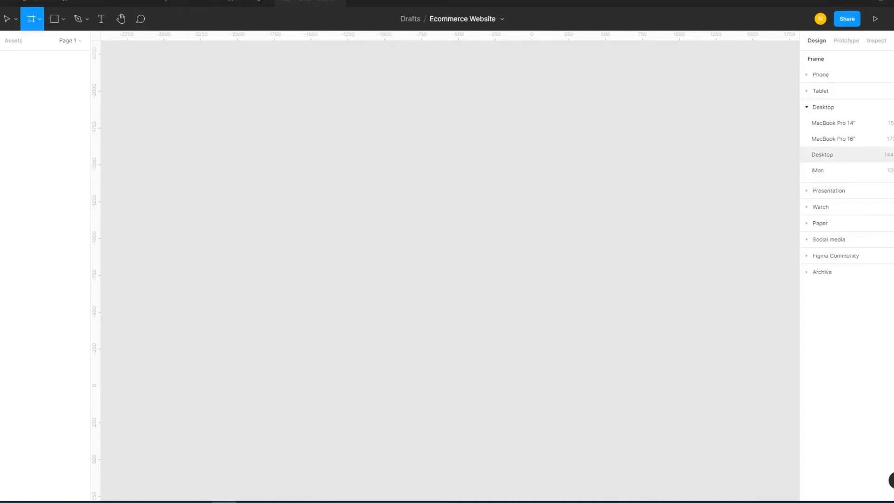
# Add a Desktop frame and size it to 1920×1080.
pyautogui.click(822, 155)
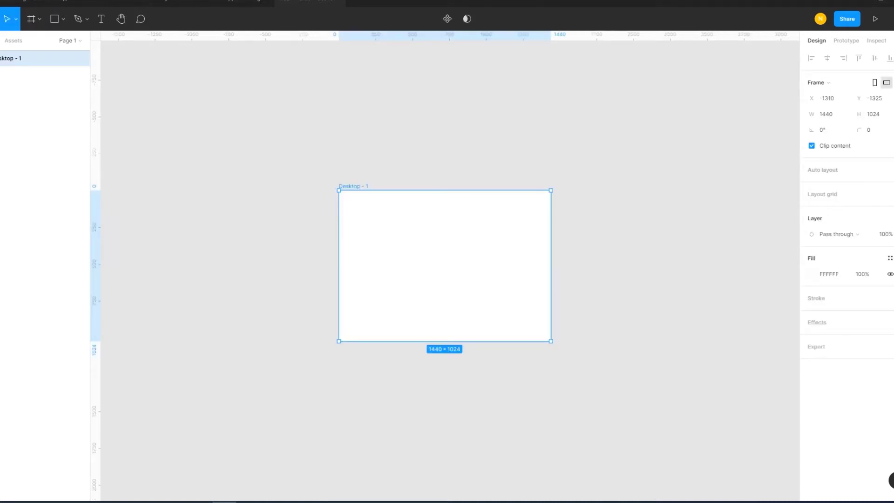
pyautogui.doubleClick(353, 186)
pyautogui.press('Return')
pyautogui.click(826, 114)
pyautogui.press('Tab')
pyautogui.write('1')
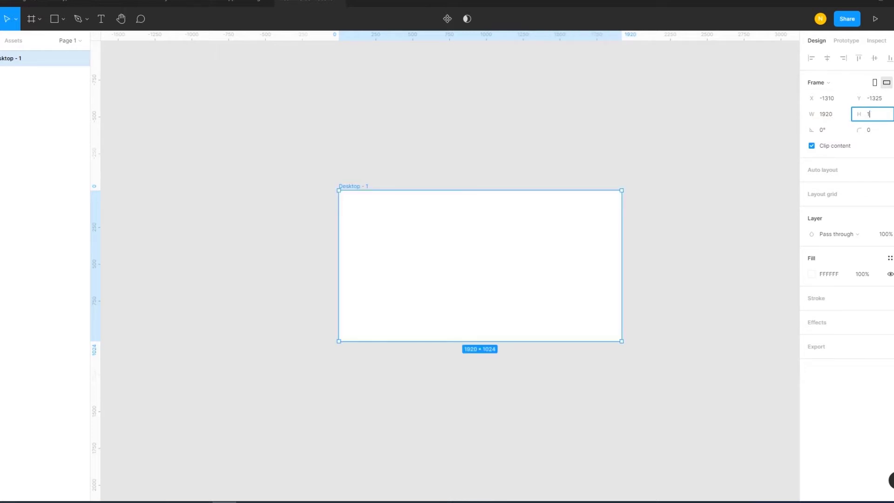
pyautogui.press('Return')
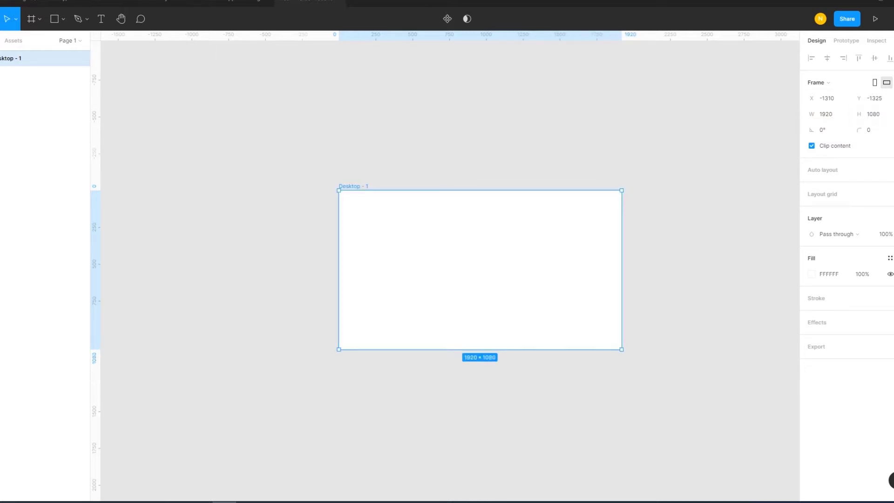
pyautogui.press('Escape')
# Rename the frame to 'eCommerce Business Website'.
pyautogui.click(28, 58)
pyautogui.doubleClick(353, 186)
pyautogui.write('ce Business Web')
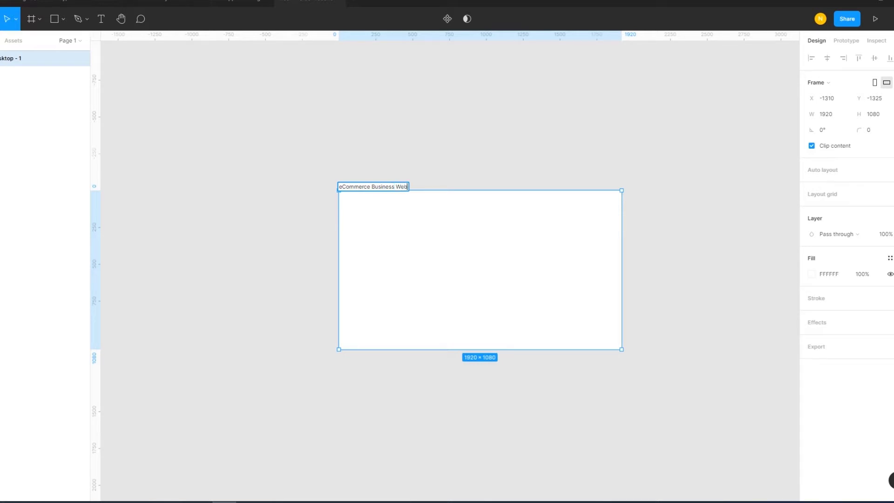
pyautogui.press('Return')
pyautogui.press('Escape')
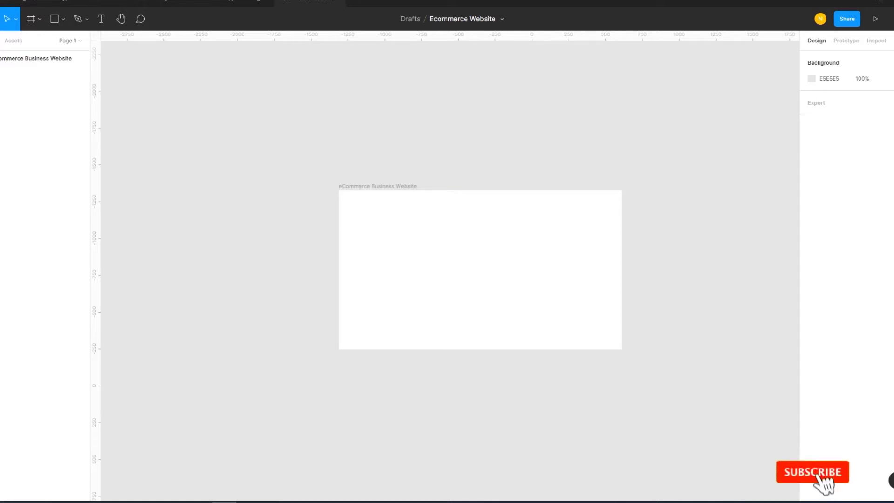
# Add a centred 12-column layout grid with 65px columns and 30px gutters.
pyautogui.hotkey('ctrl', 'a')
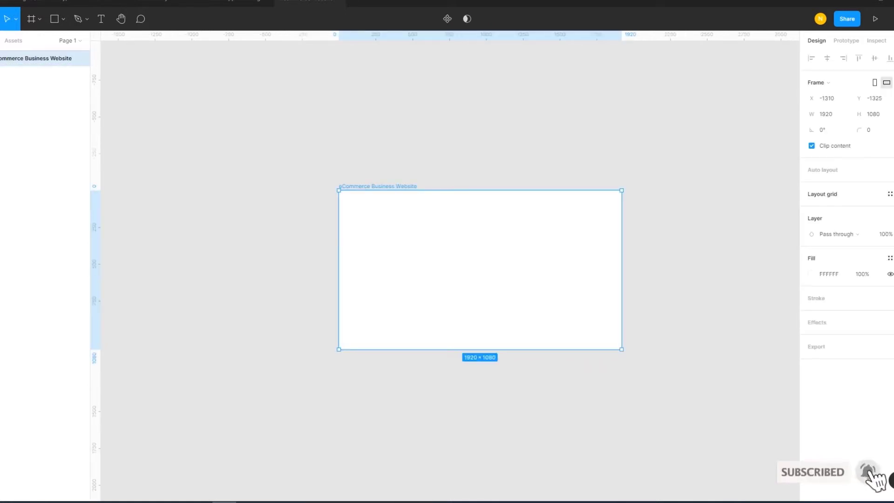
pyautogui.hotkey('shift', 'a')
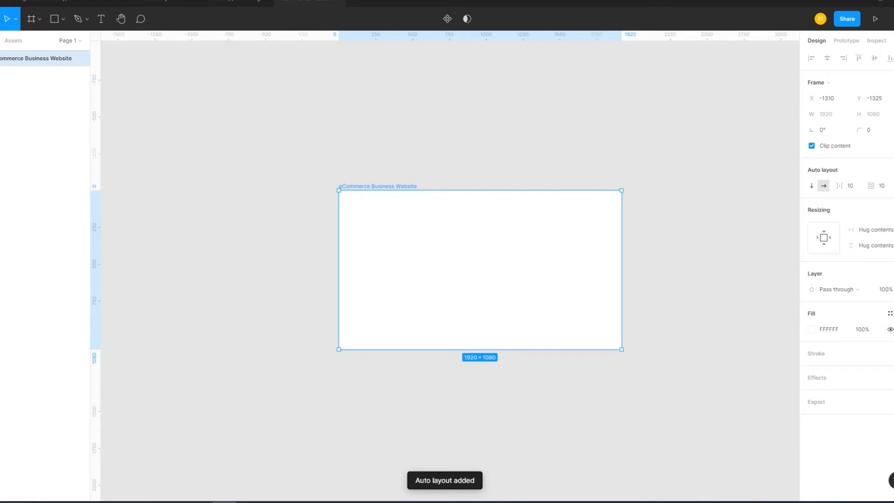
pyautogui.hotkey('ctrl', 'z')
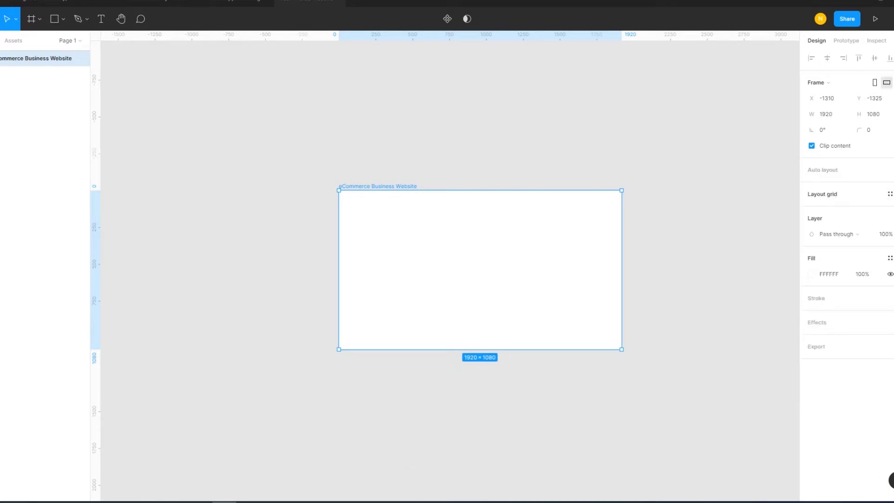
pyautogui.click(890, 194)
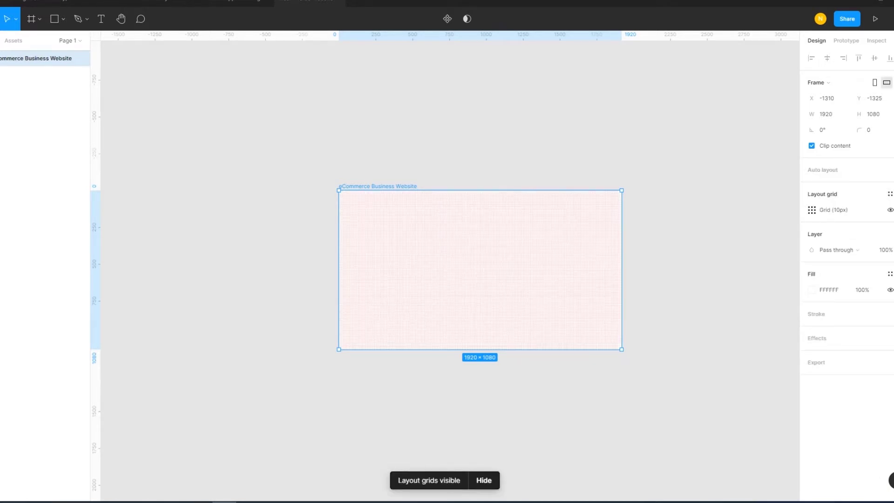
pyautogui.click(812, 210)
pyautogui.click(707, 211)
pyautogui.write('12')
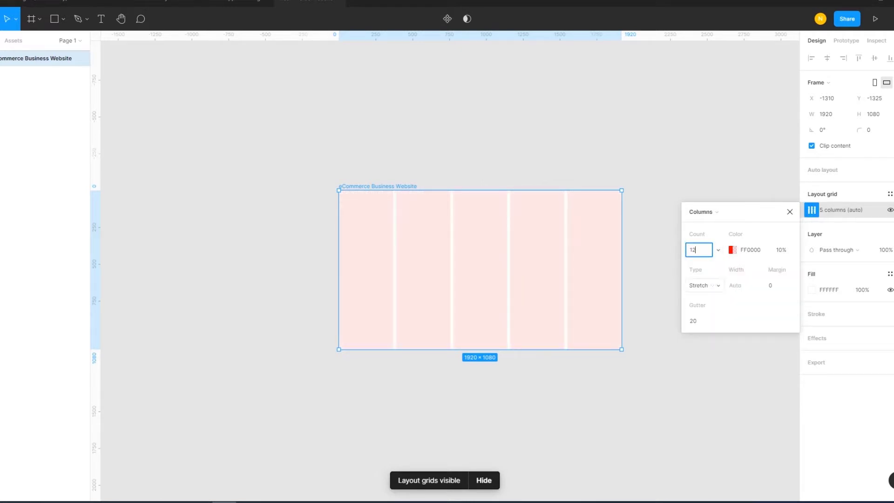
pyautogui.click(700, 285)
pyautogui.click(705, 271)
pyautogui.click(741, 285)
pyautogui.press('Tab')
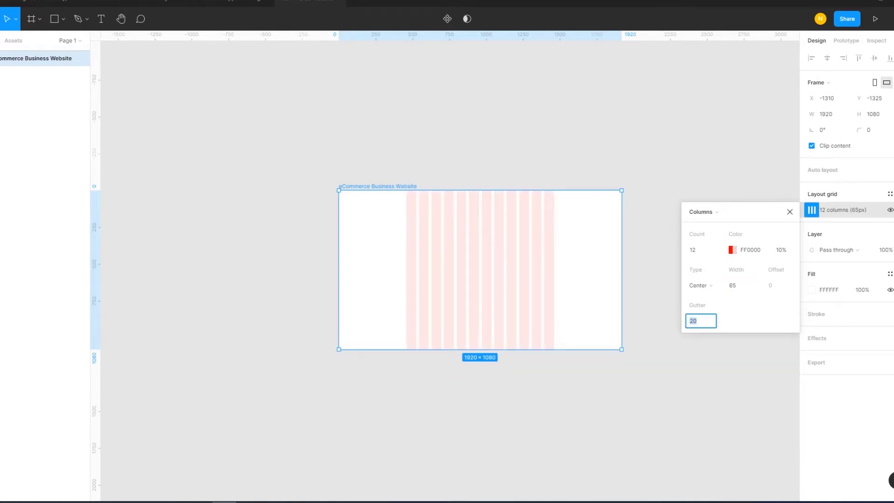
pyautogui.write('30')
pyautogui.press('Return')
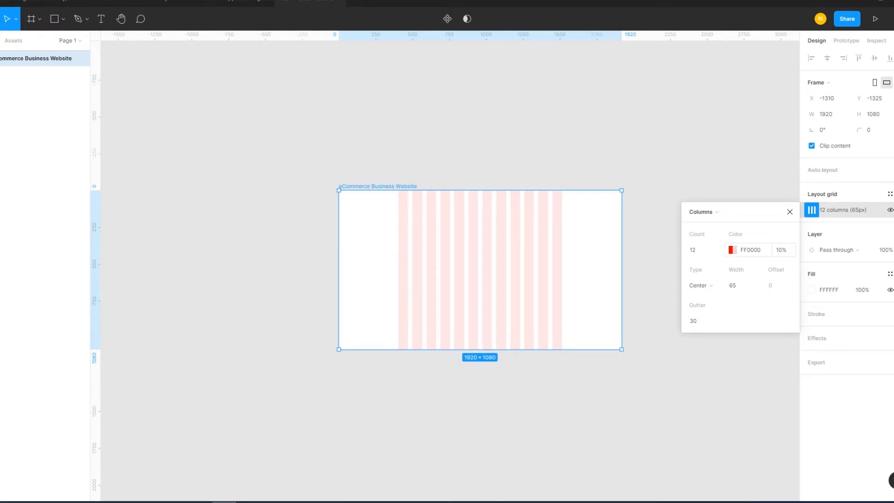
# Change the grid colour to 7D1010 and zoom to fit the frame.
pyautogui.click(732, 249)
pyautogui.write('7D1010')
pyautogui.press('Return')
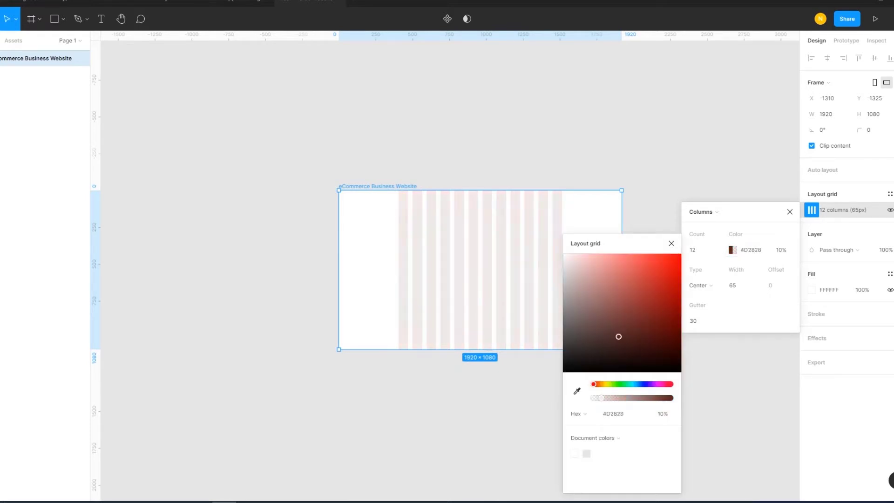
pyautogui.press('Escape')
pyautogui.press('Escape')
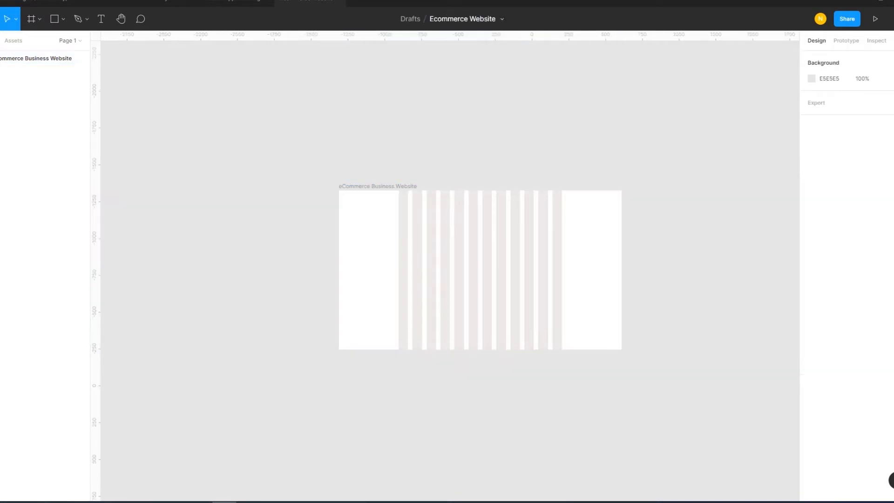
pyautogui.hotkey('ctrl', 'a')
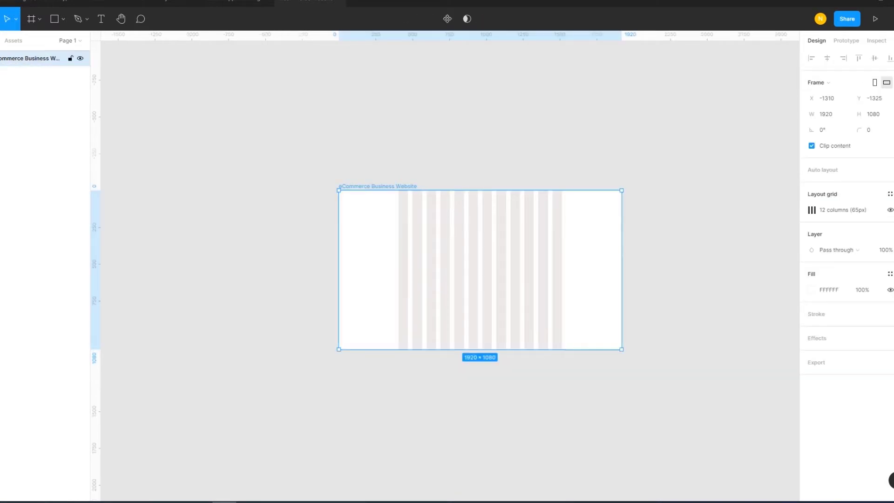
pyautogui.press('Escape')
pyautogui.hotkey('shift', '1')
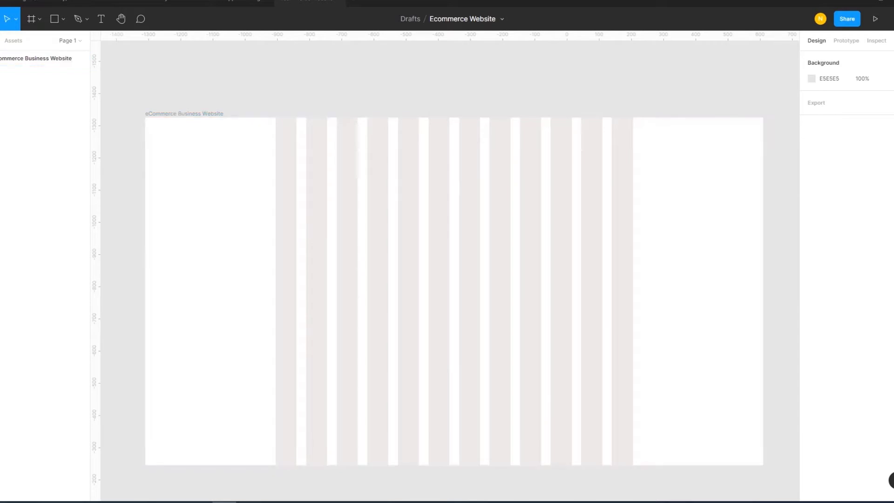
# Place a vertical guide at the first column's left edge, then zoom in.
pyautogui.moveTo(95, 252); pyautogui.dragTo(275, 252)
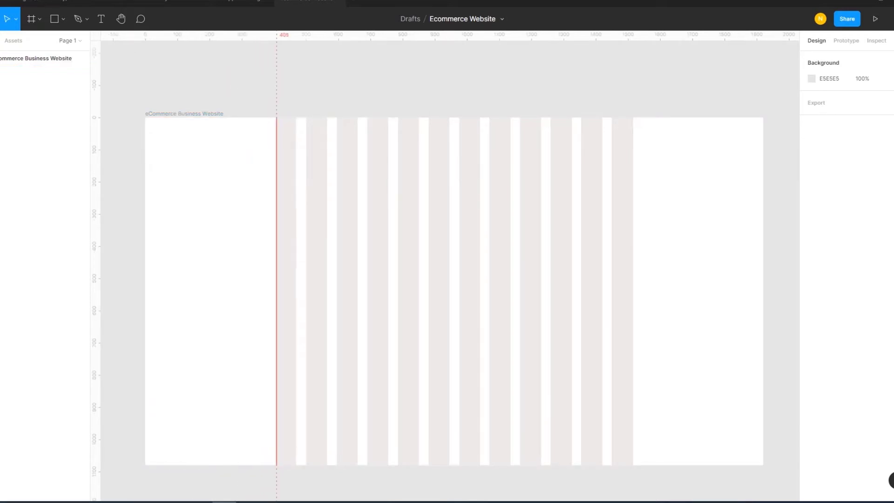
pyautogui.click(273, 252)
pyautogui.scroll(5, 274, 252)
pyautogui.scroll(5, 273, 252)
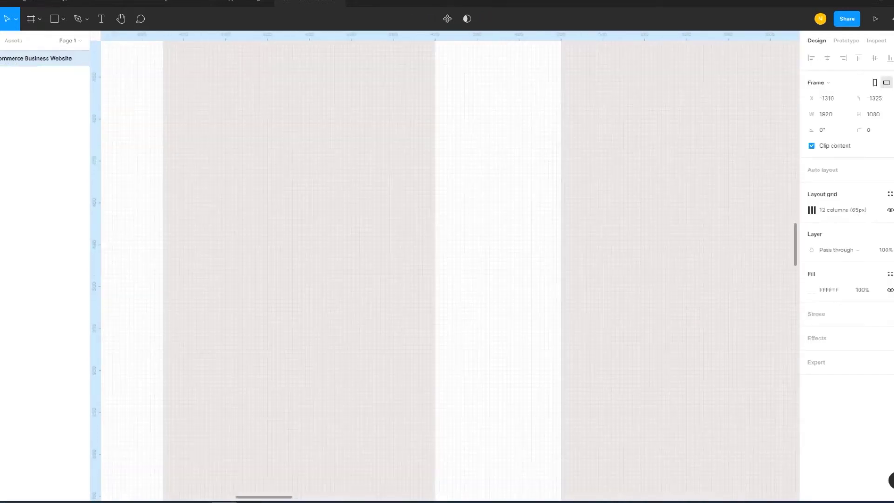
pyautogui.scroll(5, 274, 251)
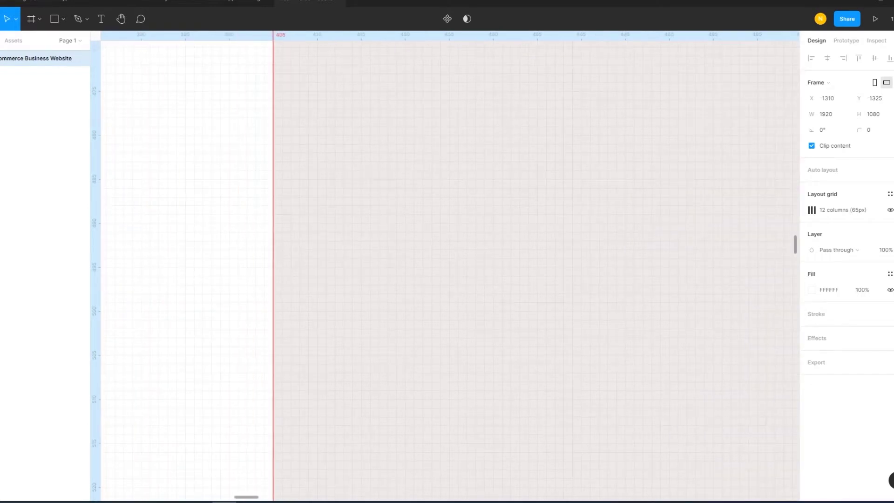
pyautogui.press('Escape')
# Add vertical guides on the column edges from x 470 through 595.
pyautogui.hscroll(5, 447, 265)
pyautogui.moveTo(95, 251); pyautogui.dragTo(539, 252)
pyautogui.hscroll(5, 540, 252)
pyautogui.hscroll(5, 447, 265)
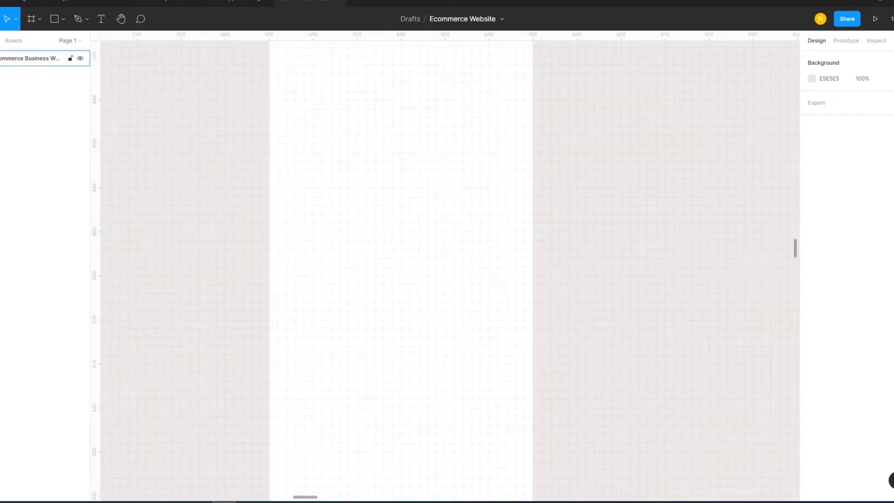
pyautogui.moveTo(95, 251); pyautogui.dragTo(269, 251)
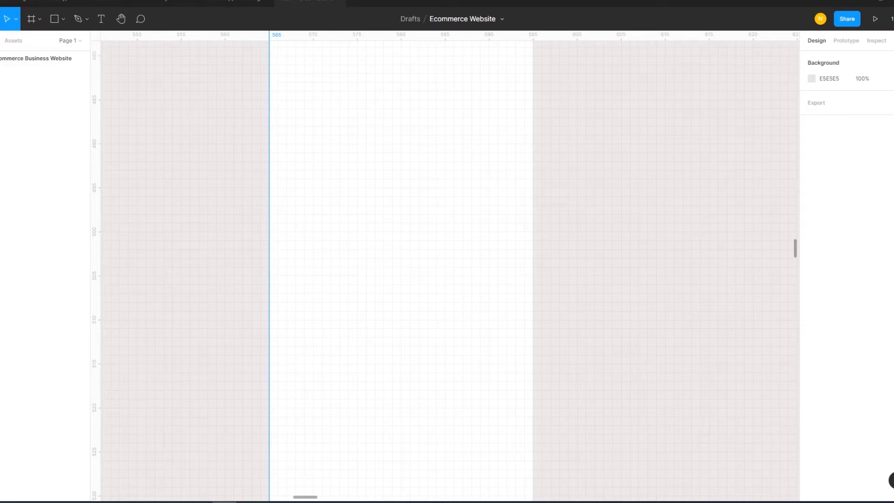
pyautogui.moveTo(95, 252); pyautogui.dragTo(532, 252)
# Add vertical guides on the column edges at x 660, 755 and 785.
pyautogui.scroll(-5, 461, 319)
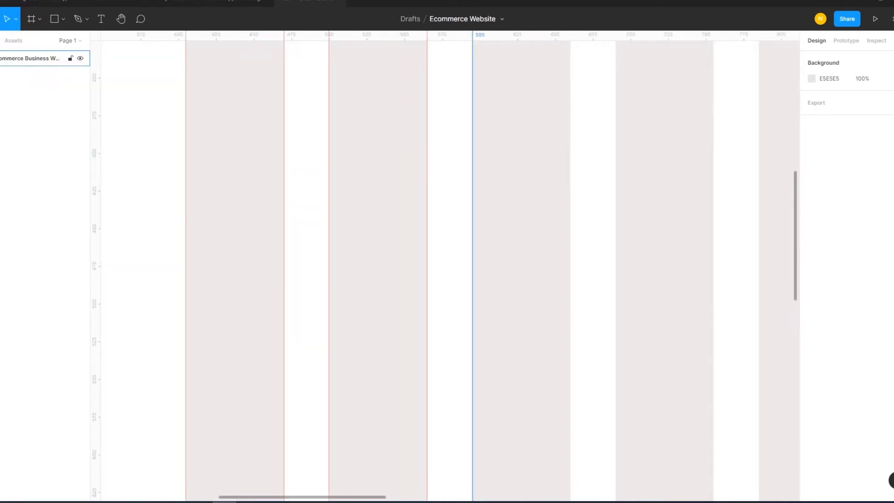
pyautogui.scroll(5, 447, 266)
pyautogui.scroll(3, 447, 266)
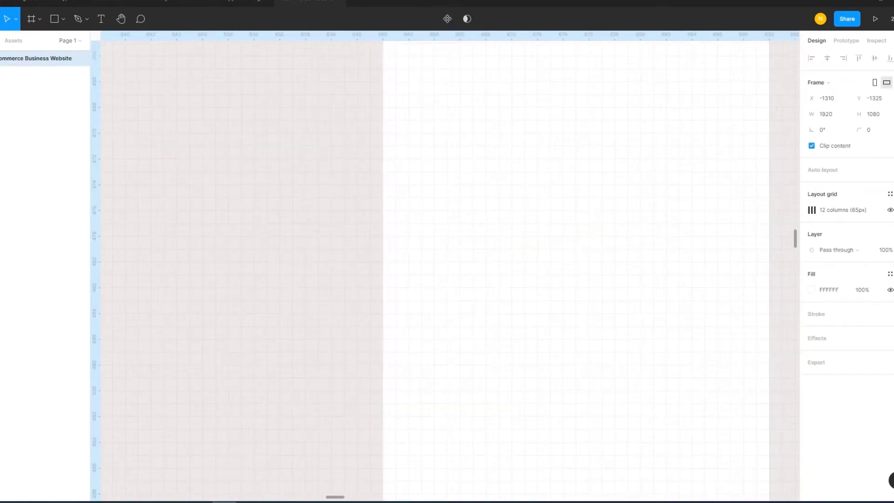
pyautogui.moveTo(96, 251); pyautogui.dragTo(383, 252)
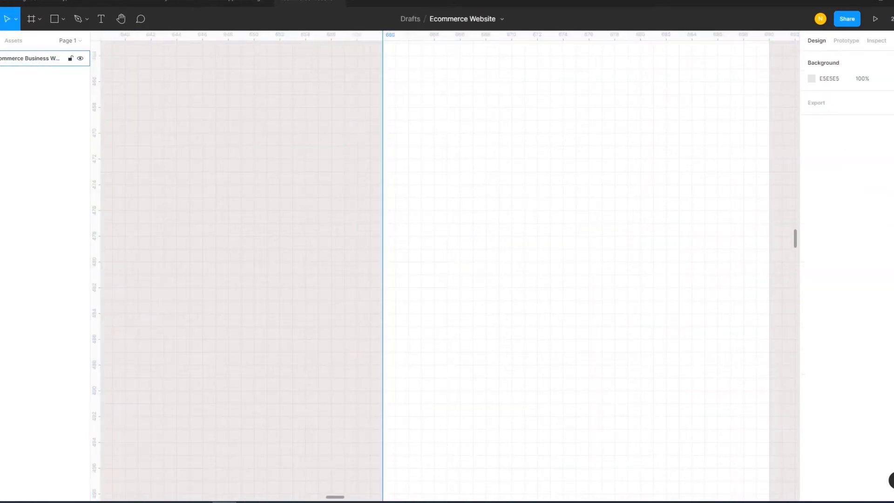
pyautogui.hscroll(3, 447, 265)
pyautogui.hscroll(3, 447, 265)
pyautogui.hscroll(3, 447, 265)
pyautogui.moveTo(95, 61); pyautogui.dragTo(224, 61)
pyautogui.moveTo(96, 251); pyautogui.dragTo(610, 252)
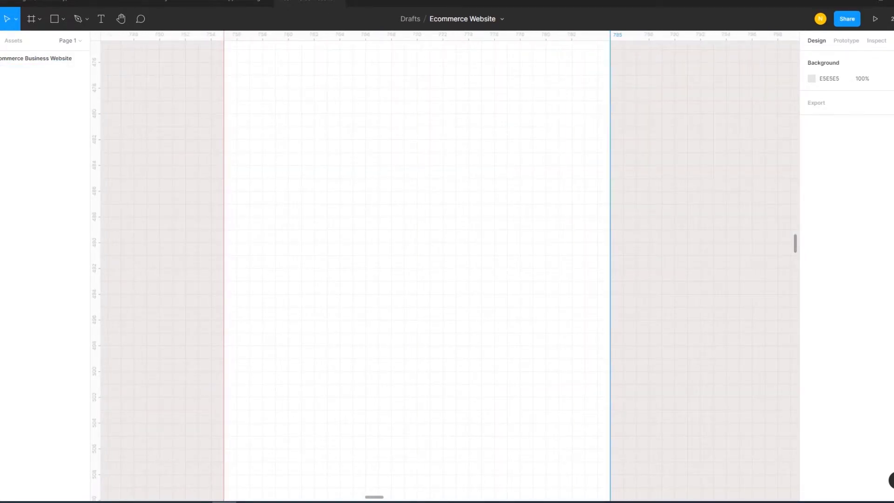
# Add vertical guides on the column edges at x 850, 880 and 945.
pyautogui.hotkey('ctrl', '-')
pyautogui.hotkey('ctrl', '-')
pyautogui.hotkey('ctrl', '-')
pyautogui.hscroll(3, 445, 266)
pyautogui.hotkey('ctrl', '+')
pyautogui.hotkey('ctrl', '+')
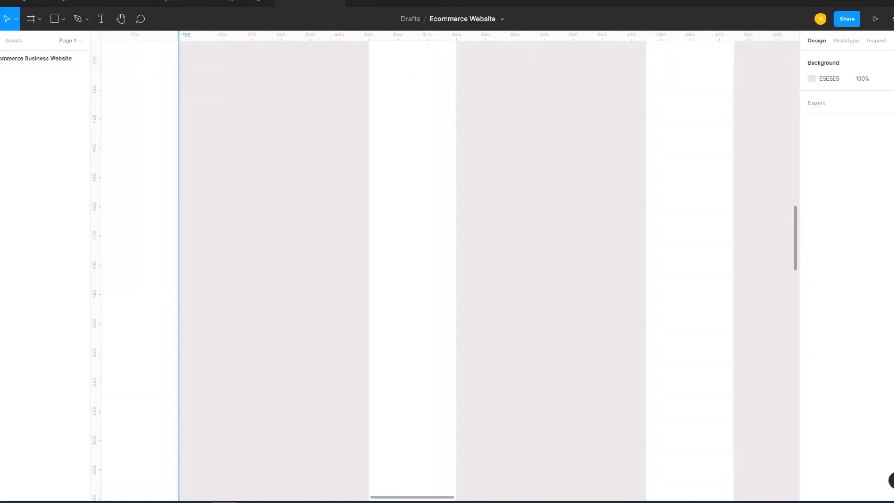
pyautogui.moveTo(95, 251); pyautogui.dragTo(369, 252)
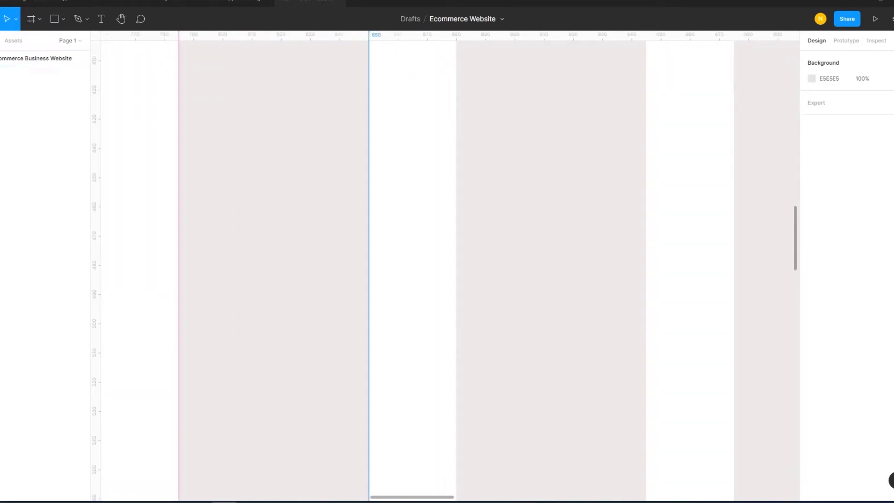
pyautogui.click(37, 58)
pyautogui.moveTo(96, 251); pyautogui.dragTo(457, 252)
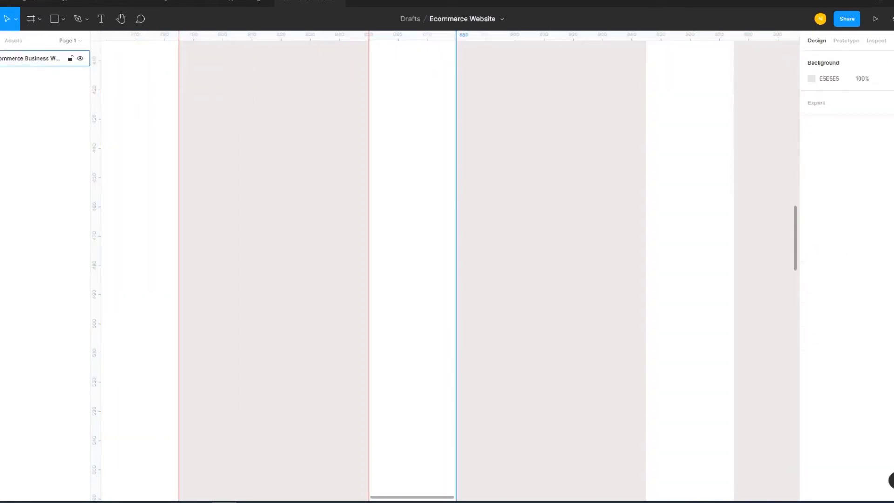
pyautogui.moveTo(95, 252); pyautogui.dragTo(649, 251)
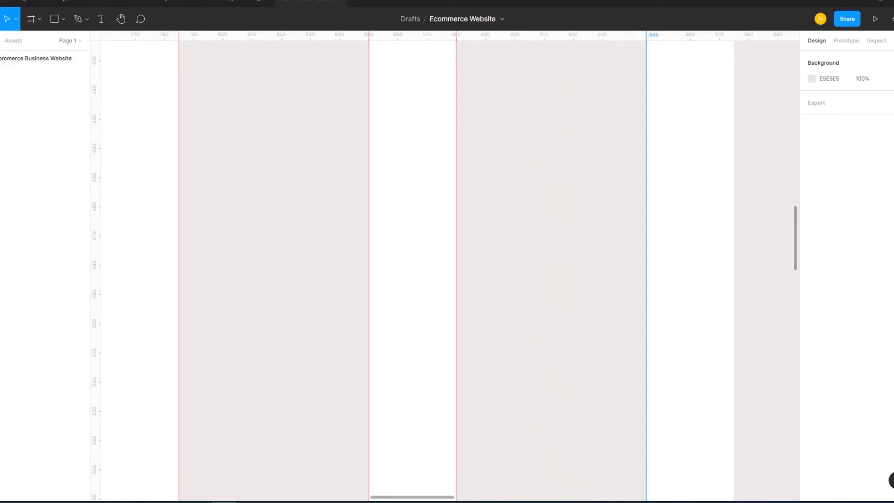
pyautogui.hscroll(10, 447, 265)
# Add guides on the next column edges, including x 1040 and 1135.
pyautogui.moveTo(95, 251); pyautogui.dragTo(273, 251)
pyautogui.moveTo(95, 252); pyautogui.dragTo(462, 251)
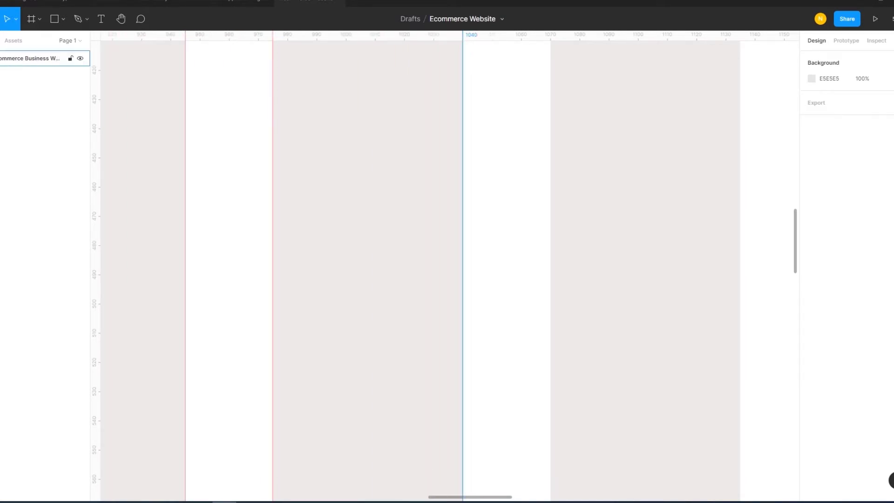
pyautogui.moveTo(95, 251); pyautogui.dragTo(550, 252)
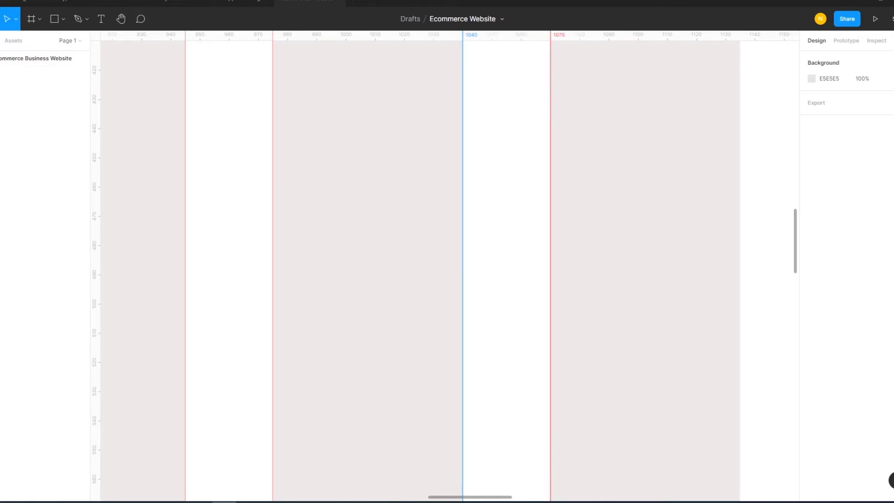
pyautogui.moveTo(95, 251); pyautogui.dragTo(740, 251)
pyautogui.hscroll(10, 444, 265)
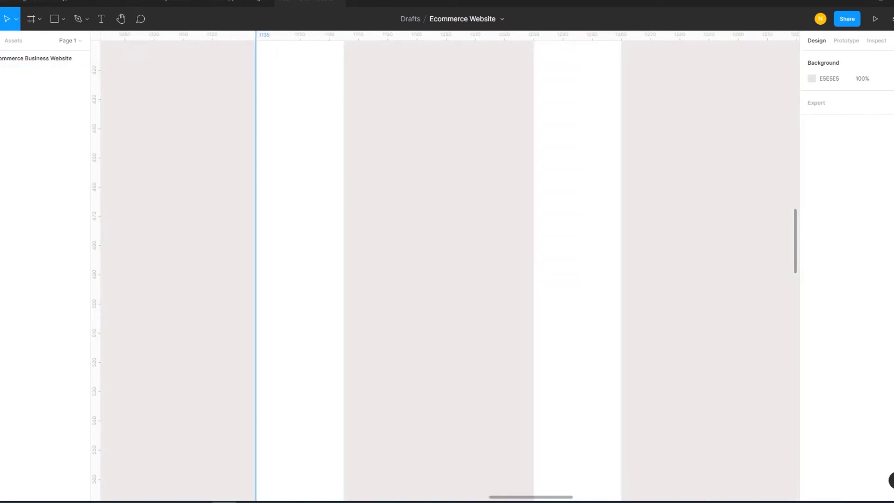
# Add guides on the column edges at 1165, 1230 and 1260.
pyautogui.moveTo(96, 252); pyautogui.dragTo(344, 251)
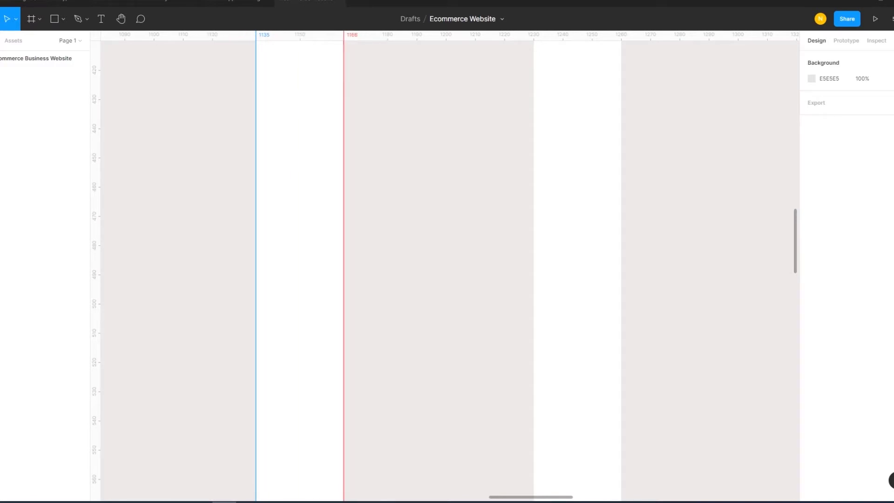
pyautogui.moveTo(96, 252); pyautogui.dragTo(533, 252)
pyautogui.moveTo(95, 252); pyautogui.dragTo(621, 252)
pyautogui.hscroll(5, 447, 265)
pyautogui.hscroll(3, 447, 266)
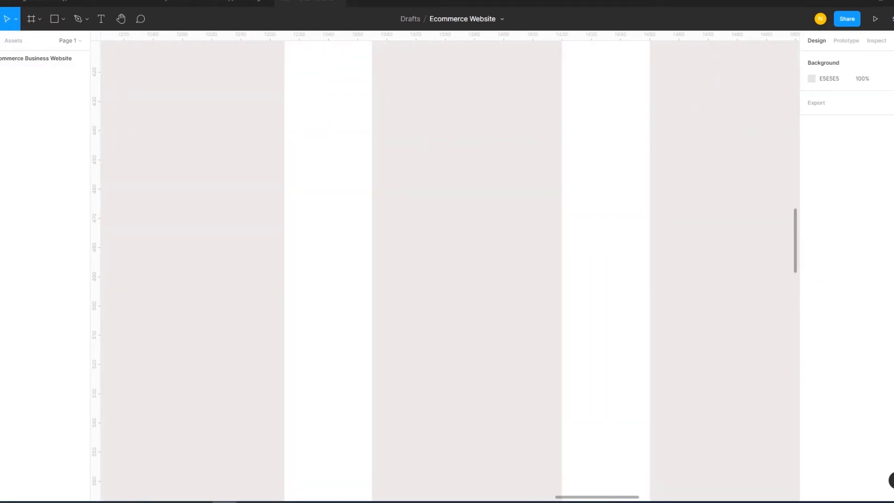
pyautogui.hscroll(3, 447, 266)
# Add and align guides at 1325, 1420, 1450 and the final one at 1515.
pyautogui.moveTo(96, 252); pyautogui.dragTo(444, 251)
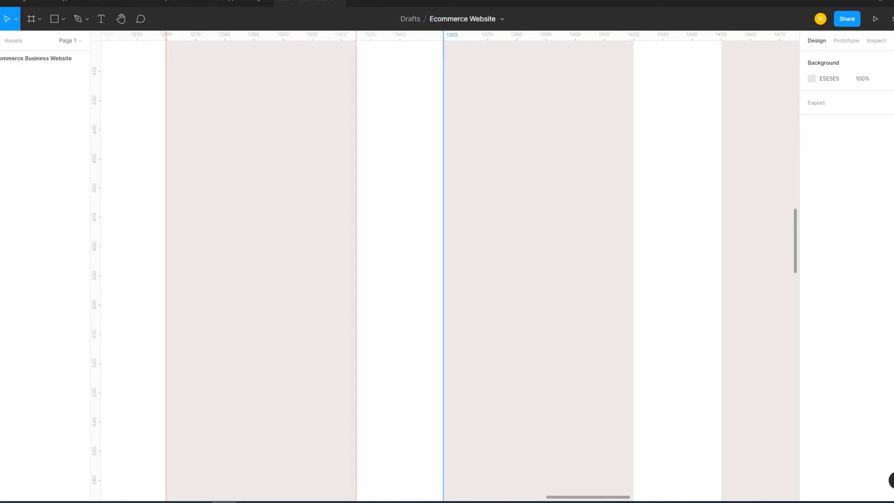
pyautogui.moveTo(96, 251); pyautogui.dragTo(461, 251)
pyautogui.moveTo(657, 251); pyautogui.dragTo(633, 251)
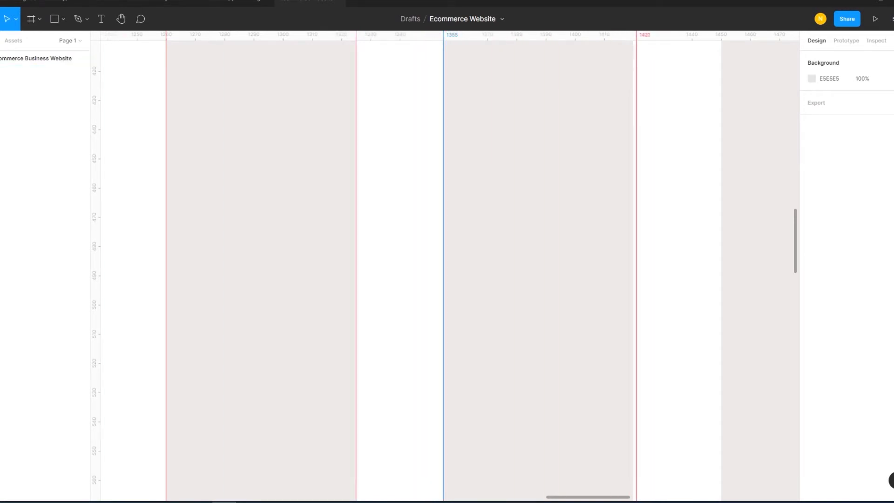
pyautogui.hscroll(5, 447, 266)
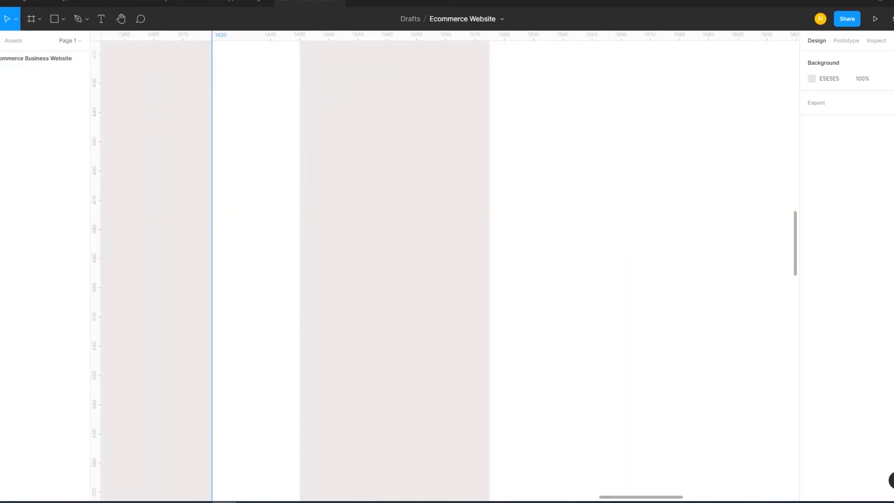
pyautogui.moveTo(297, 252); pyautogui.dragTo(300, 252)
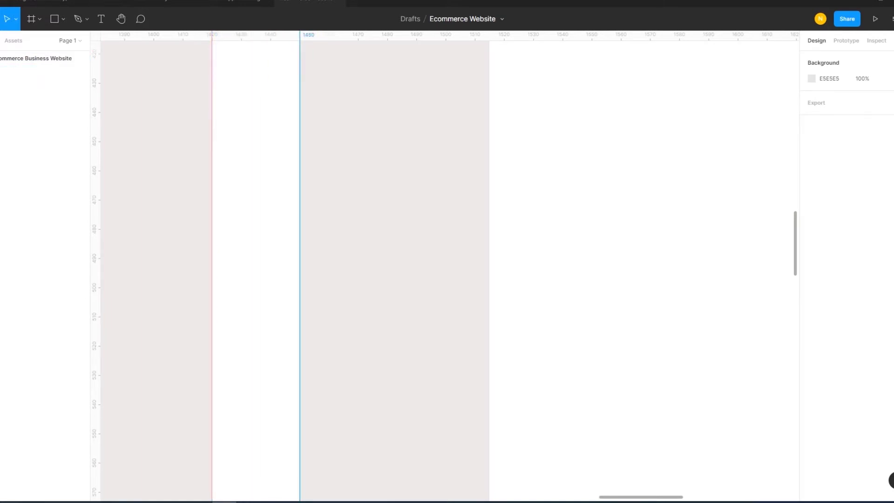
pyautogui.moveTo(95, 252); pyautogui.dragTo(490, 251)
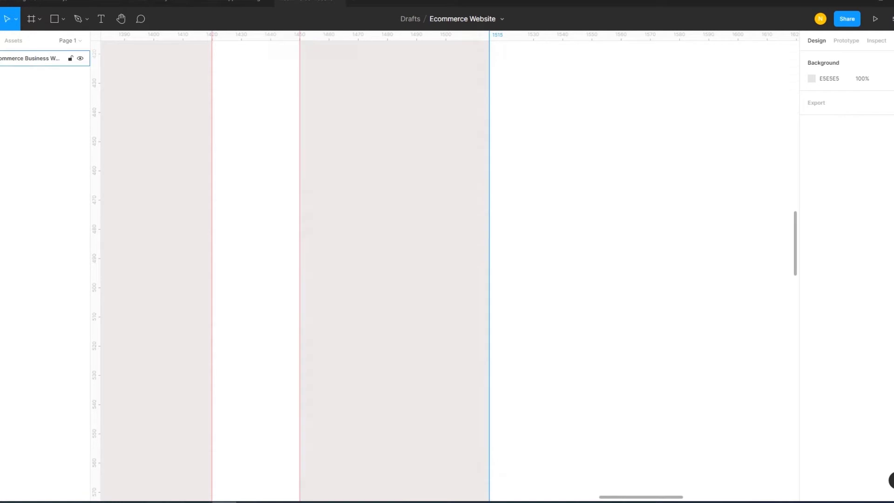
pyautogui.scroll(-5, 488, 293)
pyautogui.scroll(-5, 488, 293)
pyautogui.scroll(-5, 488, 293)
pyautogui.scroll(5, 516, 299)
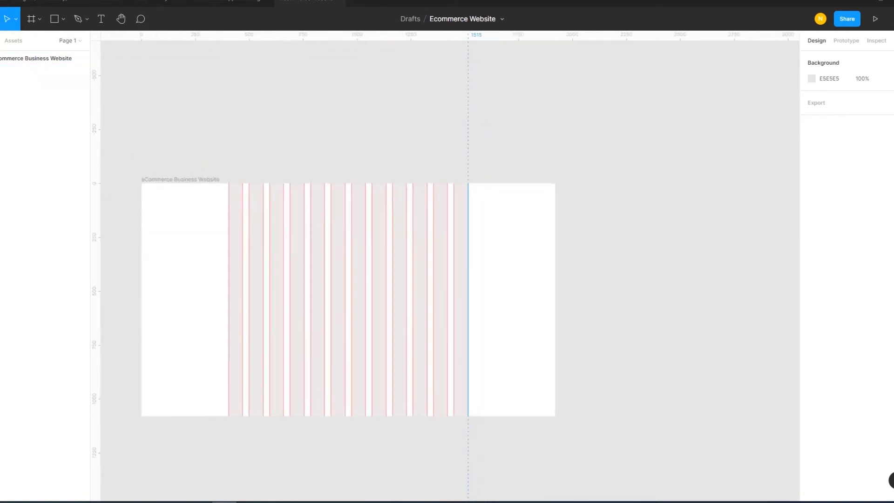
pyautogui.hscroll(-3, 516, 299)
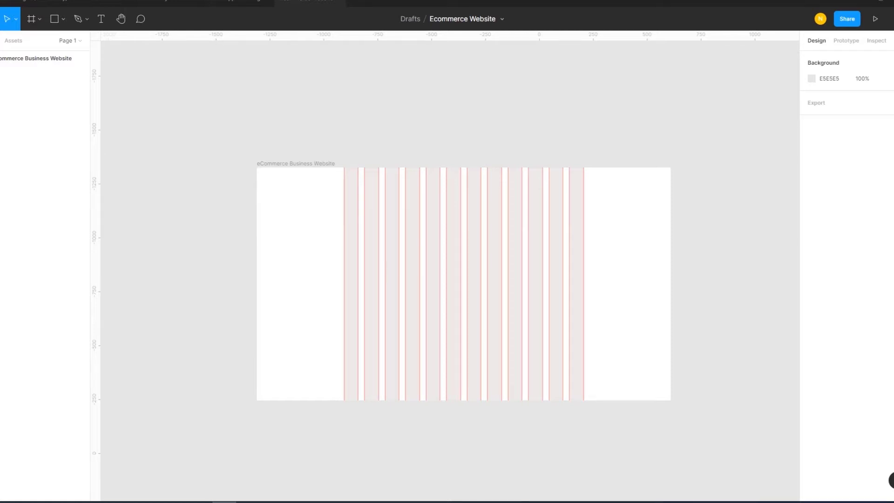
# Hide the rulers and fit the whole website frame in view.
pyautogui.click(37, 59)
pyautogui.press('Escape')
pyautogui.hotkey('shift', 'r')
pyautogui.hotkey('shift', 'r')
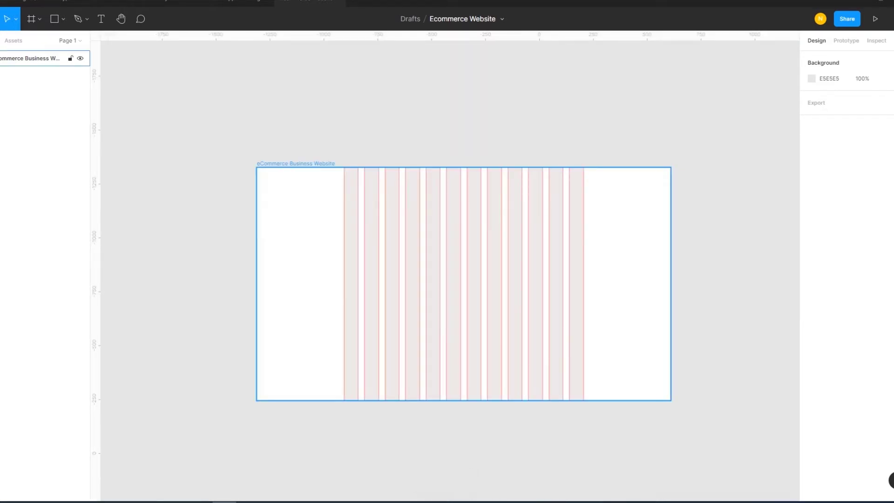
pyautogui.hotkey('ctrl', 'y')
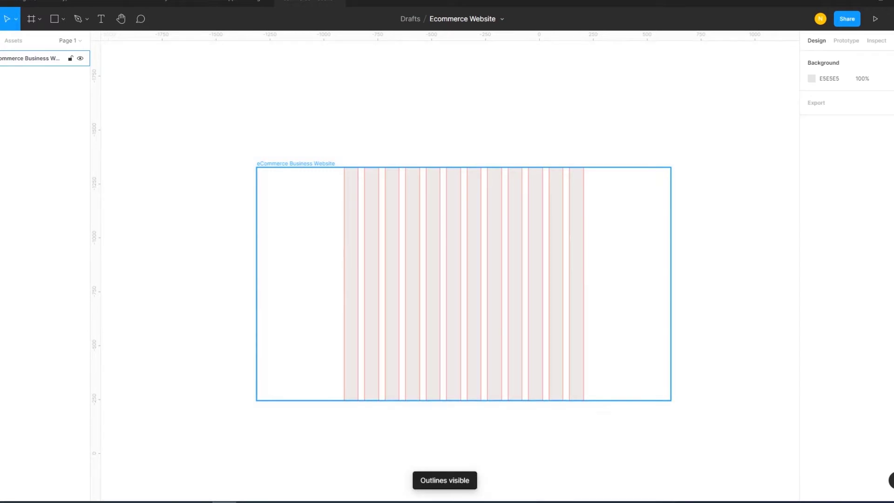
pyautogui.hotkey('ctrl', 'y')
pyautogui.hotkey('ctrl', 'y')
pyautogui.hotkey('ctrl', 'y')
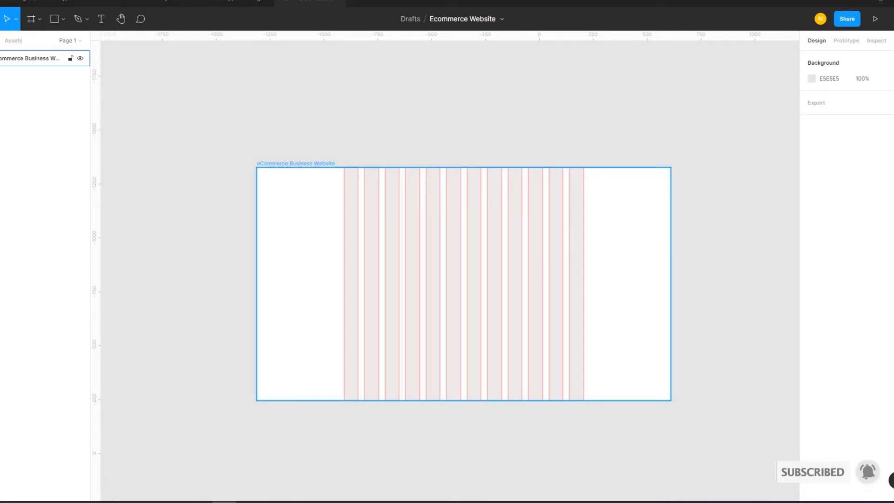
pyautogui.hotkey('shift', '2')
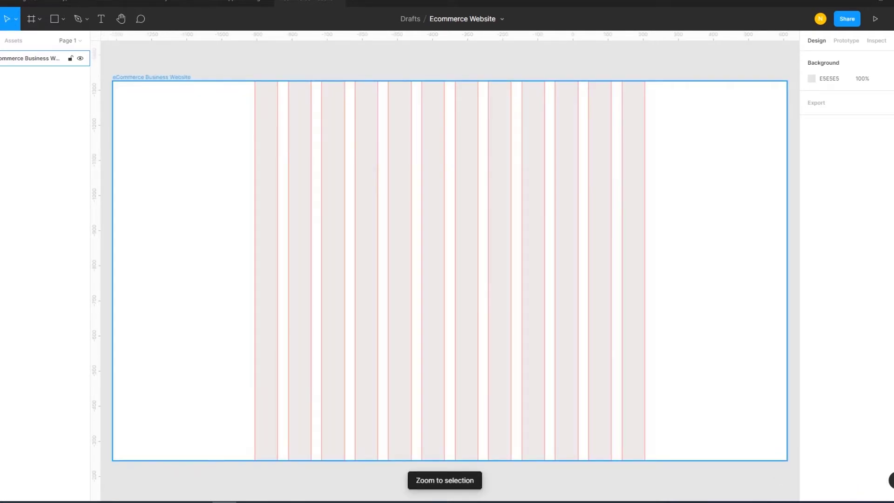
pyautogui.press('Escape')
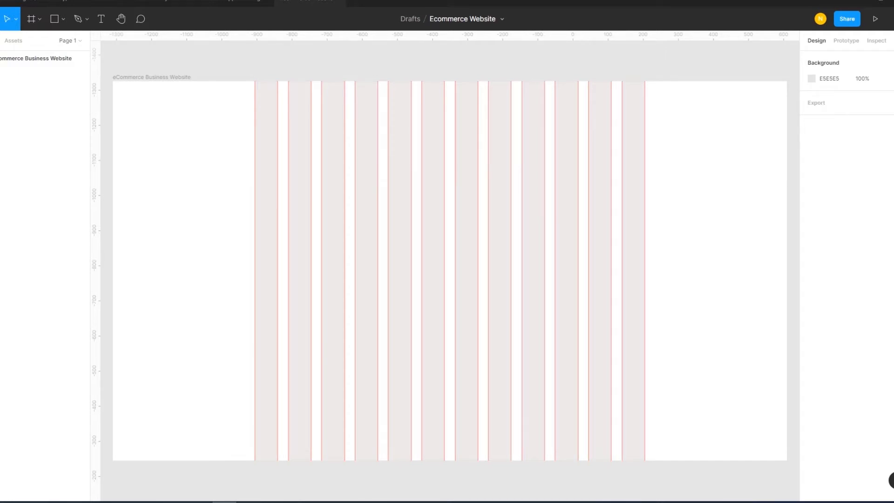
pyautogui.keyDown('ctrl'); pyautogui.scroll(-5, 607, 457); pyautogui.keyUp('ctrl')
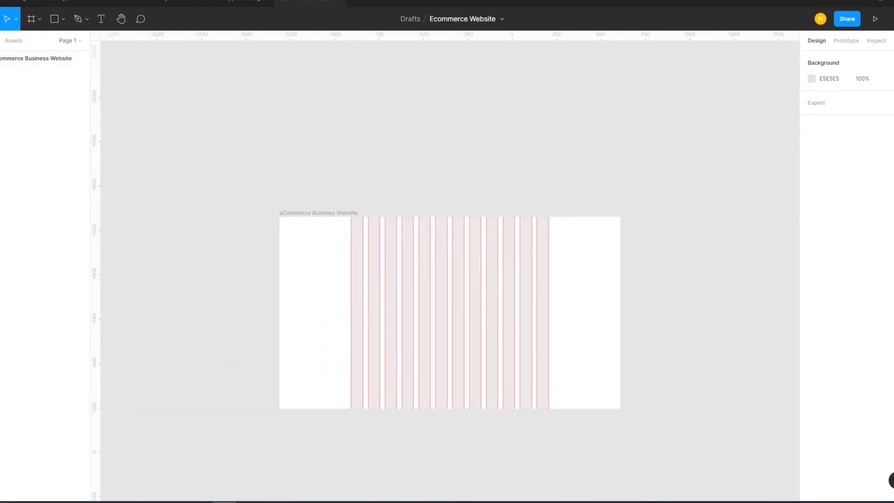
pyautogui.scroll(2, 450, 312)
pyautogui.scroll(1, 450, 312)
pyautogui.scroll(2, 449, 312)
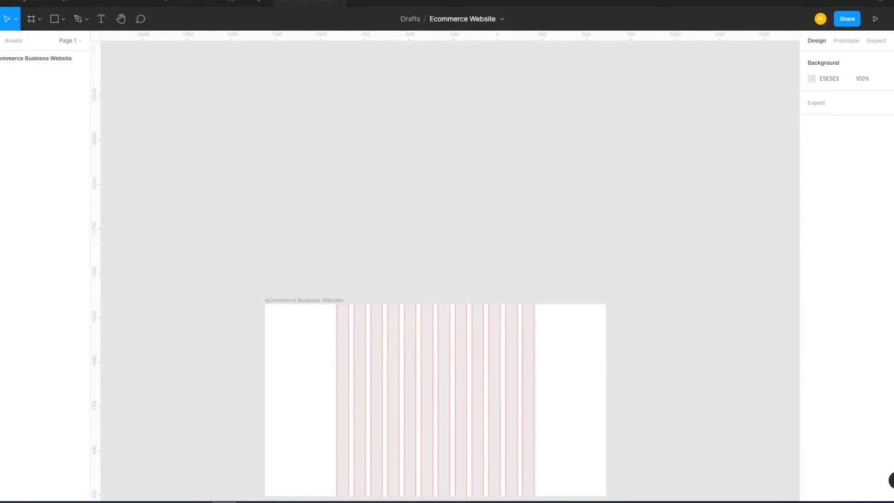
pyautogui.scroll(1, 450, 312)
# Draw Frame 1 and move the CATCHING BUSINESS logo out of it.
pyautogui.click(39, 19)
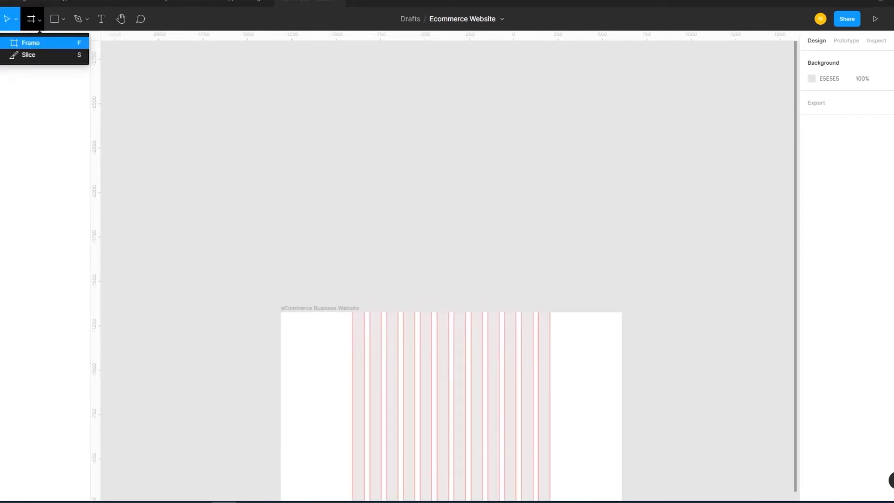
pyautogui.click(29, 41)
pyautogui.moveTo(221, 88)
pyautogui.mouseDown()
pyautogui.moveTo(435, 301)
pyautogui.moveTo(674, 280)
pyautogui.mouseUp()
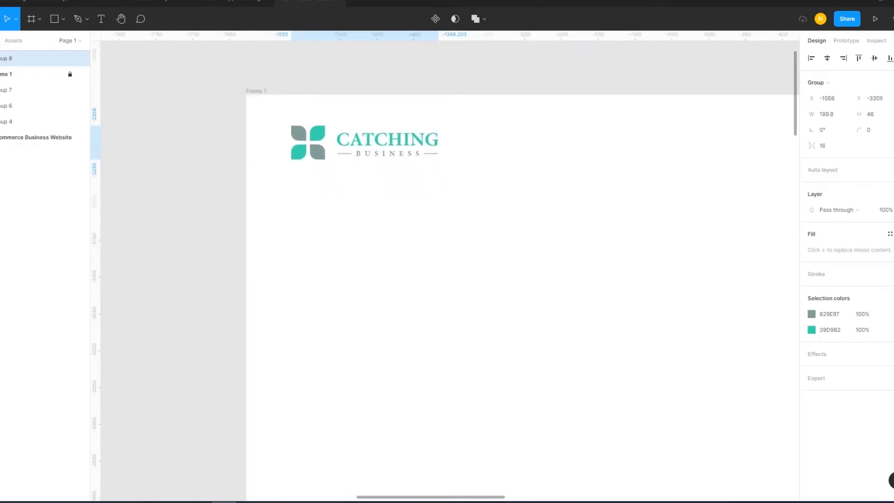
pyautogui.moveTo(422, 159); pyautogui.dragTo(285, 175)
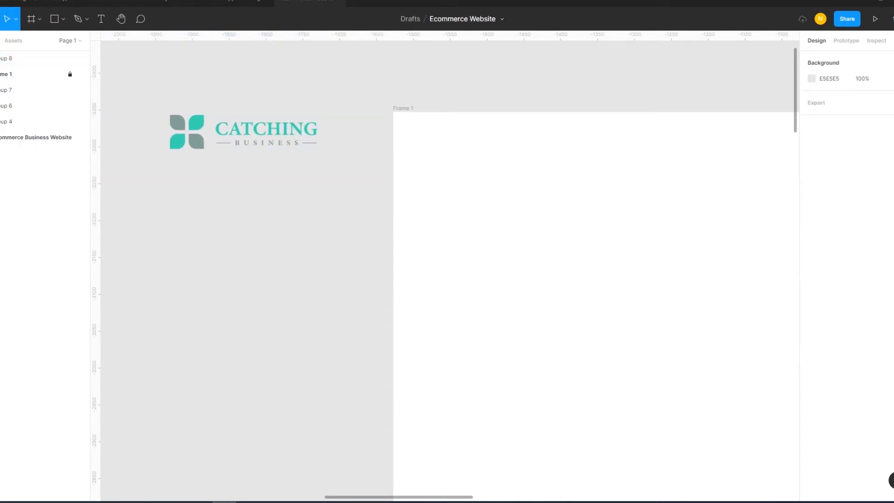
# Draw a 38×38 grey square in Frame 1 and place a copy below it.
pyautogui.click(54, 18)
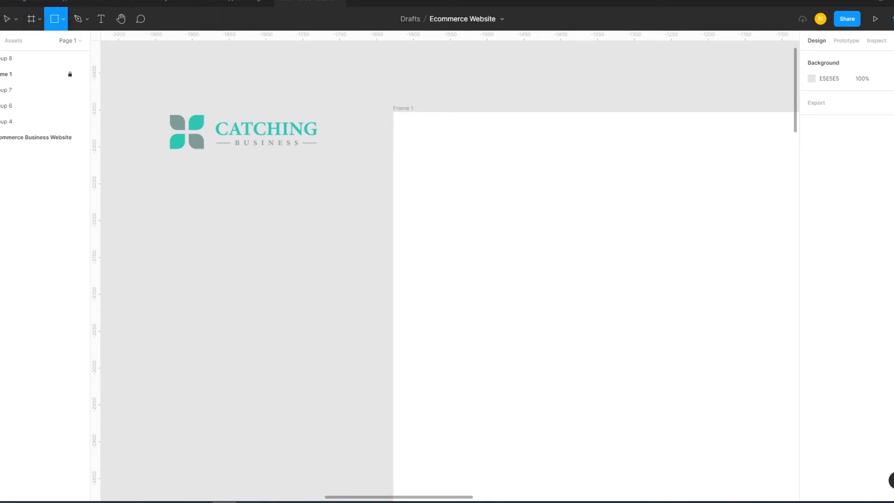
pyautogui.press('Escape')
pyautogui.moveTo(416, 129)
pyautogui.mouseDown()
pyautogui.moveTo(444, 157)
pyautogui.moveTo(429, 178)
pyautogui.mouseUp()
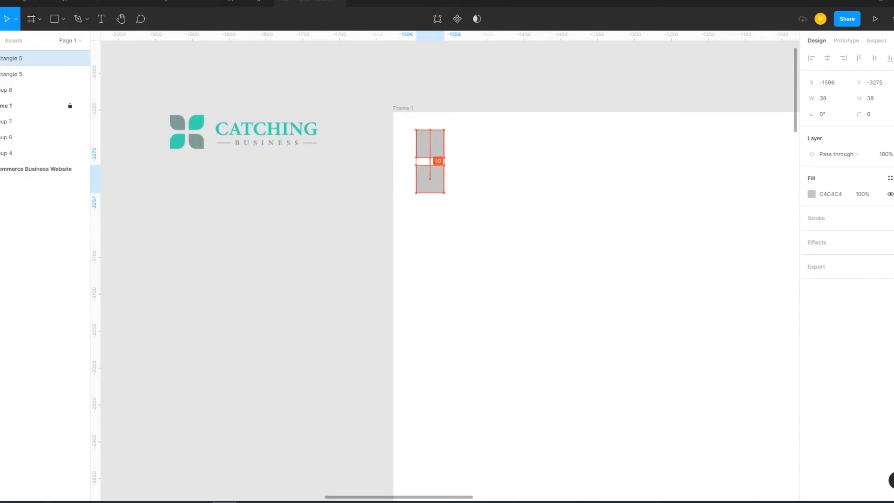
pyautogui.moveTo(430, 179); pyautogui.dragTo(429, 174)
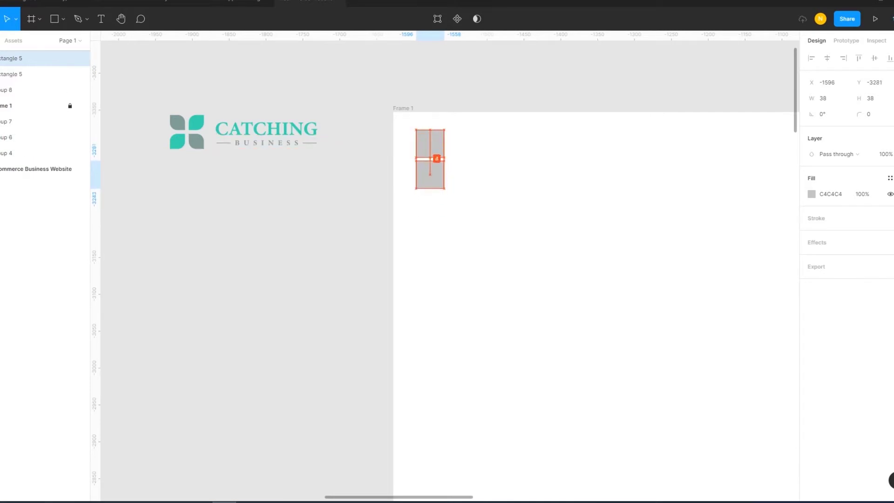
pyautogui.press('Down')
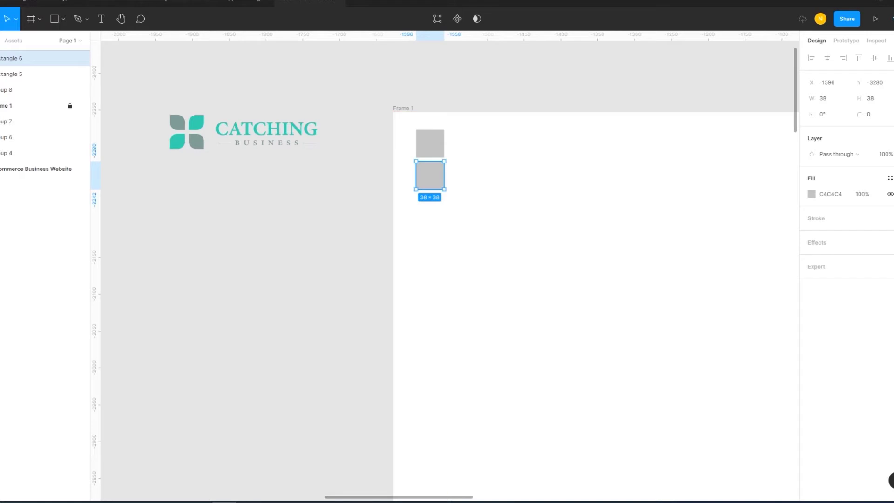
# Duplicate the square repeatedly into a vertical column of eleven.
pyautogui.hotkey('ctrl', 'd')
pyautogui.hotkey('ctrl', 'd')
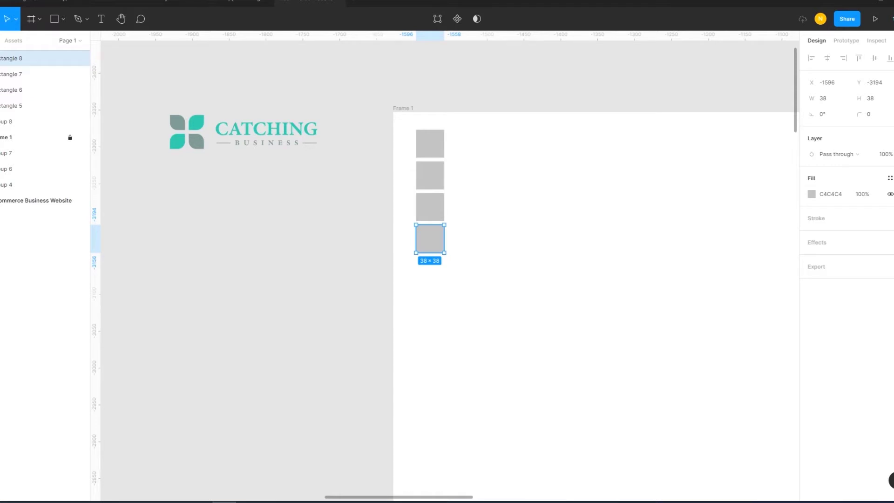
pyautogui.hotkey('ctrl', 'd')
pyautogui.hotkey('ctrl', 'd')
pyautogui.hotkey('ctrl', 'd')
pyautogui.hotkey('ctrl', 'd')
pyautogui.hotkey('ctrl', 'd')
pyautogui.hotkey('ctrl', 'd')
pyautogui.hotkey('ctrl', 'd')
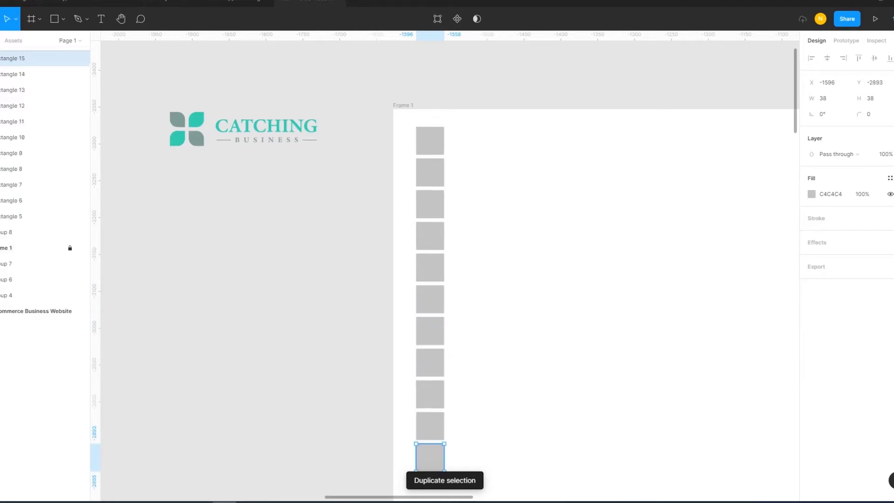
pyautogui.press('Escape')
pyautogui.scroll(-5, 445, 275)
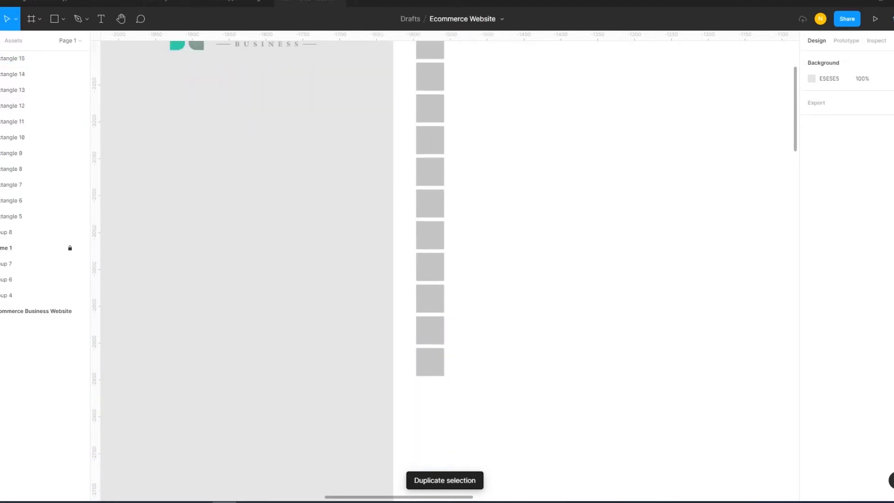
pyautogui.scroll(2, 446, 274)
pyautogui.click(429, 84)
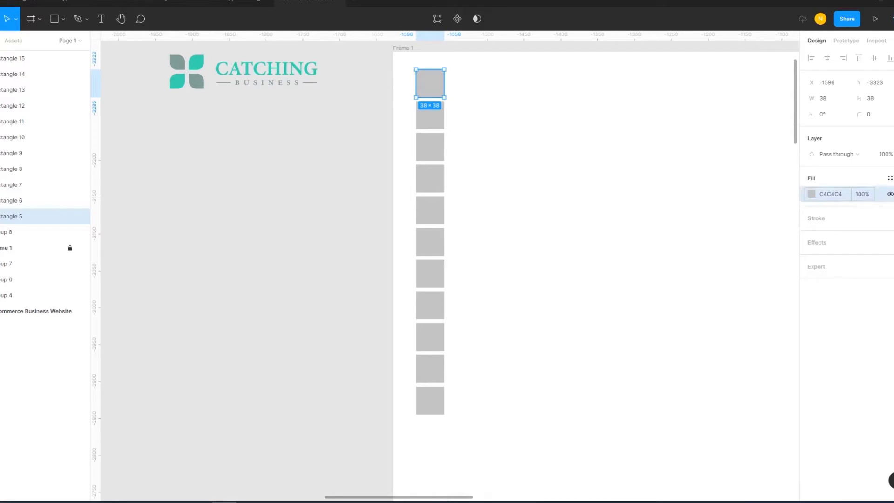
# Fill the top square with the teal sampled from the logo.
pyautogui.click(811, 194)
pyautogui.click(695, 344)
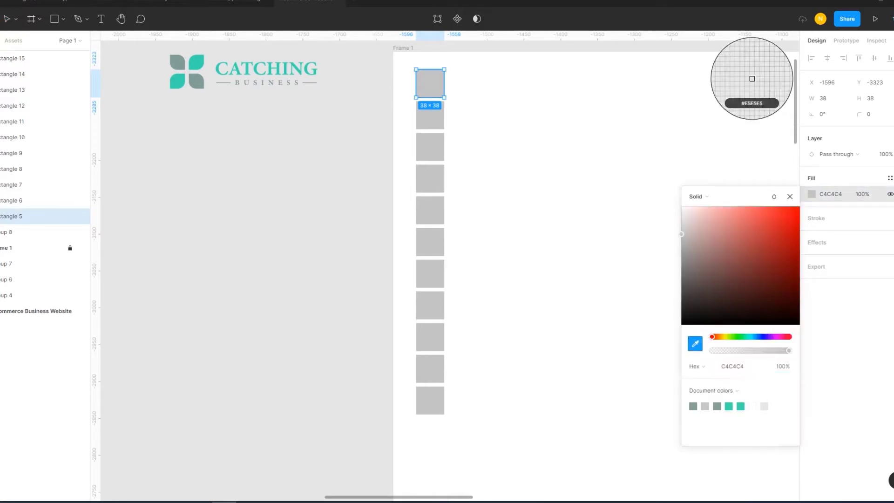
pyautogui.click(751, 78)
pyautogui.press('Escape')
# Fill the second square with a pale mint tint of the logo teal.
pyautogui.click(430, 115)
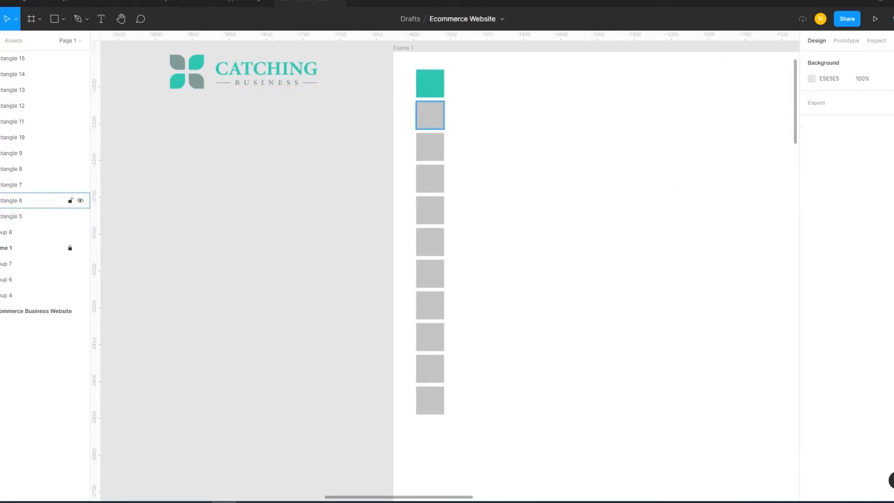
pyautogui.click(812, 194)
pyautogui.click(694, 343)
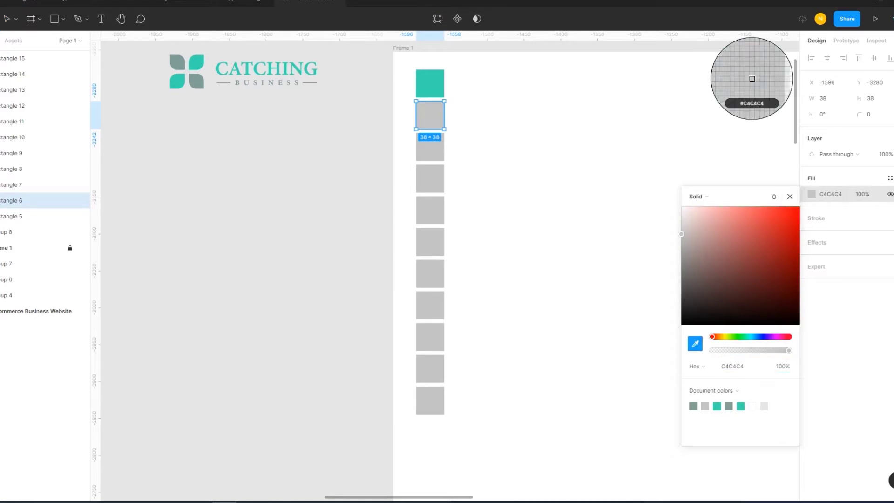
pyautogui.click(752, 79)
pyautogui.moveTo(769, 224); pyautogui.dragTo(687, 210)
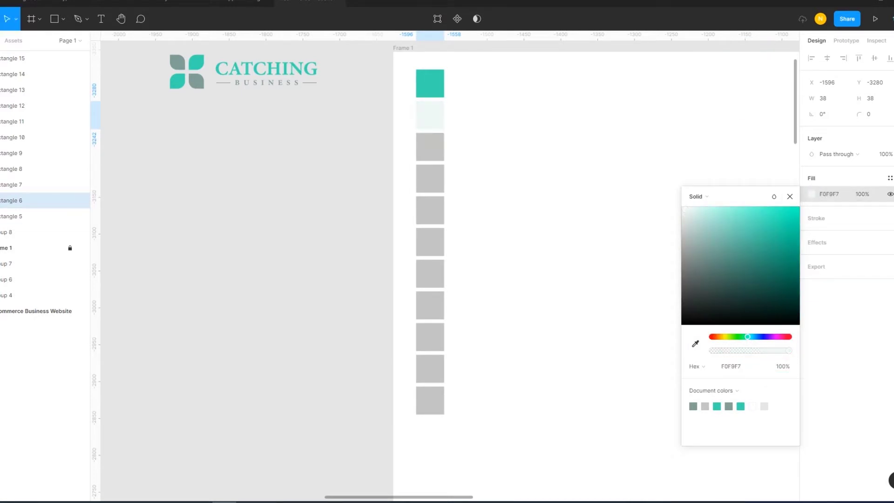
pyautogui.moveTo(686, 210); pyautogui.dragTo(685, 213)
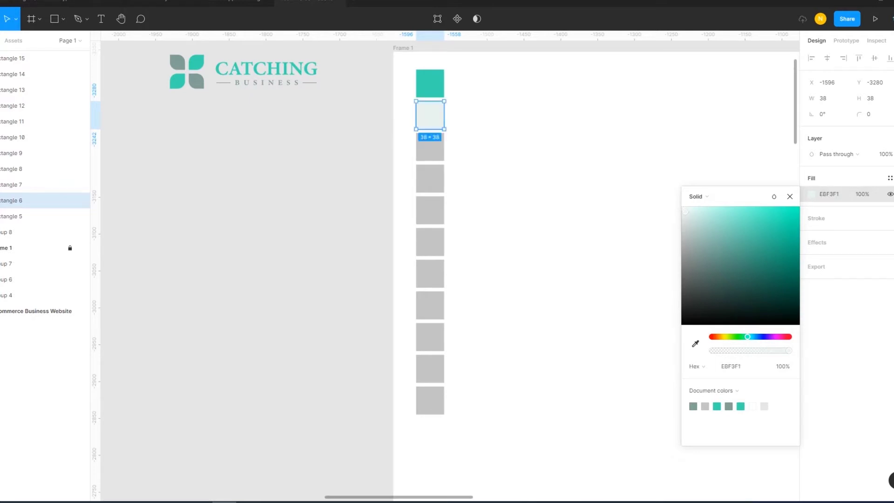
# Fill the third square with the logo's grey-green, tuned to 86A09A.
pyautogui.click(429, 147)
pyautogui.click(812, 193)
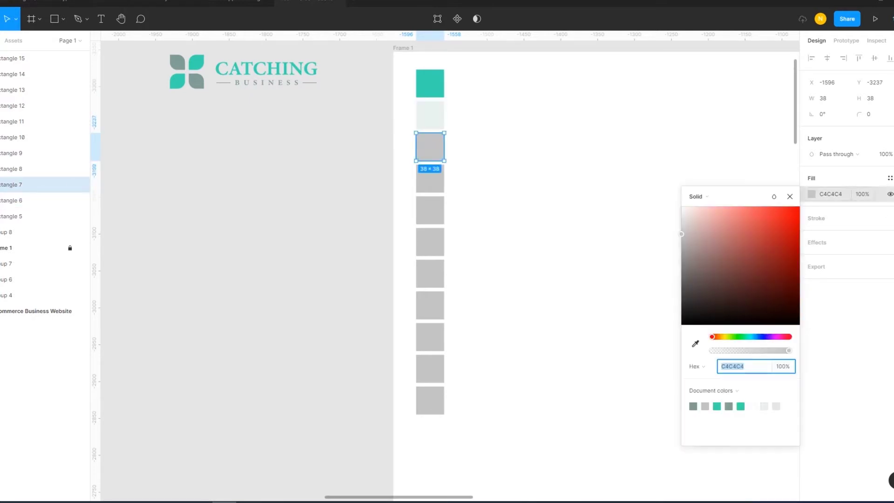
pyautogui.click(695, 343)
pyautogui.click(177, 63)
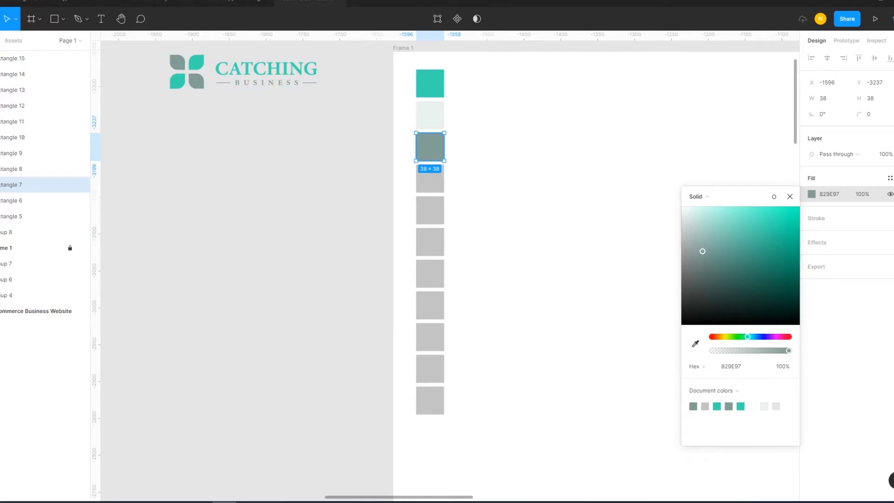
pyautogui.moveTo(702, 251); pyautogui.dragTo(720, 256)
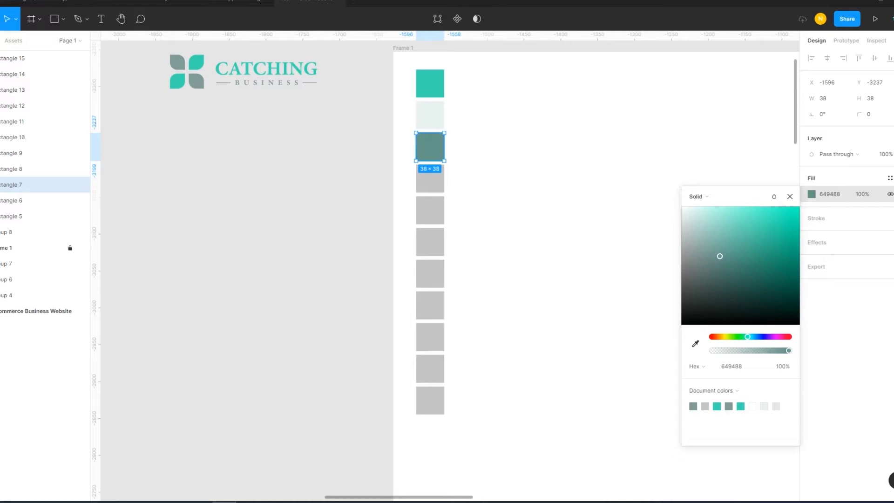
pyautogui.moveTo(720, 256)
pyautogui.mouseDown()
pyautogui.moveTo(706, 243)
pyautogui.moveTo(701, 250)
pyautogui.mouseUp()
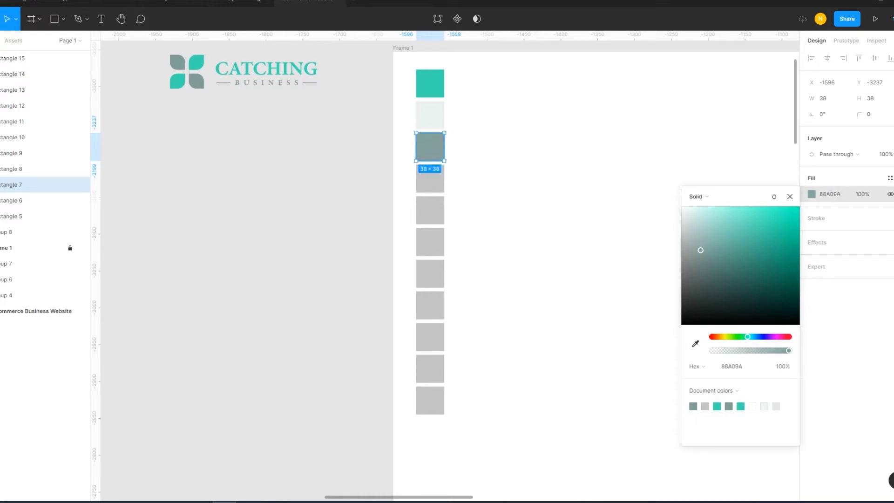
pyautogui.press('Escape')
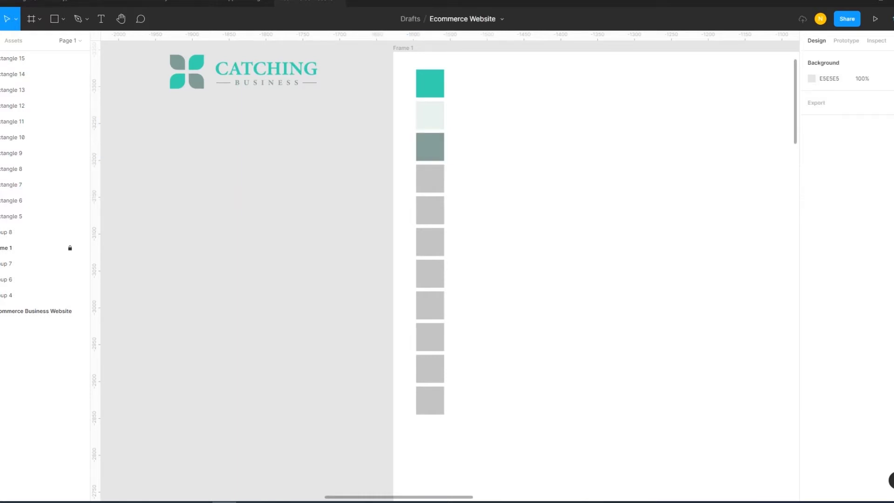
pyautogui.click(14, 184)
pyautogui.click(830, 193)
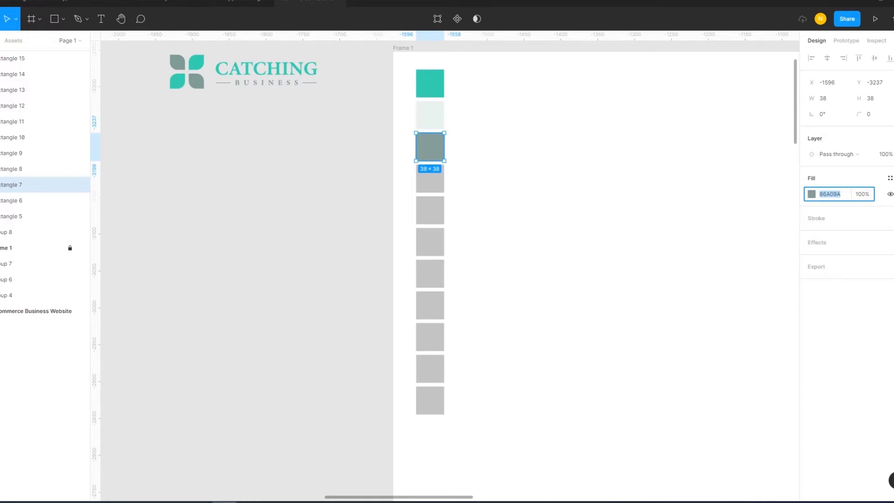
# Fill the fourth swatch with the pasted grey-green value, then lighten its shade.
pyautogui.click(14, 169)
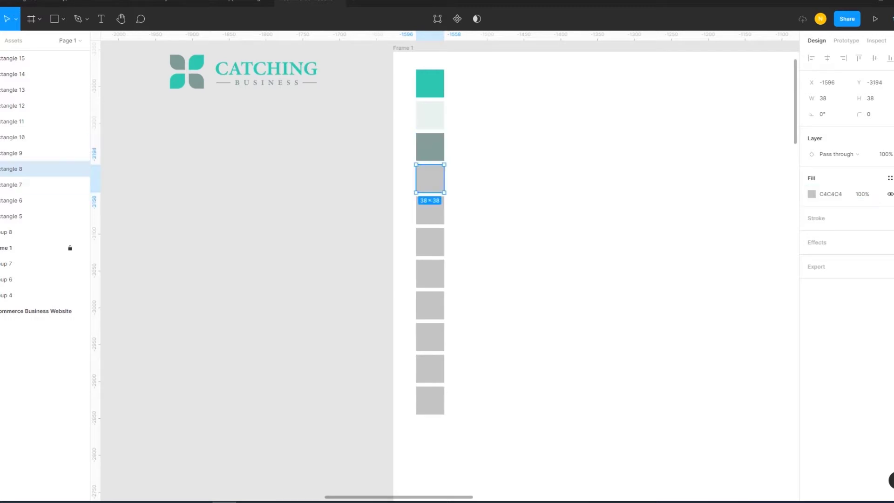
pyautogui.click(830, 194)
pyautogui.write('86A09A')
pyautogui.press('Return')
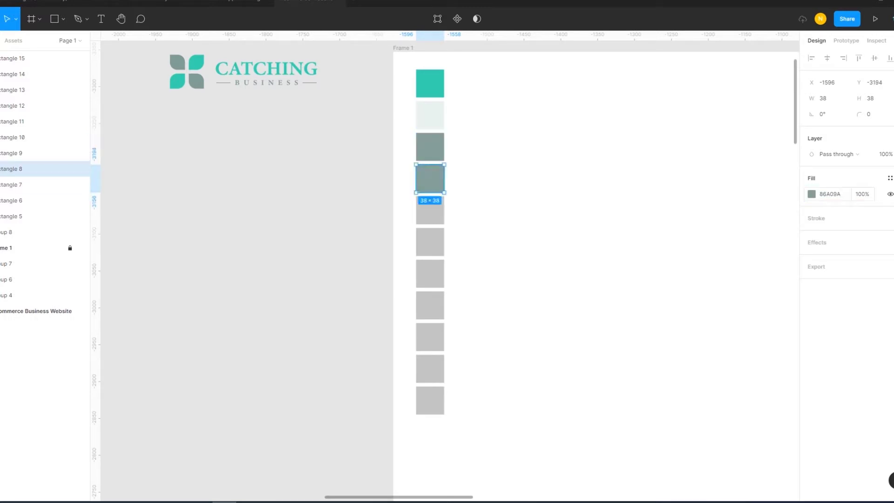
pyautogui.click(811, 194)
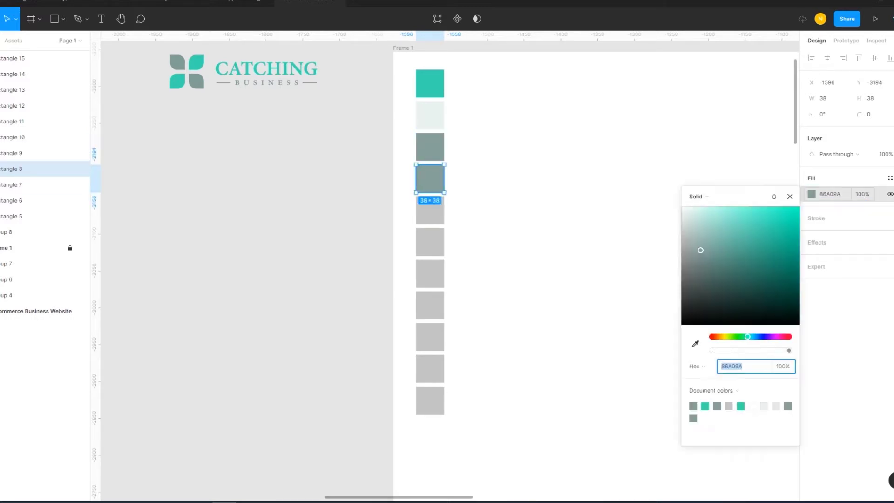
pyautogui.write('A9B9B5')
pyautogui.press('Return')
pyautogui.moveTo(685, 225); pyautogui.dragTo(681, 212)
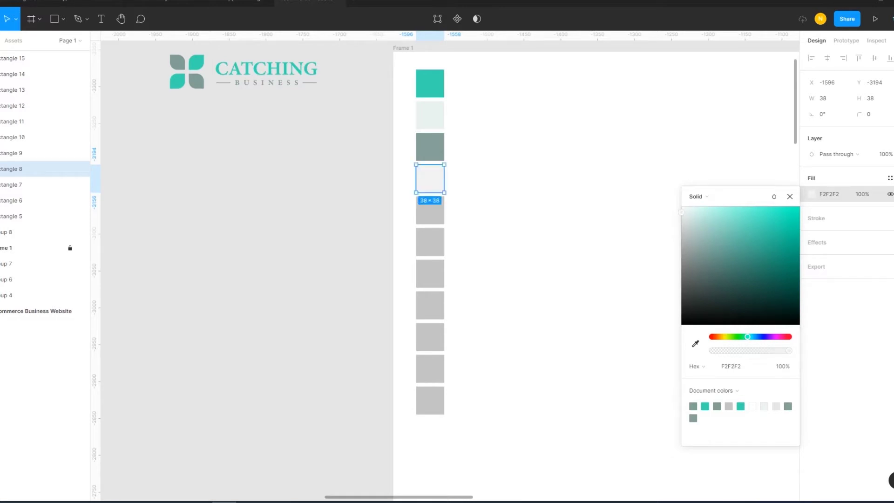
pyautogui.press('Escape')
pyautogui.press('Escape')
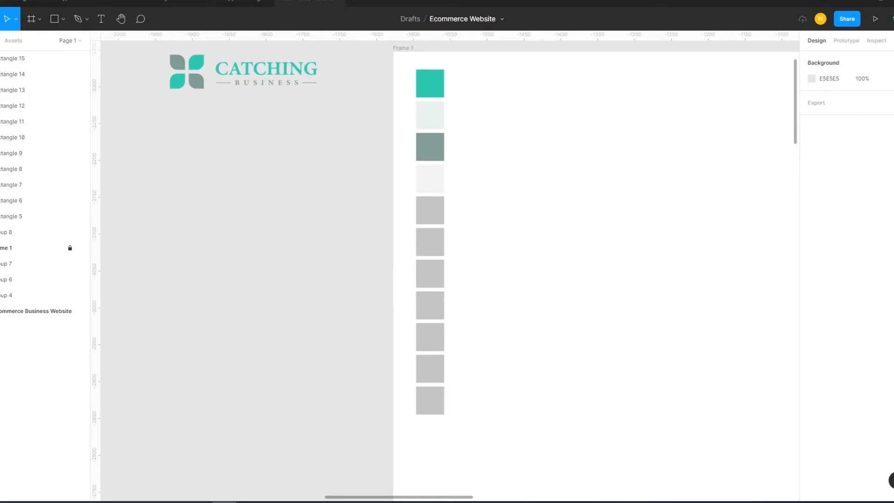
# Give the fifth swatch a near-black fill starting from hex 1A2422.
pyautogui.click(429, 210)
pyautogui.click(811, 194)
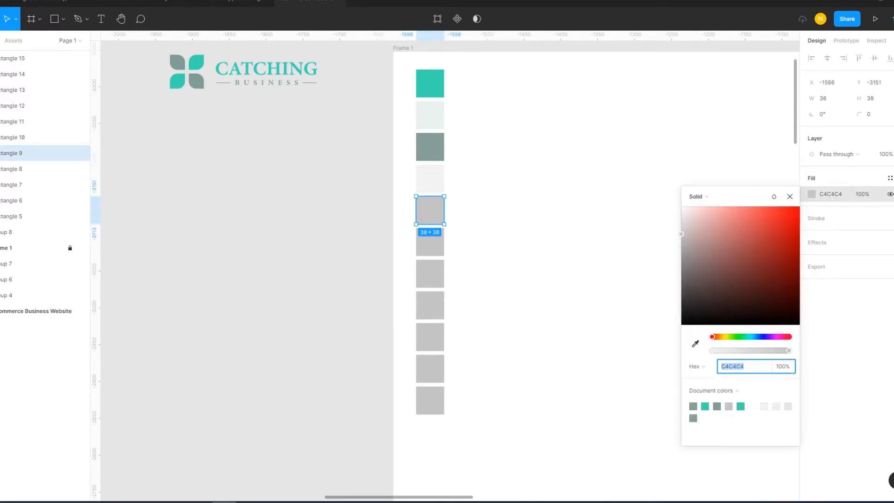
pyautogui.write('1A2422')
pyautogui.press('Return')
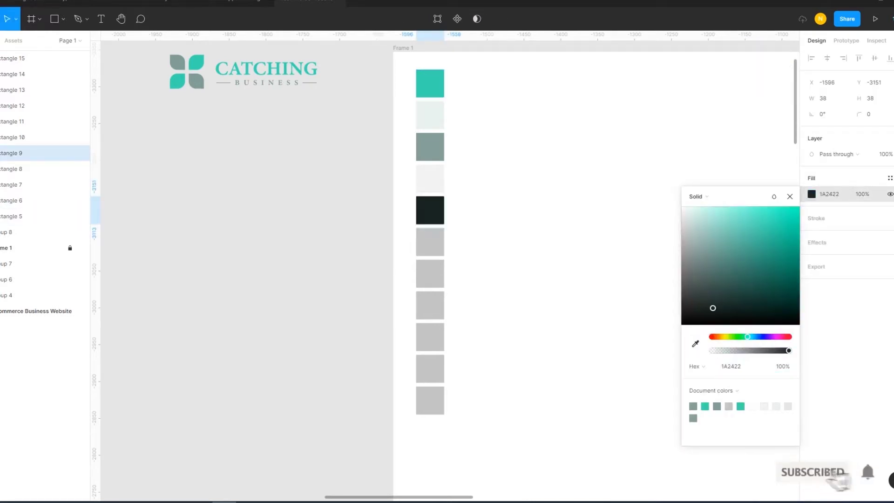
pyautogui.moveTo(713, 308); pyautogui.dragTo(694, 311)
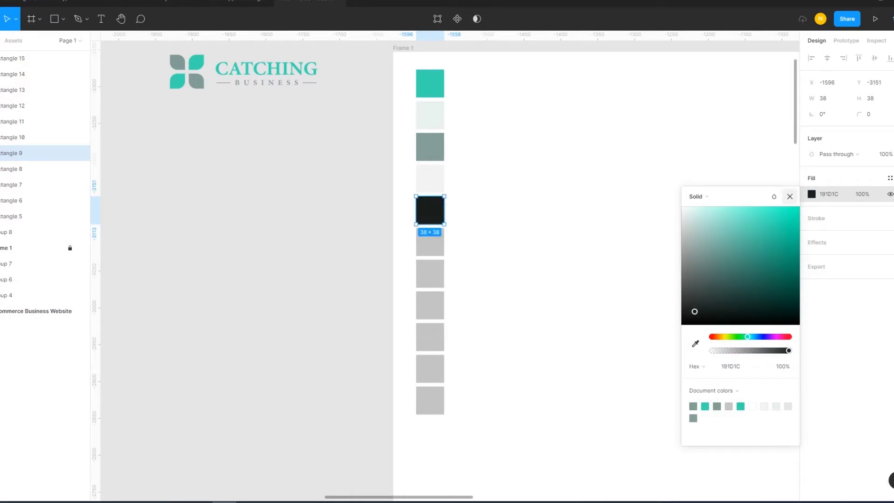
# Sample the near-black into the sixth swatch and lighten it to dark grey.
pyautogui.click(790, 196)
pyautogui.click(430, 241)
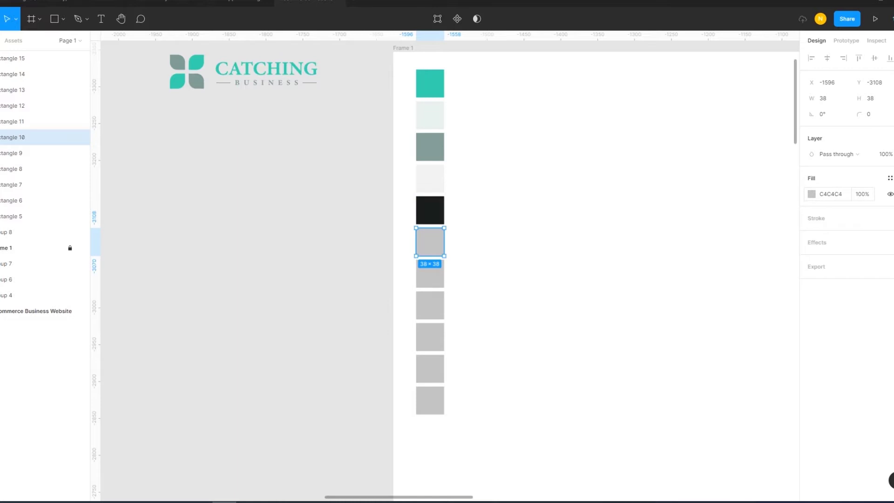
pyautogui.click(811, 193)
pyautogui.click(695, 343)
pyautogui.click(430, 210)
pyautogui.moveTo(698, 311); pyautogui.dragTo(686, 298)
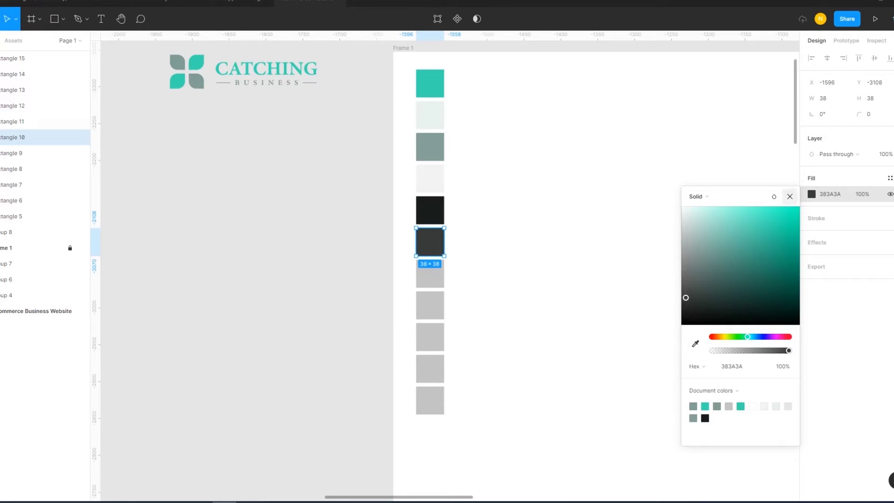
# Sample the dark grey into the seventh swatch and lighten it to medium grey.
pyautogui.click(790, 196)
pyautogui.click(18, 121)
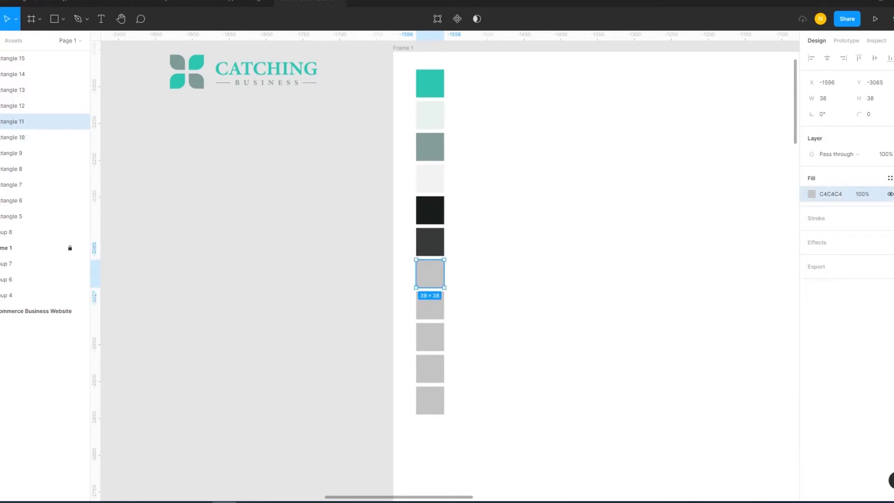
pyautogui.click(811, 193)
pyautogui.click(694, 344)
pyautogui.click(430, 242)
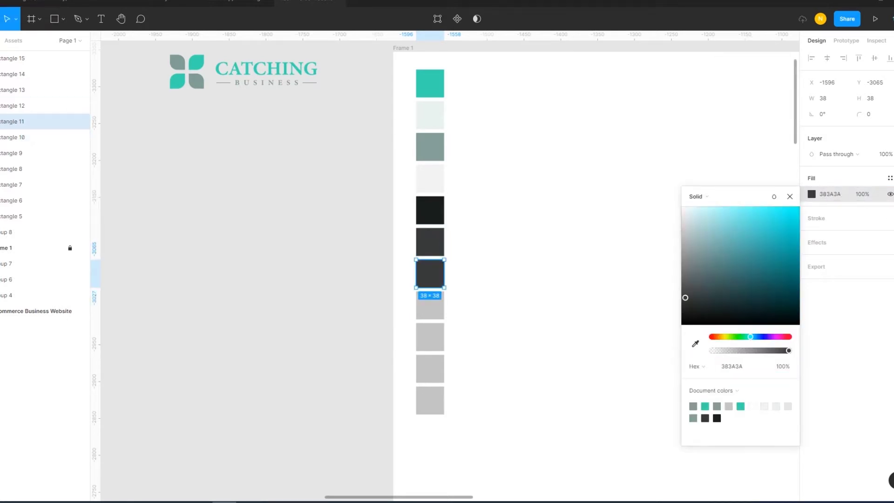
pyautogui.moveTo(685, 297); pyautogui.dragTo(685, 274)
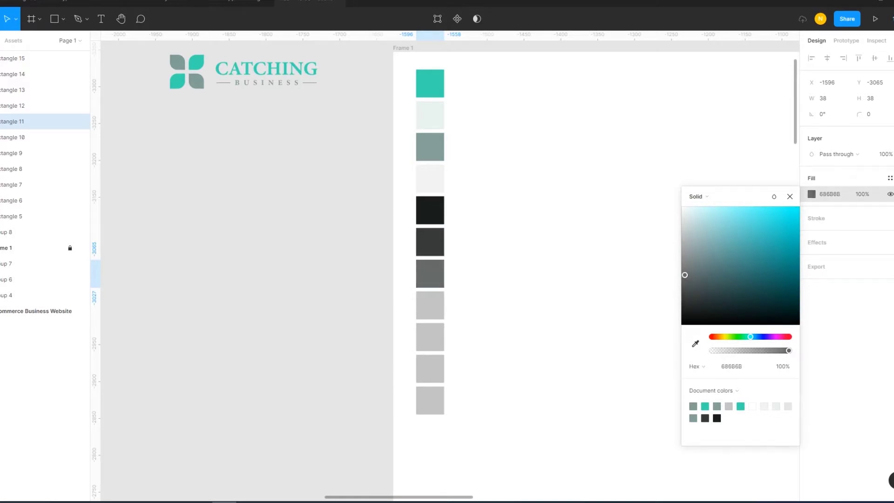
# Sample the grey into the eighth swatch and lighten it one step further.
pyautogui.click(430, 305)
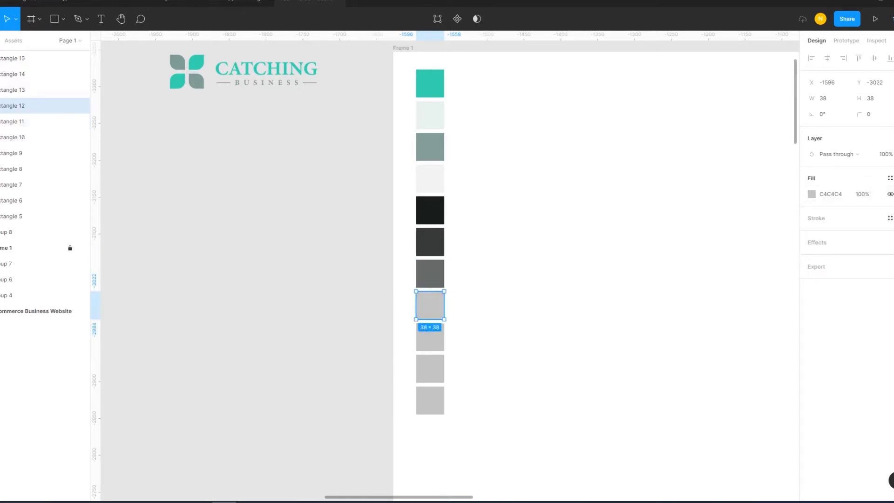
pyautogui.click(811, 194)
pyautogui.click(696, 344)
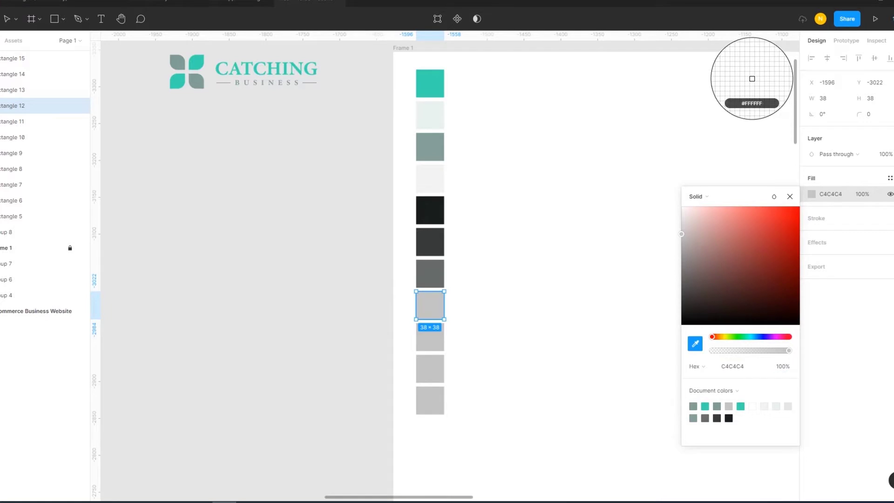
pyautogui.click(429, 274)
pyautogui.moveTo(684, 274); pyautogui.dragTo(681, 251)
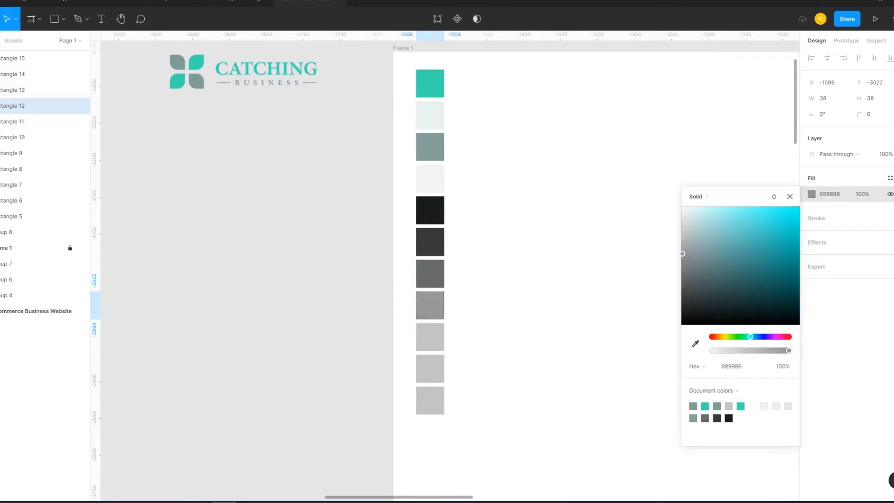
pyautogui.moveTo(681, 250); pyautogui.dragTo(683, 252)
# Sample the eighth swatch's grey into the ninth and lighten it to pale grey.
pyautogui.click(789, 196)
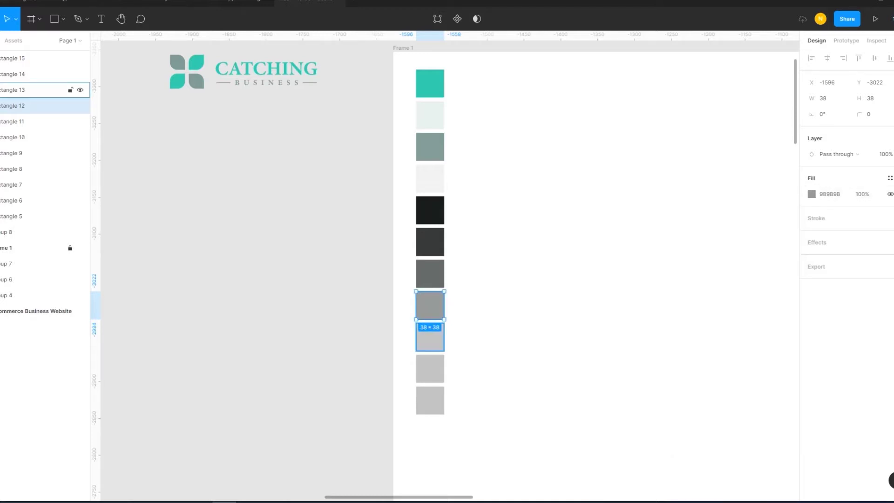
pyautogui.click(429, 337)
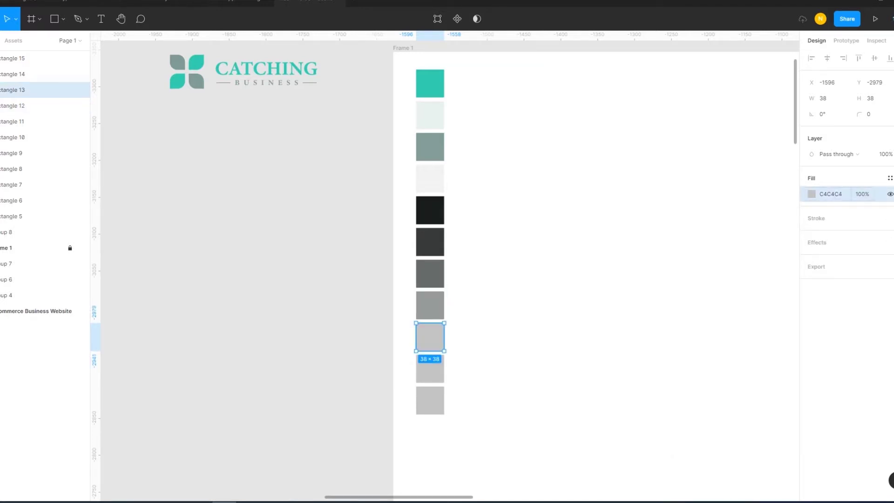
pyautogui.click(812, 194)
pyautogui.click(696, 343)
pyautogui.click(430, 305)
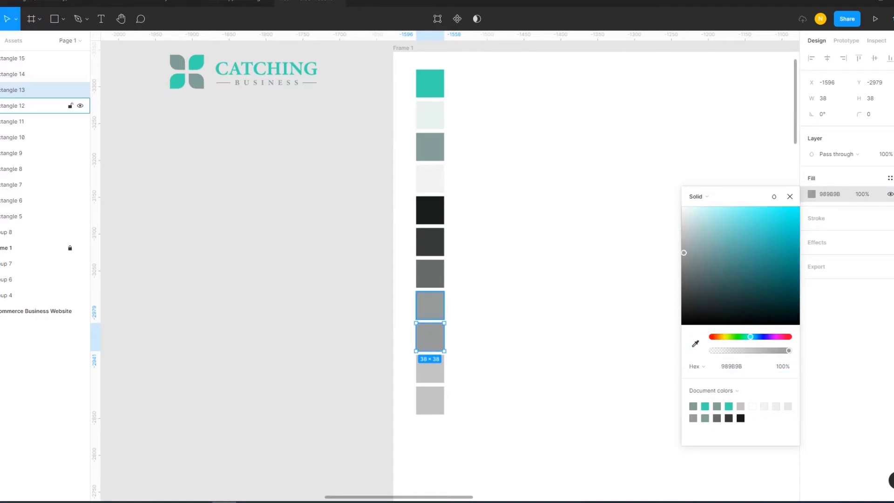
pyautogui.moveTo(684, 253); pyautogui.dragTo(683, 237)
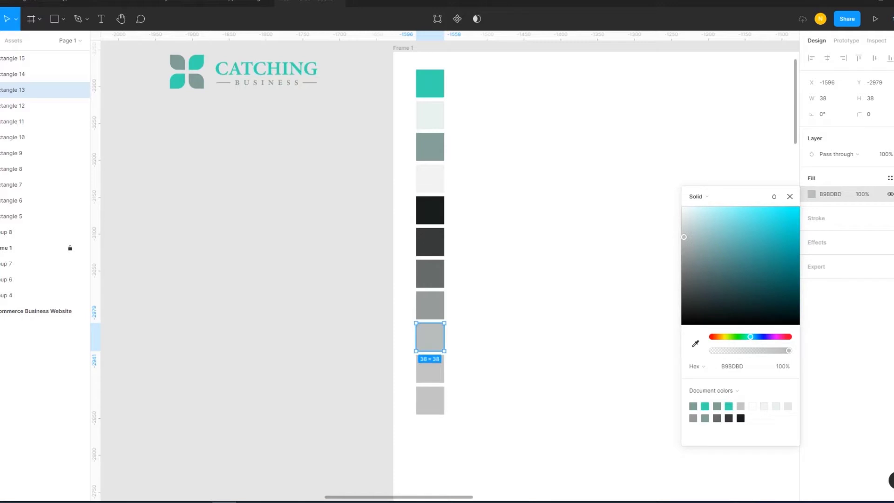
# Sample the pale grey into the tenth swatch and lighten it further.
pyautogui.click(430, 369)
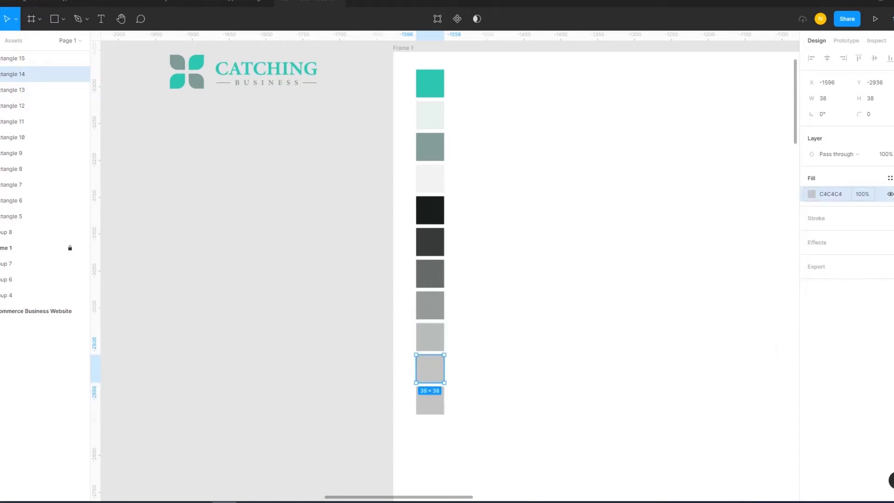
pyautogui.click(811, 194)
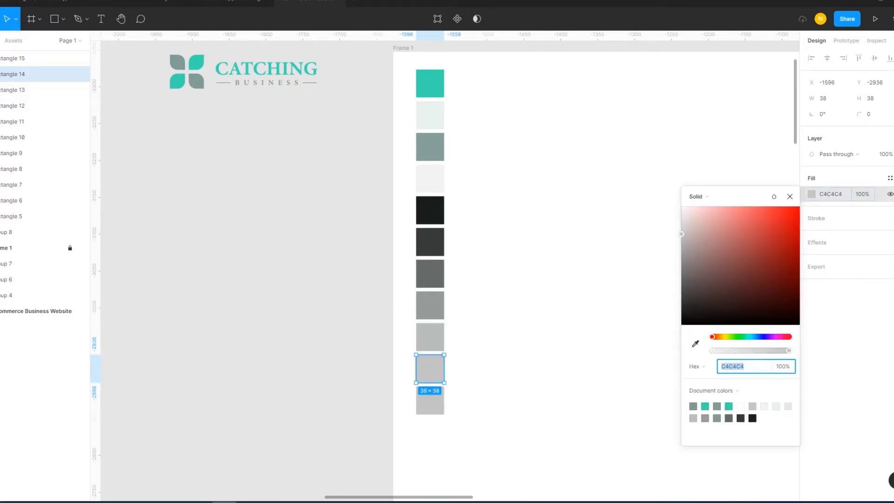
pyautogui.click(696, 343)
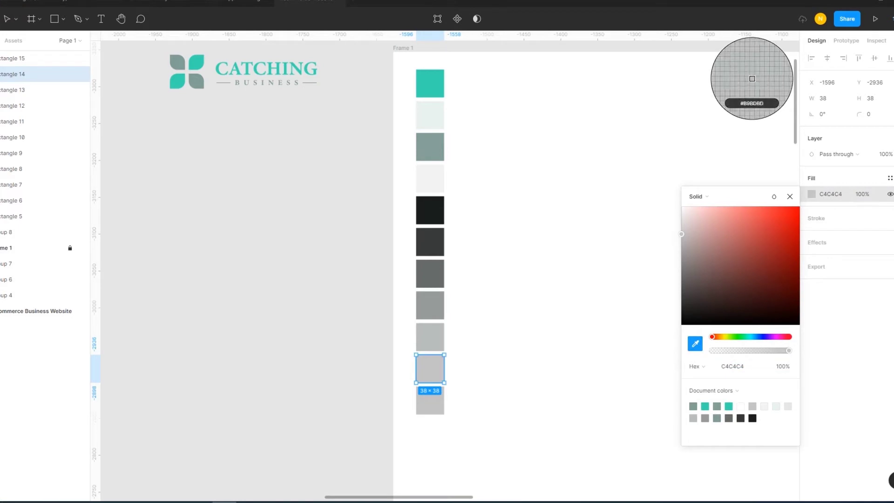
pyautogui.click(430, 337)
pyautogui.moveTo(683, 237); pyautogui.dragTo(683, 219)
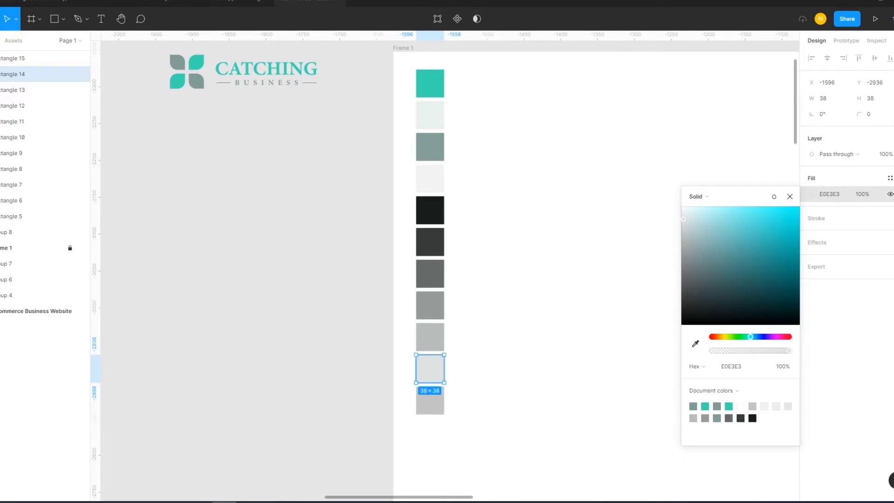
# Set the bottom swatch to near-white hex EDF1F1, then EFF2F2.
pyautogui.click(430, 400)
pyautogui.click(812, 193)
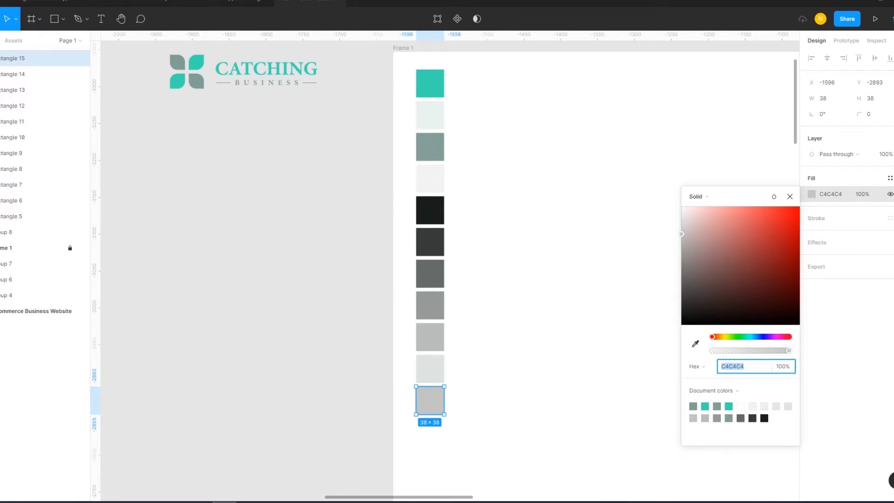
pyautogui.click(695, 343)
pyautogui.click(752, 78)
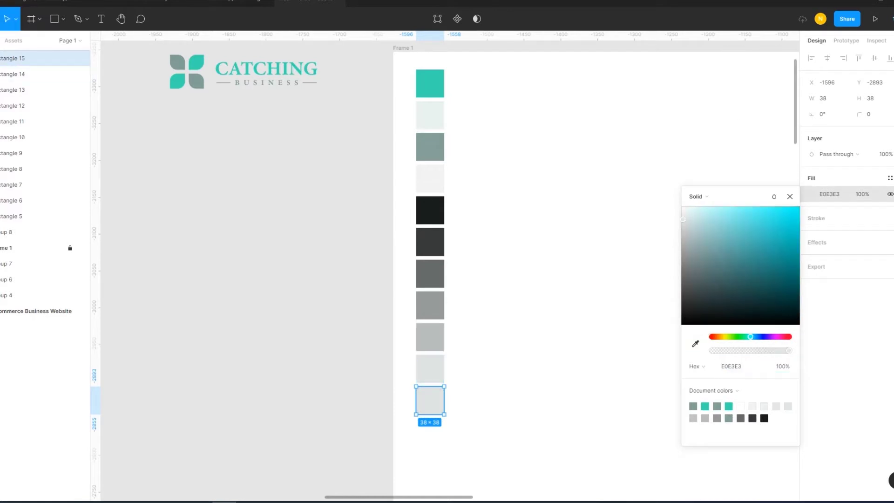
pyautogui.write('EDF1F1')
pyautogui.press('Return')
pyautogui.write('EFF2F2')
pyautogui.press('Return')
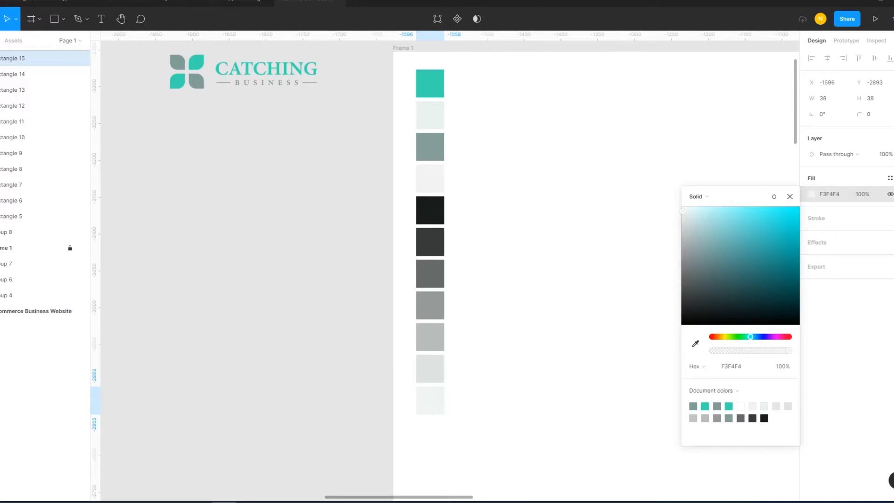
pyautogui.press('Escape')
pyautogui.press('Escape')
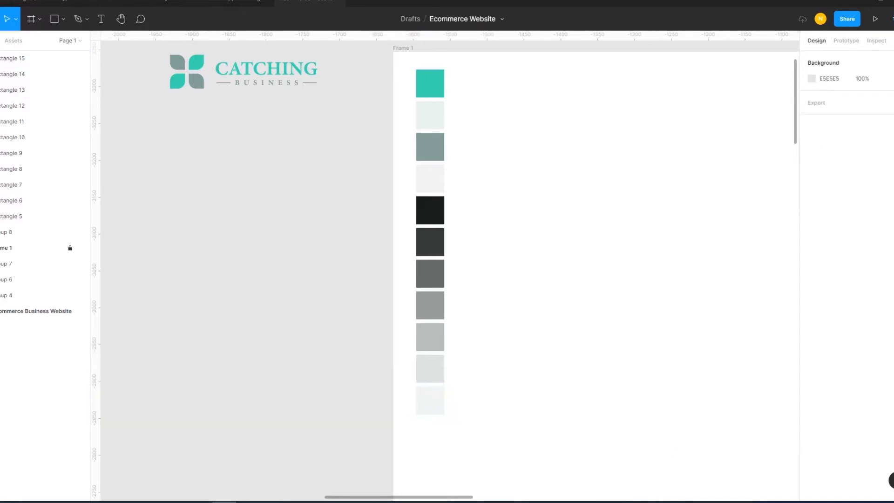
# Lighten the second-to-bottom swatch to a pale grey.
pyautogui.click(28, 74)
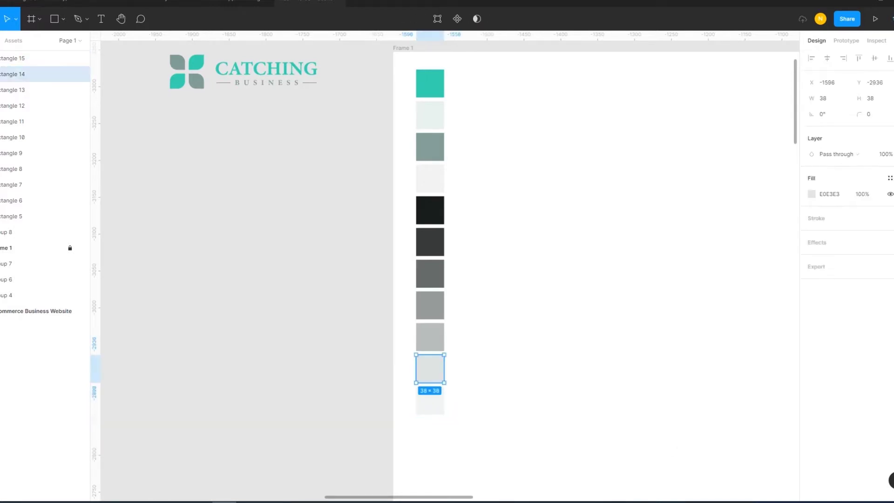
pyautogui.click(811, 193)
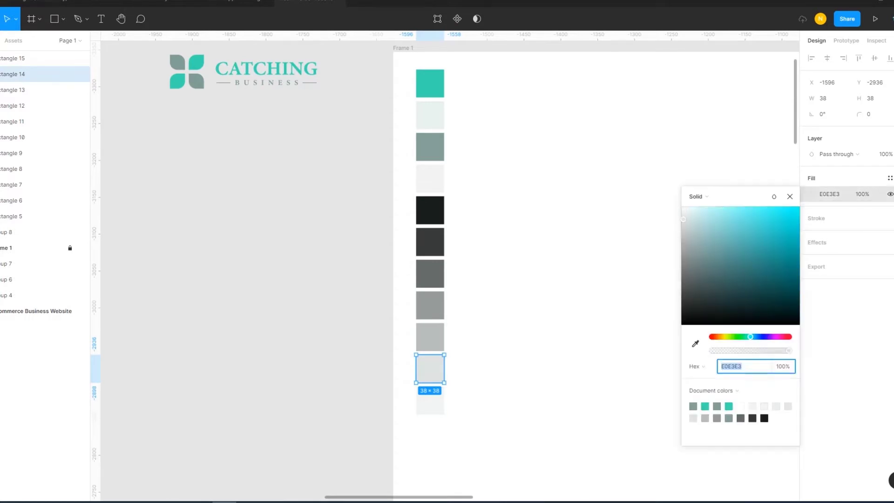
pyautogui.click(695, 343)
pyautogui.click(750, 78)
pyautogui.moveTo(681, 210); pyautogui.dragTo(681, 218)
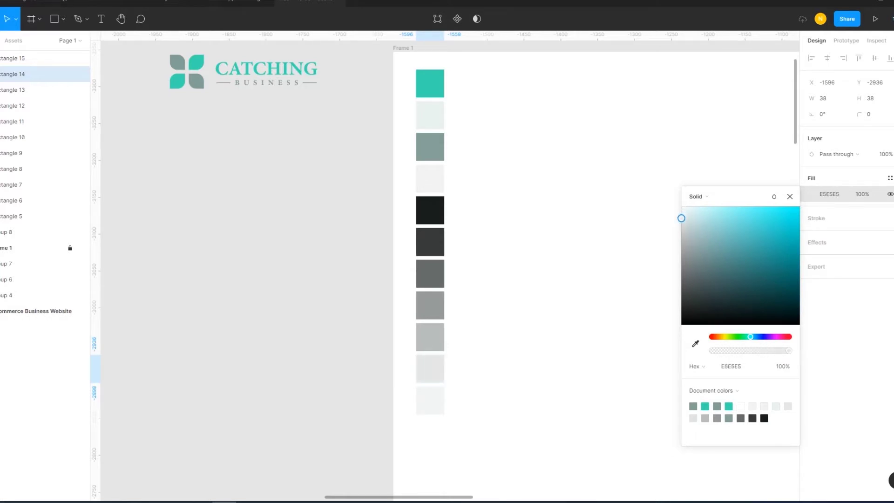
pyautogui.click(501, 238)
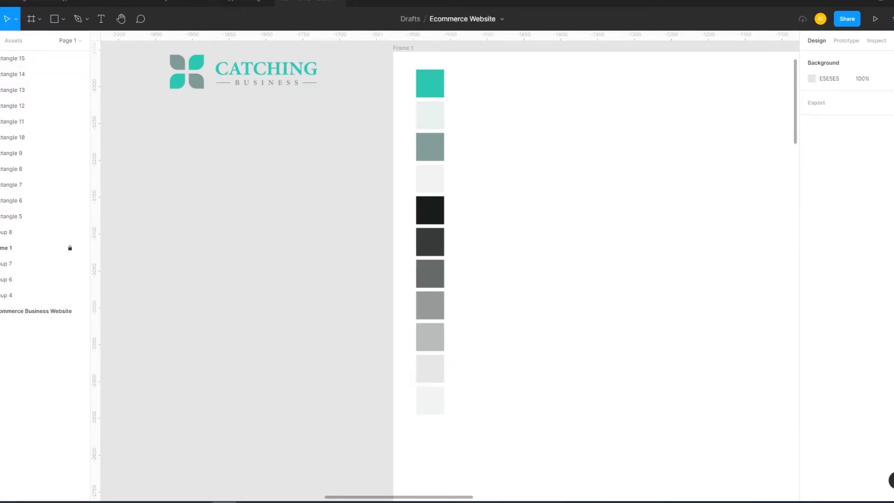
pyautogui.scroll(1, 446, 273)
# Marquee-select all eleven swatches and shift the column down to the logo's bottom edge.
pyautogui.scroll(1, 446, 273)
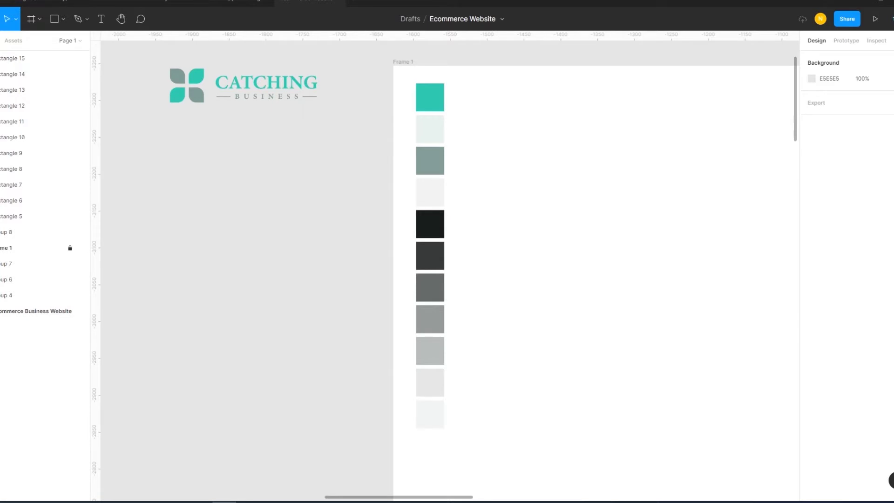
pyautogui.click(101, 18)
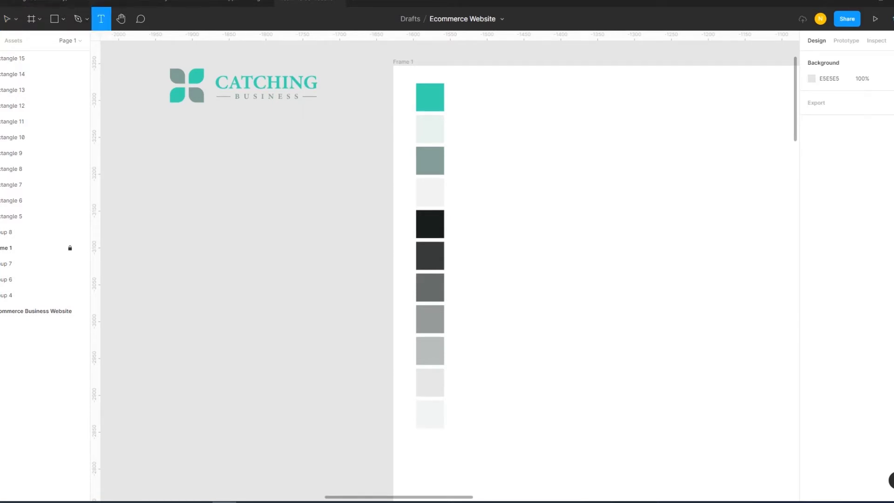
pyautogui.click(16, 18)
pyautogui.click(19, 42)
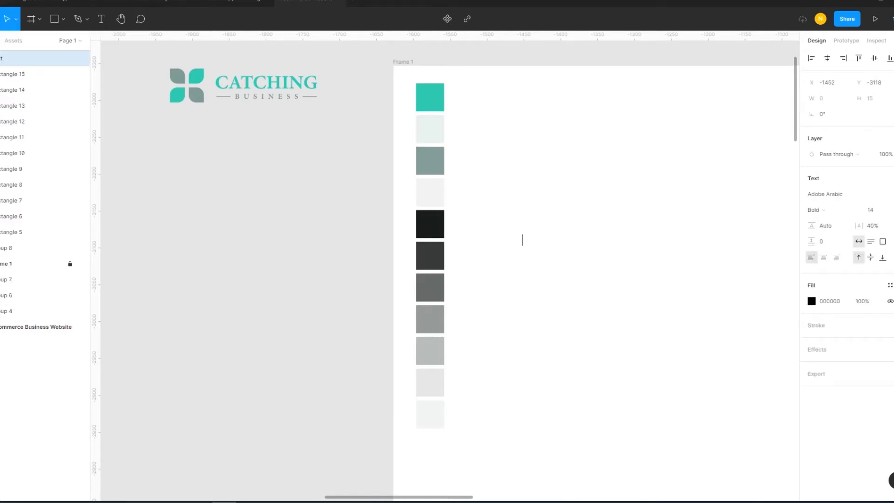
pyautogui.moveTo(400, 78); pyautogui.dragTo(468, 450)
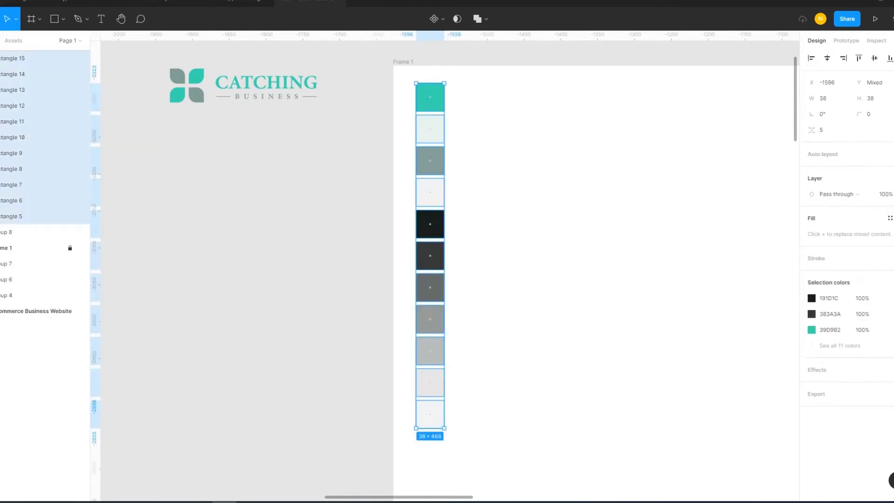
pyautogui.moveTo(430, 223); pyautogui.dragTo(428, 242)
pyautogui.press('Escape')
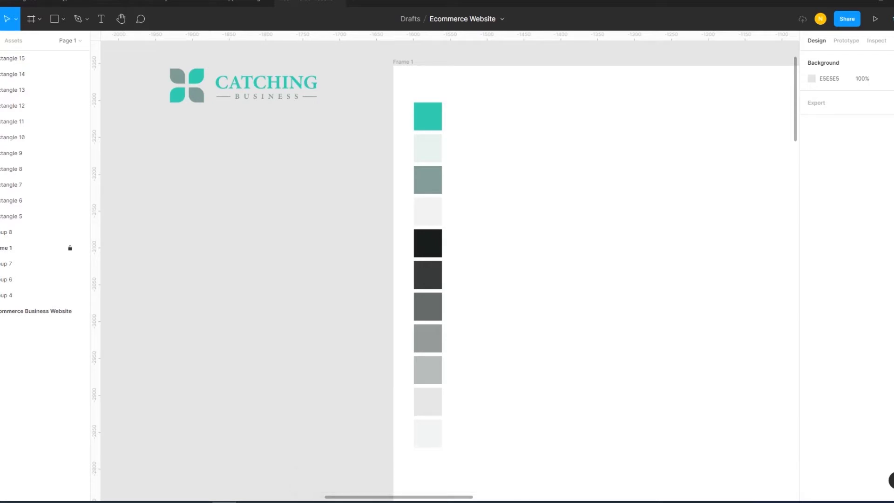
pyautogui.press('t')
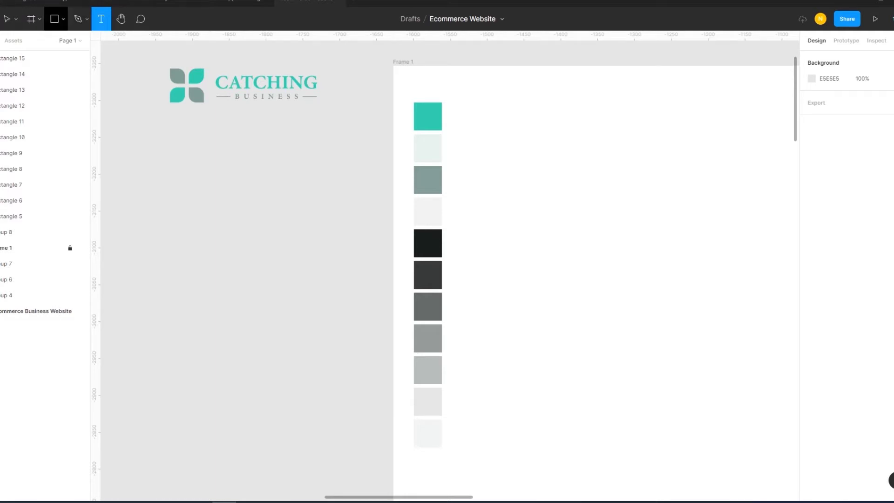
# Add a 'Primary COlor' text label beside the teal swatch with 0 letter spacing and title case.
pyautogui.click(468, 119)
pyautogui.write('Primary ')
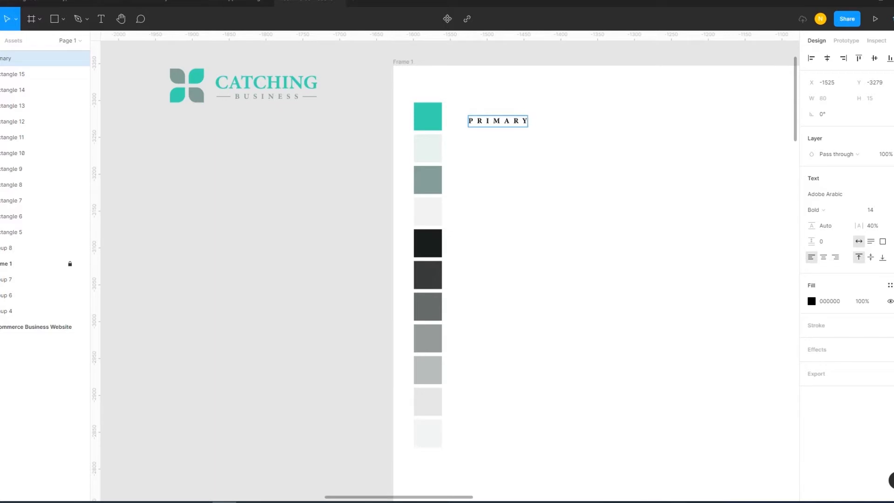
pyautogui.write('COlor')
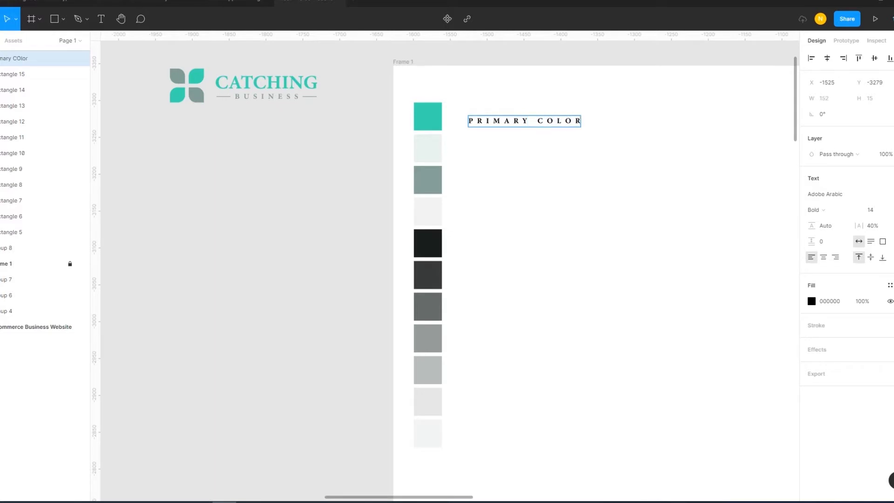
pyautogui.press('Escape')
pyautogui.click(872, 225)
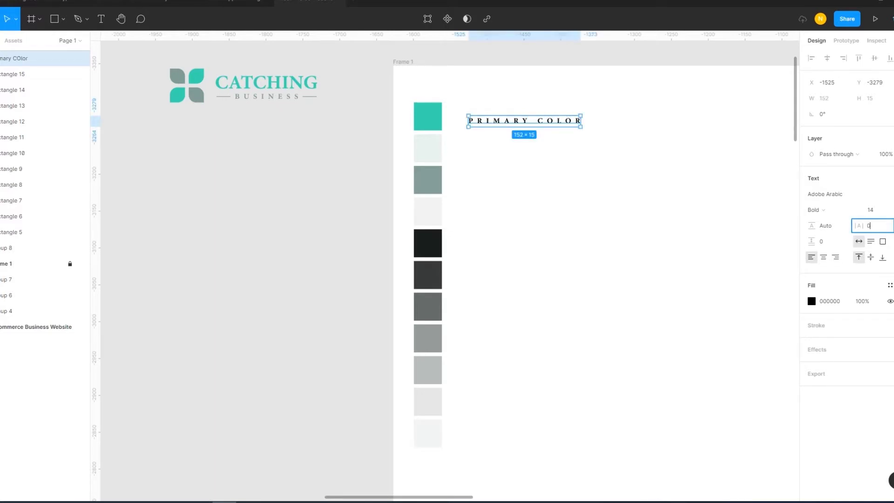
pyautogui.write('0')
pyautogui.press('Return')
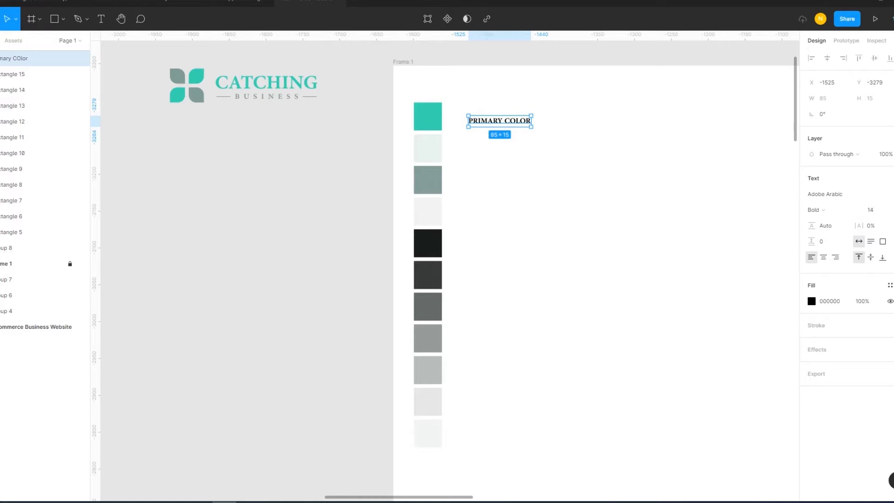
pyautogui.click(890, 257)
pyautogui.click(751, 435)
pyautogui.press('Escape')
# Correct the label to 'Primary Color' and move it closer to the teal swatch.
pyautogui.click(493, 121)
pyautogui.doubleClick(492, 121)
pyautogui.moveTo(507, 121); pyautogui.dragTo(503, 121)
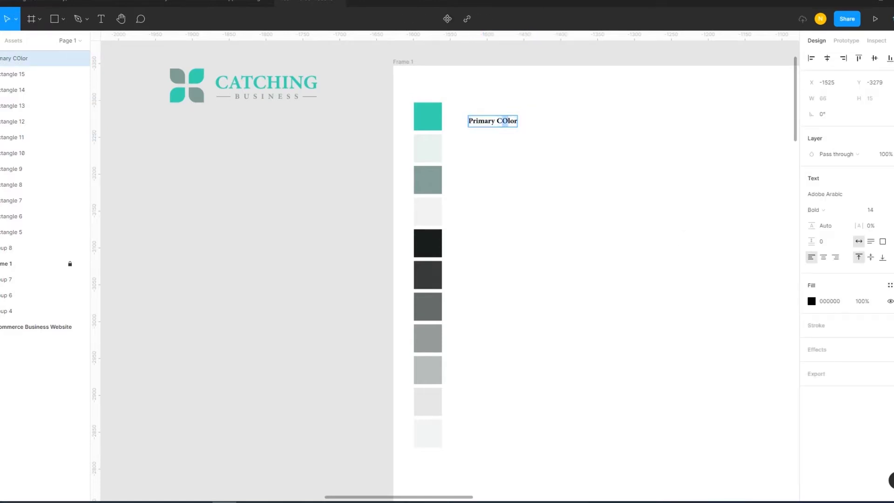
pyautogui.write('o')
pyautogui.press('Escape')
pyautogui.moveTo(493, 121); pyautogui.dragTo(483, 117)
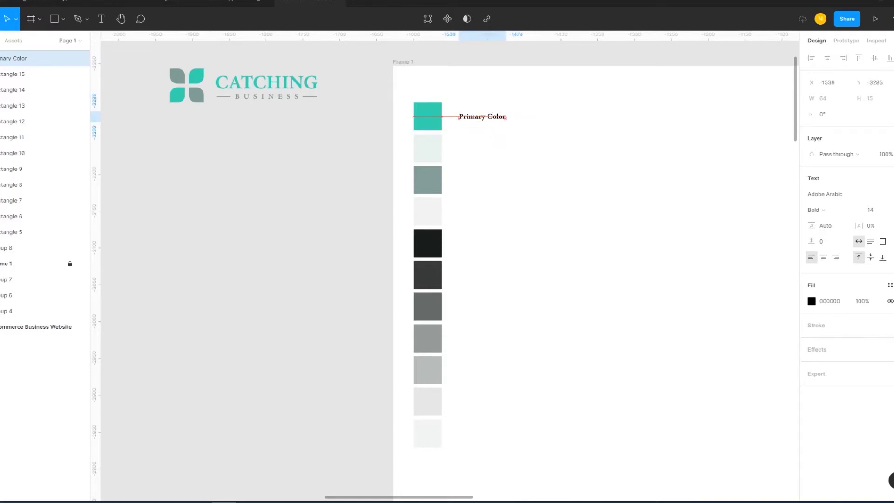
# Enlarge the Primary Color label to size 18 and align it beside the top swatch.
pyautogui.click(875, 210)
pyautogui.press('Down')
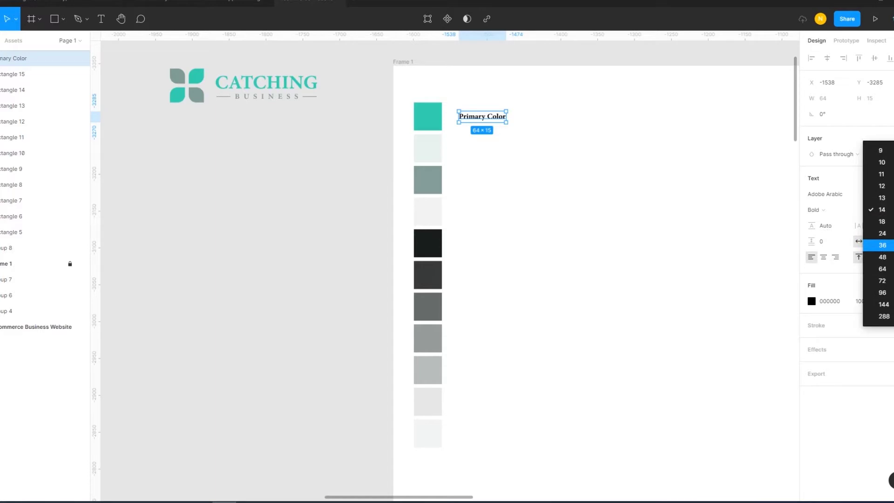
pyautogui.press('Return')
pyautogui.press('Escape')
pyautogui.moveTo(489, 119); pyautogui.dragTo(484, 117)
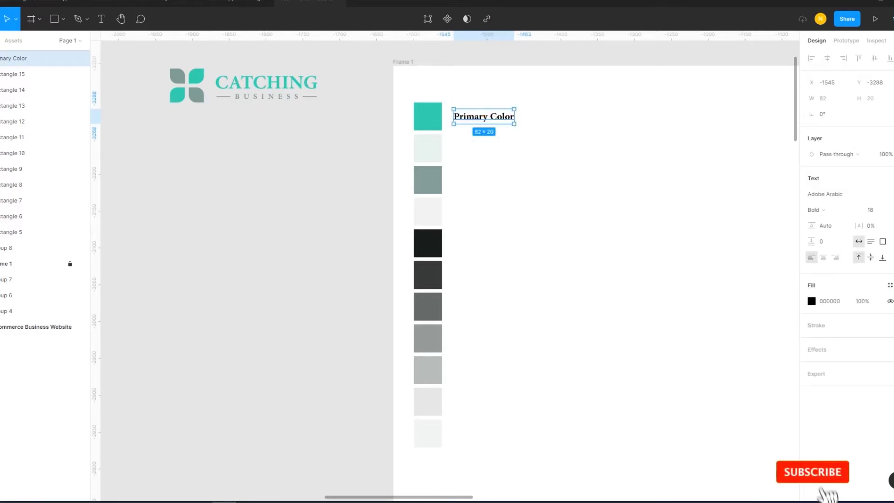
# Duplicate the label below and retype it as 'Secondary Color'.
pyautogui.moveTo(484, 116)
pyautogui.mouseDown()
pyautogui.moveTo(484, 148)
pyautogui.moveTo(454, 148)
pyautogui.mouseUp()
pyautogui.press('Return')
pyautogui.write('Secondary Color')
pyautogui.press('Escape')
pyautogui.press('Escape')
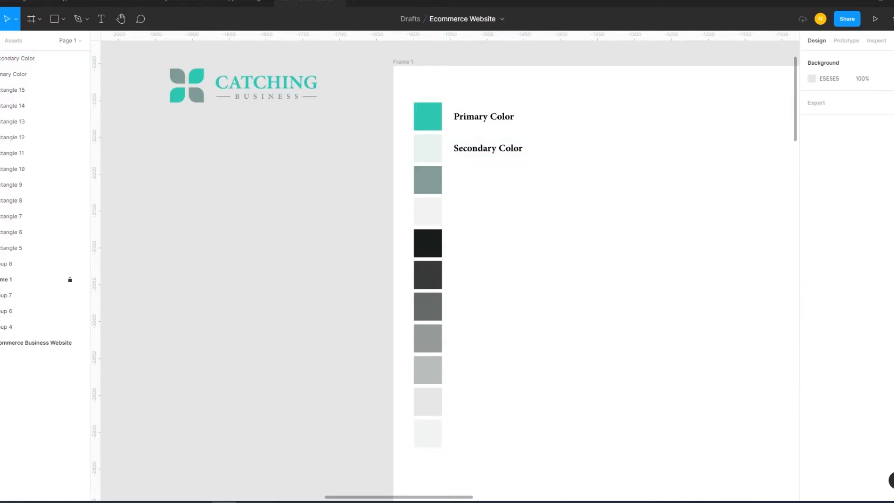
# Save the document and move Secondary Color beside the third swatch.
pyautogui.hotkey('ctrl', 's')
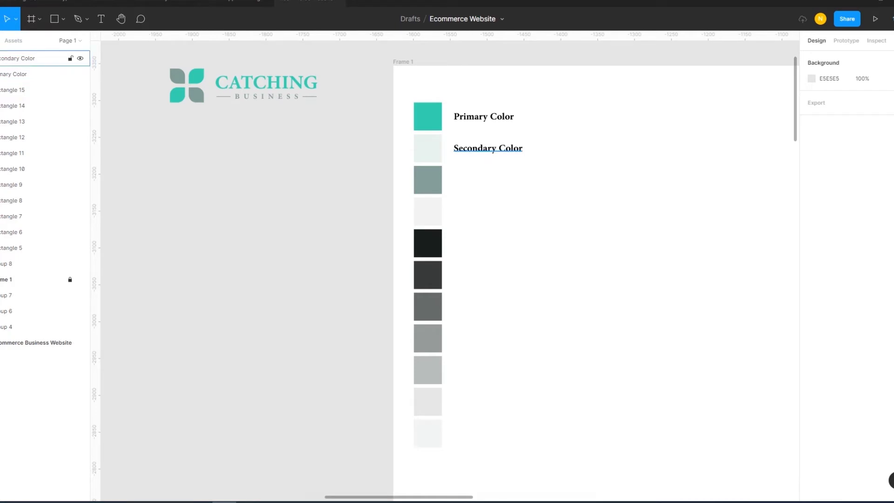
pyautogui.doubleClick(478, 148)
pyautogui.click(478, 148)
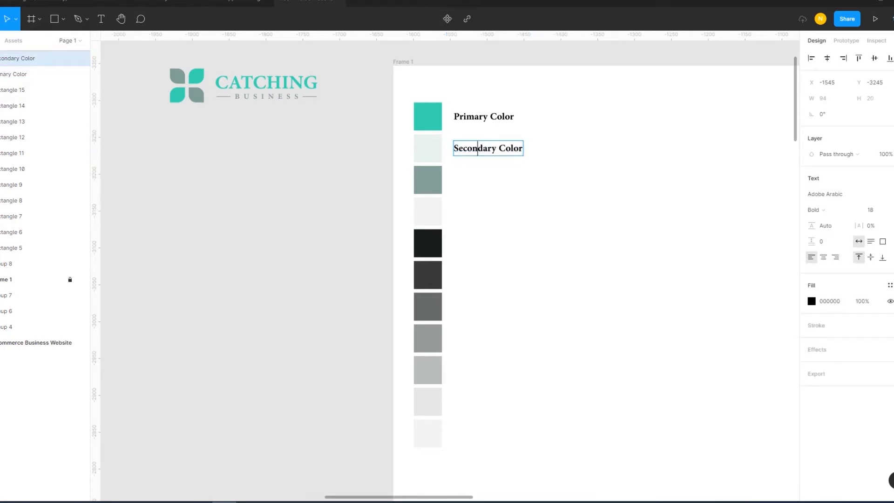
pyautogui.press('Escape')
pyautogui.moveTo(488, 148); pyautogui.dragTo(488, 180)
pyautogui.press('Escape')
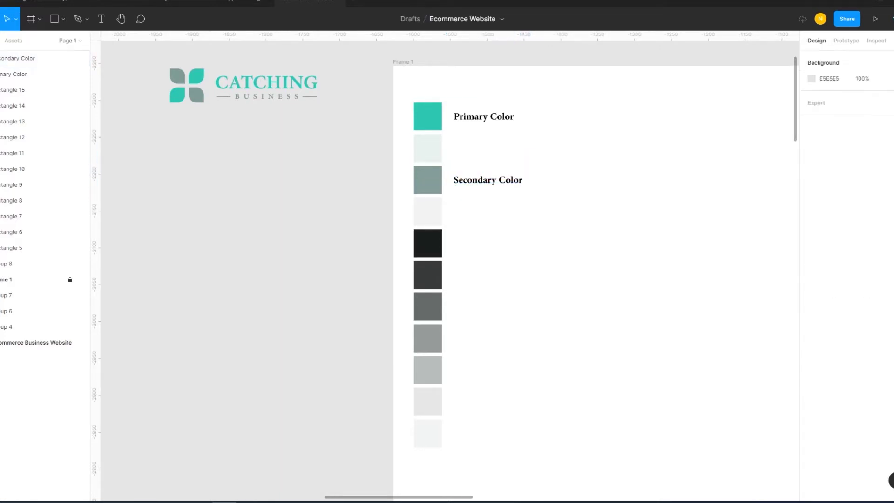
# Copy Primary Color below itself and append 'Shade' to make 'Primary Color Shade'.
pyautogui.moveTo(484, 116); pyautogui.dragTo(484, 145)
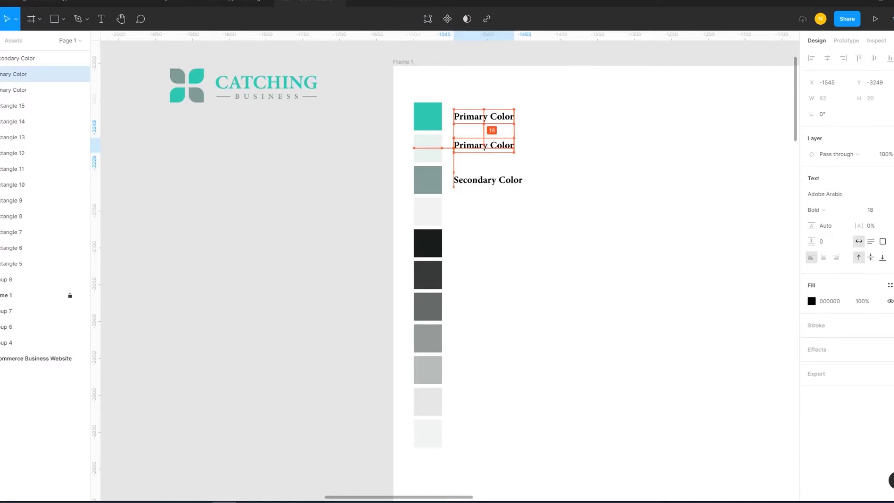
pyautogui.press('Return')
pyautogui.click(487, 145)
pyautogui.press('End')
pyautogui.write('Shade')
pyautogui.hotkey('ctrl', 'Left')
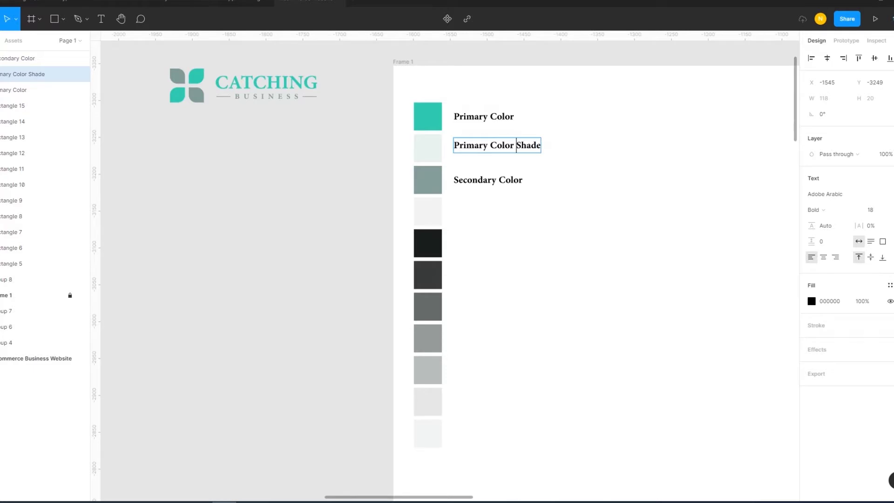
pyautogui.hotkey('shift', 'Right')
pyautogui.hotkey('shift', 'Right')
pyautogui.hotkey('shift', 'Right')
pyautogui.press('Escape')
pyautogui.press('Escape')
# Duplicate Secondary Color beside the fourth swatch as 'Secondary Color Shade'.
pyautogui.moveTo(488, 180); pyautogui.dragTo(484, 205)
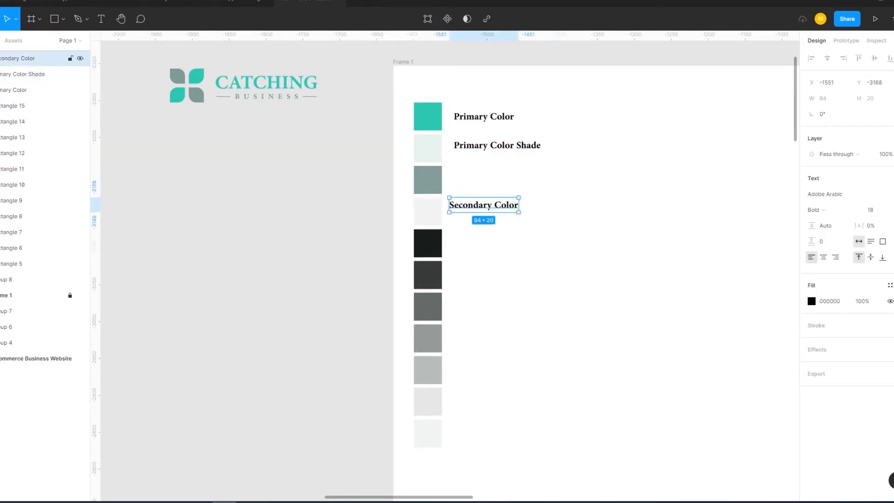
pyautogui.press('Escape')
pyautogui.click(28, 59)
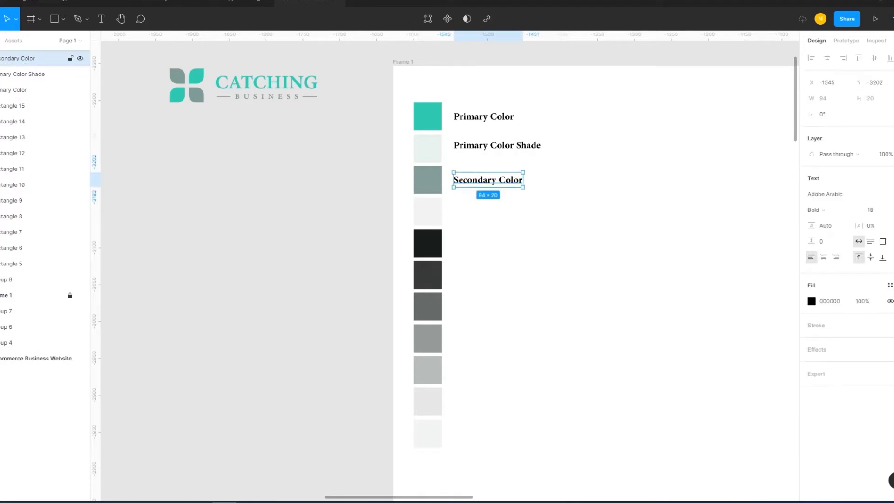
pyautogui.hotkey('ctrl', 'd')
pyautogui.moveTo(488, 180); pyautogui.dragTo(488, 211)
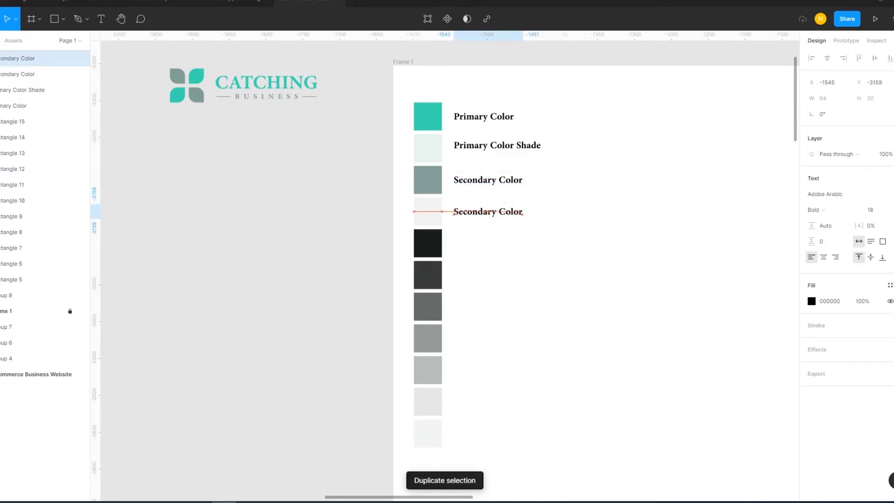
pyautogui.press('Right')
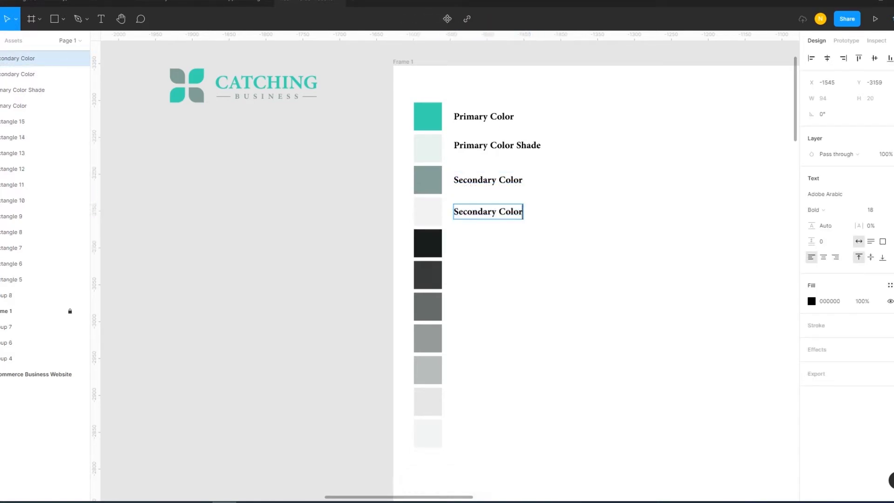
pyautogui.write(' Shade')
pyautogui.press('Escape')
pyautogui.press('Escape')
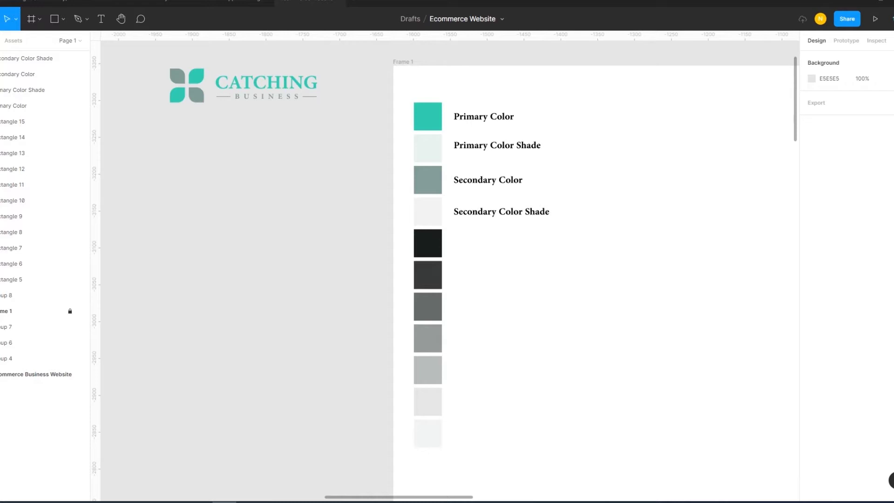
pyautogui.moveTo(580, 259); pyautogui.dragTo(454, 101)
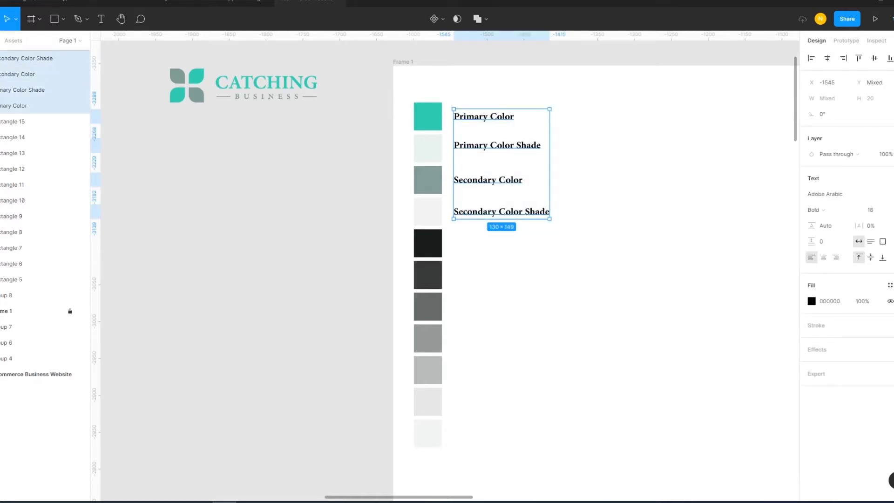
# Distribute the four colour labels with even vertical spacing.
pyautogui.click(890, 59)
pyautogui.click(810, 90)
pyautogui.press('Escape')
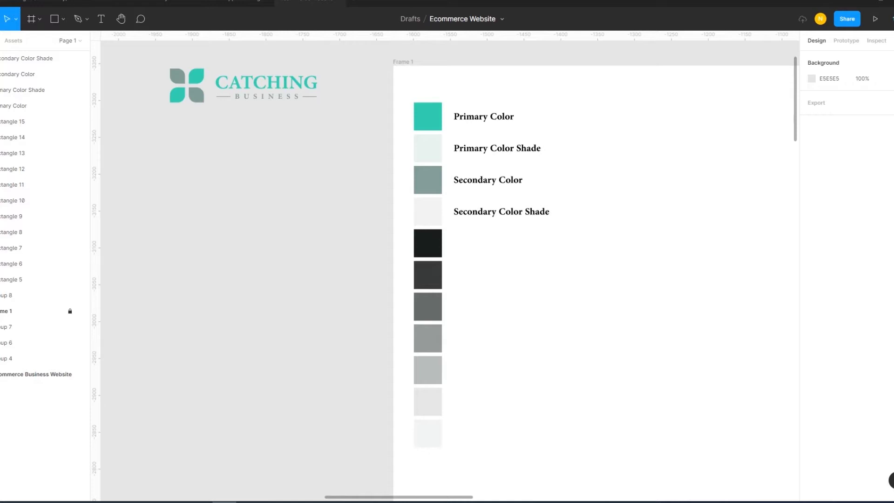
# Move the labelled swatch column down and right, and place the CATCHING logo above it.
pyautogui.moveTo(401, 99); pyautogui.dragTo(563, 469)
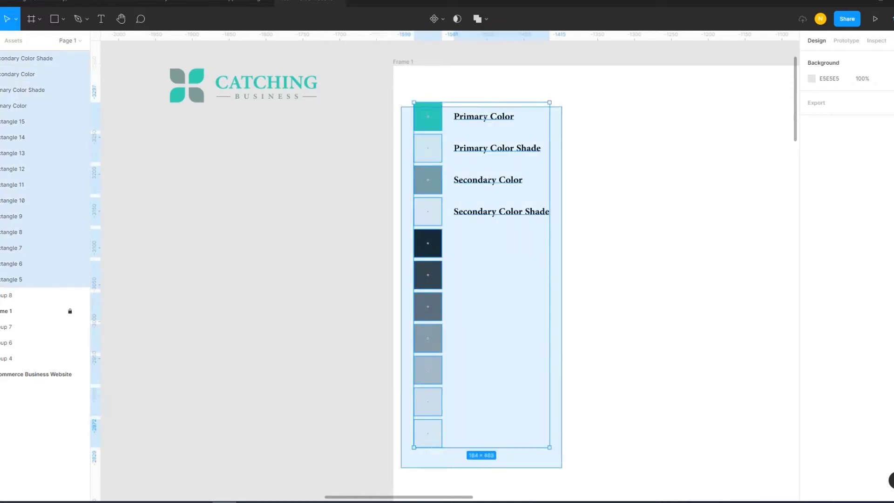
pyautogui.moveTo(427, 117)
pyautogui.mouseDown()
pyautogui.moveTo(439, 173)
pyautogui.moveTo(462, 188)
pyautogui.mouseUp()
pyautogui.moveTo(186, 85)
pyautogui.mouseDown()
pyautogui.moveTo(277, 82)
pyautogui.moveTo(465, 114)
pyautogui.mouseUp()
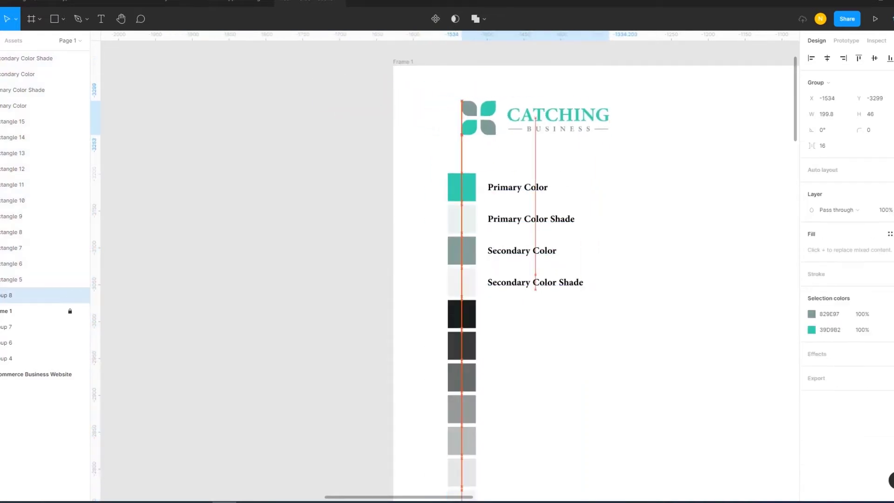
pyautogui.press('Escape')
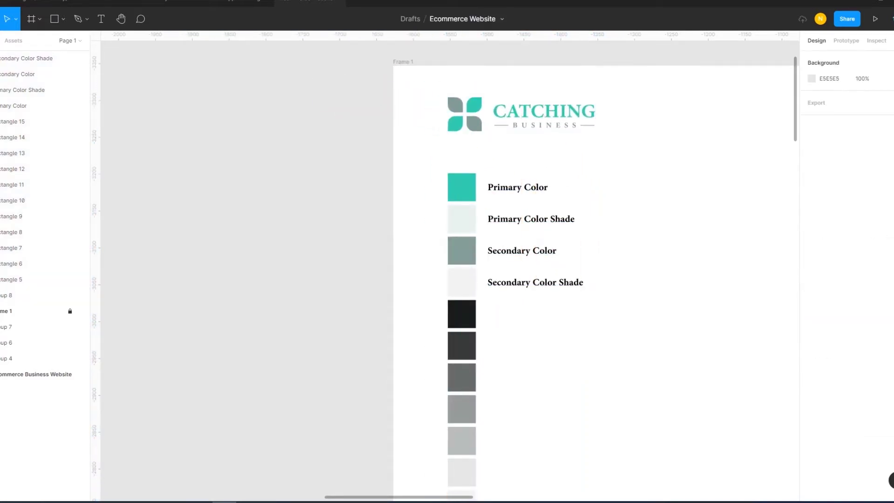
pyautogui.scroll(-4, 447, 267)
pyautogui.hscroll(2, 447, 268)
# Add a Gray-1 label beside the black swatch and duplicate it down the grey swatches.
pyautogui.press('t')
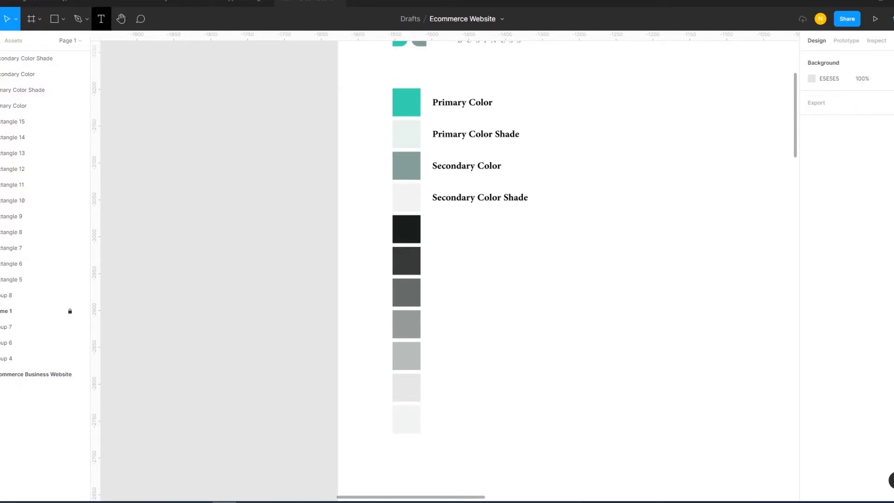
pyautogui.click(438, 232)
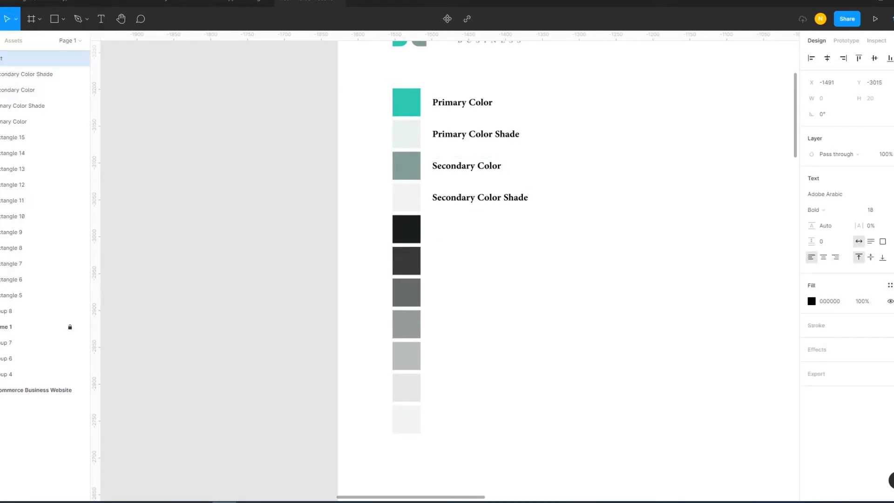
pyautogui.write('Gray')
pyautogui.write('-1')
pyautogui.press('Escape')
pyautogui.press('Escape')
pyautogui.moveTo(452, 232)
pyautogui.mouseDown()
pyautogui.moveTo(446, 227)
pyautogui.moveTo(448, 257)
pyautogui.mouseUp()
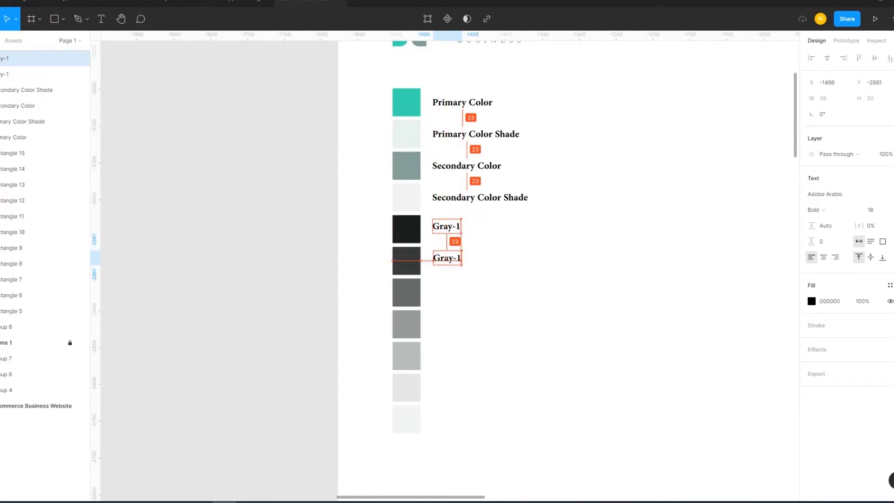
pyautogui.moveTo(448, 257); pyautogui.dragTo(446, 257)
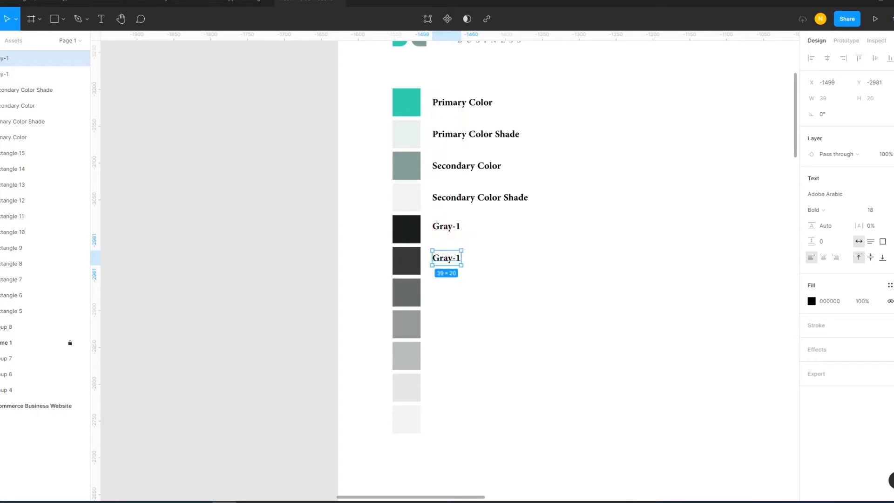
pyautogui.hotkey('ctrl', 'd')
pyautogui.hotkey('ctrl', 'd')
pyautogui.hotkey('ctrl', 'd')
pyautogui.hotkey('ctrl', 'd')
pyautogui.hotkey('ctrl', 'd')
pyautogui.press('Escape')
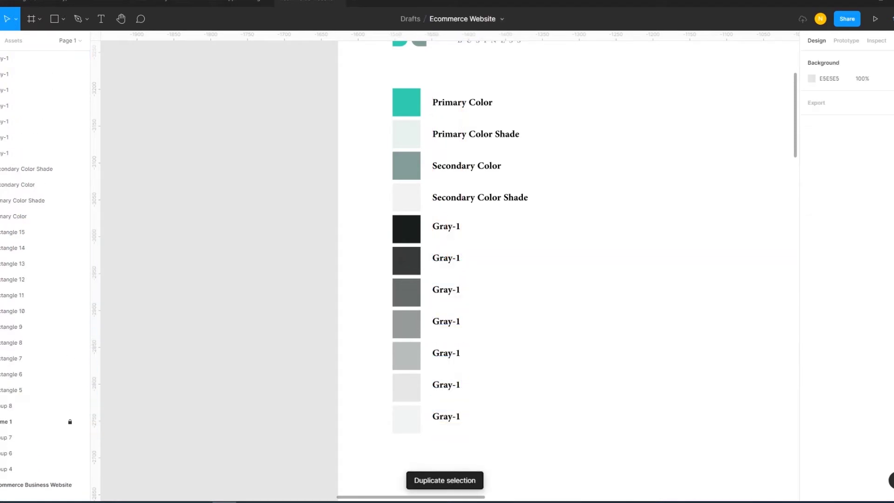
# Renumber the second, third and fourth copies to Gray-2, Gray-3 and Gray-4.
pyautogui.click(446, 257)
pyautogui.press('Right')
pyautogui.press('Left')
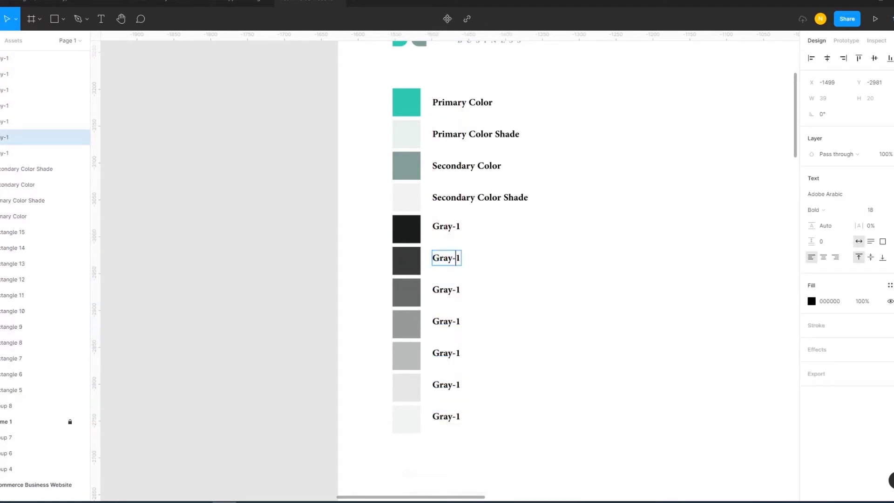
pyautogui.hotkey('shift', 'Right')
pyautogui.write('2')
pyautogui.press('Escape')
pyautogui.press('Tab')
pyautogui.press('Return')
pyautogui.press('Right')
pyautogui.press('Left')
pyautogui.hotkey('shift', 'Right')
pyautogui.write('3')
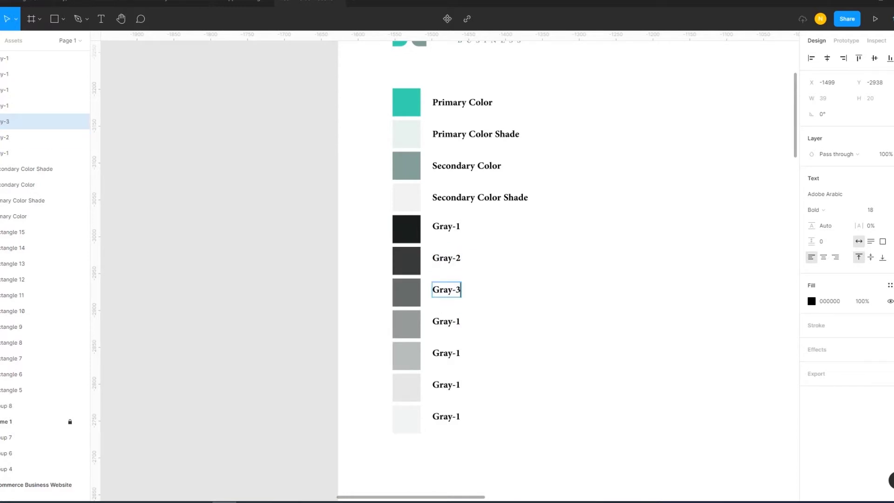
pyautogui.press('Escape')
pyautogui.press('Tab')
pyautogui.press('Return')
pyautogui.press('Right')
pyautogui.press('Left')
pyautogui.hotkey('shift', 'Right')
pyautogui.write('4')
pyautogui.press('Escape')
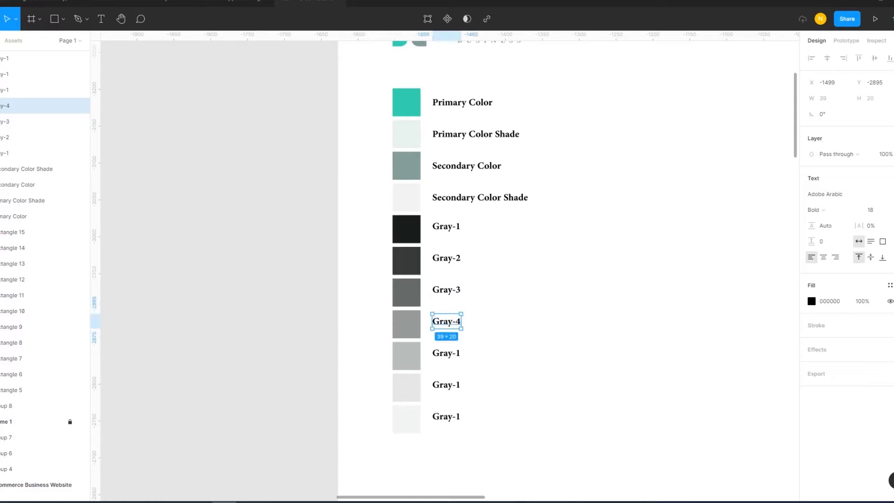
pyautogui.press('Escape')
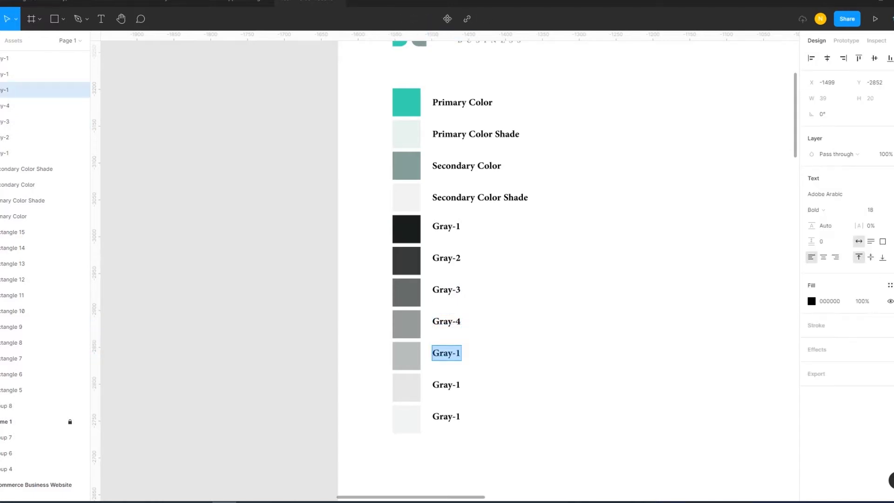
# Renumber the remaining copies to Gray-5, Gray-6 and Gray-7.
pyautogui.press('Right')
pyautogui.hotkey('shift', 'Left')
pyautogui.write('5')
pyautogui.press('Escape')
pyautogui.press('Tab')
pyautogui.press('Return')
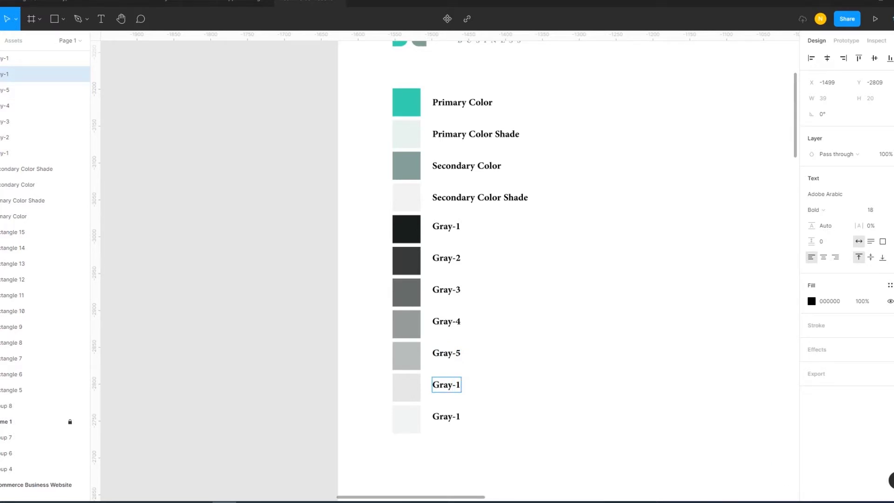
pyautogui.press('Escape')
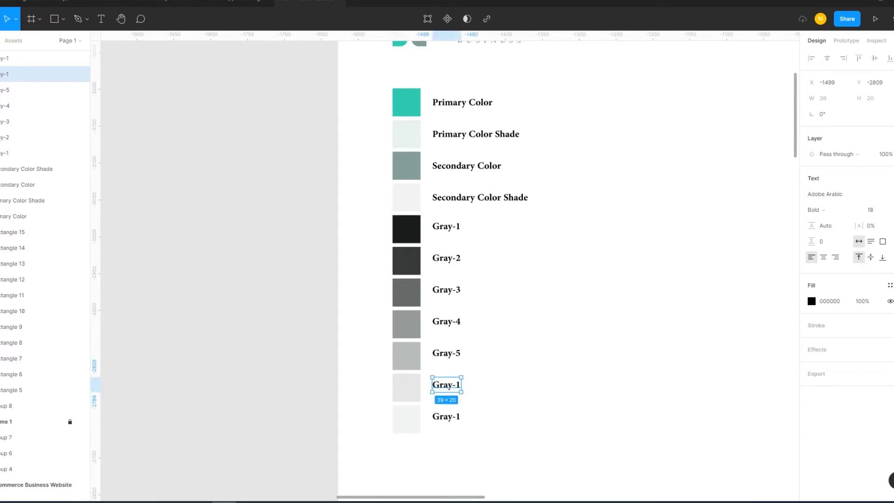
pyautogui.press('Return')
pyautogui.hotkey('shift', 'Left')
pyautogui.write('6')
pyautogui.press('Escape')
pyautogui.hotkey('shift', 'Tab')
pyautogui.press('Right')
pyautogui.hotkey('shift', 'Left')
pyautogui.write('7')
pyautogui.press('Escape')
pyautogui.press('Escape')
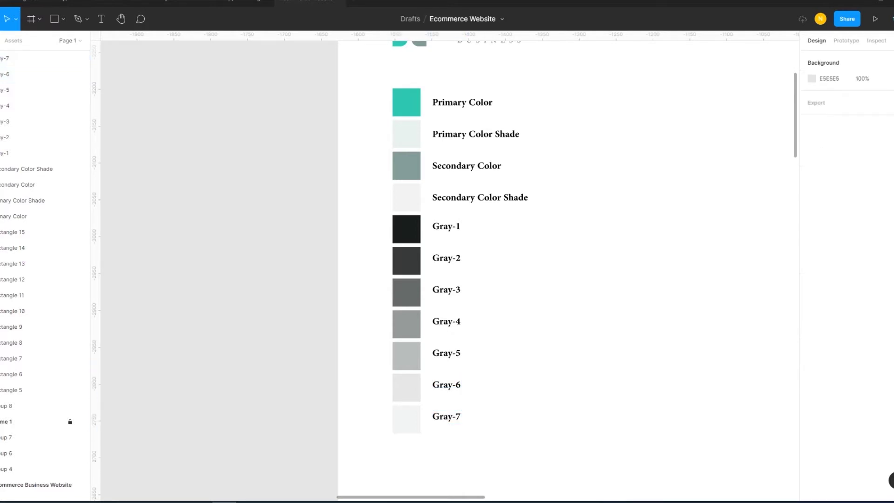
pyautogui.scroll(-2, 544, 343)
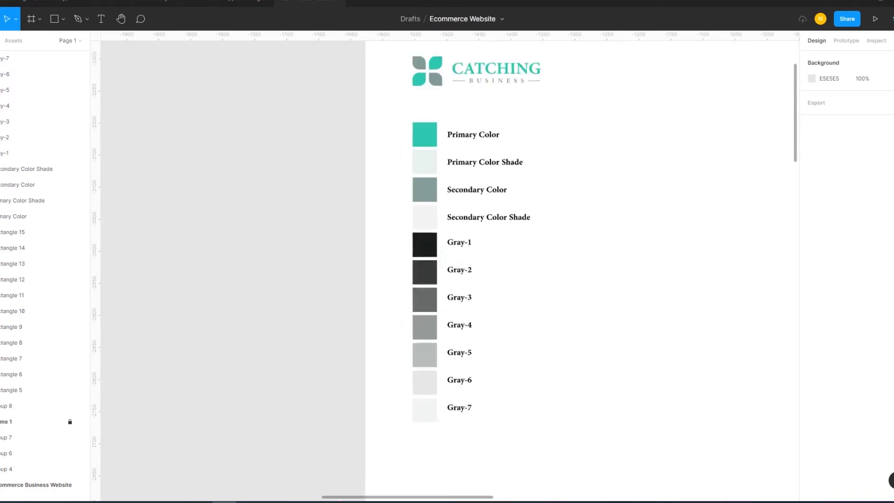
# Save the teal swatch fill as a colour style named Primary_Color.
pyautogui.hscroll(5, 450, 270)
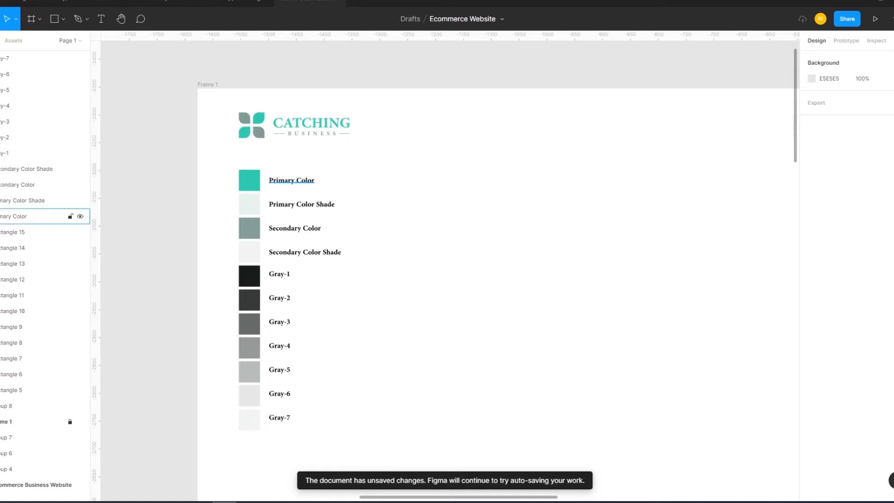
pyautogui.click(21, 216)
pyautogui.press('Escape')
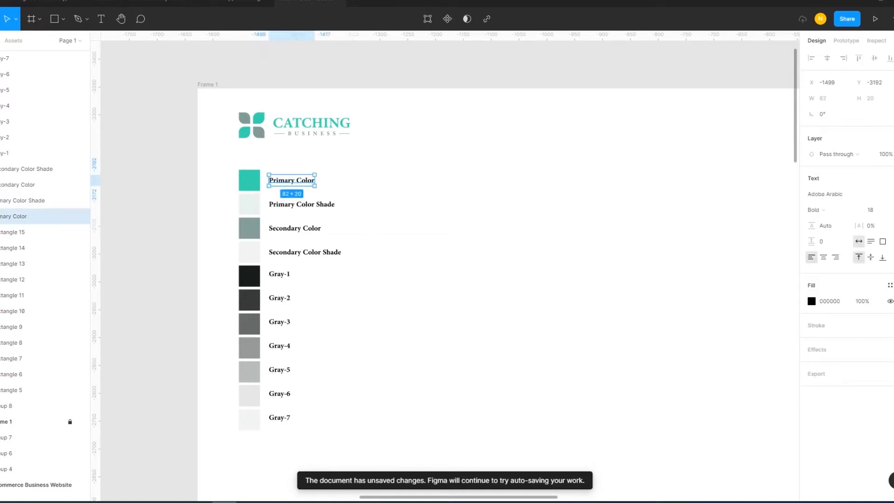
pyautogui.press('Escape')
pyautogui.click(249, 180)
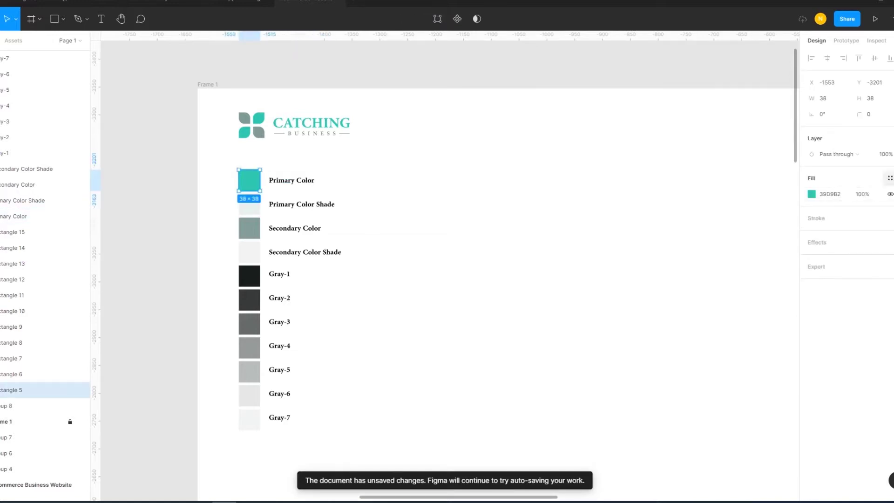
pyautogui.click(890, 178)
pyautogui.click(892, 196)
pyautogui.write('Primary Color')
pyautogui.click(394, 250)
pyautogui.press('End')
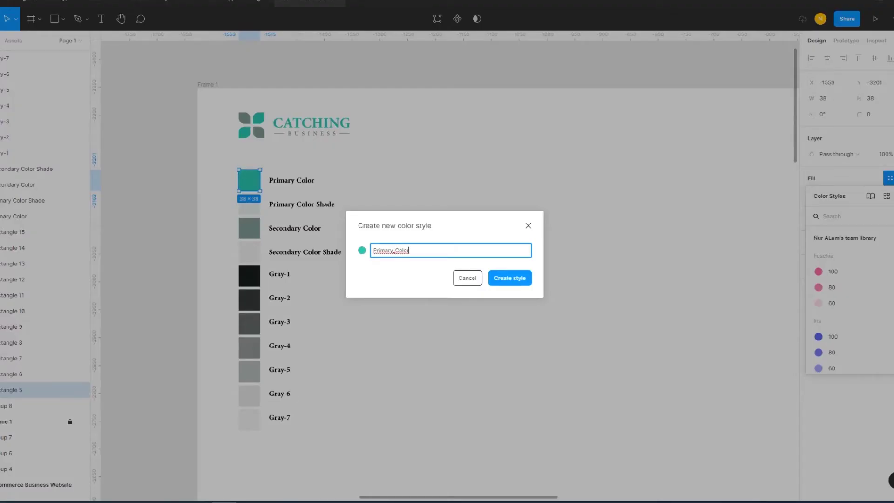
pyautogui.click(510, 278)
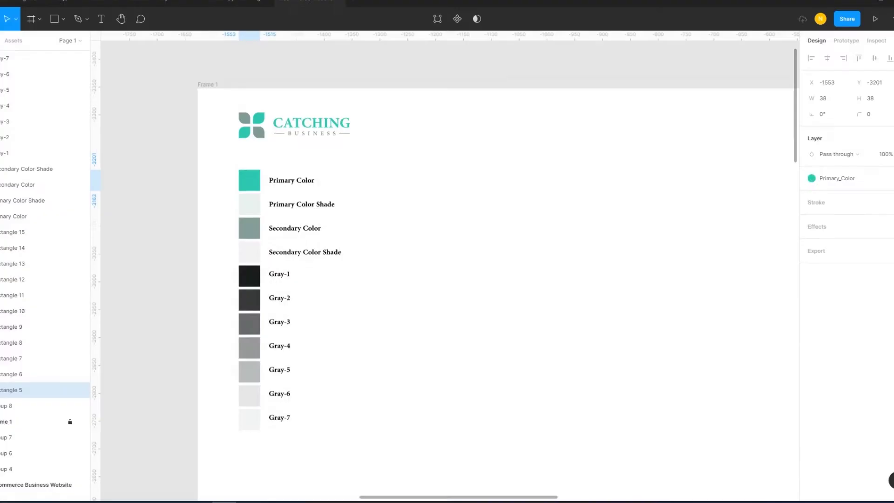
# Save the pale swatch fill as a colour style named Primary Color Shade.
pyautogui.click(41, 200)
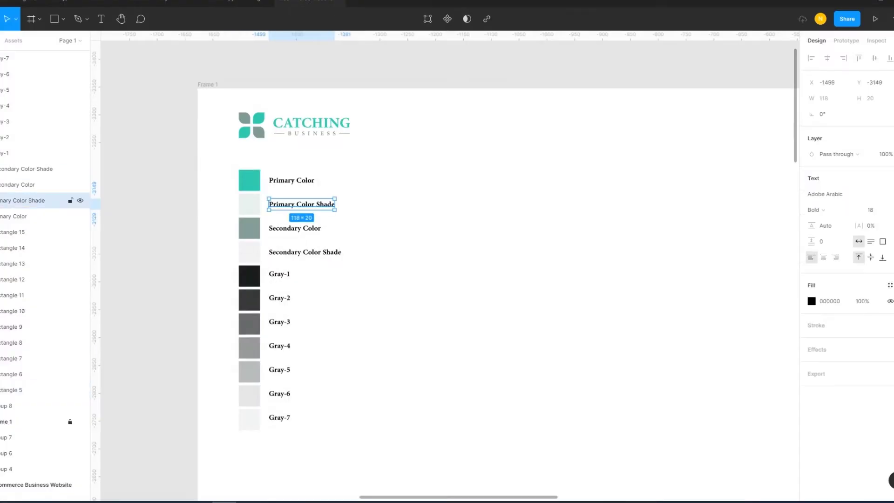
pyautogui.press('Return')
pyautogui.press('Escape')
pyautogui.click(14, 374)
pyautogui.click(14, 389)
pyautogui.click(14, 373)
pyautogui.click(889, 178)
pyautogui.click(887, 196)
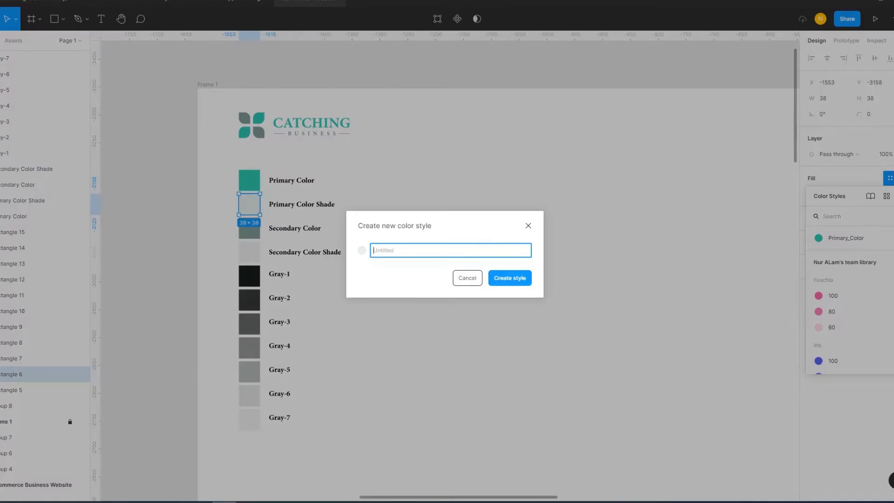
pyautogui.write('Primary Color Shade')
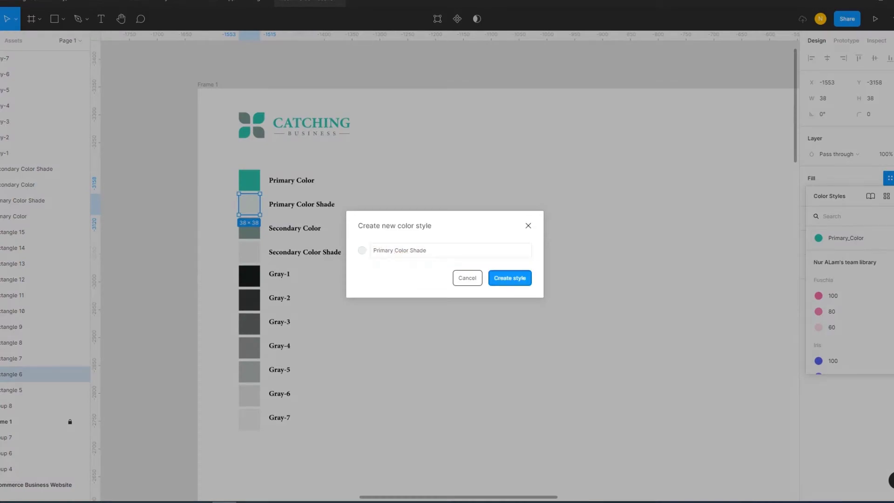
pyautogui.click(510, 278)
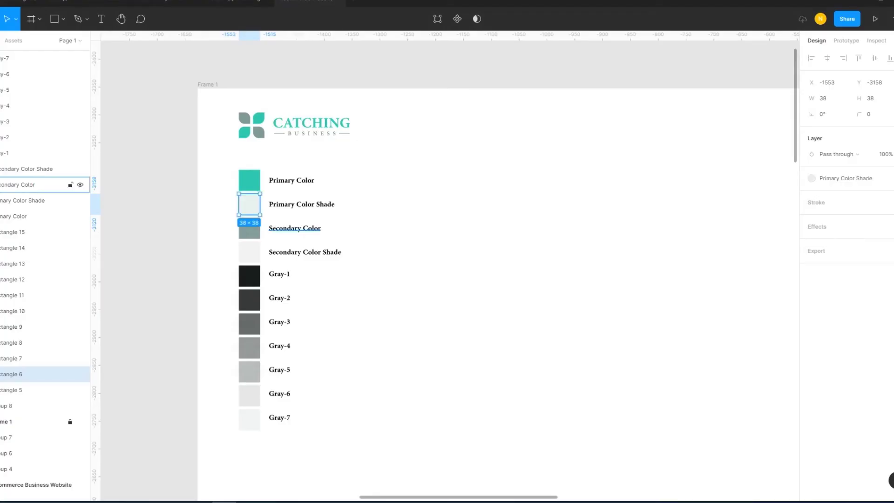
# Save the grey-green swatch fill as a colour style named Secondary Color.
pyautogui.click(46, 185)
pyautogui.press('Escape')
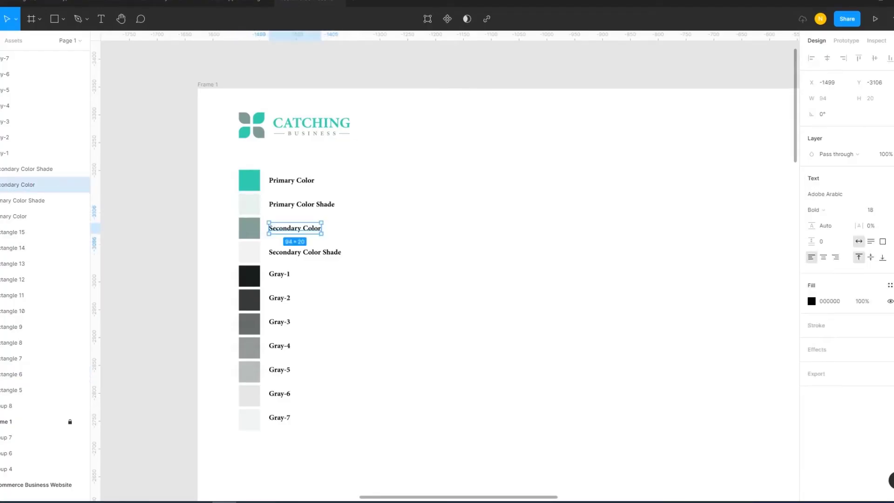
pyautogui.press('Escape')
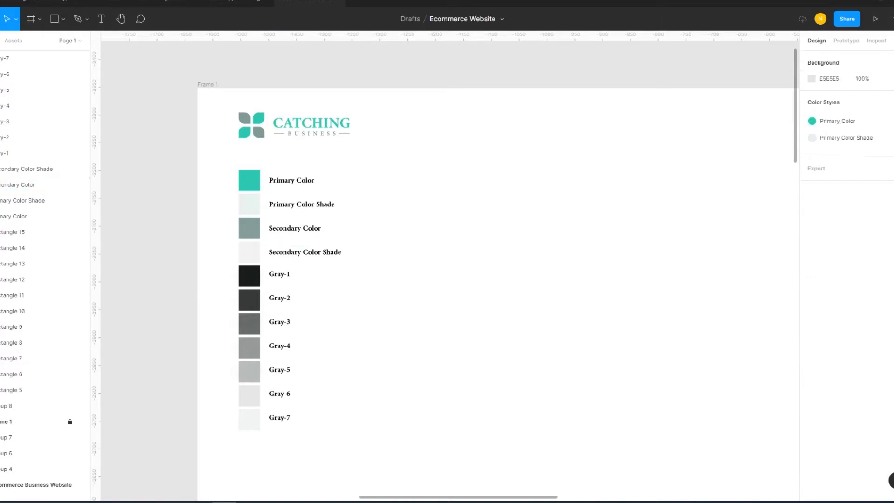
pyautogui.click(28, 358)
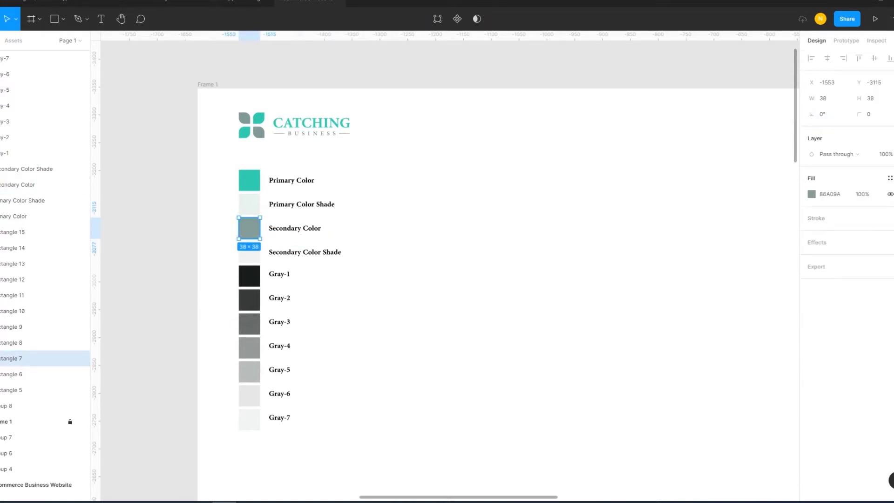
pyautogui.click(890, 178)
pyautogui.hotkey('ctrl', 'z')
pyautogui.click(890, 178)
pyautogui.click(890, 196)
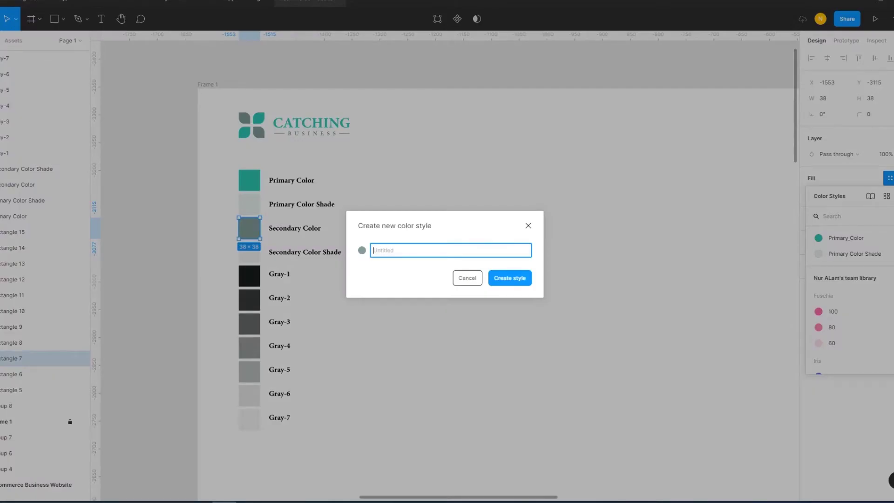
pyautogui.write('Secondary Color')
pyautogui.press('Return')
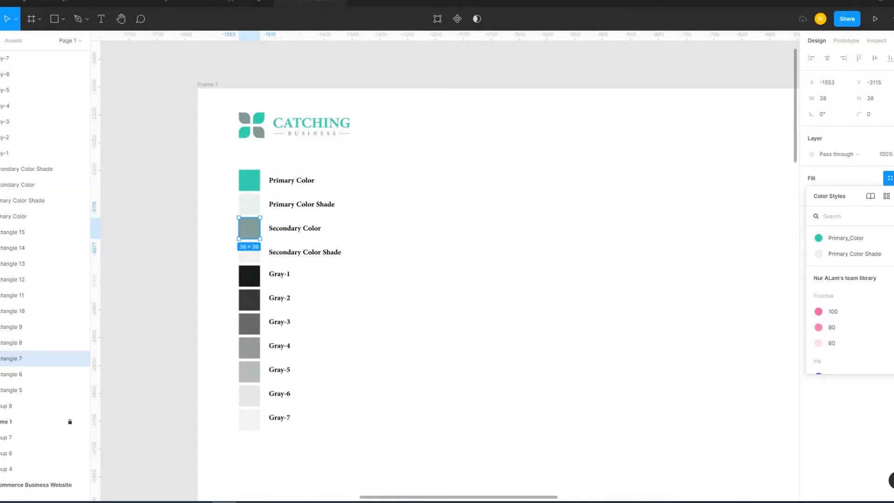
pyautogui.click(887, 196)
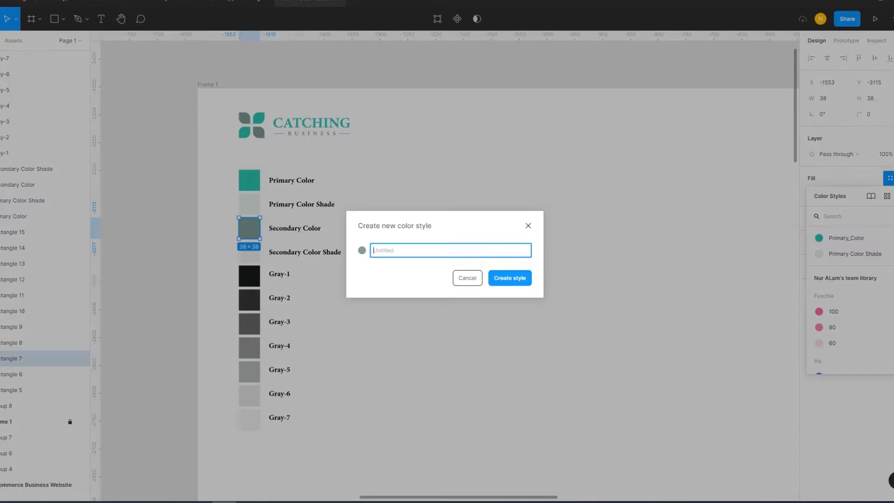
pyautogui.write('Secondary Color')
pyautogui.click(510, 278)
# Save the Secondary Color Shade swatch as a style, pasting its label as the name.
pyautogui.click(46, 169)
pyautogui.press('Return')
pyautogui.press('Escape')
pyautogui.press('Escape')
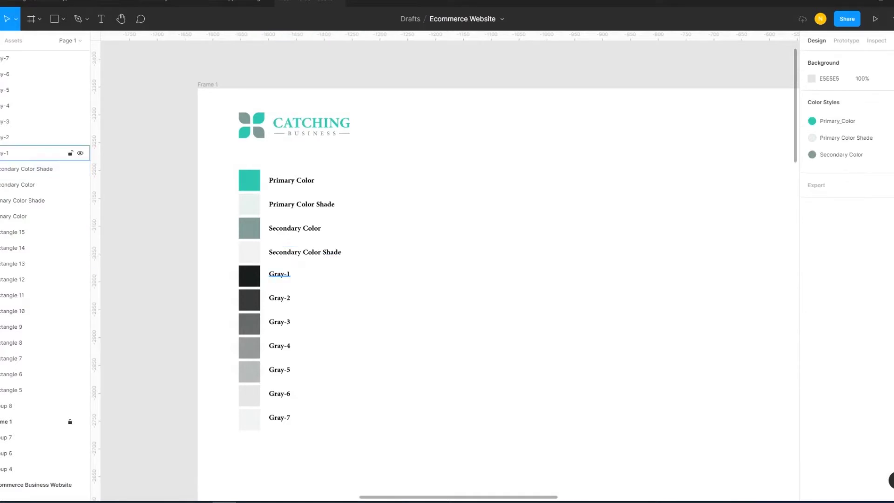
pyautogui.click(249, 252)
pyautogui.click(890, 178)
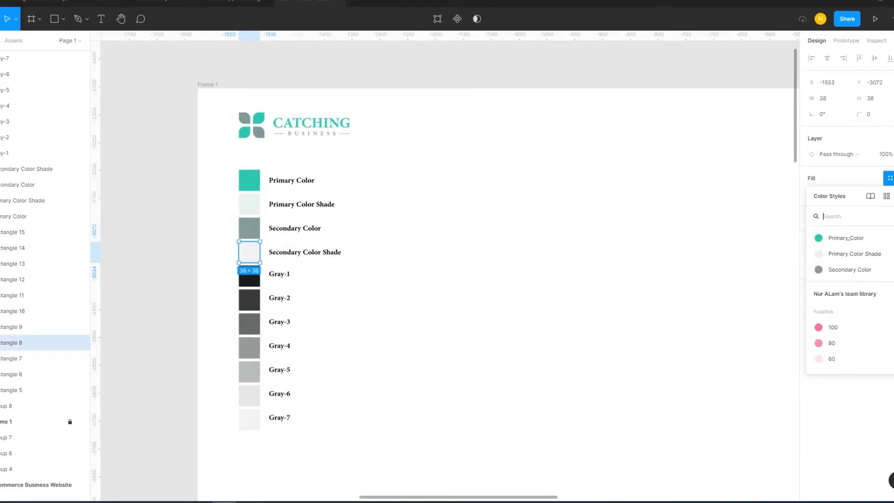
pyautogui.click(891, 196)
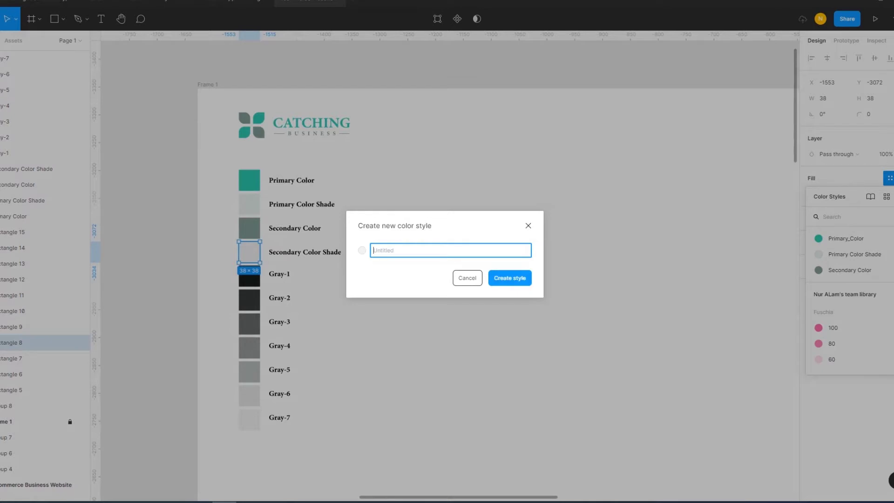
pyautogui.write('Secondary Color Shade')
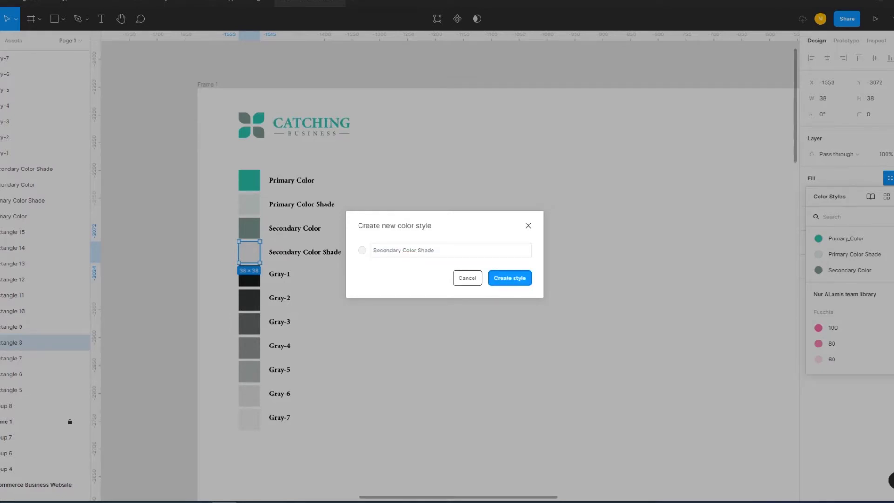
pyautogui.press('Return')
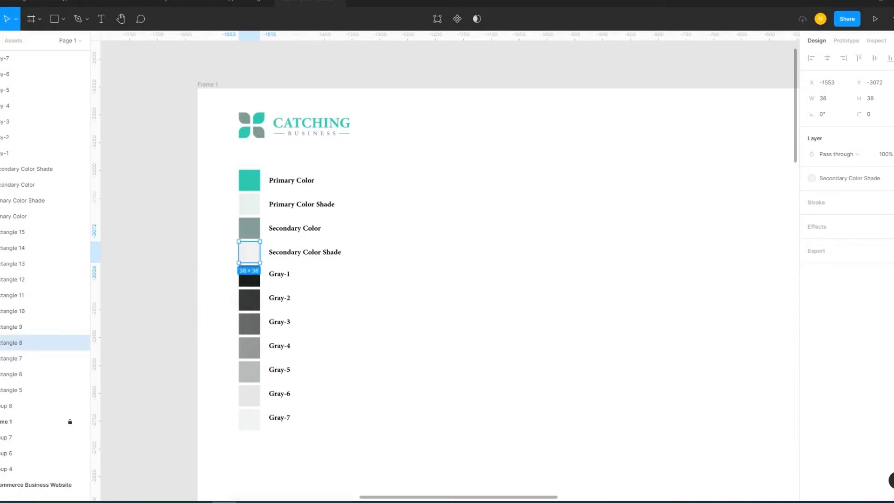
pyautogui.press('Escape')
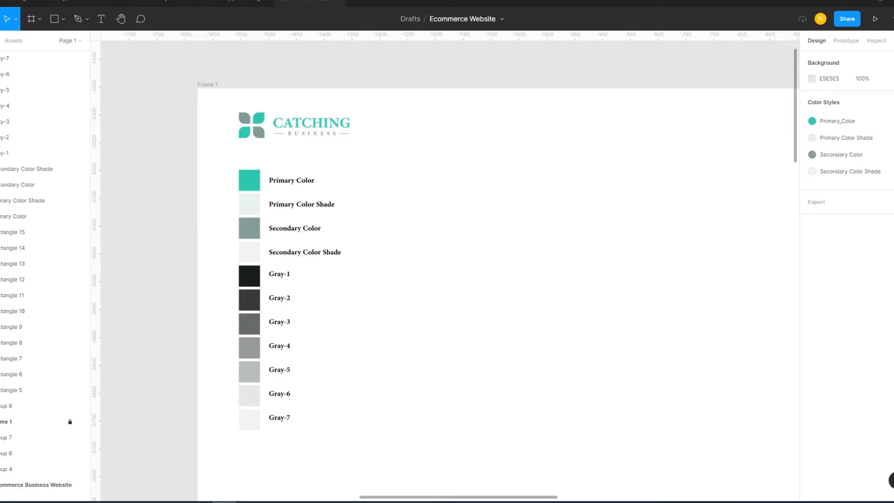
# Create colour styles Gray-1 and Gray-2 from the first two grey swatches.
pyautogui.click(19, 153)
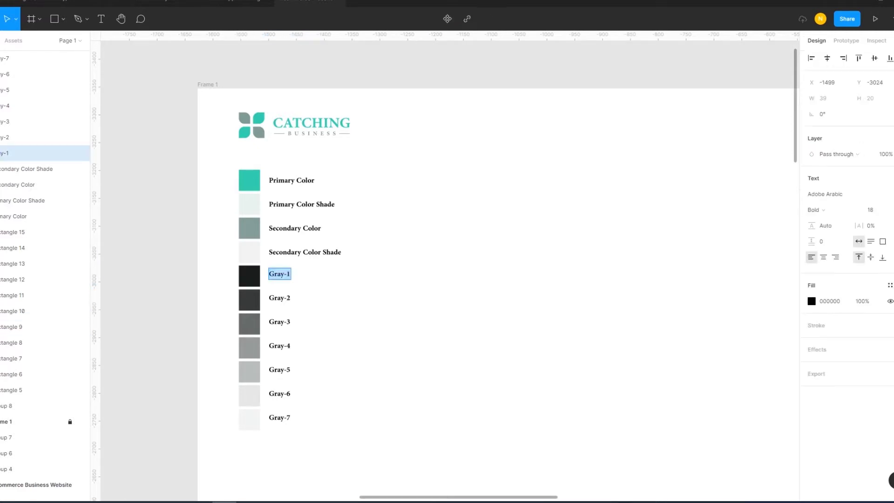
pyautogui.click(28, 326)
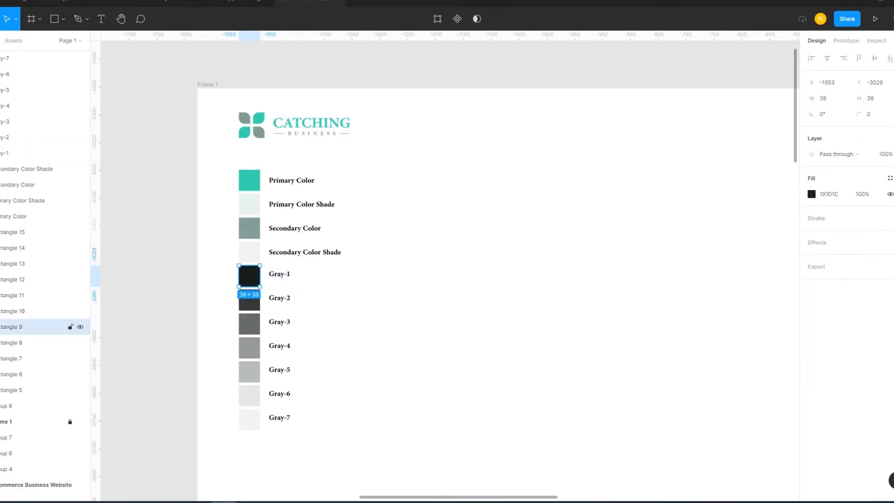
pyautogui.click(889, 178)
pyautogui.click(893, 196)
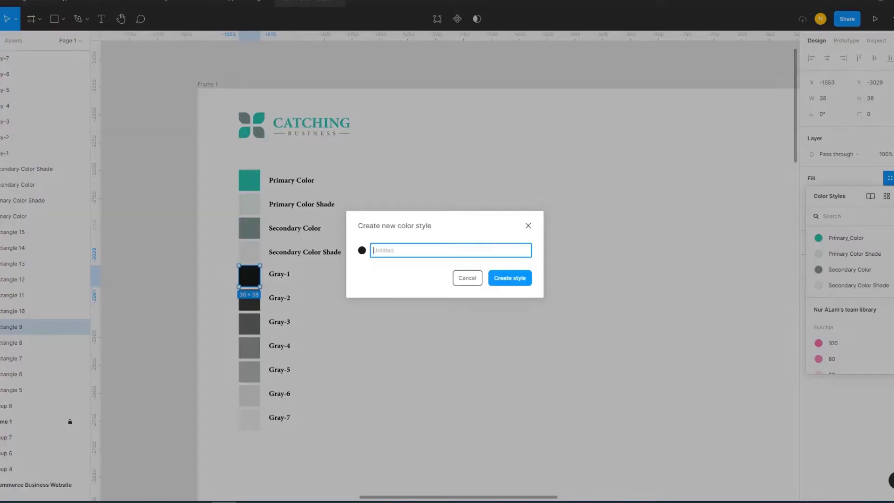
pyautogui.write('Gray-1')
pyautogui.press('Return')
pyautogui.click(28, 311)
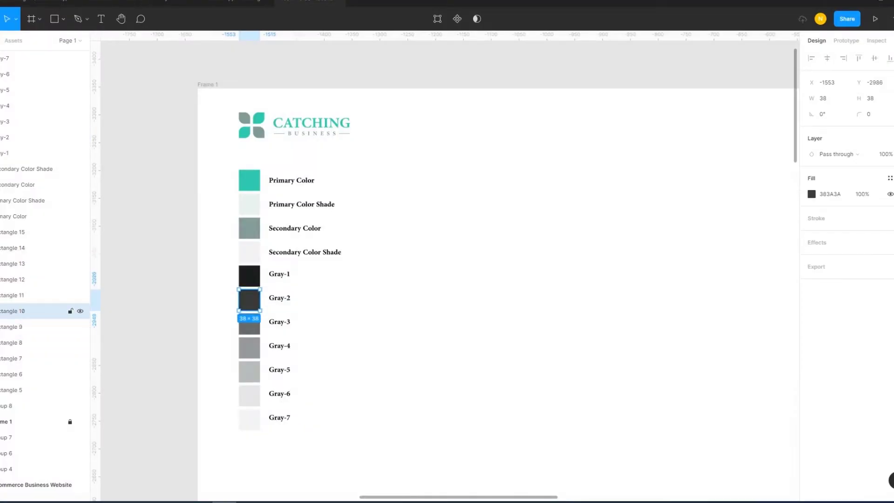
pyautogui.click(889, 177)
pyautogui.click(892, 195)
pyautogui.write('Gray-12')
pyautogui.press('Return')
# Create colour styles Gray-3 and Gray-4 from the next two grey swatches.
pyautogui.click(28, 295)
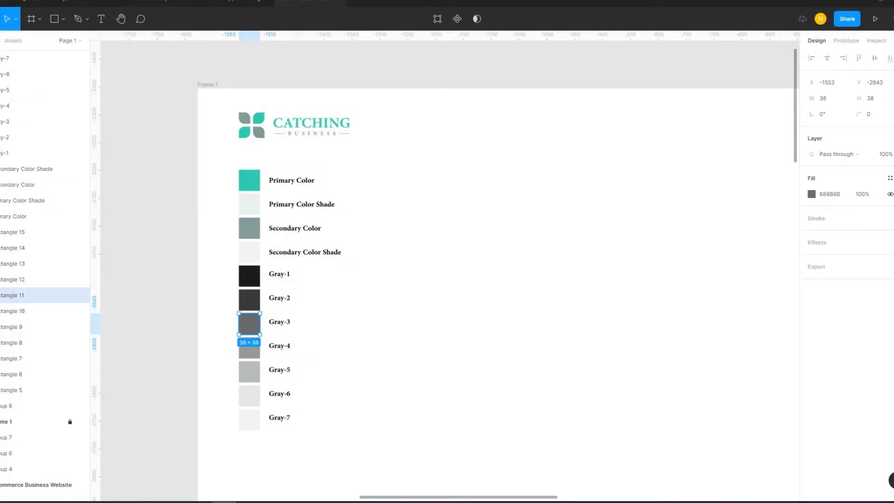
pyautogui.click(889, 178)
pyautogui.click(891, 196)
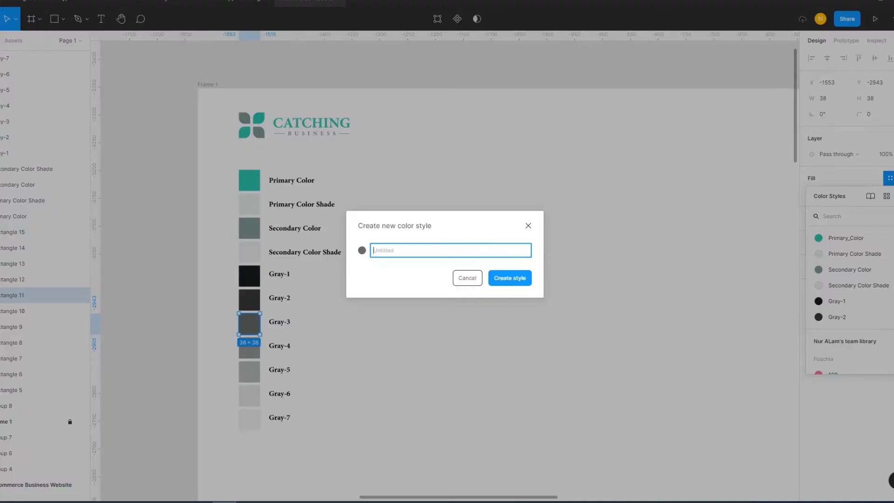
pyautogui.write('Gray-1')
pyautogui.press('BackSpace')
pyautogui.write('3')
pyautogui.press('Return')
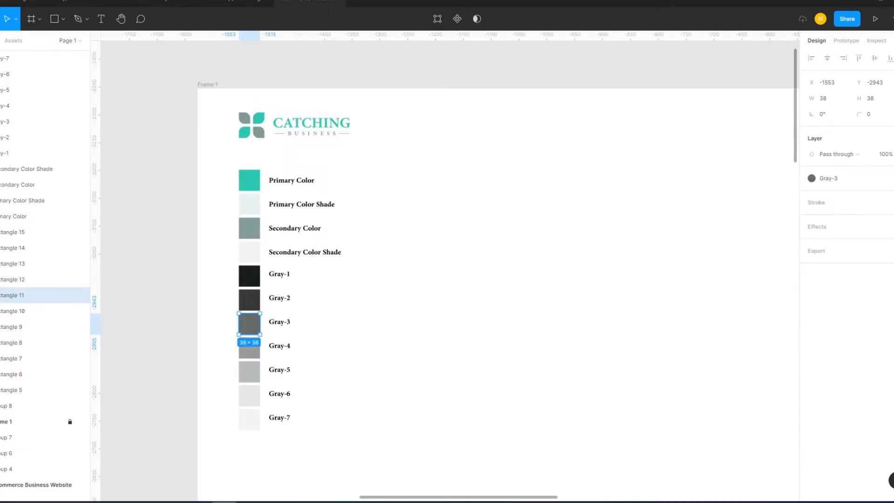
pyautogui.click(279, 346)
pyautogui.click(28, 279)
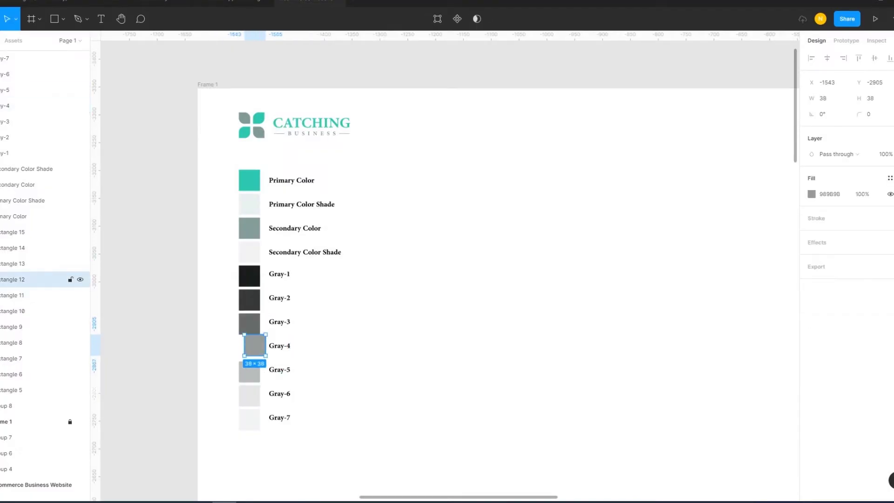
pyautogui.click(279, 346)
pyautogui.click(28, 280)
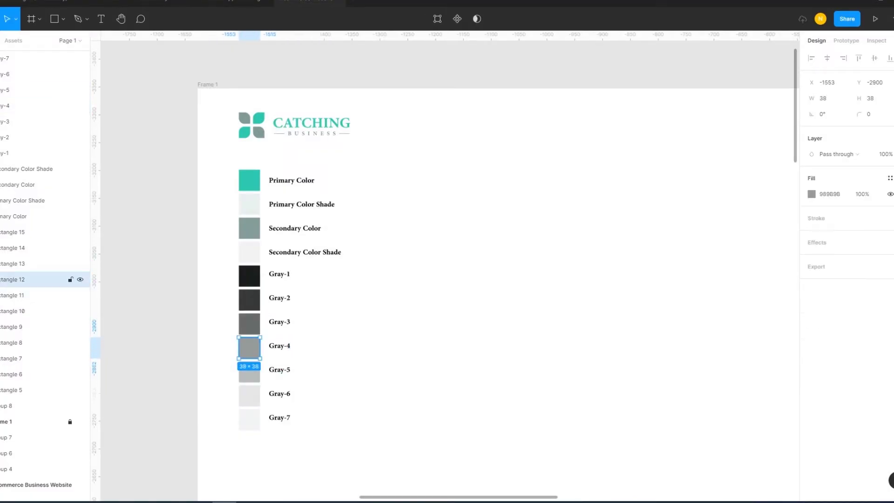
pyautogui.click(889, 178)
pyautogui.click(890, 196)
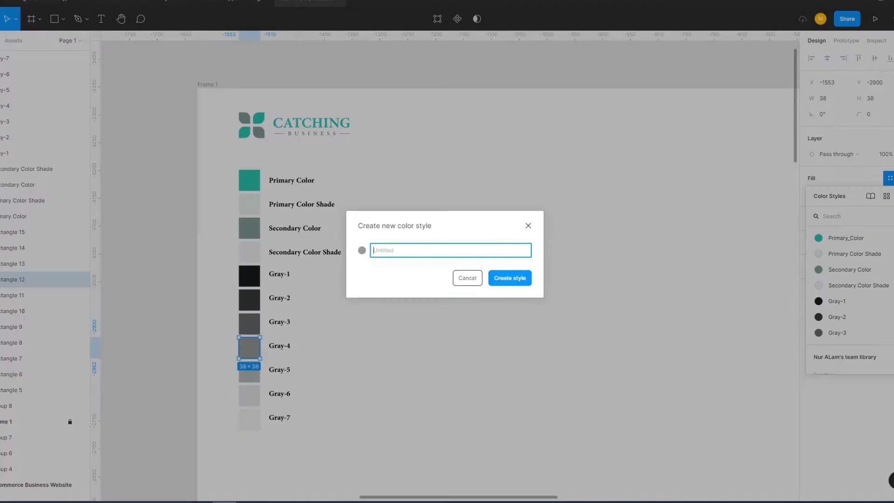
pyautogui.write('Gray-1')
pyautogui.press('BackSpace')
pyautogui.write('4')
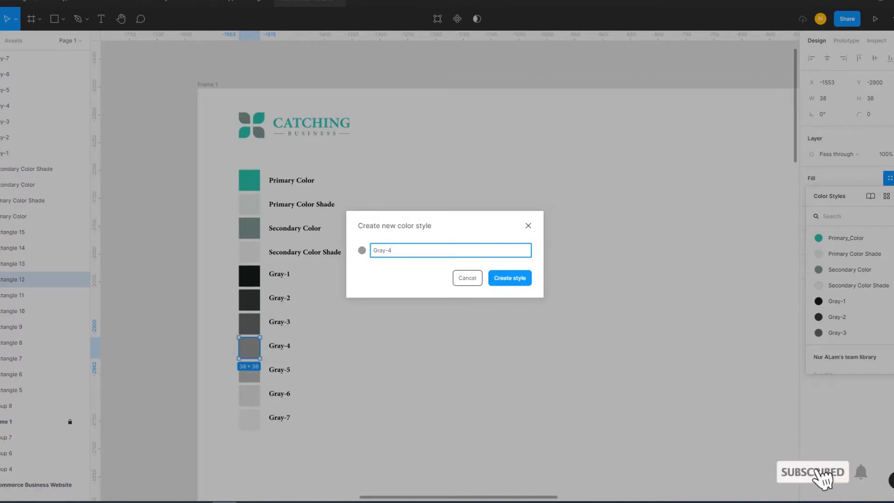
pyautogui.press('Return')
# Create colour styles Gray-5 and Gray-6 from the following grey swatches.
pyautogui.press('Tab')
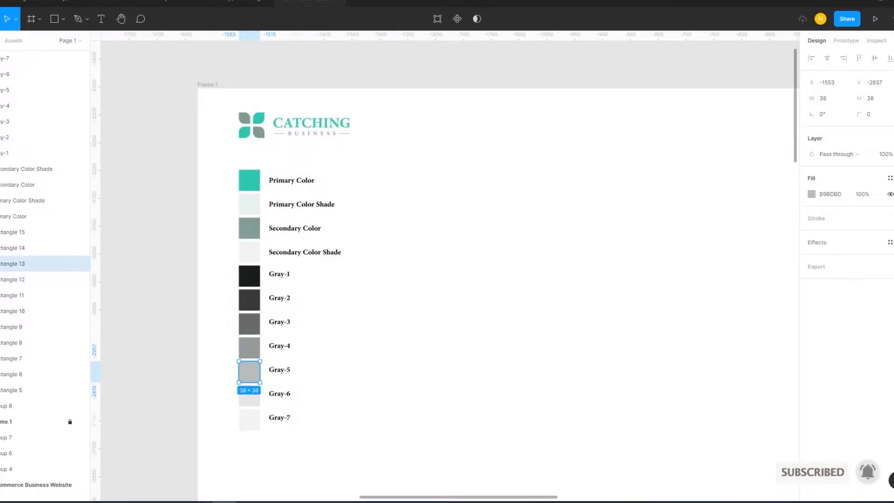
pyautogui.click(890, 178)
pyautogui.click(892, 196)
pyautogui.write('Gray-15')
pyautogui.press('Return')
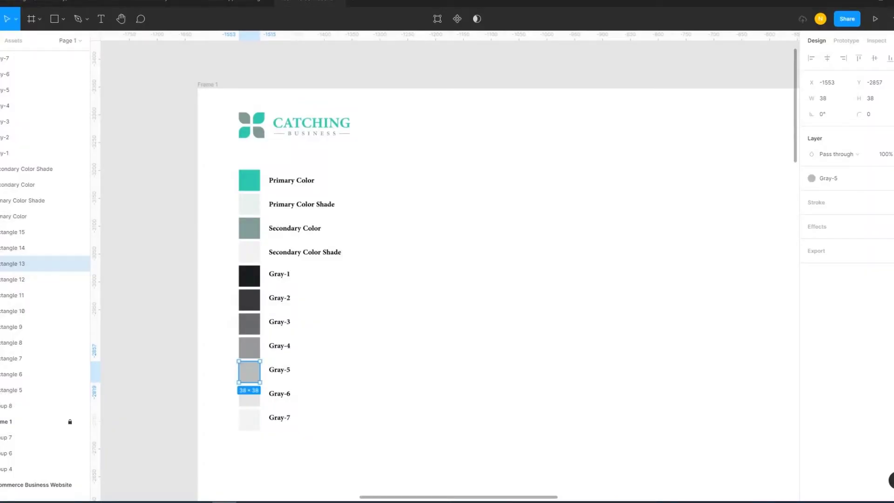
pyautogui.press('Escape')
pyautogui.click(28, 248)
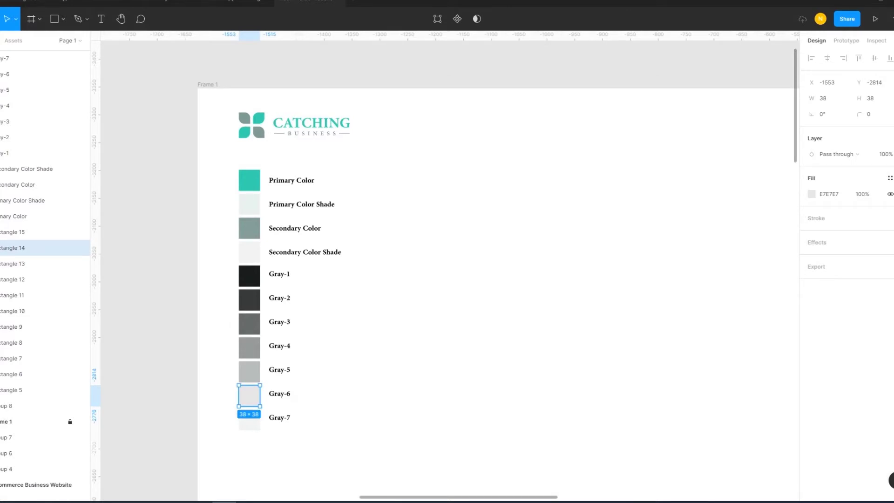
pyautogui.click(889, 178)
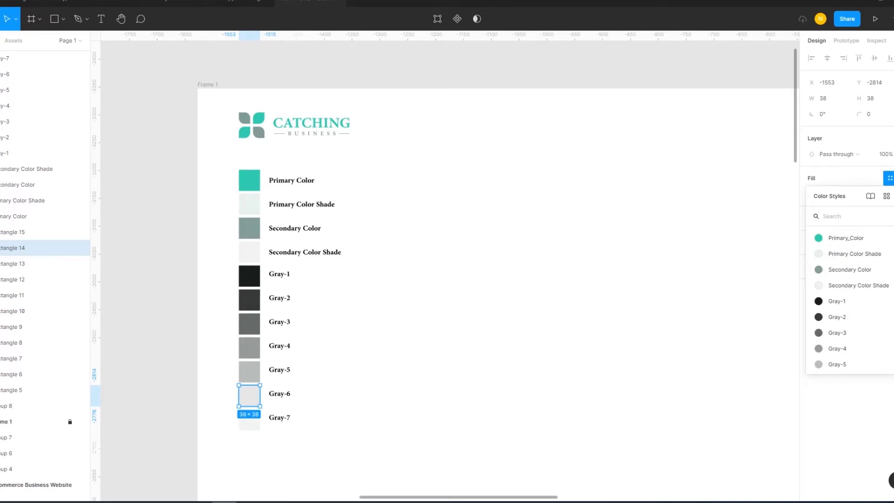
pyautogui.click(891, 196)
pyautogui.write('Gray-1')
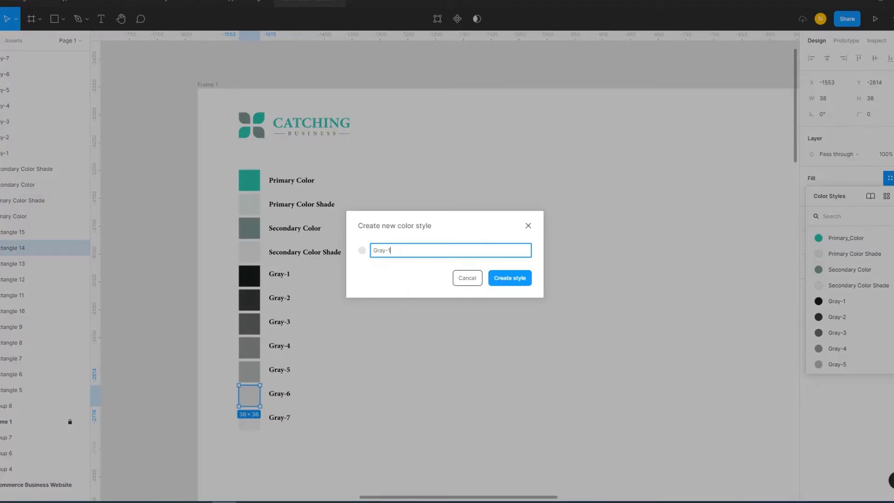
pyautogui.write('6')
pyautogui.press('Return')
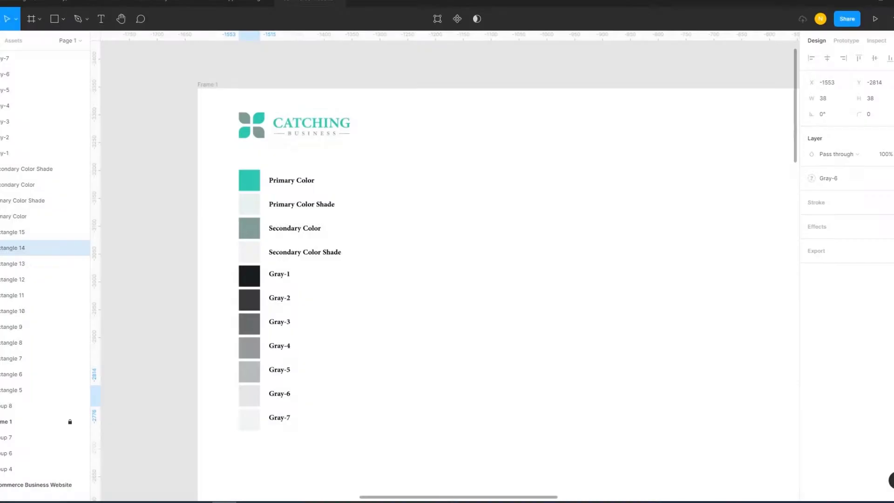
pyautogui.press('Escape')
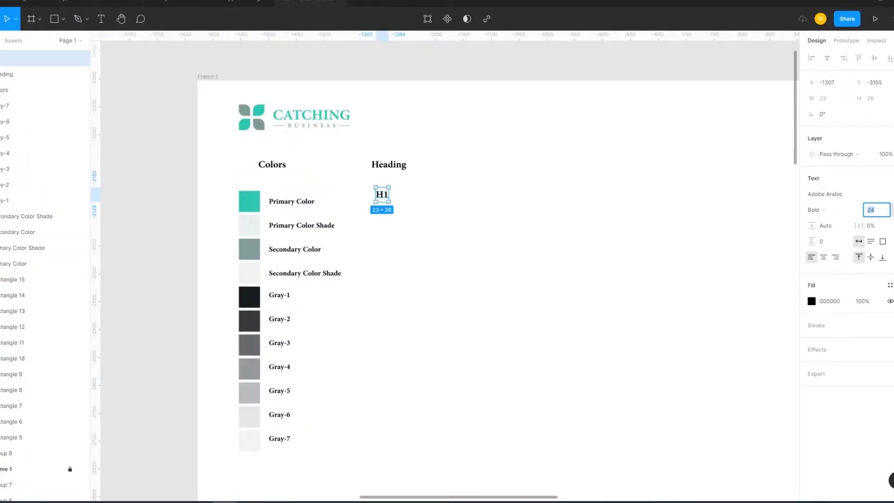
# Pick 72 from the preset font sizes for the H1 heading sample.
pyautogui.click(891, 210)
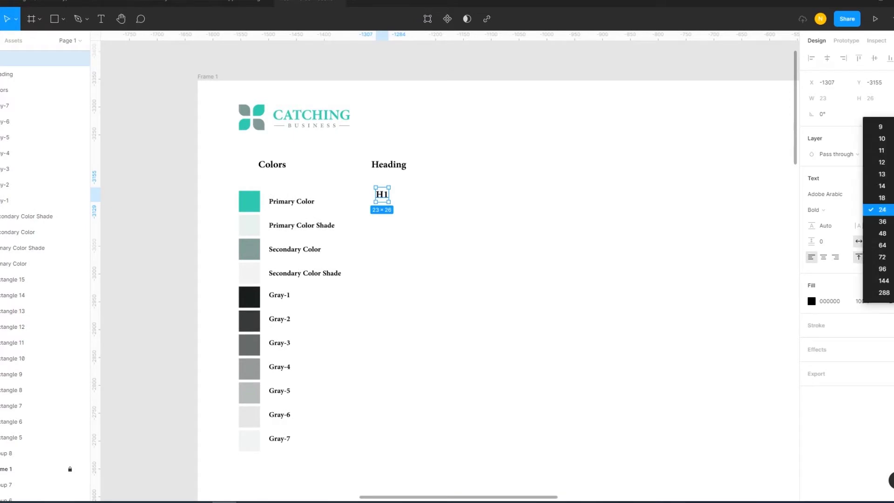
pyautogui.press('Down')
pyautogui.press('Down')
pyautogui.press('Down')
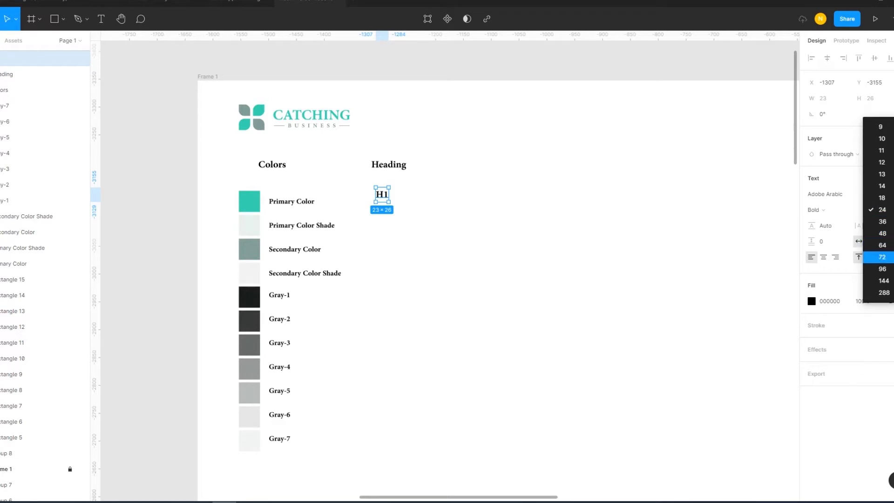
pyautogui.press('Return')
pyautogui.press('Escape')
pyautogui.click(75, 58)
pyautogui.press('Escape')
# Draw a new text box to the right of the H1 sample.
pyautogui.press('t')
pyautogui.click(101, 19)
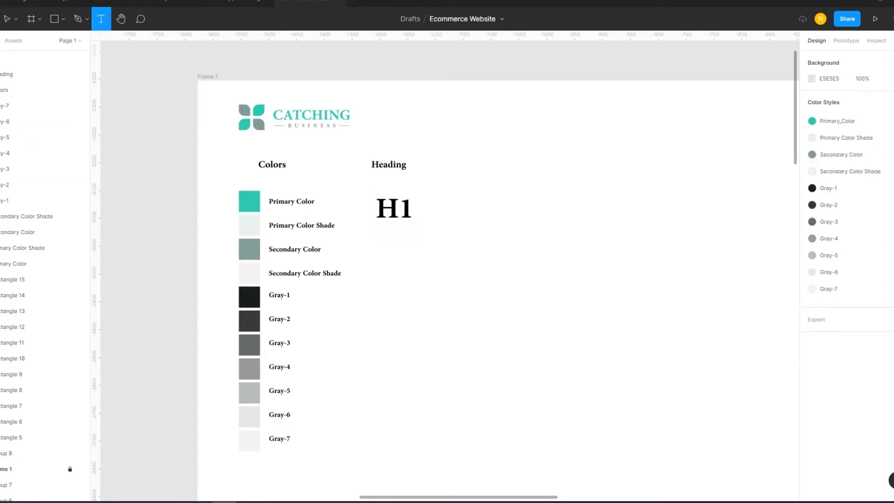
pyautogui.moveTo(476, 195); pyautogui.dragTo(636, 300)
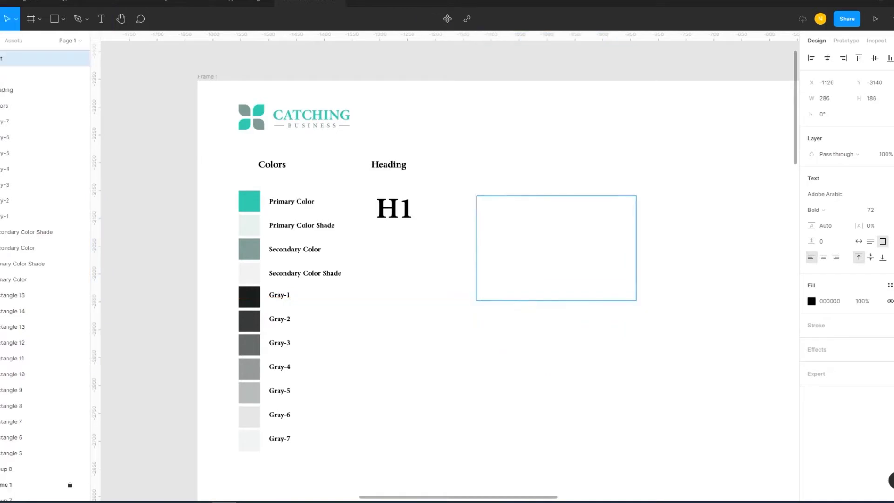
# Draw a wide empty text box to the right of the H1 sample.
pyautogui.moveTo(445, 154); pyautogui.dragTo(746, 313)
pyautogui.press('t')
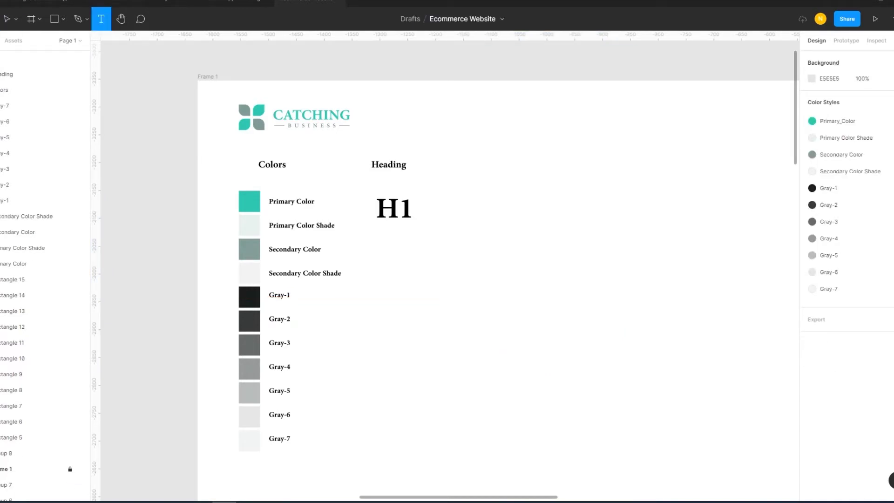
pyautogui.moveTo(475, 172); pyautogui.dragTo(765, 286)
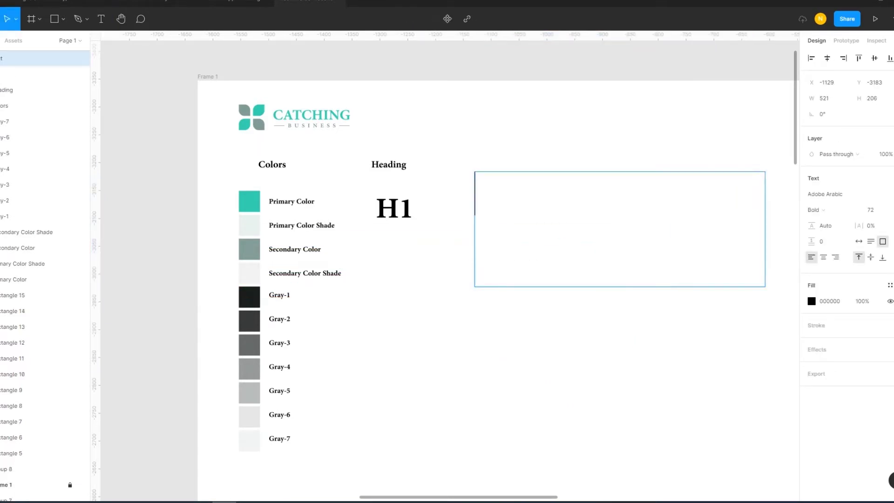
pyautogui.rightClick(536, 204)
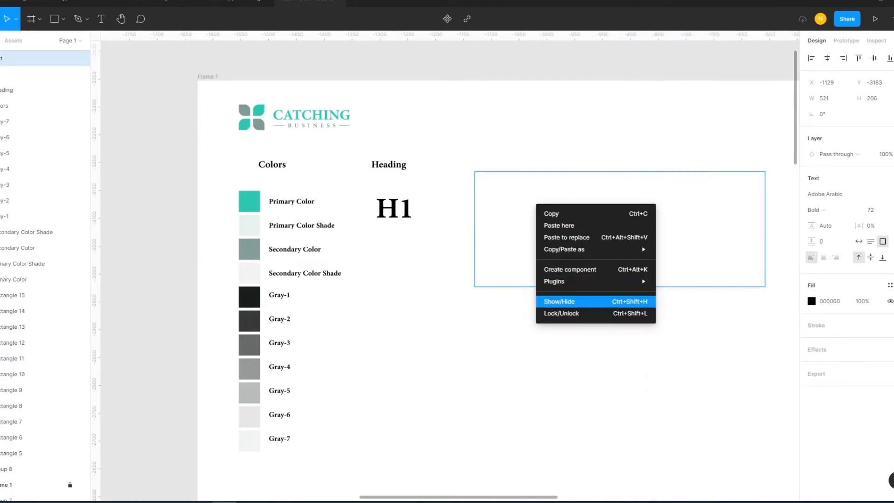
pyautogui.moveTo(594, 281)
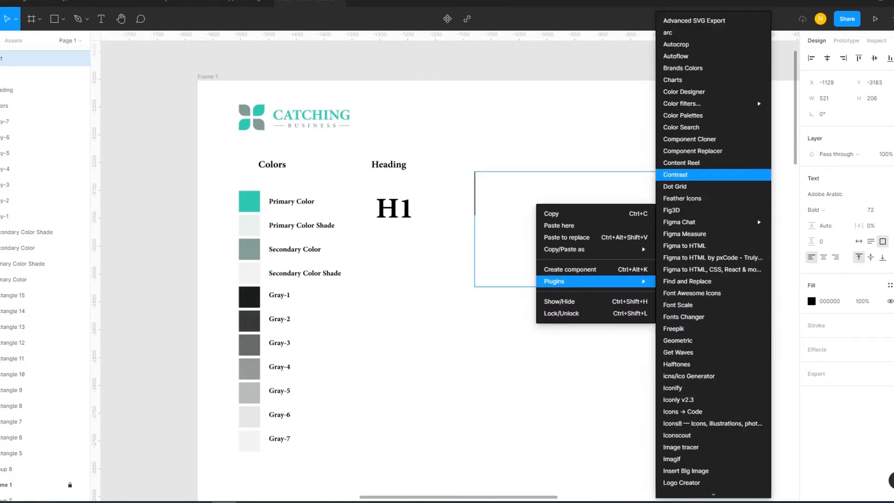
pyautogui.press('Escape')
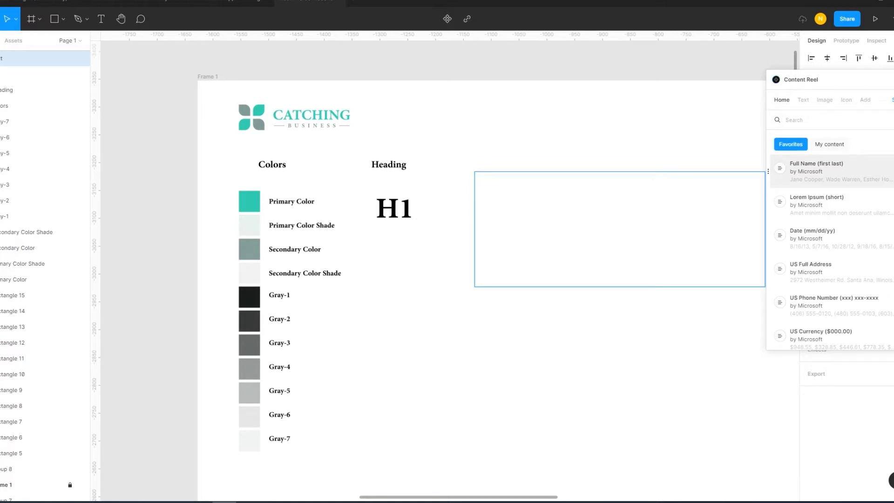
# Fill the text box with Content Reel's short Lorem Ipsum paragraph.
pyautogui.click(816, 201)
pyautogui.click(885, 335)
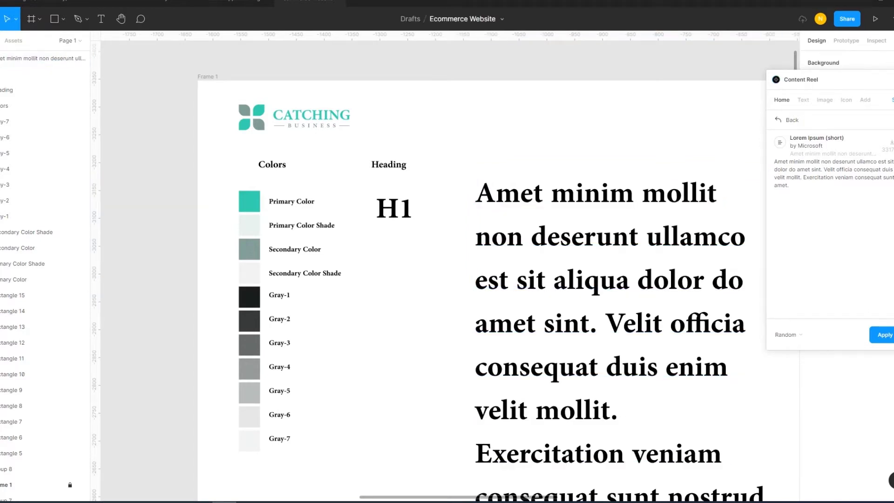
pyautogui.scroll(-5, 447, 265)
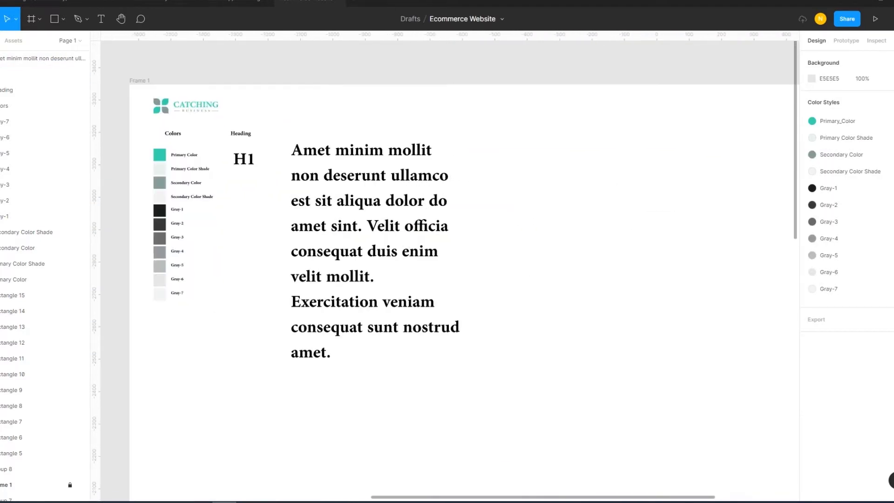
pyautogui.click(360, 205)
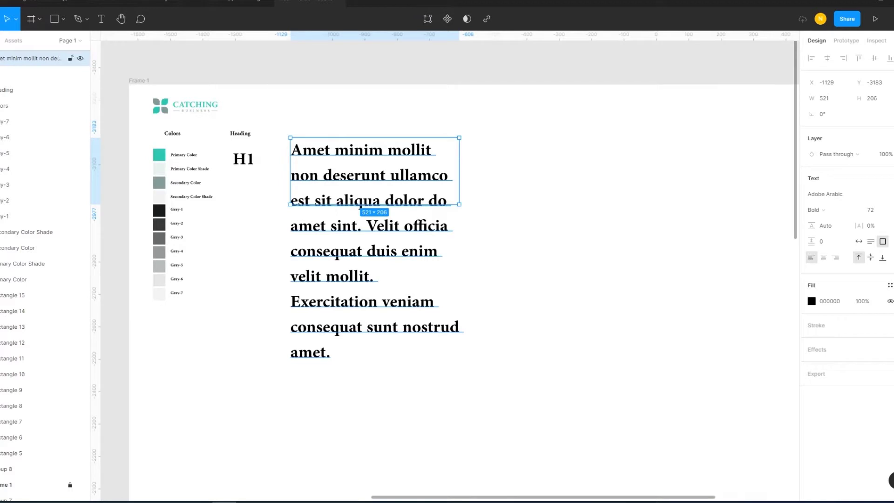
# Move the paragraph right and up, and set its font size to 76.
pyautogui.moveTo(359, 210); pyautogui.dragTo(534, 177)
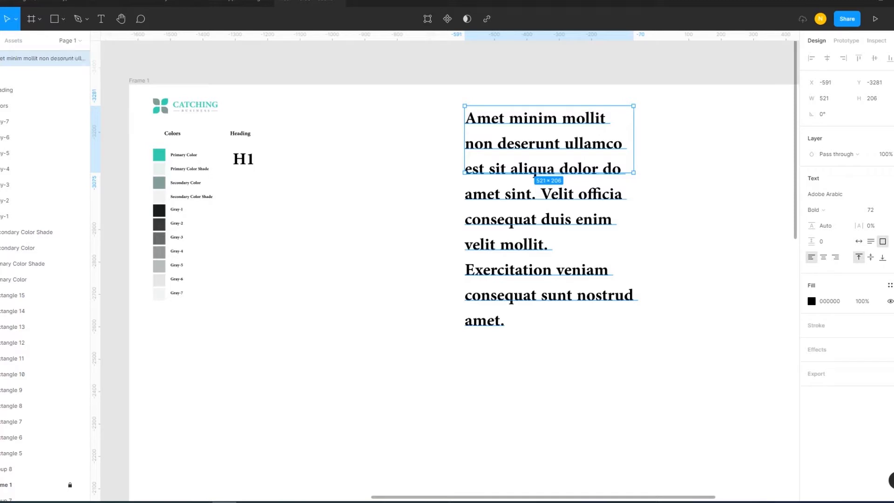
pyautogui.press('Escape')
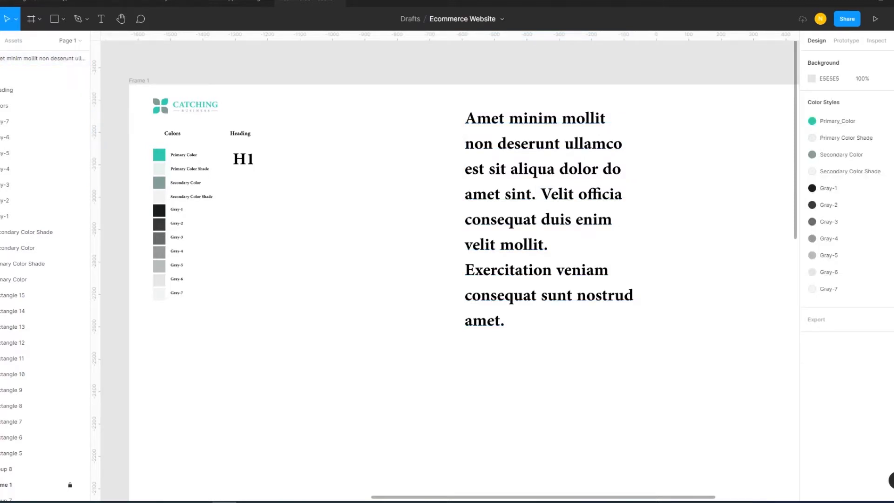
pyautogui.click(32, 74)
pyautogui.click(535, 173)
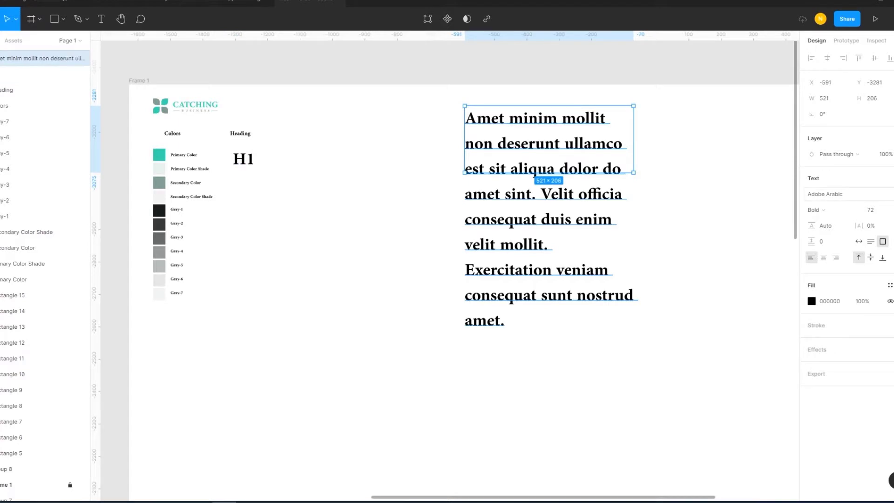
pyautogui.click(870, 209)
pyautogui.write('76')
pyautogui.press('Return')
# Set the H1 heading's font size to 76.
pyautogui.click(46, 73)
pyautogui.click(875, 209)
pyautogui.write('76')
pyautogui.press('Return')
pyautogui.press('Escape')
pyautogui.click(545, 224)
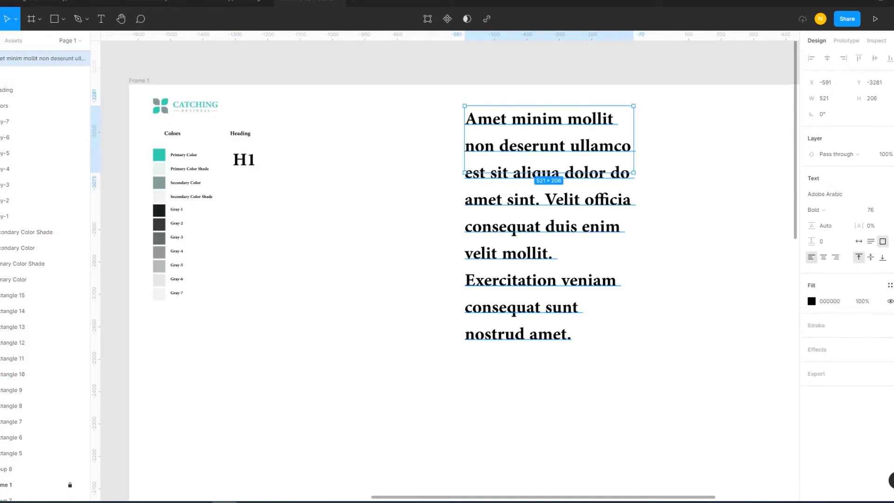
pyautogui.press('Escape')
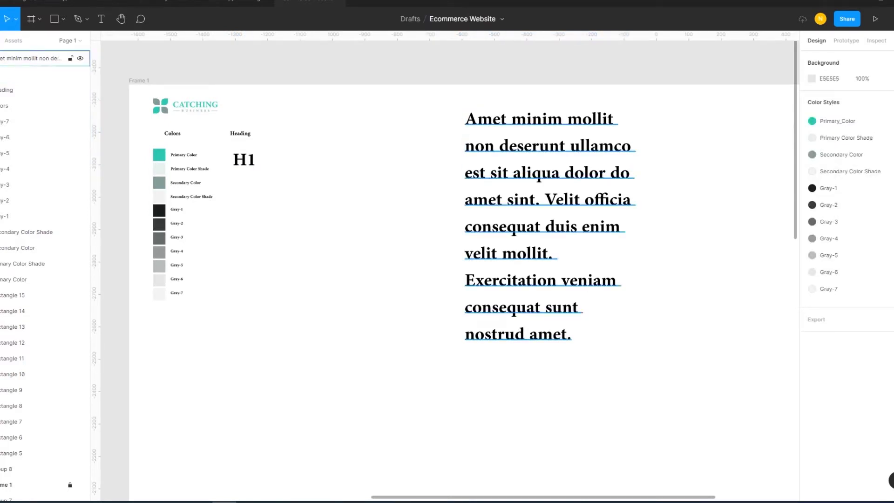
# Set the paragraph's line height to 80 after trying 22, 200, 100 and 70.
pyautogui.click(44, 58)
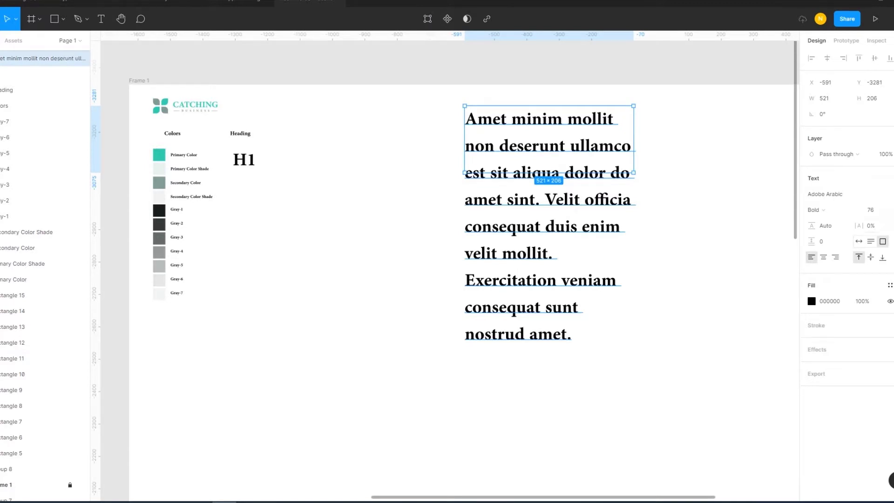
pyautogui.click(825, 225)
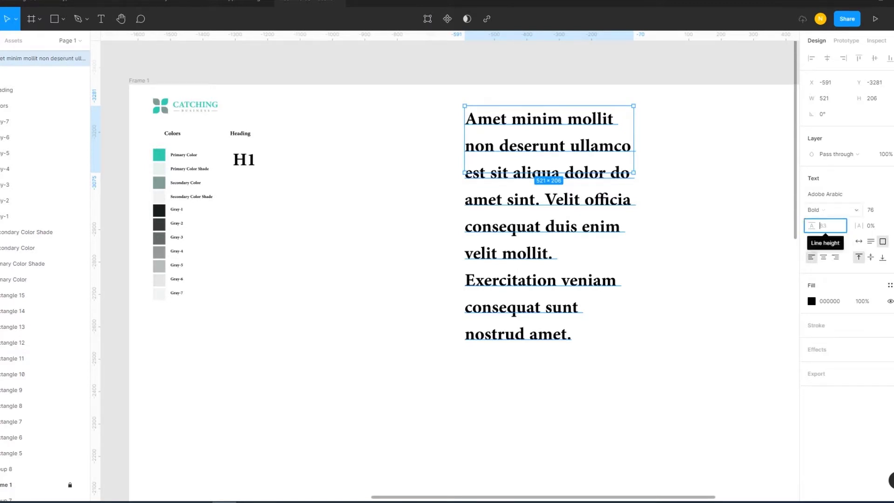
pyautogui.write('22')
pyautogui.press('Return')
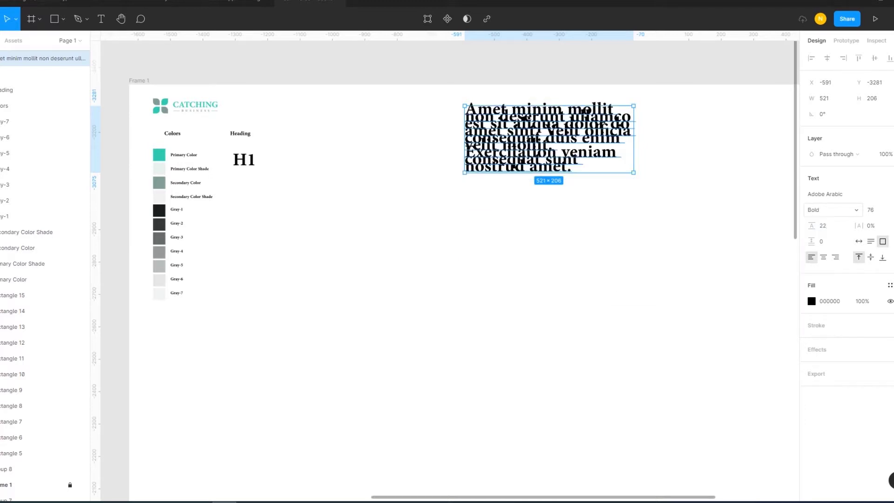
pyautogui.write('200')
pyautogui.press('Return')
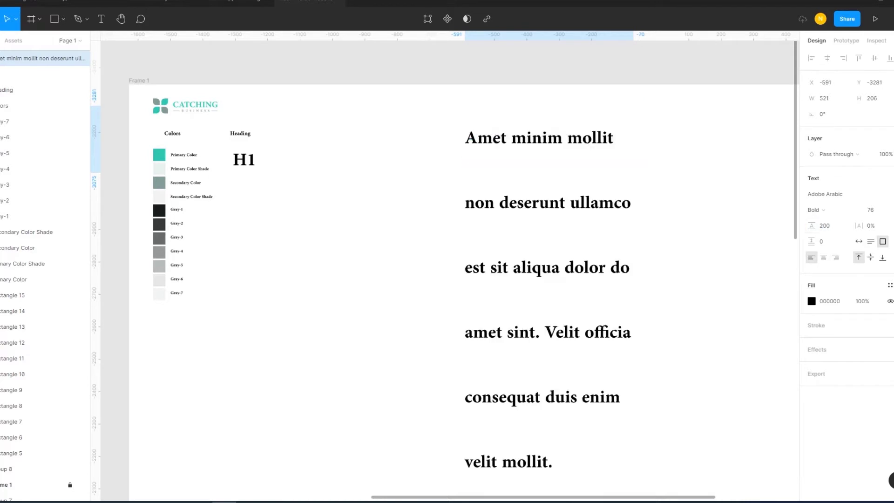
pyautogui.write('10')
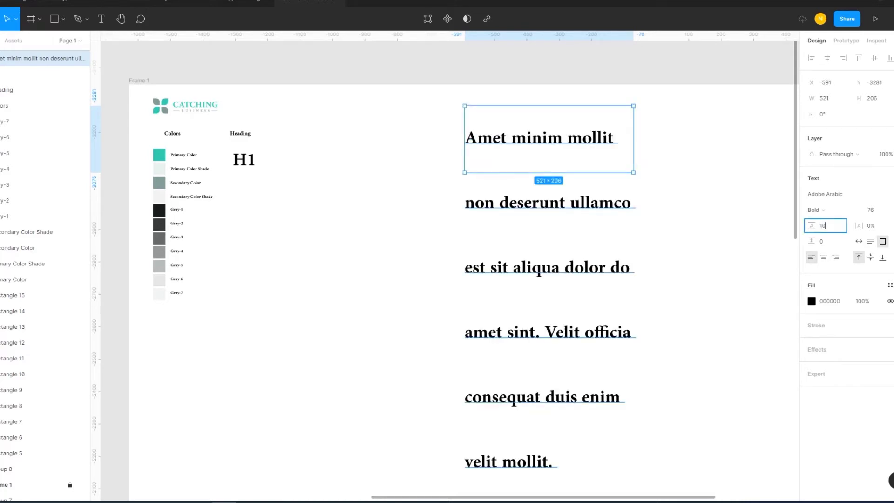
pyautogui.write('0')
pyautogui.press('Return')
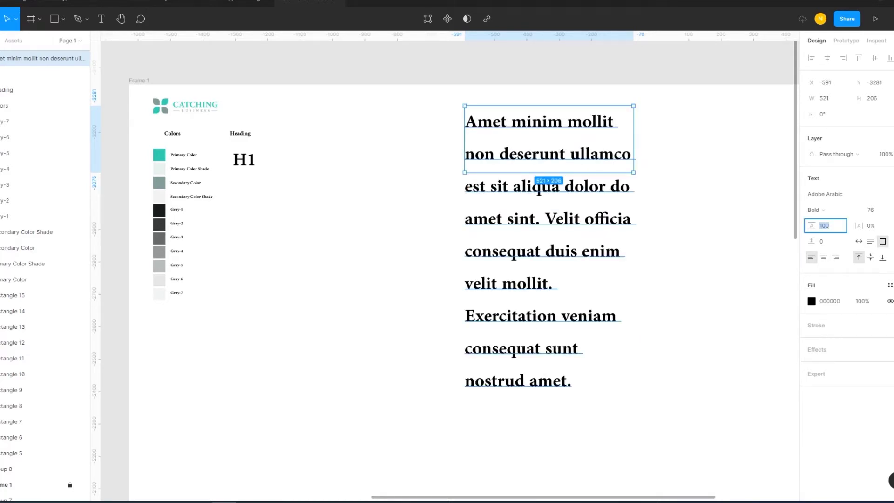
pyautogui.write('70')
pyautogui.press('Return')
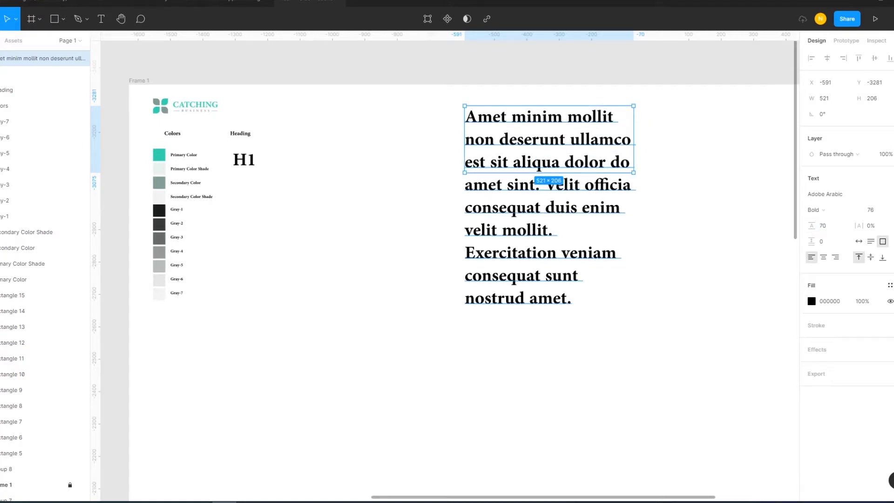
pyautogui.write('80')
pyautogui.press('Return')
pyautogui.press('Escape')
# Set the H1 heading's line height to 80.
pyautogui.click(42, 58)
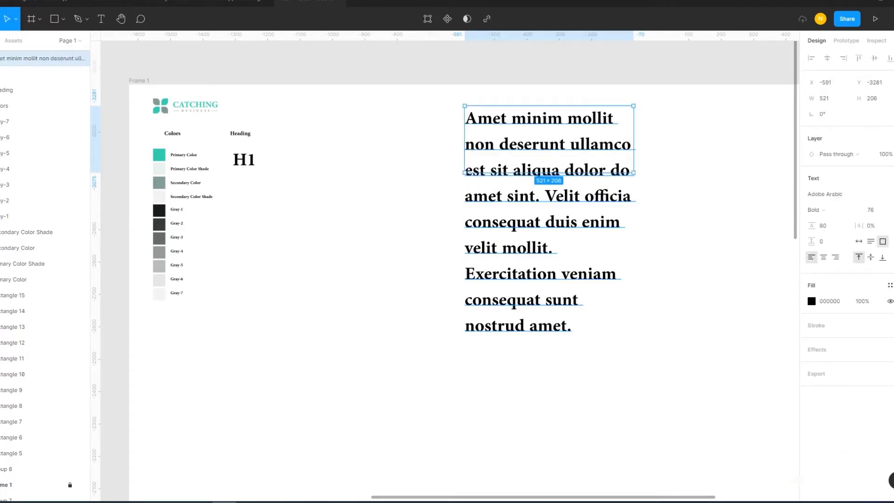
pyautogui.click(28, 74)
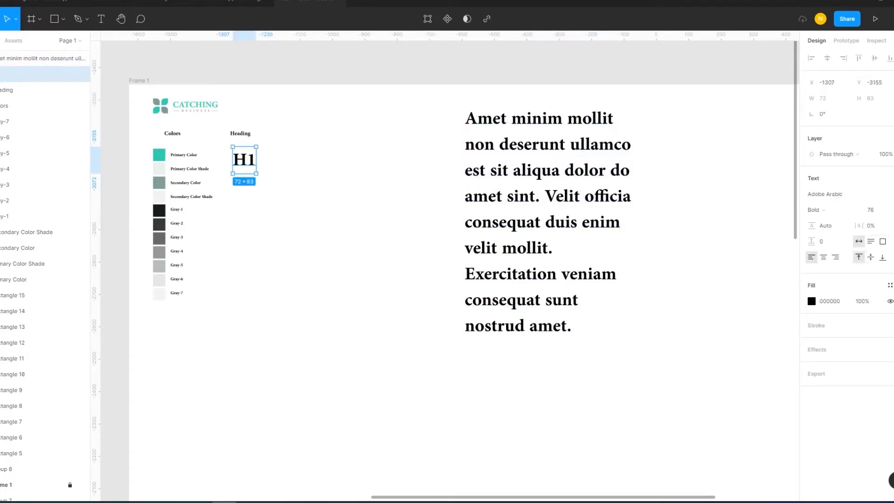
pyautogui.click(825, 226)
pyautogui.write('80')
pyautogui.press('Return')
# Alt-drag a copy of the H1 sample just below the original.
pyautogui.hotkey('shift', 'Tab')
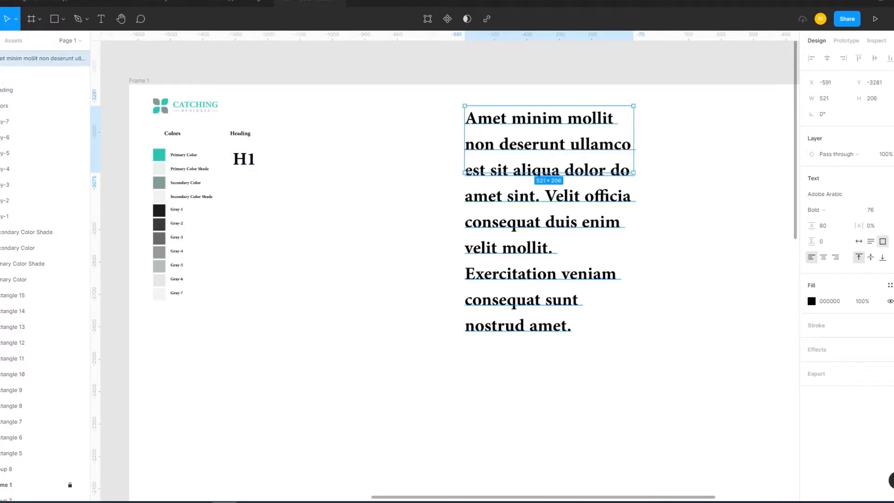
pyautogui.press('Escape')
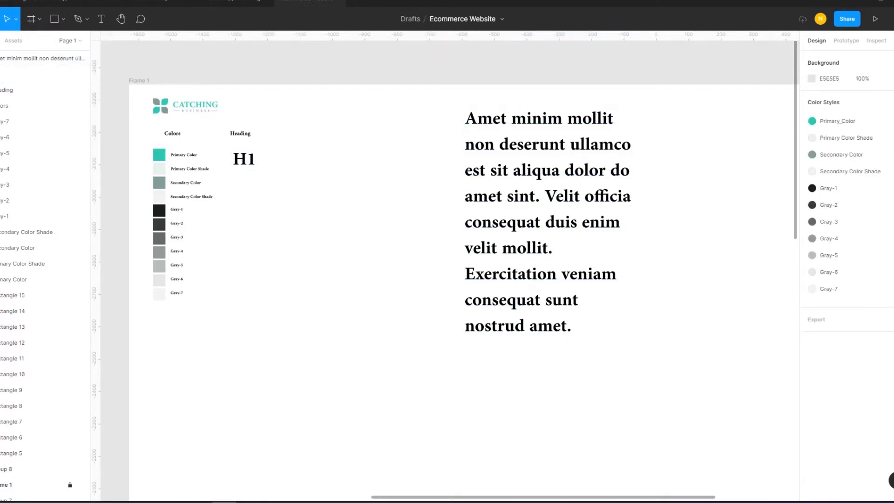
pyautogui.moveTo(244, 158); pyautogui.dragTo(239, 186)
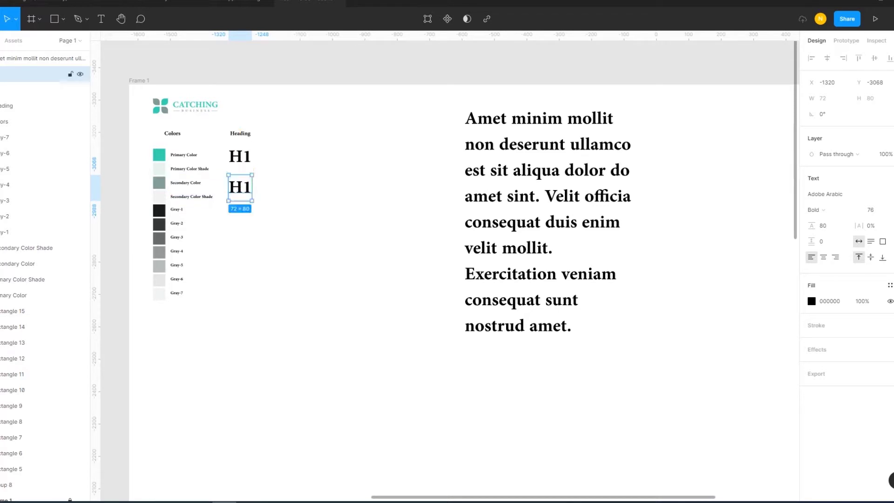
# Repeat the duplicate with Ctrl+D to stack more H1 samples in the column.
pyautogui.hotkey('ctrl', 'd')
pyautogui.hotkey('ctrl', 'd')
pyautogui.hotkey('ctrl', 'd')
pyautogui.hotkey('ctrl', 'd')
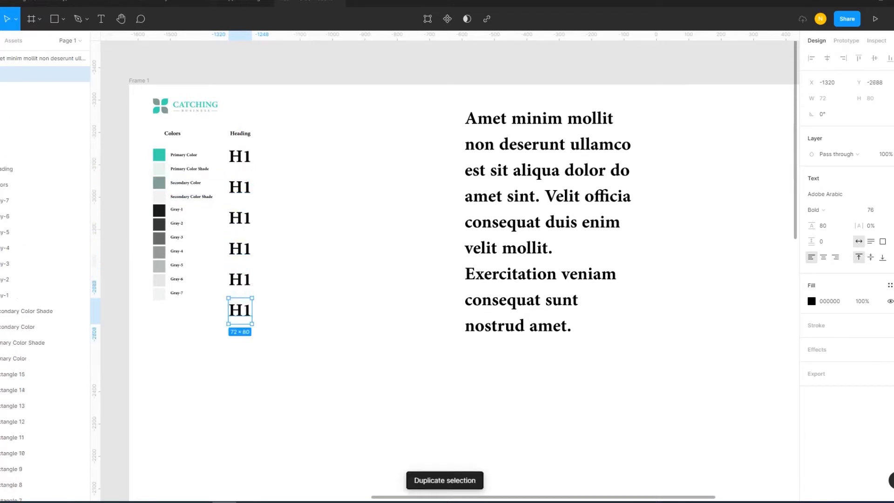
pyautogui.hotkey('ctrl', 'd')
pyautogui.press('Escape')
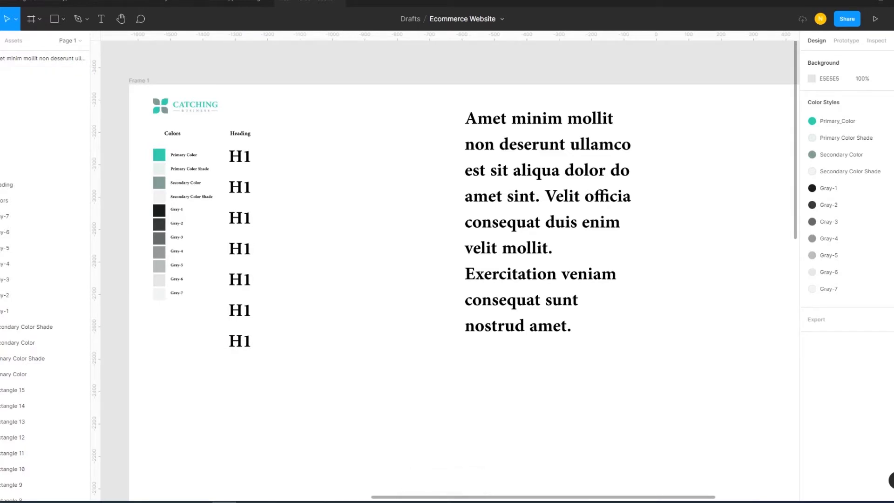
# Set the second H1 sample's font size to 64.
pyautogui.click(42, 153)
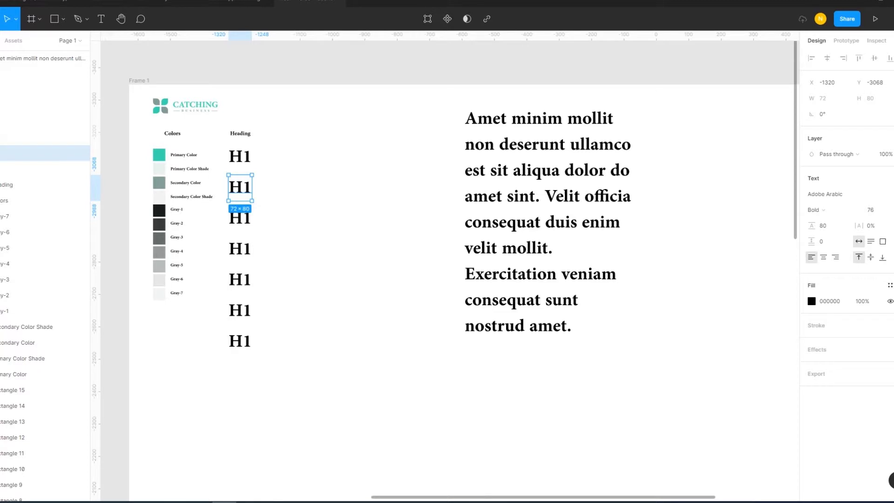
pyautogui.click(871, 209)
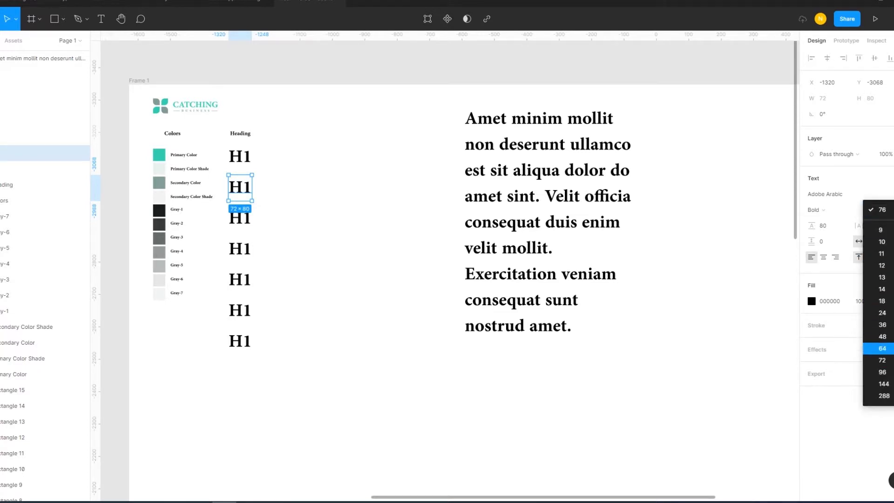
pyautogui.click(882, 360)
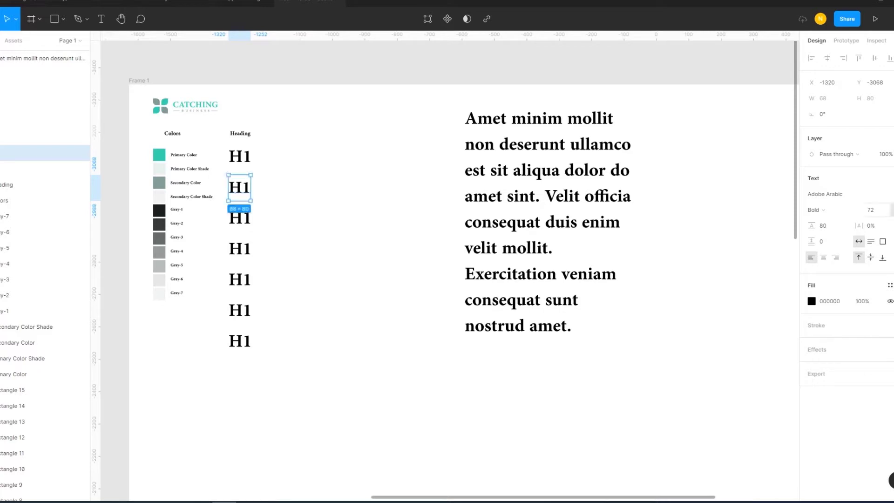
pyautogui.click(873, 210)
pyautogui.write('64')
pyautogui.press('Return')
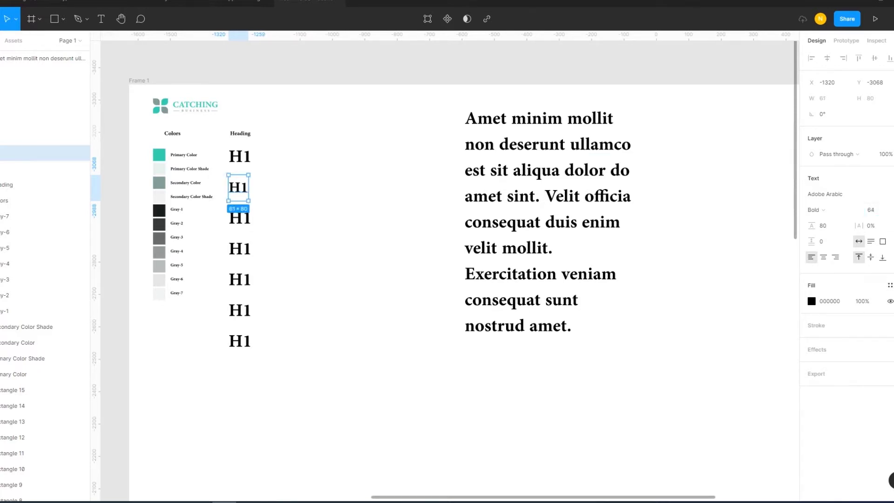
# Set the paragraph to font size 64 with line height 70.
pyautogui.click(549, 158)
pyautogui.click(873, 210)
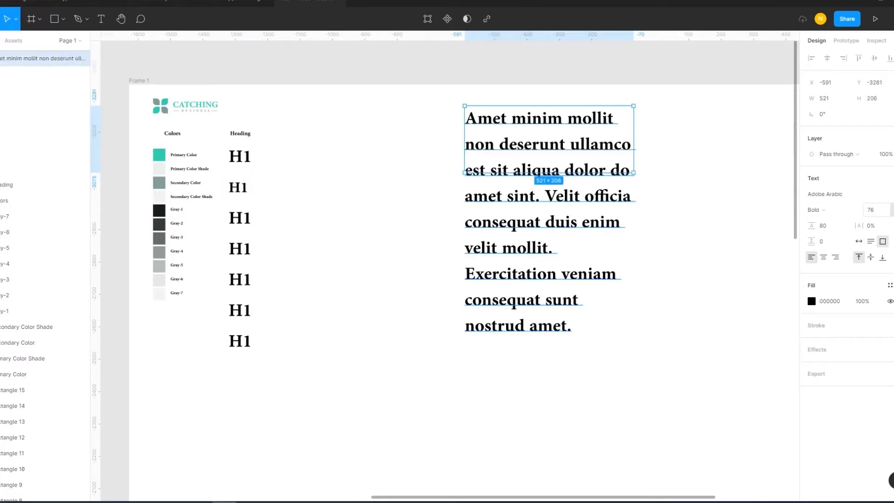
pyautogui.write('64')
pyautogui.press('Return')
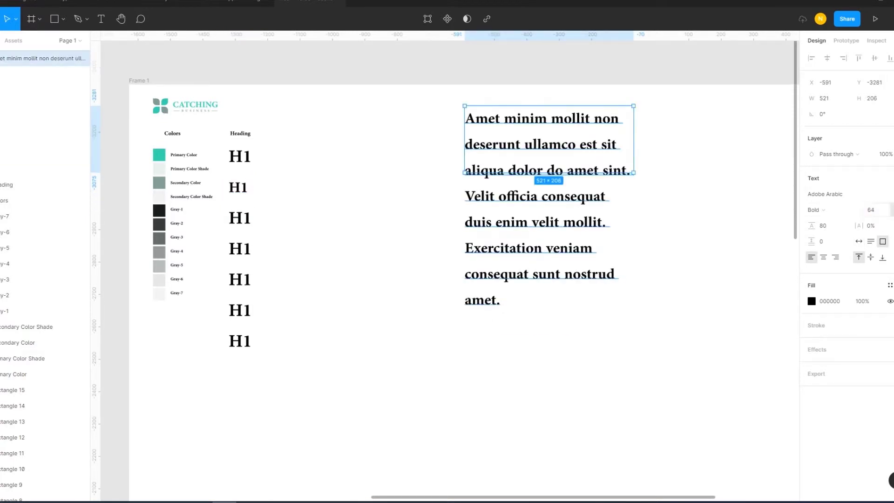
pyautogui.press('Escape')
pyautogui.click(550, 159)
pyautogui.write('70')
pyautogui.press('Return')
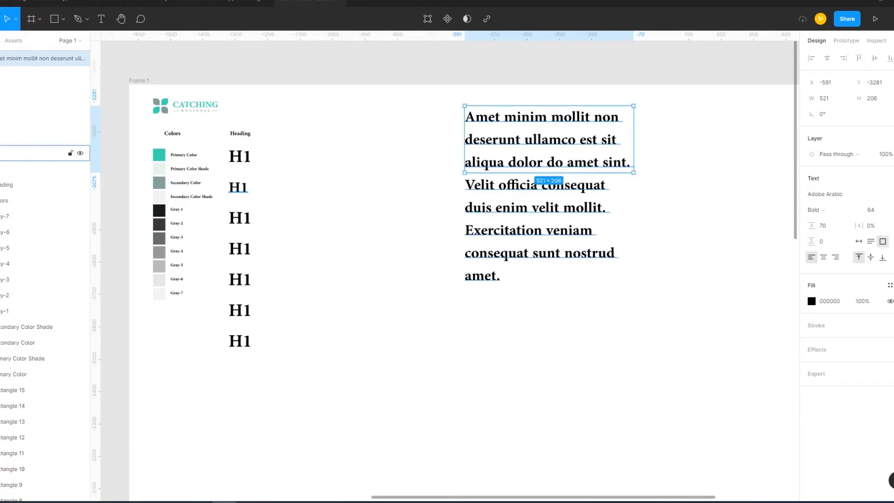
# Tighten the second H1 sample's line height to 70.
pyautogui.click(38, 153)
pyautogui.write('70')
pyautogui.press('Return')
pyautogui.press('Escape')
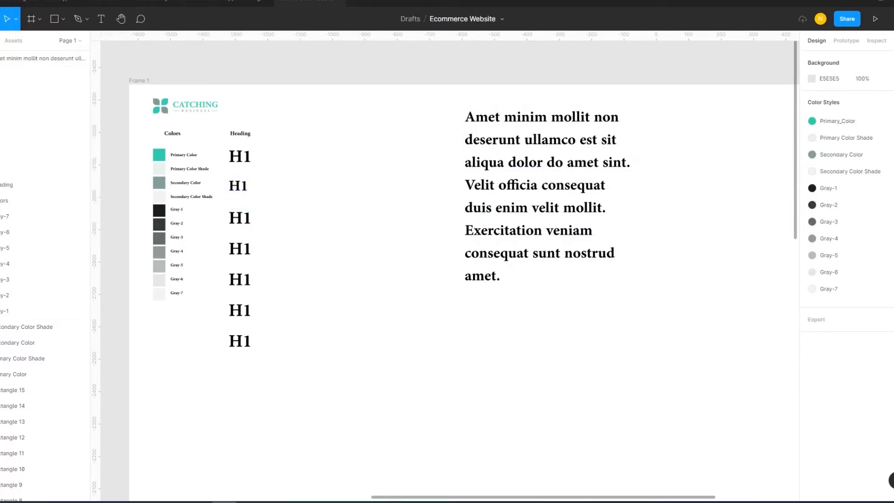
pyautogui.click(46, 138)
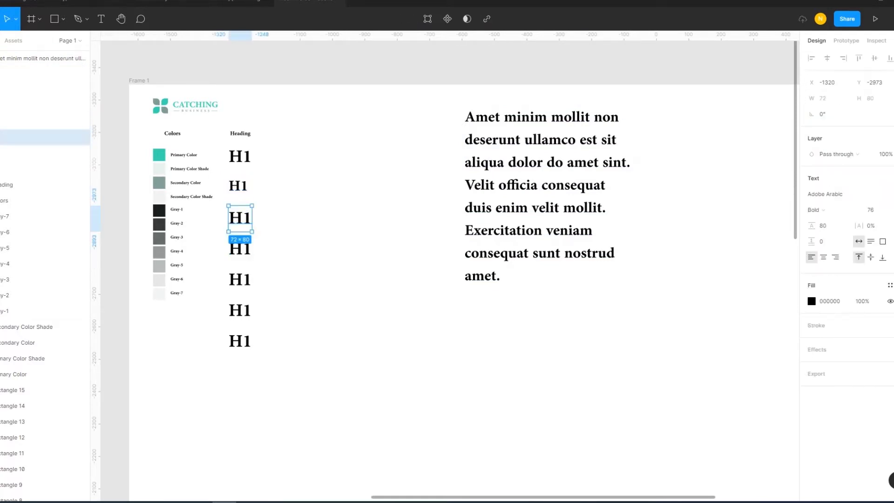
# Set the third H1 sample's font size to 54.
pyautogui.click(47, 153)
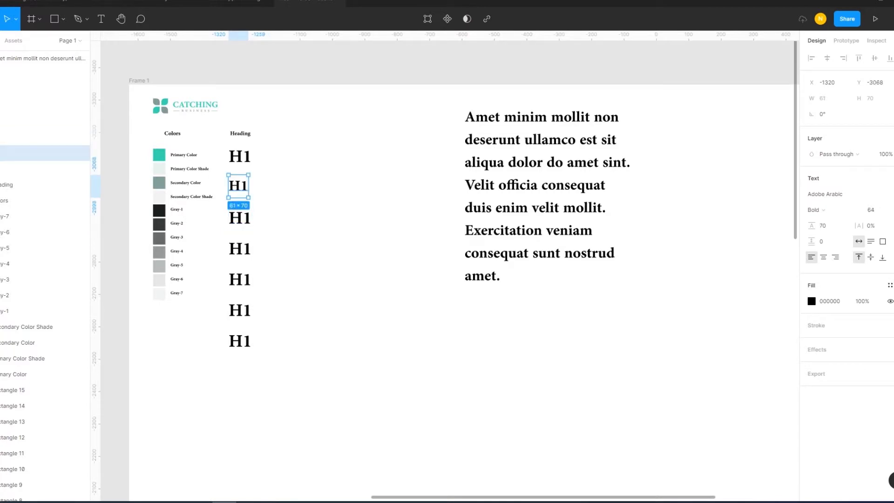
pyautogui.click(47, 137)
pyautogui.click(875, 210)
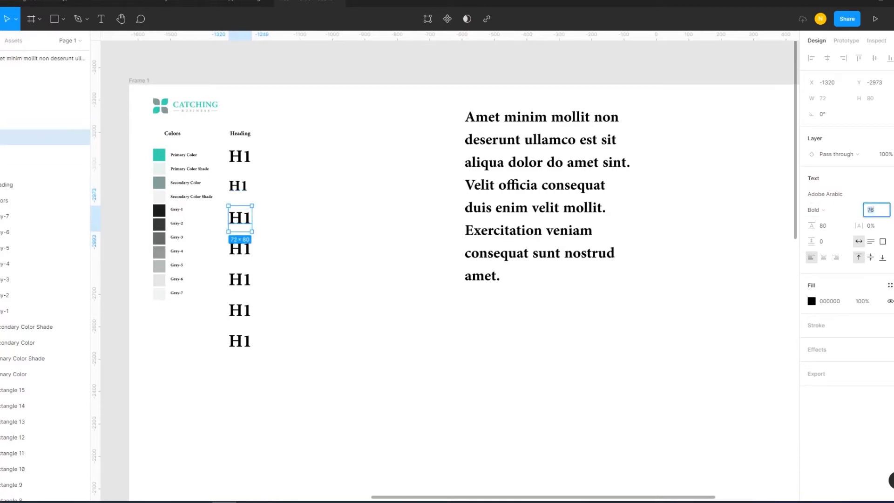
pyautogui.write('6')
pyautogui.press('Return')
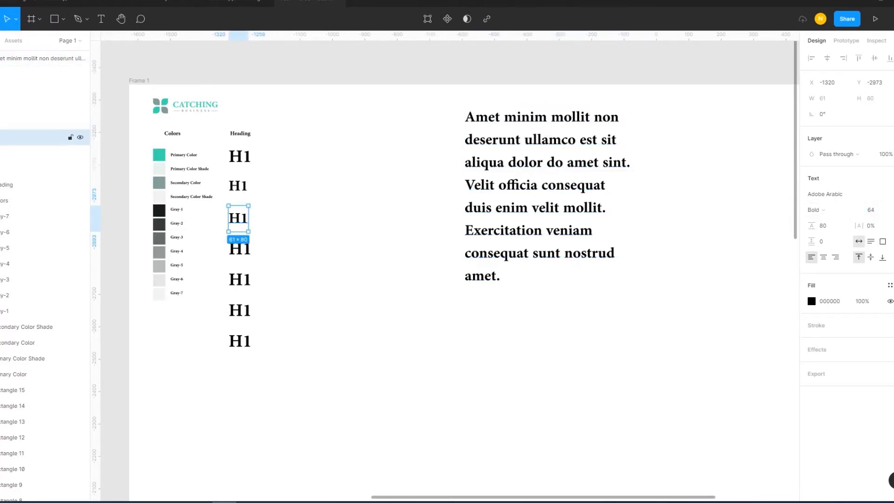
pyautogui.click(870, 210)
pyautogui.write('54')
pyautogui.press('Return')
# Set the paragraph's line height to 80, undoing a 154 attempt.
pyautogui.click(42, 59)
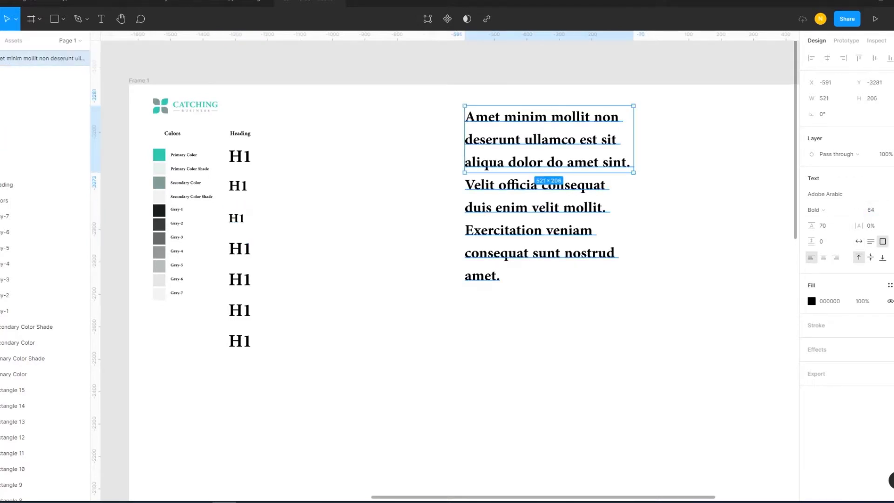
pyautogui.click(822, 226)
pyautogui.write('154')
pyautogui.press('Return')
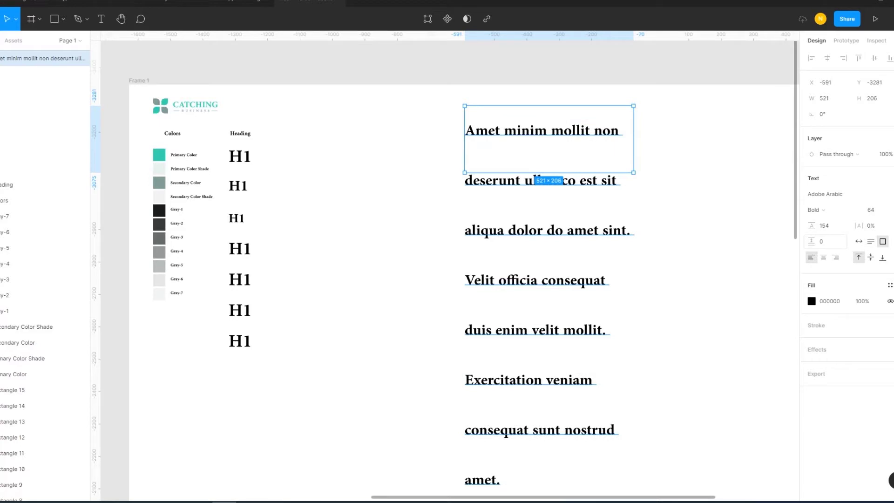
pyautogui.hotkey('ctrl', 'z')
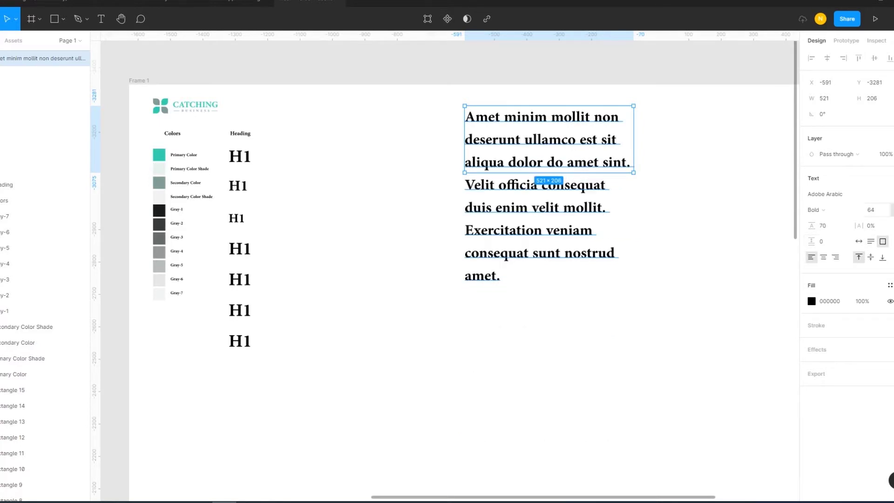
pyautogui.click(42, 137)
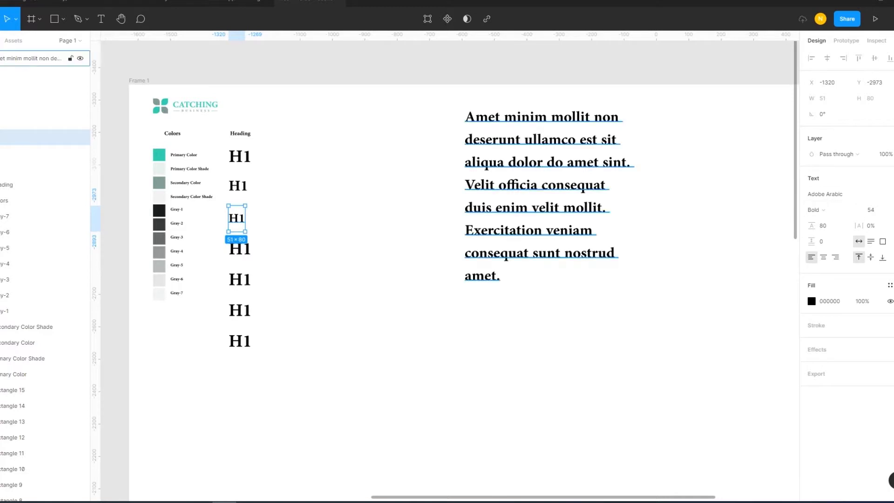
pyautogui.click(41, 58)
pyautogui.click(825, 225)
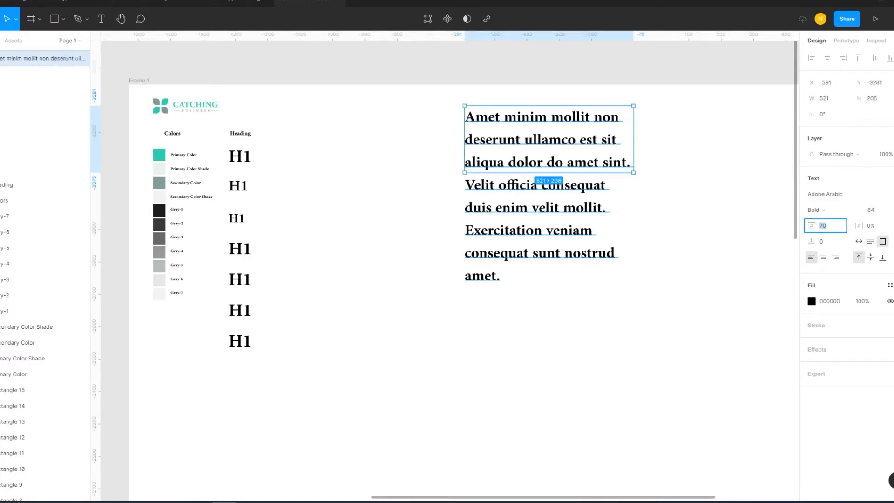
pyautogui.write('80')
pyautogui.press('Return')
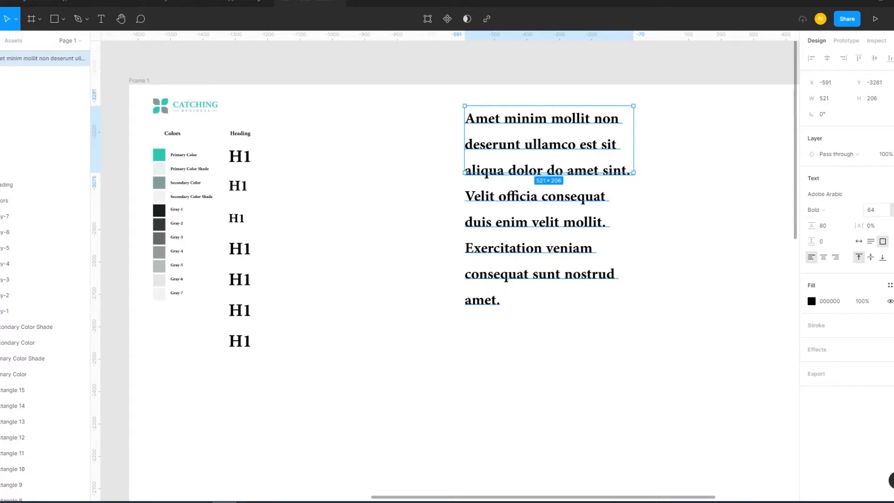
# Set the paragraph's font size to 54 and scrub its line height to 68.
pyautogui.click(237, 218)
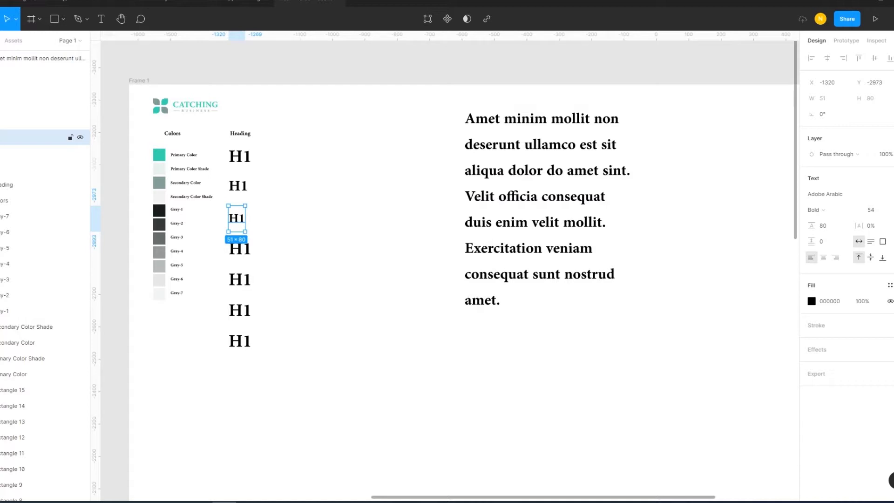
pyautogui.click(42, 58)
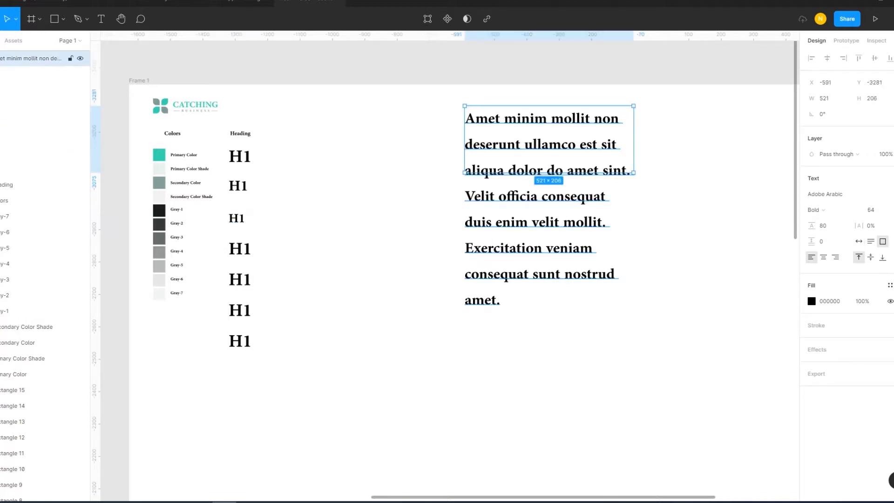
pyautogui.click(871, 210)
pyautogui.write('54')
pyautogui.press('Return')
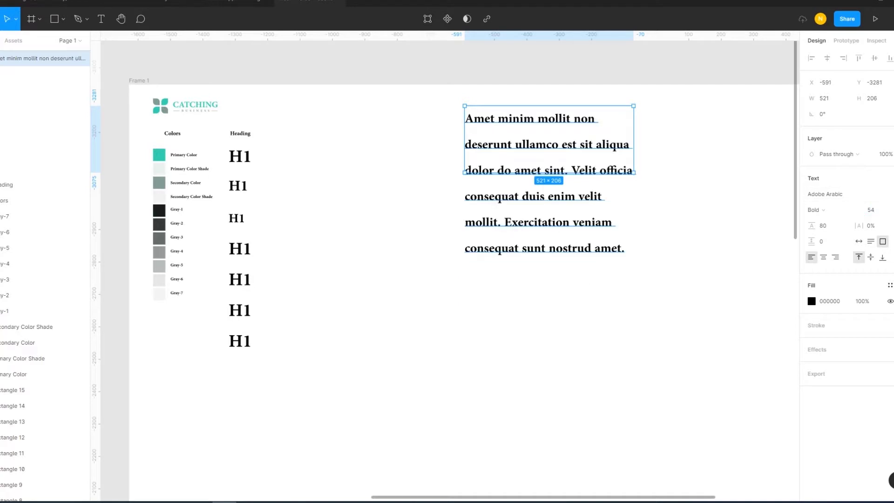
pyautogui.press('Escape')
pyautogui.click(545, 139)
pyautogui.moveTo(812, 225); pyautogui.dragTo(803, 230)
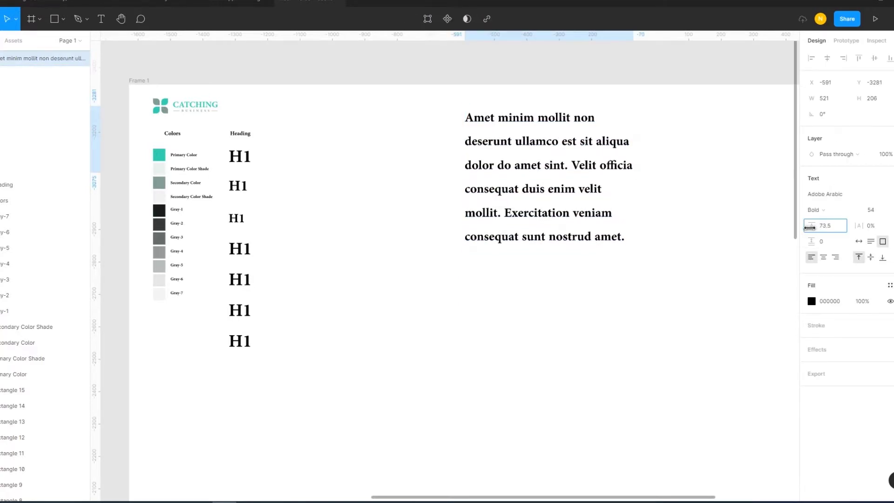
pyautogui.moveTo(803, 230); pyautogui.dragTo(804, 230)
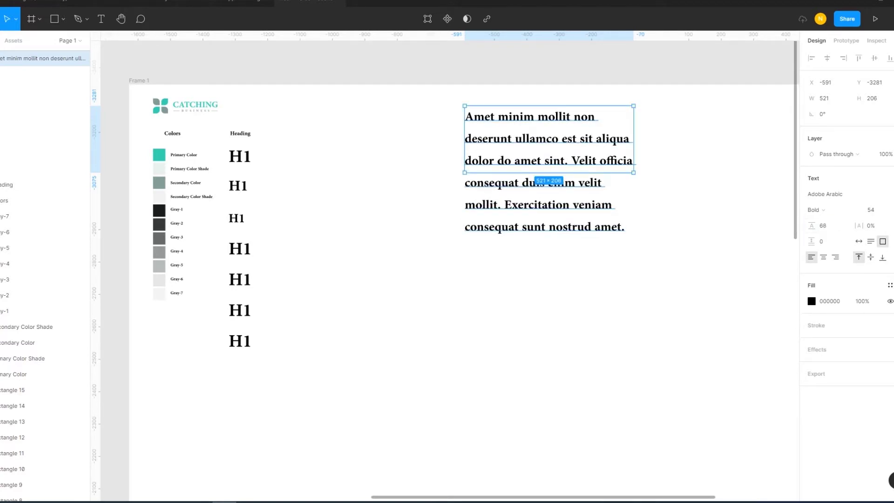
pyautogui.click(46, 136)
pyautogui.scroll(3, 14, 135)
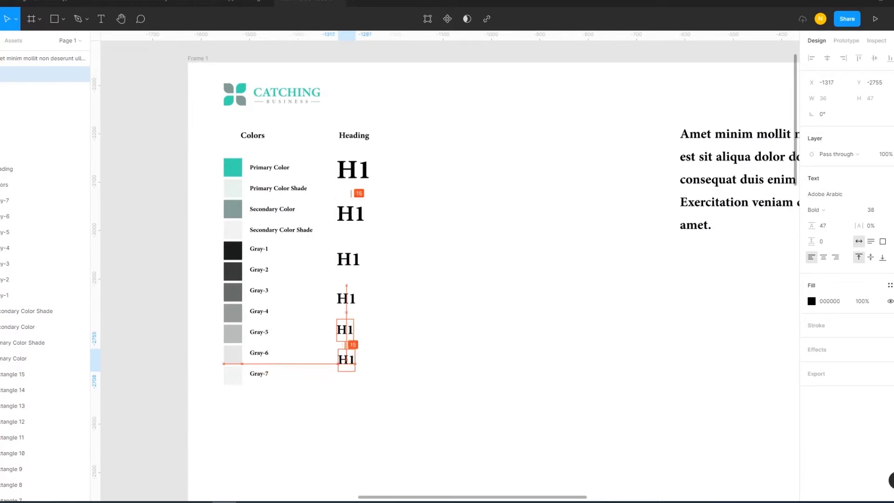
# Set the bottom H1 sample's font size to 28, correcting a first try of 24.
pyautogui.click(871, 209)
pyautogui.write('24')
pyautogui.press('Return')
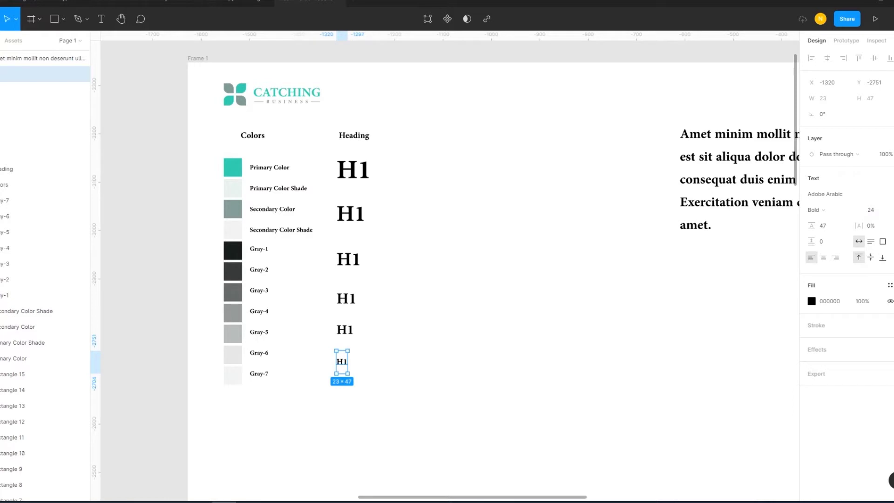
pyautogui.press('Tab')
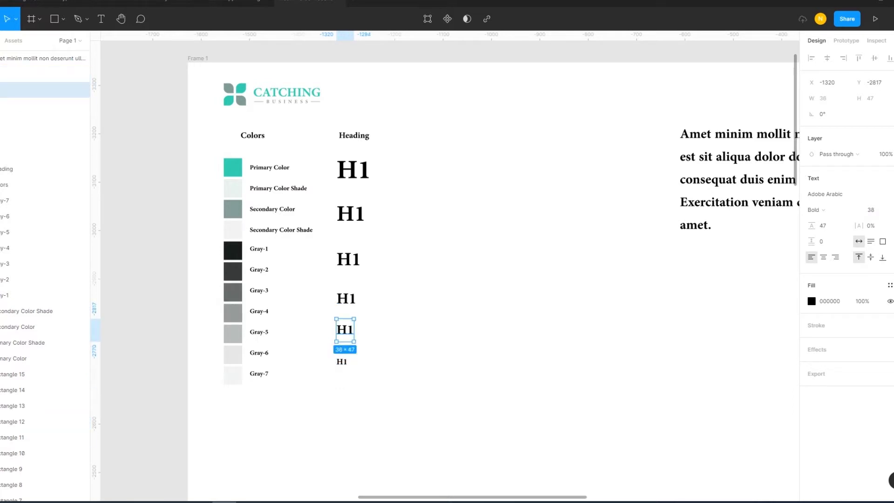
pyautogui.hotkey('shift', 'Tab')
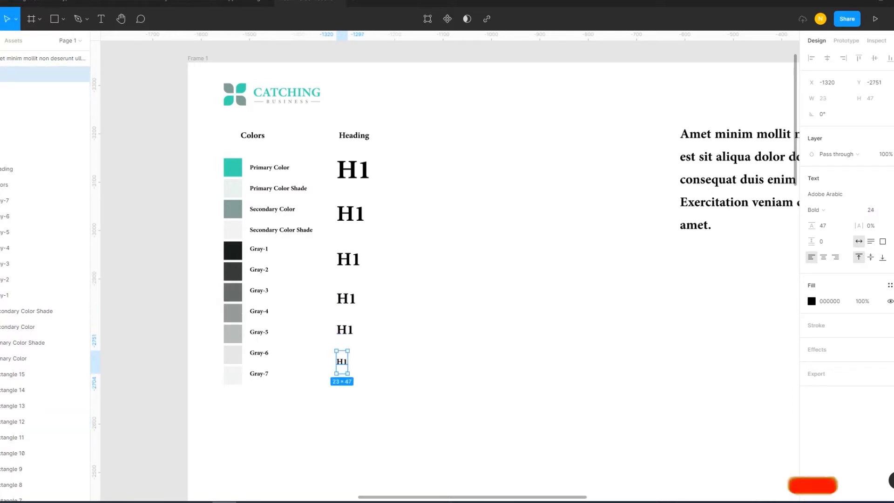
pyautogui.click(876, 209)
pyautogui.write('2')
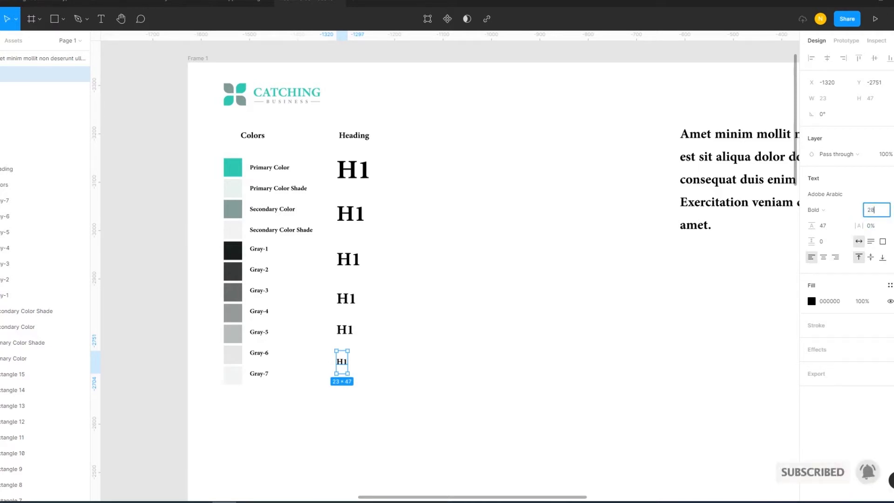
pyautogui.write('8')
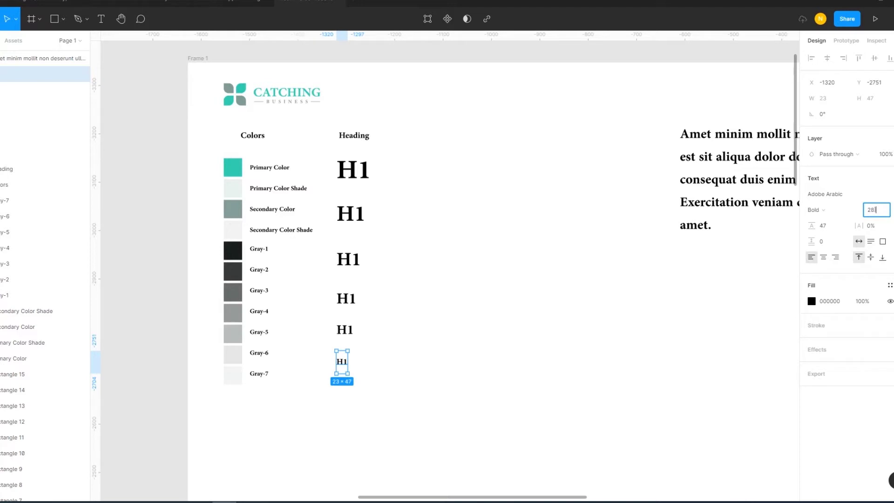
pyautogui.press('Return')
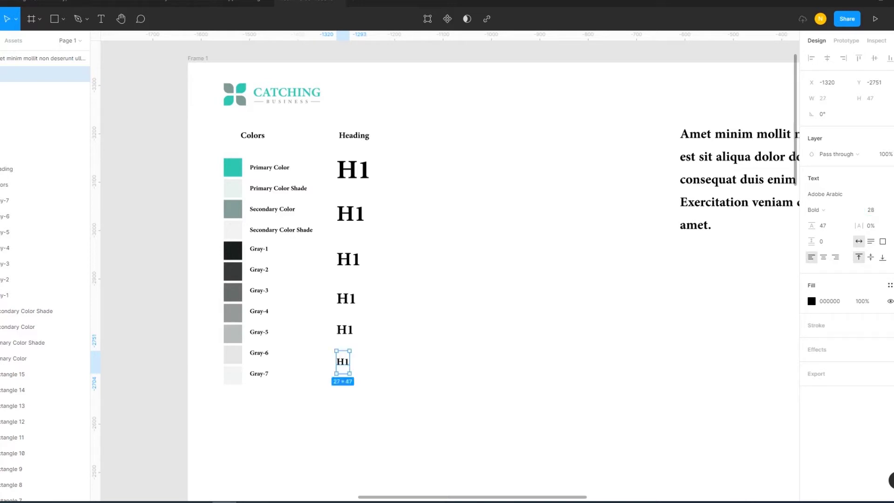
pyautogui.click(735, 179)
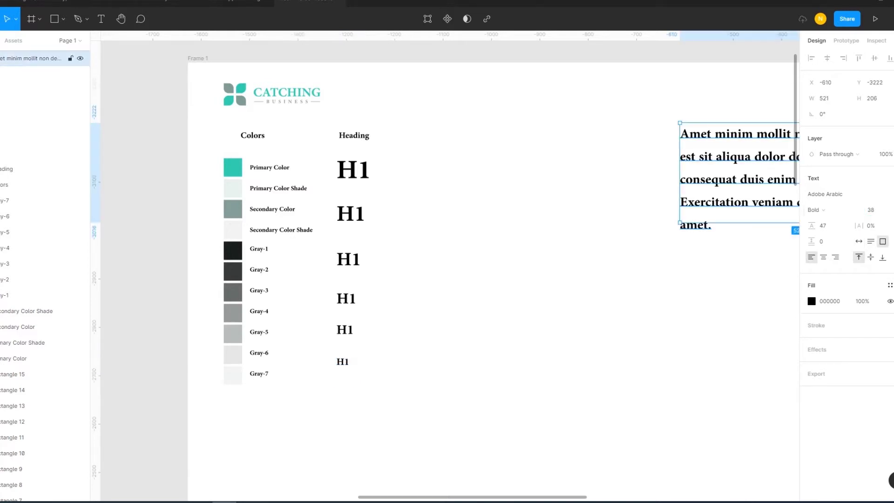
# Set the paragraph to font size 28 with line height 38.
pyautogui.click(876, 209)
pyautogui.write('28')
pyautogui.press('Return')
pyautogui.press('Escape')
pyautogui.hscroll(5, 512, 233)
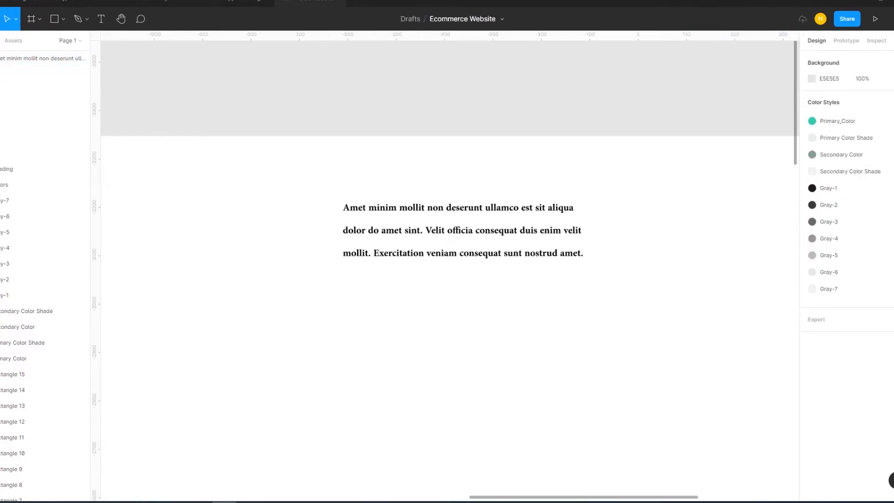
pyautogui.click(531, 202)
pyautogui.click(822, 225)
pyautogui.write('38')
pyautogui.press('Return')
pyautogui.press('Escape')
# Zoom out and shorten the paragraph's text box to fit its text.
pyautogui.press('-')
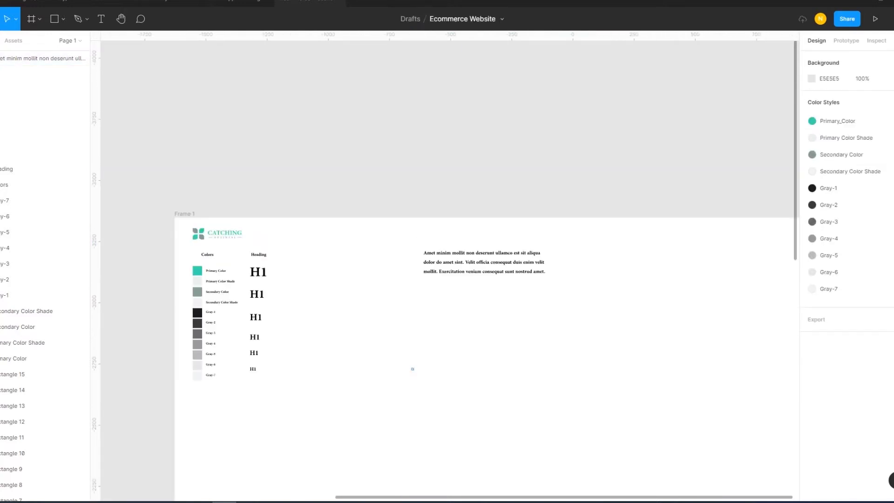
pyautogui.click(38, 58)
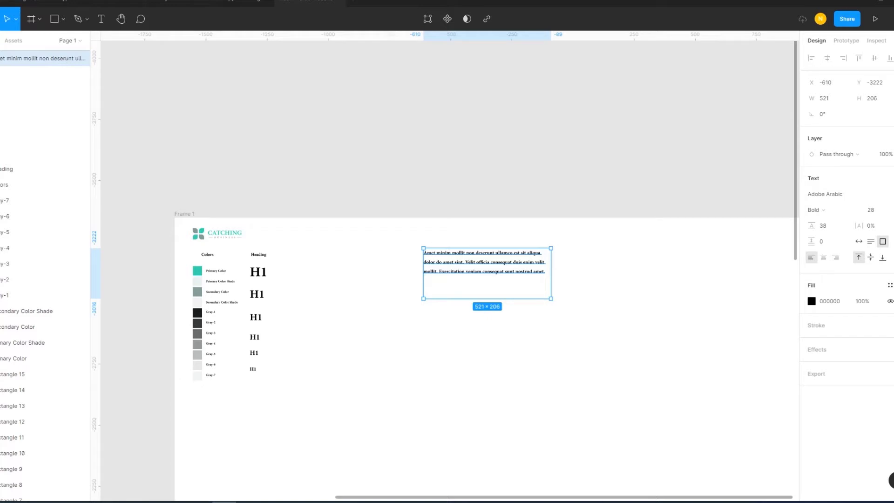
pyautogui.moveTo(487, 298); pyautogui.dragTo(487, 276)
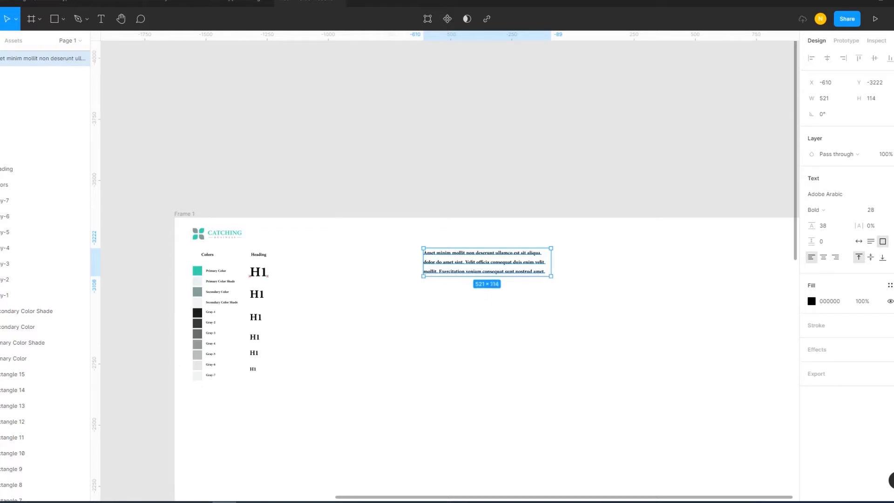
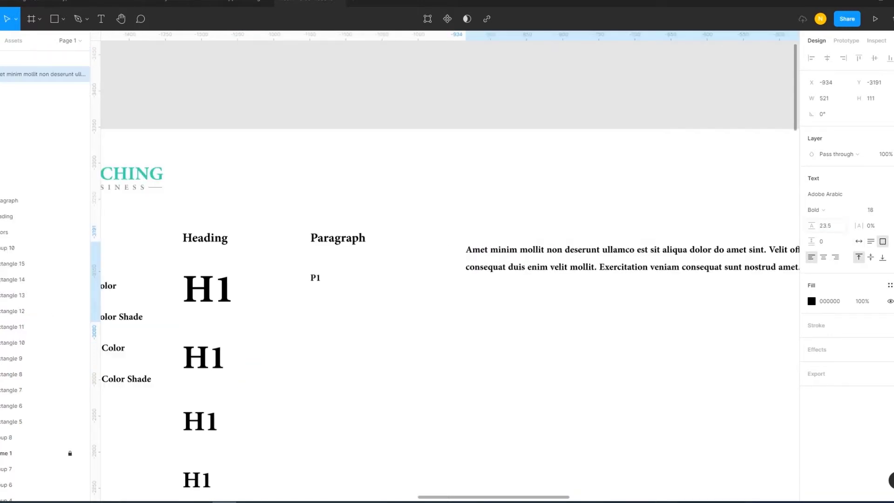
# Commit line height 24 for the paragraph and place a second P1 just under the first.
pyautogui.write('24')
pyautogui.press('Return')
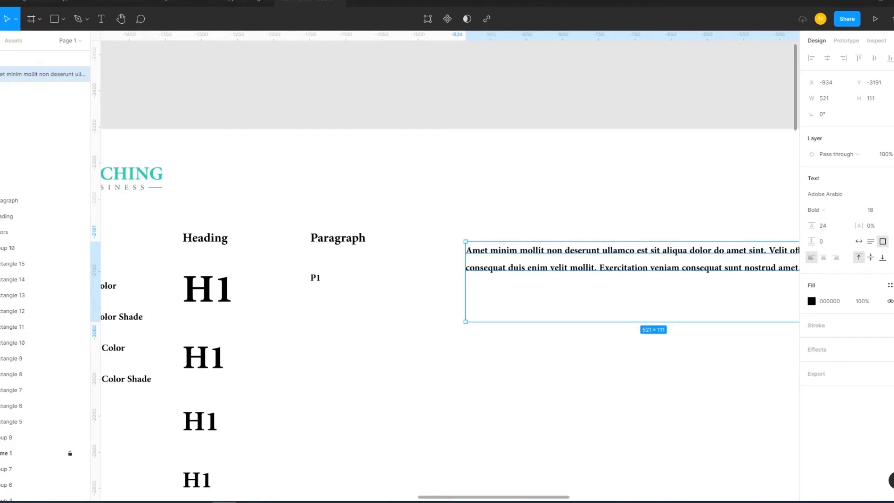
pyautogui.click(316, 278)
pyautogui.click(823, 225)
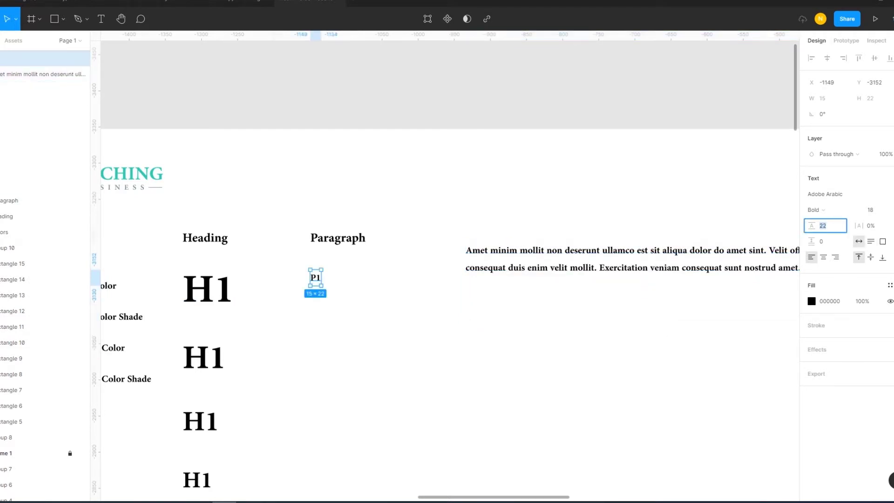
pyautogui.press('Escape')
pyautogui.press('Escape')
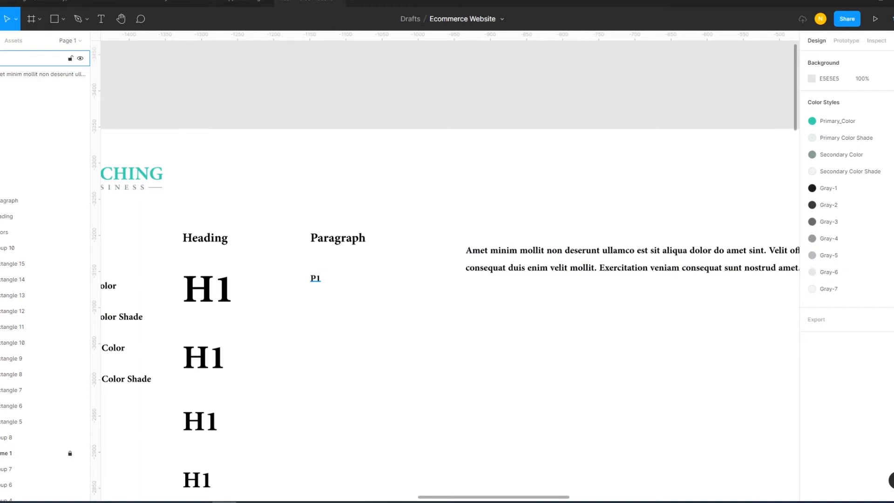
pyautogui.moveTo(316, 306); pyautogui.dragTo(315, 302)
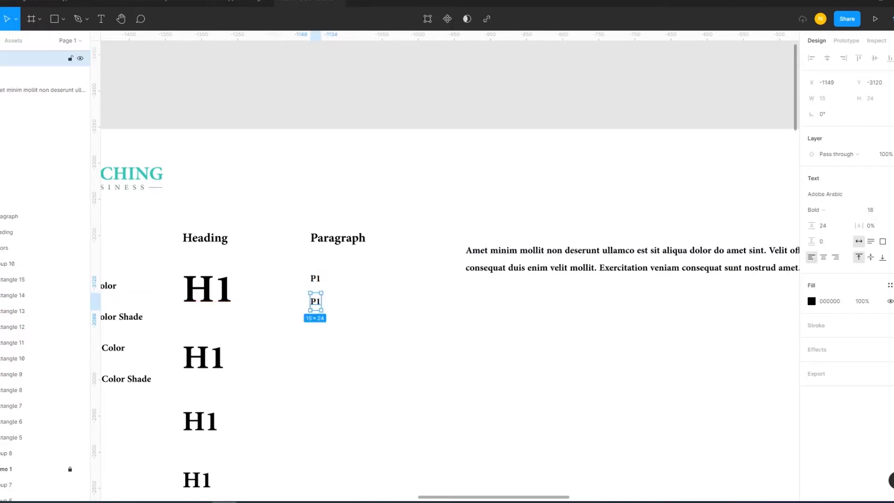
pyautogui.press('Escape')
# Keep the upper P1 Bold and set the lower P1 copy to Regular weight.
pyautogui.click(315, 278)
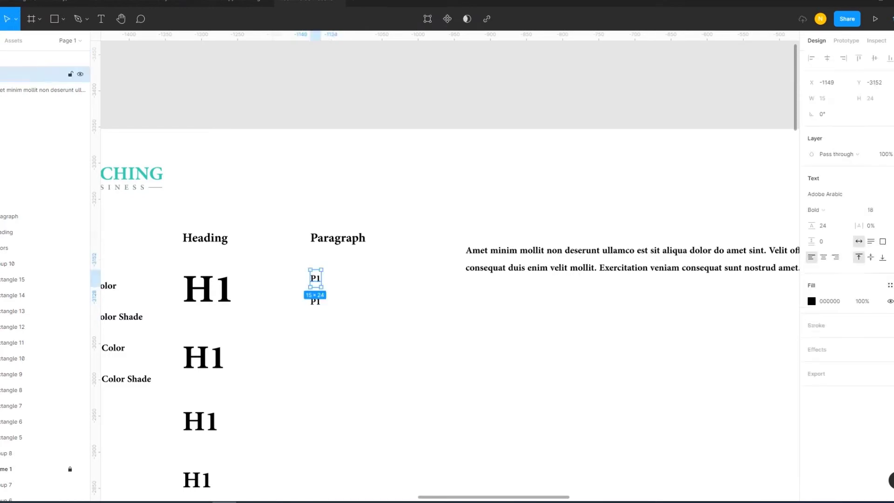
pyautogui.click(815, 210)
pyautogui.press('Escape')
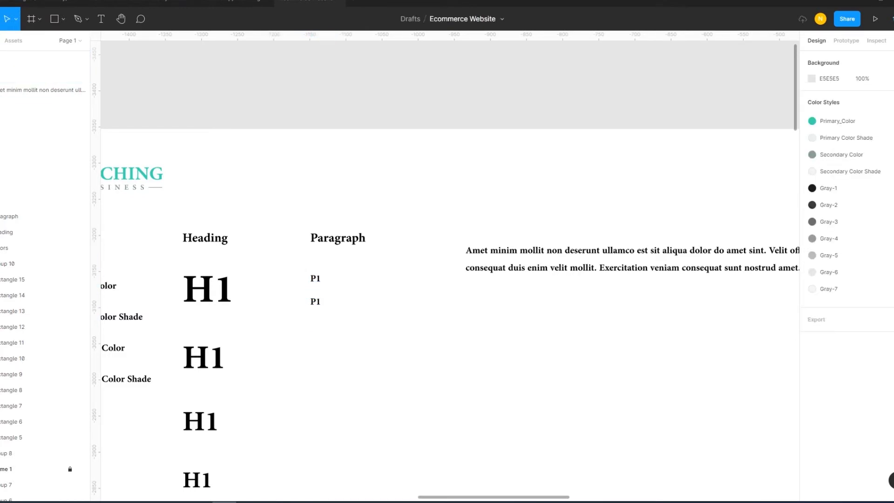
pyautogui.click(316, 301)
pyautogui.click(815, 210)
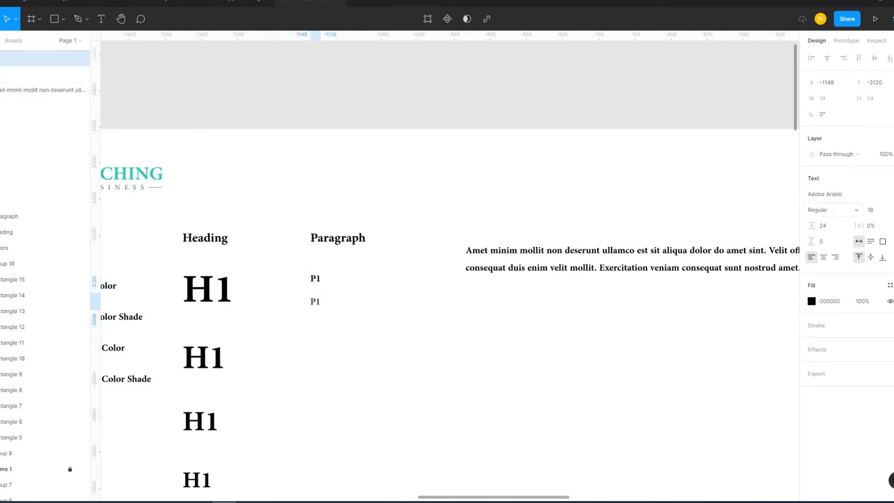
pyautogui.press('Escape')
pyautogui.scroll(-2, 446, 271)
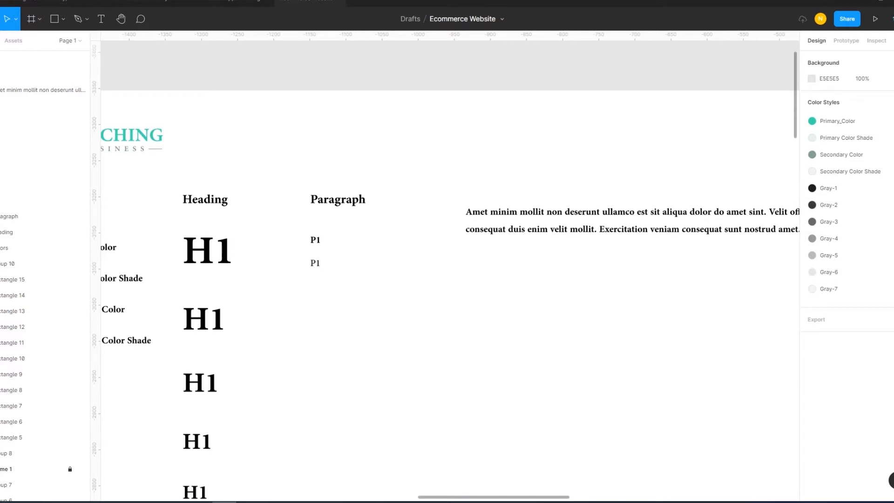
pyautogui.click(42, 74)
# Duplicate P1 below the existing labels and set the copy to font size 16.
pyautogui.moveTo(315, 239); pyautogui.dragTo(315, 281)
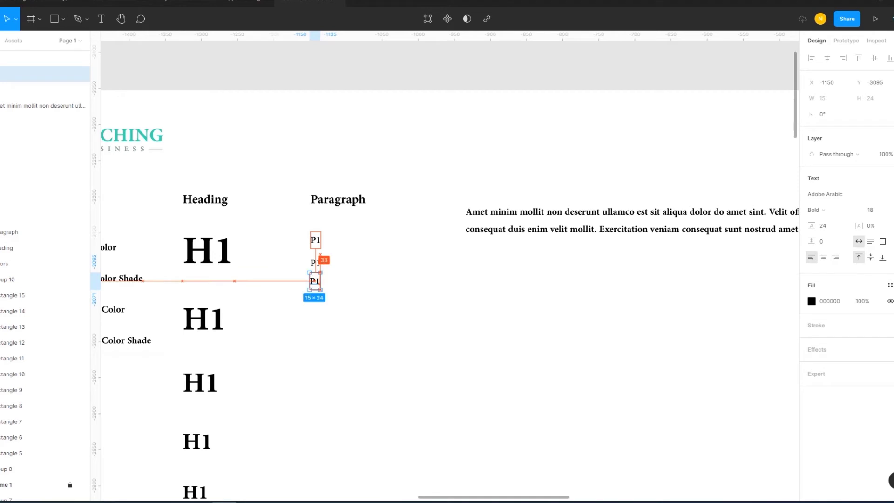
pyautogui.moveTo(315, 281); pyautogui.dragTo(315, 282)
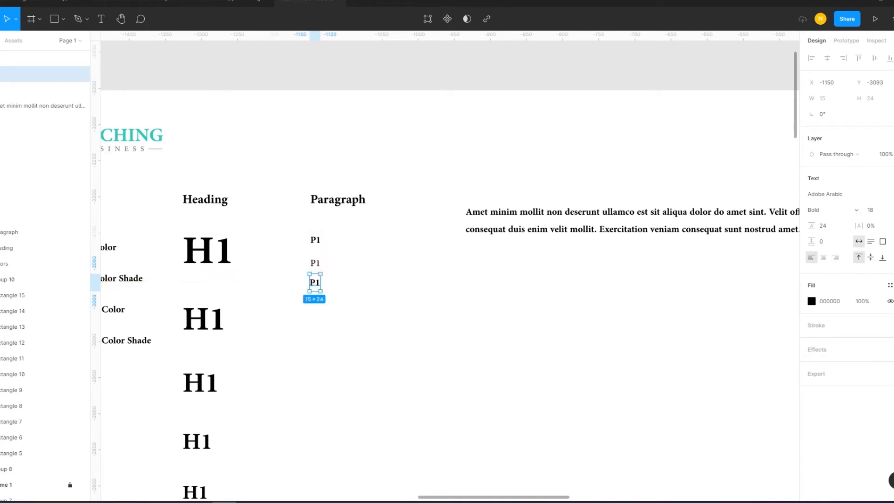
pyautogui.click(876, 209)
pyautogui.write('16')
pyautogui.press('Return')
# Give the sample paragraph font size 16 and line height 24.
pyautogui.click(559, 219)
pyautogui.click(875, 210)
pyautogui.press('Return')
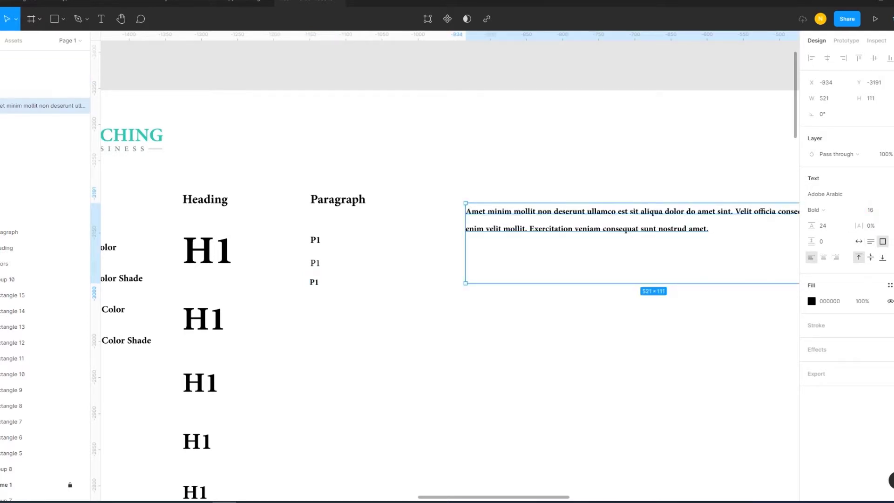
pyautogui.press('Escape')
pyautogui.click(37, 74)
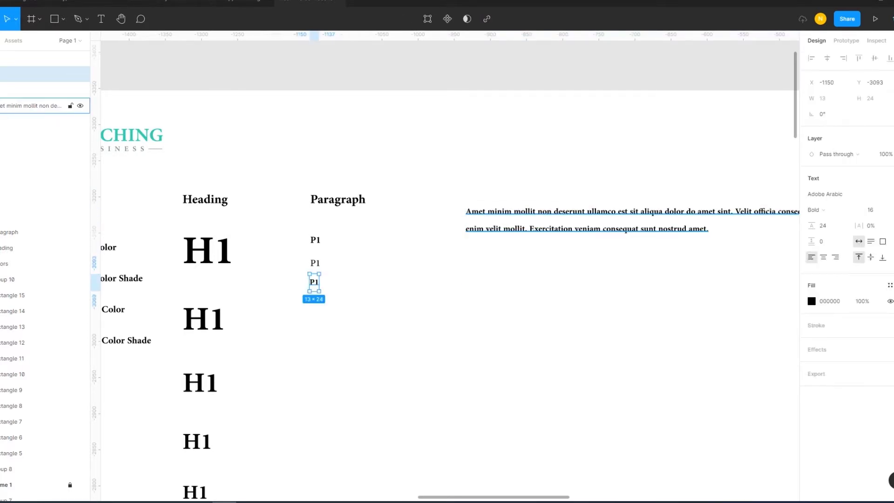
pyautogui.click(582, 219)
pyautogui.click(829, 226)
pyautogui.write('24')
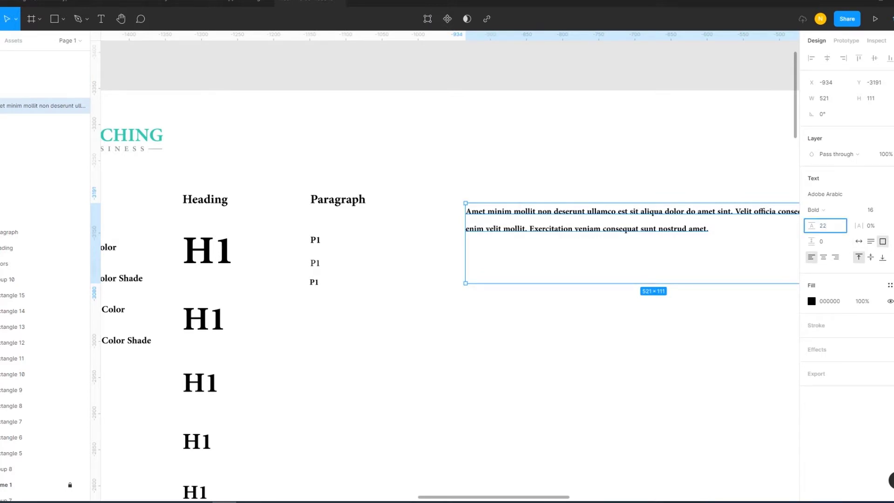
pyautogui.press('Return')
pyautogui.press('Escape')
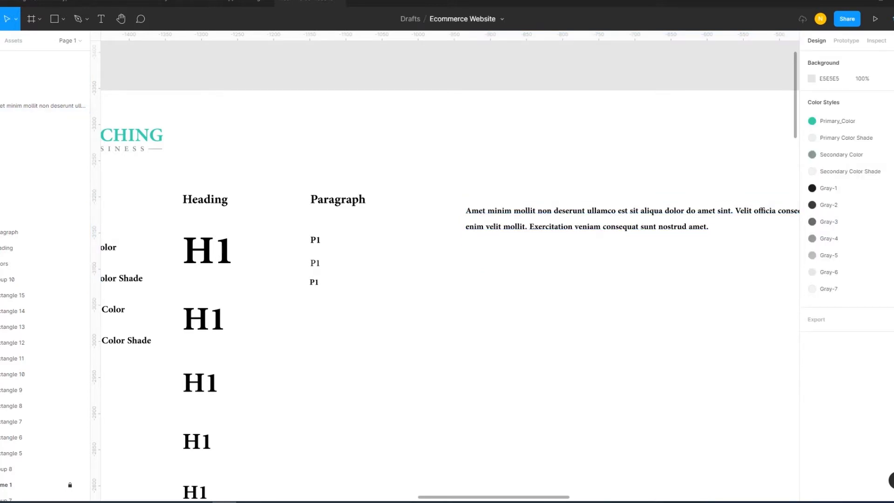
# Duplicate the third P1 just below it and set the copy to Regular weight.
pyautogui.click(38, 106)
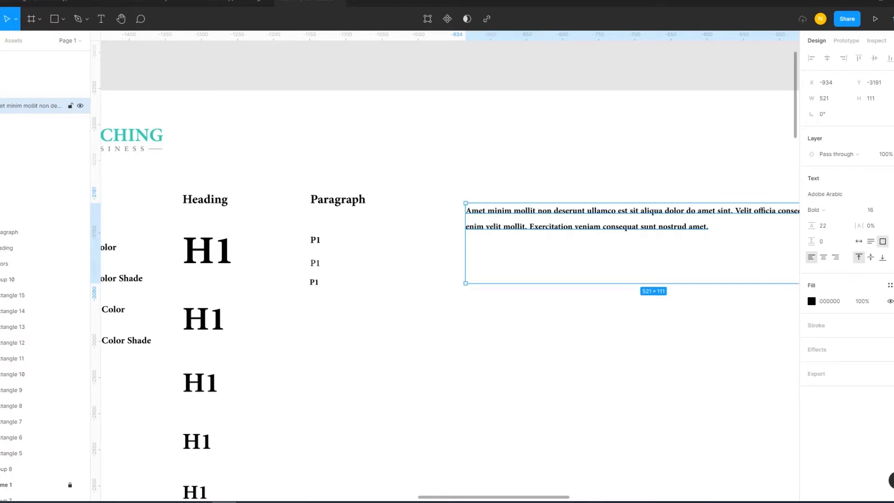
pyautogui.click(37, 74)
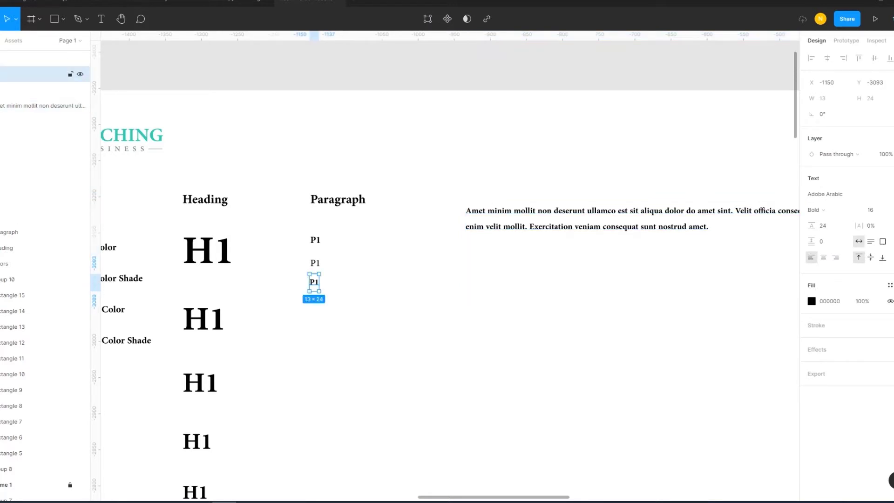
pyautogui.moveTo(314, 281); pyautogui.dragTo(314, 299)
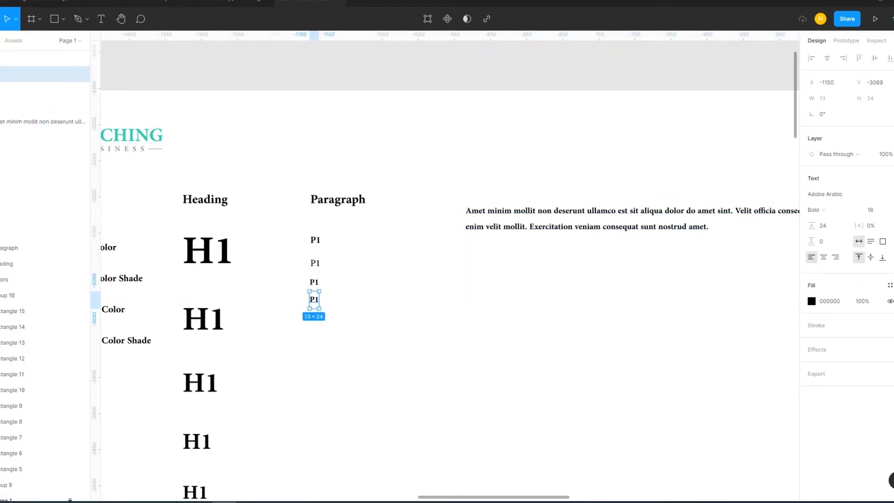
pyautogui.click(816, 209)
pyautogui.click(819, 198)
pyautogui.press('Escape')
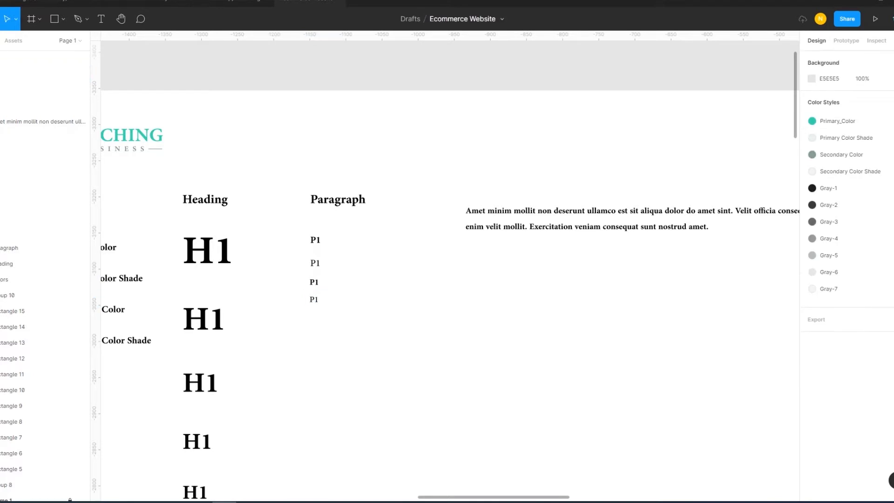
# Add another bold P1 copy below the others at font size 14.
pyautogui.moveTo(313, 282); pyautogui.dragTo(314, 319)
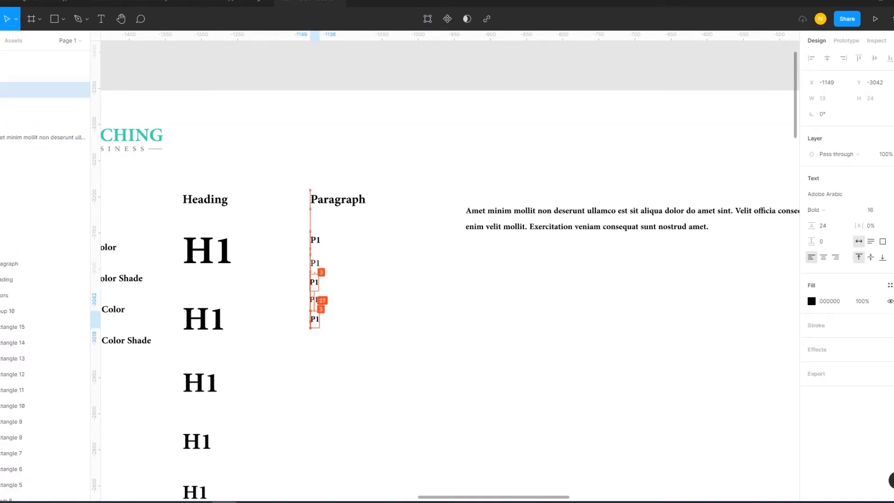
pyautogui.click(875, 210)
pyautogui.write('14')
pyautogui.press('Return')
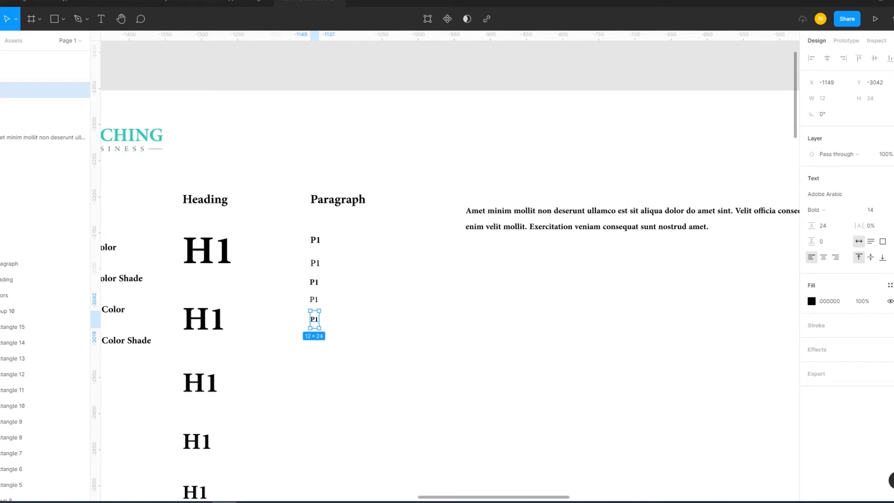
# Reset the sample paragraph's line height to 24.
pyautogui.click(42, 74)
pyautogui.click(42, 137)
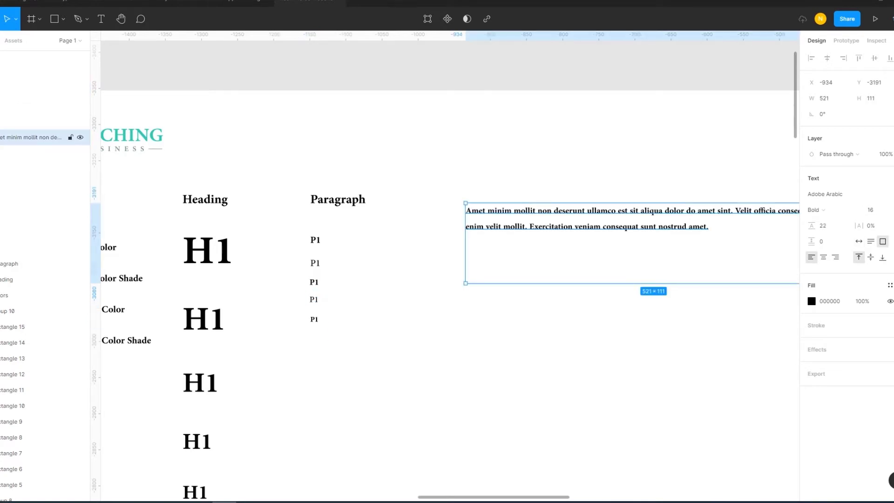
pyautogui.click(822, 225)
pyautogui.write('16')
pyautogui.press('Return')
pyautogui.click(822, 225)
pyautogui.write('24')
pyautogui.press('Return')
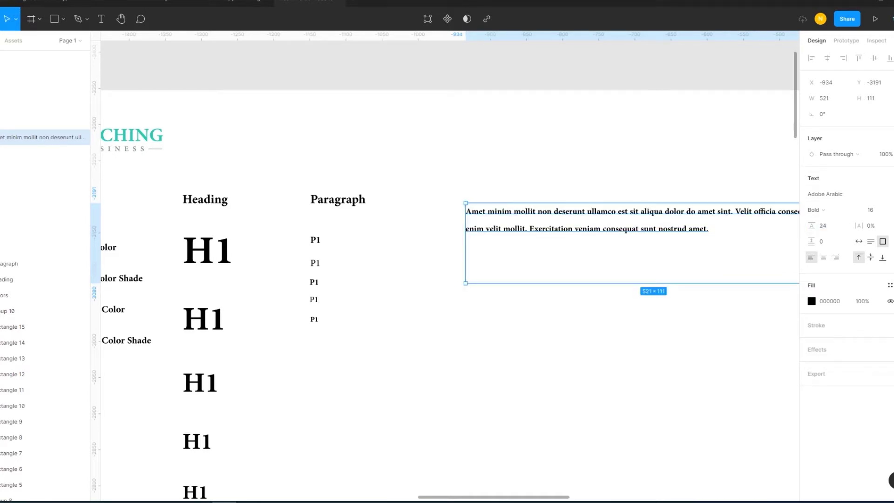
pyautogui.press('Escape')
# Set the fifth P1 label's line height to 22.
pyautogui.click(314, 299)
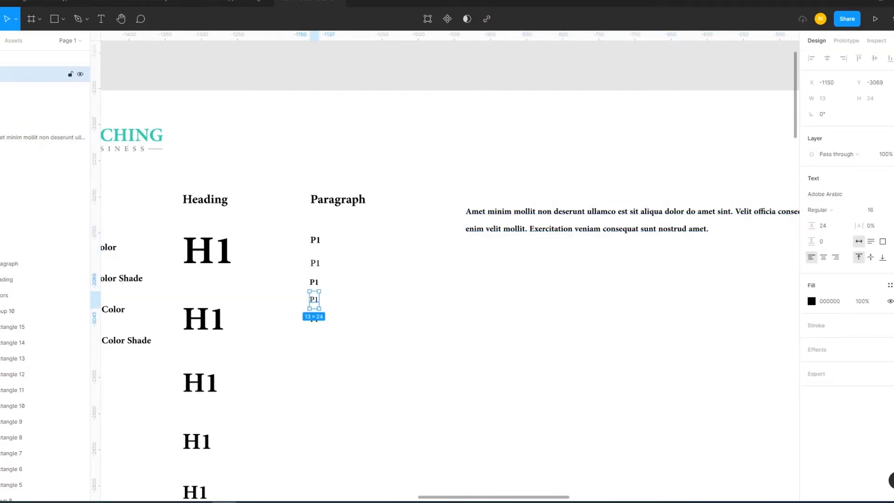
pyautogui.press('Escape')
pyautogui.click(314, 281)
pyautogui.press('Escape')
pyautogui.click(314, 299)
pyautogui.press('Escape')
pyautogui.click(314, 319)
pyautogui.click(823, 225)
pyautogui.write('22')
pyautogui.press('Escape')
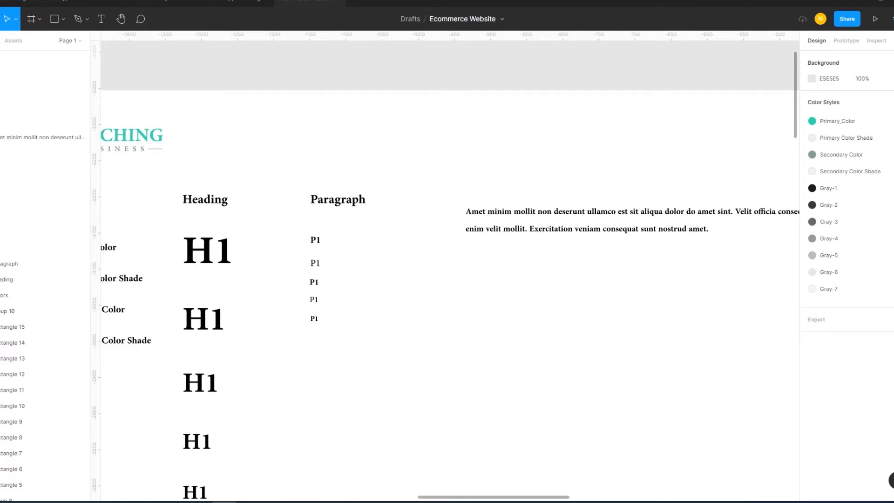
# Duplicate the fifth P1 below it as a Regular-weight copy, then add another copy underneath.
pyautogui.click(47, 89)
pyautogui.hotkey('ctrl', 'd')
pyautogui.moveTo(314, 332); pyautogui.dragTo(315, 334)
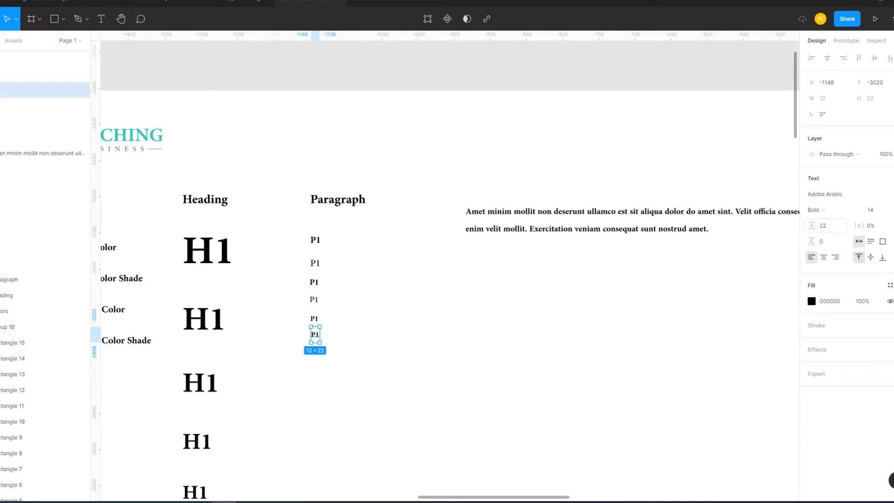
pyautogui.click(870, 210)
pyautogui.write('12')
pyautogui.press('Escape')
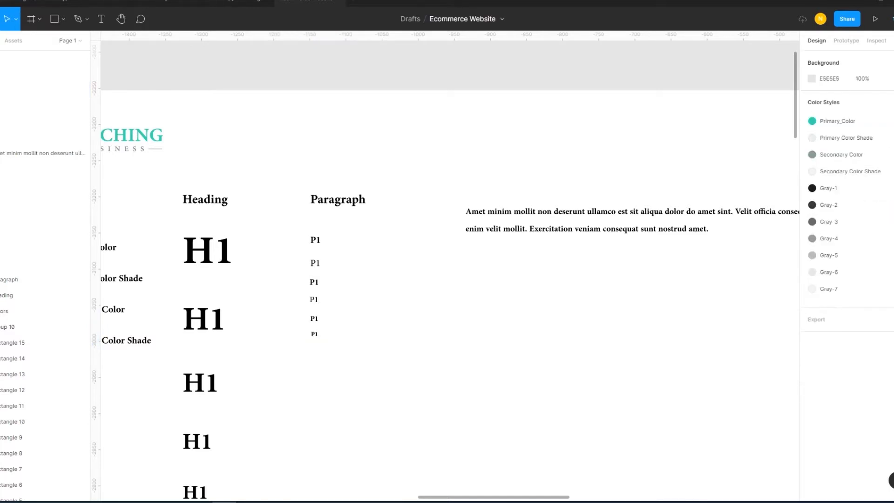
pyautogui.click(315, 334)
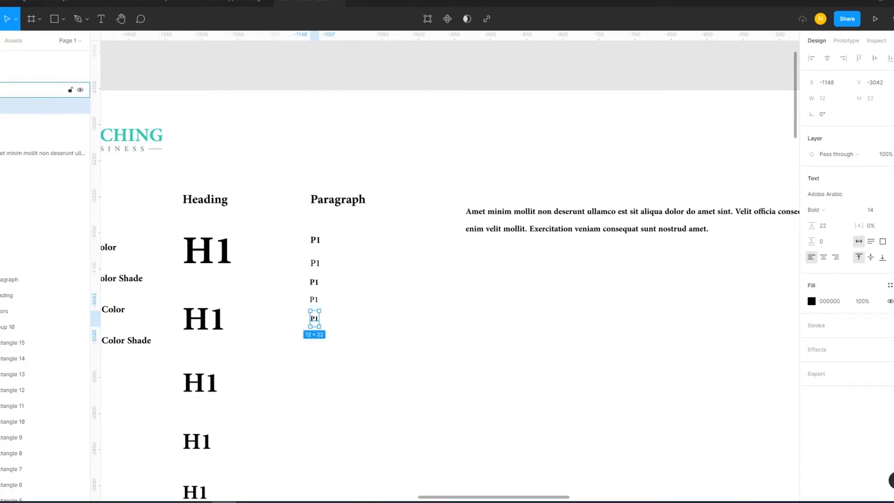
pyautogui.click(832, 210)
pyautogui.press('Escape')
pyautogui.press('Escape')
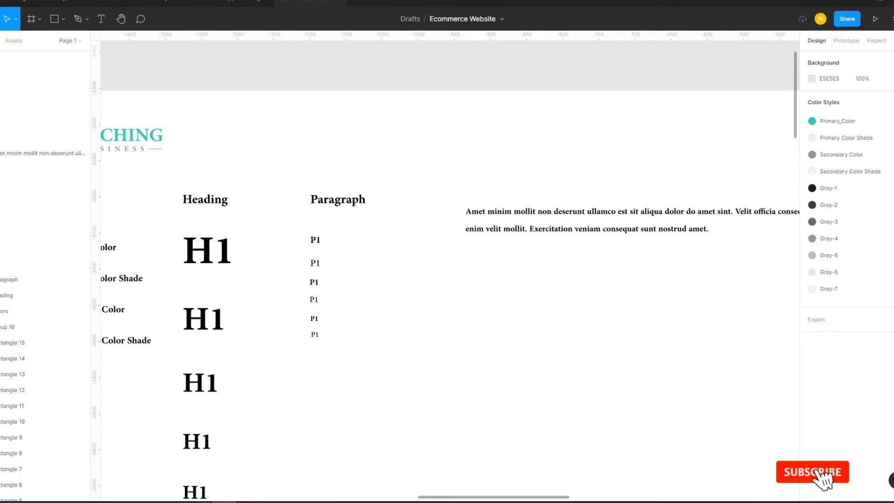
pyautogui.moveTo(315, 334); pyautogui.dragTo(314, 351)
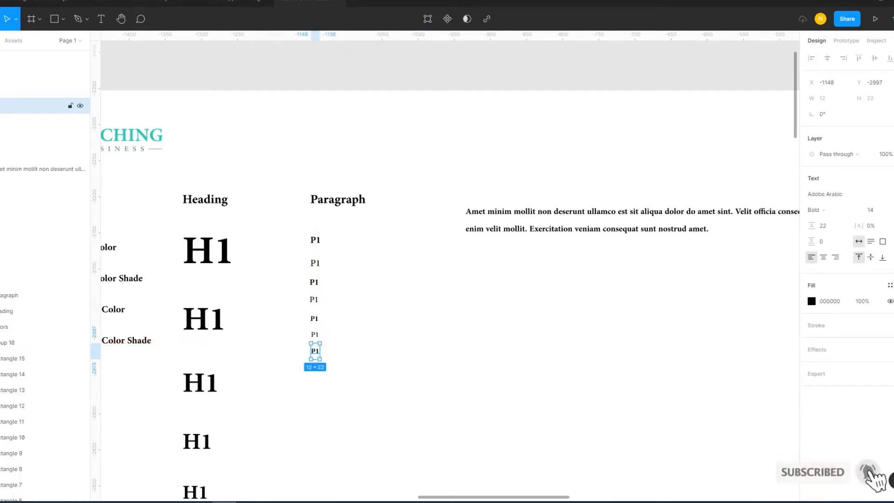
# Make the newest P1 size 12 and add a Regular-weight duplicate below it.
pyautogui.click(875, 209)
pyautogui.write('12')
pyautogui.press('Return')
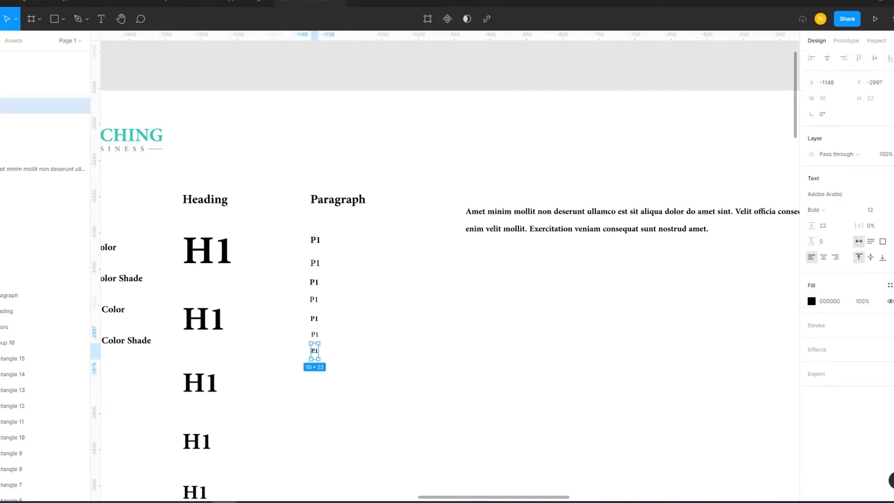
pyautogui.moveTo(315, 351); pyautogui.dragTo(315, 366)
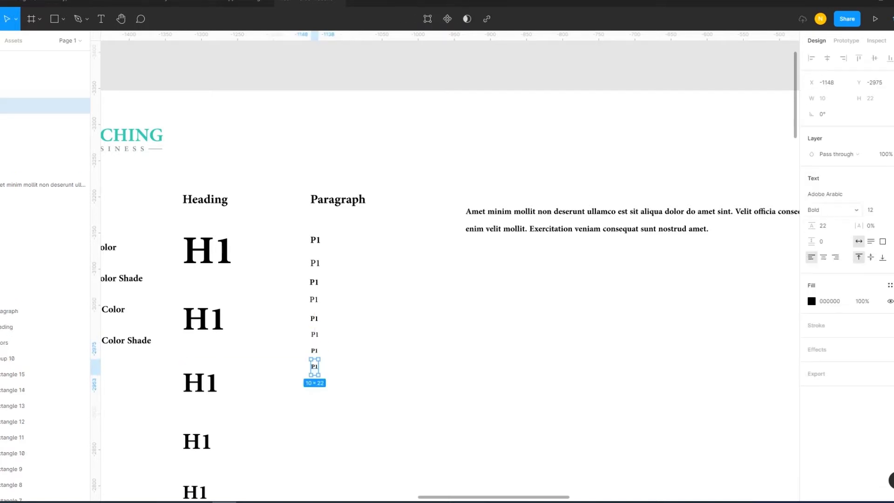
pyautogui.click(816, 210)
pyautogui.click(819, 196)
# Set the sample paragraph to font size 14 with line height 20.
pyautogui.click(37, 184)
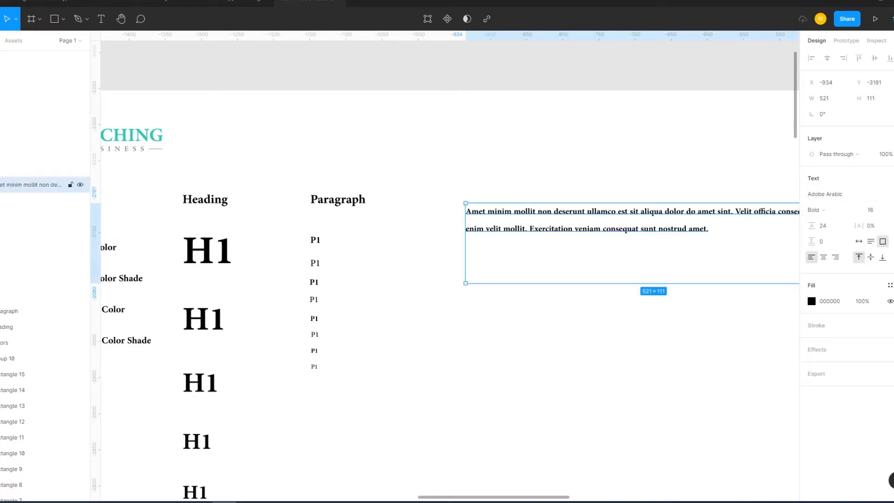
pyautogui.click(42, 137)
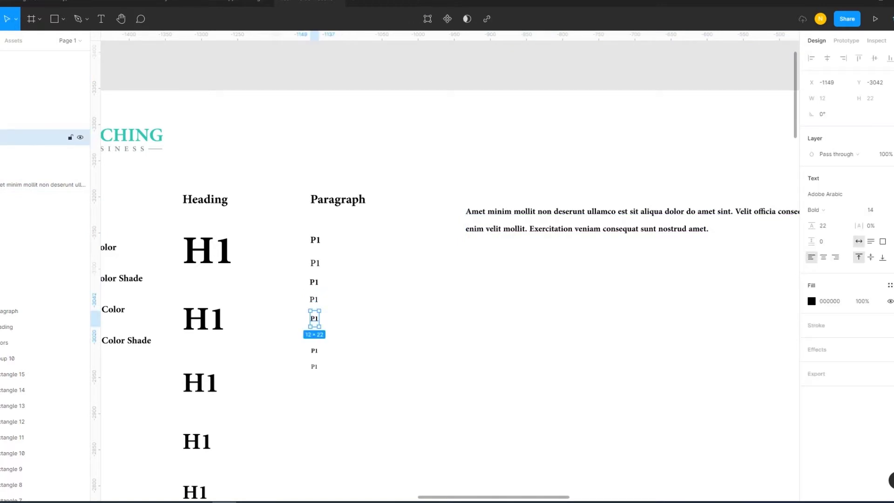
pyautogui.click(37, 184)
pyautogui.click(876, 209)
pyautogui.write('1')
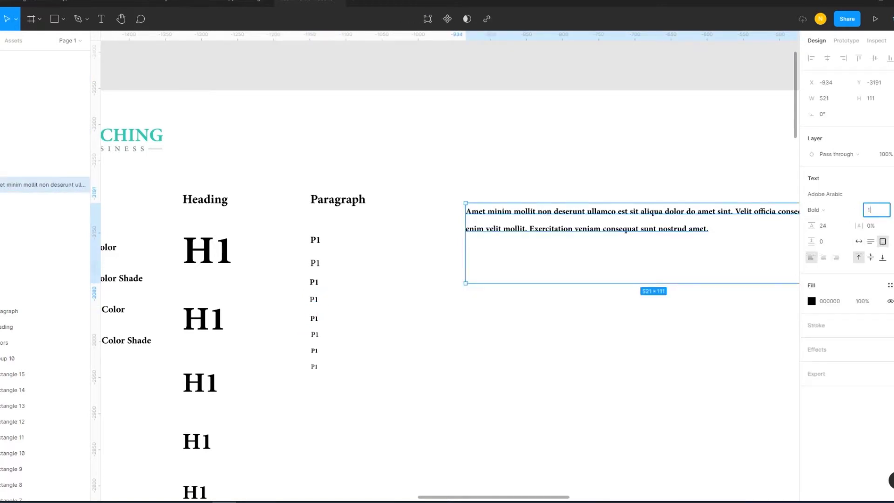
pyautogui.press('Return')
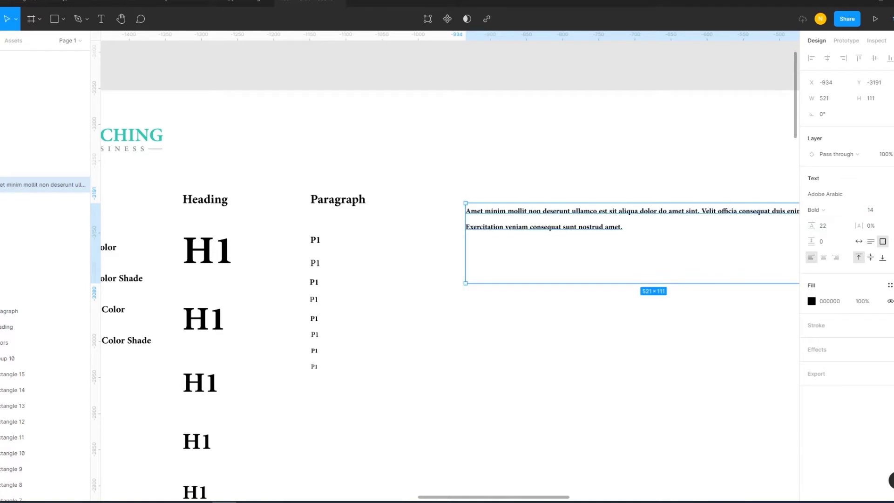
pyautogui.press('Escape')
pyautogui.click(42, 184)
pyautogui.click(827, 226)
pyautogui.write('19.5')
pyautogui.press('Return')
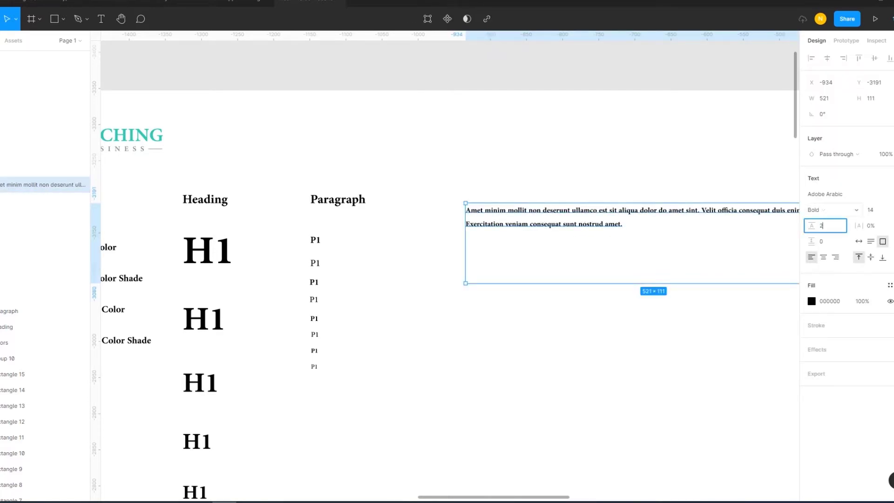
pyautogui.write('20')
pyautogui.press('Return')
pyautogui.press('Escape')
pyautogui.scroll(-3, 549, 263)
pyautogui.scroll(-3, 550, 264)
pyautogui.scroll(5, 549, 264)
# Set the sixth P1 sample's line height to 22.
pyautogui.click(42, 185)
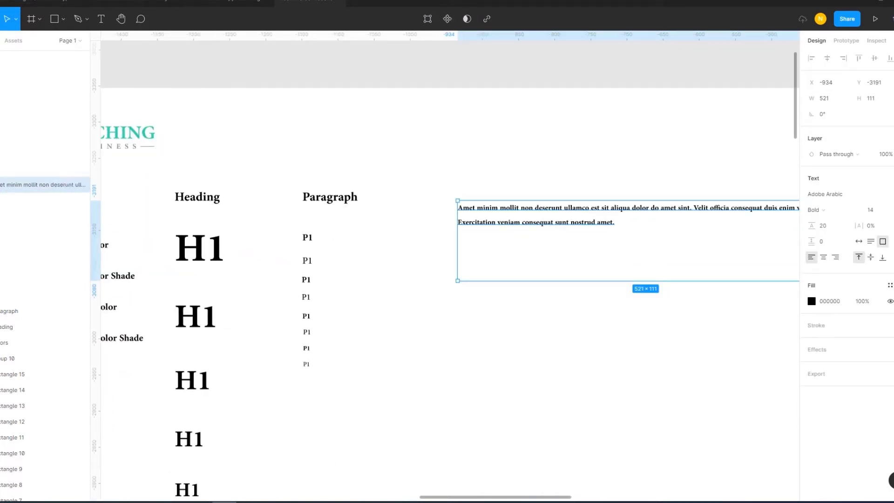
pyautogui.click(42, 137)
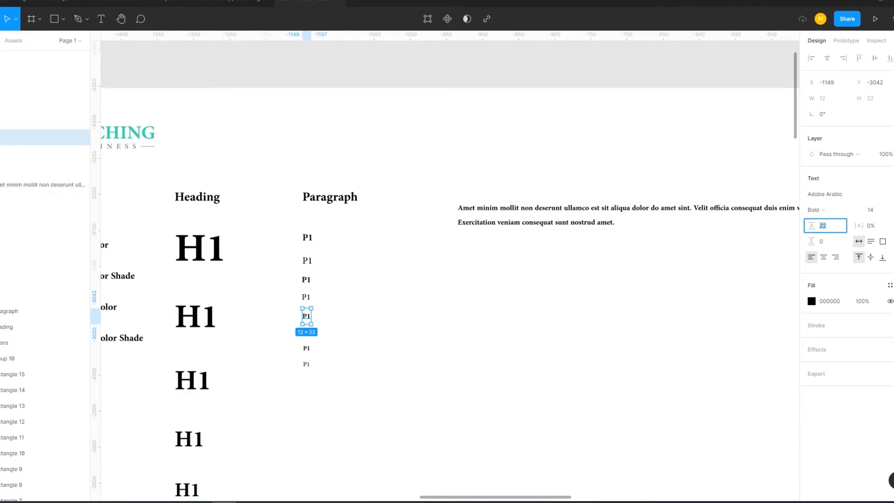
pyautogui.click(42, 90)
pyautogui.click(823, 225)
pyautogui.write('2')
pyautogui.press('Return')
pyautogui.press('Escape')
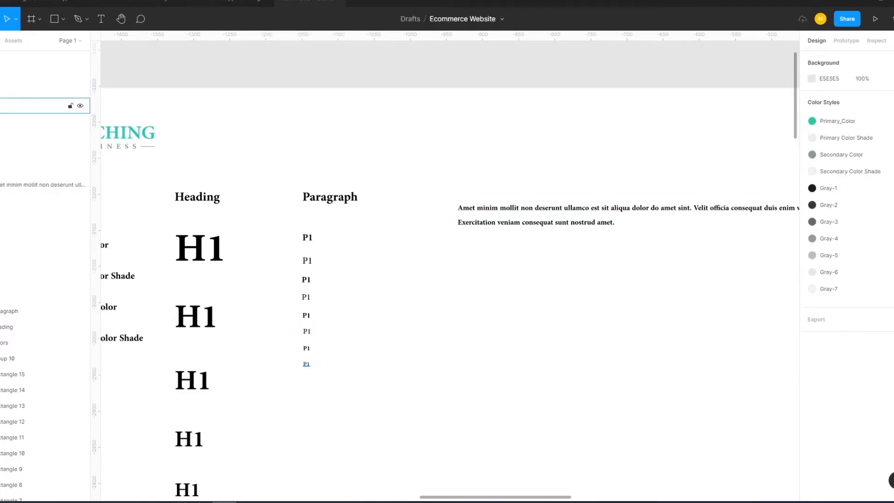
pyautogui.click(42, 121)
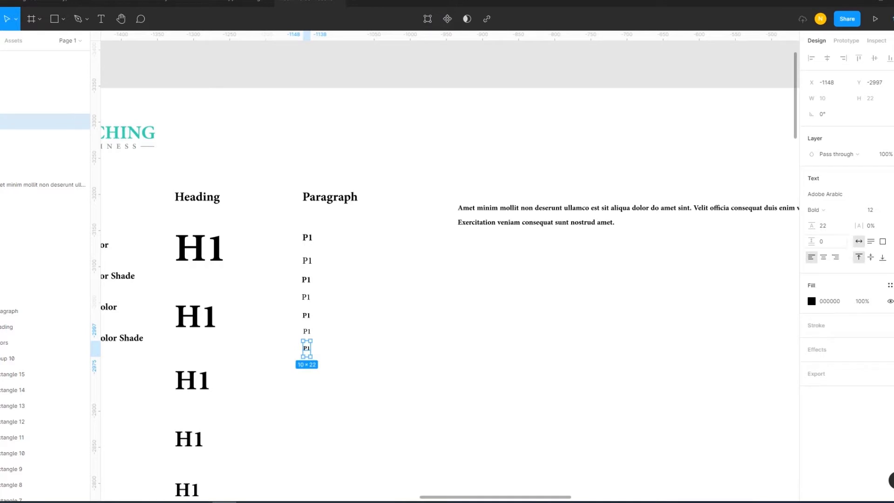
# Change the sample paragraph to font size 12 with line height 19.
pyautogui.click(605, 214)
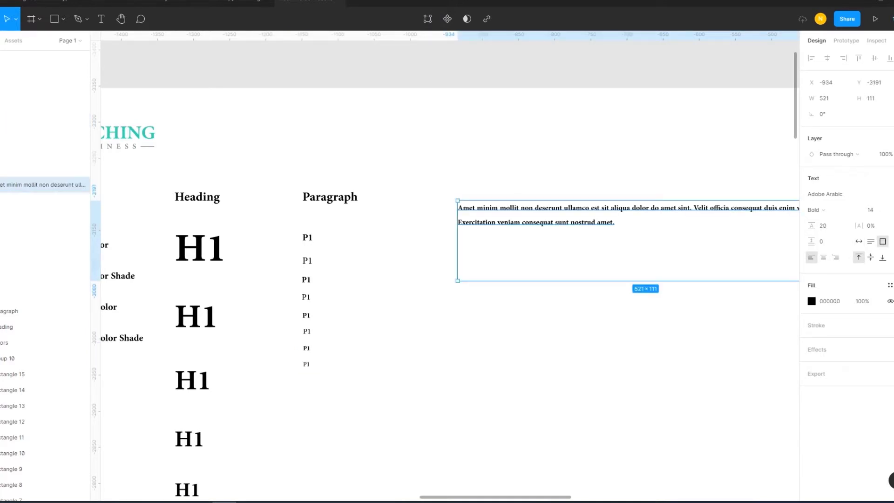
pyautogui.click(870, 210)
pyautogui.write('12')
pyautogui.press('Return')
pyautogui.press('Escape')
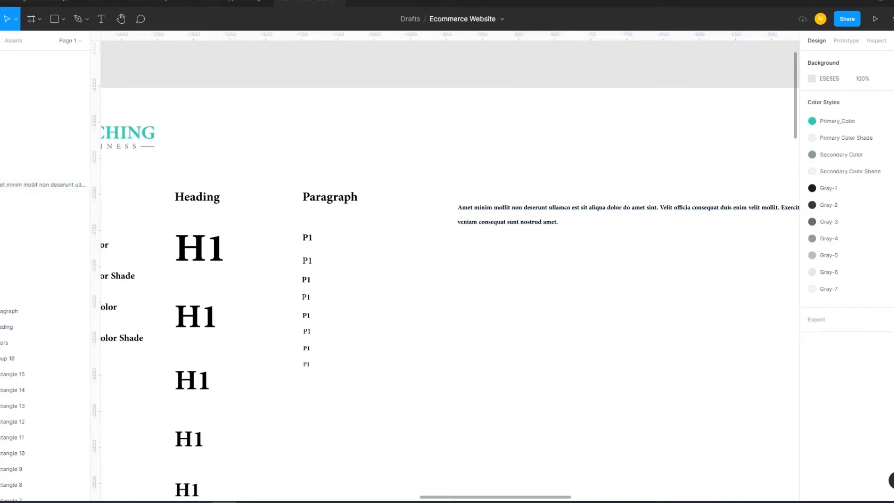
pyautogui.click(46, 184)
pyautogui.click(825, 226)
pyautogui.write('1')
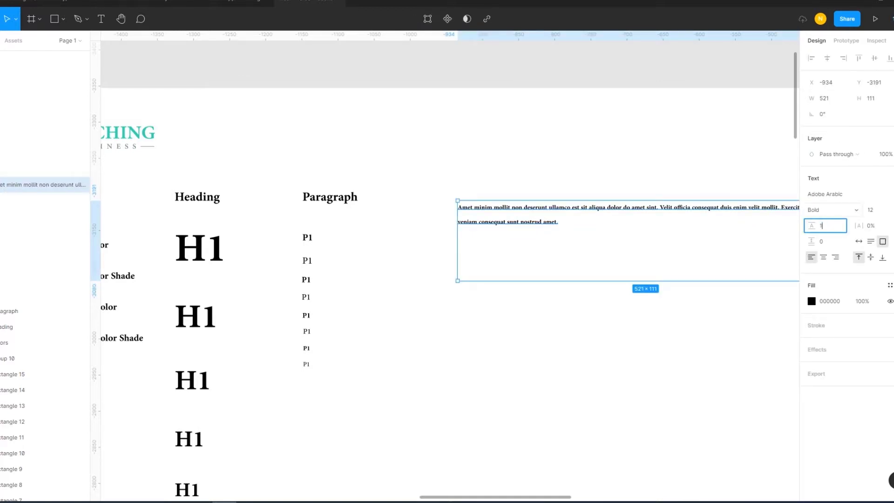
pyautogui.press('Return')
pyautogui.press('Escape')
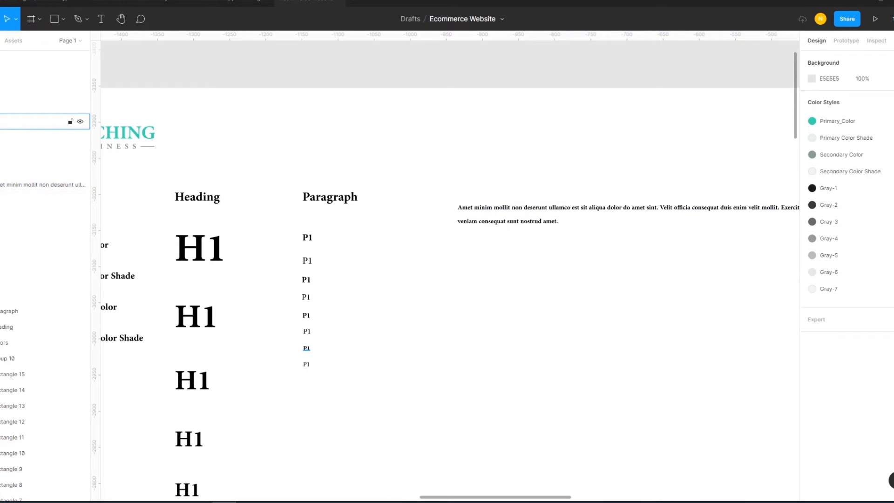
# Set the last two small P1 samples to line height 19.
pyautogui.click(46, 121)
pyautogui.click(825, 225)
pyautogui.write('1')
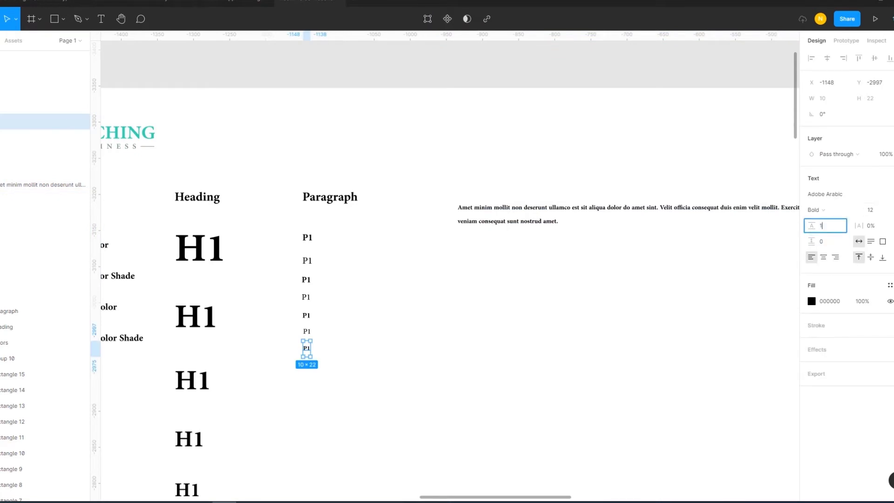
pyautogui.press('Return')
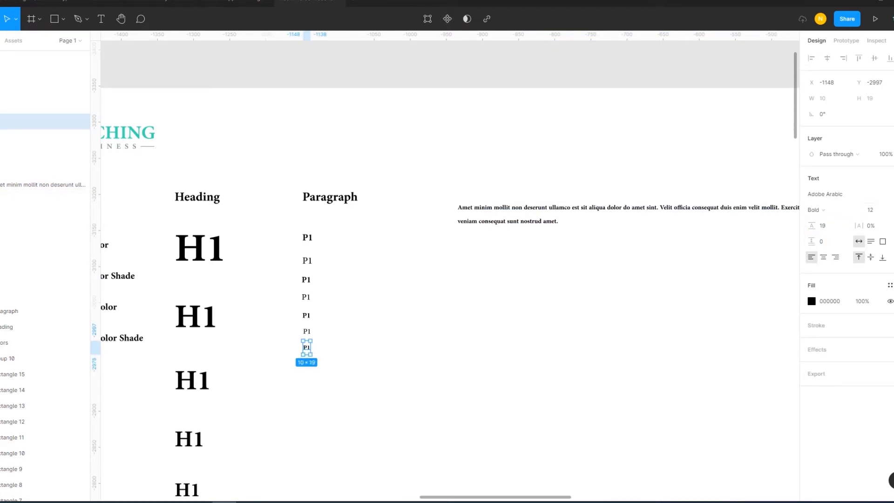
pyautogui.press('Escape')
pyautogui.click(46, 105)
pyautogui.click(825, 225)
pyautogui.write('19')
pyautogui.press('Return')
pyautogui.press('Escape')
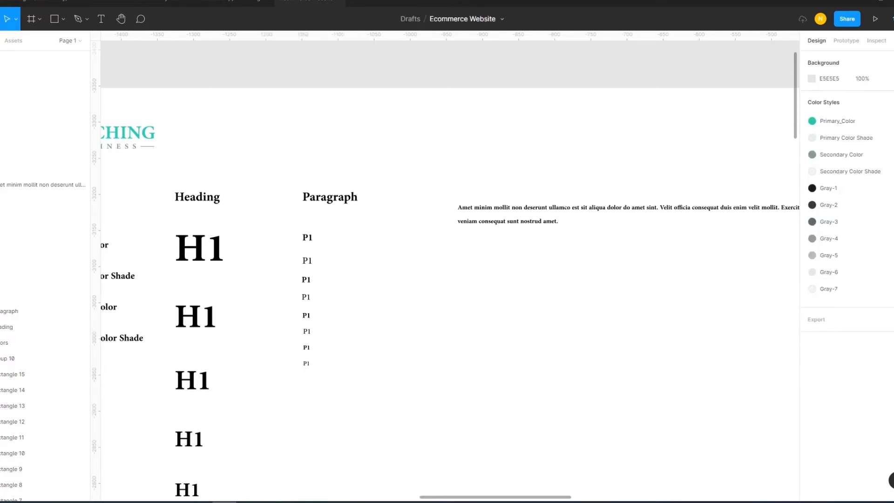
# Distribute the eight P1 samples vertically with a wider uniform gap, and nudge the paragraph right.
pyautogui.moveTo(381, 414); pyautogui.dragTo(286, 226)
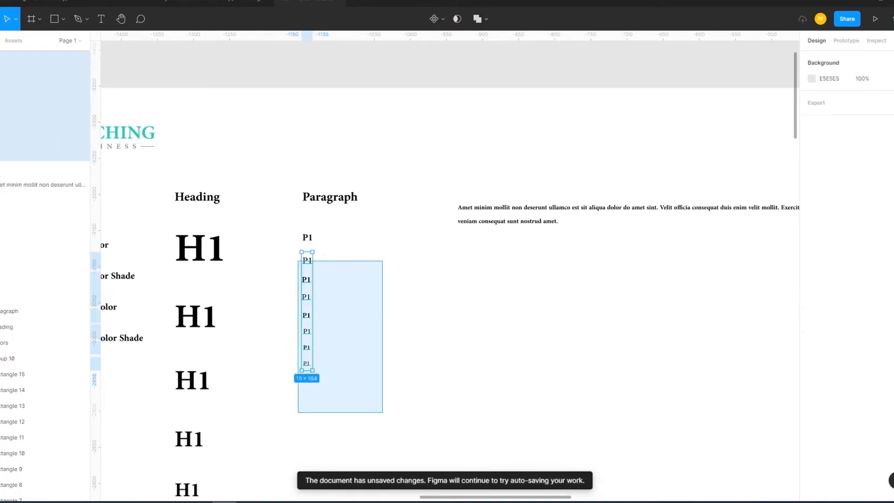
pyautogui.click(889, 58)
pyautogui.click(825, 88)
pyautogui.press('Escape')
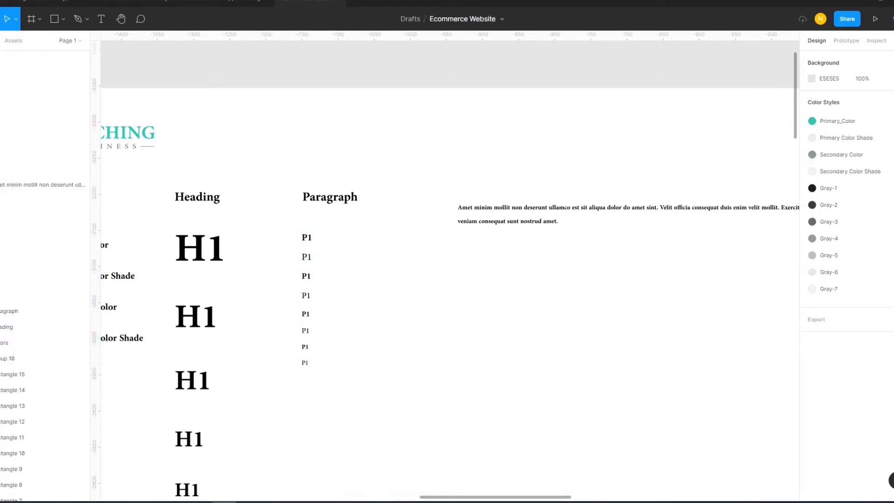
pyautogui.moveTo(377, 421); pyautogui.dragTo(275, 226)
pyautogui.click(825, 129)
pyautogui.write('0')
pyautogui.press('Return')
pyautogui.press('Escape')
pyautogui.scroll(-2, 449, 275)
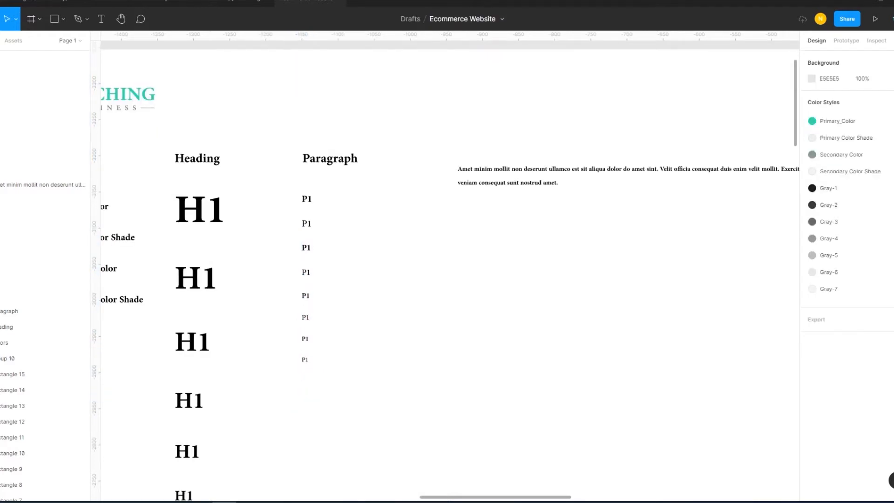
pyautogui.moveTo(512, 169); pyautogui.dragTo(598, 159)
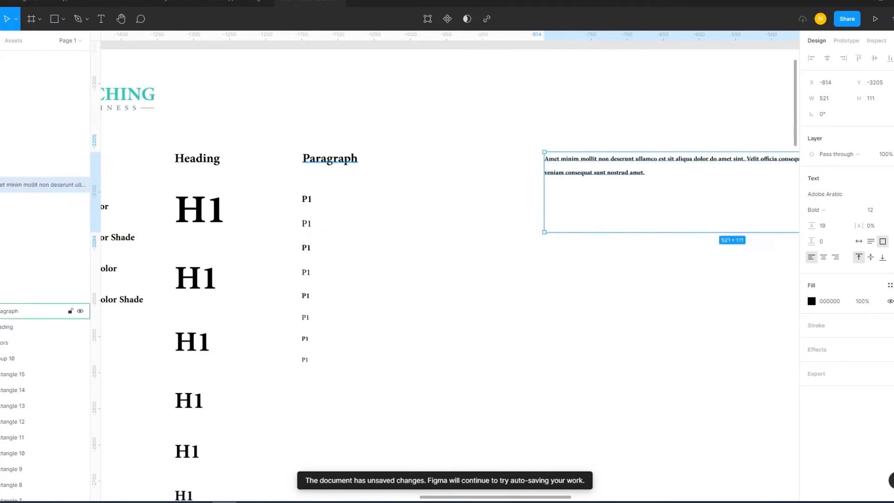
# Copy the Paragraph heading into a new column and retitle it 'Button Text'.
pyautogui.keyDown('alt'); pyautogui.moveTo(330, 159); pyautogui.dragTo(445, 159); pyautogui.keyUp('alt')
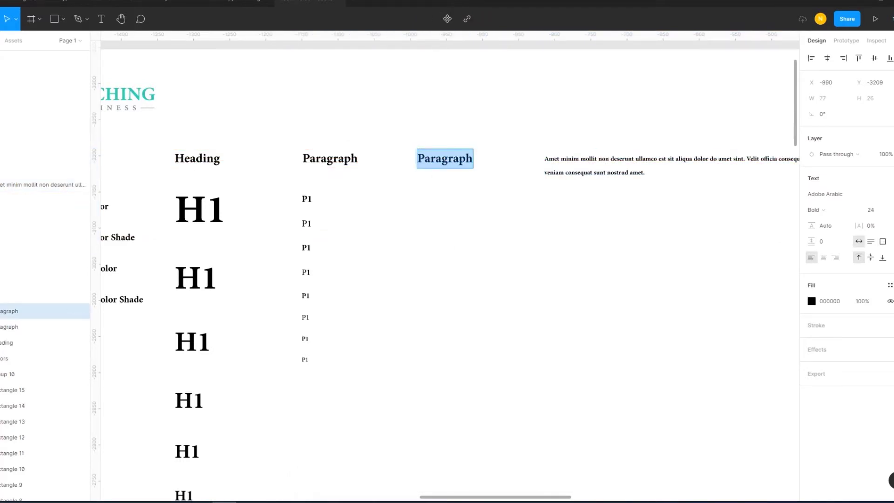
pyautogui.write('Buton')
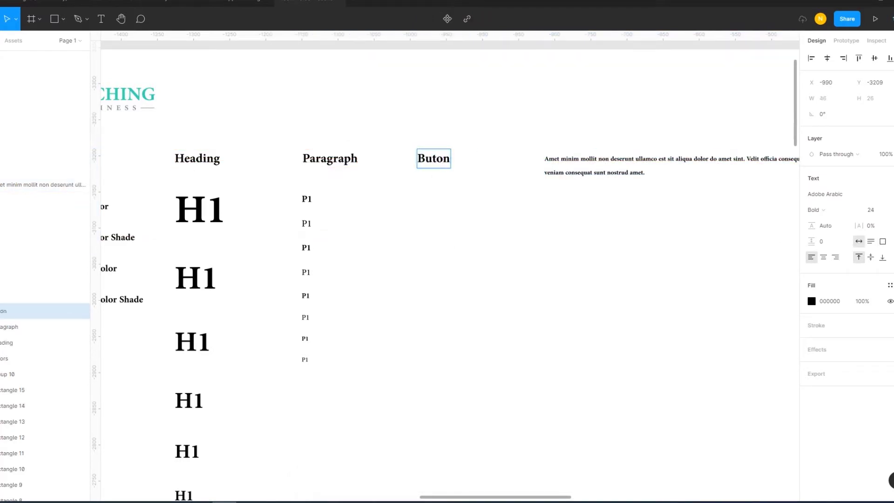
pyautogui.press('Left')
pyautogui.press('Left')
pyautogui.press('Left')
pyautogui.write('t')
pyautogui.press('Right')
pyautogui.press('Right')
pyautogui.press('Right')
pyautogui.write('Text')
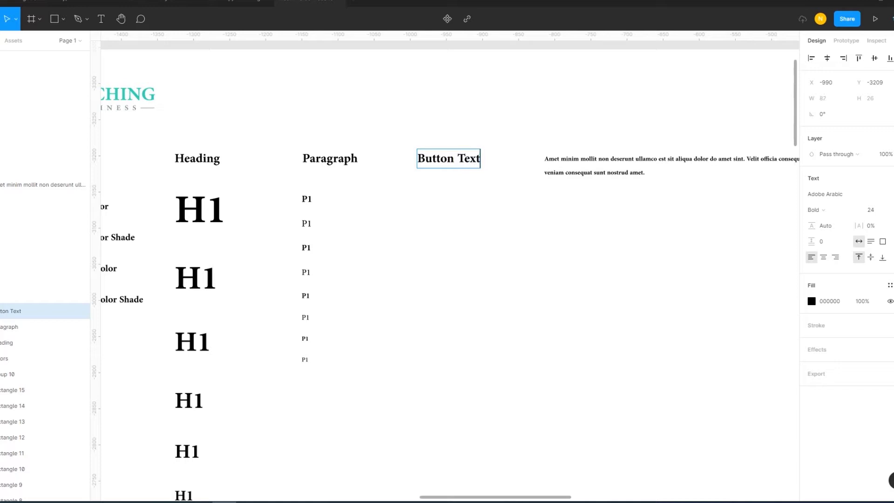
pyautogui.press('Escape')
pyautogui.press('Escape')
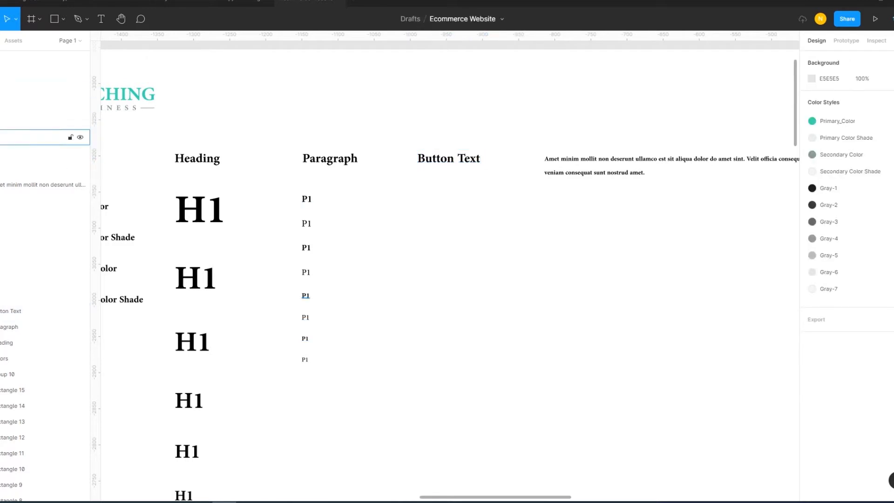
# Copy three P1 samples under the Button Text heading and line them up.
pyautogui.click(37, 58)
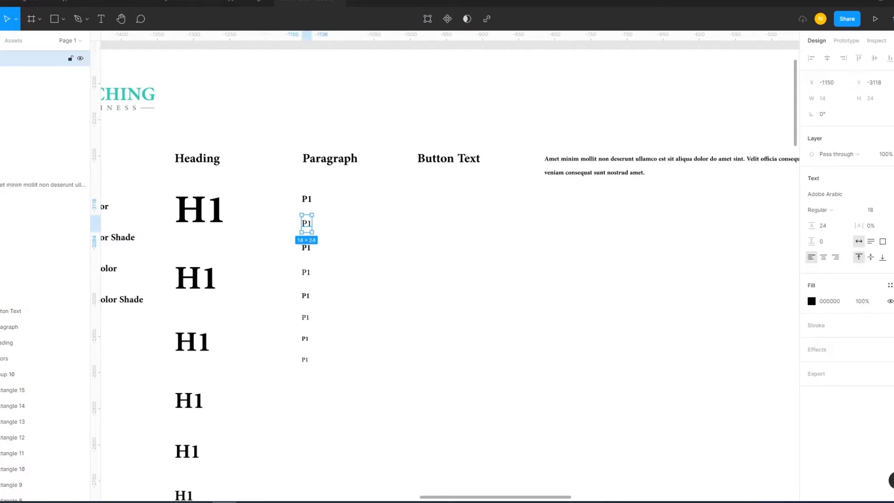
pyautogui.press('Escape')
pyautogui.click(306, 247)
pyautogui.moveTo(305, 247); pyautogui.dragTo(434, 189)
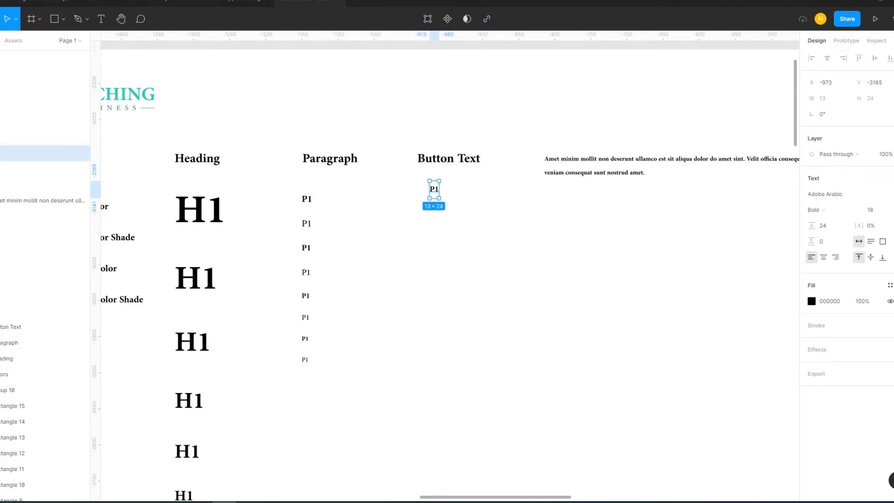
pyautogui.press('Escape')
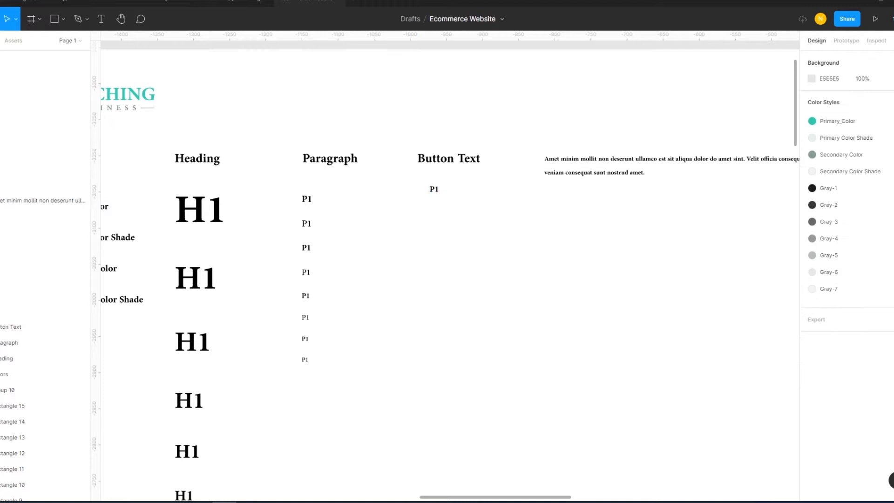
pyautogui.click(42, 137)
pyautogui.moveTo(305, 295); pyautogui.dragTo(433, 209)
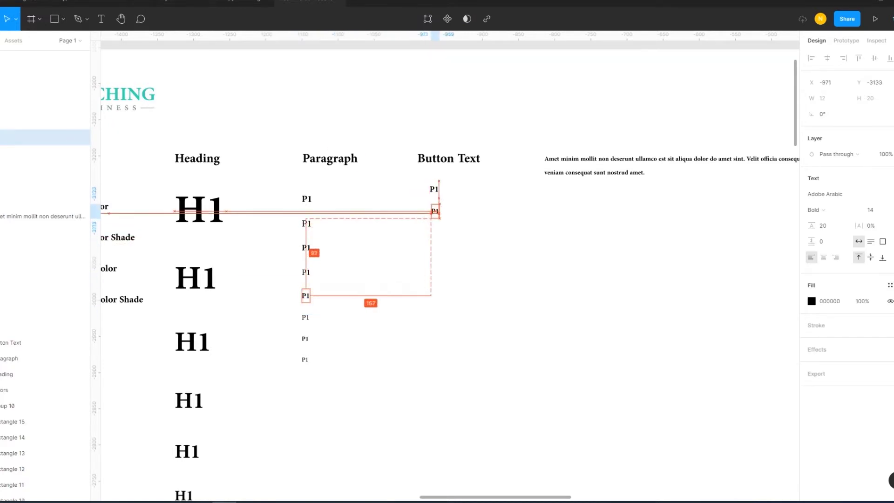
pyautogui.click(305, 338)
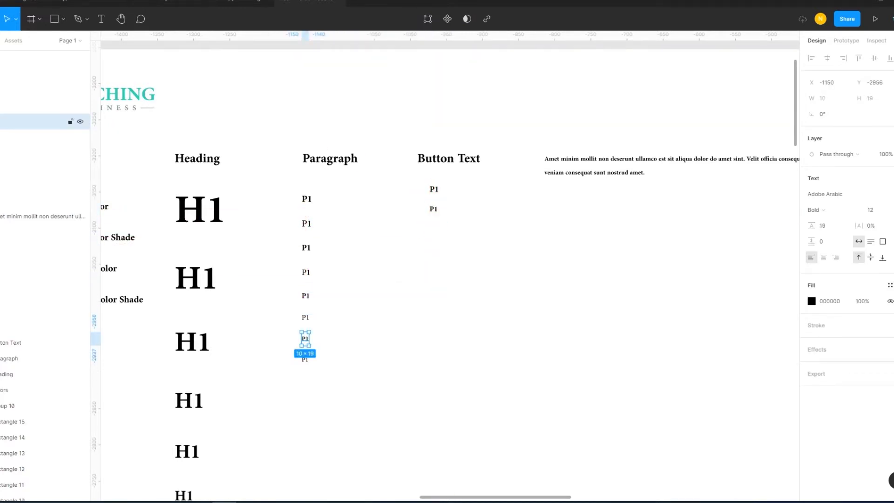
pyautogui.moveTo(305, 338); pyautogui.dragTo(434, 225)
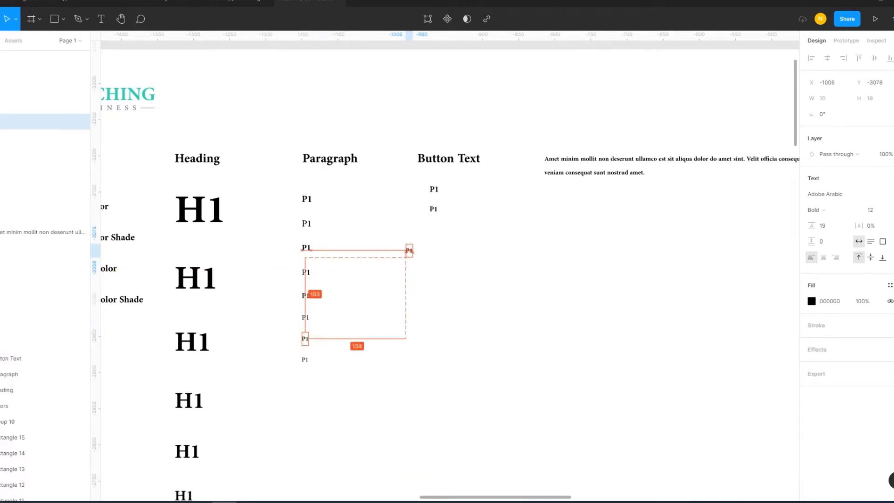
pyautogui.press('Escape')
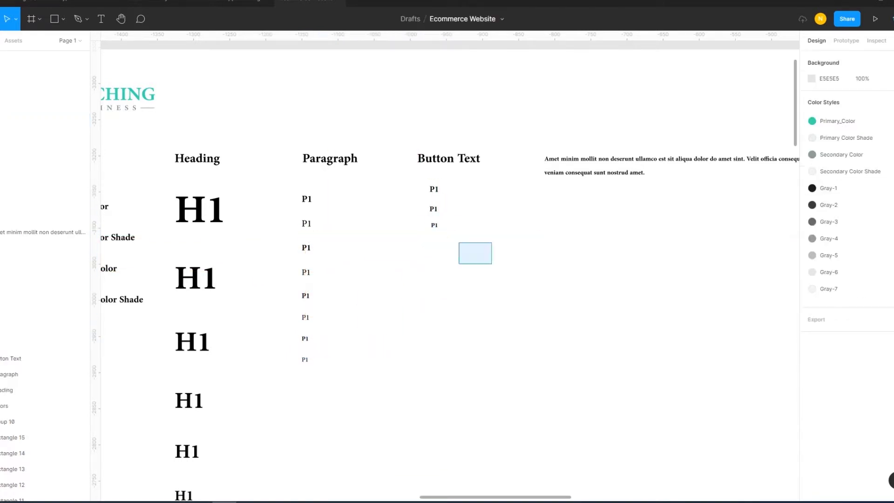
pyautogui.moveTo(491, 264); pyautogui.dragTo(409, 148)
pyautogui.click(811, 58)
# Set the line height of each of the three Button Text P1 samples to Auto.
pyautogui.press('Escape')
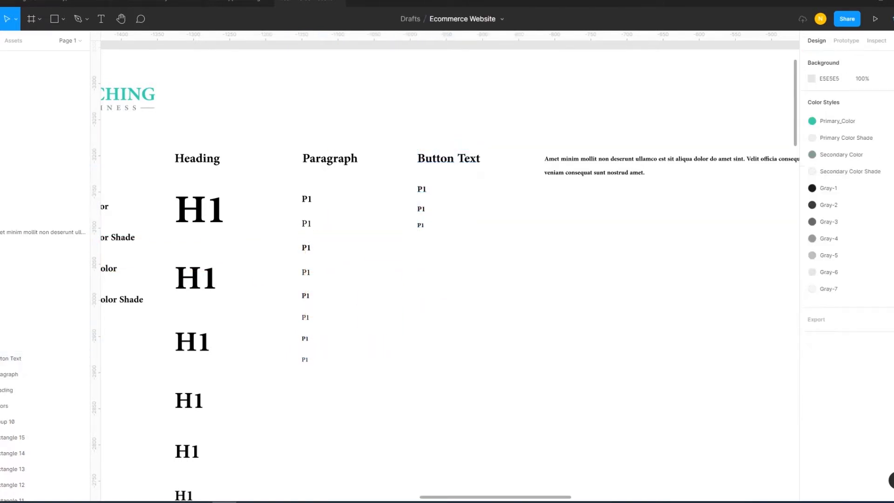
pyautogui.click(47, 185)
pyautogui.click(824, 225)
pyautogui.write('auto')
pyautogui.press('Return')
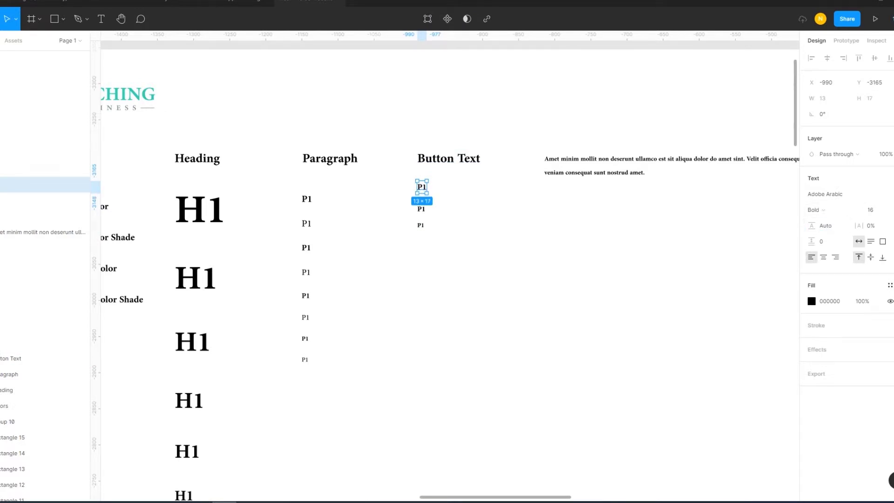
pyautogui.press('Escape')
pyautogui.click(47, 153)
pyautogui.click(824, 225)
pyautogui.write('auto')
pyautogui.press('Return')
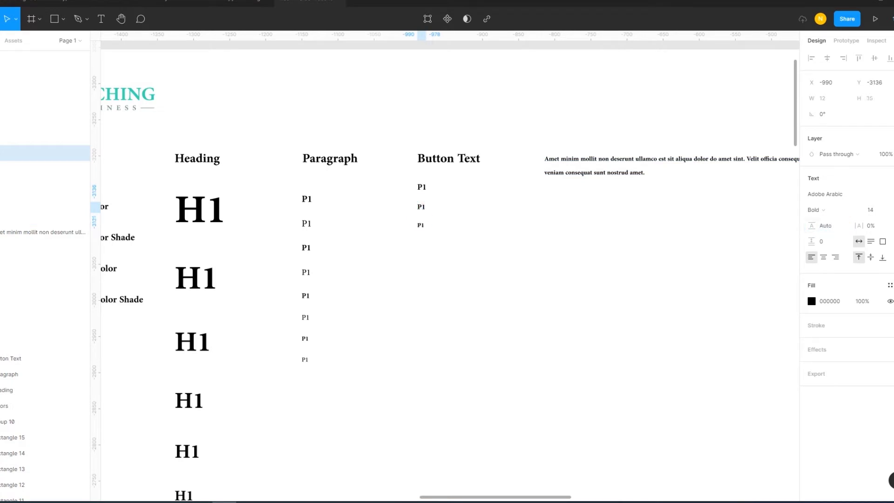
pyautogui.click(420, 224)
pyautogui.click(824, 225)
pyautogui.write('auto')
pyautogui.press('Return')
pyautogui.press('Escape')
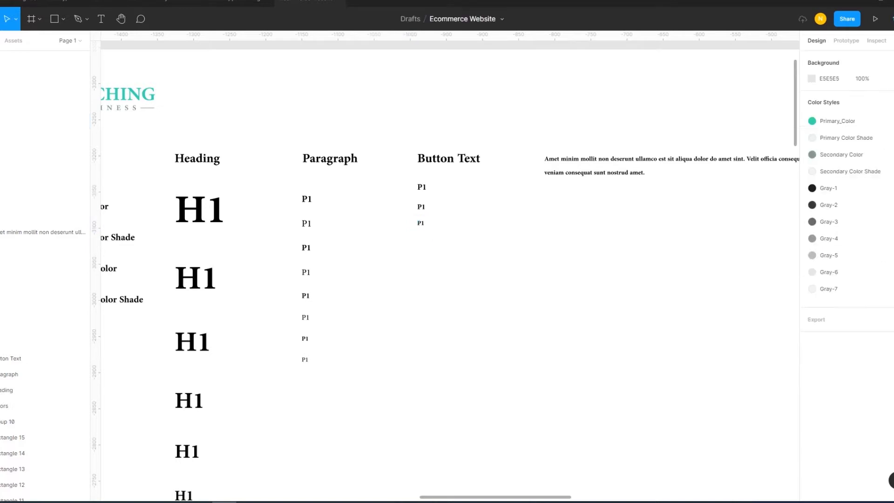
# Marquee-select the three P1 samples, then nudge the long paragraph text slightly right.
pyautogui.moveTo(512, 278); pyautogui.dragTo(401, 169)
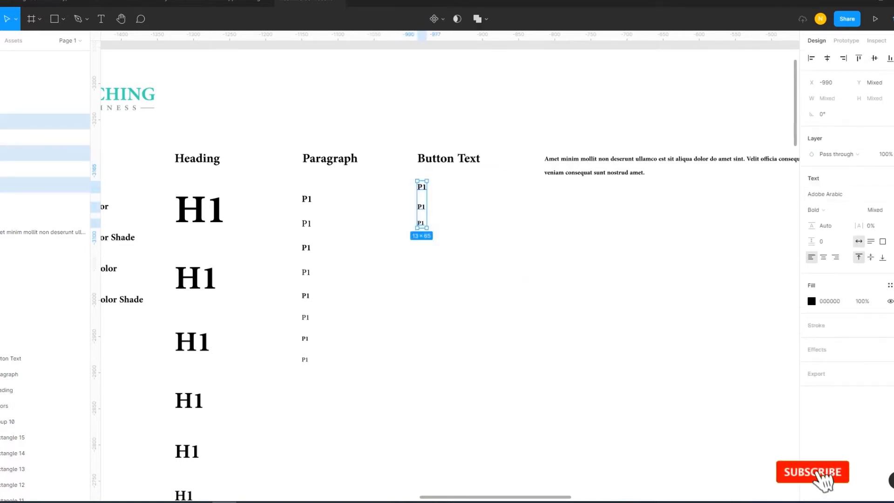
pyautogui.click(891, 58)
pyautogui.press('Escape')
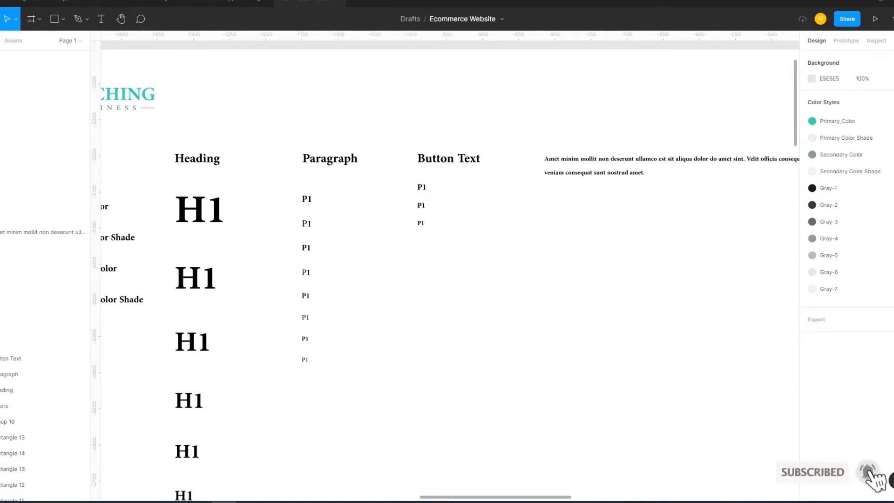
pyautogui.click(605, 161)
pyautogui.press('Escape')
pyautogui.moveTo(606, 161); pyautogui.dragTo(623, 161)
# Ungroup the colour swatches group.
pyautogui.scroll(-2, 447, 260)
pyautogui.scroll(-2, 463, 266)
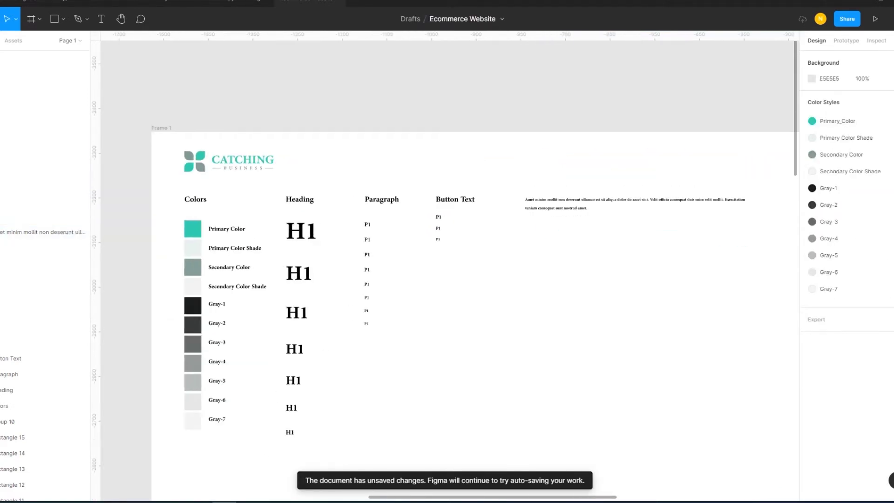
pyautogui.click(208, 229)
pyautogui.rightClick(208, 228)
pyautogui.click(233, 344)
pyautogui.press('Escape')
pyautogui.click(192, 228)
pyautogui.press('Escape')
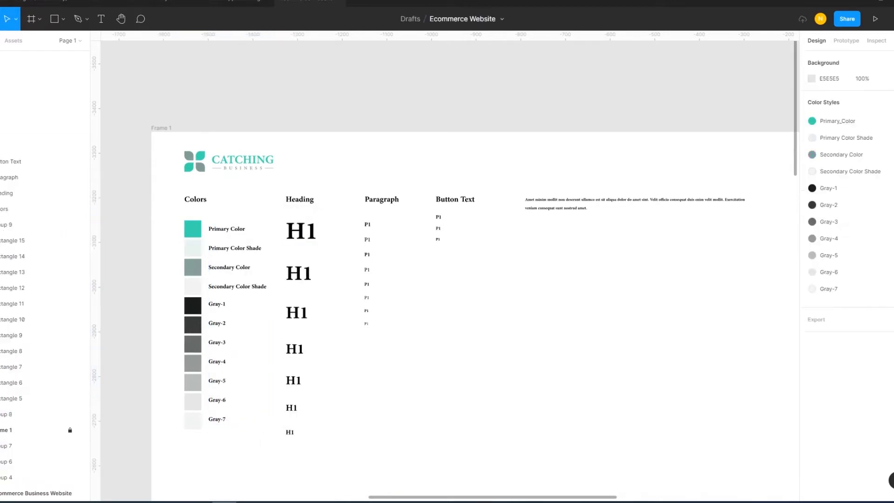
# Create text styles H1 and h2 from the first two heading samples.
pyautogui.click(301, 230)
pyautogui.click(889, 178)
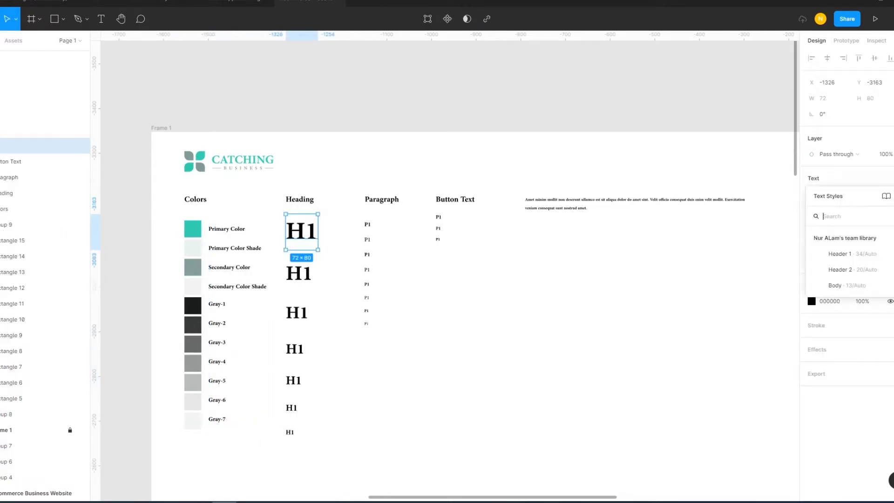
pyautogui.click(892, 195)
pyautogui.write('H1')
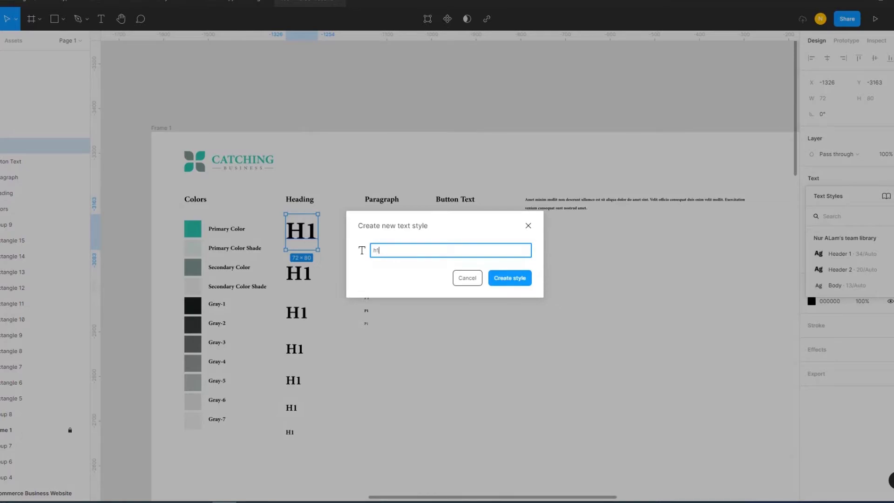
pyautogui.press('Return')
pyautogui.press('Tab')
pyautogui.click(889, 178)
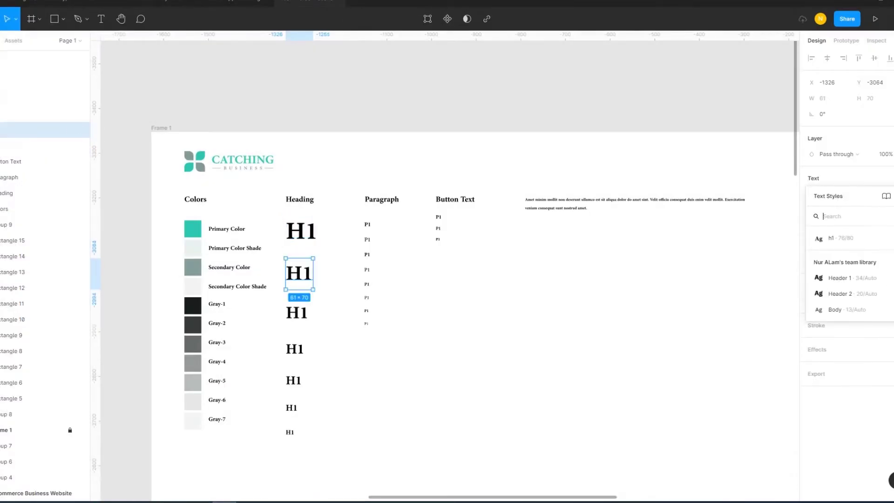
pyautogui.click(892, 195)
pyautogui.write('h2')
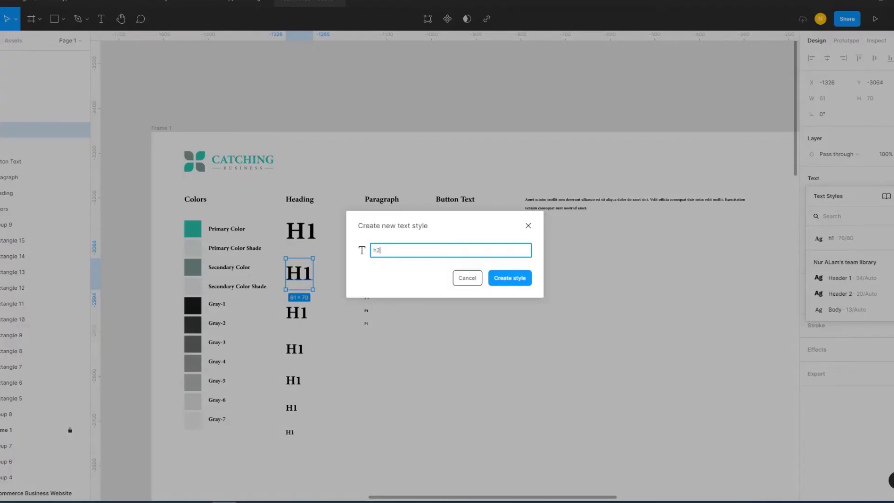
pyautogui.click(509, 278)
# Create text style h3 from the third heading and type 'Button Text' for the fourth.
pyautogui.click(296, 312)
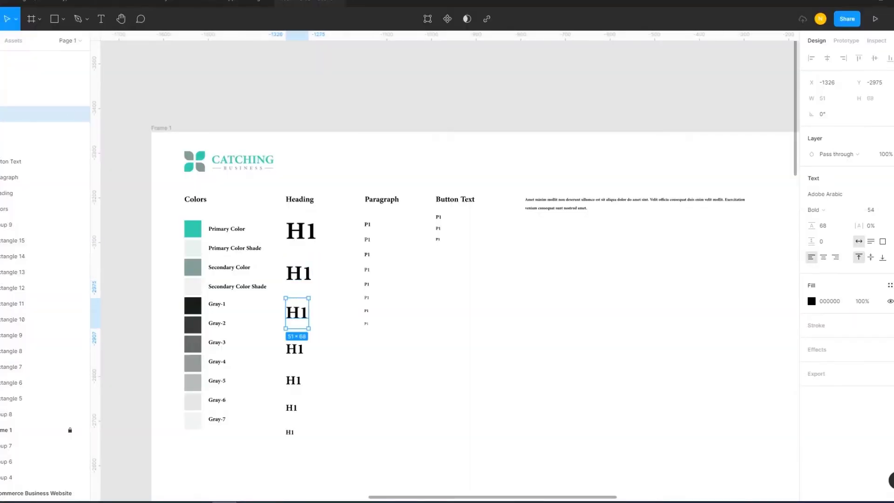
pyautogui.click(891, 178)
pyautogui.click(892, 196)
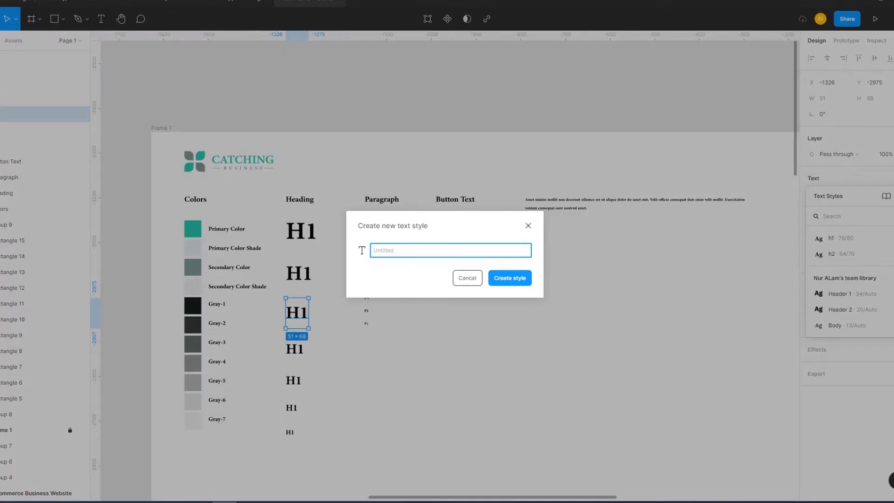
pyautogui.write('h3')
pyautogui.click(509, 278)
pyautogui.click(295, 349)
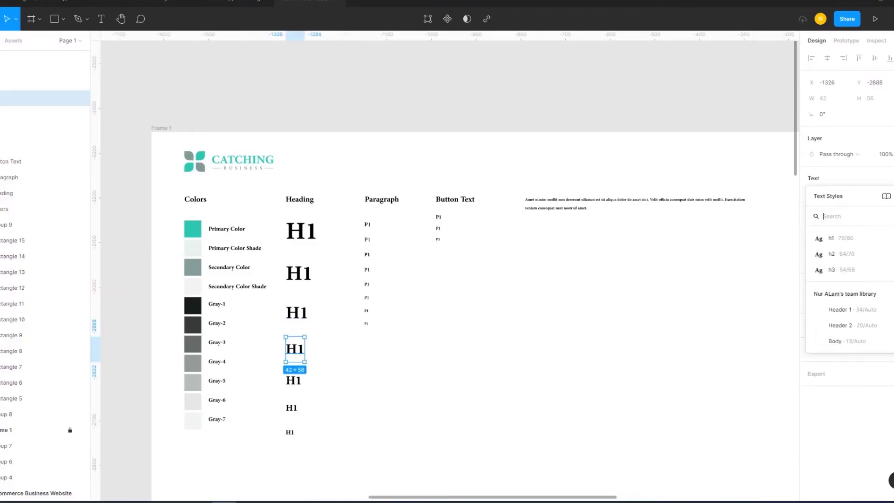
pyautogui.click(891, 196)
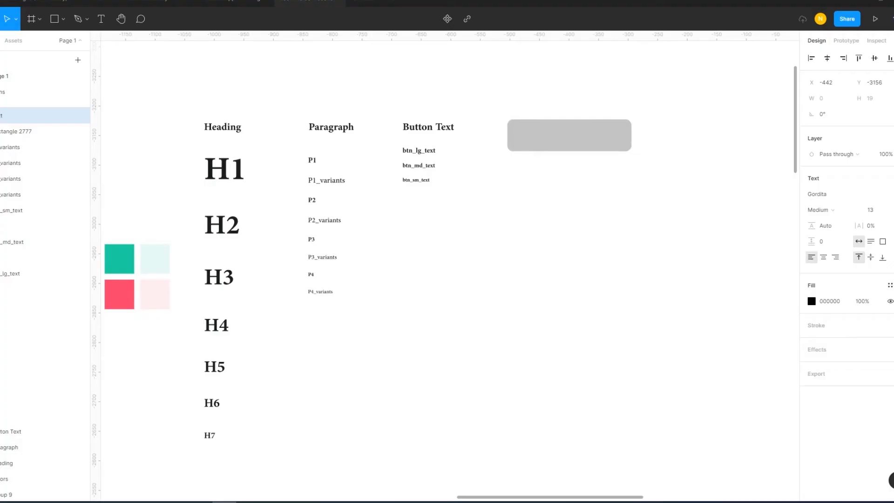
pyautogui.write('Button Text')
pyautogui.press('Escape')
pyautogui.press('Escape')
# Change the button label's font family to Adobe Arabic.
pyautogui.click(28, 274)
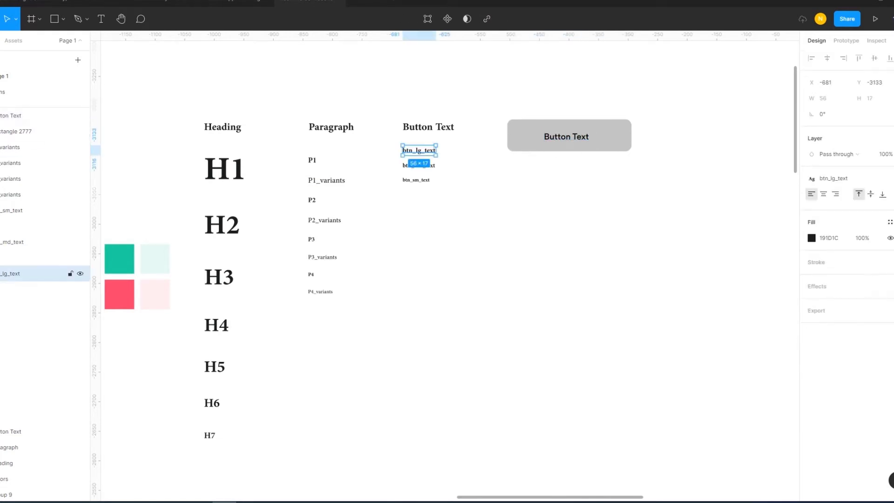
pyautogui.click(19, 116)
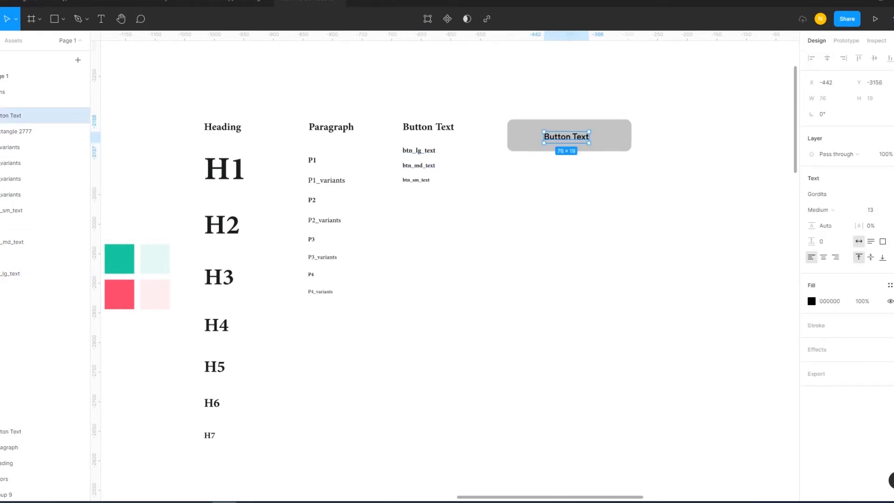
pyautogui.click(18, 431)
pyautogui.click(824, 193)
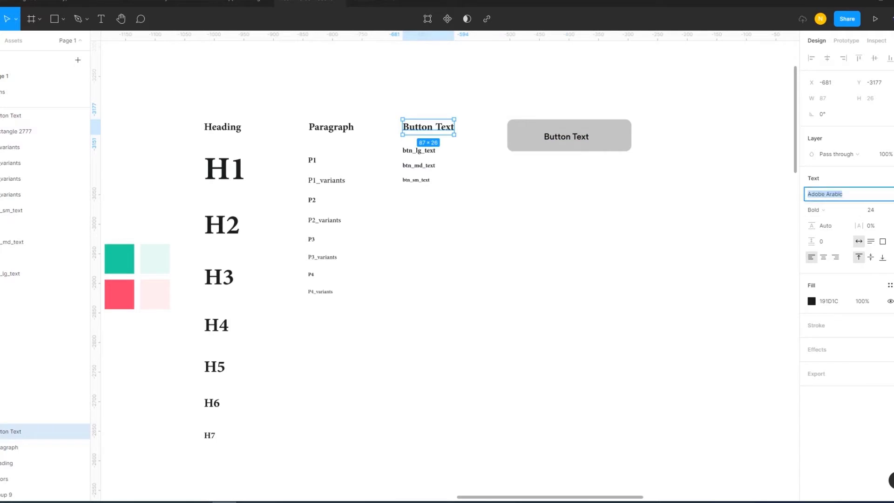
pyautogui.click(19, 116)
pyautogui.click(824, 194)
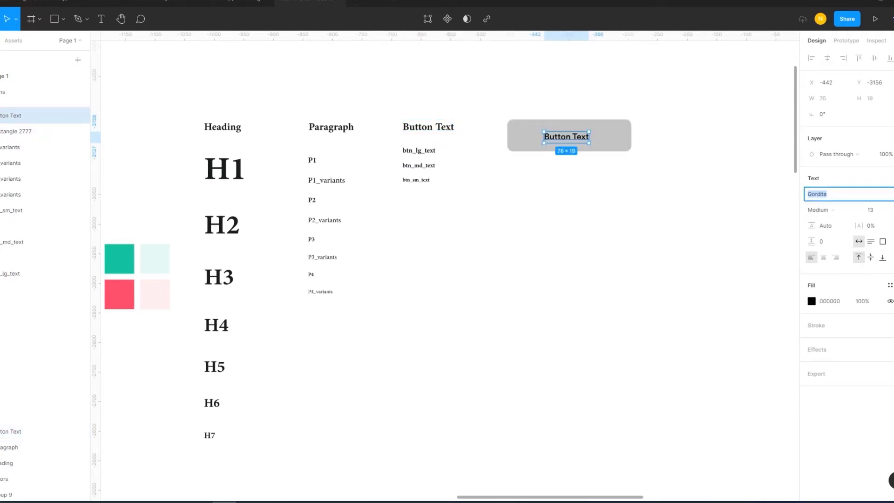
pyautogui.write('Adobe Arabic')
pyautogui.press('Return')
# Set the button label's font size to 24.
pyautogui.click(891, 210)
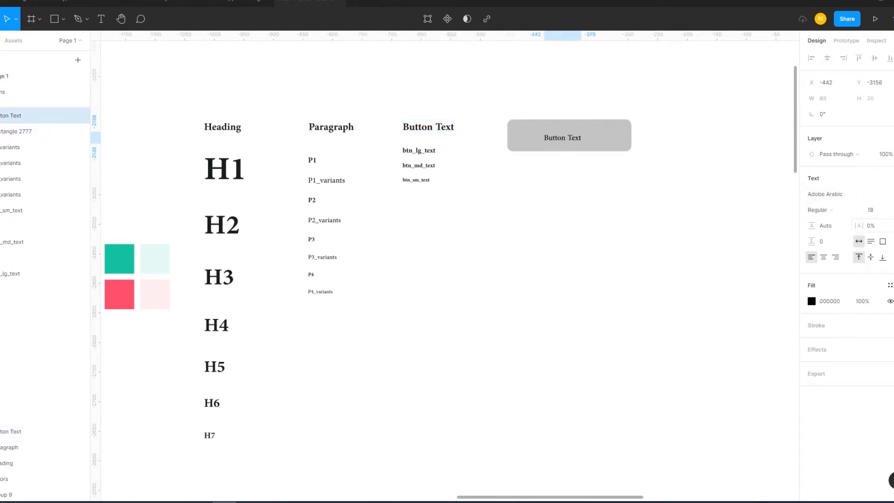
pyautogui.press('Escape')
pyautogui.scroll(3, 569, 135)
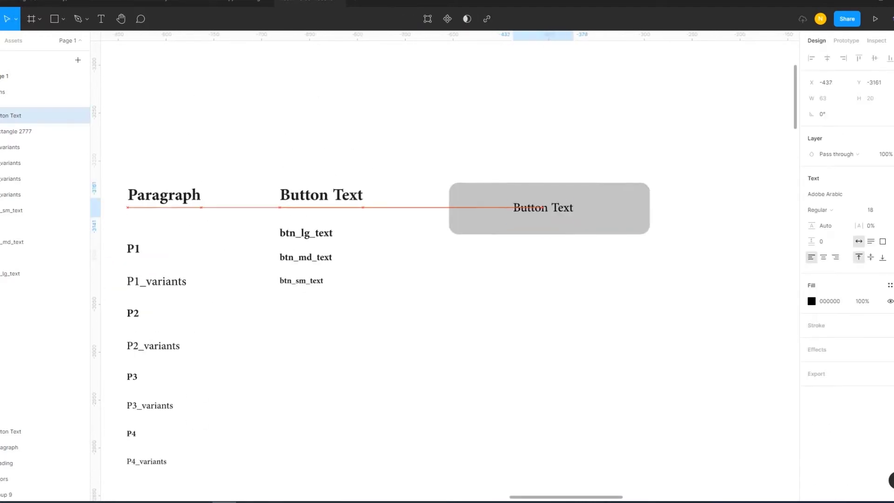
pyautogui.click(19, 131)
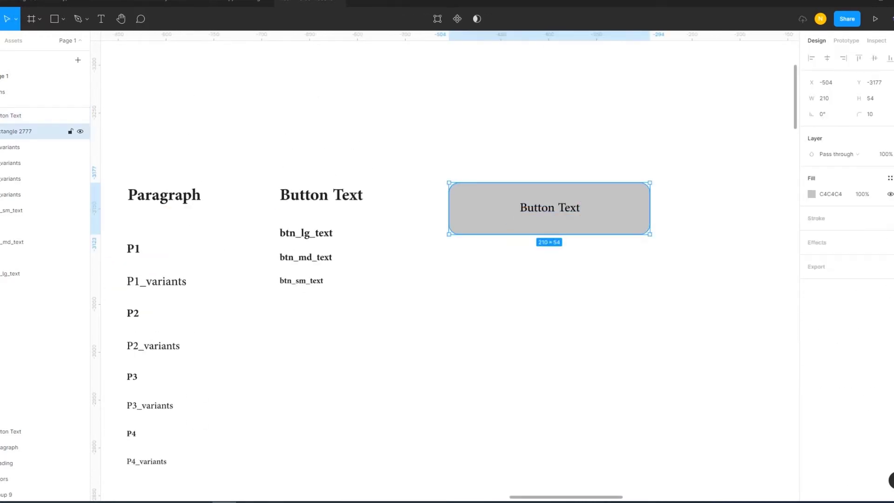
pyautogui.click(18, 116)
pyautogui.click(891, 210)
# Set the button rectangle height to 52 and centre the label in it.
pyautogui.press('Escape')
pyautogui.click(18, 116)
pyautogui.click(19, 131)
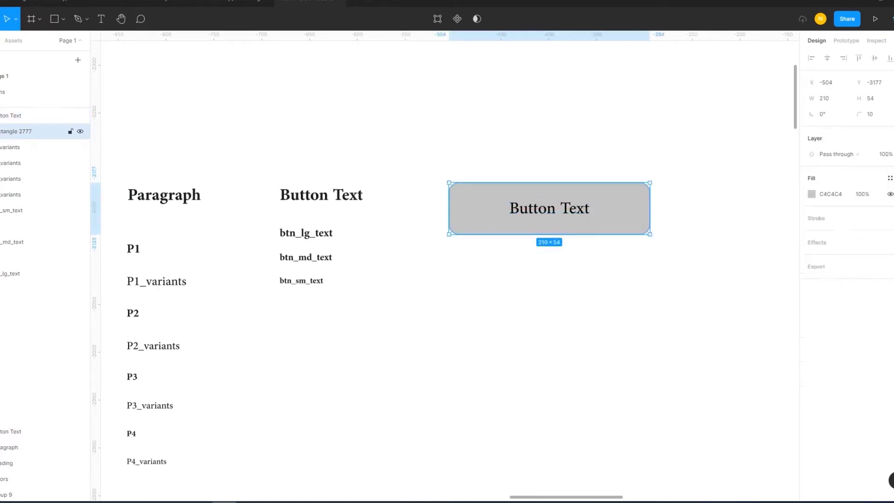
pyautogui.click(871, 98)
pyautogui.press('Return')
pyautogui.keyDown('shift'); pyautogui.click(19, 115); pyautogui.keyUp('shift')
pyautogui.click(827, 57)
pyautogui.click(874, 58)
pyautogui.press('Escape')
# Set the button width to 190, make the label bold, and re-centre it.
pyautogui.click(18, 131)
pyautogui.click(824, 98)
pyautogui.write('190')
pyautogui.press('Return')
pyautogui.keyDown('shift'); pyautogui.click(19, 116); pyautogui.keyUp('shift')
pyautogui.click(827, 58)
pyautogui.click(19, 115)
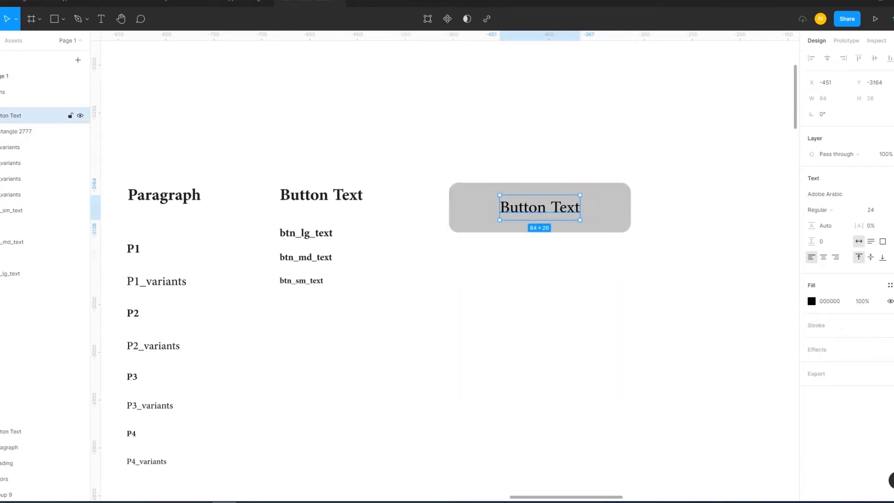
pyautogui.click(820, 210)
pyautogui.keyDown('shift'); pyautogui.click(19, 131); pyautogui.keyUp('shift')
pyautogui.click(827, 58)
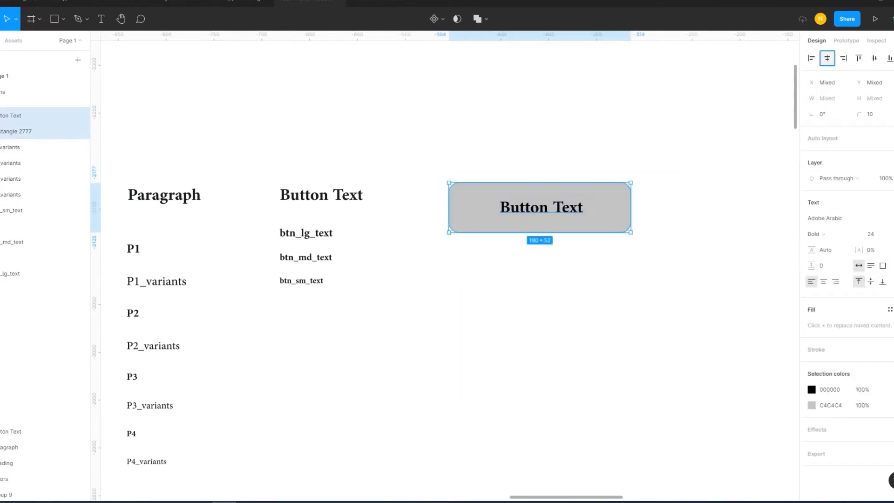
pyautogui.click(875, 58)
pyautogui.press('Escape')
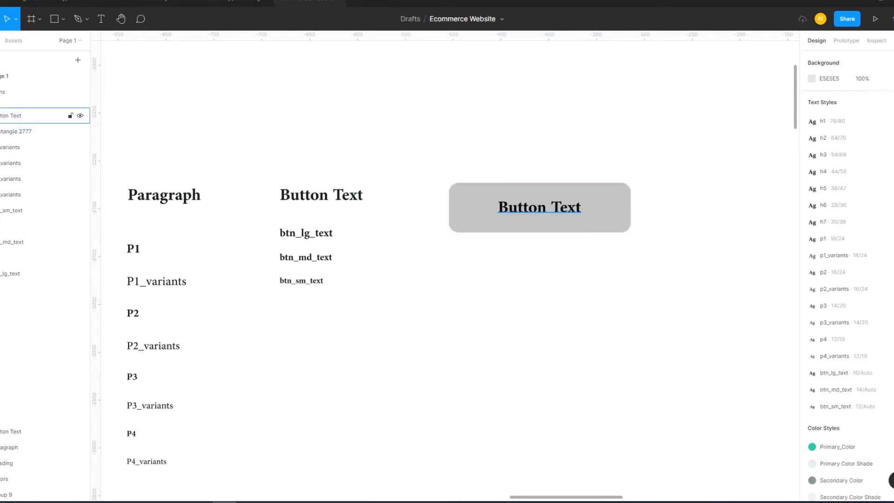
# Set the button label to size 20 and centre it inside the button.
pyautogui.click(19, 116)
pyautogui.click(878, 210)
pyautogui.press('Escape')
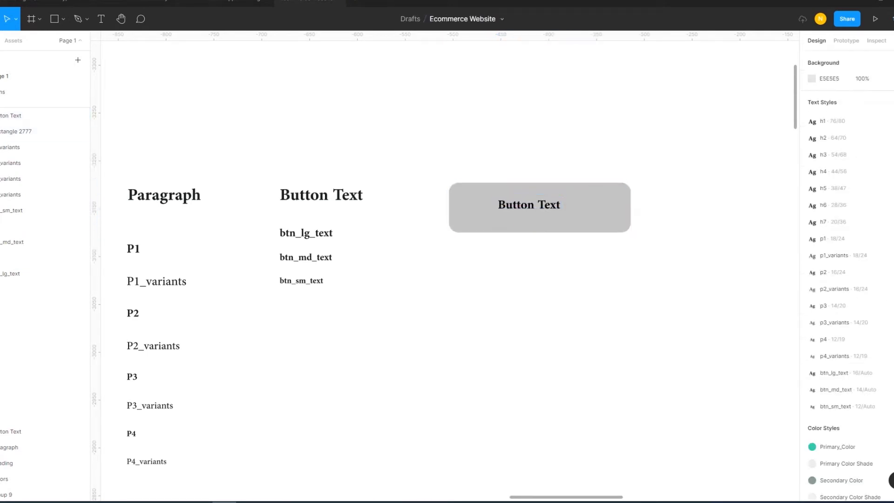
pyautogui.click(17, 132)
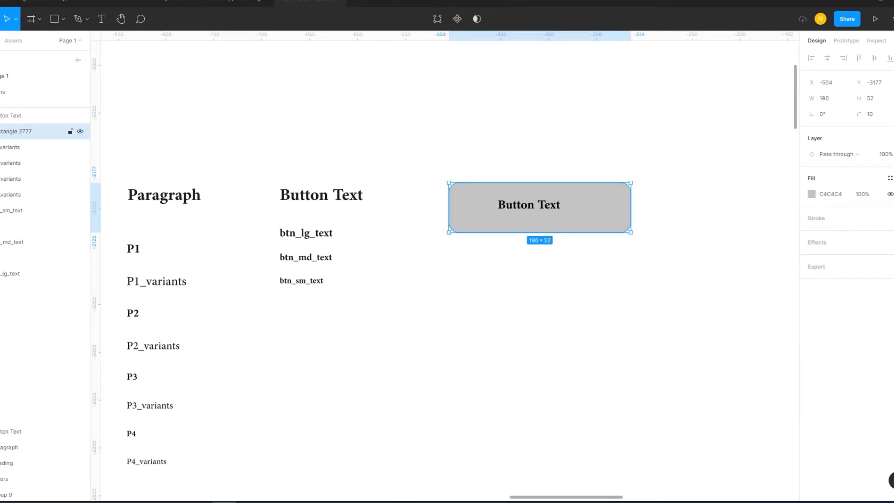
pyautogui.click(19, 115)
pyautogui.click(878, 209)
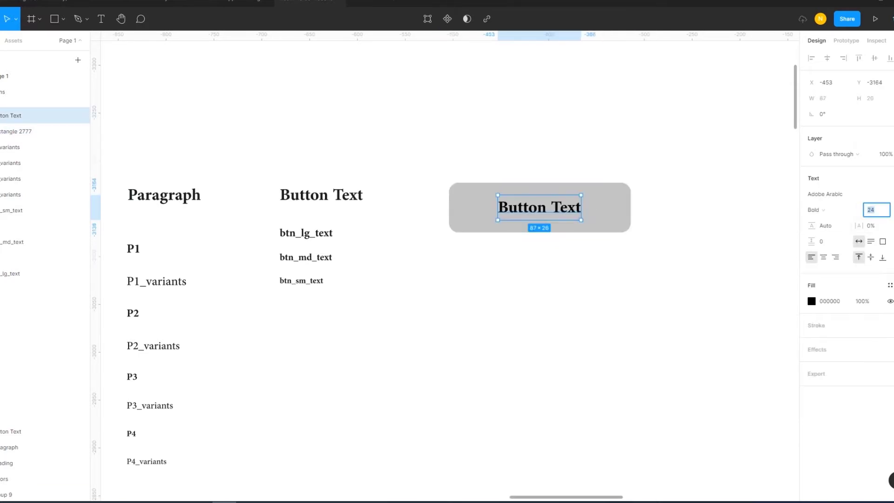
pyautogui.write('20')
pyautogui.press('Return')
pyautogui.press('Escape')
pyautogui.click(19, 116)
pyautogui.keyDown('shift'); pyautogui.click(17, 131); pyautogui.keyUp('shift')
pyautogui.hotkey('alt', 'h')
pyautogui.press('Escape')
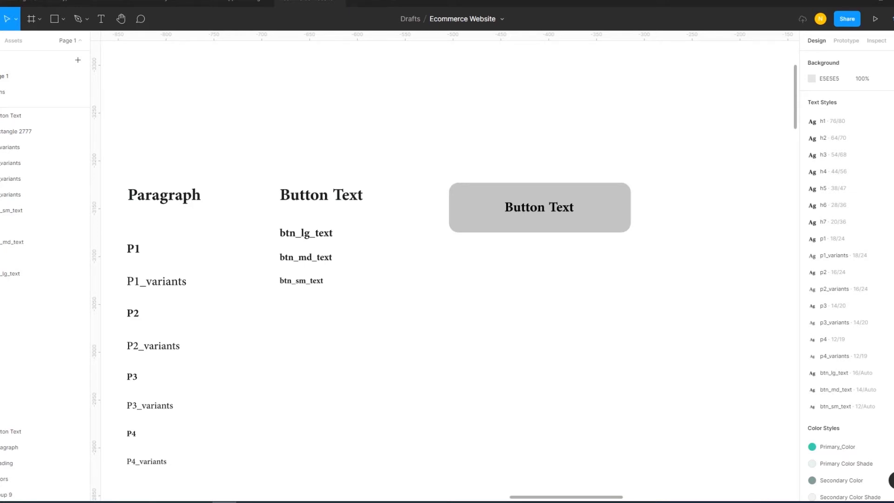
pyautogui.hscroll(2, 447, 265)
# Change the btn_lg_text text style's font size to 20.
pyautogui.click(11, 115)
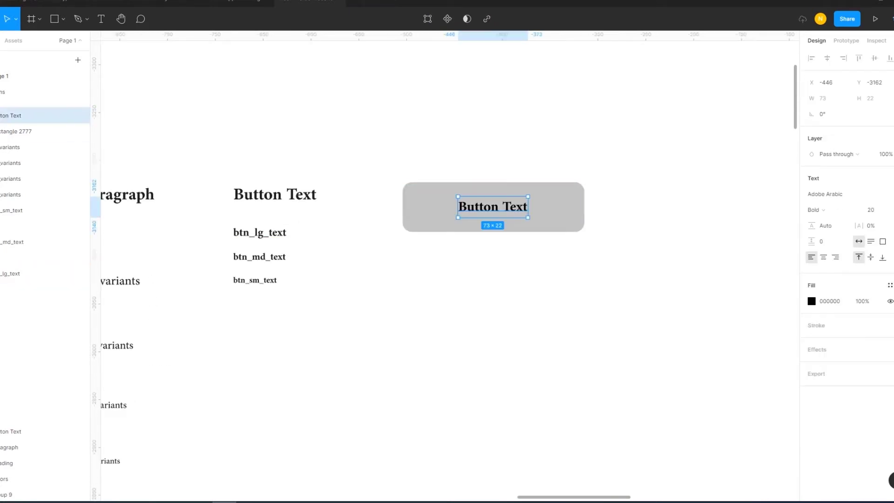
pyautogui.click(12, 273)
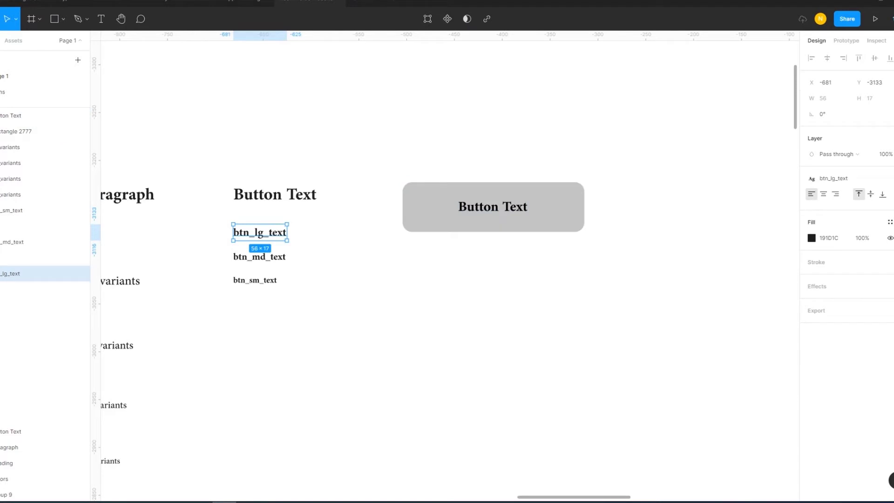
pyautogui.click(834, 178)
pyautogui.click(887, 301)
pyautogui.click(763, 440)
pyautogui.write('20')
pyautogui.press('Return')
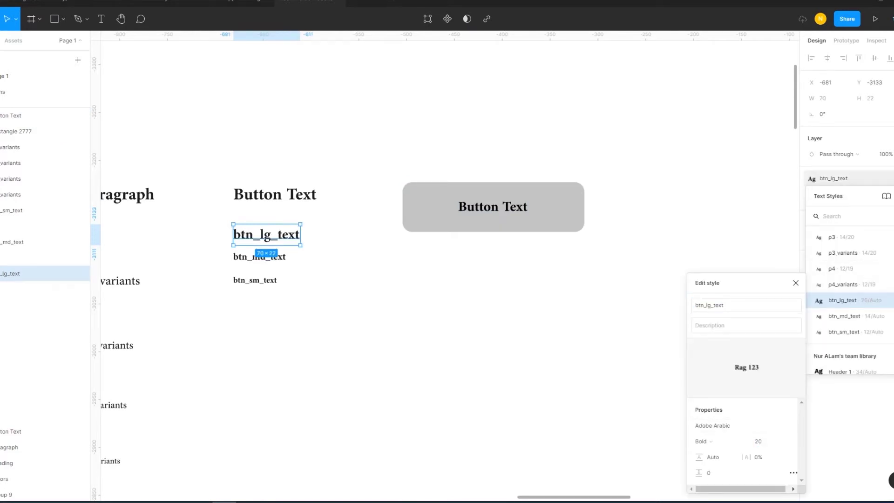
pyautogui.press('Escape')
pyautogui.press('Escape')
# Check the btn_lg_text, btn_md_text and button label samples, then go to the Icons page.
pyautogui.click(42, 273)
pyautogui.press('Escape')
pyautogui.click(42, 242)
pyautogui.press('Escape')
pyautogui.click(42, 116)
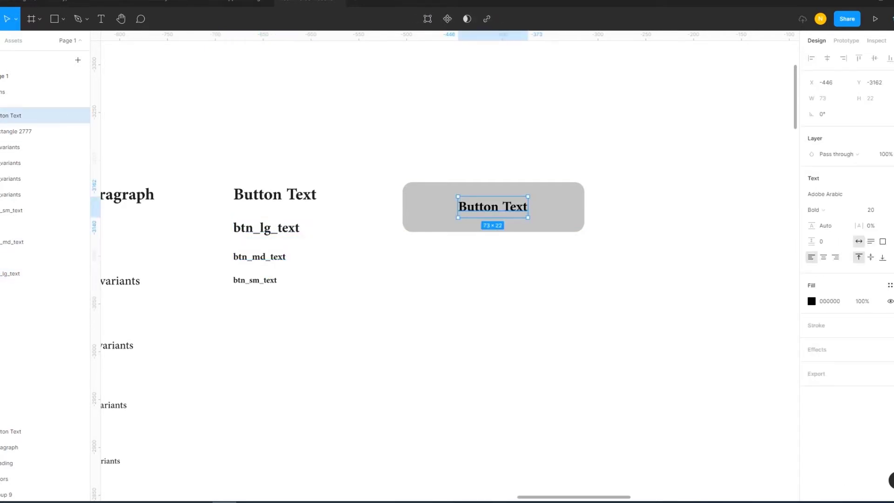
pyautogui.press('Escape')
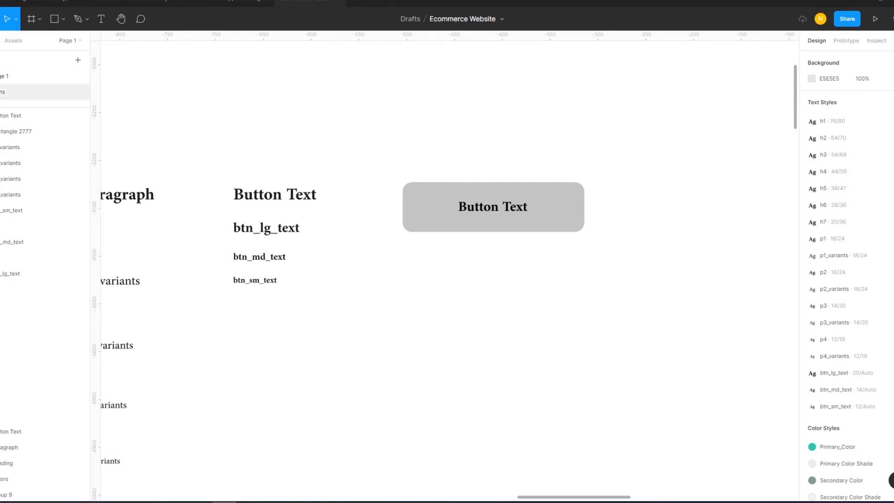
pyautogui.click(10, 92)
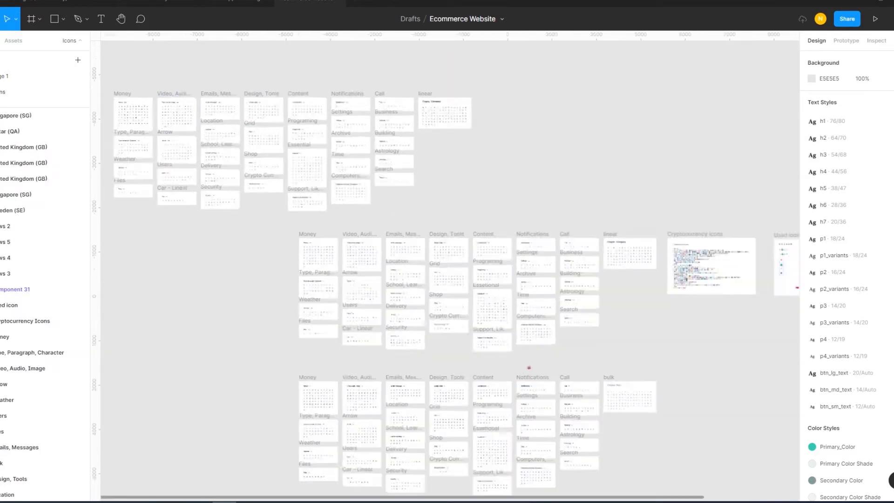
# Copy the arrow-left and arrow-right icons from the Arrow set and paste them below the grey button.
pyautogui.scroll(10, 162, 142)
pyautogui.click(321, 203)
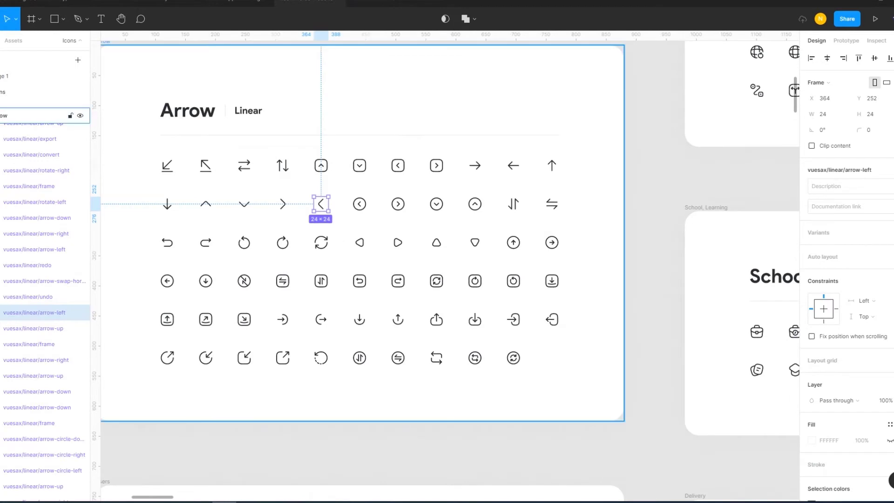
pyautogui.keyDown('shift'); pyautogui.click(282, 203); pyautogui.keyUp('shift')
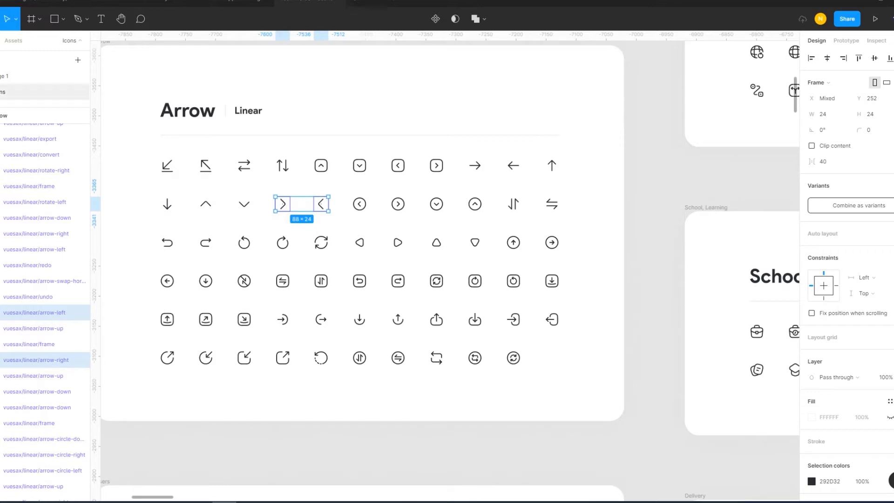
pyautogui.hotkey('ctrl', 'v')
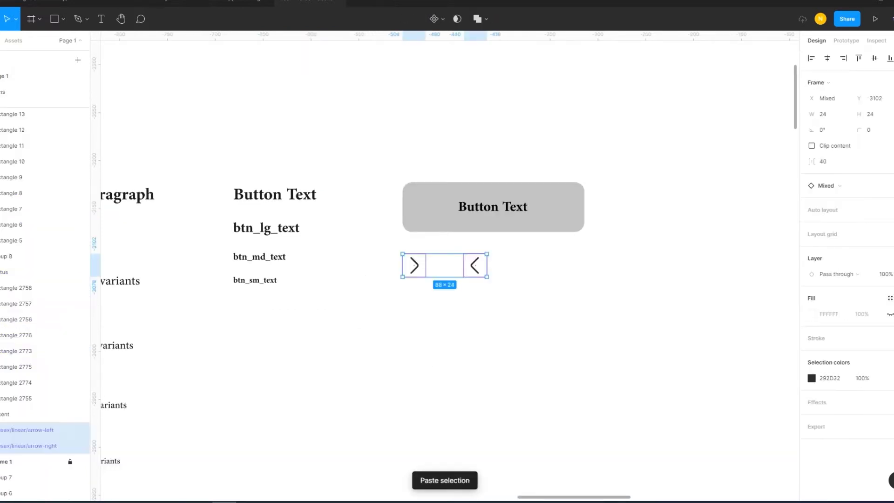
pyautogui.press('Escape')
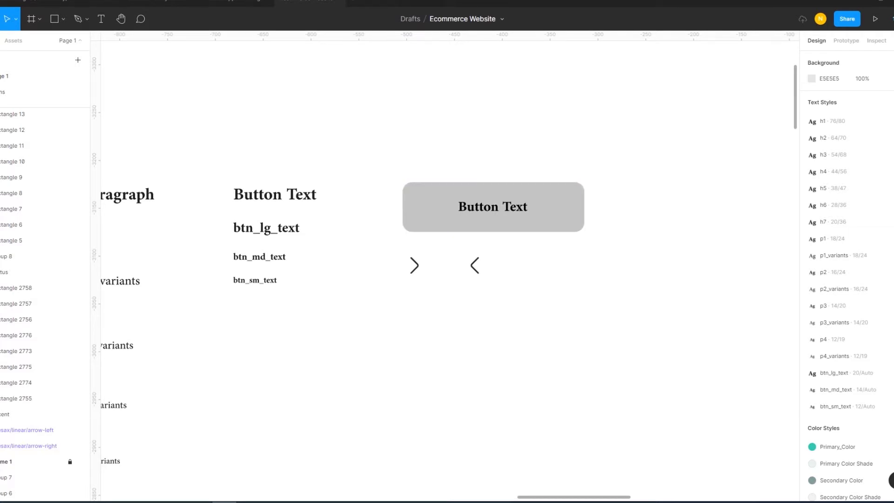
pyautogui.click(475, 266)
# Shrink the two arrows: gap between them 24 and width 20.
pyautogui.keyDown('shift'); pyautogui.click(415, 266); pyautogui.keyUp('shift')
pyautogui.click(827, 161)
pyautogui.write('24')
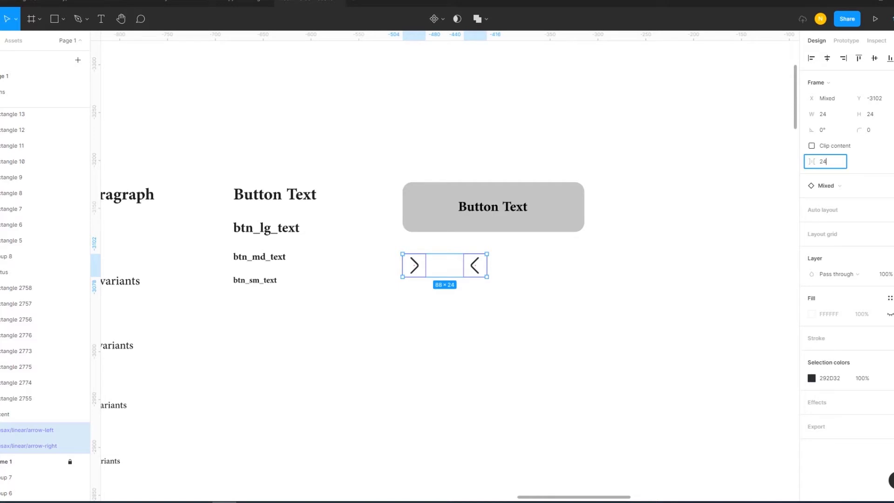
pyautogui.press('Return')
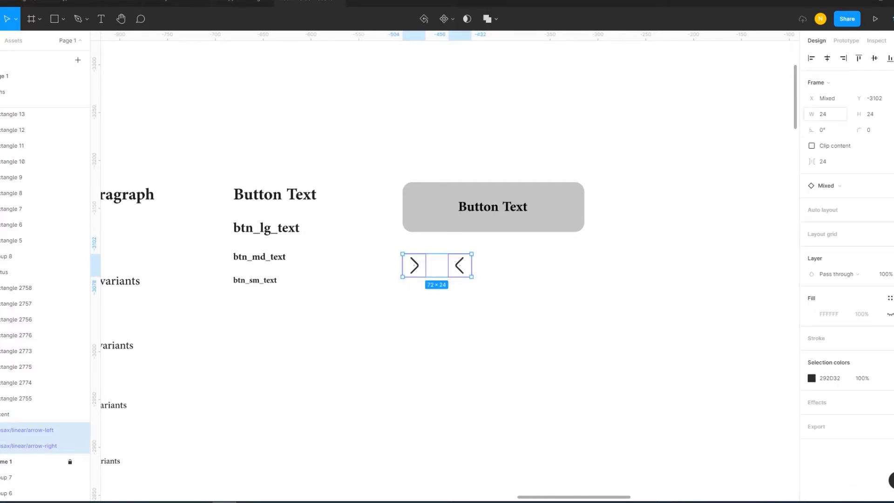
pyautogui.moveTo(342, 255); pyautogui.dragTo(569, 292)
pyautogui.click(823, 114)
pyautogui.press('Return')
pyautogui.press('Escape')
# Move both arrows into the button beside Button Text, aligned on vertical centres and evenly spaced.
pyautogui.moveTo(459, 265); pyautogui.dragTo(459, 207)
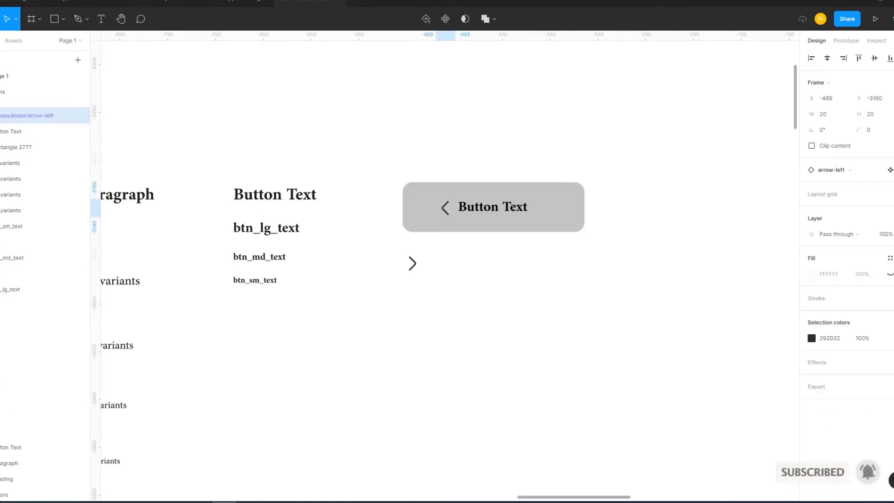
pyautogui.moveTo(412, 263); pyautogui.dragTo(544, 208)
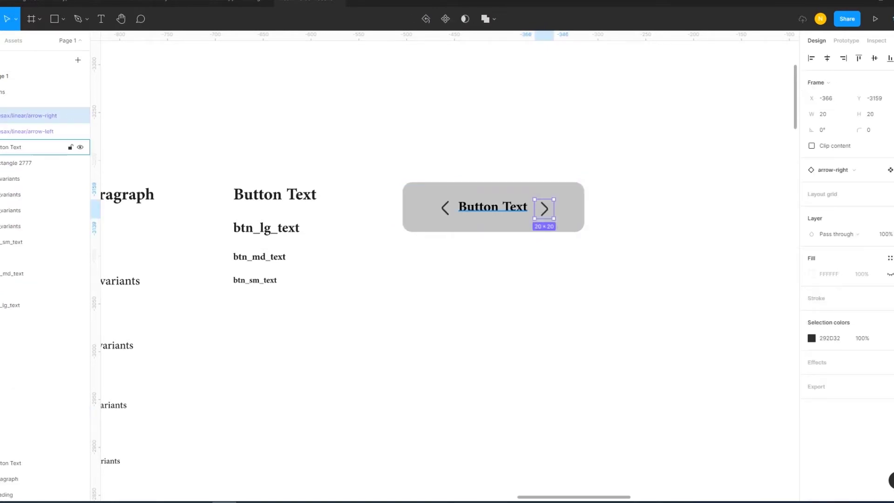
pyautogui.keyDown('shift'); pyautogui.click(19, 147); pyautogui.keyUp('shift')
pyautogui.click(875, 58)
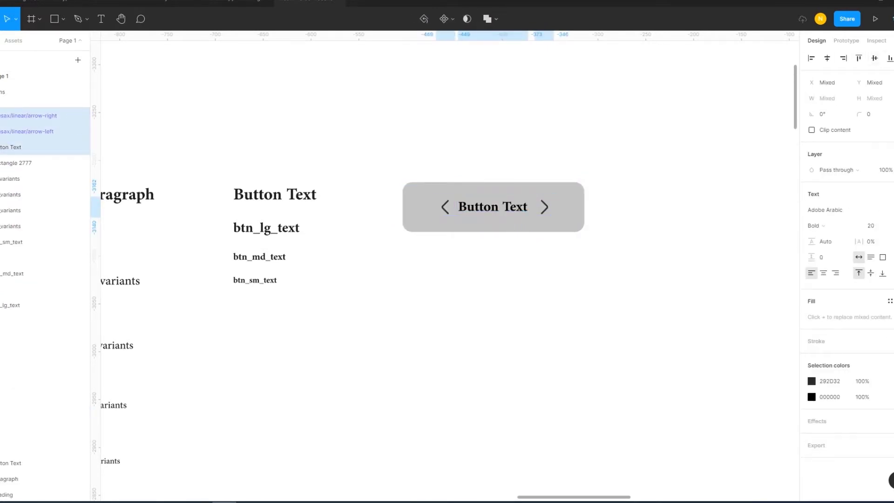
pyautogui.click(889, 58)
pyautogui.click(821, 102)
# Set the arrow-to-label spacing to 10 and centre the group inside the grey button.
pyautogui.click(823, 146)
pyautogui.write('0')
pyautogui.press('Return')
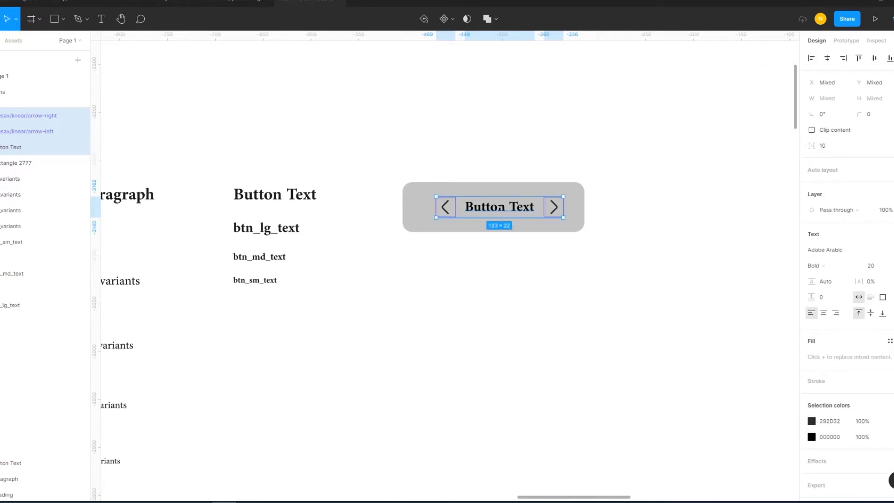
pyautogui.moveTo(499, 207); pyautogui.dragTo(494, 208)
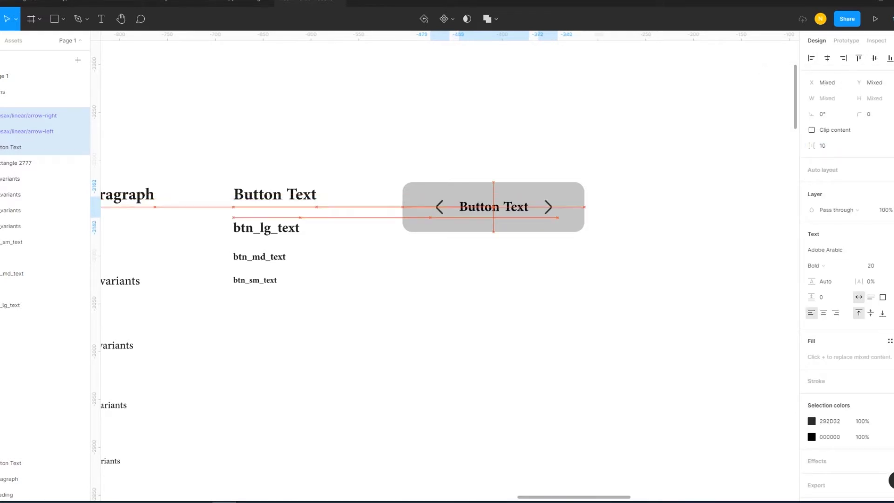
pyautogui.press('Escape')
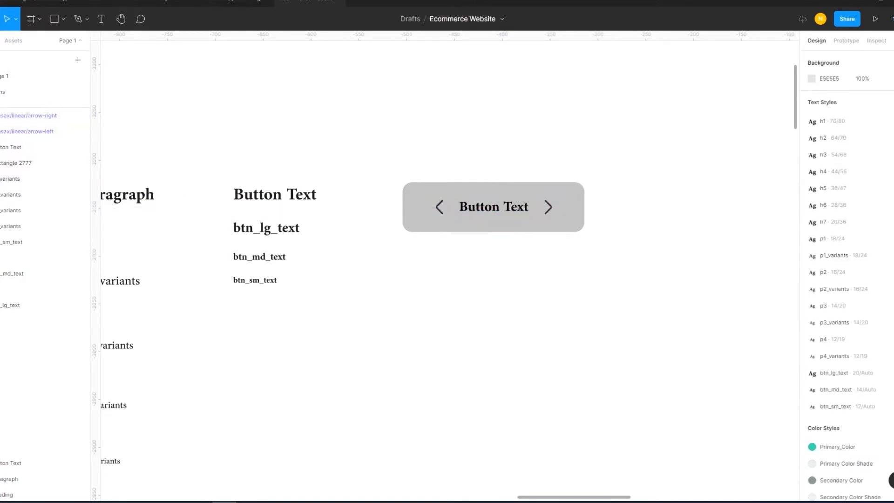
pyautogui.scroll(-1, 571, 259)
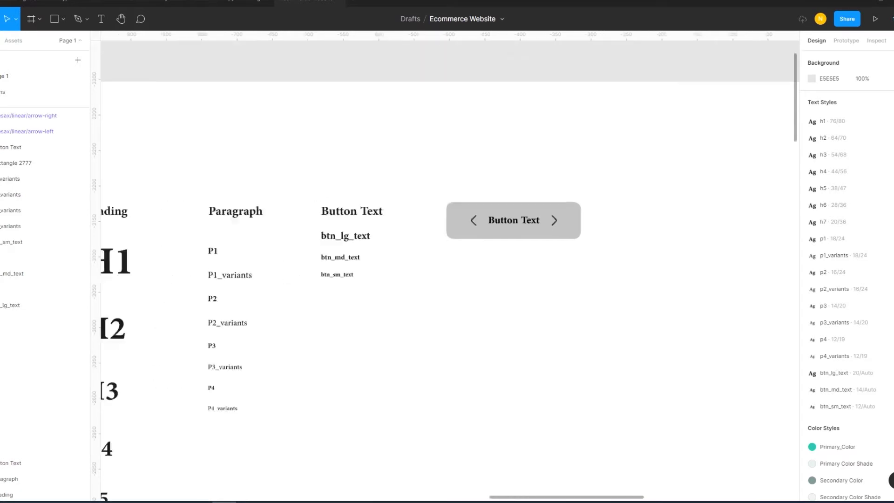
# Set the Button Text label's font size to 22.
pyautogui.scroll(-4, 570, 258)
pyautogui.scroll(5, 565, 269)
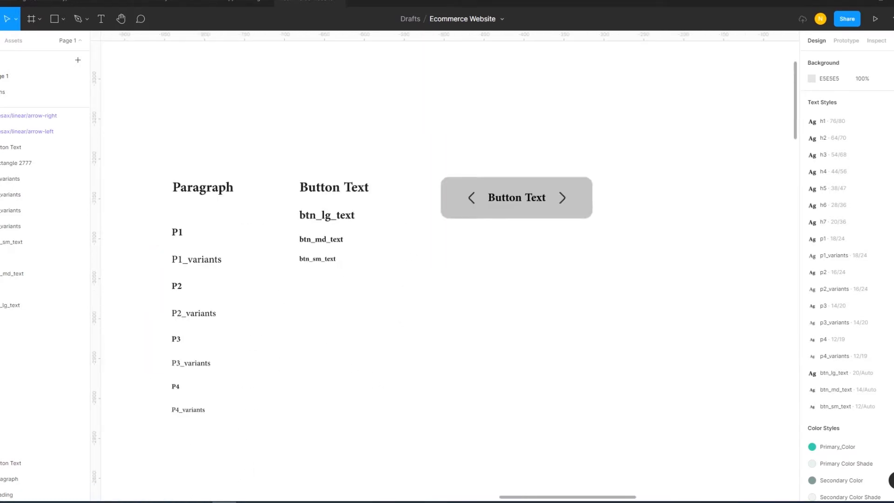
pyautogui.doubleClick(516, 198)
pyautogui.click(871, 210)
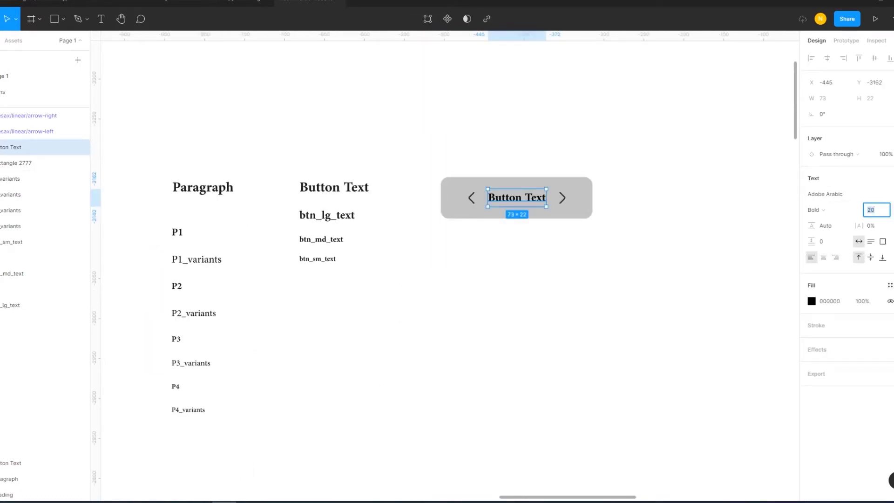
pyautogui.press('Return')
# Group the left and right arrows together.
pyautogui.moveTo(669, 261); pyautogui.dragTo(497, 223)
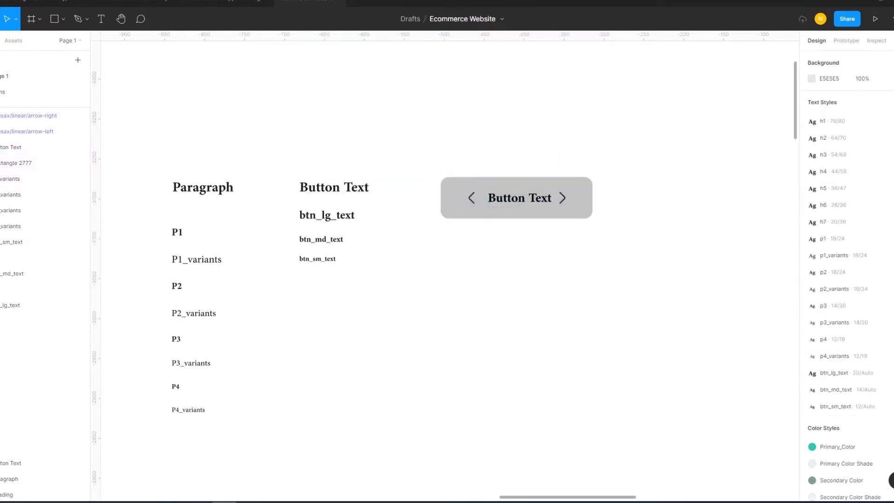
pyautogui.click(28, 115)
pyautogui.keyDown('shift'); pyautogui.click(28, 132); pyautogui.keyUp('shift')
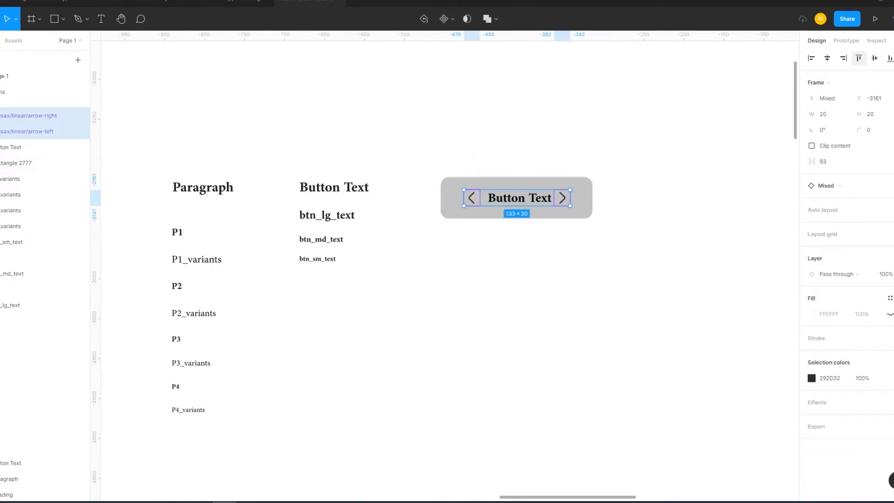
pyautogui.press('Escape')
pyautogui.click(28, 147)
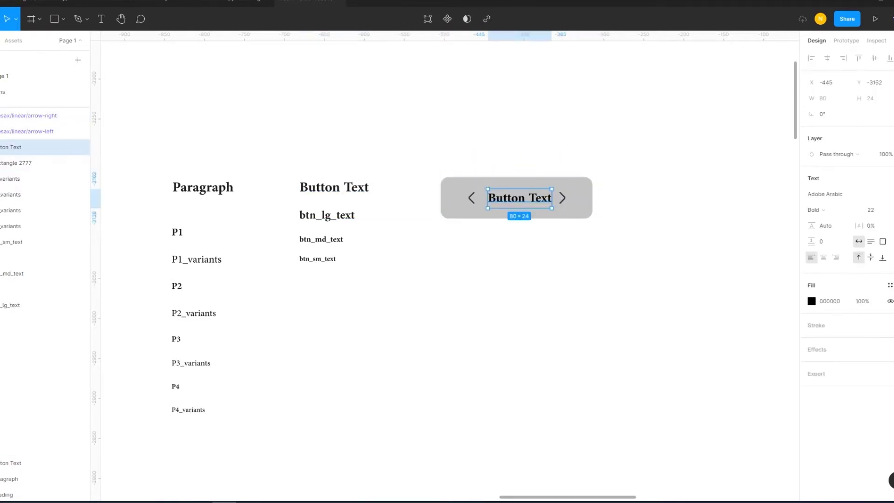
pyautogui.moveTo(648, 270); pyautogui.dragTo(621, 263)
pyautogui.click(563, 197)
pyautogui.keyDown('shift'); pyautogui.click(472, 197); pyautogui.keyUp('shift')
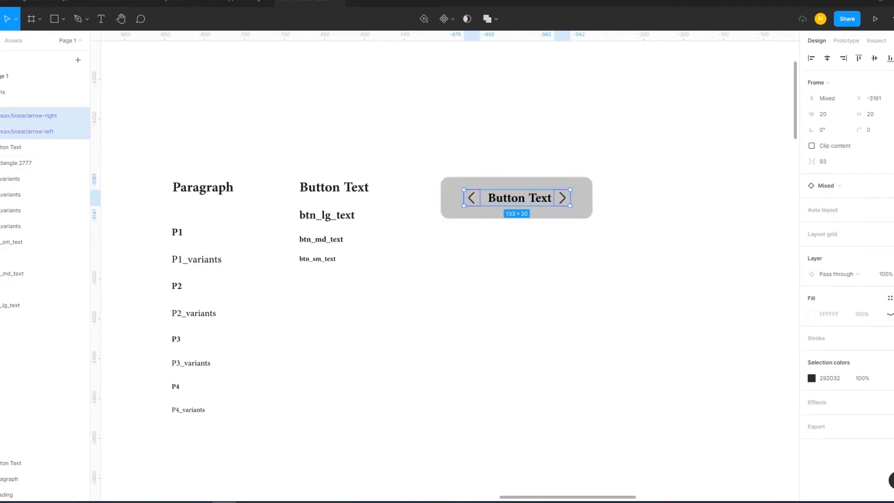
pyautogui.hotkey('ctrl', 'g')
# Ungroup the two arrows again.
pyautogui.moveTo(668, 267); pyautogui.dragTo(559, 212)
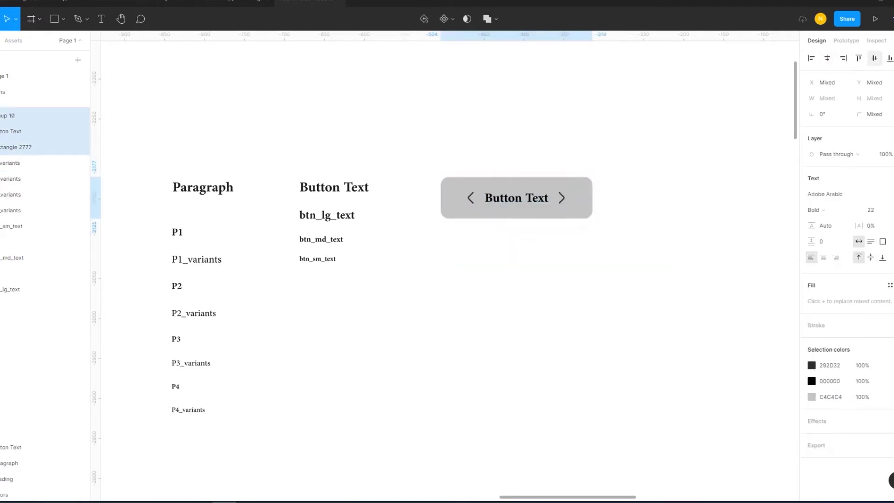
pyautogui.press('Escape')
pyautogui.click(19, 131)
pyautogui.click(19, 116)
pyautogui.press('Escape')
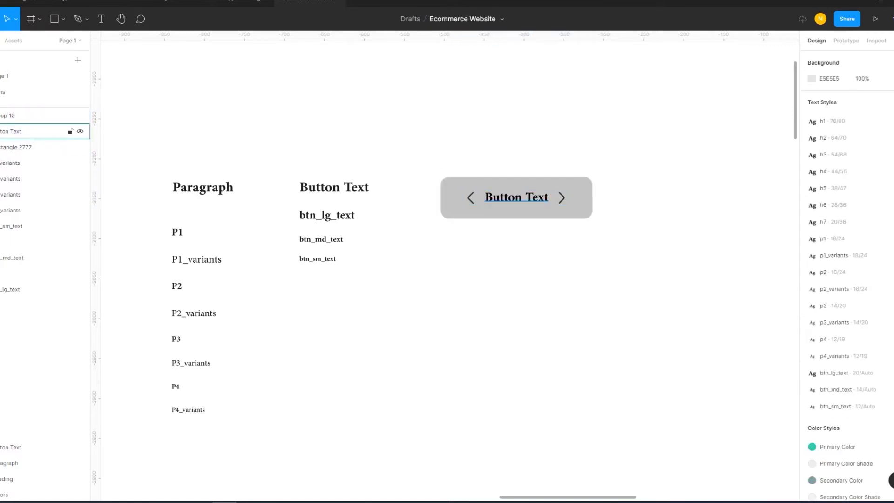
pyautogui.rightClick(499, 188)
pyautogui.click(559, 198)
pyautogui.rightClick(501, 186)
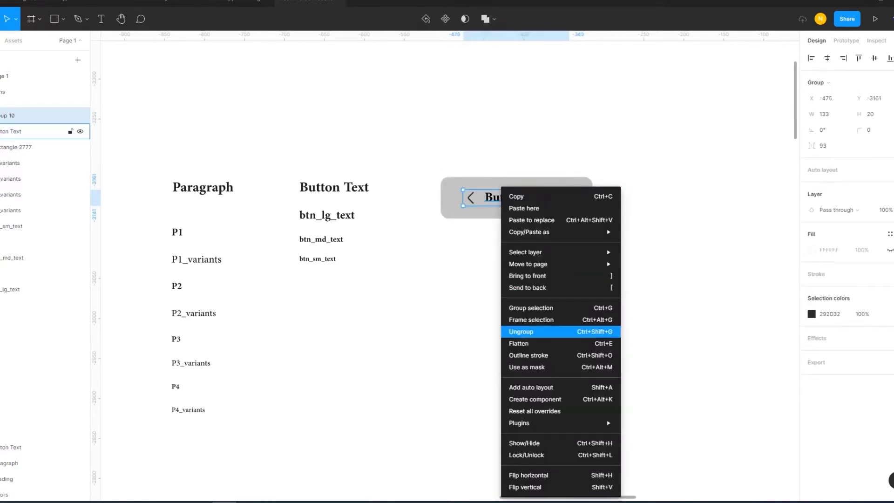
pyautogui.click(520, 332)
# Set the spacing between both arrows and the Button Text label to 10.
pyautogui.click(28, 131)
pyautogui.keyDown('shift'); pyautogui.click(18, 147); pyautogui.keyUp('shift')
pyautogui.keyDown('shift'); pyautogui.click(28, 115); pyautogui.keyUp('shift')
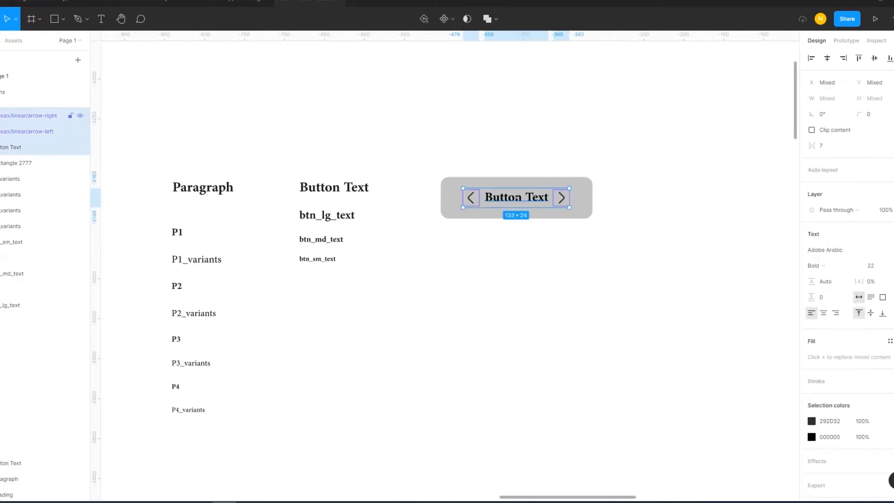
pyautogui.click(827, 146)
pyautogui.write('0')
pyautogui.press('Return')
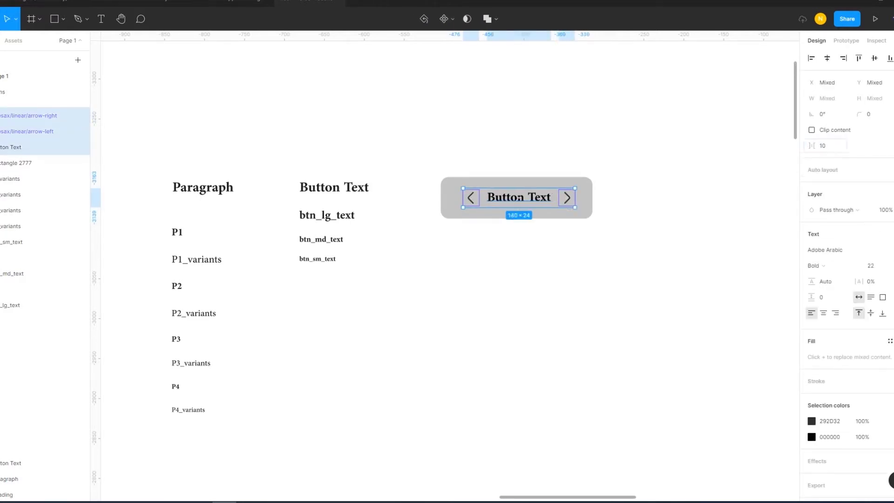
pyautogui.click(890, 58)
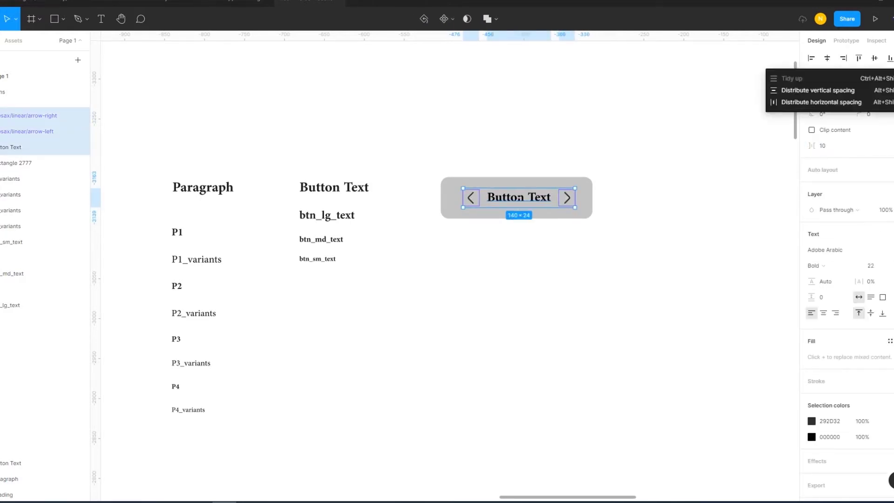
pyautogui.click(820, 102)
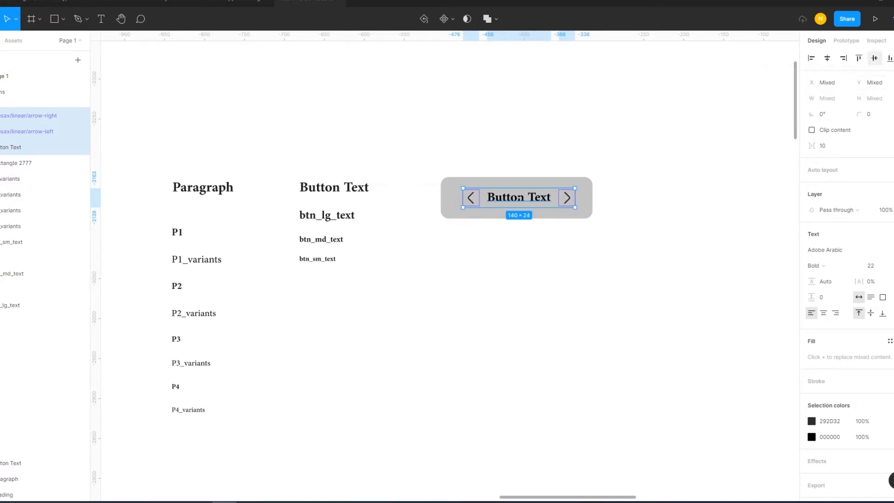
pyautogui.press('Escape')
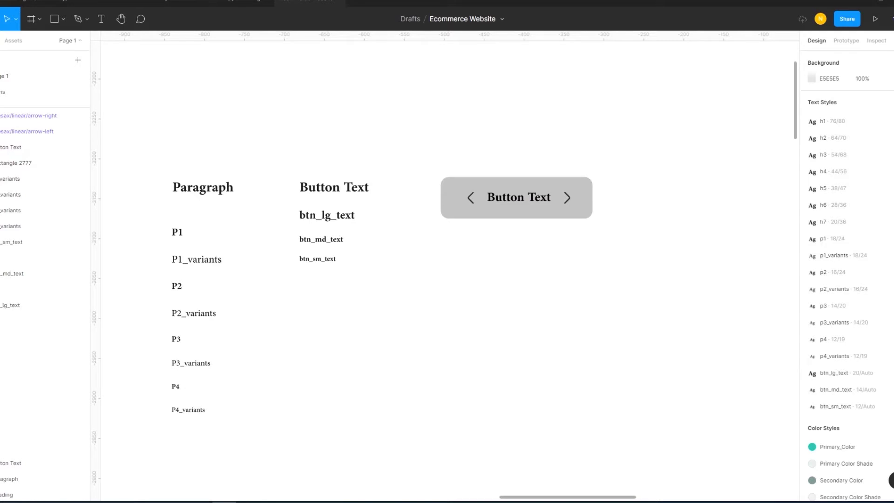
# Fill the button's background rectangle with Primary_Color and select the label and both arrows.
pyautogui.click(28, 162)
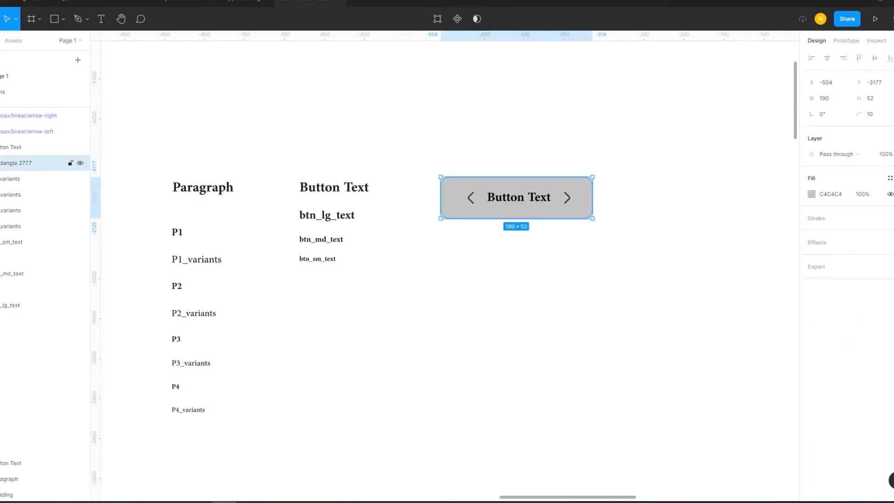
pyautogui.click(890, 178)
pyautogui.click(834, 238)
pyautogui.press('Escape')
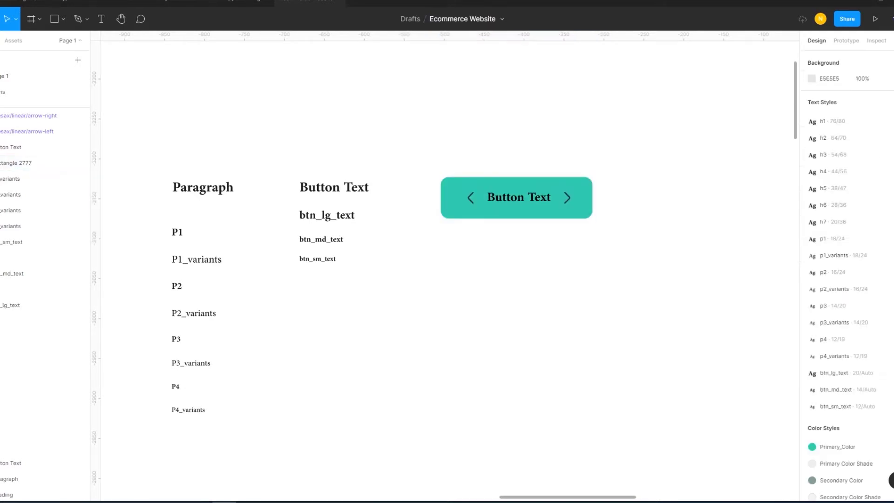
pyautogui.click(28, 147)
pyautogui.keyDown('shift'); pyautogui.click(28, 131); pyautogui.keyUp('shift')
pyautogui.keyDown('shift'); pyautogui.click(28, 115); pyautogui.keyUp('shift')
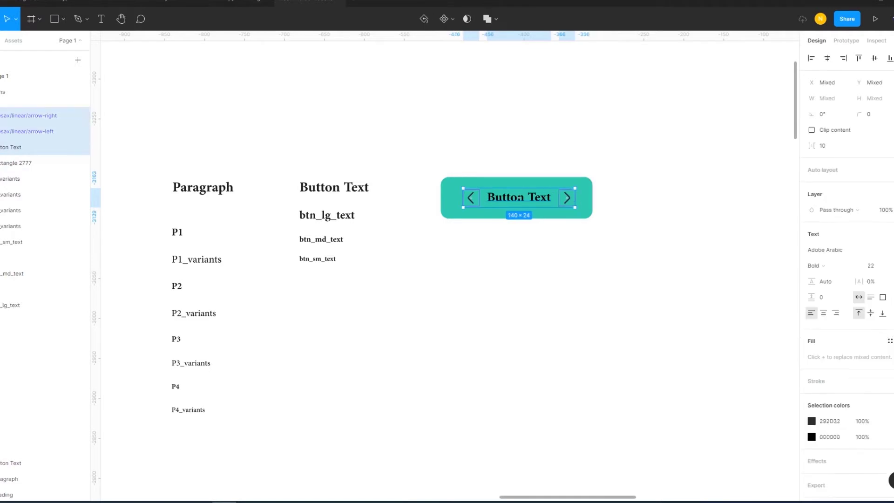
# Group the label and arrows and change their 292D32 colour to Primary Color Shade.
pyautogui.hotkey('ctrl', 'g')
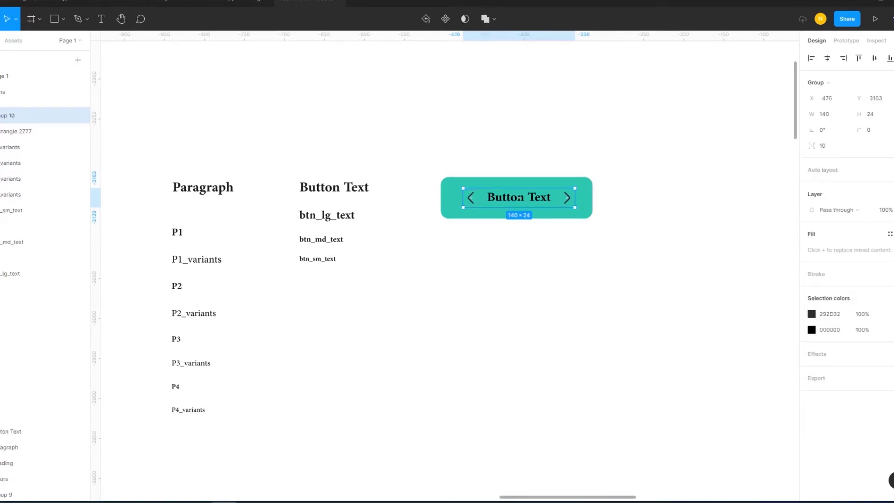
pyautogui.click(889, 313)
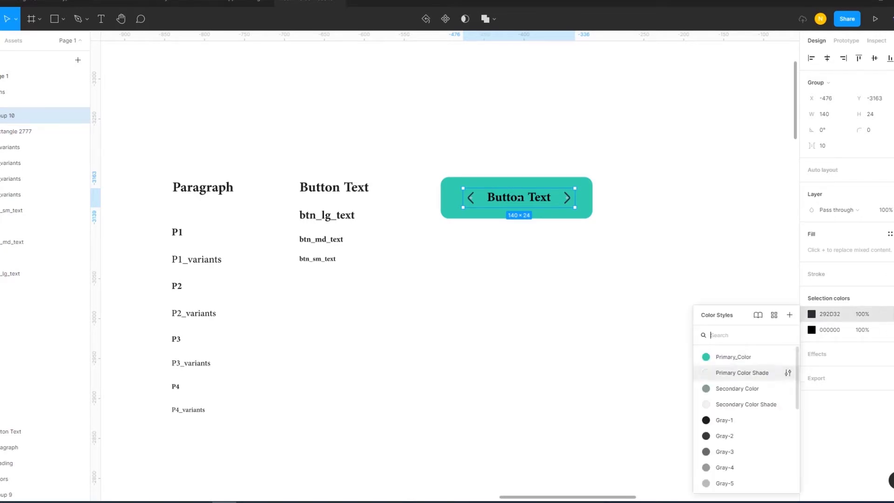
pyautogui.click(735, 374)
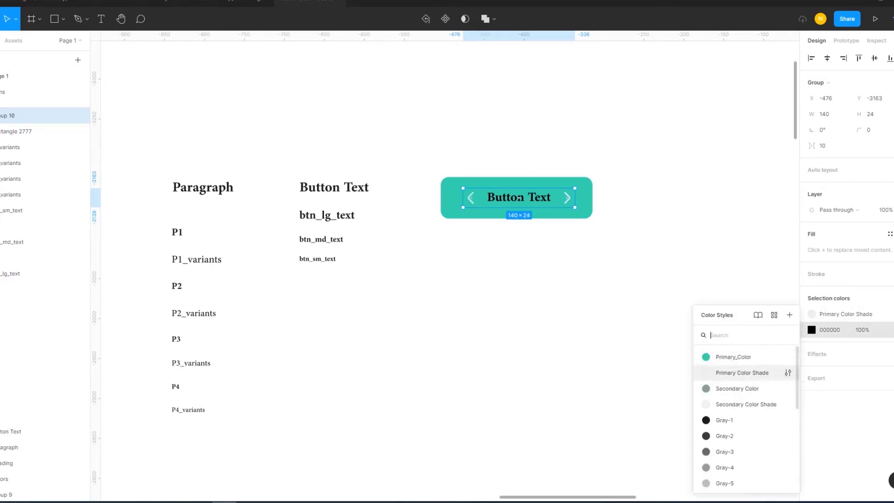
pyautogui.press('Escape')
pyautogui.press('Escape')
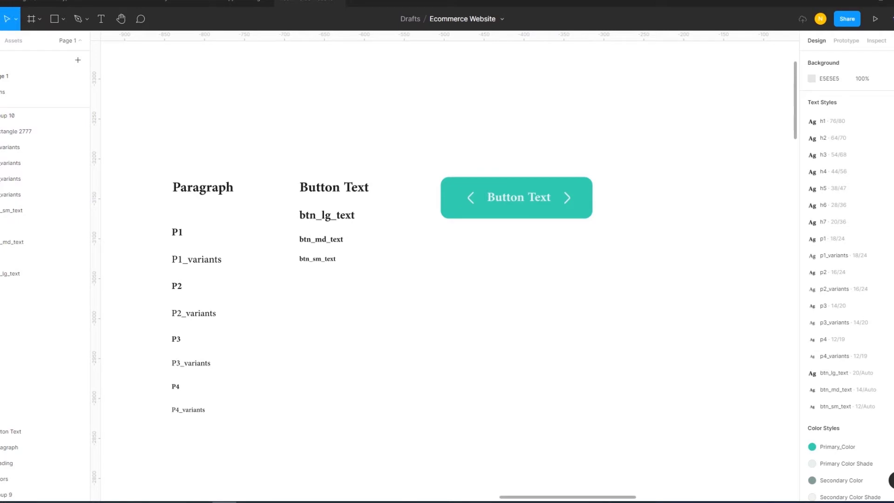
# Reapply the group's spacing value and select the whole button with its rectangle.
pyautogui.scroll(-3, 621, 255)
pyautogui.scroll(3, 622, 254)
pyautogui.click(28, 116)
pyautogui.click(825, 146)
pyautogui.press('Return')
pyautogui.press('Escape')
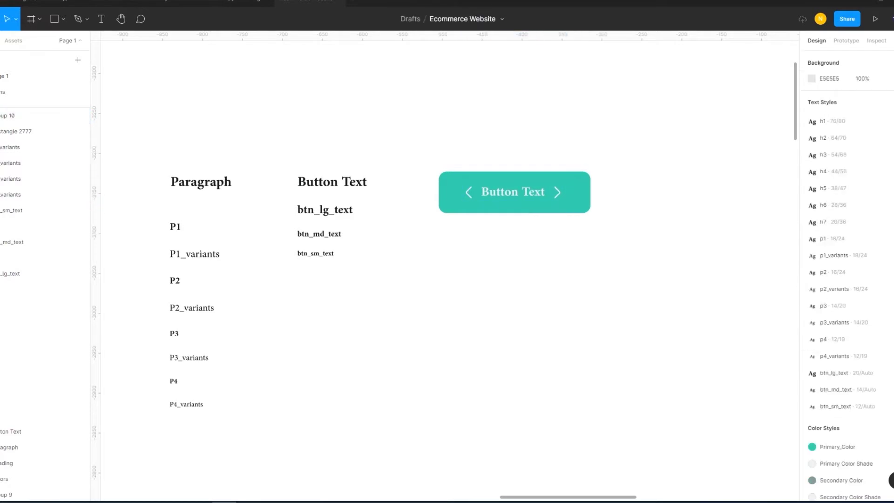
pyautogui.moveTo(680, 295); pyautogui.dragTo(431, 157)
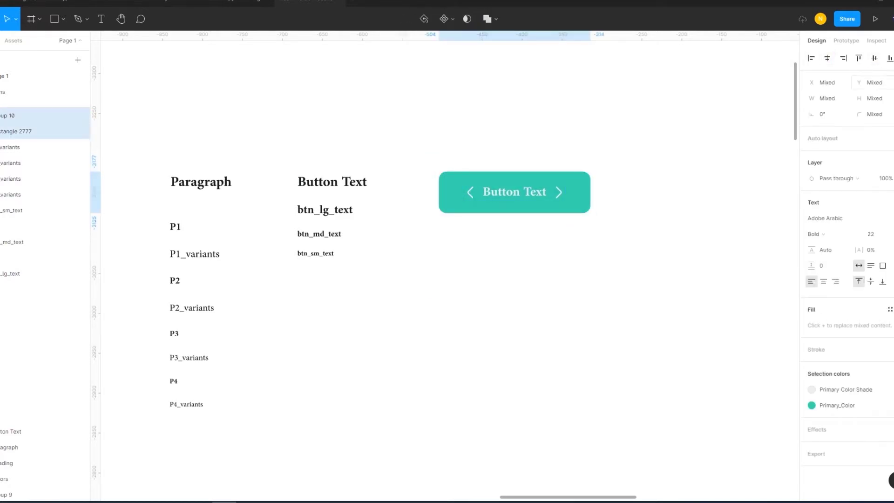
pyautogui.press('Escape')
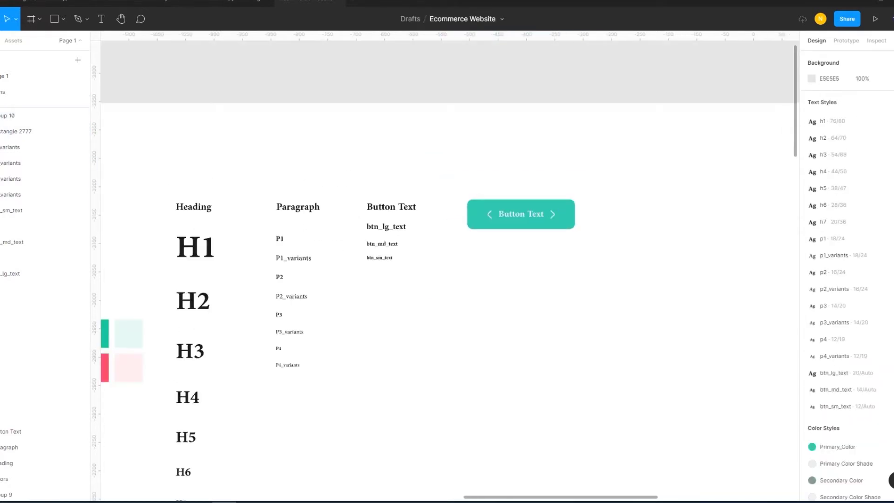
pyautogui.doubleClick(515, 187)
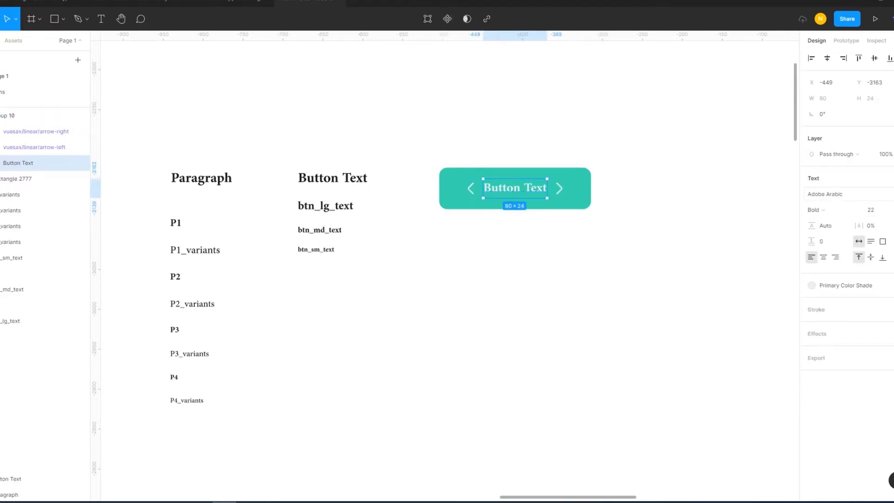
pyautogui.click(890, 257)
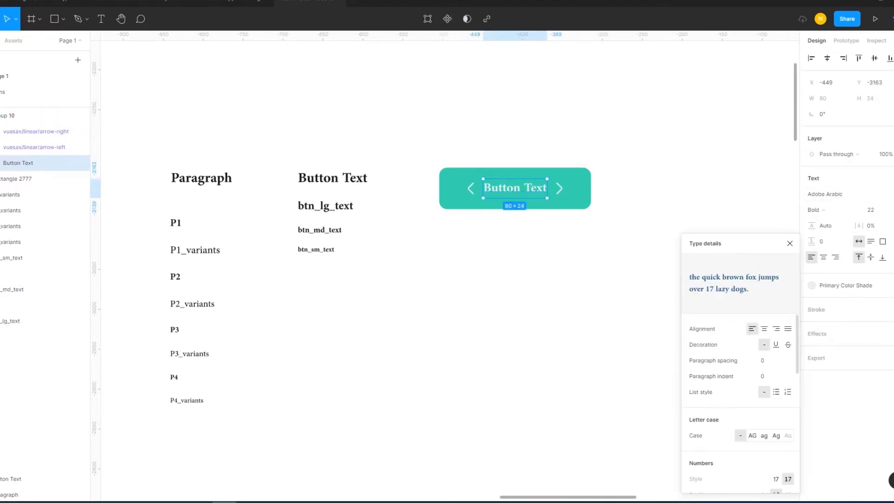
pyautogui.click(753, 436)
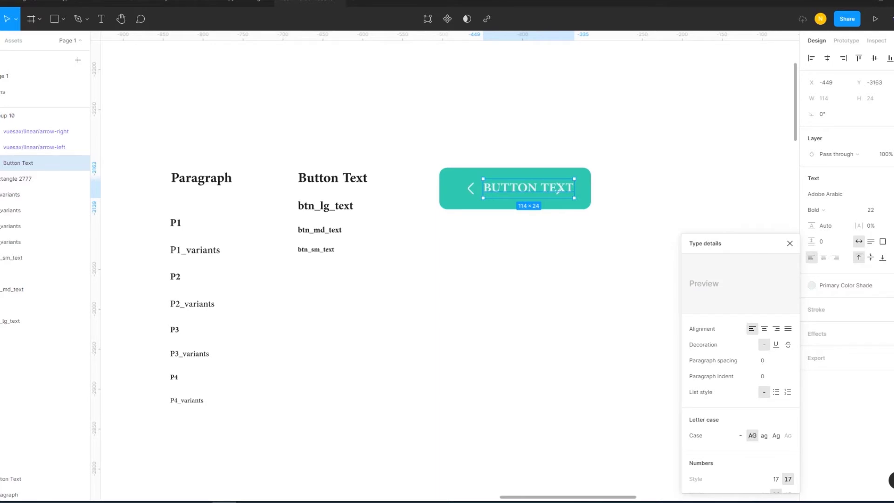
pyautogui.press('Escape')
pyautogui.click(47, 162)
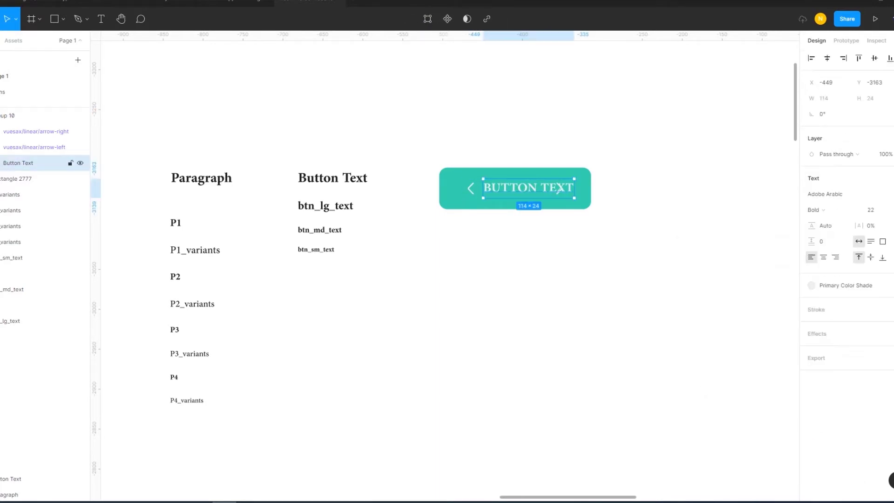
pyautogui.click(872, 210)
pyautogui.write('18')
pyautogui.press('Return')
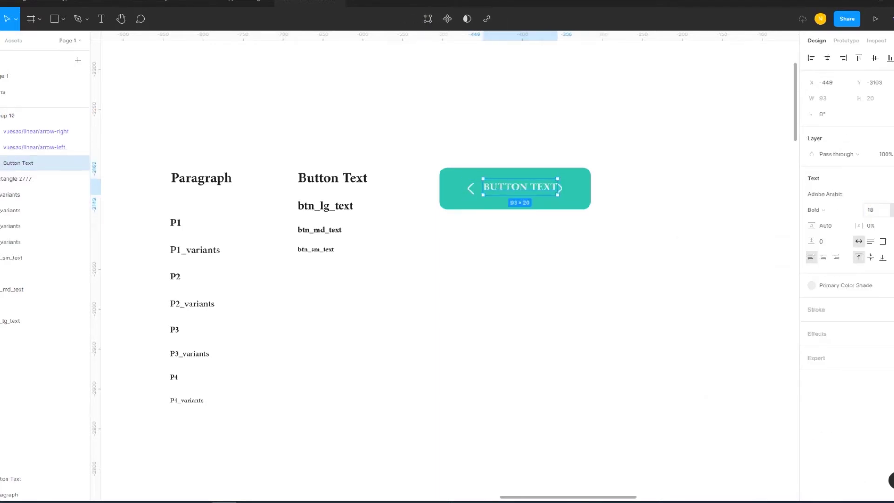
pyautogui.press('Escape')
pyautogui.click(557, 190)
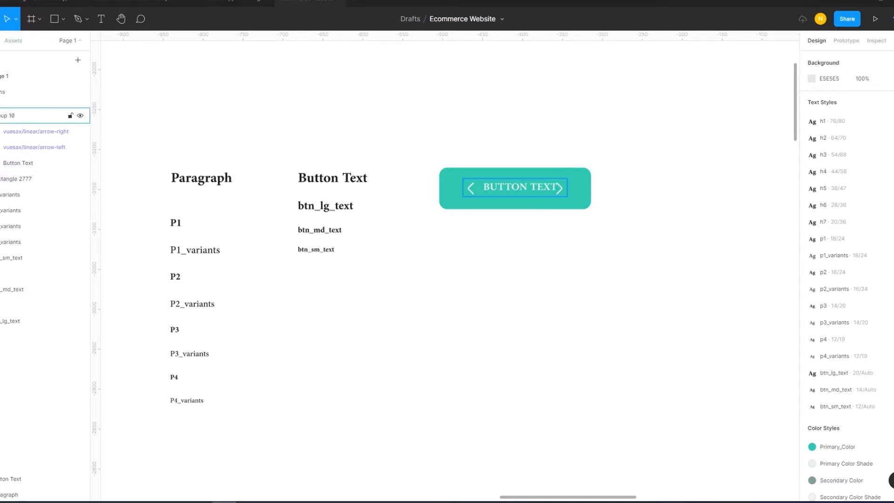
pyautogui.hotkey('ctrl', 'z')
pyautogui.hotkey('ctrl', 'z')
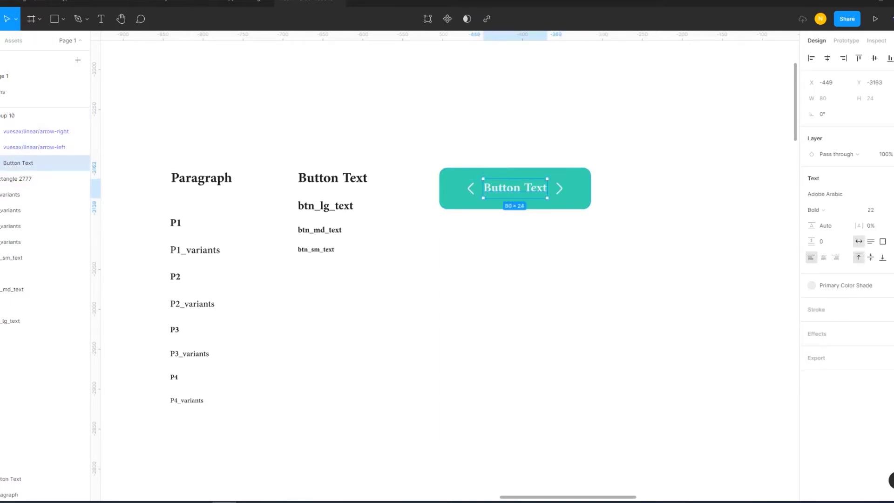
pyautogui.press('Escape')
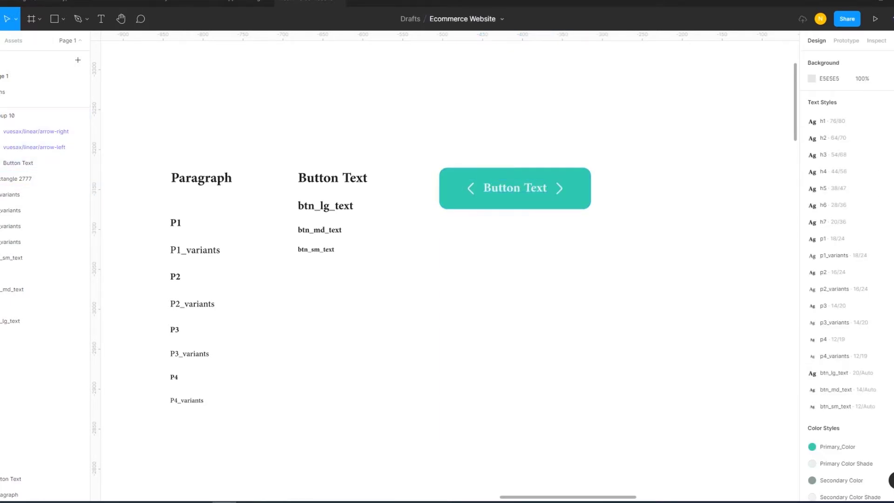
pyautogui.click(515, 188)
pyautogui.keyDown('shift'); pyautogui.click(447, 204); pyautogui.keyUp('shift')
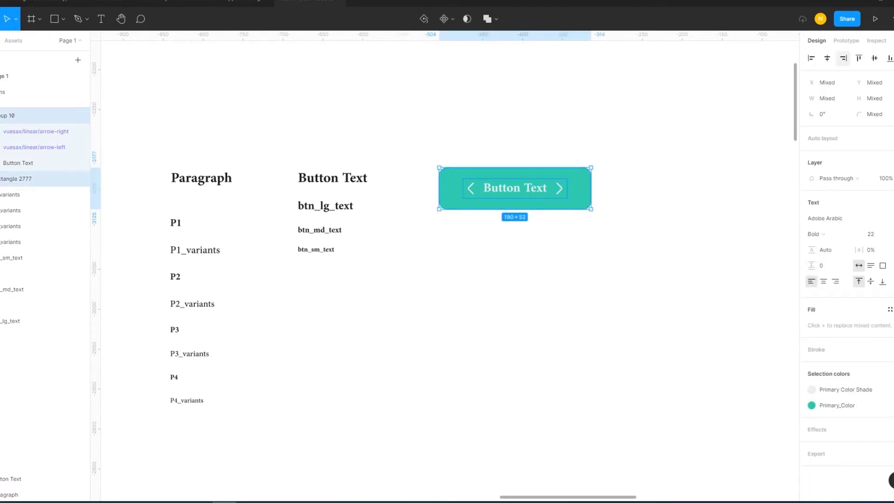
pyautogui.press('Escape')
# Turn the label-and-arrows group into an auto-layout frame.
pyautogui.click(27, 116)
pyautogui.hotkey('shift', 'a')
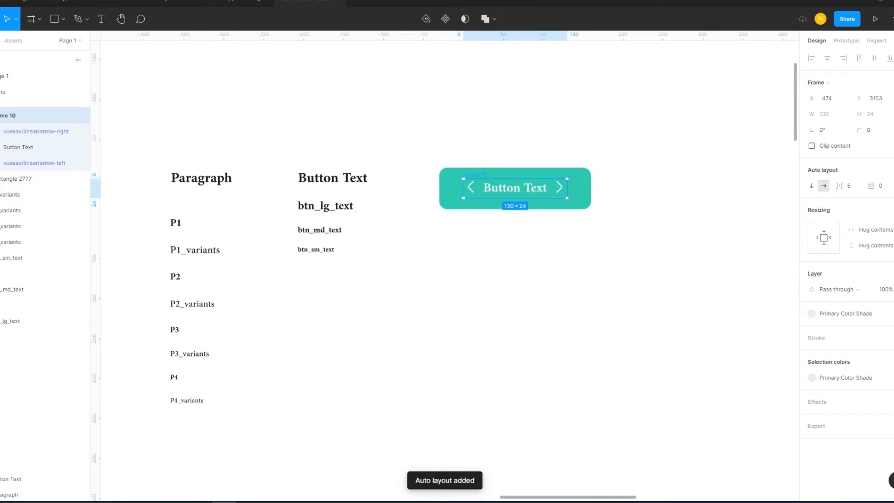
pyautogui.click(887, 170)
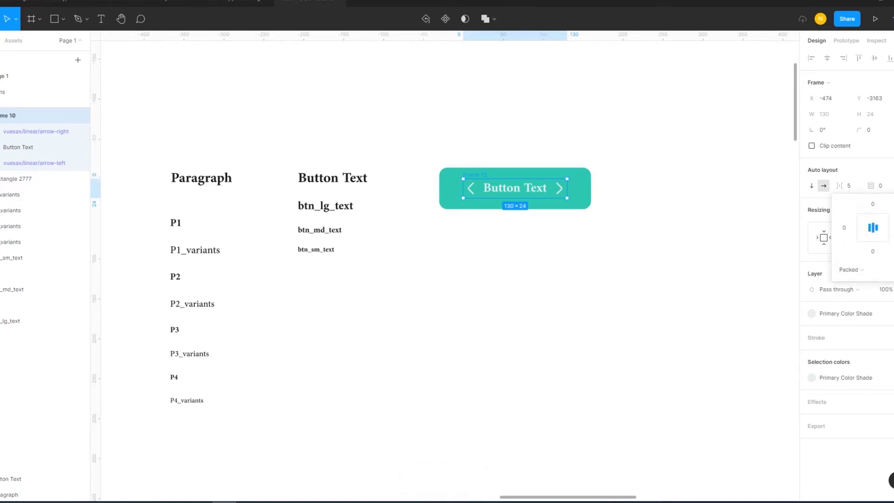
pyautogui.press('Escape')
pyautogui.click(18, 147)
pyautogui.click(36, 131)
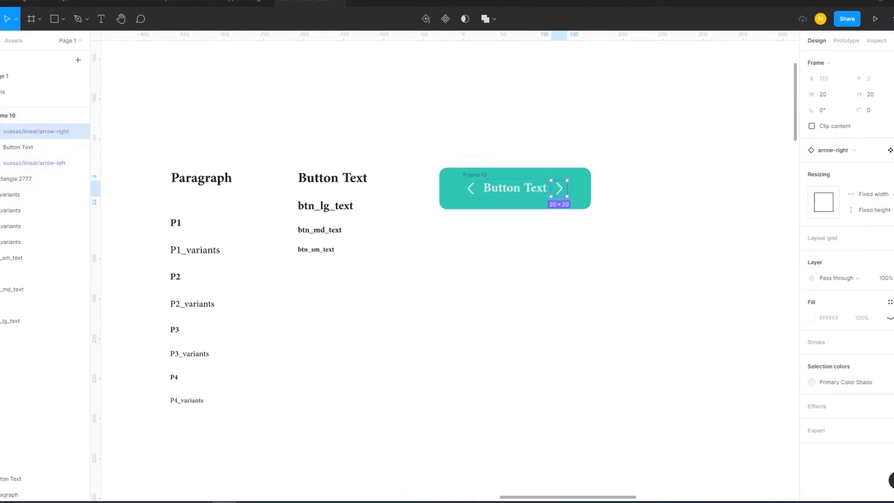
pyautogui.press('Escape')
# Wrap Frame 10 and the teal rectangle in a padded outer auto-layout frame.
pyautogui.click(18, 115)
pyautogui.keyDown('shift'); pyautogui.click(19, 179); pyautogui.keyUp('shift')
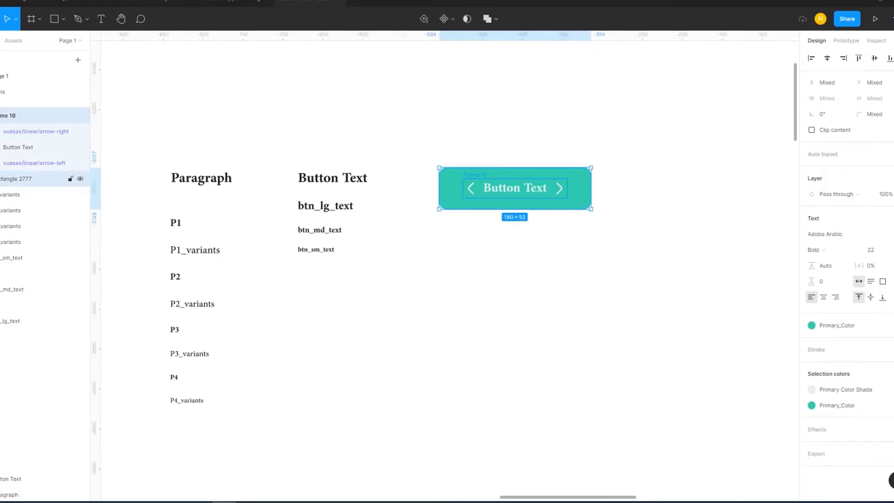
pyautogui.hotkey('shift', 'a')
pyautogui.click(870, 186)
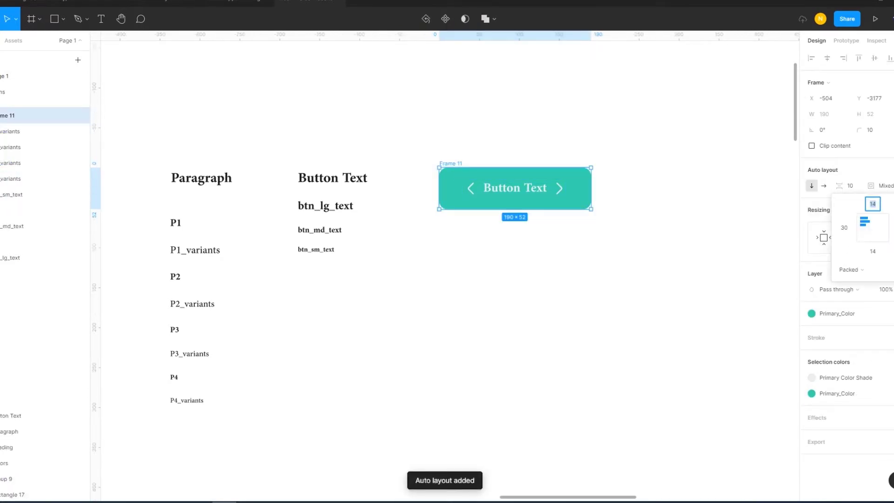
pyautogui.press('Escape')
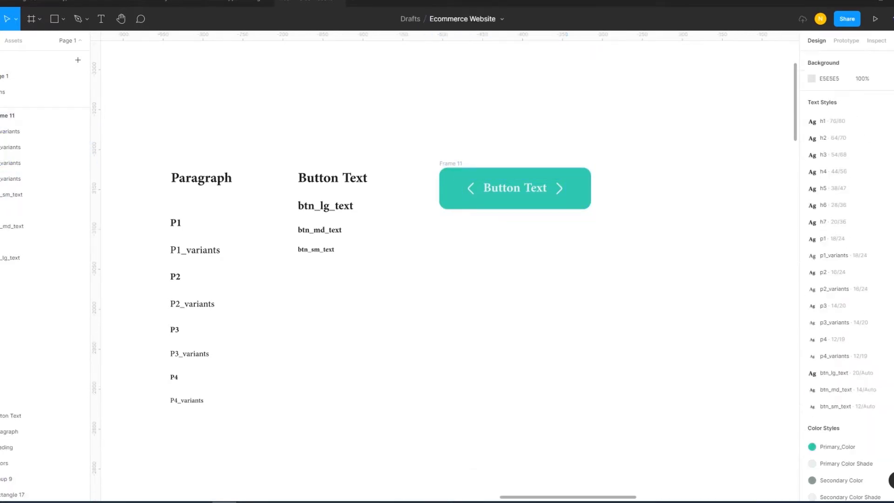
# Test hiding and showing the left and right arrows inside the auto-layout button.
pyautogui.keyDown('ctrl'); pyautogui.click(471, 188); pyautogui.keyUp('ctrl')
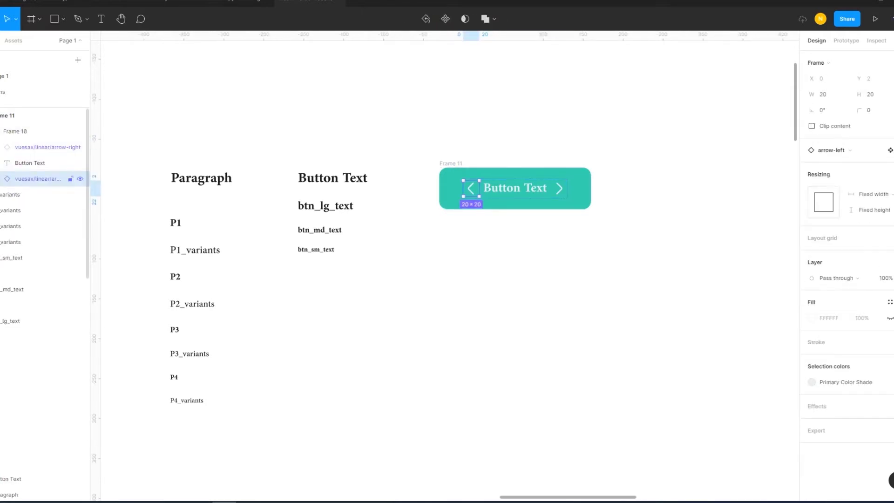
pyautogui.press('Tab')
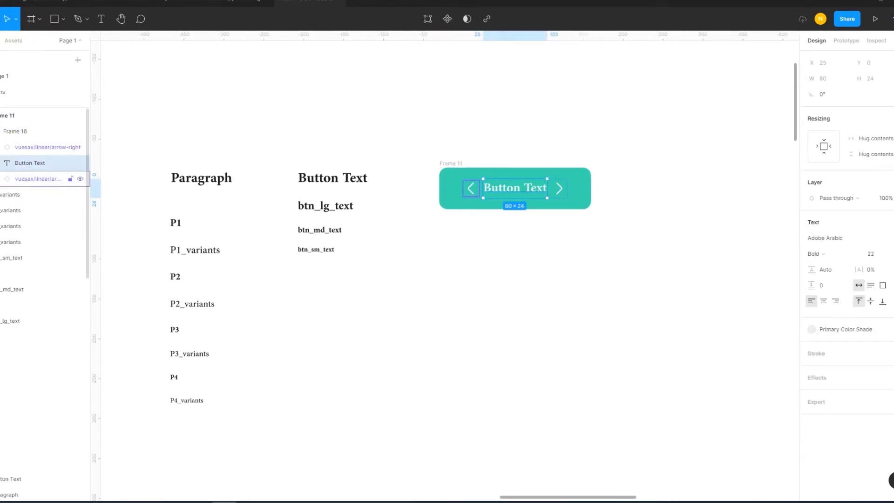
pyautogui.hotkey('shift', 'Tab')
pyautogui.hotkey('ctrl', 'shift', 'h')
pyautogui.hotkey('ctrl', 'shift', 'h')
pyautogui.press('Tab')
pyautogui.press('Tab')
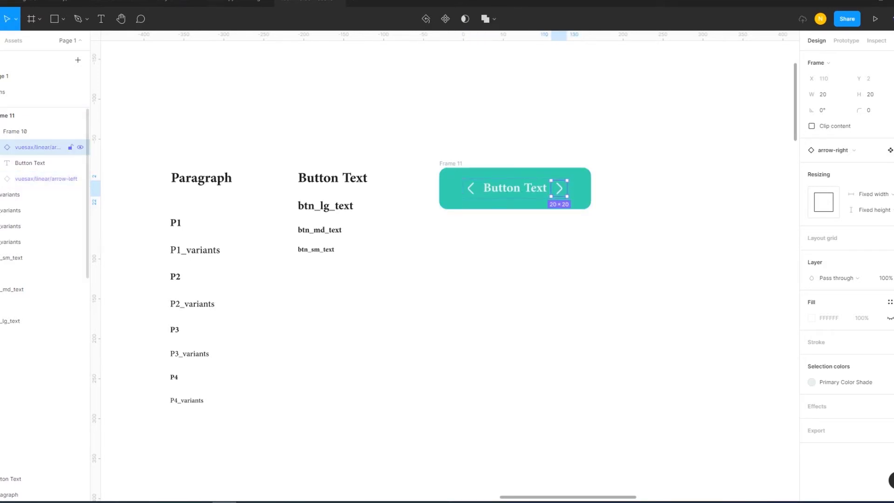
pyautogui.hotkey('ctrl', 'shift', 'h')
pyautogui.press('Escape')
pyautogui.hotkey('ctrl', 'z')
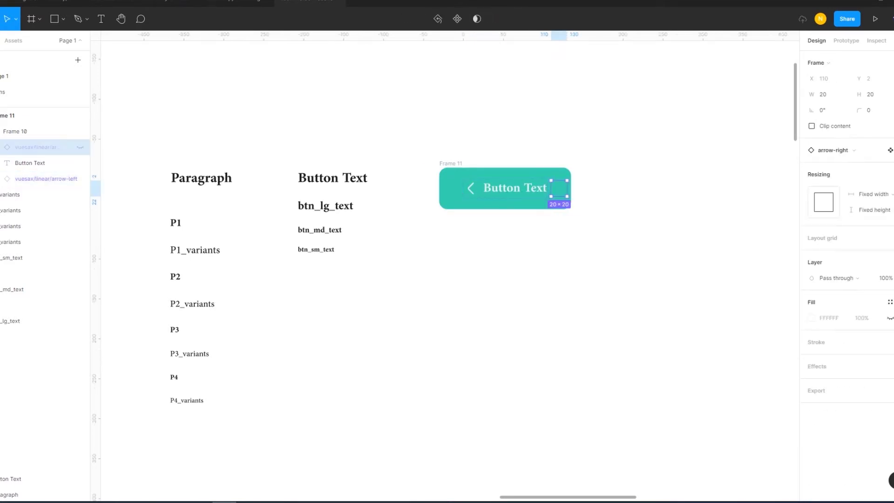
pyautogui.hotkey('ctrl', 'shift', 'h')
pyautogui.press('Escape')
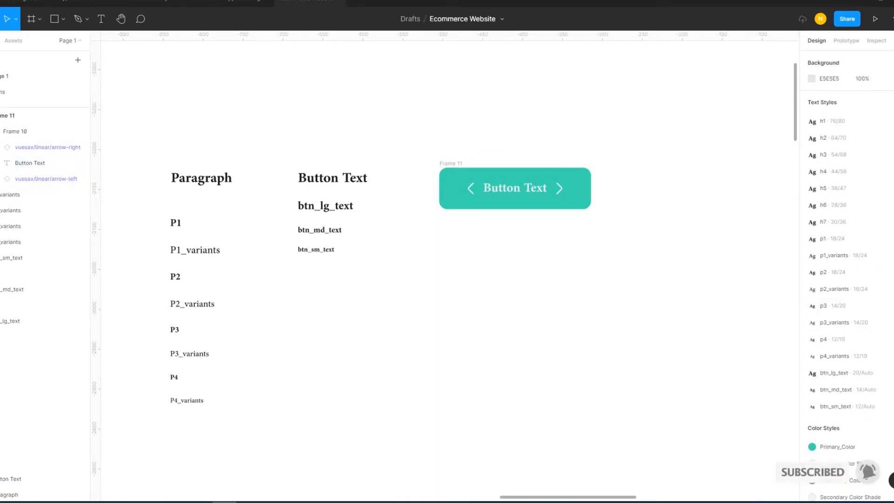
# Select the whole button frame Frame 11 and group it.
pyautogui.click(37, 115)
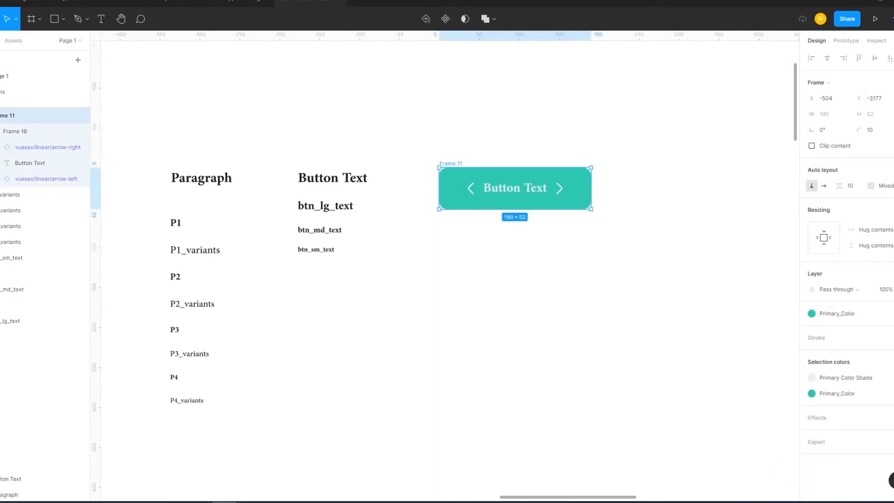
pyautogui.moveTo(425, 126); pyautogui.dragTo(653, 264)
pyautogui.hotkey('ctrl', 'g')
# Undo the grouping and turn the button frame into a component.
pyautogui.hotkey('ctrl', 'z')
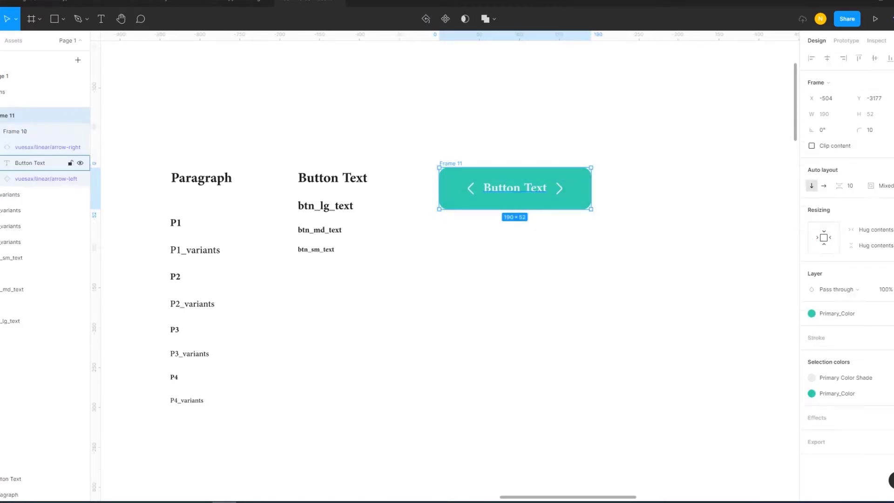
pyautogui.rightClick(447, 175)
pyautogui.moveTo(475, 220)
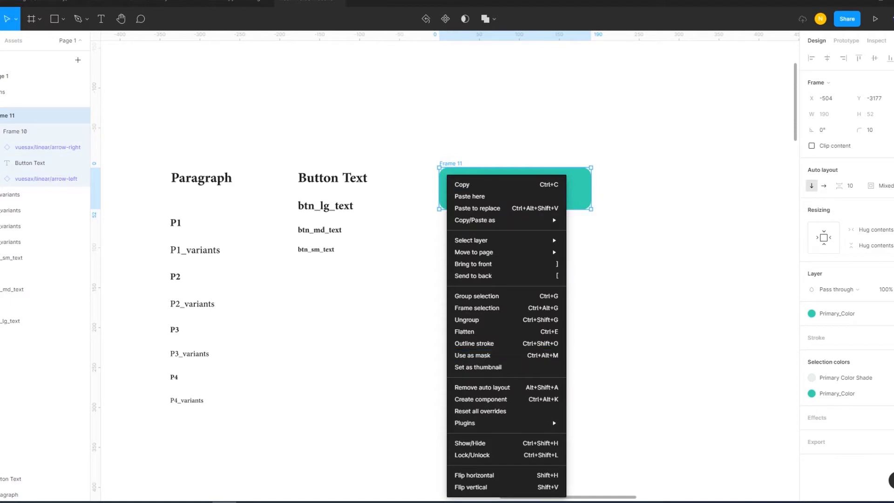
pyautogui.press('Escape')
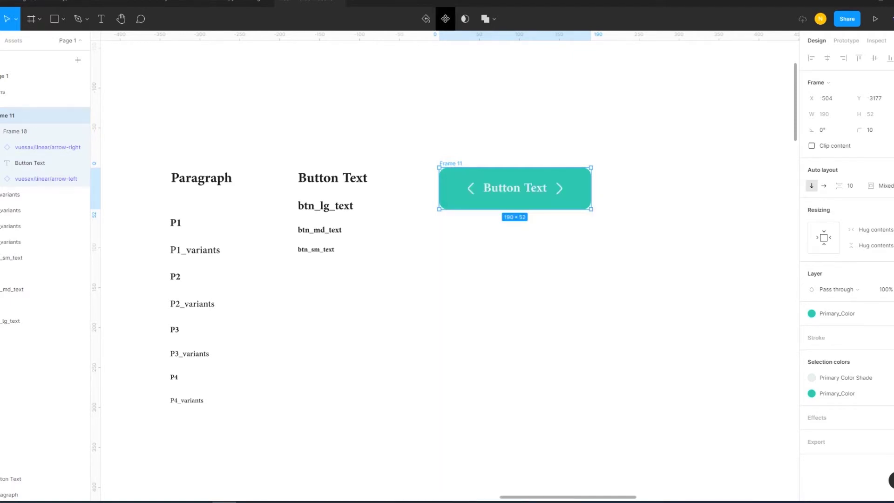
pyautogui.click(445, 19)
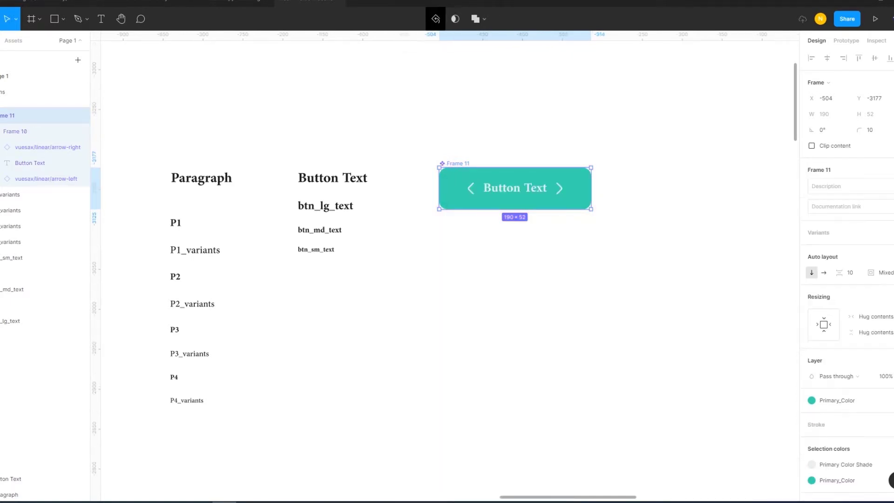
# Name the component btn_lg_filled and add a second variant.
pyautogui.hotkey('ctrl', 'r')
pyautogui.press('BackSpace')
pyautogui.write('Button')
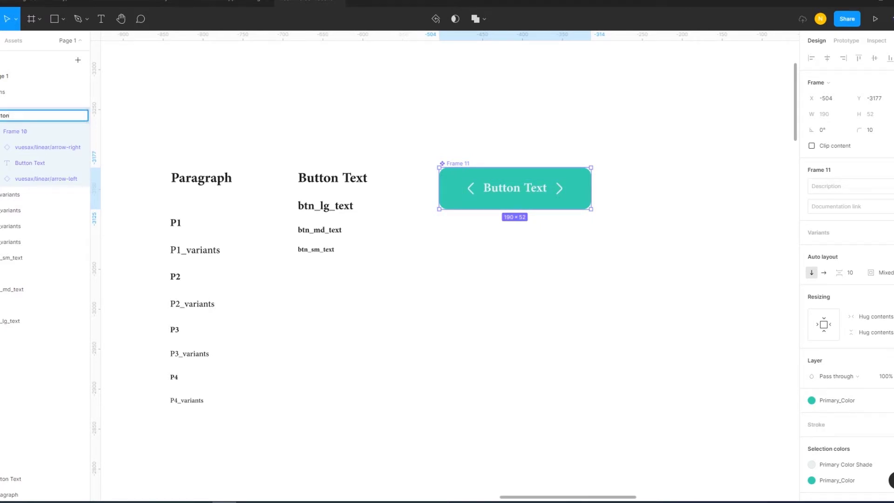
pyautogui.hotkey('ctrl', 'a')
pyautogui.press('BackSpace')
pyautogui.write('lg_')
pyautogui.write('filled')
pyautogui.press('Return')
pyautogui.click(515, 189)
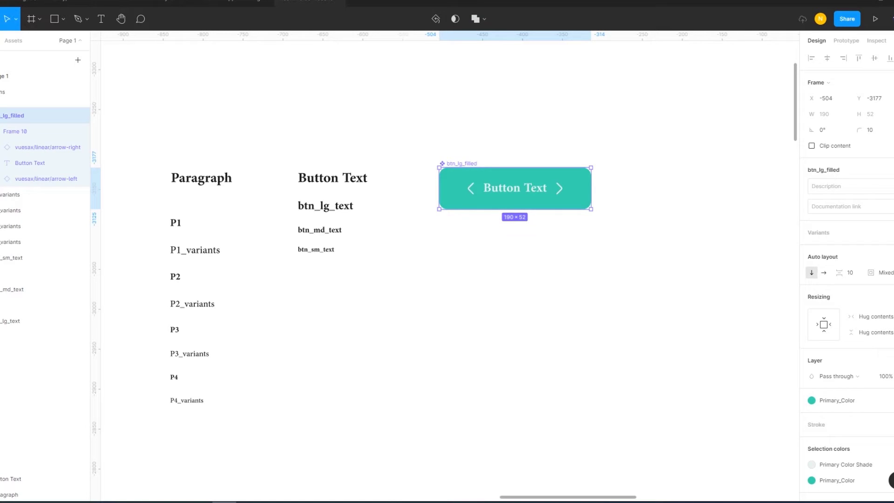
pyautogui.click(888, 232)
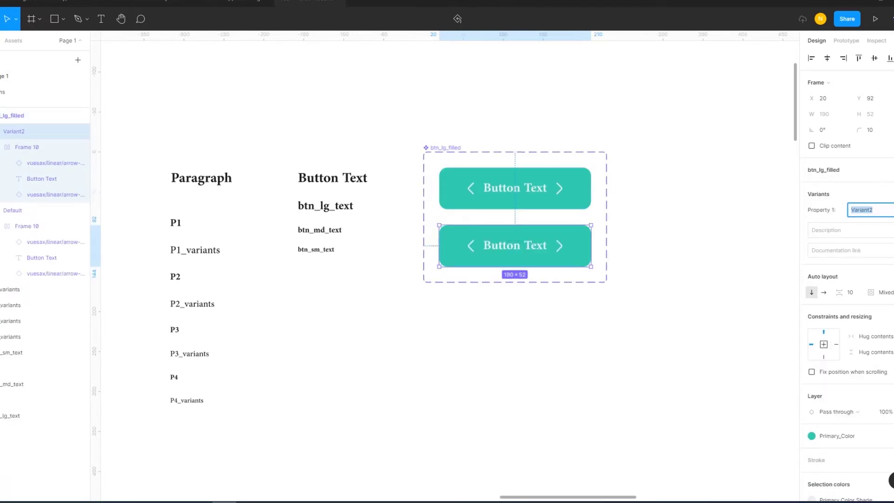
# Name the second variant btn_lg_light.
pyautogui.write('btn_md')
pyautogui.press('BackSpace')
pyautogui.press('BackSpace')
pyautogui.press('BackSpace')
pyautogui.write('lg')
pyautogui.write('_light')
pyautogui.press('Return')
pyautogui.press('Escape')
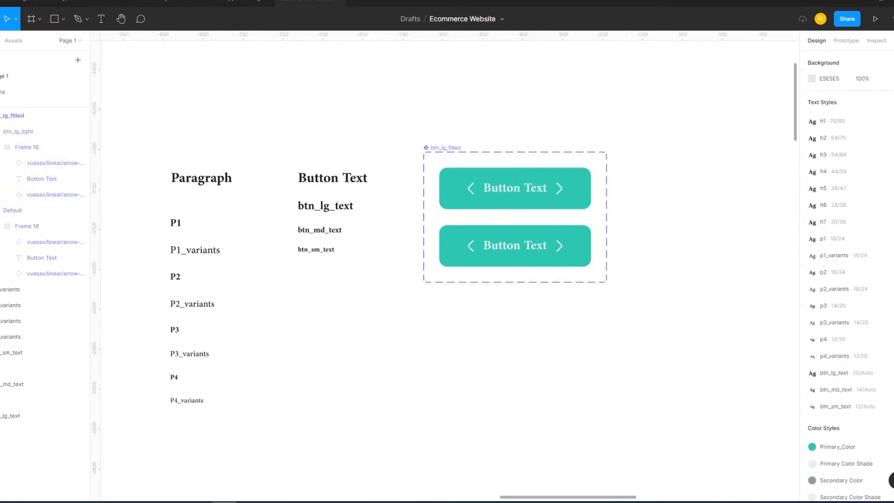
# Fill btn_lg_light with Primary Color Shade and make its text and arrows Primary_Color.
pyautogui.click(23, 132)
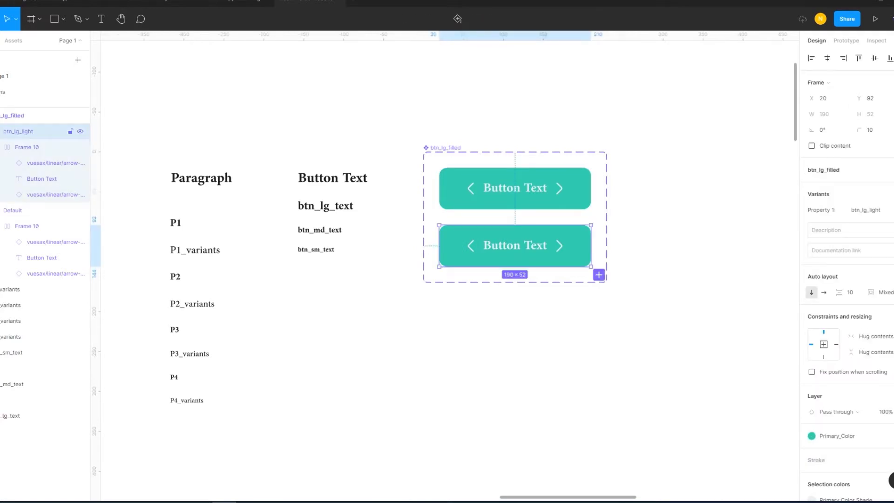
pyautogui.click(837, 436)
pyautogui.click(845, 379)
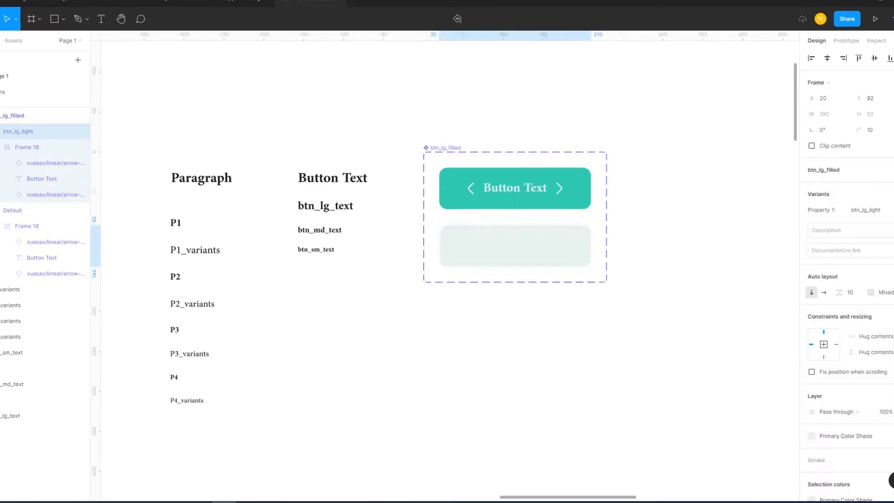
pyautogui.click(26, 147)
pyautogui.click(812, 358)
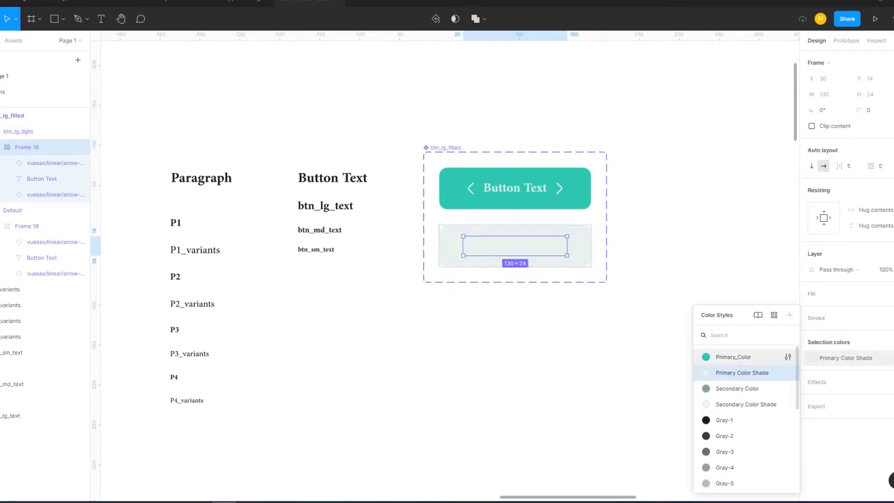
pyautogui.click(727, 356)
pyautogui.press('Escape')
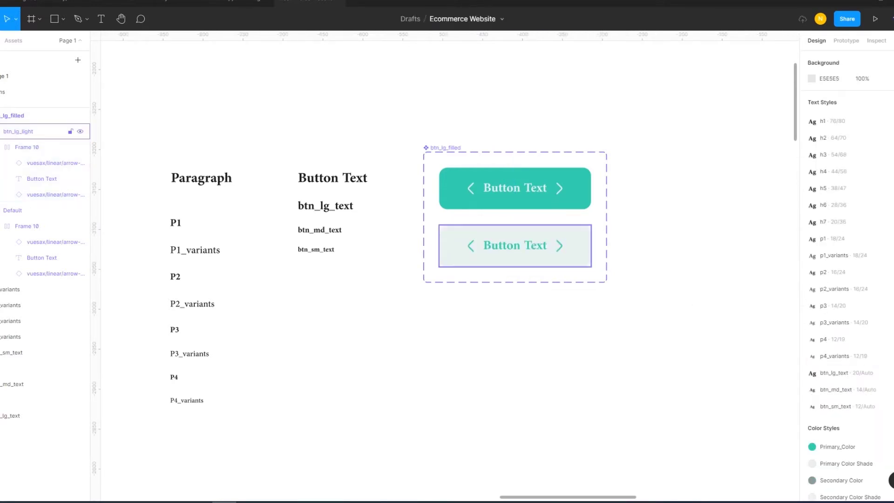
# Add a third variant based on the light button and remove its fill.
pyautogui.click(21, 131)
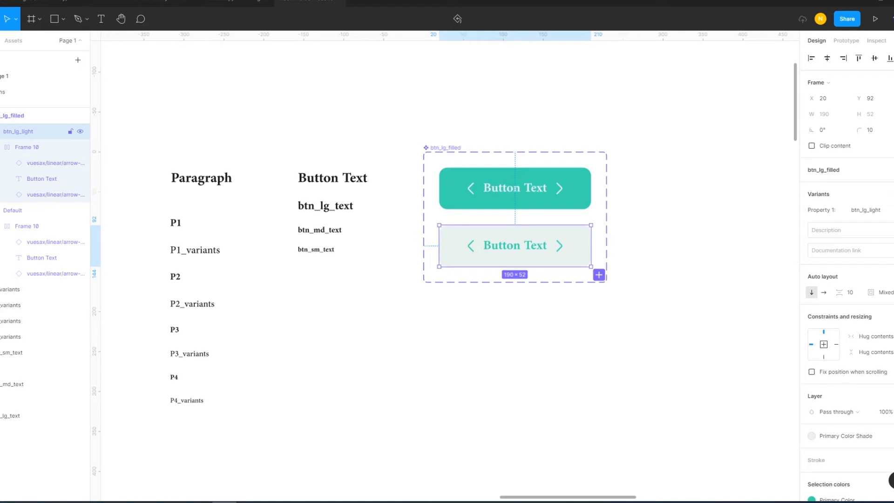
pyautogui.press('Escape')
pyautogui.click(12, 210)
pyautogui.click(599, 273)
pyautogui.hotkey('ctrl', 'z')
pyautogui.click(599, 274)
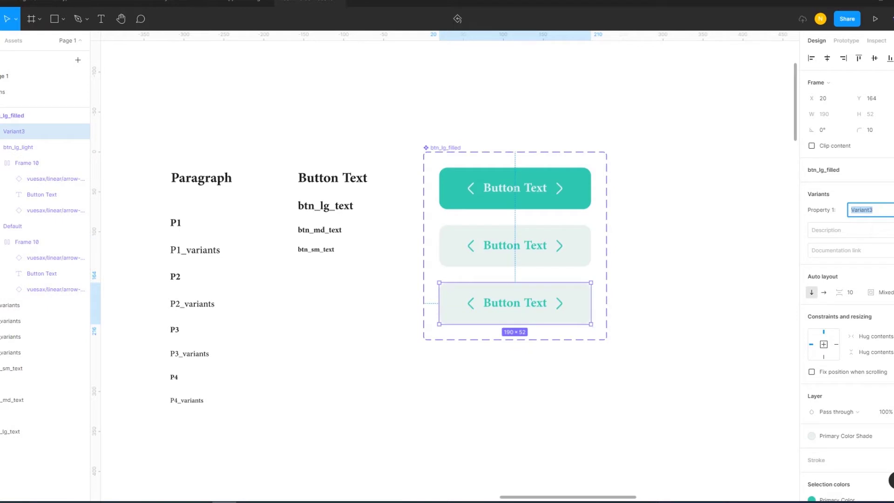
pyautogui.click(892, 436)
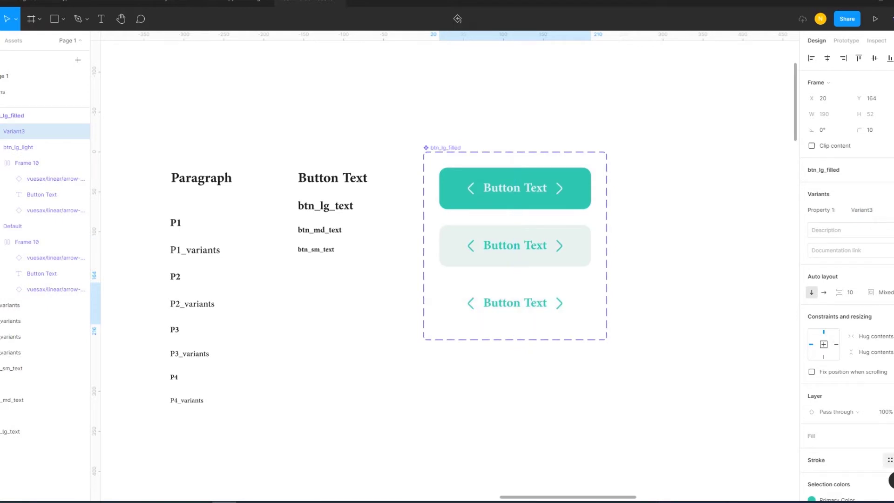
# Add a Primary_Color stroke to the third variant.
pyautogui.click(892, 460)
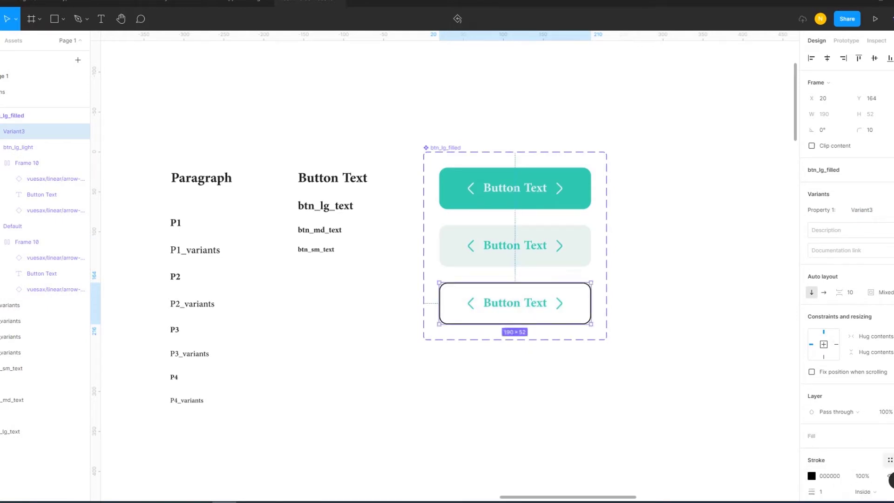
pyautogui.click(890, 460)
pyautogui.click(834, 339)
pyautogui.scroll(-1, 447, 266)
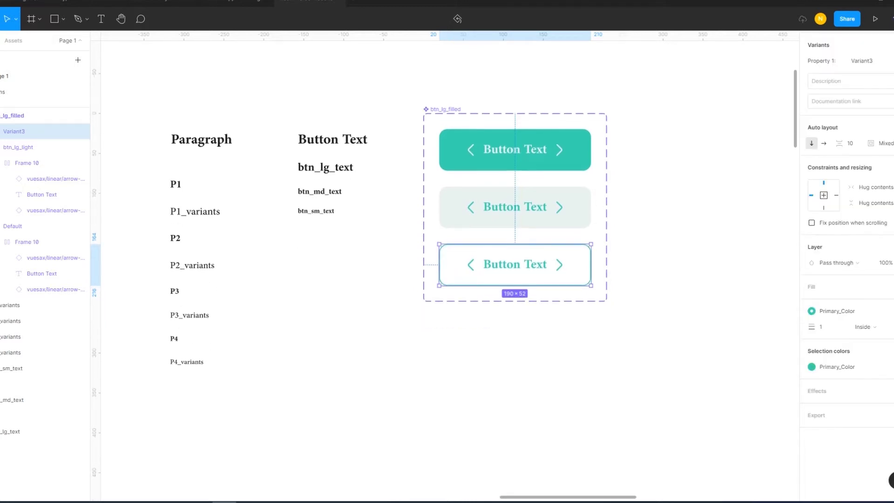
pyautogui.press('Escape')
pyautogui.scroll(2, 545, 275)
pyautogui.scroll(3, 544, 274)
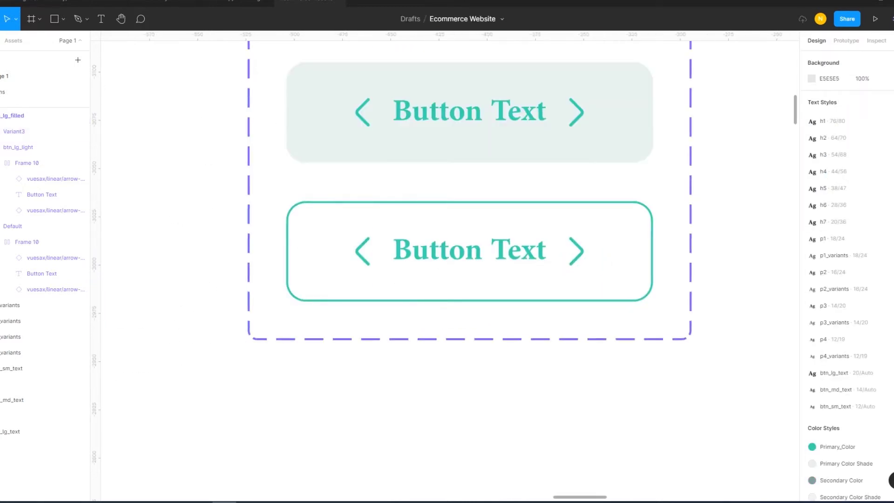
# Set the outlined variant's stroke weight to 1.5.
pyautogui.click(470, 279)
pyautogui.click(825, 475)
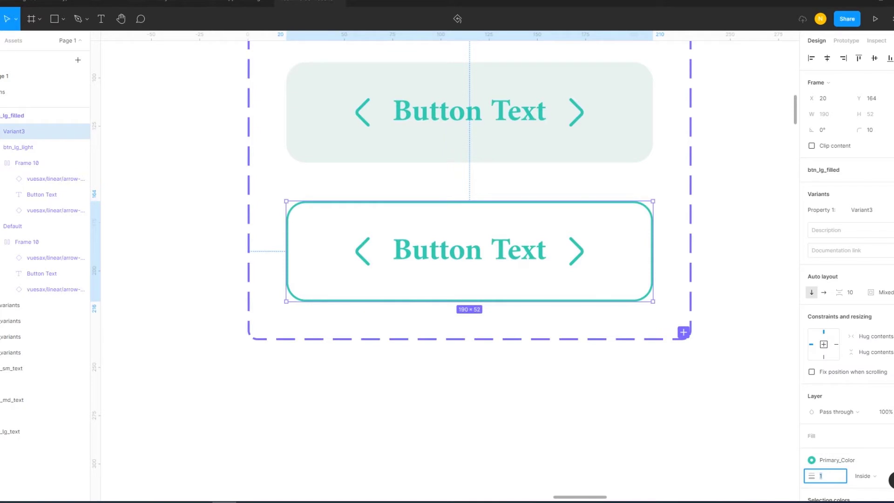
pyautogui.press('Return')
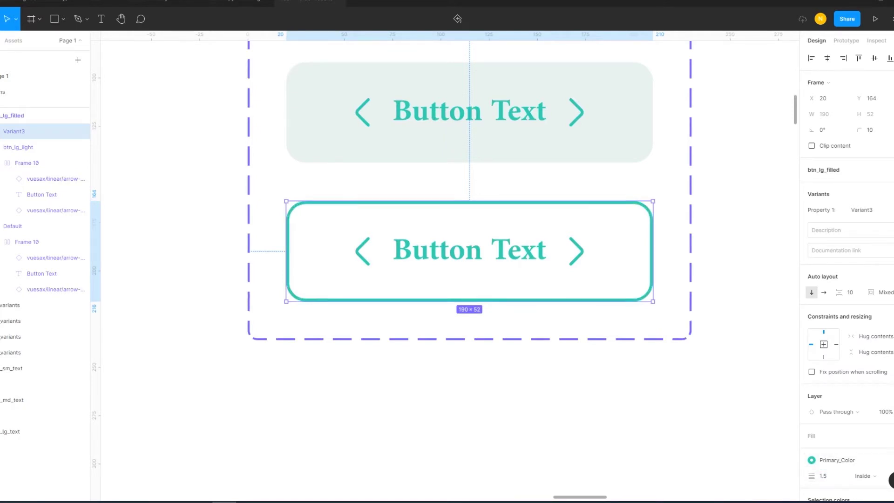
pyautogui.press('Escape')
pyautogui.hotkey('ctrl', 'z')
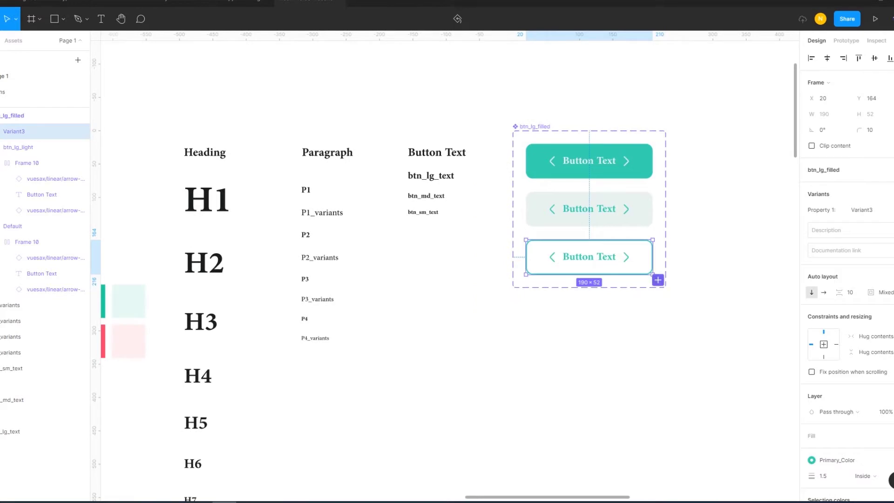
# Apply the btn_lg_text style to the first button's label.
pyautogui.click(27, 242)
pyautogui.click(42, 274)
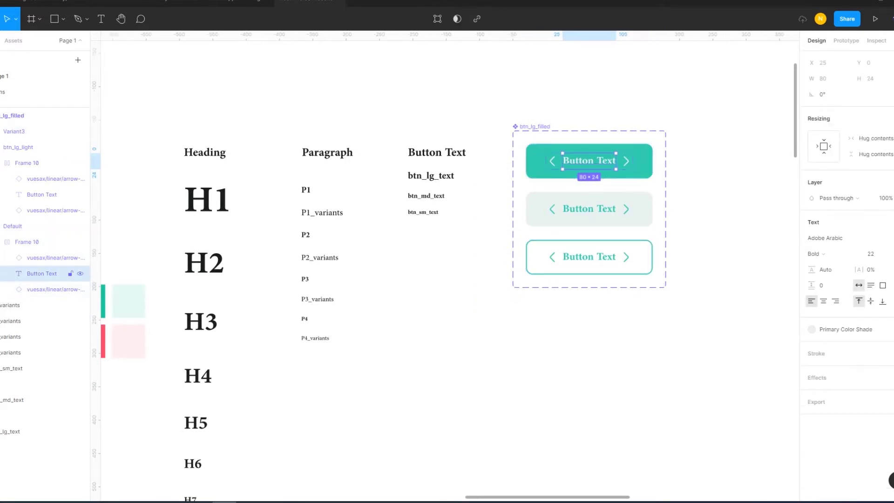
pyautogui.click(886, 222)
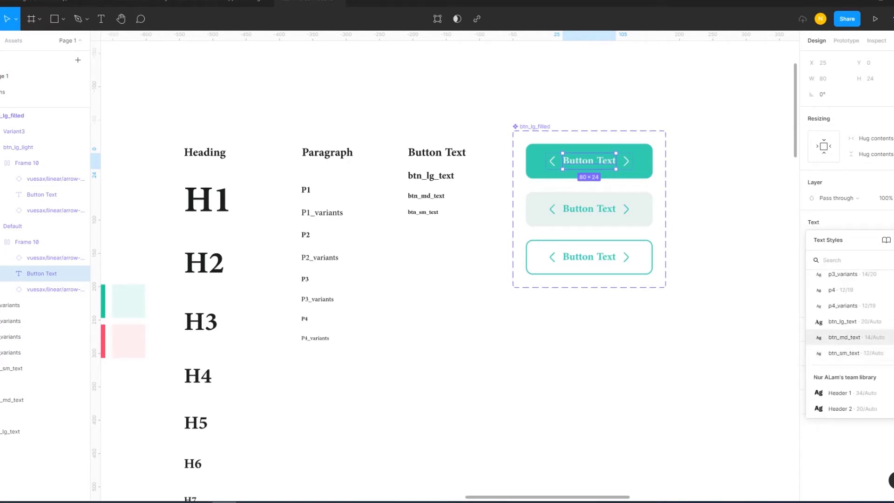
pyautogui.click(842, 321)
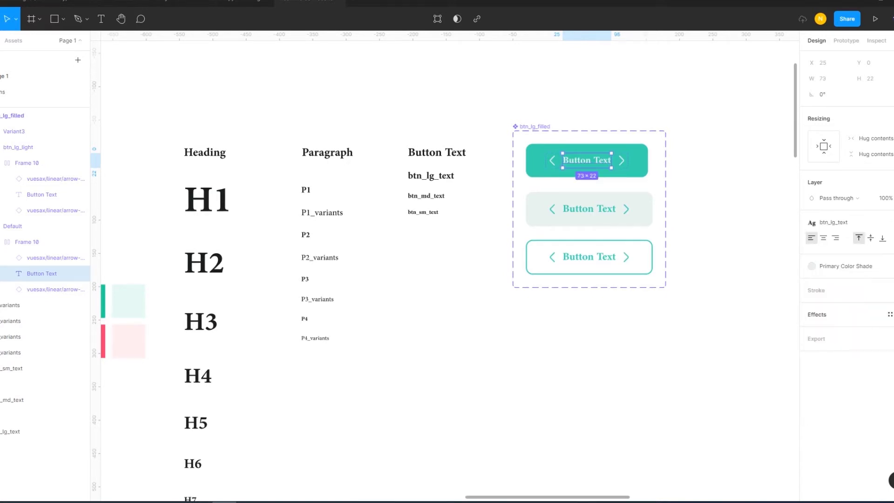
# Select the second button's label and the btn_lg_text sample to compare their styles.
pyautogui.click(589, 209)
pyautogui.click(589, 209)
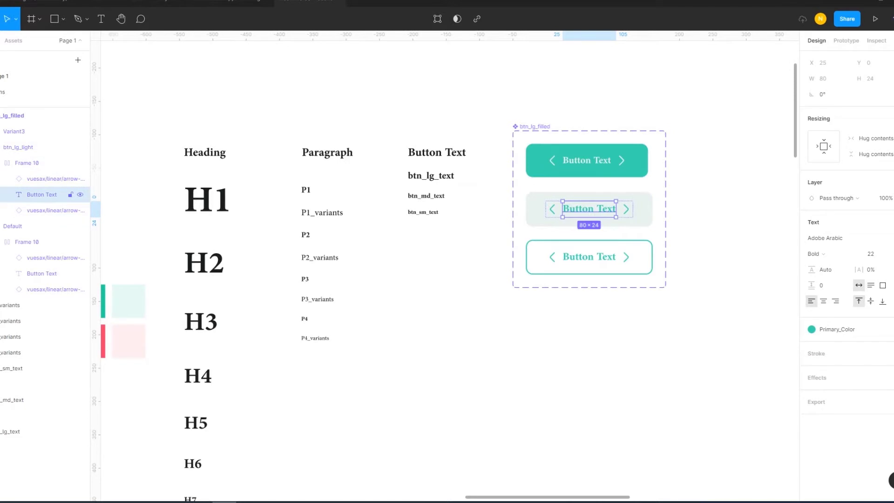
pyautogui.click(431, 175)
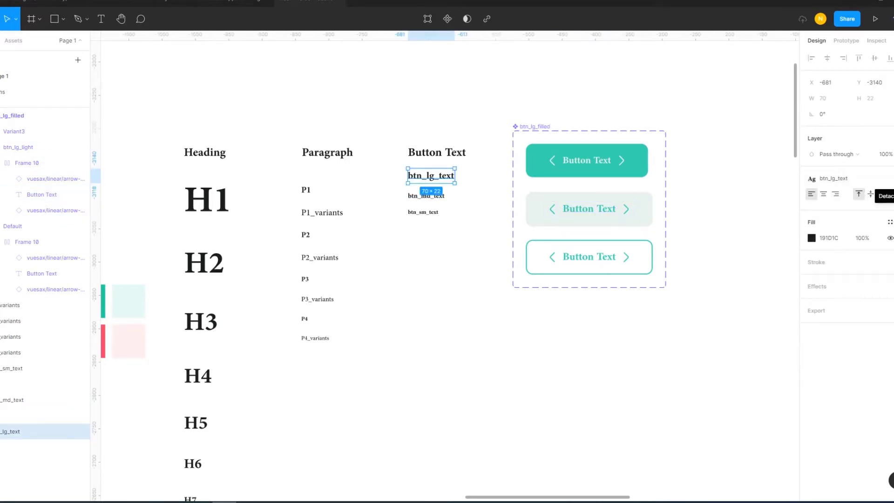
pyautogui.click(833, 178)
pyautogui.press('Escape')
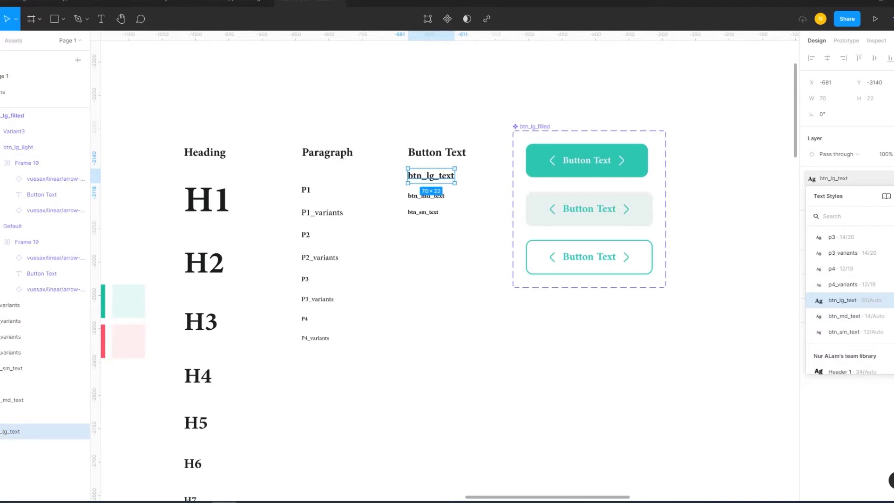
pyautogui.press('Escape')
pyautogui.click(41, 194)
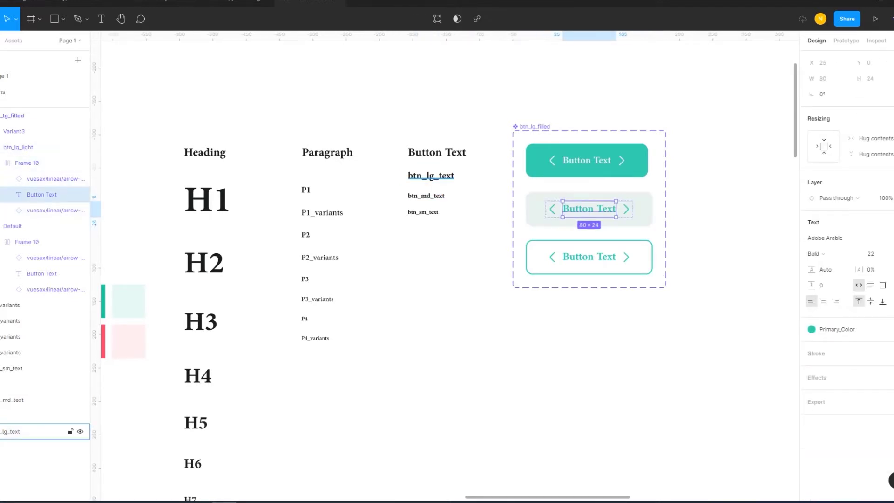
pyautogui.click(12, 431)
# Change the btn_lg_text style's font size to 22.
pyautogui.click(834, 178)
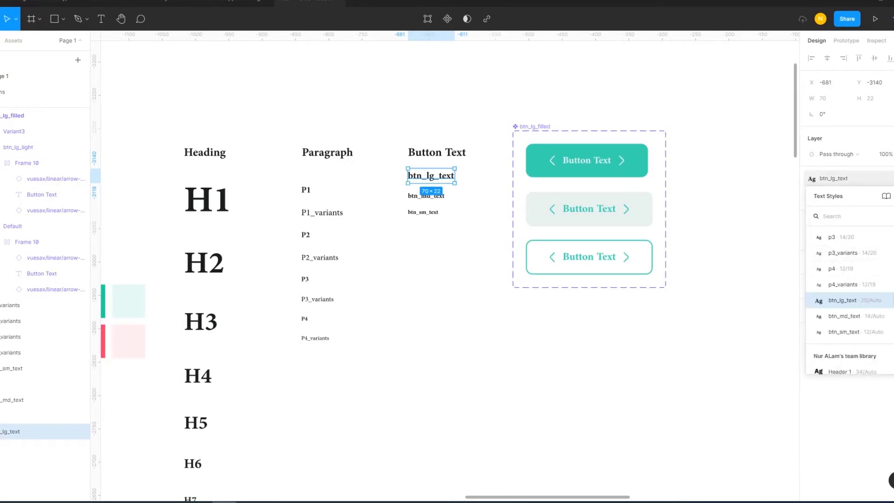
pyautogui.click(885, 300)
pyautogui.click(763, 441)
pyautogui.write('22')
pyautogui.press('Return')
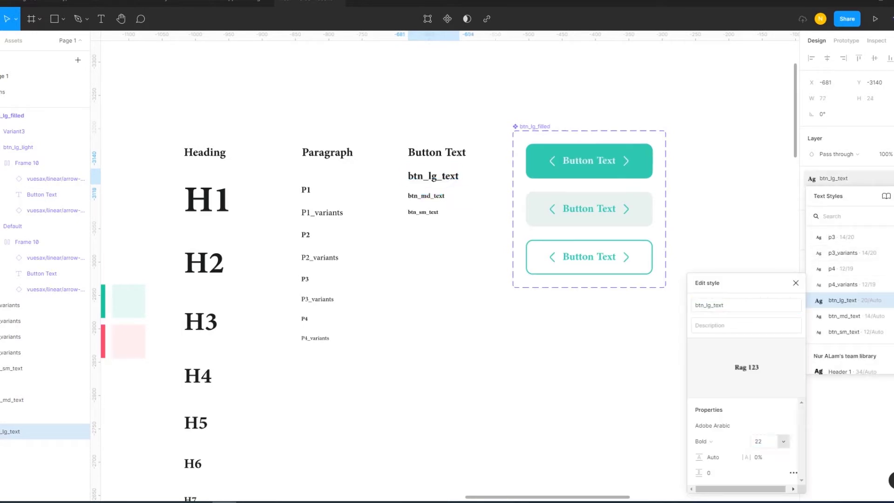
pyautogui.press('Escape')
pyautogui.press('Escape')
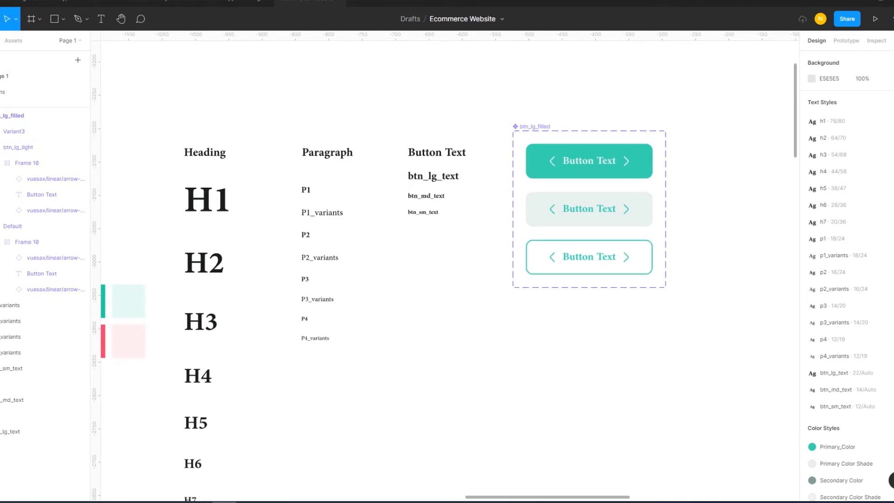
# Apply the btn_lg_text style to the second button's label.
pyautogui.keyDown('ctrl'); pyautogui.click(589, 209); pyautogui.keyUp('ctrl')
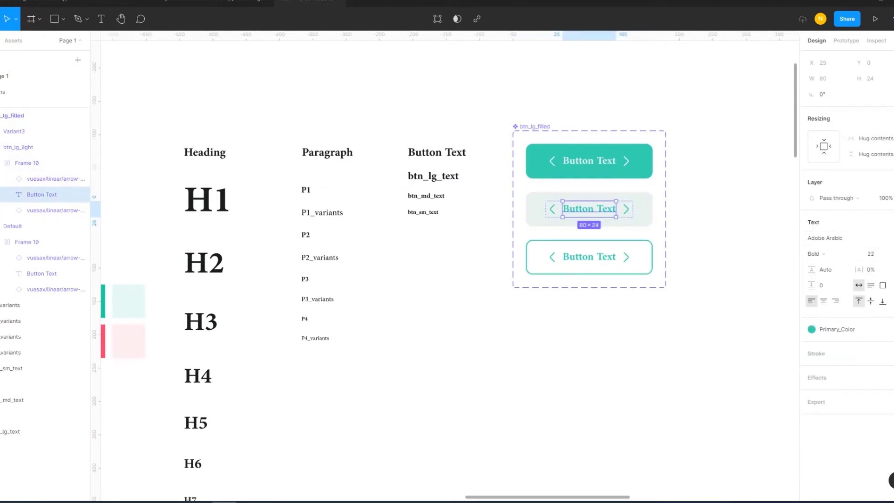
pyautogui.click(890, 254)
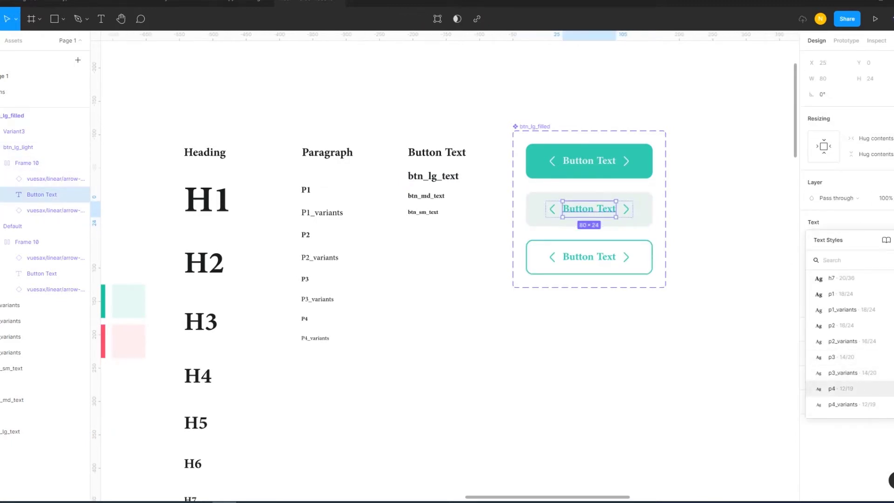
pyautogui.write('btn')
pyautogui.press('Return')
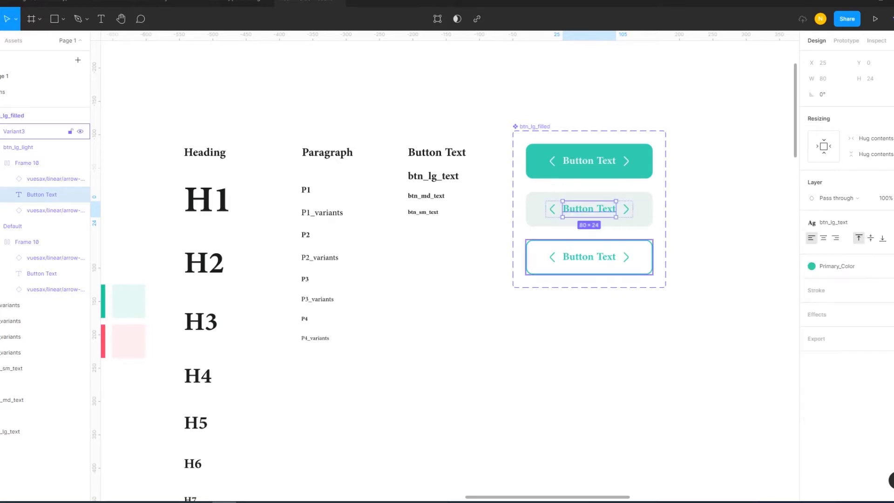
# Apply btn_lg_text to the third, outline button's label and deselect.
pyautogui.keyDown('ctrl'); pyautogui.click(589, 257); pyautogui.keyUp('ctrl')
pyautogui.click(890, 222)
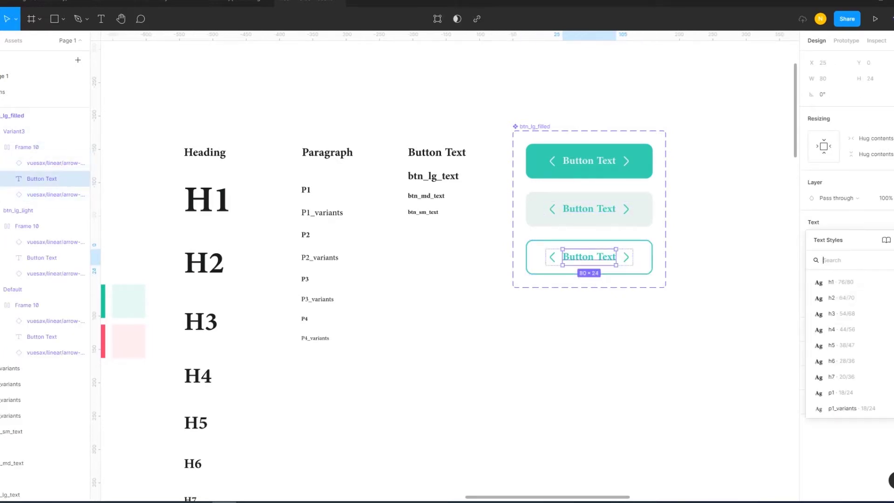
pyautogui.scroll(-3, 848, 335)
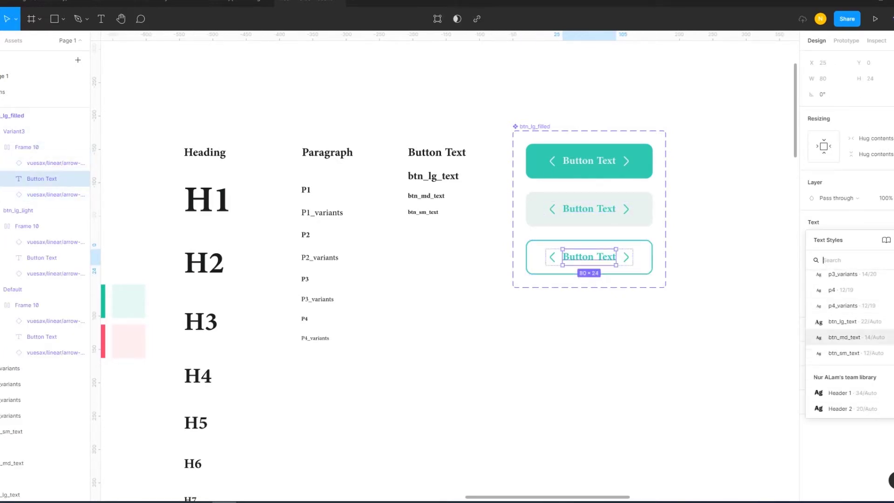
pyautogui.click(842, 321)
pyautogui.press('Escape')
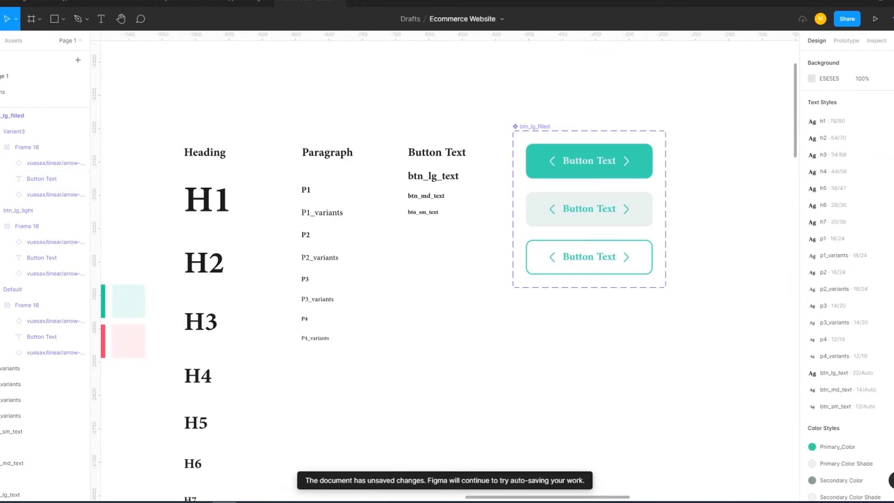
# Duplicate the outline variant and set the new variant's Property 1 value to btn_md_filled.
pyautogui.hotkey('ctrl', 'd')
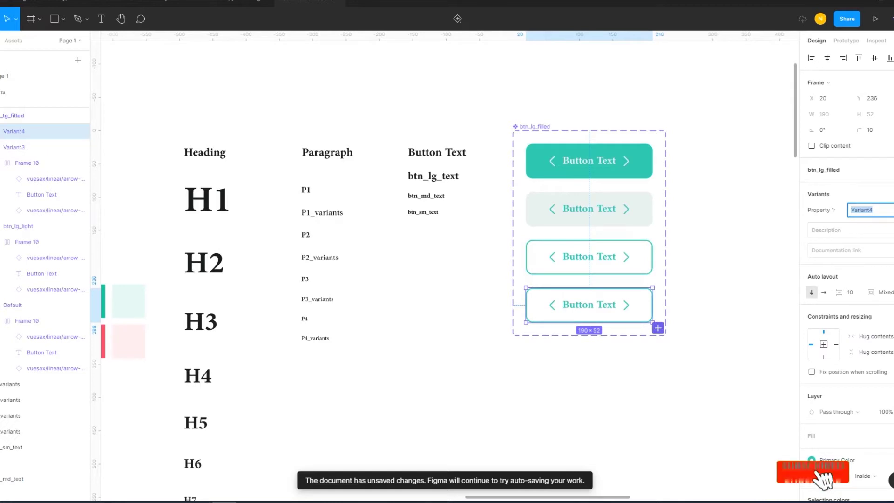
pyautogui.write('btn_lg')
pyautogui.press('BackSpace')
pyautogui.press('BackSpace')
pyautogui.write('md_filled')
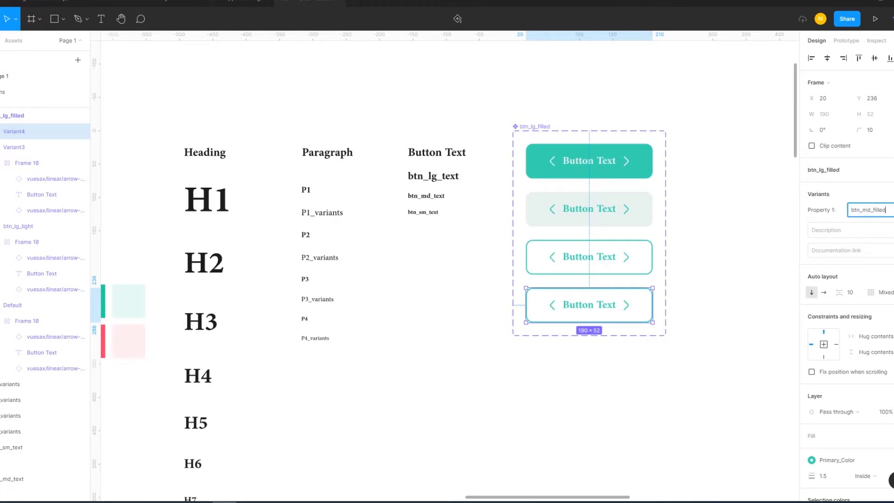
pyautogui.press('Return')
pyautogui.press('Escape')
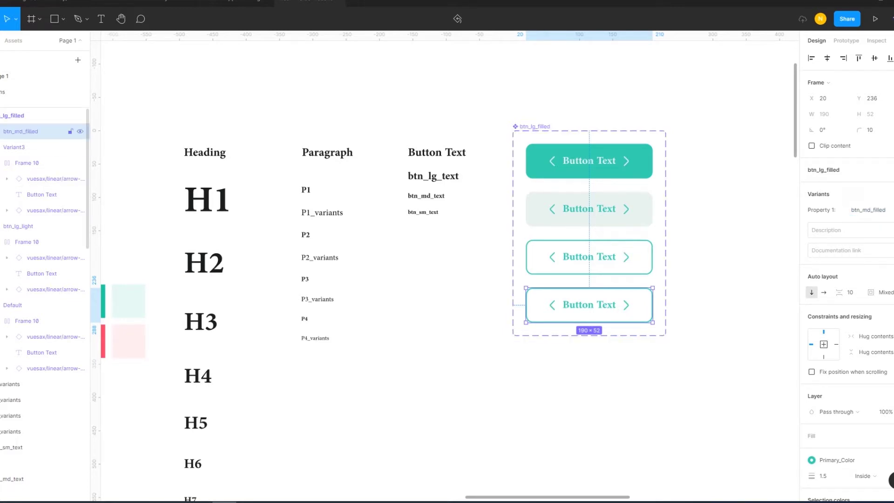
pyautogui.hotkey('ctrl', 'r')
pyautogui.press('Escape')
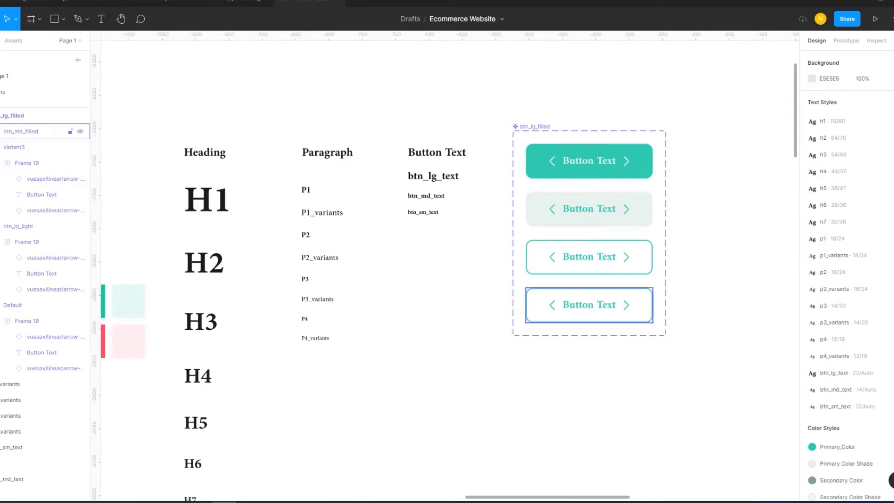
pyautogui.click(38, 131)
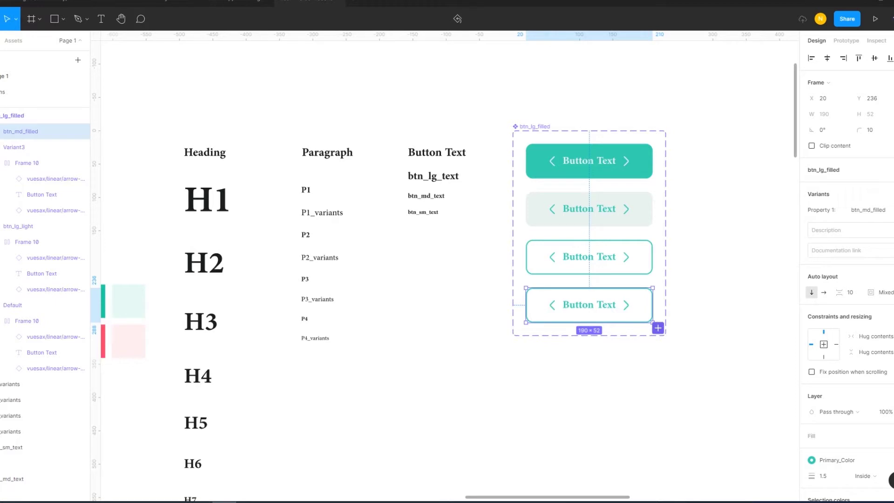
pyautogui.scroll(-3, 847, 373)
# Replace the outline with a Primary_Color fill and colour label and arrows Primary Color Shade.
pyautogui.click(887, 377)
pyautogui.click(889, 336)
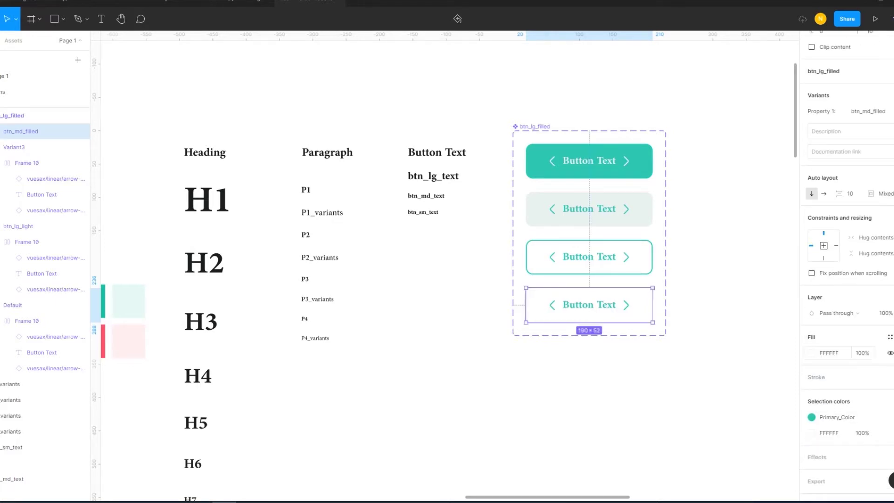
pyautogui.click(889, 336)
pyautogui.click(833, 362)
pyautogui.press('Return')
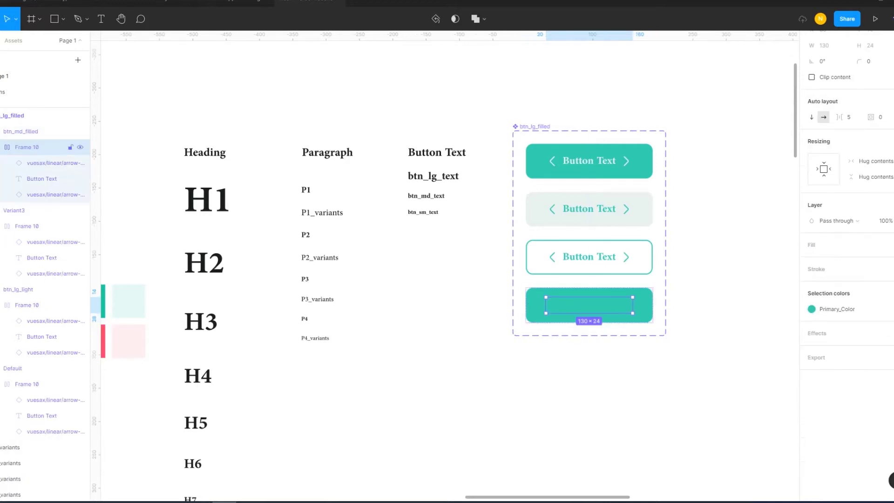
pyautogui.click(811, 308)
pyautogui.click(745, 369)
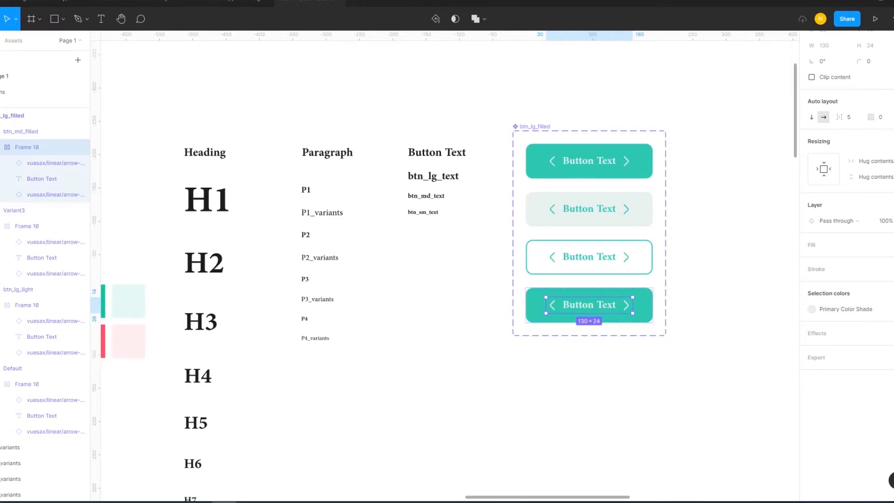
# Apply the btn_md_text style to the new button's label.
pyautogui.click(70, 179)
pyautogui.click(833, 189)
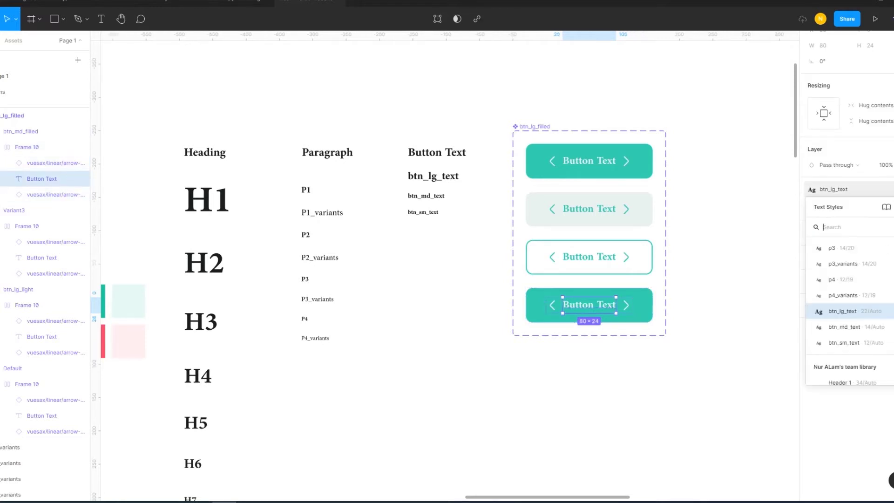
pyautogui.click(844, 327)
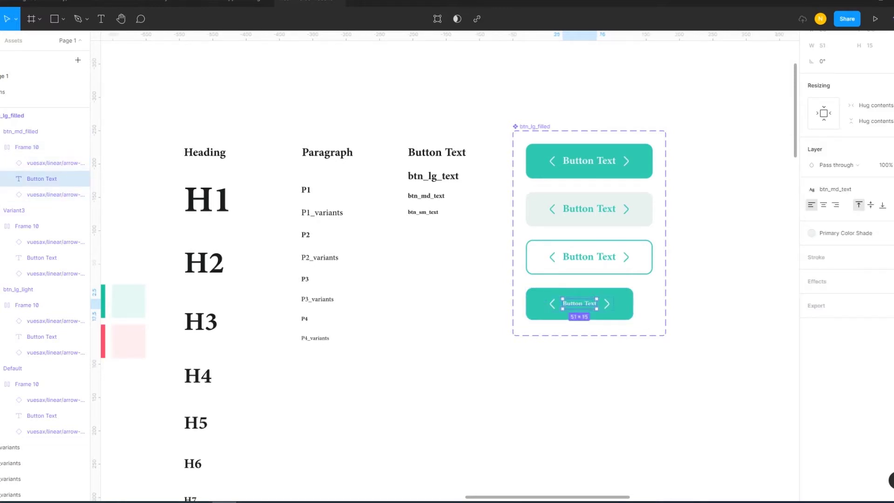
pyautogui.click(433, 176)
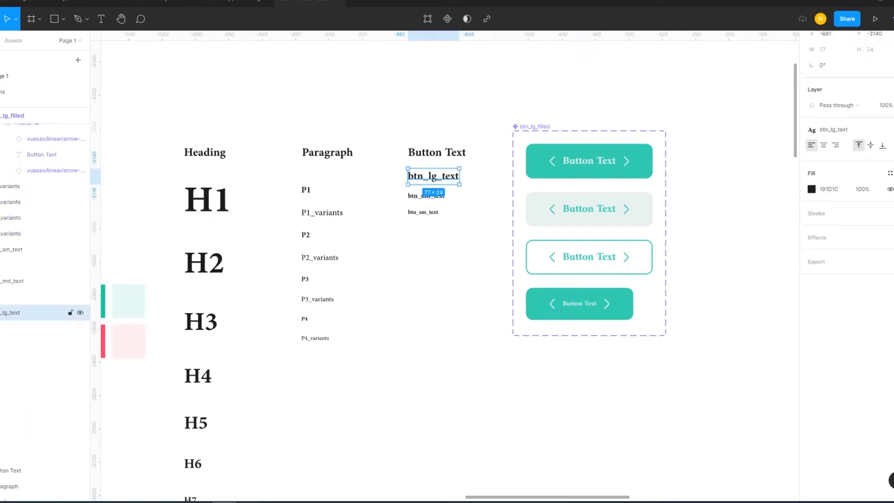
# Change the btn_md_text style's font size to 18.
pyautogui.click(426, 195)
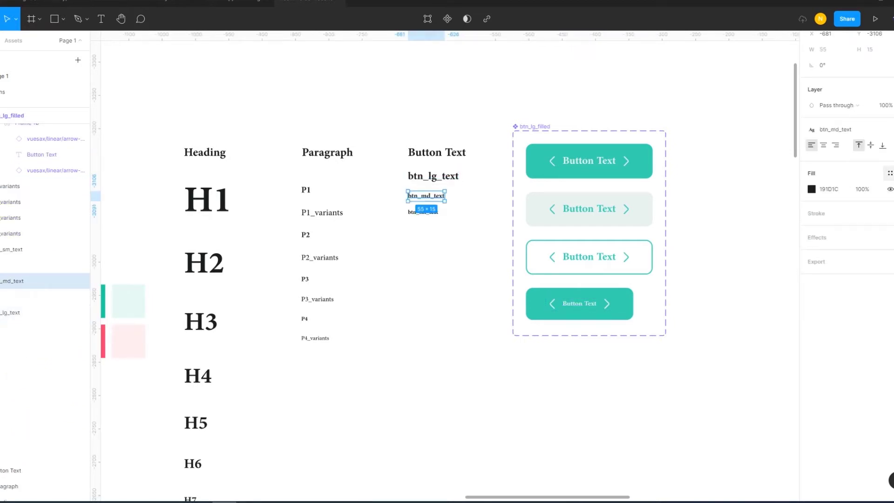
pyautogui.click(890, 174)
pyautogui.click(890, 251)
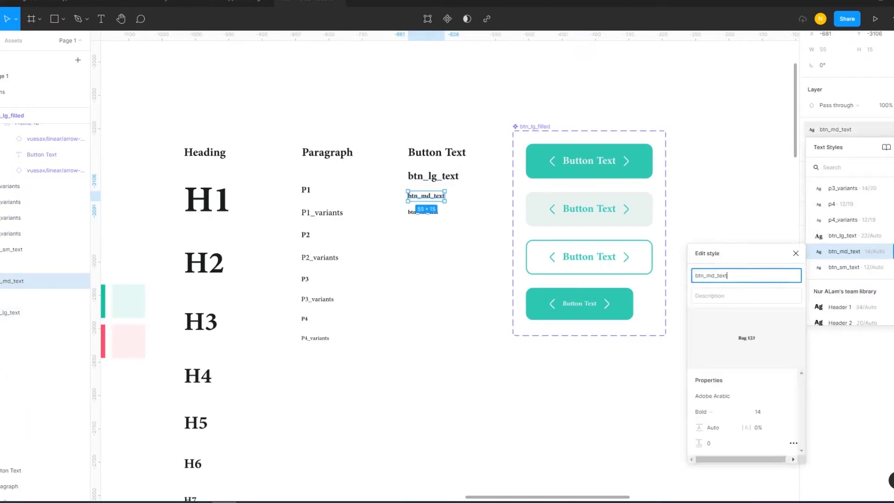
pyautogui.click(763, 411)
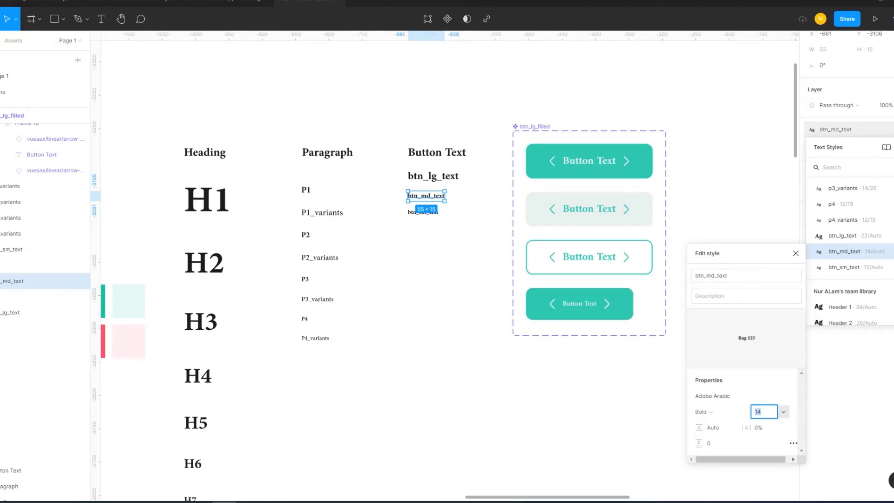
pyautogui.write('18')
pyautogui.press('Return')
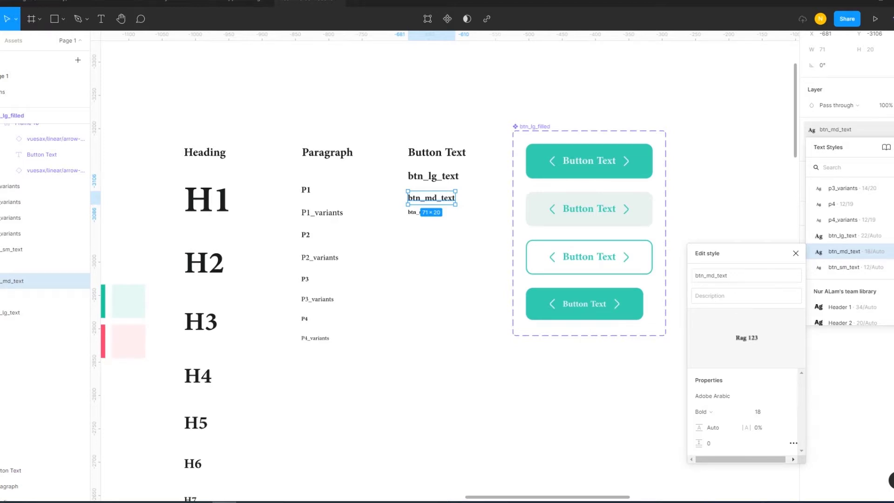
# Set btn_md_filled's top and bottom auto-layout padding to 12.
pyautogui.click(584, 304)
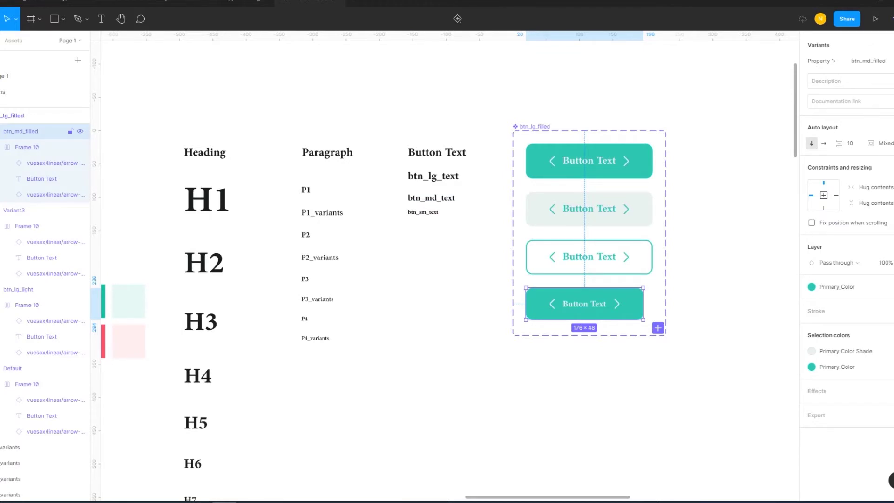
pyautogui.click(871, 143)
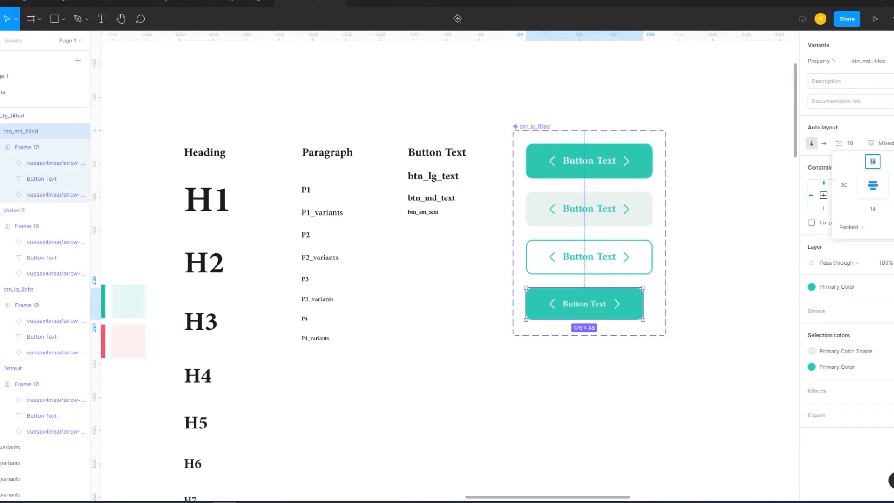
pyautogui.write('12')
pyautogui.press('Tab')
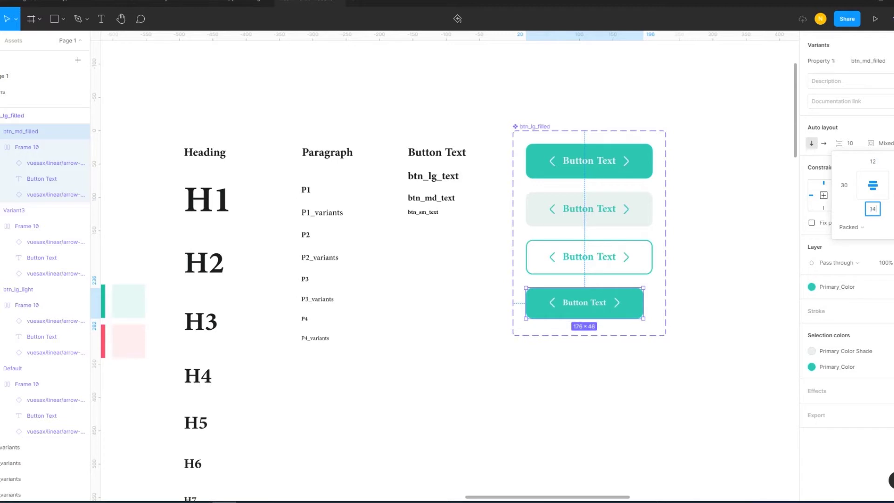
pyautogui.write('12')
pyautogui.press('Return')
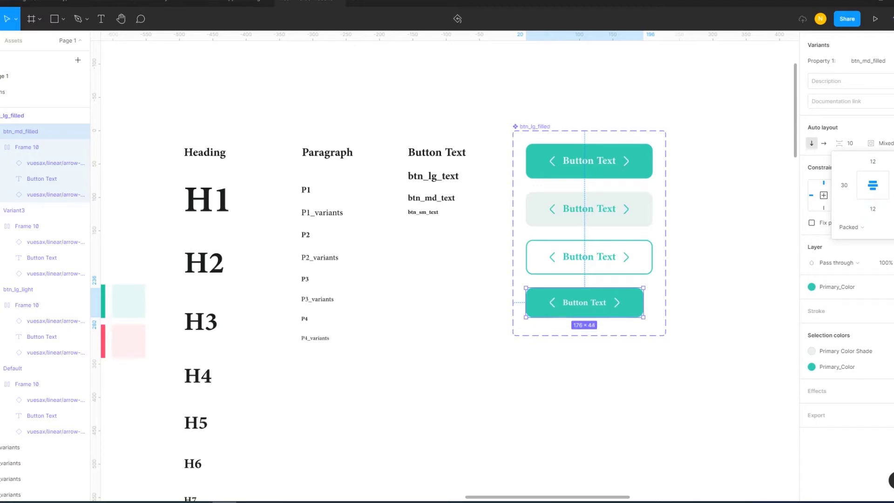
pyautogui.press('Escape')
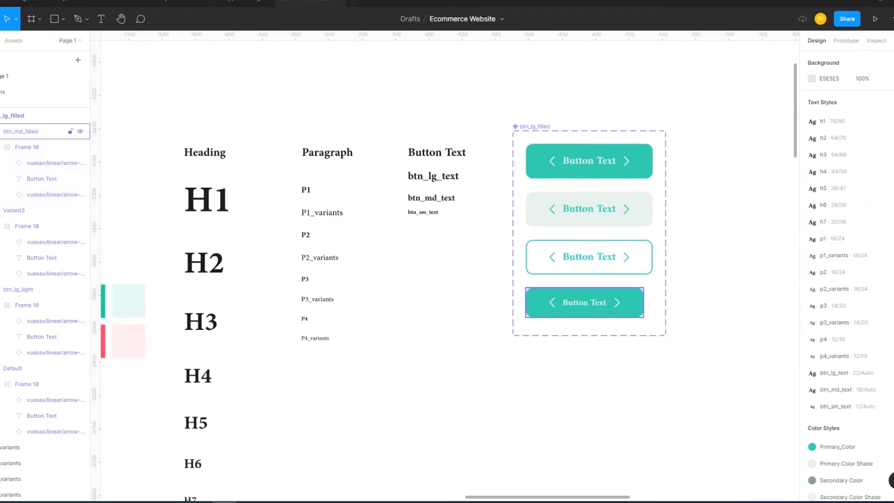
pyautogui.click(21, 131)
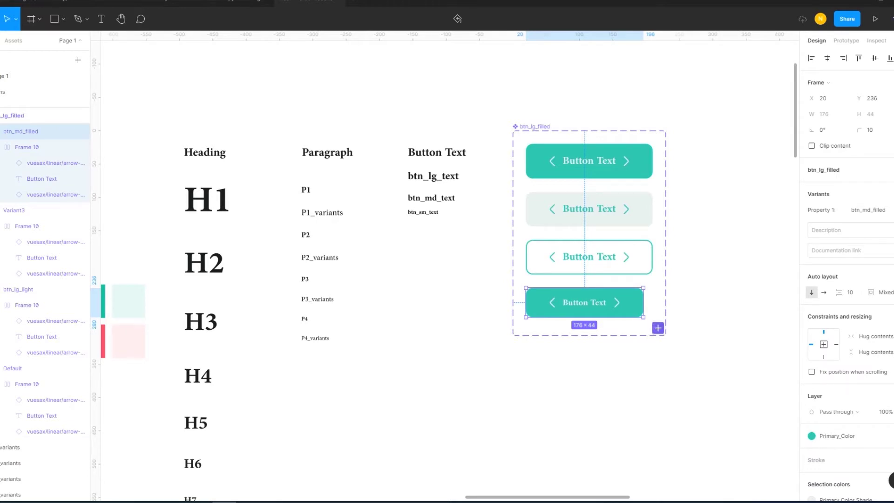
# Add a new light medium variant filled with Primary Color Shade.
pyautogui.click(658, 328)
pyautogui.click(833, 436)
pyautogui.click(854, 379)
pyautogui.press('Return')
pyautogui.click(833, 358)
pyautogui.press('Escape')
pyautogui.press('Escape')
pyautogui.scroll(-1, 380, 278)
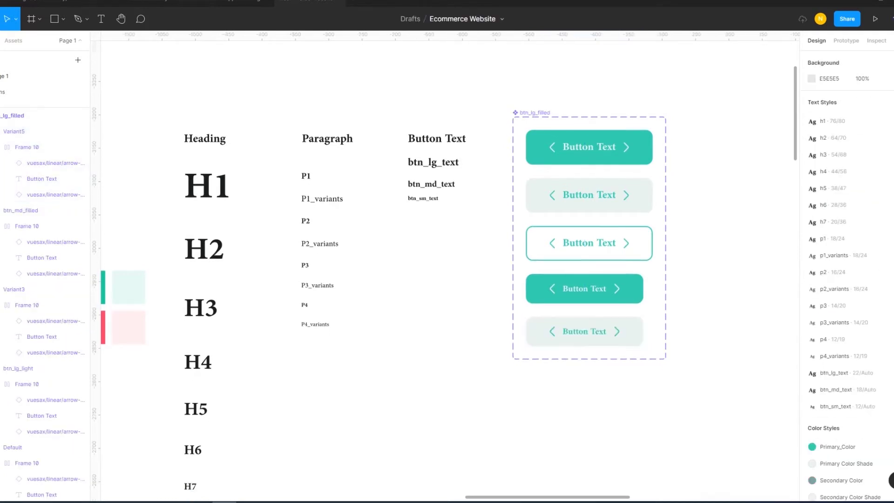
pyautogui.click(14, 130)
# Duplicate it as an outline variant: no fill, 1.5 Primary_Color stroke.
pyautogui.click(658, 352)
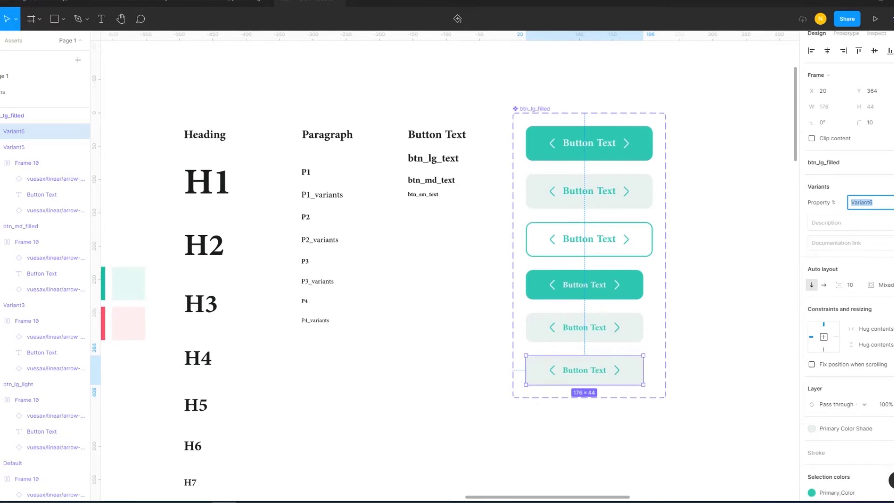
pyautogui.click(890, 387)
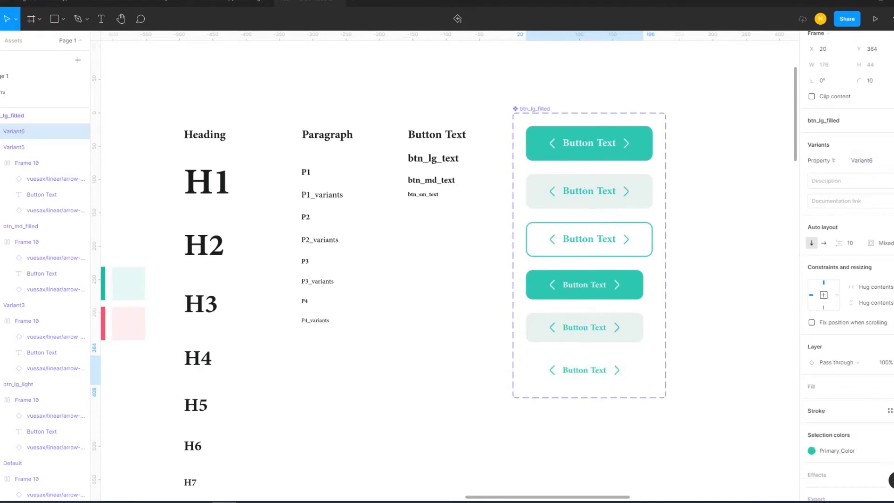
pyautogui.click(889, 410)
pyautogui.click(825, 442)
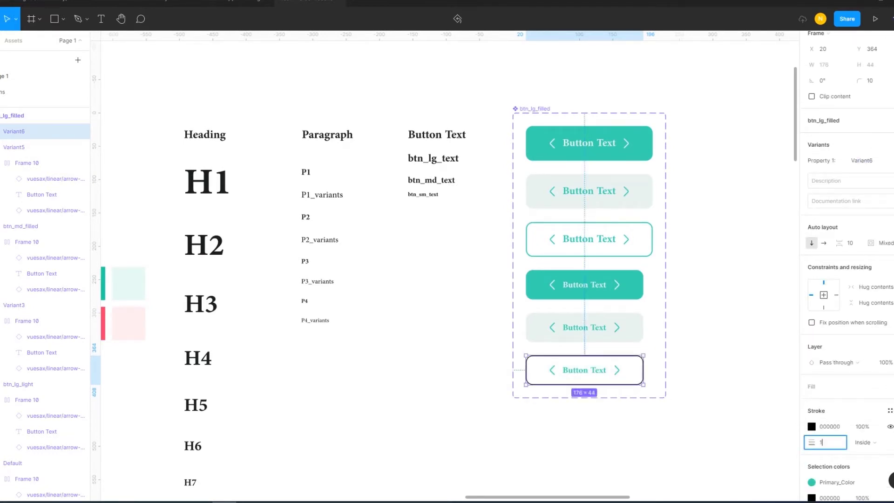
pyautogui.write('1.5')
pyautogui.press('Return')
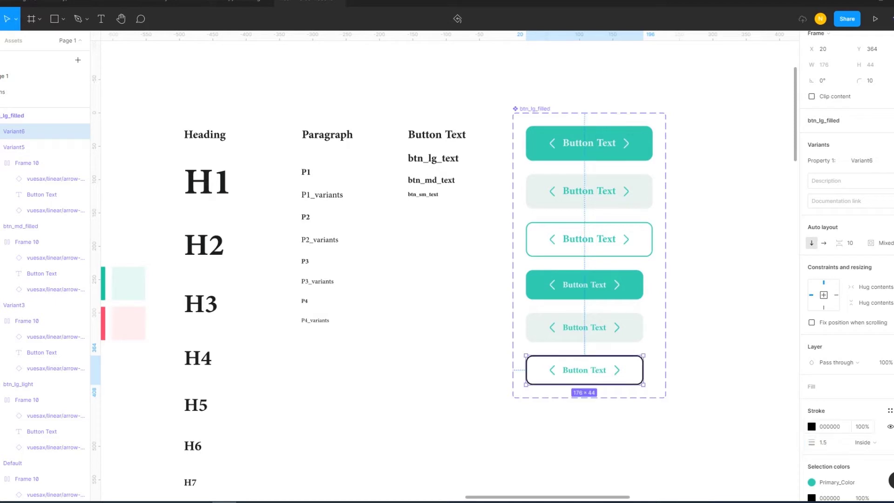
pyautogui.click(889, 410)
pyautogui.click(836, 337)
pyautogui.press('Escape')
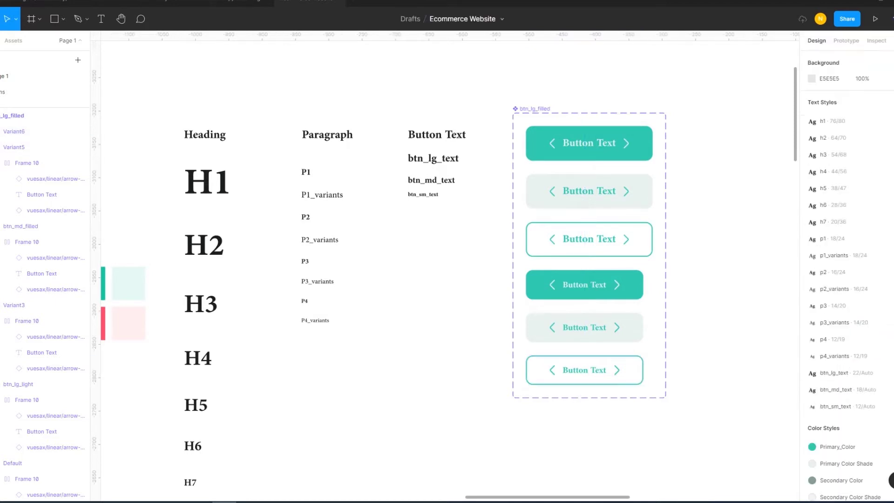
# Check the text style applied to the btn_md_text sample label.
pyautogui.scroll(-2, 447, 266)
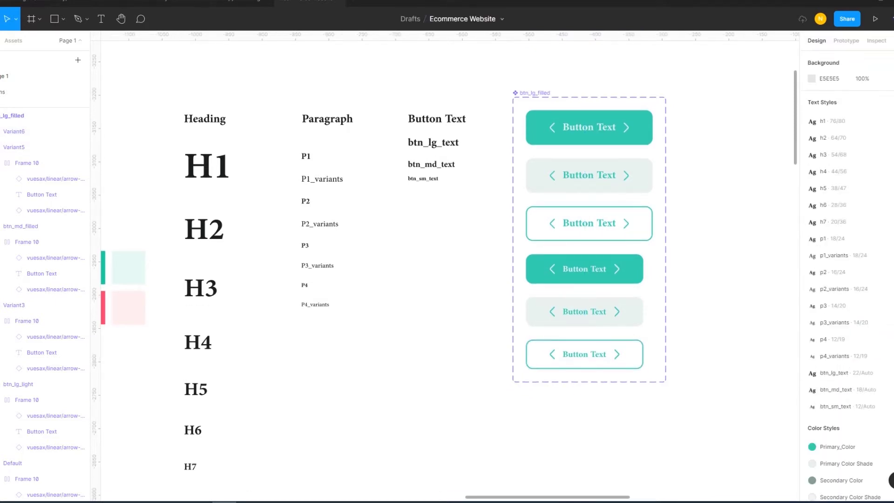
pyautogui.scroll(-1, 584, 347)
pyautogui.click(584, 347)
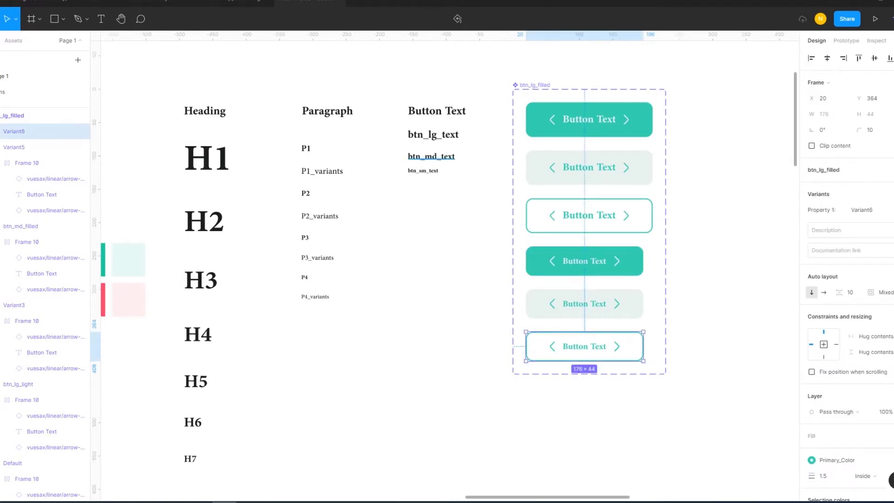
pyautogui.click(432, 156)
pyautogui.press('Escape')
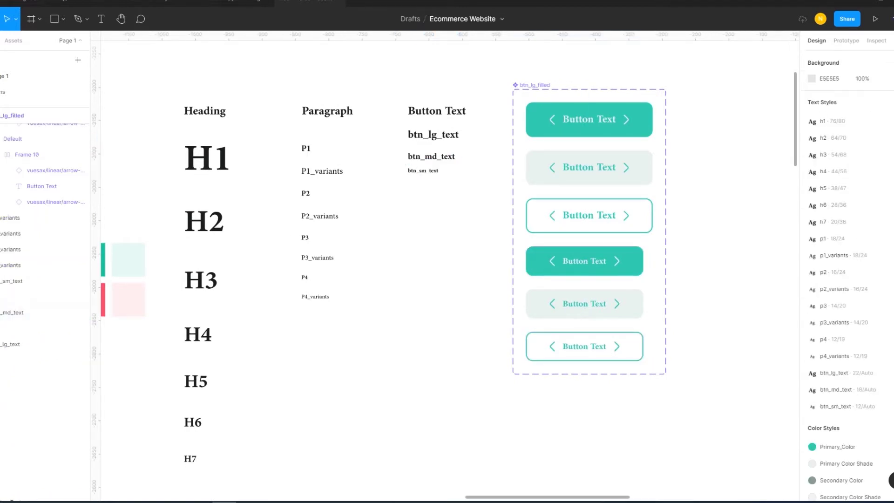
pyautogui.click(38, 312)
pyautogui.click(834, 179)
pyautogui.click(37, 281)
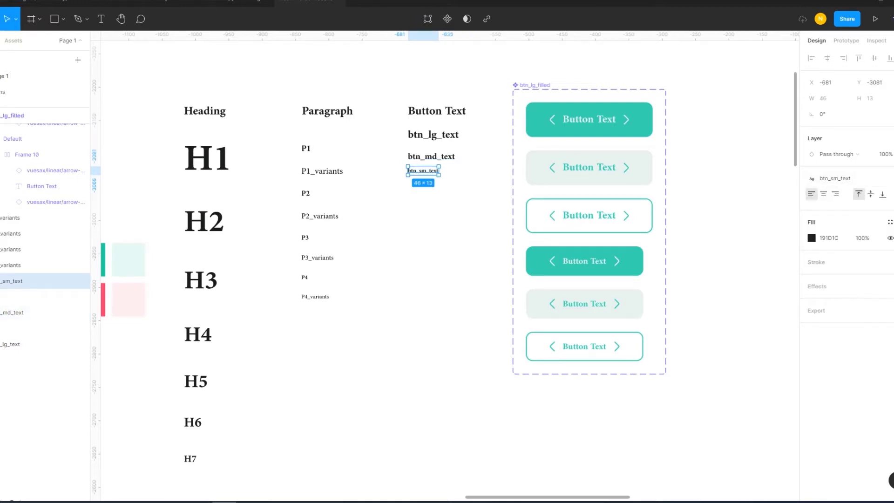
# Change the btn_sm_text style's font size from 12 to 14.
pyautogui.click(835, 178)
pyautogui.click(889, 300)
pyautogui.click(764, 441)
pyautogui.write('14')
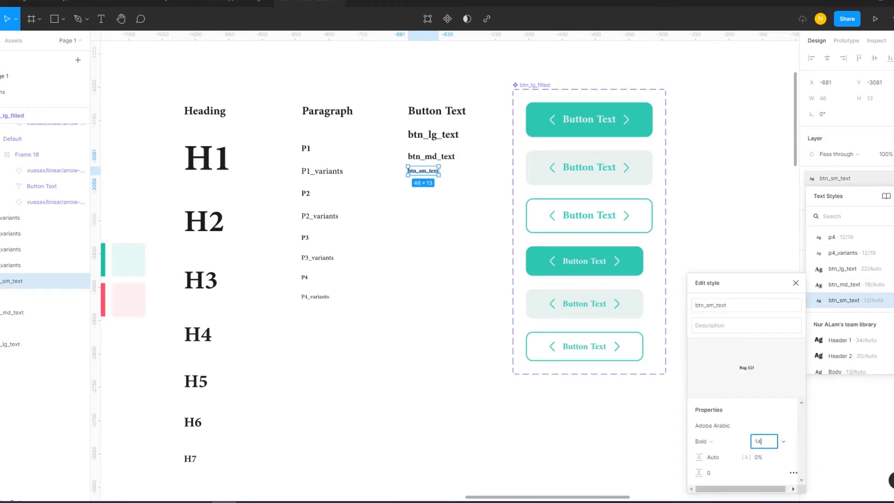
pyautogui.press('Return')
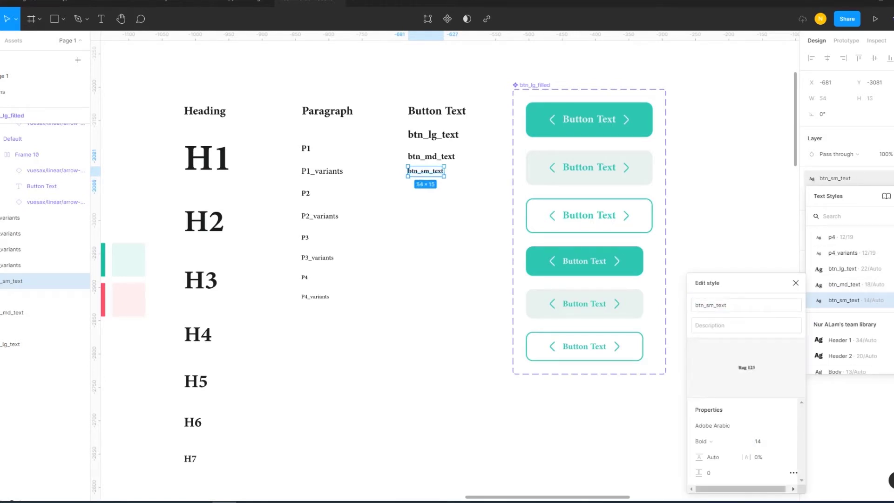
pyautogui.press('Escape')
pyautogui.click(584, 347)
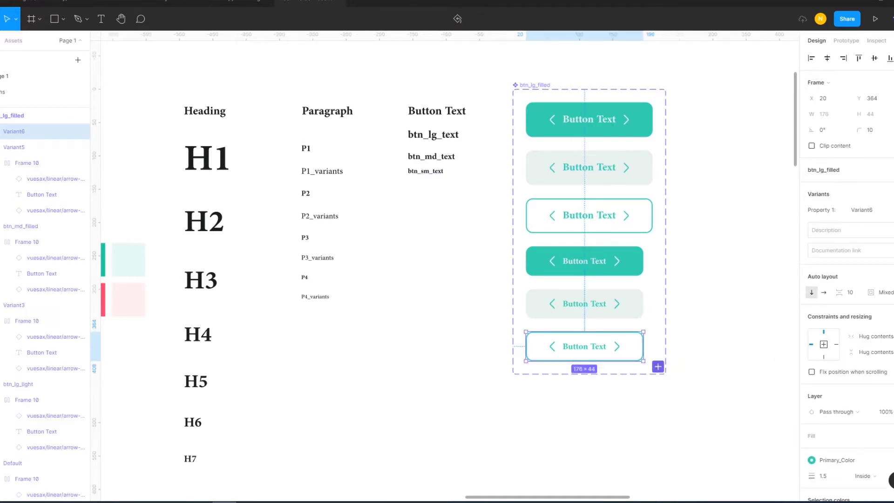
# Add a seventh variant below the bottom button and review the existing buttons.
pyautogui.click(658, 367)
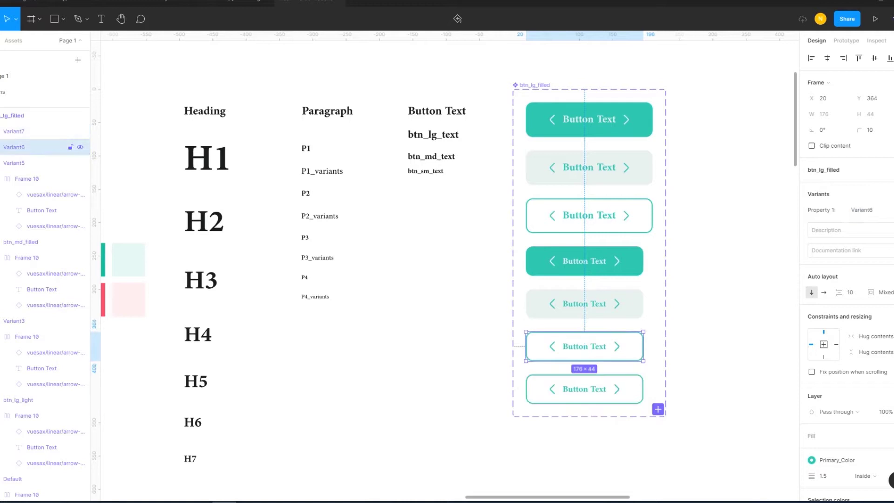
pyautogui.press('Tab')
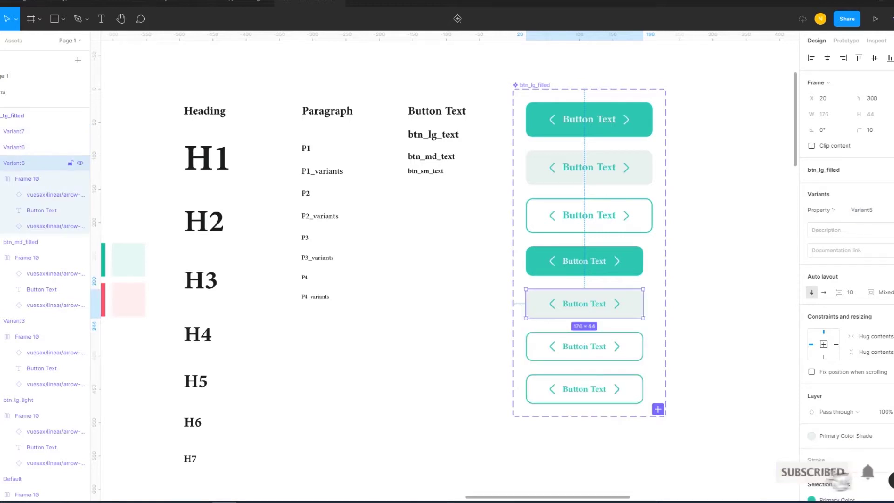
pyautogui.press('Escape')
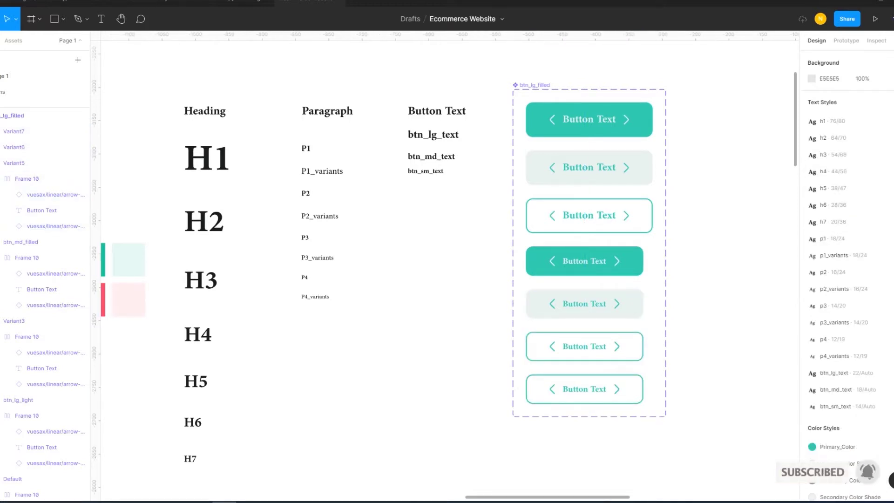
pyautogui.click(584, 303)
pyautogui.press('Escape')
pyautogui.click(584, 304)
pyautogui.click(846, 436)
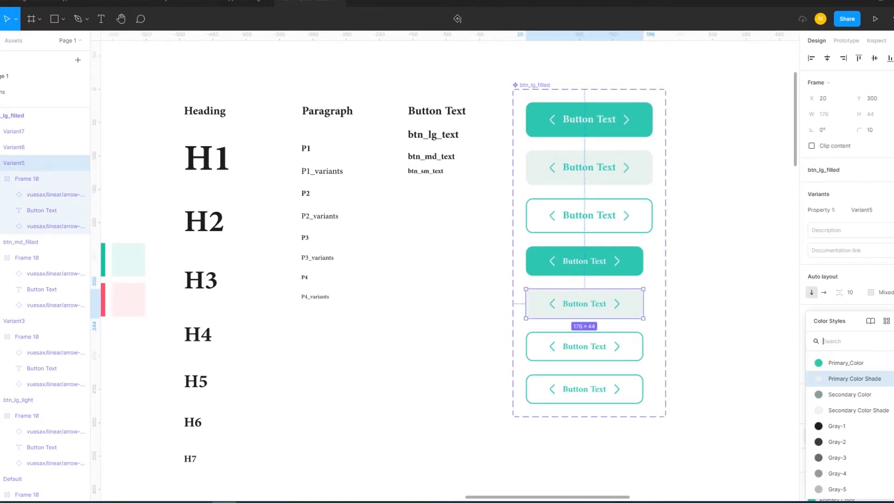
pyautogui.press('Escape')
pyautogui.press('Escape')
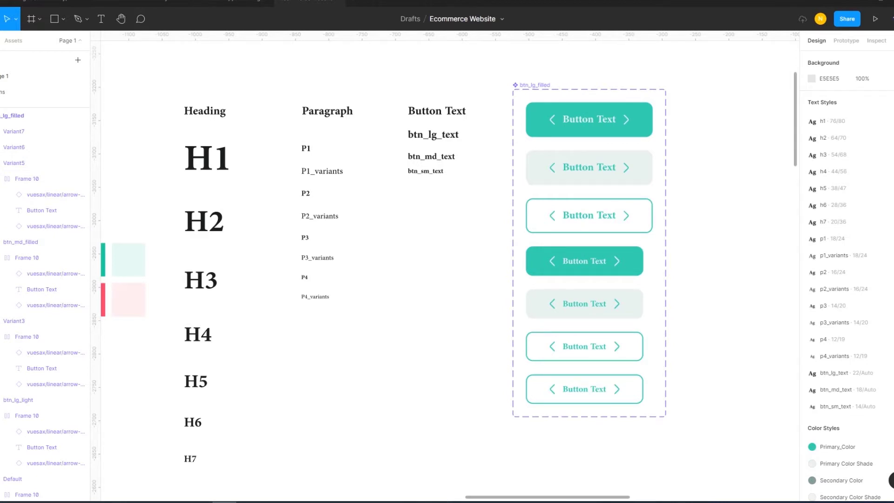
pyautogui.click(585, 260)
pyautogui.press('Escape')
pyautogui.click(589, 218)
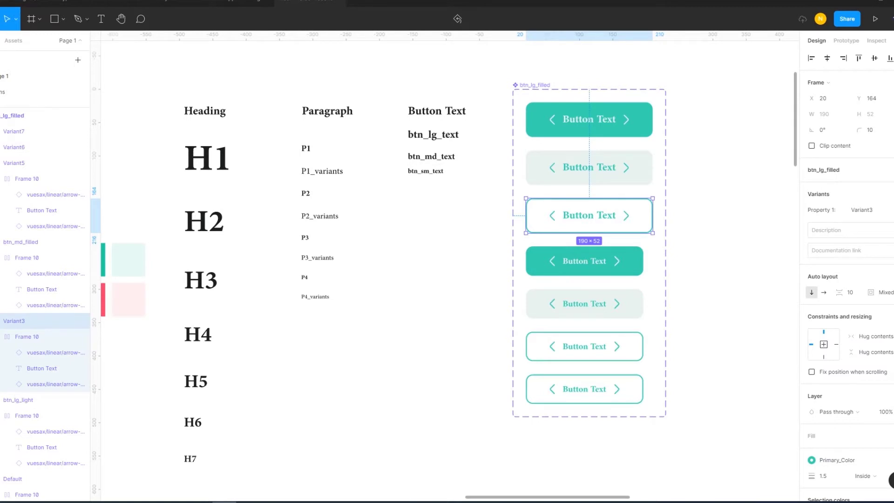
# Rename the Variant3 layer to btn_lg_outline.
pyautogui.doubleClick(28, 320)
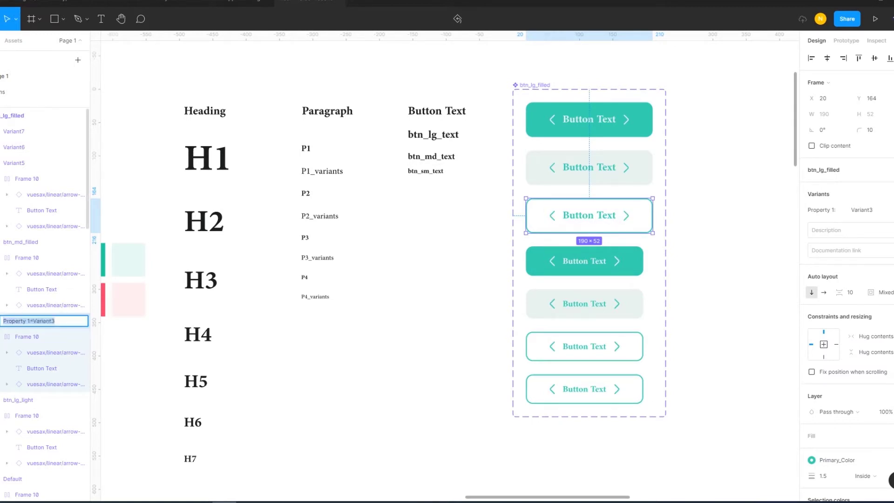
pyautogui.write('btn_md_filled')
pyautogui.press('Left')
pyautogui.press('Left')
pyautogui.press('Left')
pyautogui.hotkey('shift', 'Left')
pyautogui.hotkey('shift', 'Left')
pyautogui.write('lg')
pyautogui.press('End')
pyautogui.hotkey('shift', 'Left')
pyautogui.hotkey('shift', 'Left')
pyautogui.hotkey('shift', 'Left')
pyautogui.hotkey('shift', 'Left')
pyautogui.hotkey('shift', 'Left')
pyautogui.write('outline')
pyautogui.press('Escape')
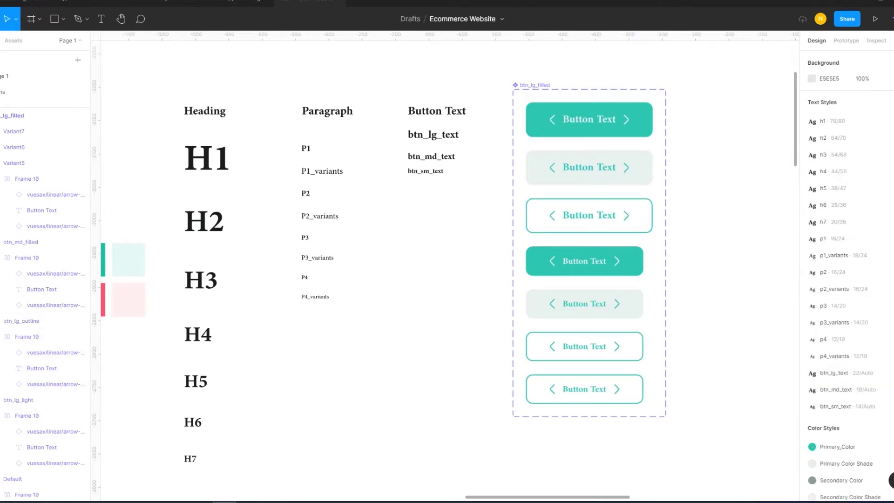
# Set the fifth, light variant's property value to btn_md_light.
pyautogui.click(28, 241)
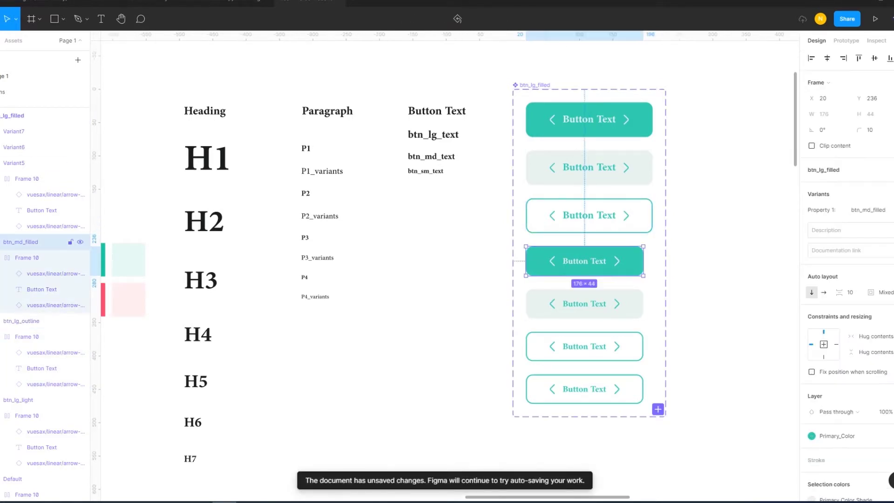
pyautogui.press('Tab')
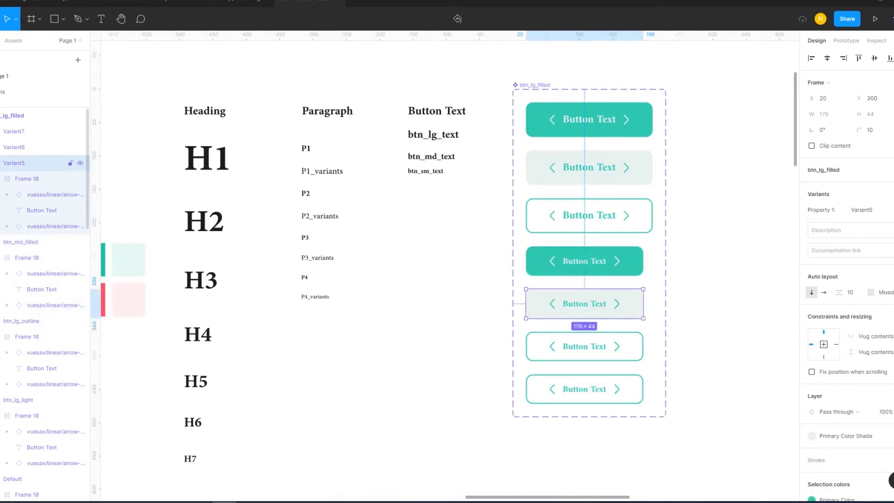
pyautogui.hotkey('shift', 'Tab')
pyautogui.click(868, 209)
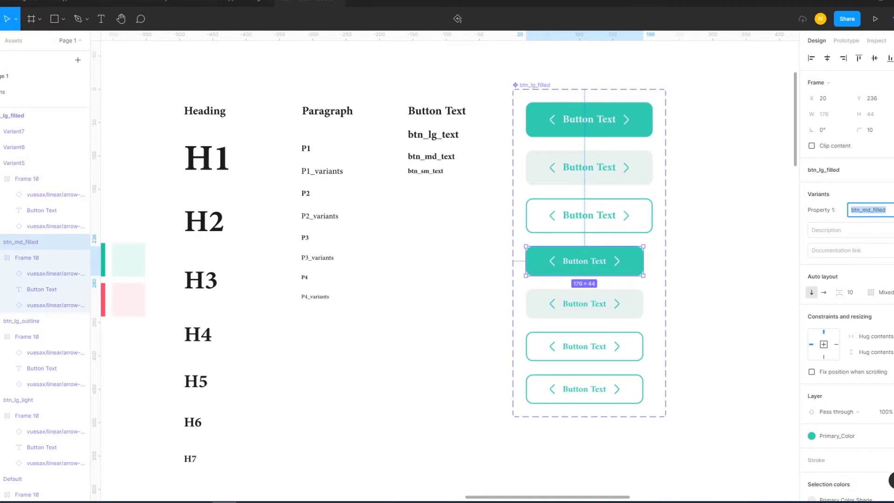
pyautogui.click(14, 163)
pyautogui.click(867, 209)
pyautogui.write('btn_md_filled')
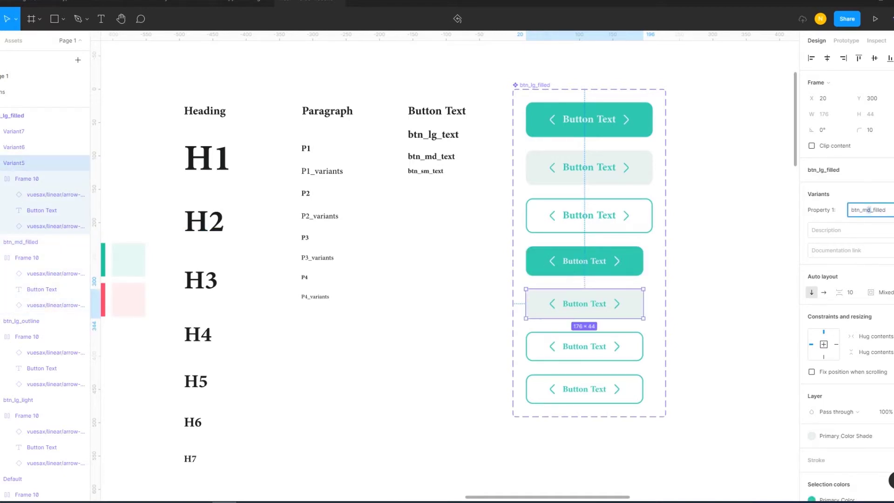
pyautogui.moveTo(872, 210); pyautogui.dragTo(885, 210)
pyautogui.write('light')
pyautogui.click(373, 372)
pyautogui.click(585, 303)
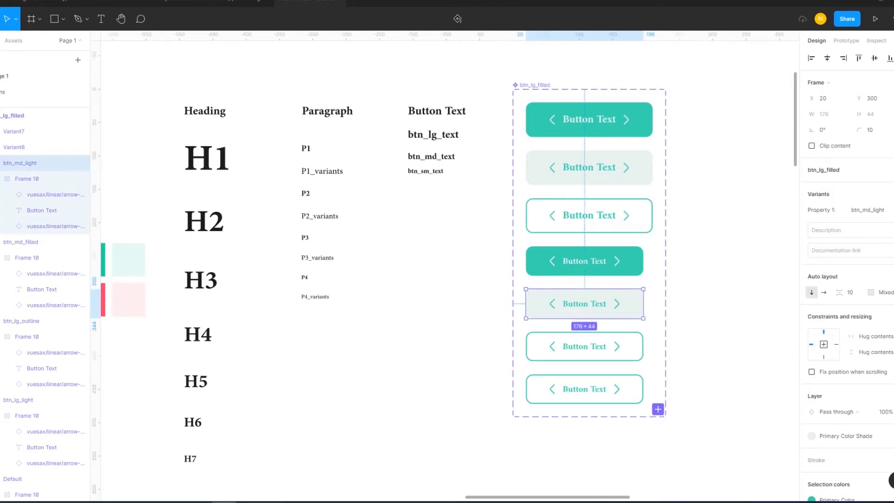
# Set the sixth, outlined variant's property value to btn_md_outline.
pyautogui.click(584, 346)
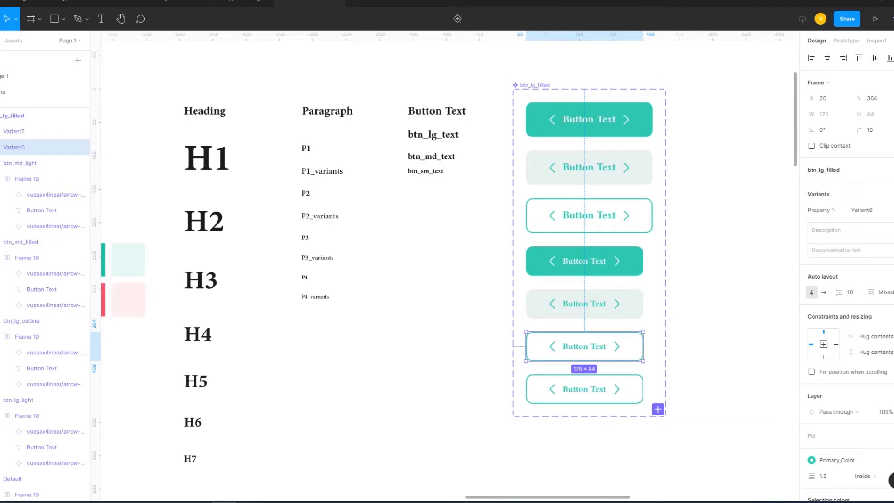
pyautogui.click(861, 210)
pyautogui.write('btn_md_filled')
pyautogui.hotkey('shift', 'Left')
pyautogui.hotkey('shift', 'Left')
pyautogui.hotkey('shift', 'Left')
pyautogui.write('o')
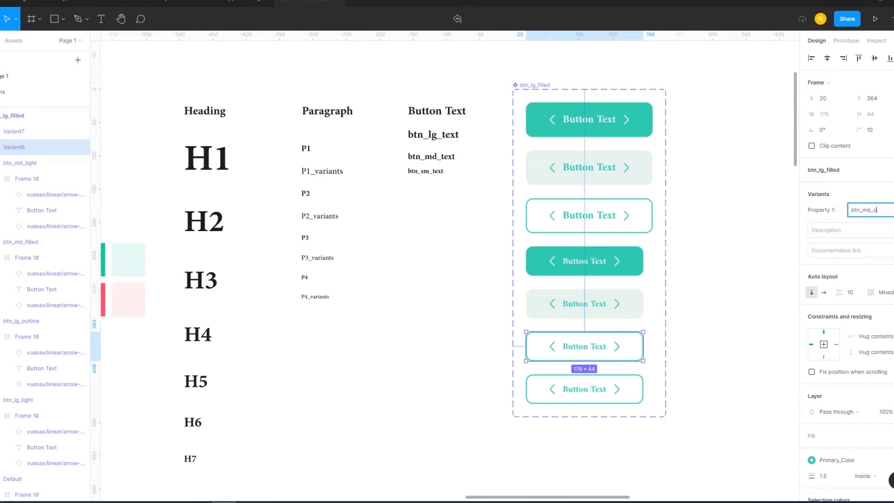
pyautogui.write('utlinre')
pyautogui.write('e')
pyautogui.press('Return')
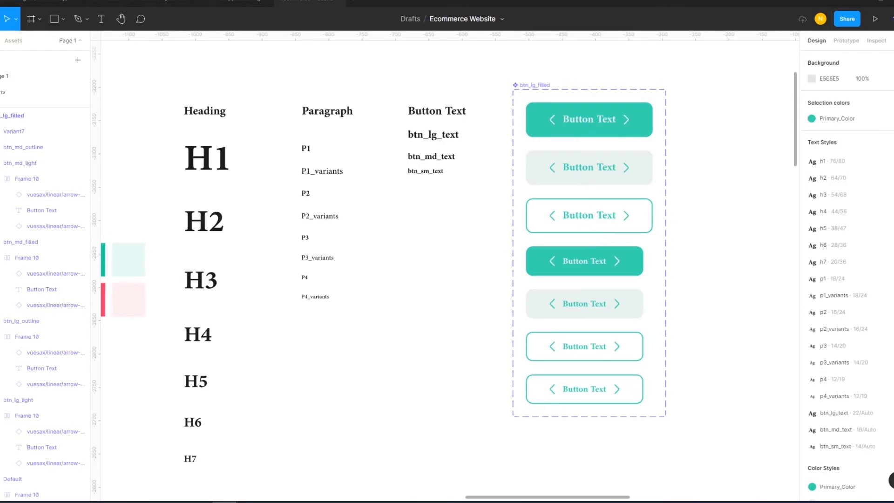
# Replace the bottom button's stroke with a Primary_Color fill and make its label and arrows white.
pyautogui.click(584, 389)
pyautogui.click(890, 311)
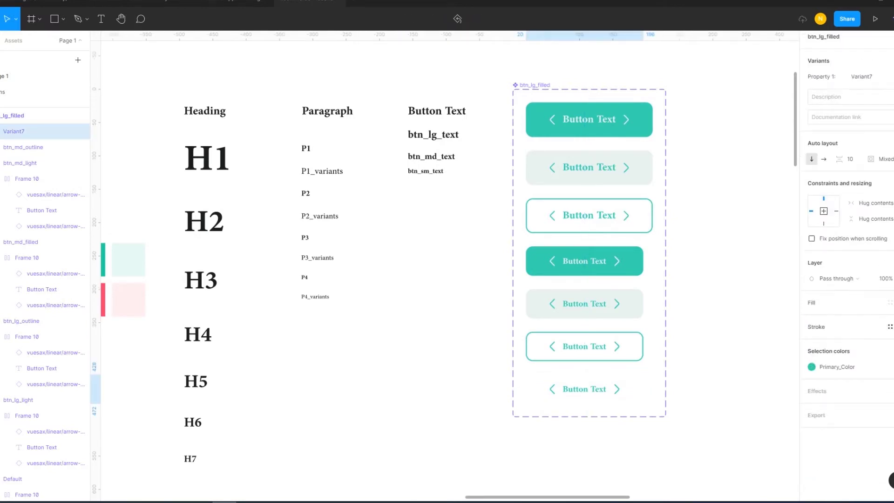
pyautogui.click(890, 302)
pyautogui.click(890, 302)
pyautogui.click(829, 362)
pyautogui.press('Return')
pyautogui.click(811, 366)
pyautogui.click(738, 371)
pyautogui.click(726, 233)
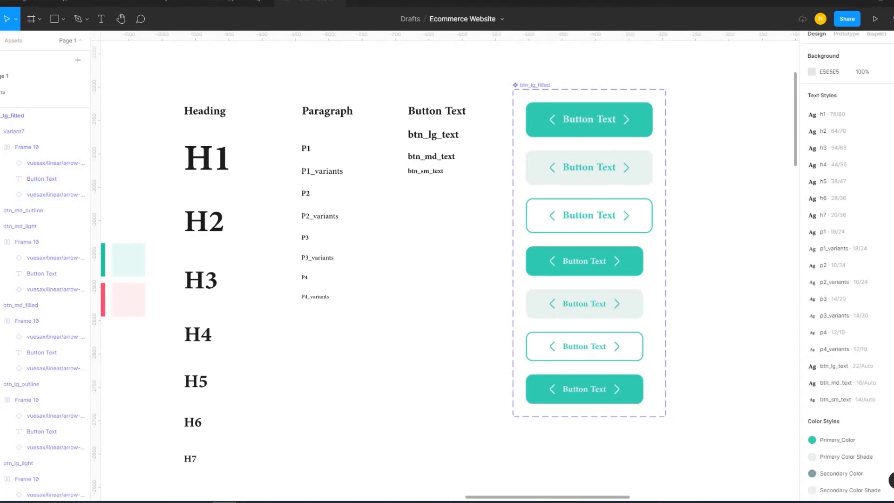
# Apply the btn_sm_text style to the bottom teal button's label.
pyautogui.scroll(-1, 447, 266)
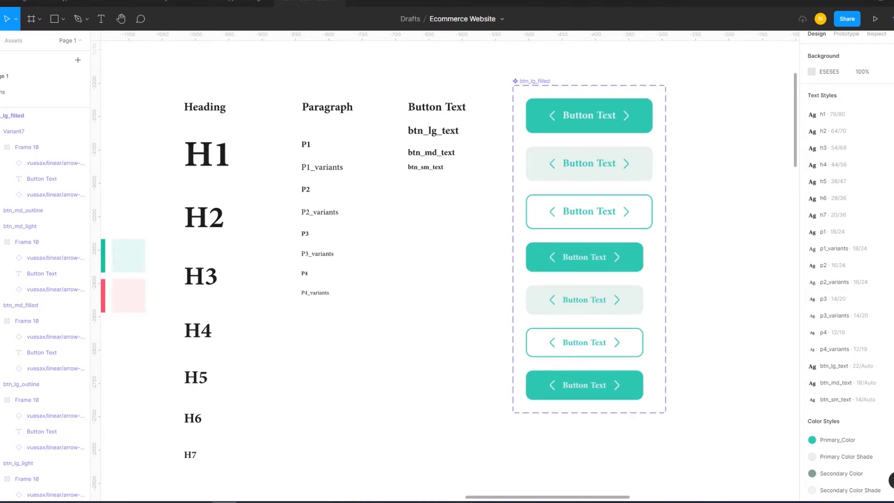
pyautogui.click(584, 385)
pyautogui.scroll(-2, 585, 377)
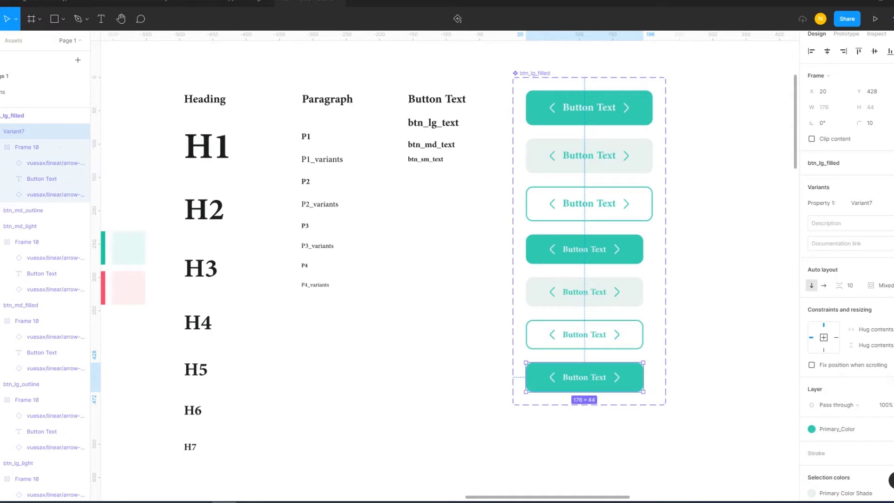
pyautogui.click(871, 285)
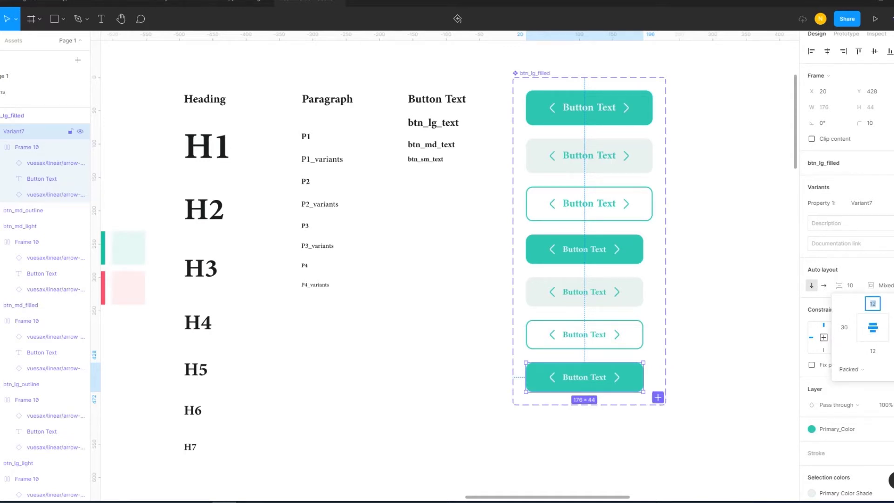
pyautogui.doubleClick(584, 377)
pyautogui.click(585, 377)
pyautogui.click(838, 215)
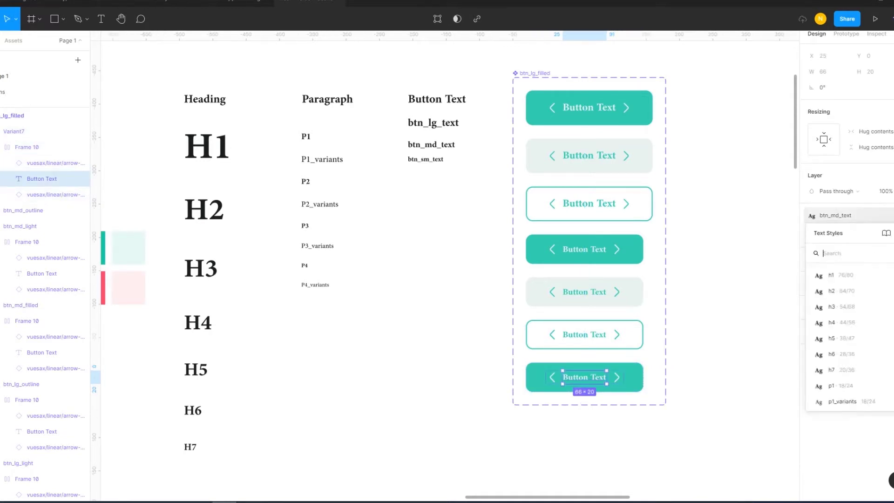
pyautogui.click(842, 352)
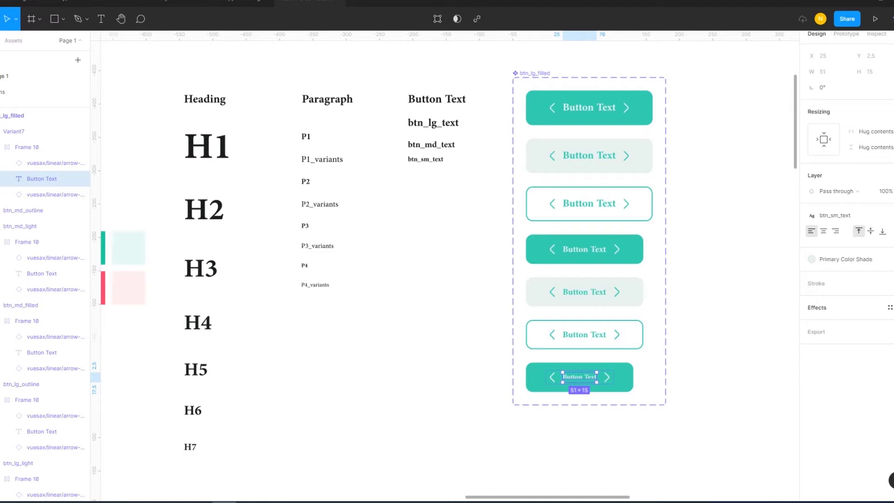
# Rename the bottom variant's property value to btn_sm_filled.
pyautogui.click(14, 132)
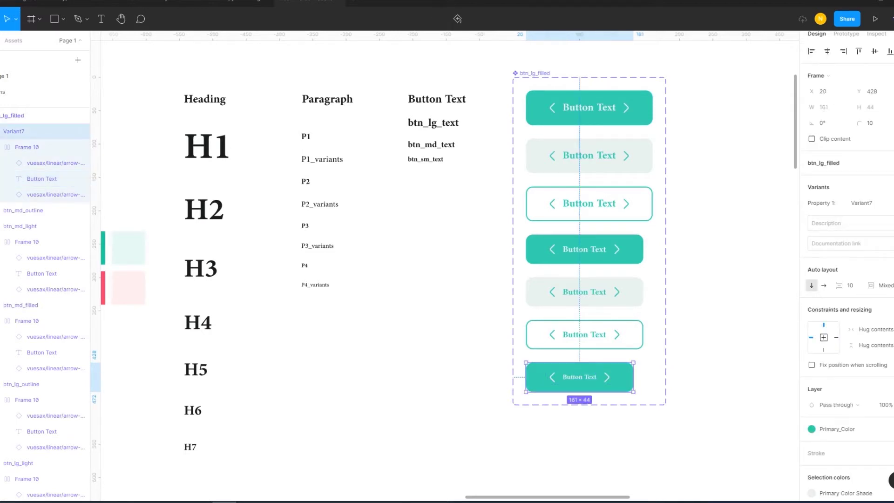
pyautogui.click(23, 210)
pyautogui.click(14, 132)
pyautogui.click(870, 203)
pyautogui.write('btn_md_filled')
pyautogui.hotkey('shift', 'Left')
pyautogui.hotkey('shift', 'Left')
pyautogui.write('sm')
pyautogui.press('Return')
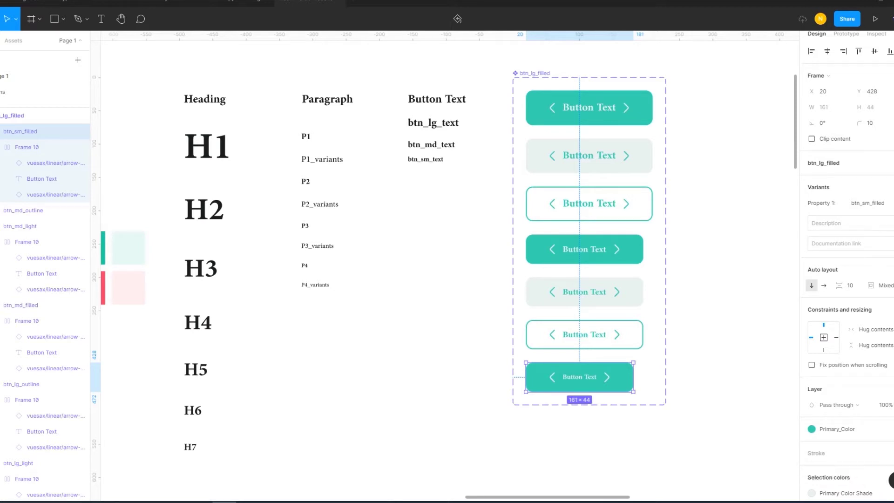
# Set the small filled button's auto-layout padding to 24 horizontal and 8 vertical.
pyautogui.click(871, 285)
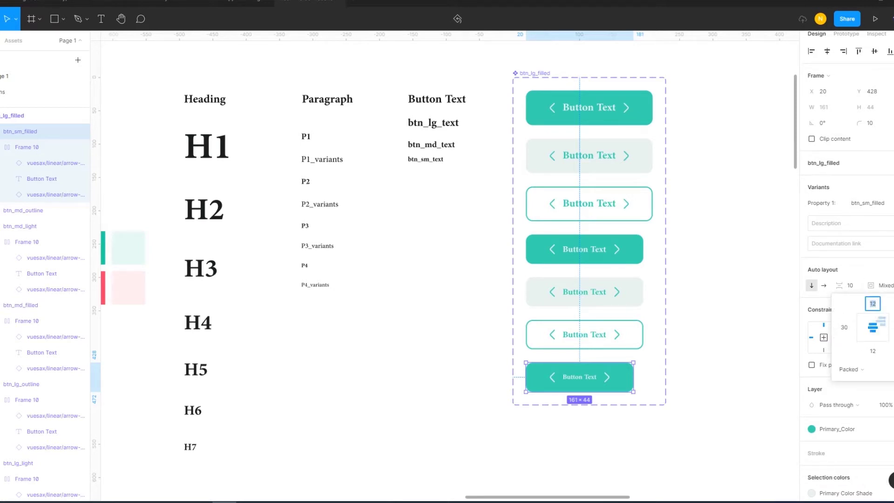
pyautogui.press('Tab')
pyautogui.write('10')
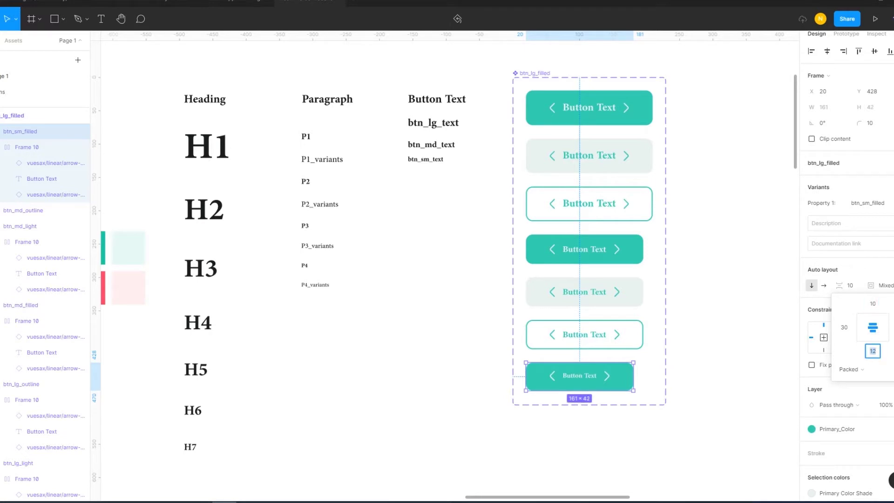
pyautogui.press('Tab')
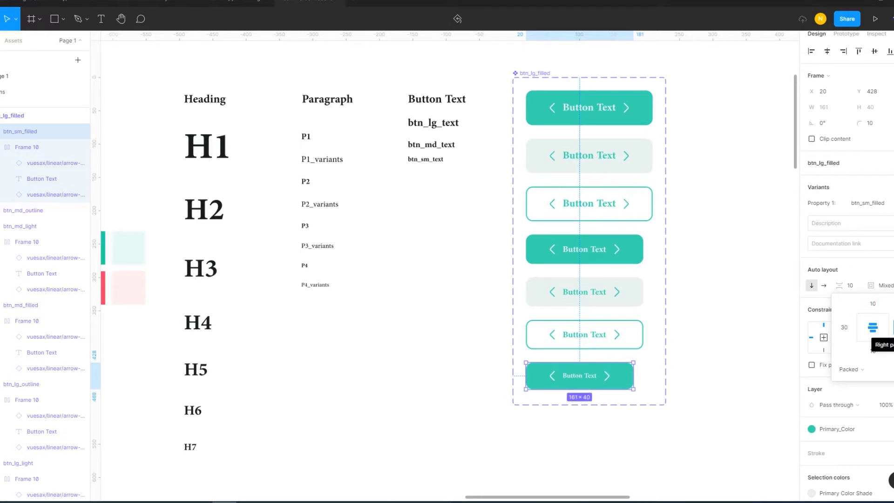
pyautogui.write('24')
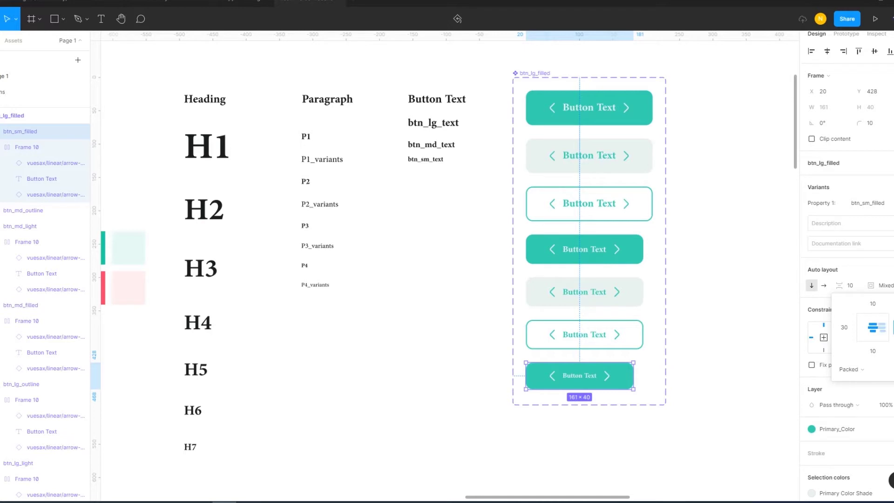
pyautogui.press('Tab')
pyautogui.write('24')
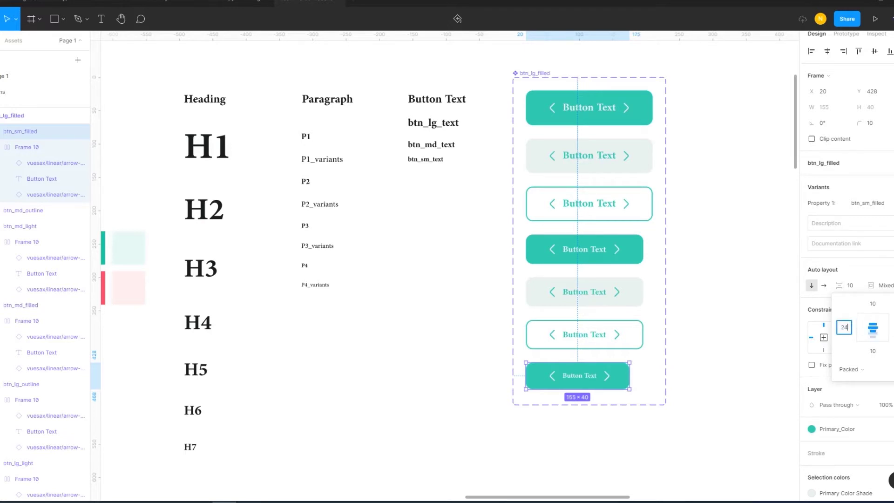
pyautogui.press('Tab')
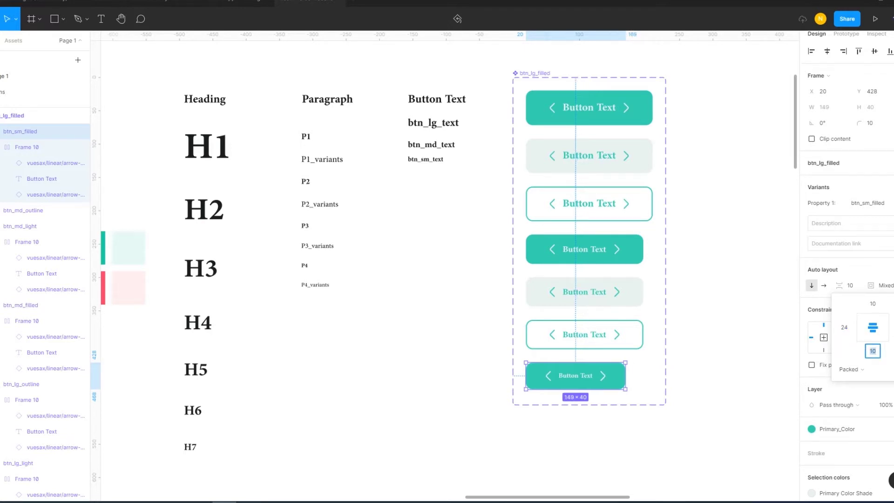
pyautogui.write('8')
pyautogui.press('Tab')
pyautogui.write('8')
pyautogui.press('Tab')
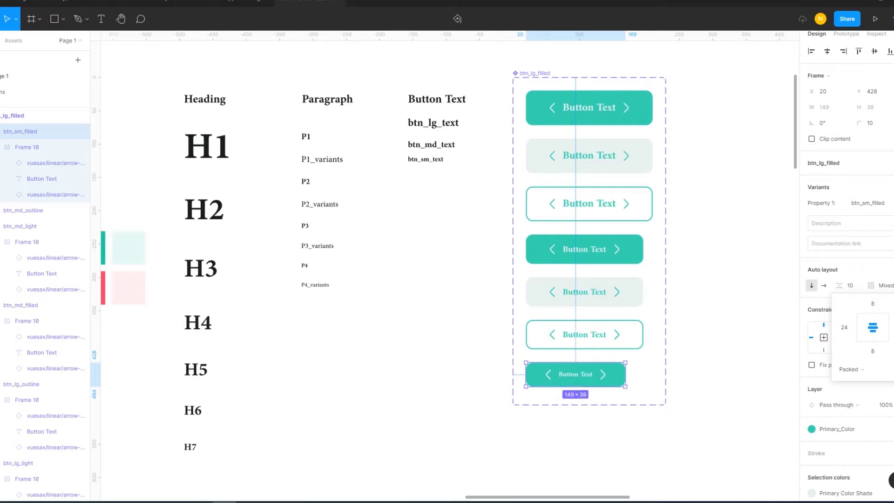
pyautogui.click(726, 373)
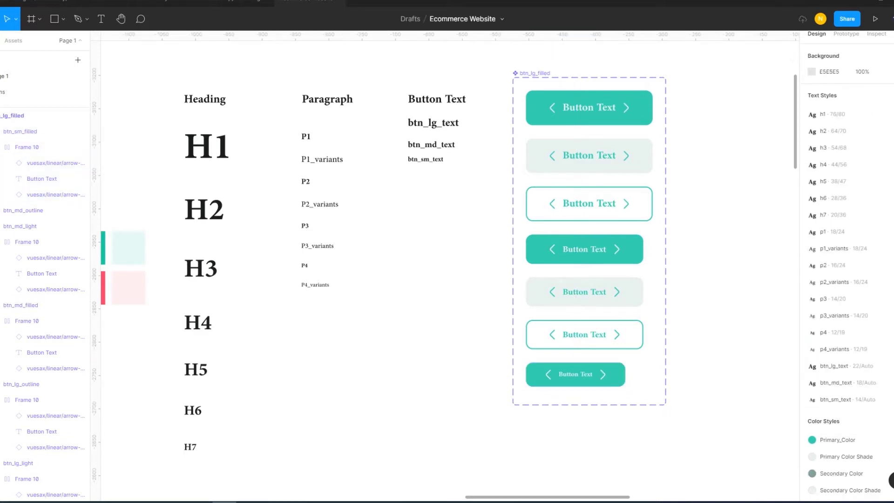
# Add a new button variant below it and name it btn_sm_light.
pyautogui.click(575, 377)
pyautogui.press('Escape')
pyautogui.click(38, 131)
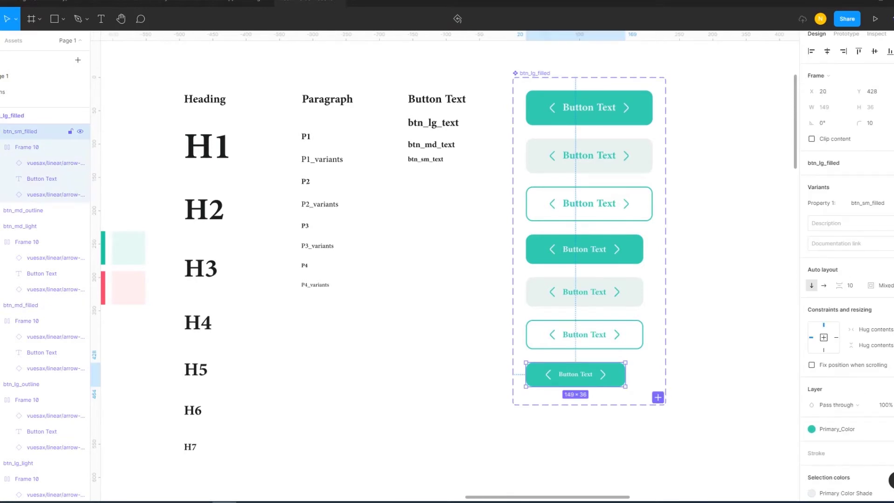
pyautogui.click(658, 397)
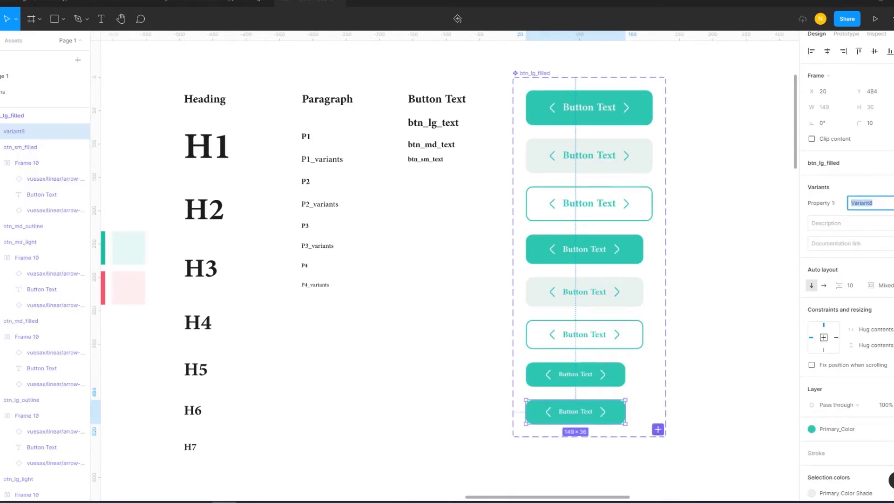
pyautogui.write('btn_md_filled')
pyautogui.hotkey('shift', 'Left')
pyautogui.hotkey('shift', 'Left')
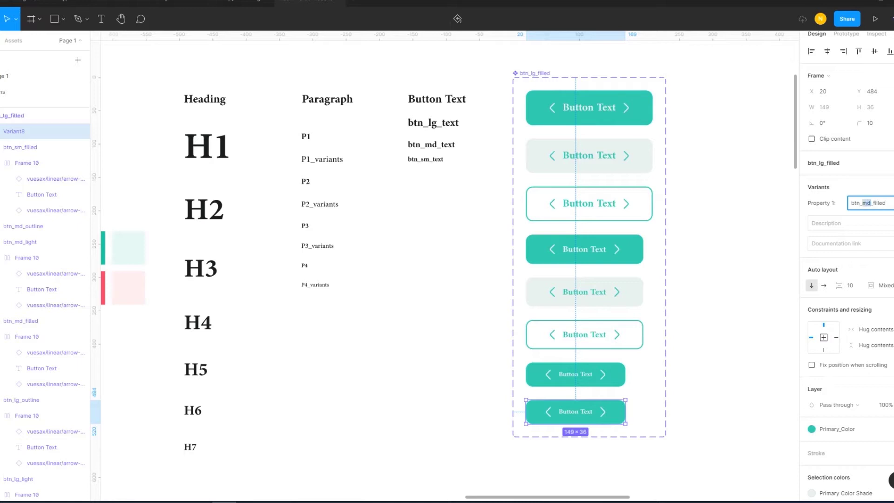
pyautogui.write('sm')
pyautogui.hotkey('shift', 'Left')
pyautogui.hotkey('shift', 'Left')
pyautogui.hotkey('shift', 'Left')
pyautogui.hotkey('shift', 'Left')
pyautogui.hotkey('shift', 'Left')
pyautogui.hotkey('shift', 'Left')
pyautogui.write('light')
pyautogui.press('Return')
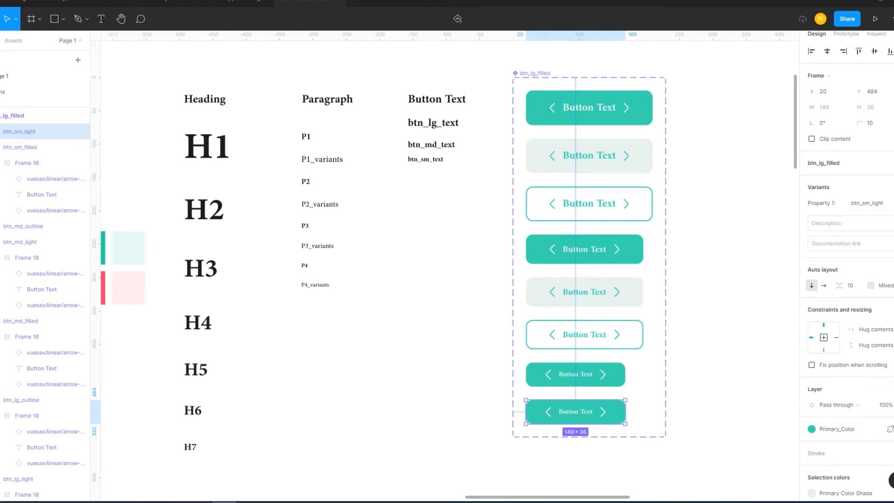
# Give btn_sm_light the Primary Color Shade fill style.
pyautogui.scroll(-2, 848, 326)
pyautogui.click(811, 330)
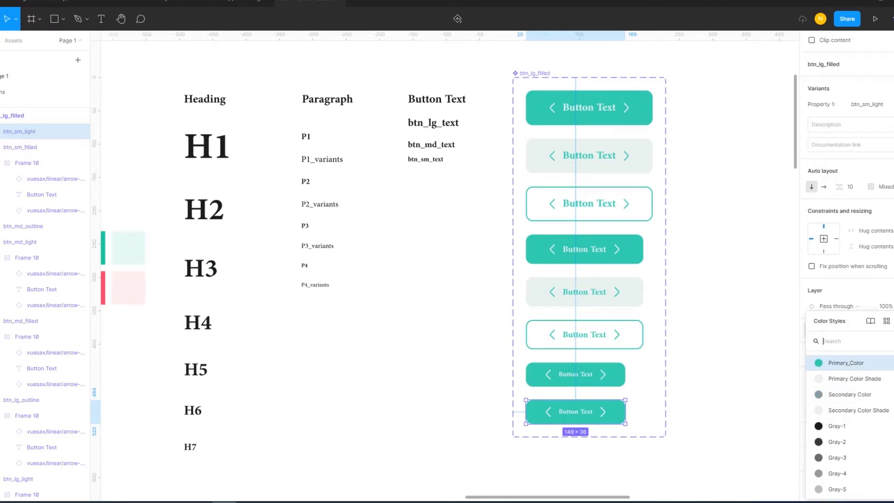
pyautogui.click(838, 379)
pyautogui.hotkey('ctrl', 'v')
pyautogui.click(811, 308)
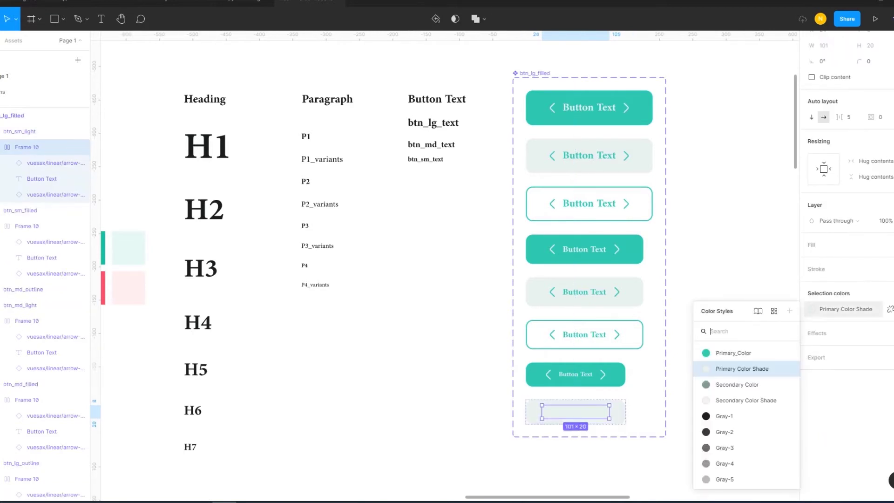
pyautogui.press('Escape')
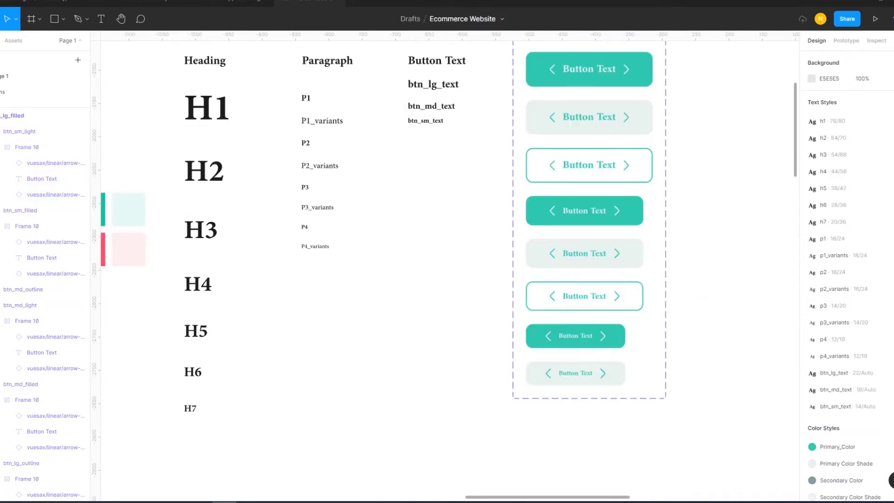
pyautogui.press('Escape')
pyautogui.press('Escape')
pyautogui.press('Escape')
pyautogui.scroll(-5, 447, 266)
# Add a ruler guide along the website frame's top edge.
pyautogui.press('Escape')
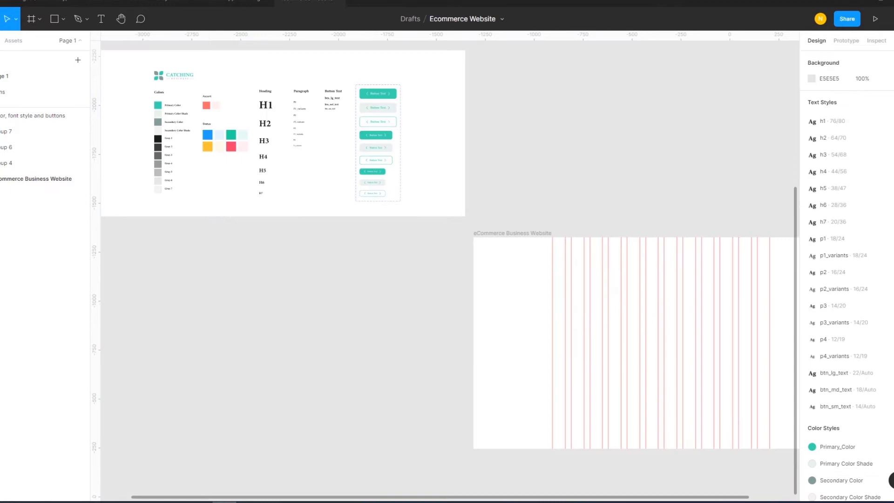
pyautogui.hscroll(5, 447, 266)
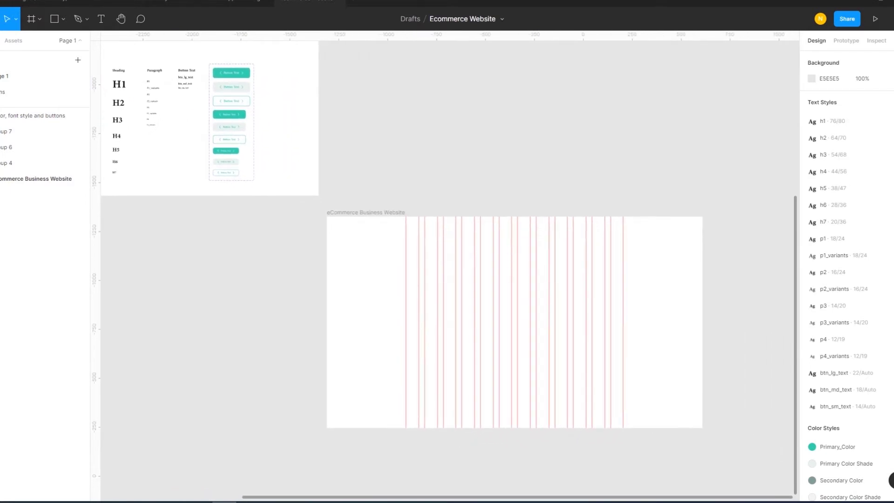
pyautogui.scroll(2, 712, 340)
pyautogui.scroll(2, 712, 340)
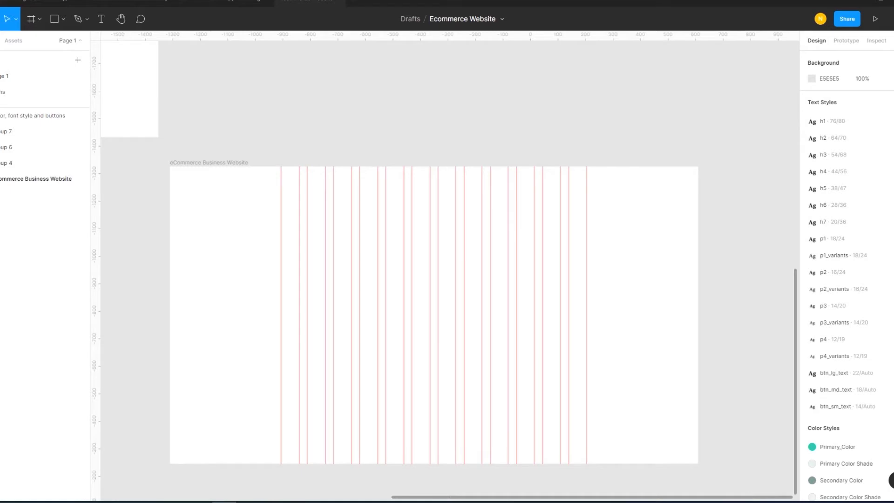
pyautogui.moveTo(338, 35); pyautogui.dragTo(338, 167)
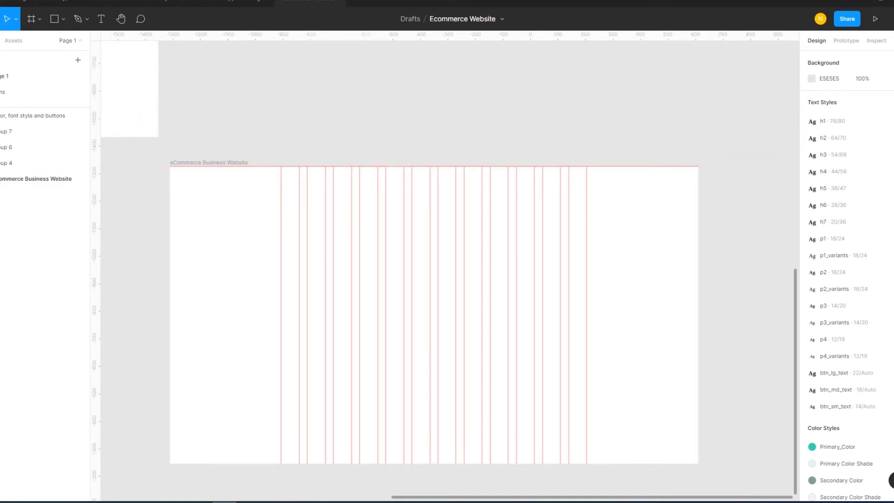
# Draw a grey rectangle bar across the top of the frame, 85 px tall.
pyautogui.press('r')
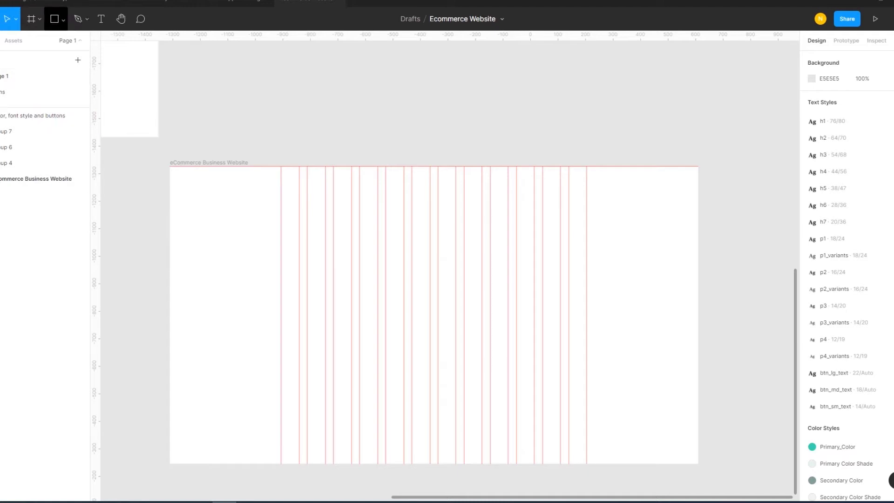
pyautogui.click(64, 19)
pyautogui.click(39, 40)
pyautogui.moveTo(170, 166)
pyautogui.mouseDown()
pyautogui.moveTo(623, 219)
pyautogui.moveTo(698, 207)
pyautogui.moveTo(698, 188)
pyautogui.mouseUp()
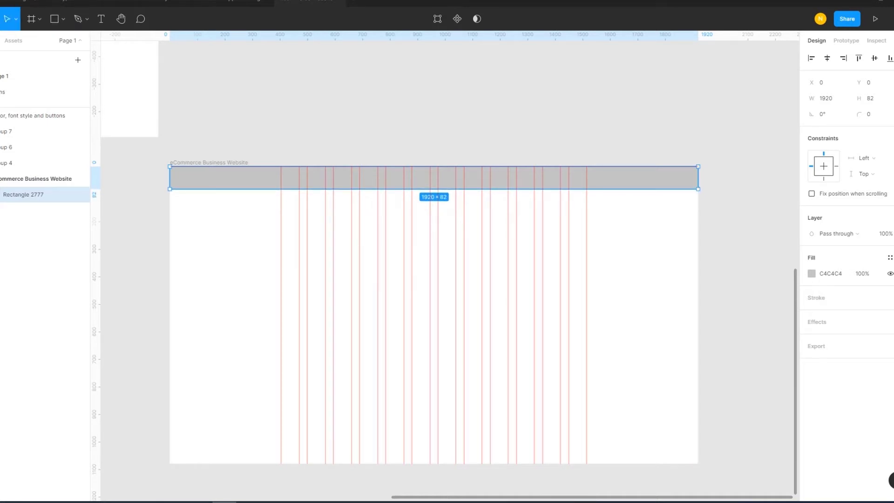
pyautogui.click(870, 99)
pyautogui.write('85')
pyautogui.press('Return')
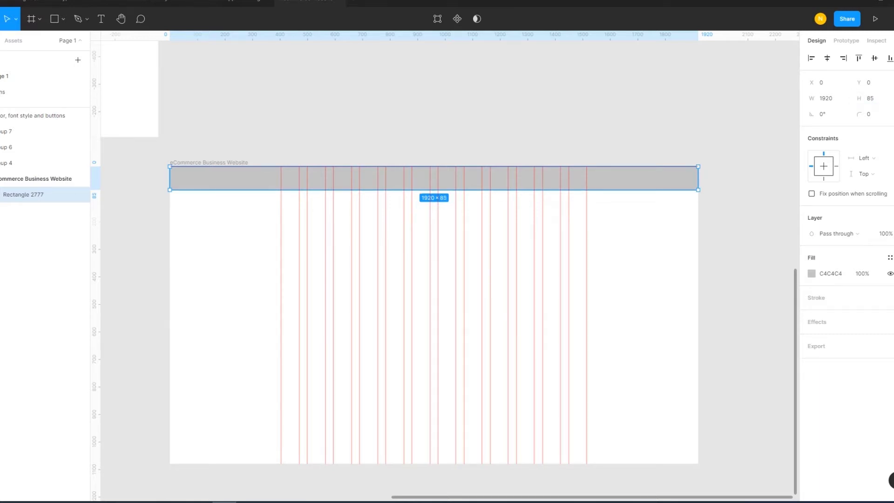
pyautogui.press('Escape')
# Resize the bar to 90 px tall and add a guide along its bottom edge.
pyautogui.click(23, 194)
pyautogui.click(869, 98)
pyautogui.write('8')
pyautogui.write('90')
pyautogui.press('Return')
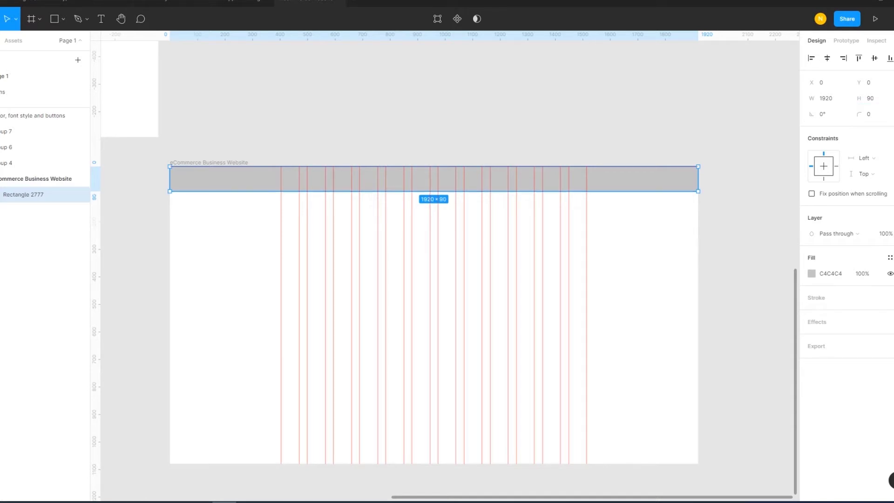
pyautogui.press('Escape')
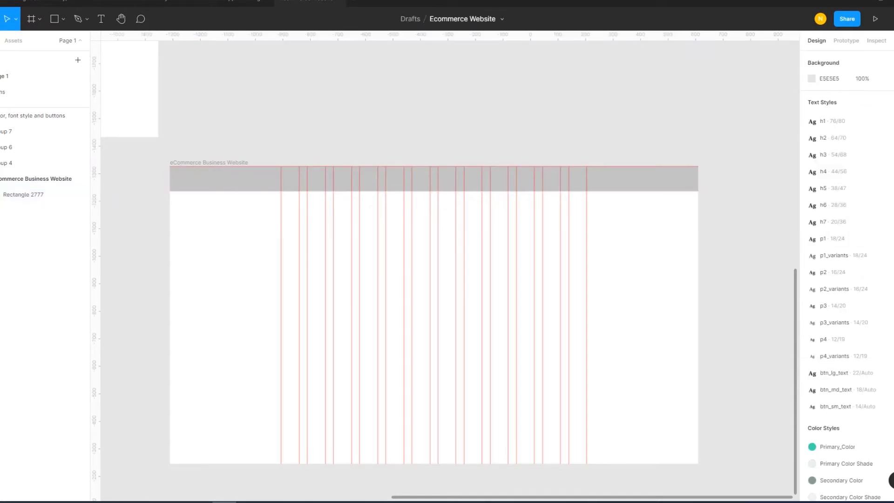
pyautogui.moveTo(419, 35); pyautogui.dragTo(419, 196)
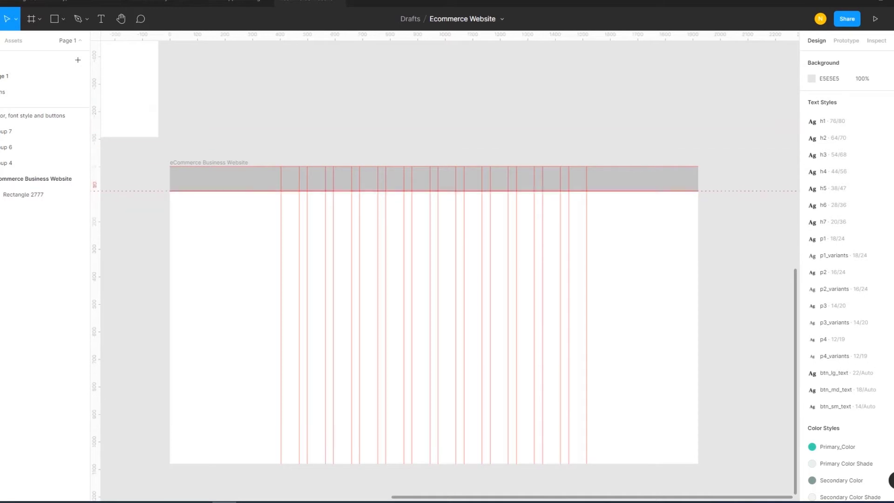
# Delete the grey placeholder bar, leaving only the header guides.
pyautogui.click(28, 194)
pyautogui.click(27, 194)
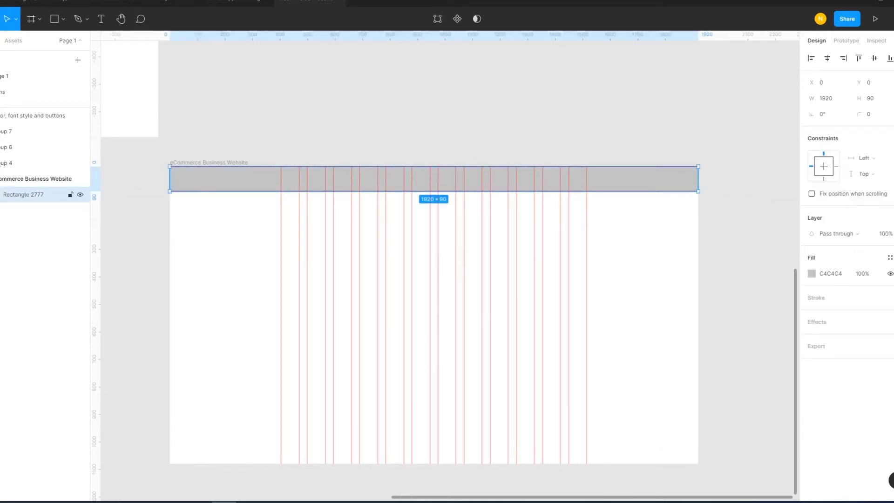
pyautogui.press('Delete')
pyautogui.hscroll(-2, 447, 279)
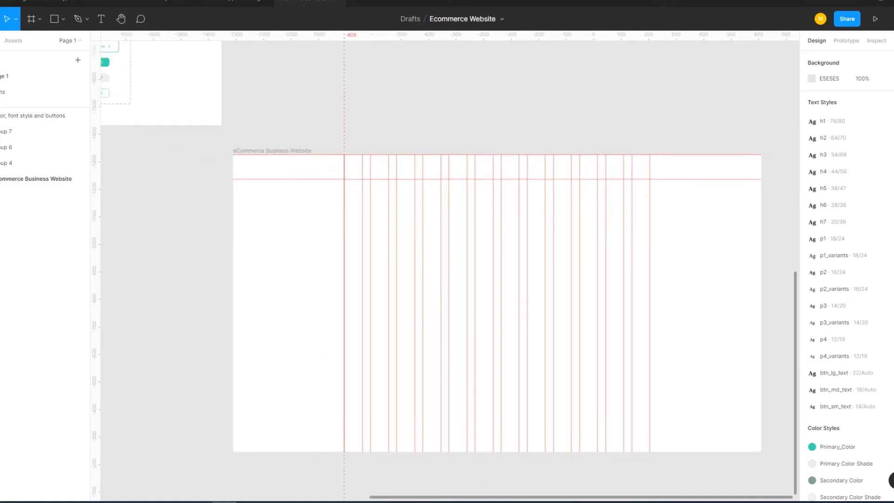
pyautogui.hotkey('ctrl', 'z')
pyautogui.press('Delete')
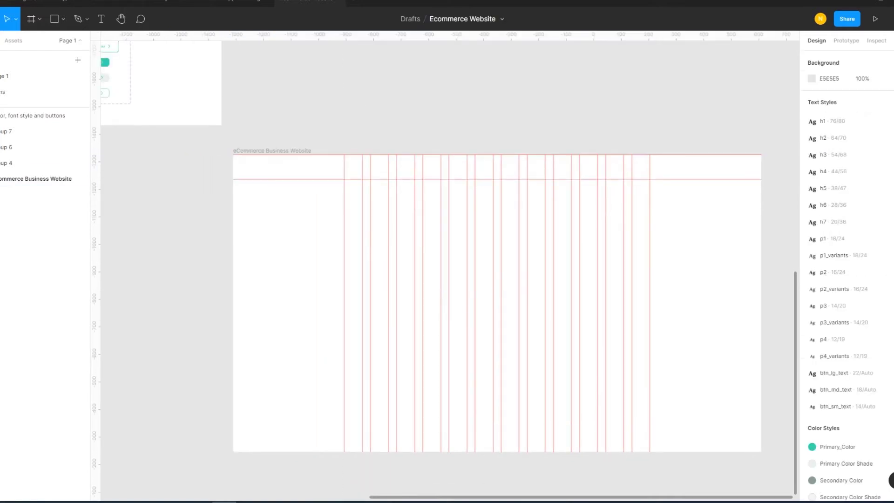
pyautogui.scroll(-5, 512, 279)
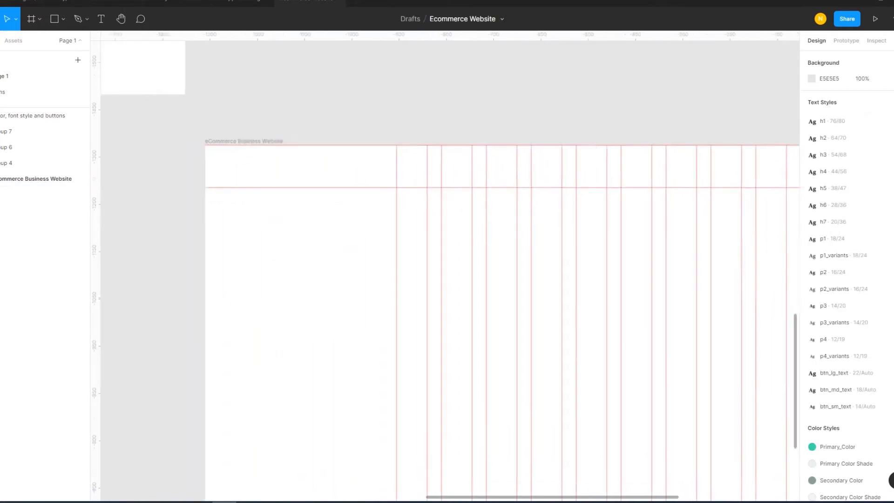
pyautogui.scroll(-3, 447, 266)
pyautogui.scroll(2, 447, 266)
# Copy the Catching Business logo group from the style sheet and paste it.
pyautogui.click(185, 89)
pyautogui.doubleClick(185, 89)
pyautogui.hotkey('ctrl', 'c')
pyautogui.press('Escape')
pyautogui.hotkey('ctrl', 'v')
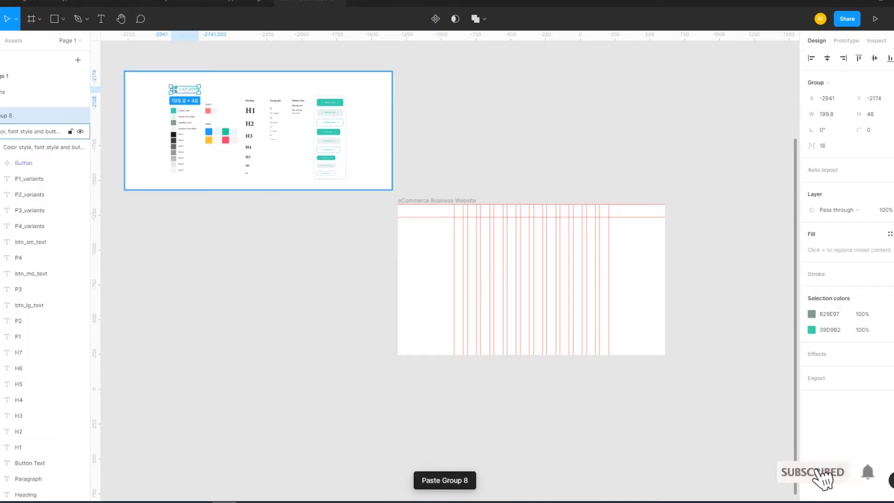
pyautogui.hotkey('ctrl', 'v')
pyautogui.hotkey('shift', '2')
pyautogui.press('Escape')
# Move the logo into the header band's left side and add a vertical guide.
pyautogui.click(358, 224)
pyautogui.moveTo(358, 224); pyautogui.dragTo(496, 168)
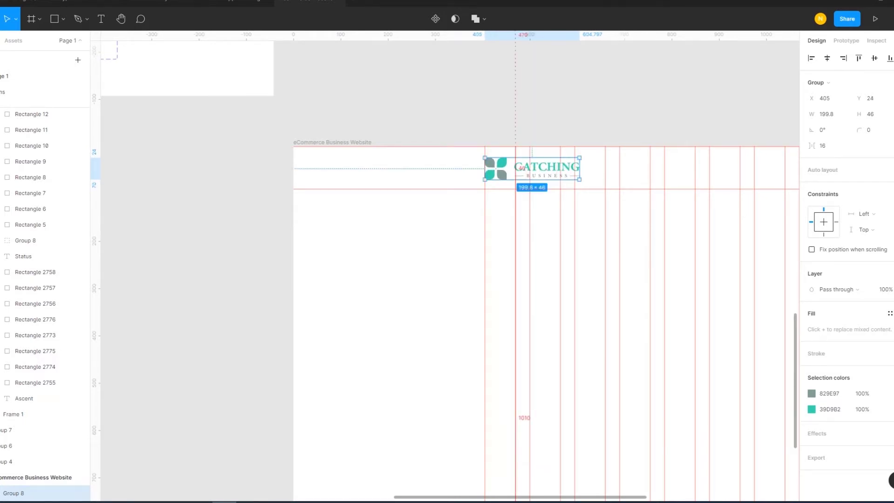
pyautogui.press('Escape')
pyautogui.hscroll(5, 447, 265)
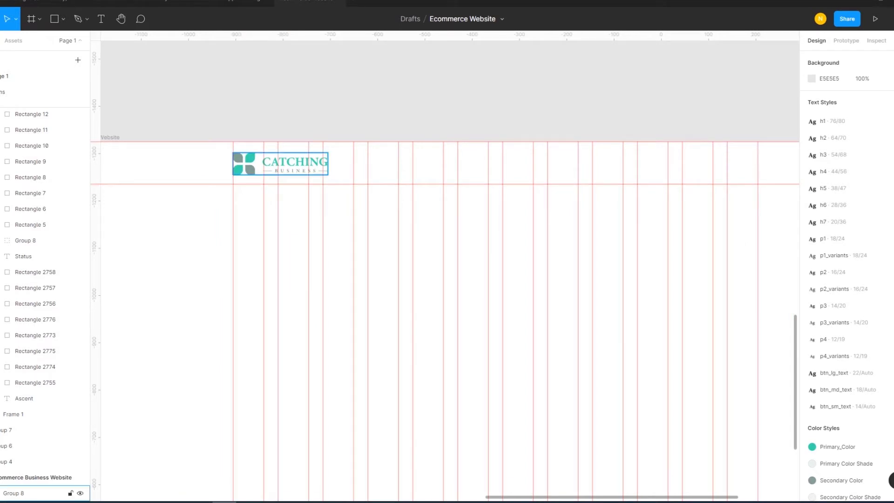
pyautogui.click(279, 163)
pyautogui.press('Escape')
pyautogui.hscroll(2, 280, 163)
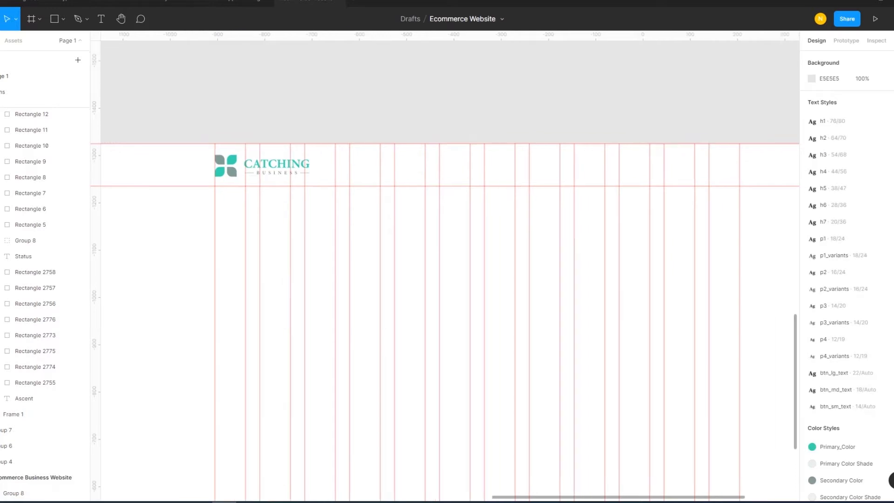
pyautogui.hscroll(1, 445, 315)
pyautogui.scroll(-1, 445, 316)
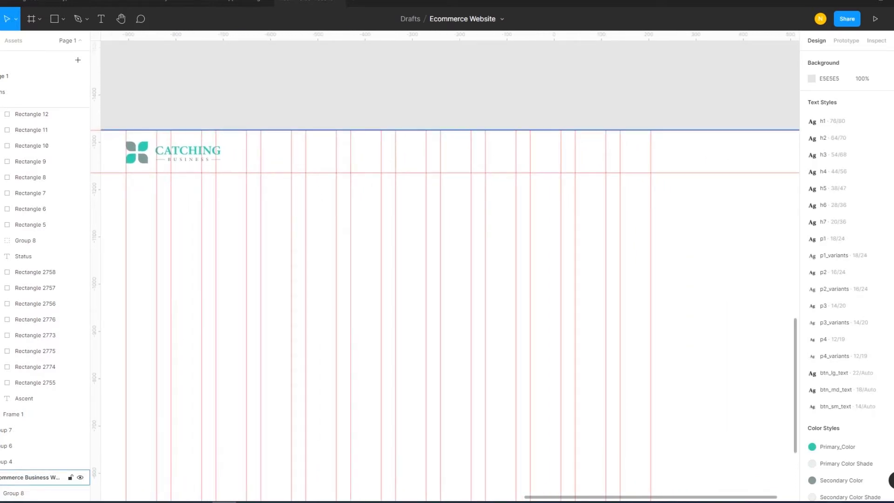
pyautogui.moveTo(95, 233); pyautogui.dragTo(171, 233)
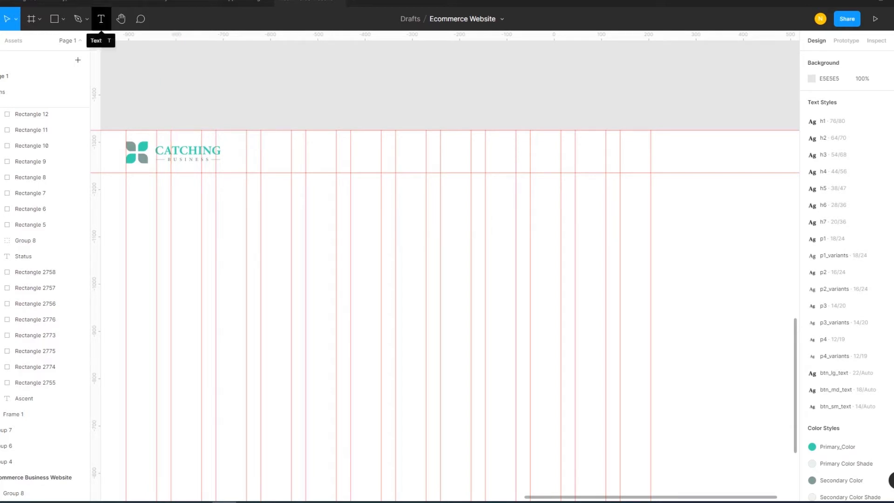
# Create a Home text layer in the header using the Gordita font.
pyautogui.click(101, 19)
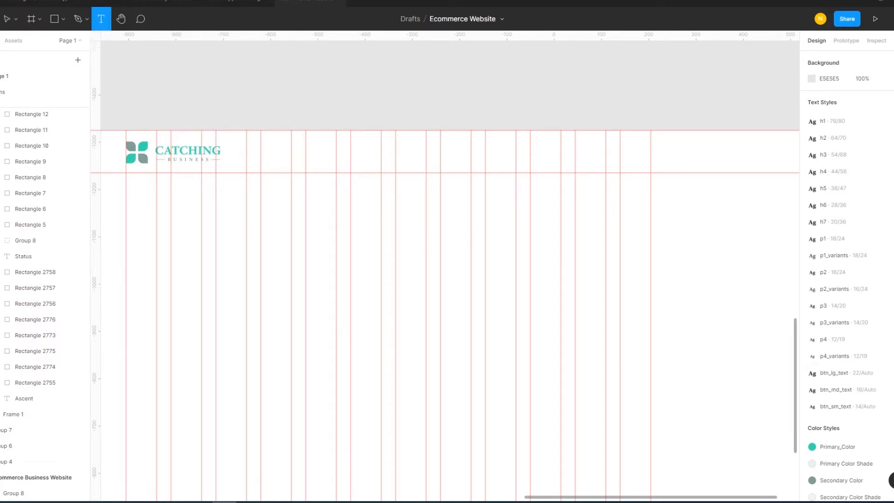
pyautogui.click(381, 154)
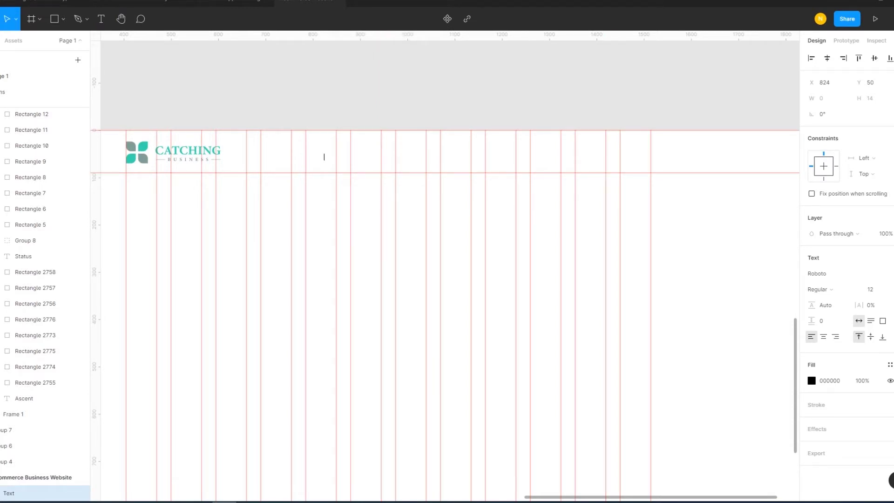
pyautogui.click(824, 273)
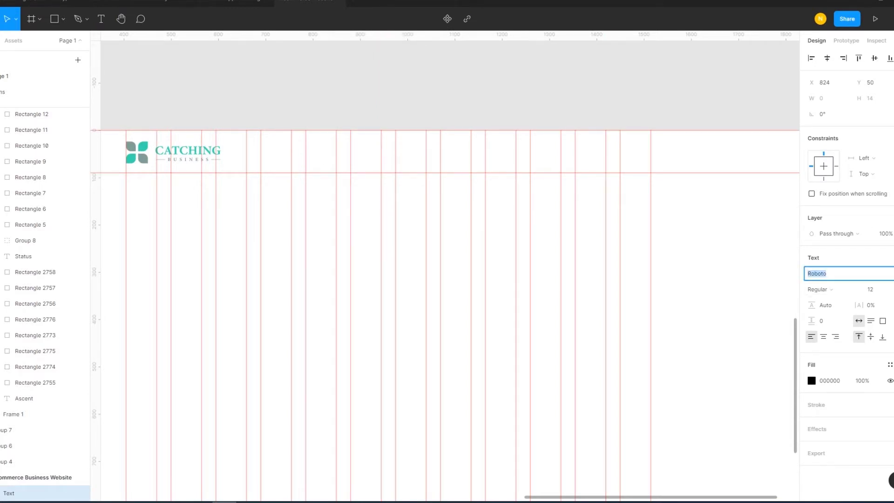
pyautogui.write('Gor')
pyautogui.press('Return')
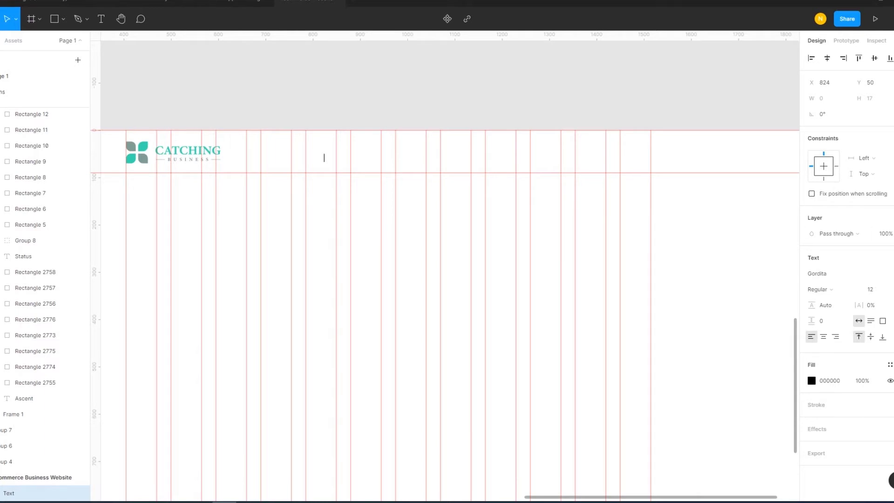
pyautogui.press('t')
pyautogui.write('Home')
pyautogui.press('Escape')
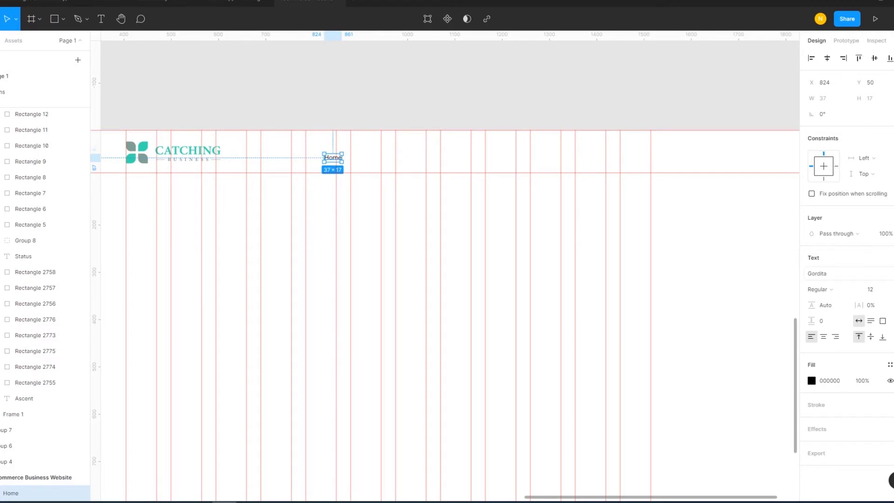
# Make Home size 14 in Medium weight and move it left in the header.
pyautogui.click(890, 289)
pyautogui.click(891, 313)
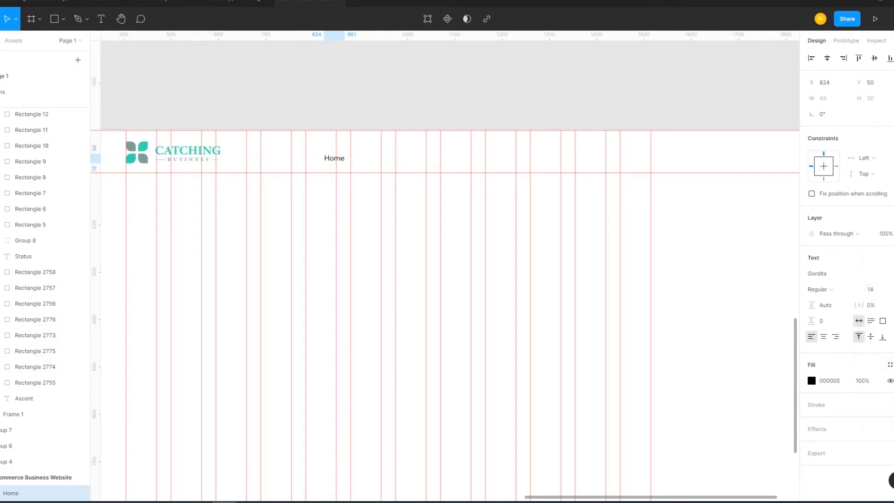
pyautogui.click(819, 290)
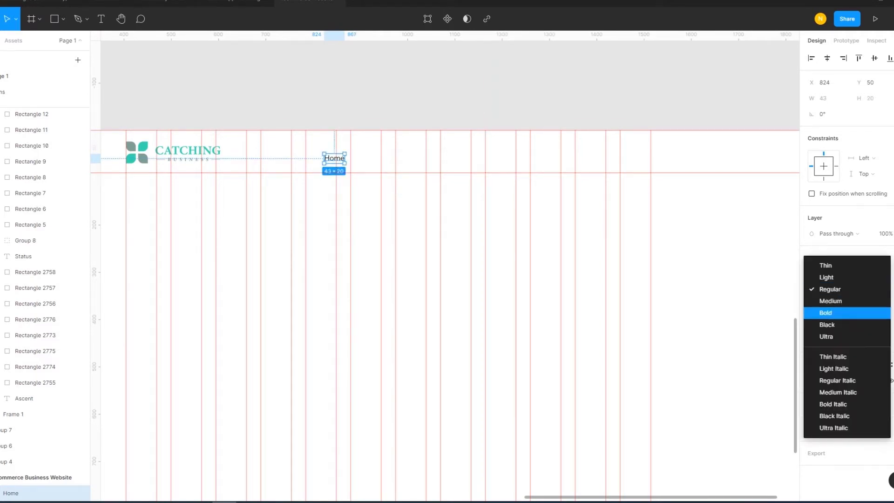
pyautogui.click(826, 313)
pyautogui.click(825, 290)
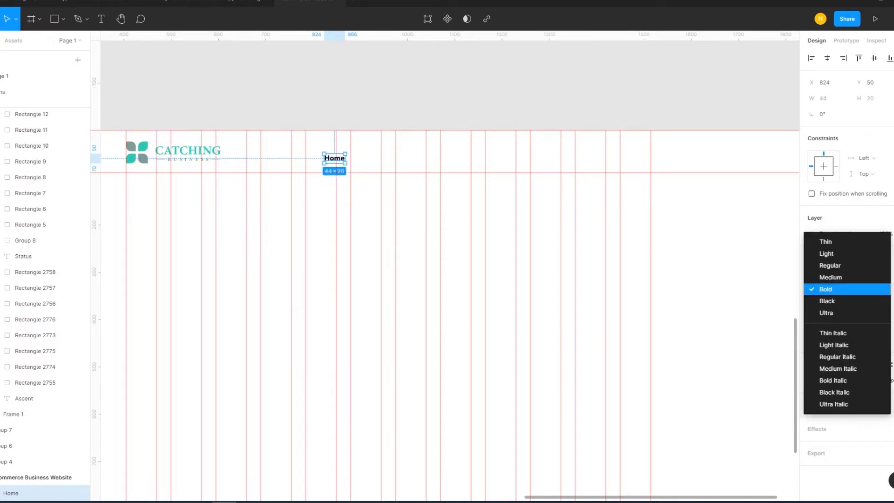
pyautogui.click(831, 277)
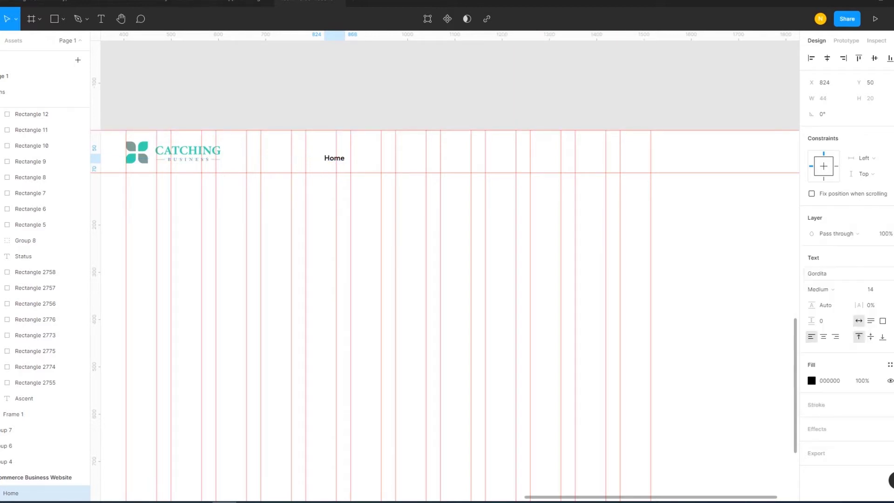
pyautogui.press('Escape')
pyautogui.moveTo(334, 158); pyautogui.dragTo(302, 152)
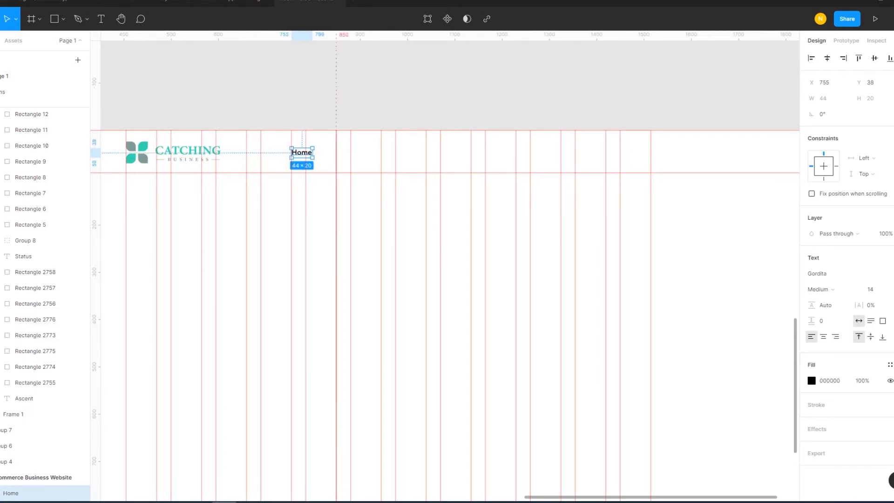
pyautogui.press('Escape')
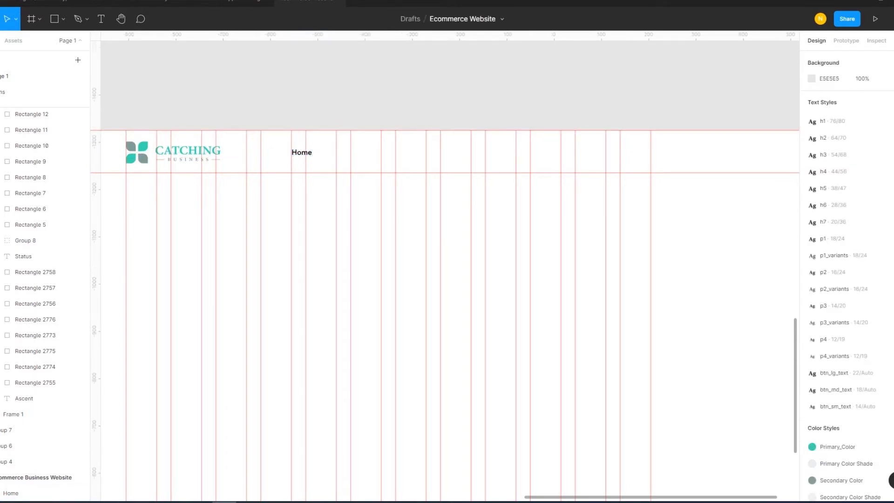
# Increase Home to size 16 and centre it vertically in the header.
pyautogui.click(302, 153)
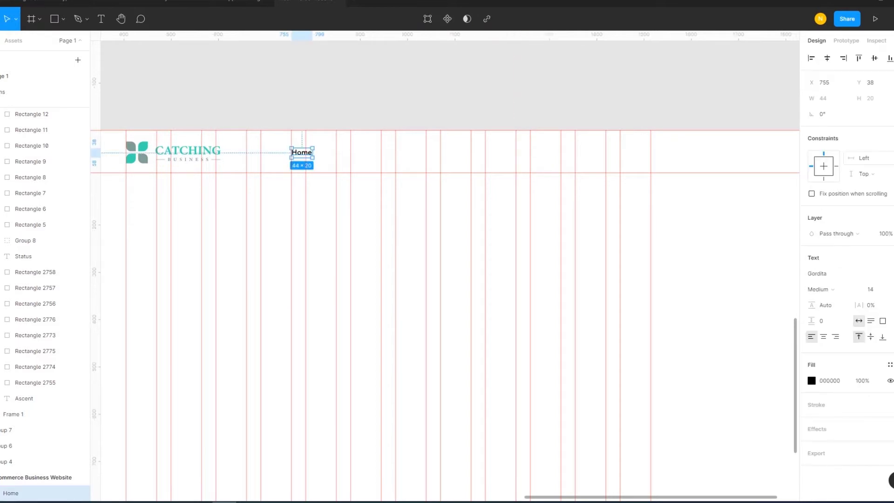
pyautogui.click(869, 289)
pyautogui.write('16')
pyautogui.press('Return')
pyautogui.press('Escape')
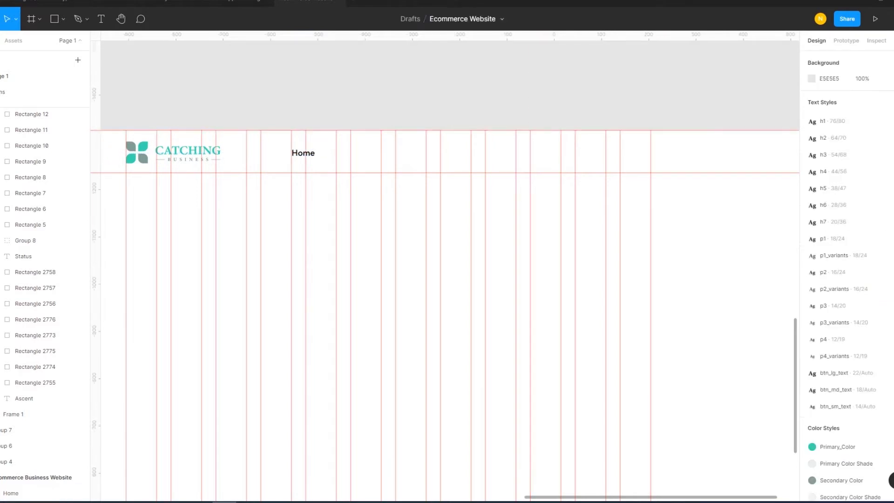
pyautogui.click(11, 493)
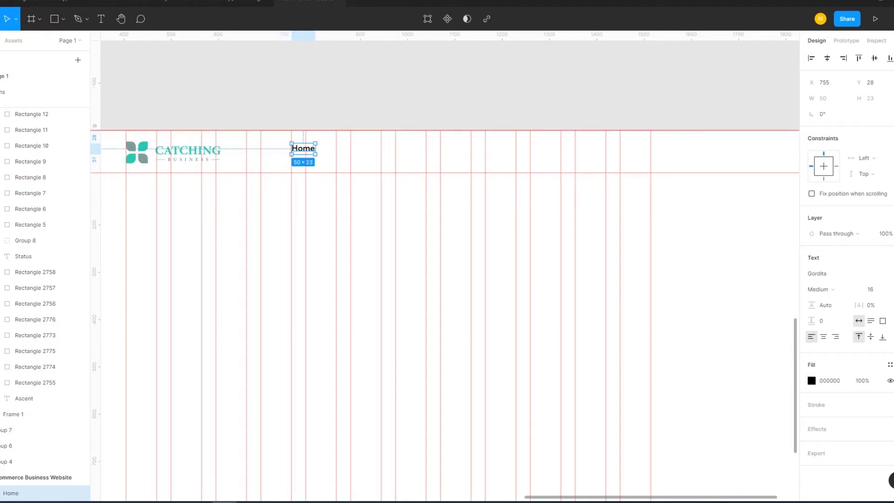
pyautogui.press('Escape')
pyautogui.moveTo(303, 148); pyautogui.dragTo(303, 151)
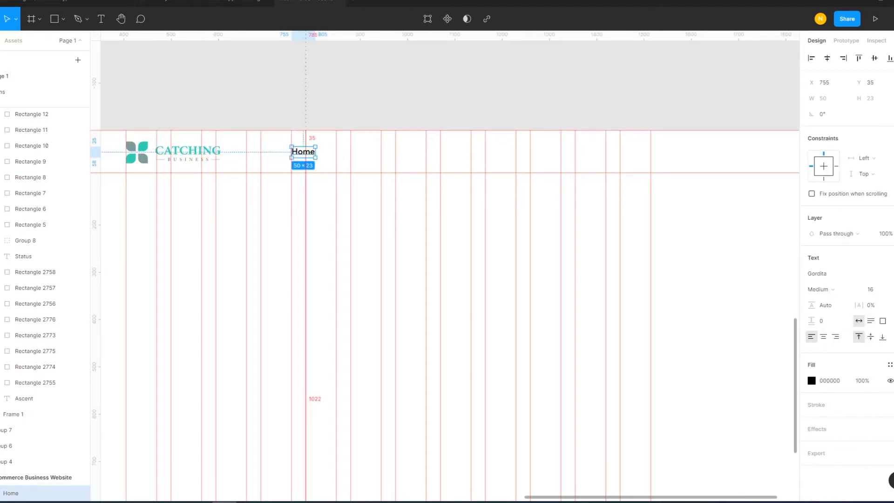
pyautogui.press('Escape')
# Scroll back across the canvas and switch to the Icons page.
pyautogui.hscroll(-5, 445, 266)
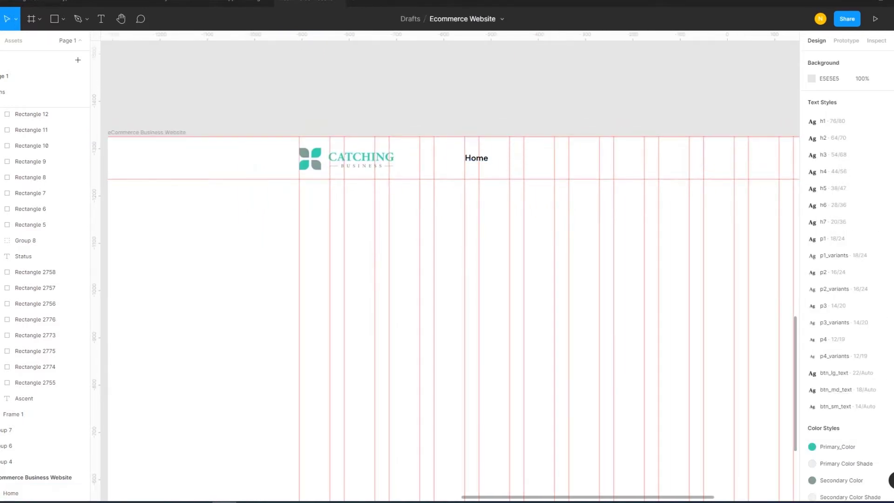
pyautogui.hscroll(-2, 451, 265)
pyautogui.scroll(2, 452, 265)
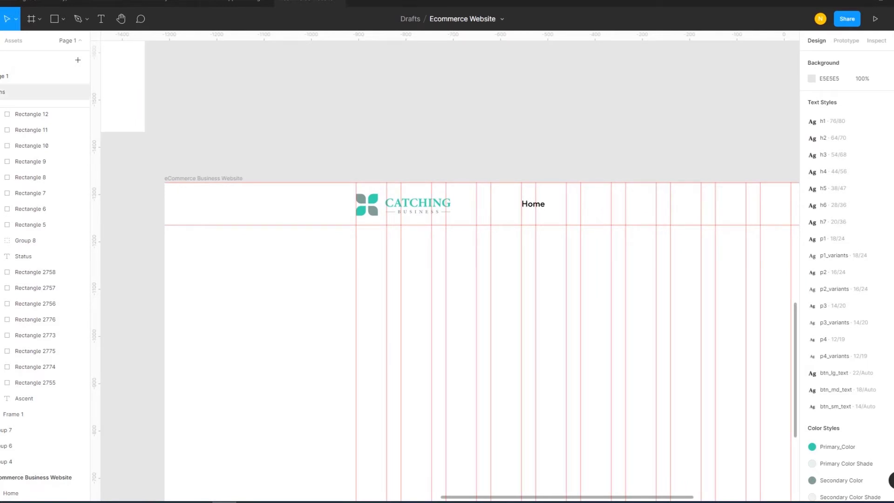
pyautogui.click(28, 92)
# Paste an arrow-right icon beside Home, then delete it as the wrong icon.
pyautogui.scroll(5, 447, 265)
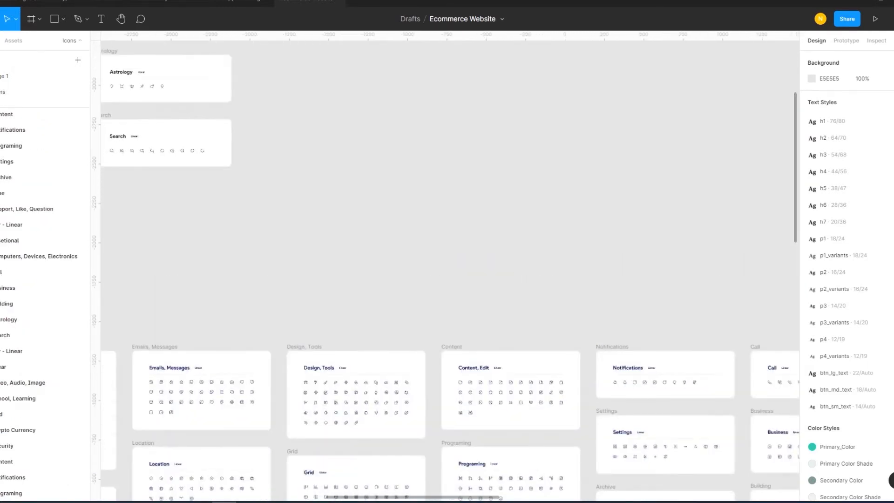
pyautogui.scroll(-8, 465, 233)
pyautogui.scroll(5, 466, 233)
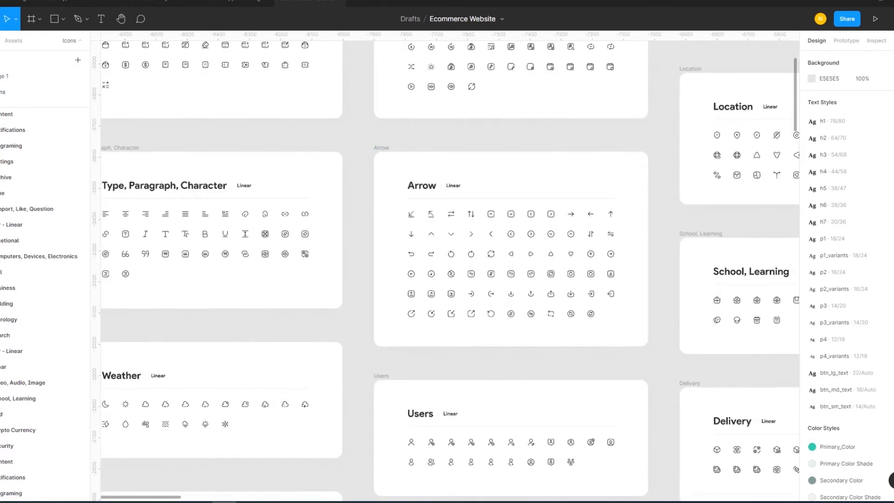
pyautogui.click(471, 233)
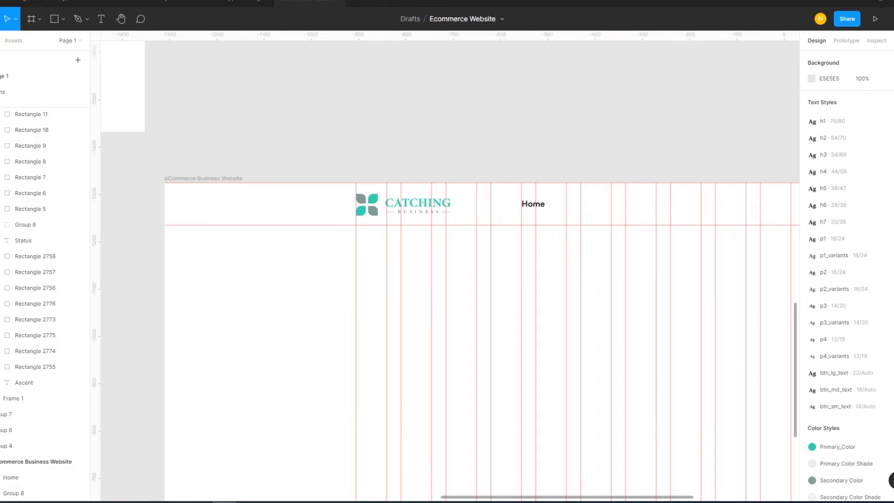
pyautogui.hotkey('ctrl', 'v')
pyautogui.press('Escape')
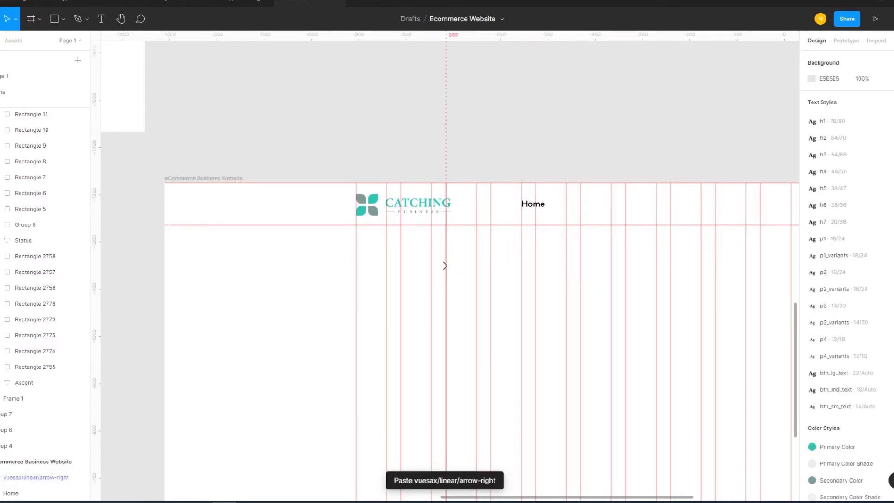
pyautogui.click(33, 477)
pyautogui.moveTo(445, 265); pyautogui.dragTo(554, 203)
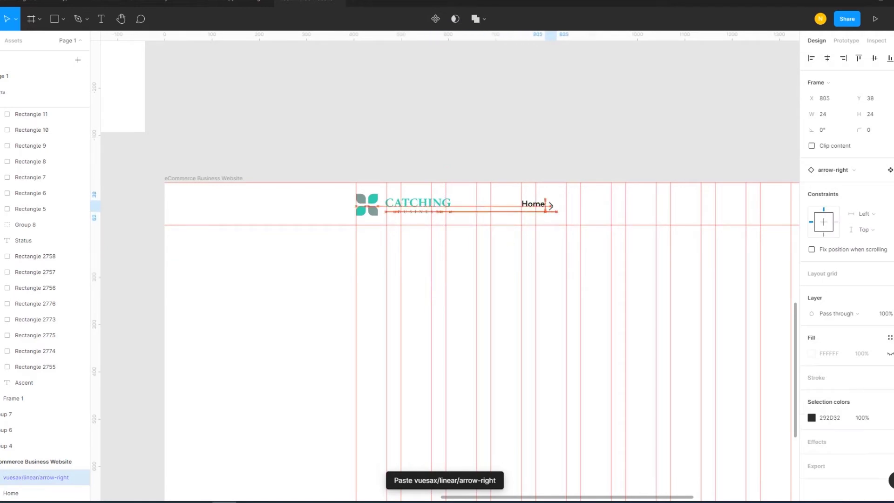
pyautogui.moveTo(95, 279); pyautogui.dragTo(566, 280)
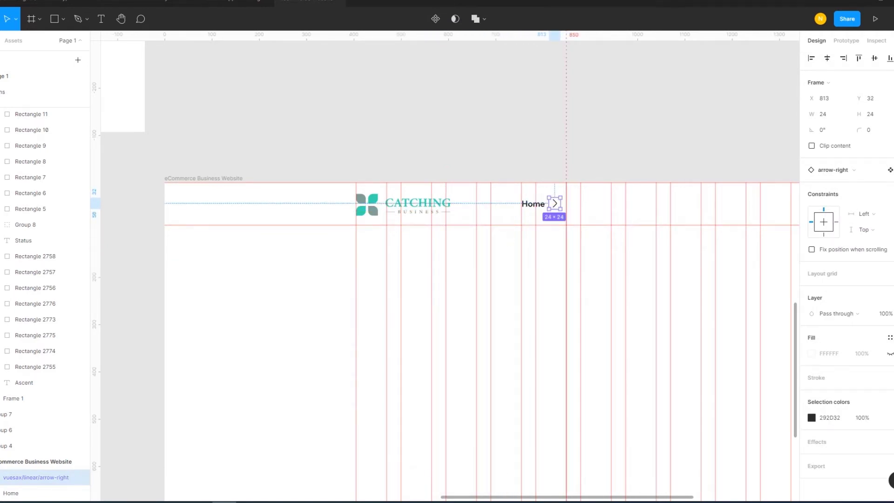
pyautogui.press('Delete')
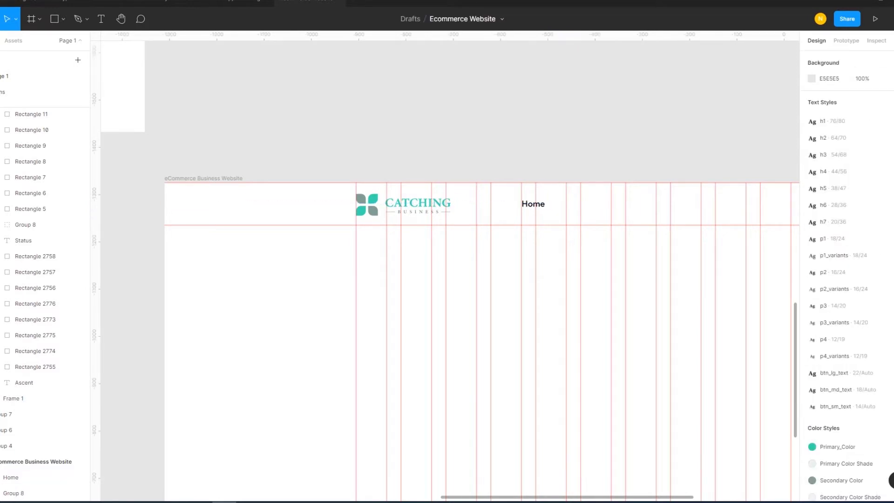
# Bring the vuesax arrow-down icon onto Page 1 and place it right beside Home.
pyautogui.click(9, 92)
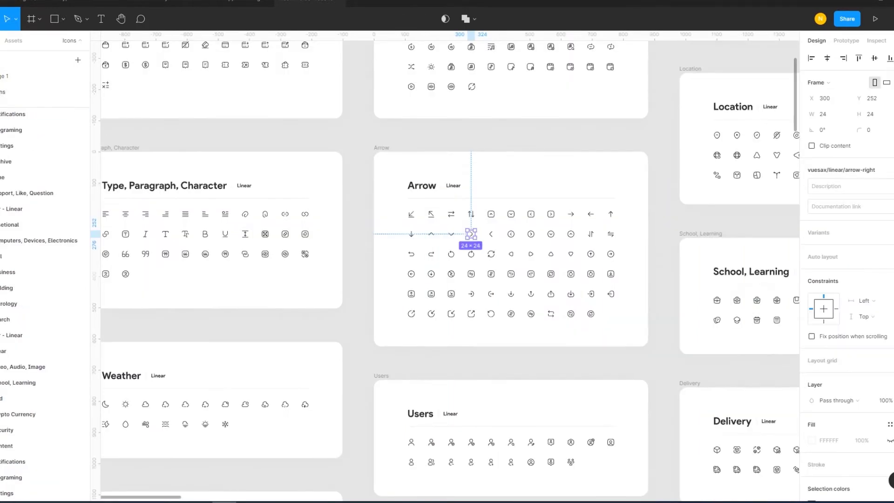
pyautogui.click(451, 234)
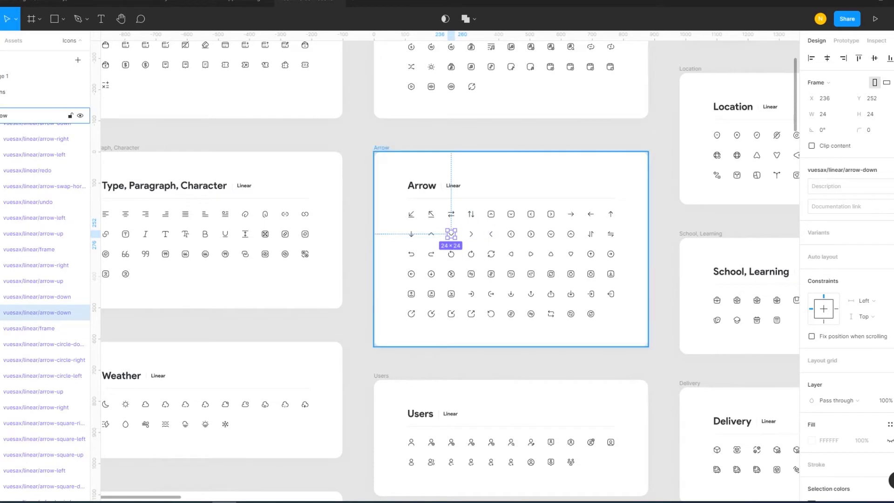
pyautogui.click(7, 76)
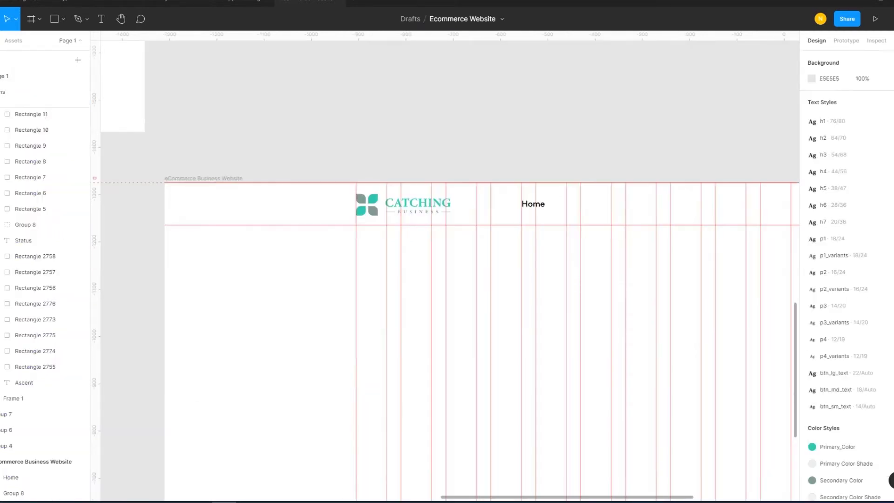
pyautogui.hotkey('ctrl', 'v')
pyautogui.press('Escape')
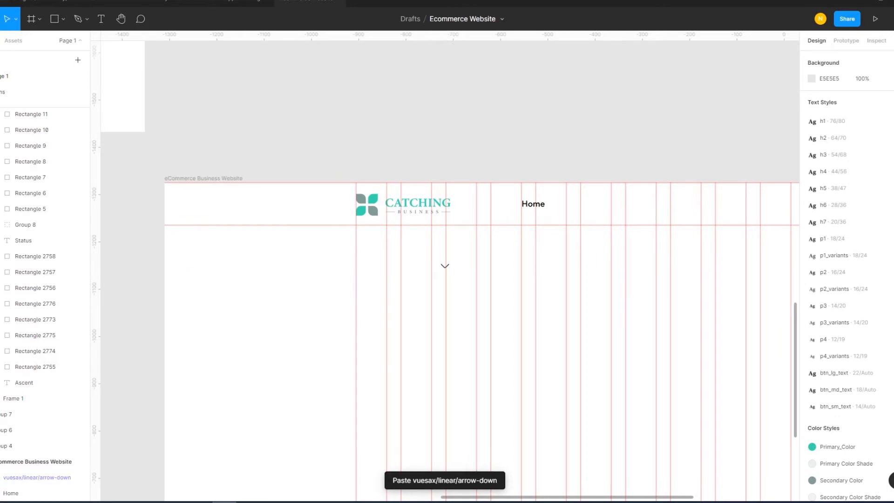
pyautogui.hotkey('ctrl', 'shift', '4')
pyautogui.hotkey('shift', 'r')
pyautogui.moveTo(445, 265); pyautogui.dragTo(554, 203)
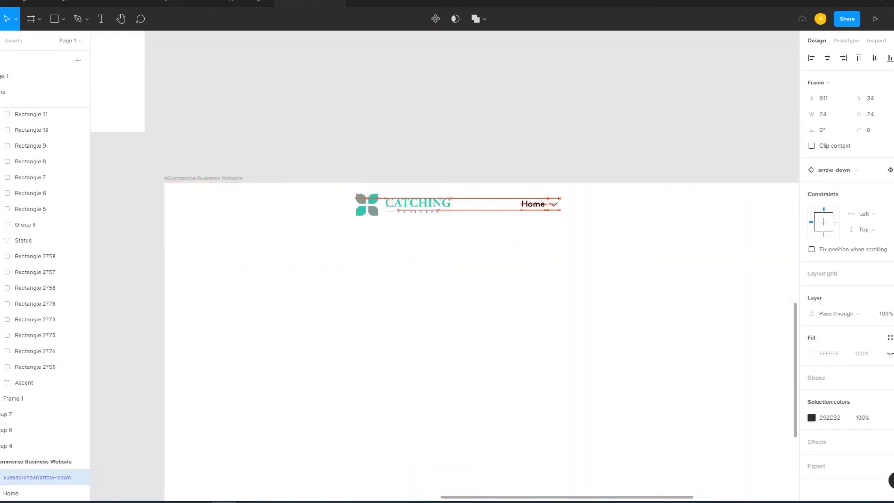
pyautogui.scroll(5, 564, 207)
# Adjust the gap between Home and its arrow, trying 10 and ending at 0.
pyautogui.keyDown('shift'); pyautogui.click(490, 200); pyautogui.keyUp('shift')
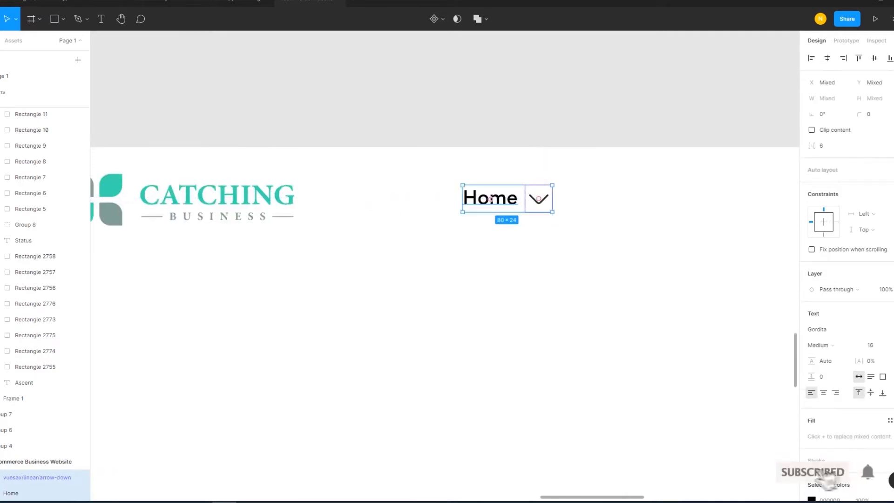
pyautogui.click(824, 145)
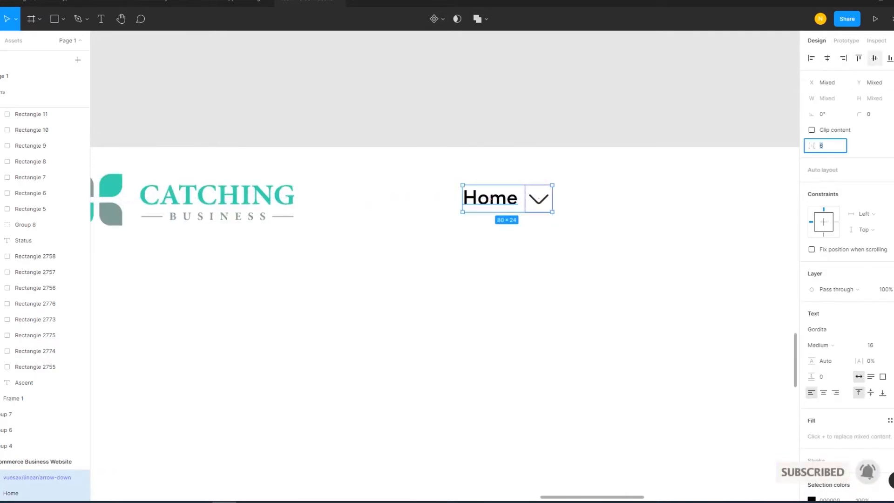
pyautogui.press('Return')
pyautogui.hotkey('alt', 'v')
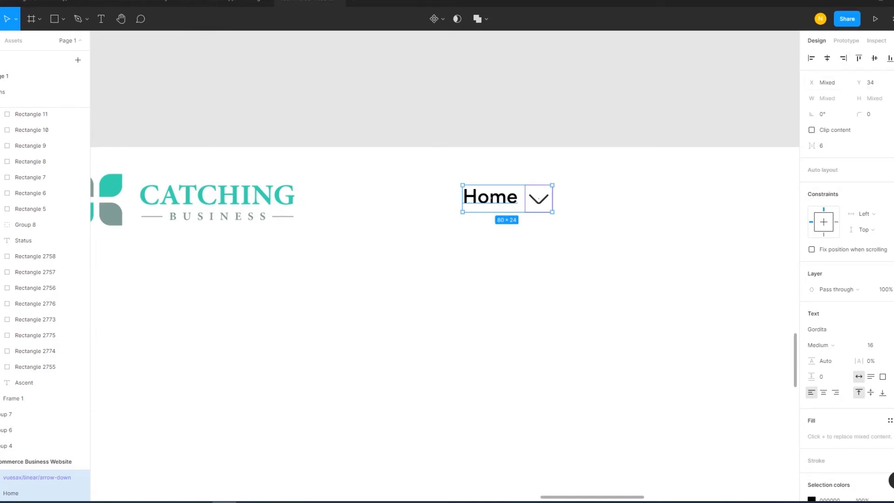
pyautogui.click(831, 145)
pyautogui.write('0')
pyautogui.press('Return')
pyautogui.click(831, 145)
pyautogui.write('0')
pyautogui.press('Return')
pyautogui.press('Escape')
# Resize the arrow-down icon to 20 wide (20×20).
pyautogui.click(37, 461)
pyautogui.click(37, 477)
pyautogui.click(823, 114)
pyautogui.write('0')
pyautogui.press('Return')
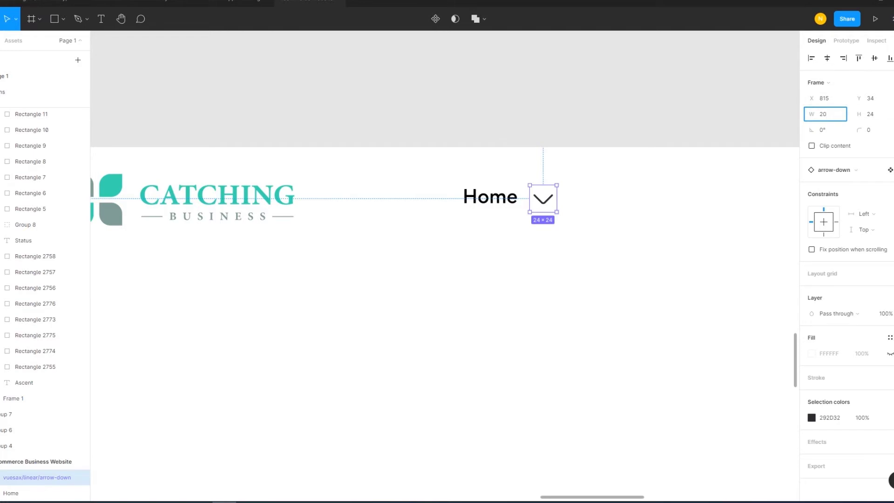
pyautogui.press('Escape')
# Wrap the arrow and Home text together in one auto layout frame.
pyautogui.click(37, 478)
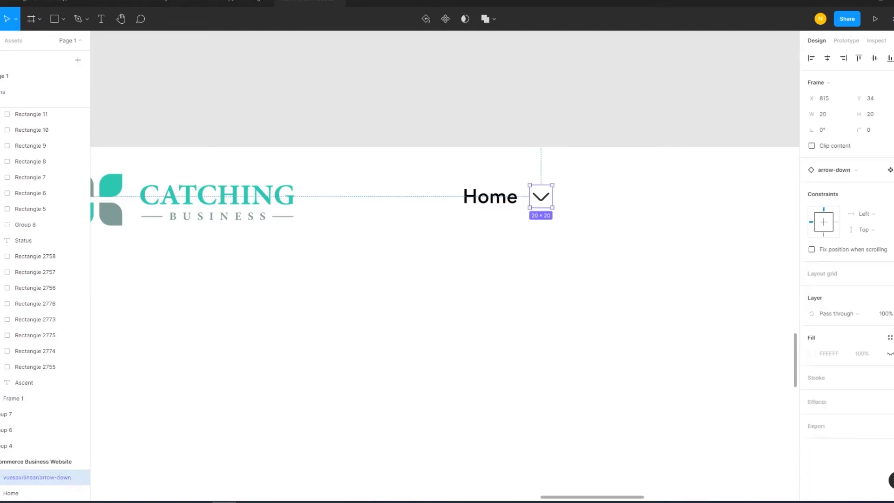
pyautogui.keyDown('shift'); pyautogui.click(11, 493); pyautogui.keyUp('shift')
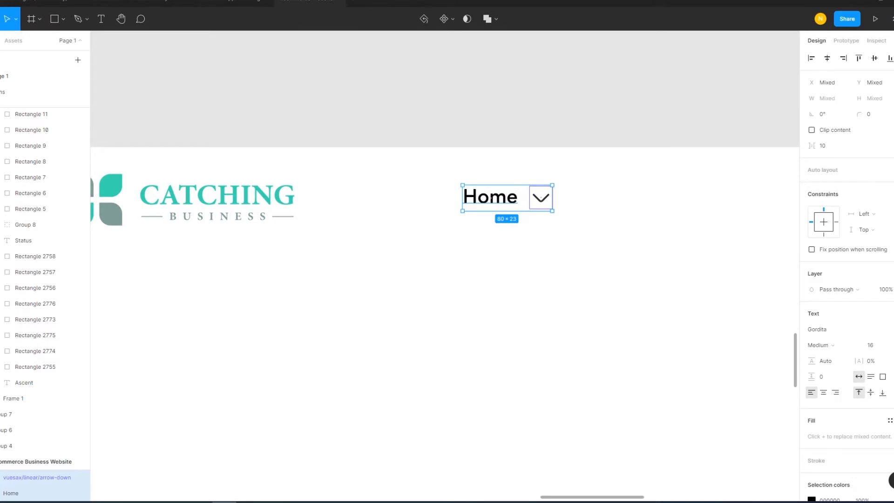
pyautogui.hotkey('shift', 'a')
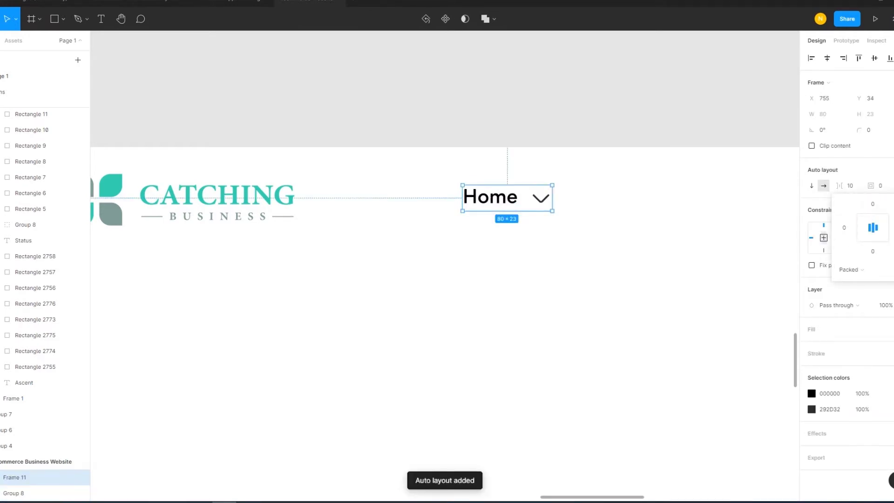
pyautogui.press('Escape')
pyautogui.scroll(-3, 149, 233)
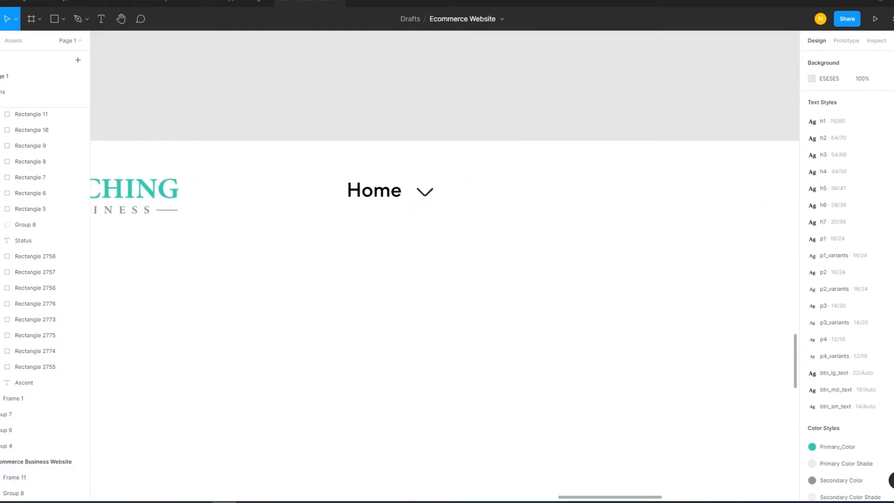
pyautogui.click(14, 478)
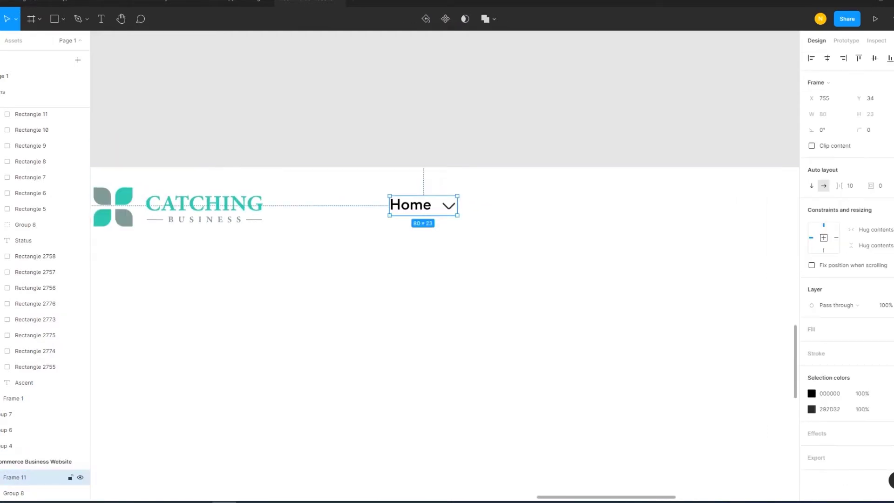
# Duplicate the Home item rightward with an even gap, repeating it along the header.
pyautogui.moveTo(419, 205); pyautogui.dragTo(474, 206)
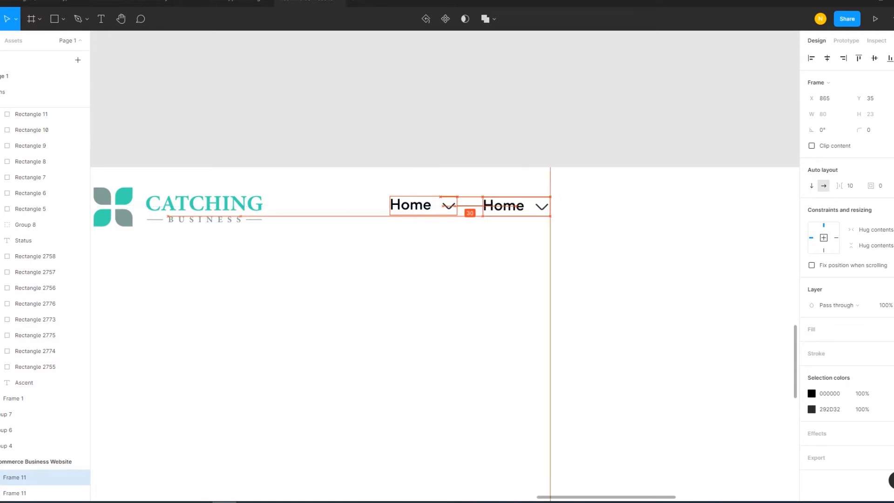
pyautogui.moveTo(512, 205); pyautogui.dragTo(514, 206)
pyautogui.hotkey('ctrl', 'd')
pyautogui.hotkey('ctrl', 'd')
pyautogui.hotkey('ctrl', 'd')
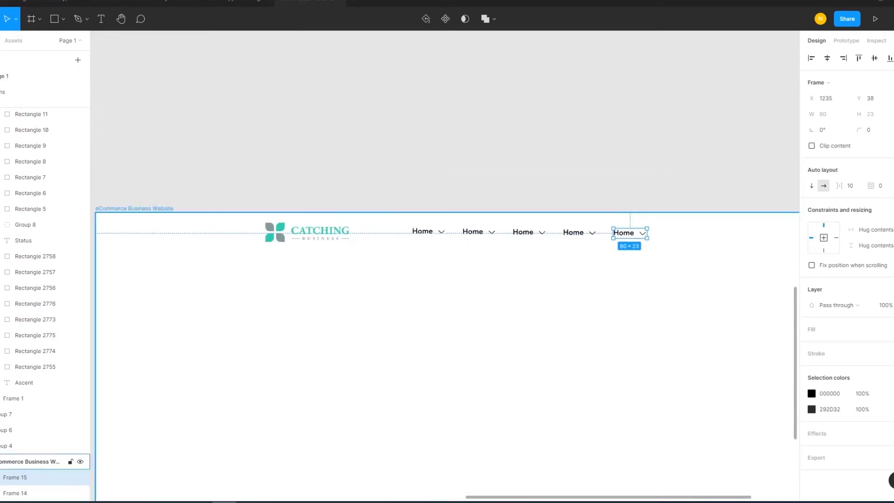
pyautogui.hotkey('ctrl', 'd')
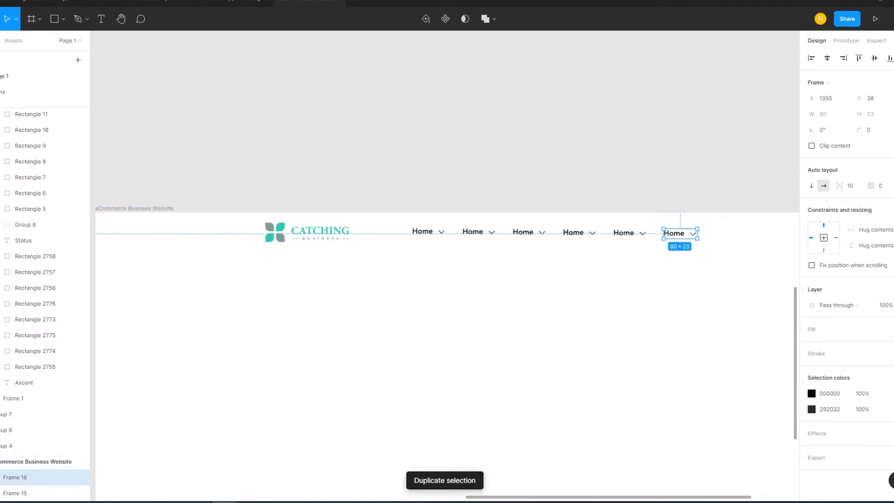
pyautogui.hotkey('ctrl', 'd')
pyautogui.press('Escape')
# Toggle the first item's arrow visibility, leaving it shown.
pyautogui.click(422, 232)
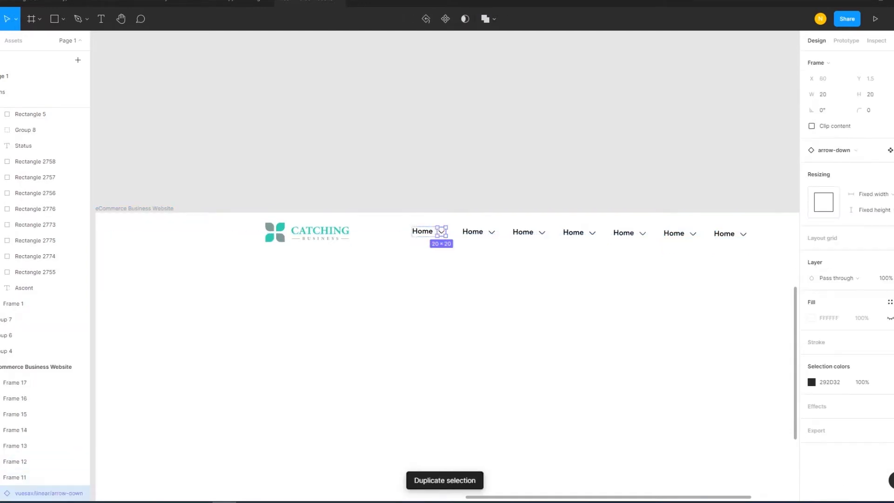
pyautogui.scroll(-1, 441, 232)
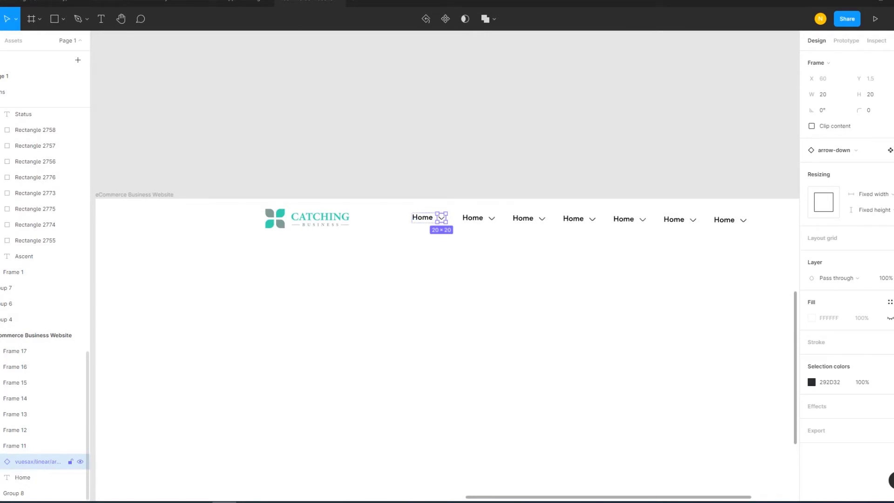
pyautogui.click(80, 462)
pyautogui.click(80, 461)
pyautogui.click(80, 461)
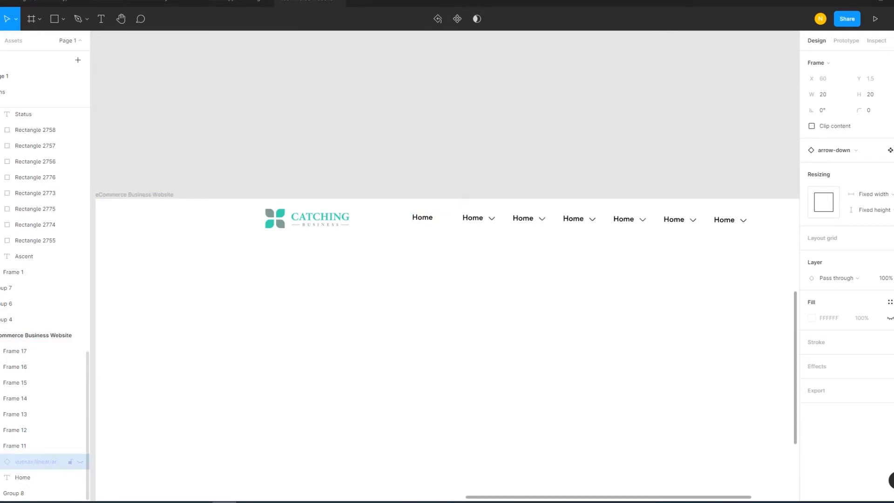
pyautogui.click(80, 462)
pyautogui.press('Escape')
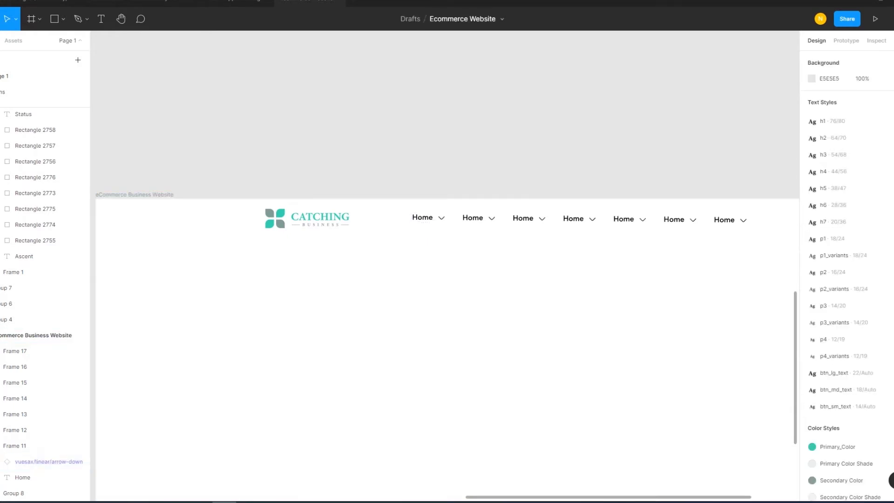
pyautogui.click(42, 461)
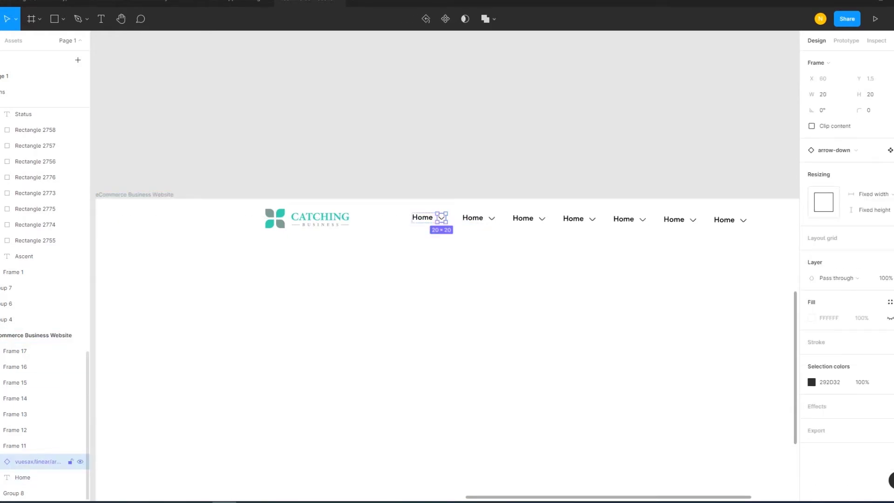
pyautogui.click(80, 461)
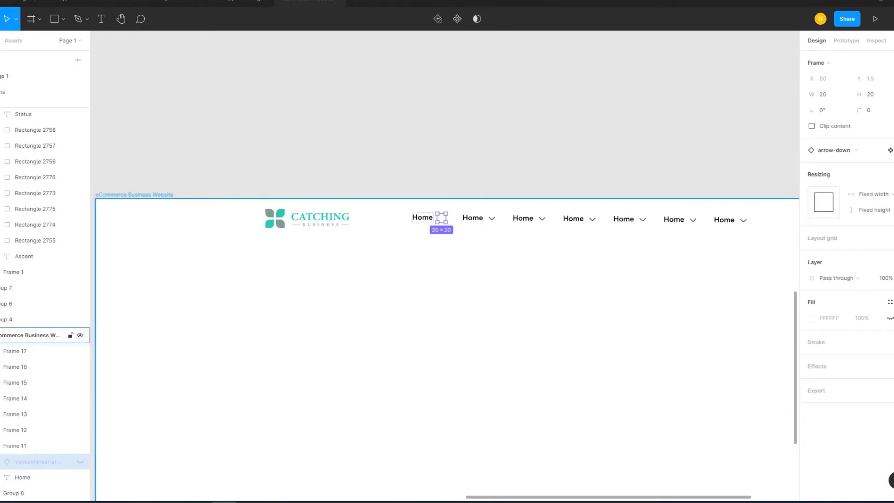
pyautogui.hotkey('ctrl', 'shift', 'h')
# Try the Home text after the arrow, restore it, and hide the first item's arrow.
pyautogui.hotkey('ctrl', '+')
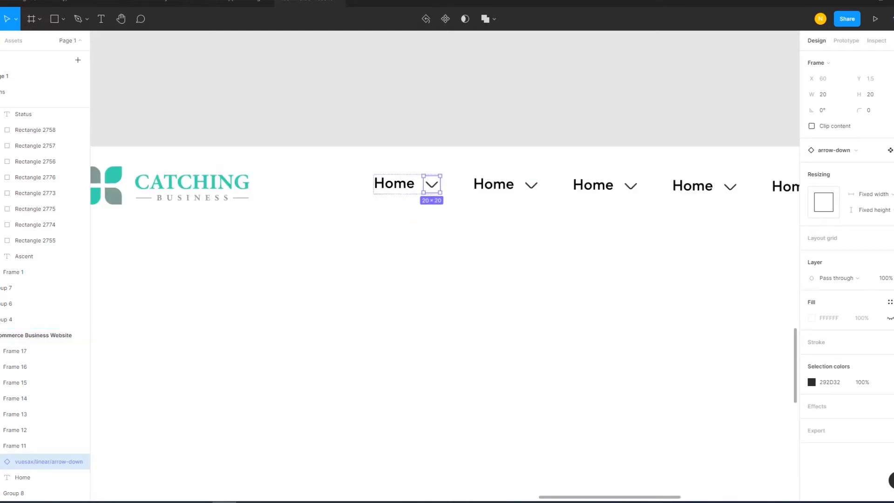
pyautogui.press('Escape')
pyautogui.hscroll(3, 445, 233)
pyautogui.click(15, 445)
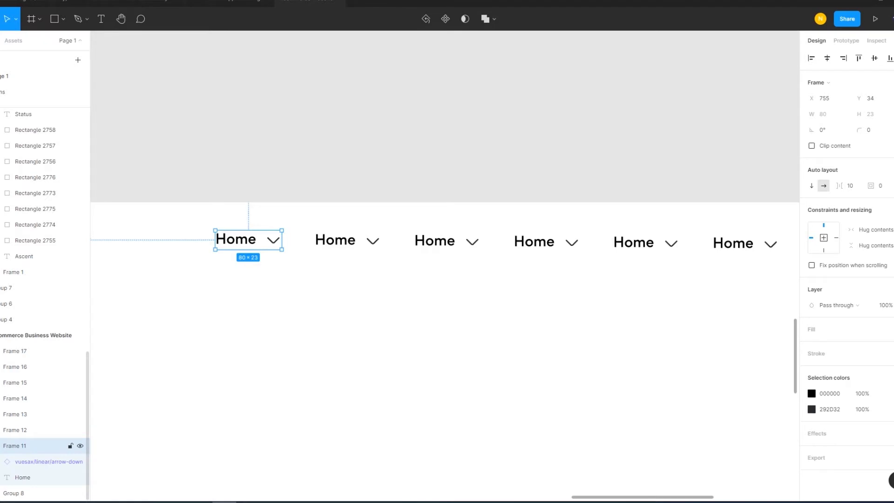
pyautogui.click(22, 477)
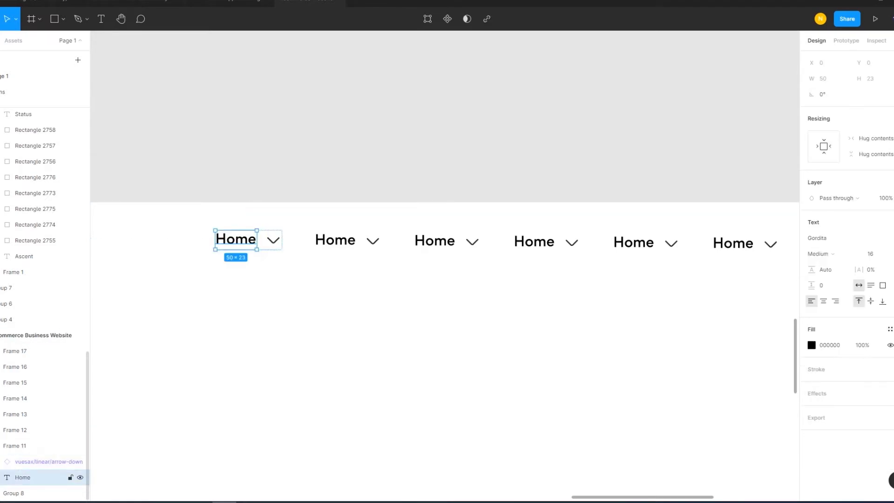
pyautogui.moveTo(23, 478); pyautogui.dragTo(22, 455)
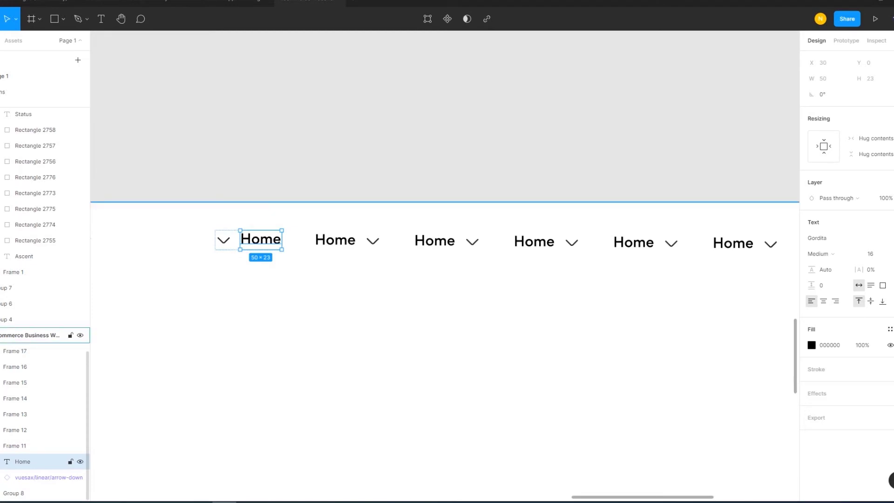
pyautogui.moveTo(23, 461); pyautogui.dragTo(23, 485)
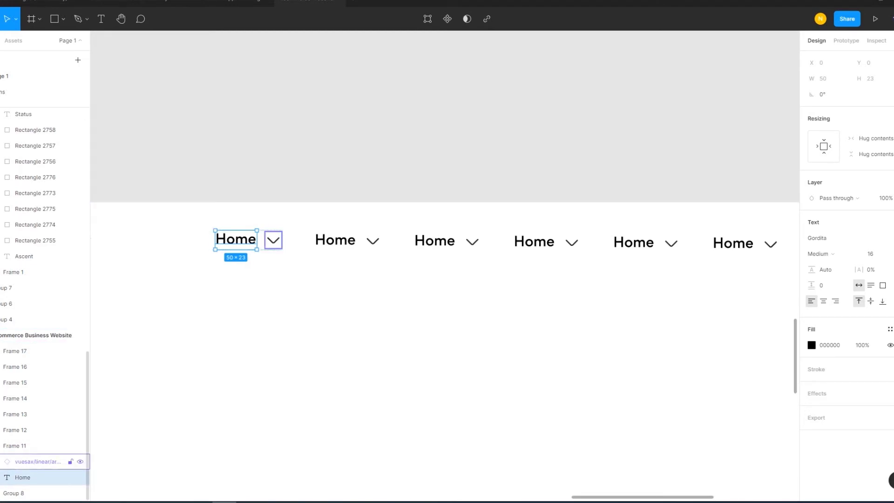
pyautogui.click(80, 462)
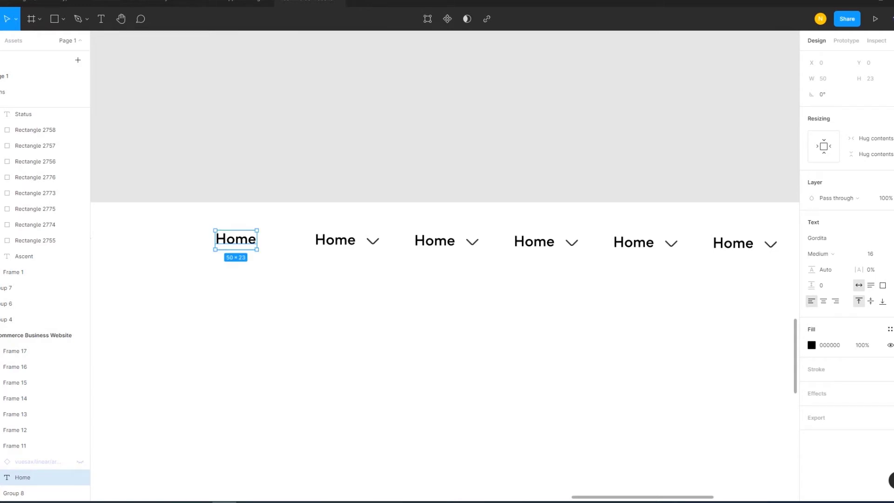
pyautogui.press('Escape')
# Rename the second item to 'Services', then undo back to all-Home labels.
pyautogui.click(28, 430)
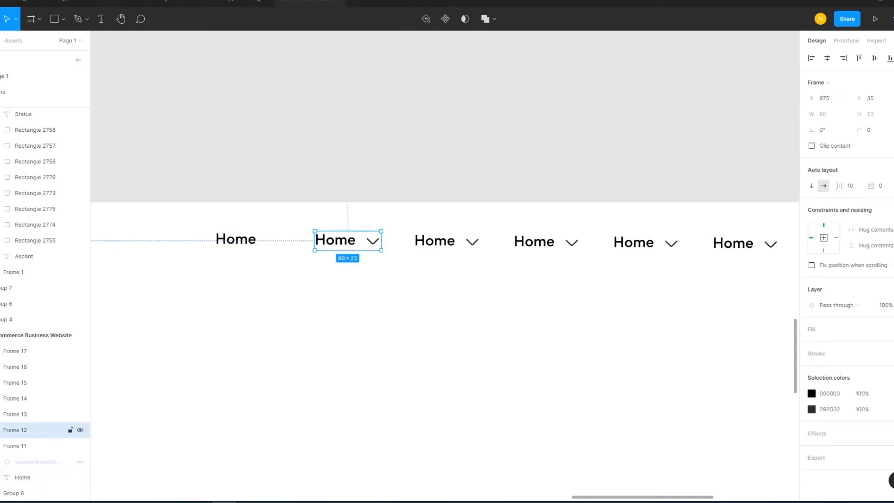
pyautogui.press('Return')
pyautogui.press('Return')
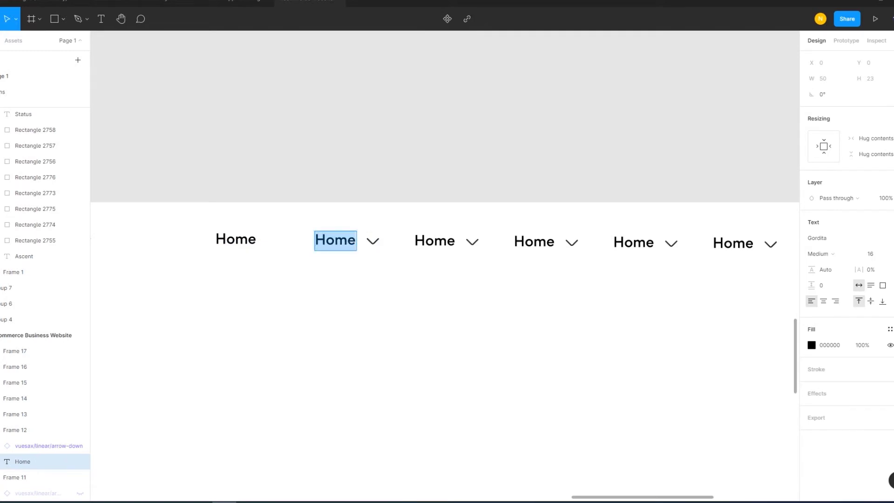
pyautogui.write('Service')
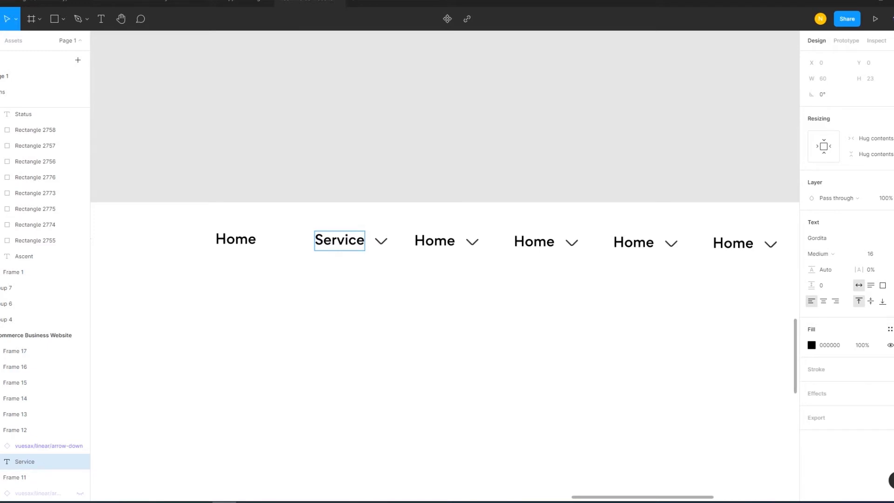
pyautogui.write('s')
pyautogui.click(434, 241)
pyautogui.click(434, 241)
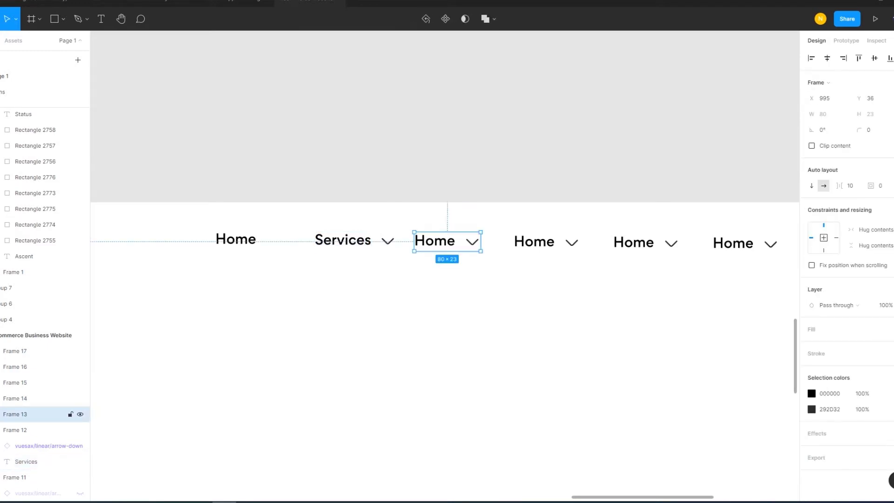
pyautogui.hotkey('ctrl', 'z')
pyautogui.hotkey('ctrl', 'z')
pyautogui.hotkey('ctrl', 'z')
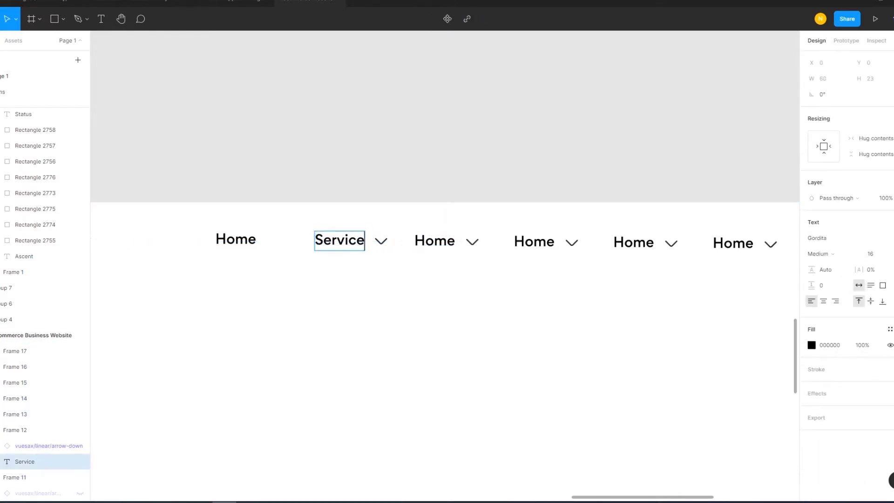
pyautogui.press('Escape')
pyautogui.hotkey('ctrl', 'z')
pyautogui.hotkey('ctrl', 'z')
pyautogui.hotkey('ctrl', 'z')
pyautogui.hotkey('ctrl', 'z')
pyautogui.hotkey('ctrl', 'z')
pyautogui.hotkey('ctrl', 'z')
pyautogui.hotkey('ctrl', 'z')
pyautogui.hotkey('ctrl', 'z')
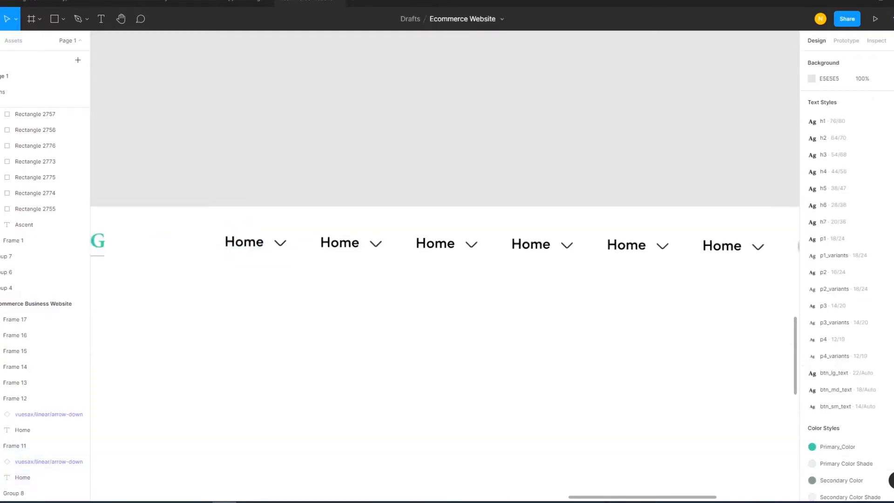
pyautogui.hotkey('ctrl', 'z')
pyautogui.moveTo(569, 280)
pyautogui.mouseDown()
pyautogui.moveTo(736, 317)
pyautogui.moveTo(326, 272)
pyautogui.mouseUp()
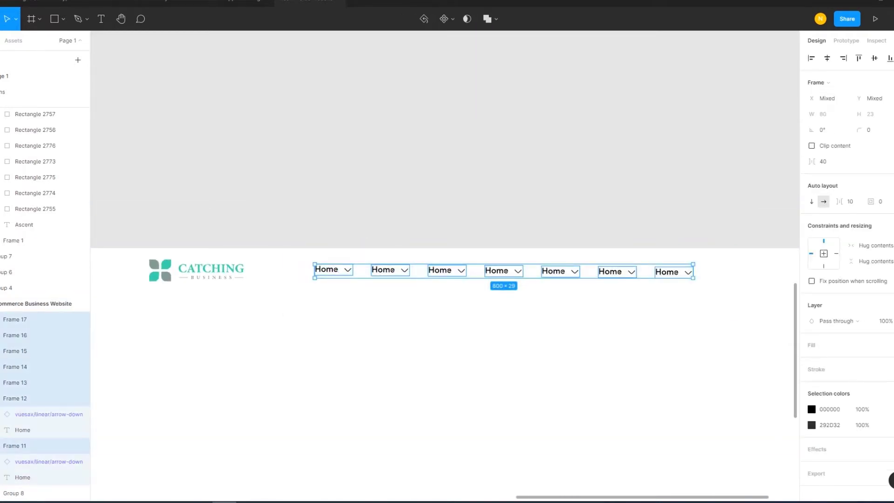
# Marquee-select all seven Home items and wrap them into one 800-wide auto-layout row.
pyautogui.rightClick(493, 276)
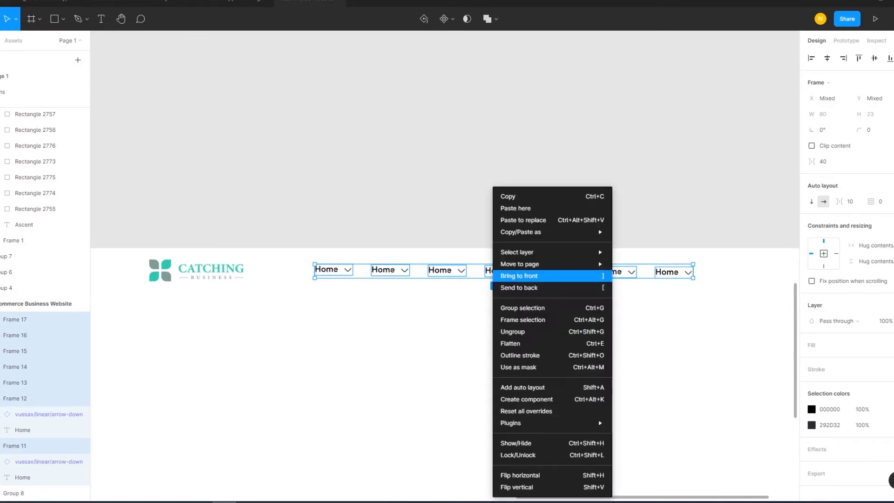
pyautogui.click(500, 275)
pyautogui.press('Escape')
pyautogui.keyDown('ctrl'); pyautogui.click(348, 269); pyautogui.keyUp('ctrl')
pyautogui.press('Escape')
pyautogui.moveTo(560, 284); pyautogui.dragTo(711, 297)
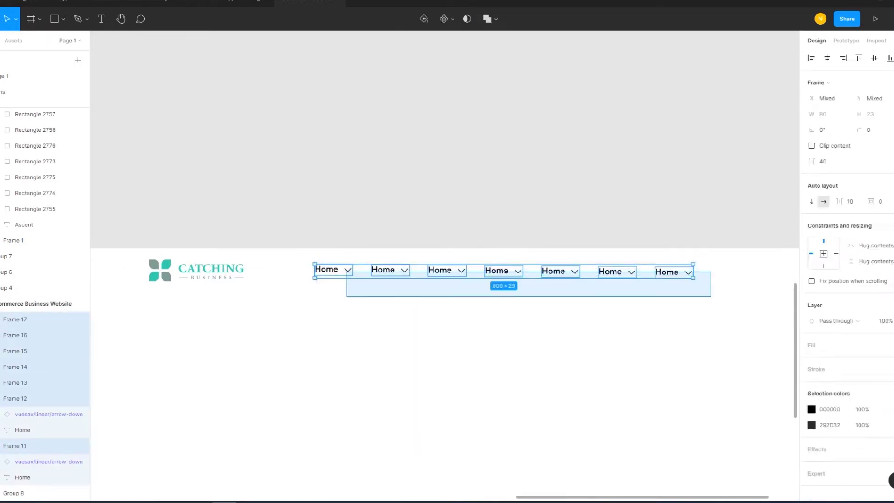
pyautogui.click(326, 269)
pyautogui.moveTo(584, 285)
pyautogui.mouseDown()
pyautogui.moveTo(724, 299)
pyautogui.moveTo(322, 275)
pyautogui.mouseUp()
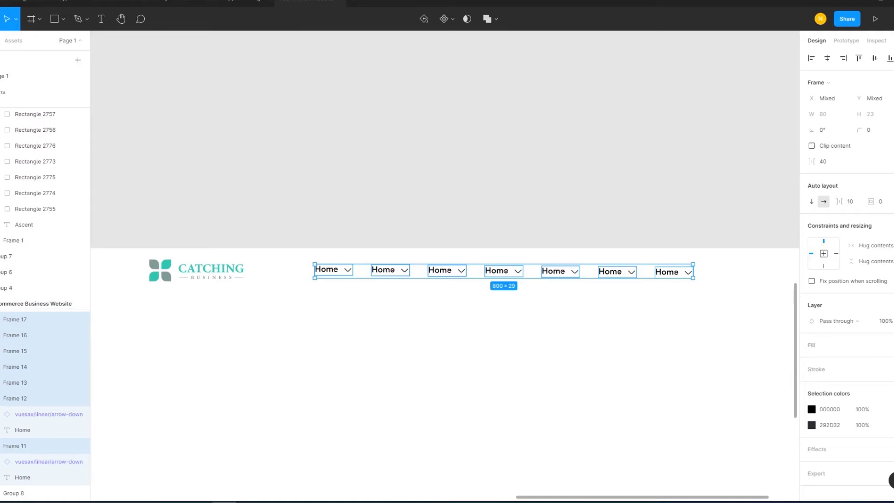
pyautogui.hotkey('shift', 'a')
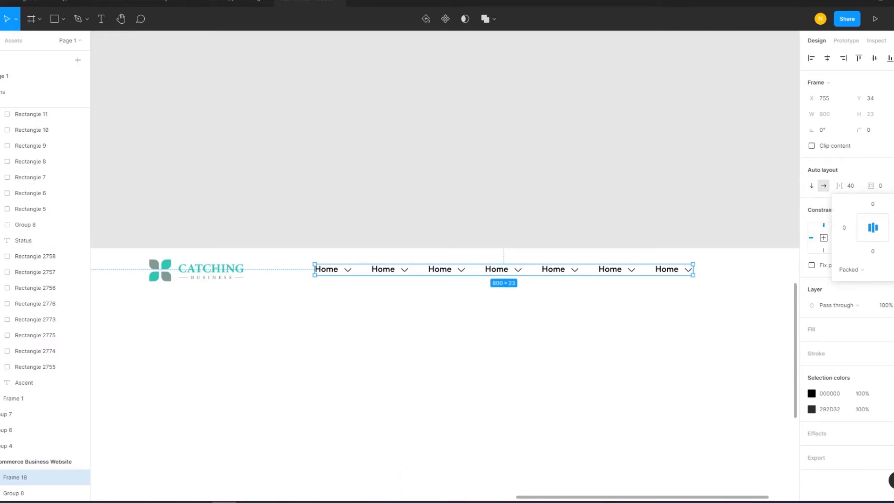
pyautogui.press('Escape')
pyautogui.keyDown('ctrl'); pyautogui.click(348, 269); pyautogui.keyUp('ctrl')
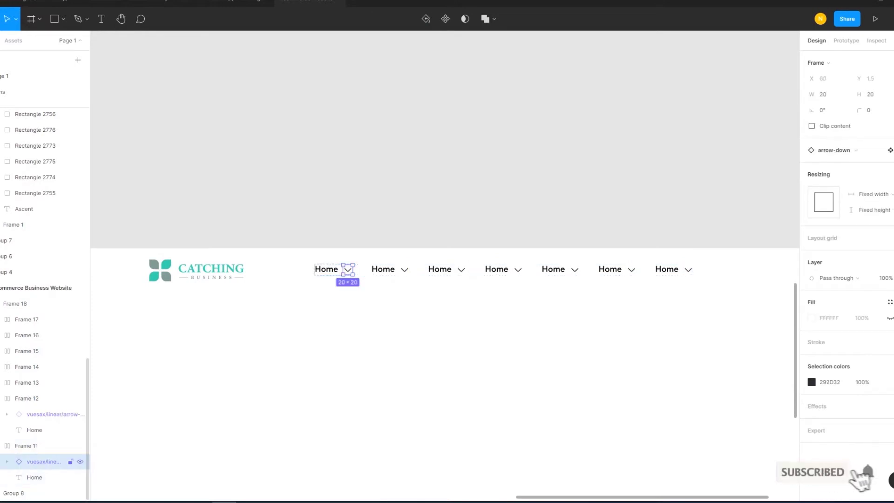
# Hide the first item's arrow and rename the second label to 'Services'.
pyautogui.hotkey('ctrl', 'shift', 'h')
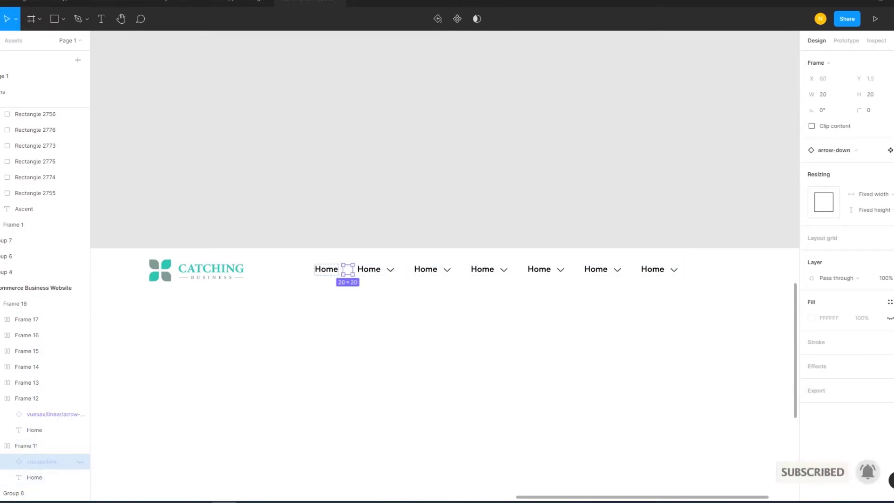
pyautogui.press('Escape')
pyautogui.click(326, 269)
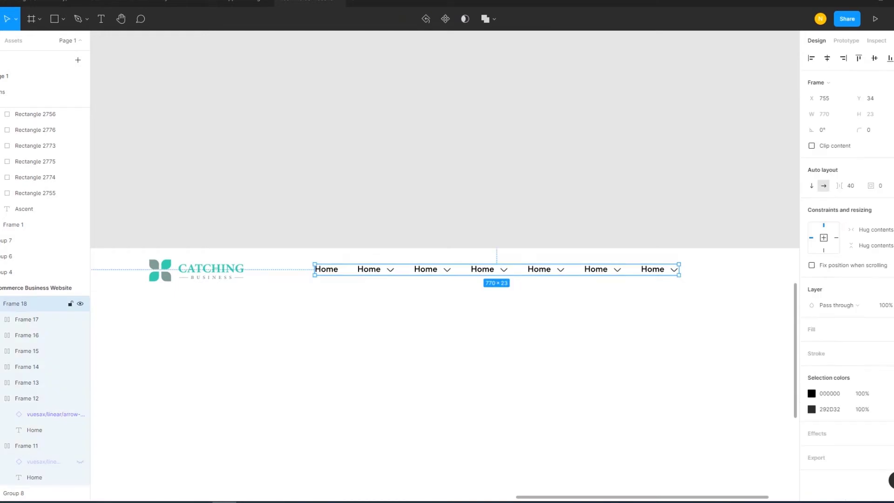
pyautogui.click(368, 269)
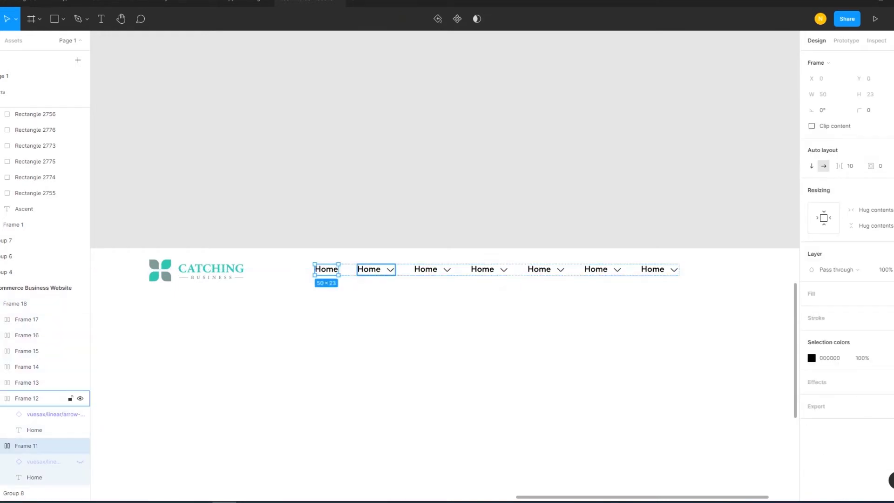
pyautogui.write('Services')
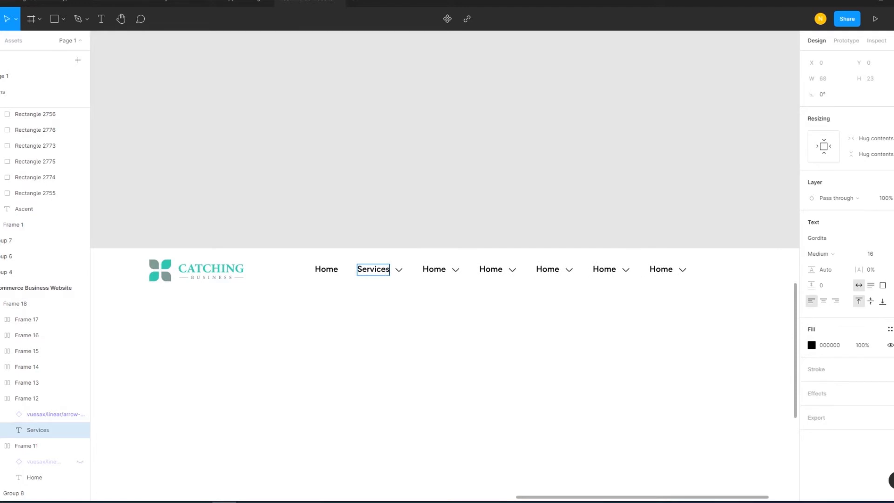
pyautogui.press('Escape')
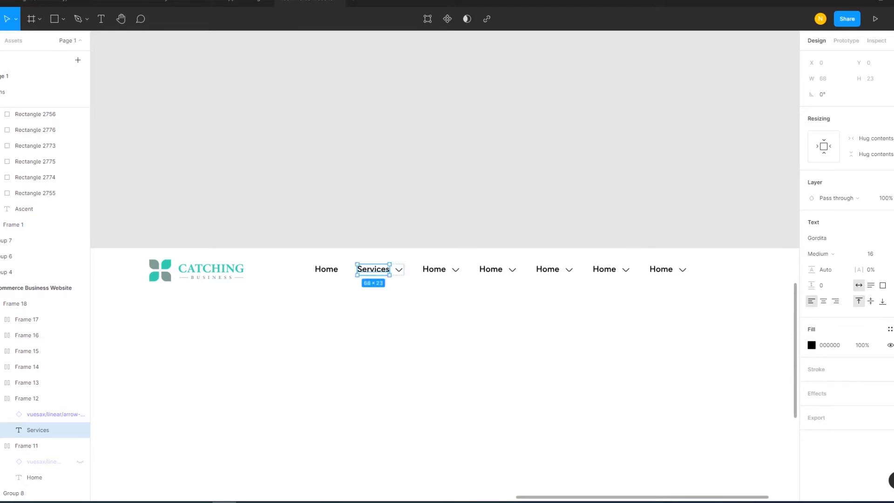
# Rename the third label to 'Plans'.
pyautogui.doubleClick(434, 269)
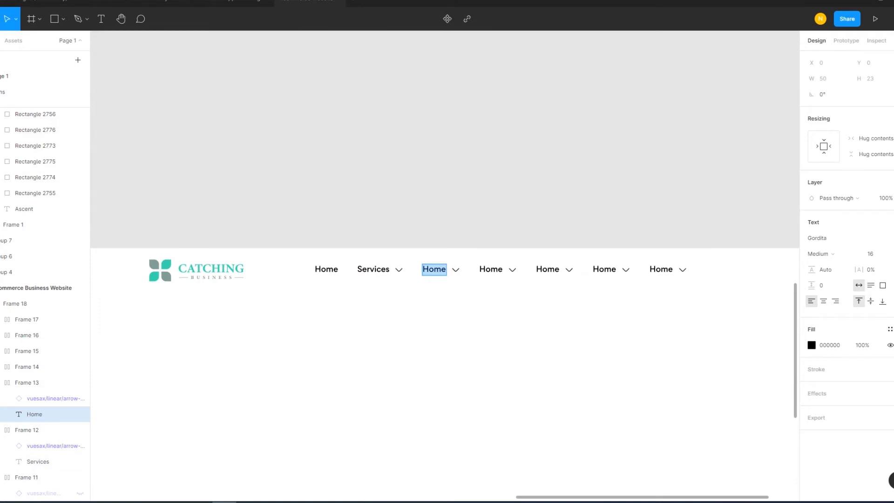
pyautogui.write('Planm')
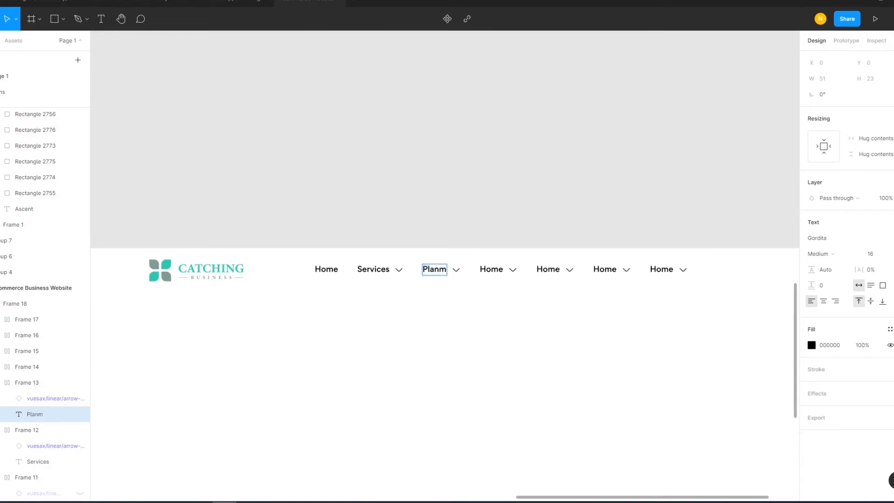
pyautogui.press('BackSpace')
pyautogui.write('s')
pyautogui.press('Escape')
pyautogui.press('Escape')
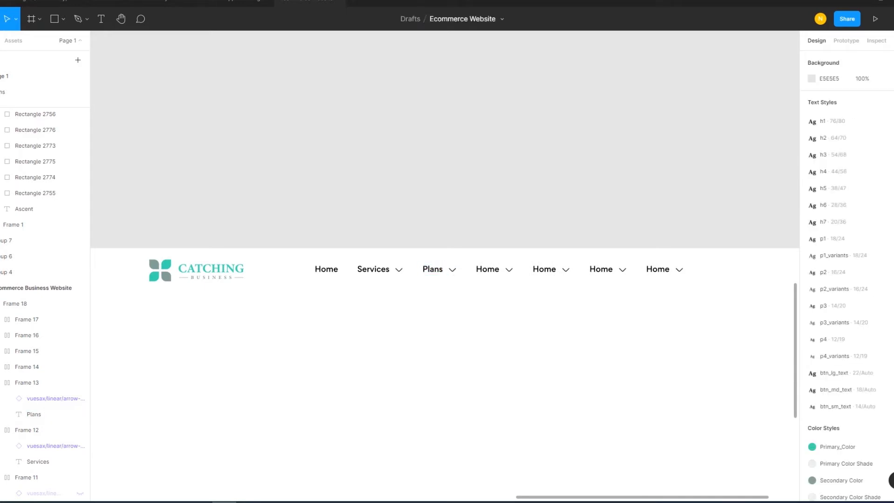
# Hide the fourth item's arrow and rename its label to 'Accounting'.
pyautogui.click(28, 304)
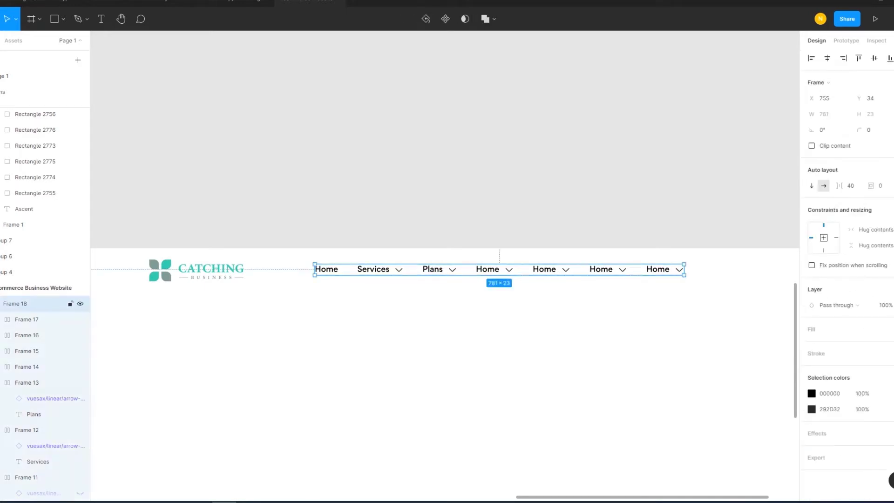
pyautogui.doubleClick(487, 269)
pyautogui.click(46, 382)
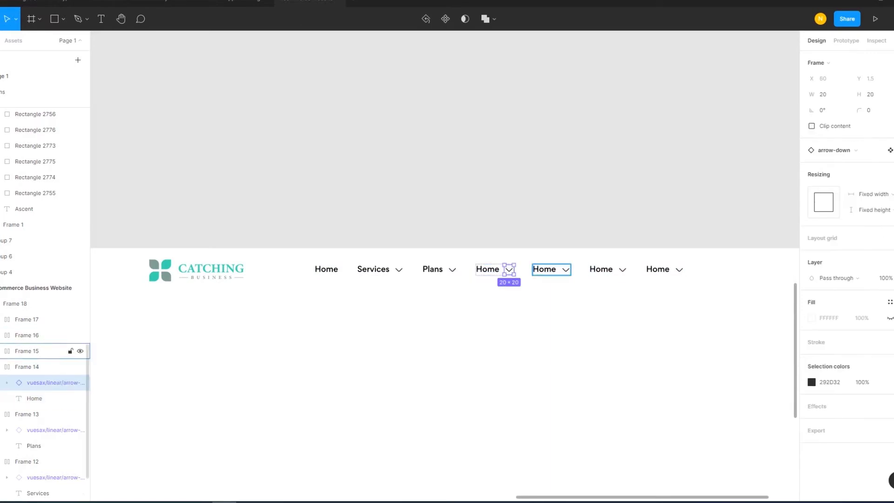
pyautogui.click(80, 382)
pyautogui.click(26, 367)
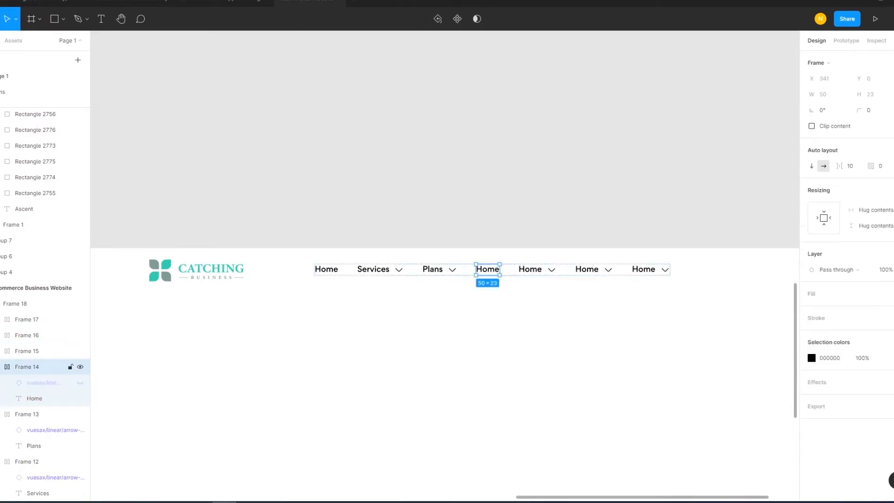
pyautogui.click(34, 398)
pyautogui.press('Return')
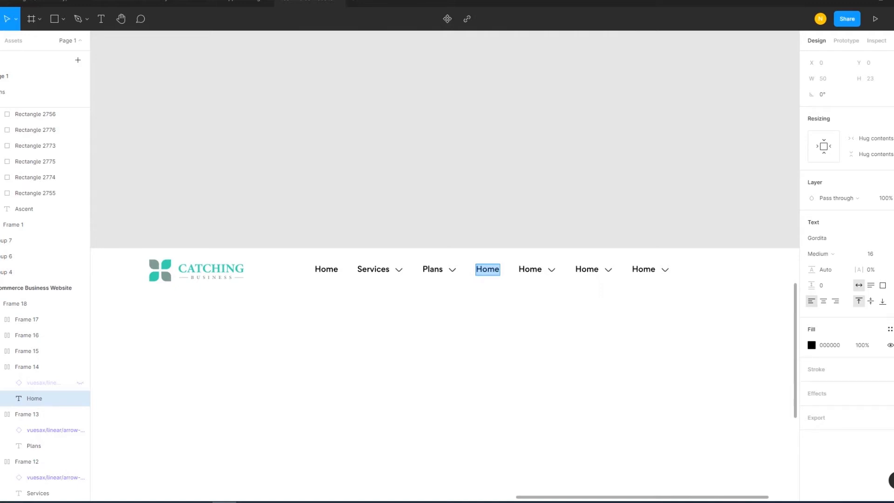
pyautogui.write('Accounting')
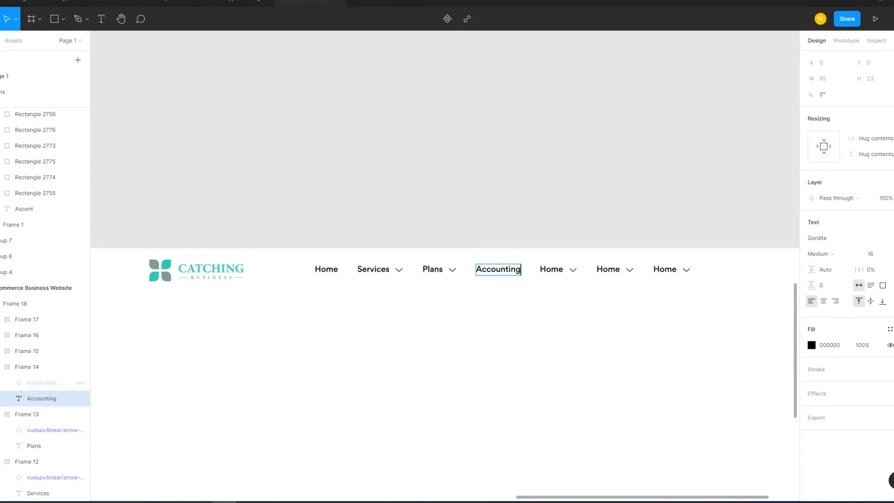
pyautogui.press('Escape')
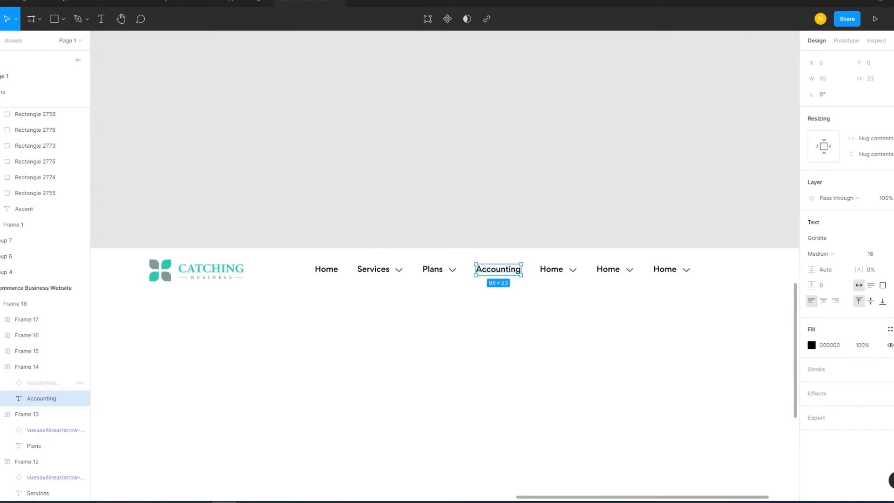
pyautogui.click(559, 269)
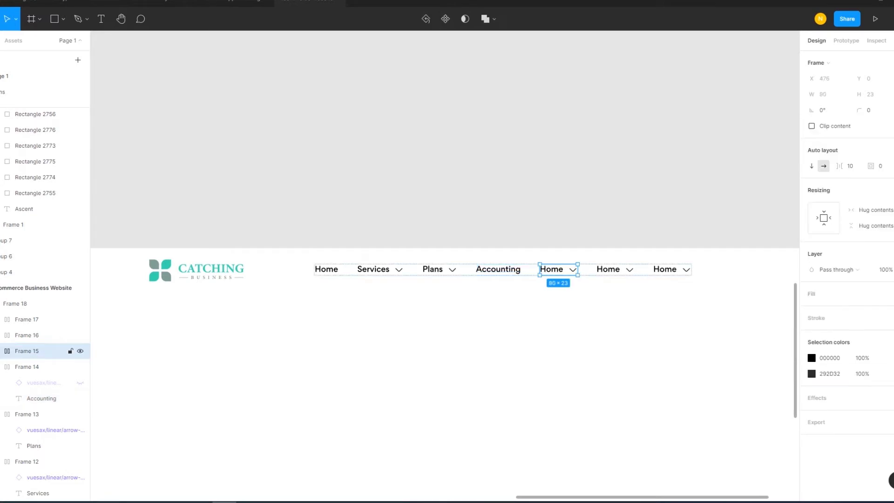
# Rename the fifth item's label to 'Contact', fixing the mistyped capital O.
pyautogui.click(551, 269)
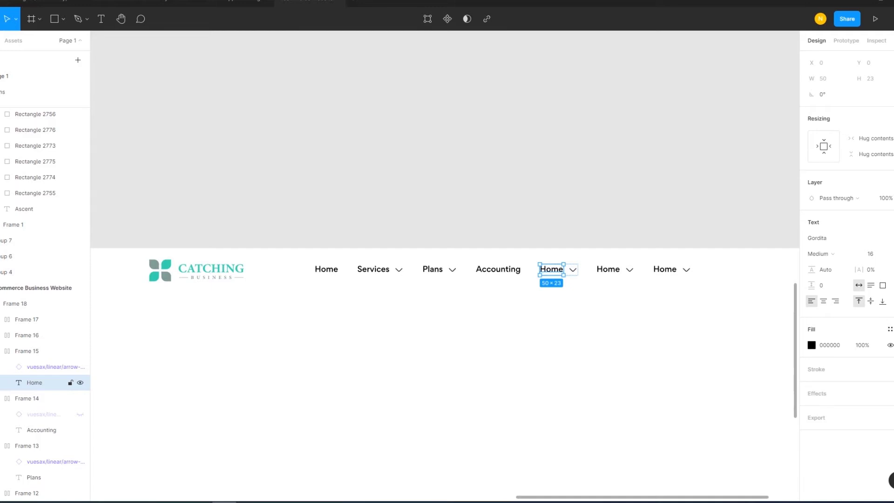
pyautogui.press('Return')
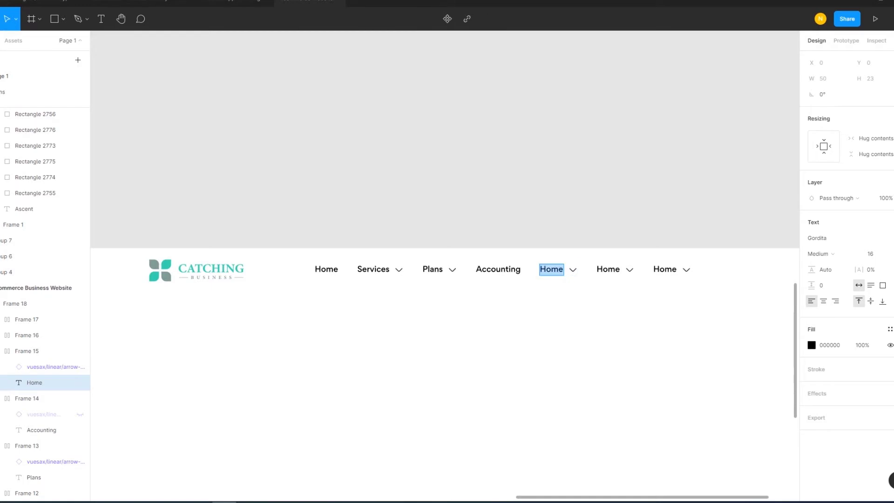
pyautogui.write('COntact')
pyautogui.press('Left')
pyautogui.press('Left')
pyautogui.press('Left')
pyautogui.hotkey('shift', 'Left')
pyautogui.write('o')
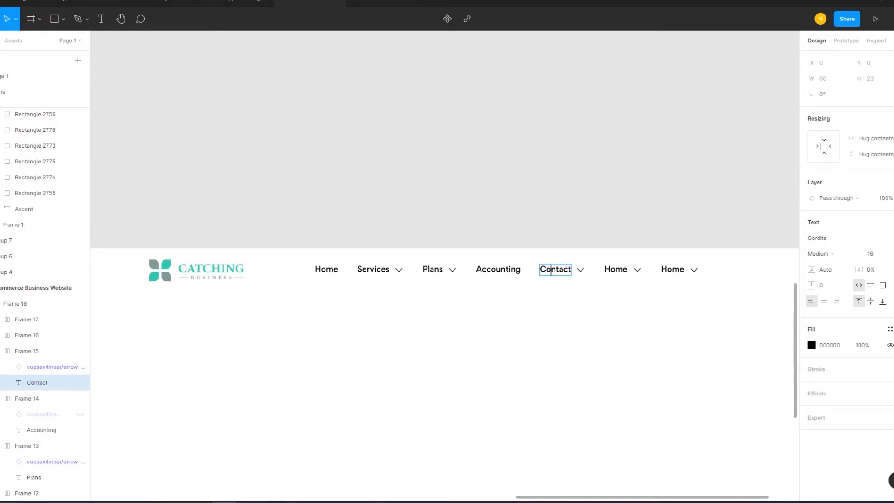
pyautogui.click(18, 304)
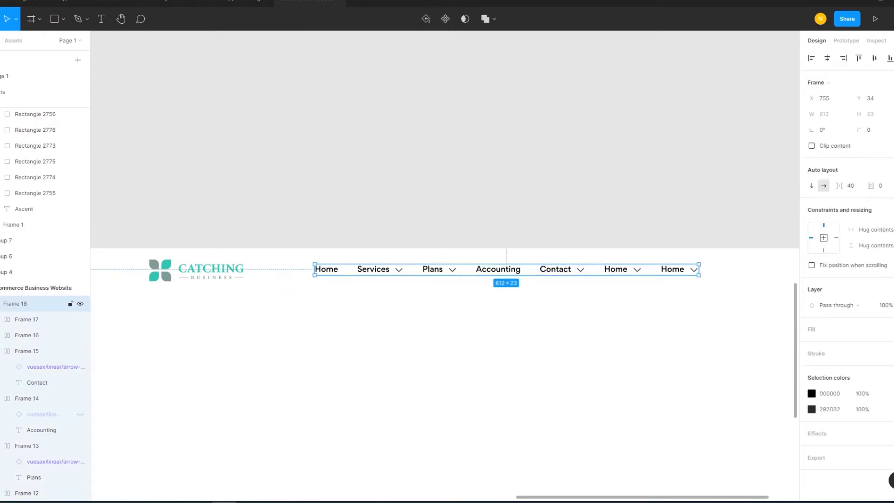
# Delete the two extra Home items and hide Contact's dropdown arrow.
pyautogui.click(27, 335)
pyautogui.press('Delete')
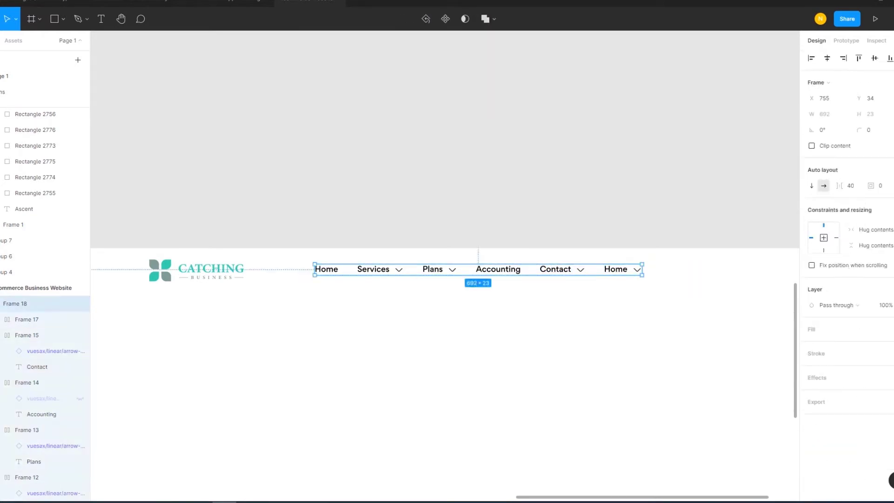
pyautogui.click(27, 319)
pyautogui.press('Delete')
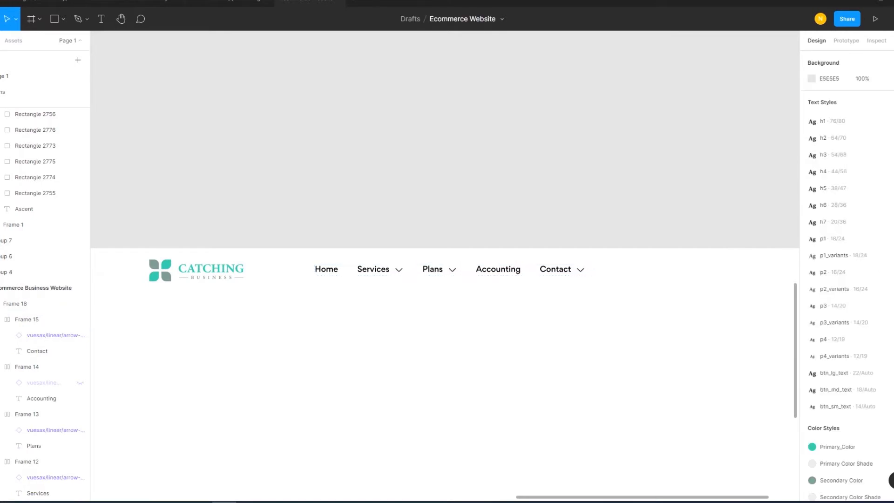
pyautogui.click(27, 319)
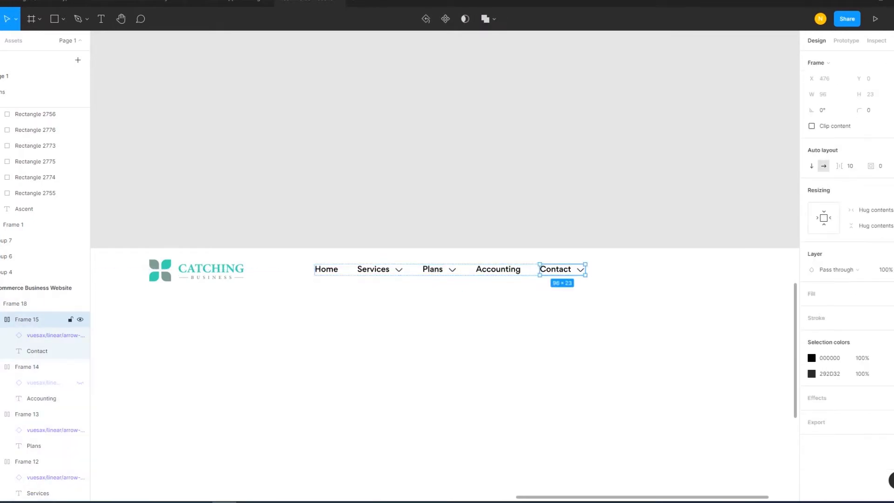
pyautogui.click(47, 335)
pyautogui.click(80, 335)
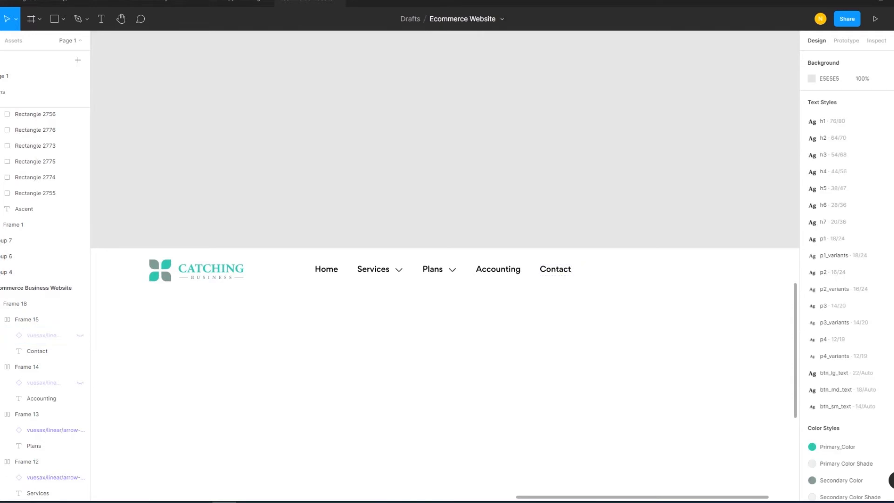
pyautogui.click(27, 303)
pyautogui.press('Escape')
# Show the dropdown arrow beside Accounting again.
pyautogui.scroll(-5, 463, 317)
pyautogui.scroll(-3, 419, 279)
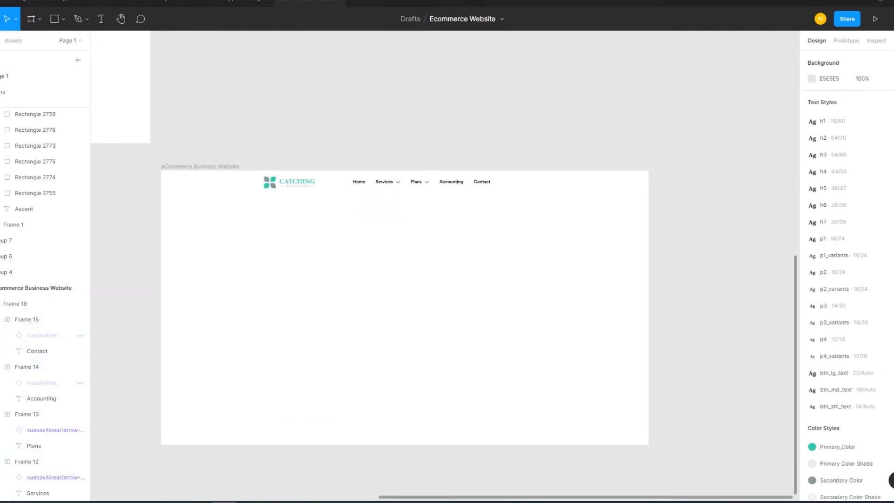
pyautogui.click(27, 304)
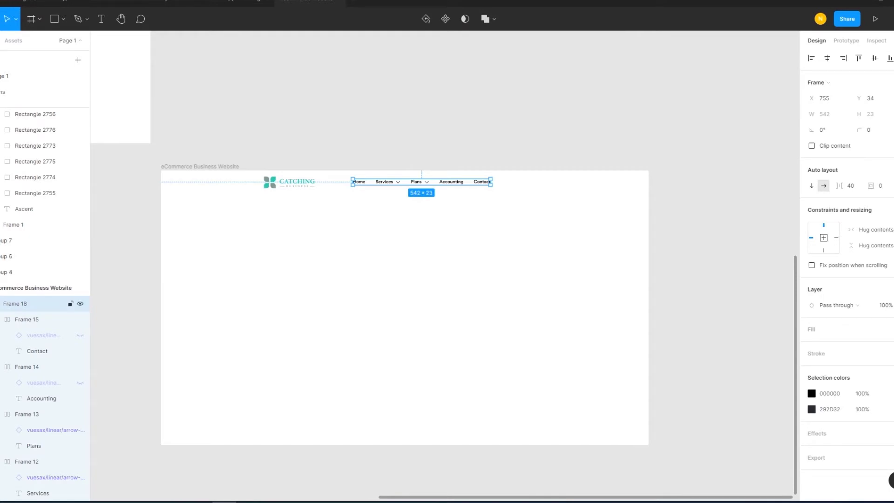
pyautogui.click(27, 367)
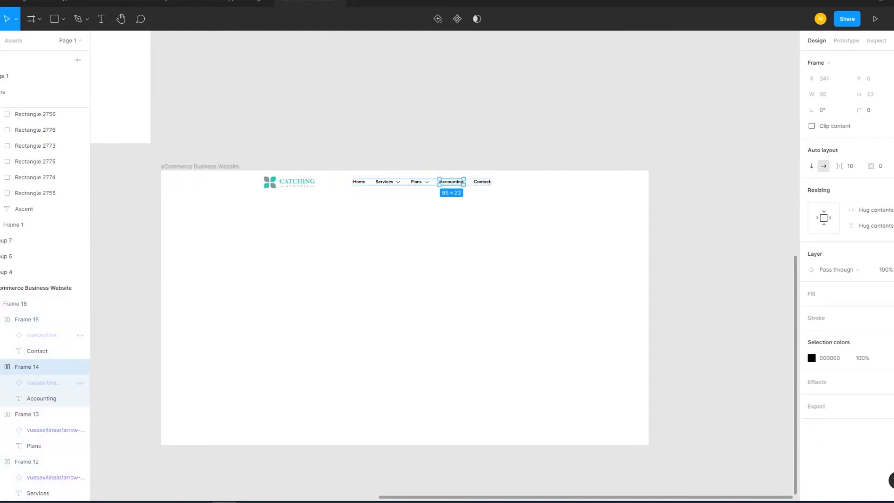
pyautogui.click(80, 382)
pyautogui.press('Escape')
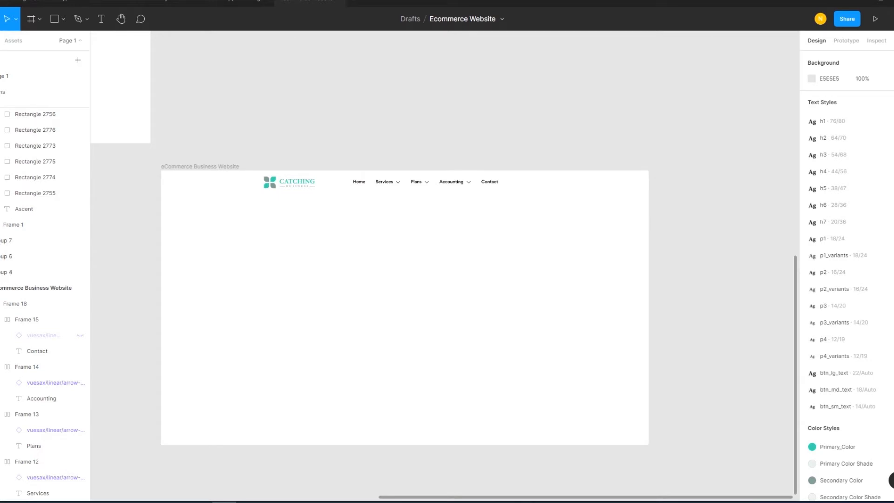
# Show rulers and the layout grid columns across the website frame.
pyautogui.scroll(2, 454, 214)
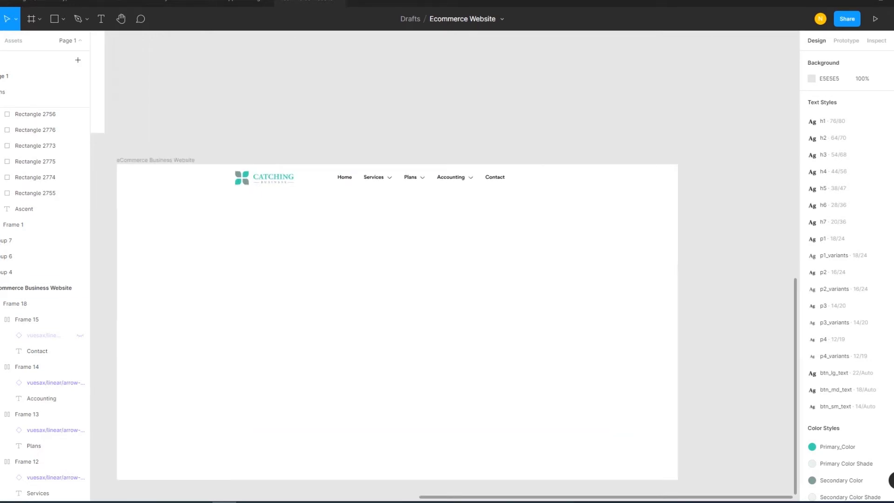
pyautogui.hotkey('ctrl', 'shift', '4')
pyautogui.hotkey('shift', 'r')
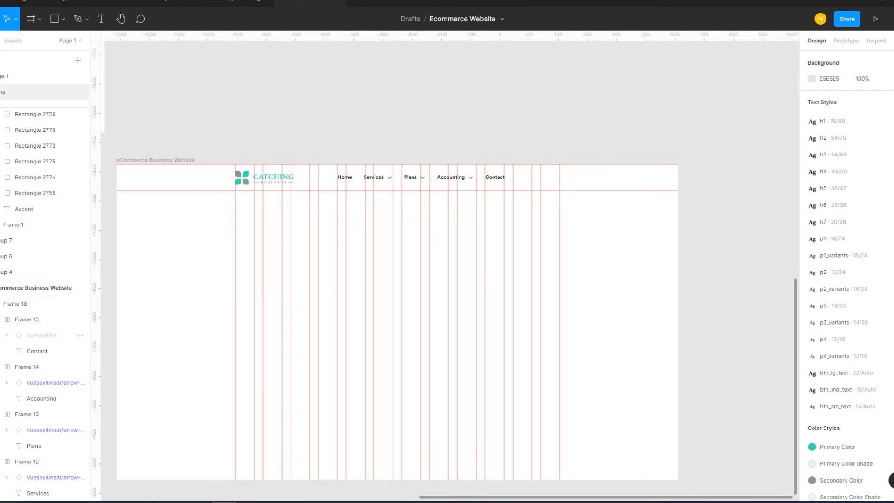
pyautogui.hotkey('alt', '2')
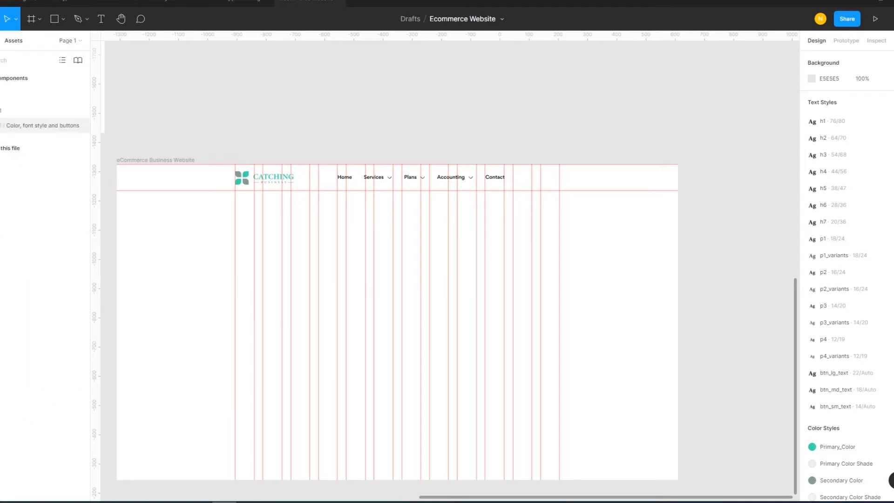
# Drag a Button component from Assets onto the canvas above the frame.
pyautogui.moveTo(33, 149); pyautogui.dragTo(586, 125)
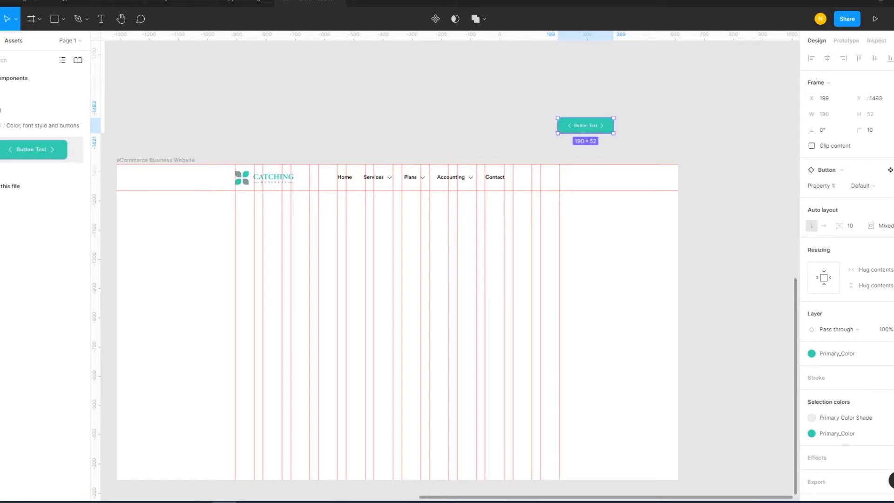
pyautogui.doubleClick(602, 125)
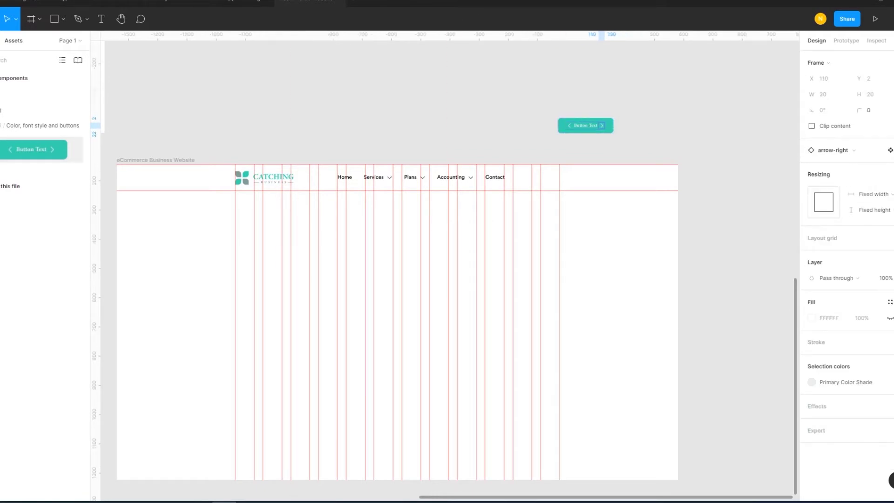
pyautogui.click(42, 110)
pyautogui.press('Escape')
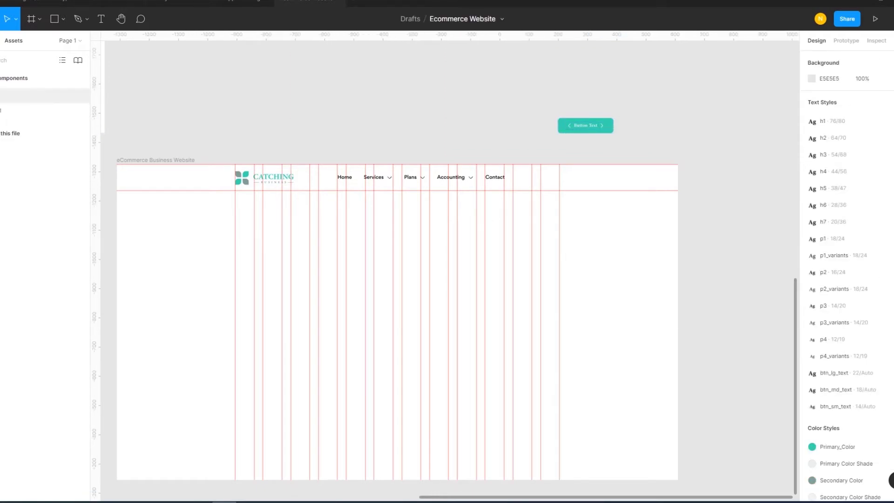
pyautogui.click(42, 110)
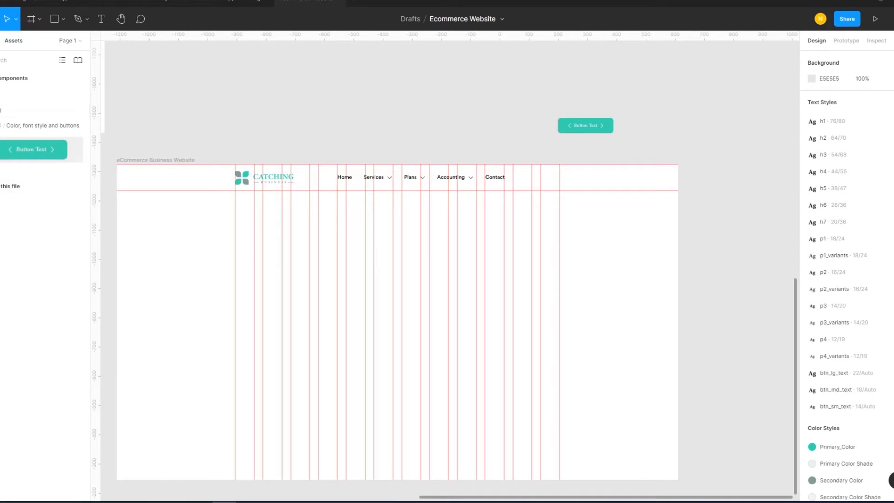
pyautogui.hotkey('alt', '1')
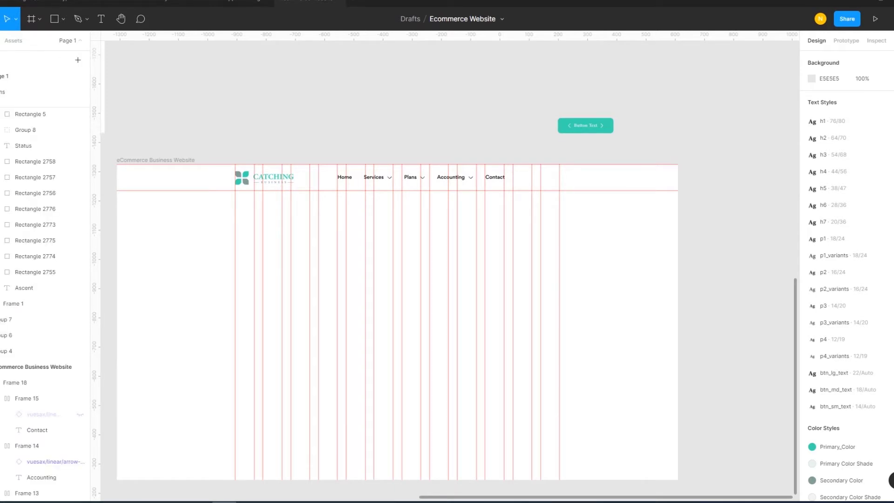
# Hide the button's left and right arrow icons.
pyautogui.click(586, 126)
pyautogui.doubleClick(602, 126)
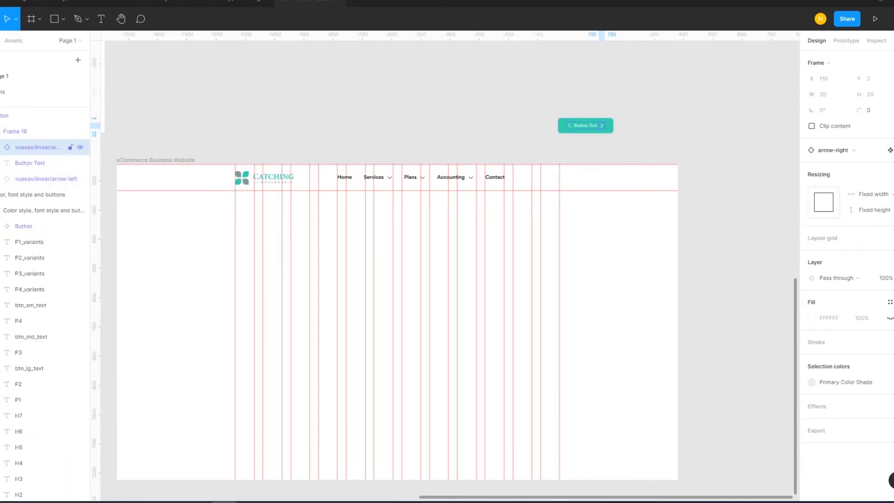
pyautogui.hotkey('ctrl', 'shift', 'h')
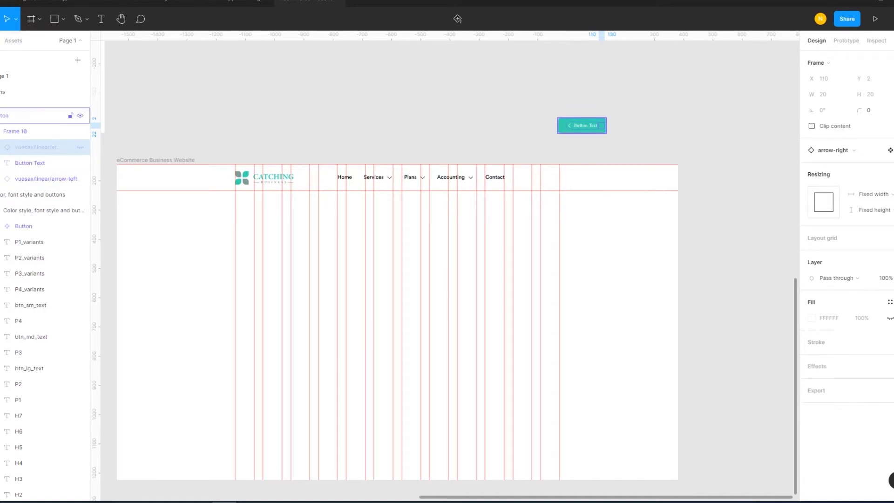
pyautogui.hotkey('shift', 'Tab')
pyautogui.press('Return')
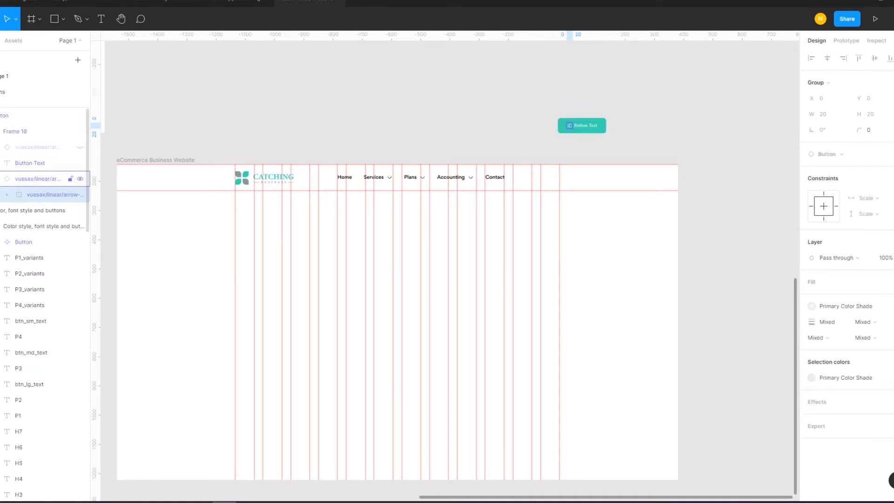
pyautogui.click(81, 194)
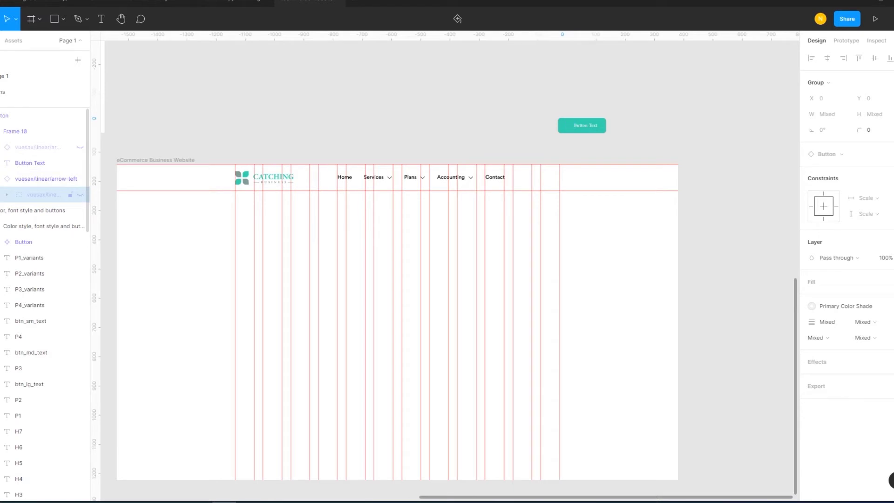
pyautogui.click(80, 194)
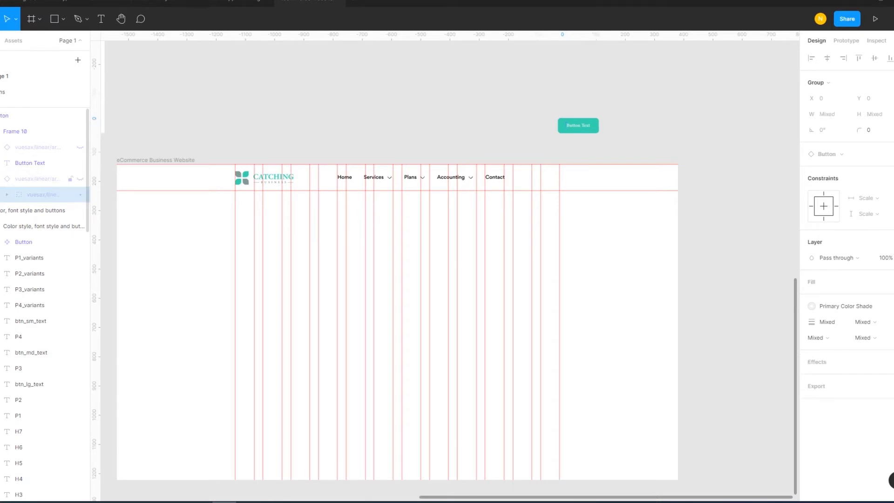
pyautogui.click(80, 178)
# Move the teal button into the navbar right after Contact.
pyautogui.moveTo(578, 126); pyautogui.dragTo(535, 177)
pyautogui.keyDown('ctrl'); pyautogui.scroll(3, 542, 178); pyautogui.keyUp('ctrl')
pyautogui.keyDown('ctrl'); pyautogui.scroll(2, 543, 178); pyautogui.keyUp('ctrl')
pyautogui.keyDown('ctrl'); pyautogui.scroll(3, 543, 178); pyautogui.keyUp('ctrl')
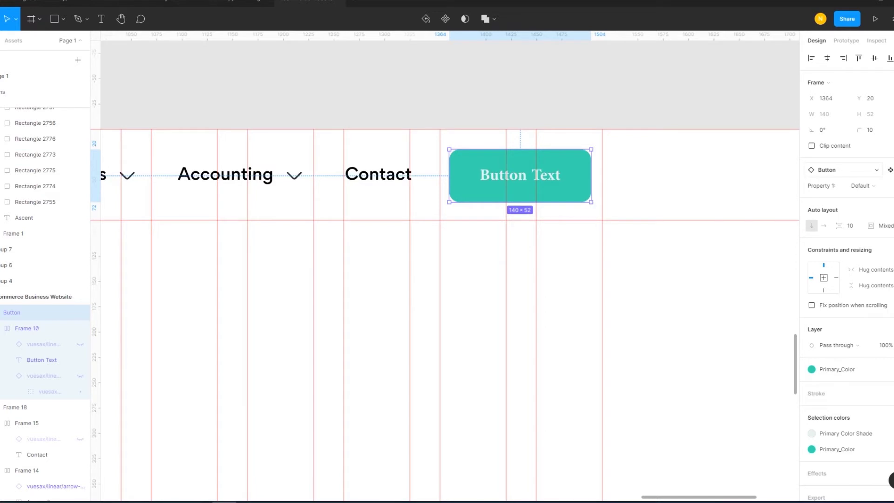
pyautogui.click(843, 169)
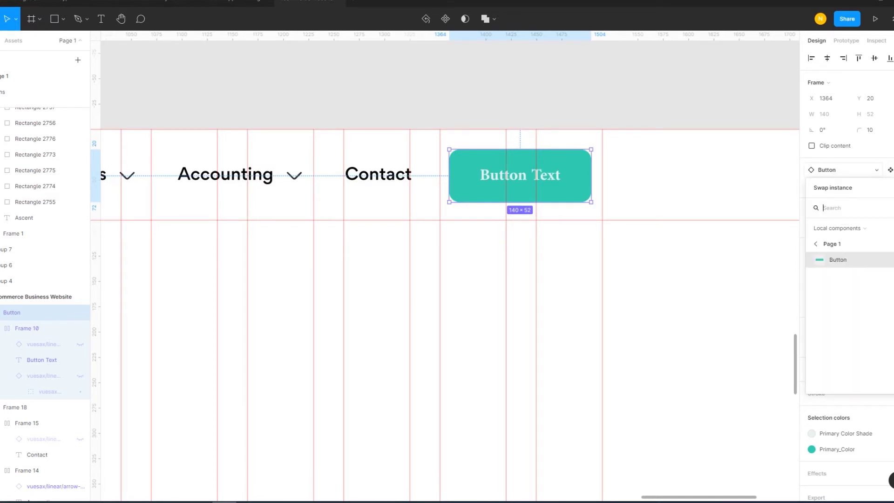
pyautogui.press('Escape')
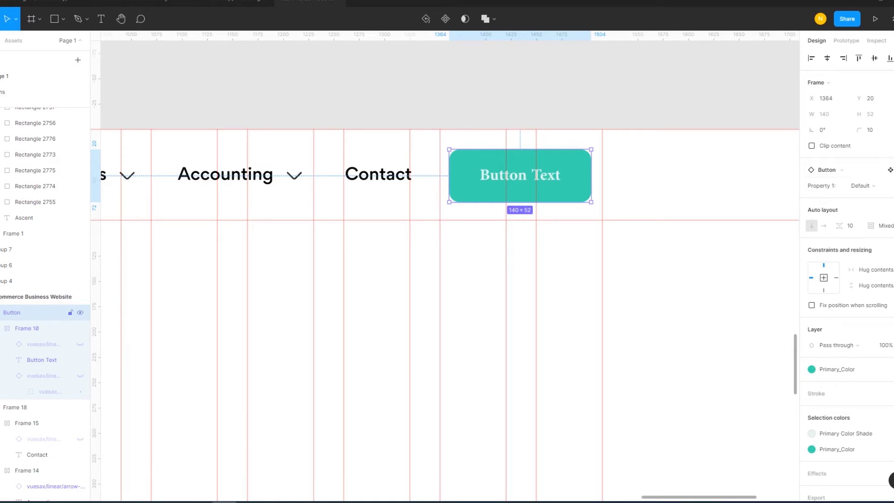
pyautogui.click(843, 170)
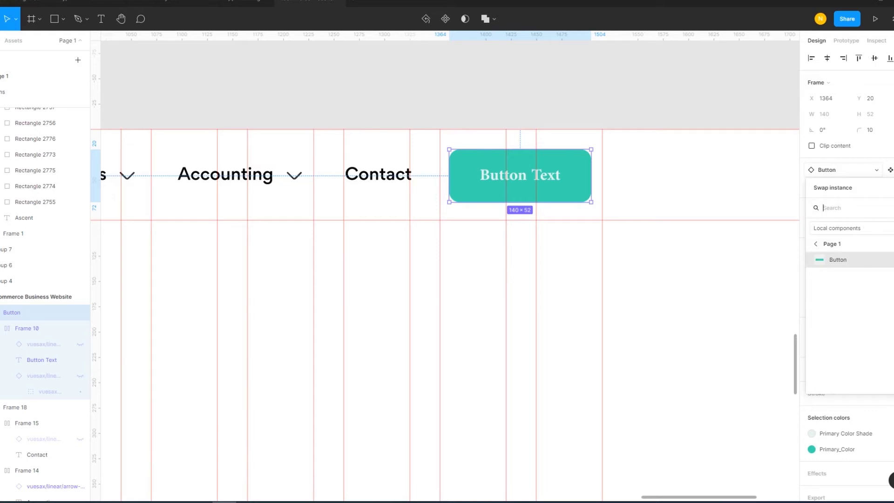
pyautogui.click(837, 228)
pyautogui.click(850, 227)
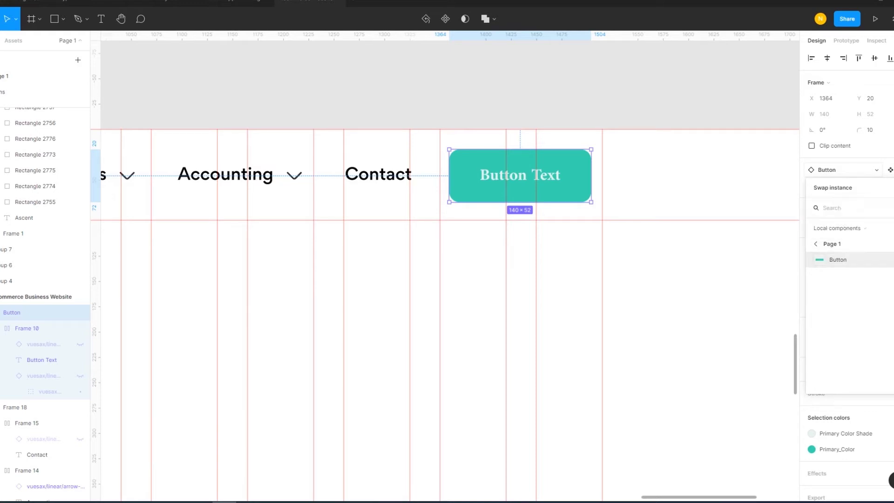
pyautogui.click(816, 243)
pyautogui.click(822, 260)
pyautogui.press('Escape')
pyautogui.click(520, 175)
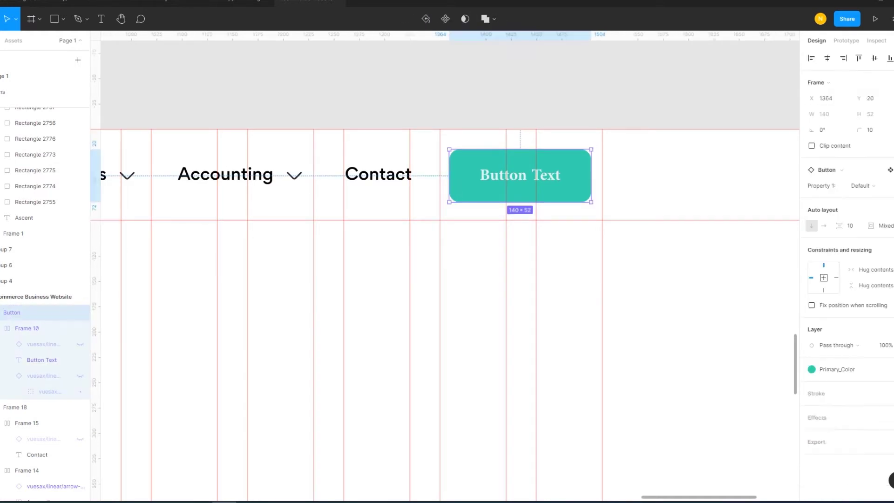
pyautogui.click(42, 360)
pyautogui.doubleClick(517, 175)
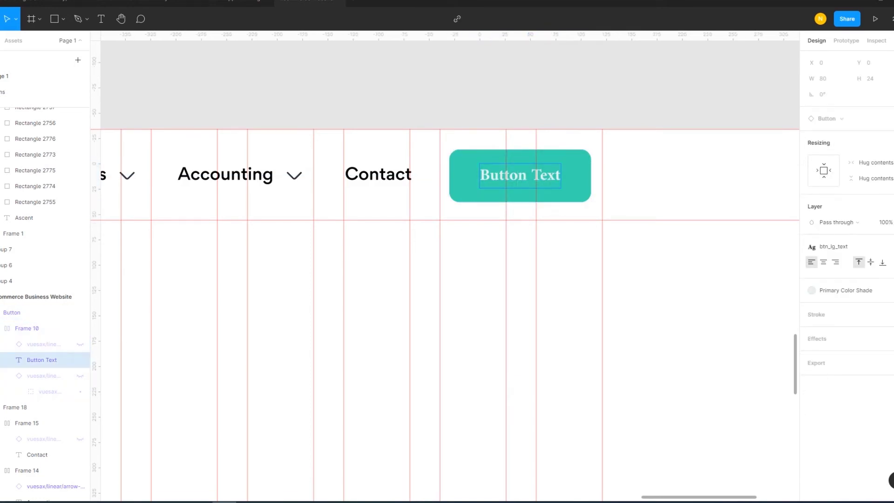
# Retype the button label as Book and shift the button further right on the grid.
pyautogui.hotkey('ctrl', 'a')
pyautogui.write('Book')
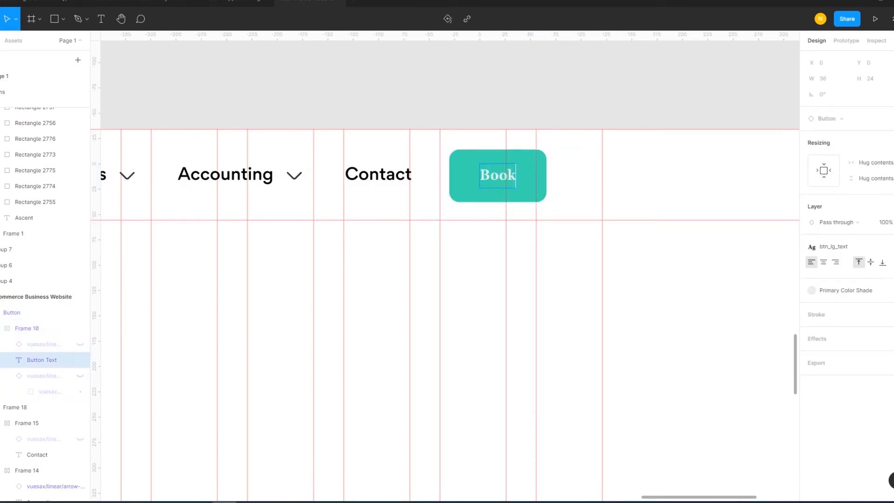
pyautogui.press('Escape')
pyautogui.press('Escape')
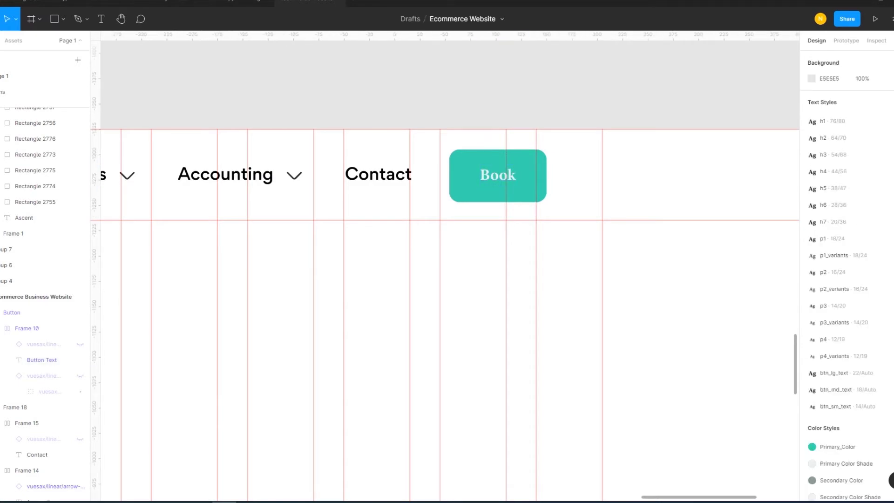
pyautogui.moveTo(498, 176); pyautogui.dragTo(554, 176)
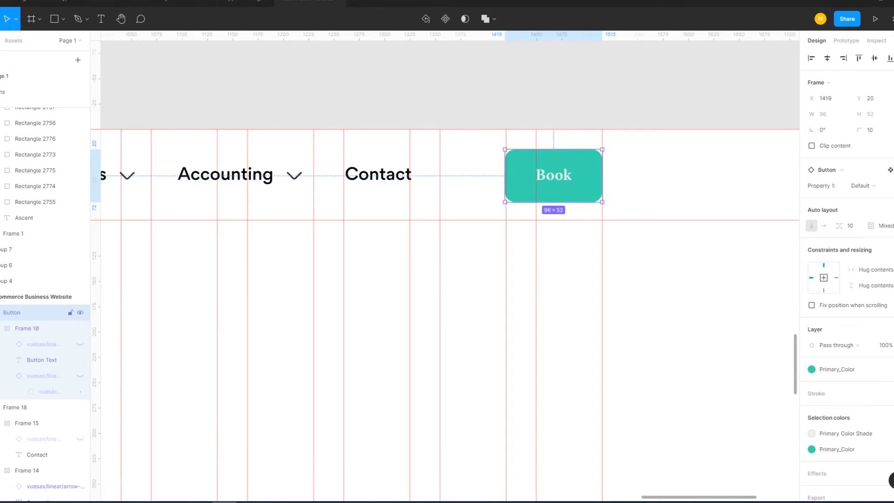
# Replace the teal button's Book label with 'Login'.
pyautogui.doubleClick(554, 175)
pyautogui.press('Return')
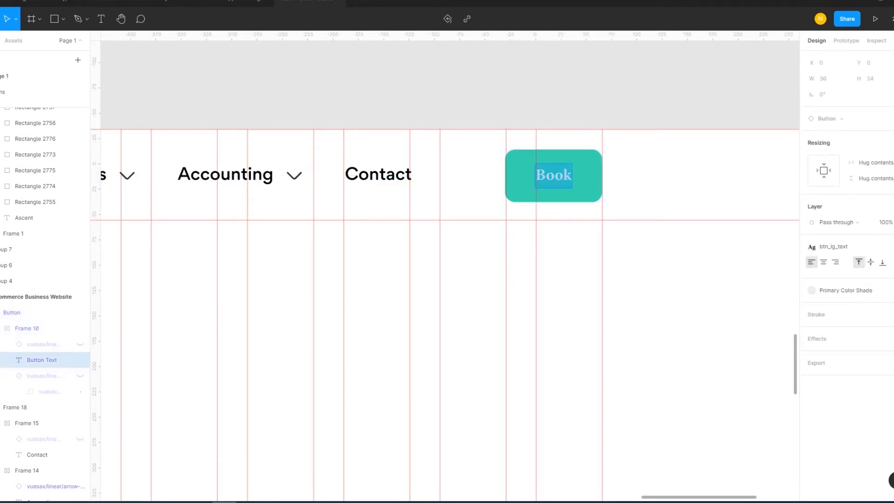
pyautogui.write('Logi')
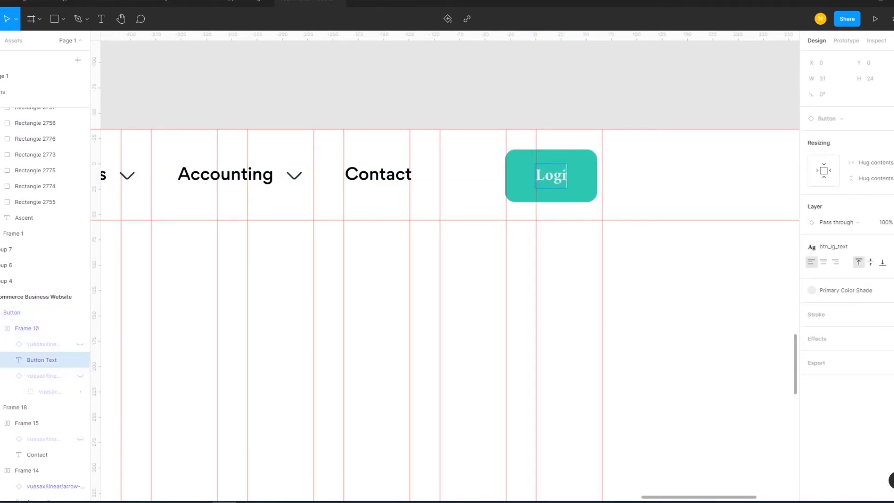
pyautogui.write('n')
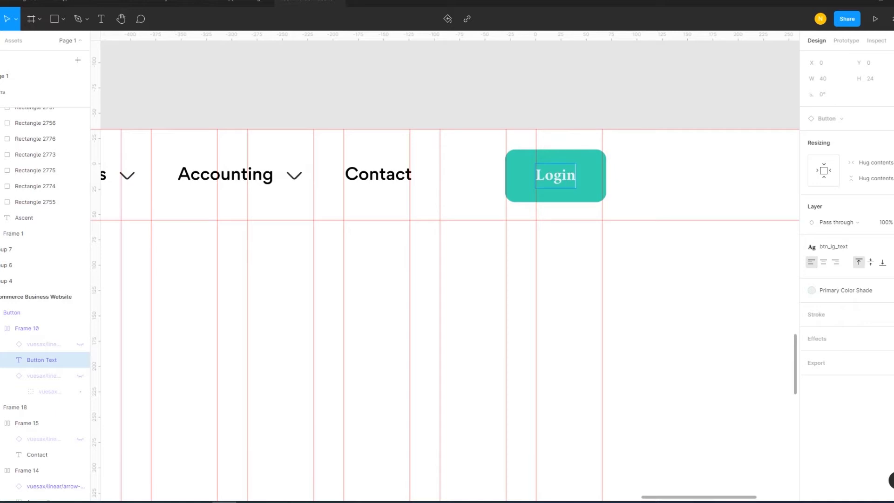
pyautogui.press('Escape')
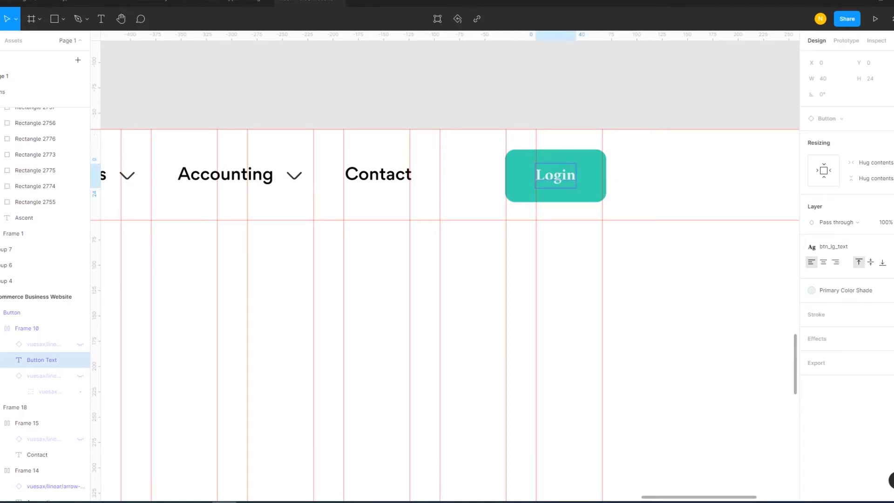
pyautogui.press('Escape')
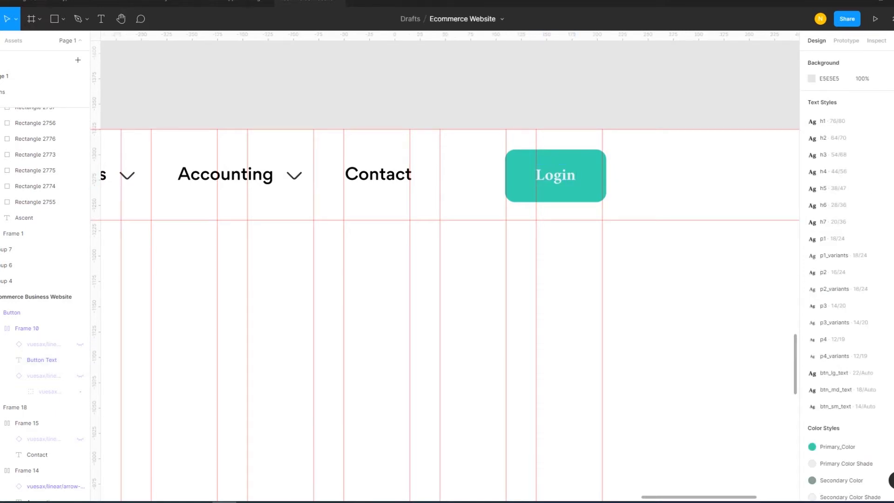
pyautogui.scroll(-3, 332, 204)
pyautogui.scroll(-3, 332, 204)
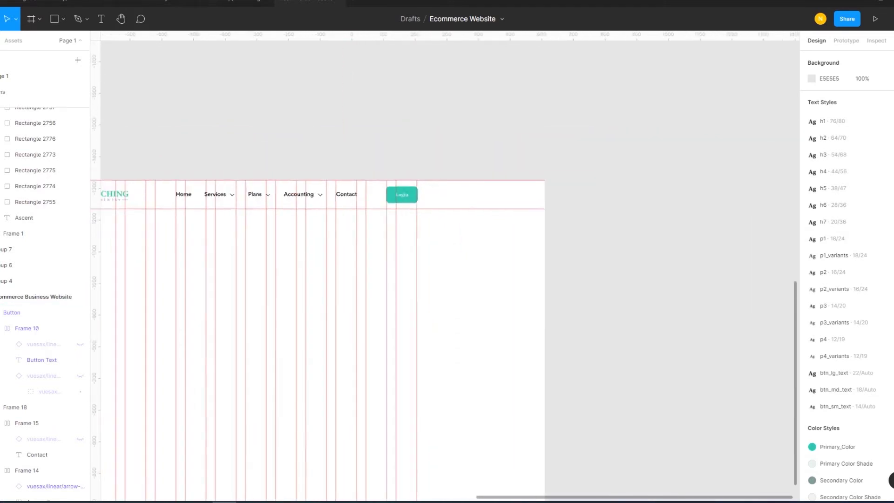
# Add vertical guides along the website frame's left and right edges.
pyautogui.scroll(-2, 332, 203)
pyautogui.scroll(-3, 332, 203)
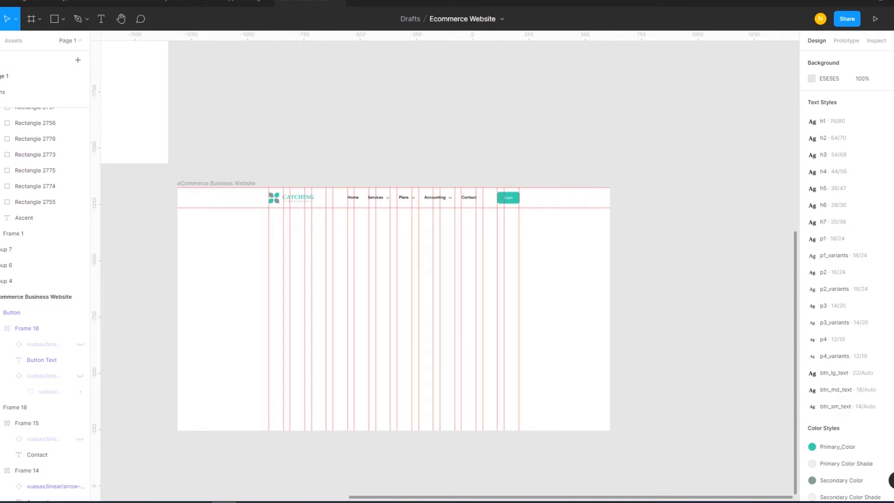
pyautogui.click(291, 198)
pyautogui.press('Escape')
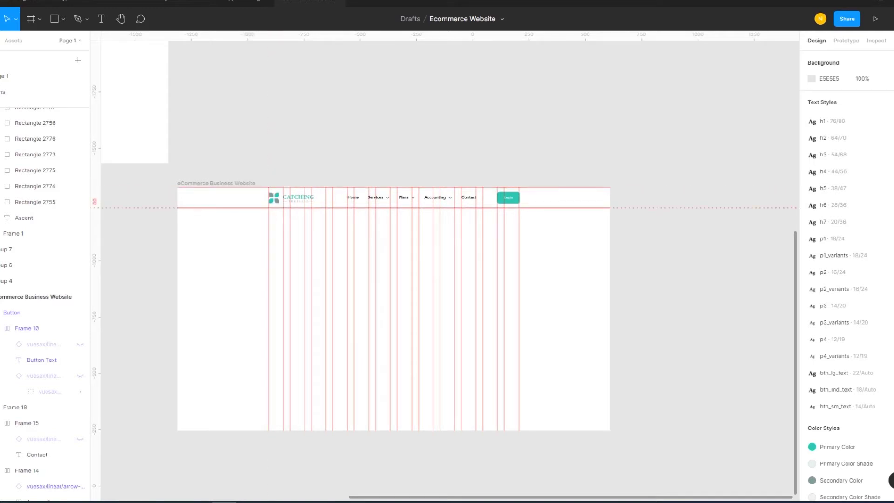
pyautogui.moveTo(95, 149); pyautogui.dragTo(177, 149)
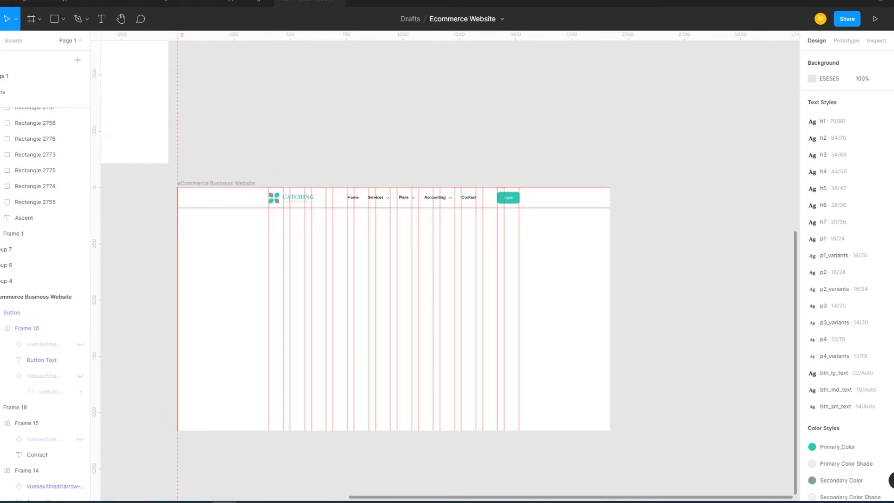
pyautogui.moveTo(95, 149); pyautogui.dragTo(610, 149)
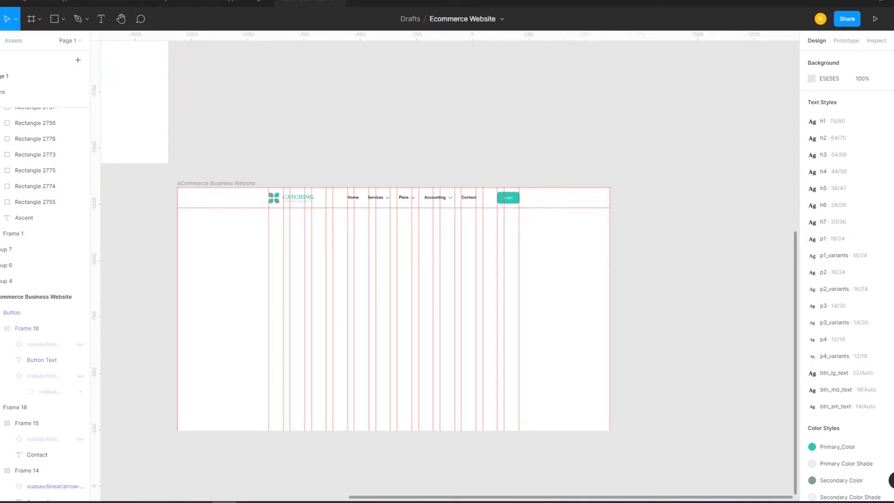
# Switch to the plain Rectangle drawing tool.
pyautogui.press('r')
pyautogui.click(64, 18)
pyautogui.click(34, 42)
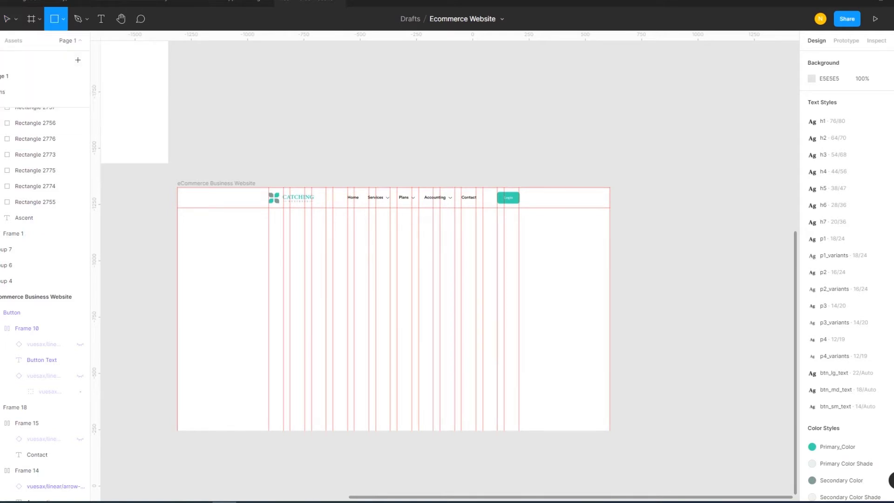
# Draw a grey spacer rectangle at the frame's left edge with width 260.
pyautogui.moveTo(177, 285); pyautogui.dragTo(243, 309)
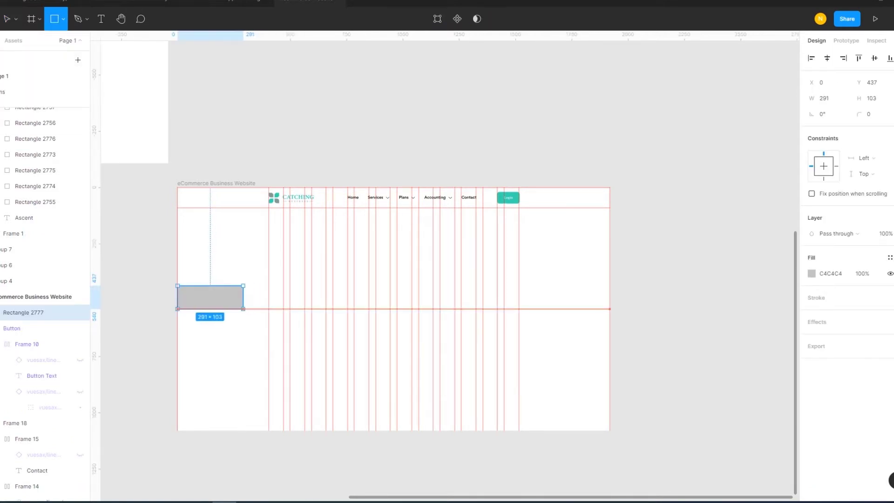
pyautogui.moveTo(243, 308); pyautogui.dragTo(235, 308)
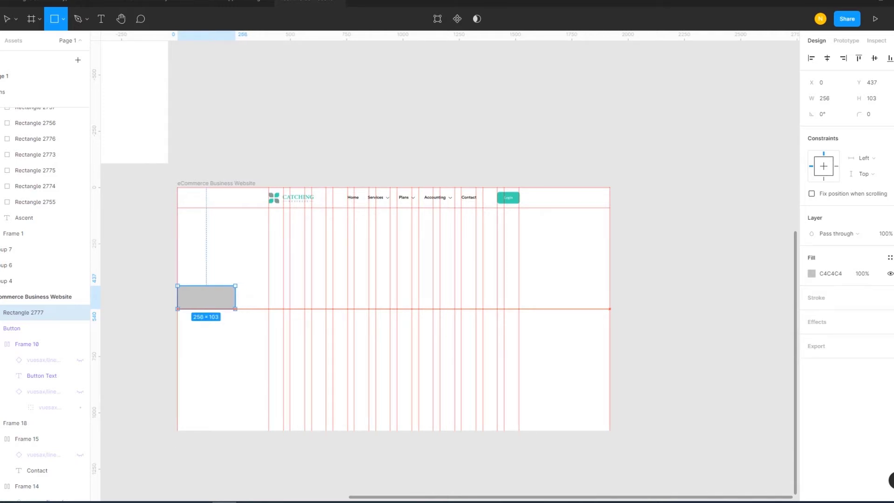
pyautogui.moveTo(235, 308); pyautogui.dragTo(234, 309)
pyautogui.click(825, 98)
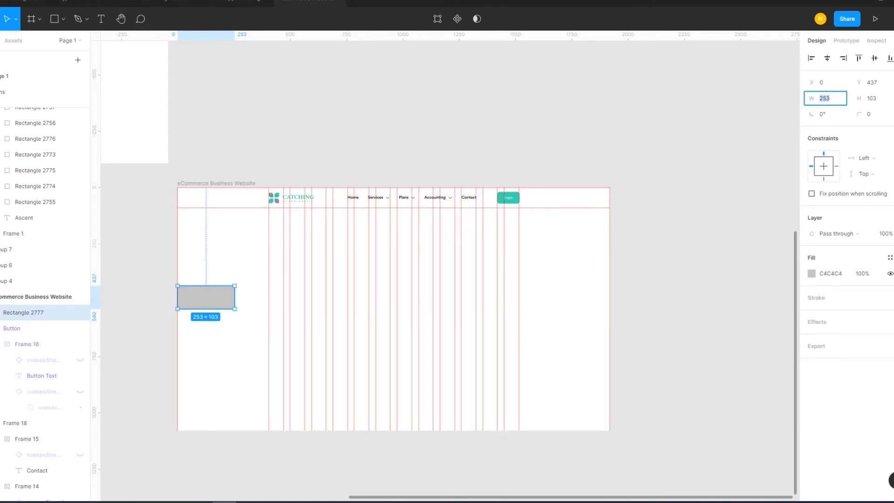
pyautogui.write('260')
pyautogui.press('Return')
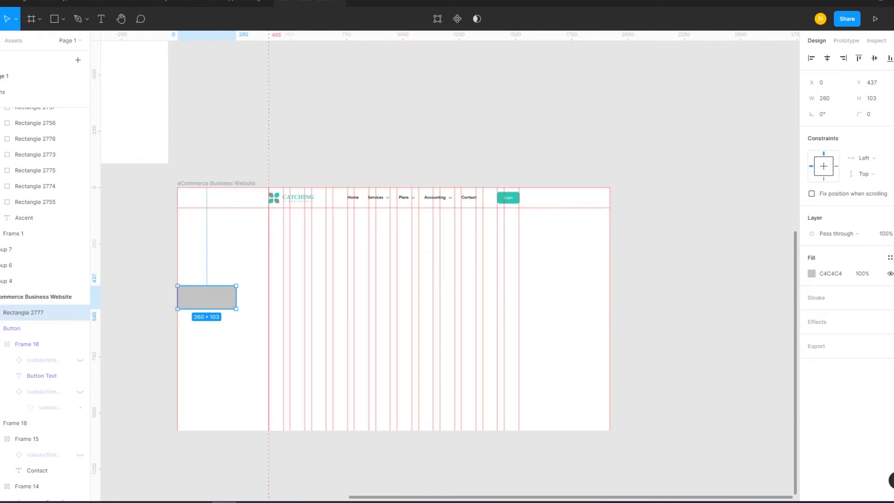
pyautogui.press('Escape')
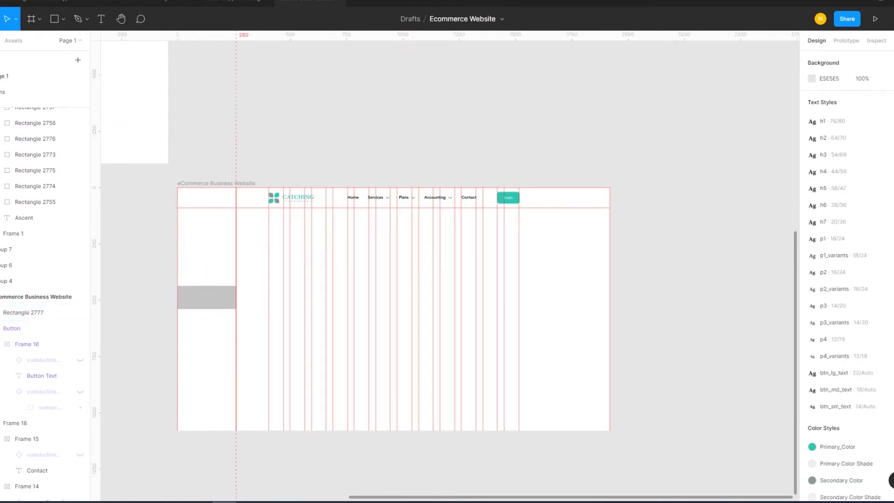
# Try moving the spacer to the right edge with a right-margin guide, then undo back.
pyautogui.moveTo(207, 297); pyautogui.dragTo(580, 297)
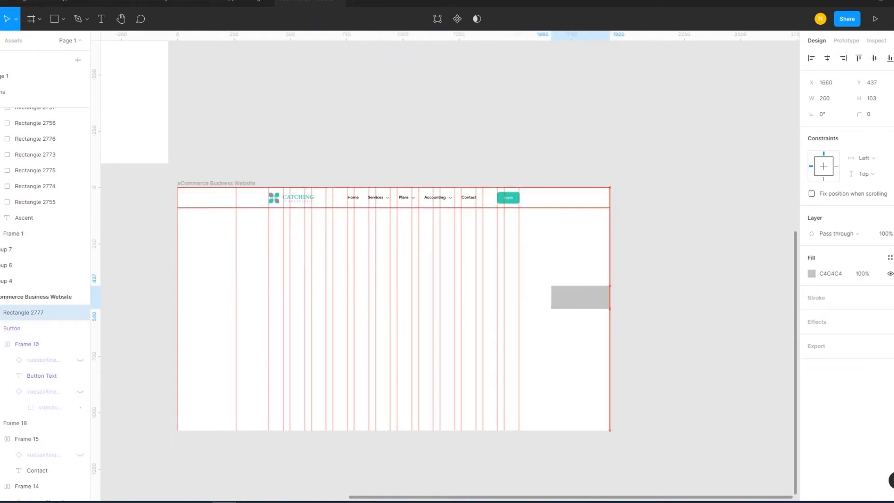
pyautogui.press('Escape')
pyautogui.moveTo(178, 117); pyautogui.dragTo(551, 116)
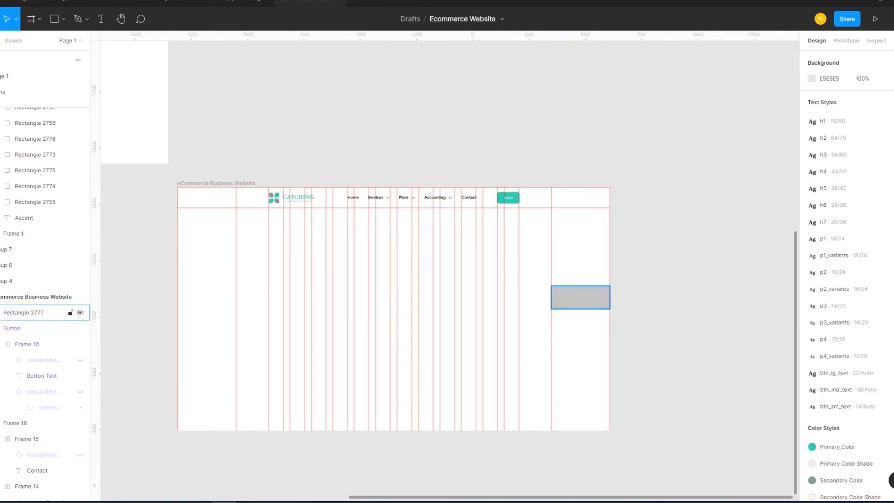
pyautogui.moveTo(581, 297); pyautogui.dragTo(581, 105)
pyautogui.hotkey('ctrl', 'z')
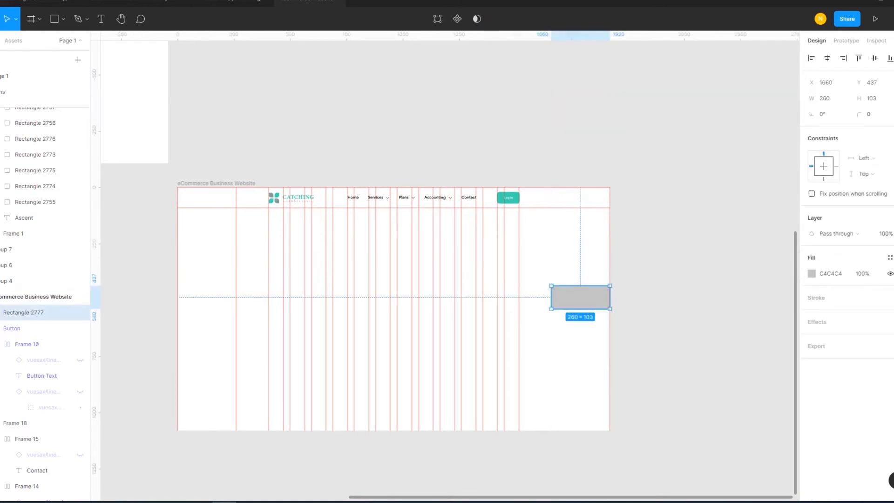
pyautogui.hotkey('ctrl', 'z')
pyautogui.hotkey('ctrl', 'z')
pyautogui.hotkey('ctrl', 'z')
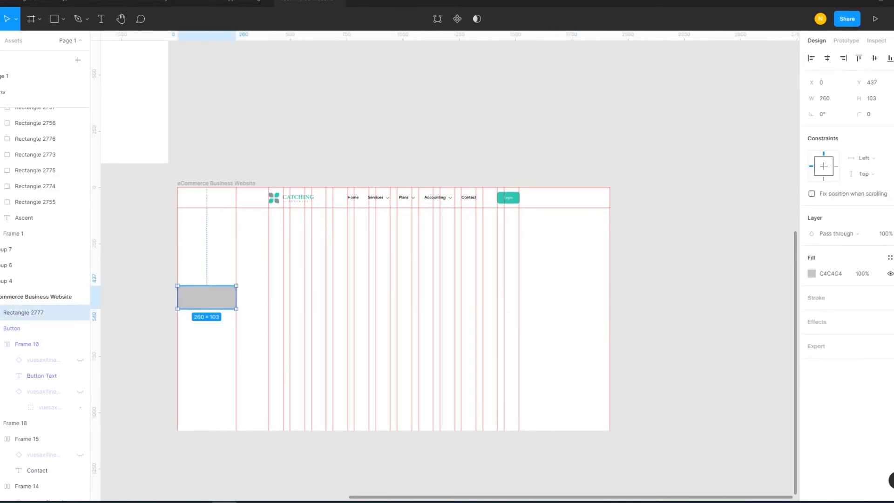
# Resize the spacer to 200 wide, add a 200 px left-margin guide, and move the spacer right.
pyautogui.click(825, 99)
pyautogui.write('200')
pyautogui.press('Return')
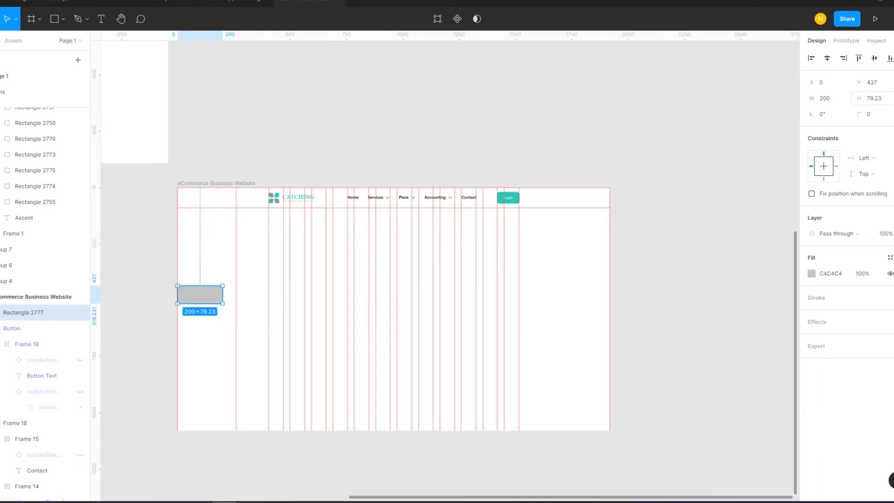
pyautogui.click(872, 98)
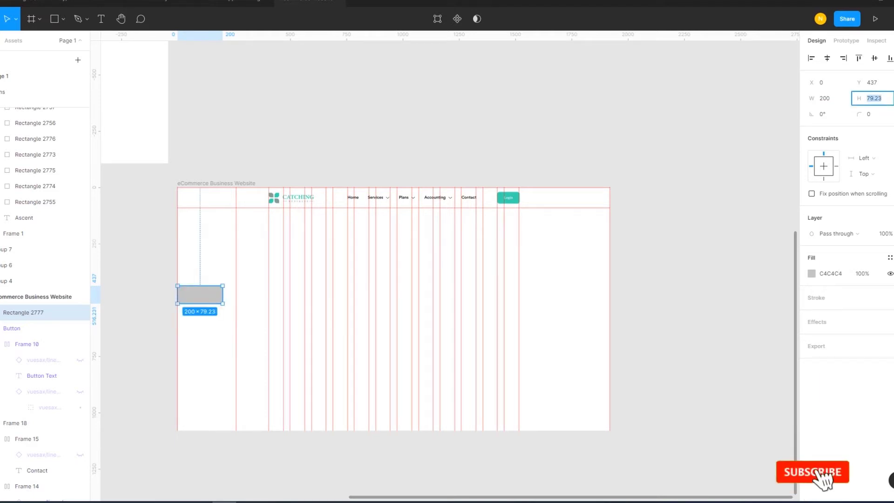
pyautogui.press('Escape')
pyautogui.press('Escape')
pyautogui.moveTo(95, 279); pyautogui.dragTo(504, 295)
pyautogui.moveTo(589, 294); pyautogui.dragTo(583, 294)
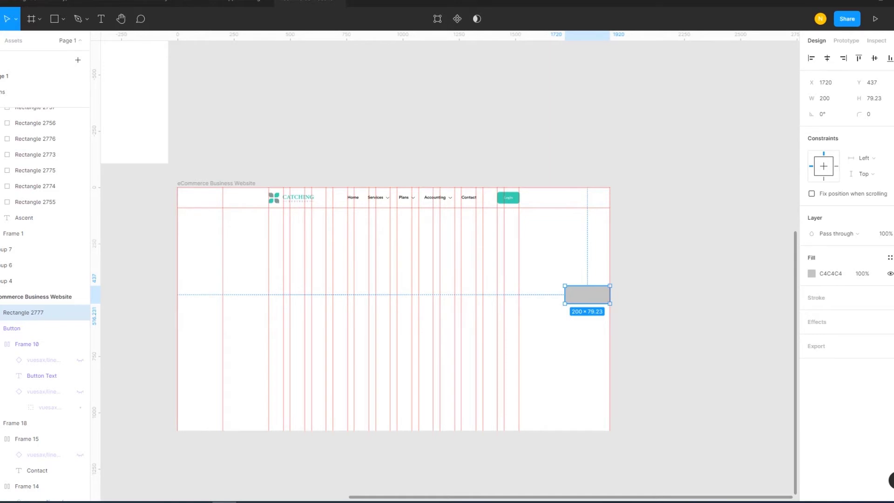
pyautogui.press('Escape')
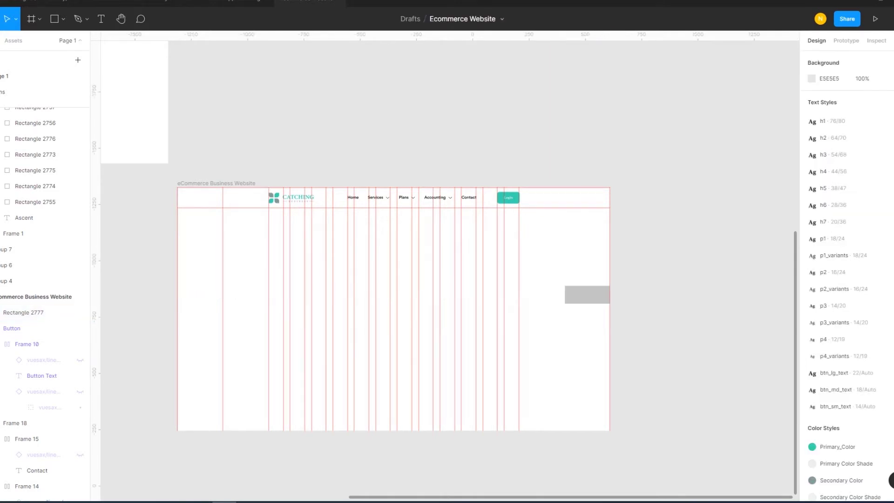
# Add the right-margin guide, park the spacer above the frame, and align logo and Login to the margins.
pyautogui.moveTo(96, 280); pyautogui.dragTo(565, 280)
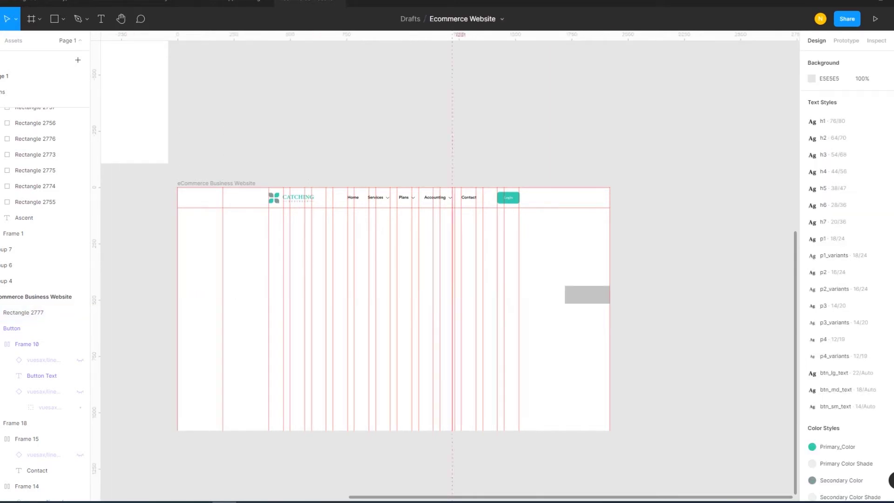
pyautogui.moveTo(588, 294); pyautogui.dragTo(587, 127)
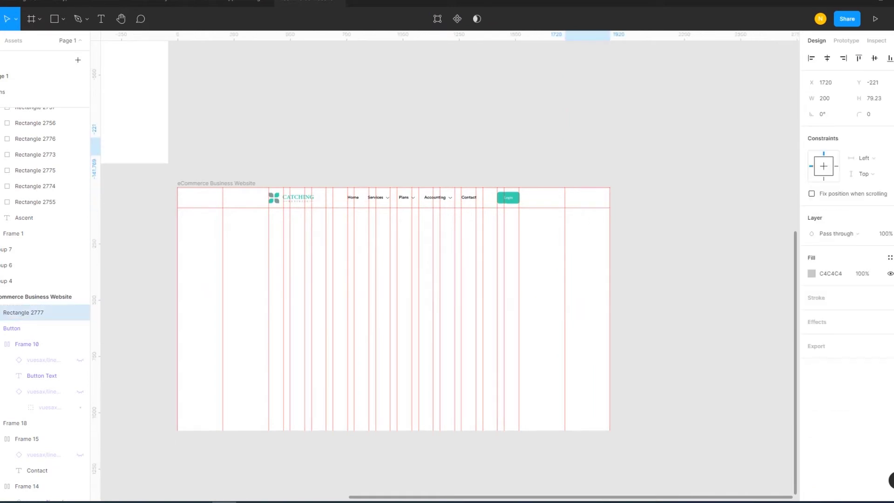
pyautogui.press('Escape')
pyautogui.moveTo(305, 35)
pyautogui.mouseDown()
pyautogui.moveTo(305, 188)
pyautogui.moveTo(246, 197)
pyautogui.mouseUp()
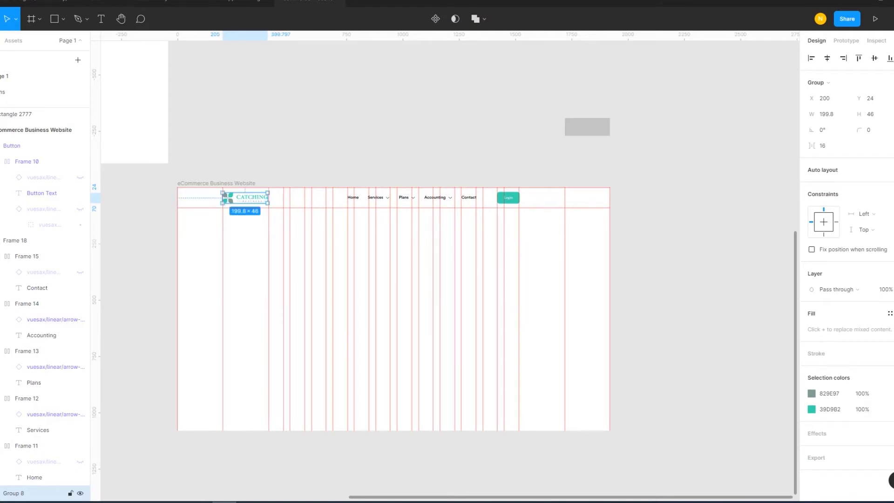
pyautogui.press('Escape')
pyautogui.moveTo(508, 197); pyautogui.dragTo(554, 198)
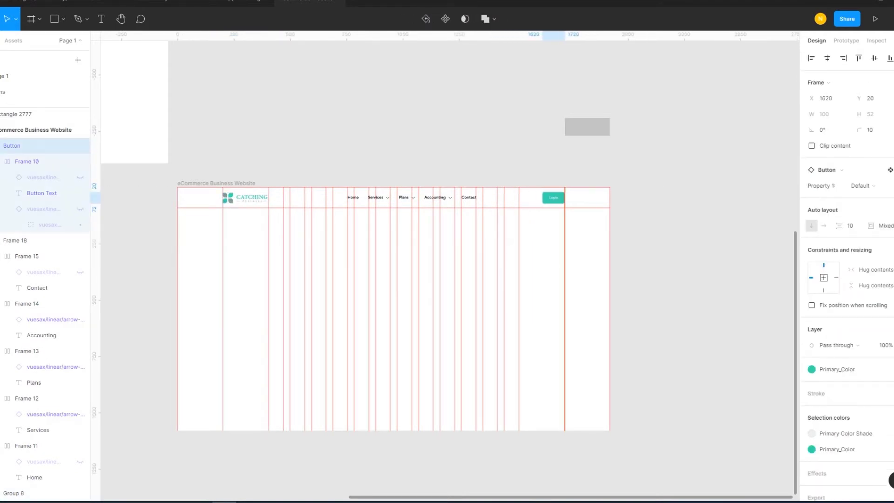
pyautogui.press('Escape')
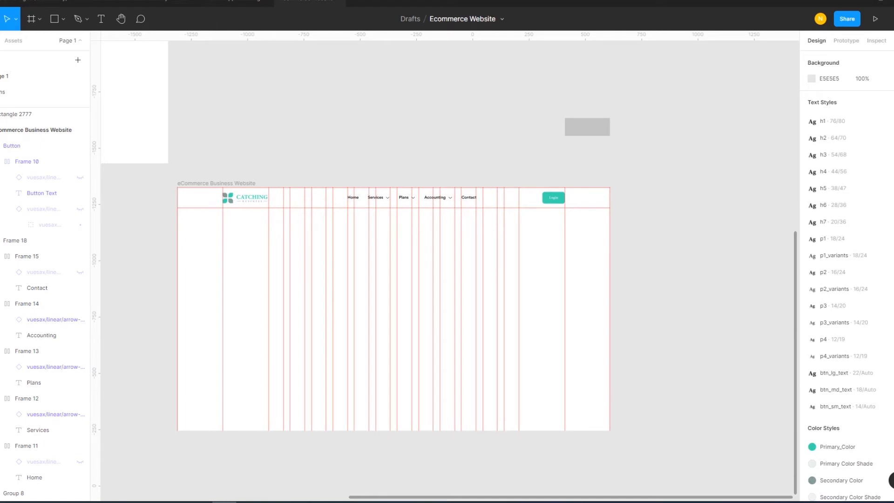
pyautogui.scroll(-5, 44, 121)
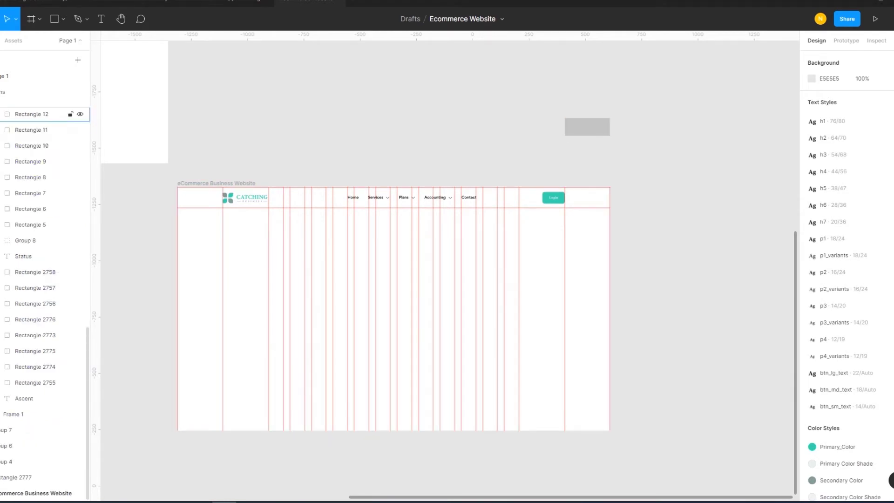
# Select the style-guide frame and its inner color and font style group.
pyautogui.scroll(3, 447, 266)
pyautogui.hscroll(-6, 447, 266)
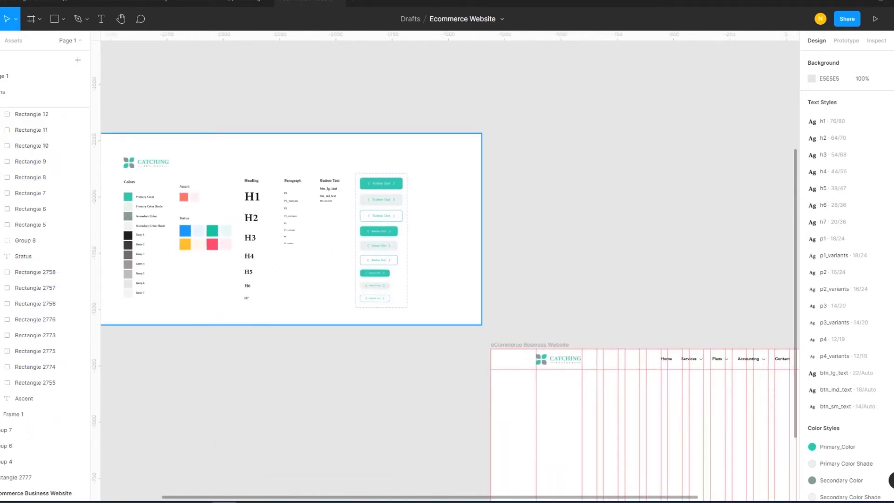
pyautogui.click(381, 240)
pyautogui.doubleClick(374, 298)
pyautogui.press('Escape')
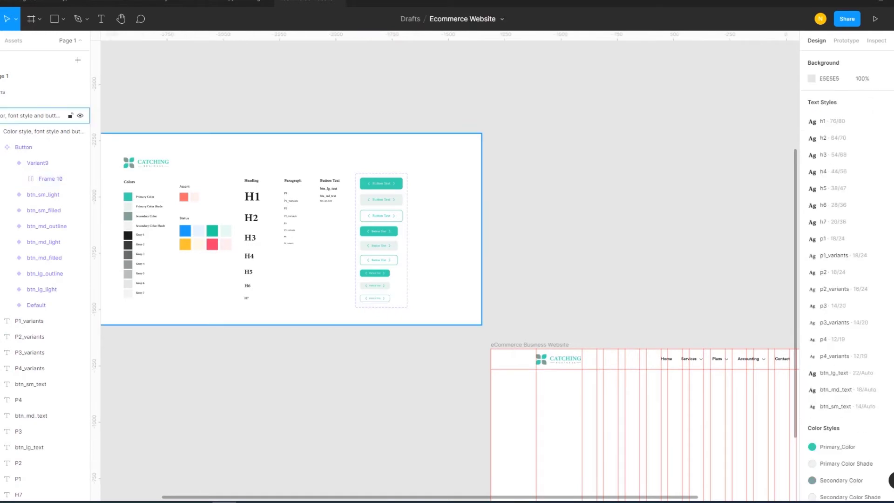
pyautogui.click(37, 163)
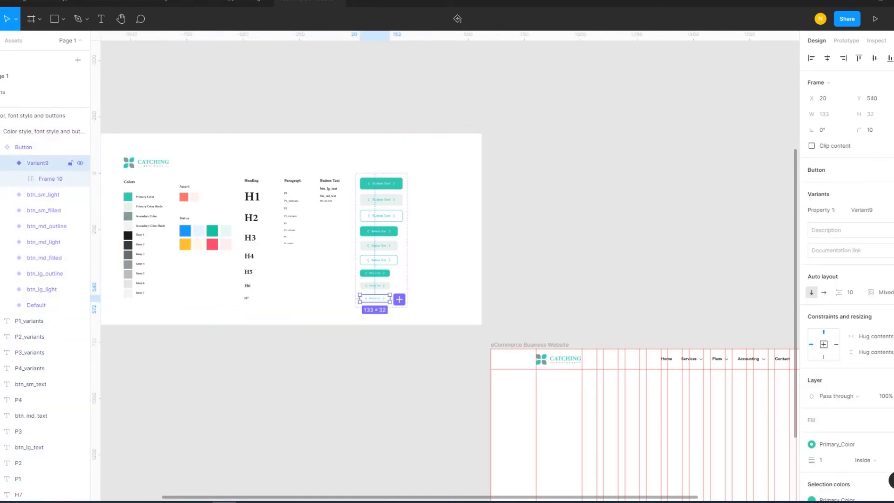
pyautogui.click(33, 116)
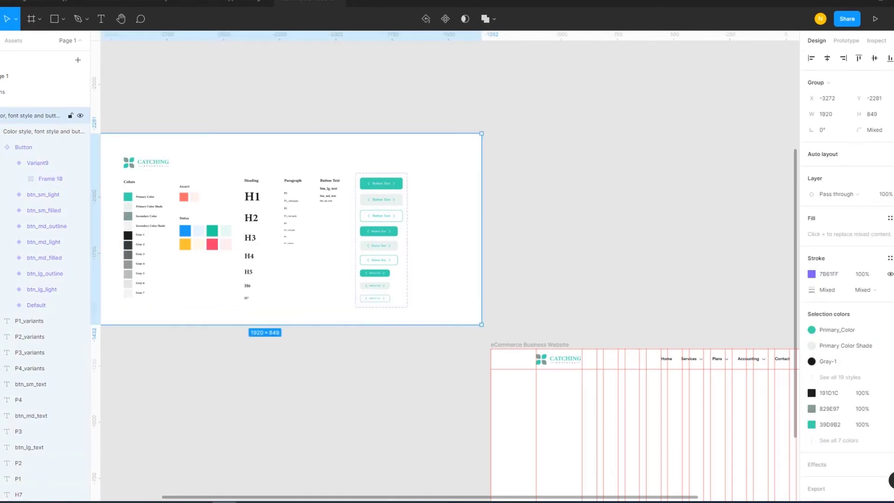
pyautogui.click(33, 131)
# Ungroup the color-and-font style group and the outer style-guide group.
pyautogui.rightClick(354, 172)
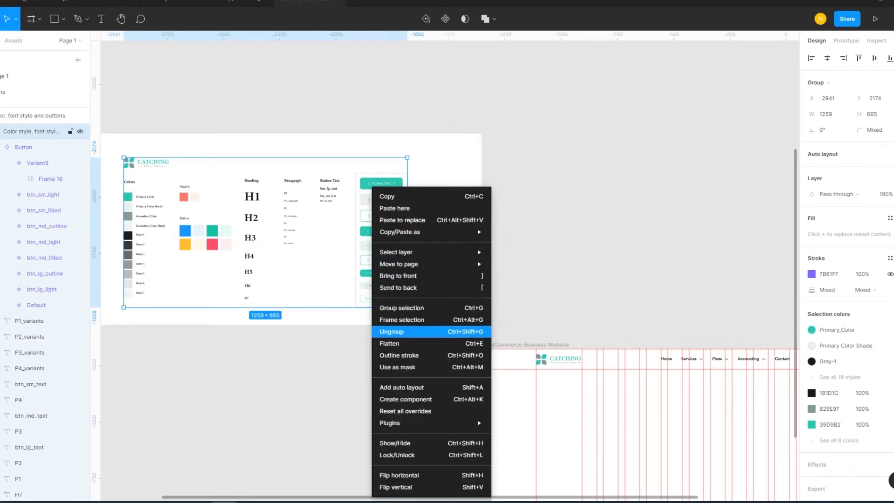
pyautogui.click(379, 331)
pyautogui.rightClick(364, 186)
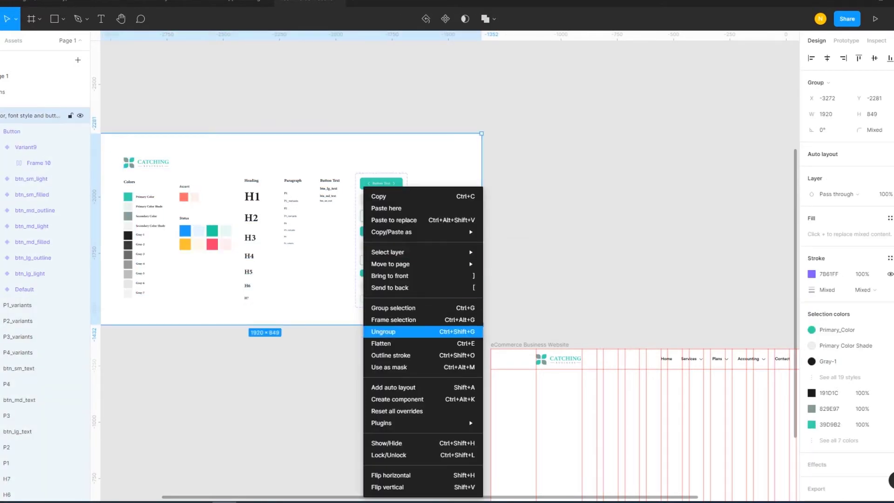
pyautogui.click(380, 332)
pyautogui.scroll(5, 454, 351)
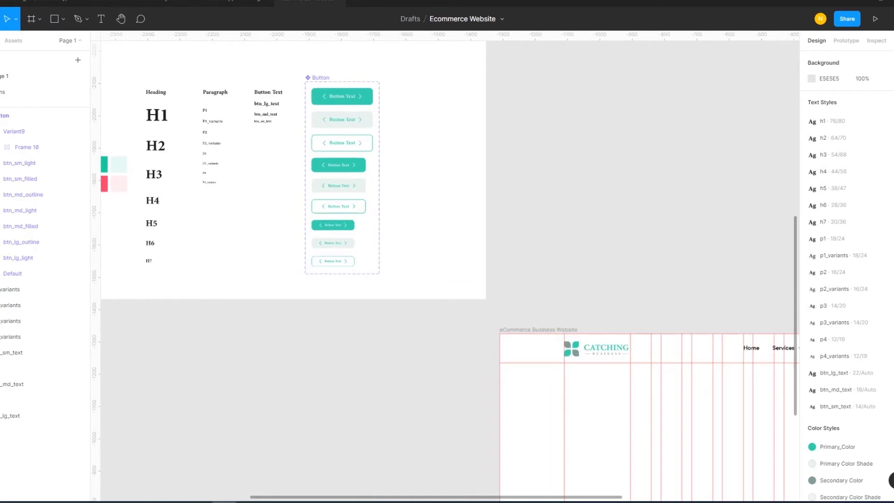
# Try moving btn_sm_light above Variant9 in the Layers panel, then undo it.
pyautogui.click(324, 260)
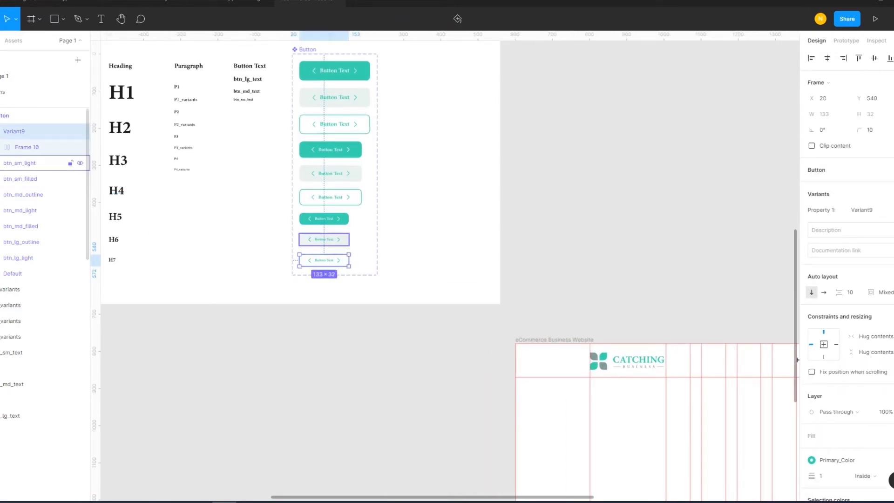
pyautogui.doubleClick(20, 163)
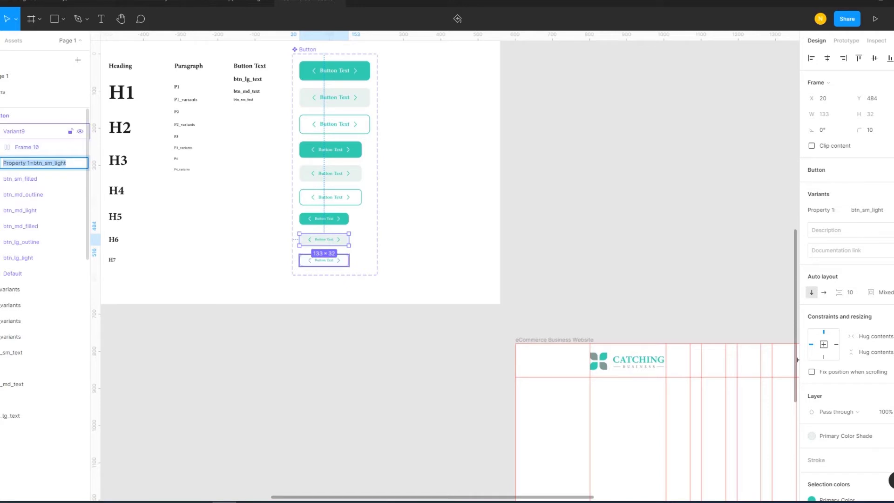
pyautogui.click(18, 131)
pyautogui.click(20, 162)
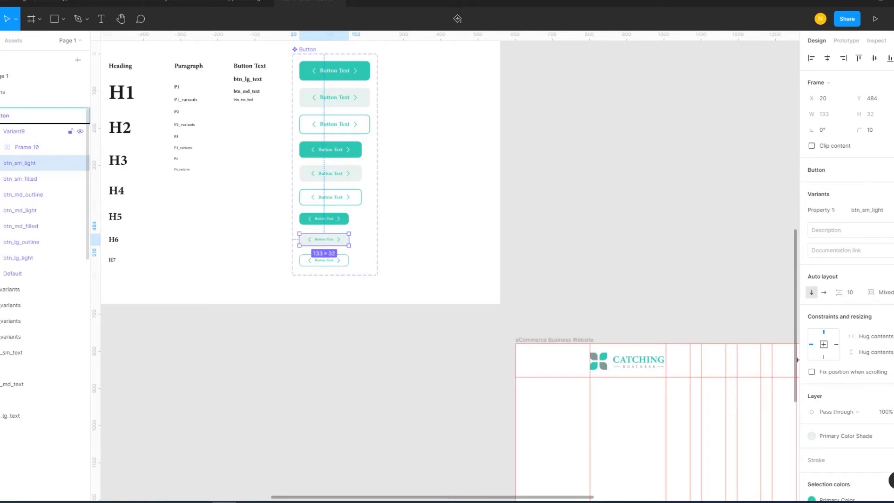
pyautogui.moveTo(19, 163); pyautogui.dragTo(20, 124)
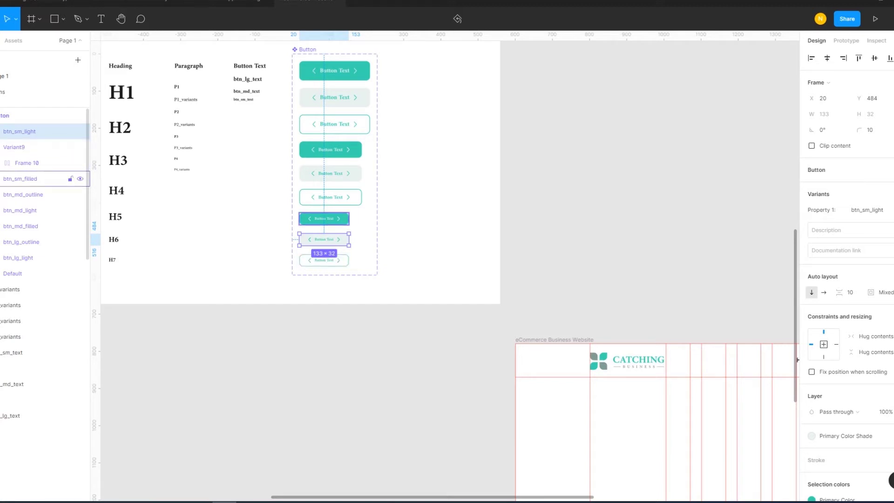
pyautogui.hotkey('ctrl', 'z')
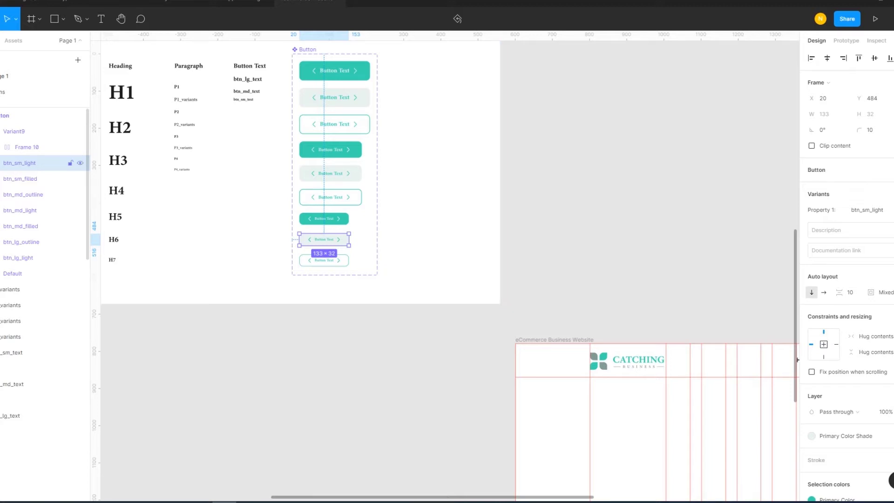
# Move variants btn_sm_light through btn_lg_light above Variant9 and Frame 10.
pyautogui.click(26, 147)
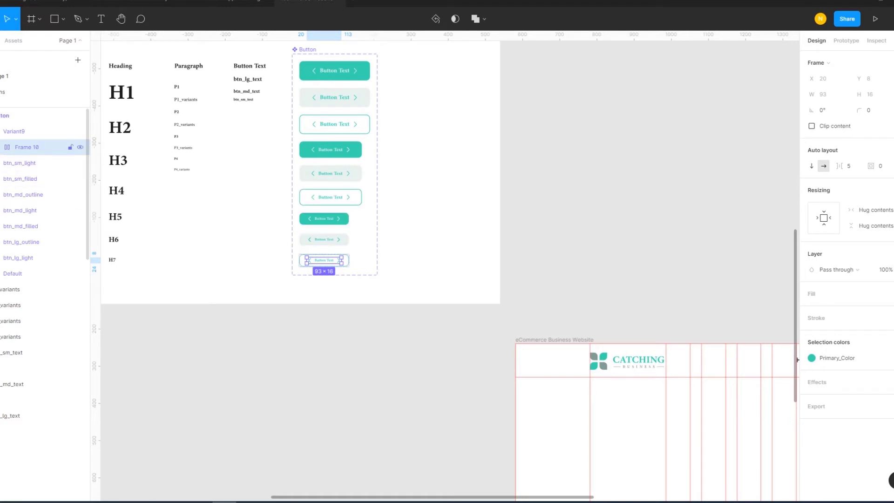
pyautogui.click(1, 147)
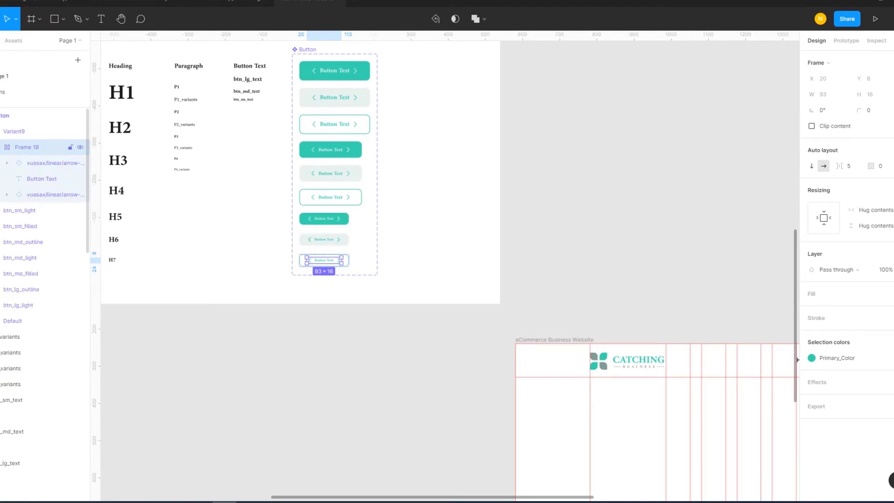
pyautogui.click(7, 147)
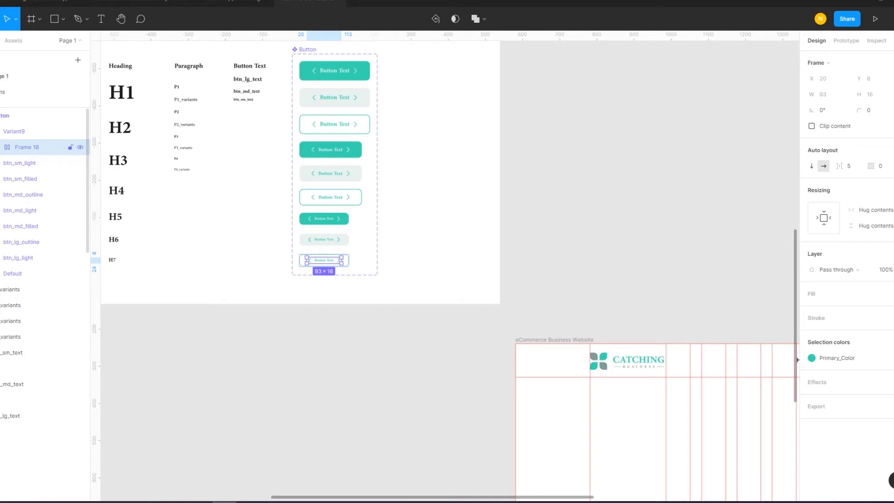
pyautogui.click(20, 163)
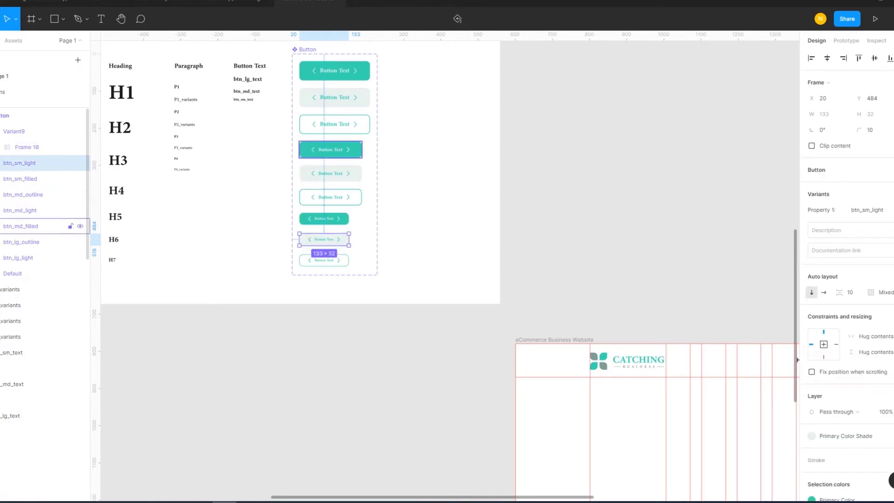
pyautogui.keyDown('shift'); pyautogui.click(19, 258); pyautogui.keyUp('shift')
pyautogui.moveTo(28, 163); pyautogui.dragTo(27, 120)
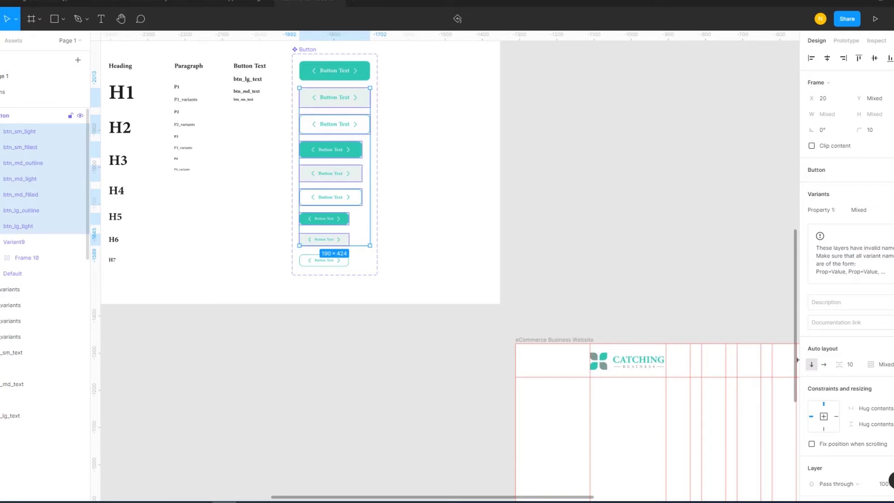
pyautogui.press('Escape')
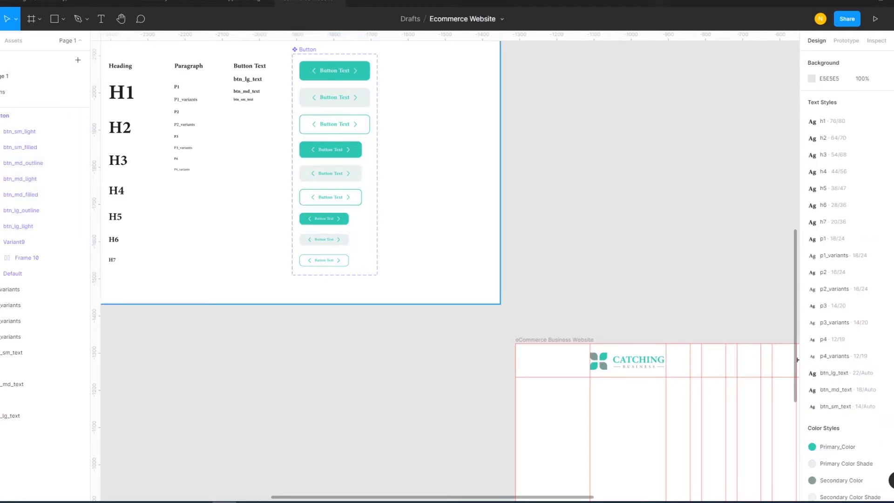
pyautogui.hscroll(15, 572, 285)
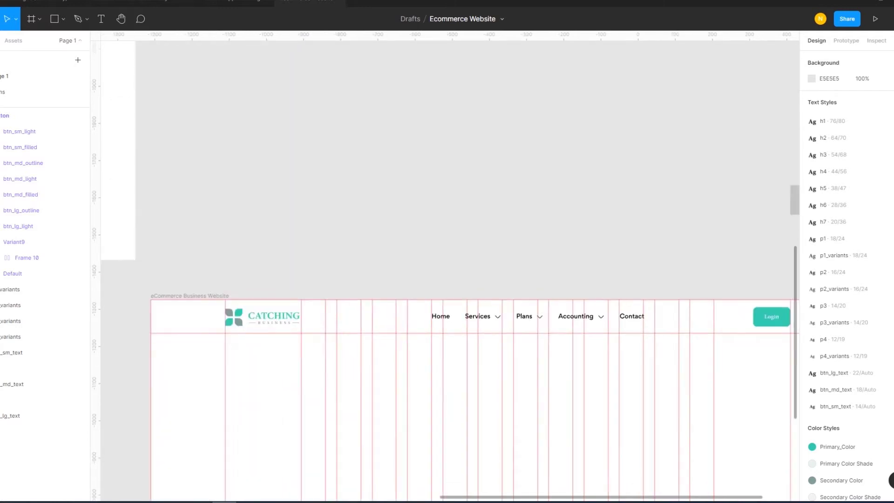
# Switch the Login button's variant to btn_sm_filled, then to btn_md_filled.
pyautogui.scroll(-3, 572, 285)
pyautogui.click(572, 285)
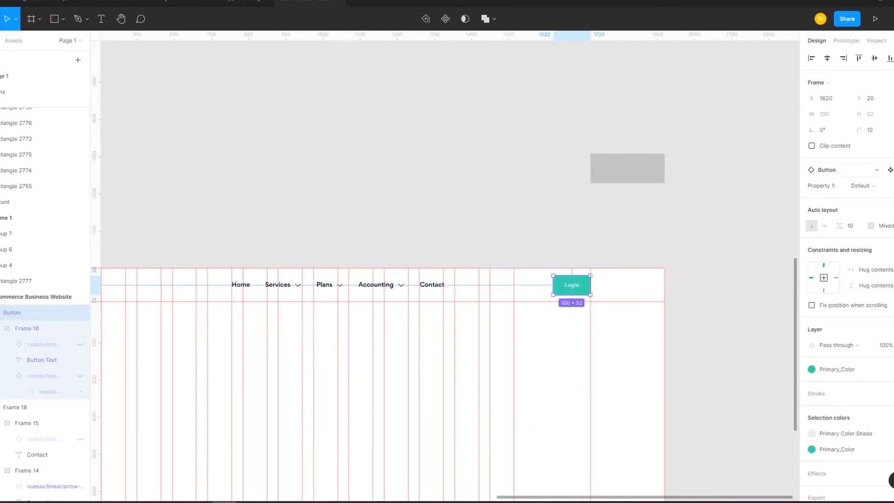
pyautogui.click(866, 185)
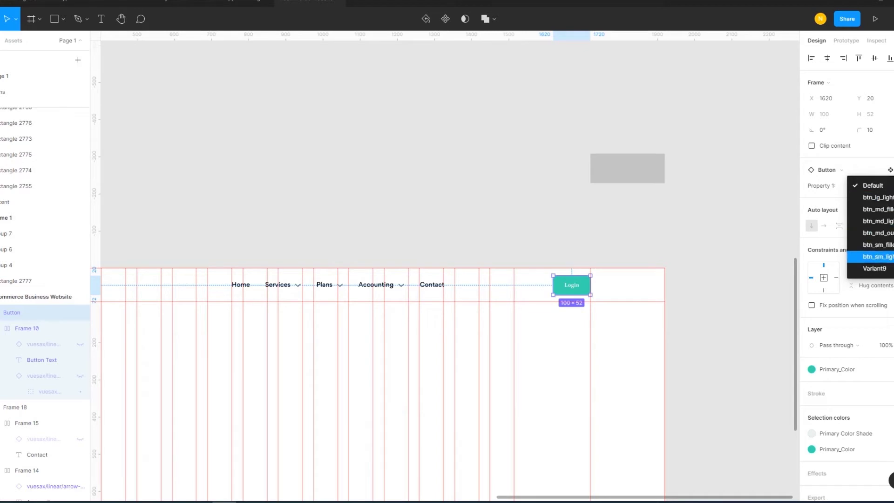
pyautogui.click(878, 244)
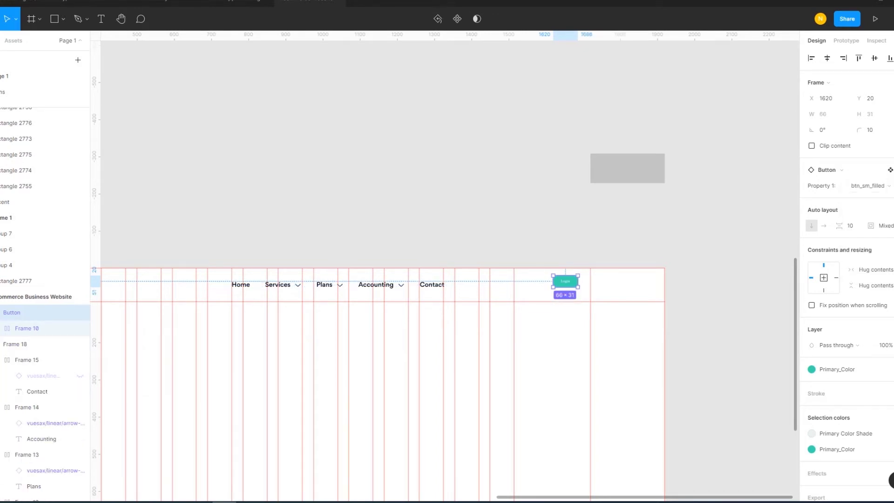
pyautogui.click(868, 186)
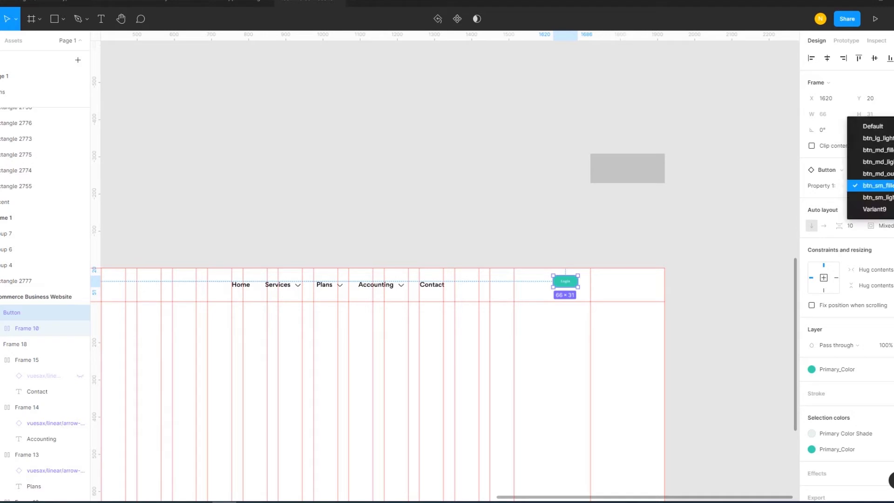
pyautogui.click(874, 149)
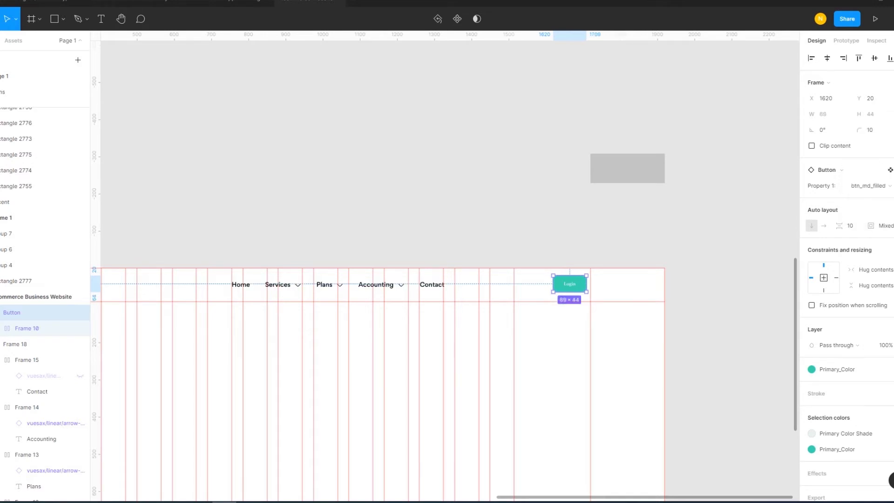
pyautogui.press('Escape')
# Reselect the Login button to confirm it is an 89×44 btn_md_filled instance.
pyautogui.scroll(-1, 596, 224)
pyautogui.scroll(-1, 596, 224)
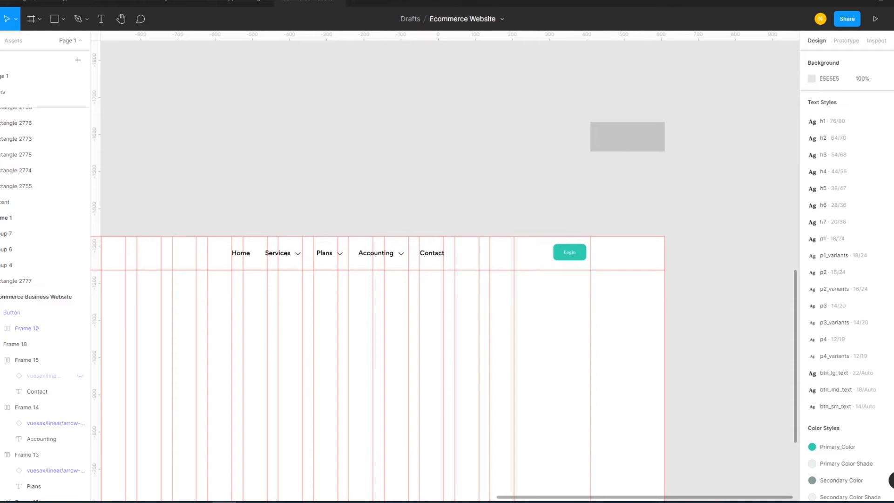
pyautogui.scroll(2, 597, 224)
pyautogui.scroll(3, 597, 224)
pyautogui.scroll(-2, 547, 251)
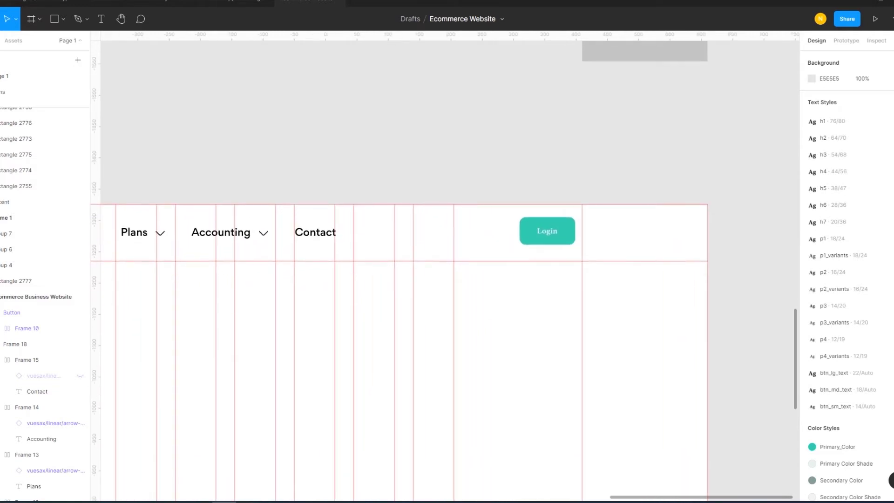
pyautogui.click(548, 231)
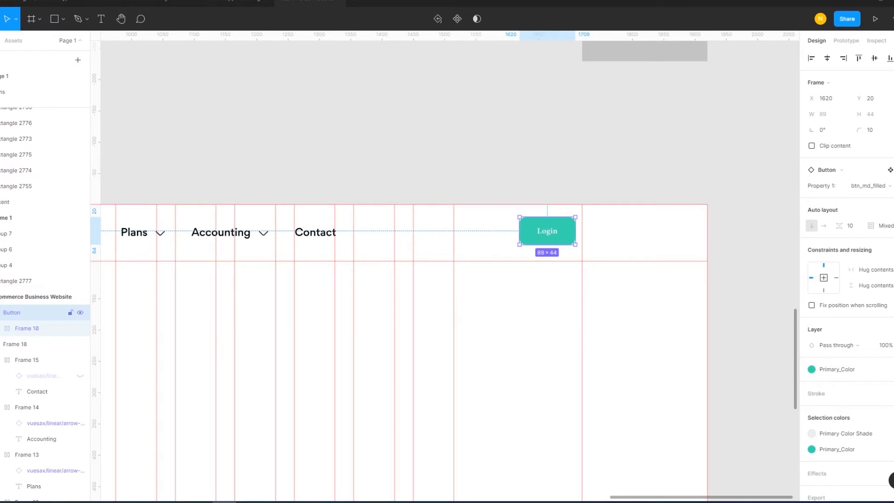
pyautogui.press('Escape')
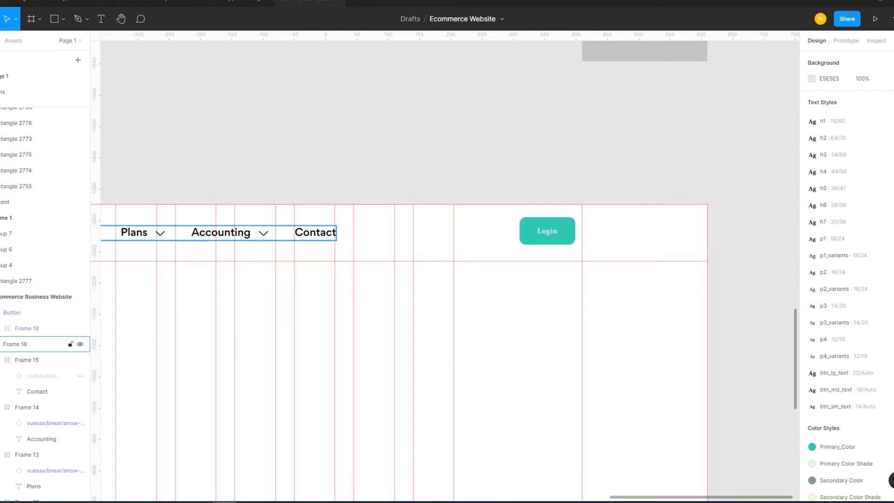
# Add a 'Book' text label beside the Login button, level with it.
pyautogui.press('p')
pyautogui.press('t')
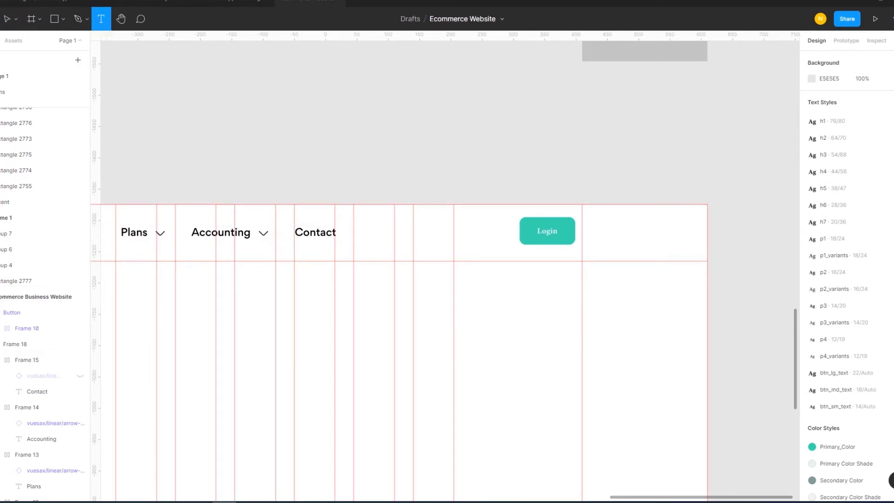
pyautogui.click(456, 231)
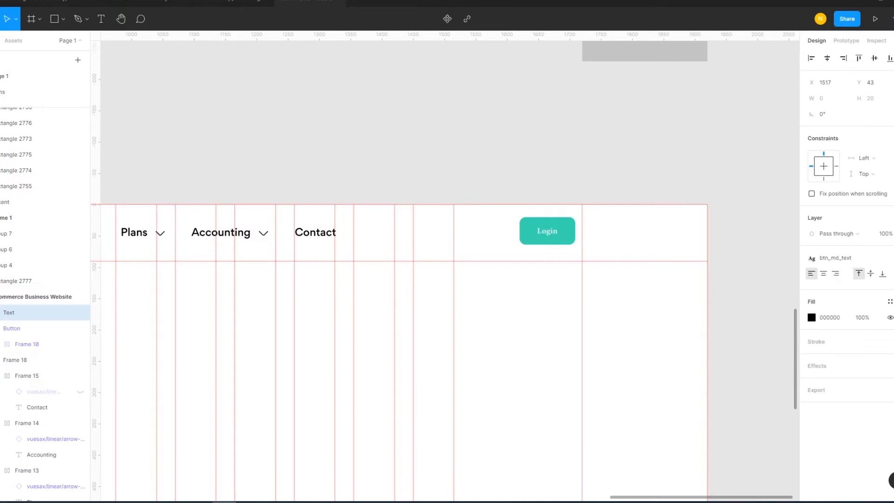
pyautogui.write('Book')
pyautogui.press('Escape')
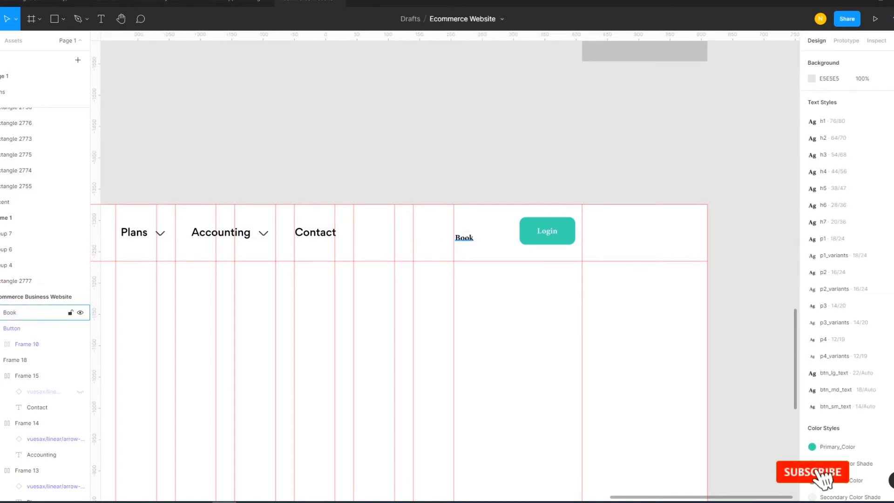
pyautogui.click(9, 313)
pyautogui.moveTo(464, 237); pyautogui.dragTo(463, 236)
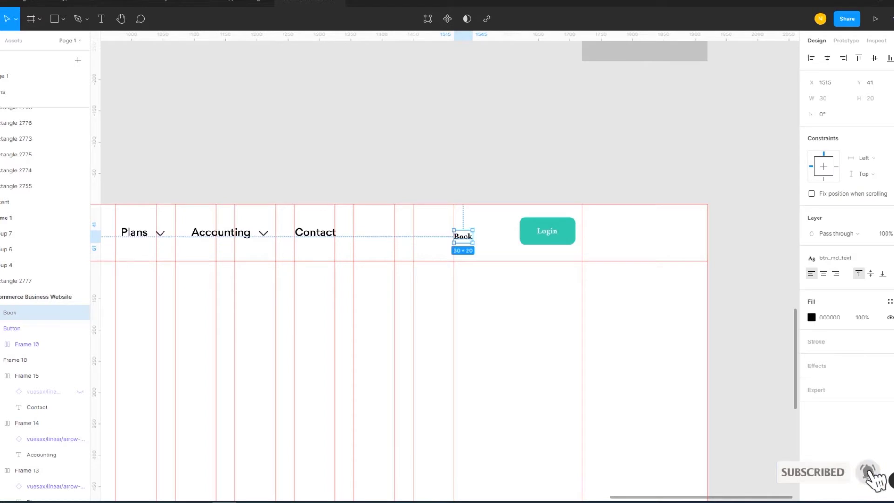
# Color the Book text with the teal Primary_Color and align it with Login.
pyautogui.click(890, 301)
pyautogui.click(833, 362)
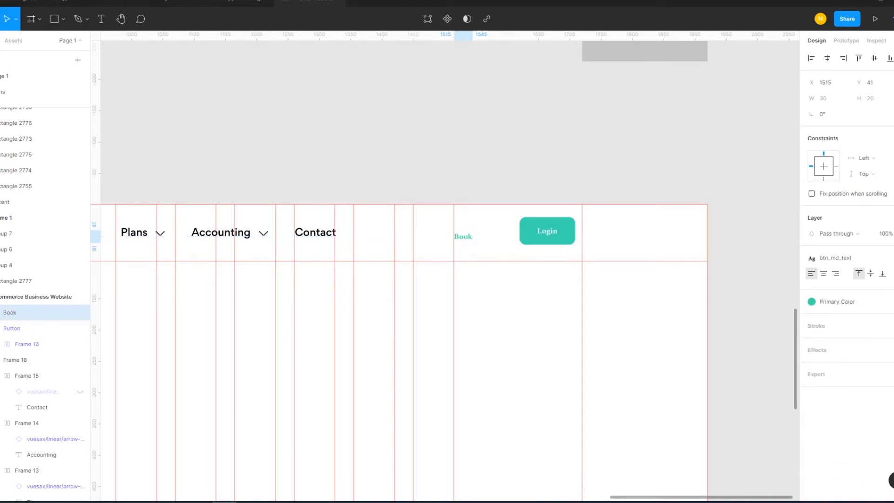
pyautogui.press('Escape')
pyautogui.click(9, 312)
pyautogui.moveTo(464, 237); pyautogui.dragTo(463, 232)
pyautogui.keyDown('shift'); pyautogui.click(11, 328); pyautogui.keyUp('shift')
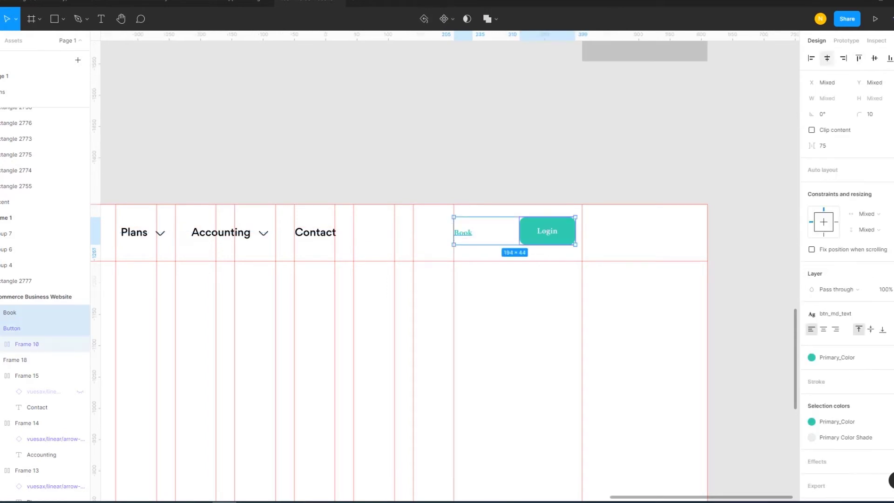
pyautogui.press('Escape')
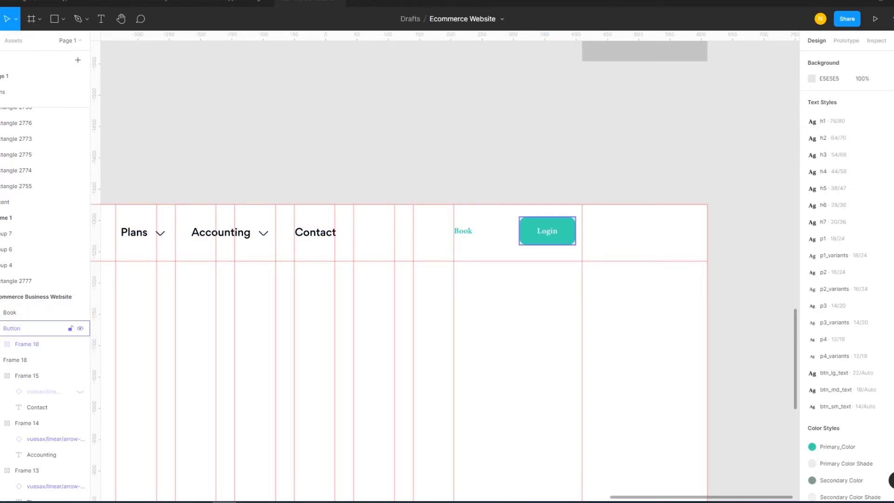
# Apply the btn_lg_text style to both the Login label and the Book text.
pyautogui.doubleClick(548, 232)
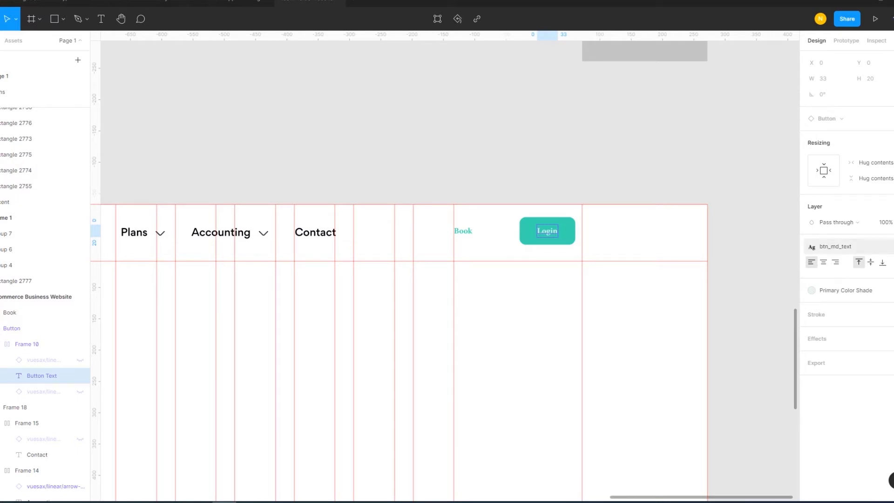
pyautogui.click(836, 246)
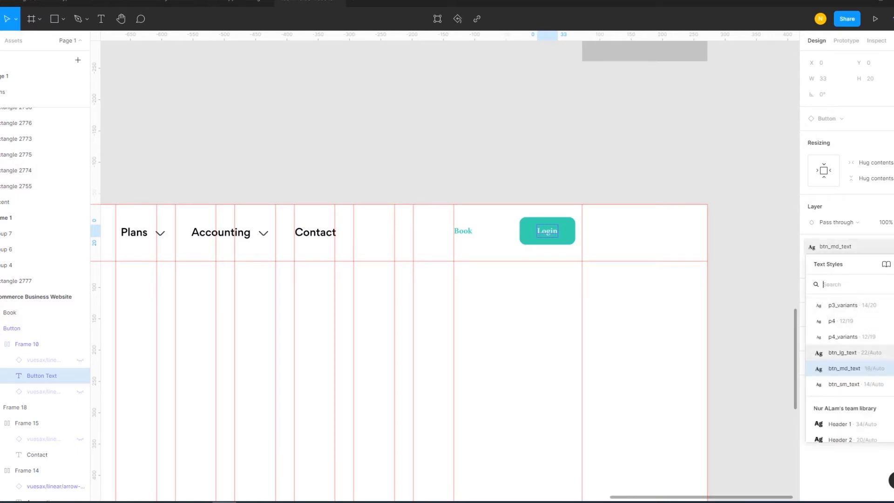
pyautogui.click(842, 353)
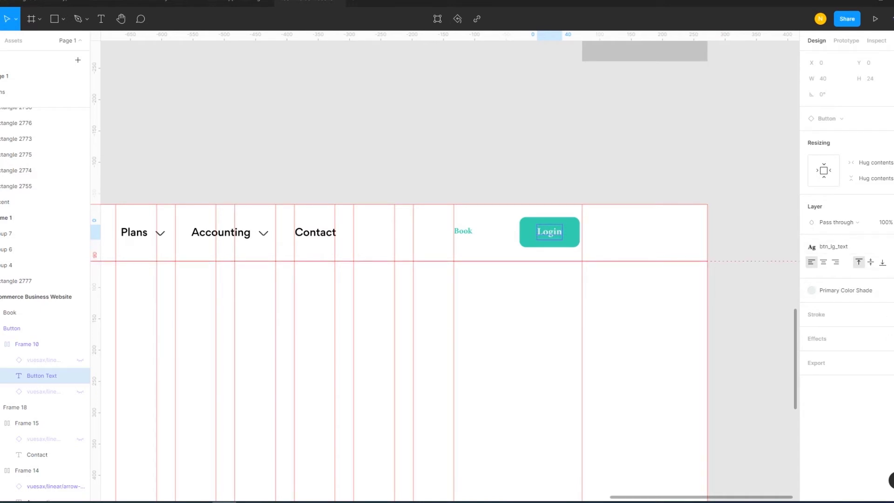
pyautogui.press('Escape')
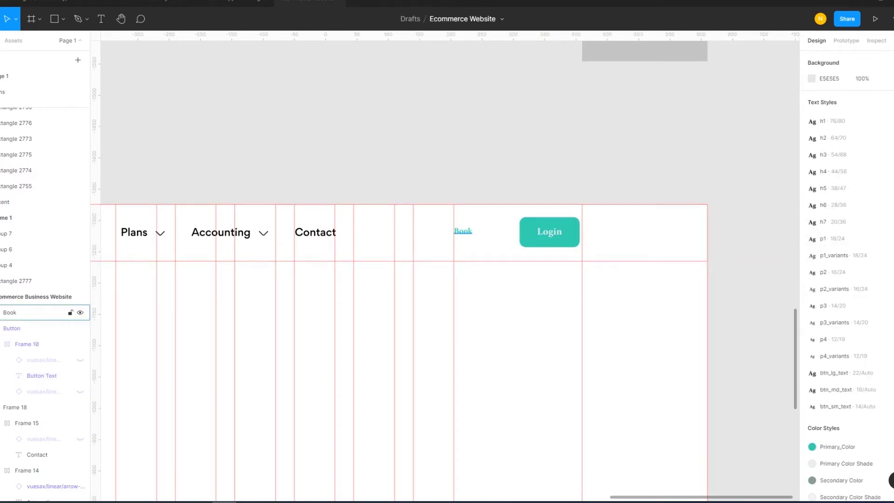
pyautogui.click(18, 313)
pyautogui.click(12, 328)
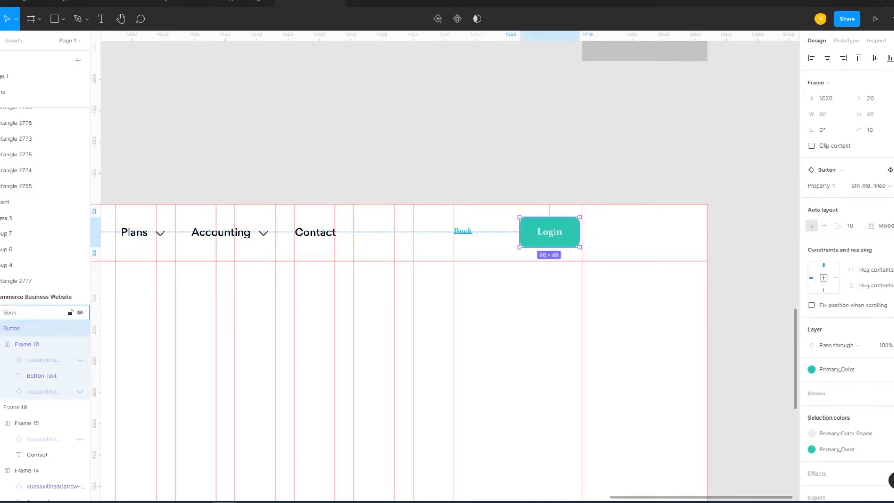
pyautogui.click(18, 312)
pyautogui.click(835, 258)
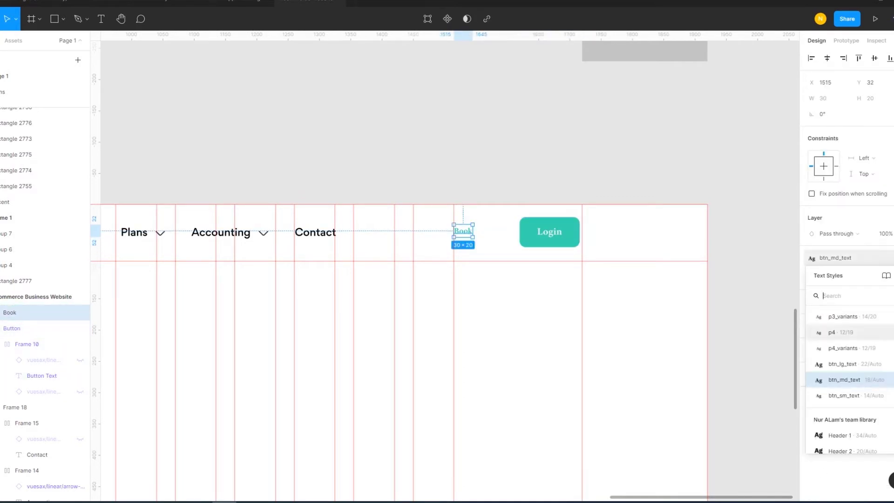
pyautogui.click(838, 363)
pyautogui.press('Escape')
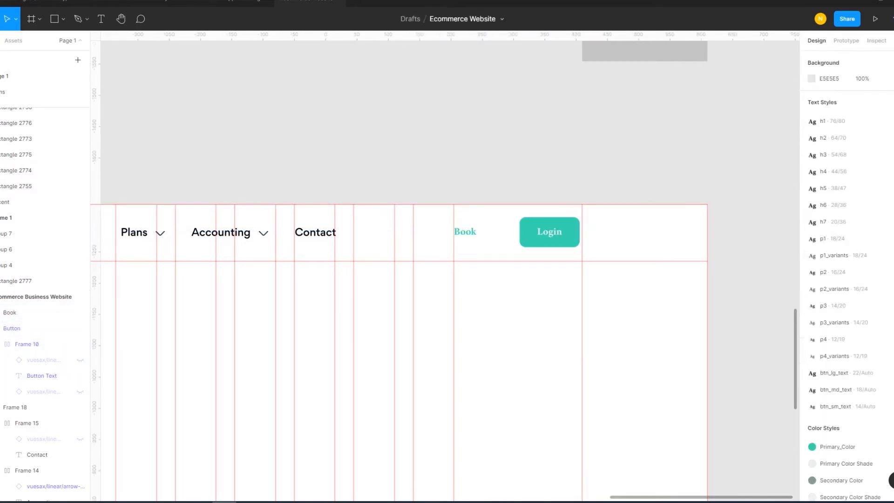
# Set a 40 px gap between the Book link and the Login button.
pyautogui.click(18, 312)
pyautogui.keyDown('shift'); pyautogui.click(12, 328); pyautogui.keyUp('shift')
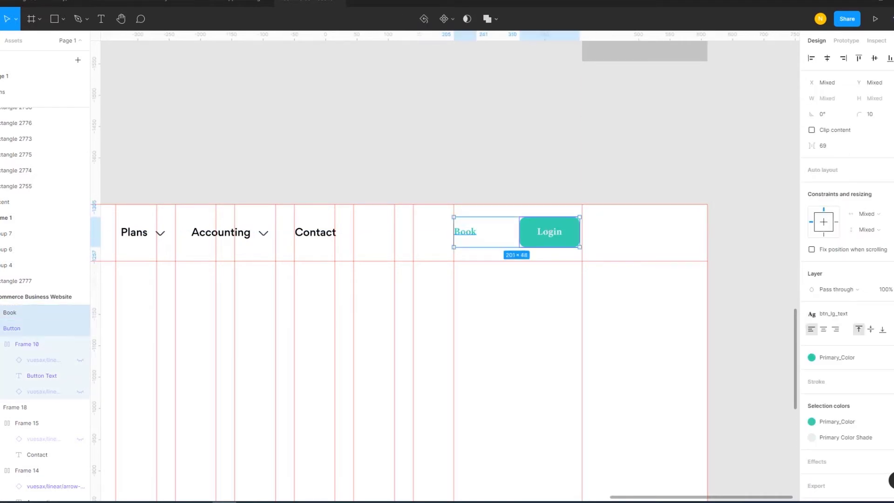
pyautogui.press('Escape')
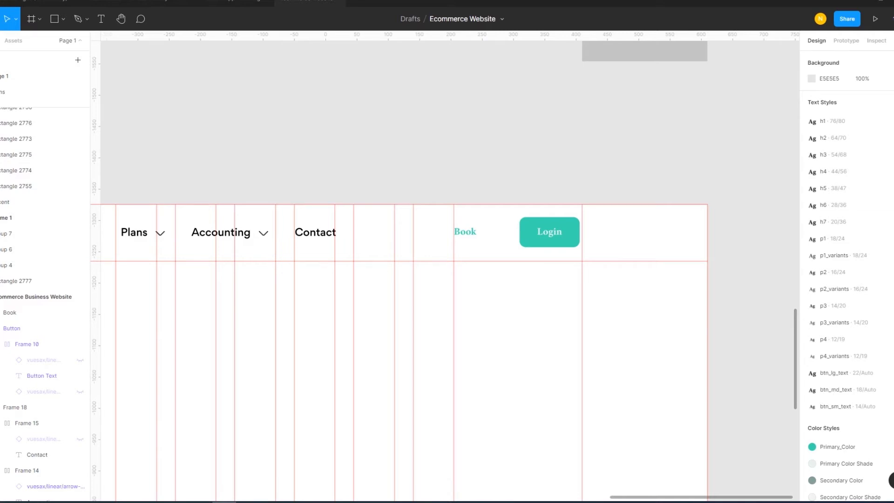
pyautogui.scroll(-2, 445, 265)
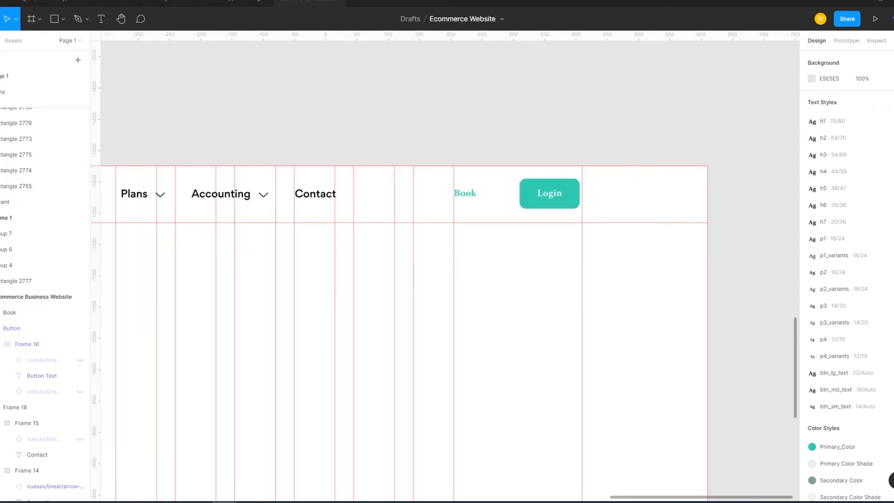
pyautogui.scroll(-5, 592, 142)
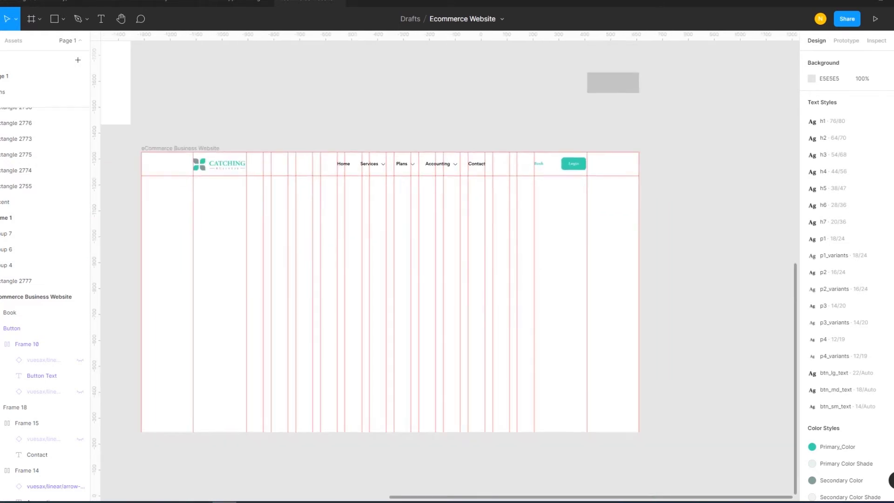
pyautogui.scroll(3, 604, 157)
pyautogui.click(560, 167)
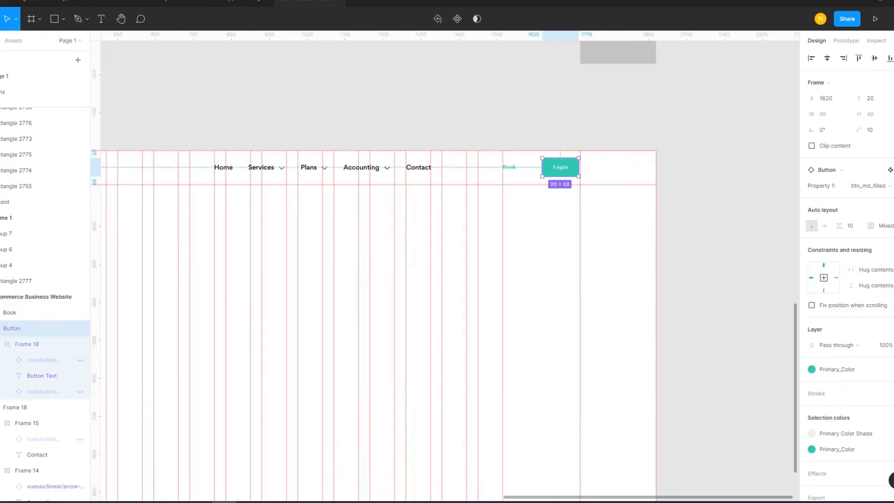
pyautogui.keyDown('shift'); pyautogui.click(509, 166); pyautogui.keyUp('shift')
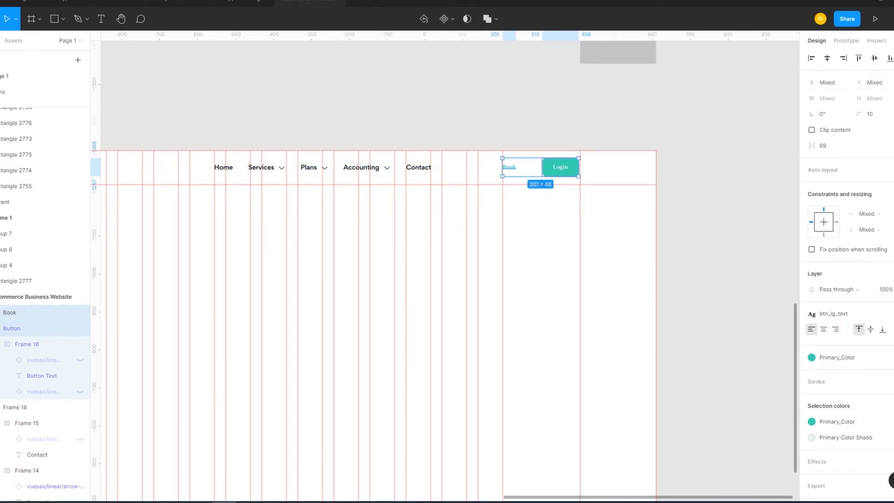
pyautogui.click(824, 146)
pyautogui.write('40')
pyautogui.press('Return')
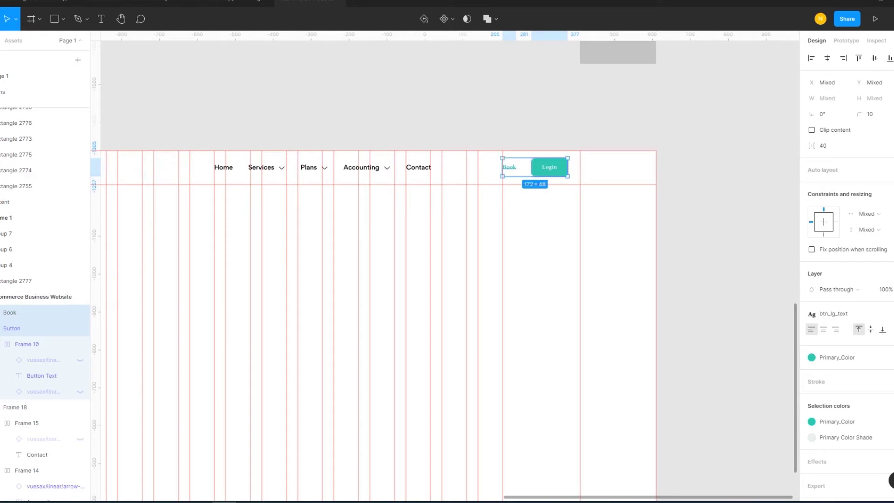
# Group Book and Login and right-align the group to the layout grid.
pyautogui.hotkey('ctrl', 'g')
pyautogui.hotkey('shift', 'Right')
pyautogui.hotkey('shift', 'Right')
pyautogui.hotkey('shift', 'Right')
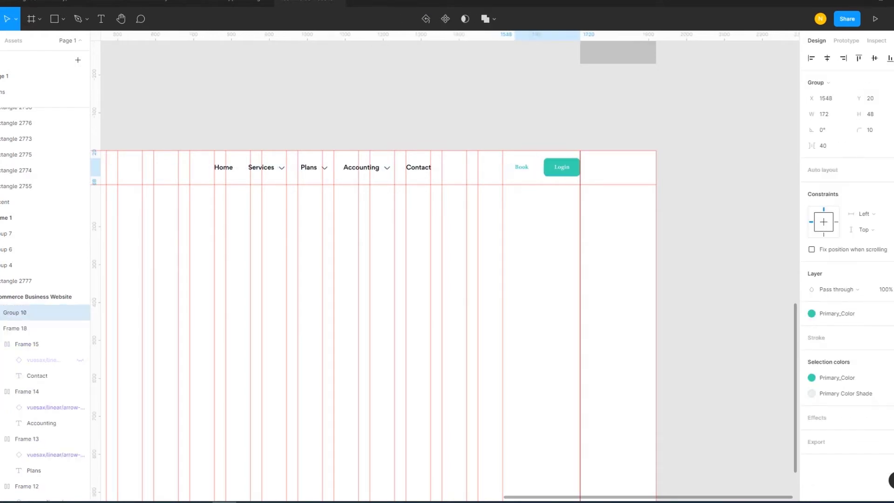
pyautogui.press('Escape')
pyautogui.scroll(-2, 447, 265)
pyautogui.scroll(-1, 447, 266)
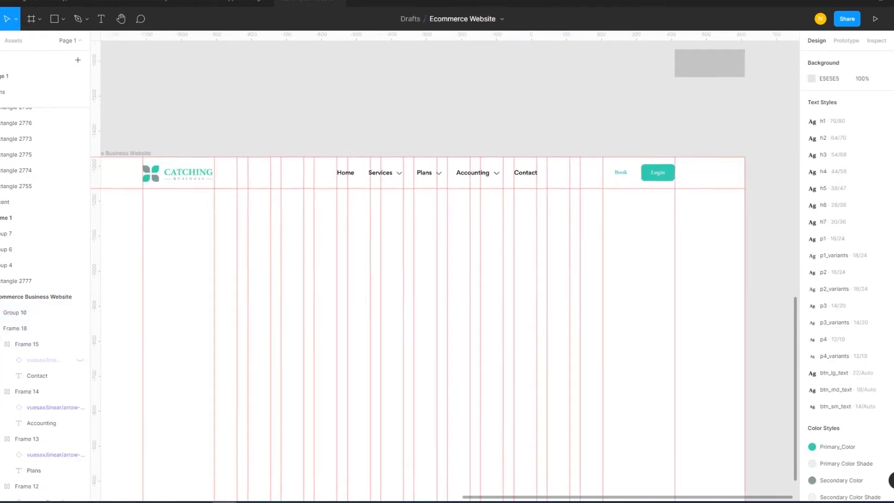
# Centre the nav links frame in the header using a temporary vertical guide, then remove the guide.
pyautogui.scroll(-1, 447, 265)
pyautogui.moveTo(96, 280); pyautogui.dragTo(535, 279)
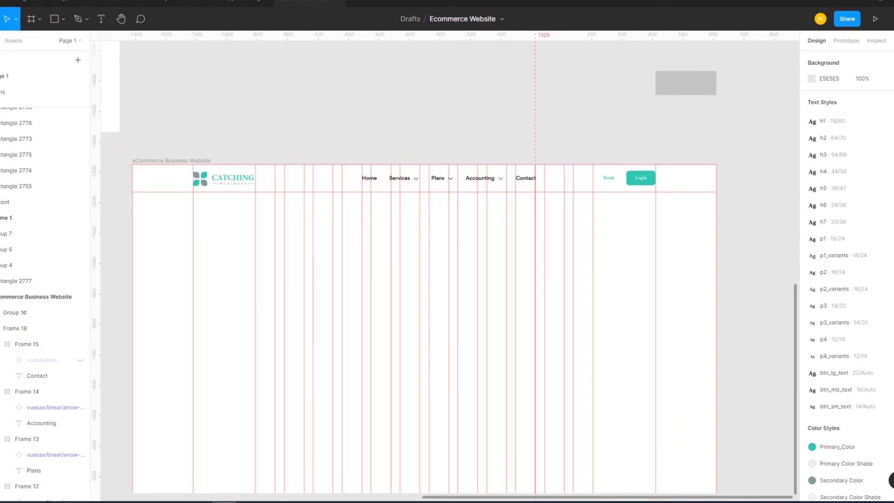
pyautogui.moveTo(535, 279); pyautogui.dragTo(515, 279)
pyautogui.click(447, 178)
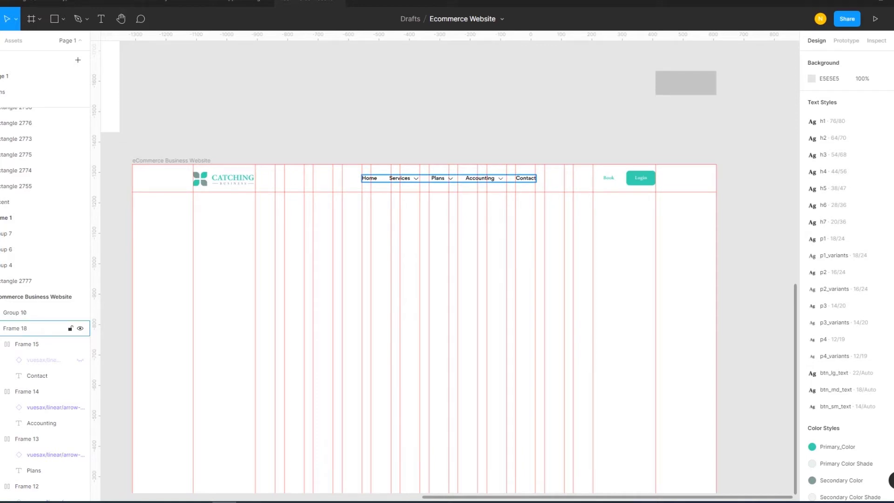
pyautogui.moveTo(447, 178); pyautogui.dragTo(397, 177)
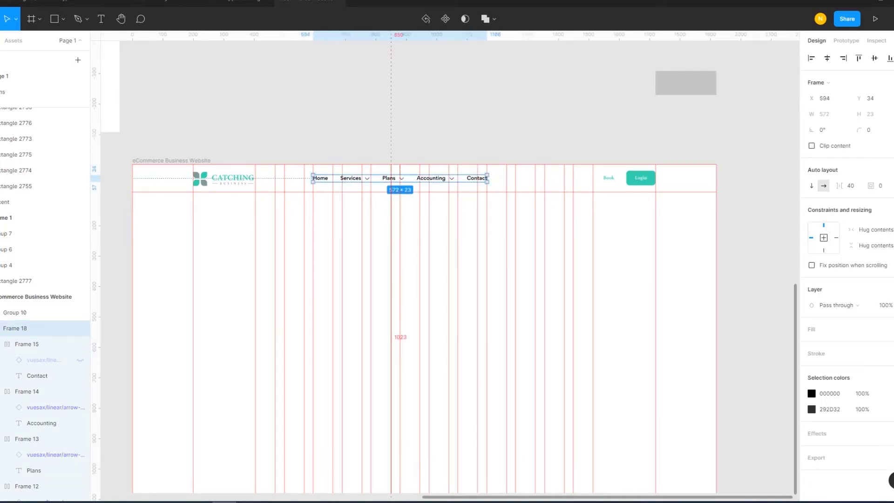
pyautogui.press('Delete')
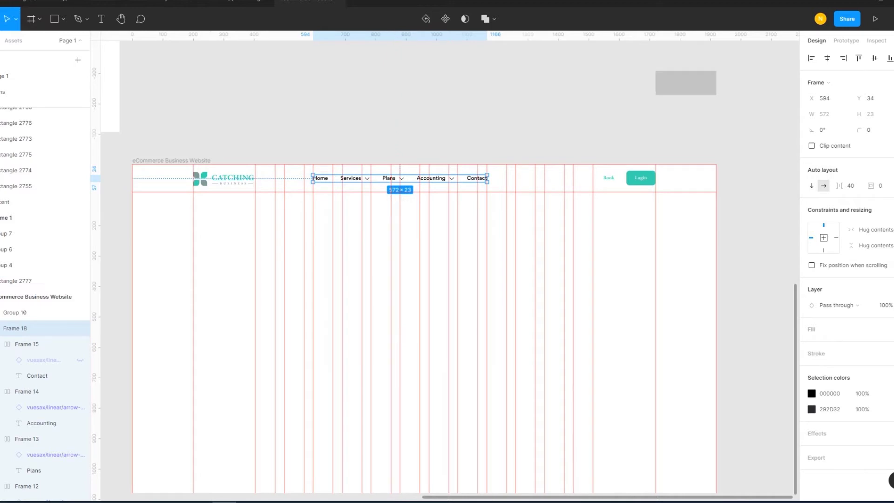
# Widen the spacing between the nav links to 50 px.
pyautogui.click(850, 185)
pyautogui.write('50')
pyautogui.press('Return')
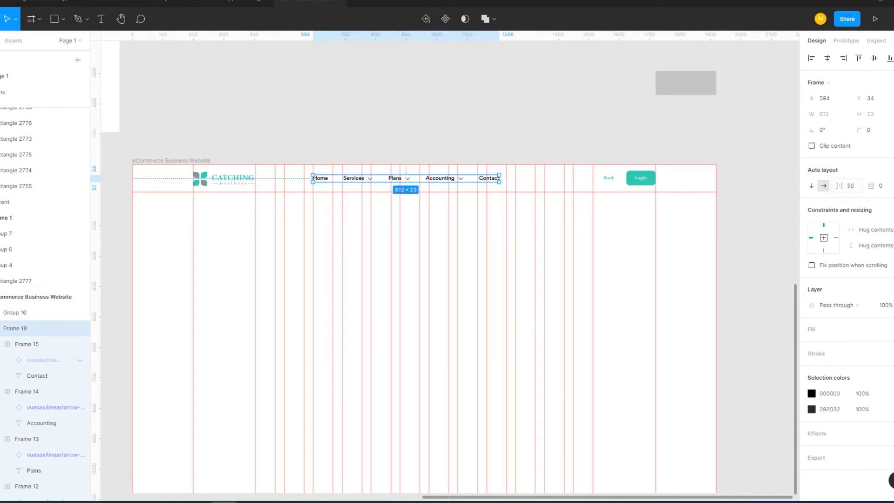
pyautogui.press('Escape')
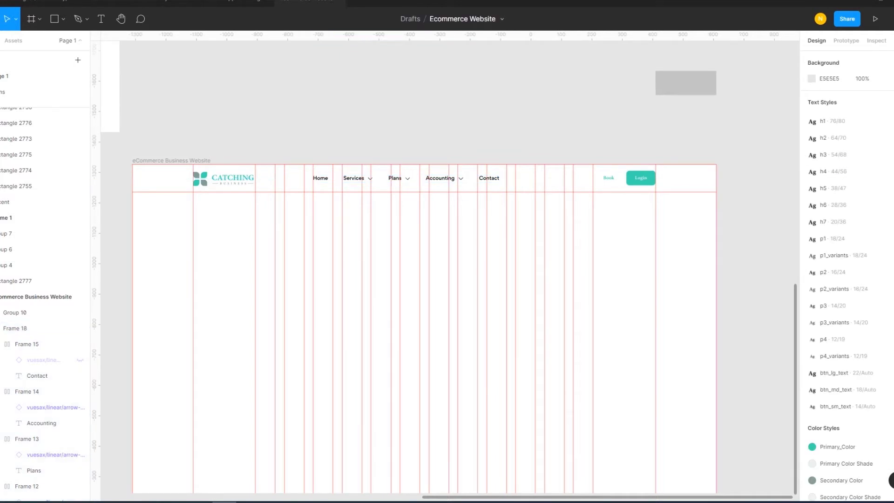
# Move the CATCHING logo onto a grid column, nudging it slightly left.
pyautogui.hscroll(-3, 447, 261)
pyautogui.click(258, 178)
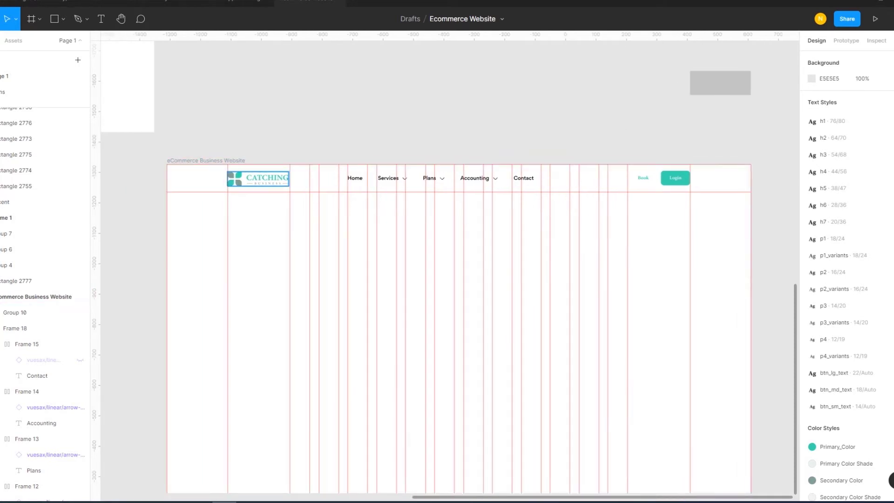
pyautogui.moveTo(259, 178)
pyautogui.mouseDown()
pyautogui.moveTo(317, 178)
pyautogui.moveTo(299, 178)
pyautogui.mouseUp()
pyautogui.press('Left')
pyautogui.press('Left')
pyautogui.press('Left')
pyautogui.press('Left')
pyautogui.press('Left')
pyautogui.press('Left')
pyautogui.press('Escape')
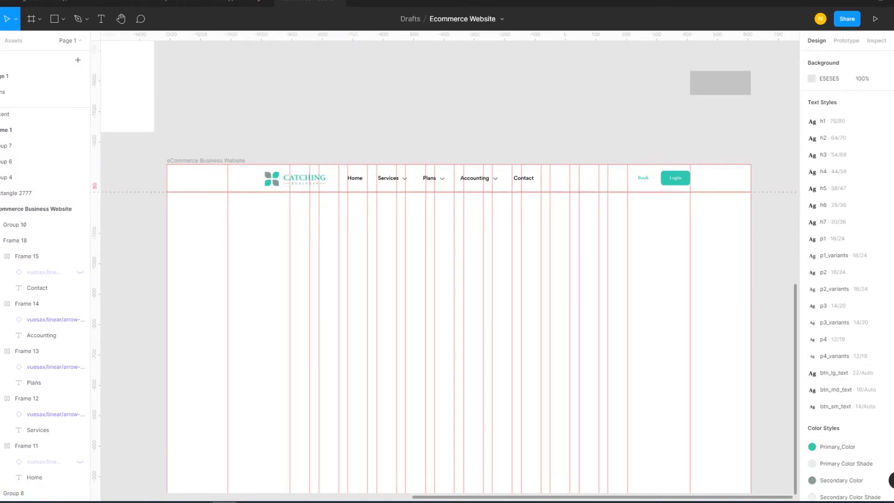
# Shift the Book and Login group left to x 1450 and move the guide to 322.
pyautogui.click(15, 225)
pyautogui.hotkey('shift', 'Left')
pyautogui.hotkey('shift', 'Left')
pyautogui.hotkey('shift', 'Left')
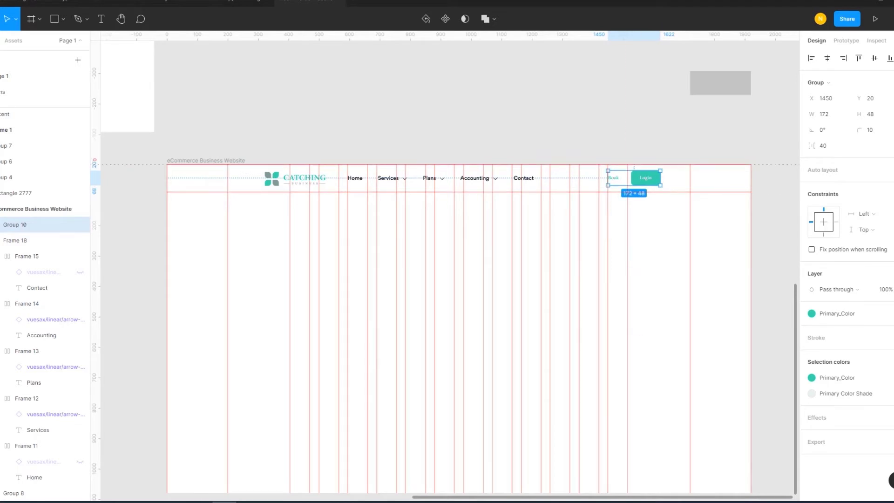
pyautogui.press('Escape')
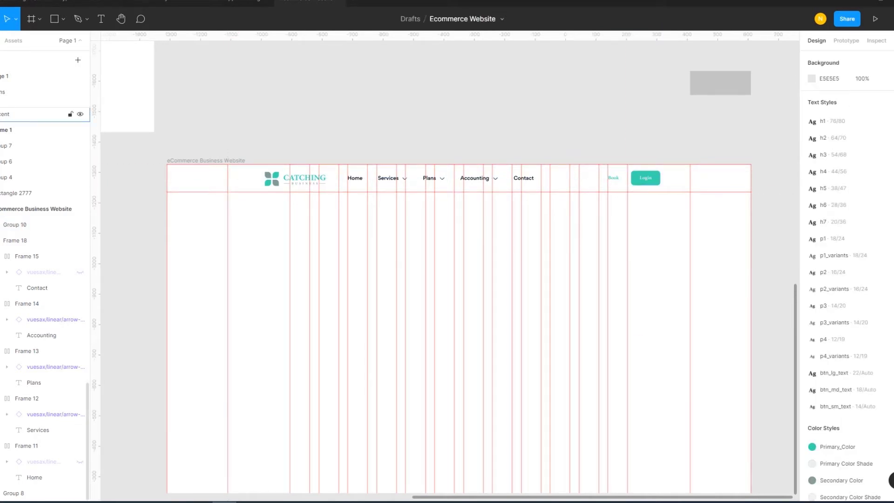
pyautogui.moveTo(227, 279); pyautogui.dragTo(265, 279)
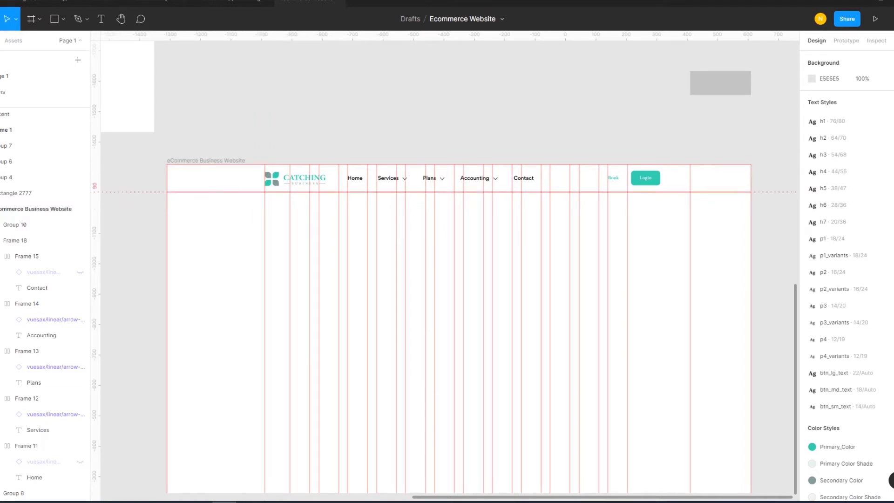
# Snap the Book and Login group against a 322×112 spacer rectangle at the frame's right edge.
pyautogui.press('r')
pyautogui.click(64, 19)
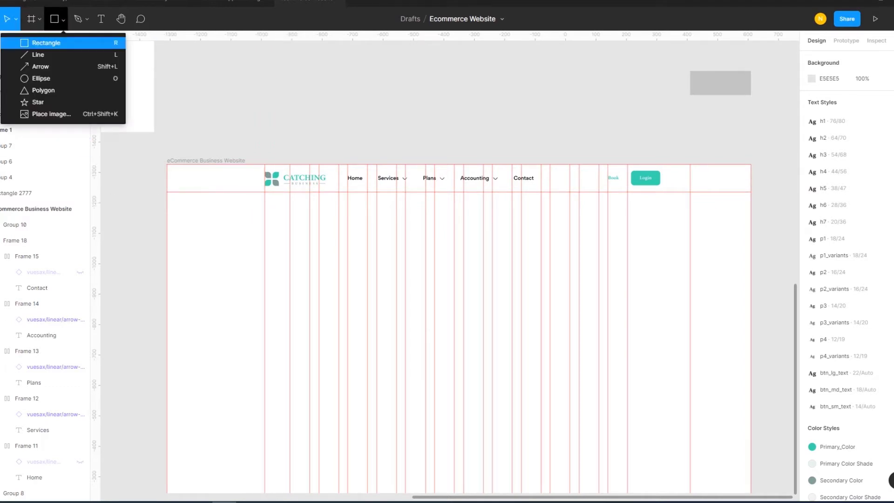
pyautogui.click(47, 40)
pyautogui.moveTo(167, 245)
pyautogui.mouseDown()
pyautogui.moveTo(215, 296)
pyautogui.moveTo(265, 280)
pyautogui.mouseUp()
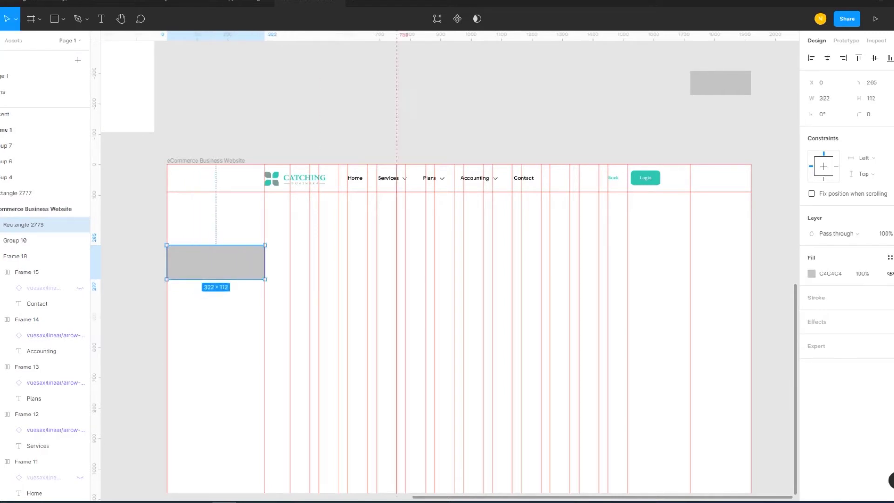
pyautogui.moveTo(216, 262)
pyautogui.mouseDown()
pyautogui.moveTo(702, 266)
pyautogui.moveTo(653, 266)
pyautogui.mouseUp()
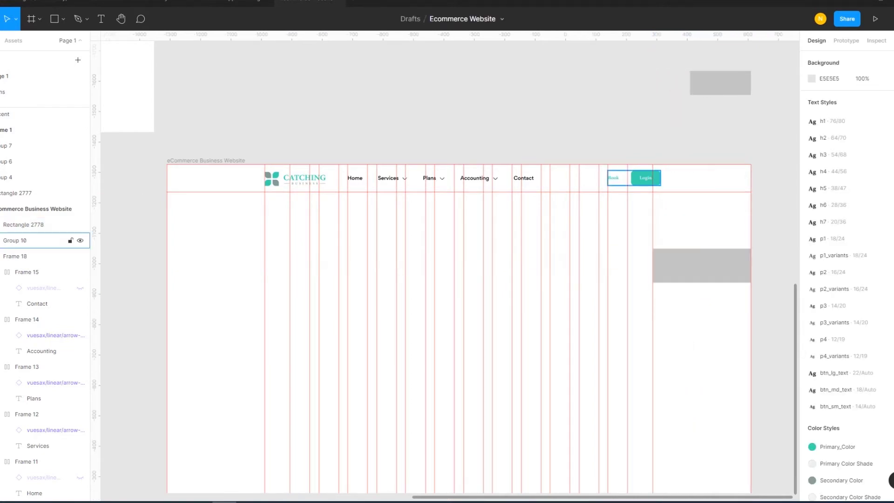
pyautogui.moveTo(645, 178); pyautogui.dragTo(638, 178)
pyautogui.press('Escape')
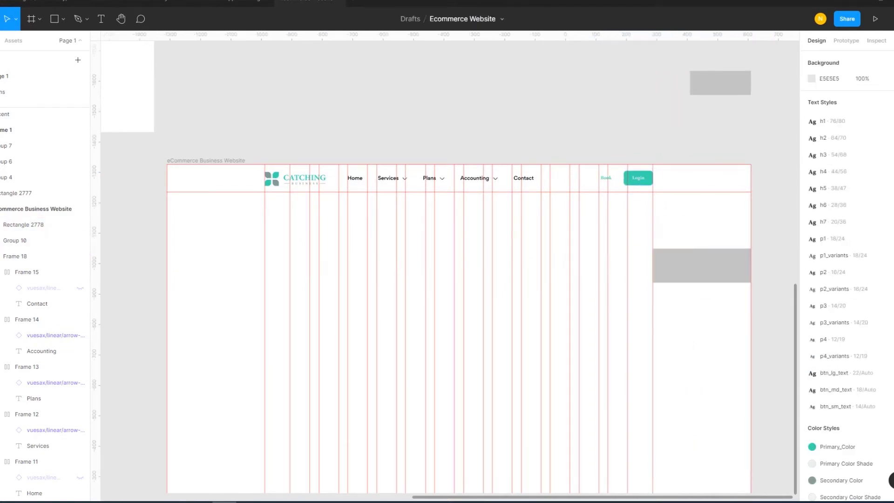
# Move the spacer rectangle out of the frame and delete the old grey rectangle.
pyautogui.moveTo(702, 266); pyautogui.dragTo(508, 83)
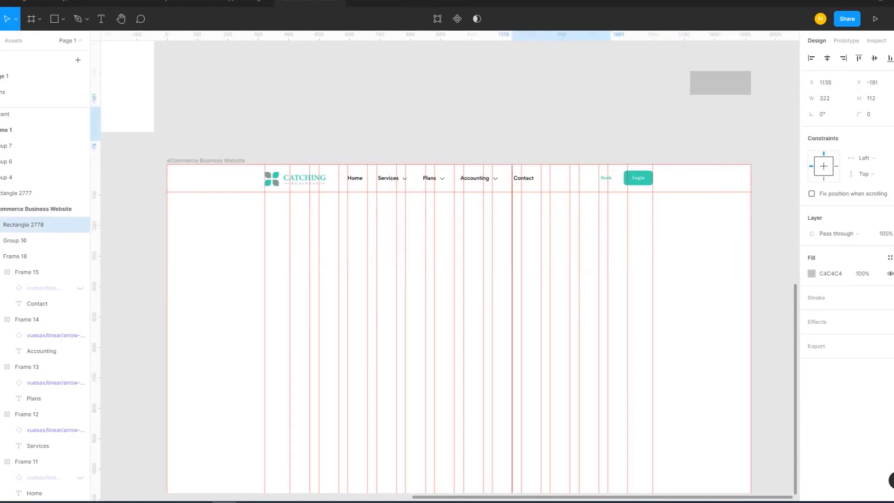
pyautogui.click(721, 83)
pyautogui.press('Delete')
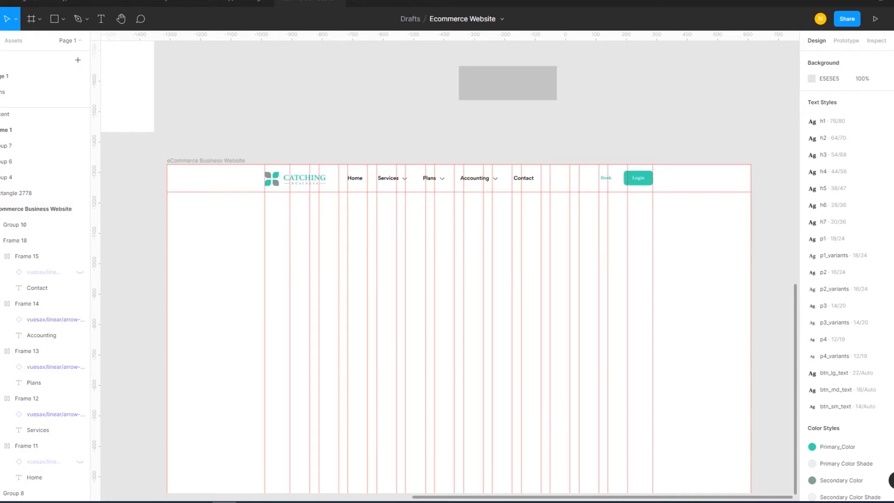
# Tighten the navigation links' auto-layout spacing to 40.
pyautogui.click(440, 178)
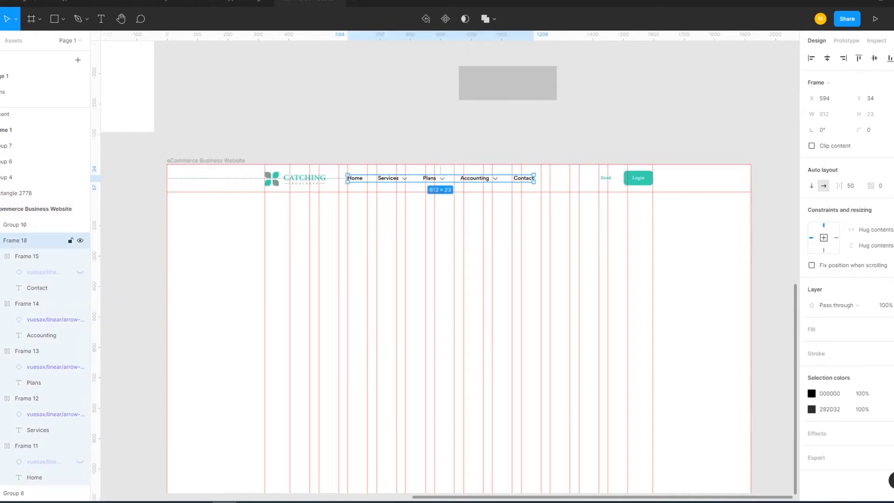
pyautogui.click(851, 186)
pyautogui.write('40')
pyautogui.press('Return')
pyautogui.press('Escape')
pyautogui.press('Escape')
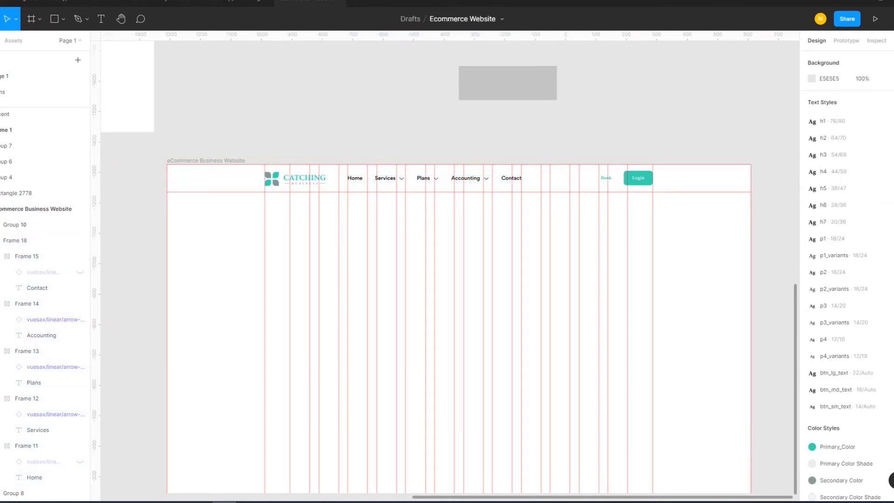
# Nudge the navigation links frame slightly left into position.
pyautogui.click(15, 240)
pyautogui.hotkey('shift', 'Right')
pyautogui.hotkey('shift', 'Right')
pyautogui.hotkey('shift', 'Right')
pyautogui.hotkey('shift', 'Right')
pyautogui.hotkey('shift', 'Right')
pyautogui.hotkey('shift', 'Right')
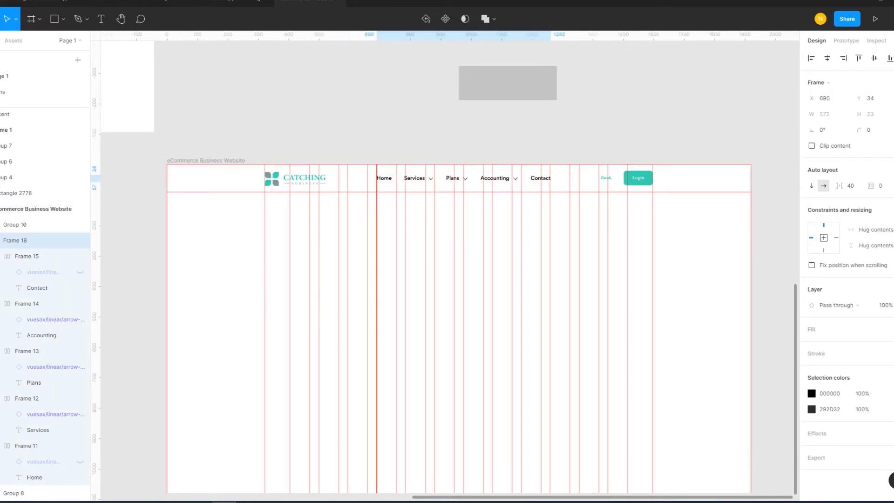
pyautogui.press('Left')
pyautogui.press('Left')
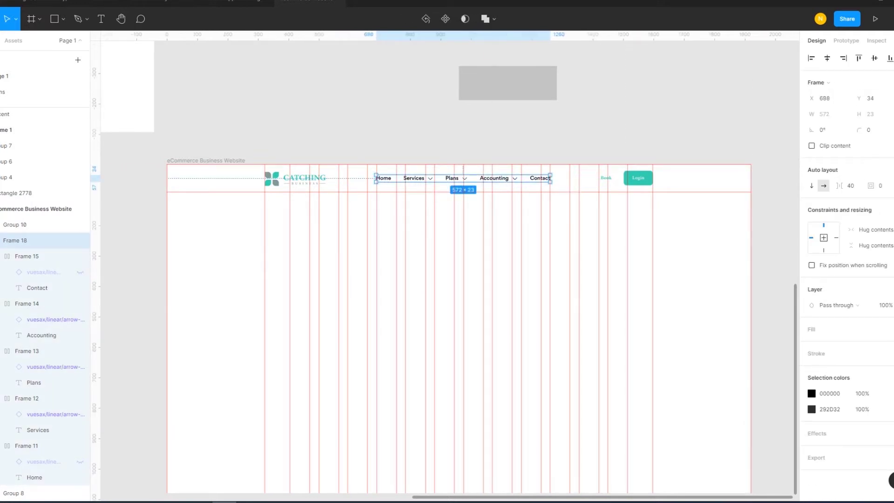
pyautogui.press('Escape')
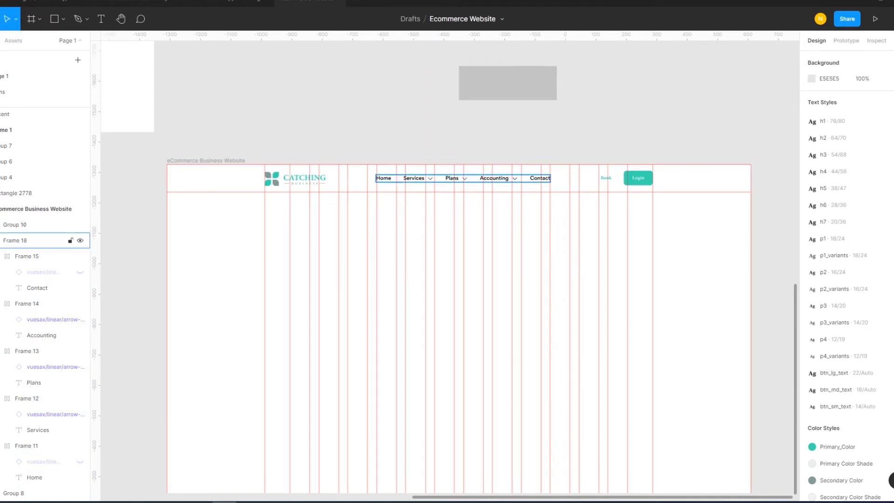
pyautogui.click(15, 241)
pyautogui.hotkey('shift', 'Left')
pyautogui.hotkey('shift', 'Left')
pyautogui.hotkey('shift', 'Left')
pyautogui.press('Right')
pyautogui.press('Right')
pyautogui.press('Escape')
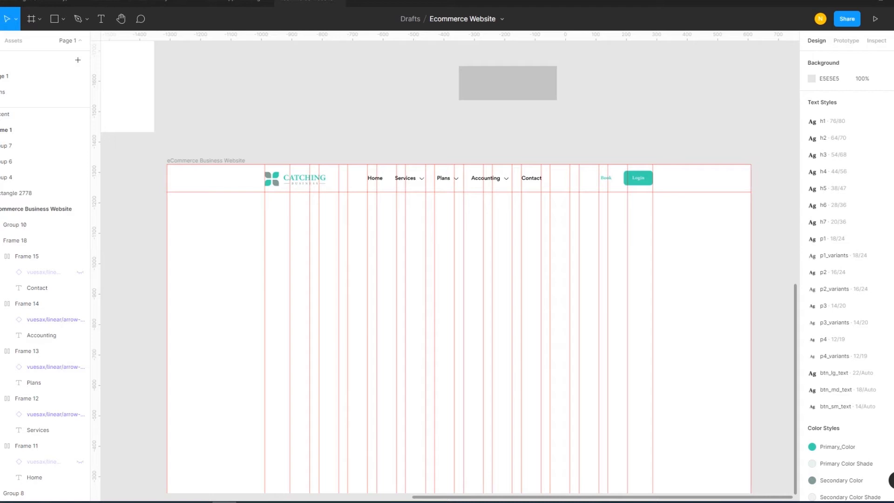
pyautogui.scroll(-2, 458, 279)
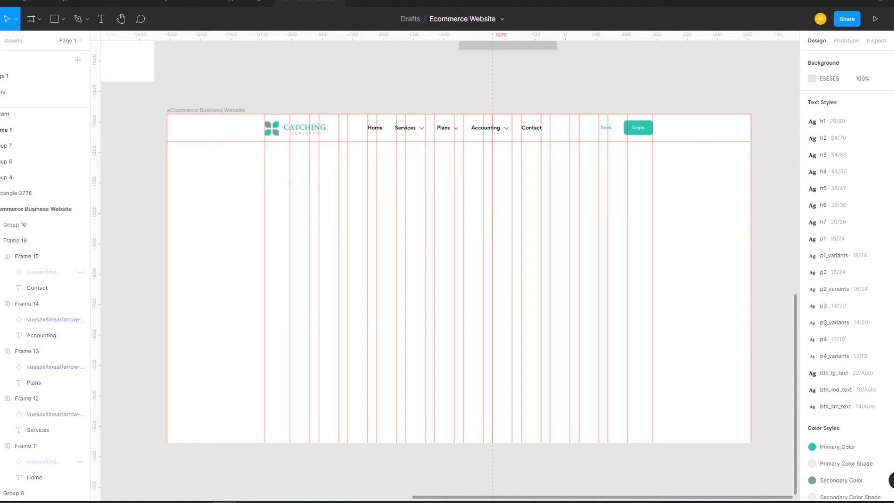
# Align the vertical centres of the nav links frame, CATCHING logo and Book/Login group.
pyautogui.click(15, 240)
pyautogui.keyDown('shift'); pyautogui.click(13, 493); pyautogui.keyUp('shift')
pyautogui.keyDown('shift'); pyautogui.click(15, 224); pyautogui.keyUp('shift')
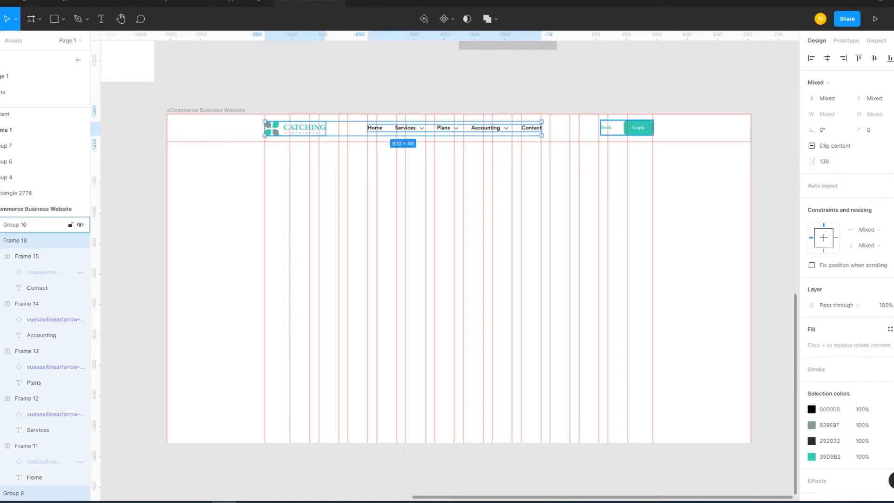
pyautogui.click(874, 58)
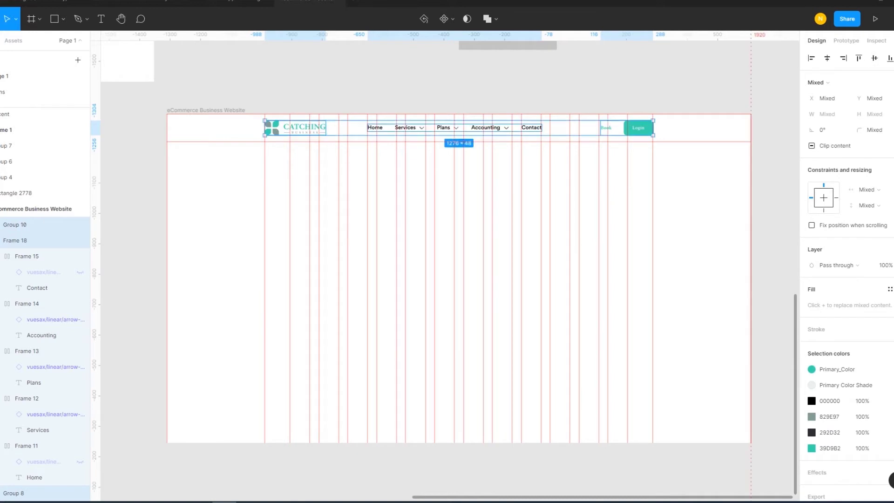
pyautogui.press('Escape')
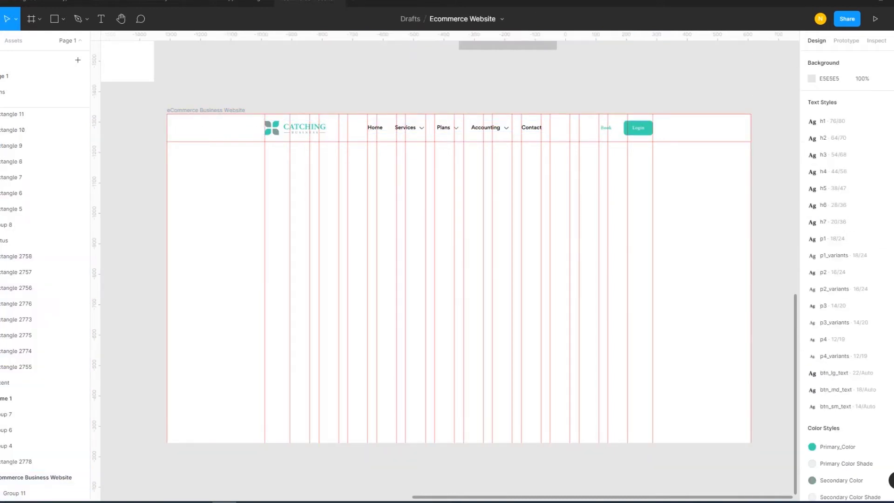
# Check alignment with a narrow test rectangle and guide, delete it, then hide rulers and guides.
pyautogui.click(63, 19)
pyautogui.click(42, 43)
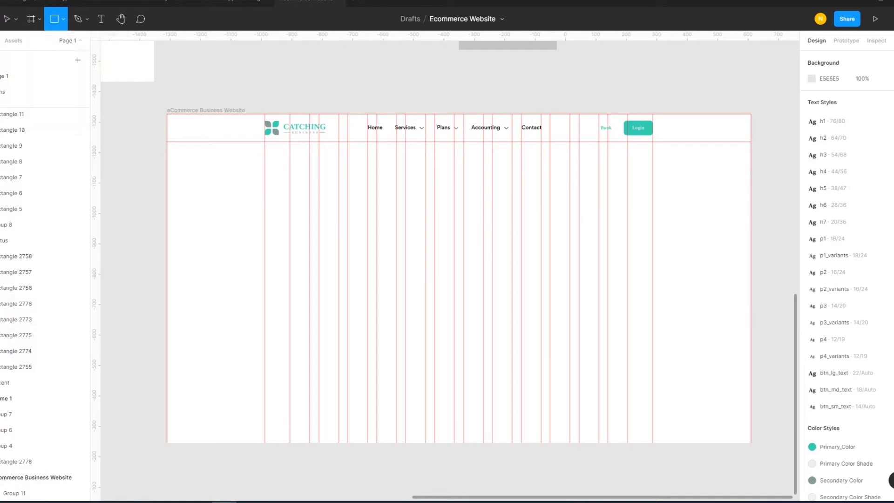
pyautogui.moveTo(190, 114); pyautogui.dragTo(198, 141)
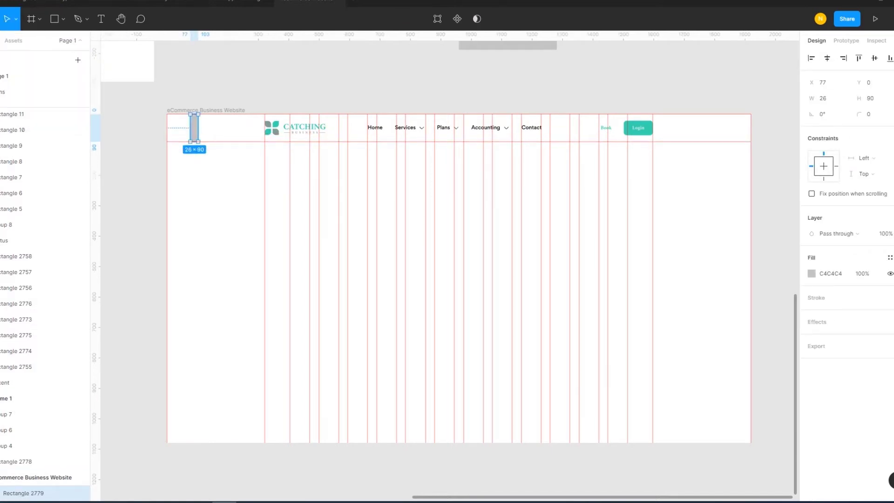
pyautogui.keyDown('shift'); pyautogui.click(346, 131); pyautogui.keyUp('shift')
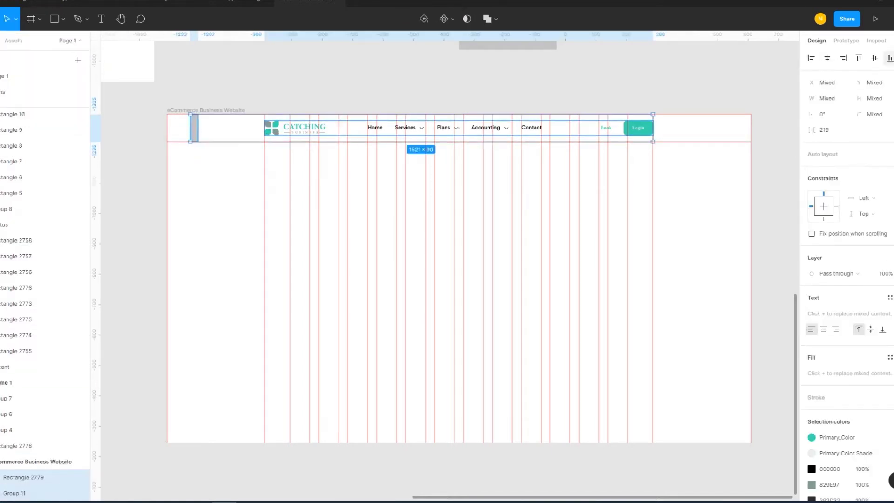
pyautogui.moveTo(95, 292); pyautogui.dragTo(265, 292)
pyautogui.click(23, 478)
pyautogui.press('Delete')
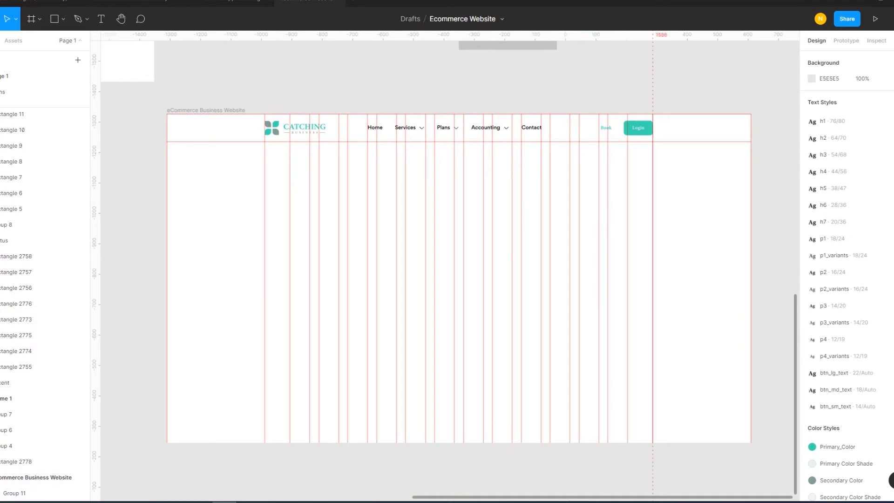
pyautogui.hotkey('shift', 'r')
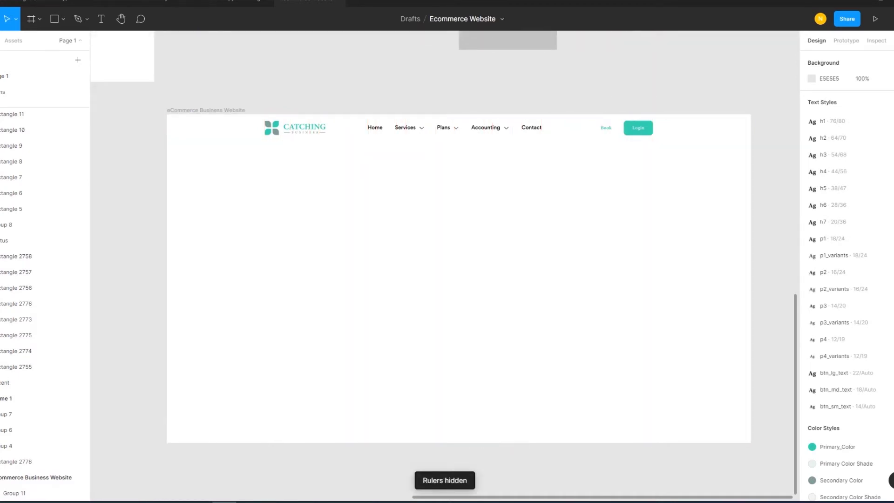
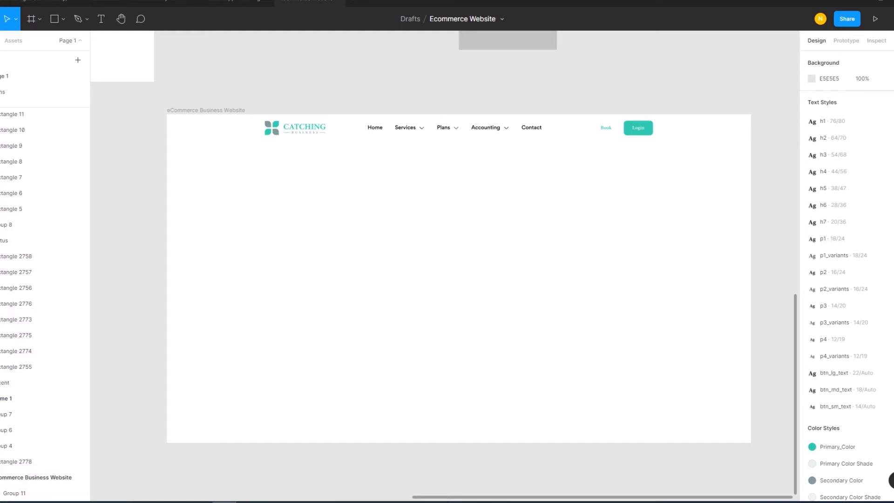
# Draw a grey rectangle at the frame's top-left and set its width to 252.
pyautogui.scroll(-1, 459, 278)
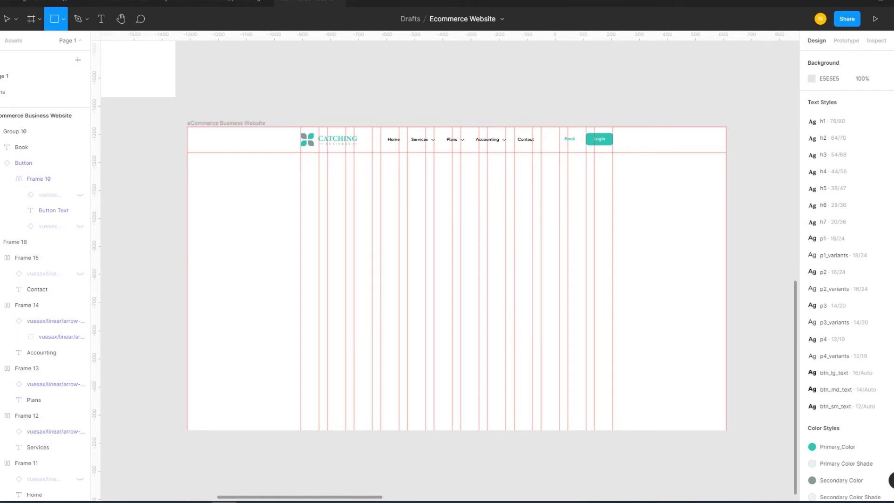
pyautogui.moveTo(187, 181); pyautogui.dragTo(272, 213)
pyautogui.click(824, 98)
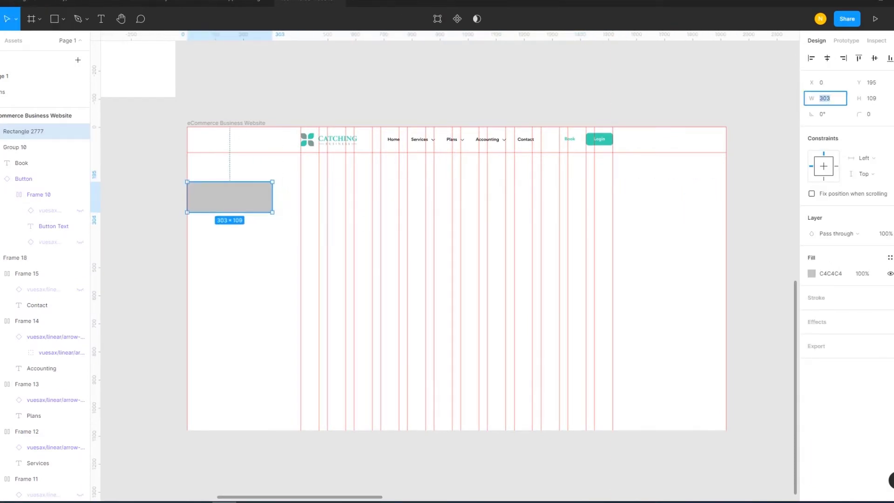
pyautogui.write('252')
pyautogui.press('Return')
pyautogui.press('Escape')
pyautogui.moveTo(222, 197)
pyautogui.mouseDown()
pyautogui.moveTo(268, 197)
pyautogui.moveTo(223, 197)
pyautogui.mouseUp()
pyautogui.press('Escape')
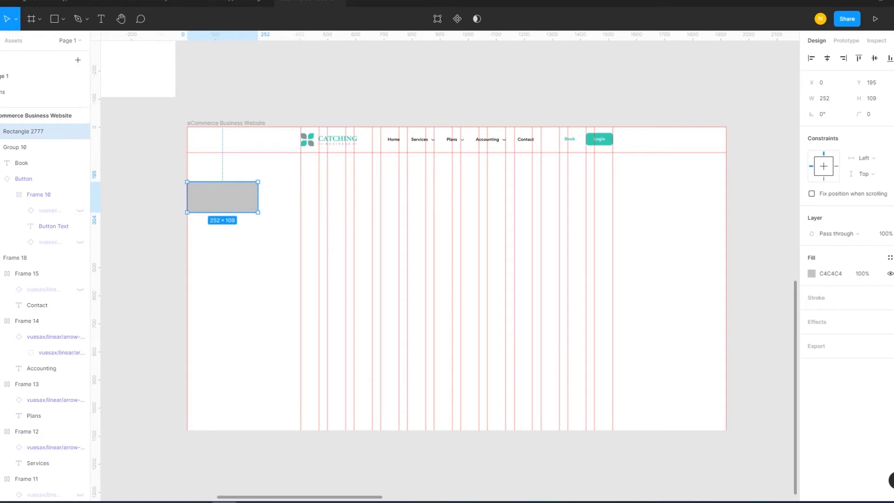
# Add guides 252 px in from the left and right frame edges, then park the block above the frame.
pyautogui.moveTo(96, 233); pyautogui.dragTo(258, 233)
pyautogui.moveTo(222, 197); pyautogui.dragTo(691, 197)
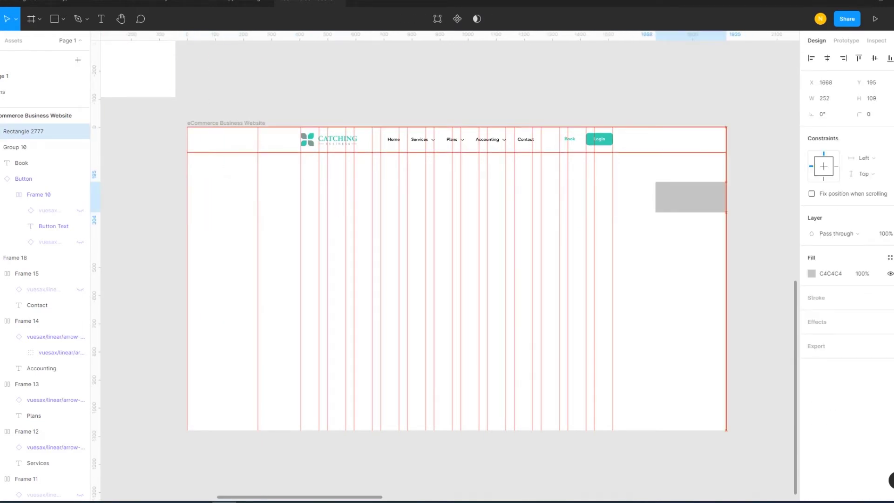
pyautogui.moveTo(95, 233); pyautogui.dragTo(656, 233)
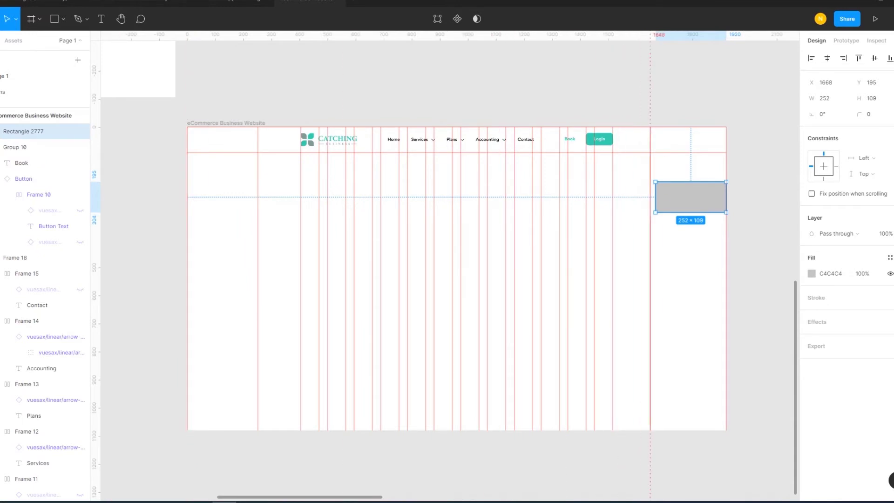
pyautogui.moveTo(691, 197); pyautogui.dragTo(691, 76)
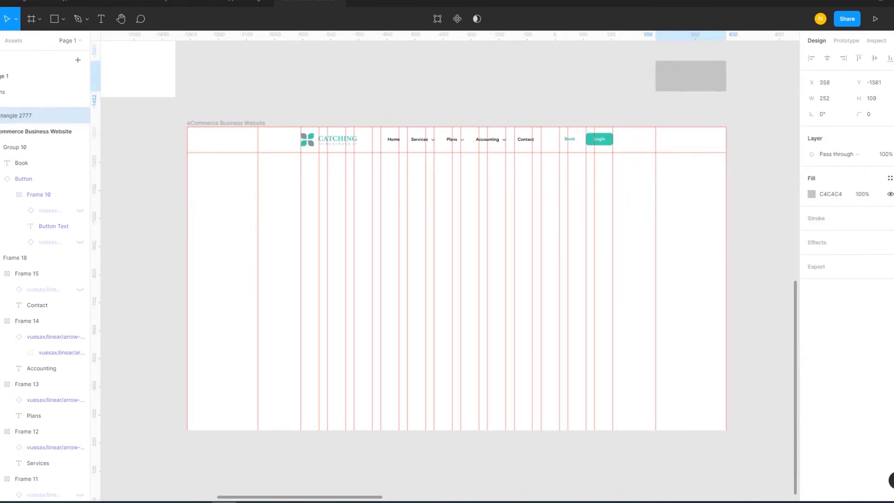
pyautogui.press('Escape')
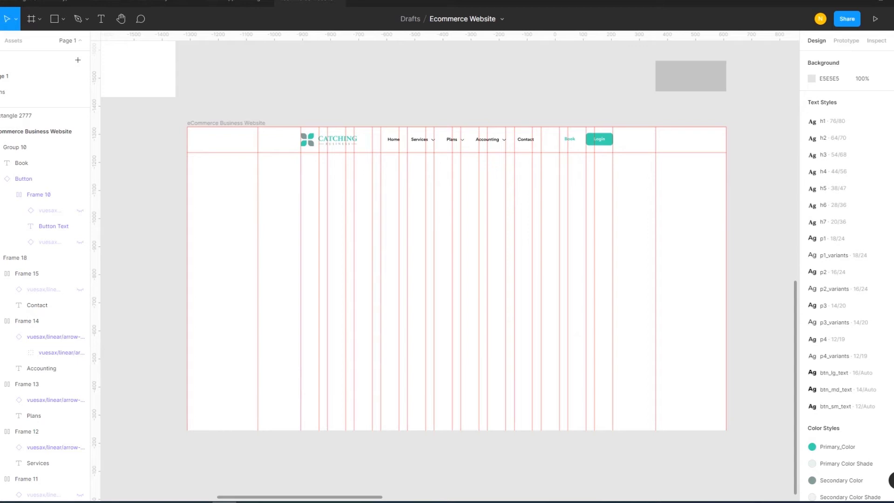
pyautogui.moveTo(690, 76); pyautogui.dragTo(776, 142)
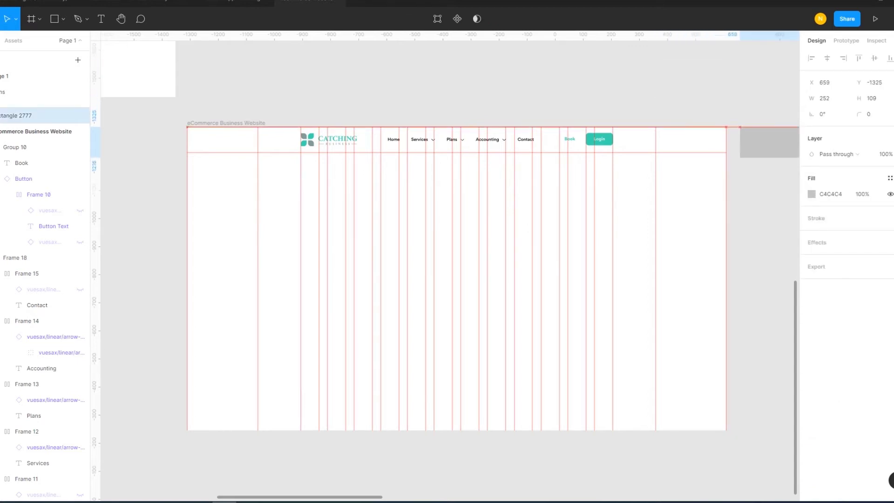
# Align the CATCHING logo to the left guide and the Book/Login buttons to the right guide.
pyautogui.press('Escape')
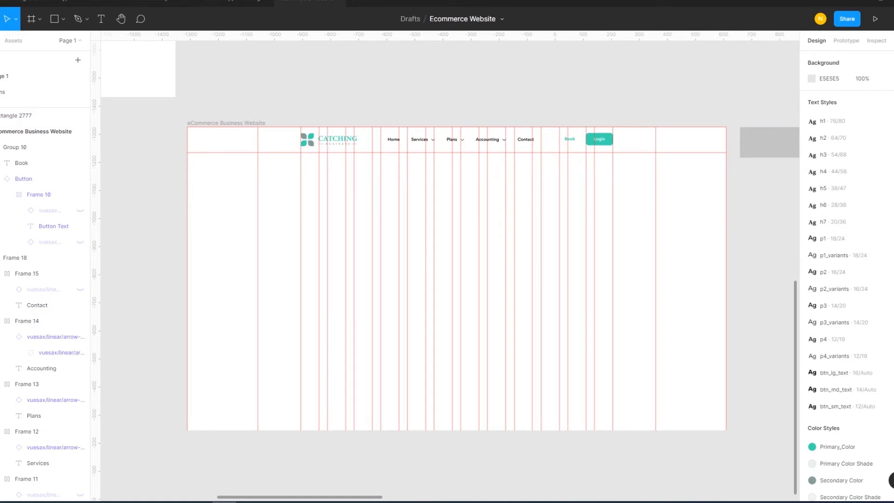
pyautogui.moveTo(329, 139); pyautogui.dragTo(285, 139)
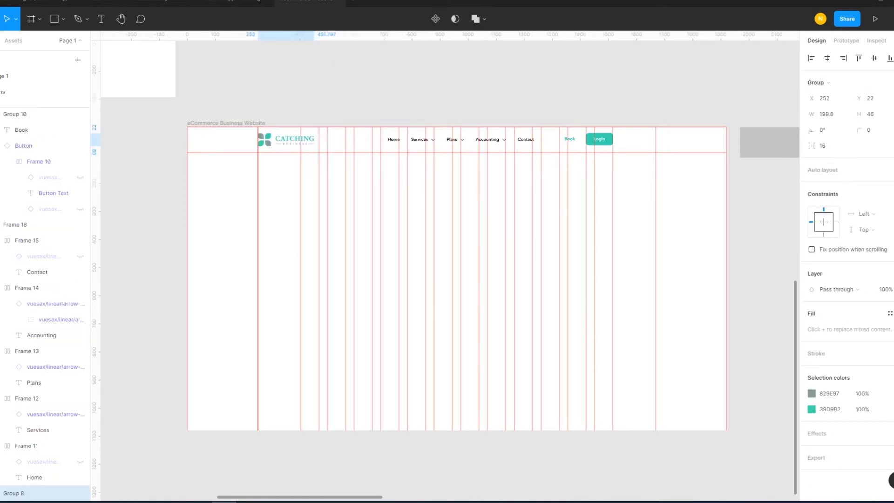
pyautogui.press('Escape')
pyautogui.moveTo(599, 138); pyautogui.dragTo(642, 139)
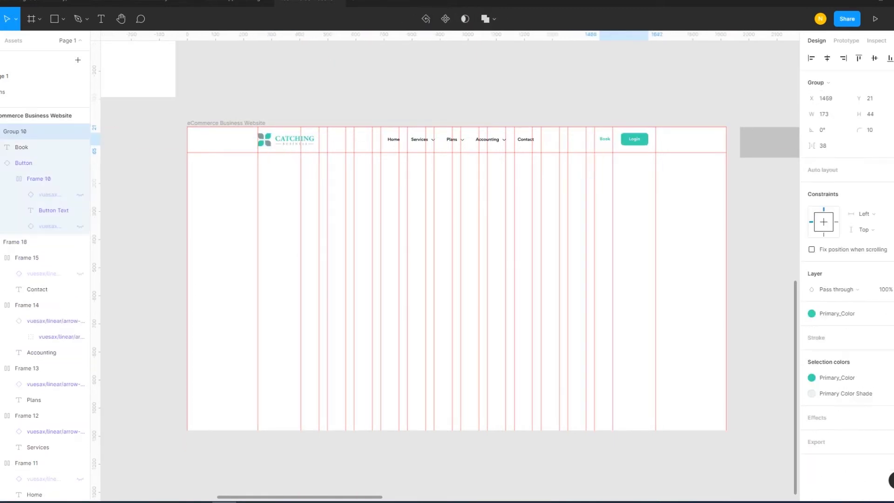
pyautogui.press('Escape')
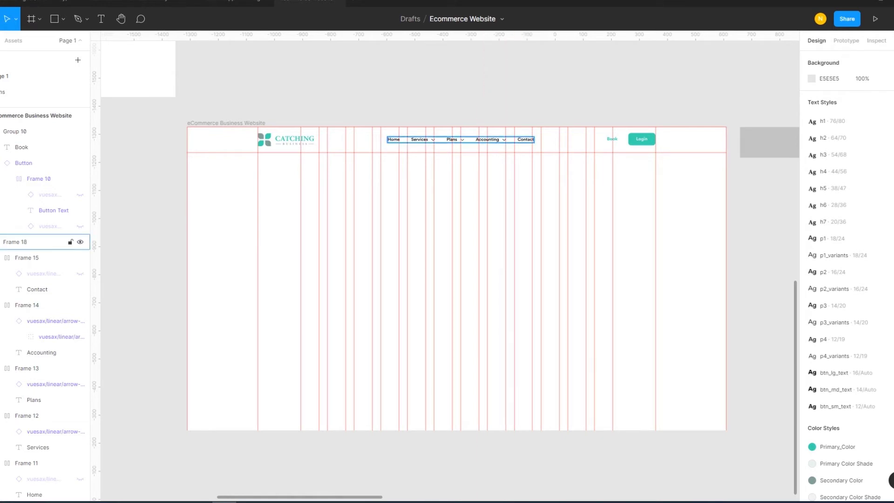
# Hide the dropdown arrow next to the Accounting navigation link.
pyautogui.hotkey('shift', 'r')
pyautogui.hotkey('ctrl', 'shift', '4')
pyautogui.scroll(3, 465, 140)
pyautogui.keyDown('ctrl'); pyautogui.click(497, 138); pyautogui.keyUp('ctrl')
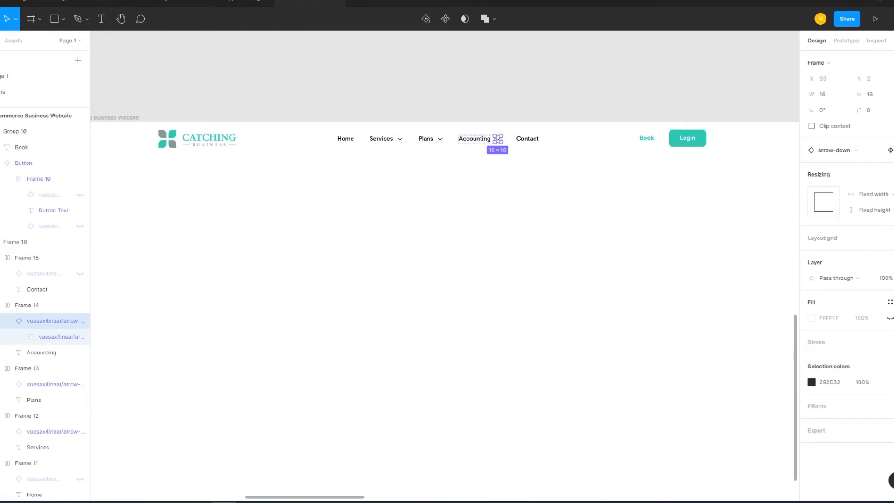
pyautogui.click(80, 321)
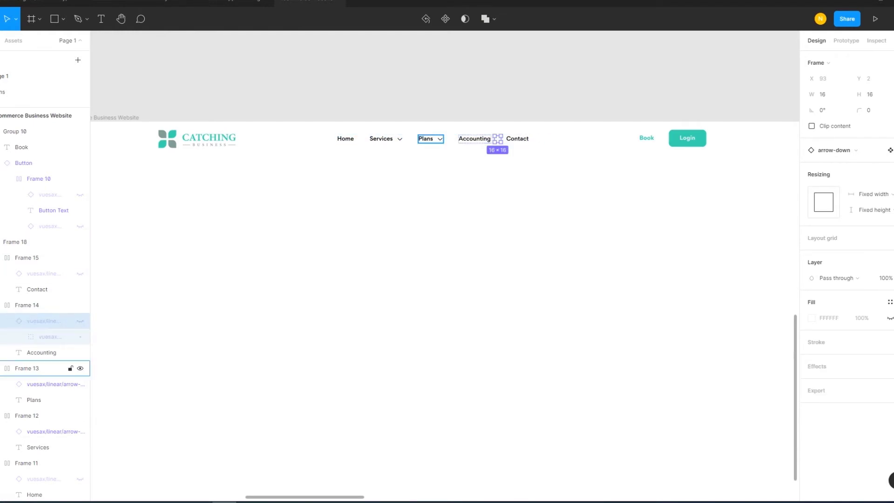
pyautogui.press('Escape')
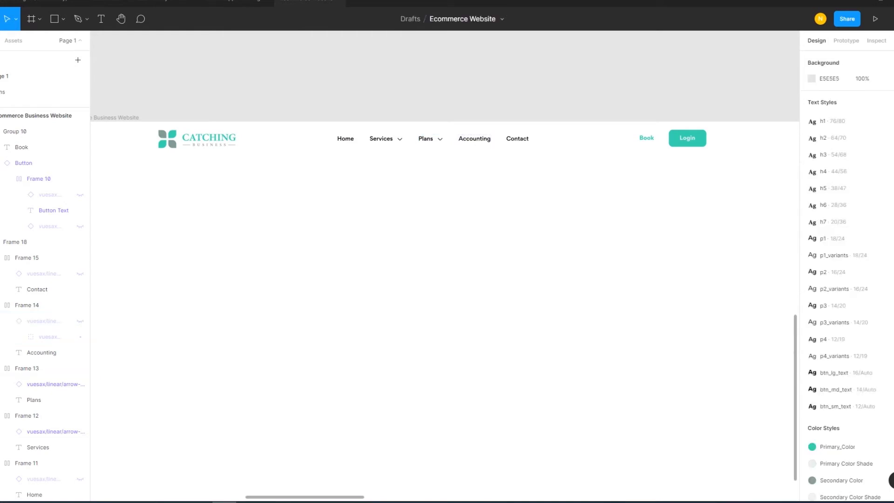
# Move the grey spacer block further aside and show the rulers and layout grid again.
pyautogui.scroll(-1, 454, 176)
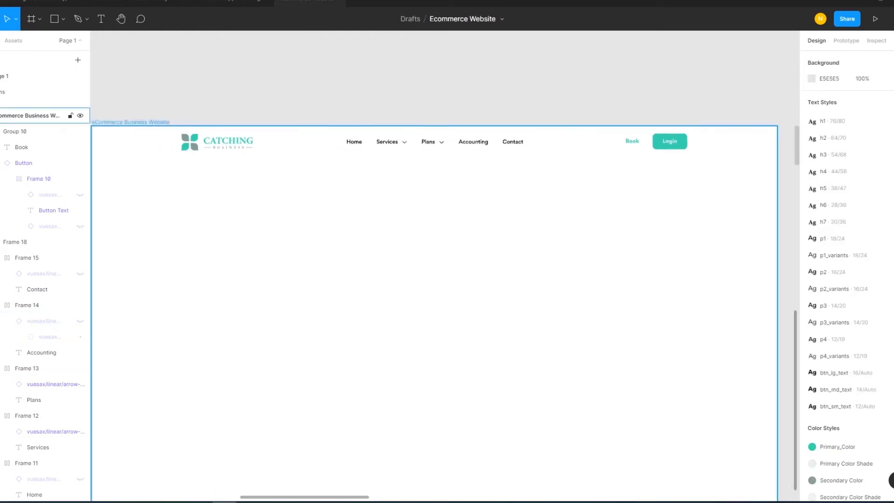
pyautogui.scroll(-2, 458, 182)
pyautogui.moveTo(730, 156); pyautogui.dragTo(762, 161)
pyautogui.press('Escape')
pyautogui.hotkey('shift', 'r')
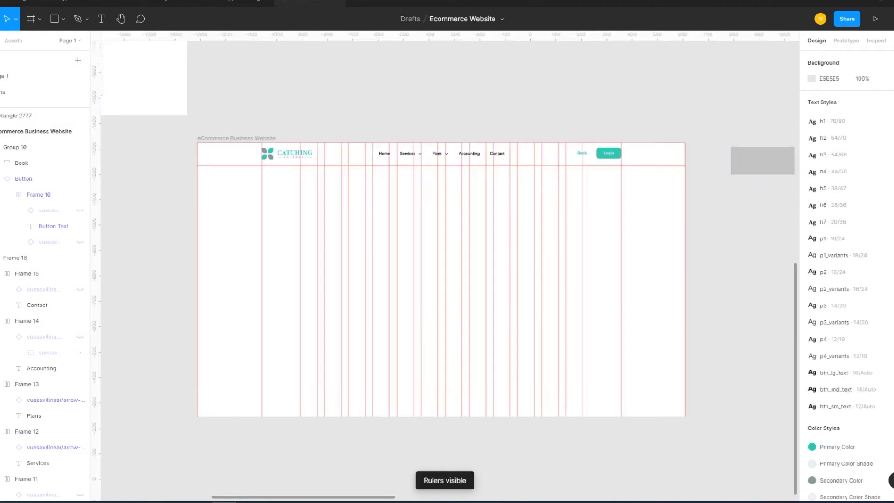
# Draw a full-width divider line under the header with a Gray-6 stroke.
pyautogui.click(63, 19)
pyautogui.click(38, 54)
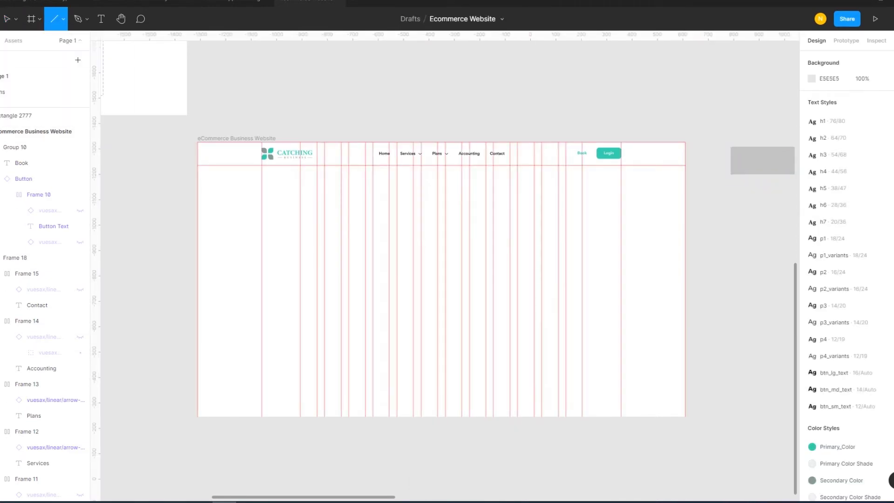
pyautogui.moveTo(198, 165); pyautogui.dragTo(685, 165)
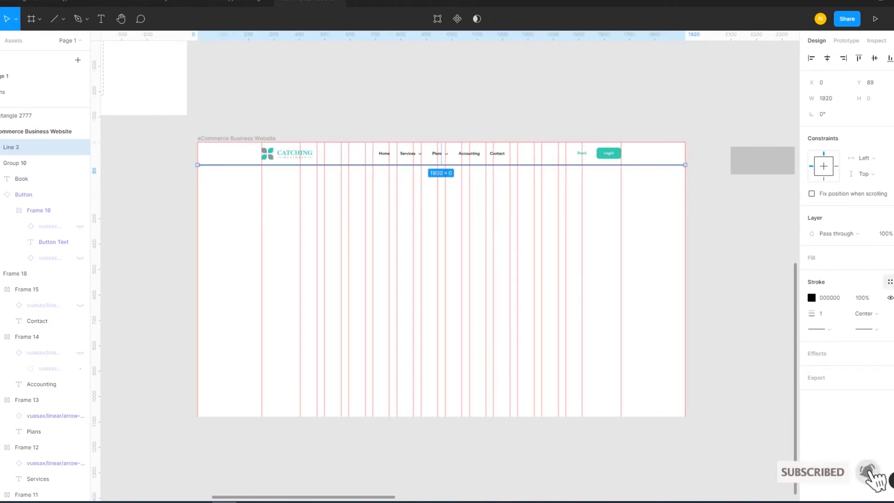
pyautogui.click(890, 280)
pyautogui.scroll(-3, 847, 385)
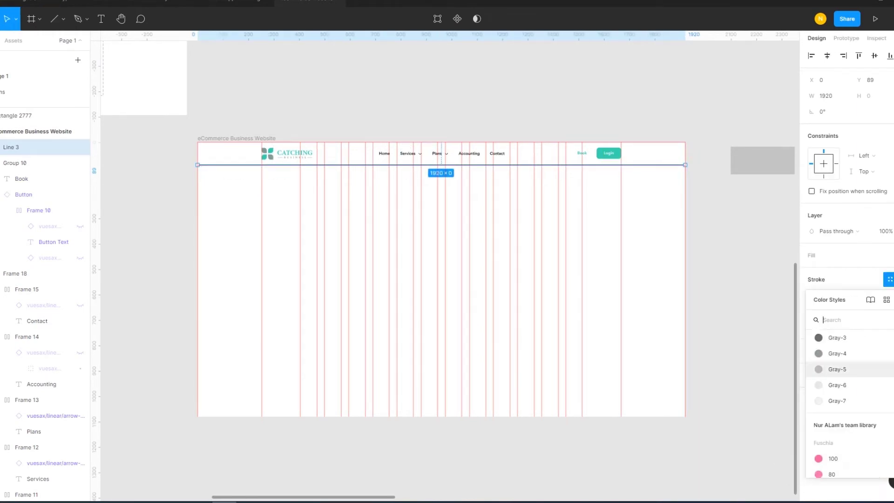
pyautogui.click(837, 385)
pyautogui.press('Escape')
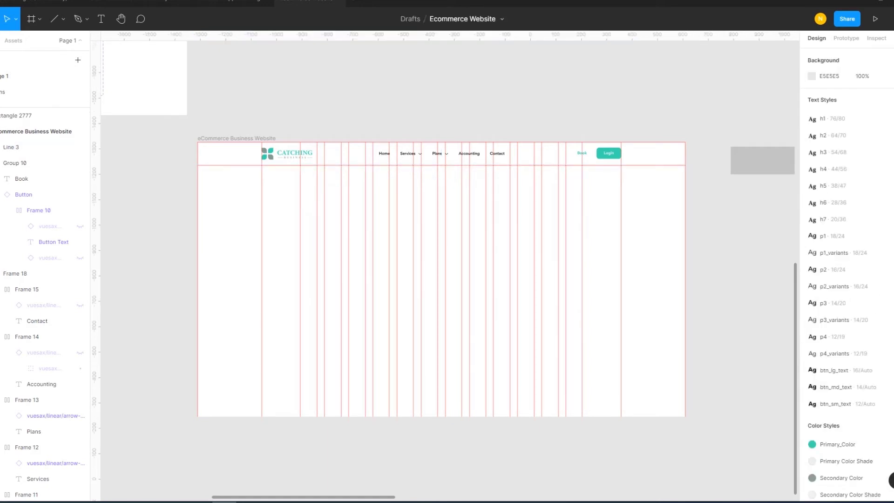
pyautogui.hotkey('ctrl', 'shift', '4')
pyautogui.hotkey('shift', 'r')
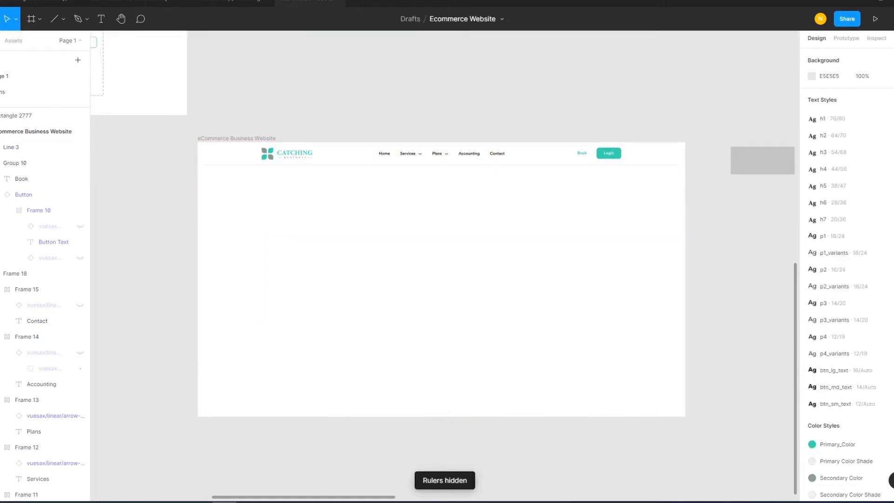
pyautogui.click(18, 147)
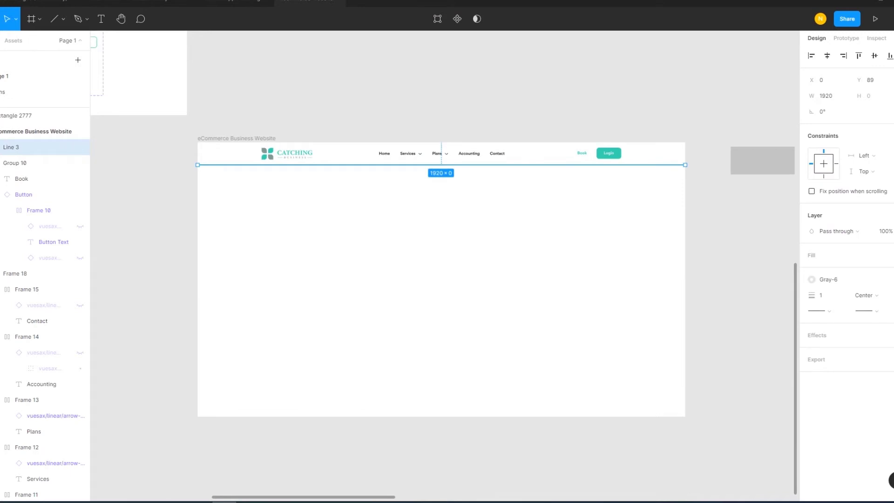
pyautogui.press('Escape')
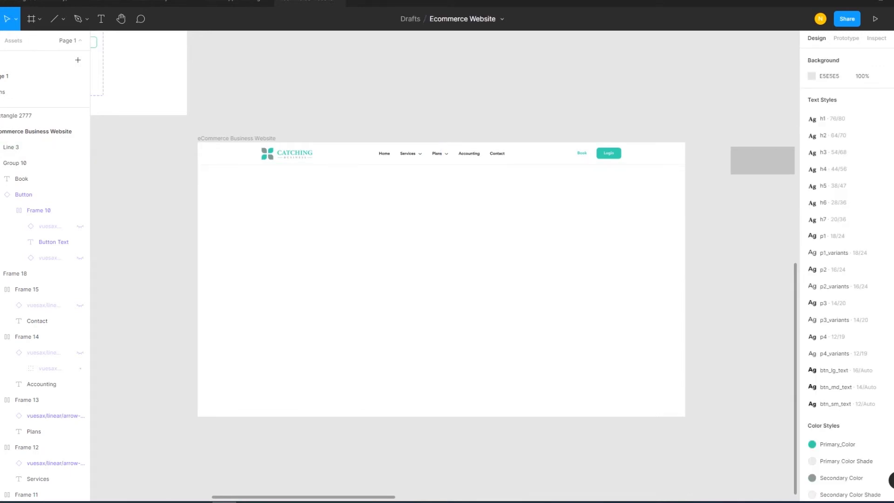
# Recolour the navigation links' text and arrow to the Gray-1 colour style.
pyautogui.scroll(3, 434, 193)
pyautogui.scroll(2, 434, 193)
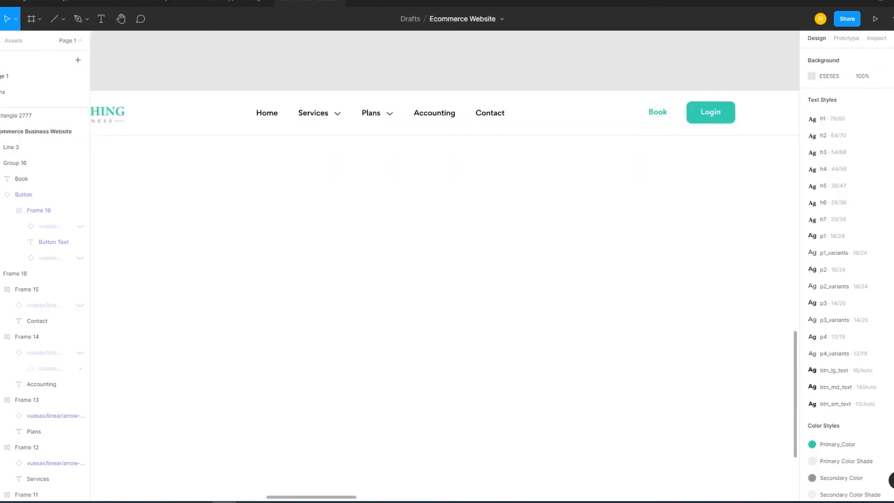
pyautogui.scroll(2, 434, 279)
pyautogui.click(15, 274)
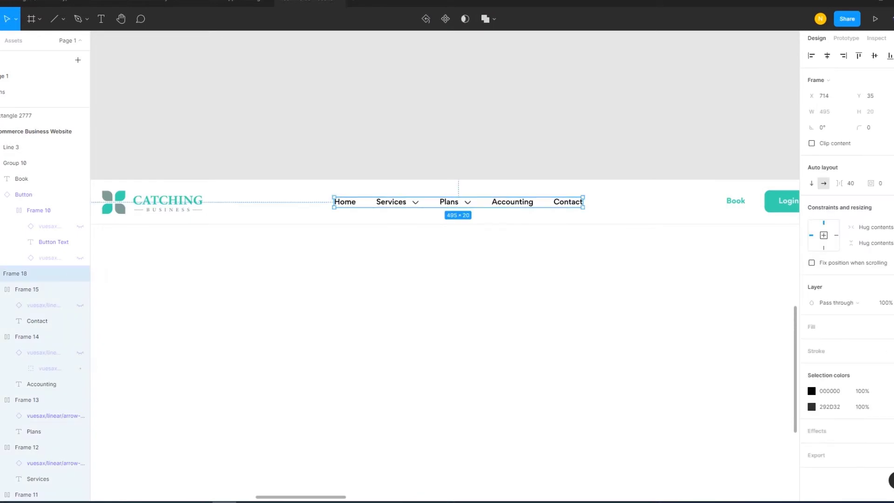
pyautogui.click(890, 390)
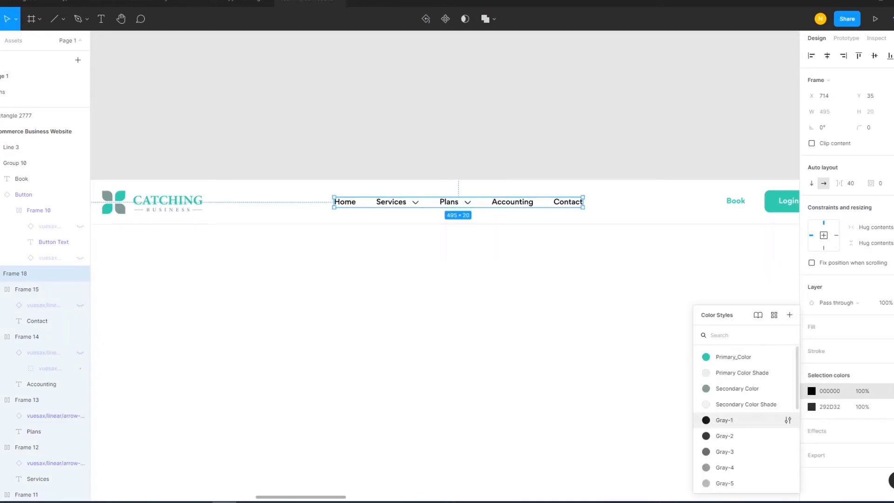
pyautogui.click(726, 420)
pyautogui.click(890, 406)
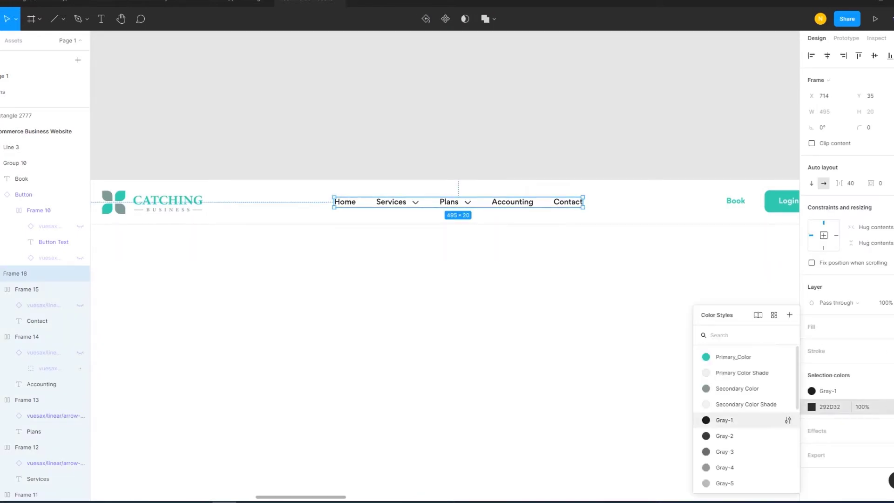
pyautogui.click(729, 419)
pyautogui.press('Escape')
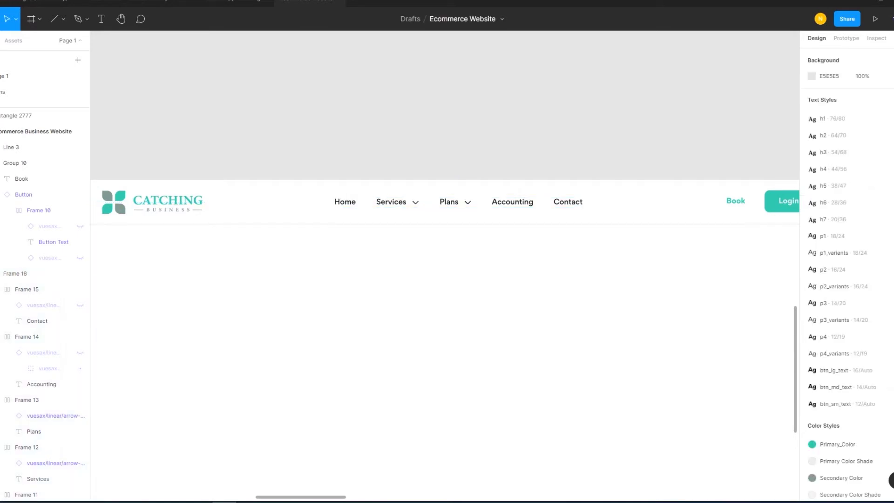
# Select the header divider line and browse its colour style choices.
pyautogui.keyDown('ctrl'); pyautogui.scroll(-3, 558, 67); pyautogui.keyUp('ctrl')
pyautogui.keyDown('ctrl'); pyautogui.scroll(-2, 559, 67); pyautogui.keyUp('ctrl')
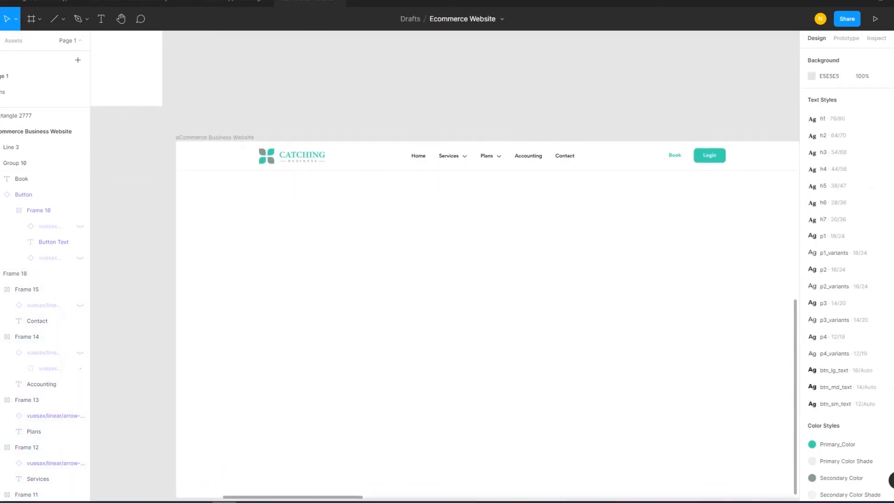
pyautogui.hscroll(3, 466, 280)
pyautogui.click(41, 147)
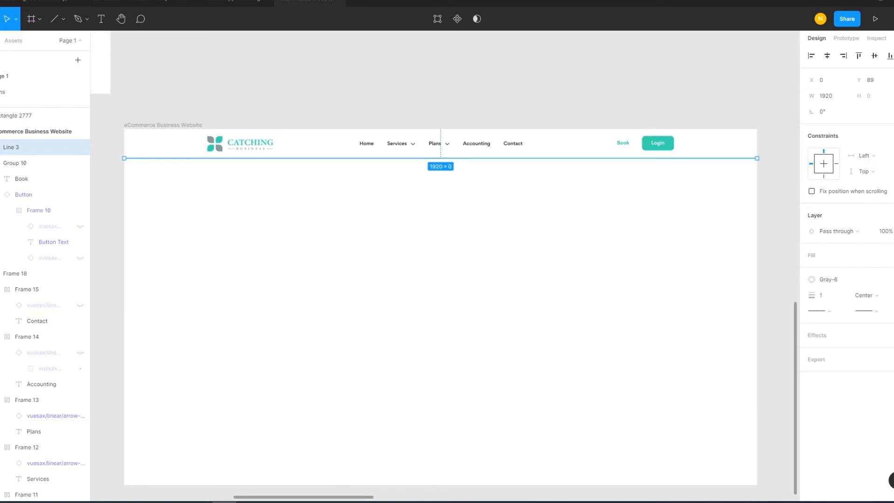
pyautogui.press('Escape')
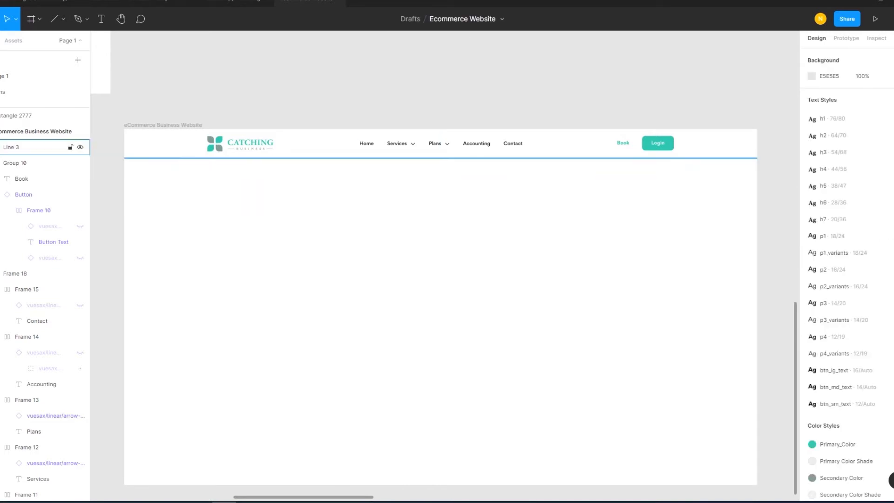
pyautogui.click(42, 147)
pyautogui.click(812, 279)
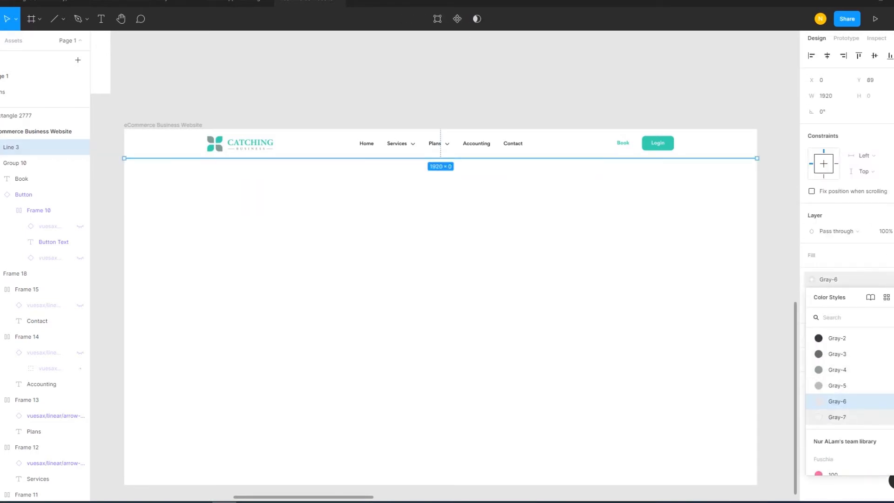
pyautogui.press('Escape')
pyautogui.press('Escape')
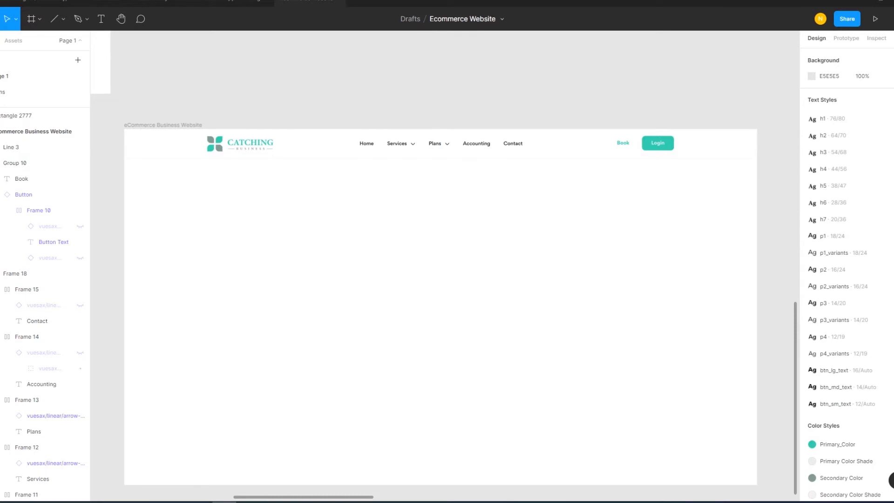
# Give the divider line the lighter Gray-7 colour style.
pyautogui.scroll(3, 558, 124)
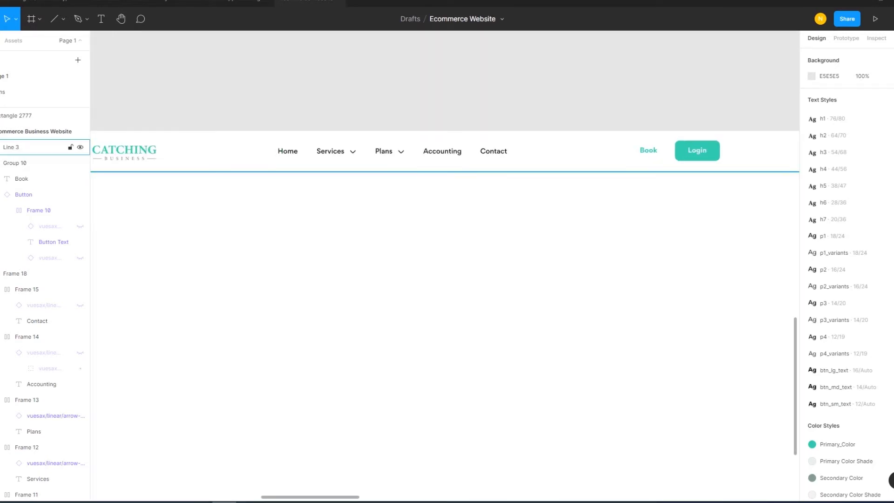
pyautogui.click(28, 147)
pyautogui.click(829, 279)
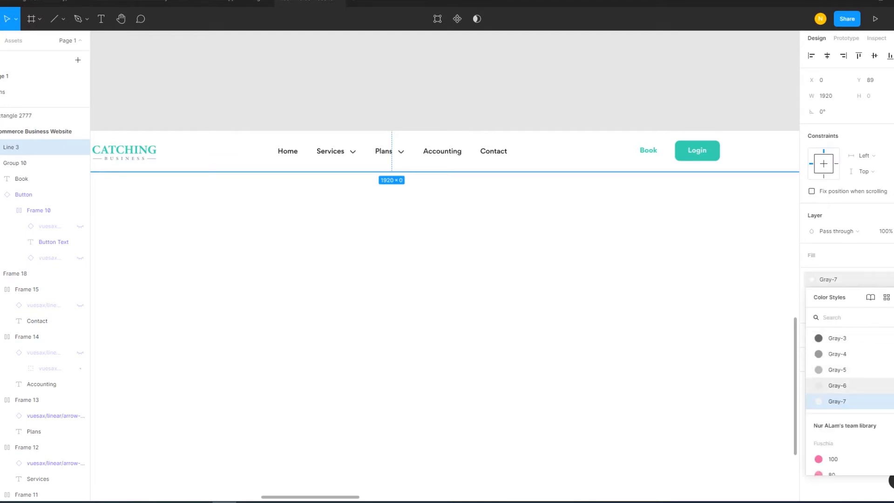
pyautogui.press('Escape')
pyautogui.press('Escape')
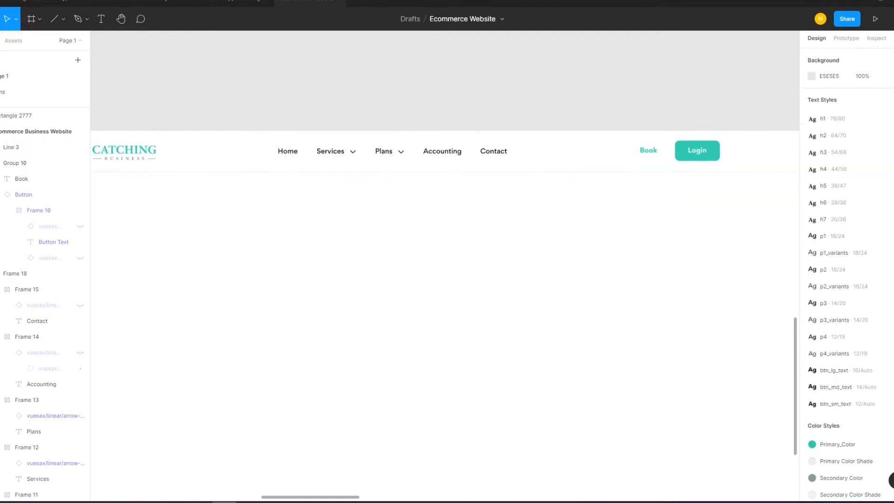
pyautogui.scroll(-2, 530, 107)
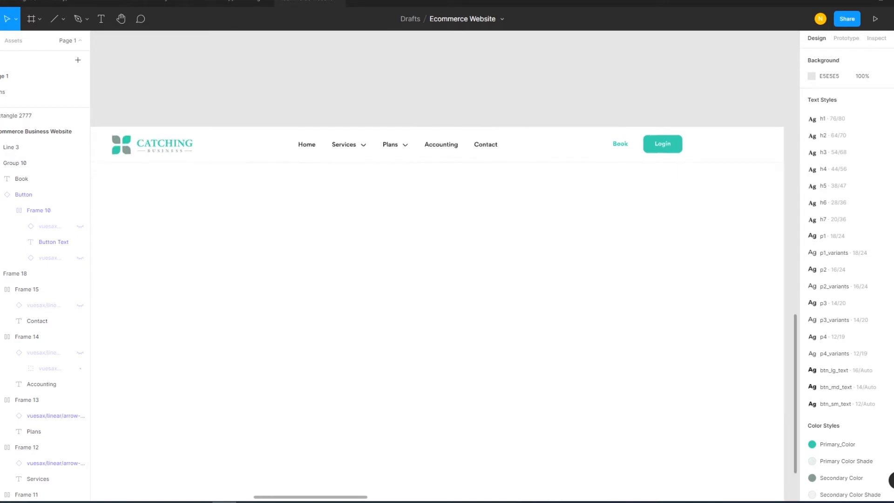
pyautogui.scroll(-2, 529, 107)
pyautogui.scroll(-2, 529, 107)
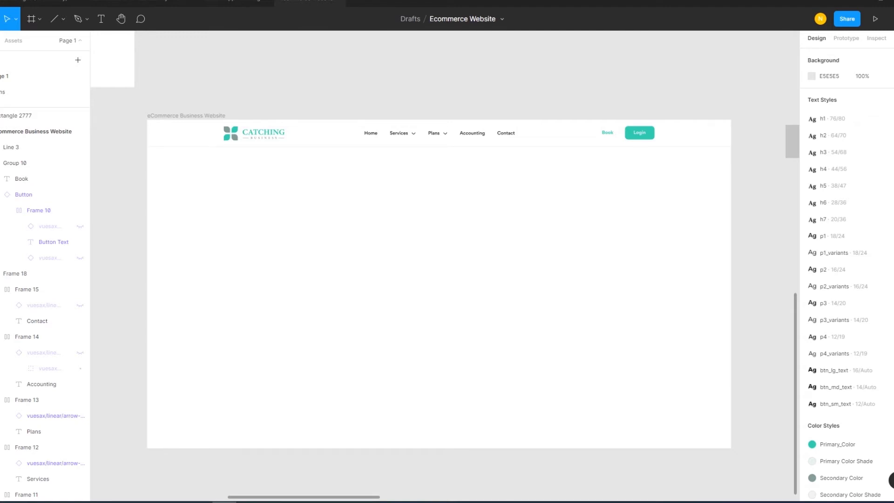
# Show the rulers and layout grid, and draw a text box below the navigation bar.
pyautogui.hotkey('shift', 'r')
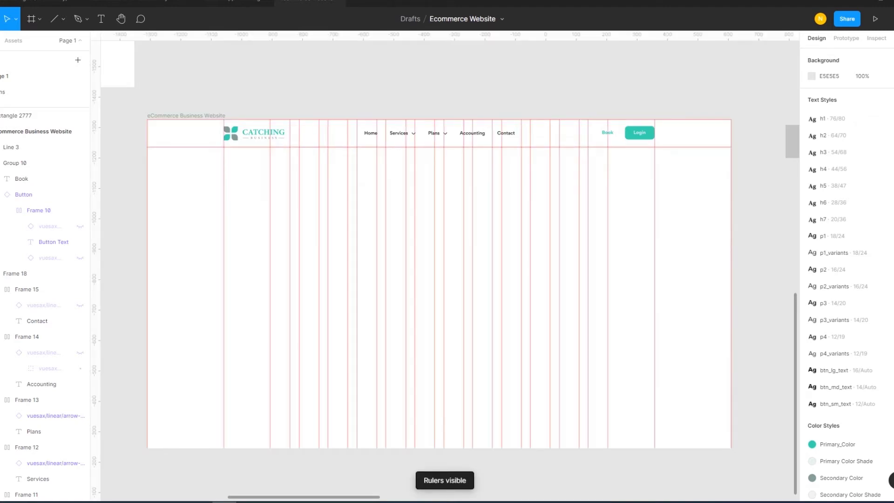
pyautogui.press('t')
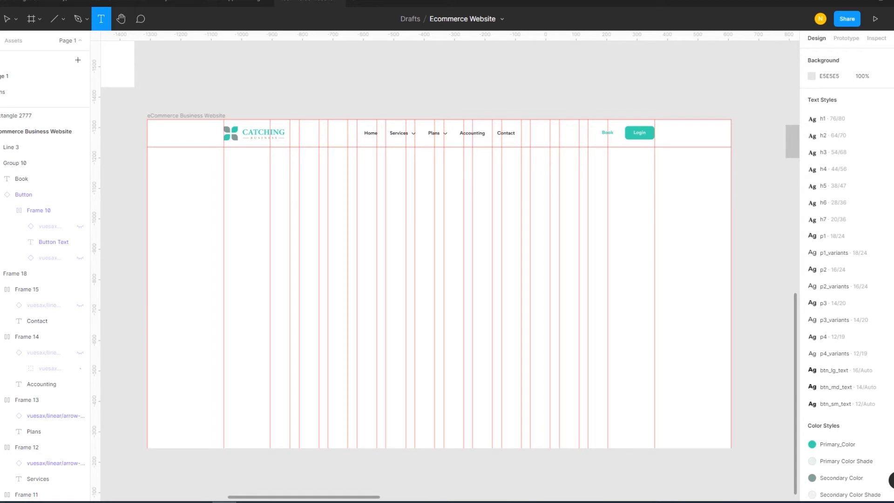
pyautogui.moveTo(270, 211); pyautogui.dragTo(608, 259)
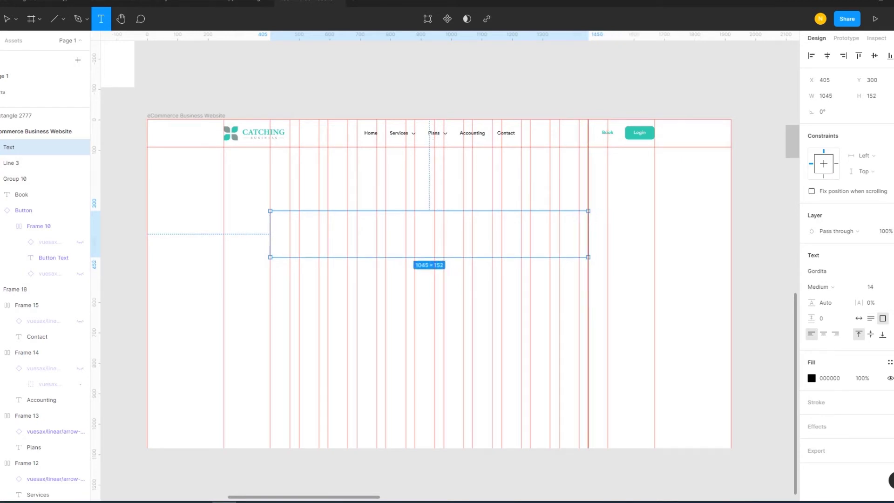
pyautogui.moveTo(608, 259); pyautogui.dragTo(589, 257)
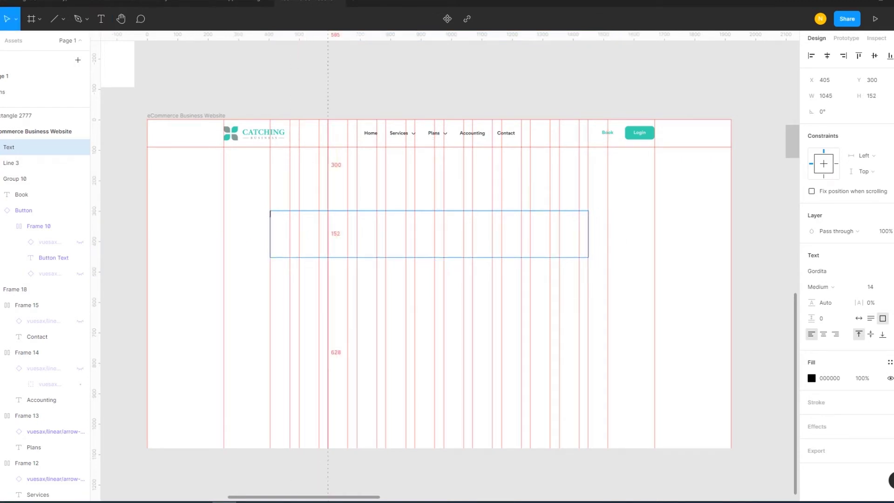
# Fill the text box with short lorem ipsum using the Content Reel plugin.
pyautogui.rightClick(333, 231)
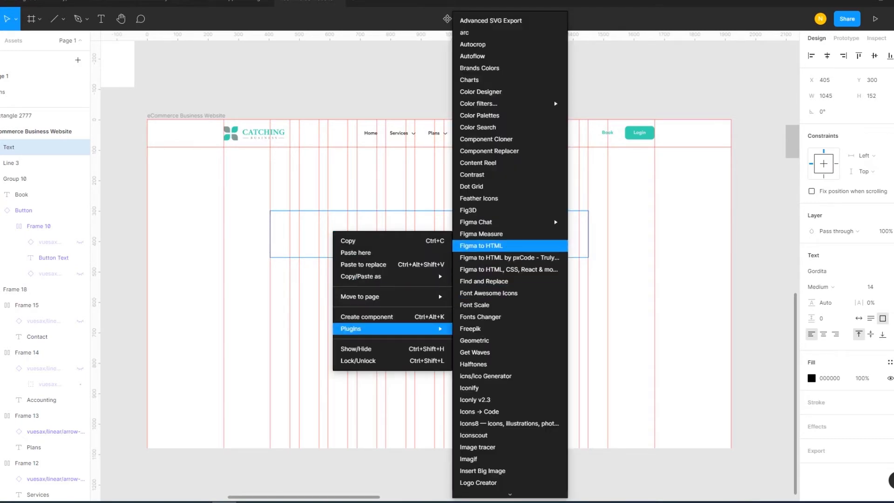
pyautogui.moveTo(363, 328)
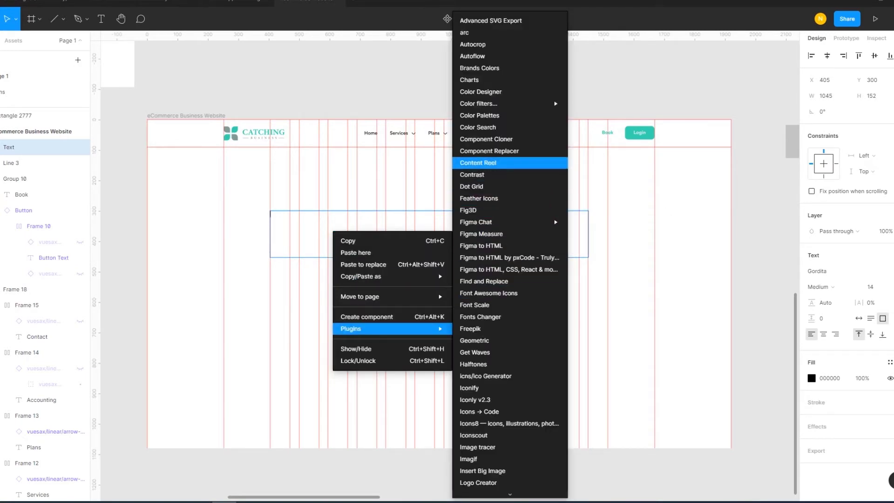
pyautogui.click(472, 174)
pyautogui.moveTo(95, 233); pyautogui.dragTo(502, 233)
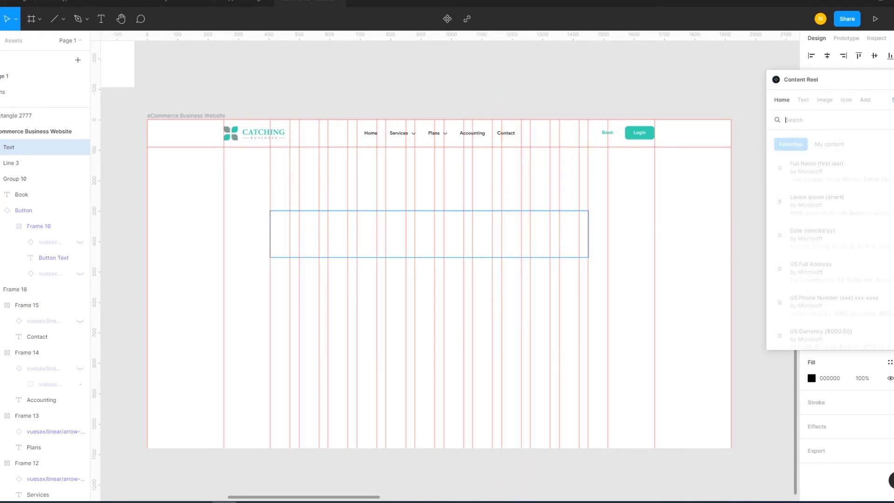
pyautogui.click(816, 200)
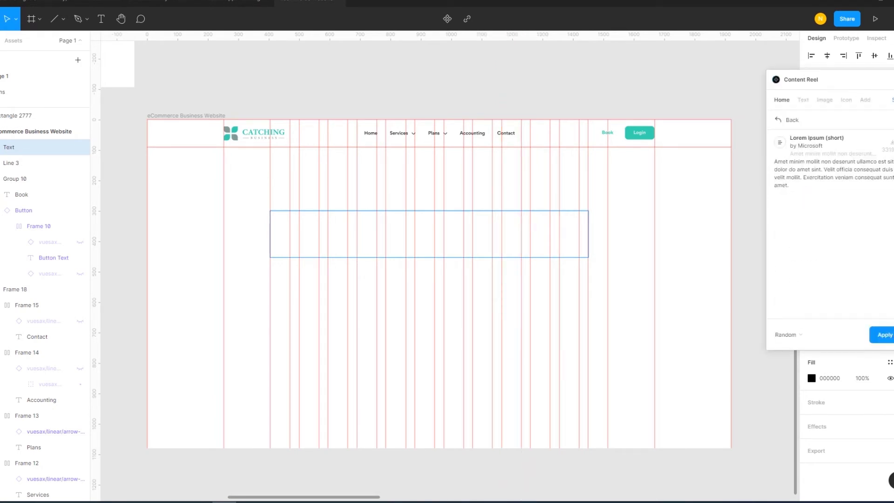
pyautogui.press('Escape')
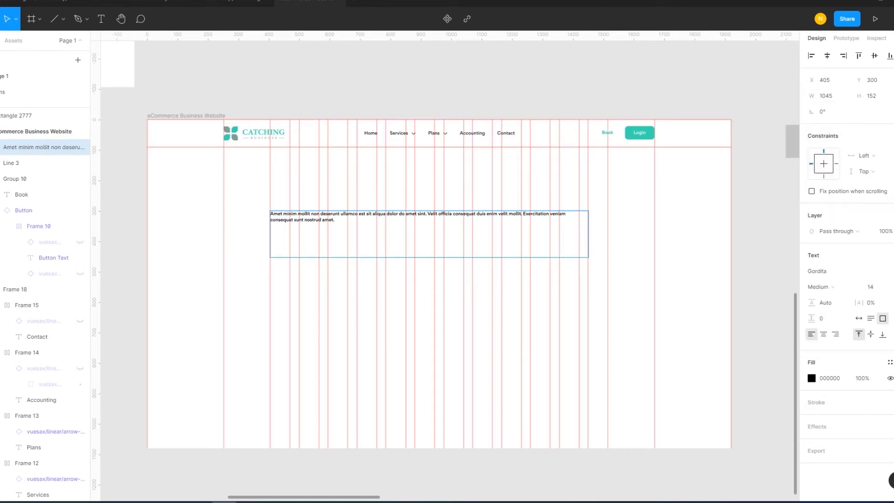
pyautogui.press('Escape')
# Narrow the text box to 980 wide and apply the h1 text style.
pyautogui.moveTo(270, 234); pyautogui.dragTo(290, 234)
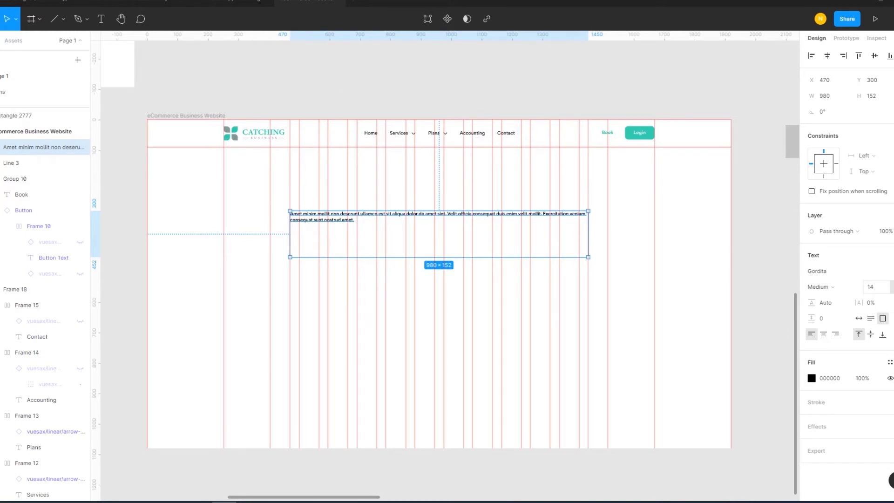
pyautogui.click(890, 255)
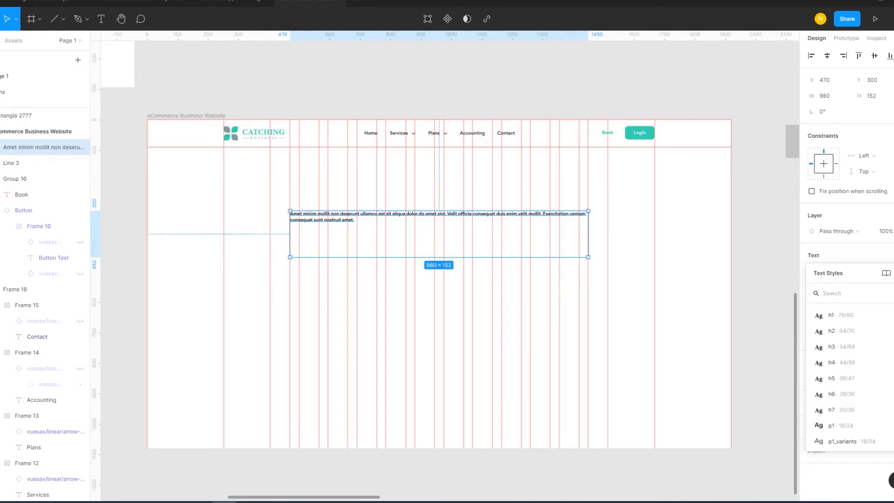
pyautogui.scroll(-2, 838, 361)
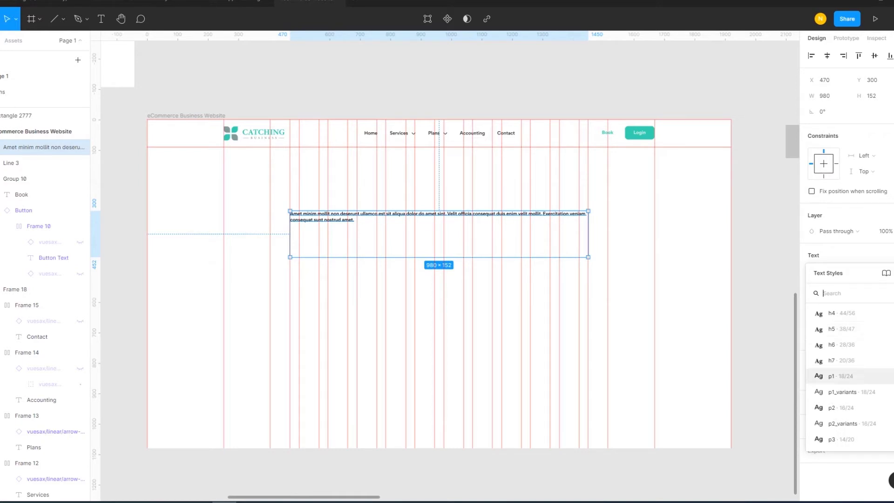
pyautogui.click(833, 329)
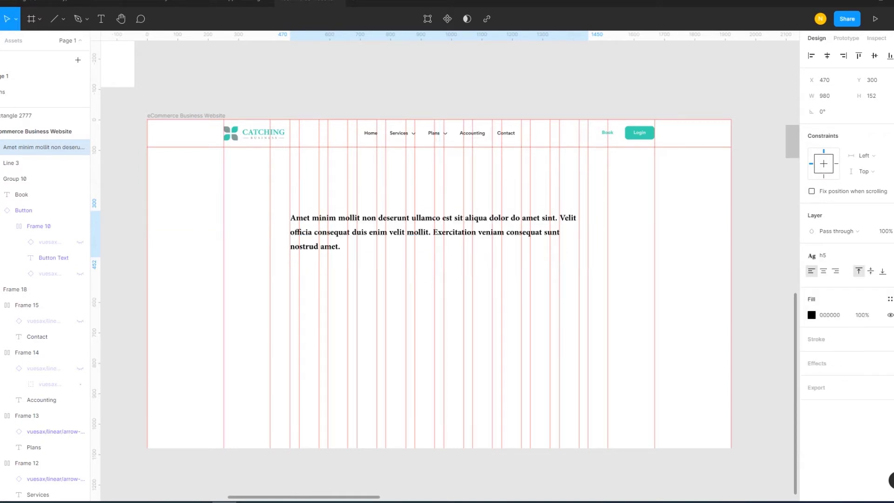
pyautogui.click(834, 257)
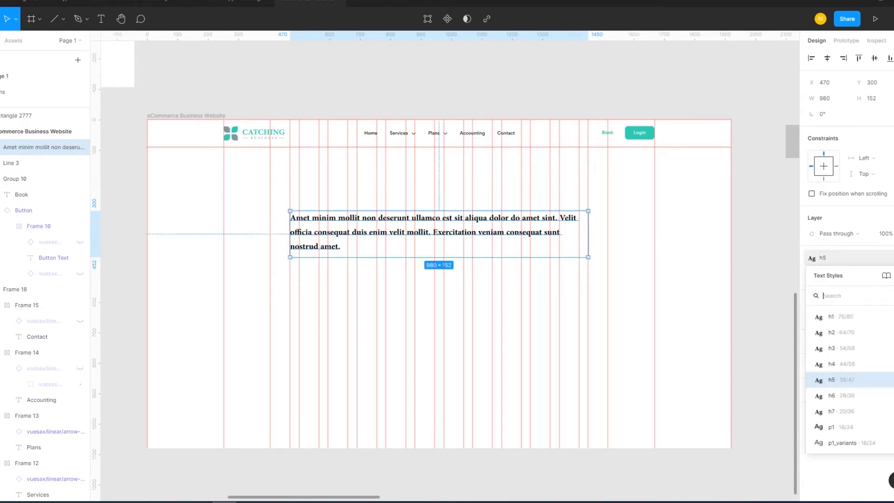
pyautogui.click(838, 332)
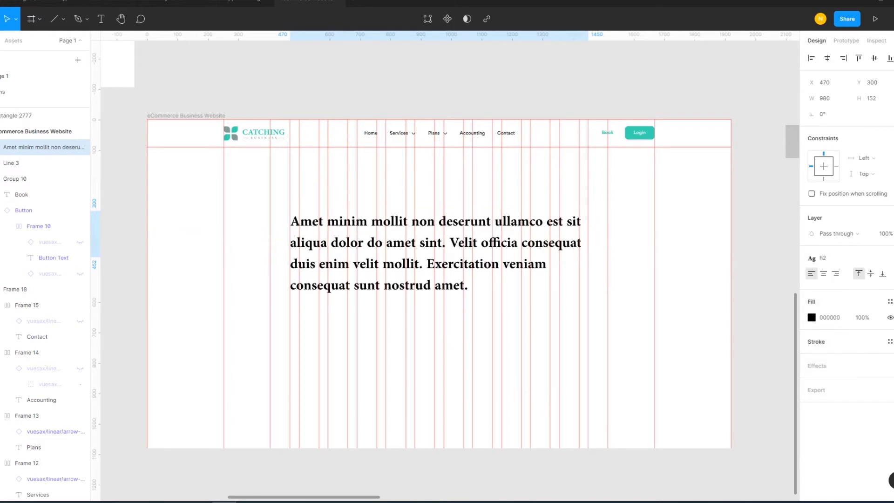
pyautogui.click(833, 258)
pyautogui.click(839, 317)
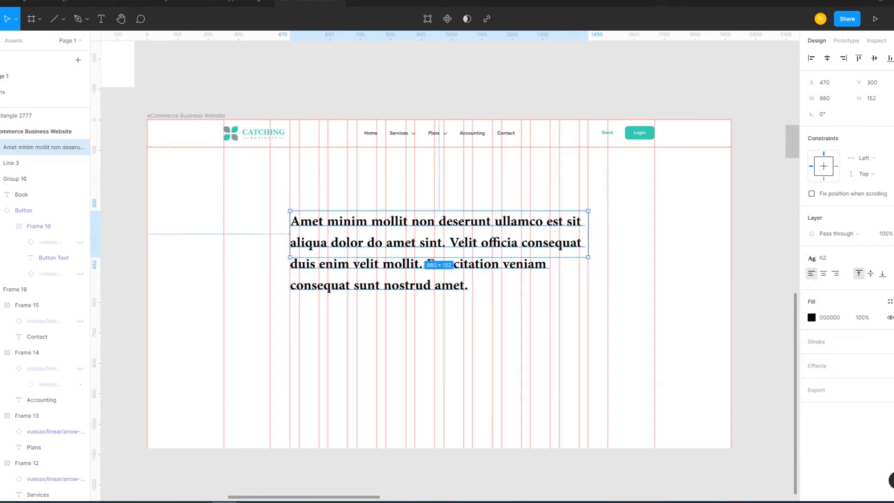
pyautogui.click(834, 258)
pyautogui.click(838, 317)
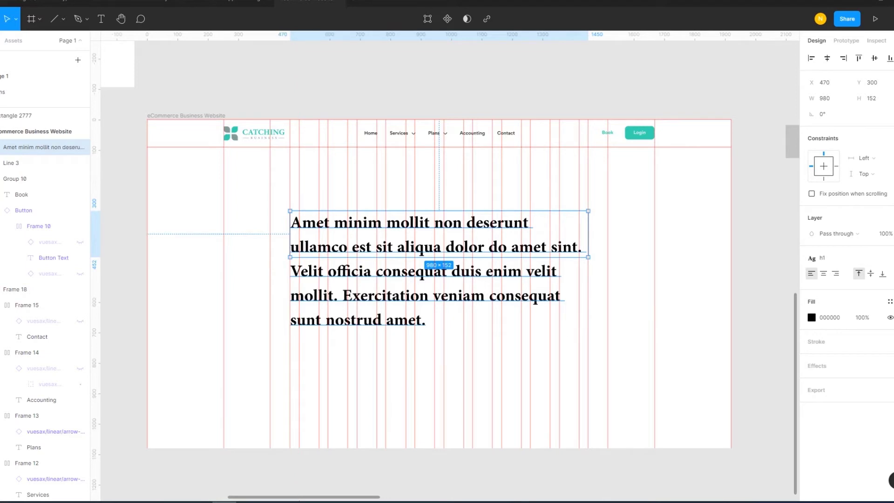
# Centre-align the h1 paragraph.
pyautogui.hotkey('ctrl', 'alt', 't')
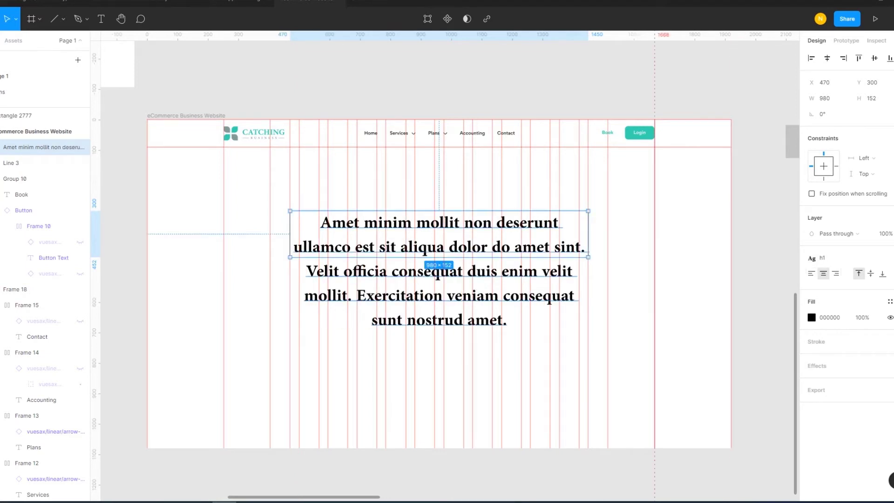
pyautogui.press('Return')
pyautogui.press('Escape')
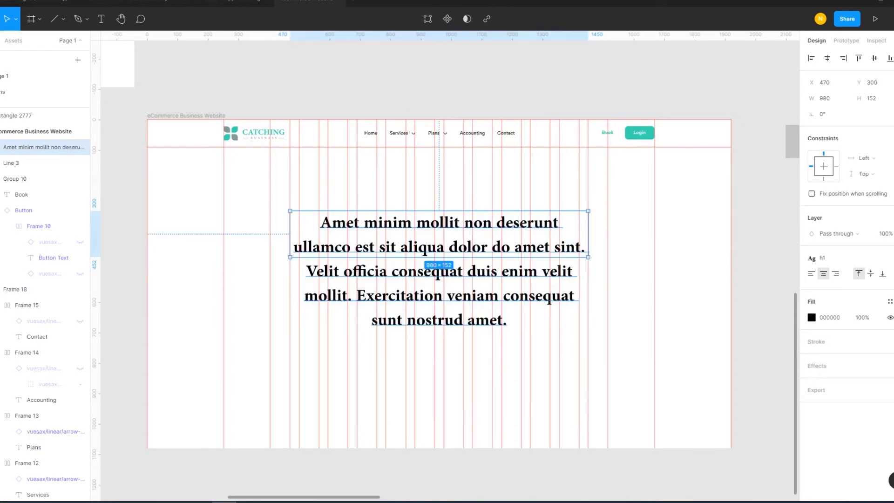
pyautogui.press('Return')
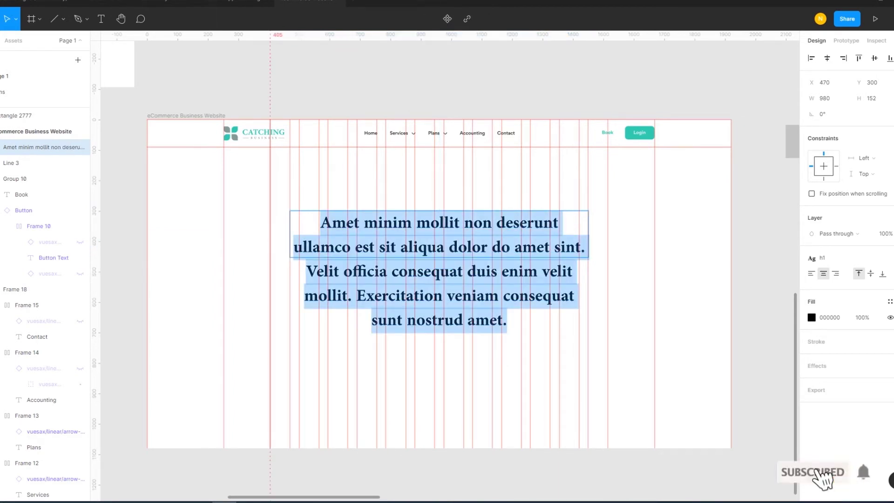
# Delete the heading's first two lines so it starts with Velit, and shrink the box to three lines.
pyautogui.press('Escape')
pyautogui.moveTo(439, 257); pyautogui.dragTo(439, 337)
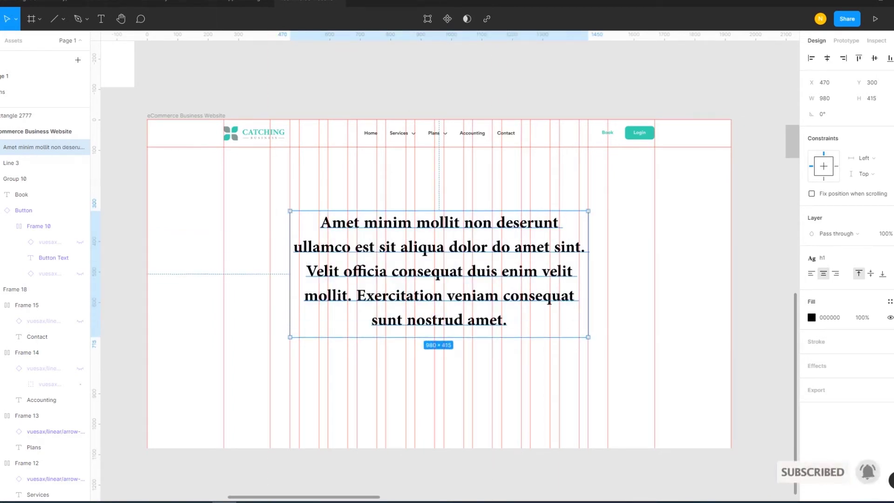
pyautogui.press('Return')
pyautogui.click(306, 271)
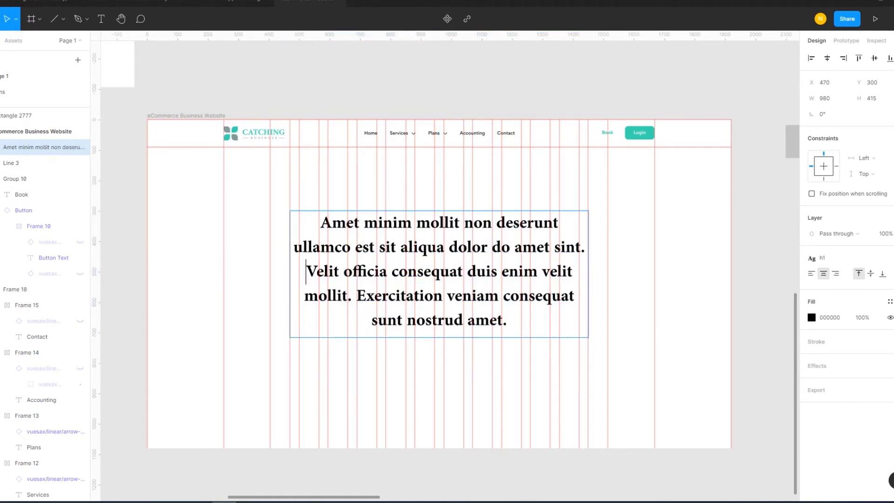
pyautogui.hotkey('shift', 'Up')
pyautogui.hotkey('shift', 'Up')
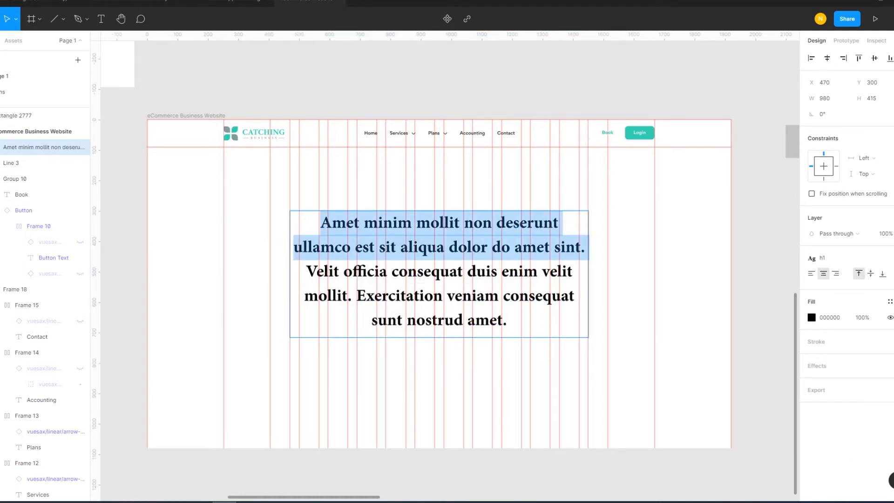
pyautogui.press('BackSpace')
pyautogui.press('Escape')
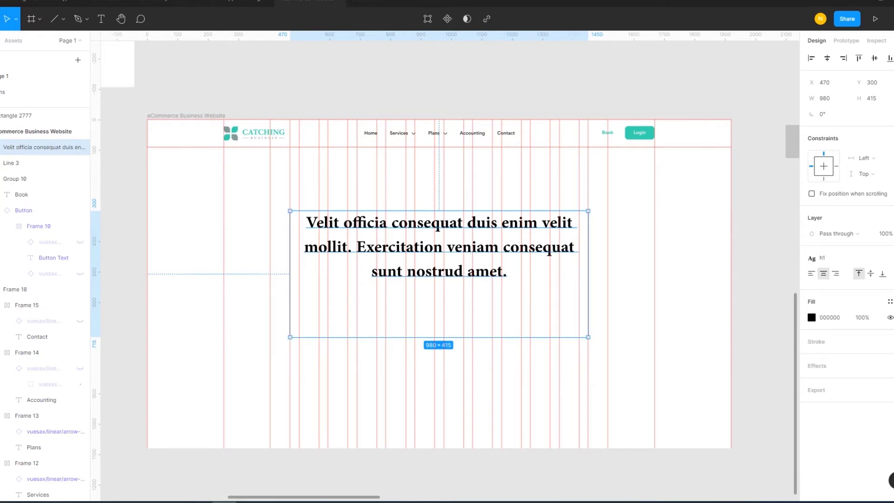
pyautogui.moveTo(439, 337); pyautogui.dragTo(439, 280)
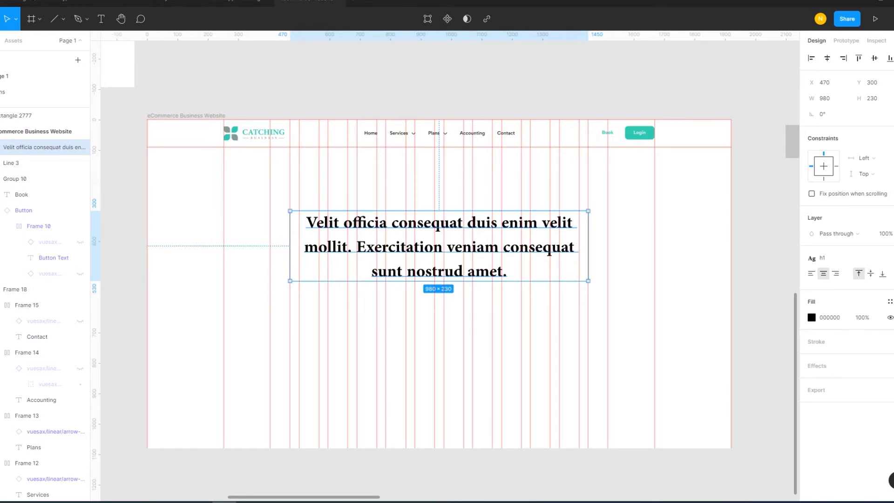
# Remove the stray red guide from the canvas.
pyautogui.press('Delete')
pyautogui.press('Delete')
pyautogui.press('Return')
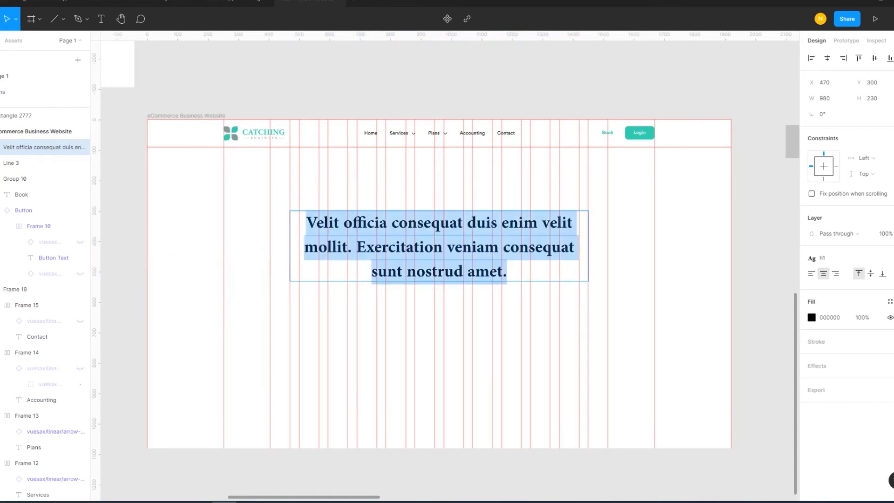
pyautogui.press('Escape')
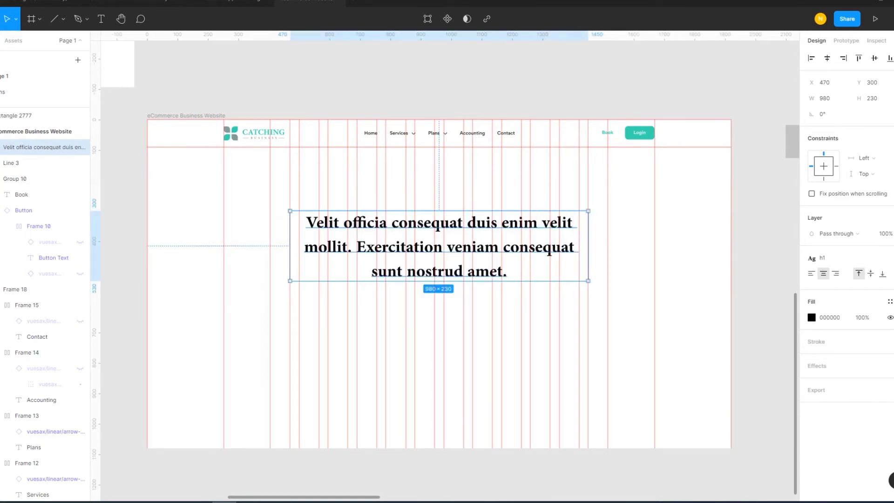
pyautogui.press('Escape')
# Set the heading text box's resizing to Auto height.
pyautogui.click(550, 253)
pyautogui.click(890, 273)
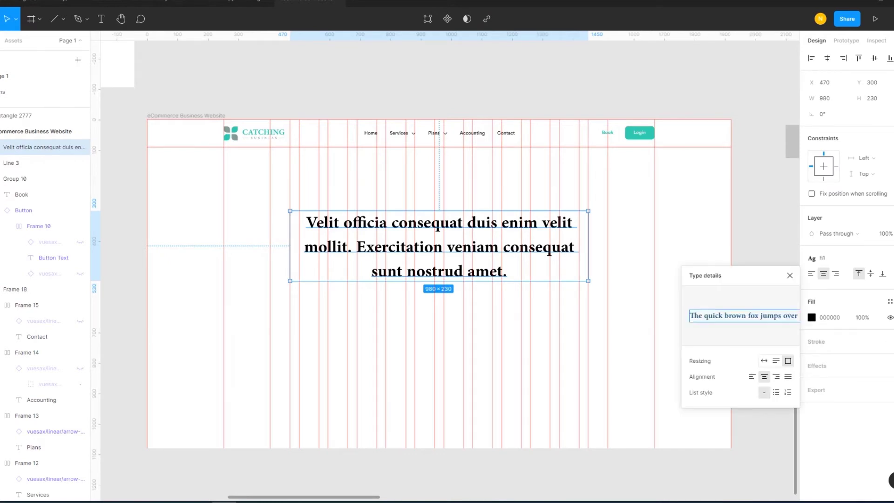
pyautogui.click(764, 361)
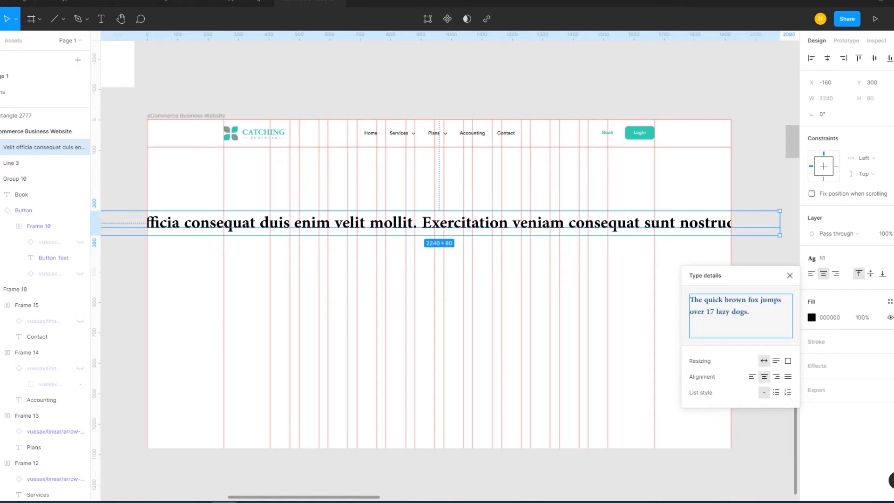
pyautogui.press('Escape')
pyautogui.hotkey('ctrl', 'z')
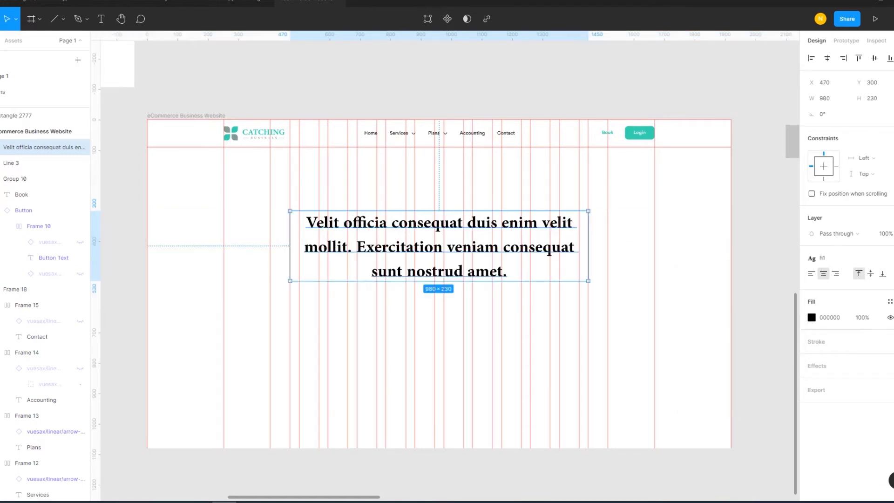
pyautogui.click(890, 258)
pyautogui.click(775, 361)
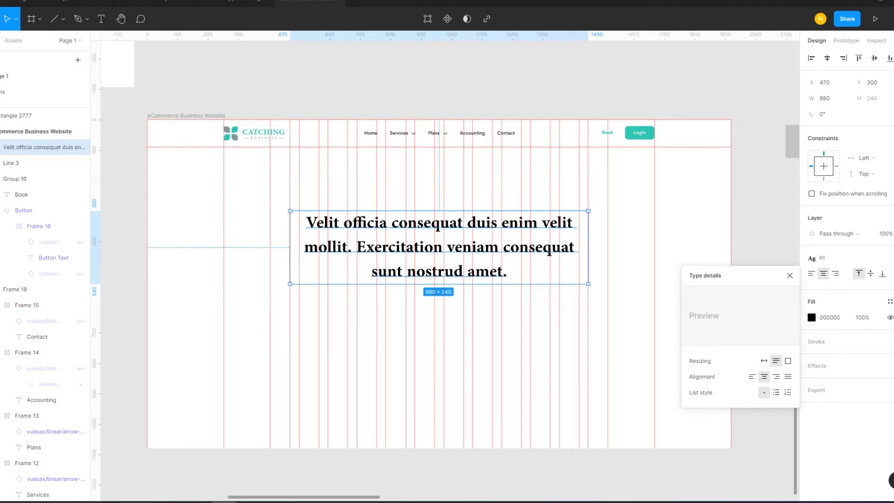
pyautogui.press('Escape')
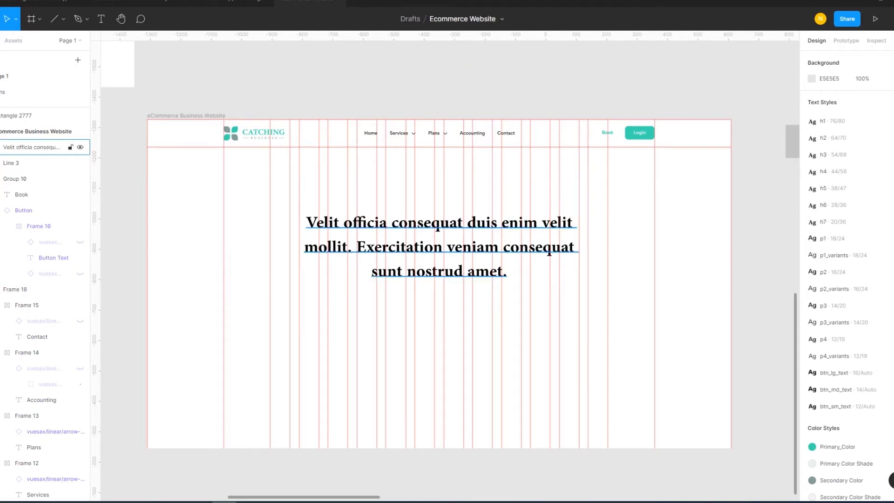
pyautogui.click(439, 247)
# Move the heading up slightly and Alt-drag a copy directly beneath it.
pyautogui.press('Escape')
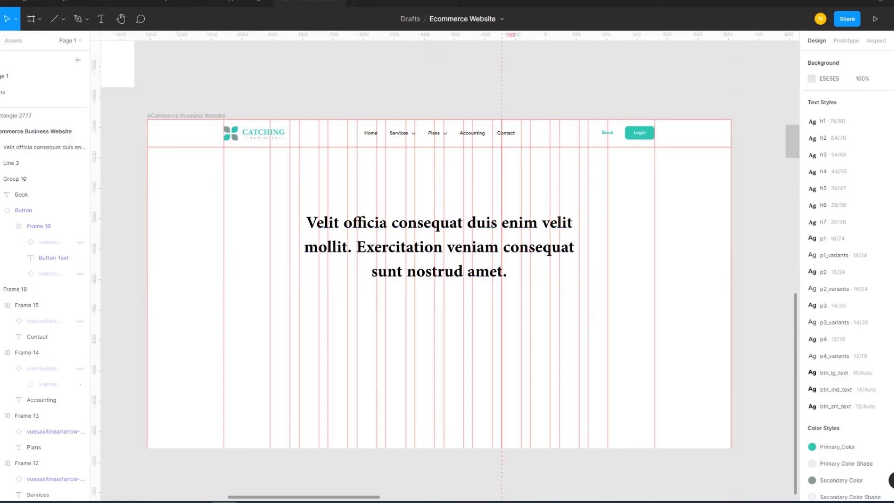
pyautogui.moveTo(439, 247); pyautogui.dragTo(438, 222)
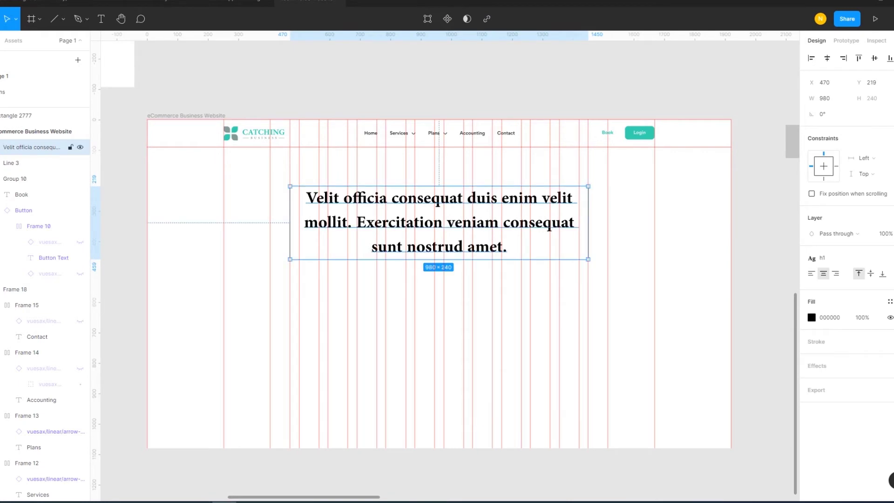
pyautogui.moveTo(464, 35); pyautogui.dragTo(463, 279)
pyautogui.moveTo(439, 222)
pyautogui.mouseDown()
pyautogui.moveTo(433, 288)
pyautogui.moveTo(442, 312)
pyautogui.mouseUp()
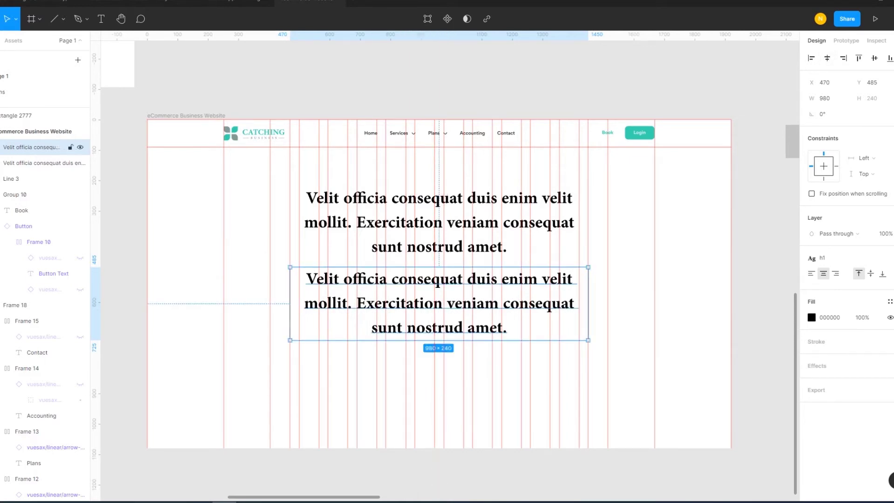
pyautogui.click(820, 257)
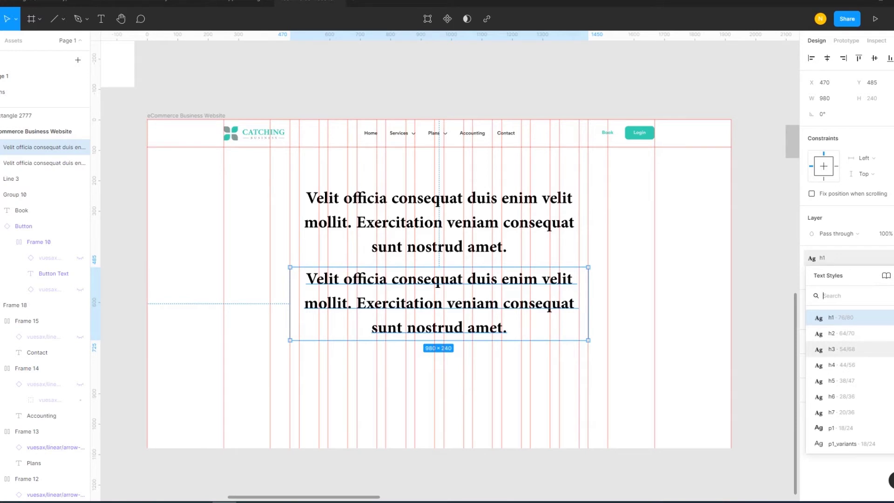
# Give the duplicated text the h4 text style with a Gray-3 fill.
pyautogui.click(836, 365)
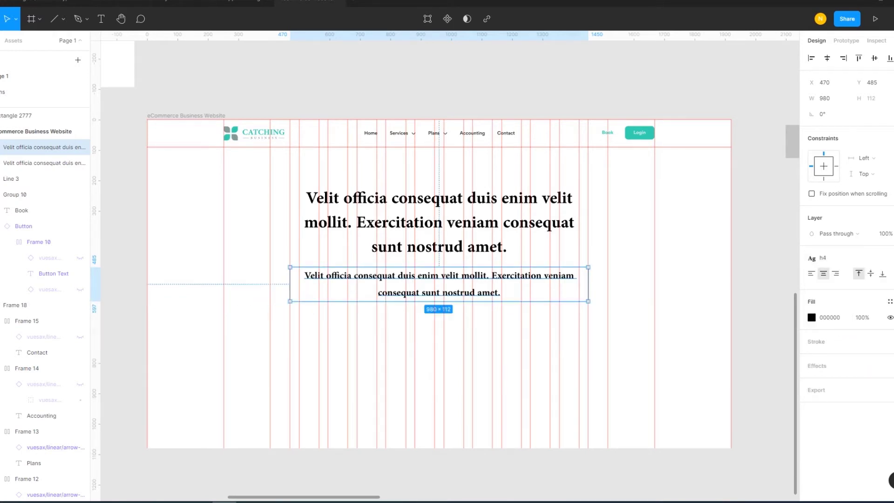
pyautogui.click(889, 301)
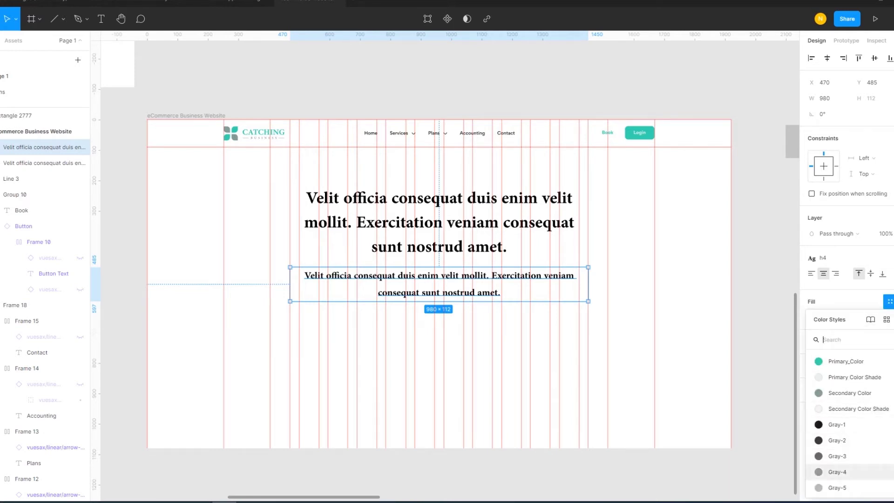
pyautogui.click(837, 472)
pyautogui.click(890, 301)
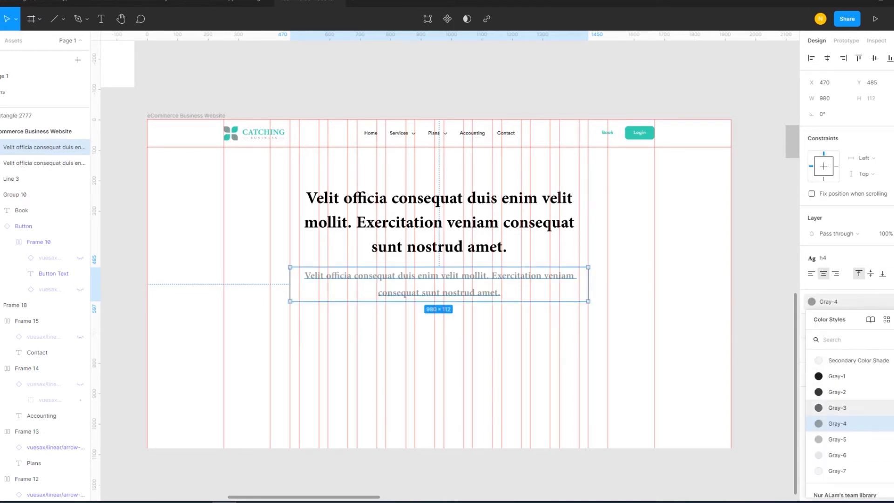
pyautogui.click(834, 455)
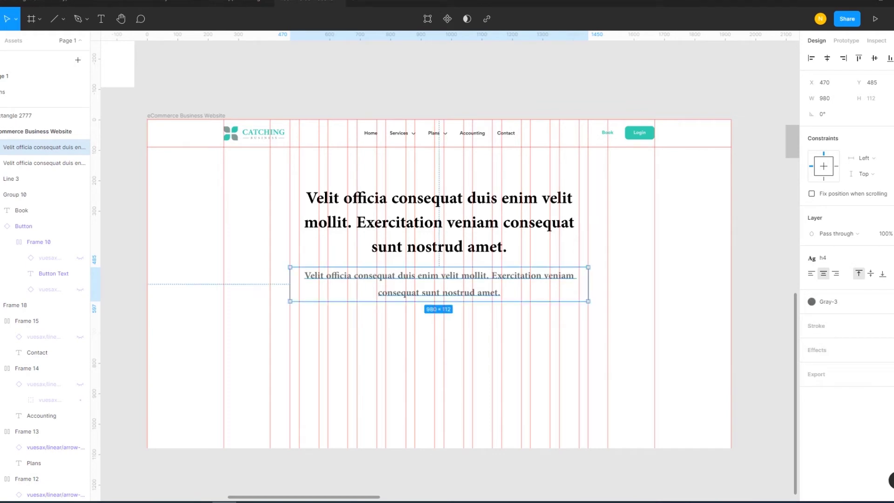
# Colour the headline Gray-1 and change the subtitle to Gray-2.
pyautogui.click(439, 203)
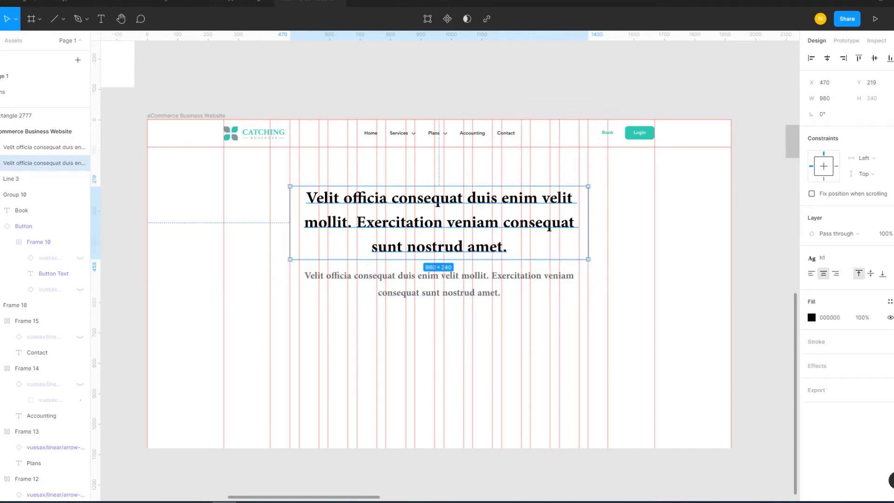
pyautogui.click(890, 301)
pyautogui.click(834, 425)
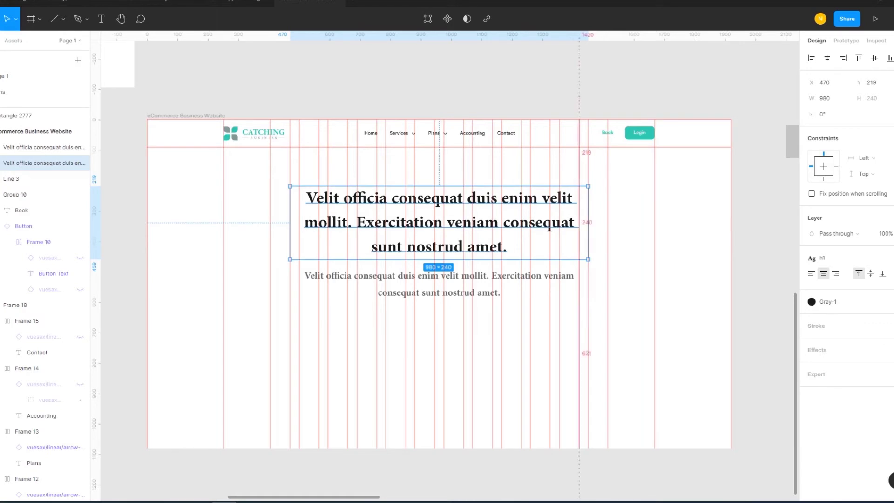
pyautogui.click(438, 282)
pyautogui.click(890, 301)
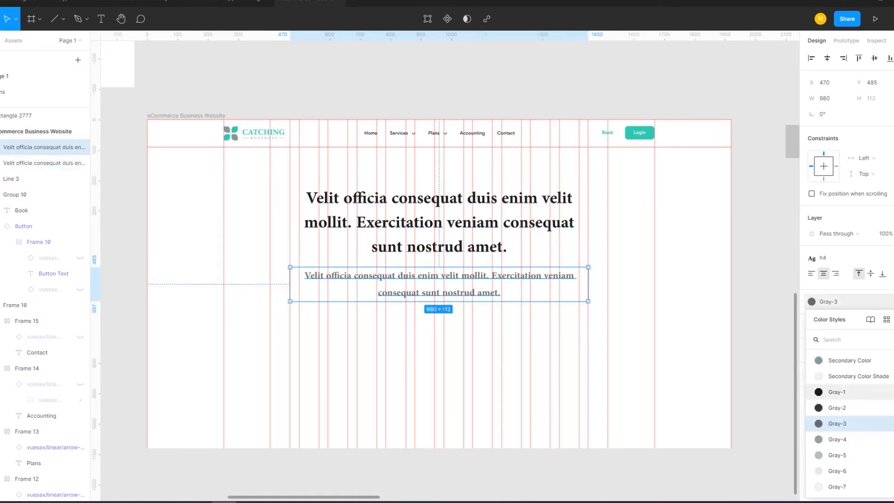
pyautogui.click(837, 408)
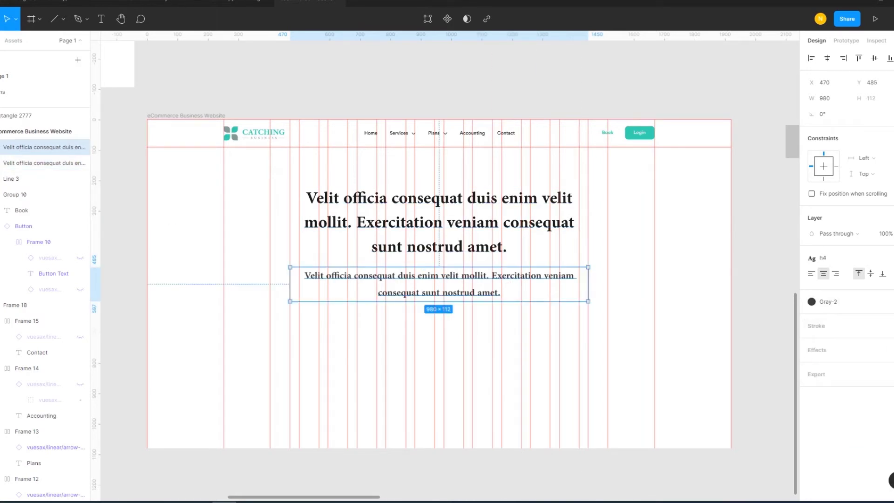
pyautogui.press('Escape')
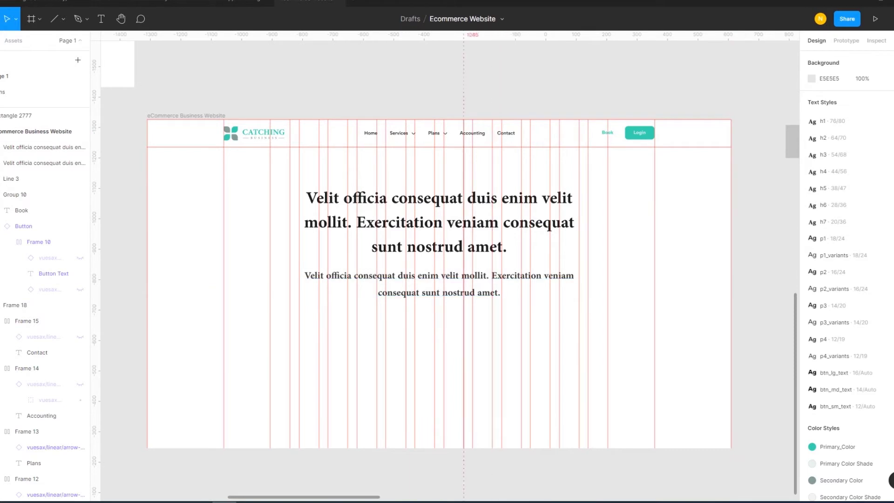
pyautogui.click(470, 281)
pyautogui.rightClick(475, 278)
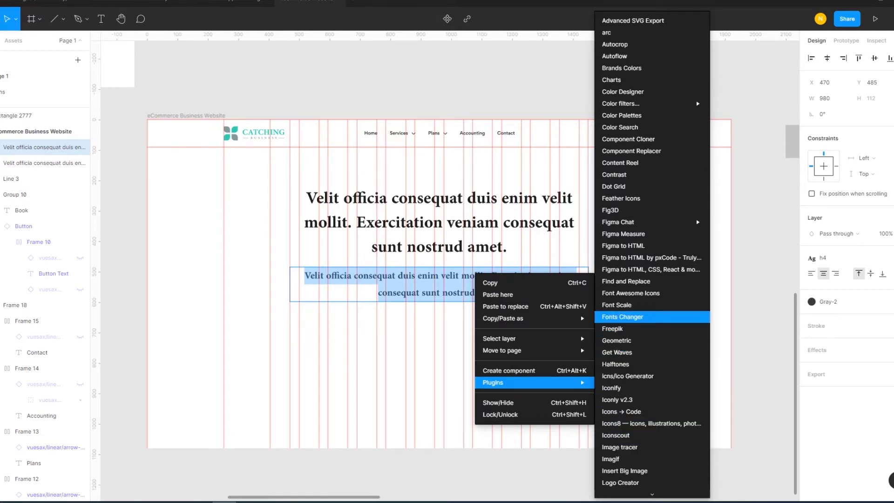
# Fill the subtitle with two placeholder sentences and make its box taller.
pyautogui.scroll(-5, 652, 321)
pyautogui.scroll(-1, 652, 321)
pyautogui.scroll(-1, 652, 322)
pyautogui.scroll(-2, 652, 321)
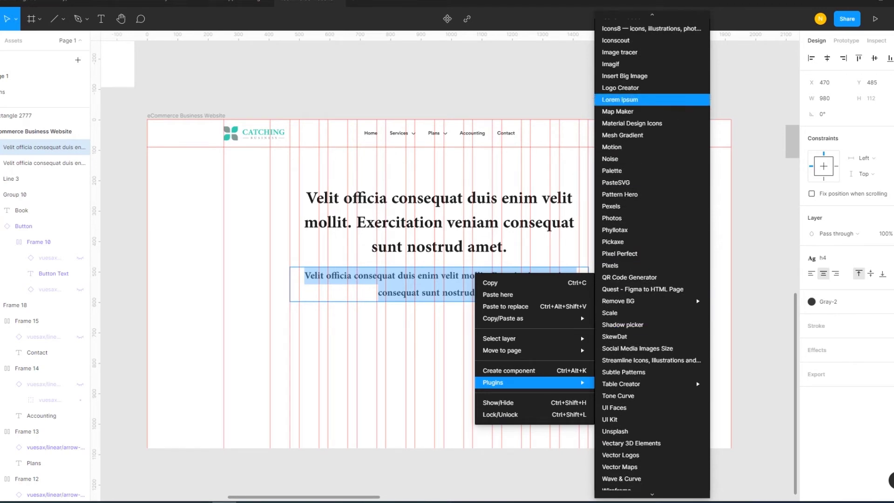
pyautogui.press('Escape')
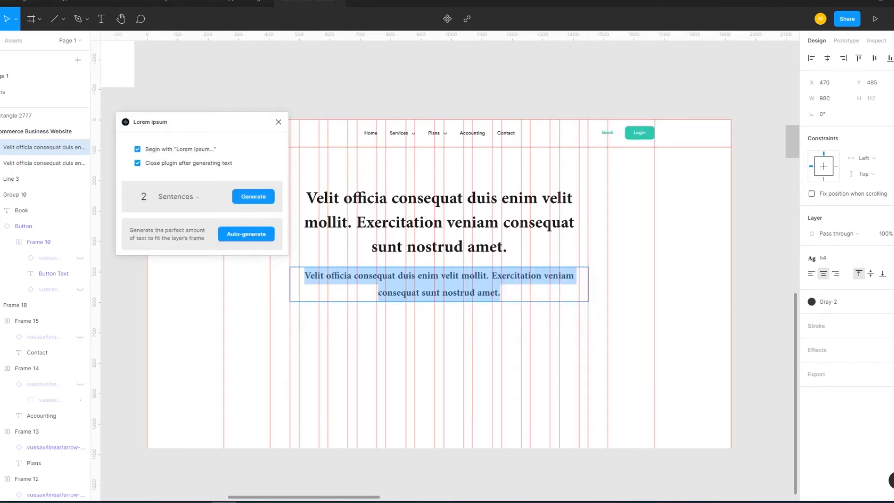
pyautogui.click(253, 196)
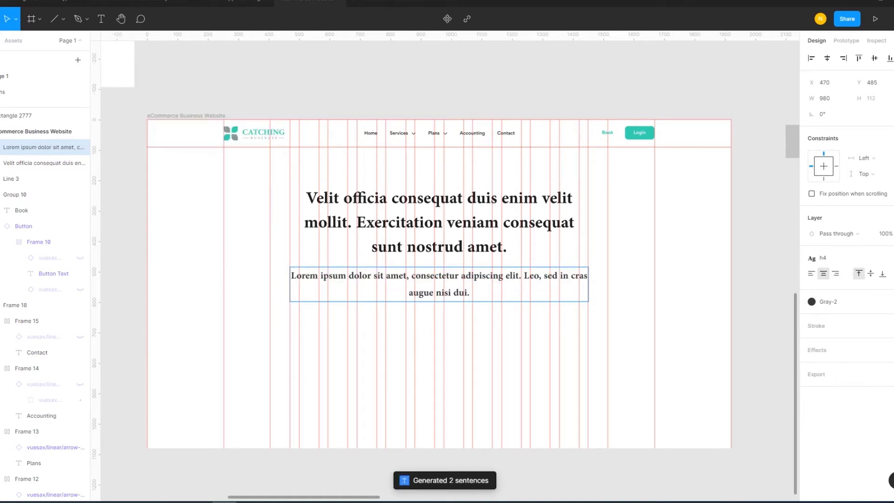
pyautogui.press('Escape')
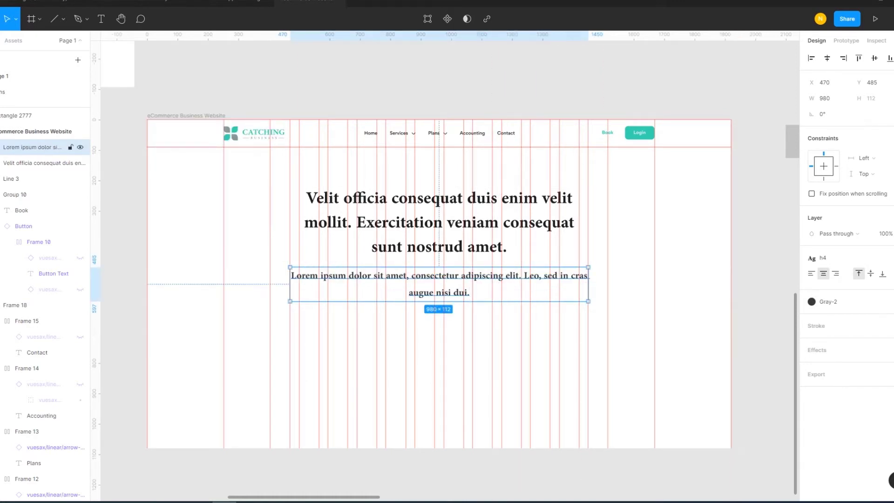
pyautogui.moveTo(438, 301); pyautogui.dragTo(439, 340)
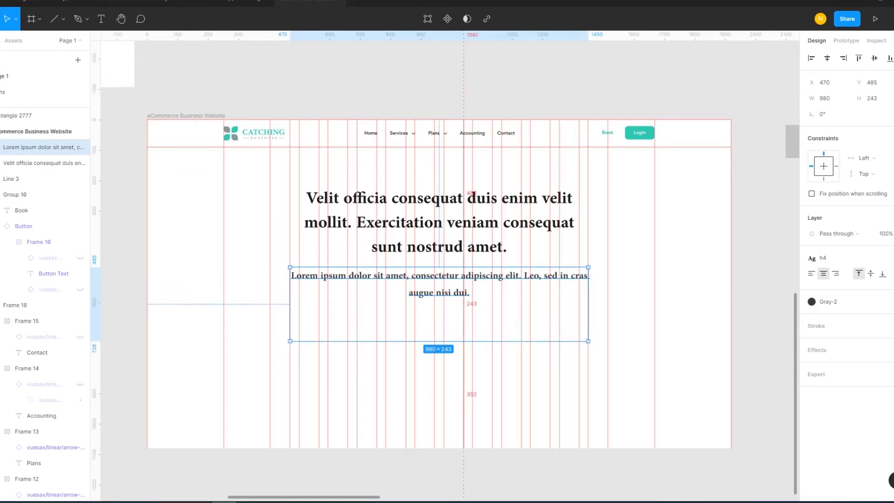
# Regenerate the paragraph as 4 lorem ipsum sentences with the Lorem ipsum plugin.
pyautogui.press('Return')
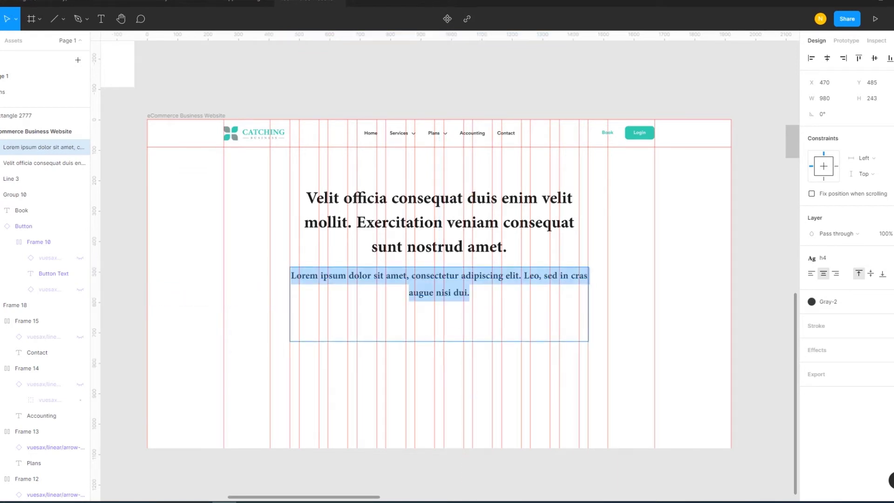
pyautogui.moveTo(96, 232); pyautogui.dragTo(224, 233)
pyautogui.rightClick(416, 280)
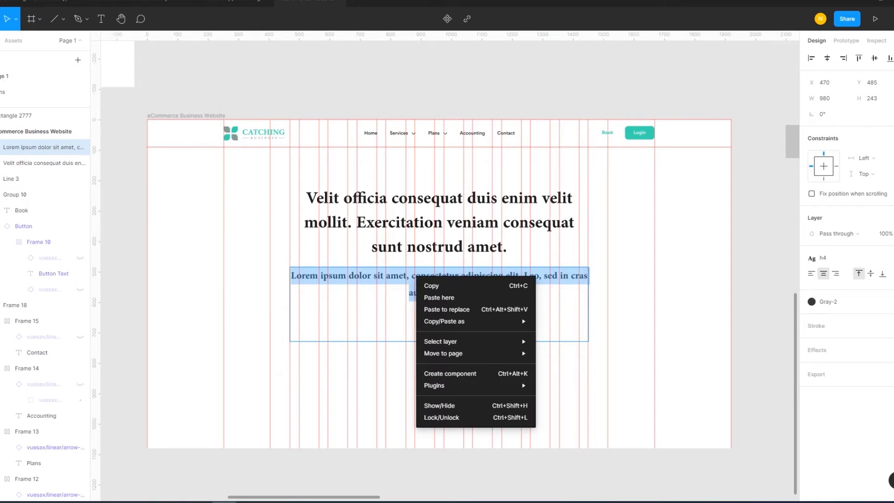
pyautogui.scroll(-3, 587, 395)
pyautogui.scroll(-1, 587, 395)
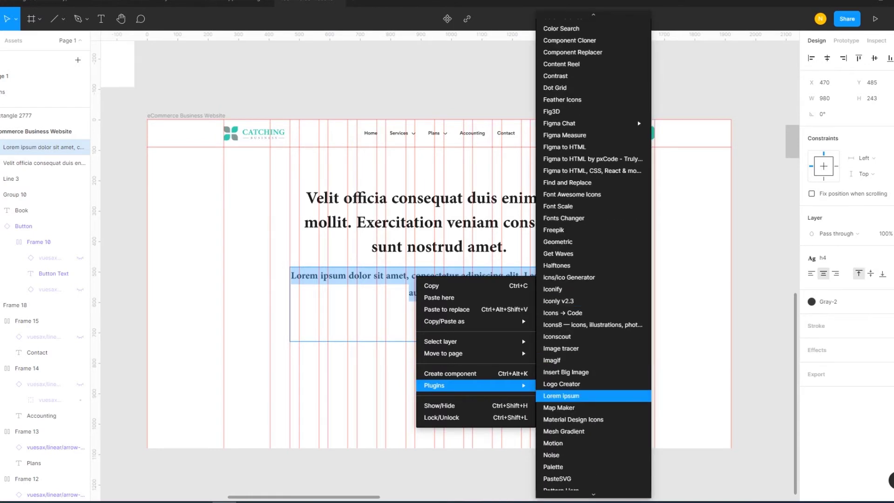
pyautogui.click(561, 395)
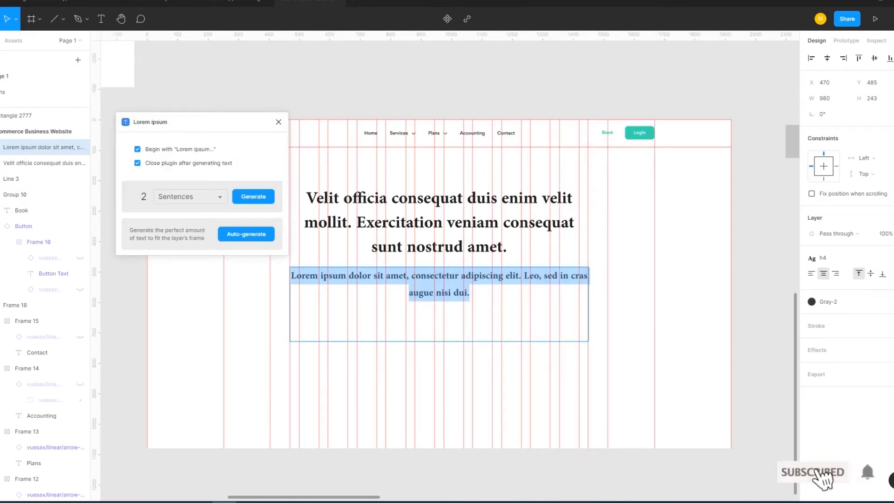
pyautogui.click(190, 196)
pyautogui.press('Escape')
pyautogui.hotkey('shift', 'Tab')
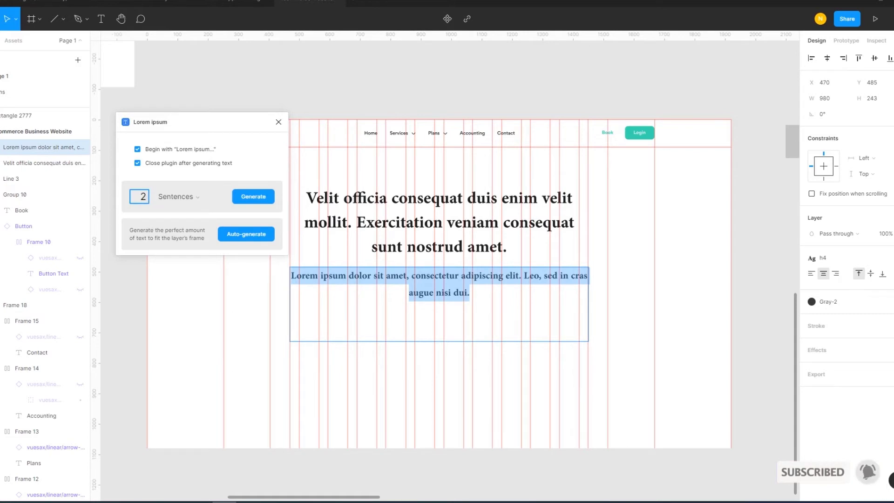
pyautogui.write('4')
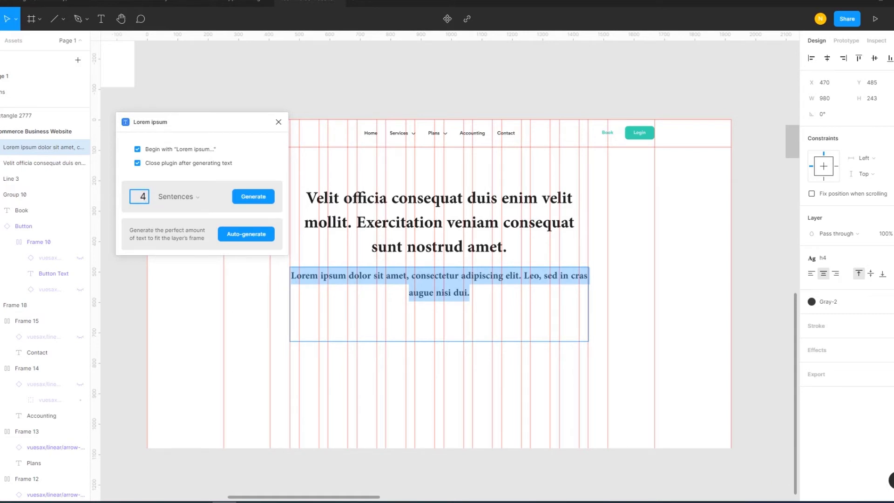
pyautogui.press('Return')
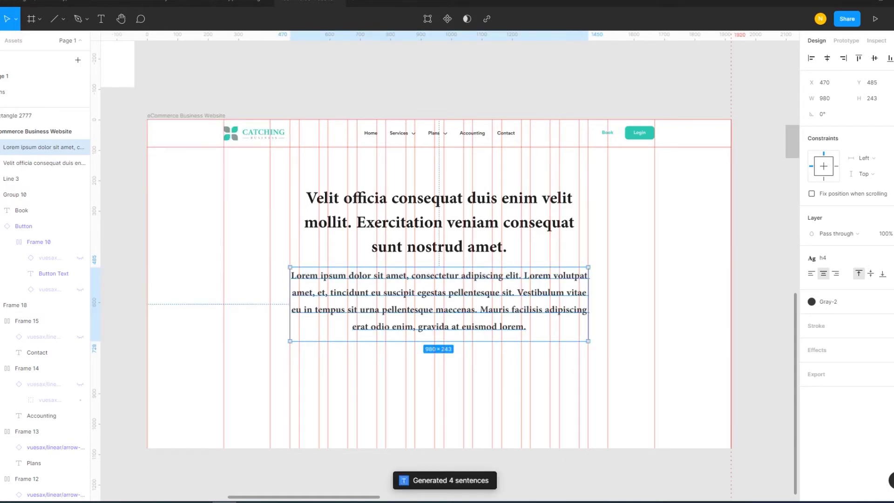
# Pull the paragraph box's bottom edge up to fit its four lines.
pyautogui.press('Escape')
pyautogui.click(44, 147)
pyautogui.moveTo(439, 341); pyautogui.dragTo(438, 333)
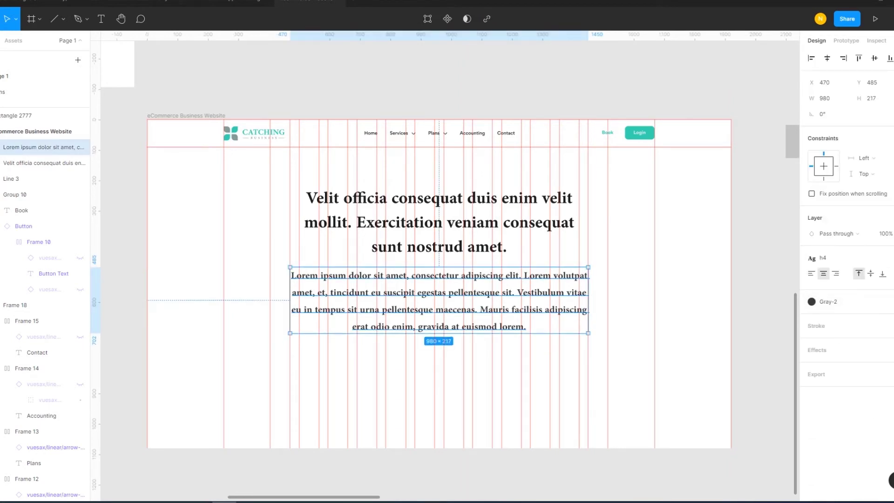
pyautogui.click(890, 273)
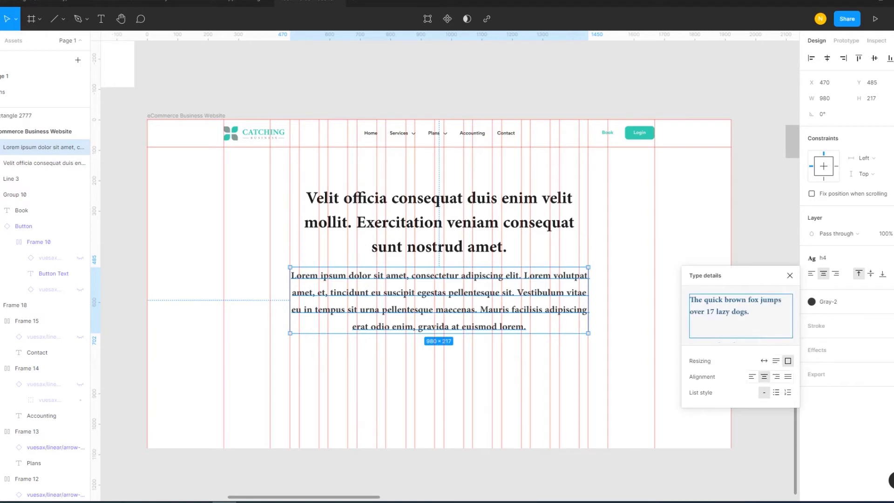
pyautogui.press('Escape')
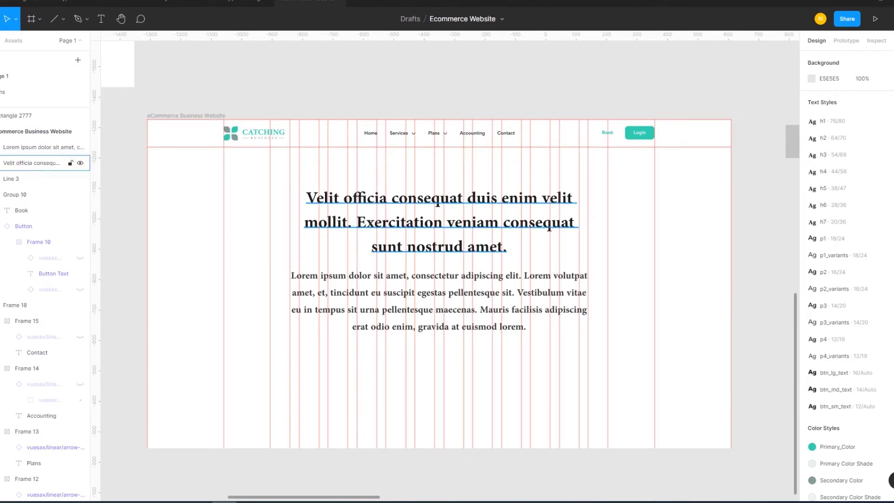
# Widen the hero heading box evenly on both sides with an Alt-drag.
pyautogui.click(45, 163)
pyautogui.press('Return')
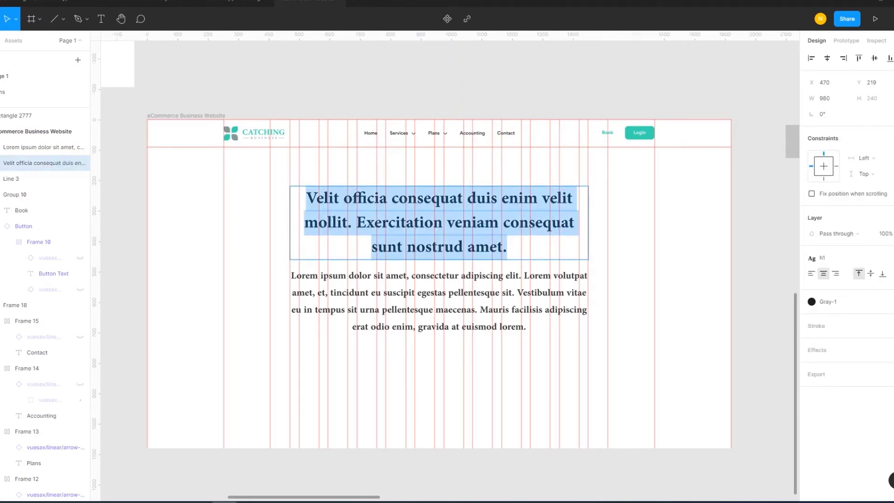
pyautogui.press('Escape')
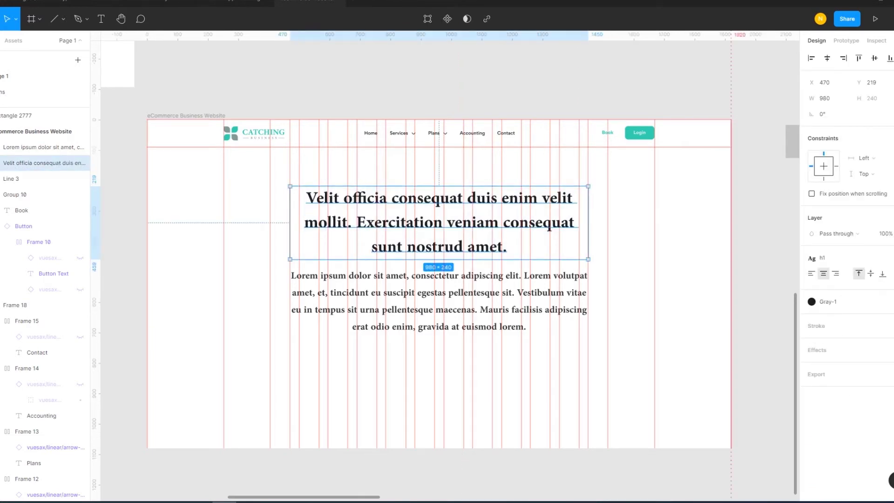
pyautogui.press('alt')
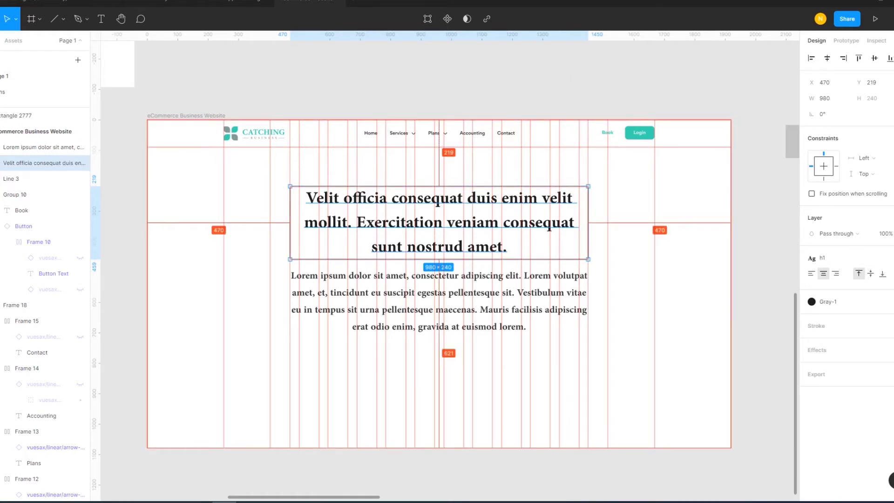
pyautogui.moveTo(588, 186); pyautogui.dragTo(608, 181)
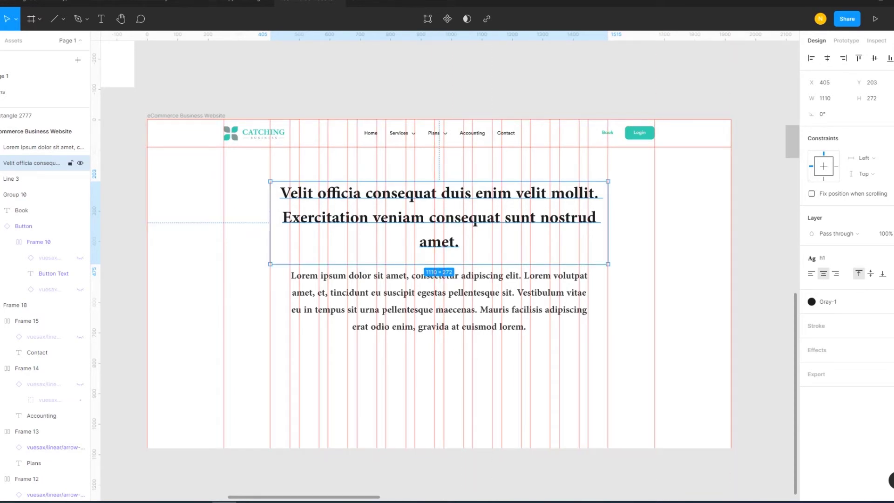
# Delete 'sunt nostrud amet.' so the heading ends with 'Exercitation veniam consequat.'.
pyautogui.press('Return')
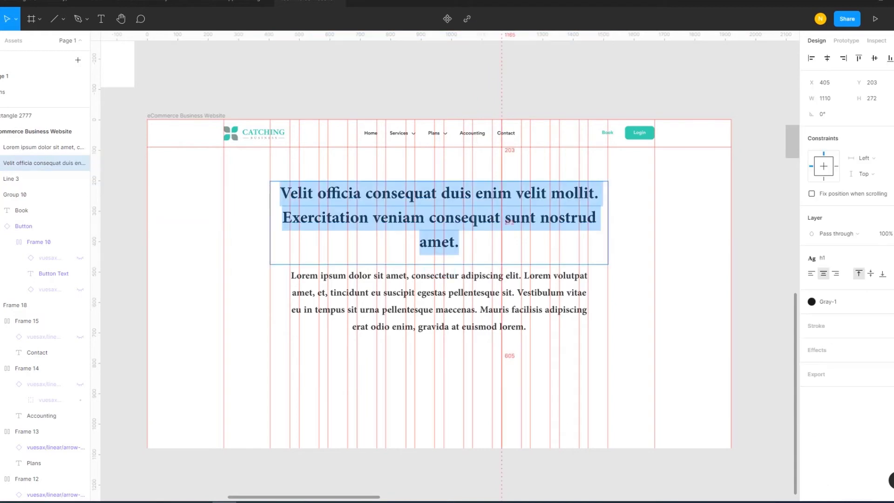
pyautogui.click(511, 218)
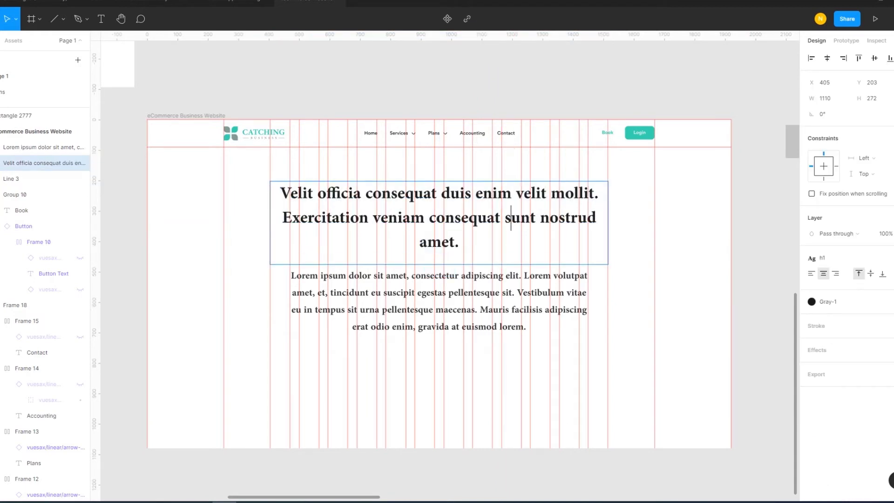
pyautogui.press('Left')
pyautogui.hotkey('ctrl', 'shift', 'End')
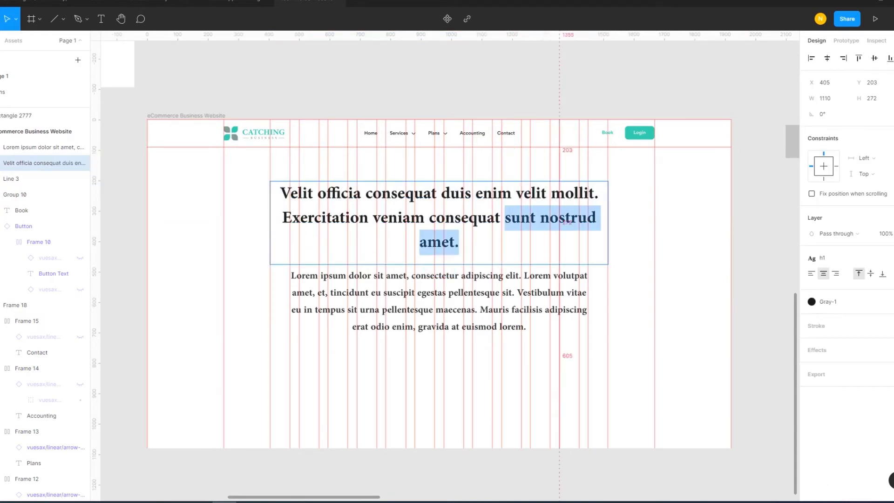
pyautogui.press('BackSpace')
pyautogui.write('.')
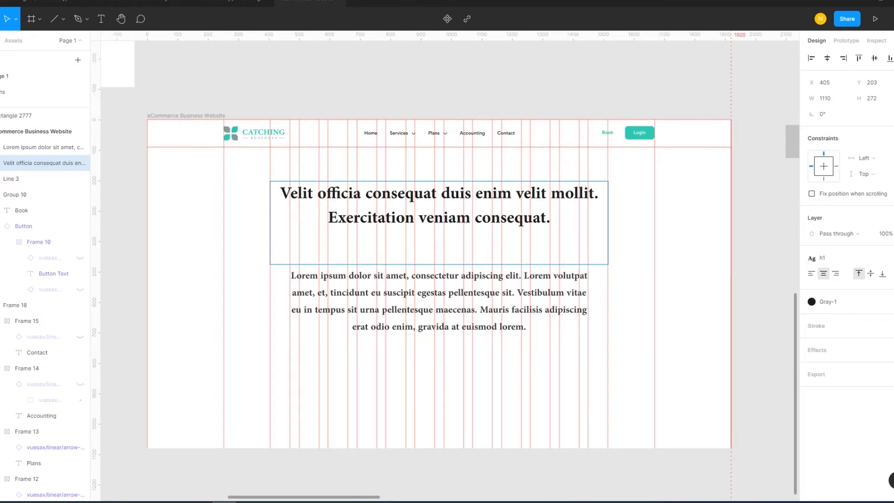
pyautogui.press('Escape')
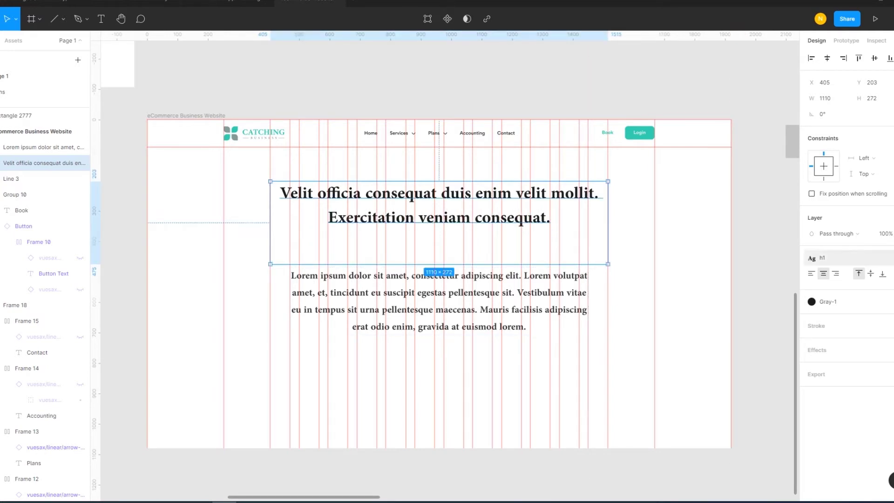
# Inspect the h1 text style and the heading's type details.
pyautogui.click(820, 258)
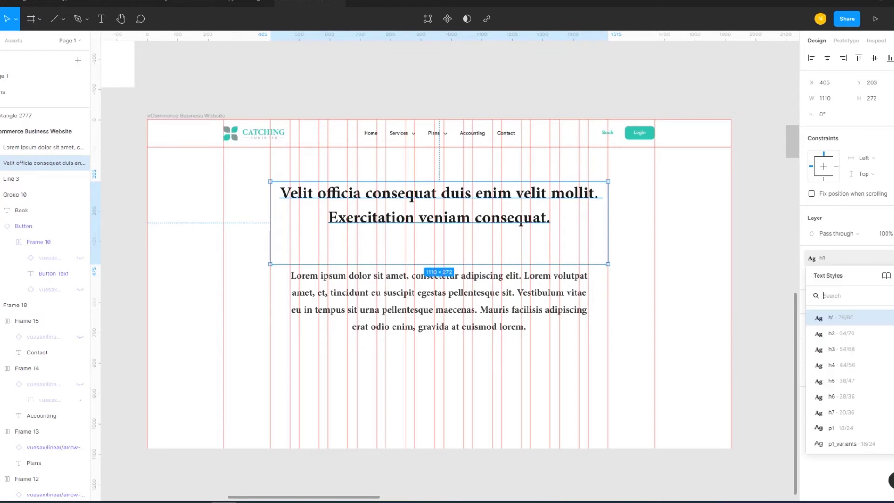
pyautogui.click(892, 317)
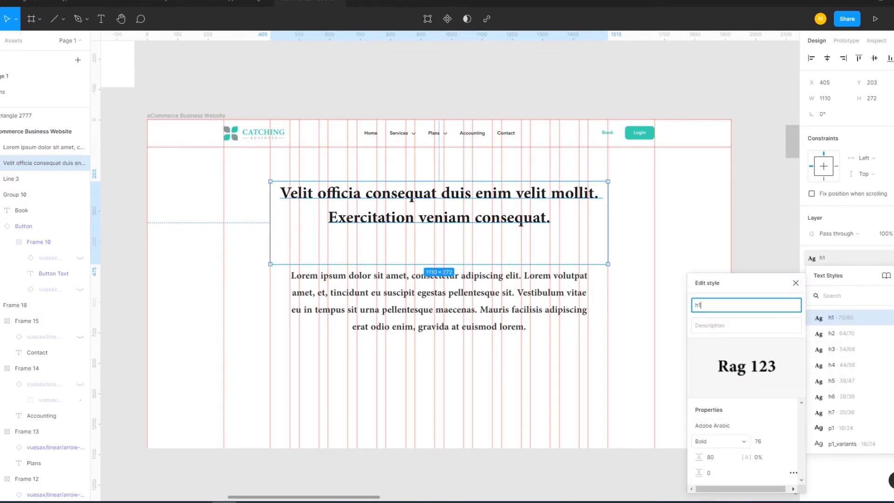
pyautogui.click(793, 473)
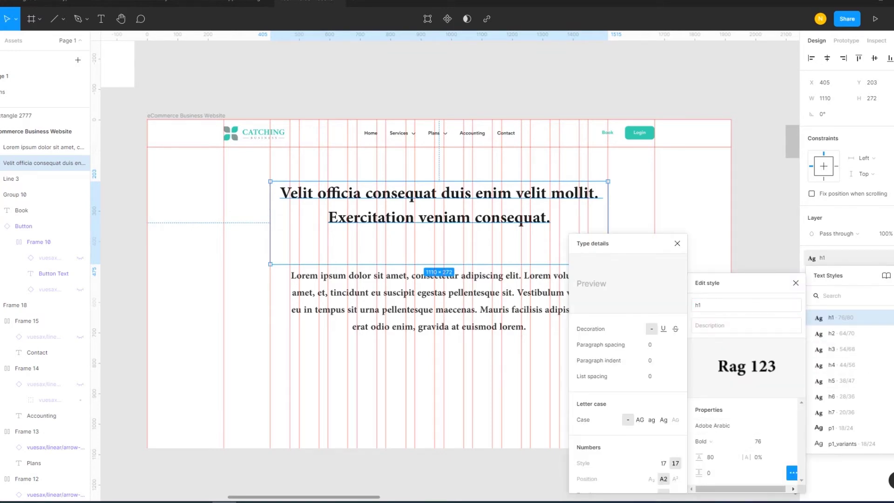
pyautogui.click(677, 243)
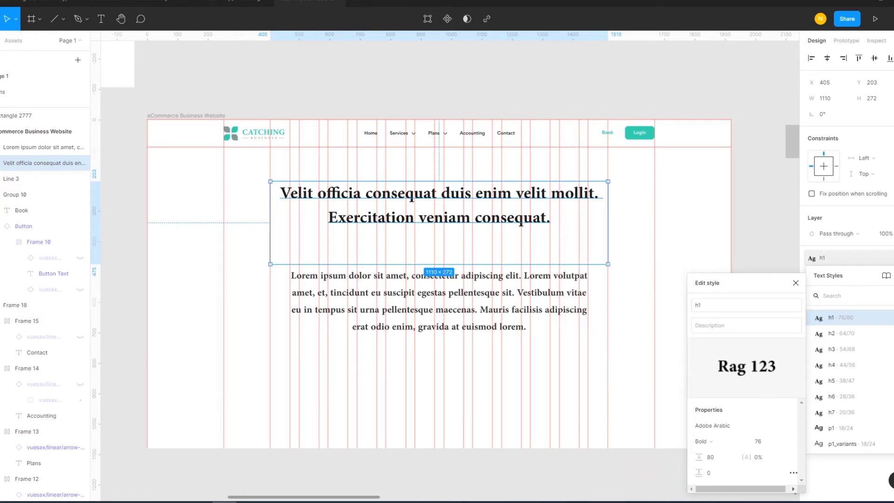
pyautogui.press('Escape')
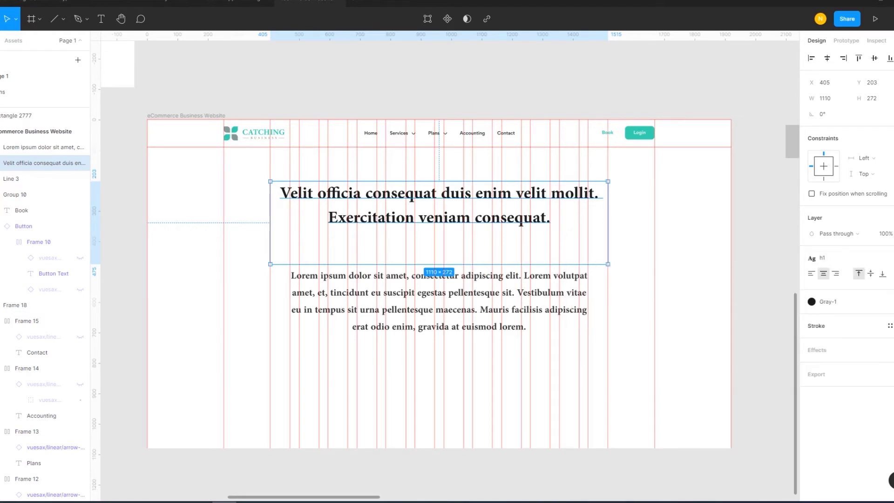
pyautogui.click(890, 273)
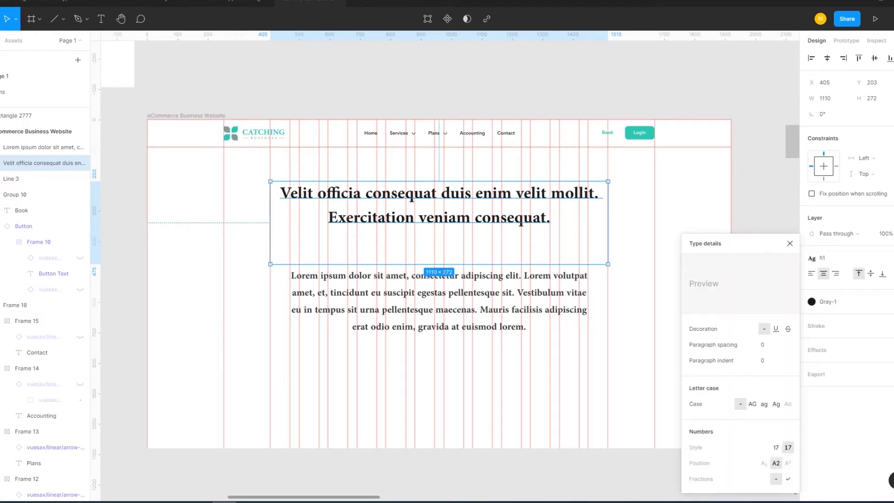
pyautogui.press('Escape')
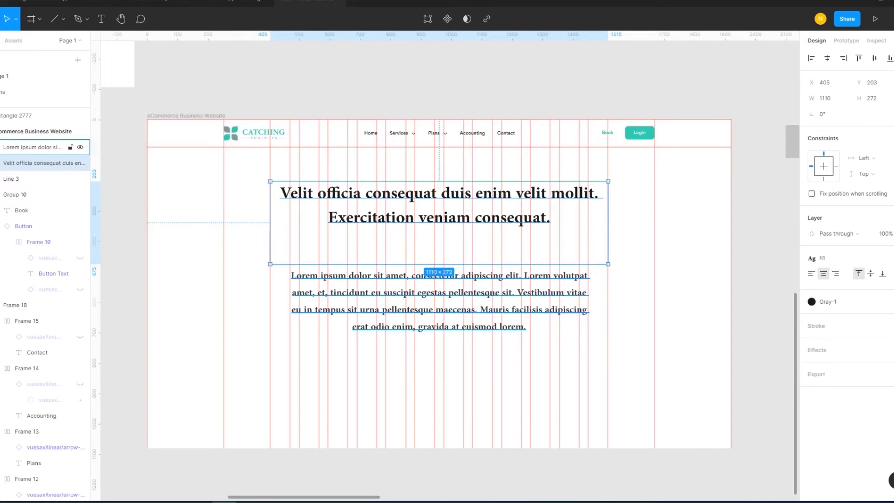
# Shrink the heading box to its two lines and set it to Auto height.
pyautogui.moveTo(521, 264); pyautogui.dragTo(521, 224)
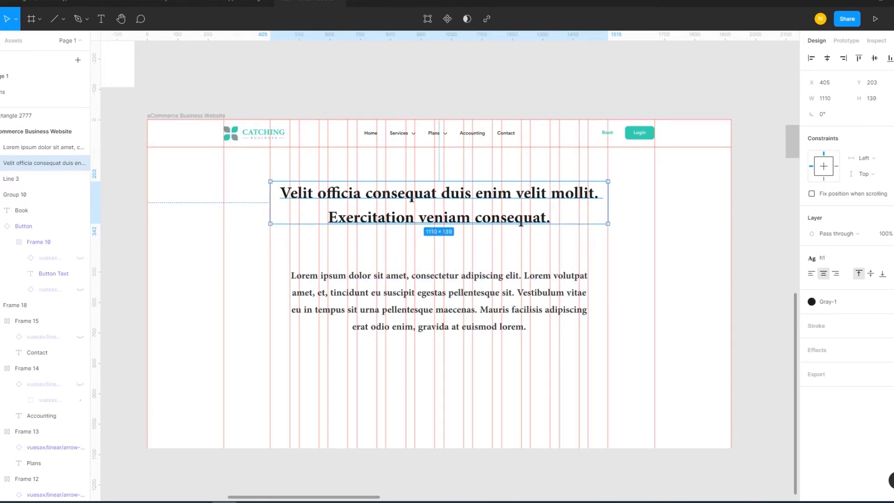
pyautogui.click(891, 273)
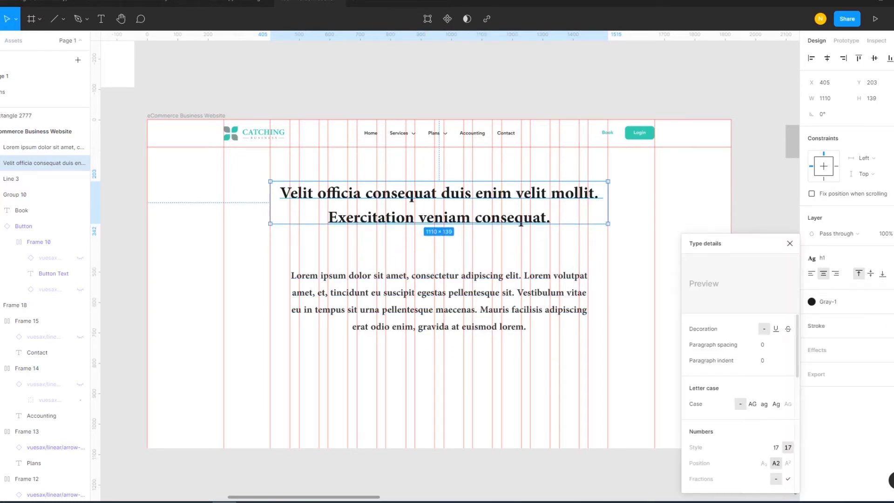
pyautogui.scroll(-2, 741, 363)
pyautogui.scroll(-2, 740, 363)
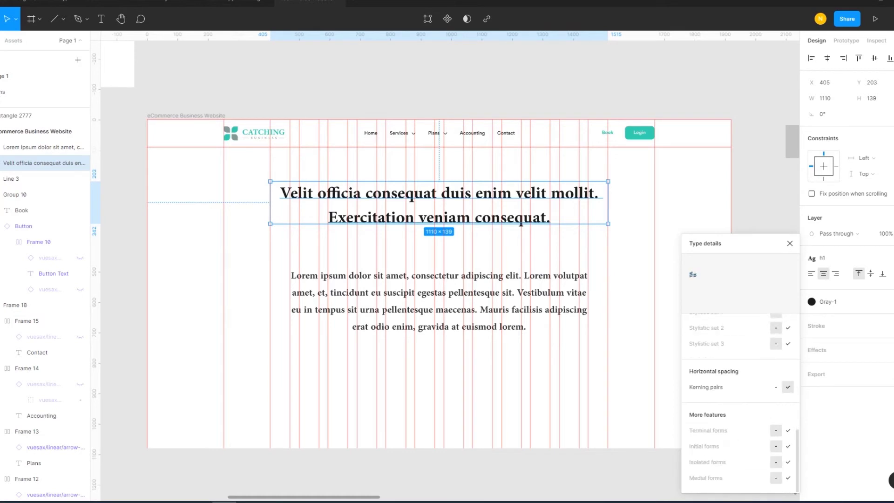
pyautogui.scroll(5, 741, 363)
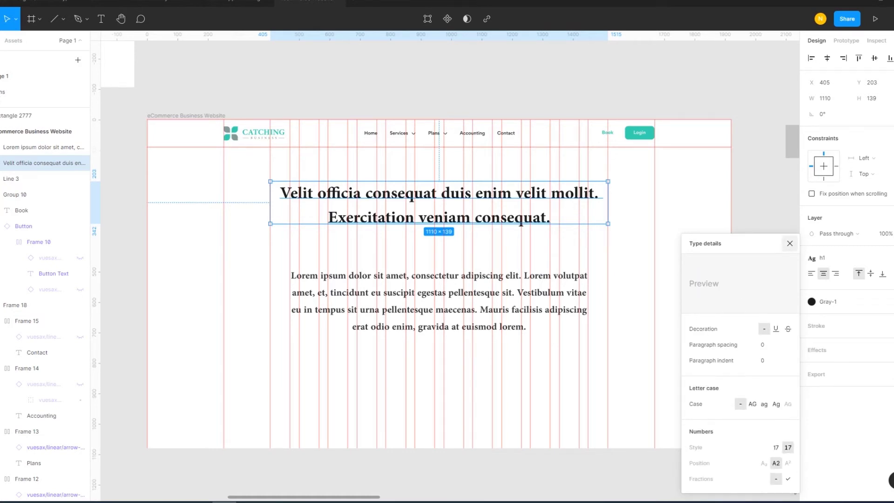
pyautogui.click(789, 243)
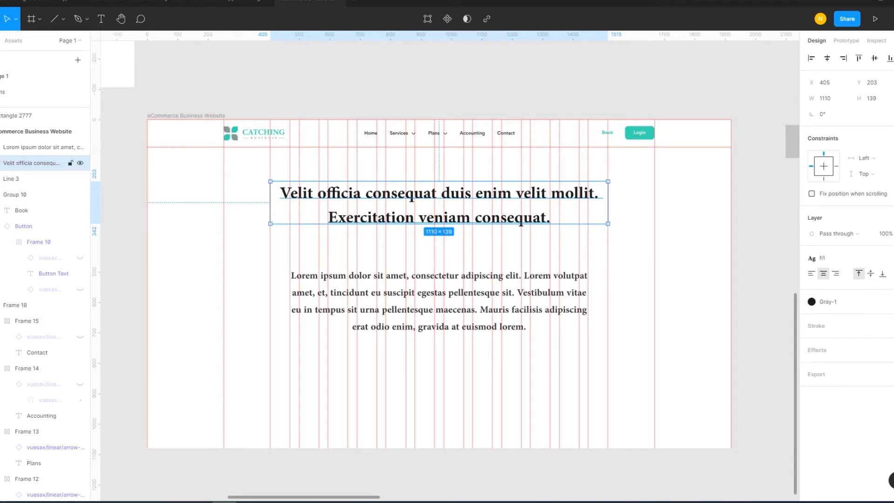
pyautogui.press('Return')
pyautogui.click(890, 273)
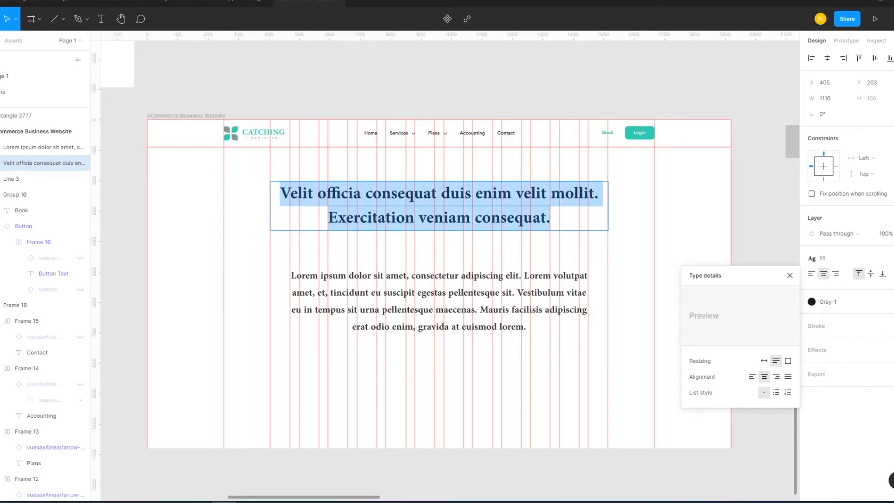
pyautogui.press('Escape')
pyautogui.press('Escape')
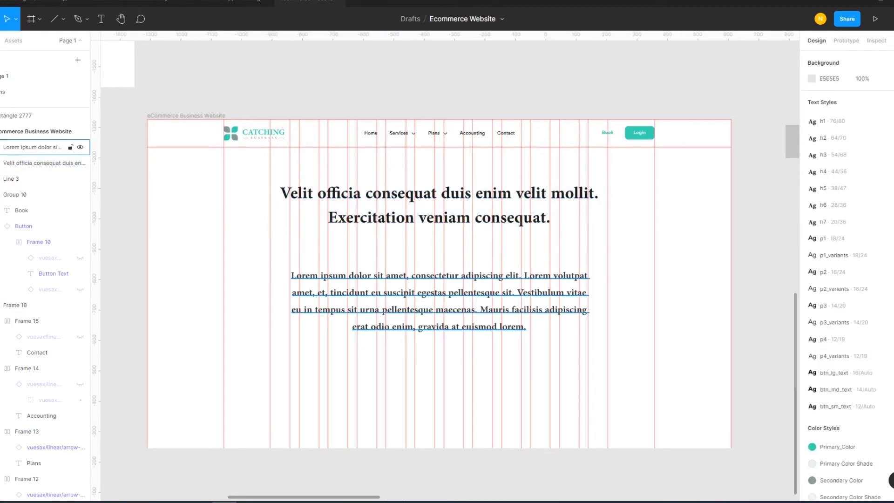
# Move the paragraph up and set the heading-to-paragraph spacing to 30.
pyautogui.moveTo(440, 301); pyautogui.dragTo(440, 272)
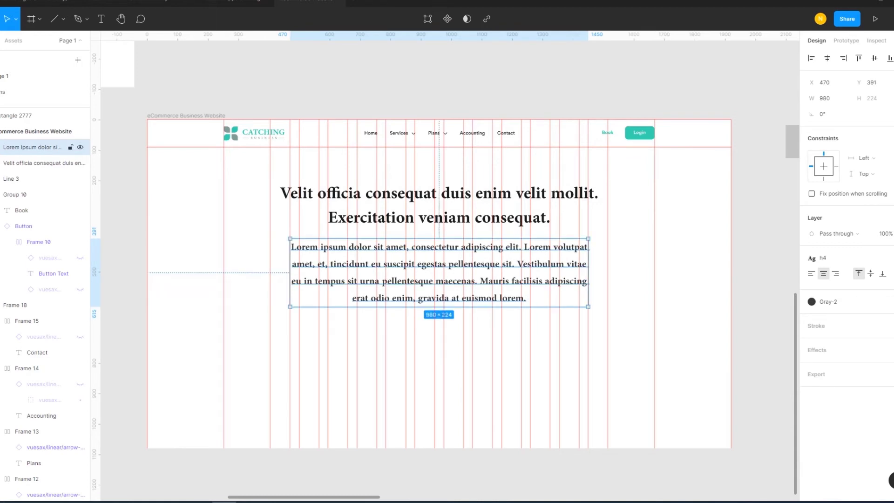
pyautogui.keyDown('shift'); pyautogui.click(44, 163); pyautogui.keyUp('shift')
pyautogui.click(829, 130)
pyautogui.write('30')
pyautogui.press('Return')
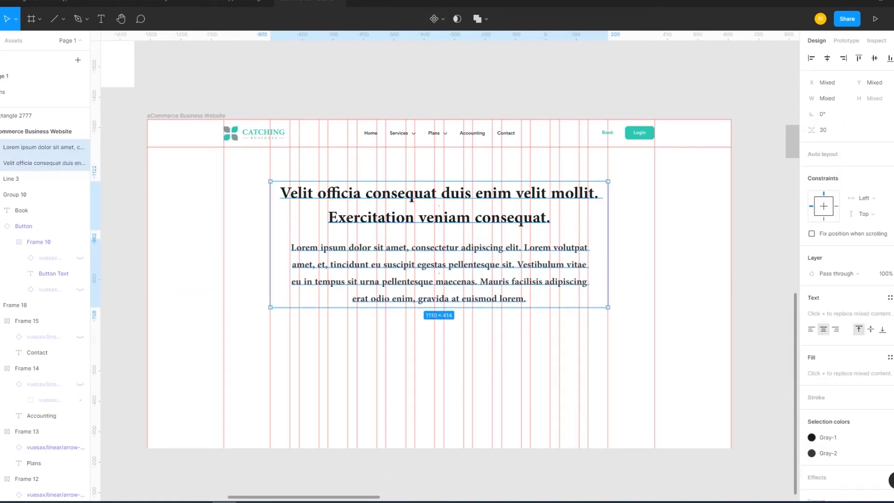
# Try moving the paragraph down, undo it, and reselect both heading and paragraph.
pyautogui.press('Escape')
pyautogui.click(33, 147)
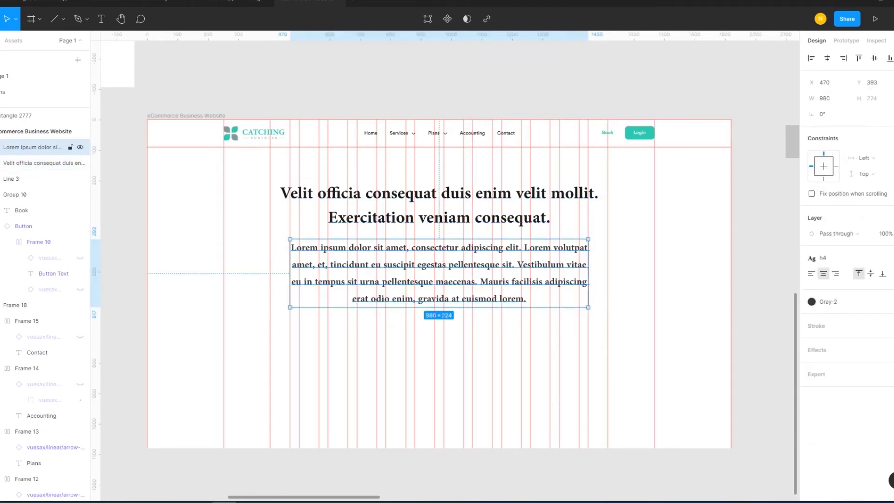
pyautogui.press('Escape')
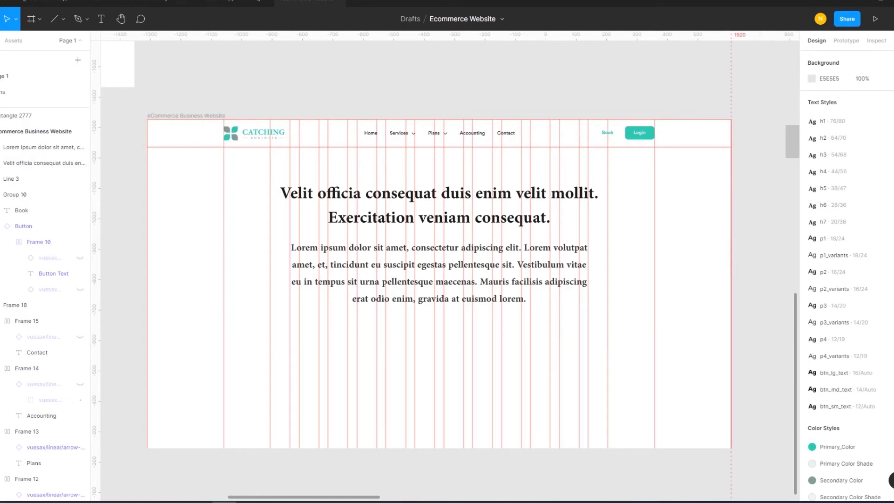
pyautogui.moveTo(439, 273); pyautogui.dragTo(440, 283)
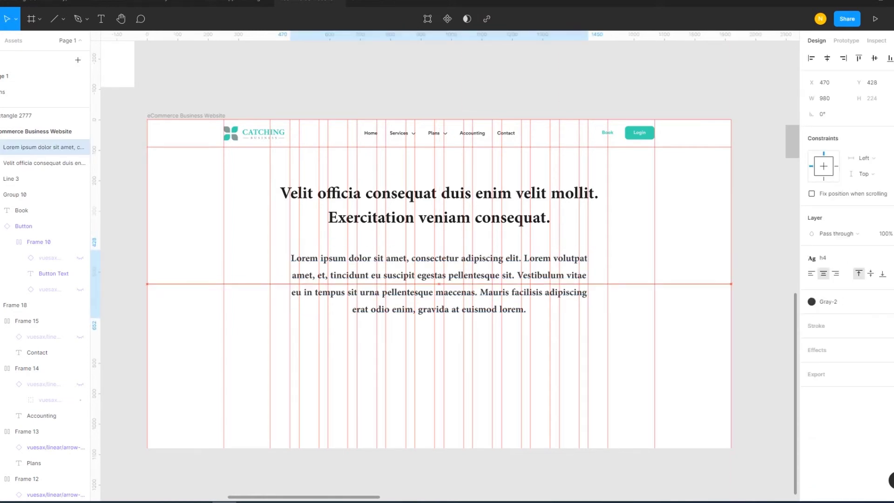
pyautogui.hotkey('ctrl', 'z')
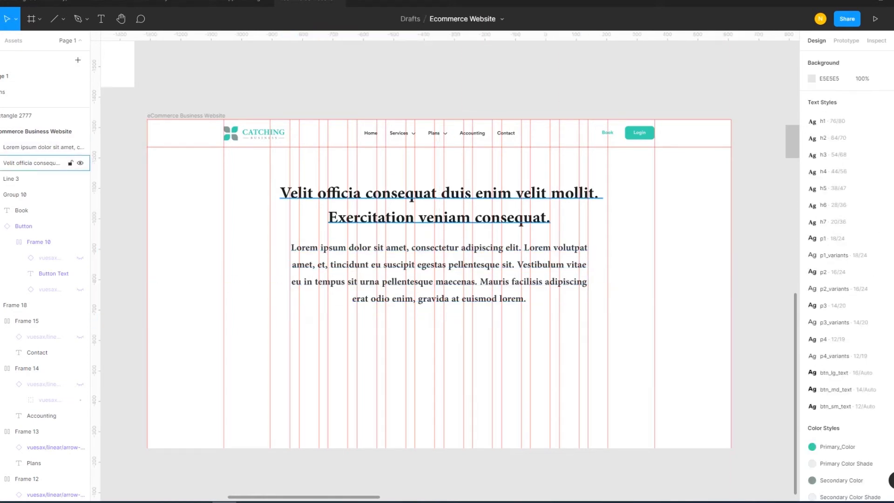
pyautogui.click(44, 163)
pyautogui.keyDown('shift'); pyautogui.click(32, 147); pyautogui.keyUp('shift')
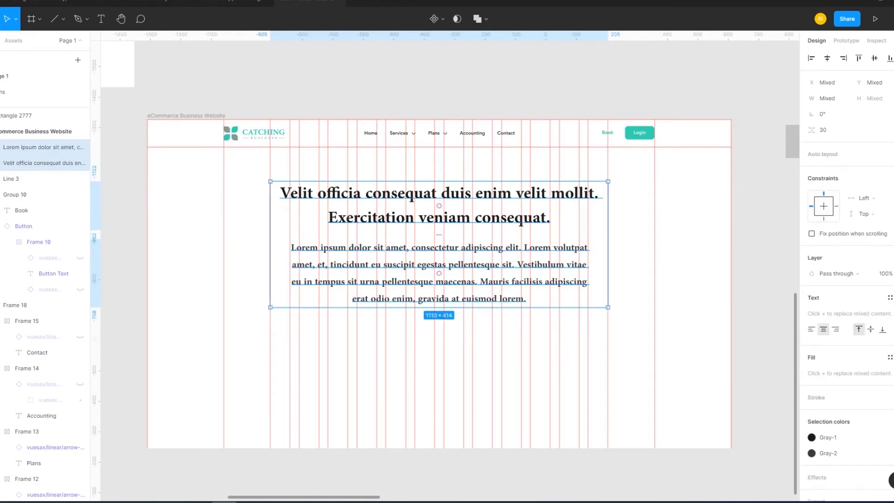
# Group the heading and paragraph with Ctrl+G and nudge the group a few pixels down.
pyautogui.hotkey('ctrl', 'g')
pyautogui.hotkey('shift', 'Down')
pyautogui.press('Down')
pyautogui.press('Down')
pyautogui.press('Down')
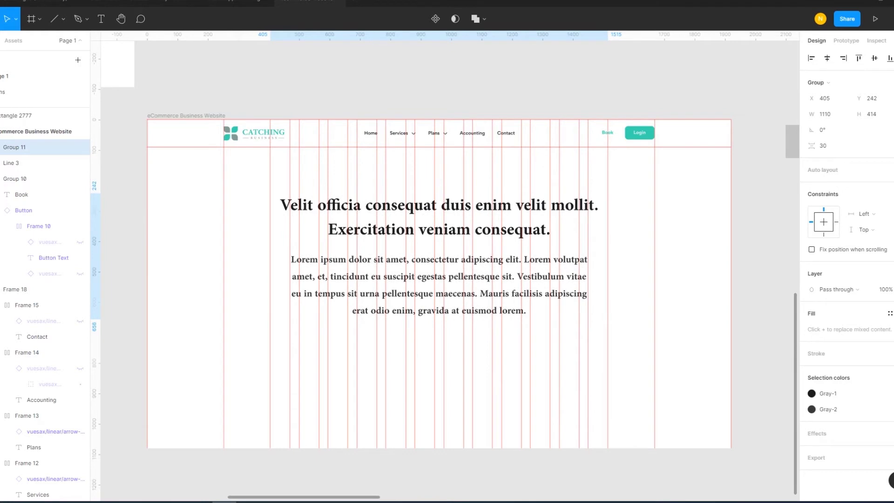
pyautogui.press('alt')
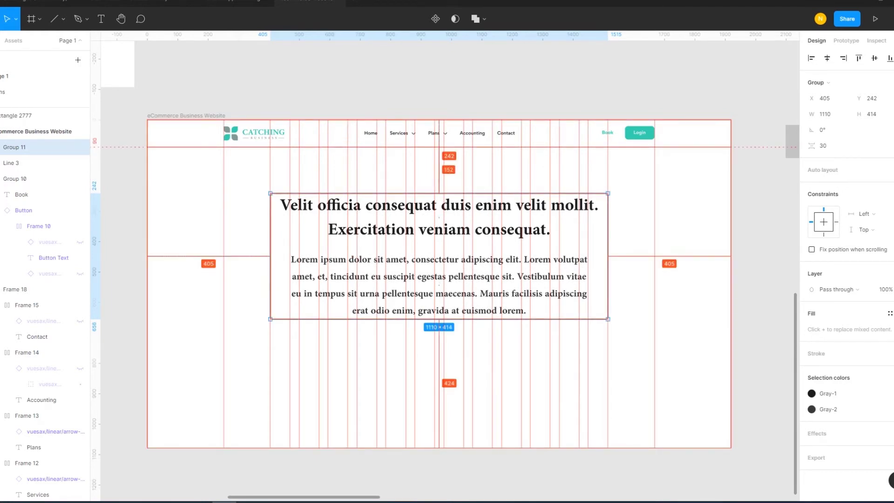
pyautogui.press('Down')
pyautogui.press('Down')
pyautogui.press('Down')
pyautogui.press('Down')
pyautogui.press('Down')
pyautogui.press('Down')
pyautogui.press('Down')
pyautogui.press('Down')
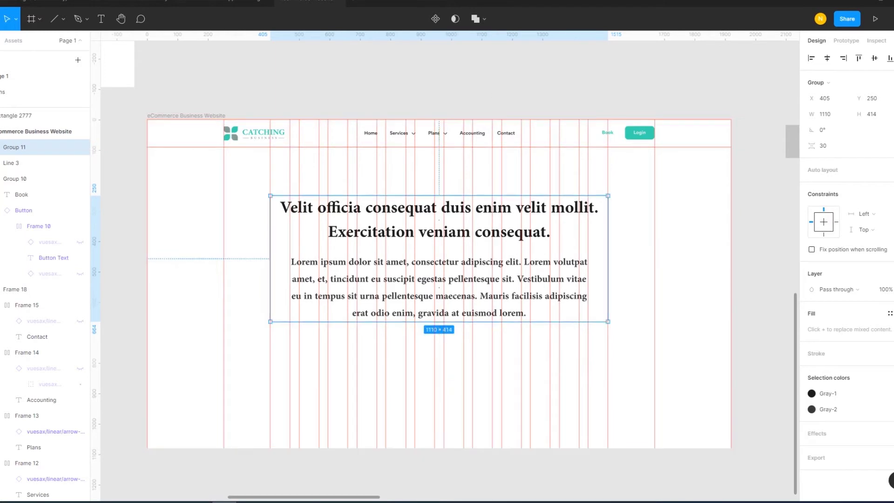
pyautogui.press('Escape')
pyautogui.scroll(-2, 446, 270)
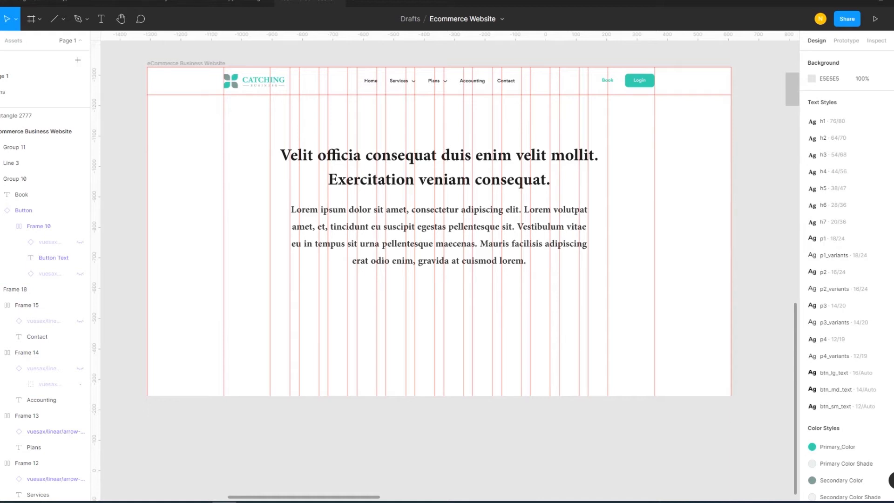
# Place a Button component below the paragraph and hide its left arrow icon.
pyautogui.click(13, 41)
pyautogui.moveTo(33, 134); pyautogui.dragTo(463, 333)
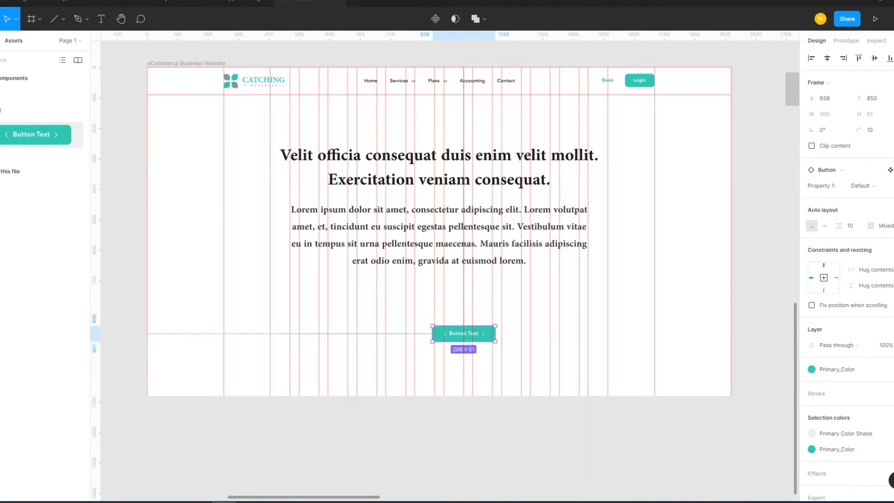
pyautogui.doubleClick(483, 333)
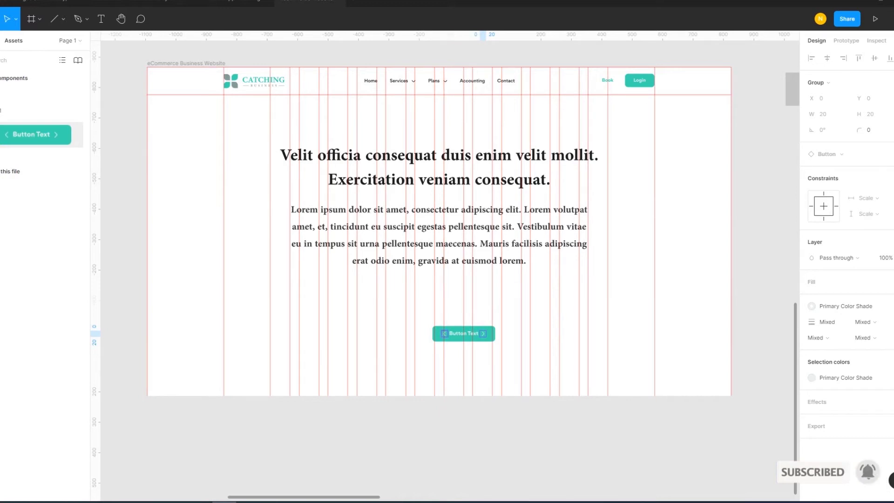
pyautogui.hotkey('shift', 'r')
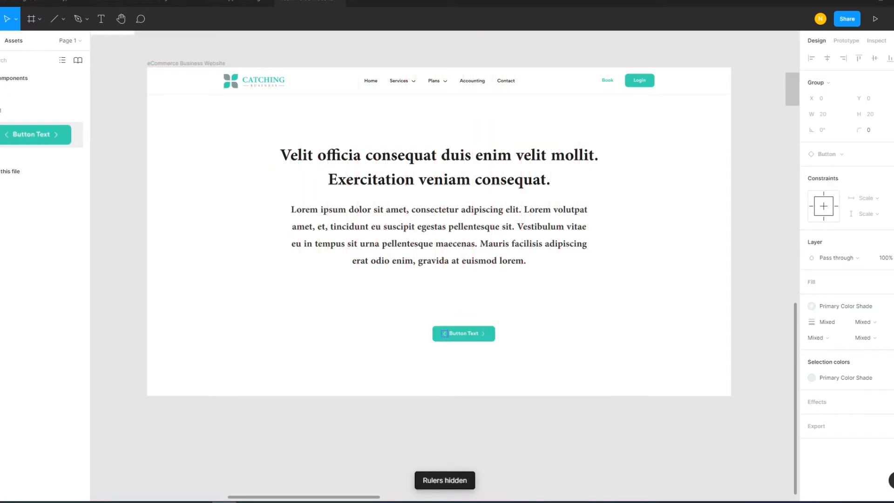
pyautogui.hotkey('alt', '1')
pyautogui.click(80, 313)
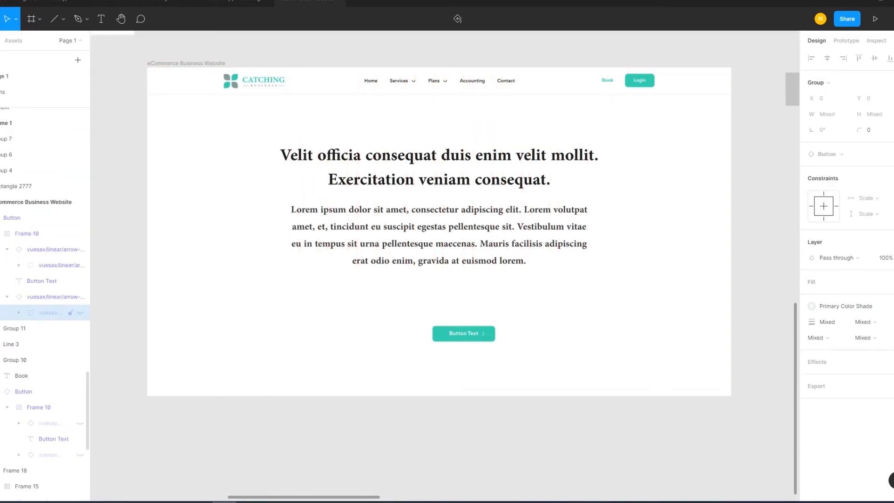
pyautogui.click(80, 312)
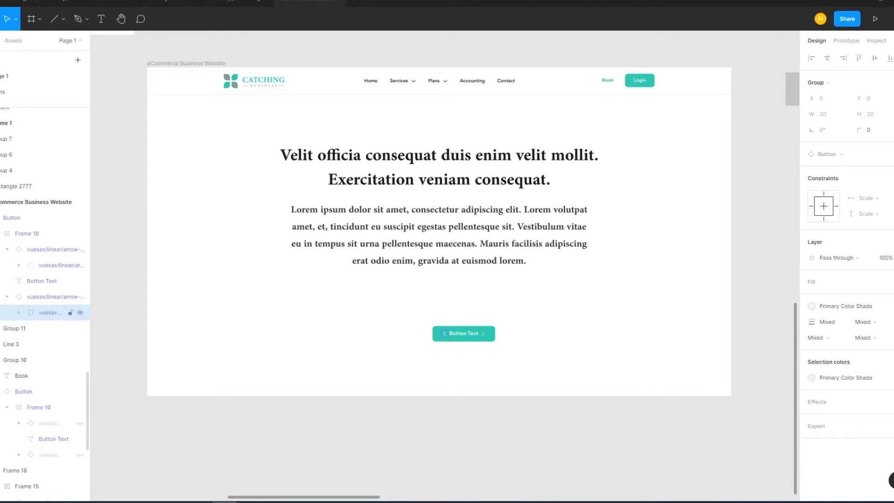
pyautogui.click(80, 297)
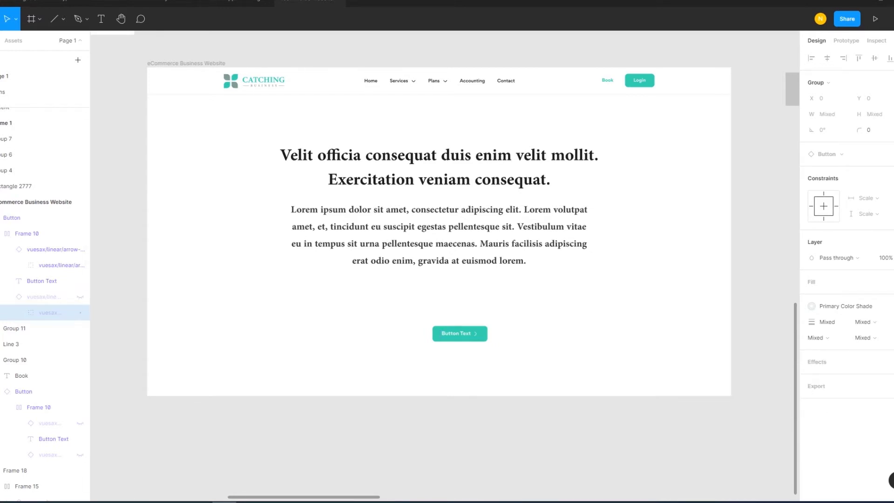
pyautogui.press('Escape')
# Change the button label to 'Startup Today' and centre it under the paragraph.
pyautogui.click(457, 333)
pyautogui.doubleClick(457, 334)
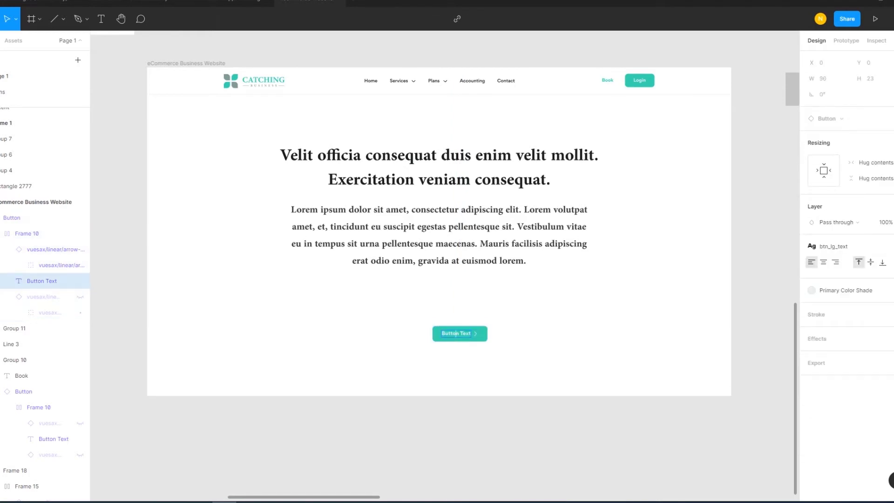
pyautogui.press('Return')
pyautogui.write('Startup Today')
pyautogui.press('Escape')
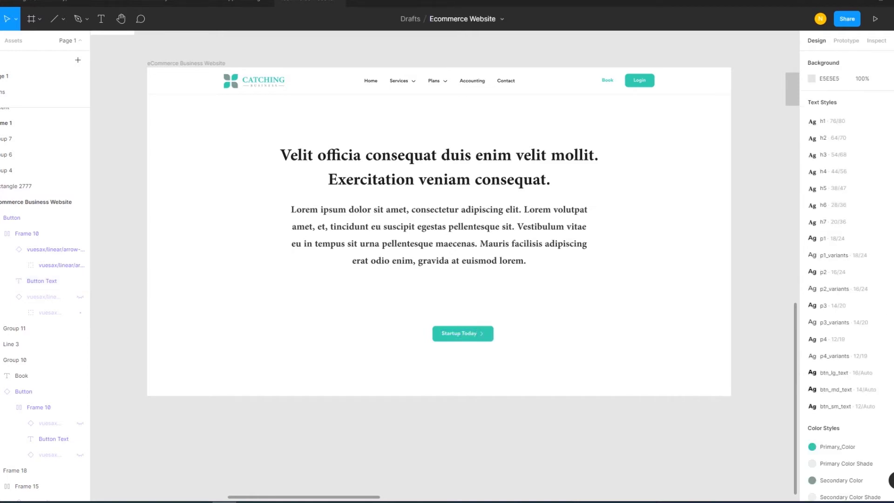
pyautogui.moveTo(463, 334); pyautogui.dragTo(448, 334)
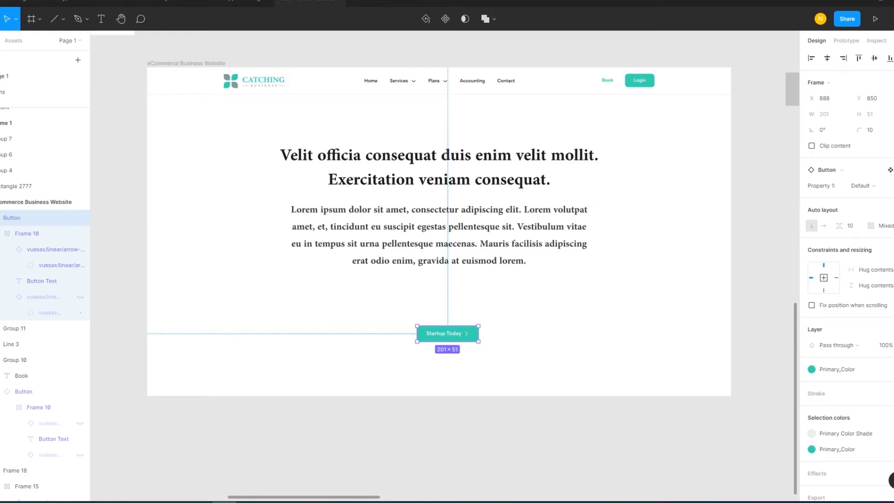
# Switch the header Login button to the btn_sm_filled variant.
pyautogui.click(24, 391)
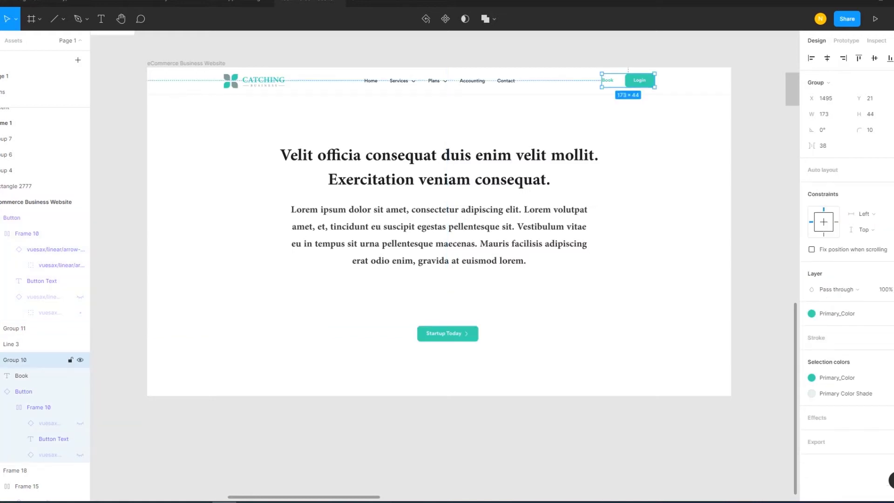
pyautogui.click(869, 186)
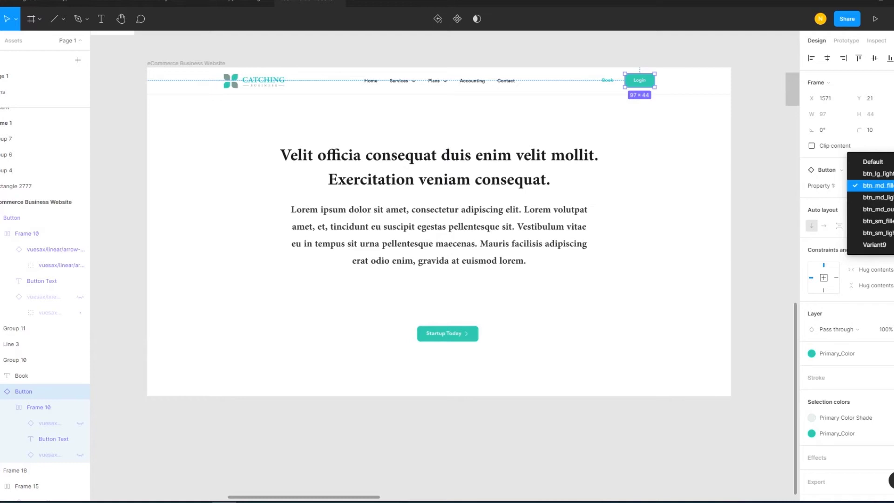
pyautogui.click(876, 220)
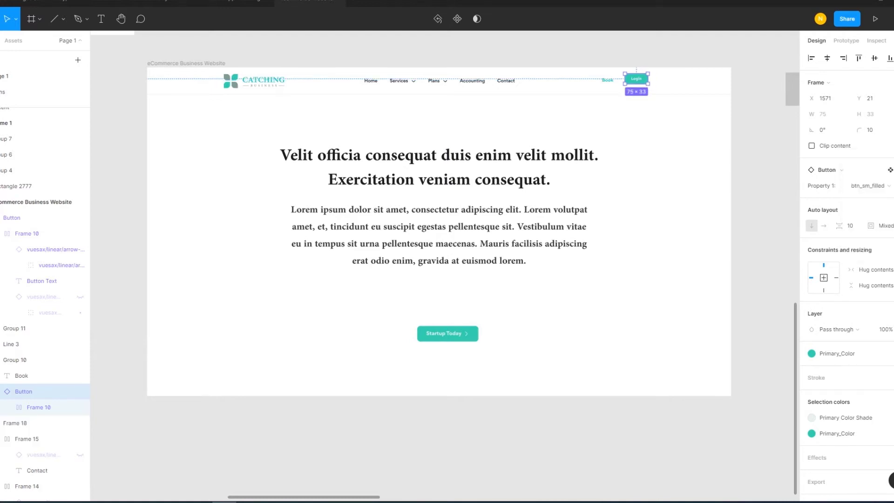
pyautogui.press('Escape')
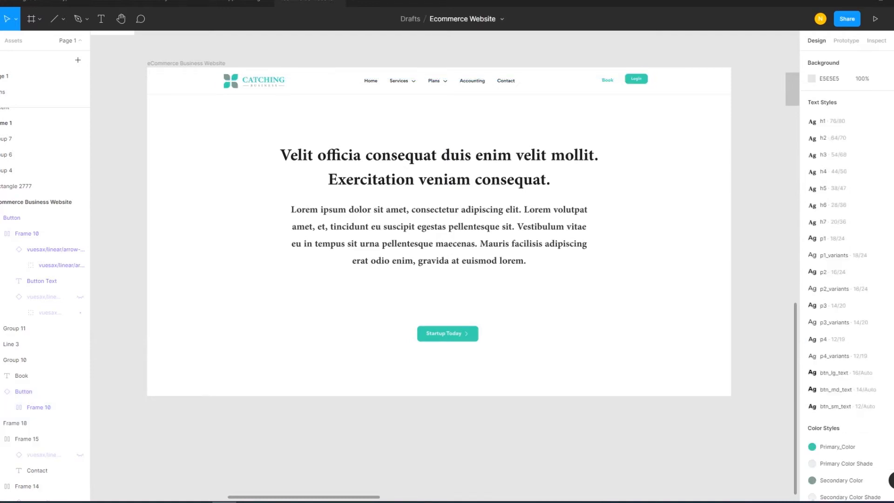
# Convert the existing Book and Login group into a frame.
pyautogui.click(15, 359)
pyautogui.rightClick(627, 75)
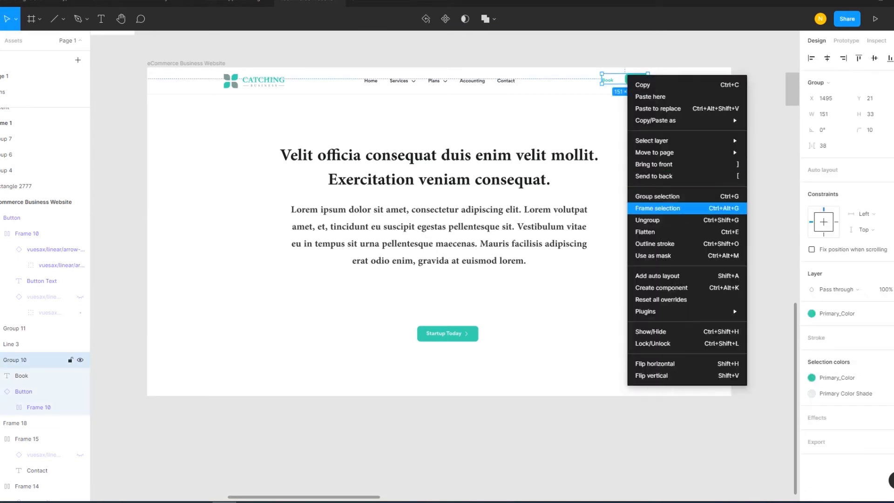
pyautogui.click(657, 208)
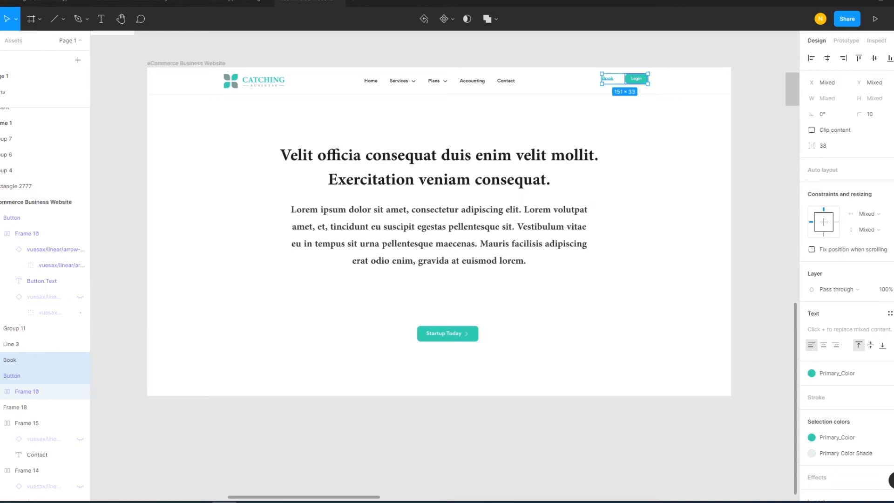
pyautogui.press('Escape')
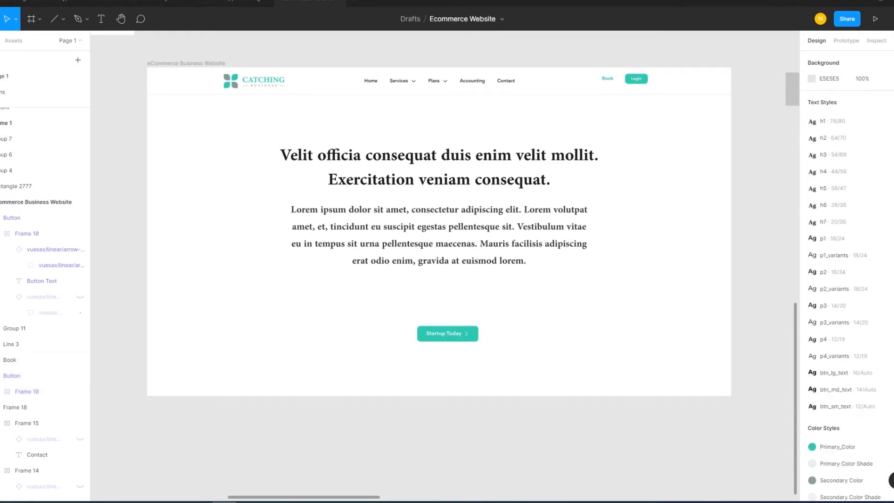
# Group the Book link and Login button, trying then undoing alignment with the navigation.
pyautogui.click(636, 78)
pyautogui.keyDown('shift'); pyautogui.click(607, 78); pyautogui.keyUp('shift')
pyautogui.hotkey('ctrl', 'g')
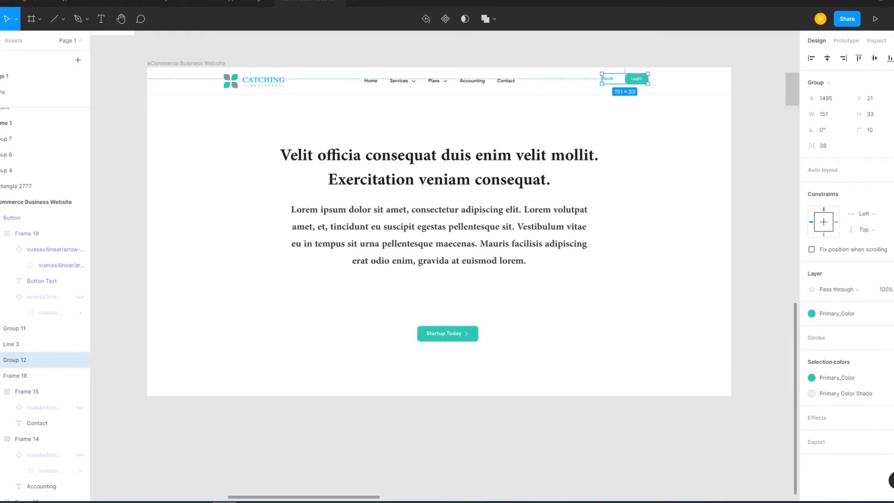
pyautogui.keyDown('shift'); pyautogui.click(253, 80); pyautogui.keyUp('shift')
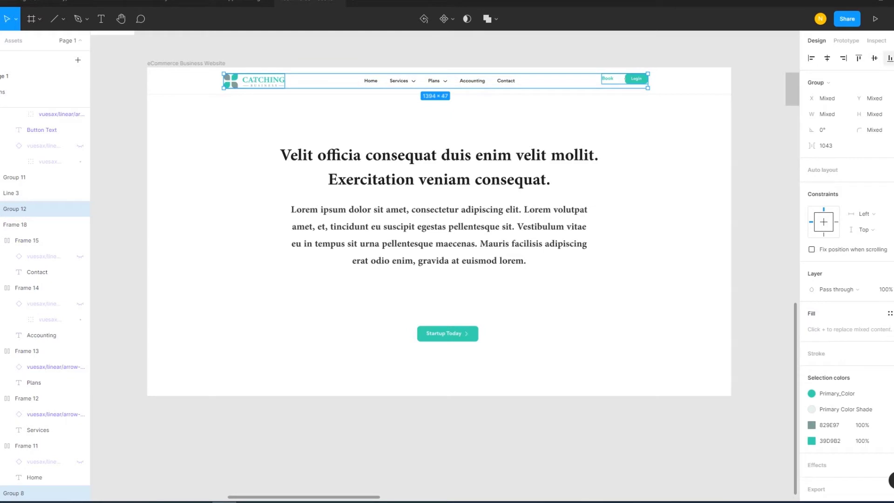
pyautogui.click(890, 57)
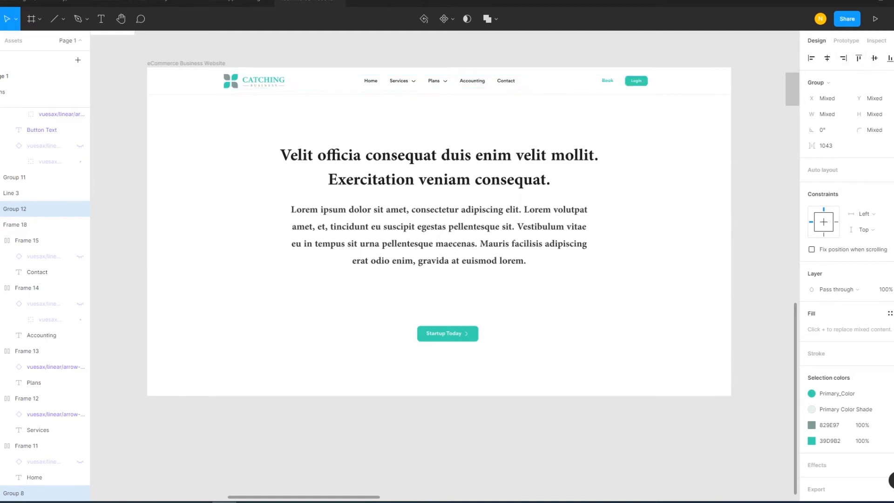
pyautogui.hotkey('ctrl', 'z')
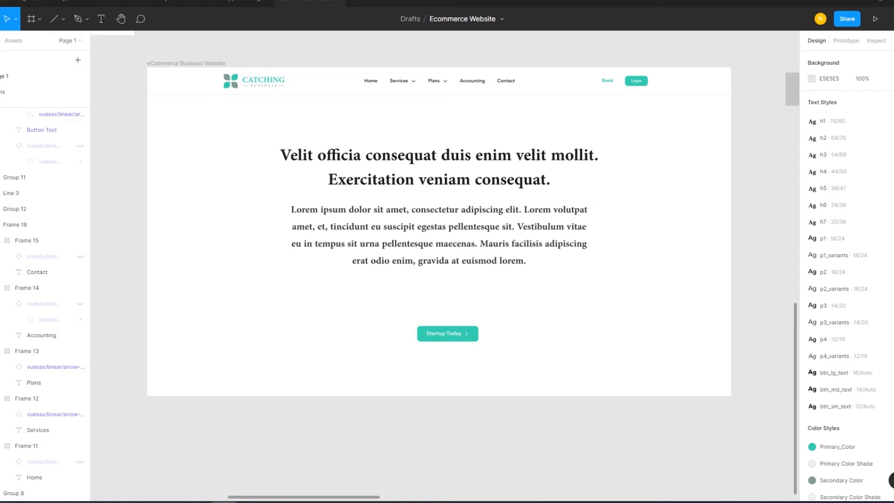
# Centre the Startup Today button horizontally.
pyautogui.click(447, 334)
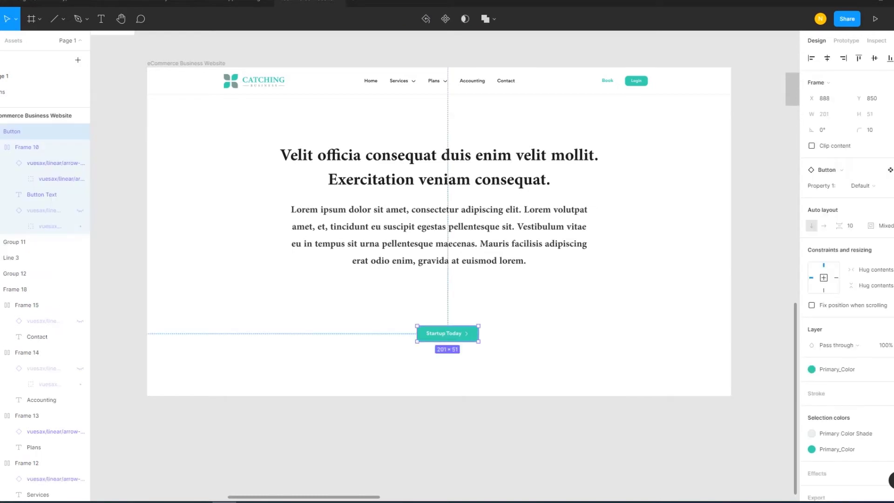
pyautogui.click(827, 58)
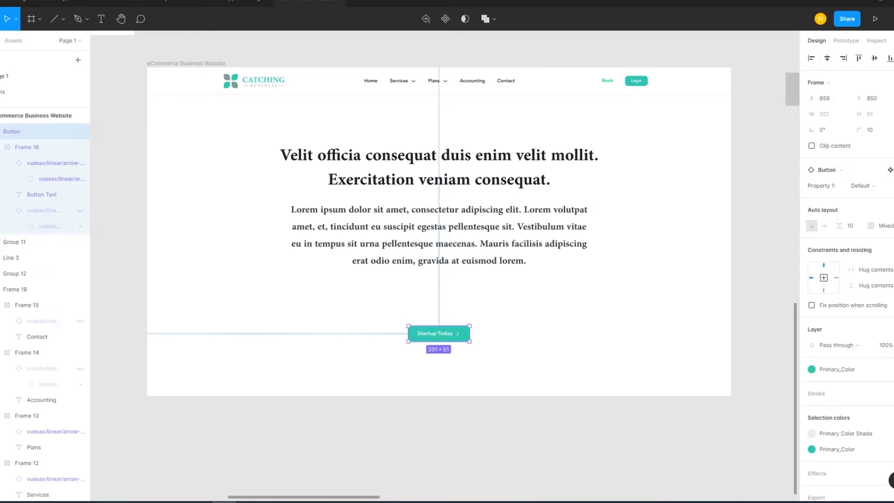
pyautogui.press('Escape')
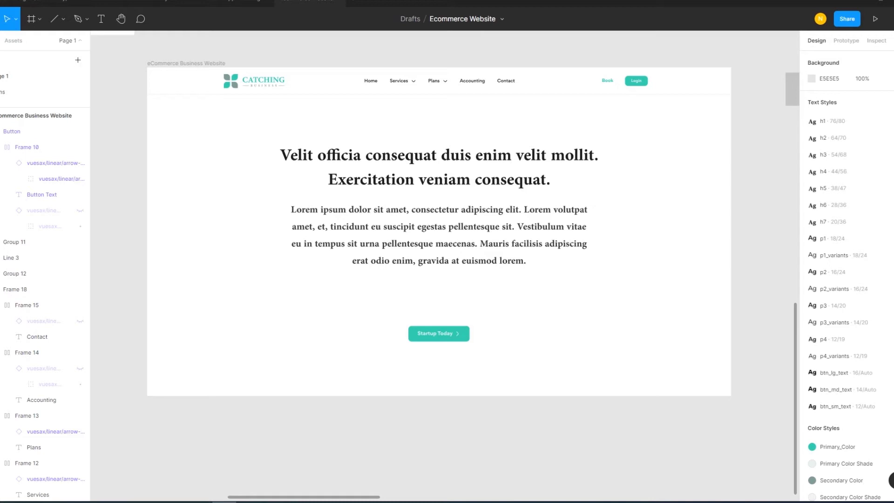
# Move the Startup Today button up closer beneath the paragraph and fine-tune its height.
pyautogui.moveTo(439, 333)
pyautogui.mouseDown()
pyautogui.moveTo(438, 303)
pyautogui.moveTo(438, 312)
pyautogui.mouseUp()
pyautogui.press('Down')
pyautogui.press('Down')
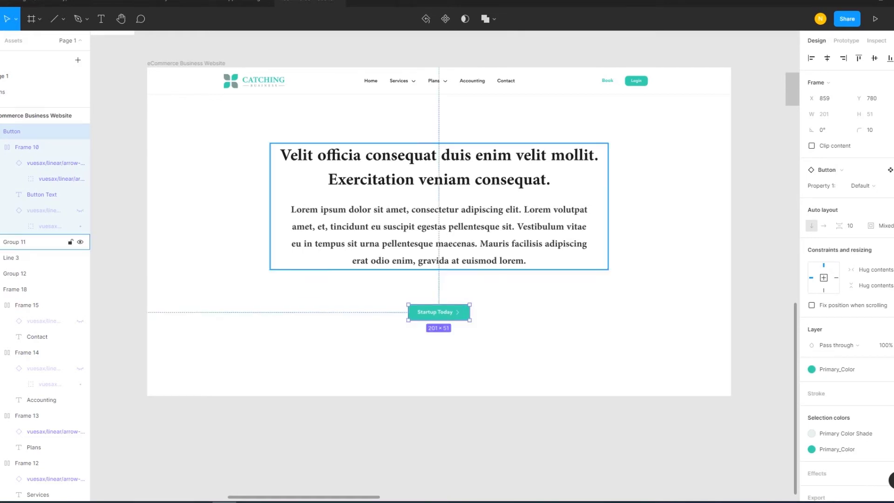
pyautogui.moveTo(438, 312); pyautogui.dragTo(439, 314)
pyautogui.press('Escape')
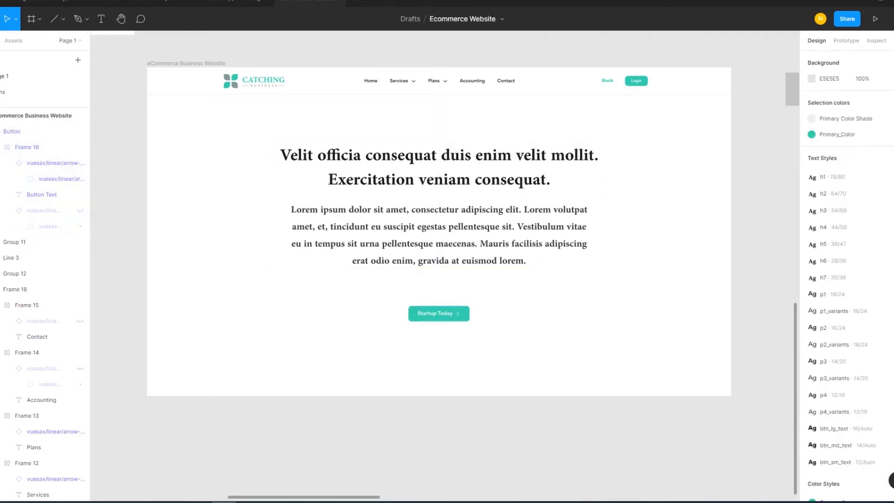
pyautogui.scroll(-2, 439, 233)
pyautogui.scroll(-3, 527, 332)
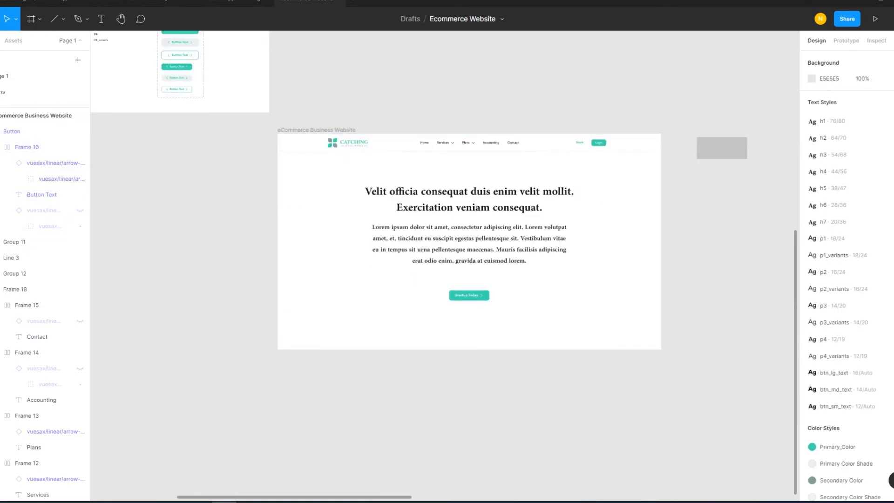
pyautogui.scroll(3, 682, 286)
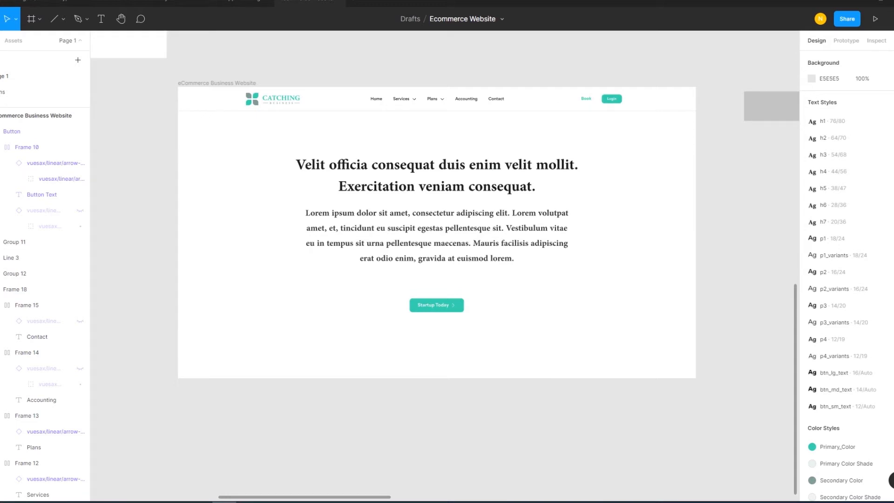
pyautogui.scroll(-1, 436, 228)
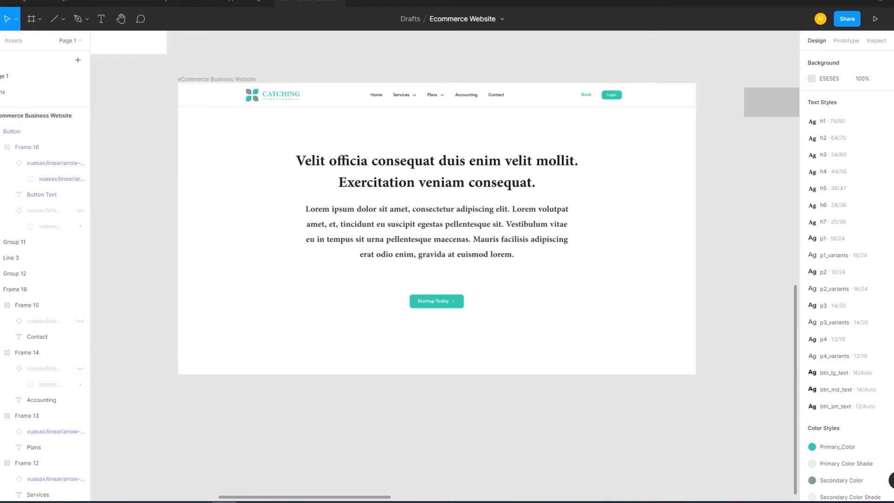
pyautogui.press('t')
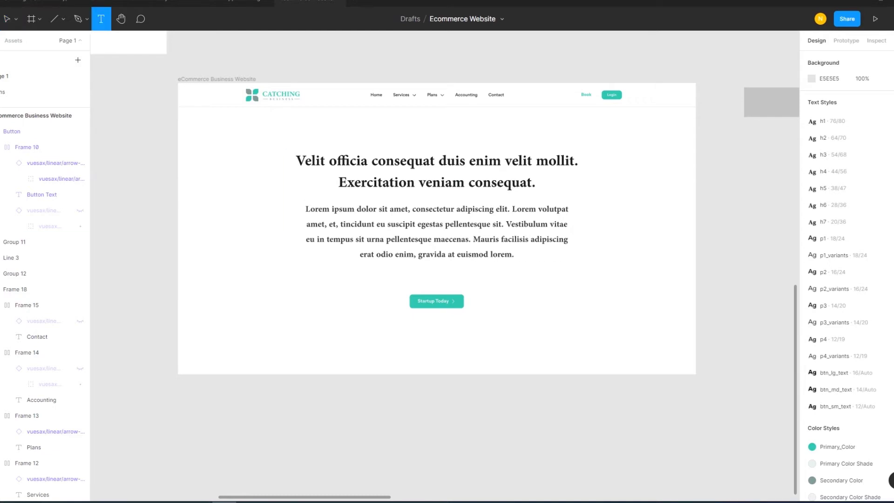
# Add a 'Catching' text label to the right of the Startup Today button.
pyautogui.click(597, 310)
pyautogui.write('Catching')
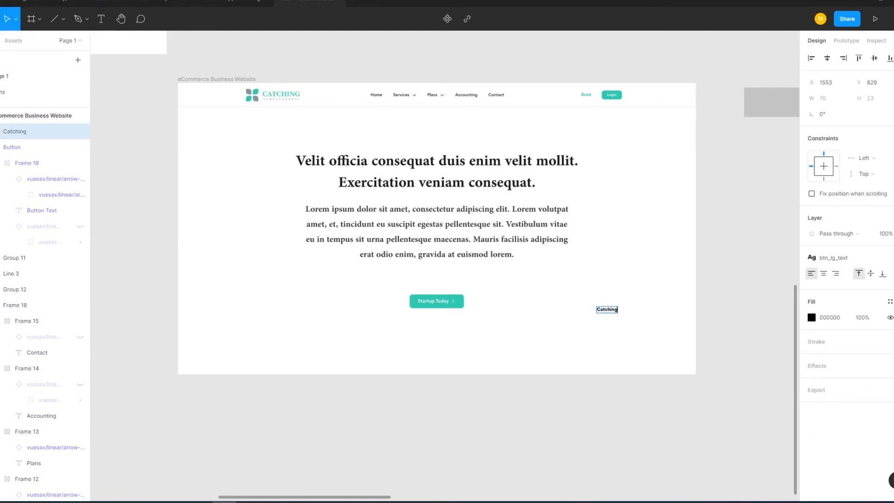
pyautogui.press('Escape')
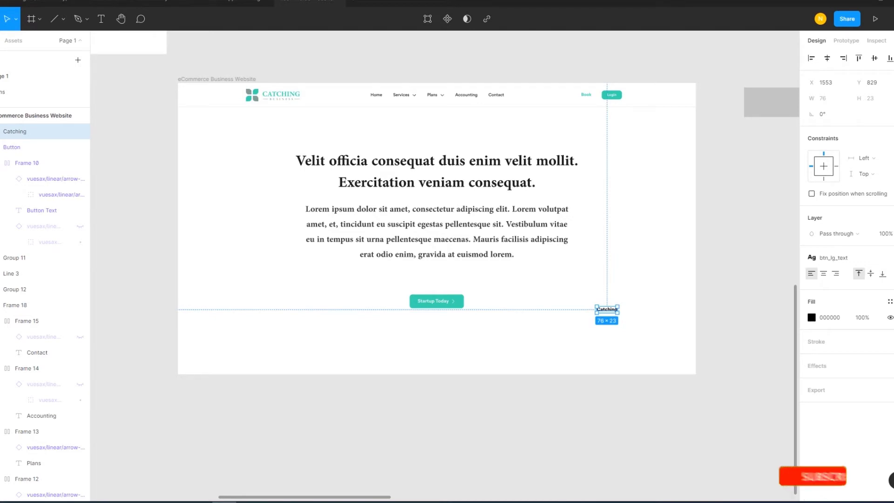
pyautogui.press('Escape')
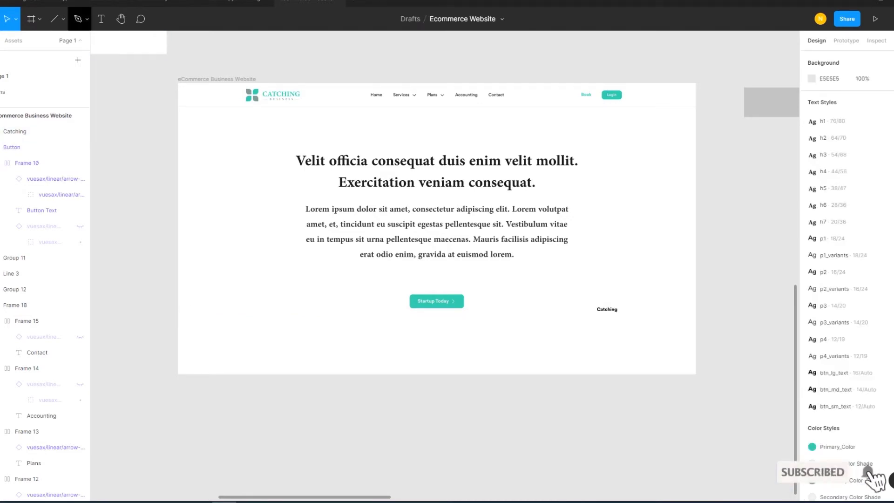
# Draw a circle behind the Catching text and centre the text within it.
pyautogui.click(63, 19)
pyautogui.click(42, 79)
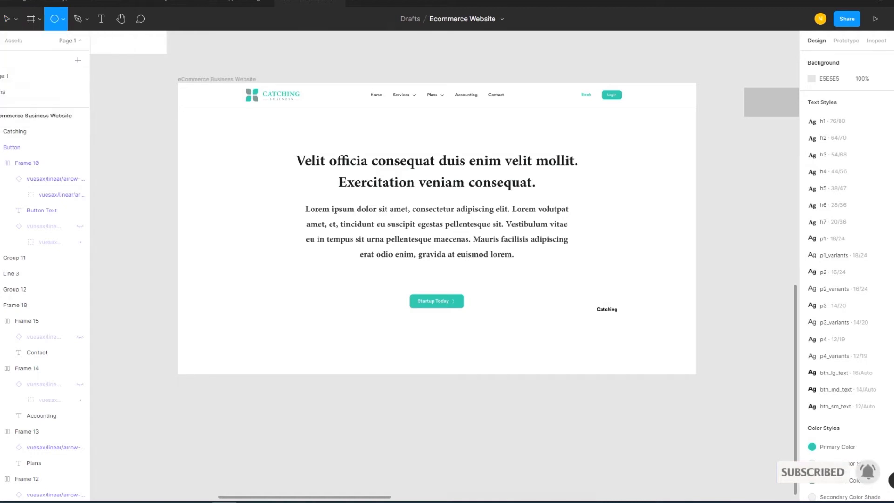
pyautogui.moveTo(589, 291)
pyautogui.mouseDown()
pyautogui.moveTo(631, 333)
pyautogui.moveTo(625, 328)
pyautogui.mouseUp()
pyautogui.press('[')
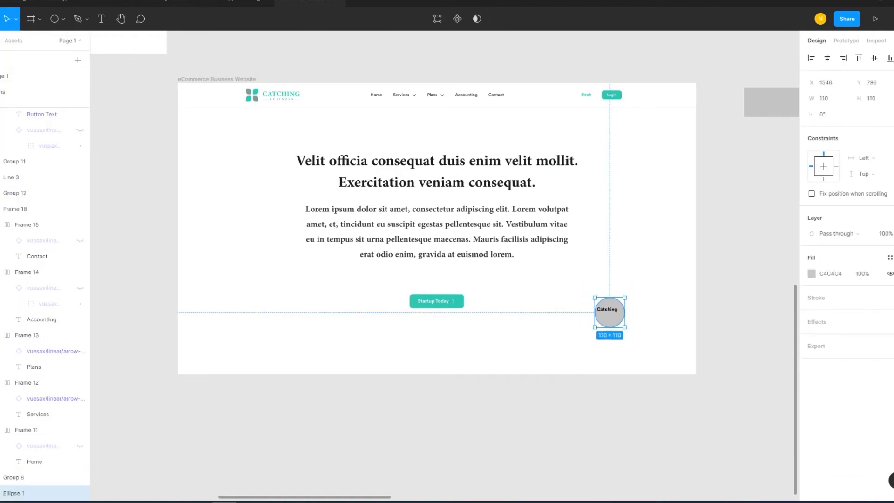
pyautogui.press('Escape')
pyautogui.moveTo(660, 340); pyautogui.dragTo(568, 274)
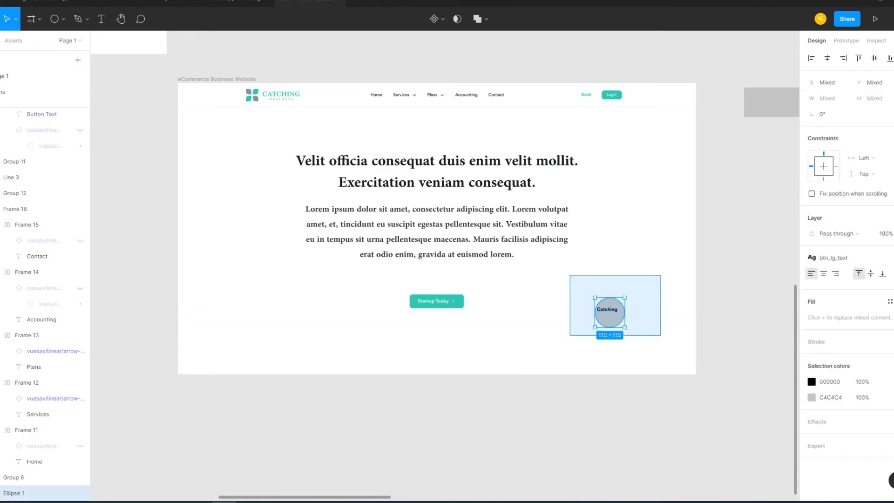
pyautogui.click(827, 58)
pyautogui.click(874, 58)
pyautogui.press('Escape')
# Fill the circle with the Primary Color Shade colour style.
pyautogui.click(603, 323)
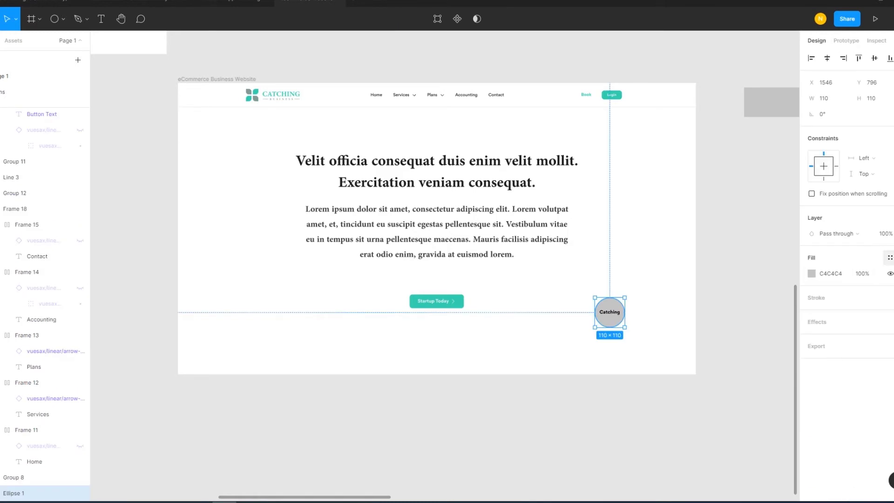
pyautogui.click(889, 257)
pyautogui.click(854, 333)
pyautogui.press('Escape')
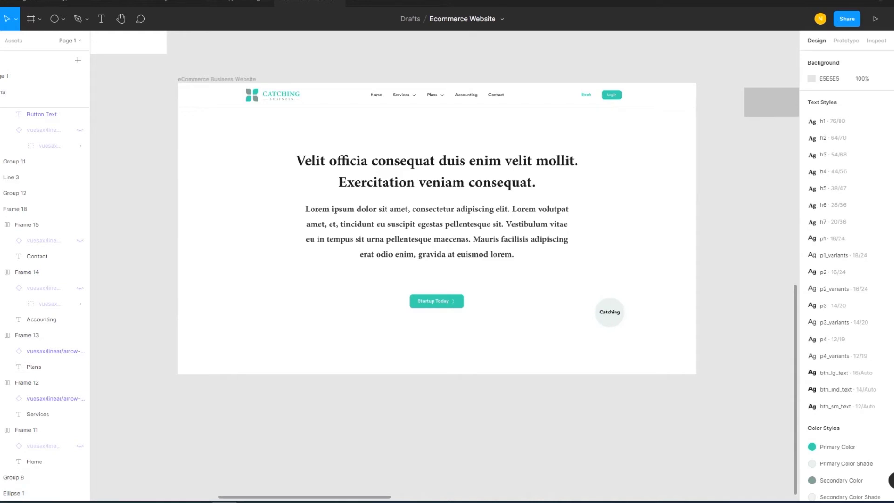
pyautogui.click(603, 322)
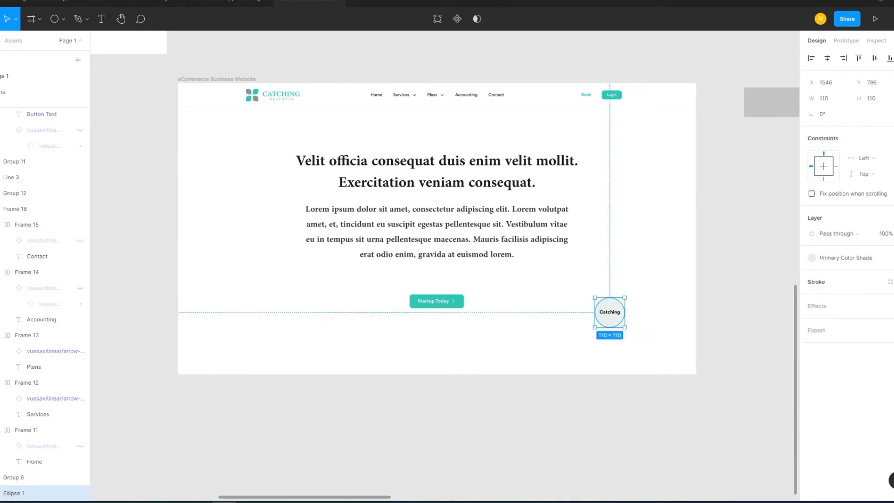
pyautogui.click(890, 257)
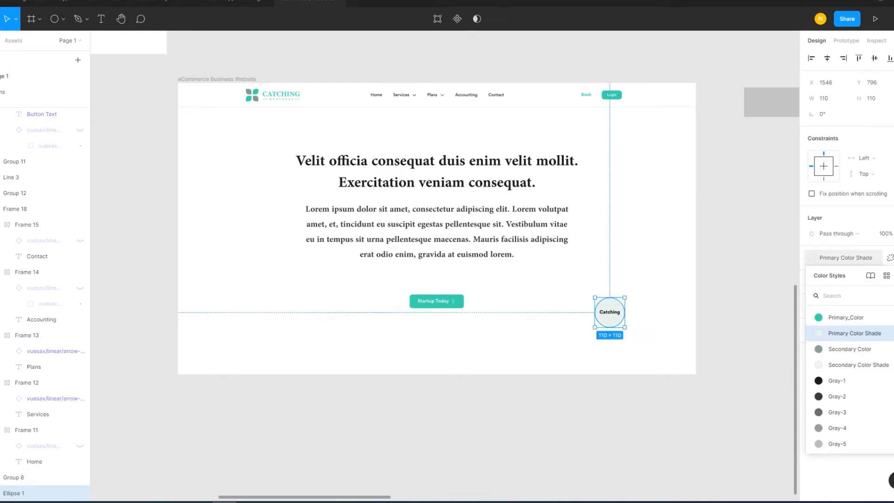
pyautogui.press('Escape')
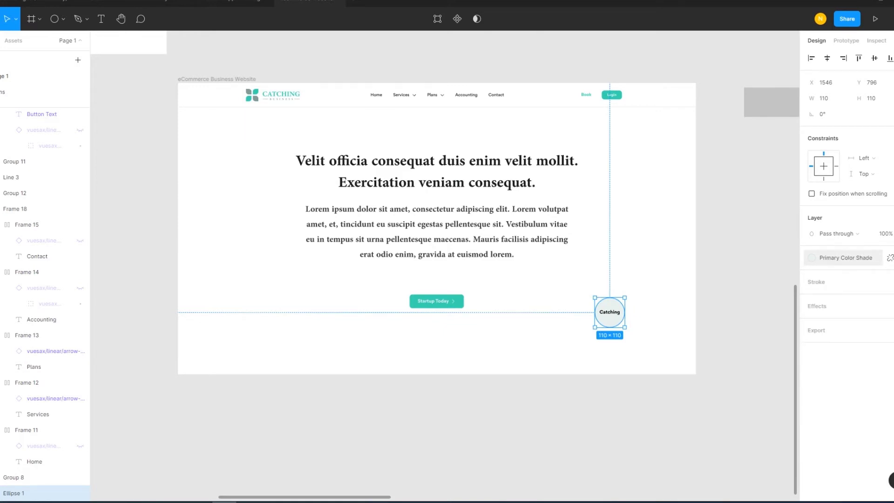
pyautogui.press('Escape')
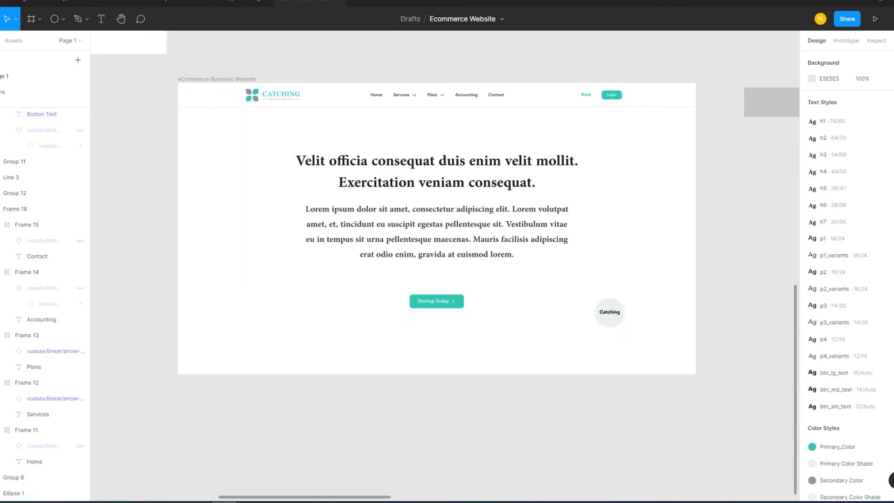
# Change the circle fill to FFFFFF and add a drop shadow.
pyautogui.click(609, 316)
pyautogui.click(811, 273)
pyautogui.write('FFFFFF')
pyautogui.press('Return')
pyautogui.click(789, 244)
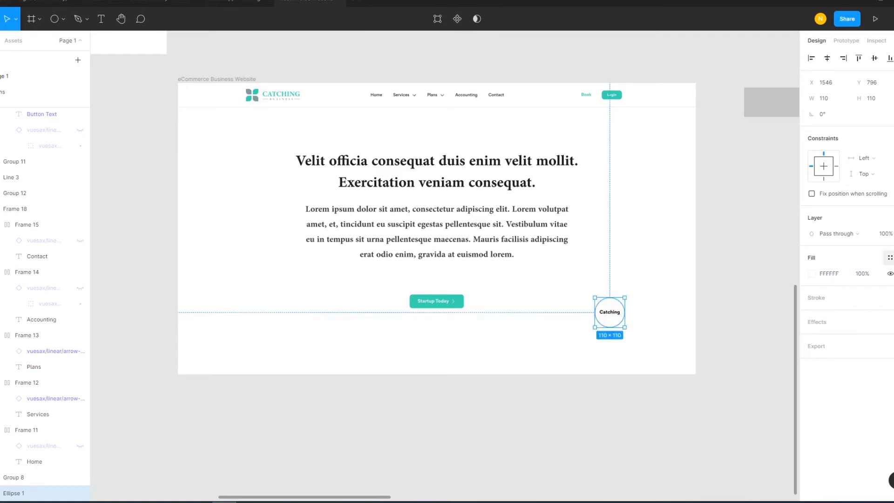
pyautogui.click(889, 322)
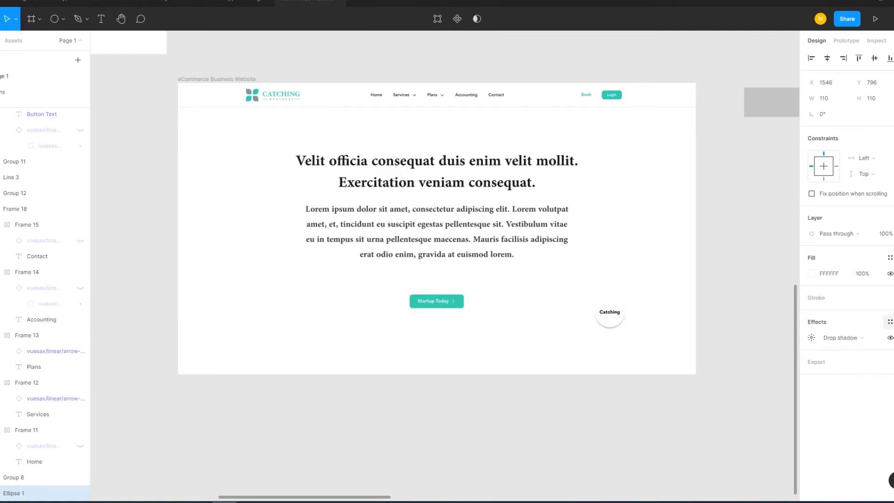
# Soften the circle badge's drop shadow by increasing its blur.
pyautogui.click(812, 337)
pyautogui.moveTo(742, 362); pyautogui.dragTo(846, 362)
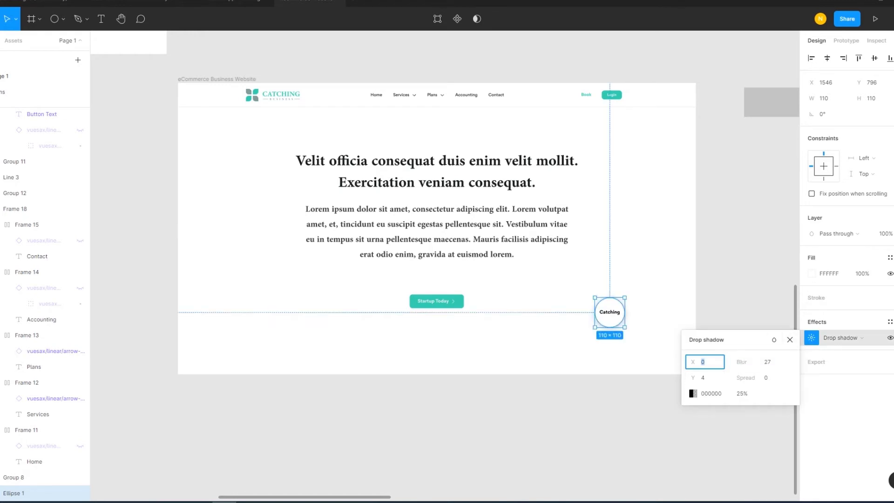
pyautogui.moveTo(742, 362); pyautogui.dragTo(875, 363)
pyautogui.click(740, 394)
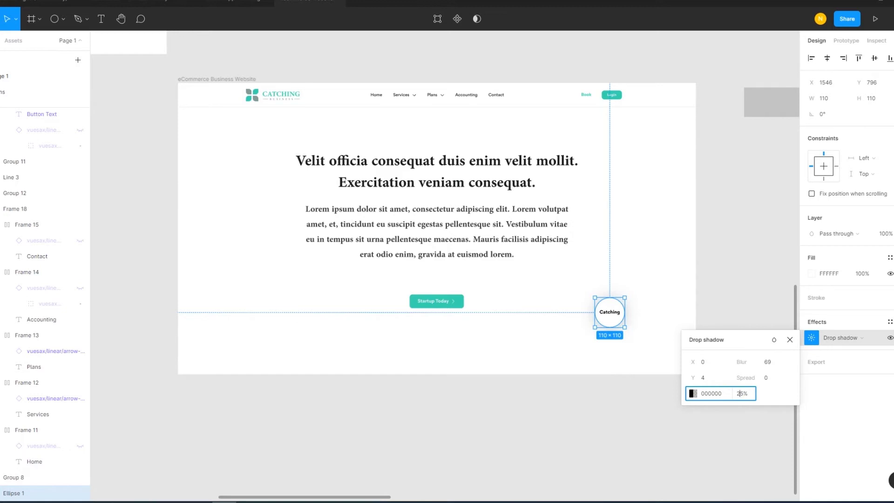
pyautogui.doubleClick(739, 393)
pyautogui.press('Escape')
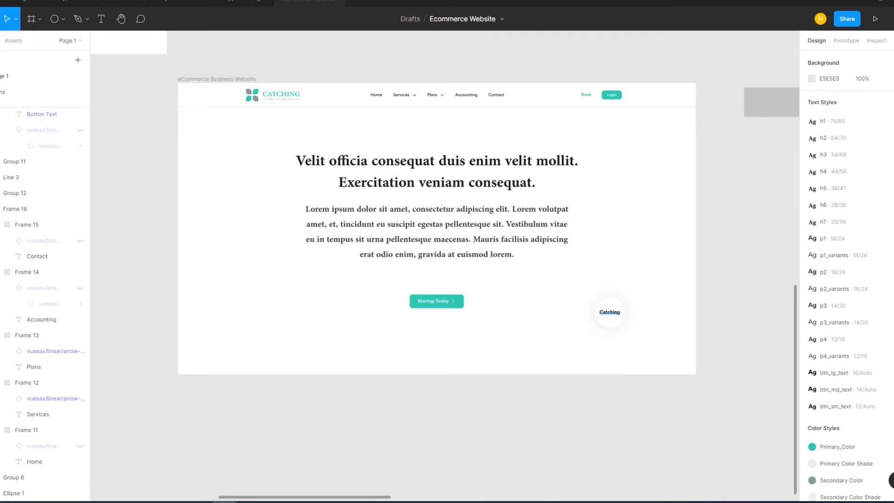
# Colour the Catching text with the Primary_Color style.
pyautogui.click(610, 312)
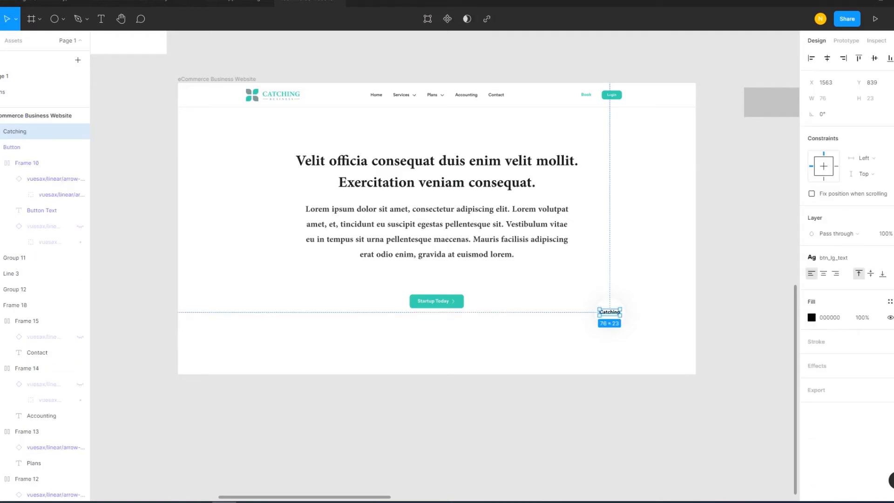
pyautogui.click(890, 301)
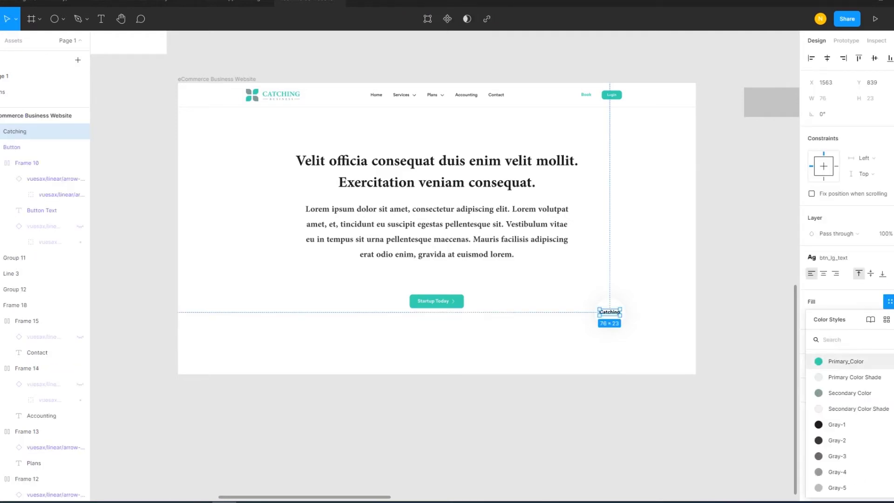
pyautogui.click(846, 362)
pyautogui.press('Escape')
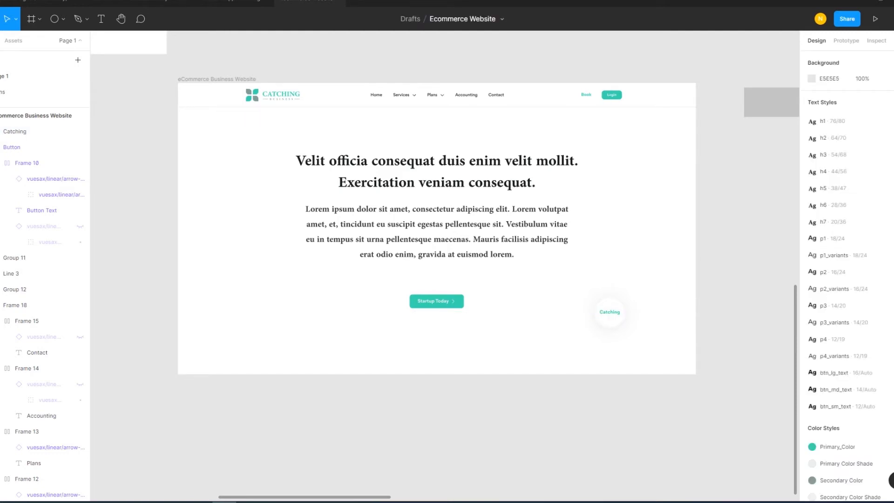
# Apply the h7 text style to the Catching label.
pyautogui.click(19, 132)
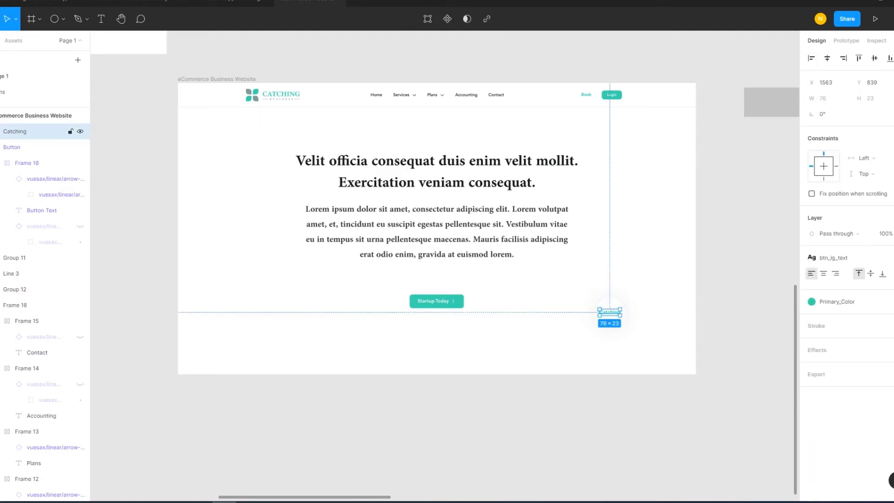
pyautogui.click(834, 258)
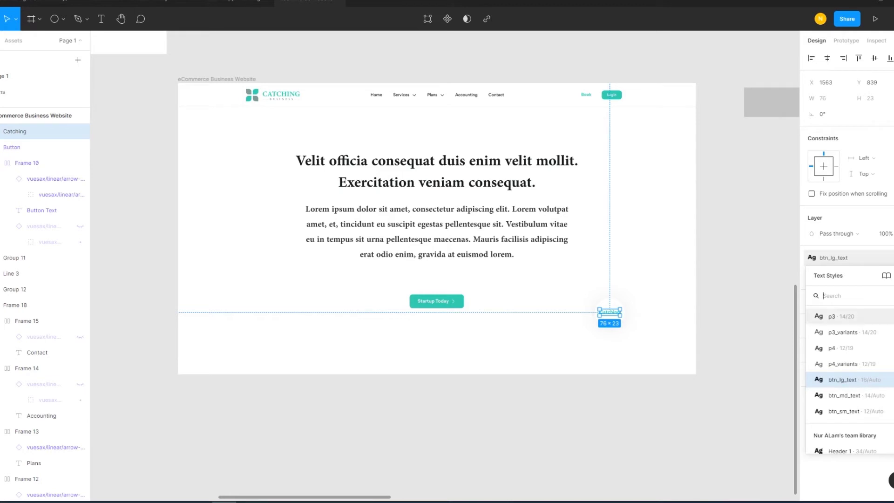
pyautogui.scroll(5, 848, 372)
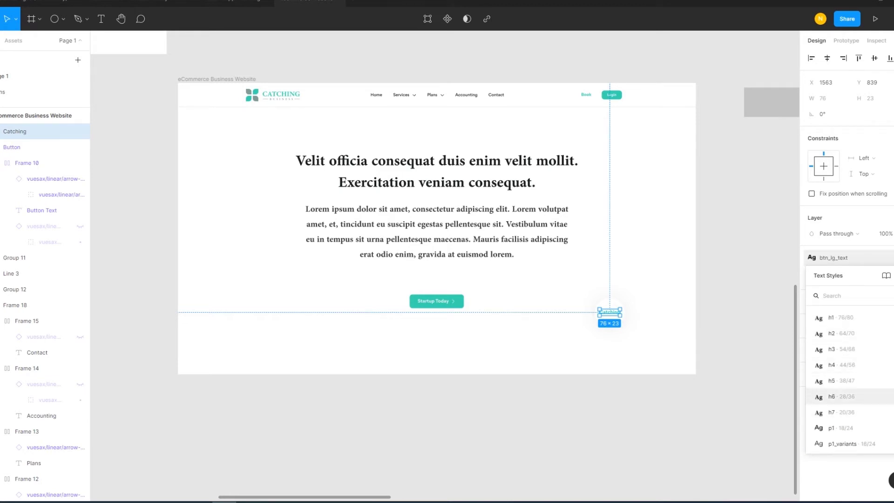
pyautogui.scroll(-2, 843, 395)
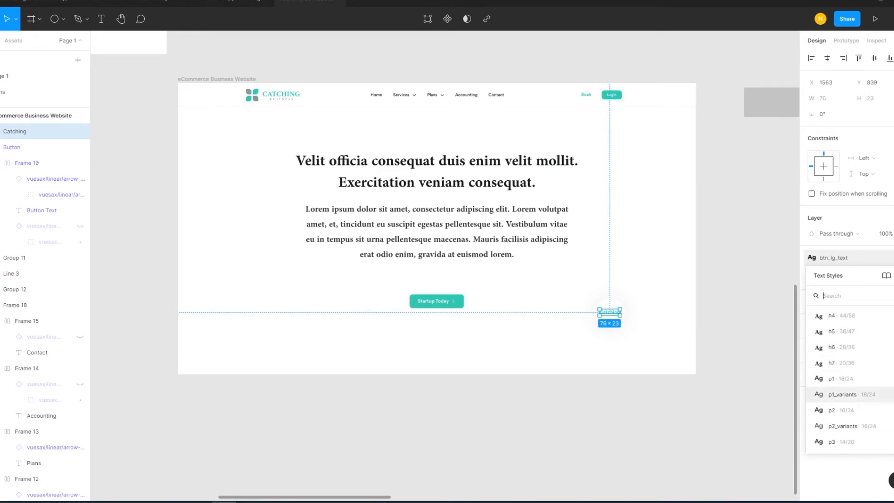
pyautogui.scroll(2, 847, 379)
pyautogui.scroll(-2, 847, 363)
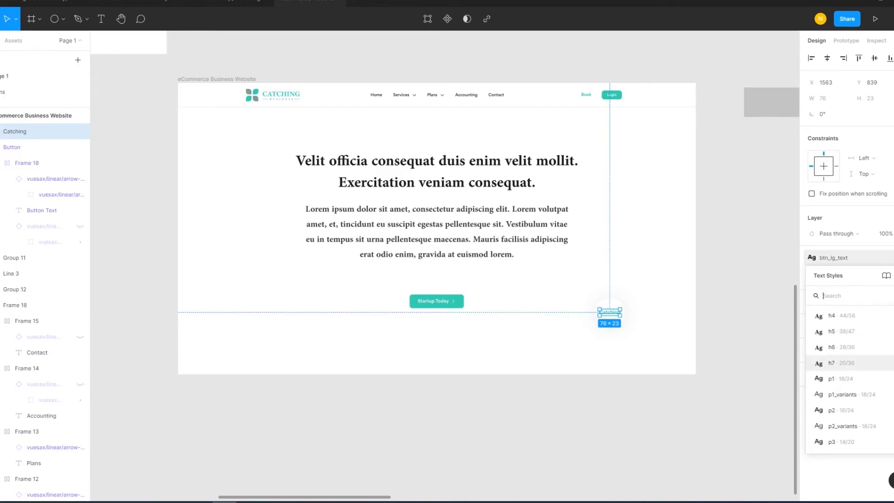
pyautogui.click(838, 363)
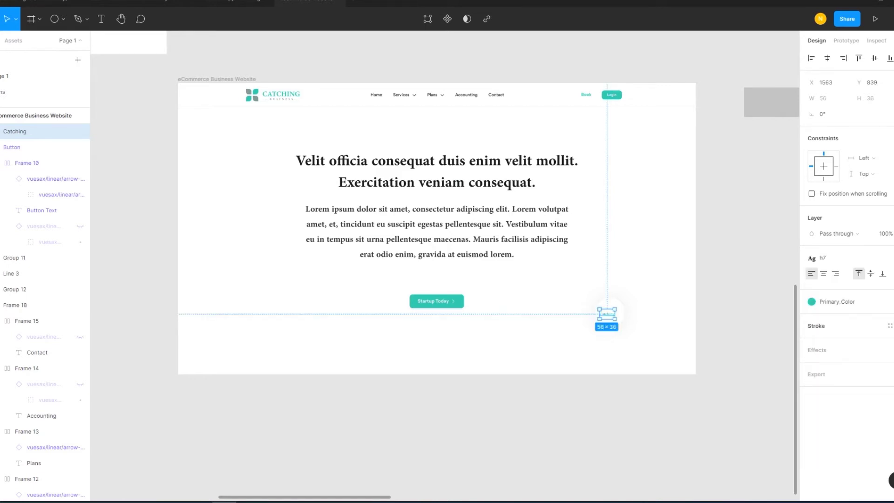
pyautogui.click(833, 258)
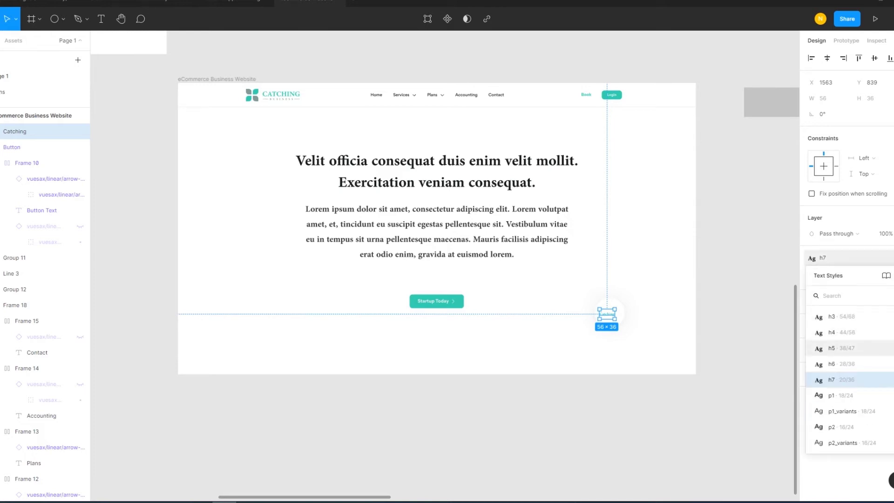
pyautogui.press('Escape')
pyautogui.press('Escape')
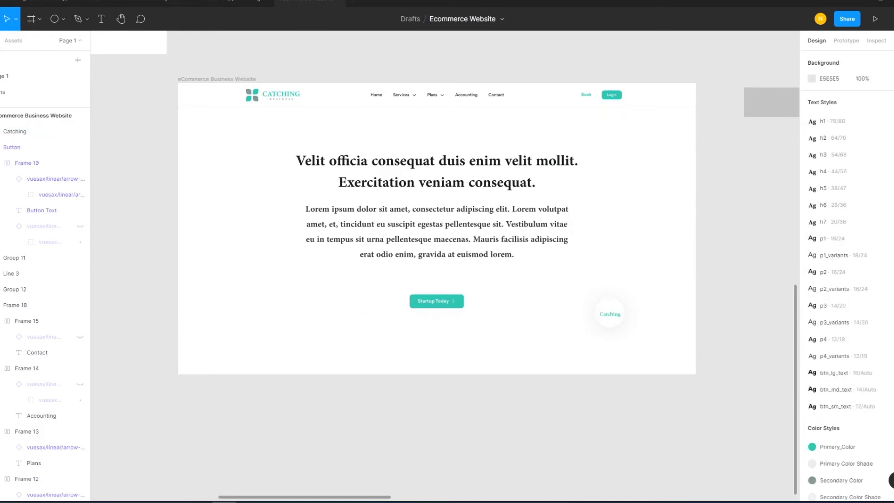
pyautogui.scroll(3, 716, 332)
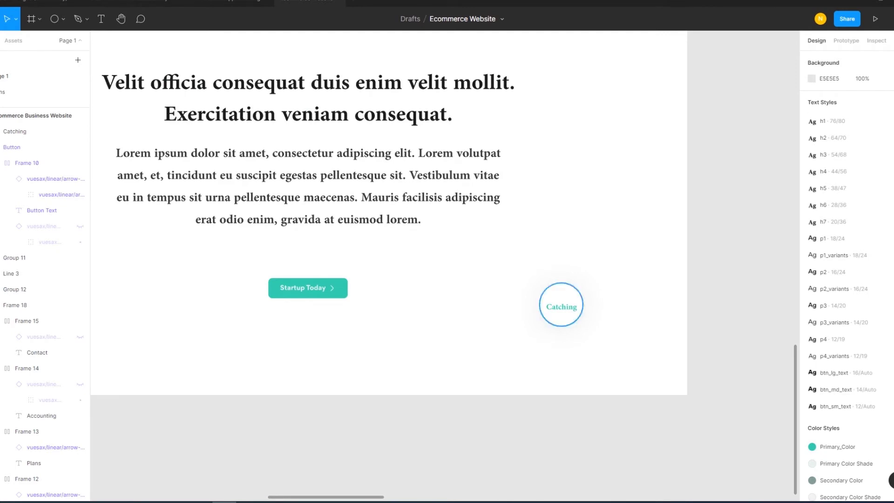
# Place a copy of the Catching circle badge on the opposite side of the hero.
pyautogui.click(562, 307)
pyautogui.keyDown('shift'); pyautogui.click(561, 290); pyautogui.keyUp('shift')
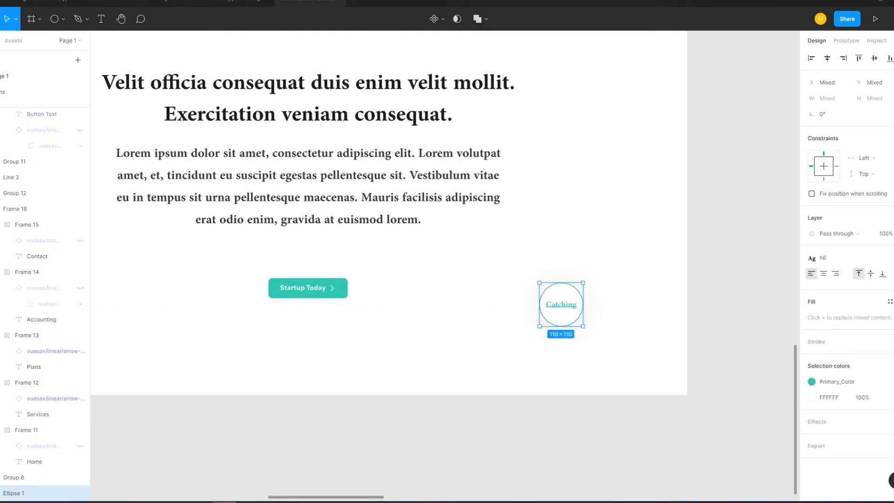
pyautogui.press('Escape')
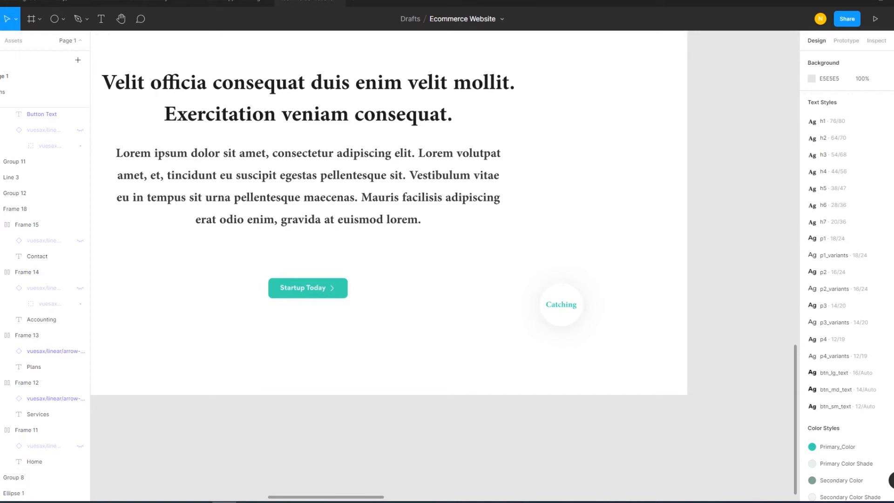
pyautogui.keyDown('ctrl'); pyautogui.scroll(-5, 444, 266); pyautogui.keyUp('ctrl')
pyautogui.hotkey('ctrl', '+')
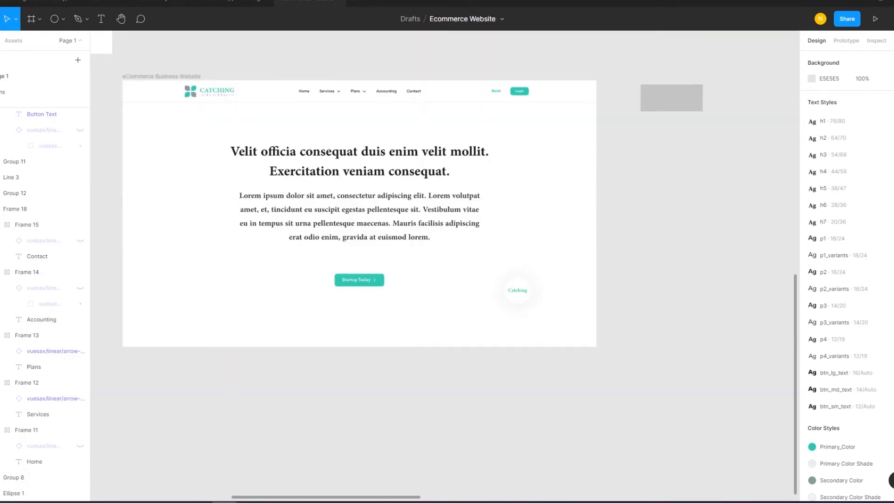
pyautogui.hscroll(-2, 405, 193)
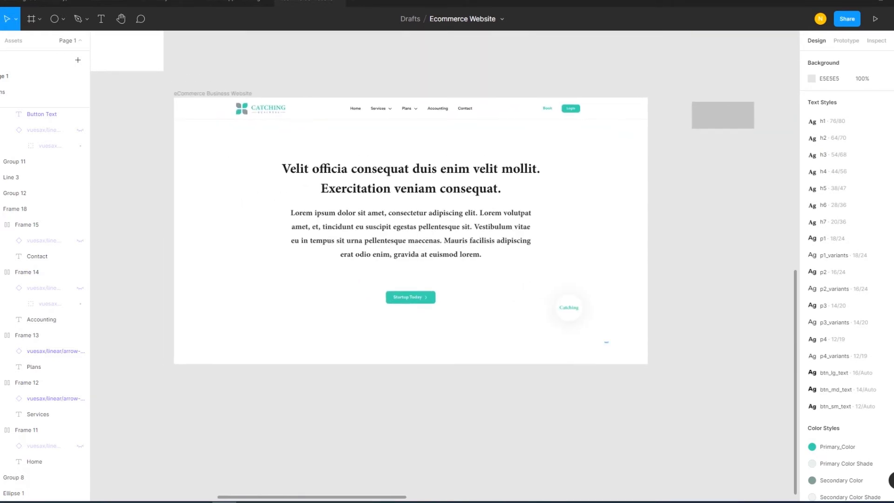
pyautogui.click(569, 308)
pyautogui.press('Escape')
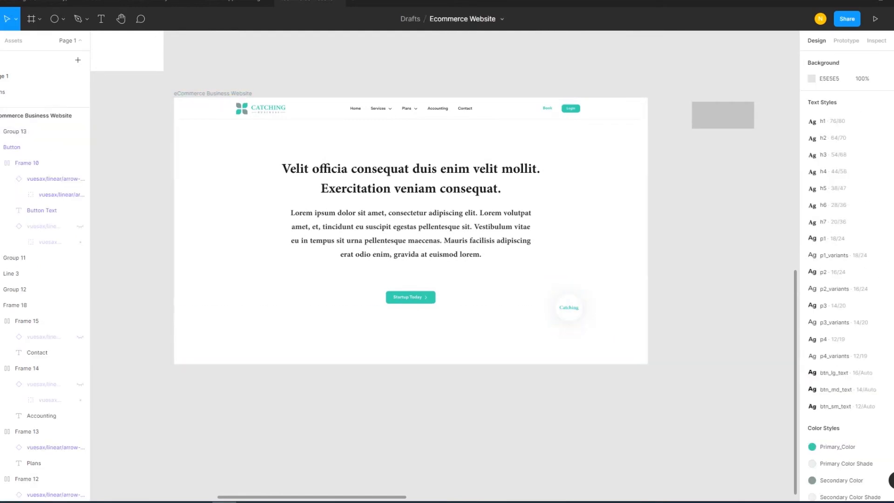
pyautogui.moveTo(569, 307)
pyautogui.mouseDown()
pyautogui.moveTo(241, 310)
pyautogui.moveTo(581, 310)
pyautogui.mouseUp()
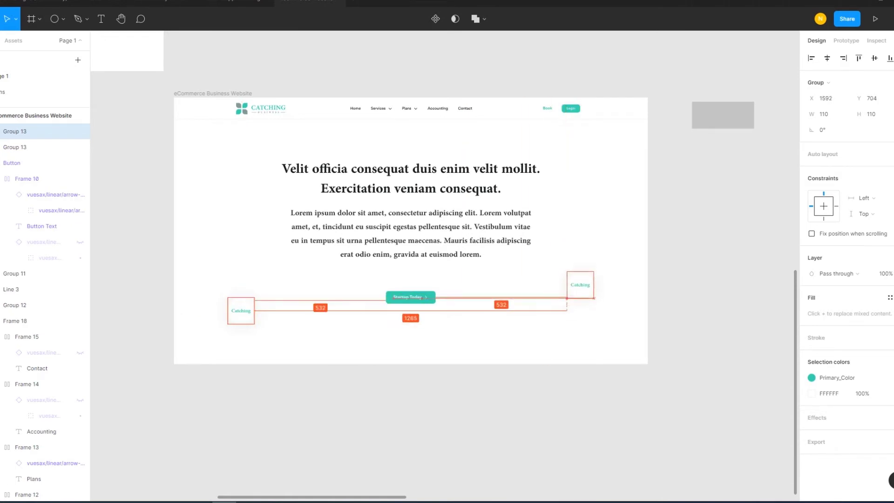
pyautogui.moveTo(580, 311)
pyautogui.mouseDown()
pyautogui.moveTo(589, 320)
pyautogui.moveTo(588, 310)
pyautogui.mouseUp()
# Relabel the right-hand badge's text to 'Business'.
pyautogui.doubleClick(588, 310)
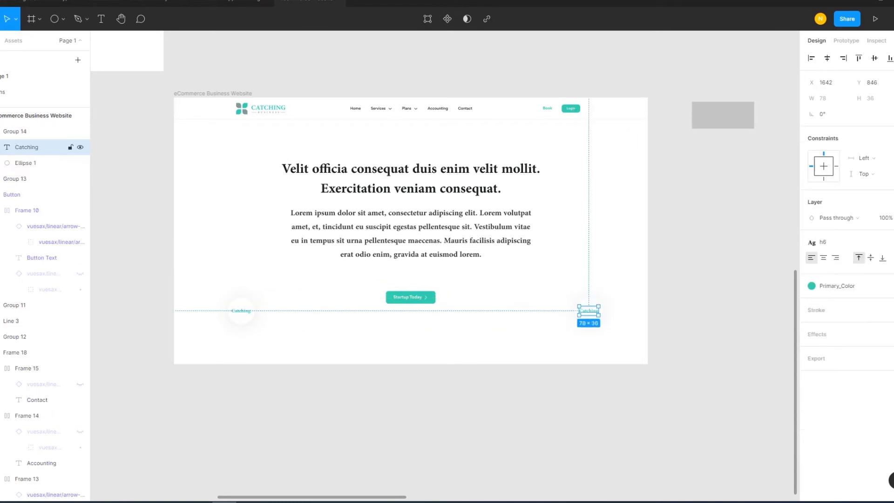
pyautogui.scroll(3, 603, 309)
pyautogui.scroll(2, 603, 309)
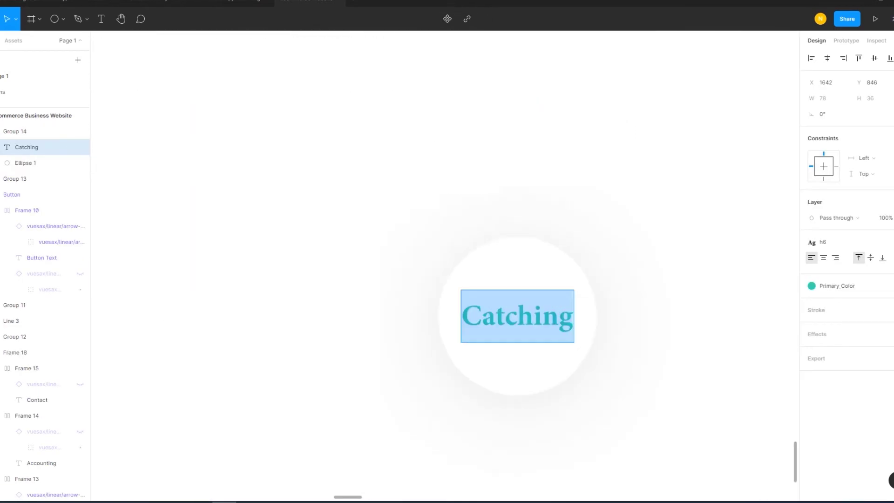
pyautogui.write('Business')
pyautogui.press('Escape')
pyautogui.press('Escape')
pyautogui.scroll(-3, 652, 287)
pyautogui.scroll(-2, 651, 288)
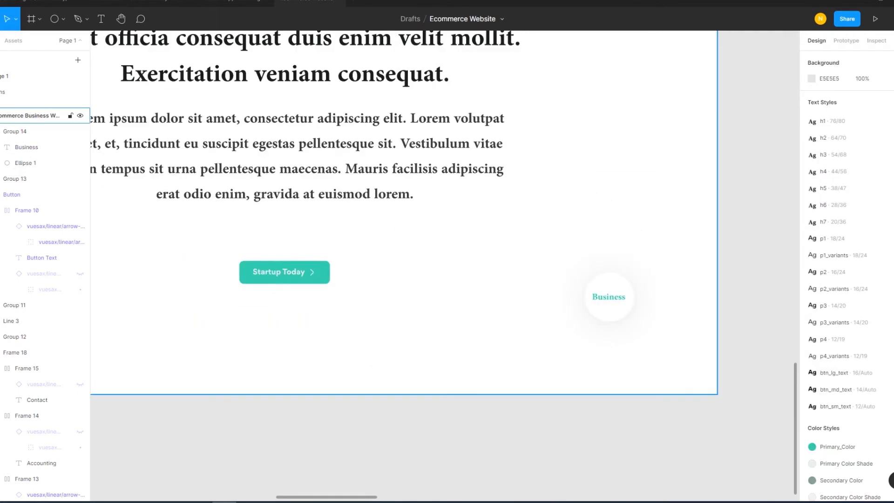
pyautogui.scroll(-3, 558, 354)
pyautogui.click(263, 325)
pyautogui.press('Escape')
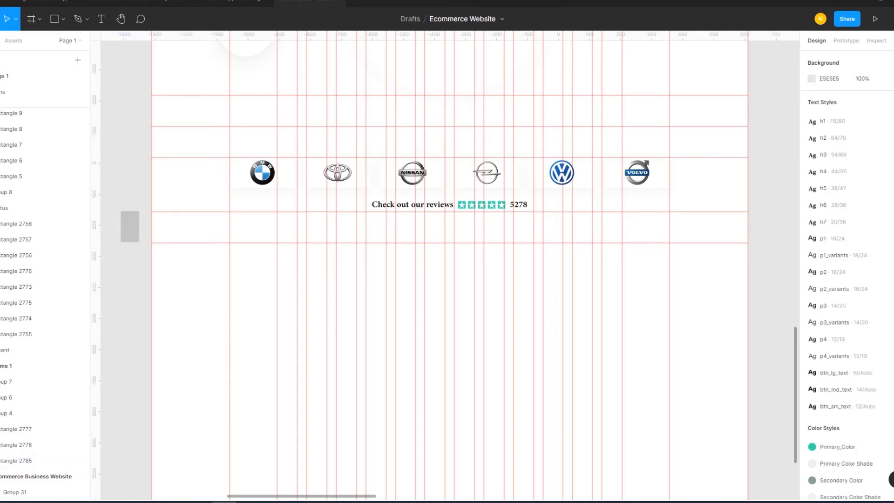
# Draw a circle below the car logos with a Gray-4 outline stroke.
pyautogui.scroll(-2, 450, 270)
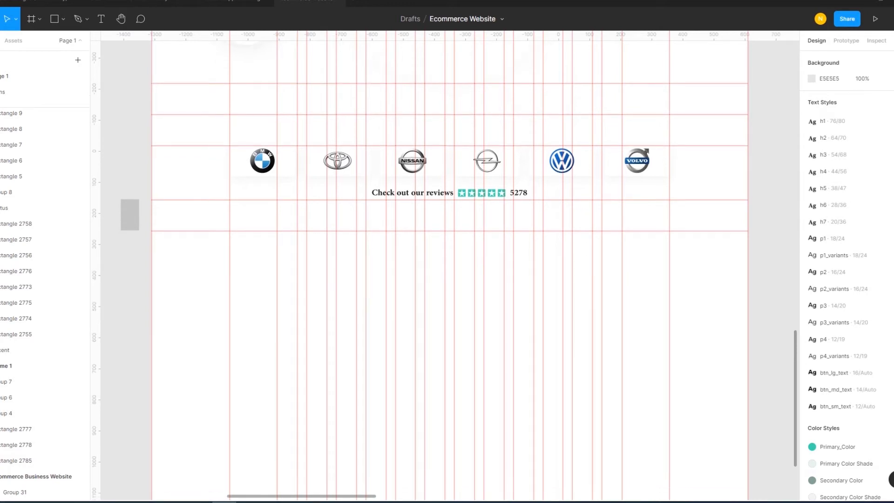
pyautogui.scroll(-1, 449, 270)
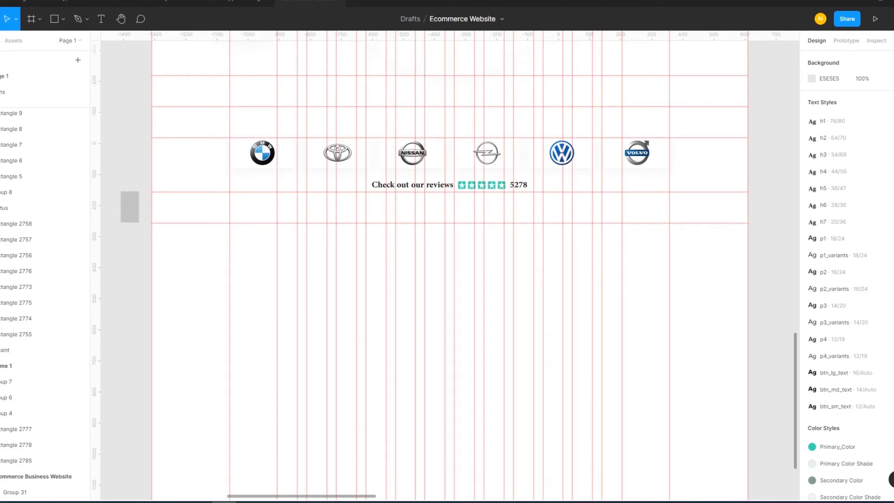
pyautogui.scroll(-2, 449, 270)
pyautogui.click(63, 19)
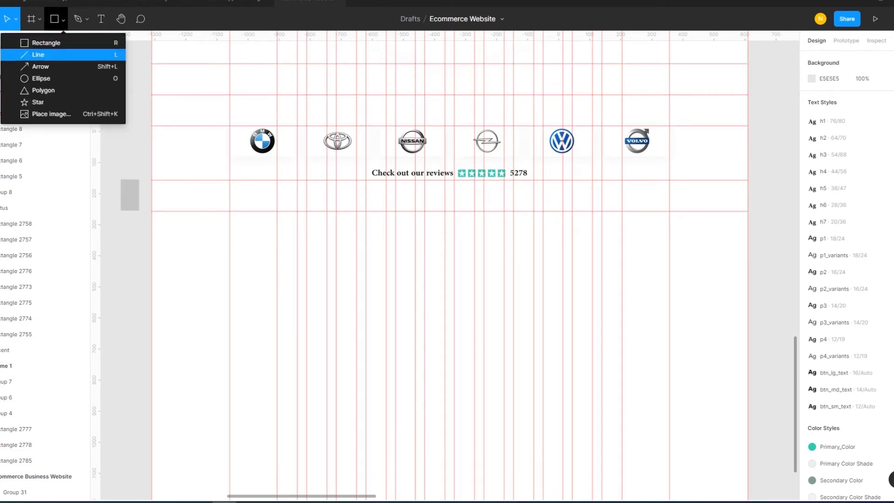
pyautogui.click(41, 78)
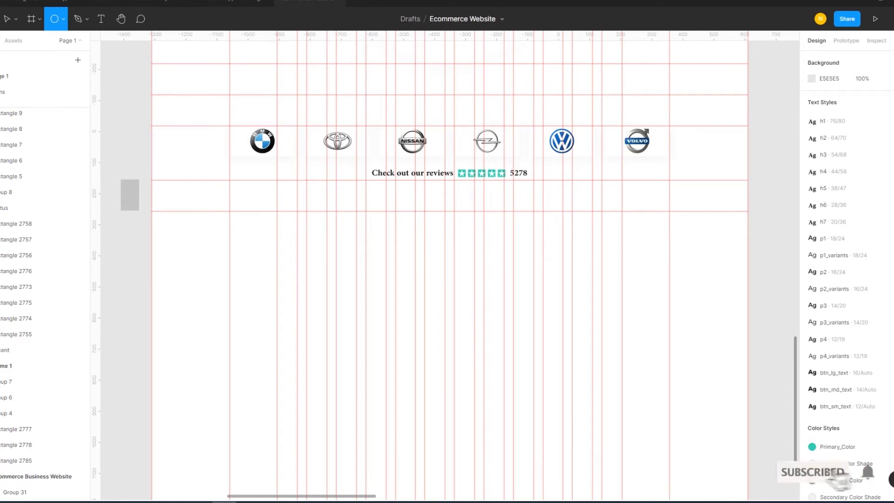
pyautogui.moveTo(367, 287); pyautogui.dragTo(424, 344)
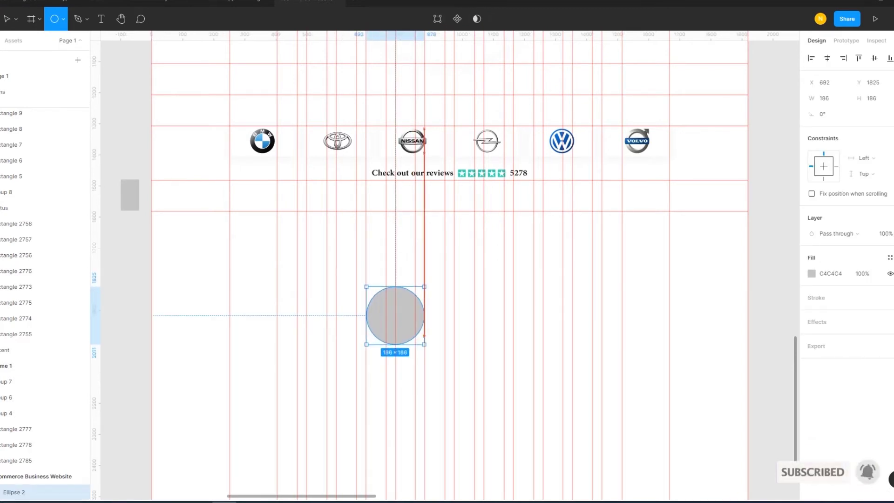
pyautogui.click(890, 282)
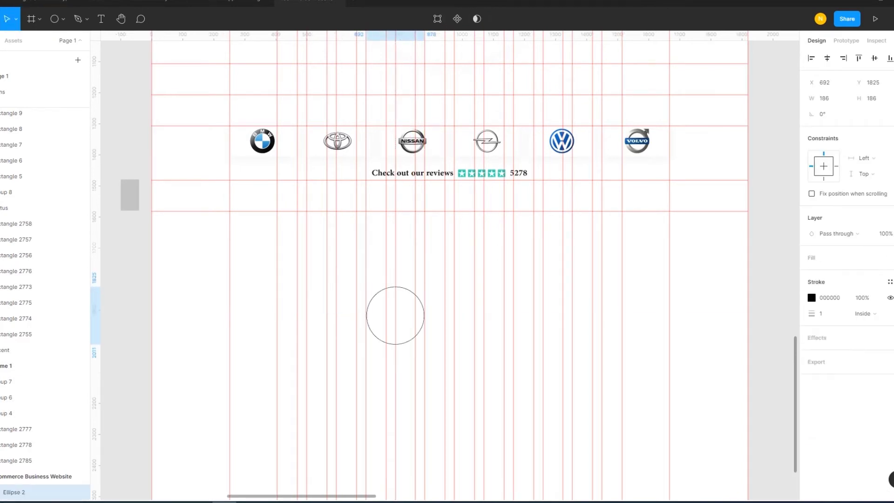
pyautogui.click(890, 282)
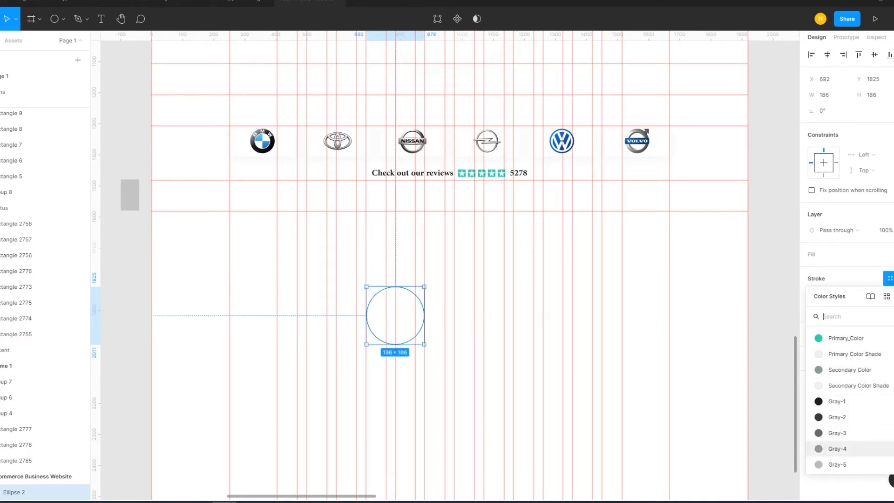
pyautogui.click(837, 449)
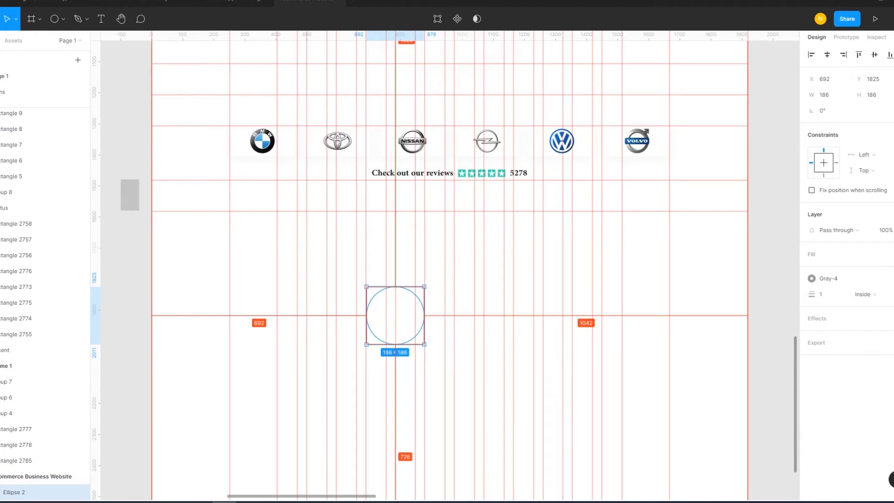
# Duplicate and enlarge the circle into three more concentric rings, the largest 688 wide.
pyautogui.hotkey('ctrl', 'd')
pyautogui.moveTo(424, 345); pyautogui.dragTo(432, 351)
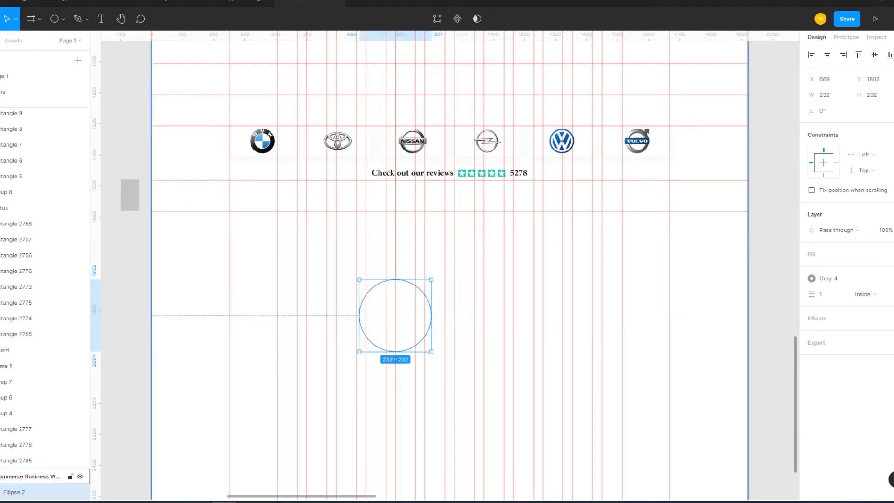
pyautogui.hotkey('ctrl', 'd')
pyautogui.moveTo(431, 351); pyautogui.dragTo(459, 378)
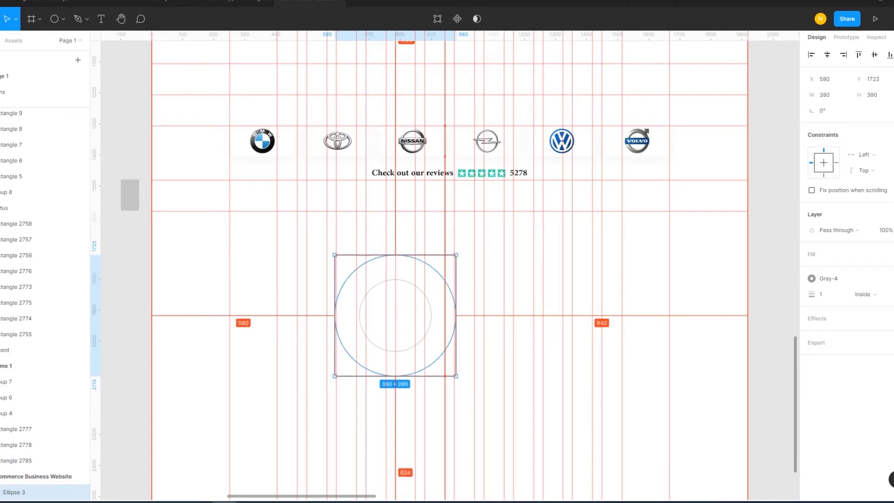
pyautogui.hotkey('ctrl', 'd')
pyautogui.moveTo(395, 316)
pyautogui.mouseDown()
pyautogui.moveTo(371, 291)
pyautogui.moveTo(395, 316)
pyautogui.mouseUp()
pyautogui.moveTo(455, 375); pyautogui.dragTo(478, 399)
pyautogui.hotkey('ctrl', 'd')
pyautogui.hotkey('ctrl', 'z')
pyautogui.hotkey('ctrl', 'd')
pyautogui.moveTo(478, 398); pyautogui.dragTo(502, 423)
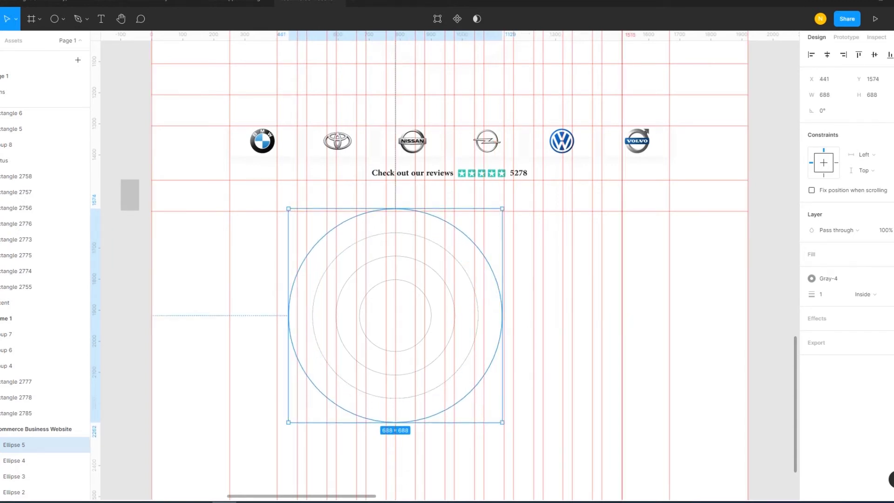
# Select all four concentric circles and nudge them into position.
pyautogui.click(504, 422)
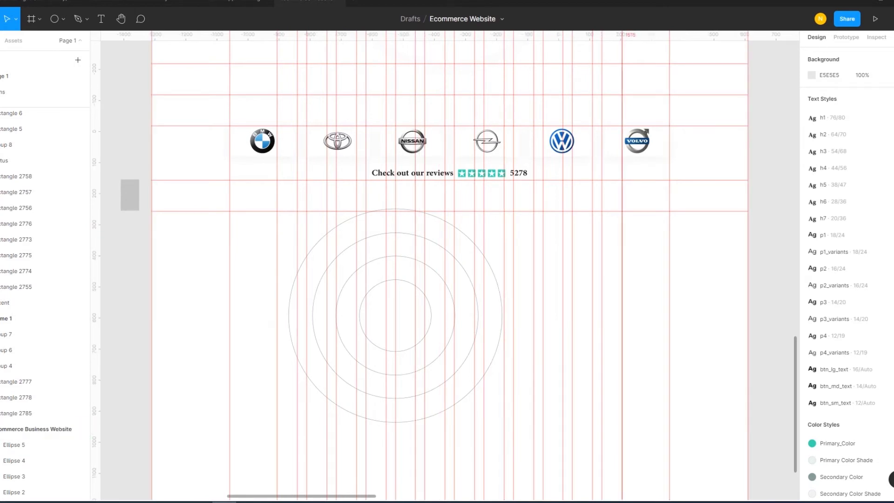
pyautogui.scroll(3, 475, 265)
pyautogui.scroll(-5, 475, 265)
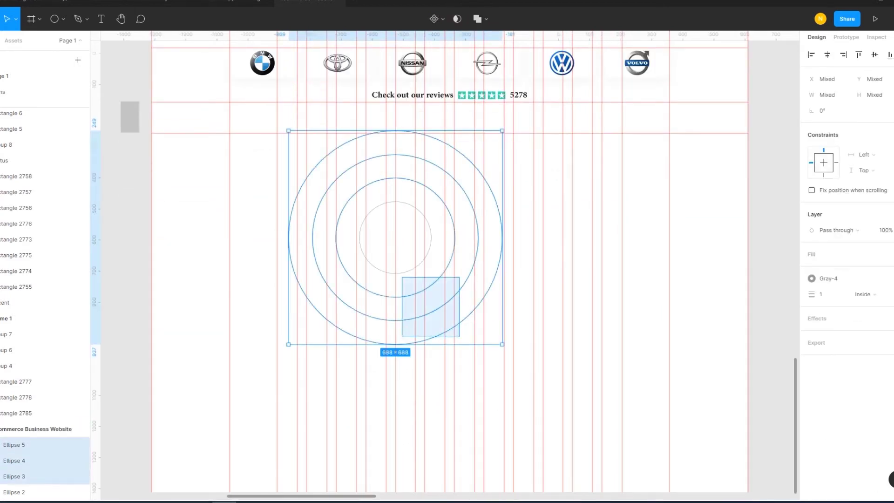
pyautogui.moveTo(462, 344); pyautogui.dragTo(353, 202)
pyautogui.hotkey('shift', 'Down')
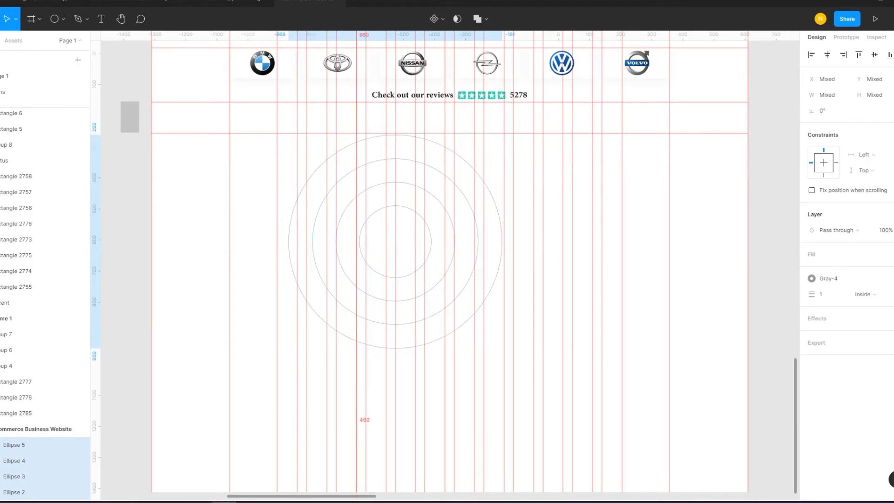
pyautogui.hotkey('shift', 'Left')
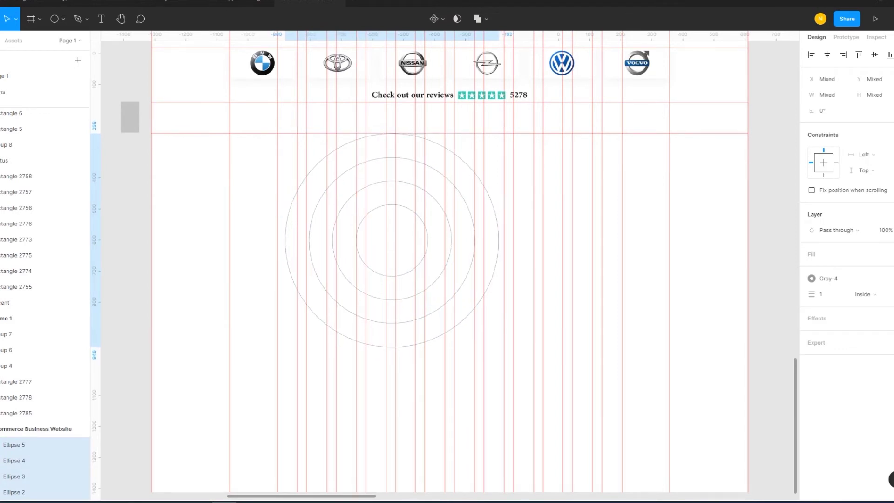
pyautogui.hotkey('shift', 'Left')
pyautogui.hotkey('shift', 'Right')
pyautogui.hotkey('shift', 'Right')
pyautogui.hotkey('shift', 'Down')
pyautogui.hotkey('shift', 'Down')
pyautogui.hotkey('shift', 'Right')
pyautogui.hotkey('shift', 'Right')
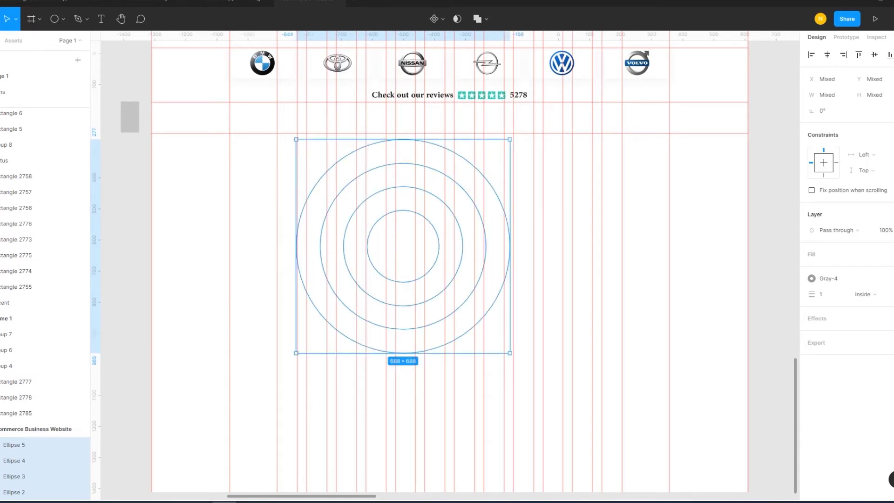
pyautogui.hotkey('shift', 'Left')
pyautogui.hotkey('shift', 'Left')
pyautogui.hotkey('shift', 'Left')
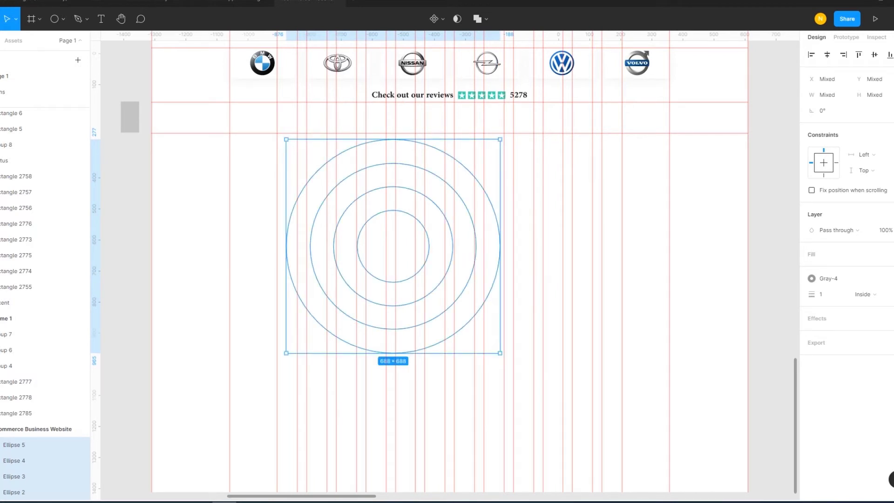
# Scale the circles down to 540 pixels across and shift them left.
pyautogui.moveTo(500, 139); pyautogui.dragTo(484, 156)
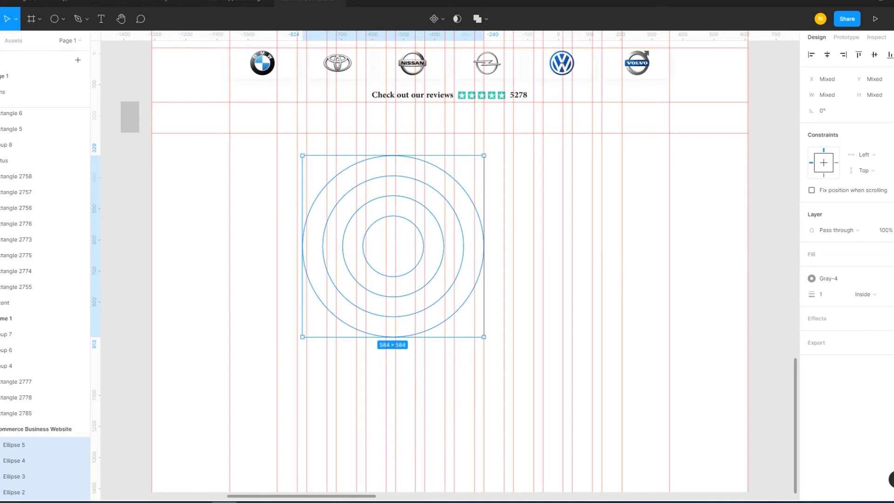
pyautogui.moveTo(303, 156); pyautogui.dragTo(307, 160)
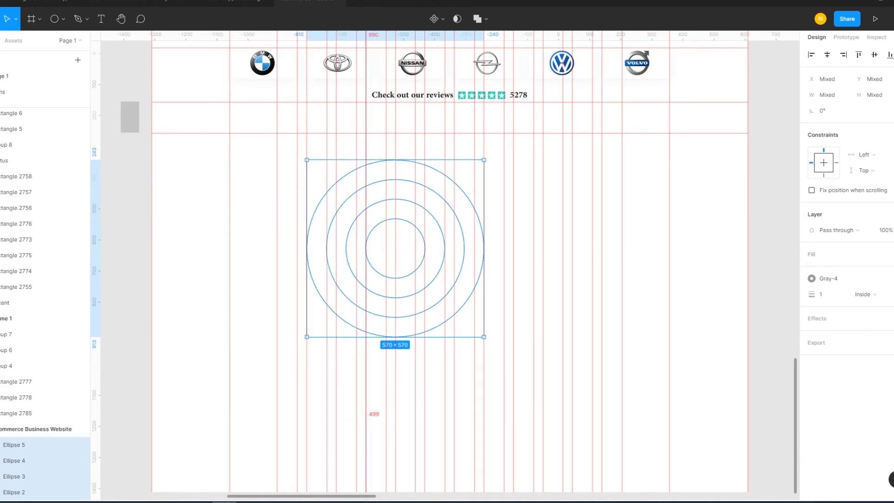
pyautogui.moveTo(396, 248); pyautogui.dragTo(366, 248)
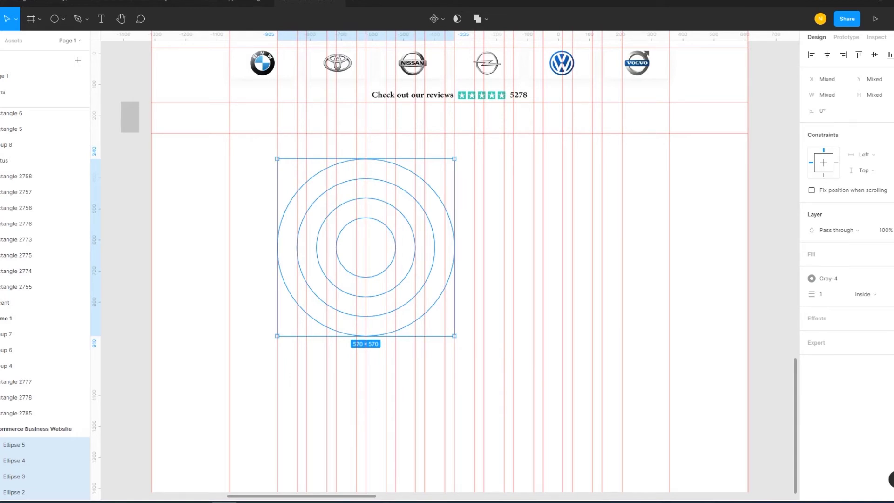
pyautogui.moveTo(335, 414); pyautogui.dragTo(415, 414)
pyautogui.moveTo(454, 159); pyautogui.dragTo(446, 168)
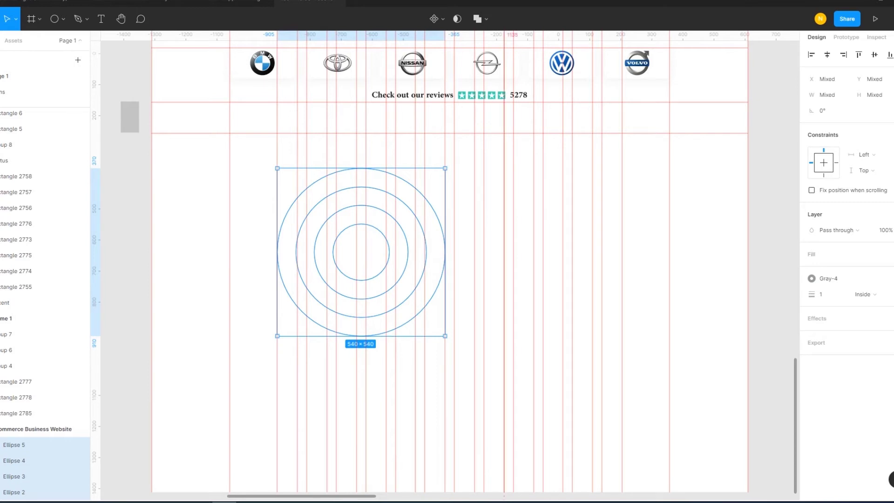
pyautogui.press('Escape')
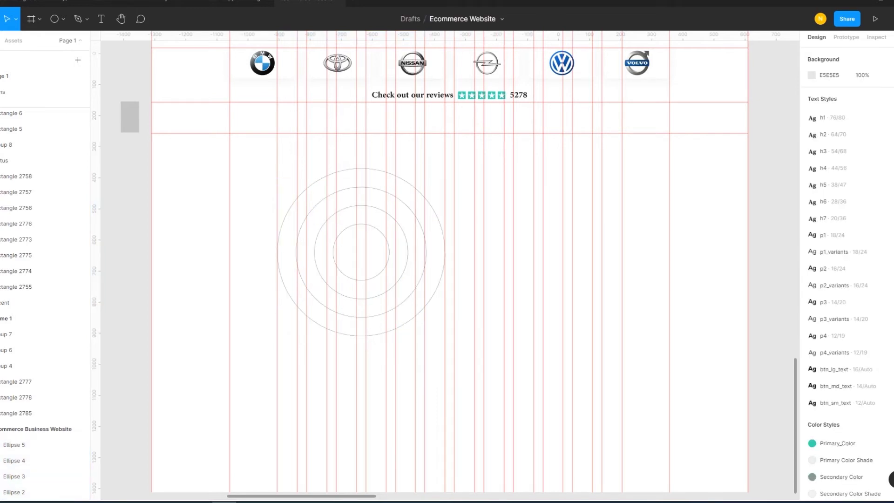
# Copy the header CATCHING logo and paste it down by the concentric circles.
pyautogui.scroll(3, 387, 261)
pyautogui.scroll(3, 386, 261)
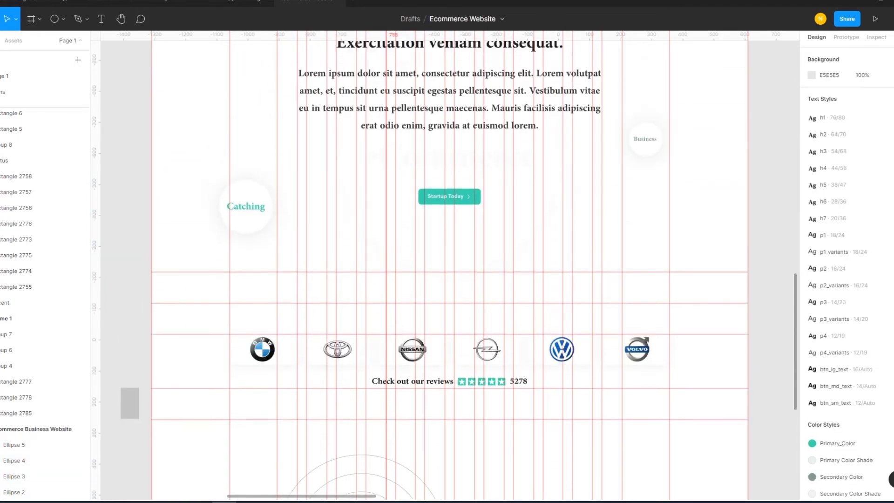
pyautogui.scroll(8, 387, 261)
pyautogui.click(261, 300)
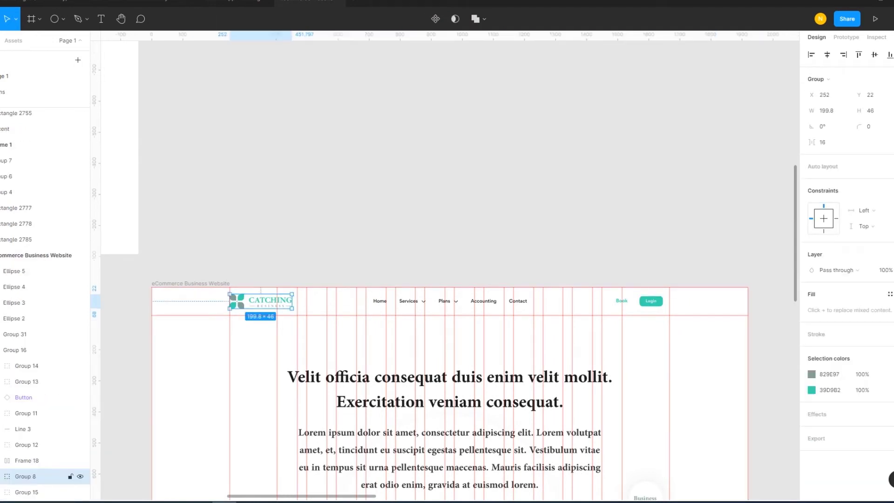
pyautogui.press('Escape')
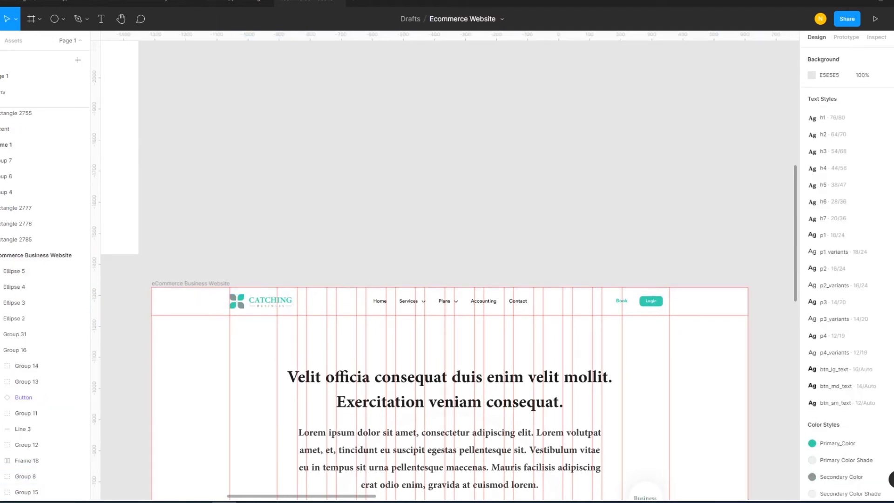
pyautogui.hotkey('ctrl', 'v')
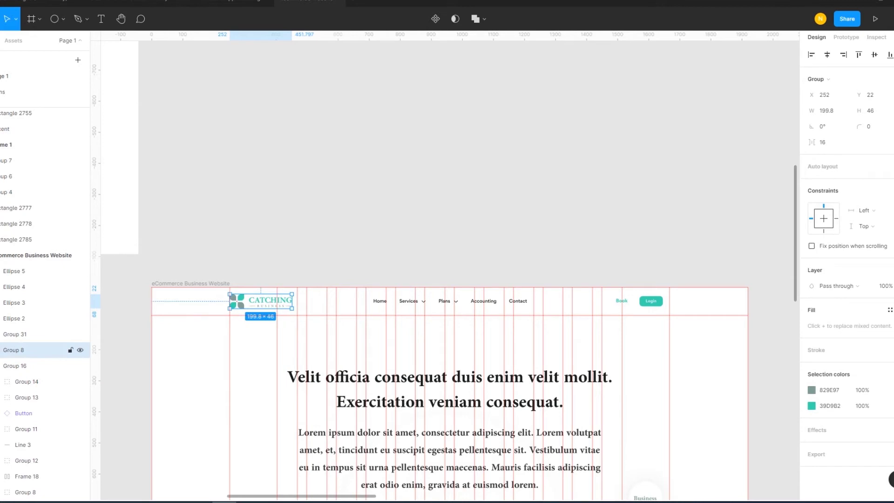
pyautogui.press('Delete')
pyautogui.scroll(-5, 449, 270)
pyautogui.scroll(-5, 449, 270)
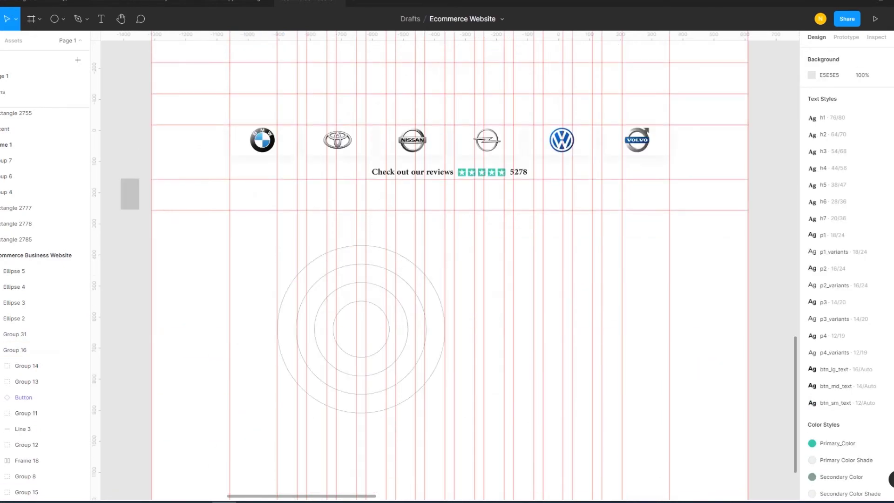
pyautogui.scroll(-3, 449, 270)
pyautogui.hotkey('ctrl', 'v')
pyautogui.moveTo(454, 263)
pyautogui.mouseDown()
pyautogui.moveTo(359, 232)
pyautogui.moveTo(388, 232)
pyautogui.mouseUp()
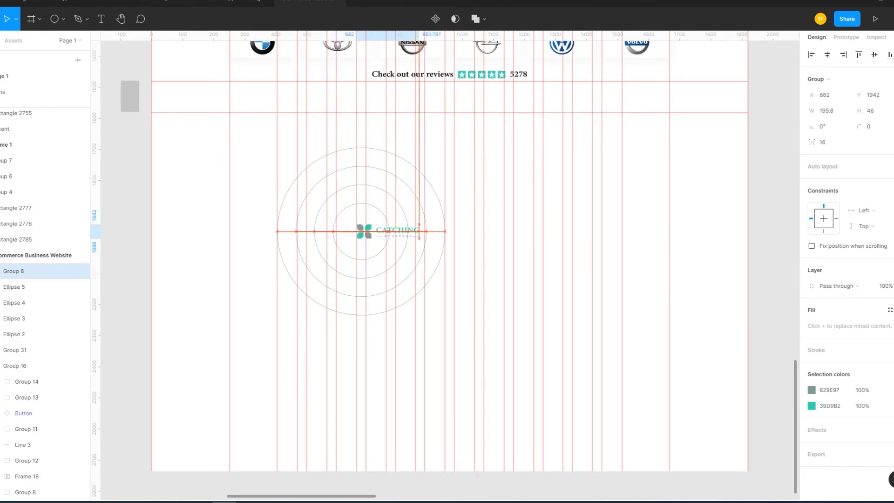
# Ungroup the pasted logo and delete its CATCHING text, keeping the teal icon.
pyautogui.rightClick(387, 195)
pyautogui.click(410, 231)
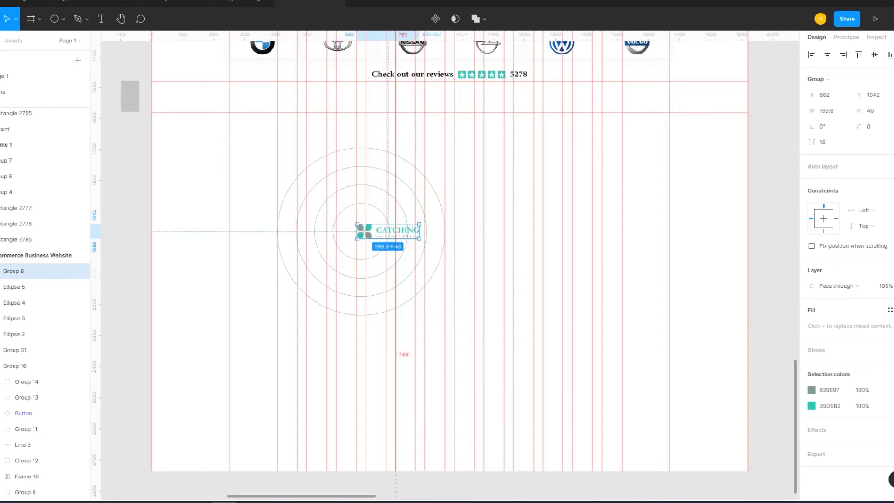
pyautogui.moveTo(388, 231); pyautogui.dragTo(704, 266)
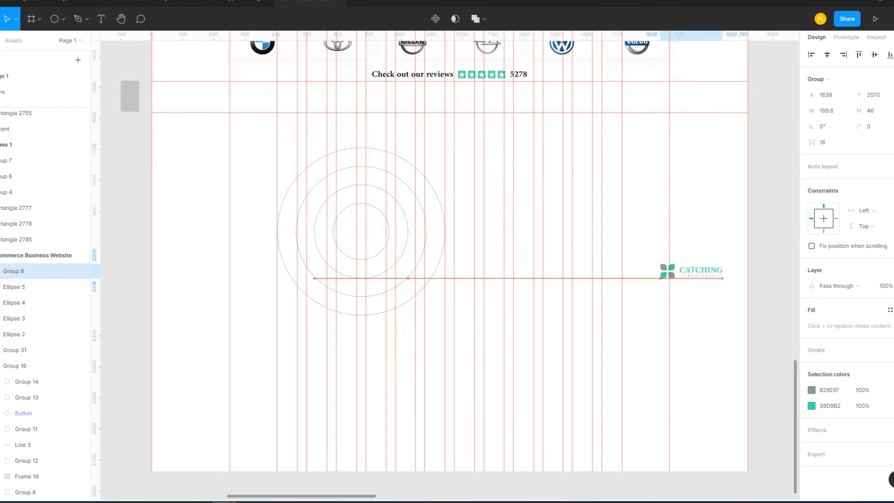
pyautogui.rightClick(706, 267)
pyautogui.click(728, 342)
pyautogui.click(698, 267)
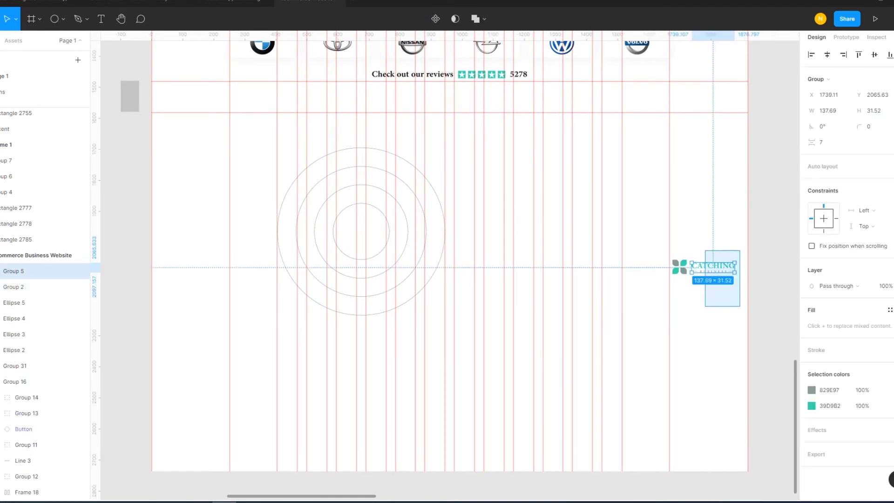
pyautogui.press('Delete')
# Centre the teal icon inside the circles, enlarged to 74×74.
pyautogui.moveTo(679, 267); pyautogui.dragTo(357, 231)
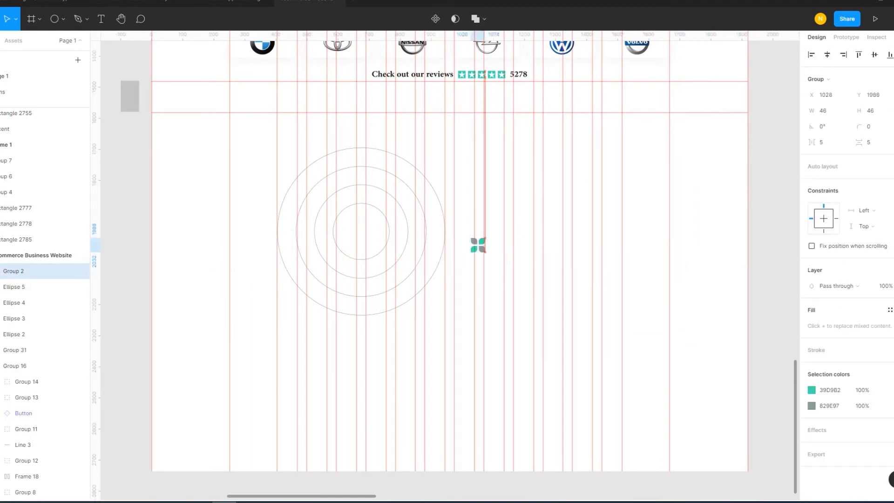
pyautogui.moveTo(365, 239); pyautogui.dragTo(373, 243)
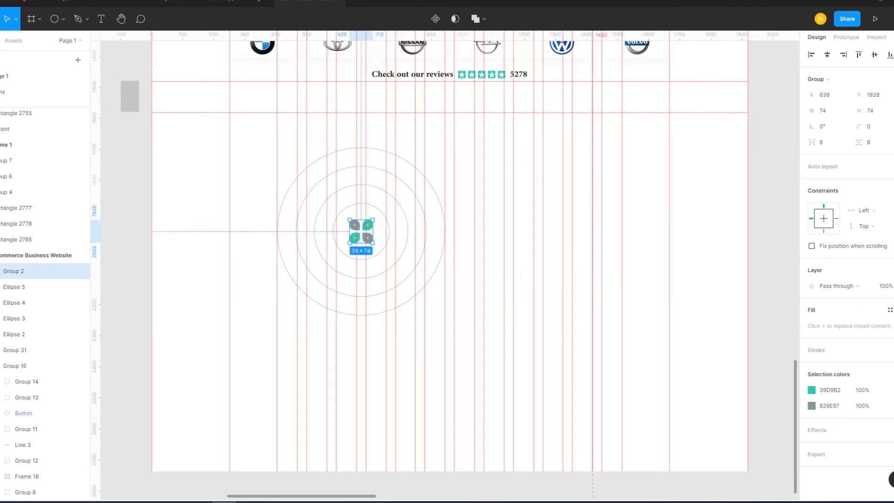
pyautogui.press('Escape')
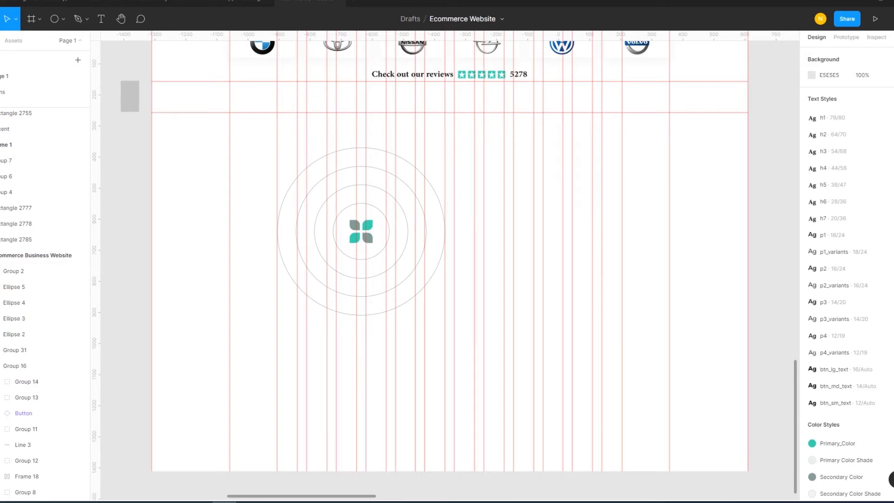
pyautogui.click(63, 19)
# Draw a 102×102 grey circle and copy it to two more spots on the outer ring.
pyautogui.click(41, 78)
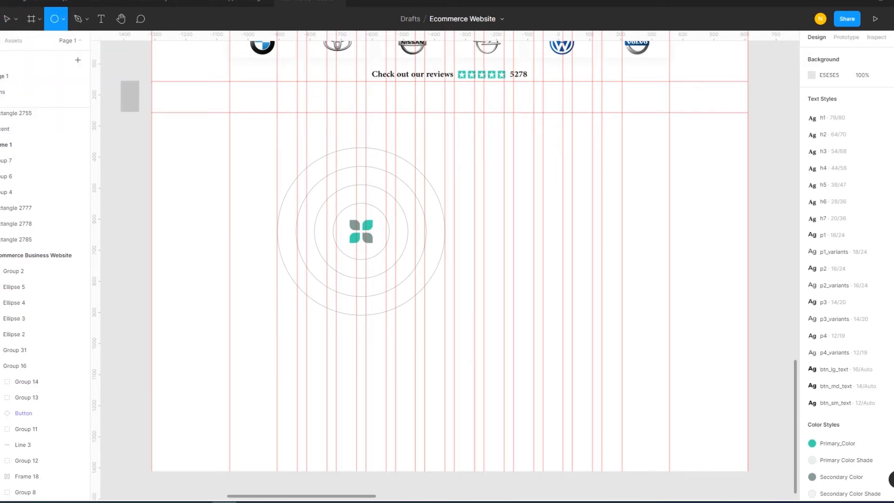
pyautogui.moveTo(286, 276); pyautogui.dragTo(318, 308)
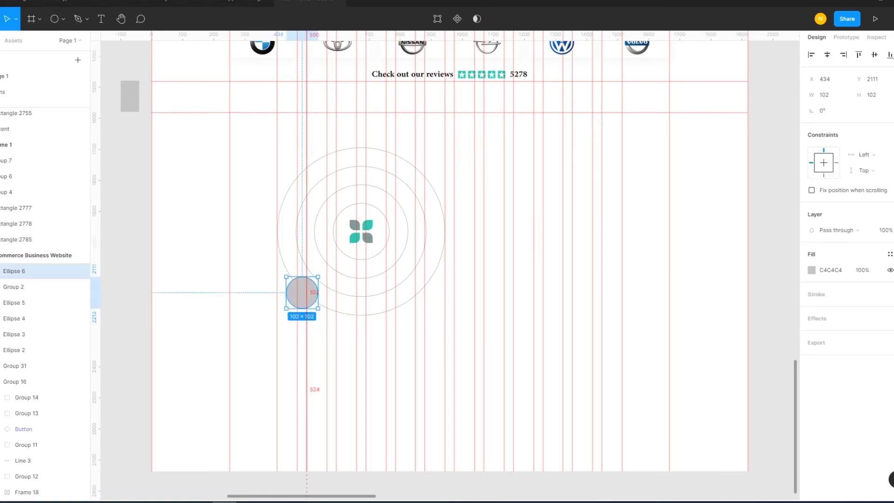
pyautogui.moveTo(302, 292); pyautogui.dragTo(345, 148)
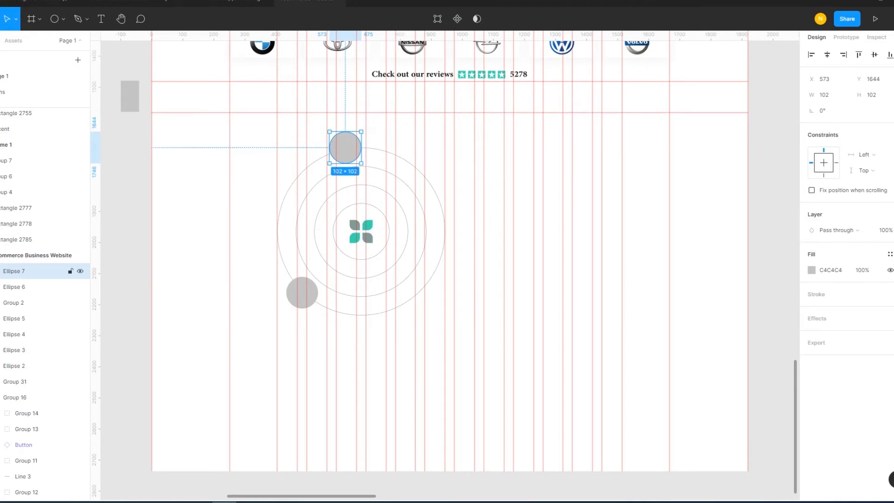
pyautogui.moveTo(345, 147); pyautogui.dragTo(446, 243)
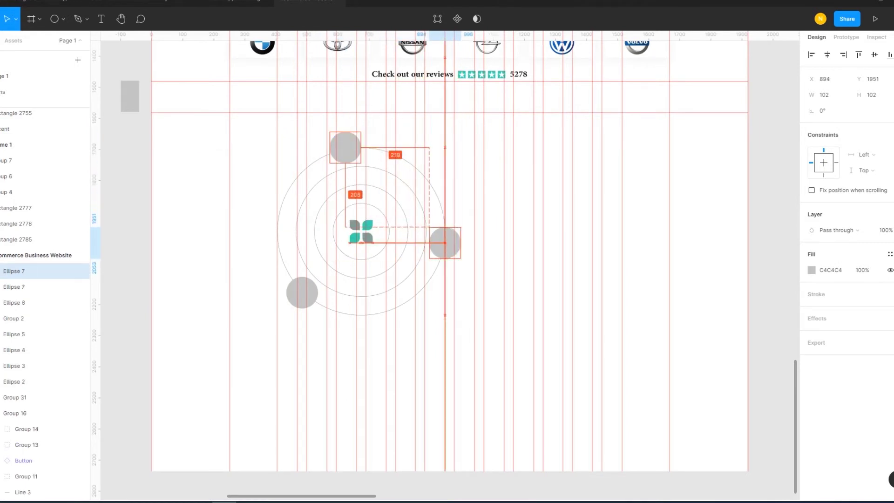
pyautogui.moveTo(446, 244); pyautogui.dragTo(446, 242)
pyautogui.moveTo(345, 147); pyautogui.dragTo(327, 151)
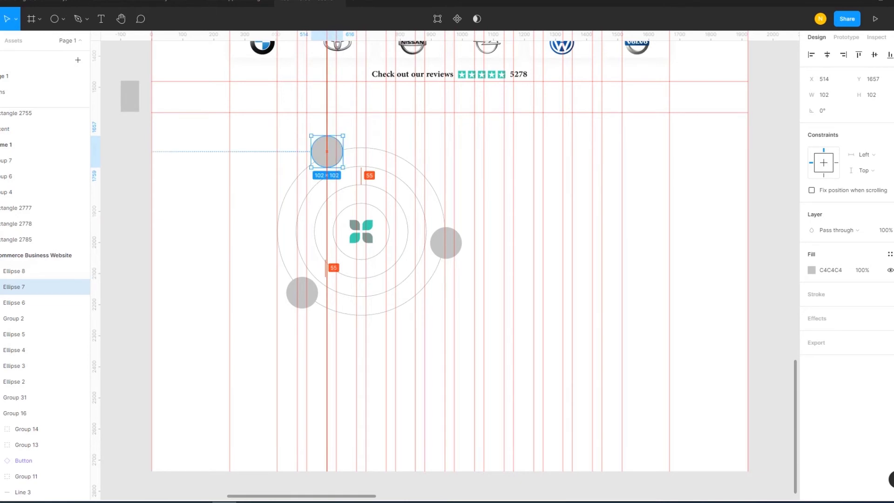
# Group the three grey orbit circles together.
pyautogui.click(307, 484)
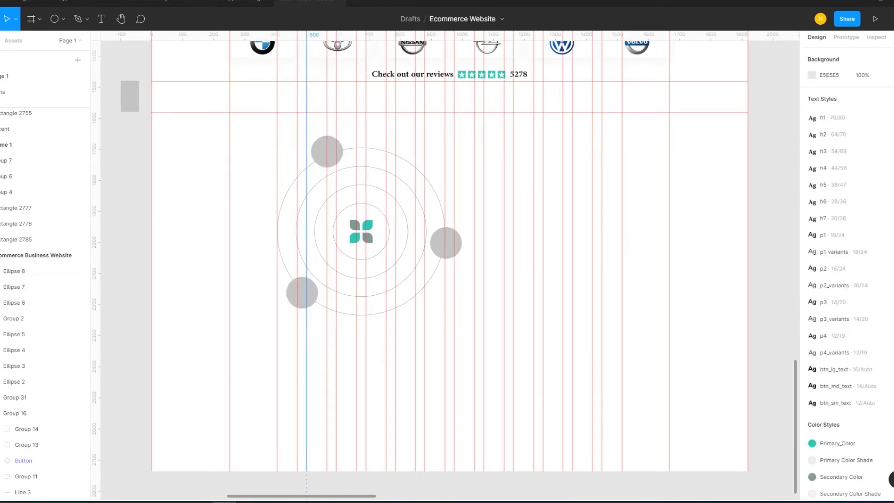
pyautogui.click(14, 303)
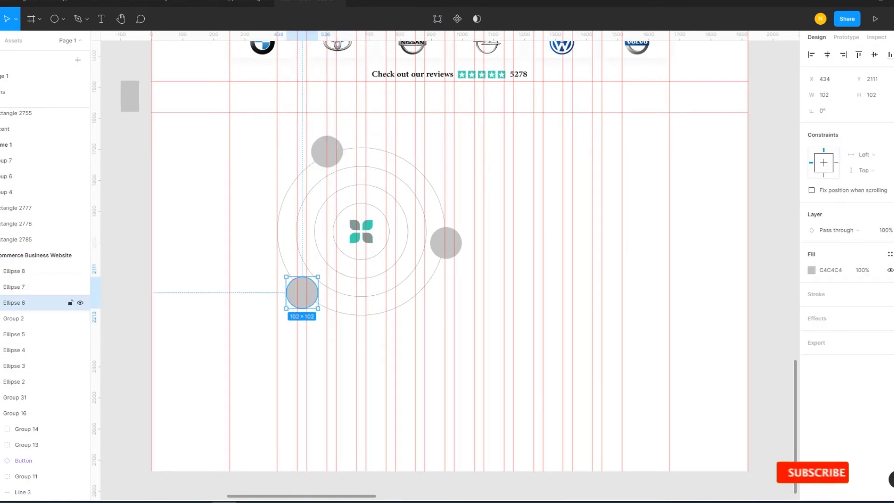
pyautogui.keyDown('shift'); pyautogui.click(14, 286); pyautogui.keyUp('shift')
pyautogui.keyDown('shift'); pyautogui.click(14, 271); pyautogui.keyUp('shift')
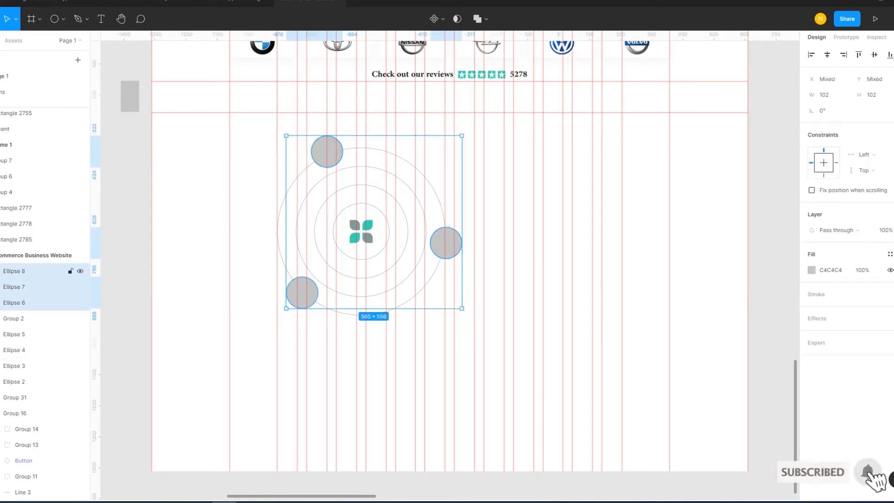
pyautogui.hotkey('ctrl', 'g')
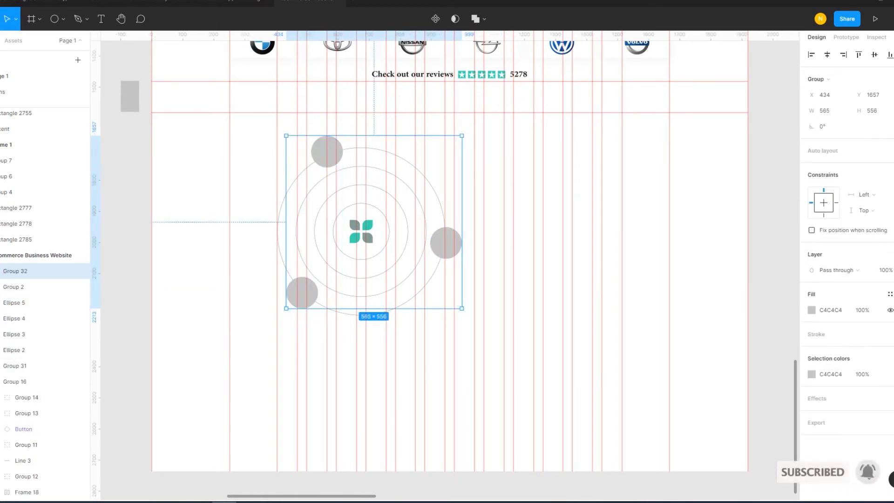
# Duplicate the grey circle group and scale the copy down toward the inner rings.
pyautogui.hotkey('ctrl', 'd')
pyautogui.moveTo(462, 308); pyautogui.dragTo(437, 284)
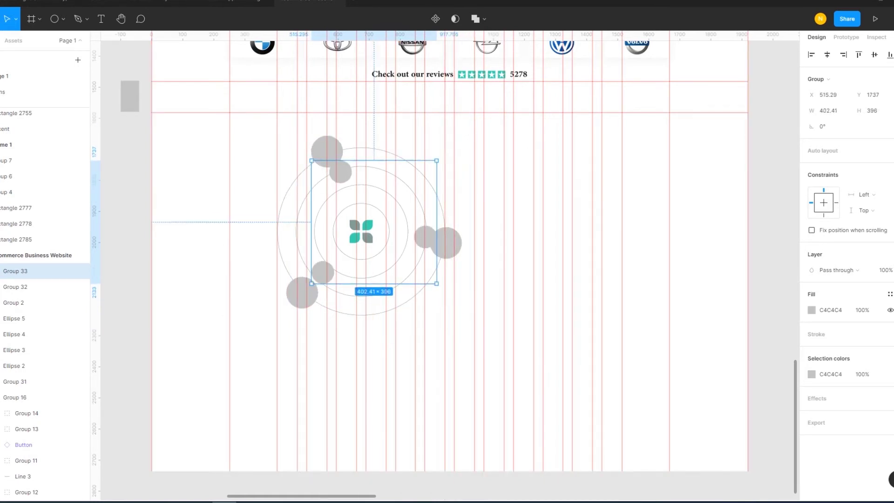
pyautogui.moveTo(440, 286); pyautogui.dragTo(464, 246)
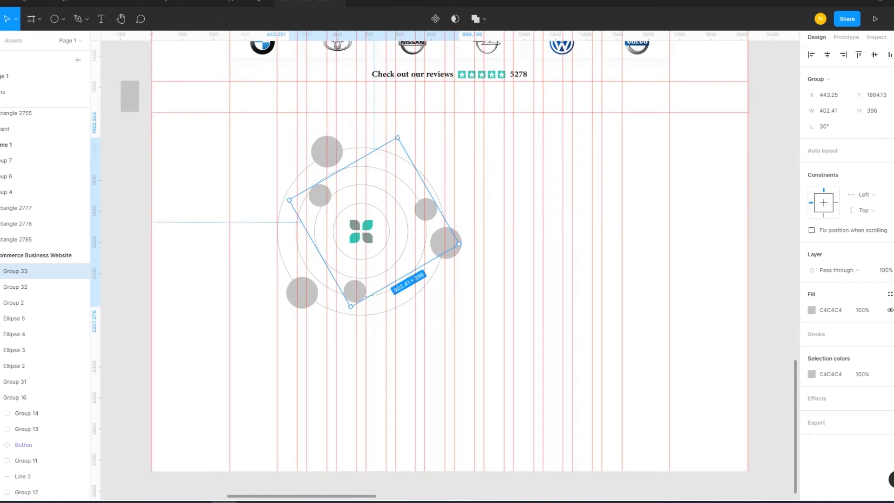
pyautogui.moveTo(426, 209); pyautogui.dragTo(418, 209)
# Rotate the smaller circle set to about 54 degrees around the logo.
pyautogui.press('alt')
pyautogui.hotkey('shift', 'r')
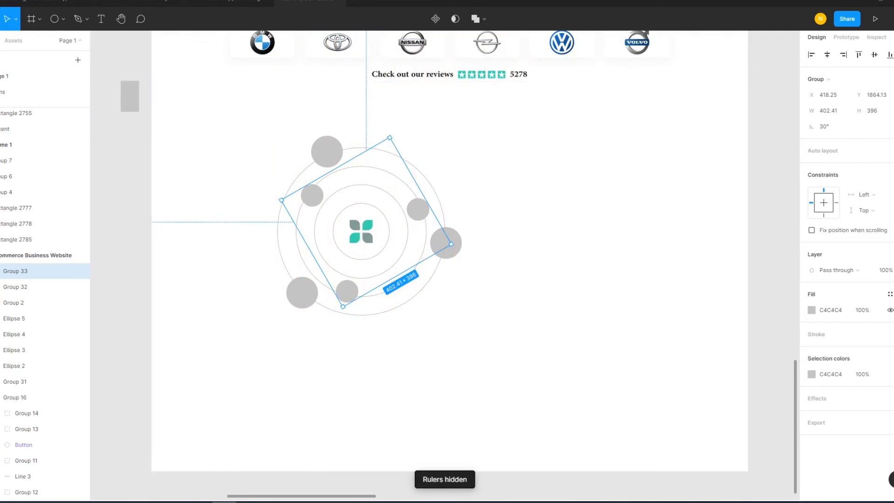
pyautogui.moveTo(458, 249); pyautogui.dragTo(462, 225)
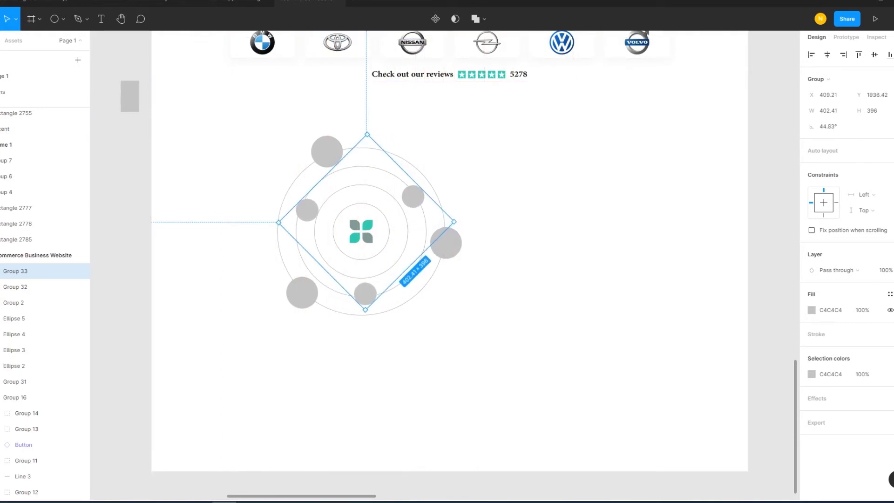
pyautogui.press('Left')
pyautogui.press('Left')
pyautogui.press('Left')
pyautogui.press('Up')
pyautogui.press('Up')
pyautogui.press('Up')
pyautogui.press('Up')
pyautogui.press('Up')
pyautogui.press('Up')
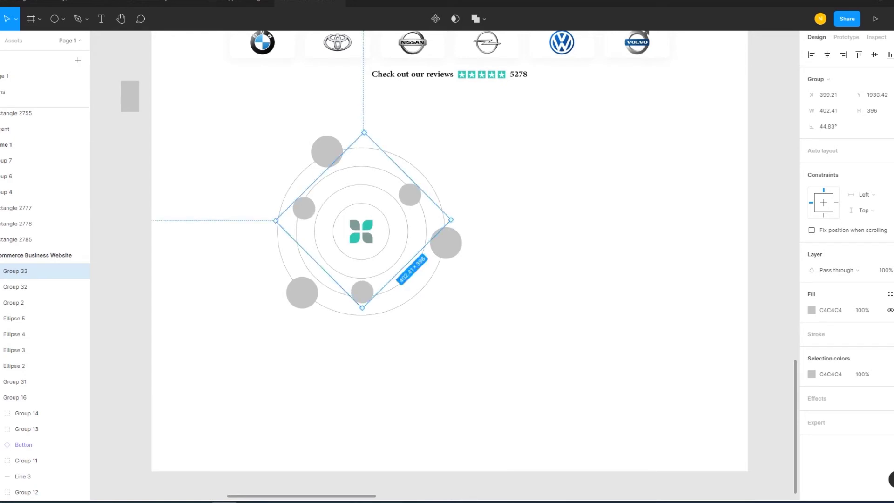
pyautogui.moveTo(457, 223); pyautogui.dragTo(455, 204)
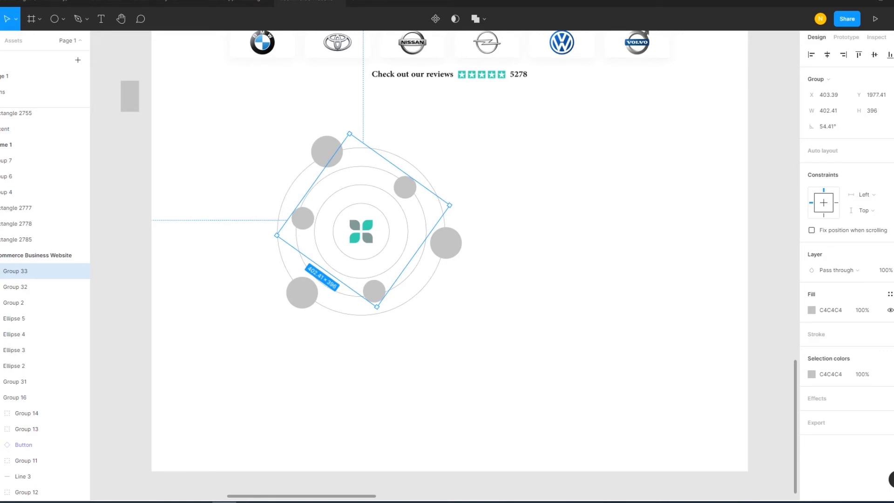
pyautogui.press('Left')
pyautogui.press('Left')
pyautogui.press('Left')
pyautogui.press('Left')
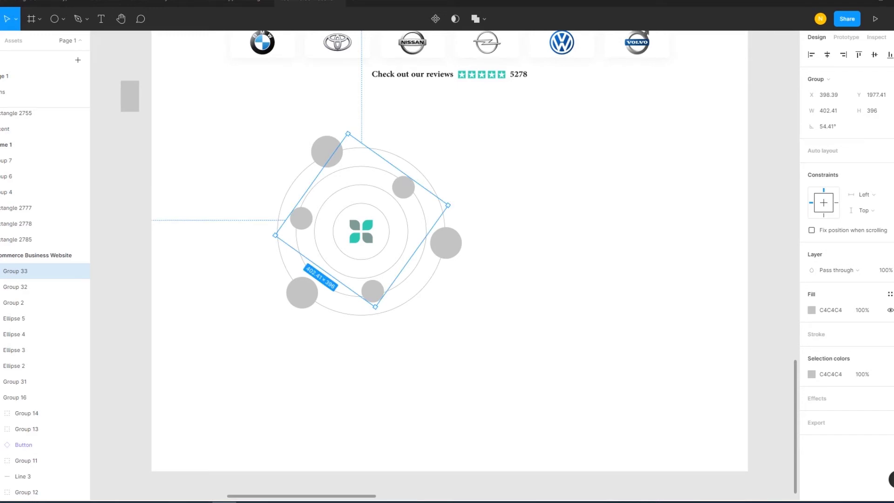
pyautogui.hotkey('ctrl', 'd')
# Make a trial shrunken, rotated copy of the orbit circle group, then delete it.
pyautogui.hotkey('ctrl', 'z')
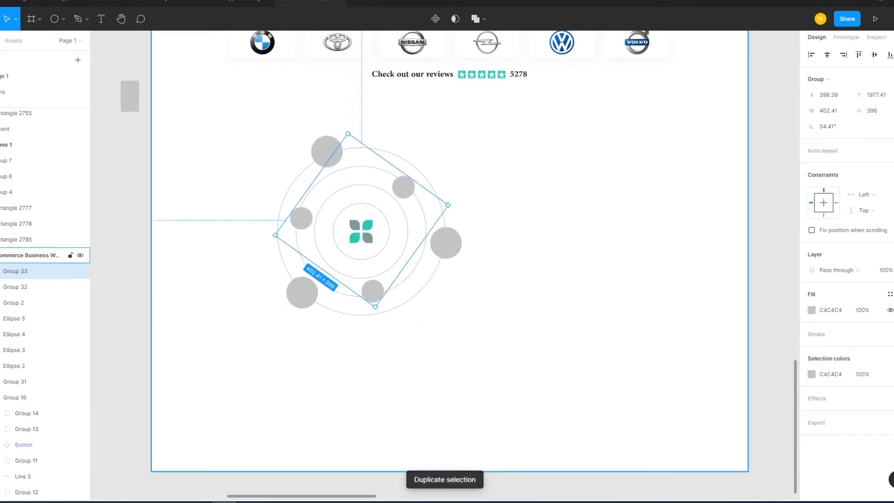
pyautogui.hotkey('ctrl', 'd')
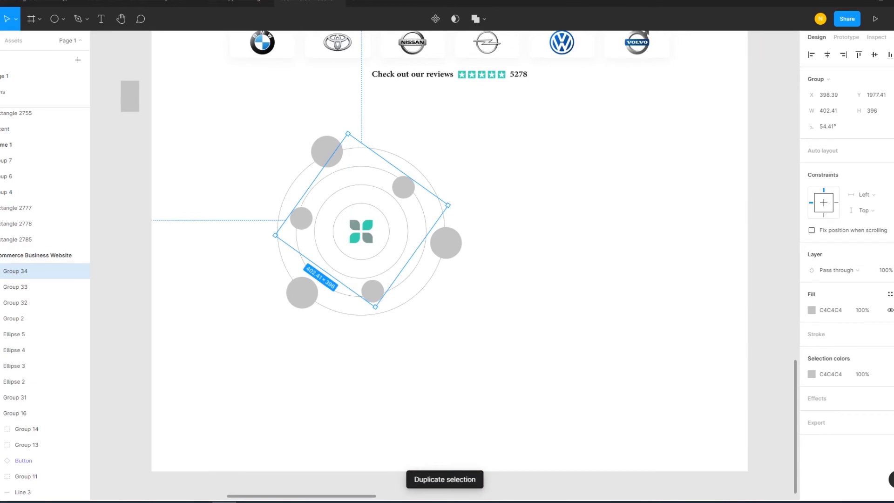
pyautogui.moveTo(448, 205); pyautogui.dragTo(421, 211)
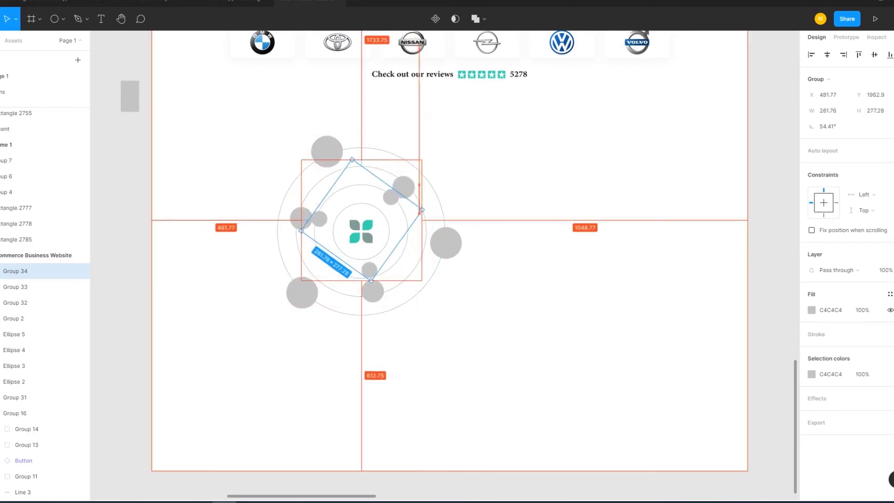
pyautogui.moveTo(421, 210); pyautogui.dragTo(400, 180)
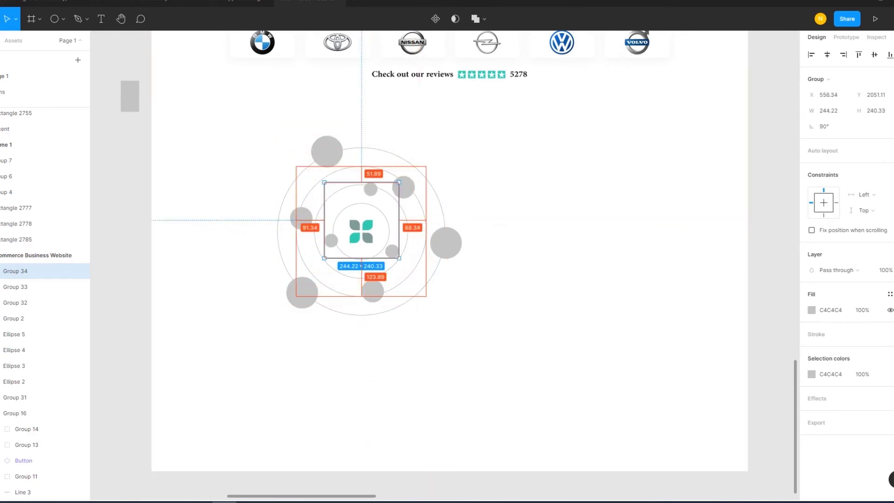
pyautogui.moveTo(368, 219); pyautogui.dragTo(361, 224)
pyautogui.moveTo(391, 263); pyautogui.dragTo(398, 269)
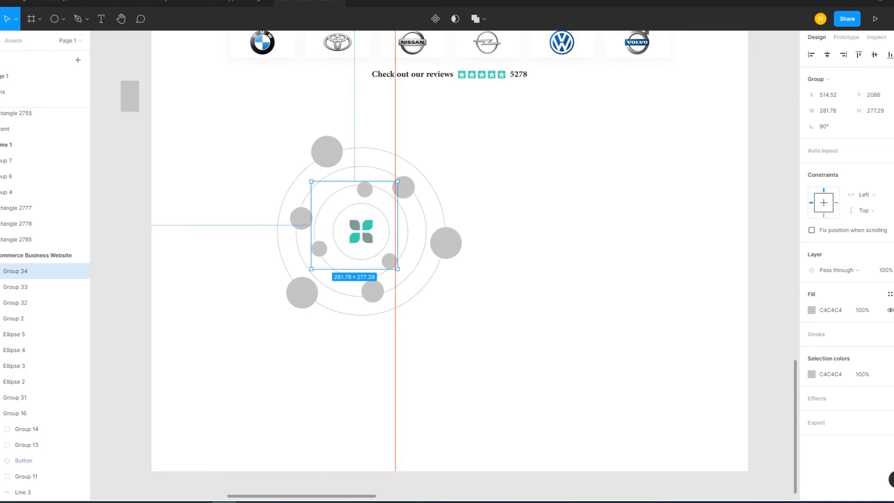
pyautogui.press('Right')
pyautogui.press('Right')
pyautogui.press('Right')
pyautogui.press('Right')
pyautogui.press('Right')
pyautogui.press('Down')
pyautogui.press('Down')
pyautogui.press('Down')
pyautogui.press('Down')
pyautogui.press('Down')
pyautogui.press('Down')
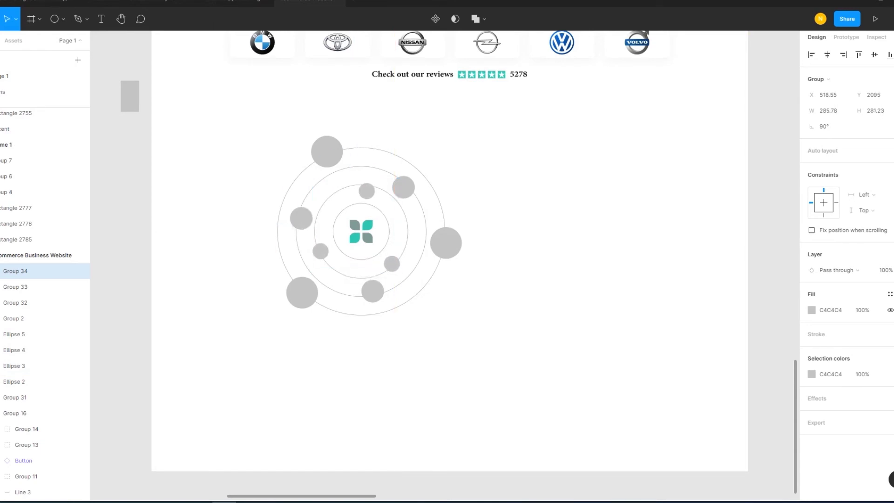
pyautogui.moveTo(404, 276); pyautogui.dragTo(408, 272)
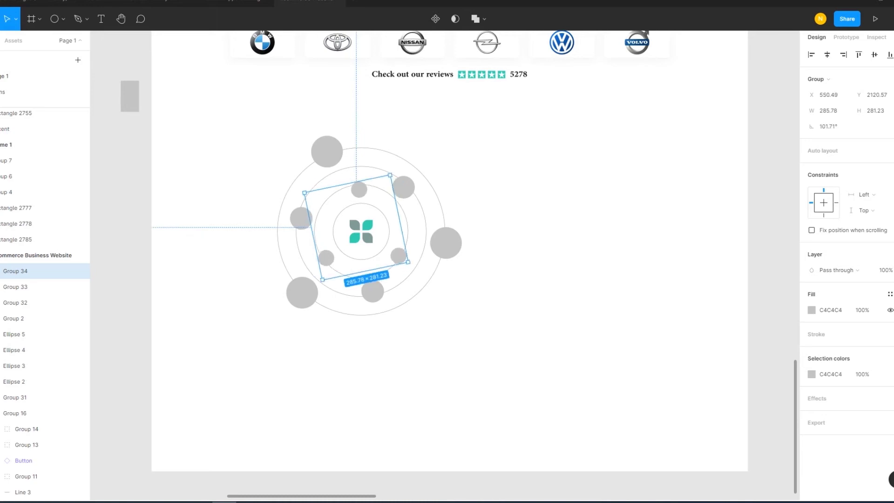
pyautogui.moveTo(407, 272); pyautogui.dragTo(420, 254)
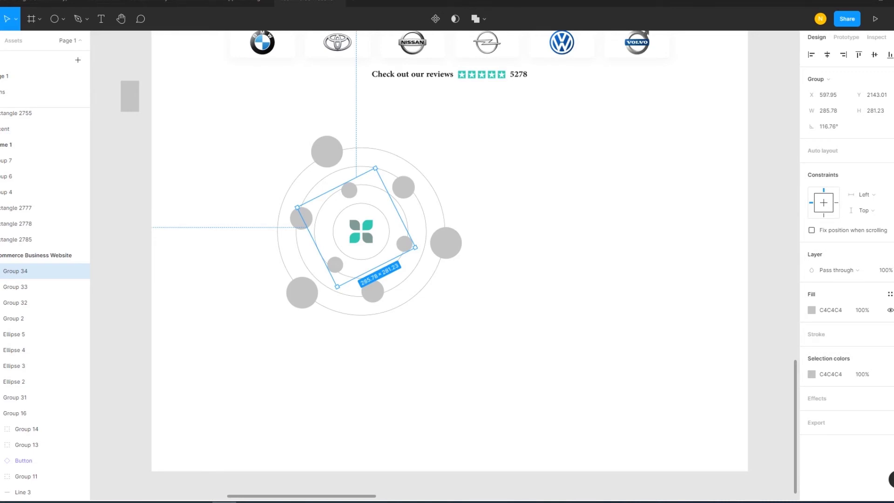
pyautogui.press('Delete')
# Copy the orbit group again, shrink it to about 331×326 and rotate it onto the inner ring.
pyautogui.click(15, 286)
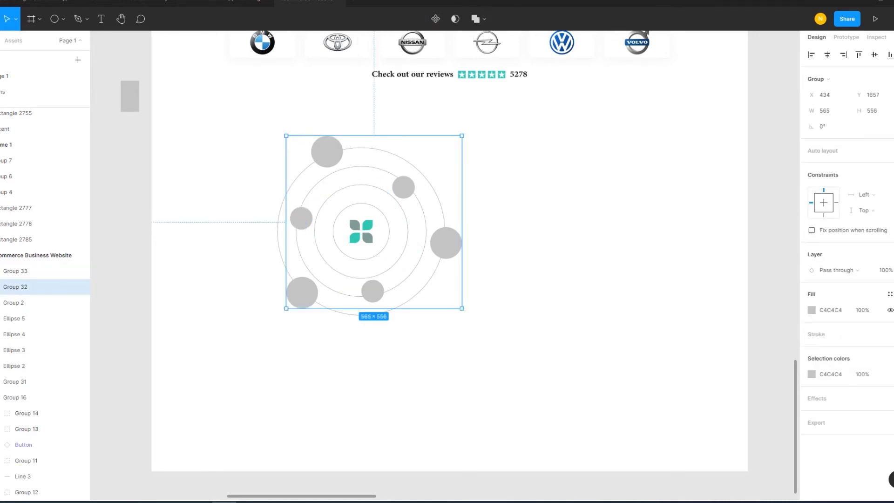
pyautogui.hotkey('ctrl', 'z')
pyautogui.keyDown('alt'); pyautogui.keyDown('shift'); pyautogui.moveTo(445, 292); pyautogui.dragTo(419, 267); pyautogui.keyUp('shift'); pyautogui.keyUp('alt')
pyautogui.moveTo(418, 266); pyautogui.dragTo(425, 273)
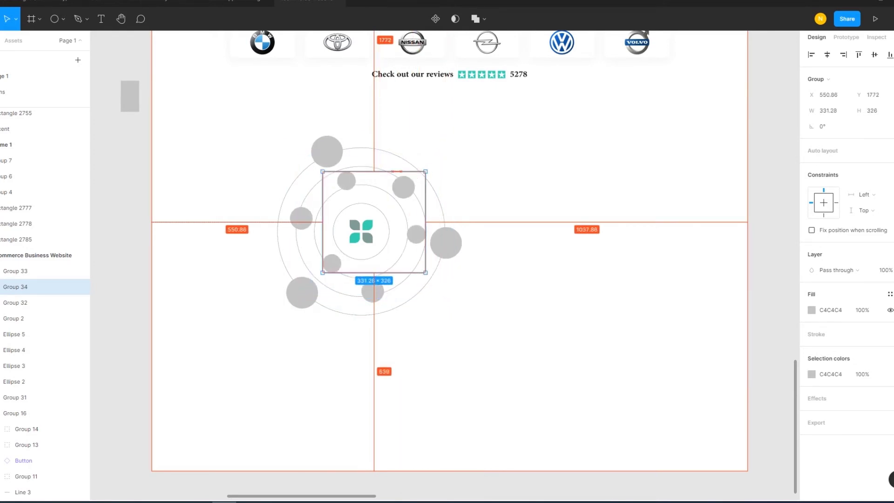
pyautogui.moveTo(432, 280); pyautogui.dragTo(425, 288)
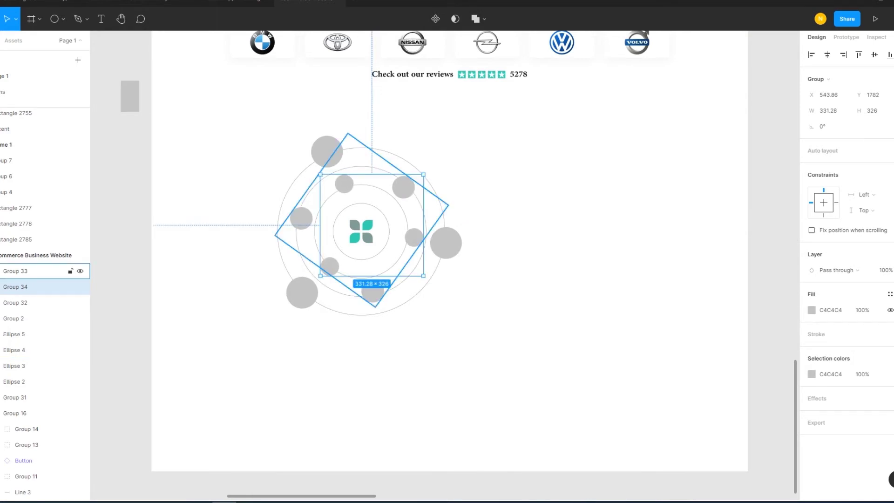
pyautogui.moveTo(424, 288); pyautogui.dragTo(422, 292)
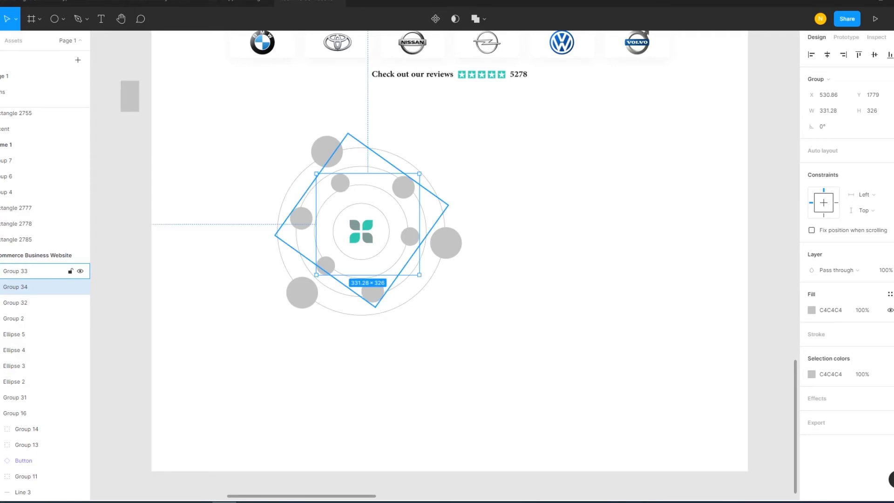
pyautogui.moveTo(422, 284)
pyautogui.mouseDown()
pyautogui.moveTo(415, 291)
pyautogui.moveTo(421, 284)
pyautogui.mouseUp()
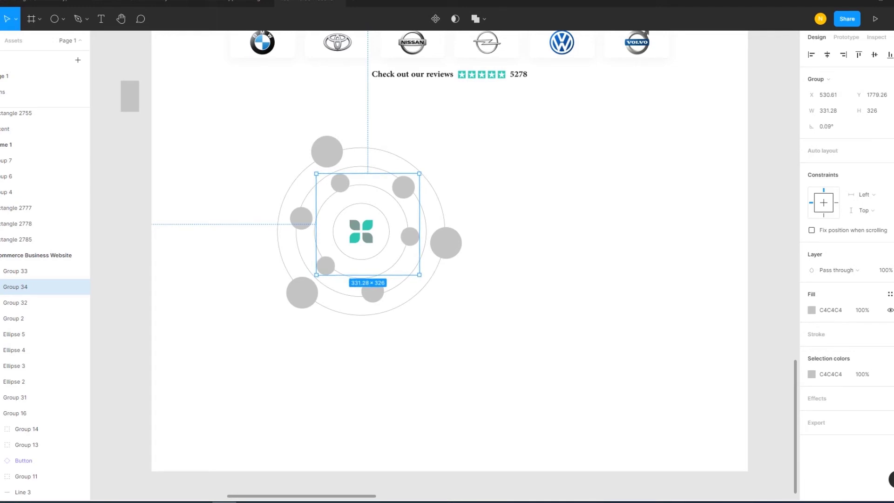
pyautogui.press('Escape')
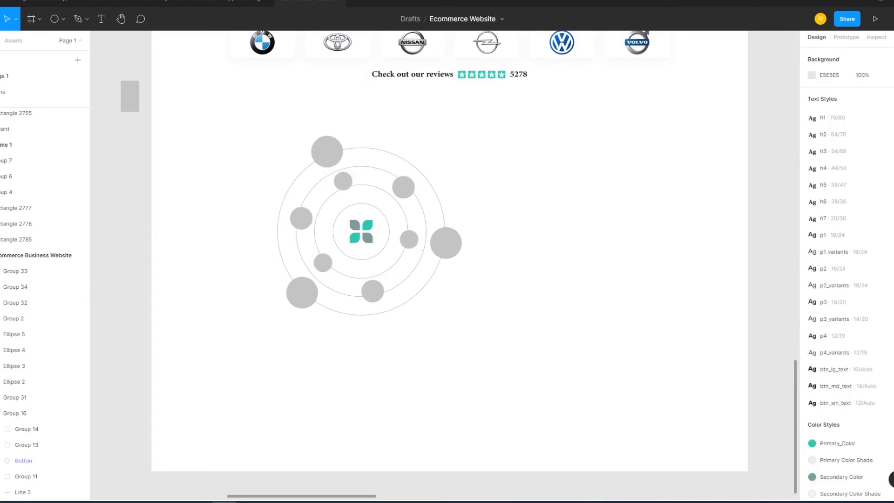
pyautogui.click(15, 302)
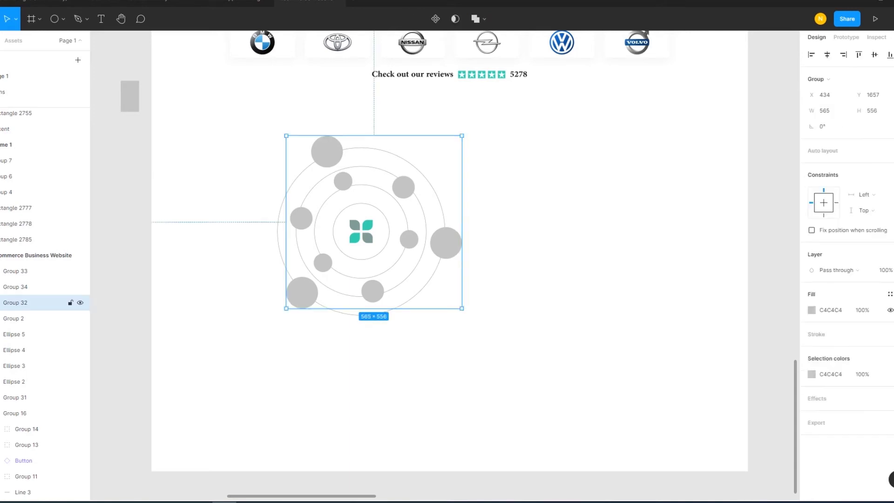
# Ungroup Groups 32, 33 and 34 into separate ellipses and launch the Content Reel plugin.
pyautogui.keyDown('shift'); pyautogui.click(16, 286); pyautogui.keyUp('shift')
pyautogui.keyDown('shift'); pyautogui.click(15, 271); pyautogui.keyUp('shift')
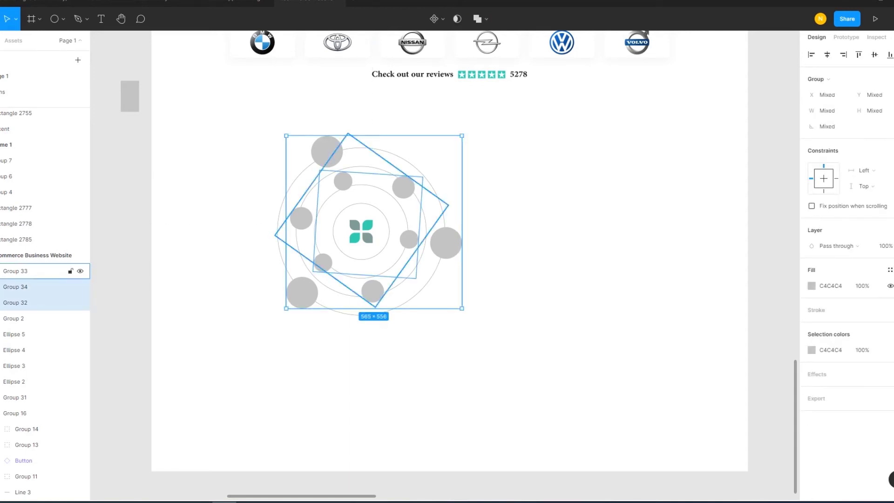
pyautogui.rightClick(396, 183)
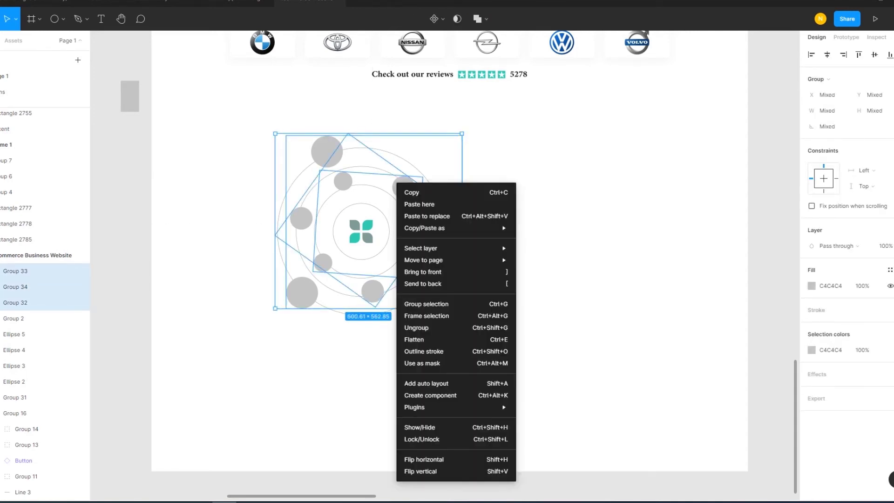
pyautogui.click(416, 327)
pyautogui.moveTo(415, 407)
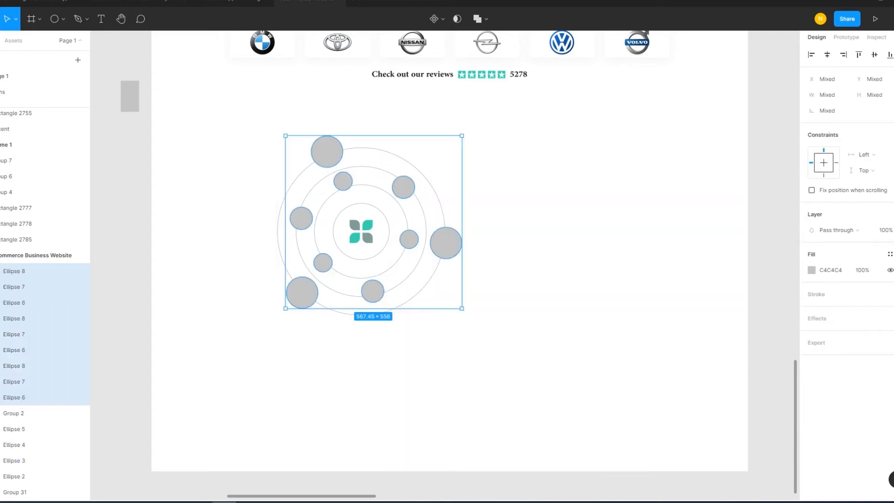
pyautogui.rightClick(316, 150)
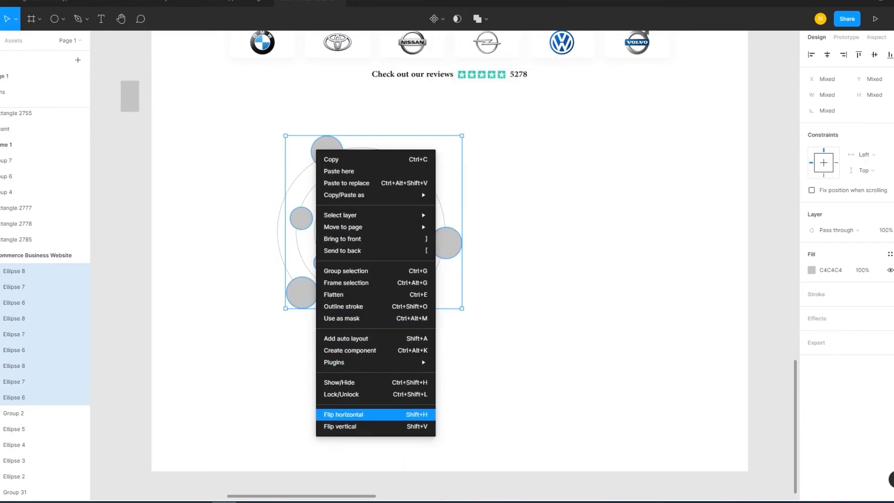
pyautogui.click(455, 175)
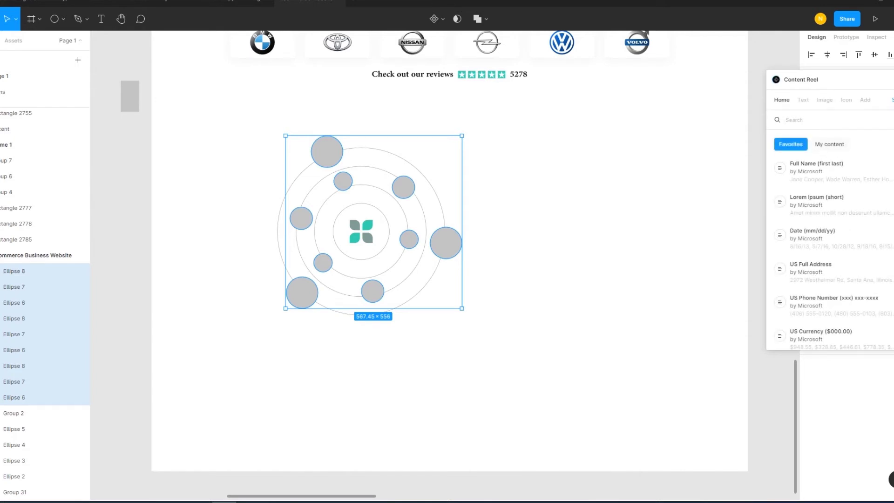
# Fill the nine selected ellipses with Beauty Avatar portrait photos from Content Reel.
pyautogui.click(825, 100)
pyautogui.scroll(-2, 829, 272)
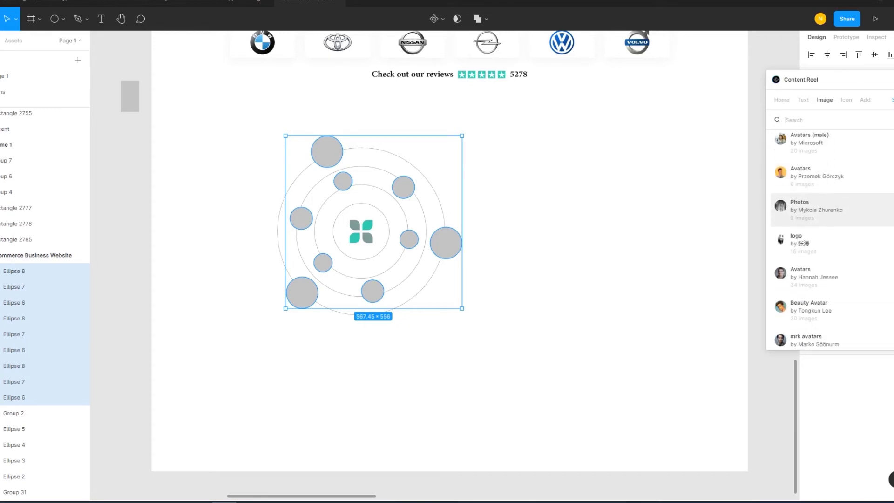
pyautogui.scroll(-1, 828, 272)
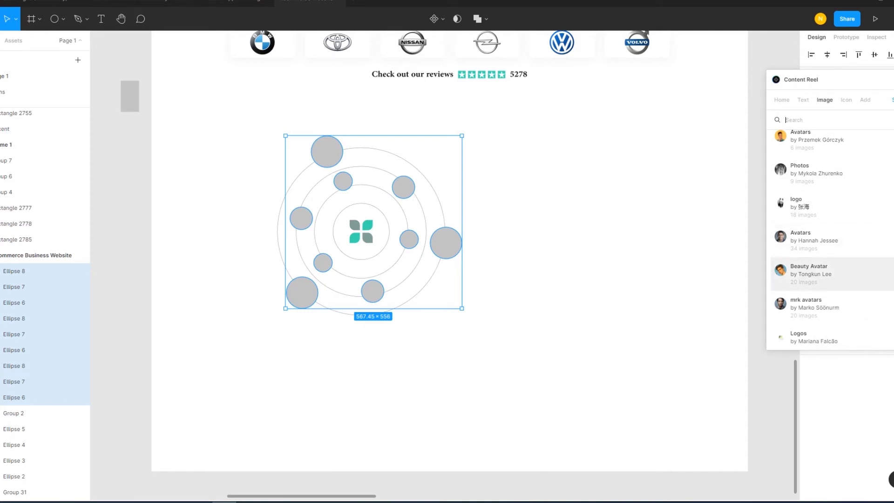
pyautogui.click(810, 274)
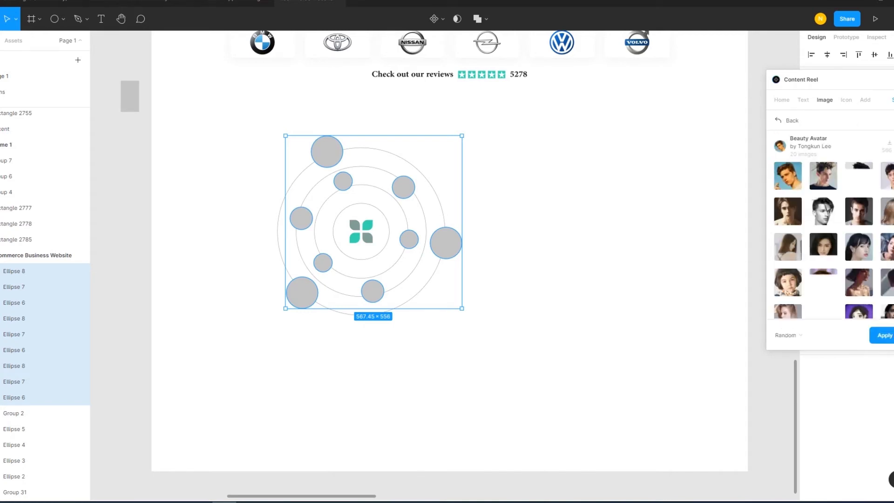
pyautogui.click(884, 335)
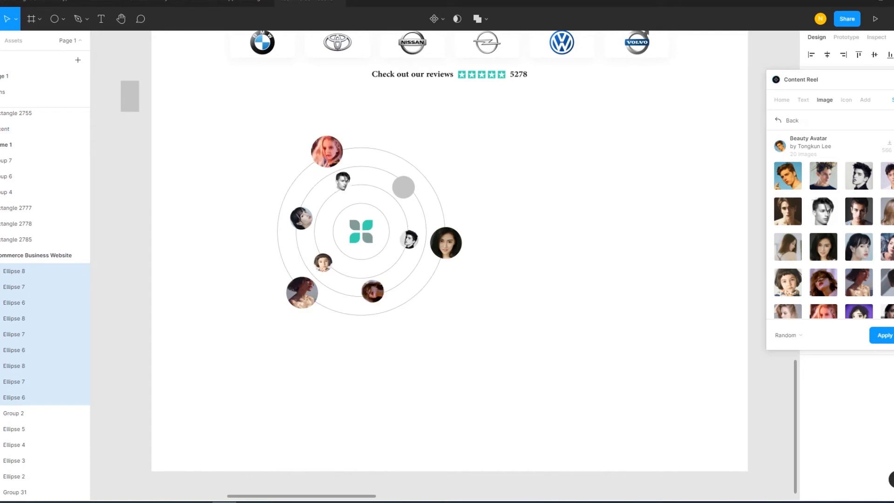
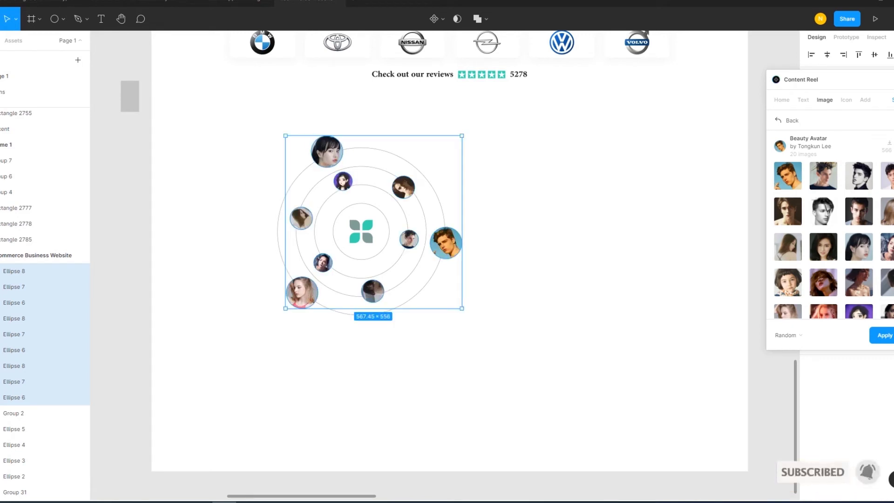
# Nudge the three inner avatars, Ellipses 6–8, down slightly.
pyautogui.press('Escape')
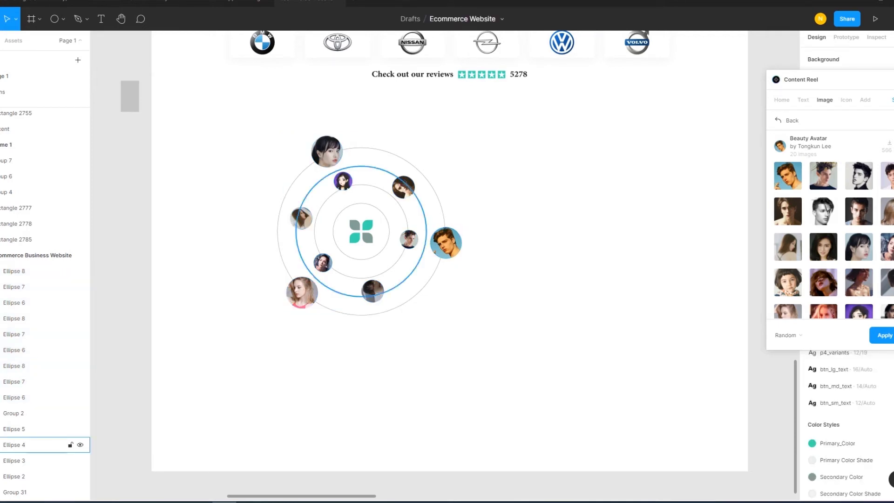
pyautogui.doubleClick(343, 180)
pyautogui.keyDown('shift'); pyautogui.click(19, 318); pyautogui.keyUp('shift')
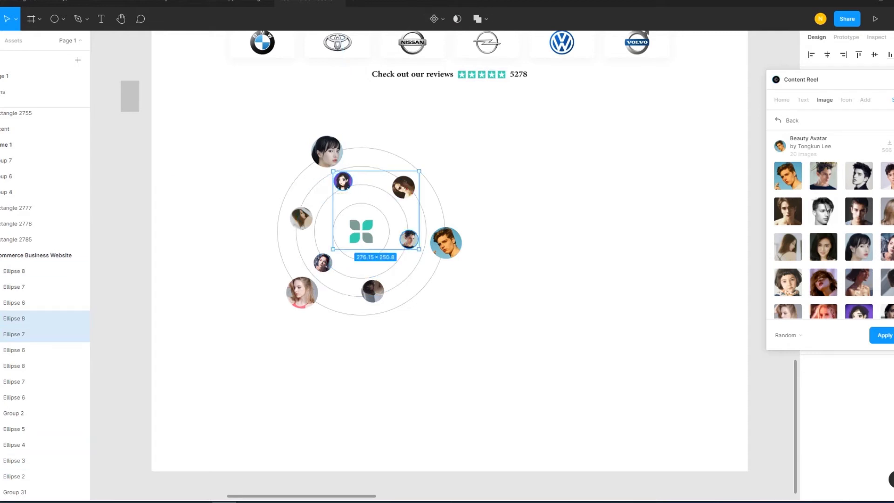
pyautogui.keyDown('shift'); pyautogui.click(19, 350); pyautogui.keyUp('shift')
pyautogui.press('Down')
pyautogui.press('Down')
pyautogui.press('Down')
pyautogui.press('Down')
pyautogui.press('Down')
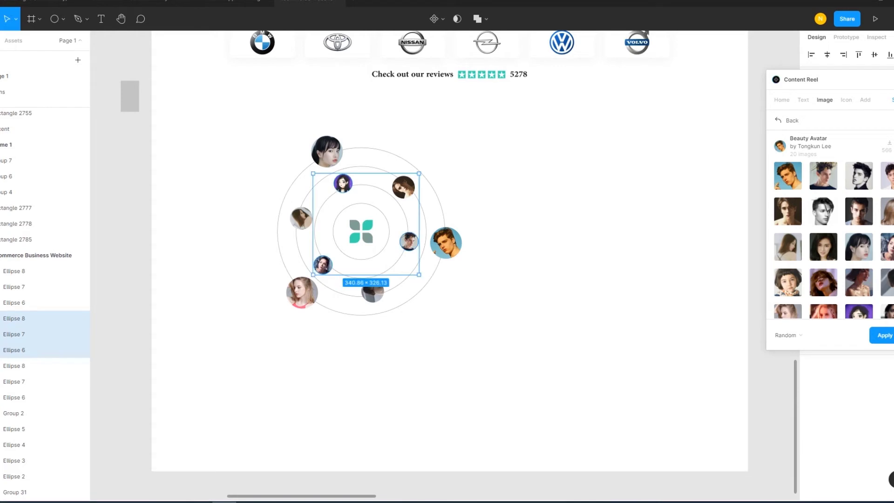
# Select the four orbit rings and group them together.
pyautogui.press('Escape')
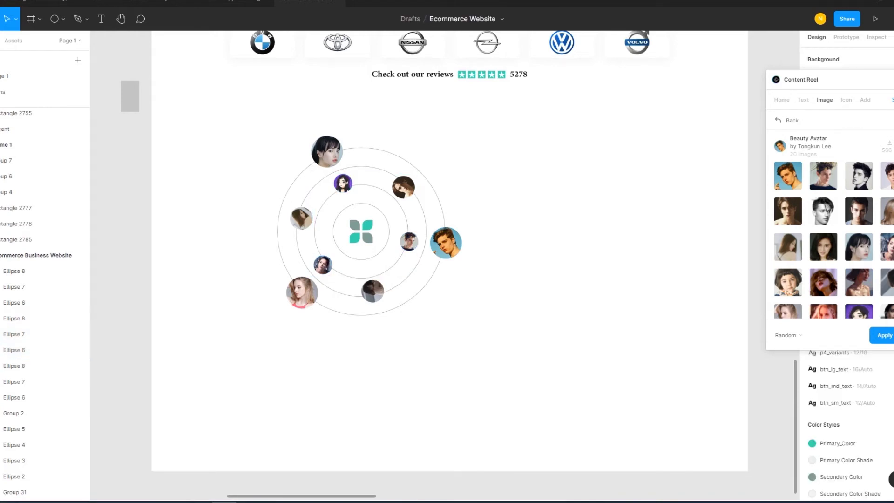
pyautogui.moveTo(513, 379); pyautogui.dragTo(295, 180)
pyautogui.moveTo(466, 202); pyautogui.dragTo(382, 220)
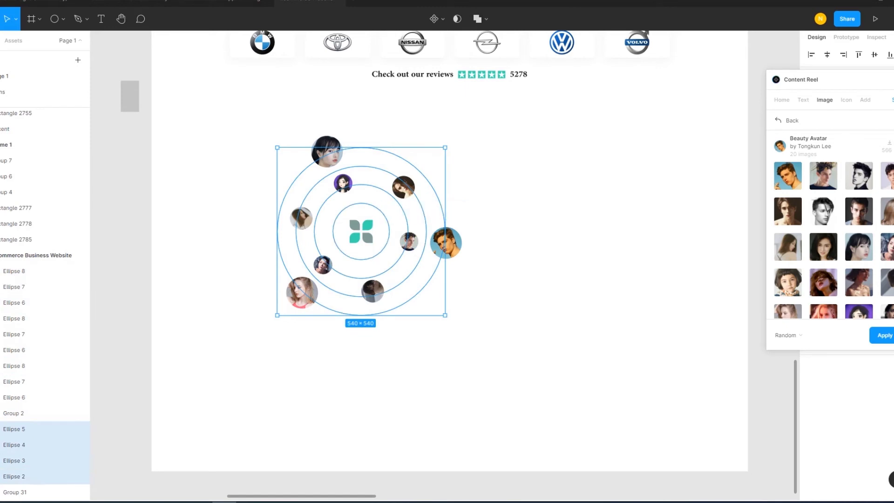
pyautogui.hotkey('ctrl', 'g')
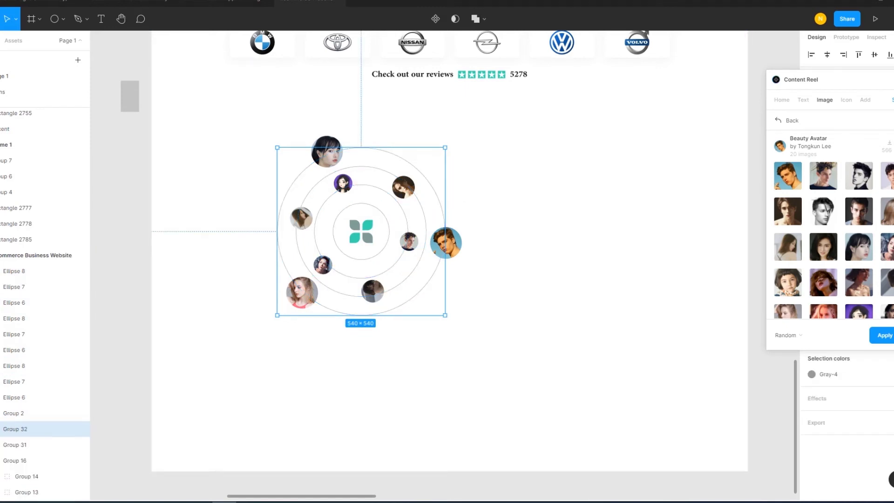
# Change the ring group's colour style to Gray-5.
pyautogui.click(820, 374)
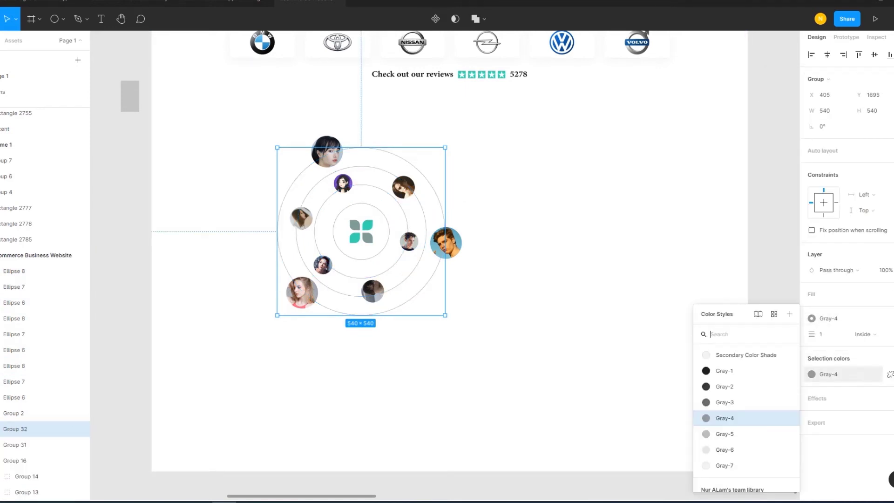
pyautogui.click(745, 434)
pyautogui.click(819, 374)
pyautogui.click(745, 434)
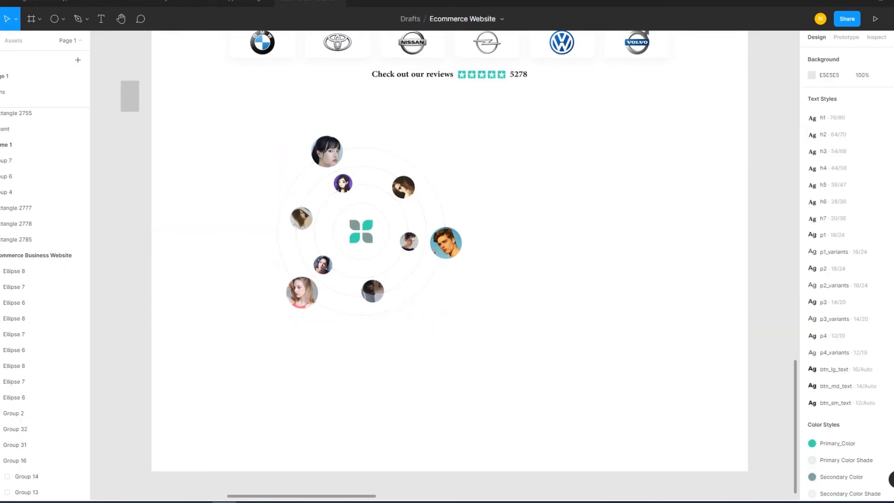
pyautogui.moveTo(521, 369); pyautogui.dragTo(263, 133)
# Group the rings and avatars into one cluster and show rulers and layout guides.
pyautogui.hotkey('ctrl', 'g')
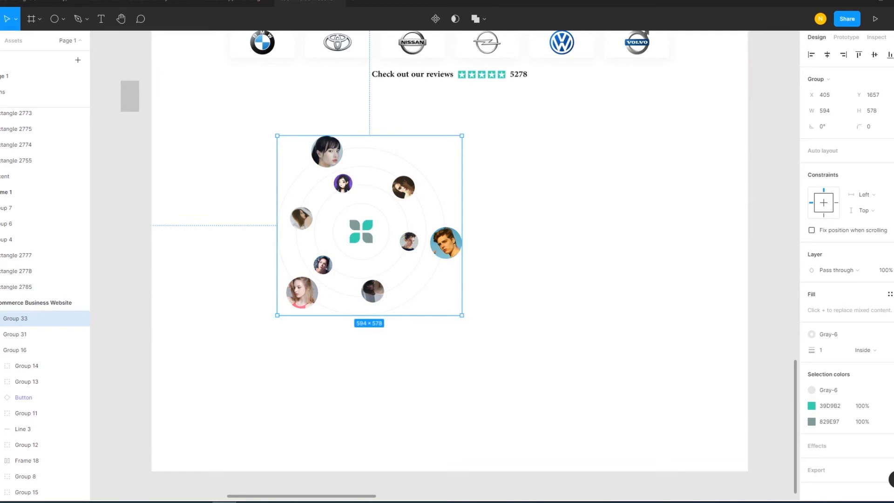
pyautogui.press('Escape')
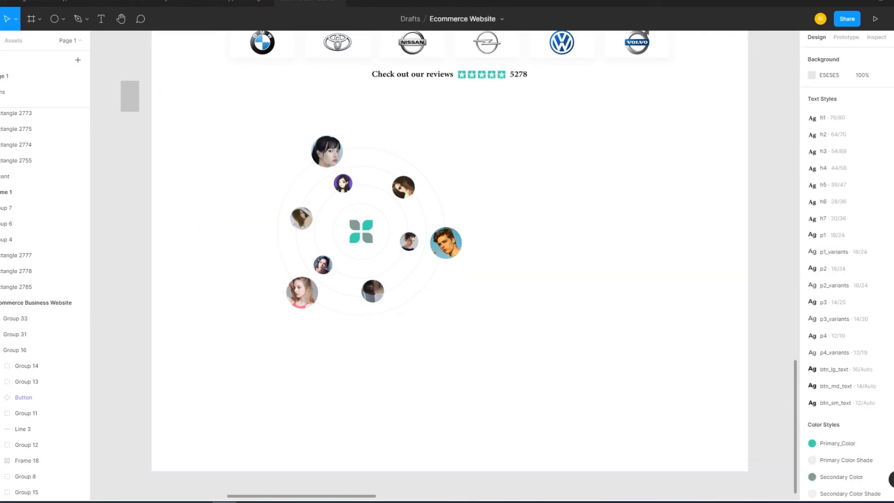
pyautogui.hotkey('shift', 'r')
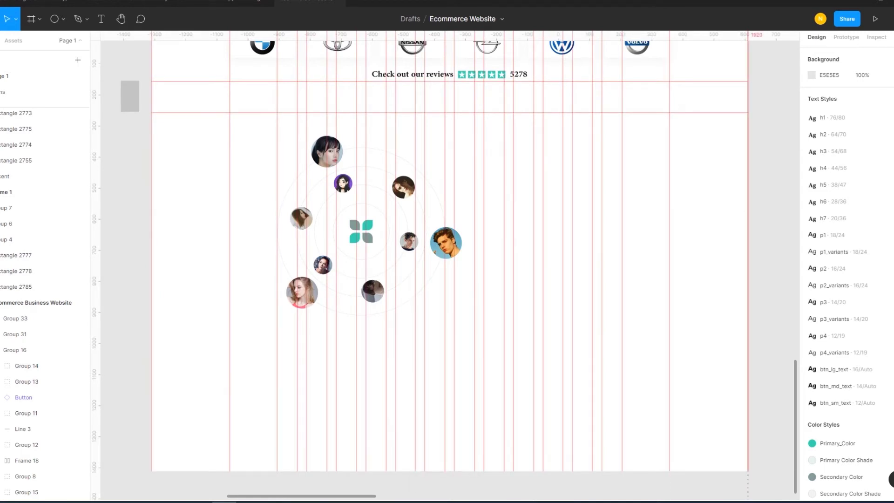
# Scale the avatar cluster down to 540 wide against the guides.
pyautogui.click(446, 243)
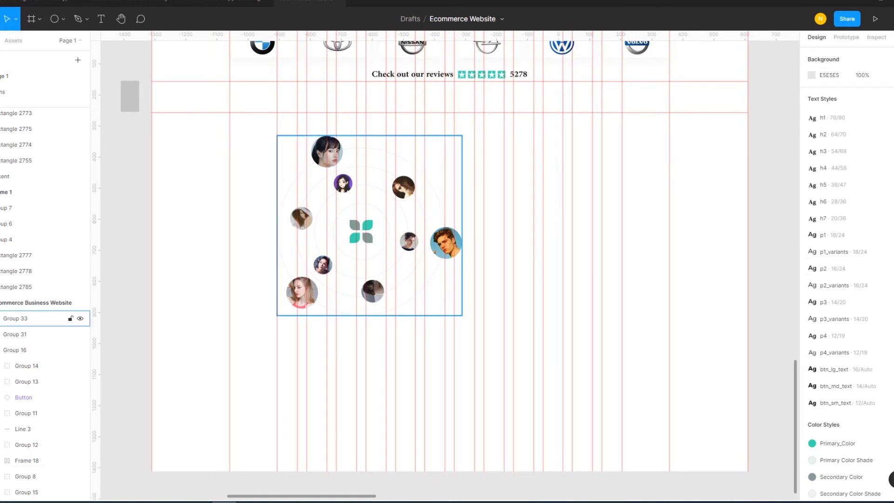
pyautogui.moveTo(446, 243); pyautogui.dragTo(442, 239)
pyautogui.moveTo(455, 308); pyautogui.dragTo(446, 299)
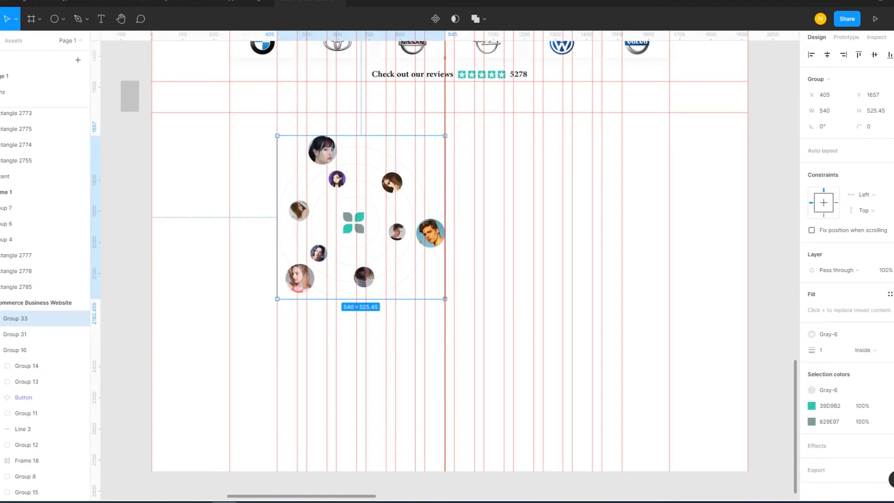
pyautogui.press('Escape')
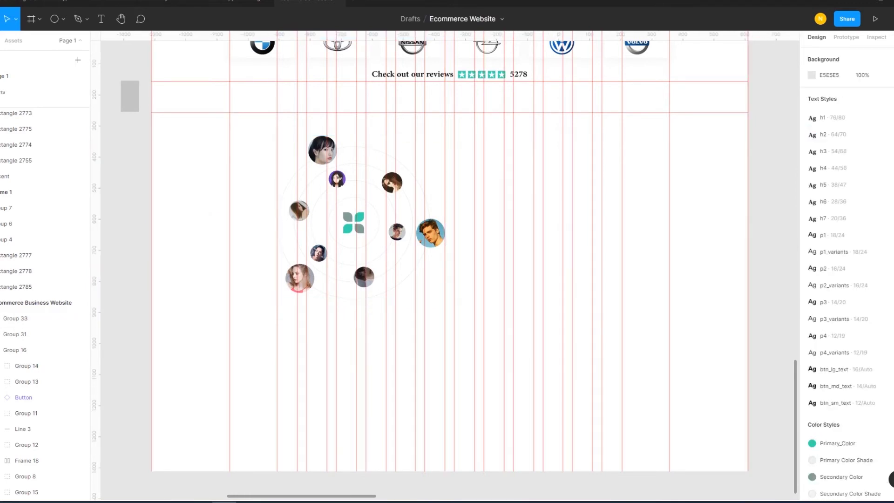
# Adjust the avatar cluster's vertical position beneath the reviews line.
pyautogui.click(353, 223)
pyautogui.moveTo(353, 223); pyautogui.dragTo(354, 241)
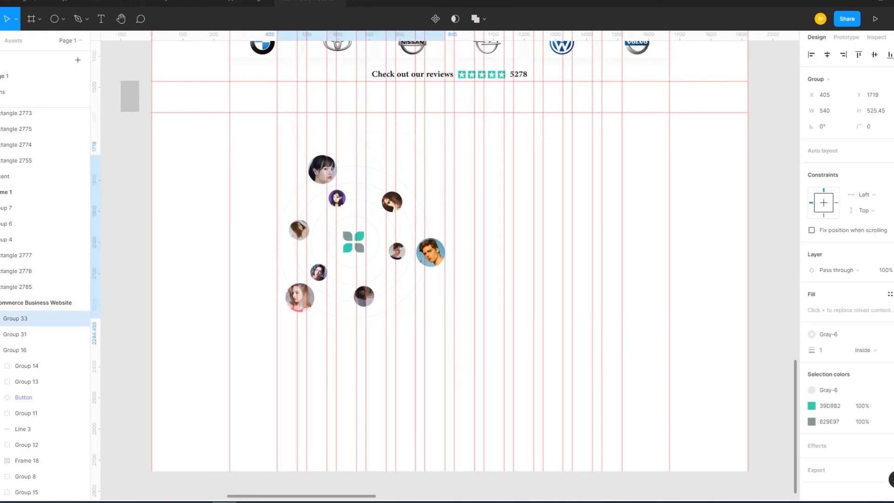
pyautogui.press('Escape')
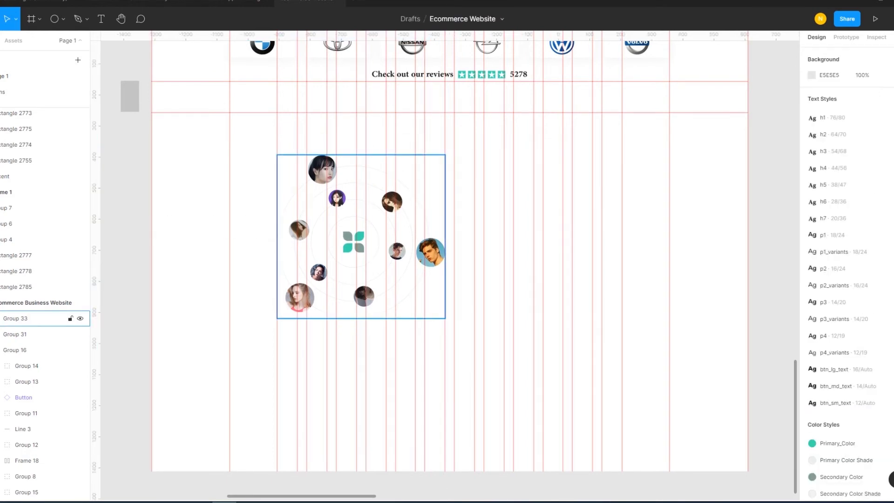
pyautogui.moveTo(354, 242); pyautogui.dragTo(354, 223)
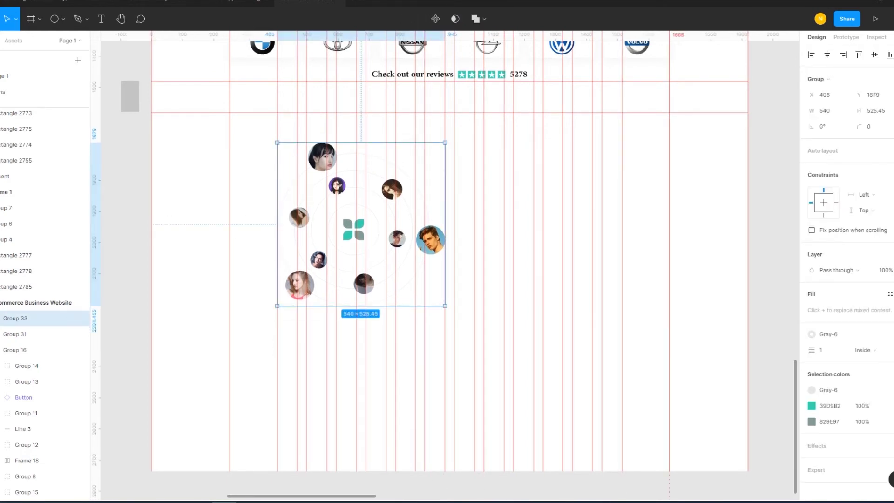
pyautogui.press('Escape')
# Add the text 'Who we are?' to the right of the avatar cluster.
pyautogui.press('t')
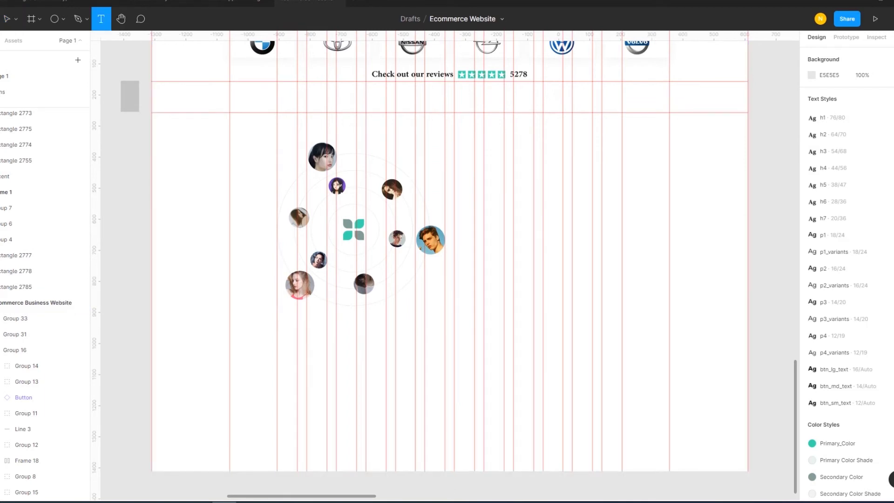
pyautogui.click(475, 176)
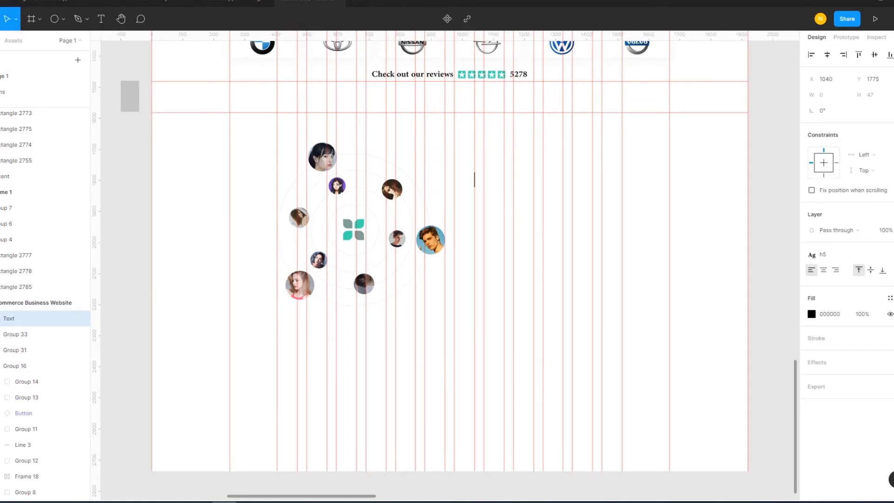
pyautogui.write('Why')
pyautogui.press('BackSpace')
pyautogui.write('o we are?')
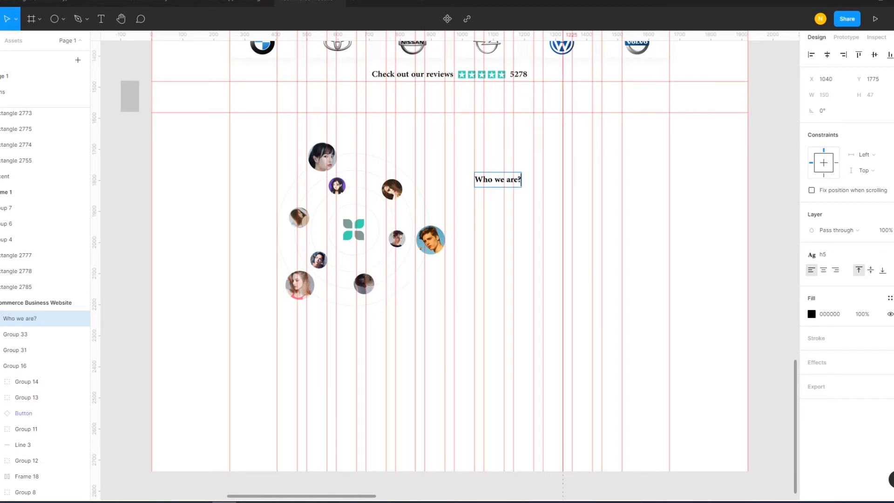
pyautogui.press('Escape')
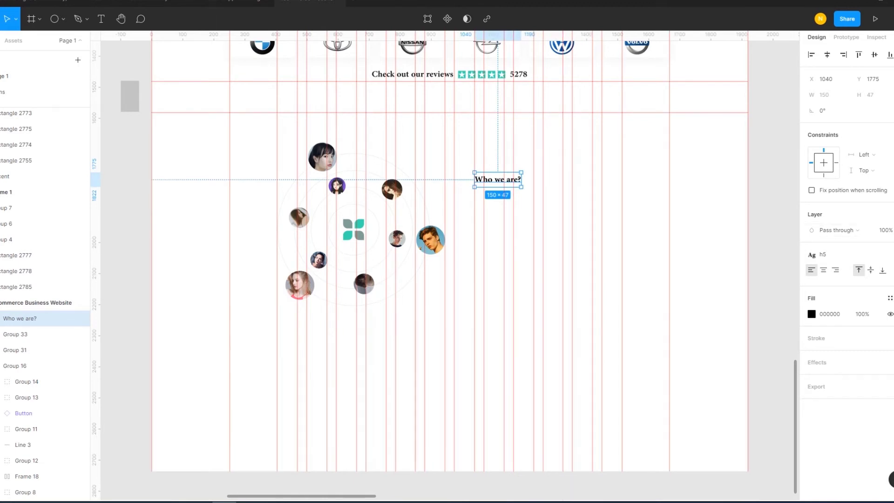
# Give the 'Who we are?' label the h6 text style and move it left toward the cluster.
pyautogui.click(822, 254)
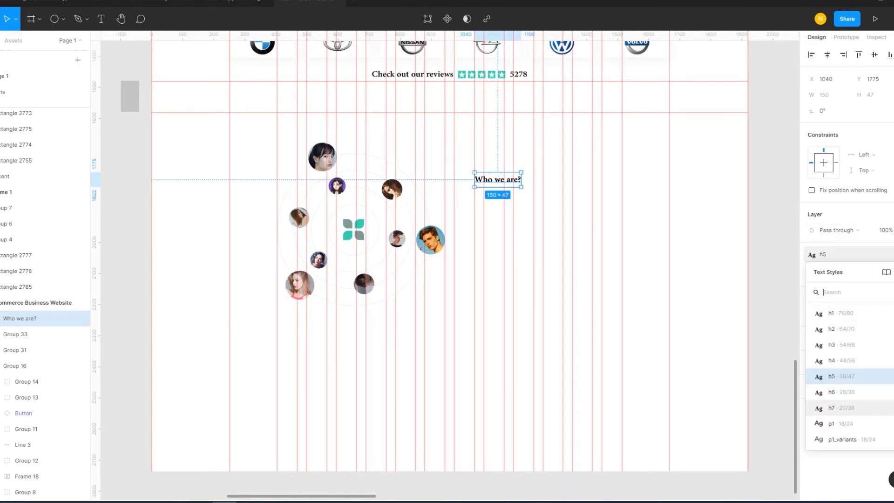
pyautogui.click(834, 408)
pyautogui.click(822, 254)
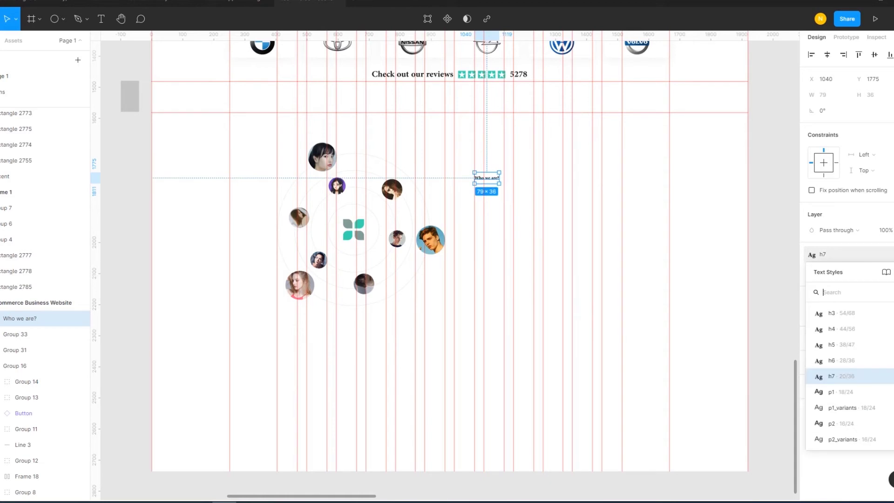
pyautogui.press('Escape')
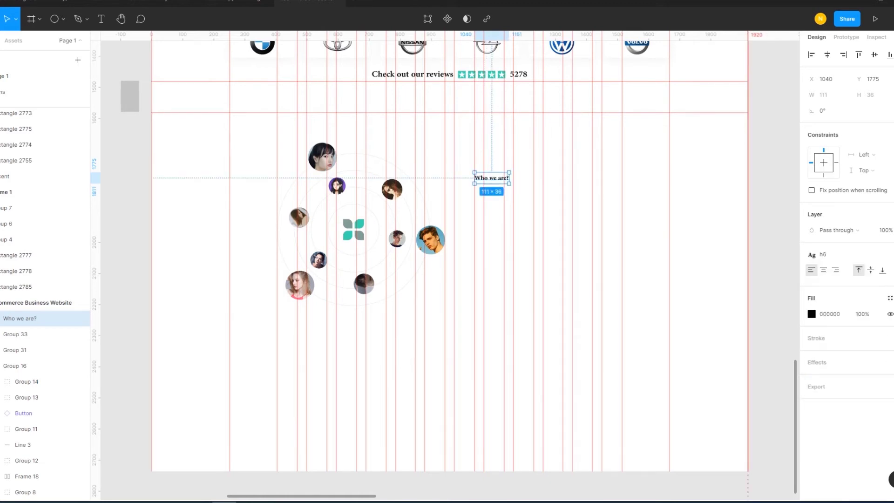
pyautogui.press('Escape')
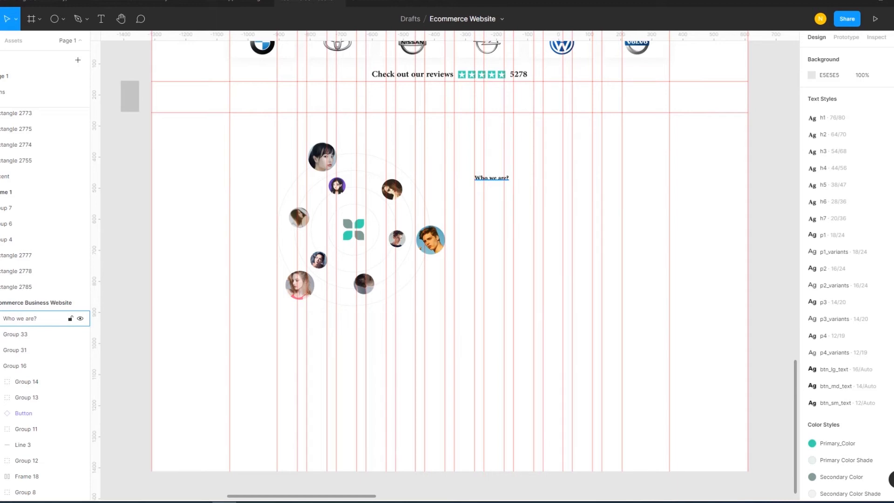
pyautogui.click(491, 177)
pyautogui.moveTo(491, 178); pyautogui.dragTo(471, 181)
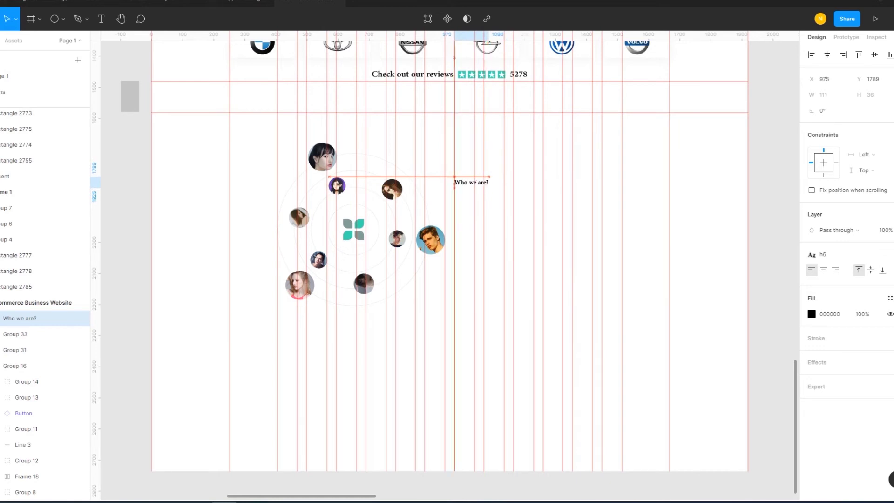
# Colour the label Gray-3 and draw an empty text box below it.
pyautogui.click(889, 298)
pyautogui.click(833, 468)
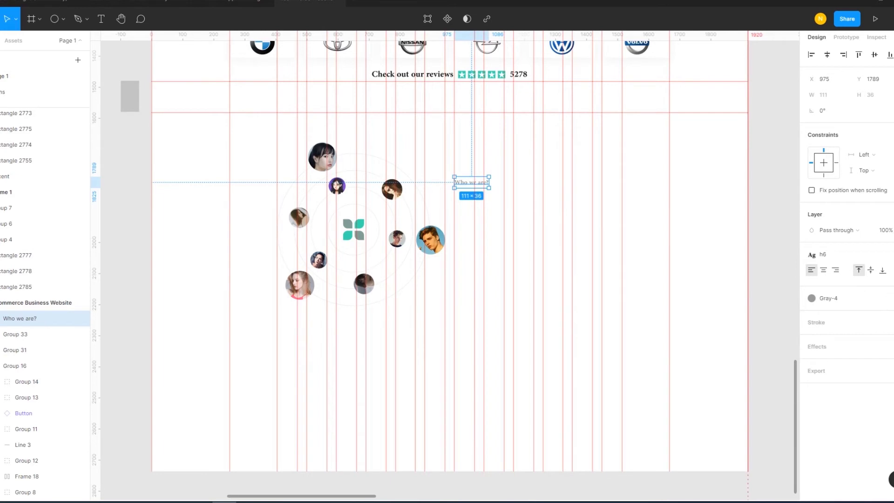
pyautogui.click(890, 298)
pyautogui.click(834, 401)
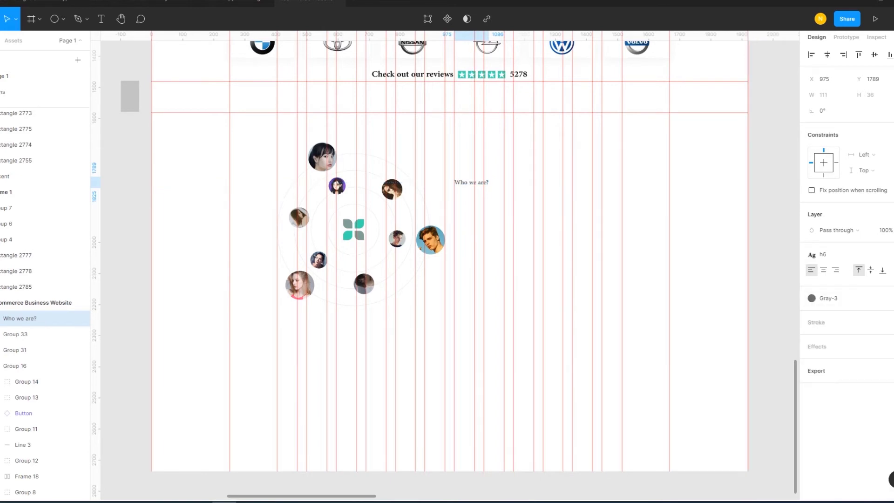
pyautogui.press('Escape')
pyautogui.press('Escape')
pyautogui.press('t')
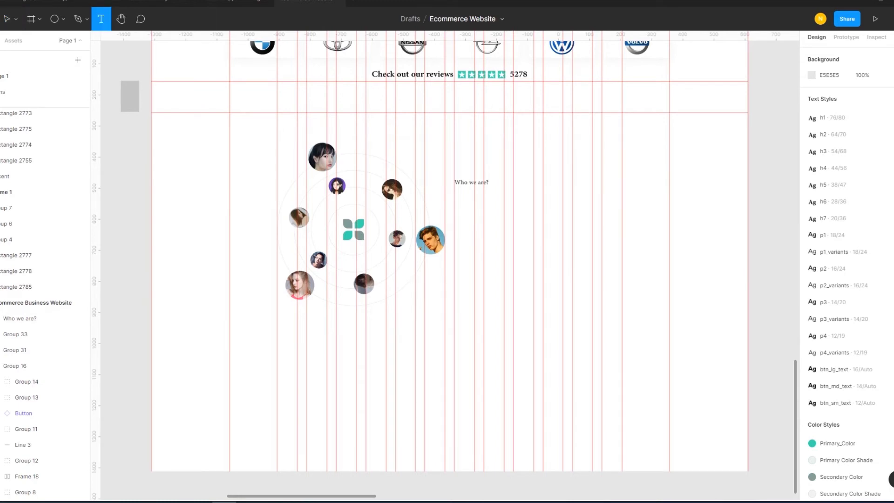
pyautogui.moveTo(454, 205)
pyautogui.mouseDown()
pyautogui.moveTo(622, 284)
pyautogui.moveTo(623, 260)
pyautogui.mouseUp()
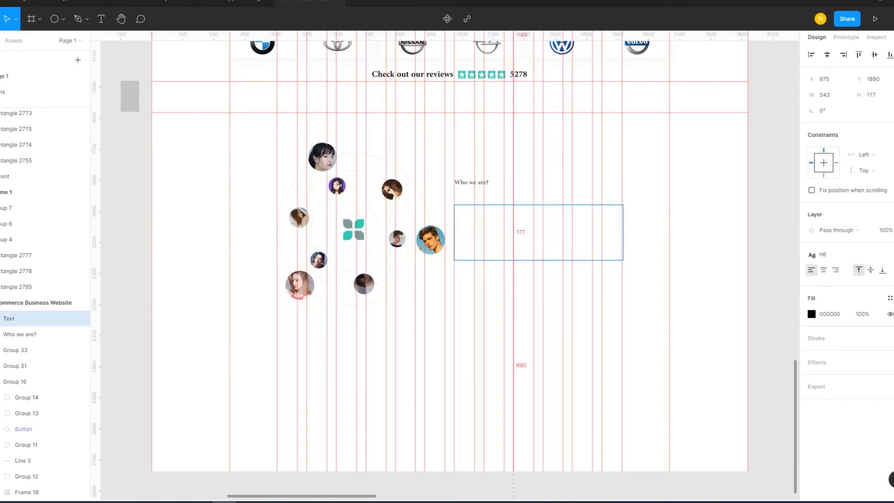
# Fill the new text box with short Lorem Ipsum using the Content Reel plugin.
pyautogui.rightClick(455, 209)
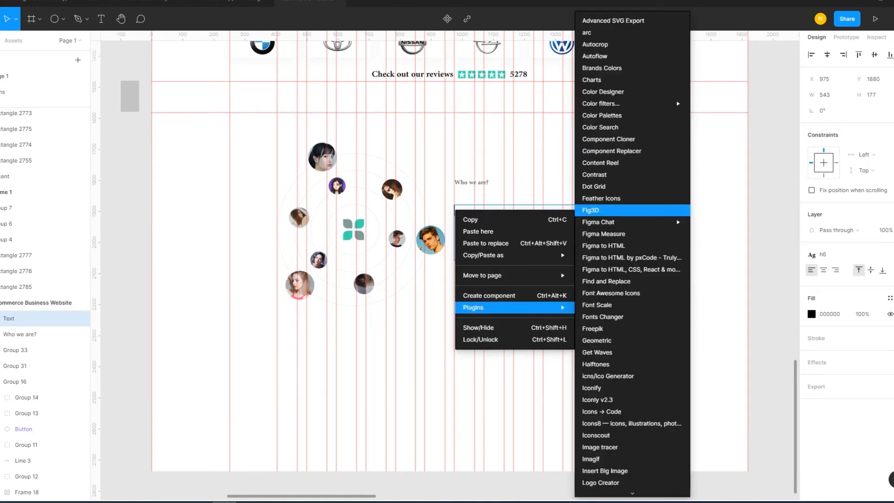
pyautogui.click(600, 163)
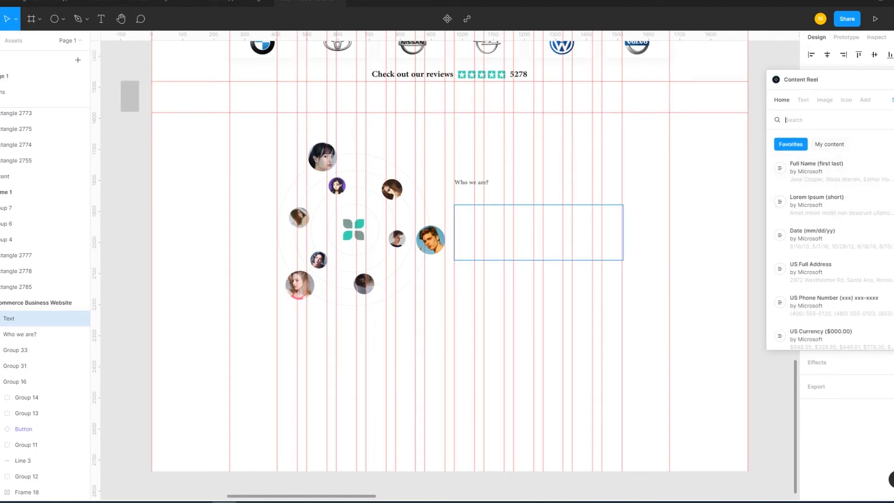
pyautogui.click(803, 99)
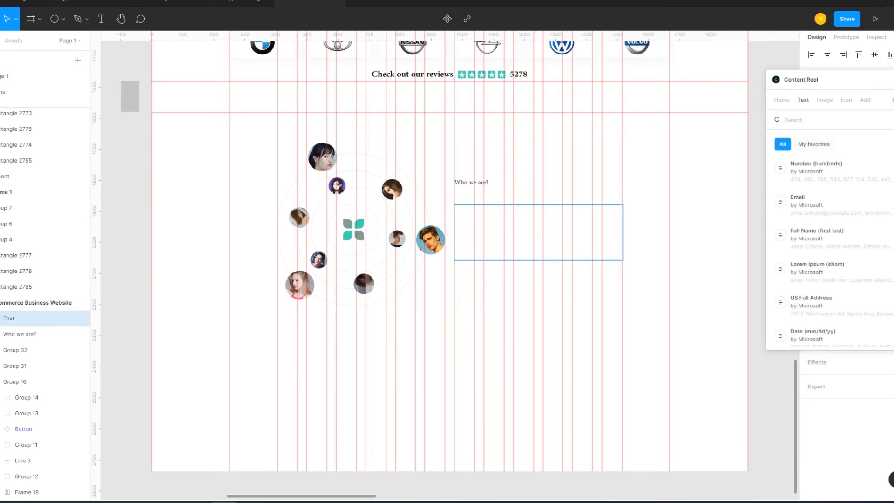
pyautogui.scroll(-3, 829, 233)
pyautogui.scroll(2, 829, 233)
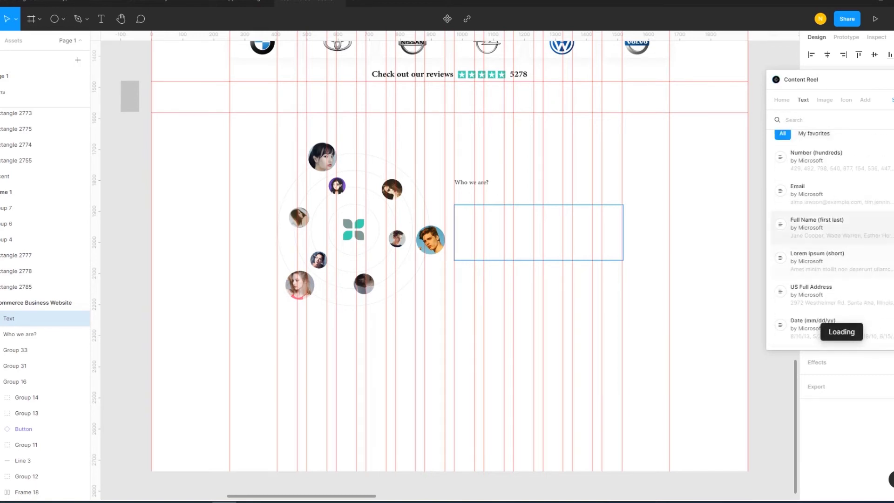
pyautogui.click(818, 268)
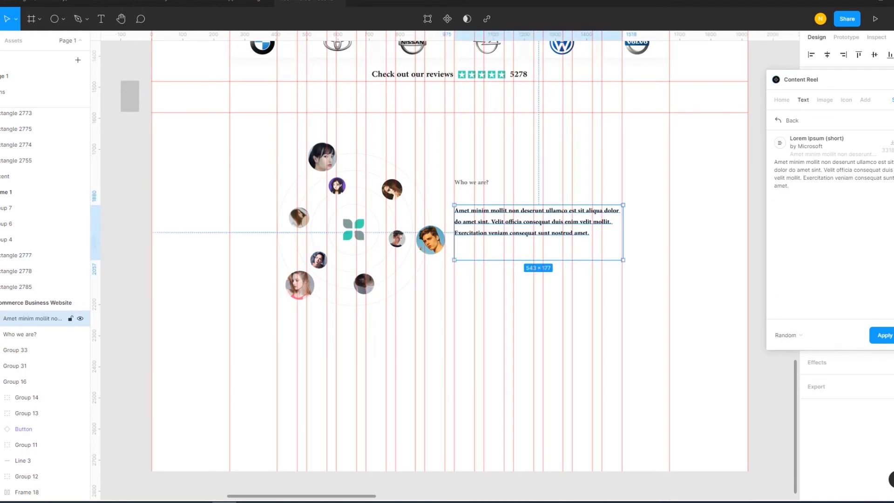
# Trim the placeholder to its first sentence and make the text box taller.
pyautogui.press('Return')
pyautogui.moveTo(491, 222); pyautogui.dragTo(589, 233)
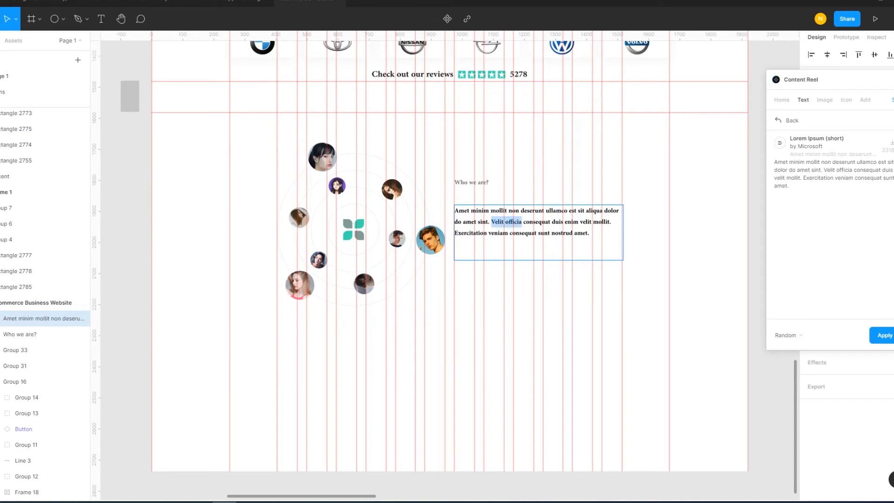
pyautogui.press('BackSpace')
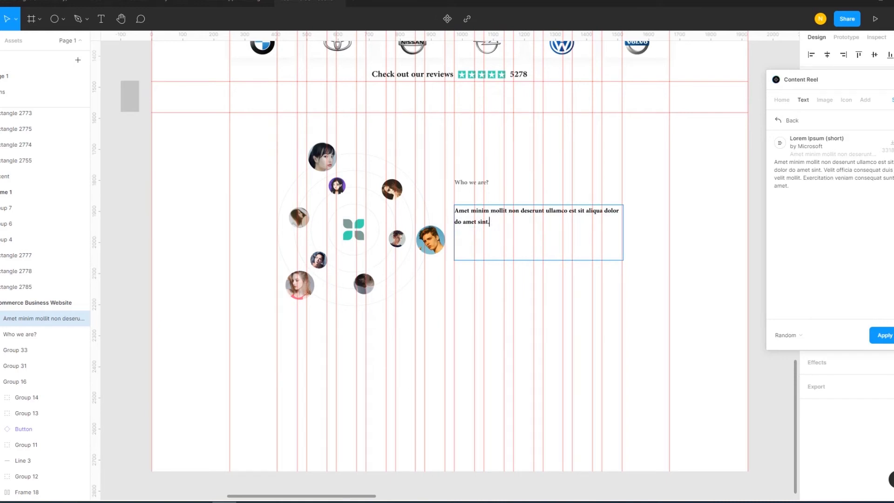
pyautogui.press('Escape')
pyautogui.moveTo(538, 260)
pyautogui.mouseDown()
pyautogui.moveTo(538, 243)
pyautogui.moveTo(538, 278)
pyautogui.mouseUp()
pyautogui.moveTo(819, 79); pyautogui.dragTo(121, 82)
pyautogui.click(822, 254)
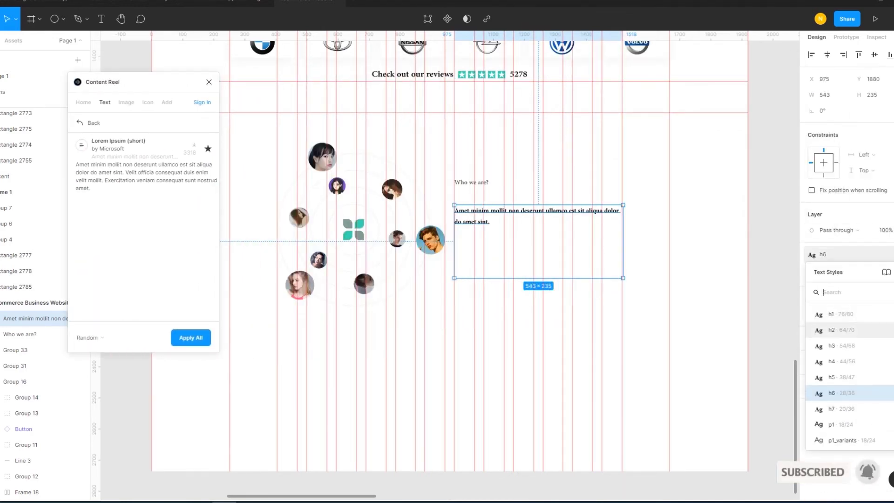
# Try the h2 and h3 styles on the paragraph, adjusting h3's line height to 59.
pyautogui.click(834, 330)
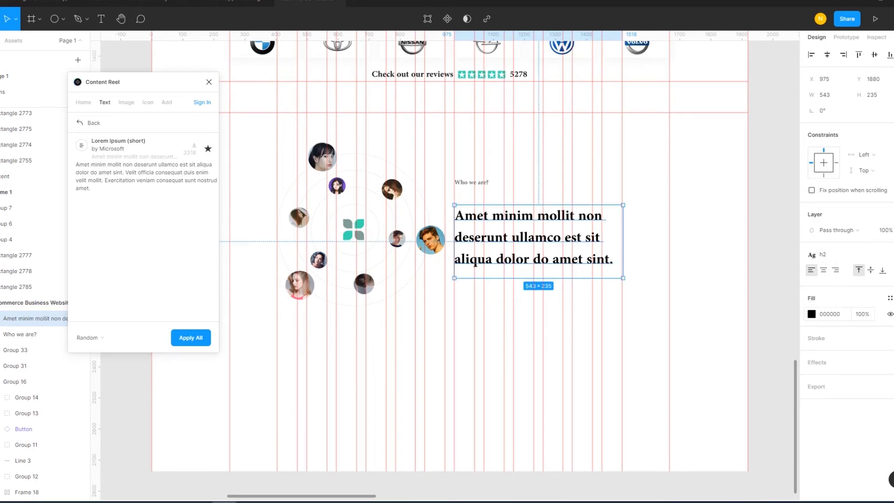
pyautogui.click(821, 254)
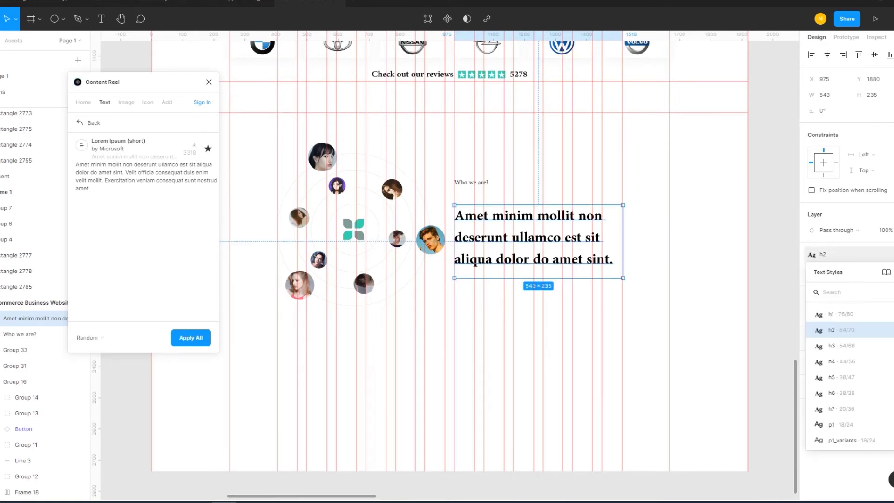
pyautogui.click(833, 344)
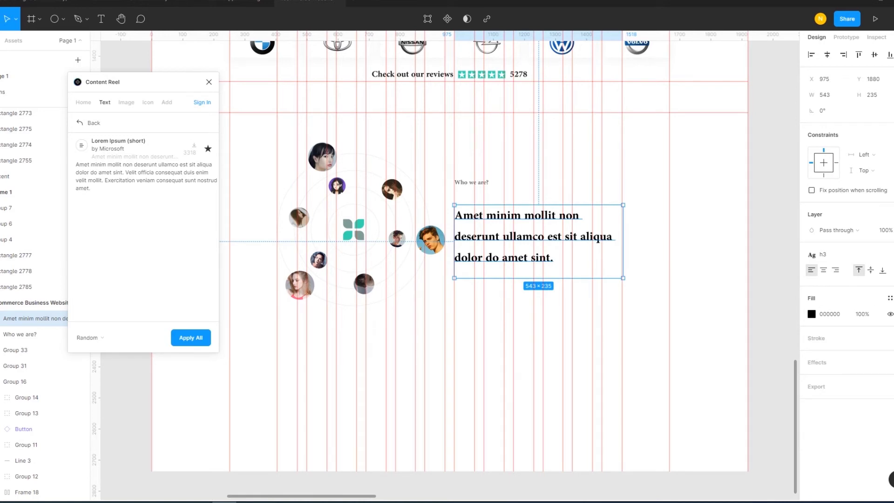
pyautogui.click(821, 254)
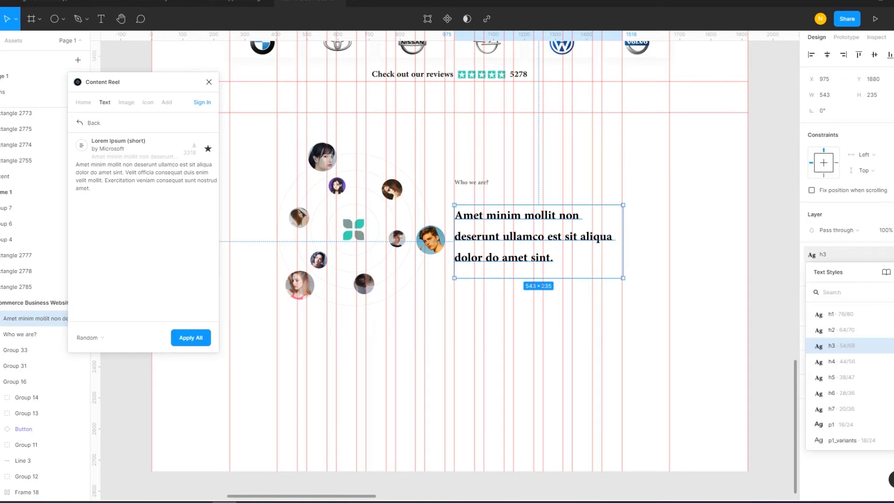
pyautogui.click(885, 346)
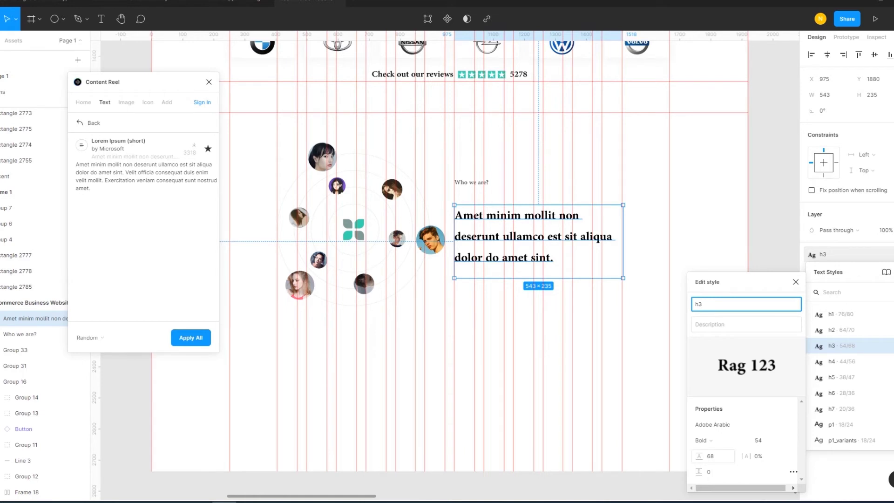
pyautogui.moveTo(698, 456); pyautogui.dragTo(694, 460)
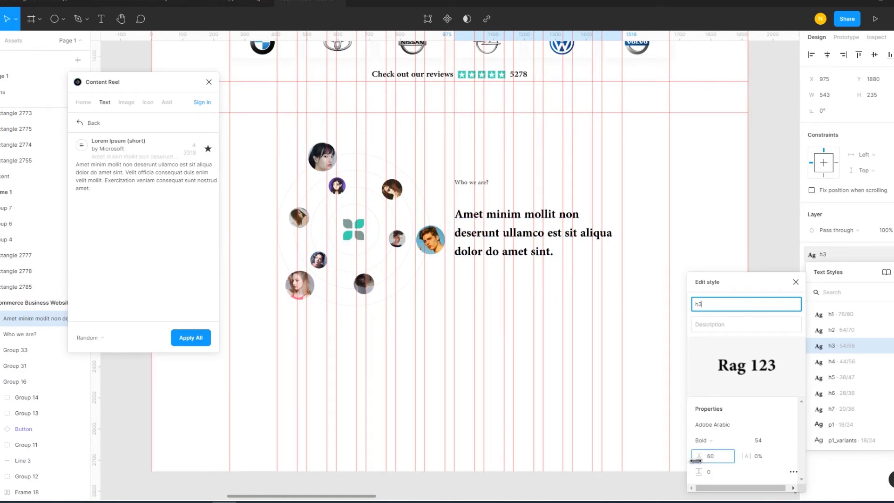
pyautogui.moveTo(694, 461); pyautogui.dragTo(695, 460)
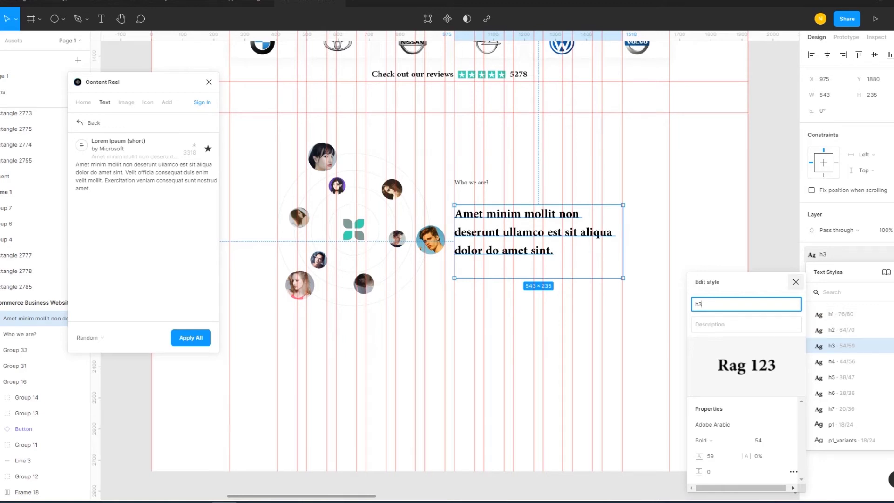
pyautogui.click(796, 281)
# Apply h2, tighten its line height to 64, and narrow the box to 540 wide.
pyautogui.click(833, 330)
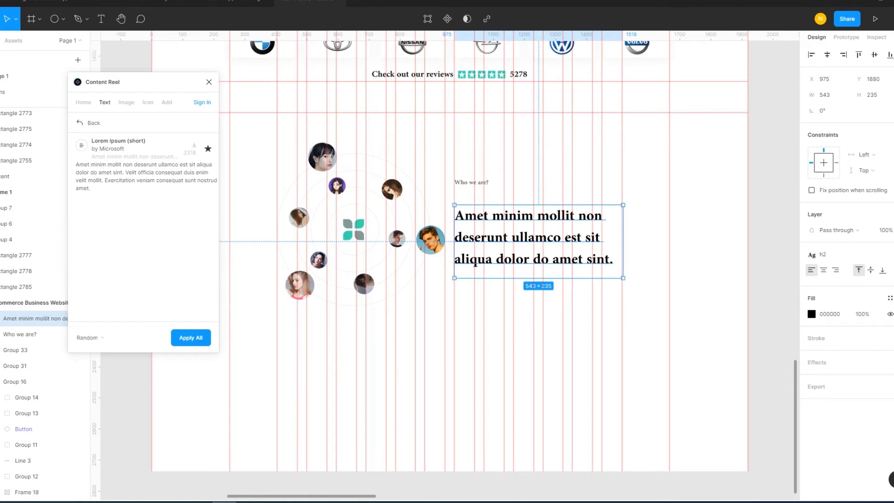
pyautogui.click(822, 254)
pyautogui.click(891, 330)
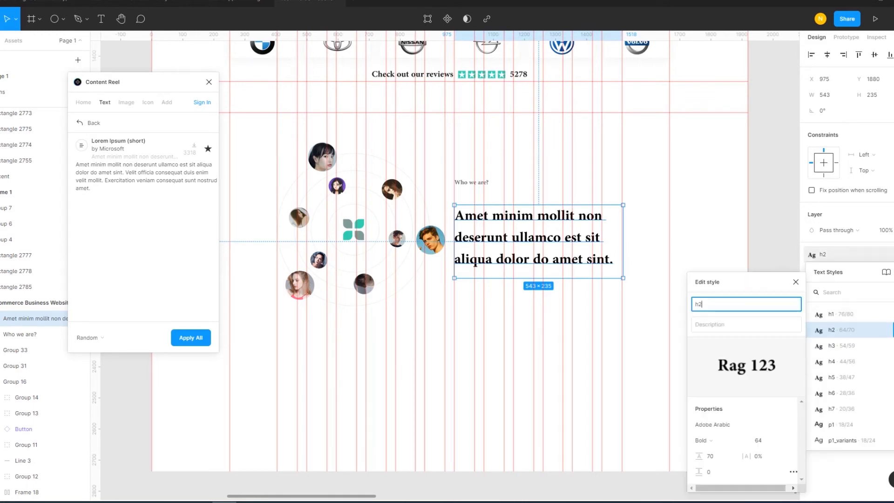
pyautogui.moveTo(697, 458); pyautogui.dragTo(689, 457)
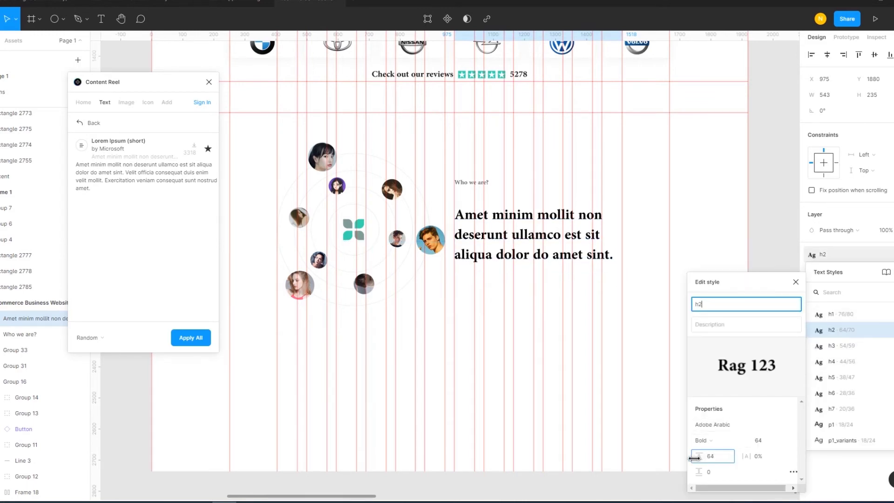
pyautogui.press('Escape')
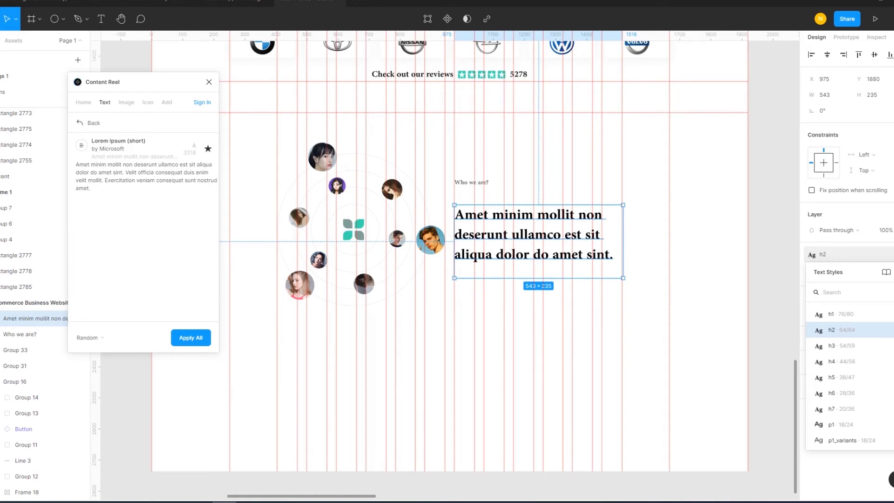
pyautogui.moveTo(623, 242); pyautogui.dragTo(622, 242)
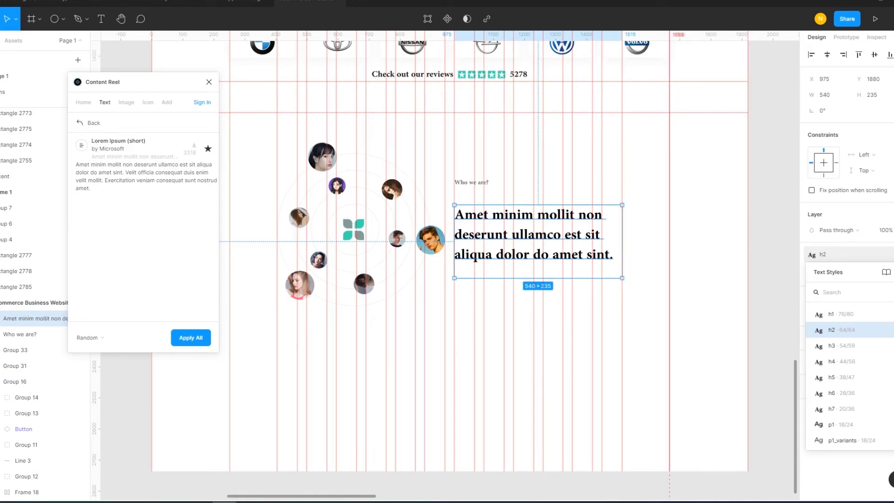
pyautogui.click(535, 372)
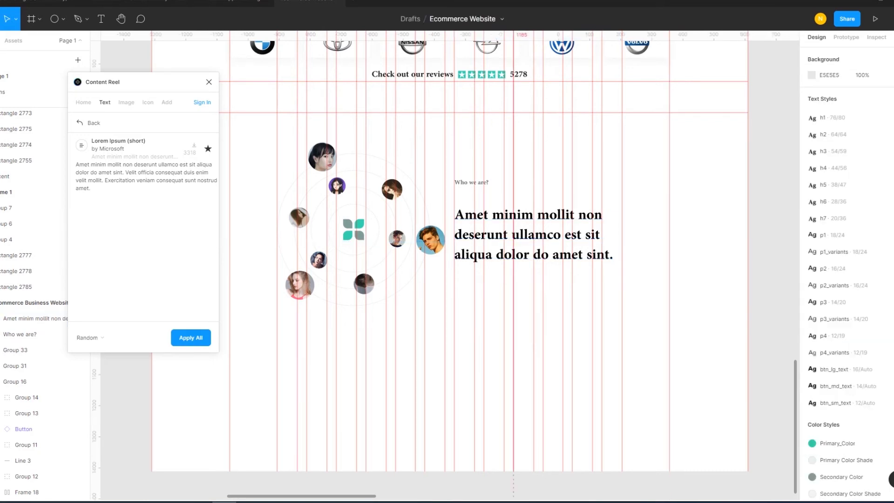
# Set the paragraph text box to auto height so it fits its content.
pyautogui.click(536, 242)
pyautogui.click(472, 182)
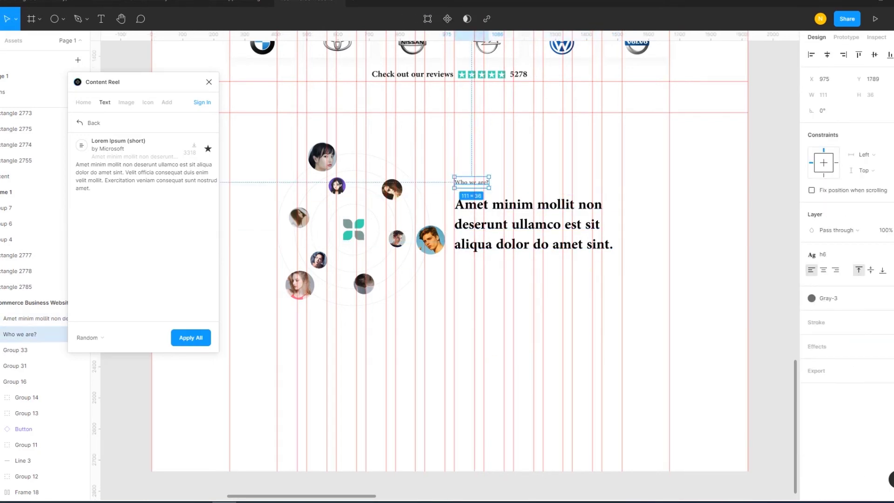
pyautogui.click(536, 326)
pyautogui.click(535, 224)
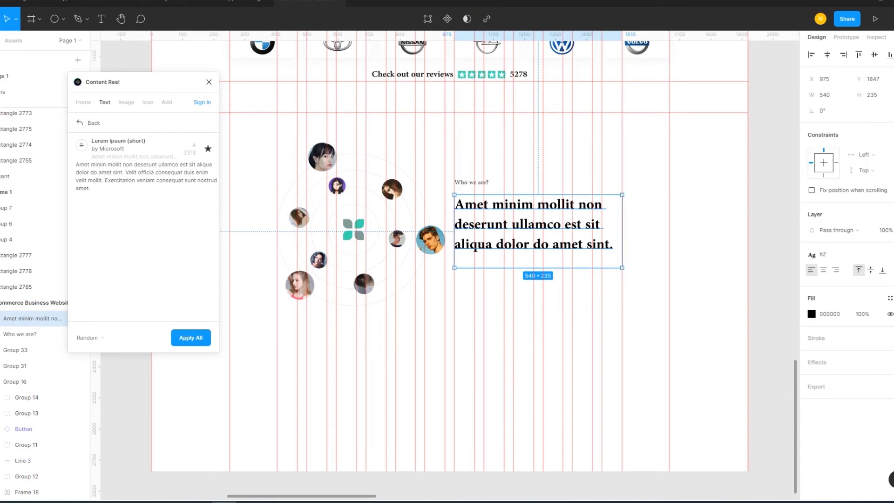
pyautogui.click(890, 255)
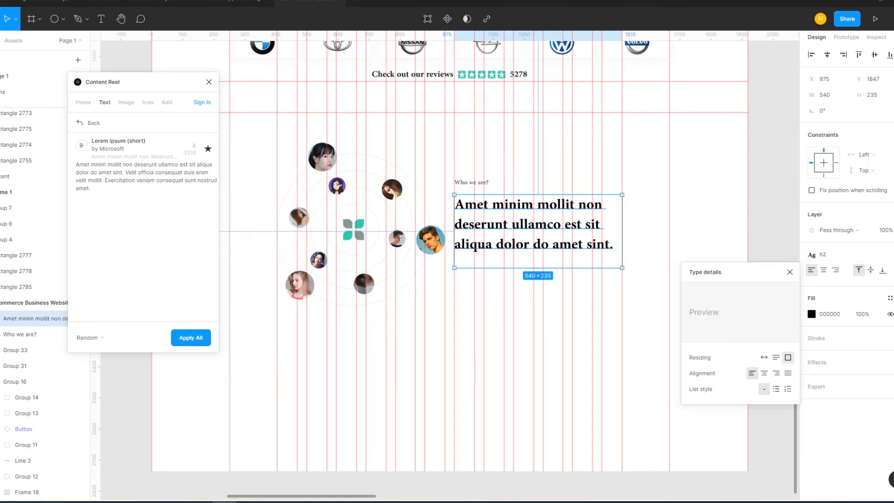
pyautogui.click(776, 357)
pyautogui.press('Escape')
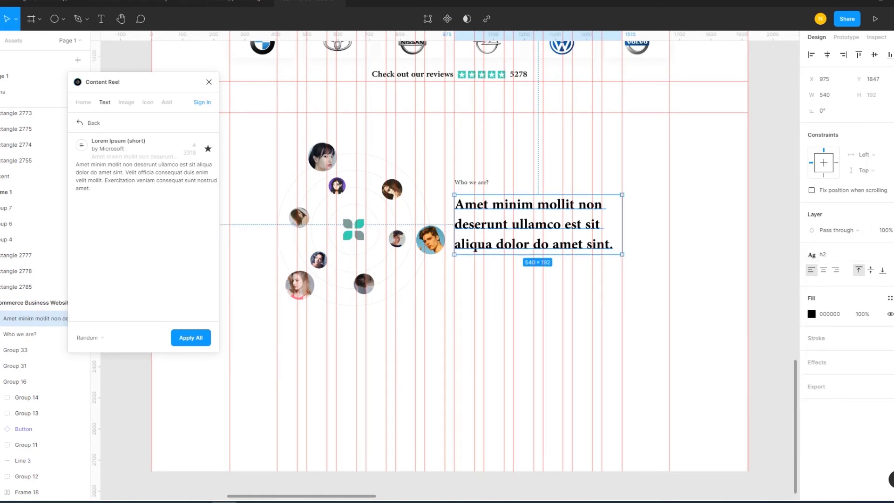
pyautogui.press('Escape')
# Edit the heading's opening words so it begins 'Minim mollit non'.
pyautogui.click(536, 224)
pyautogui.press('Return')
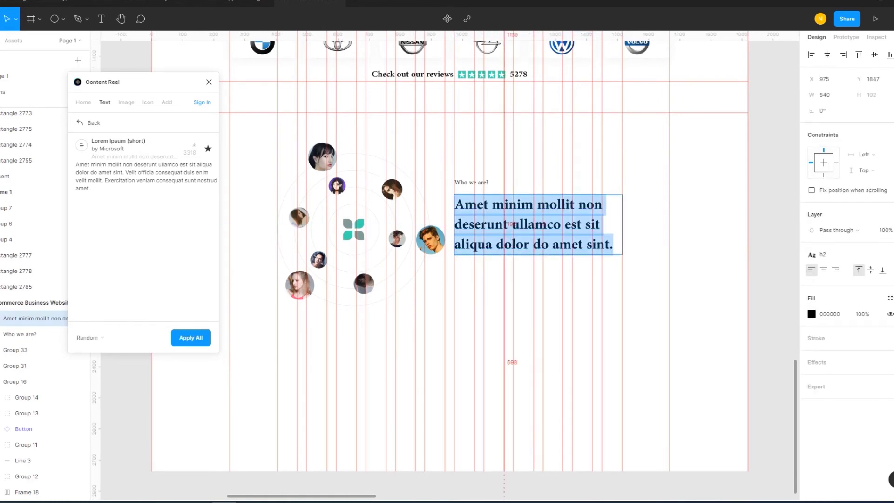
pyautogui.press('Escape')
pyautogui.press('Escape')
pyautogui.click(537, 224)
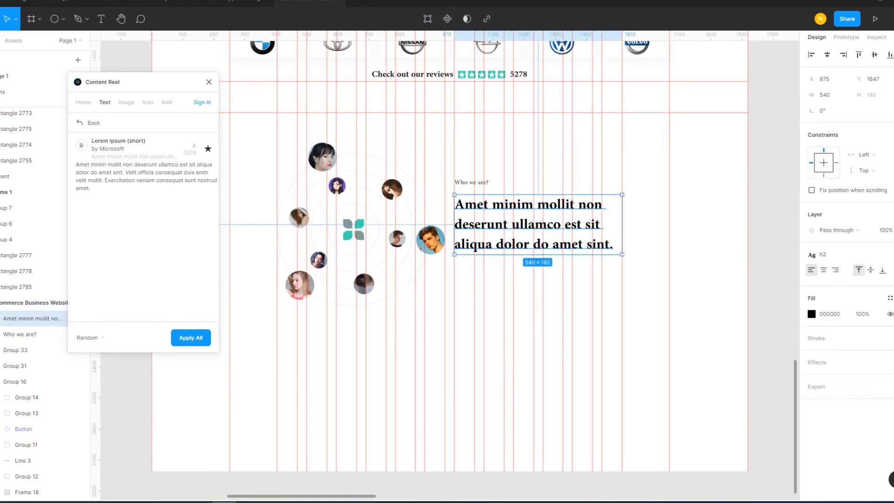
pyautogui.hotkey('shift', 'r')
pyautogui.press('Return')
pyautogui.moveTo(455, 205); pyautogui.dragTo(505, 205)
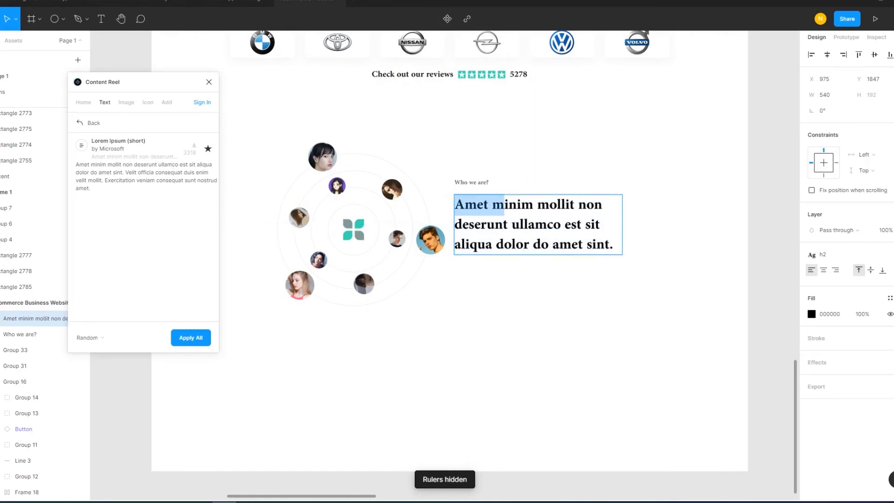
pyautogui.write('M')
pyautogui.press('Escape')
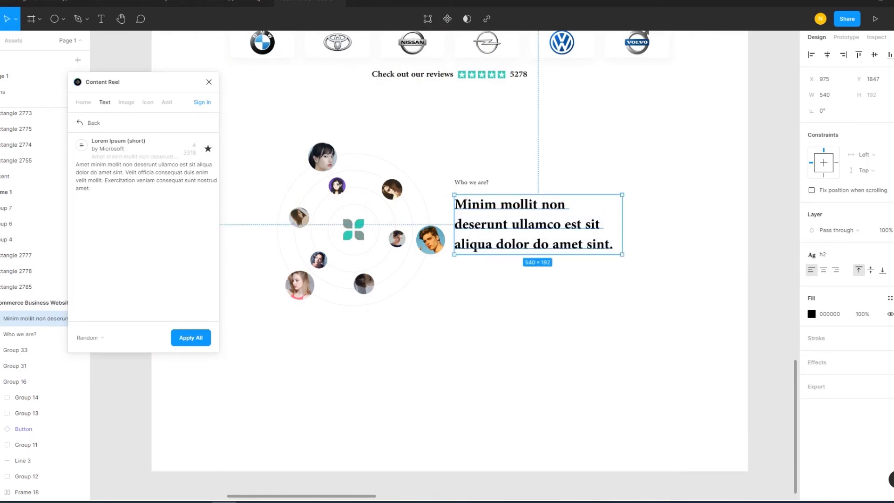
pyautogui.press('Escape')
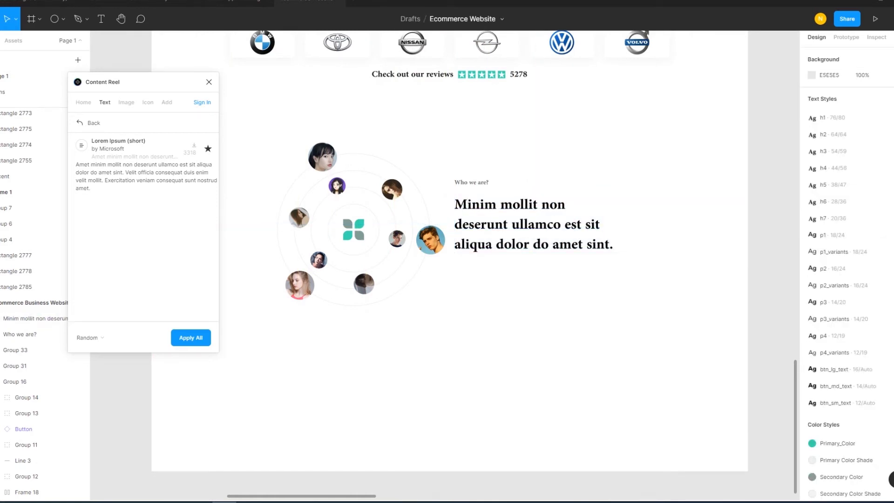
# Set the spacing between the 'Who we are?' label and the heading to 20.
pyautogui.click(538, 224)
pyautogui.keyDown('shift'); pyautogui.click(471, 182); pyautogui.keyUp('shift')
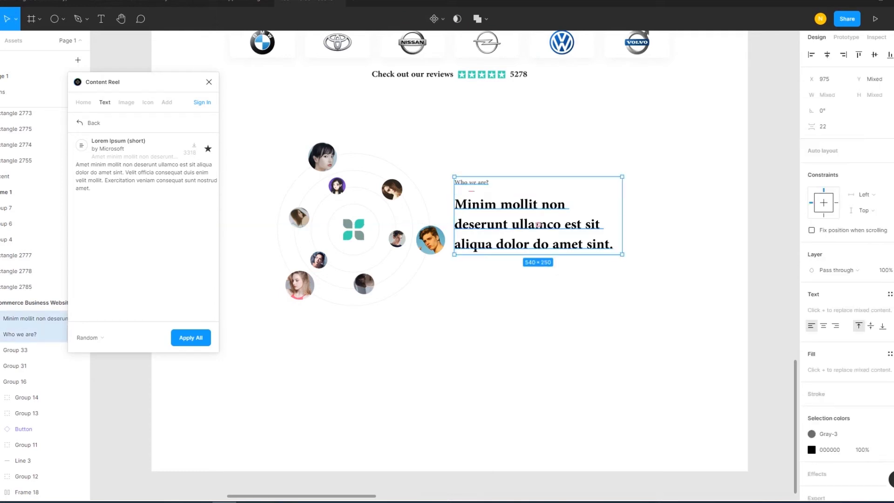
pyautogui.click(823, 126)
pyautogui.write('30')
pyautogui.press('Return')
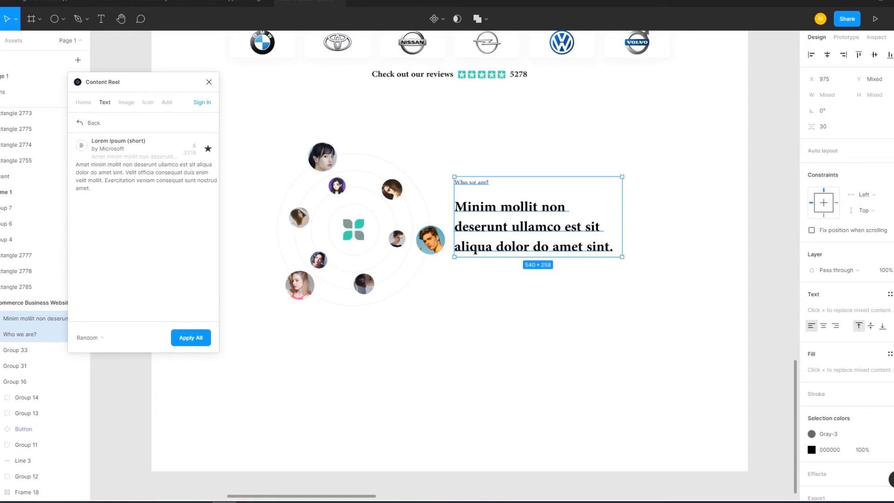
pyautogui.click(823, 126)
pyautogui.write('20')
pyautogui.press('Return')
pyautogui.press('Escape')
# Tighten the label-to-heading spacing to 15 and show the rulers and layout guides.
pyautogui.click(510, 224)
pyautogui.keyDown('shift'); pyautogui.click(472, 182); pyautogui.keyUp('shift')
pyautogui.click(823, 126)
pyautogui.write('15')
pyautogui.press('Return')
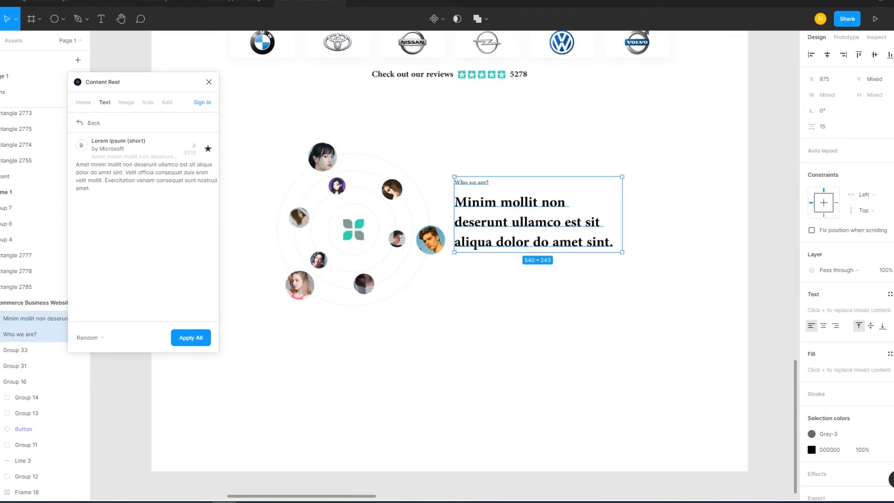
pyautogui.press('Escape')
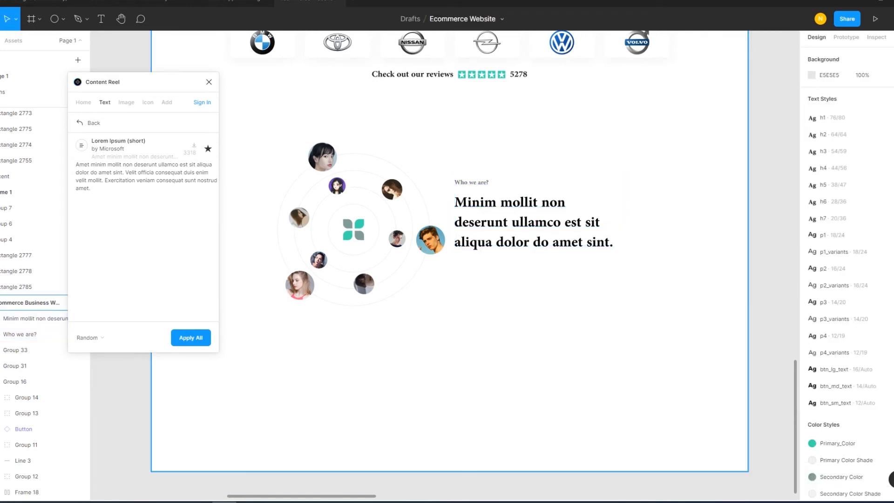
pyautogui.hotkey('shift', 'r')
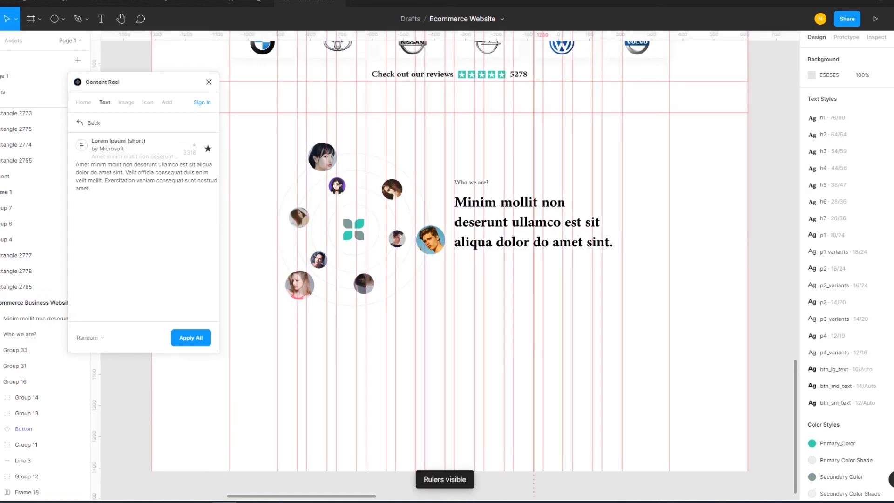
pyautogui.click(535, 233)
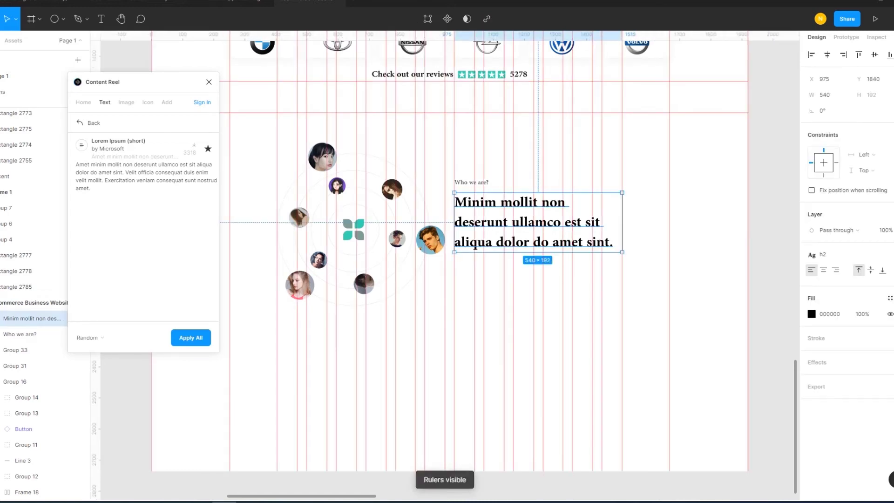
# Duplicate the heading just below itself and nudge the text layers slightly right.
pyautogui.moveTo(536, 224); pyautogui.dragTo(537, 295)
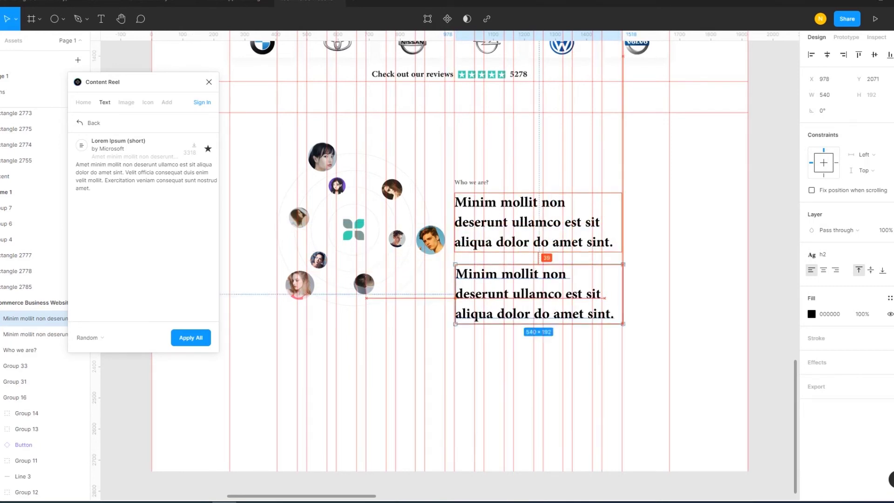
pyautogui.moveTo(537, 295); pyautogui.dragTo(534, 295)
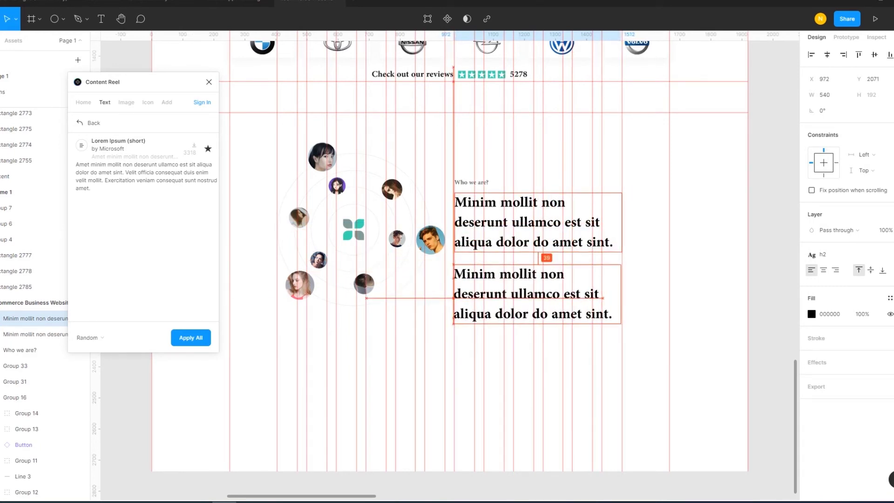
pyautogui.keyDown('shift'); pyautogui.click(533, 222); pyautogui.keyUp('shift')
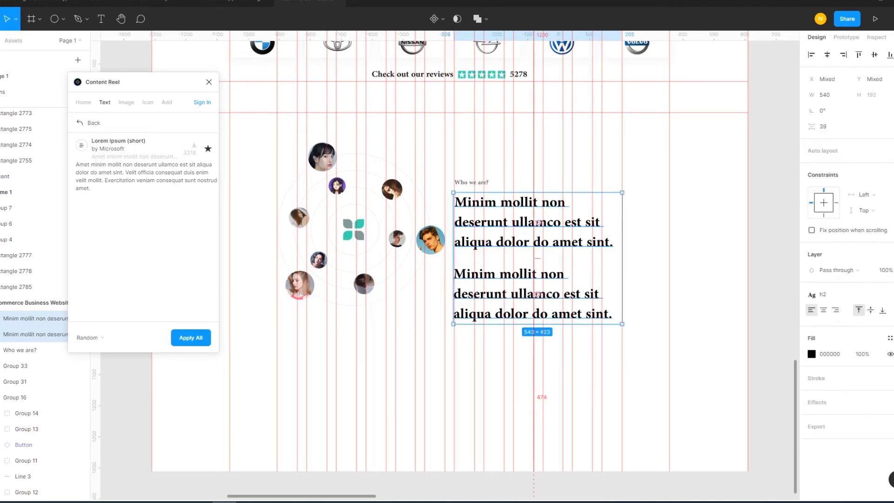
pyautogui.keyDown('shift'); pyautogui.click(471, 182); pyautogui.keyUp('shift')
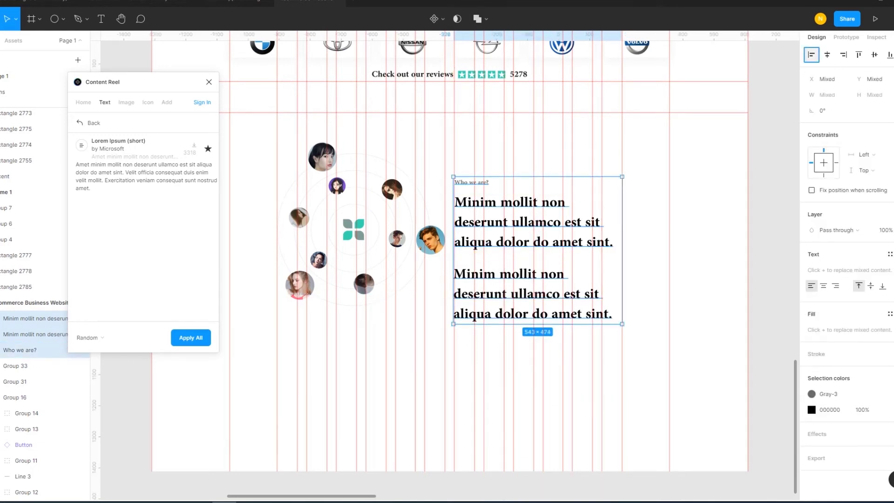
pyautogui.moveTo(474, 318); pyautogui.dragTo(476, 318)
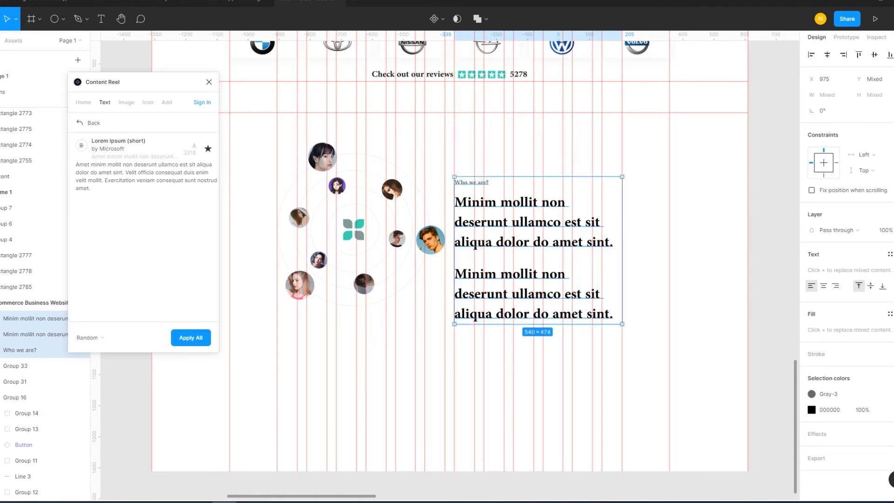
pyautogui.press('Escape')
# Check that the label-to-heading spacing stays unchanged.
pyautogui.click(475, 242)
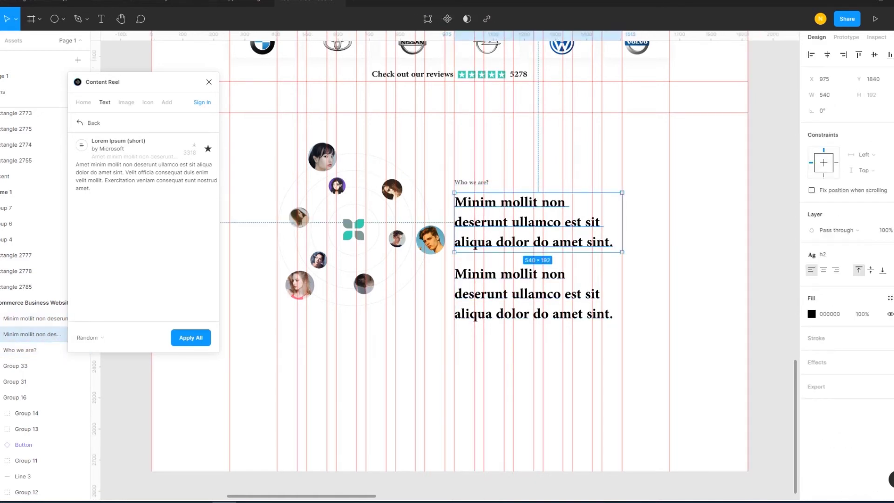
pyautogui.keyDown('shift'); pyautogui.click(471, 182); pyautogui.keyUp('shift')
pyautogui.click(833, 126)
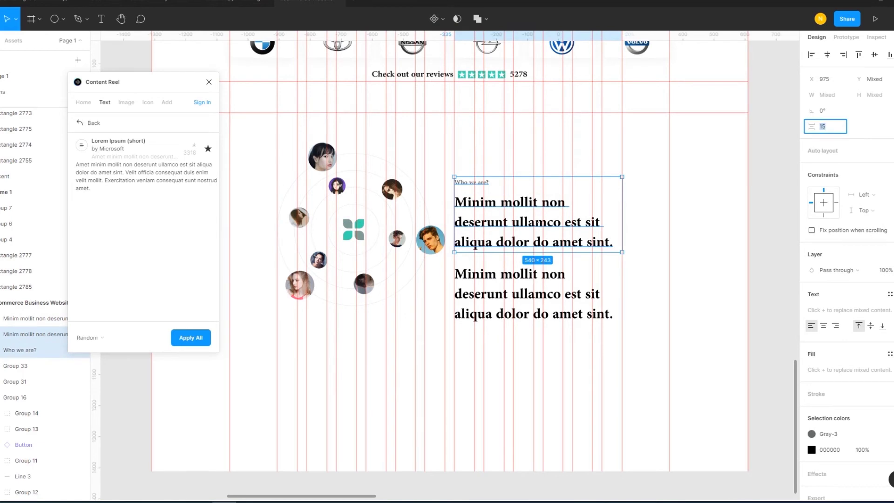
pyautogui.press('Return')
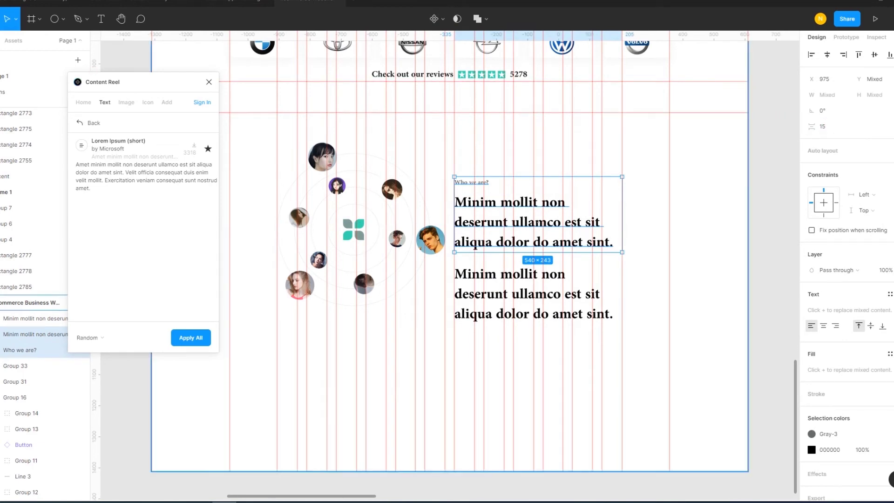
# Set the duplicated paragraph's text style to h5.
pyautogui.click(512, 293)
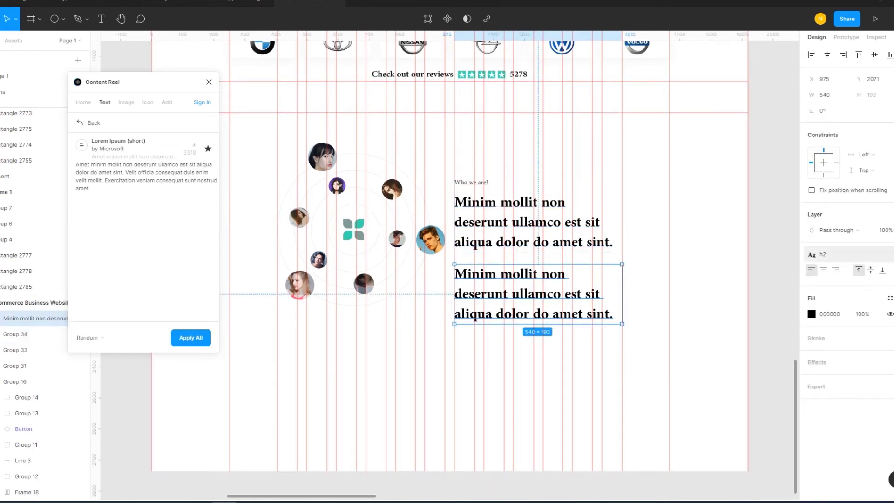
pyautogui.click(822, 254)
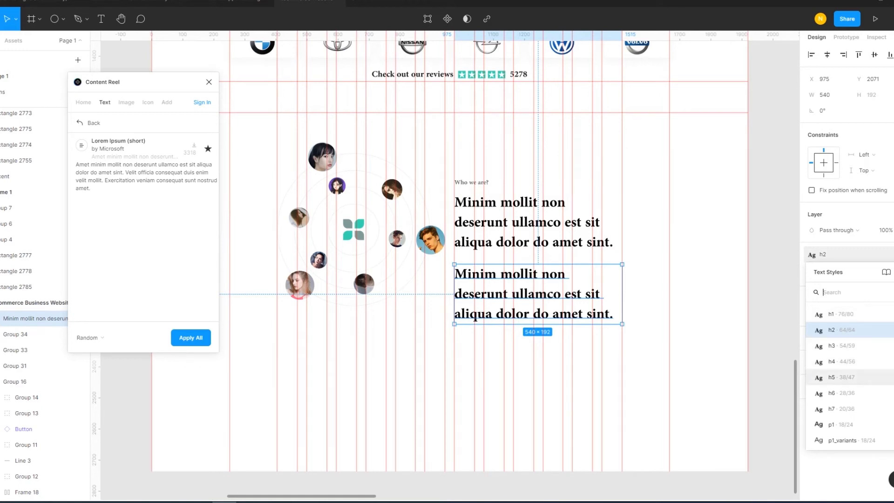
pyautogui.click(833, 393)
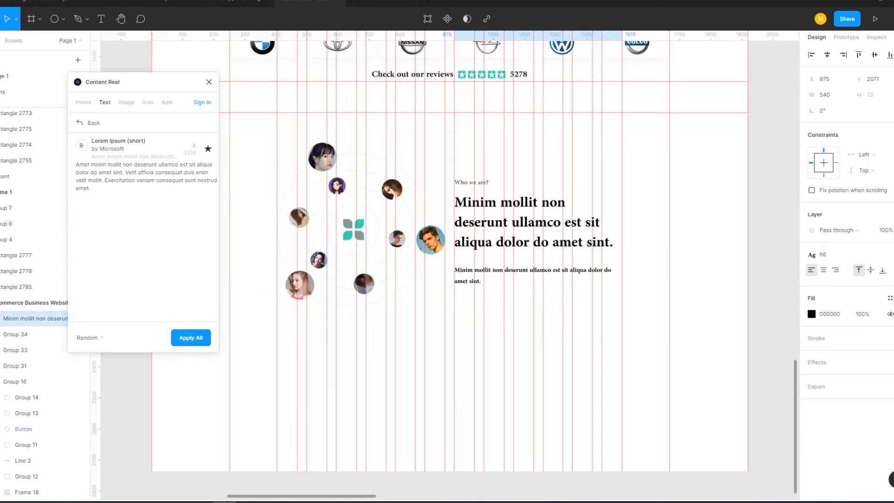
pyautogui.click(822, 254)
pyautogui.click(834, 363)
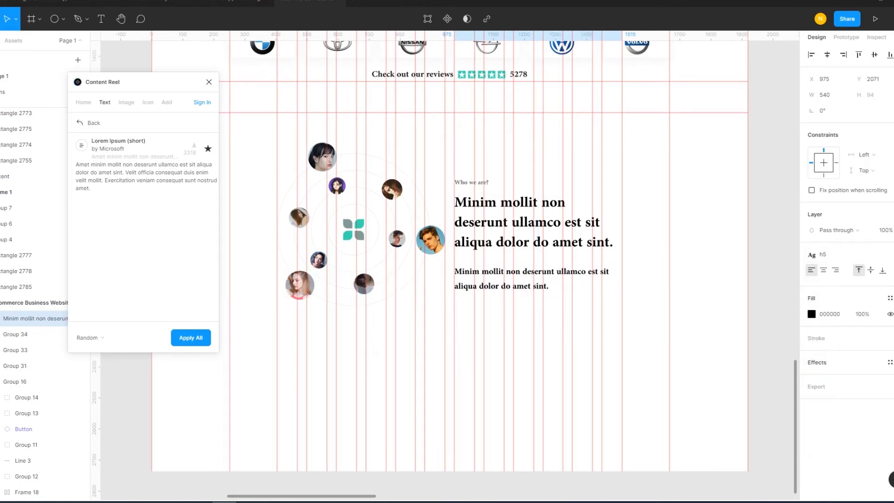
pyautogui.press('Escape')
# Move the h5 paragraph up under the heading and stretch its box to 540 by 214.
pyautogui.moveTo(512, 278); pyautogui.dragTo(513, 269)
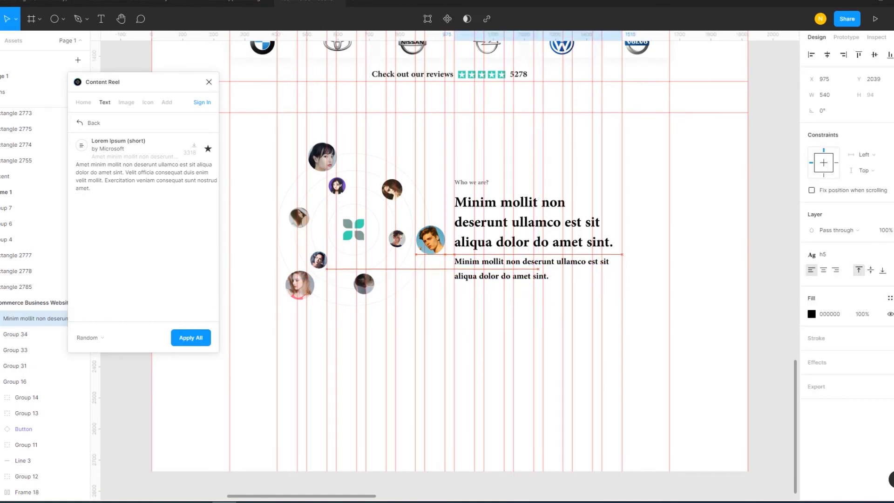
pyautogui.press('Return')
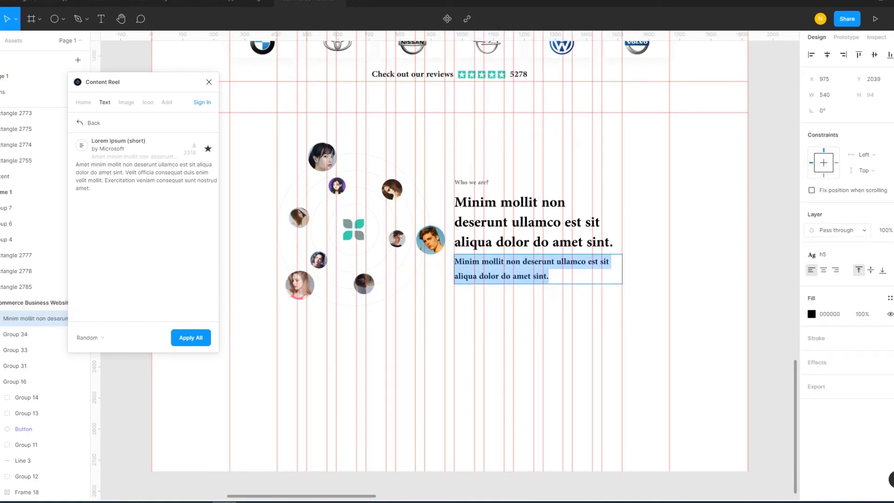
pyautogui.press('Escape')
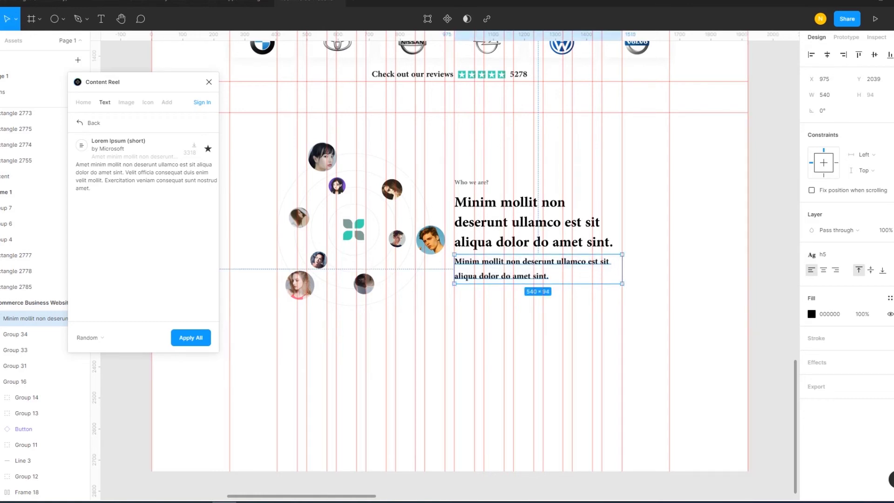
pyautogui.moveTo(537, 284)
pyautogui.mouseDown()
pyautogui.moveTo(538, 331)
pyautogui.moveTo(538, 321)
pyautogui.mouseUp()
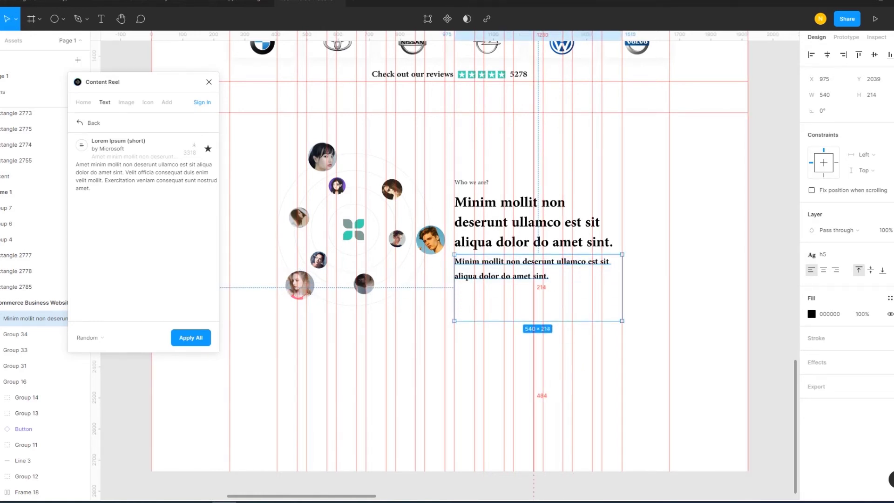
pyautogui.rightClick(531, 212)
pyautogui.moveTo(549, 422)
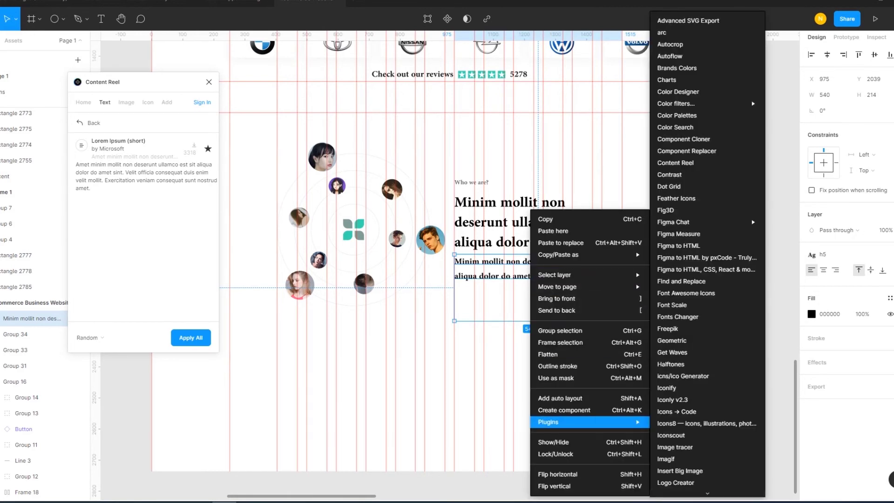
# Fill the paragraph with long Lorem Ipsum text using the Content Reel plugin.
pyautogui.click(675, 163)
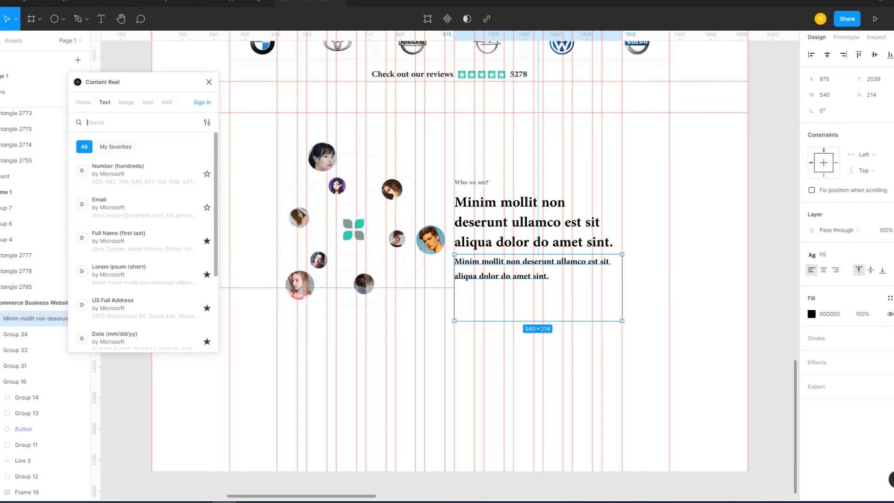
pyautogui.scroll(-2, 143, 240)
pyautogui.scroll(-3, 144, 239)
pyautogui.scroll(-2, 144, 240)
pyautogui.click(140, 205)
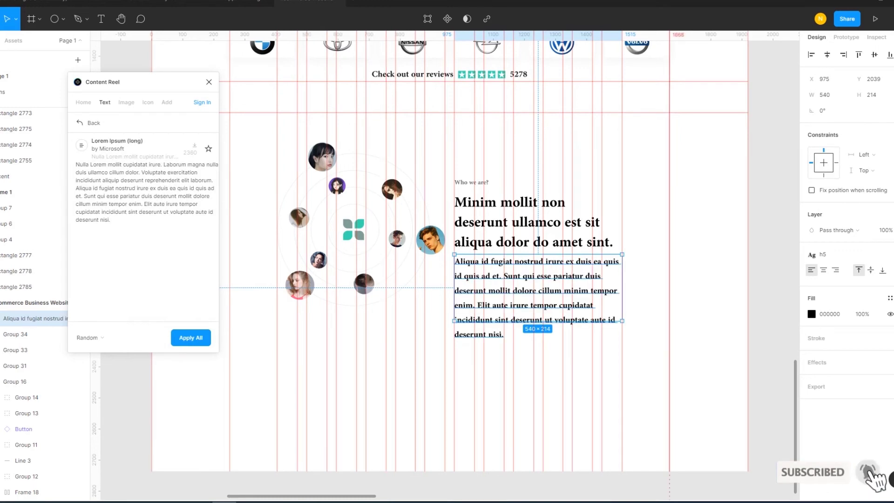
pyautogui.press('Escape')
# Give the paragraph the h6 text style and Auto height sizing.
pyautogui.click(535, 289)
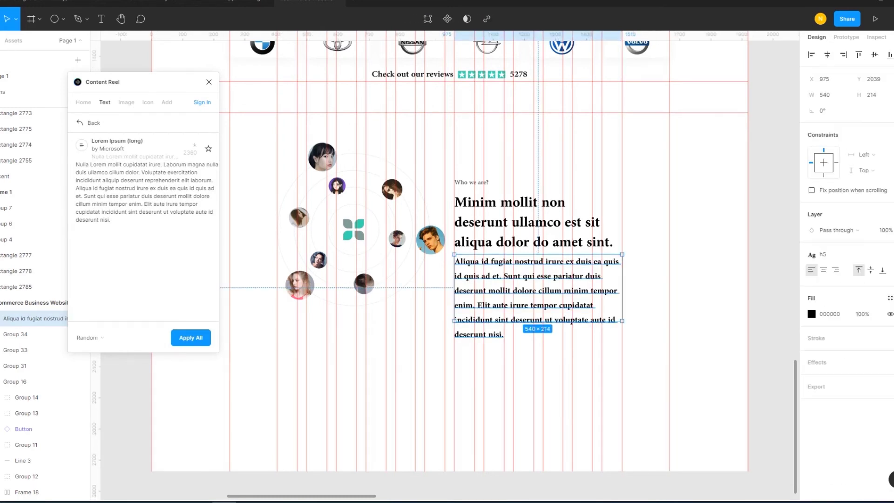
pyautogui.click(831, 254)
pyautogui.click(831, 393)
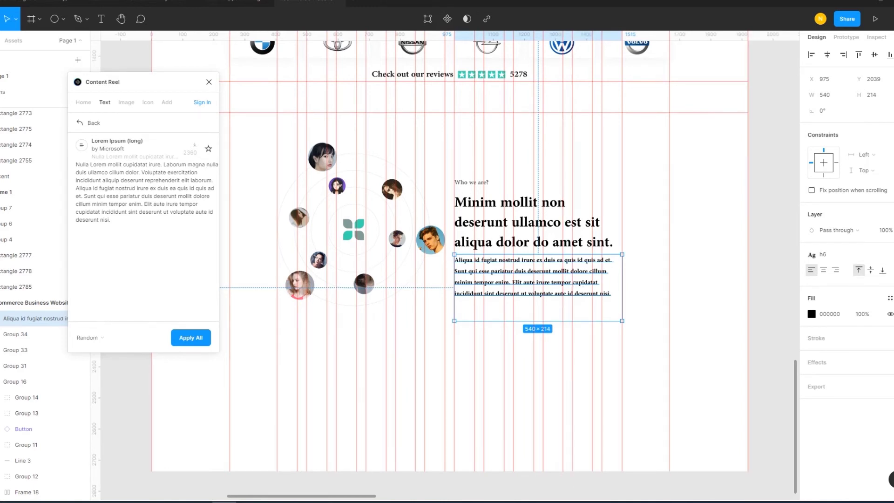
pyautogui.click(891, 271)
pyautogui.click(776, 357)
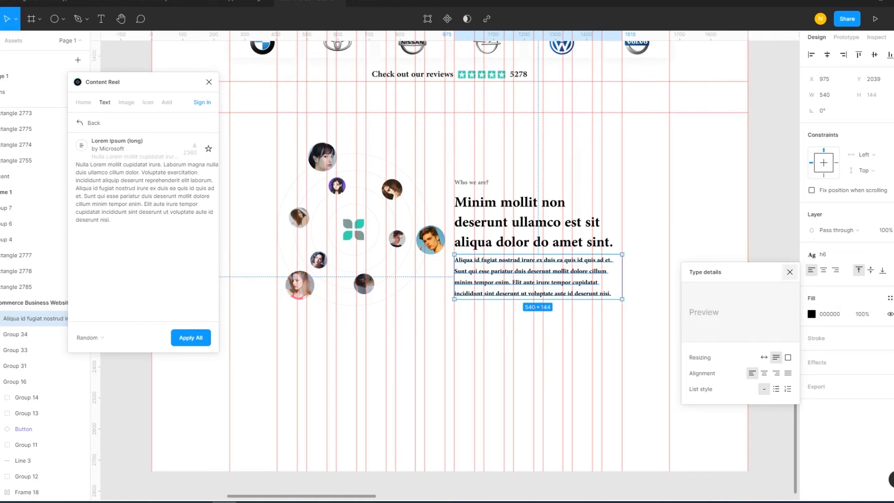
pyautogui.press('Escape')
# Widen the gap between the heading and the paragraph to 15.
pyautogui.click(531, 275)
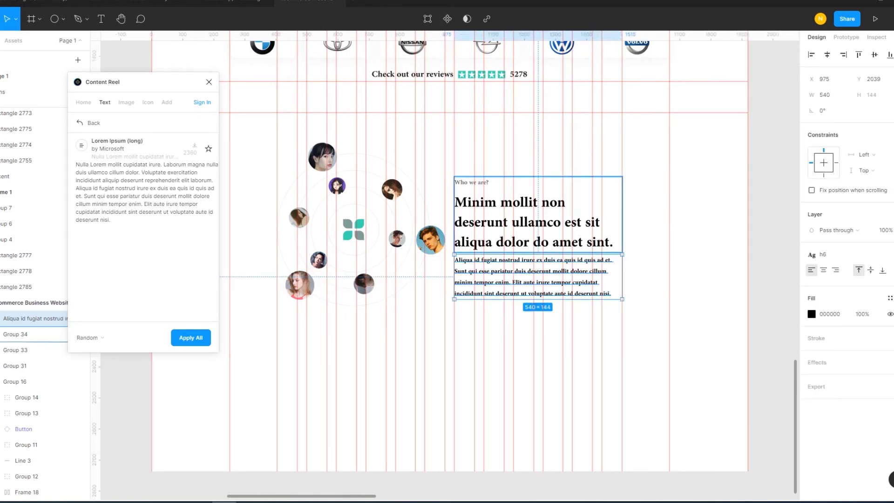
pyautogui.keyDown('shift'); pyautogui.click(531, 219); pyautogui.keyUp('shift')
pyautogui.click(825, 127)
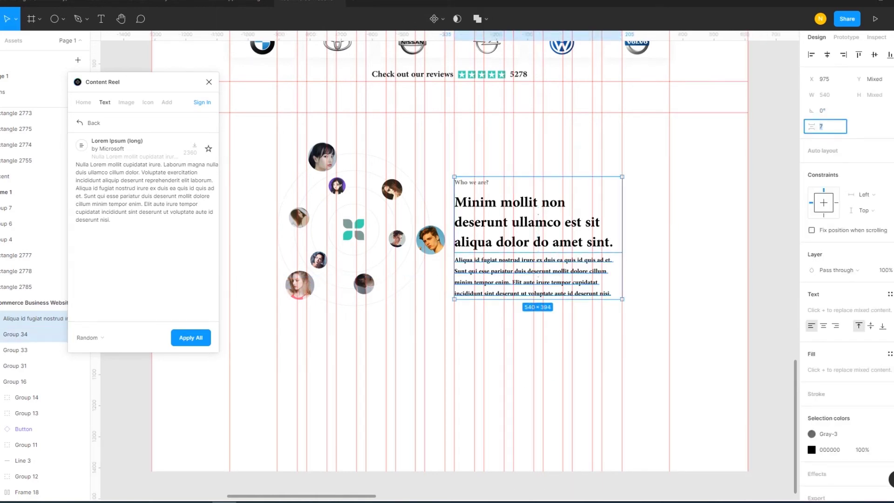
pyautogui.write('13')
pyautogui.press('Return')
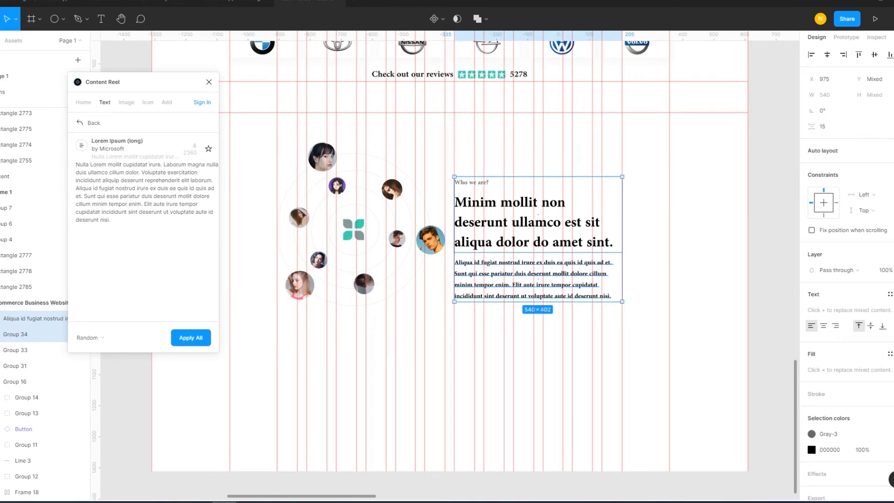
pyautogui.press('Escape')
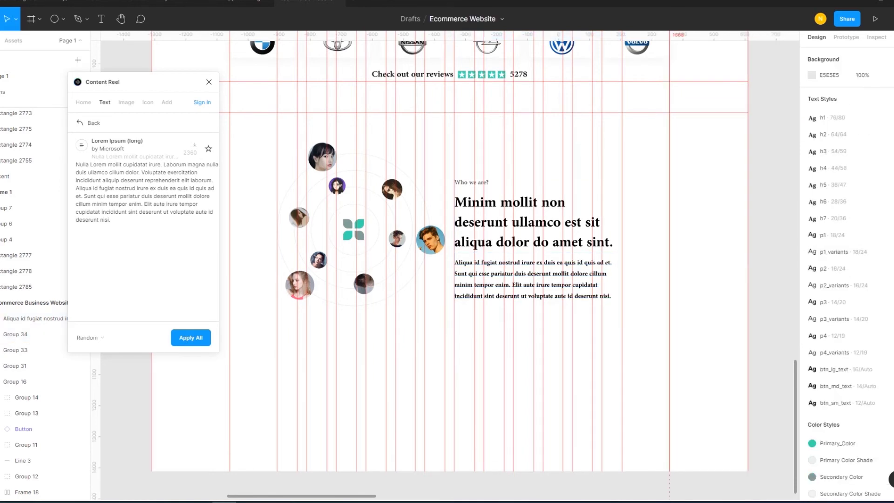
pyautogui.click(535, 279)
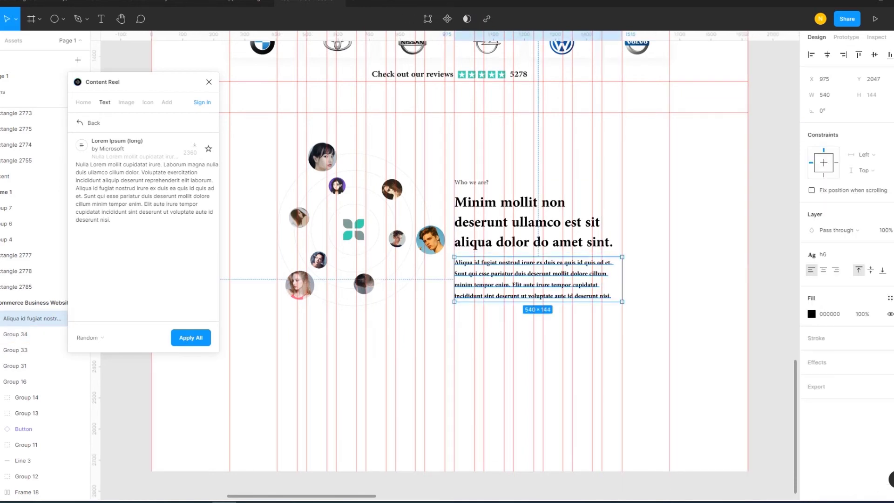
pyautogui.click(890, 270)
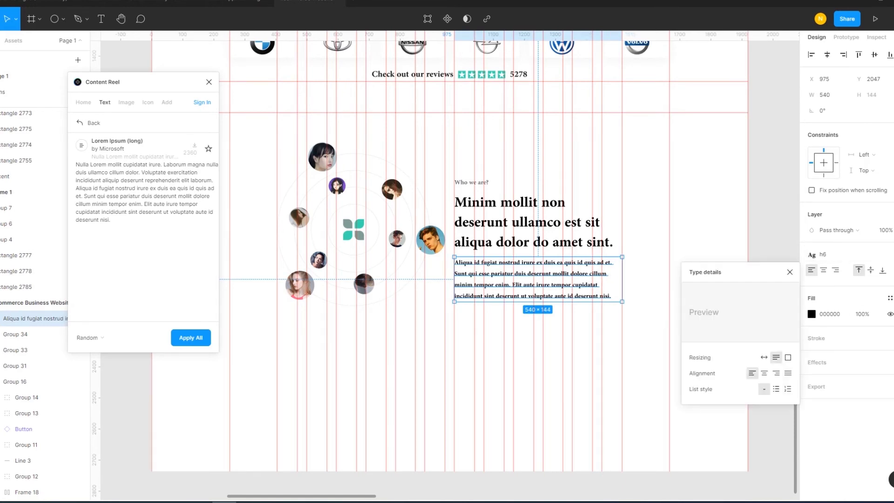
pyautogui.click(788, 373)
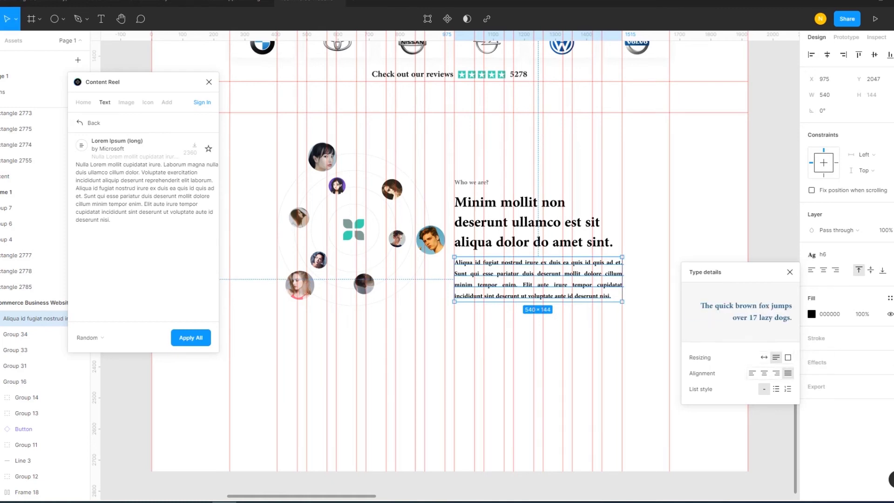
pyautogui.click(752, 373)
pyautogui.click(788, 373)
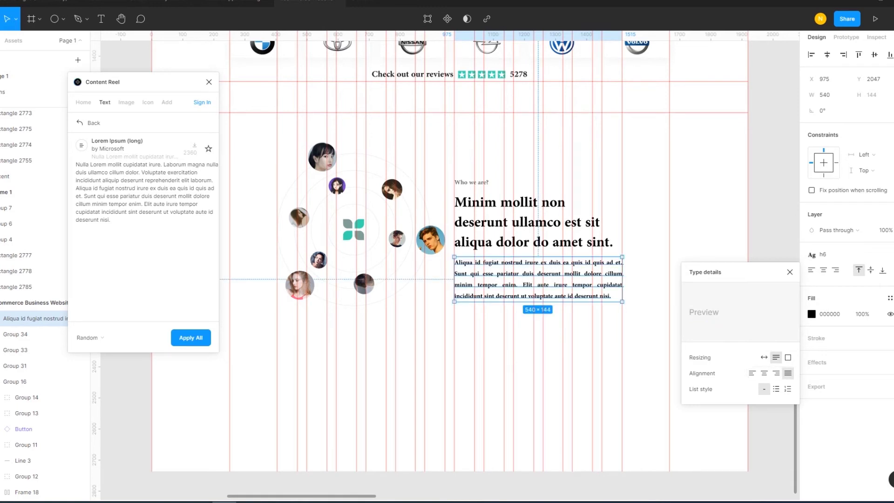
pyautogui.click(752, 373)
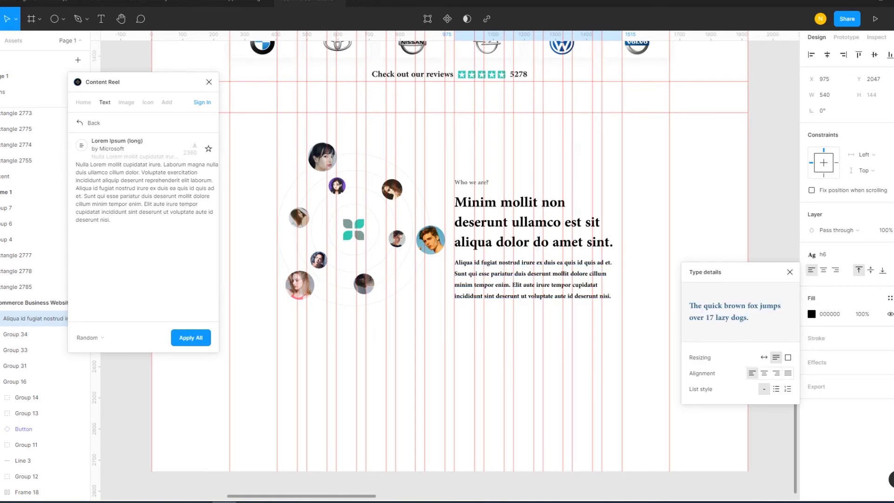
pyautogui.press('Escape')
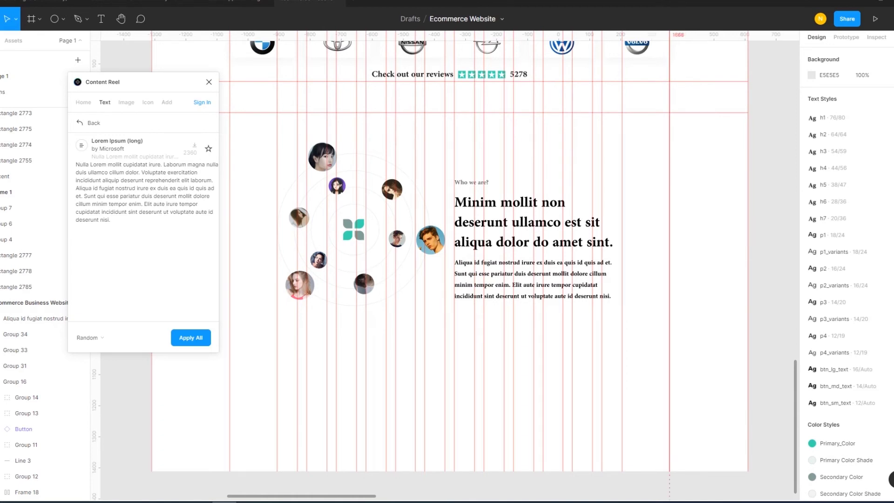
pyautogui.click(538, 222)
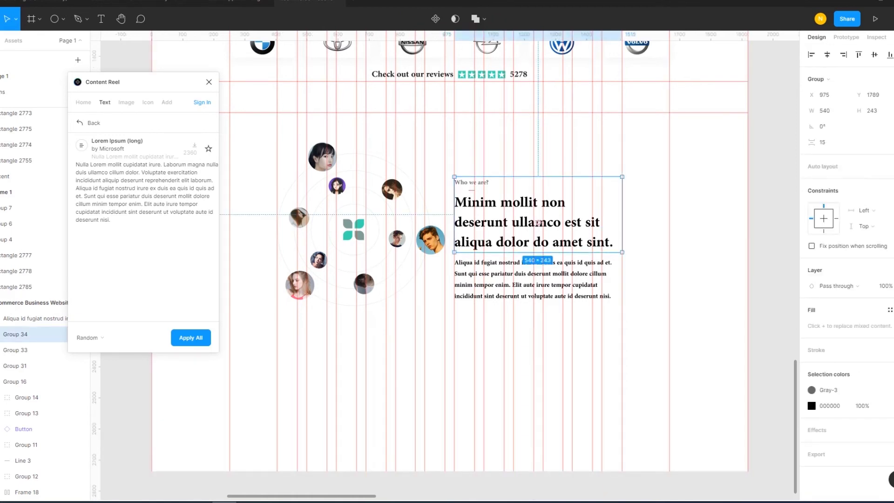
# Group the heading and paragraph with 20 spacing and move the group up level with the avatars.
pyautogui.keyDown('shift'); pyautogui.click(538, 279); pyautogui.keyUp('shift')
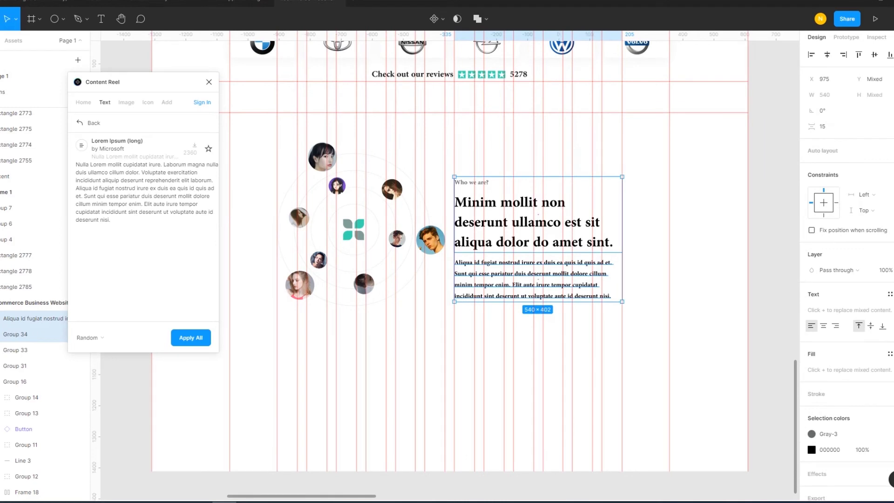
pyautogui.hotkey('ctrl', 'g')
pyautogui.click(825, 142)
pyautogui.write('2')
pyautogui.press('Return')
pyautogui.press('Escape')
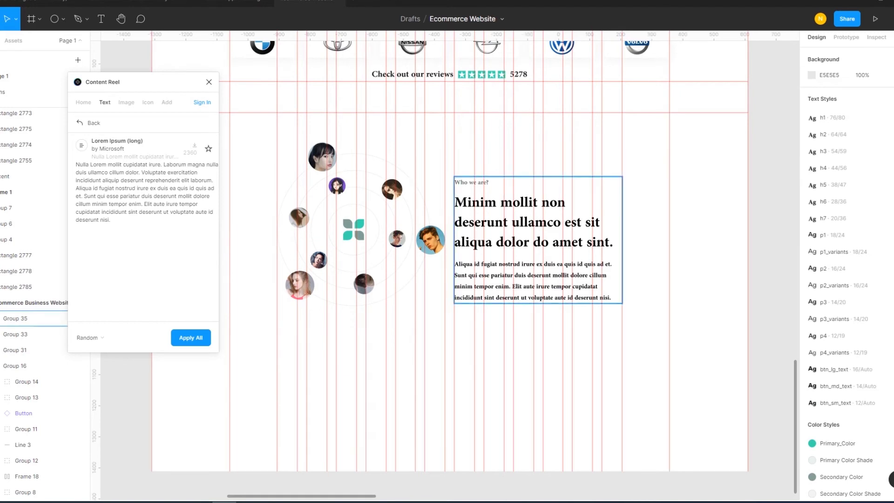
pyautogui.moveTo(536, 233); pyautogui.dragTo(536, 198)
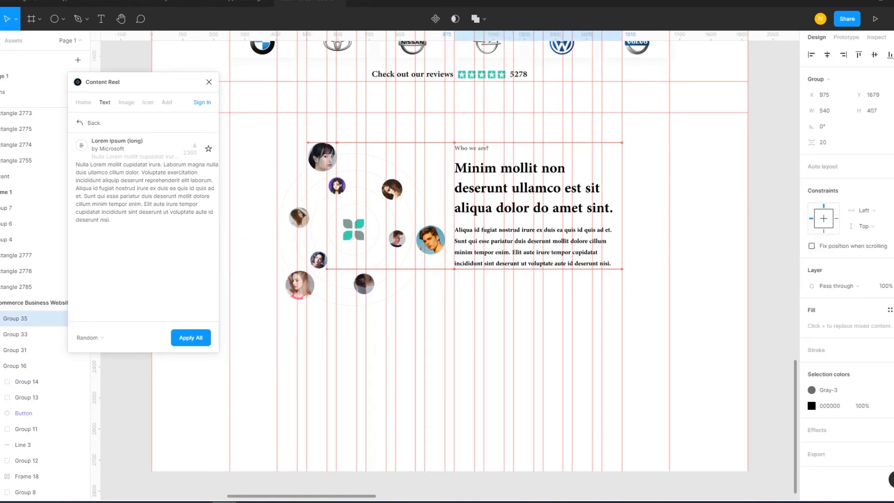
pyautogui.press('Escape')
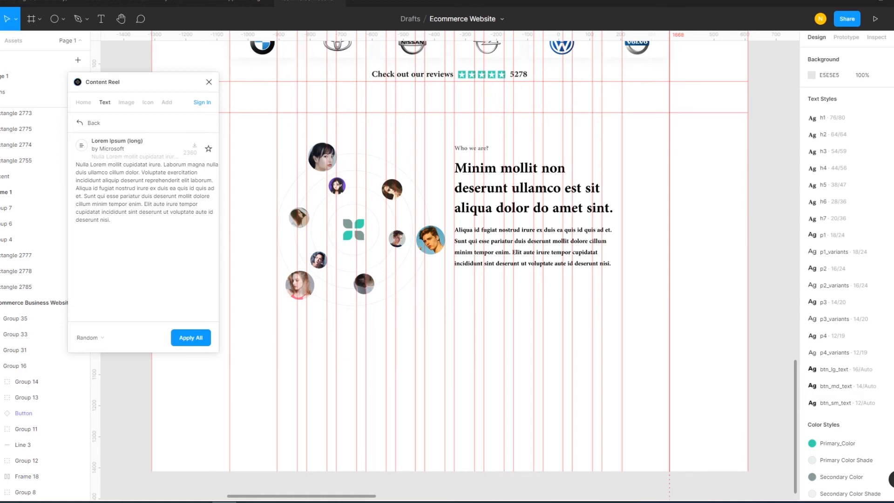
# Close Content Reel and add a 'Details' text label below the paragraph.
pyautogui.scroll(-1, 447, 251)
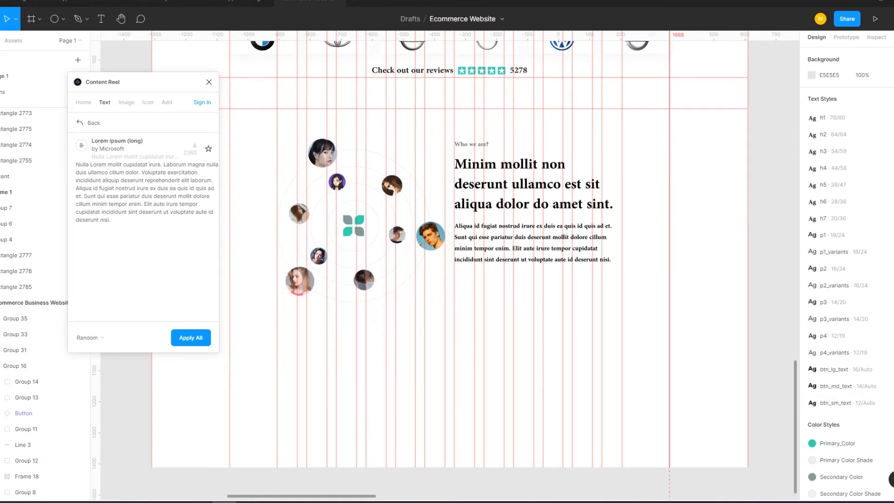
pyautogui.click(209, 82)
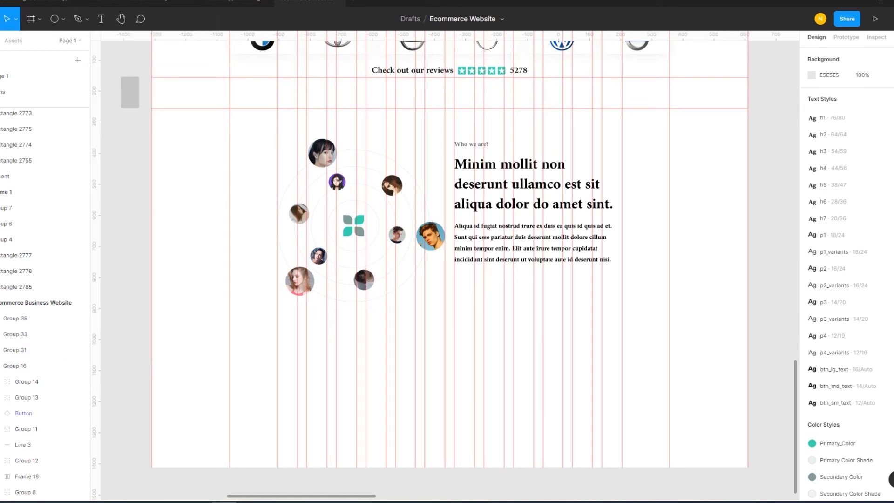
pyautogui.press('t')
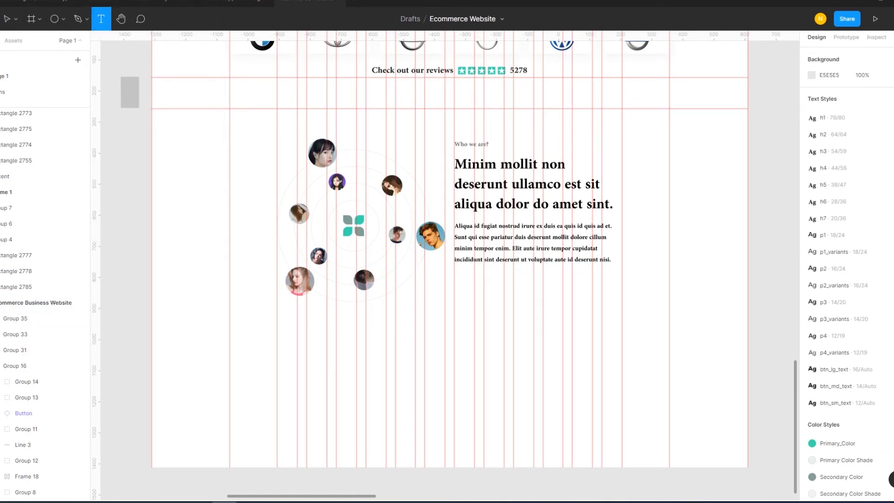
pyautogui.click(504, 282)
pyautogui.write('Details')
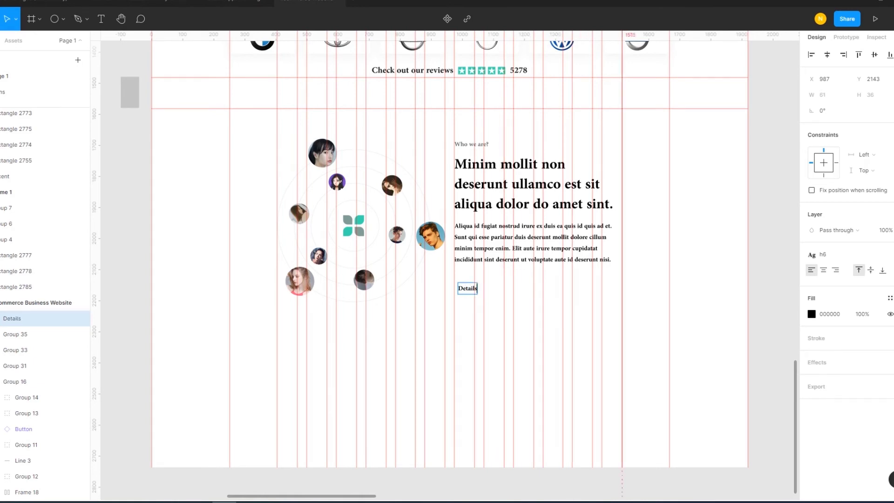
pyautogui.press('Escape')
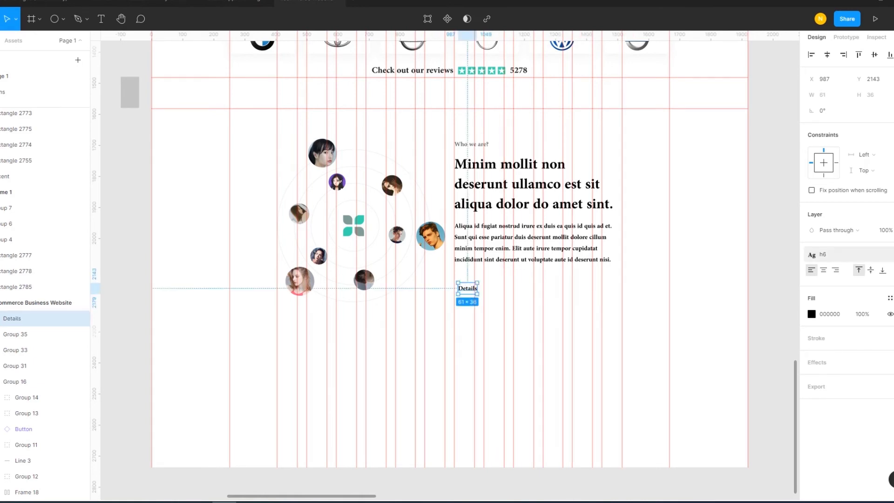
# Align the Details label with the paragraph's left edge.
pyautogui.moveTo(466, 288); pyautogui.dragTo(461, 287)
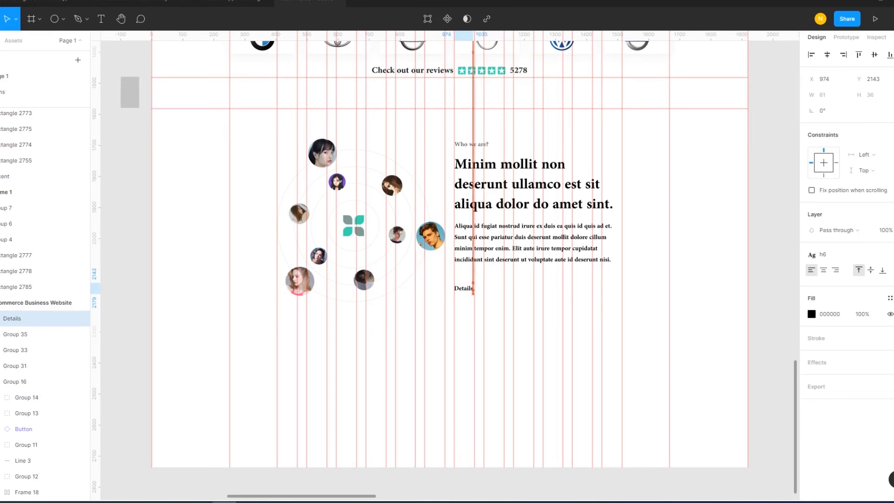
pyautogui.click(459, 307)
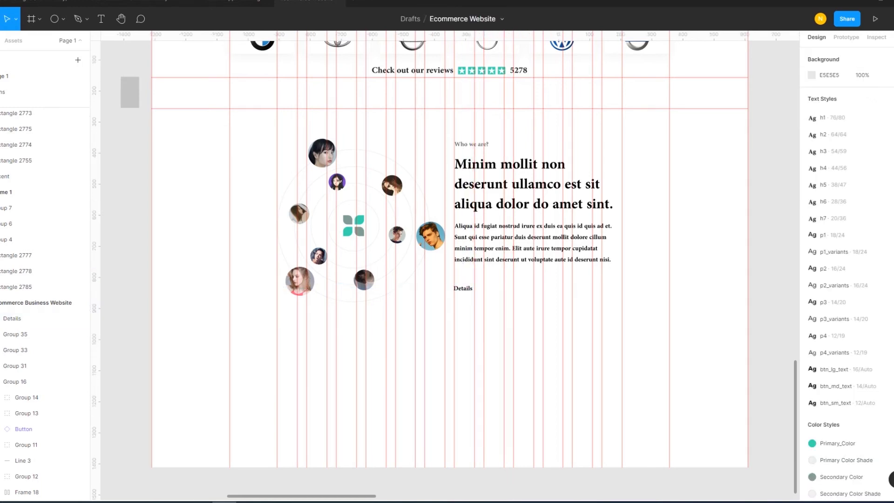
pyautogui.scroll(3, 459, 308)
pyautogui.scroll(5, 458, 309)
pyautogui.click(12, 318)
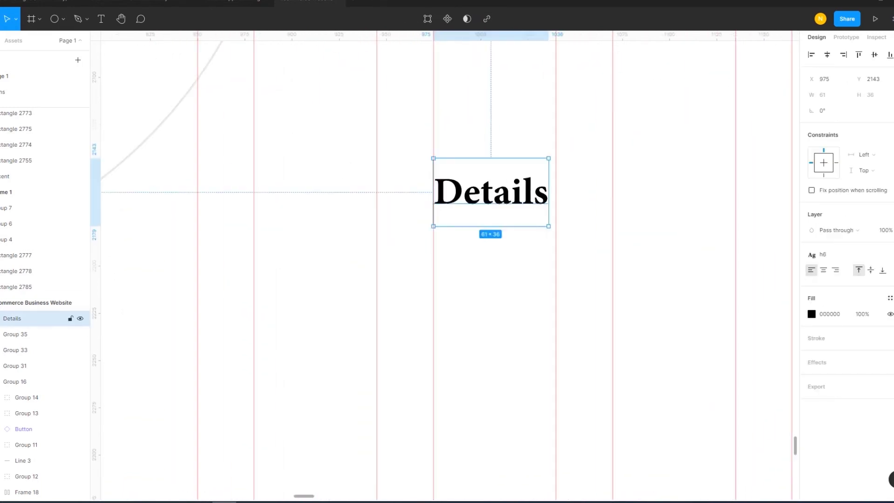
pyautogui.press('Escape')
pyautogui.scroll(-5, 476, 246)
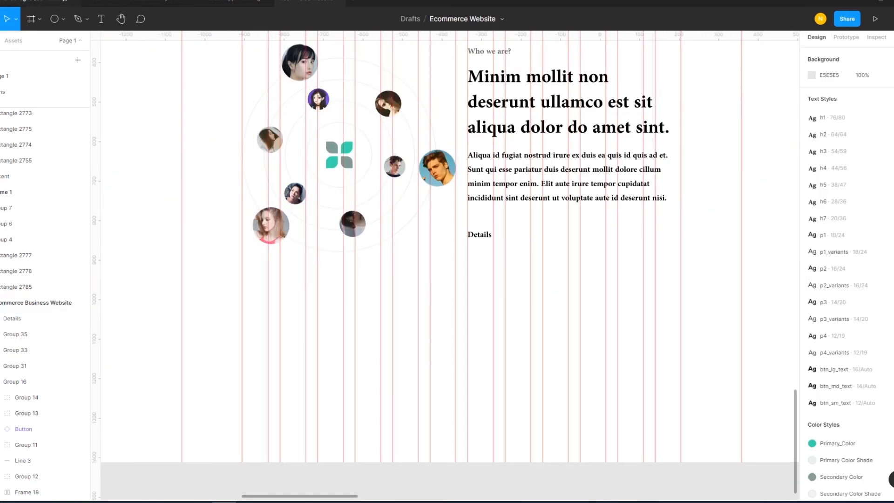
pyautogui.click(63, 20)
# Draw a short arrow to the right of the Details label.
pyautogui.click(41, 78)
pyautogui.click(63, 19)
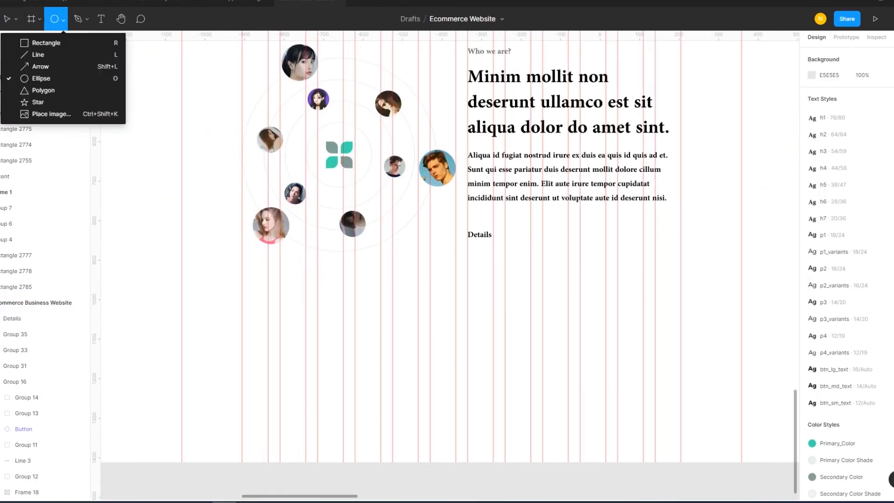
pyautogui.click(41, 67)
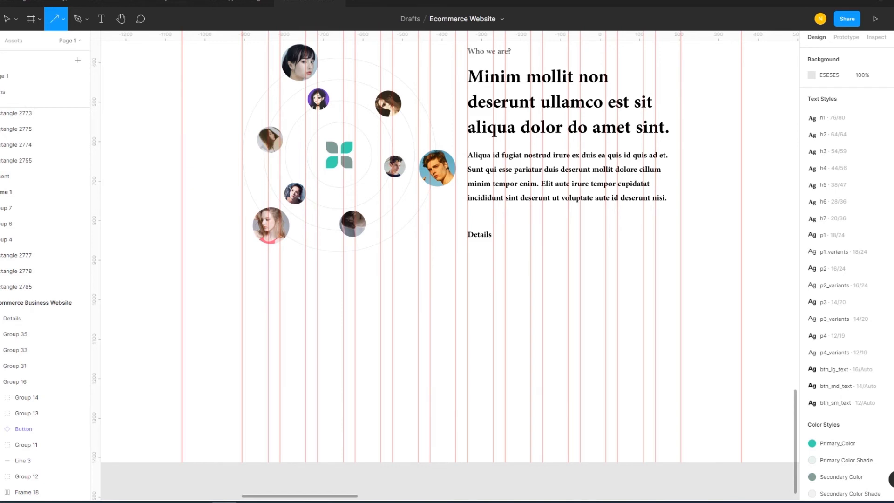
pyautogui.moveTo(497, 235); pyautogui.dragTo(517, 235)
pyautogui.click(822, 310)
pyautogui.press('Return')
pyautogui.press('Escape')
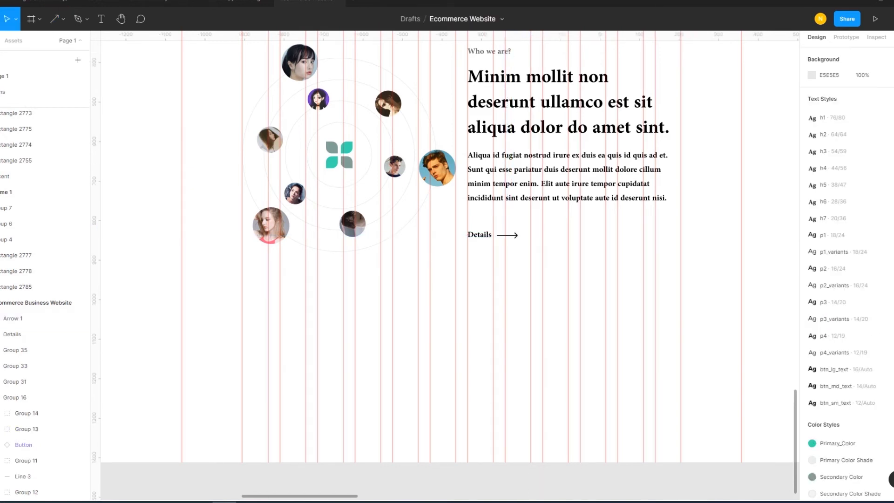
# Set the gap between the Details label and its arrow to 20.
pyautogui.scroll(5, 509, 248)
pyautogui.click(505, 215)
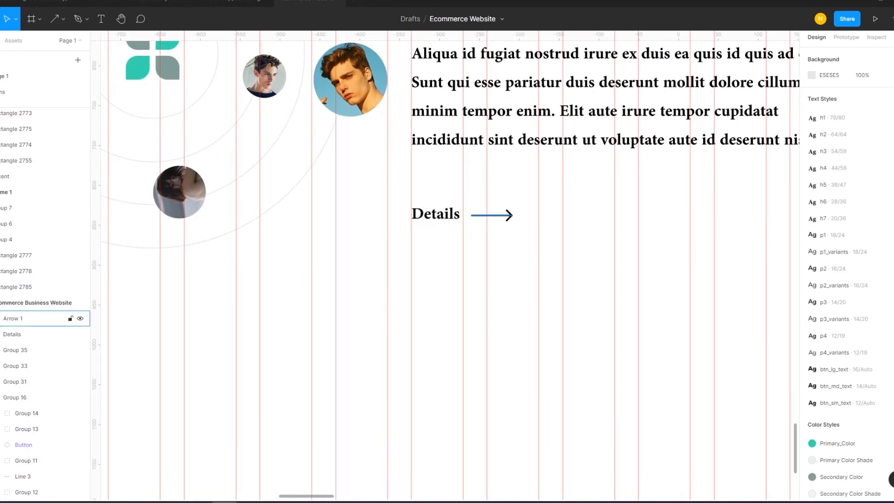
pyautogui.keyDown('shift'); pyautogui.click(12, 335); pyautogui.keyUp('shift')
pyautogui.click(825, 126)
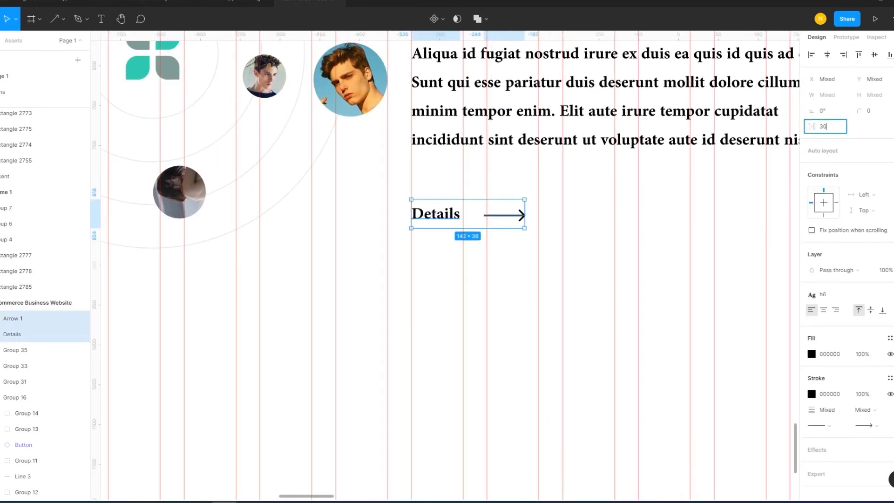
pyautogui.press('Return')
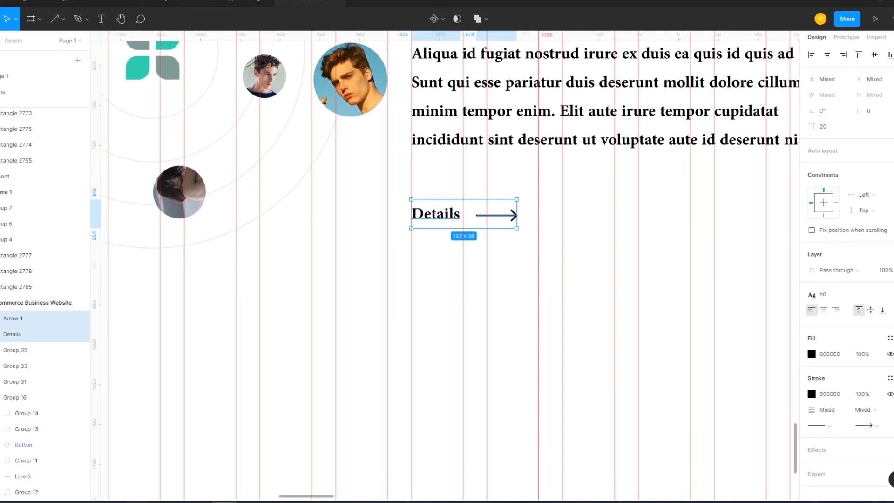
pyautogui.press('Escape')
pyautogui.scroll(-3, 509, 293)
pyautogui.scroll(-1, 514, 309)
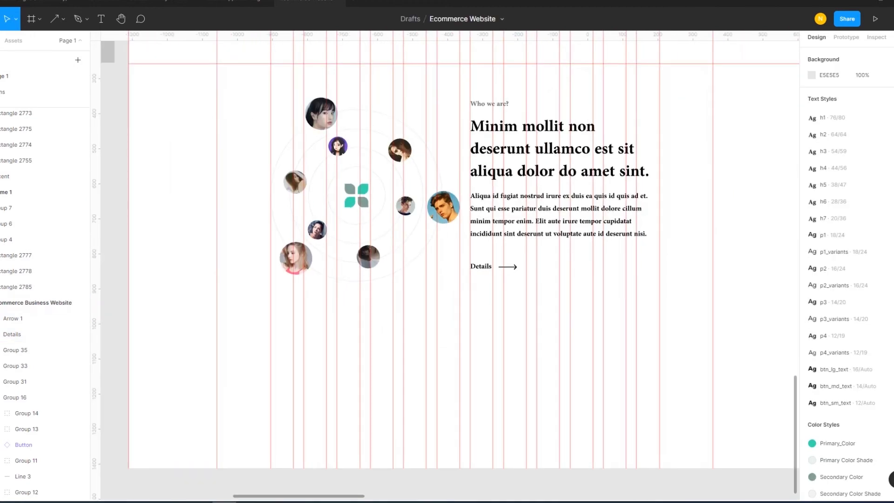
pyautogui.moveTo(520, 285); pyautogui.dragTo(485, 265)
# Apply the Primary_Color style to the Details text fill and stroke.
pyautogui.click(890, 338)
pyautogui.click(834, 360)
pyautogui.click(889, 362)
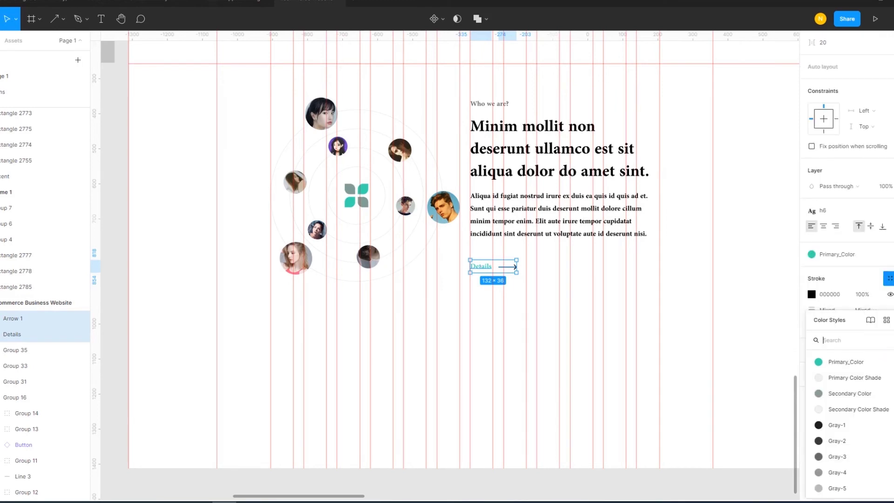
pyautogui.click(845, 393)
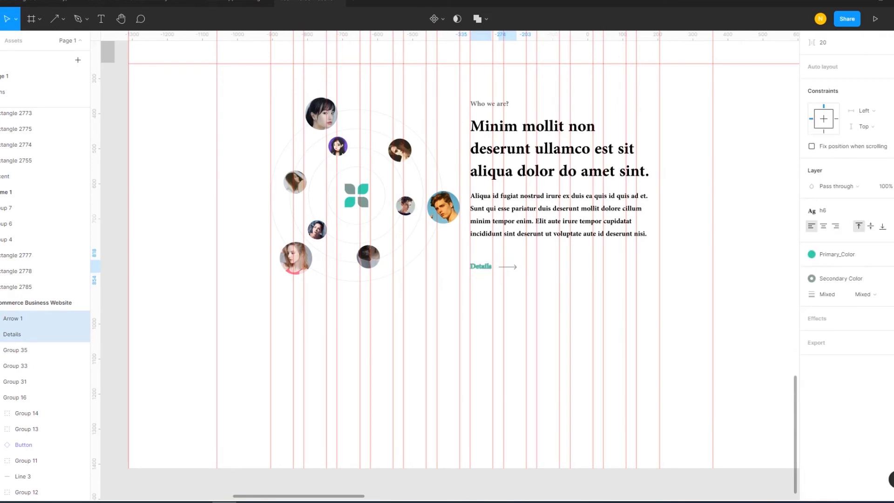
pyautogui.hotkey('ctrl', 'z')
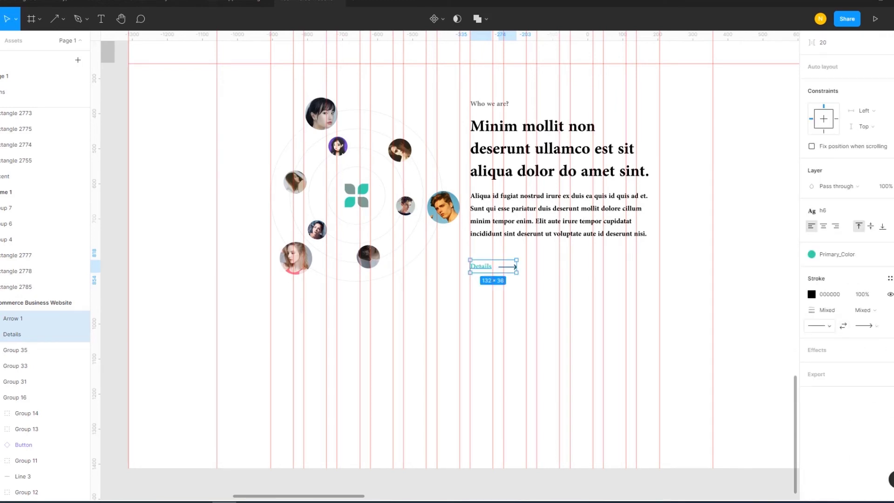
pyautogui.click(890, 278)
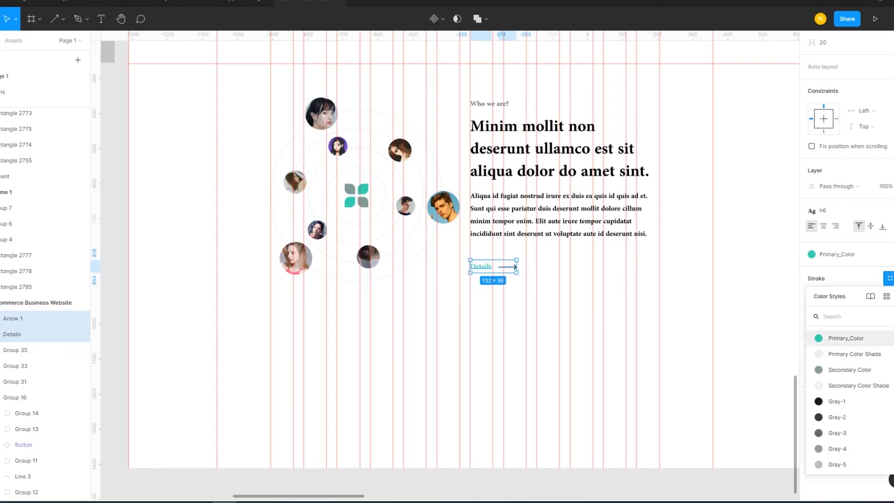
pyautogui.click(839, 376)
pyautogui.press('Escape')
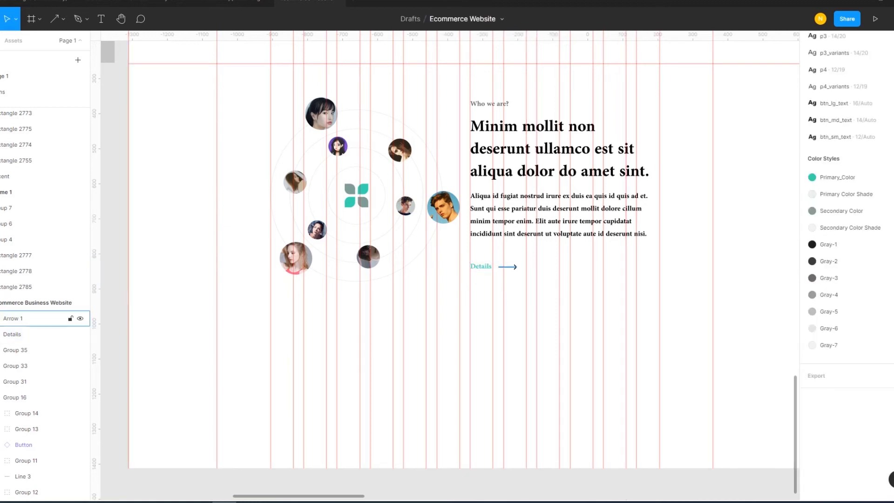
# Make the arrow's stroke Primary_Color teal.
pyautogui.click(28, 319)
pyautogui.click(890, 278)
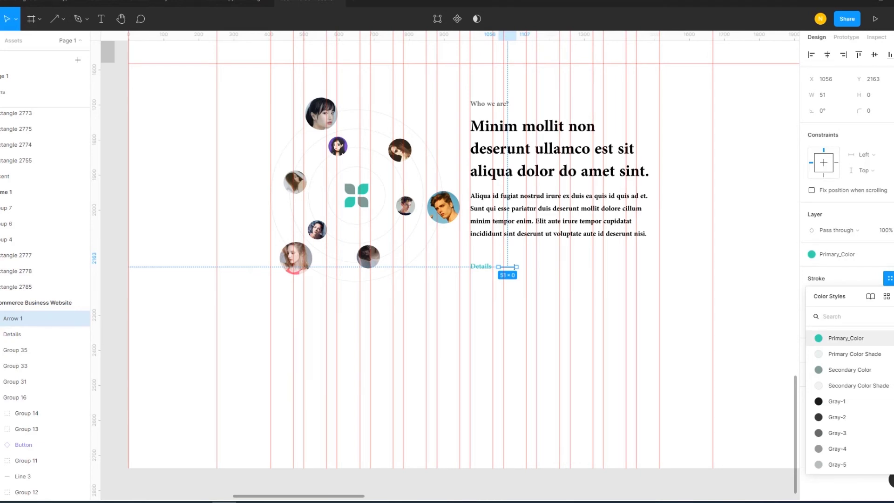
pyautogui.click(846, 338)
pyautogui.press('Escape')
# Set the Details-to-arrow gap to 15 and group the label with its arrow.
pyautogui.scroll(5, 494, 302)
pyautogui.moveTo(559, 255); pyautogui.dragTo(447, 215)
pyautogui.click(825, 126)
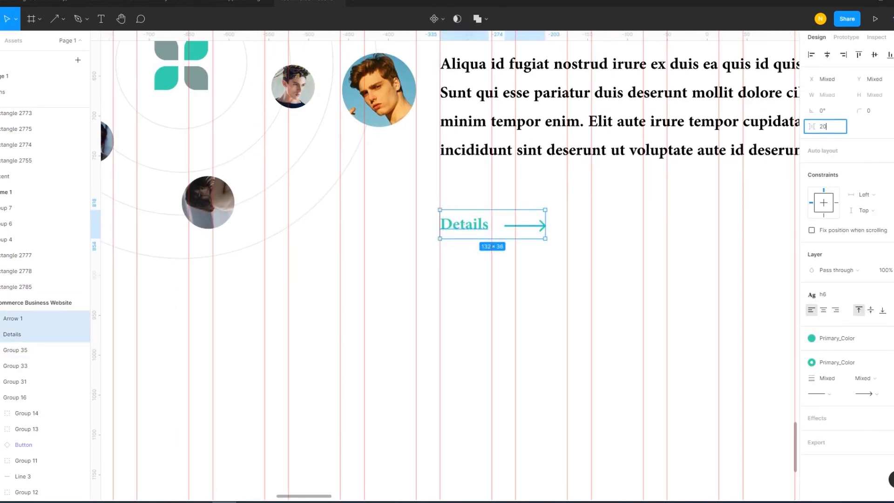
pyautogui.write('15')
pyautogui.press('Return')
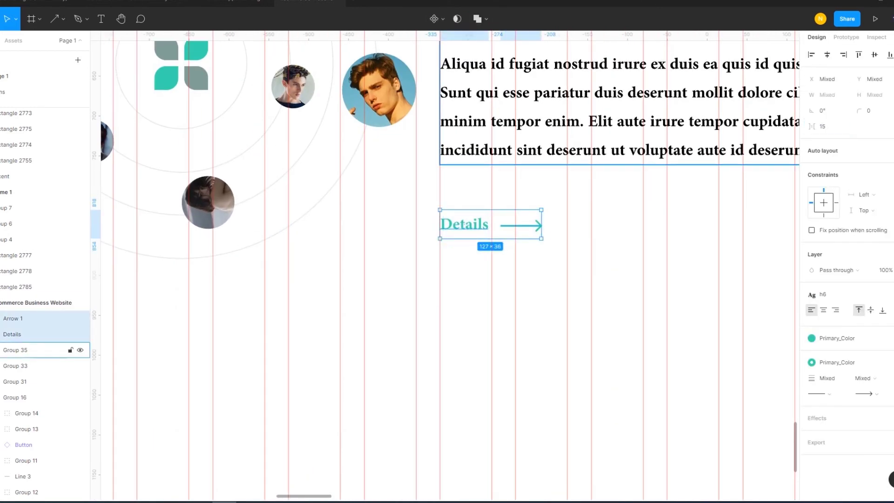
pyautogui.hotkey('ctrl', 'g')
pyautogui.press('Escape')
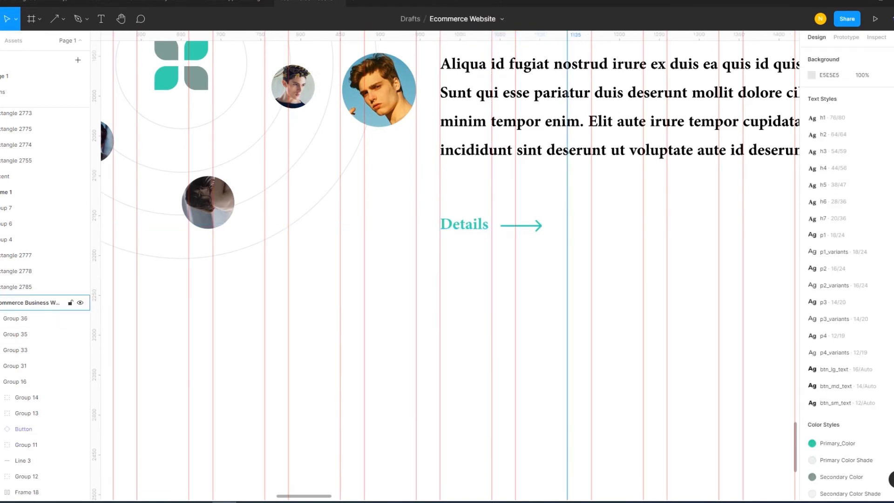
pyautogui.scroll(-5, 553, 302)
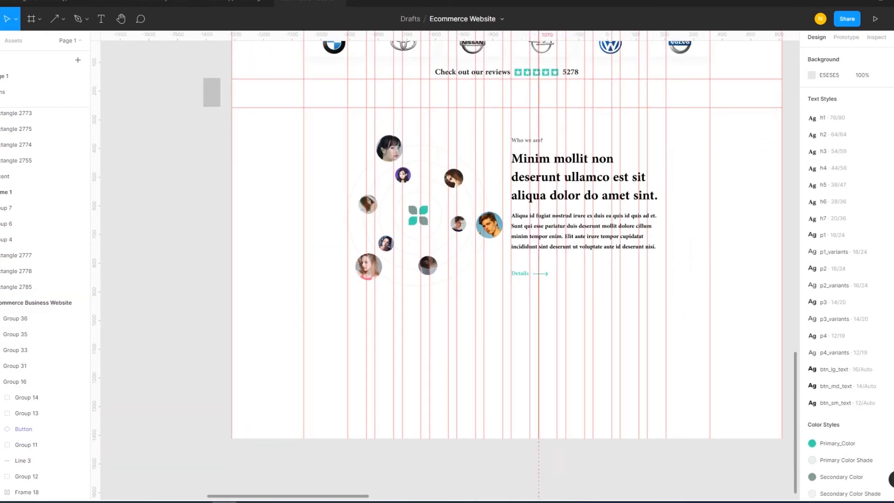
# Switch the Details link group's text fill and arrow stroke to Gray-4.
pyautogui.click(15, 318)
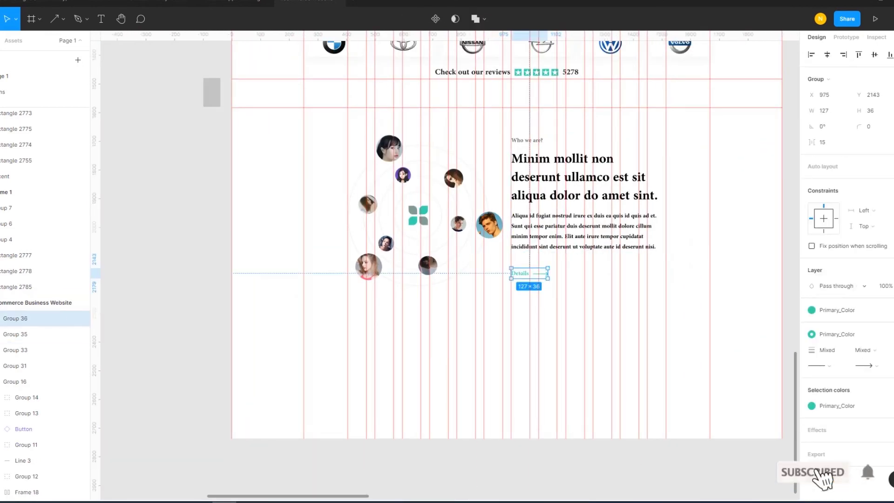
pyautogui.click(812, 310)
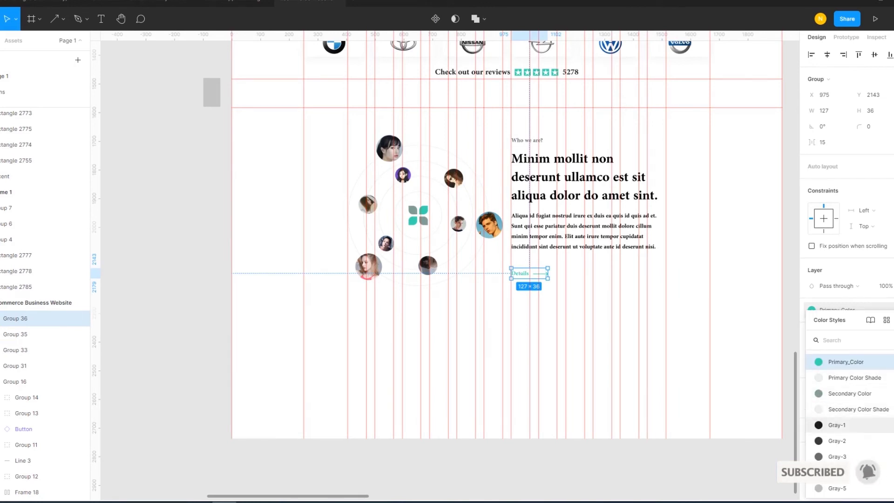
pyautogui.scroll(-2, 848, 410)
pyautogui.click(833, 421)
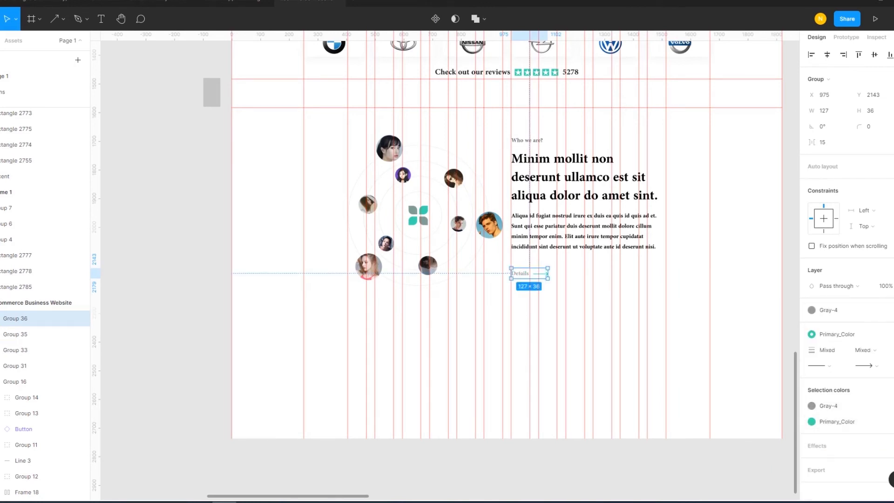
pyautogui.click(812, 333)
pyautogui.scroll(-1, 848, 419)
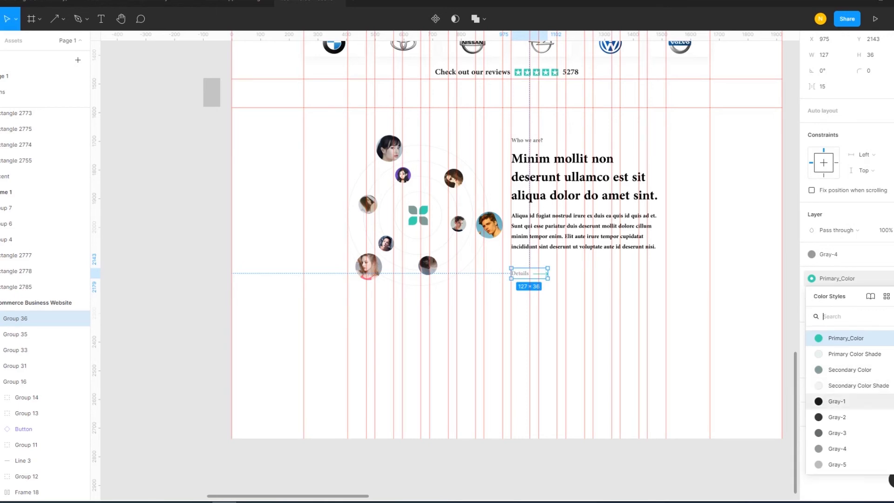
pyautogui.click(837, 449)
pyautogui.hotkey('ctrl', 'z')
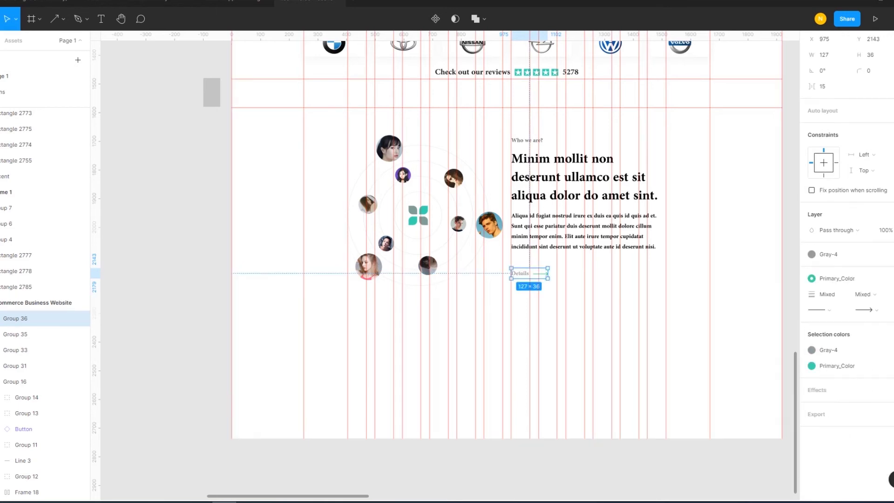
pyautogui.click(811, 365)
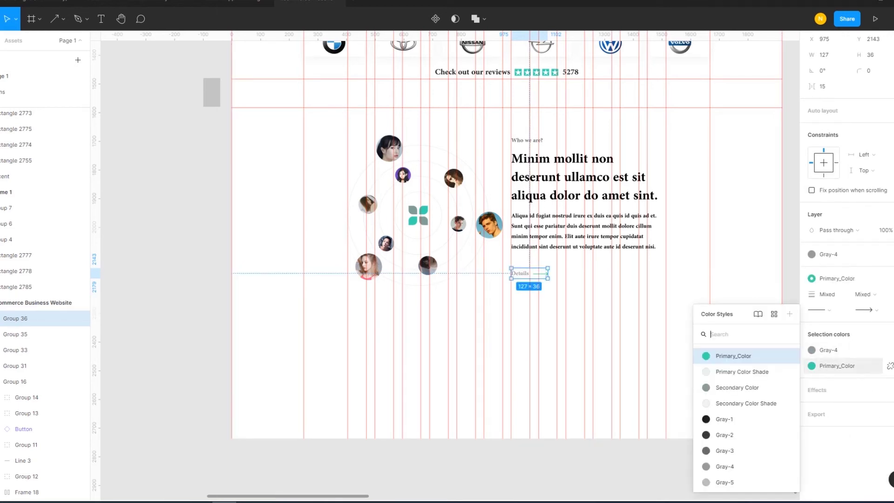
pyautogui.click(724, 466)
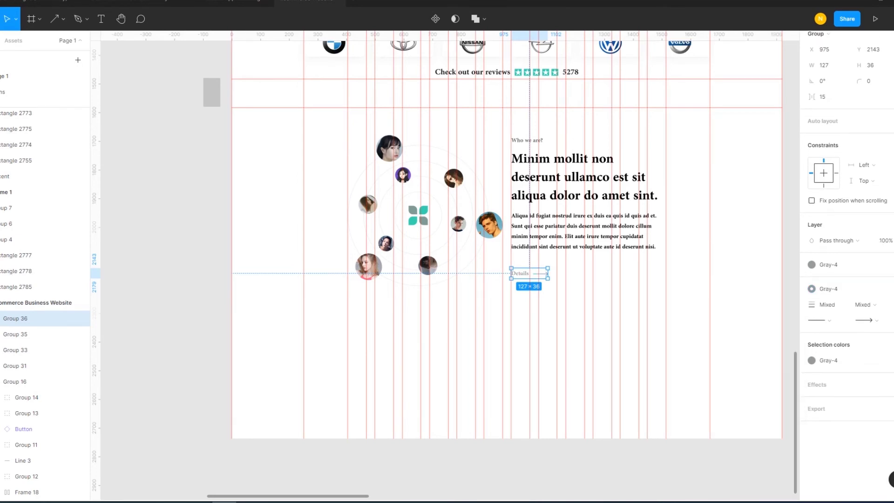
# Select the Details link together with the text block group.
pyautogui.click(605, 335)
pyautogui.click(529, 273)
pyautogui.keyDown('shift'); pyautogui.click(589, 193); pyautogui.keyUp('shift')
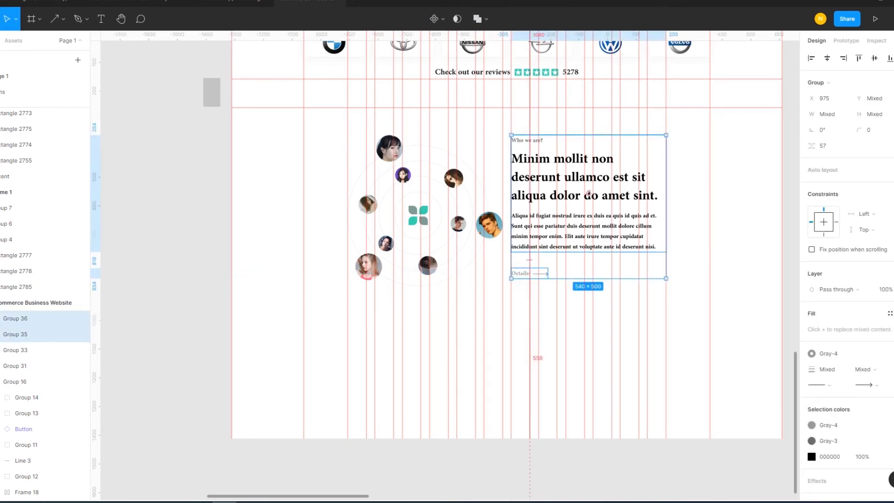
pyautogui.click(823, 145)
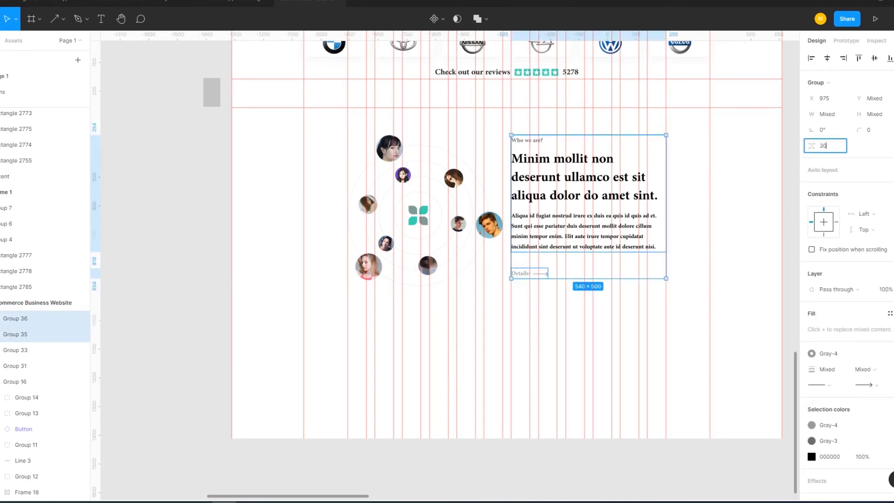
# Set a 30 gap above the Details link and group it with the text block.
pyautogui.write('0')
pyautogui.press('Return')
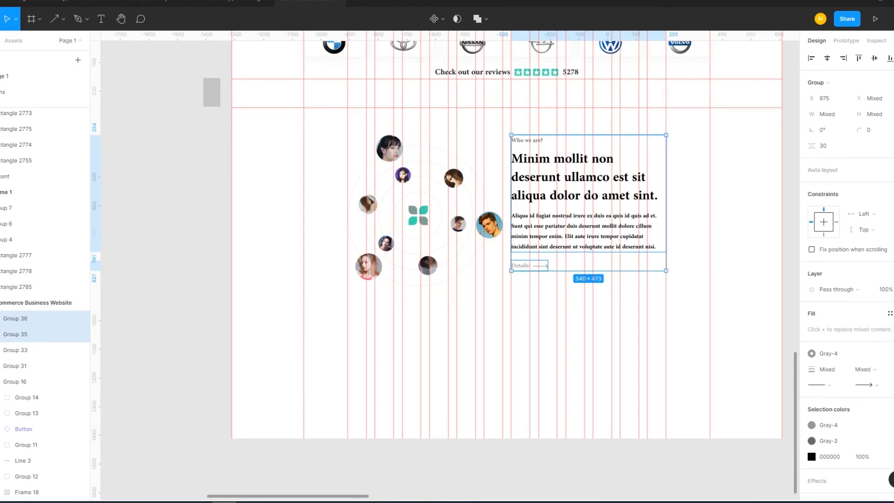
pyautogui.press('Escape')
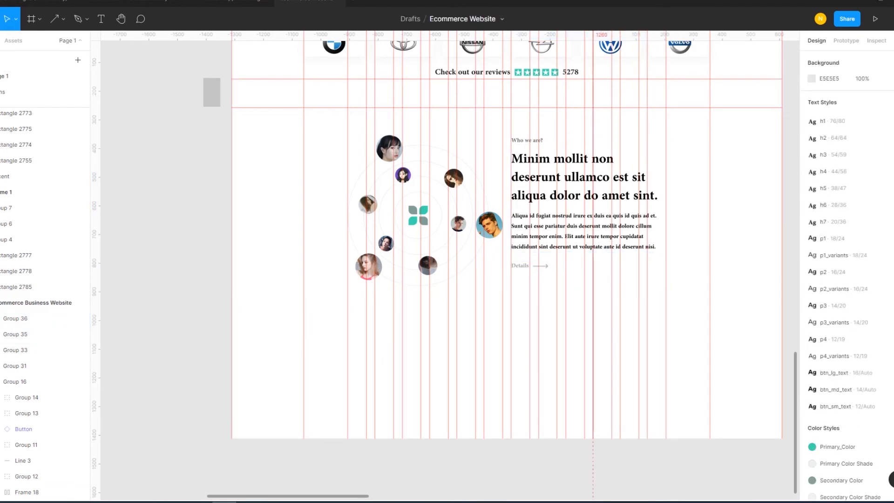
pyautogui.moveTo(575, 286)
pyautogui.mouseDown()
pyautogui.moveTo(544, 263)
pyautogui.moveTo(540, 245)
pyautogui.mouseUp()
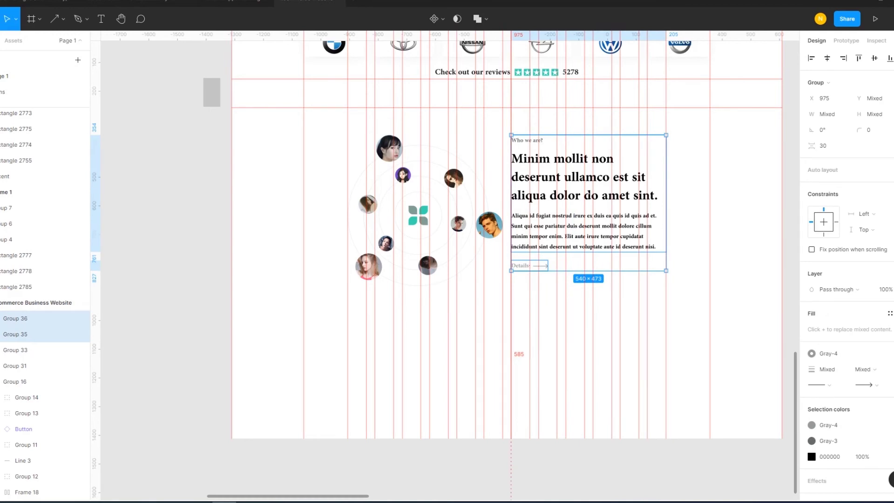
pyautogui.hotkey('ctrl', 'g')
pyautogui.press('Escape')
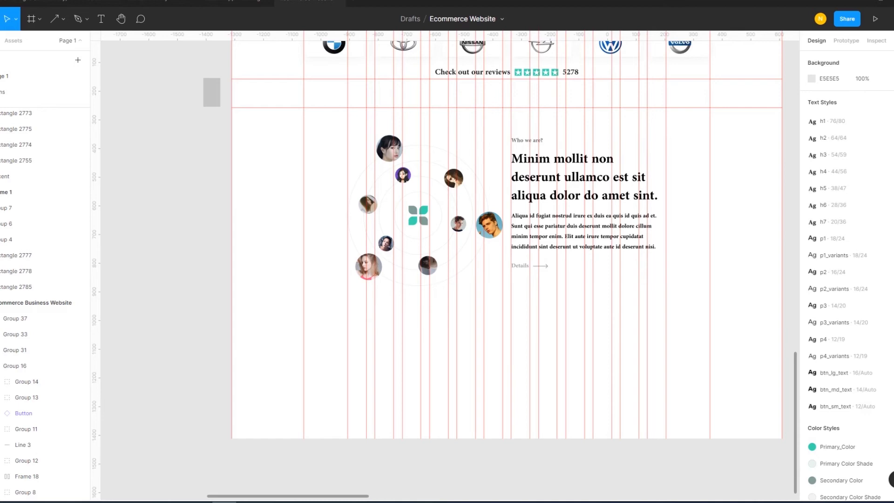
# Try shifting the Who we are? text group, then undo the shift.
pyautogui.click(589, 193)
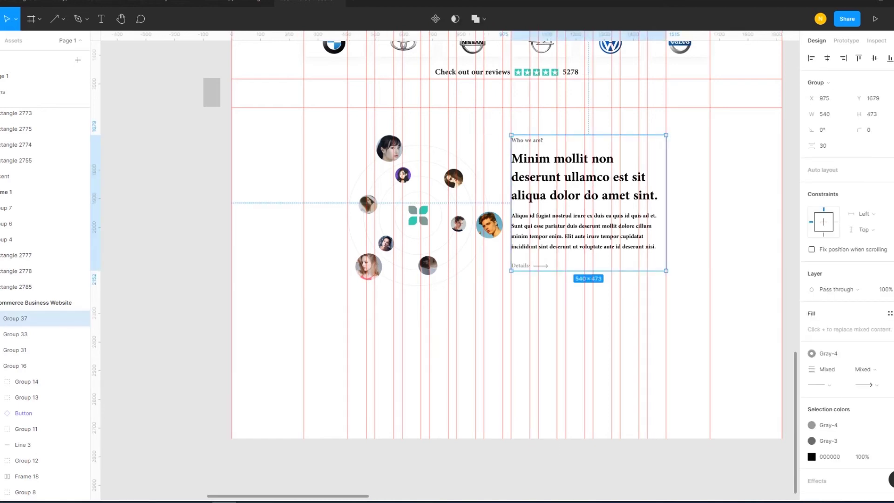
pyautogui.keyDown('shift'); pyautogui.click(424, 211); pyautogui.keyUp('shift')
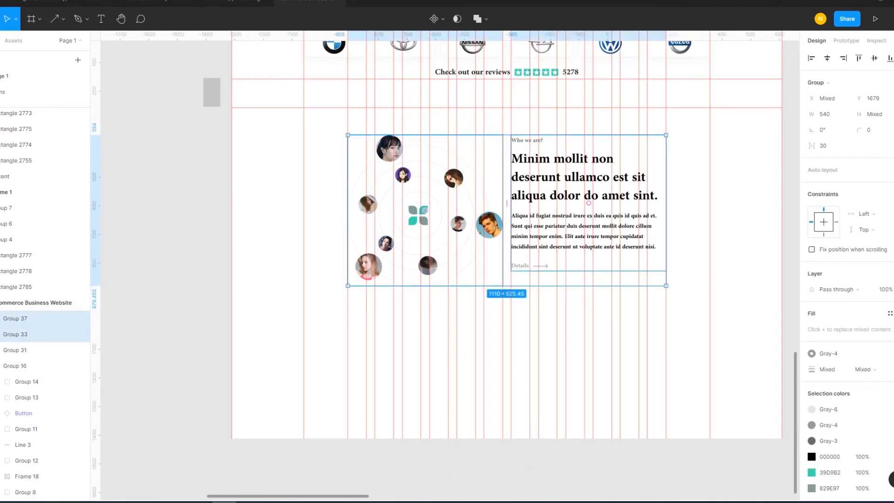
pyautogui.press('Escape')
pyautogui.click(588, 194)
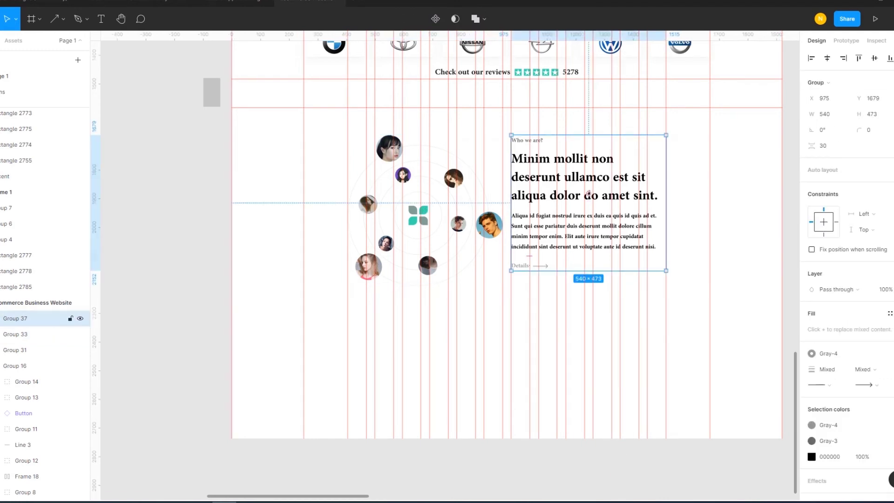
pyautogui.hotkey('ctrl', 'shift', 'Left')
pyautogui.hotkey('ctrl', 'shift', 'Left')
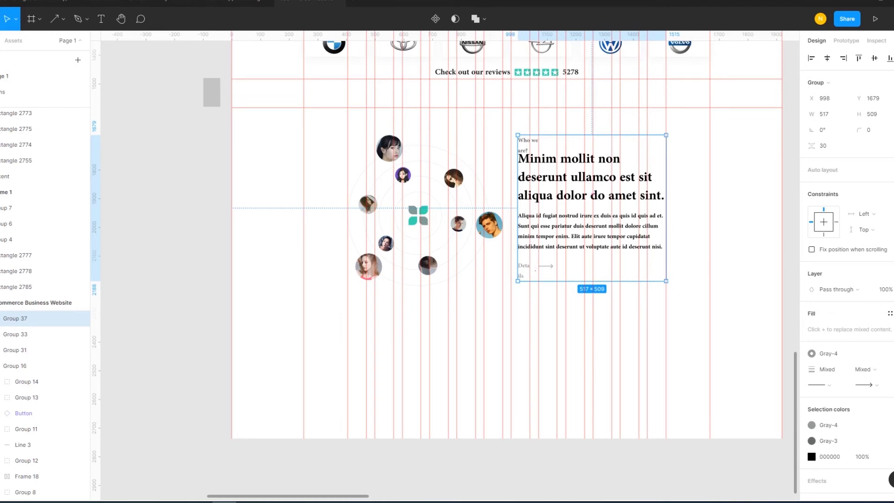
pyautogui.hotkey('ctrl', 'z')
pyautogui.hotkey('ctrl', 'z')
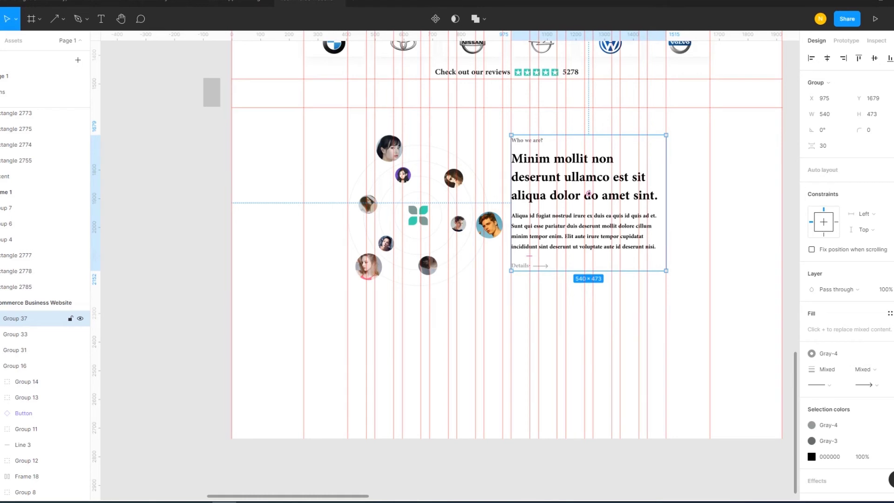
pyautogui.click(654, 355)
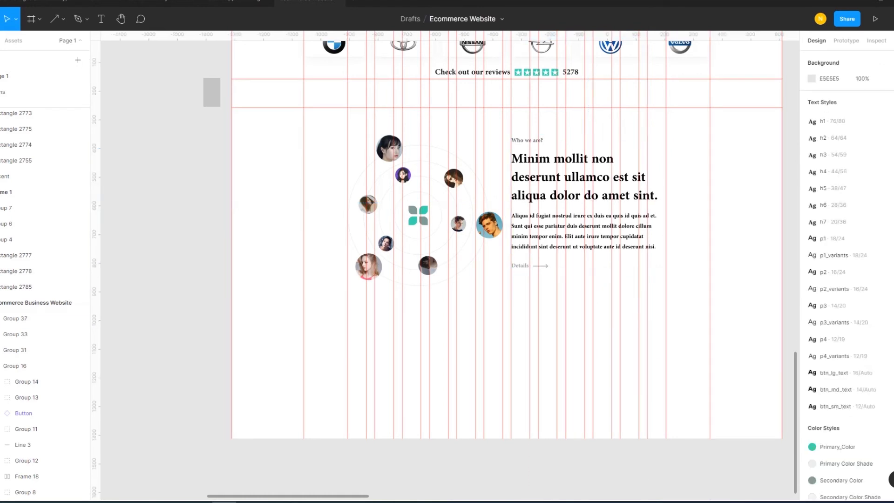
# Vertically centre the text group with the avatar circle group and group them.
pyautogui.click(15, 318)
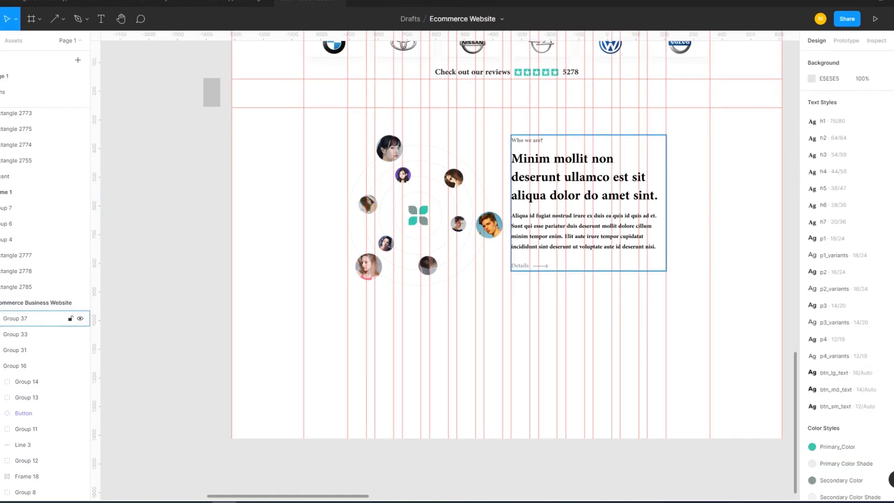
pyautogui.keyDown('shift'); pyautogui.click(16, 334); pyautogui.keyUp('shift')
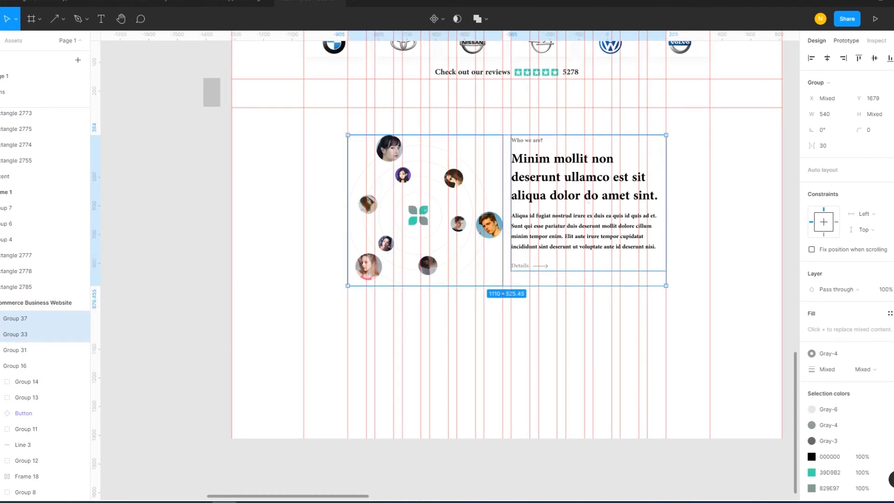
pyautogui.click(875, 58)
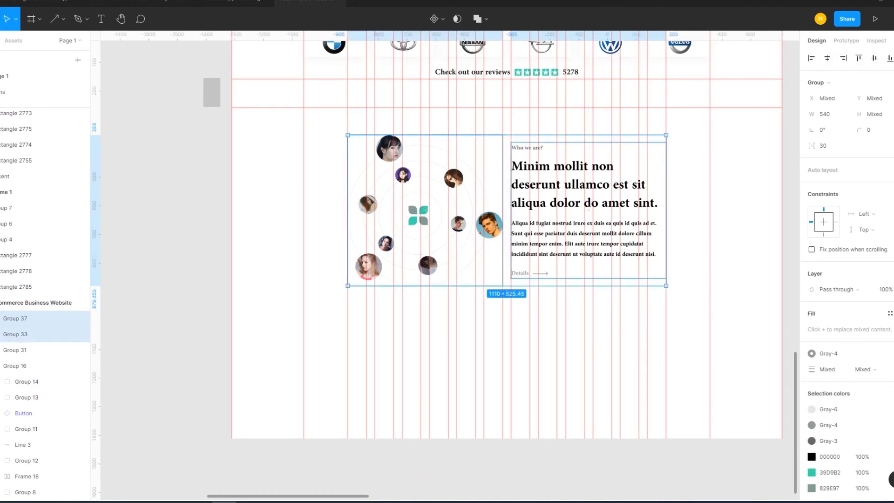
pyautogui.hotkey('ctrl', 'g')
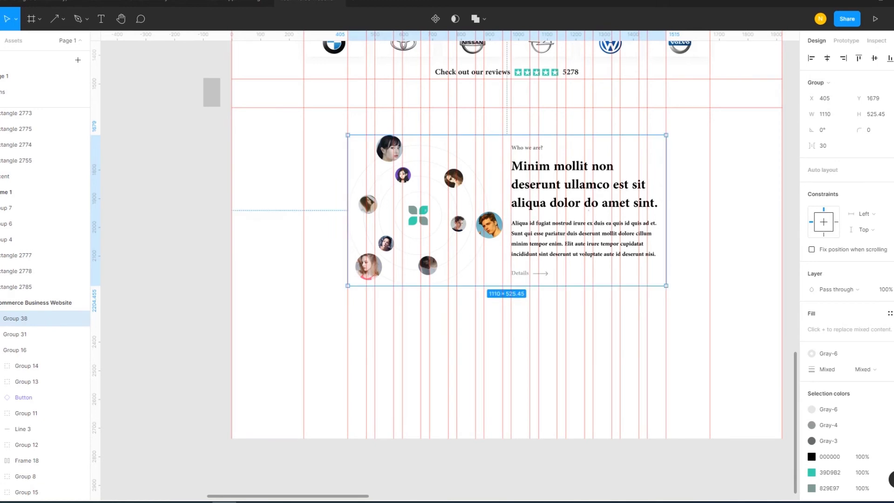
pyautogui.press('Escape')
pyautogui.click(15, 318)
pyautogui.press('Escape')
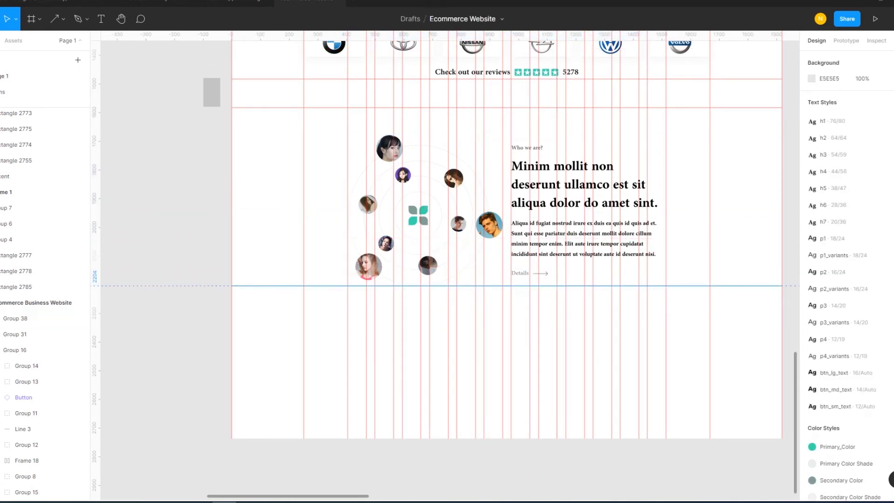
pyautogui.scroll(2, 728, 317)
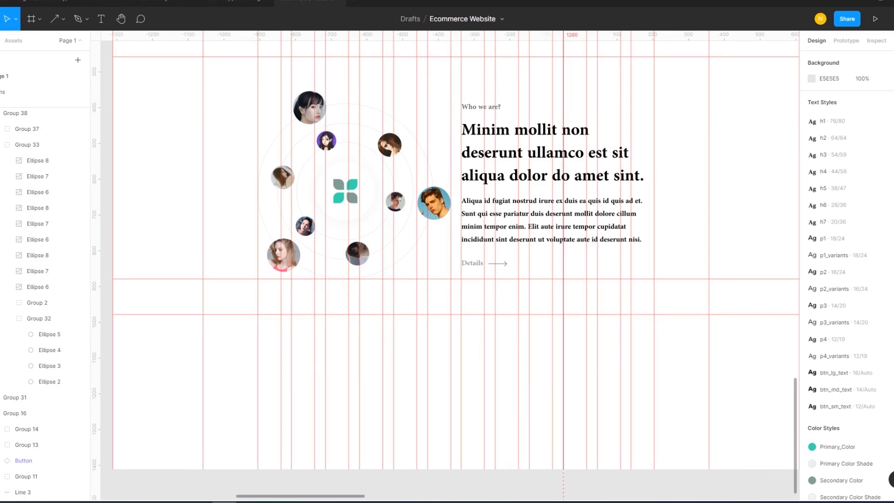
pyautogui.scroll(-1, 446, 266)
pyautogui.scroll(-2, 446, 265)
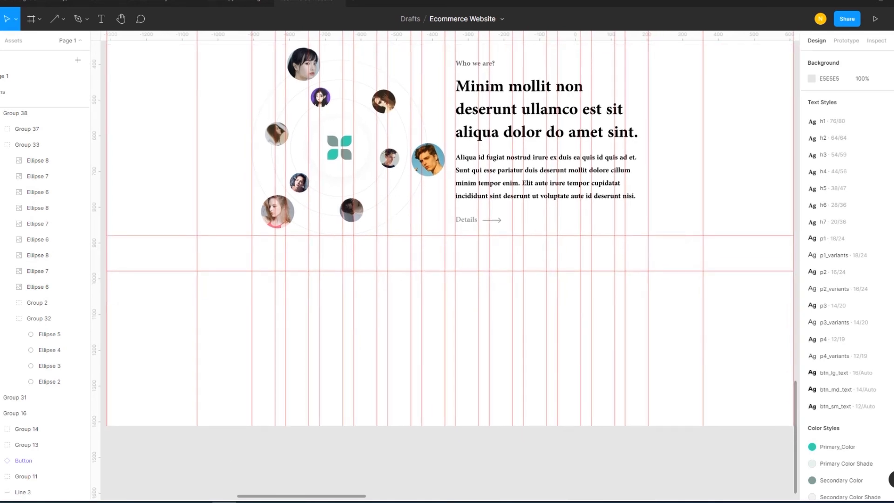
pyautogui.scroll(3, 446, 265)
pyautogui.scroll(5, 446, 265)
pyautogui.scroll(3, 446, 265)
pyautogui.scroll(-2, 447, 266)
pyautogui.scroll(-8, 446, 266)
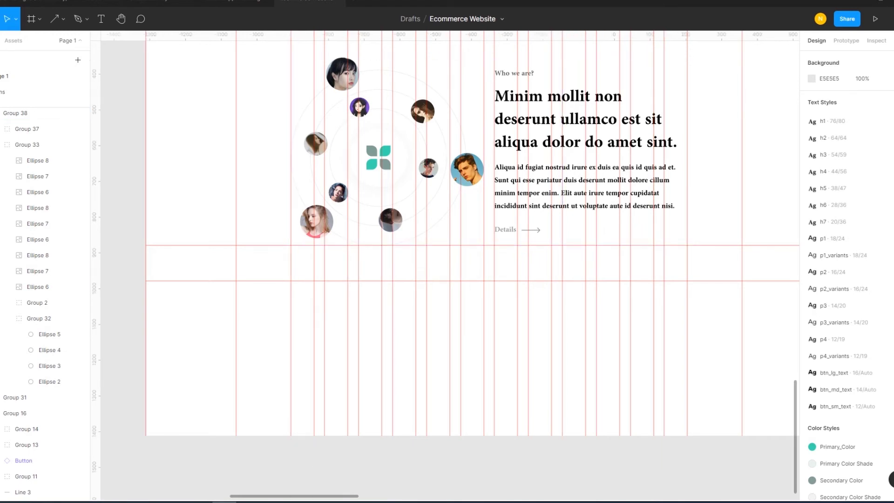
# Add centred 'Our Pricing Table' text below the Who we are? section.
pyautogui.press('t')
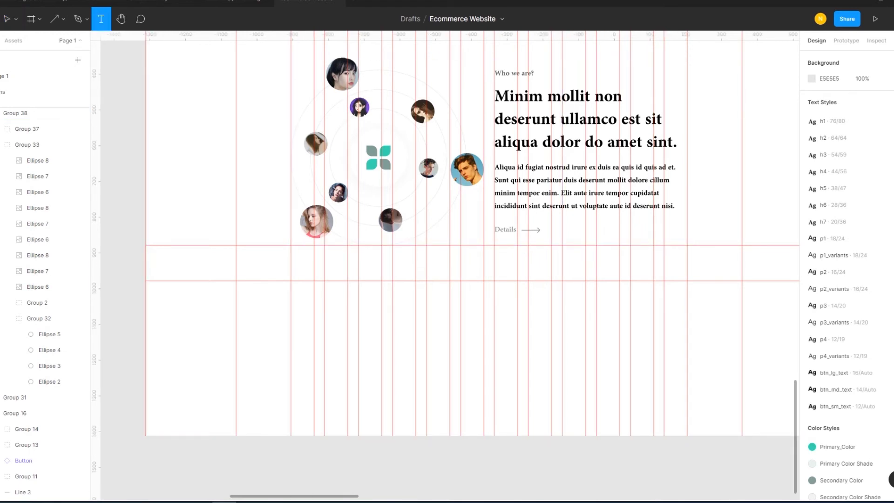
pyautogui.click(460, 298)
pyautogui.write('Our Pricing')
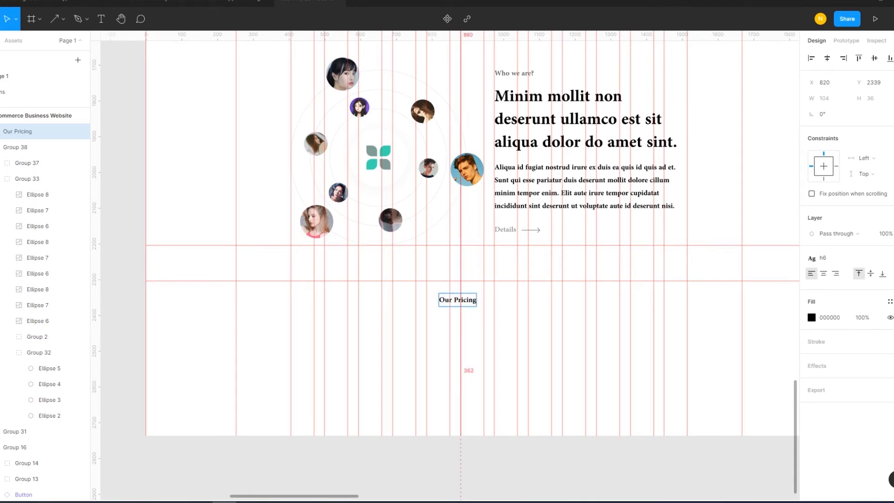
pyautogui.write(' Table')
pyautogui.press('Escape')
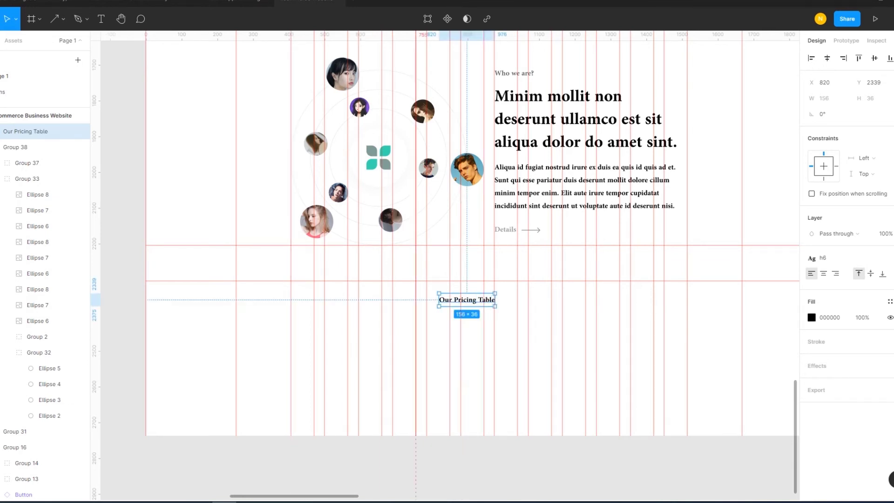
pyautogui.click(827, 57)
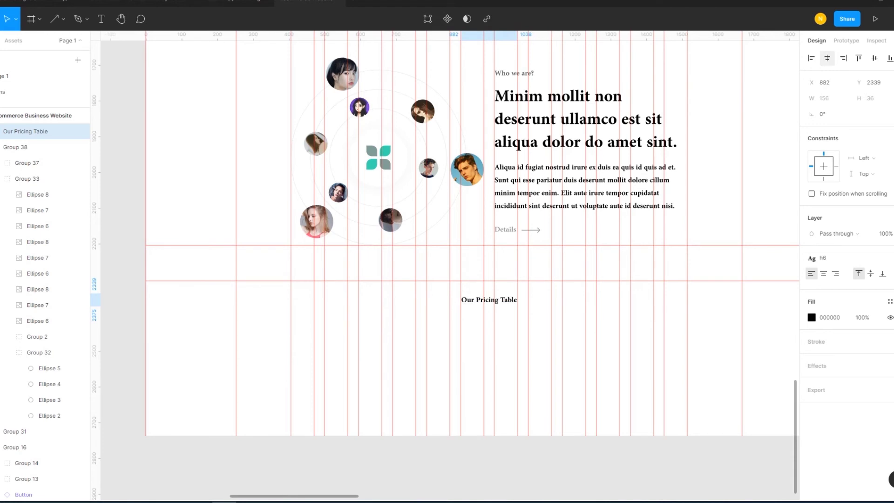
# Give the heading the h3 text style and nudge it closer to the section above.
pyautogui.click(820, 257)
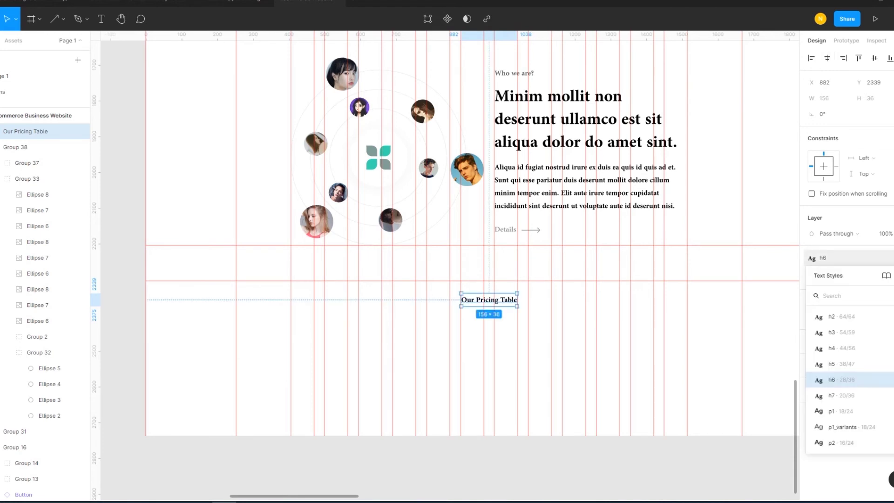
pyautogui.click(838, 347)
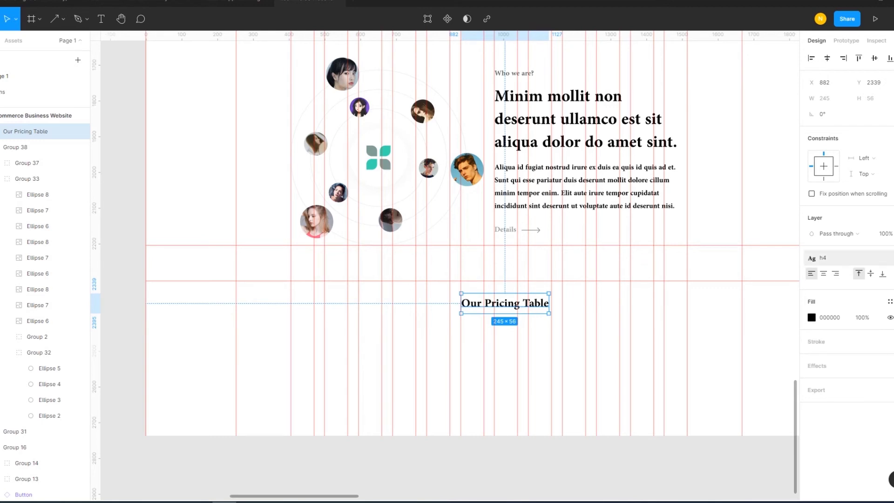
pyautogui.click(829, 258)
pyautogui.click(838, 349)
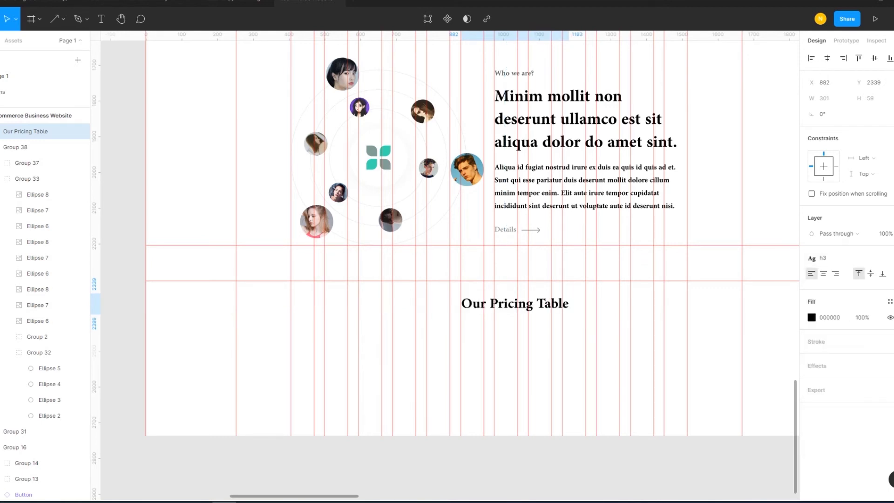
pyautogui.press('alt')
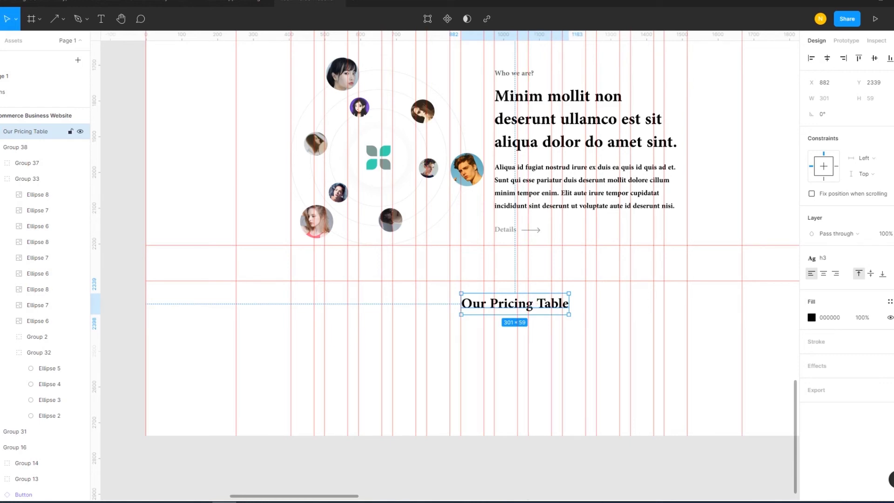
pyautogui.moveTo(534, 303); pyautogui.dragTo(533, 291)
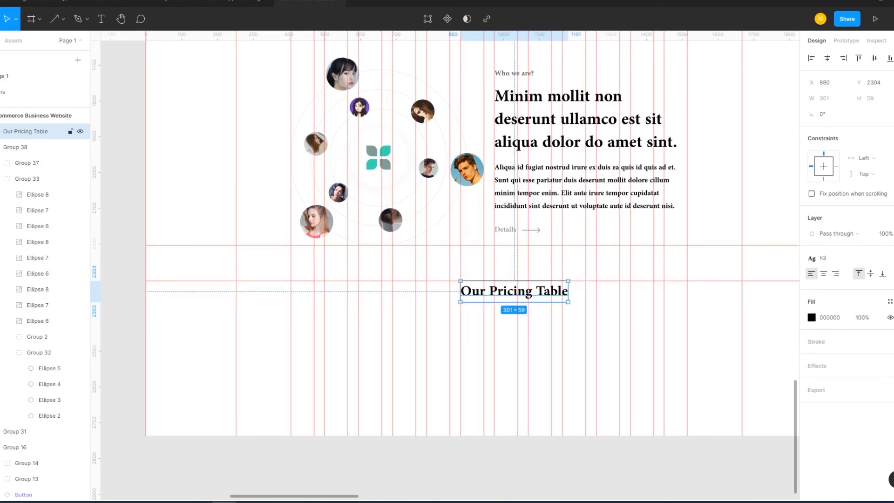
pyautogui.press('Escape')
# Centre the Our Pricing Table heading horizontally within the page frame.
pyautogui.scroll(-1, 447, 266)
pyautogui.scroll(-2, 447, 265)
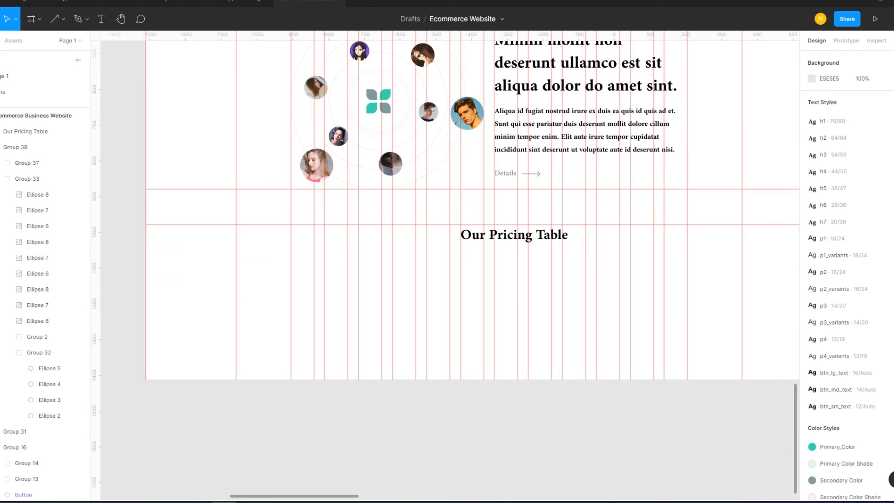
pyautogui.scroll(-1, 447, 266)
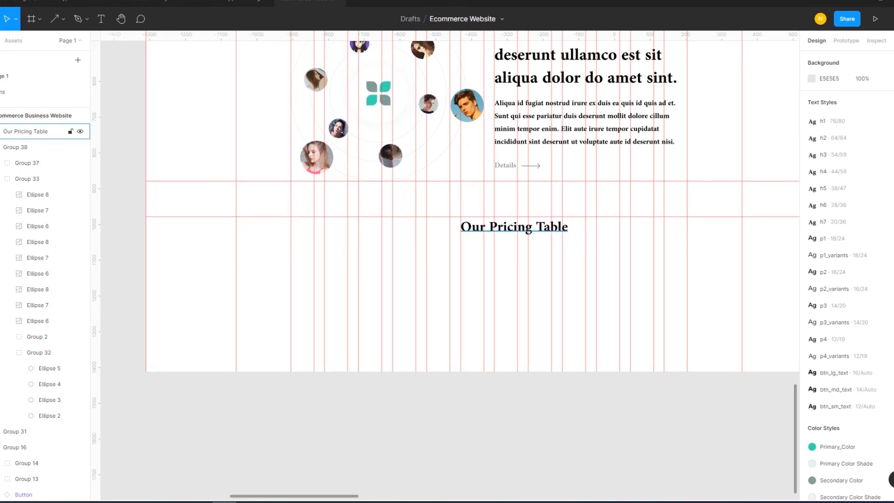
pyautogui.click(25, 131)
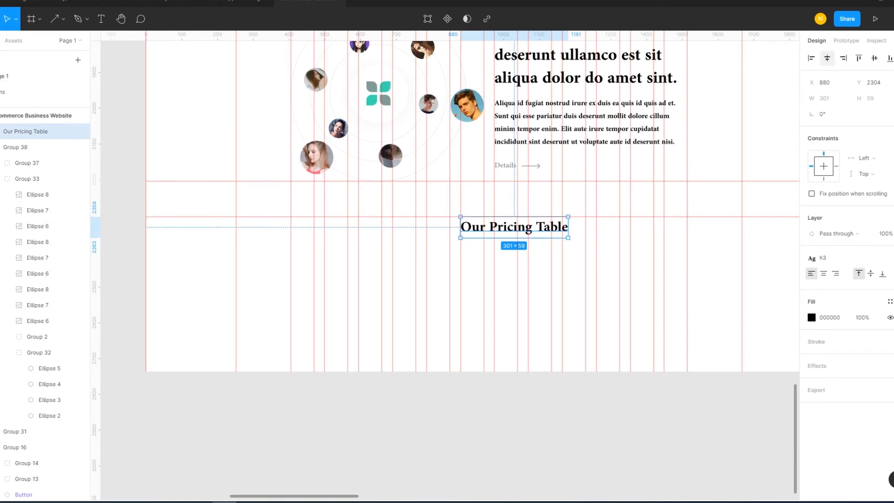
pyautogui.click(827, 58)
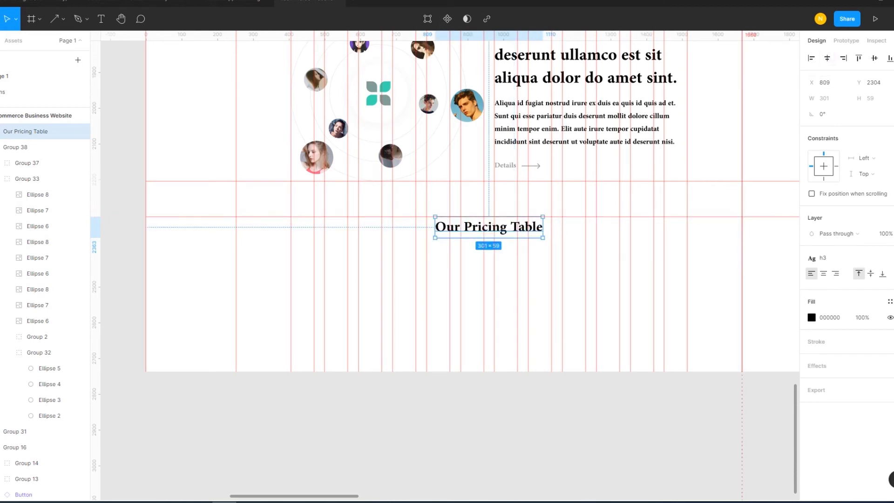
pyautogui.click(742, 433)
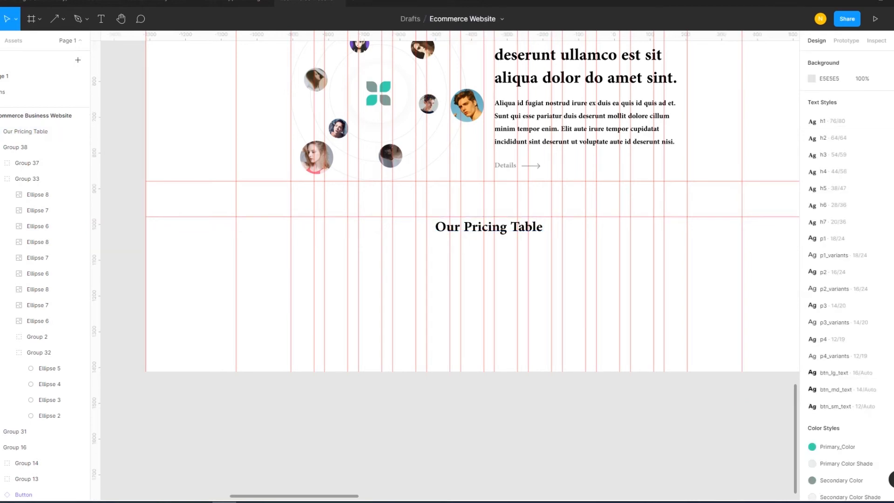
# Extend the page frame's bottom edge downward to make room.
pyautogui.click(42, 116)
pyautogui.moveTo(465, 371); pyautogui.dragTo(466, 466)
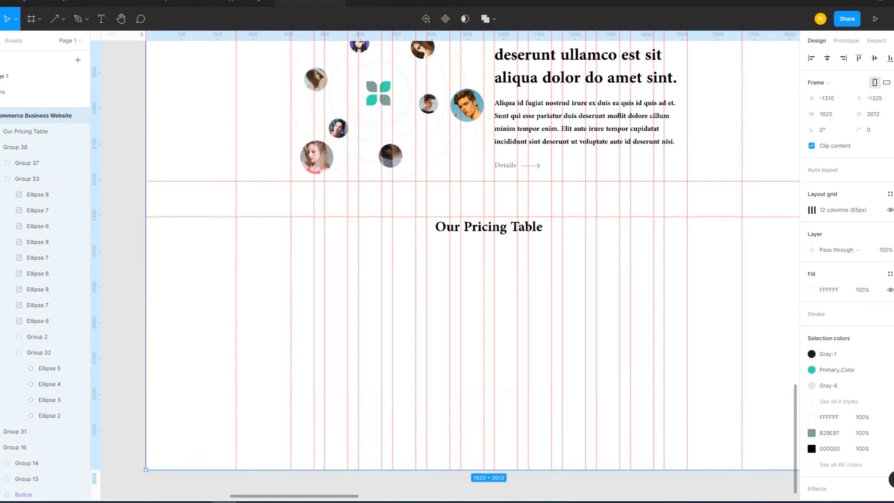
pyautogui.press('Escape')
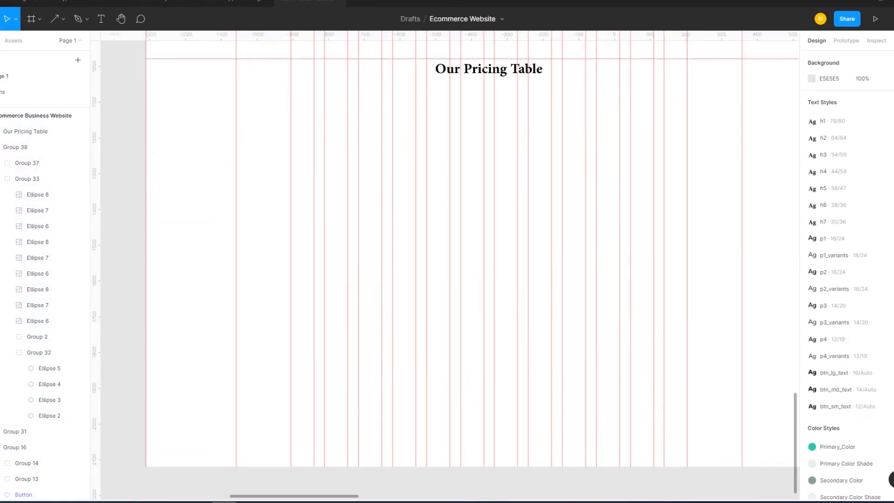
pyautogui.scroll(5, 466, 265)
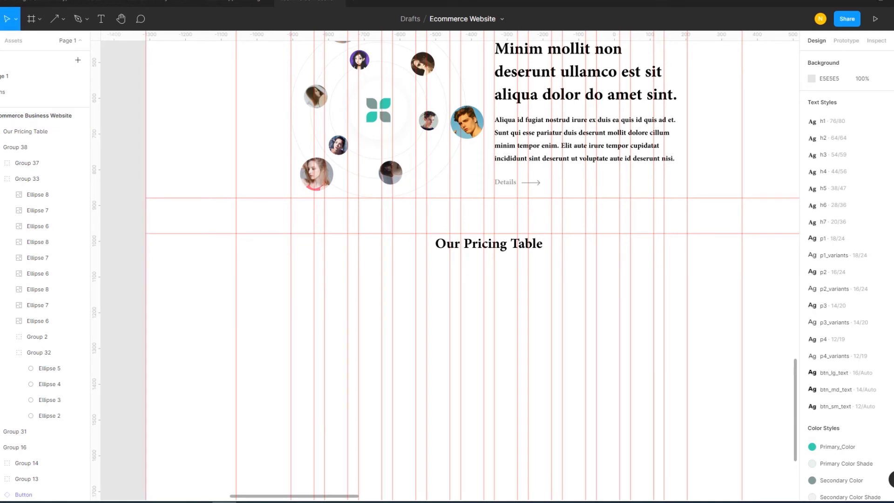
# Draw a short straight line under the Our Pricing Table heading.
pyautogui.click(63, 19)
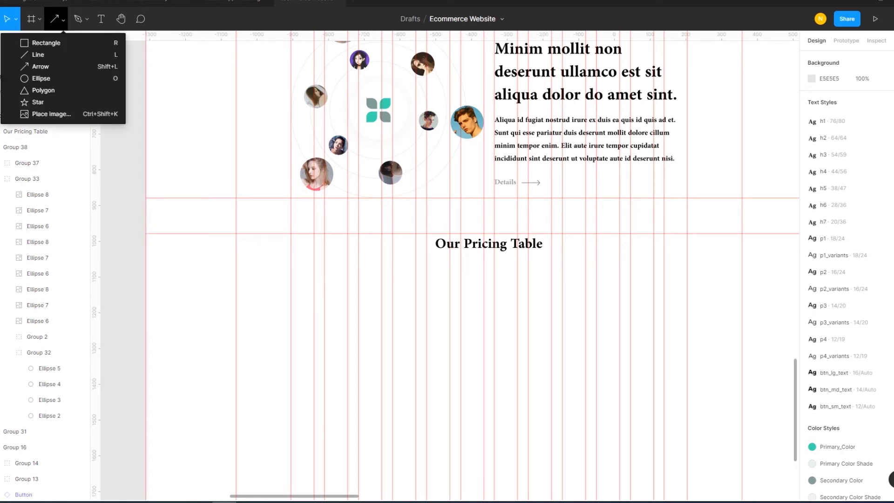
pyautogui.click(37, 79)
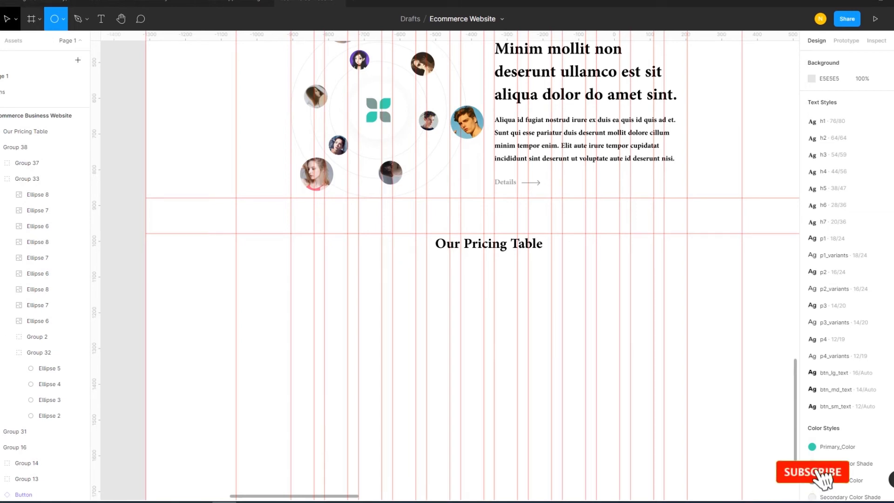
pyautogui.click(7, 18)
pyautogui.click(39, 19)
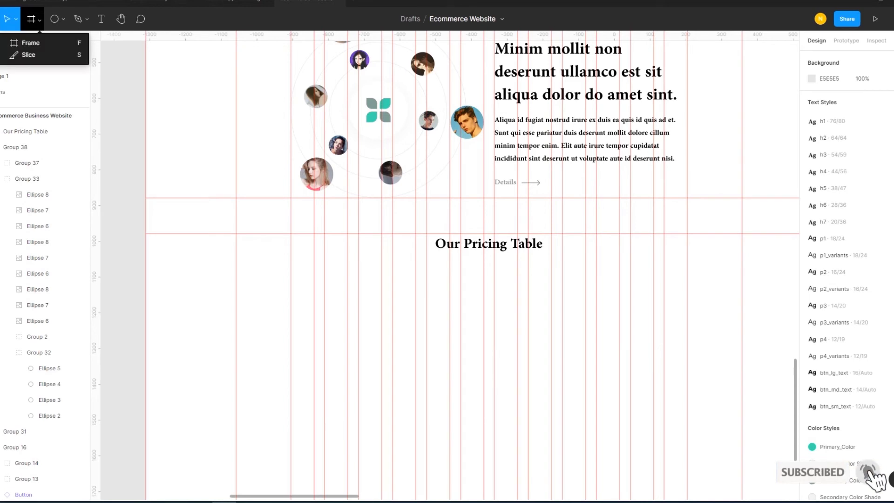
pyautogui.click(63, 18)
pyautogui.click(28, 55)
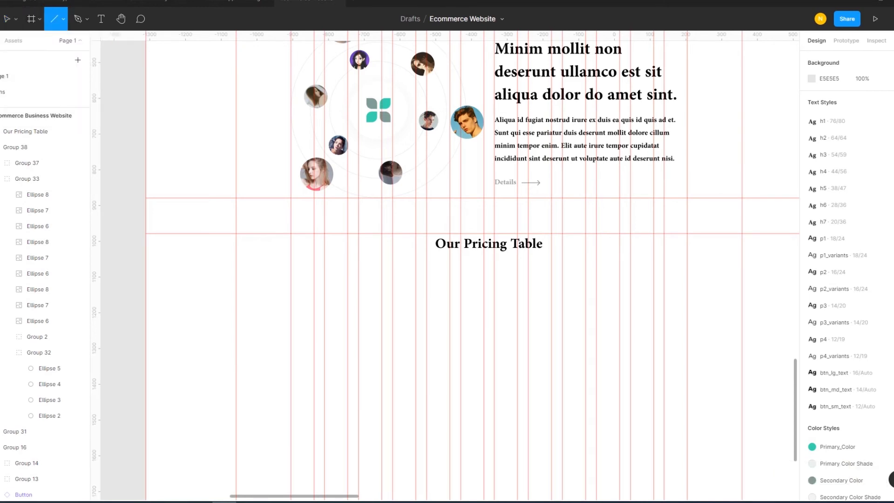
pyautogui.moveTo(446, 259); pyautogui.dragTo(495, 260)
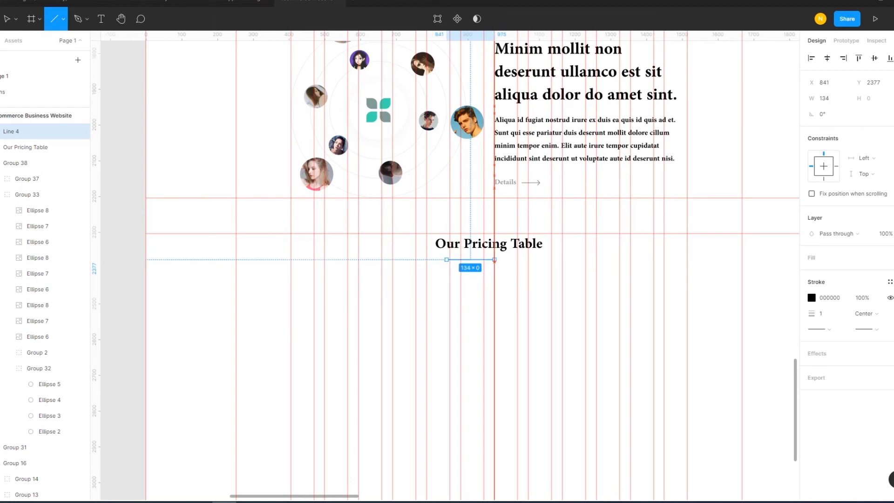
# Give the line a Primary_Color stroke with weight 2.
pyautogui.click(890, 281)
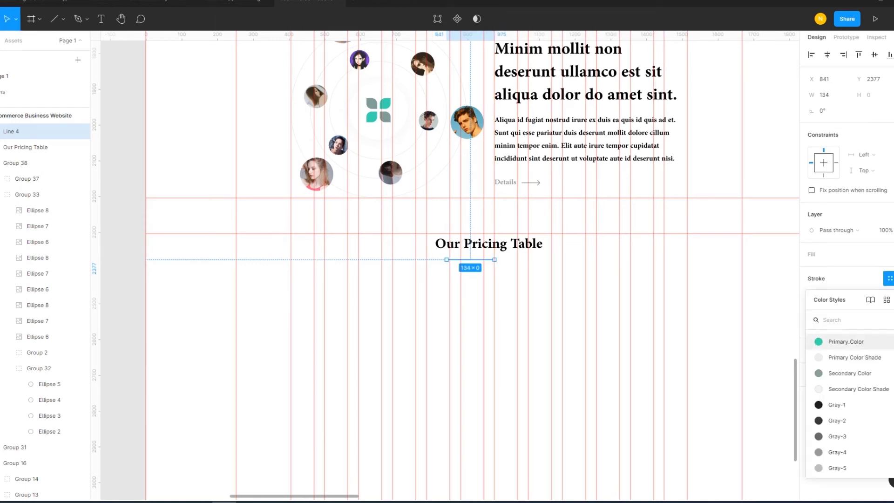
pyautogui.click(805, 341)
pyautogui.click(822, 294)
pyautogui.write('2')
pyautogui.press('Return')
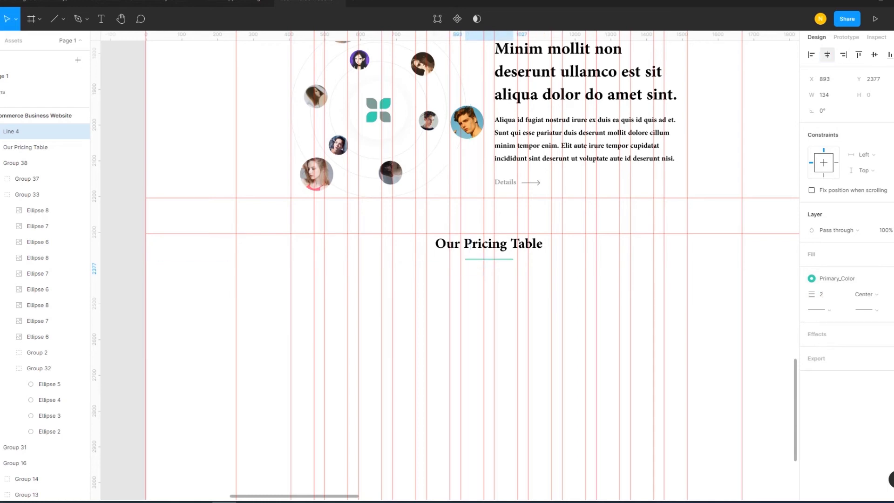
pyautogui.press('Escape')
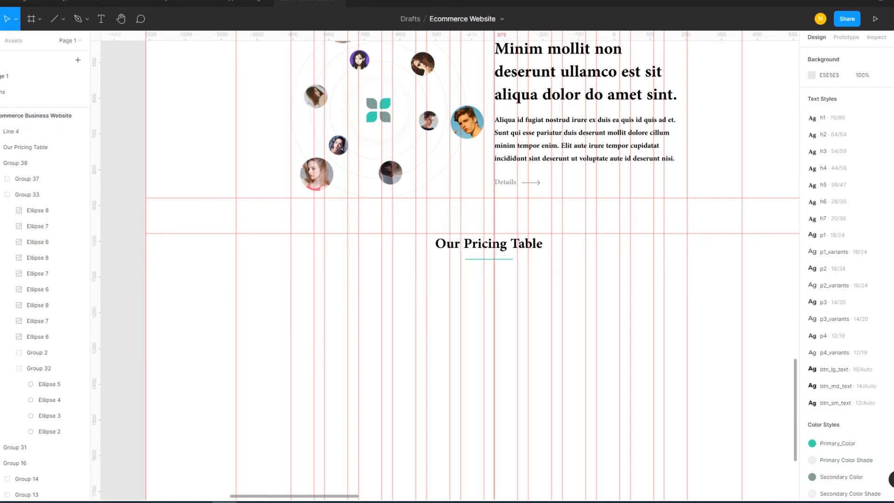
# Space the underline 12 below the heading.
pyautogui.click(28, 132)
pyautogui.keyDown('shift'); pyautogui.click(28, 147); pyautogui.keyUp('shift')
pyautogui.click(825, 126)
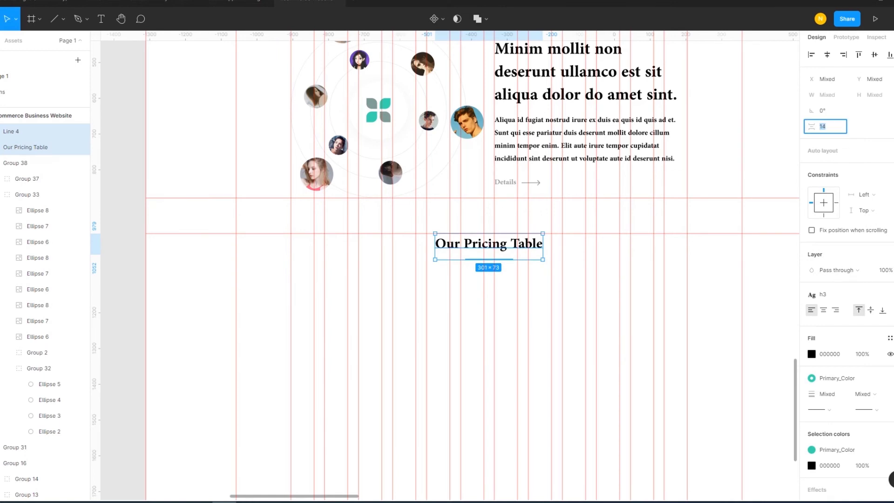
pyautogui.write('1')
pyautogui.press('Return')
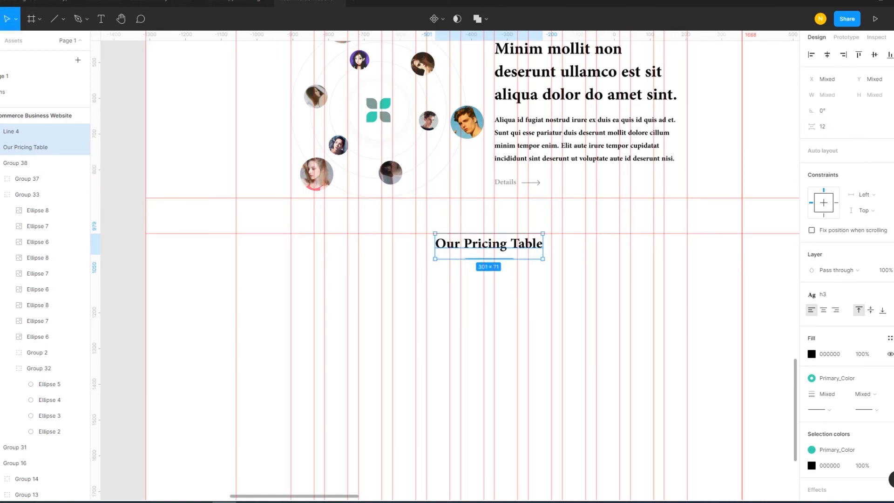
pyautogui.click(825, 126)
# Set the heading-underline spacing to 15 and group the two.
pyautogui.write('1')
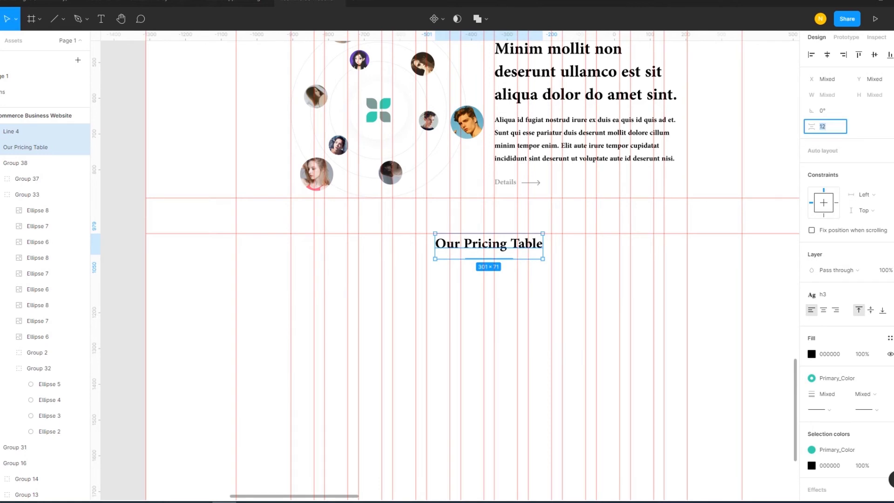
pyautogui.press('Return')
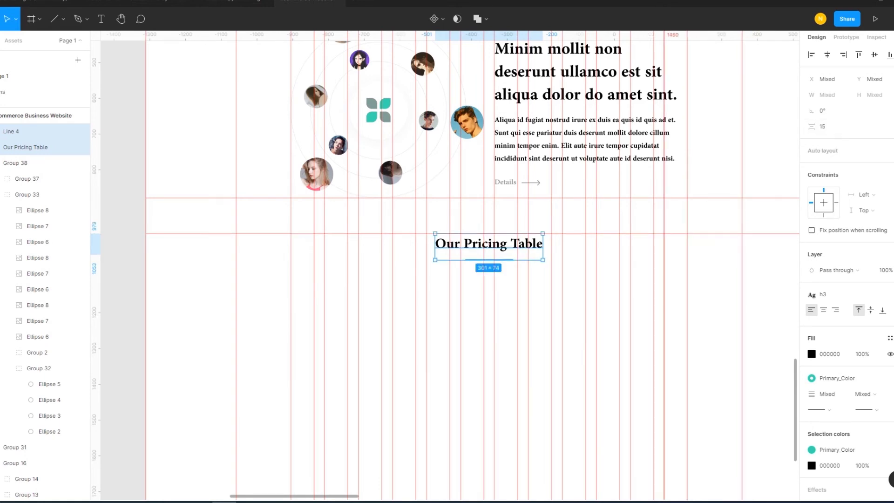
pyautogui.hotkey('ctrl', 'g')
pyautogui.press('Escape')
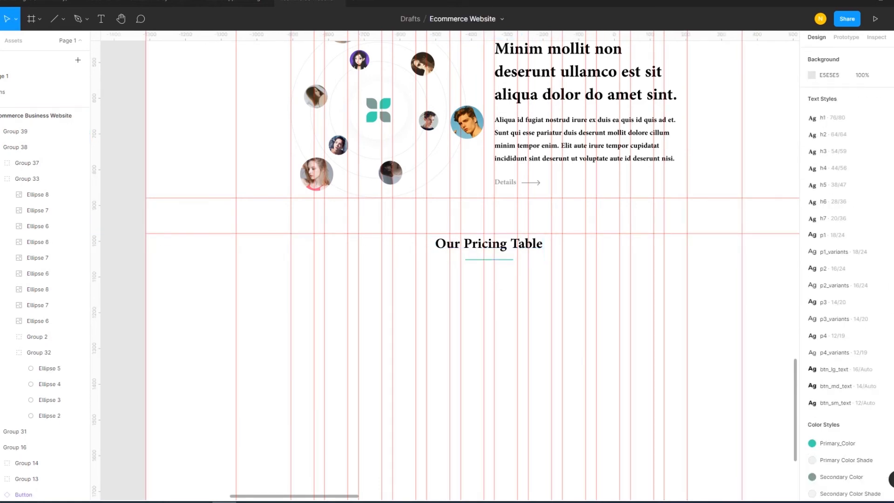
# Apply Primary_Color to both the Details link text and its arrow.
pyautogui.scroll(-2, 449, 265)
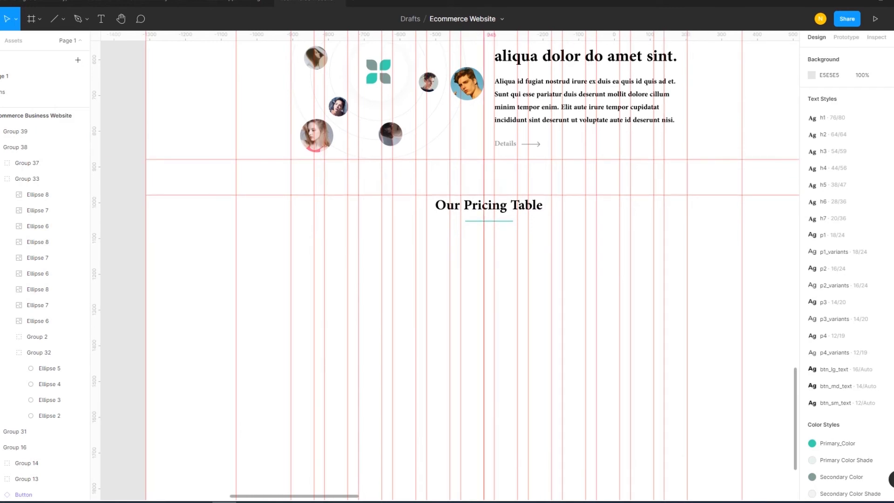
pyautogui.click(512, 143)
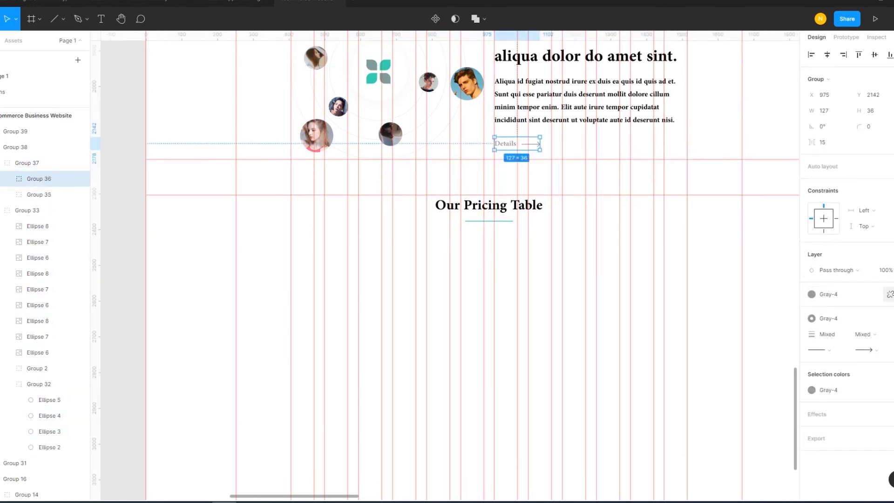
pyautogui.click(829, 294)
pyautogui.scroll(2, 848, 396)
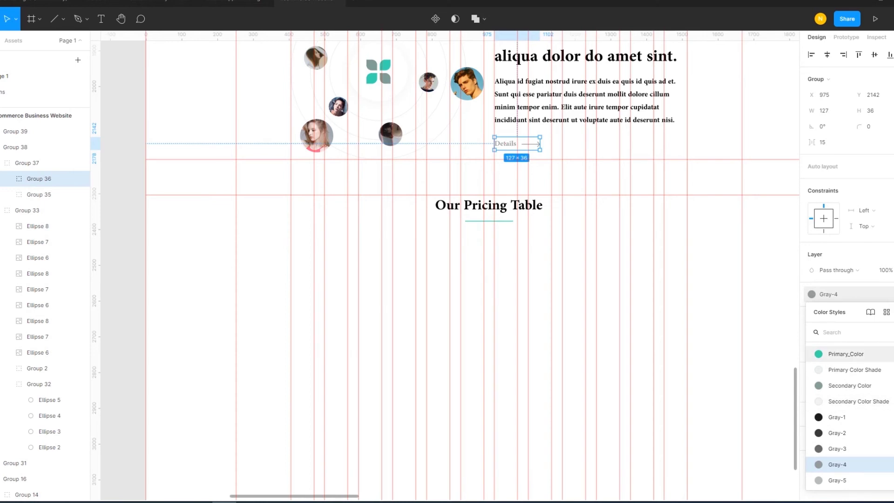
pyautogui.click(838, 354)
pyautogui.click(829, 405)
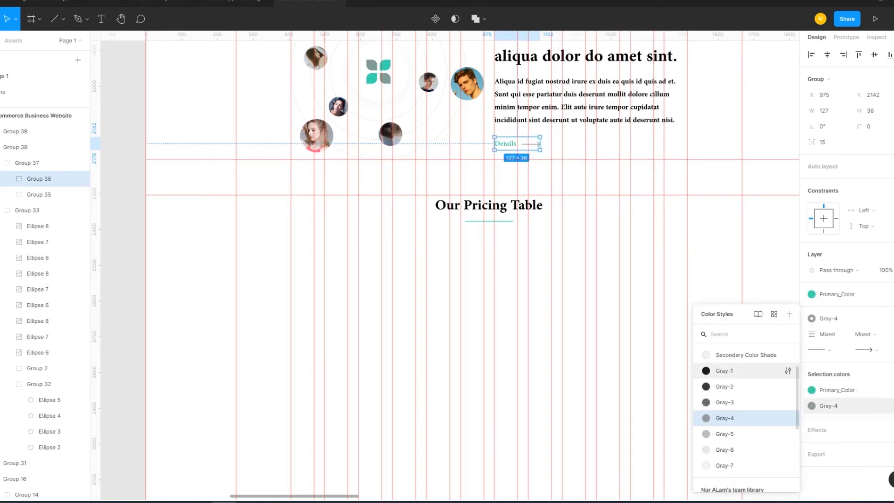
pyautogui.scroll(2, 745, 409)
pyautogui.click(727, 350)
pyautogui.press('Escape')
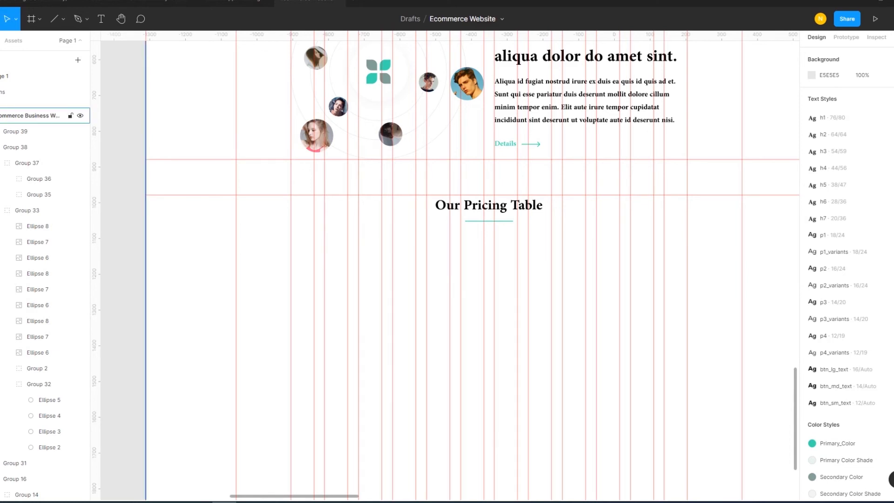
pyautogui.scroll(-2, 472, 265)
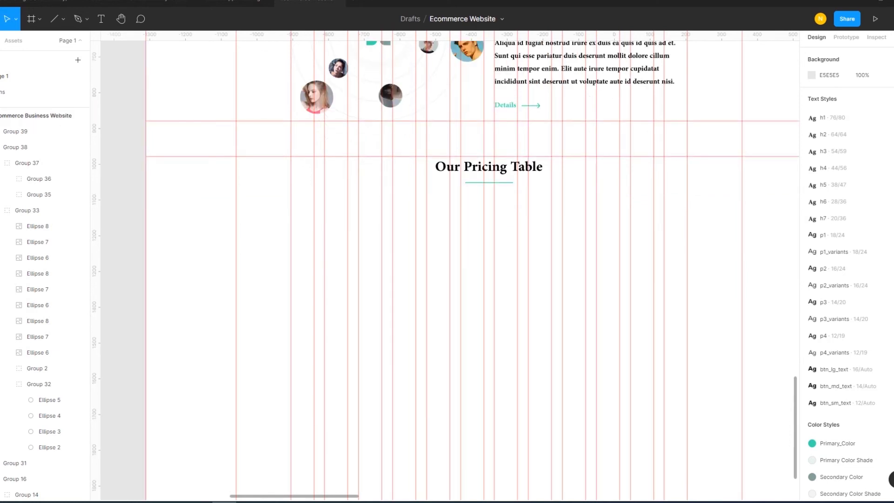
# Draw a grey 102×102 circle below the pricing heading.
pyautogui.click(39, 18)
pyautogui.click(41, 79)
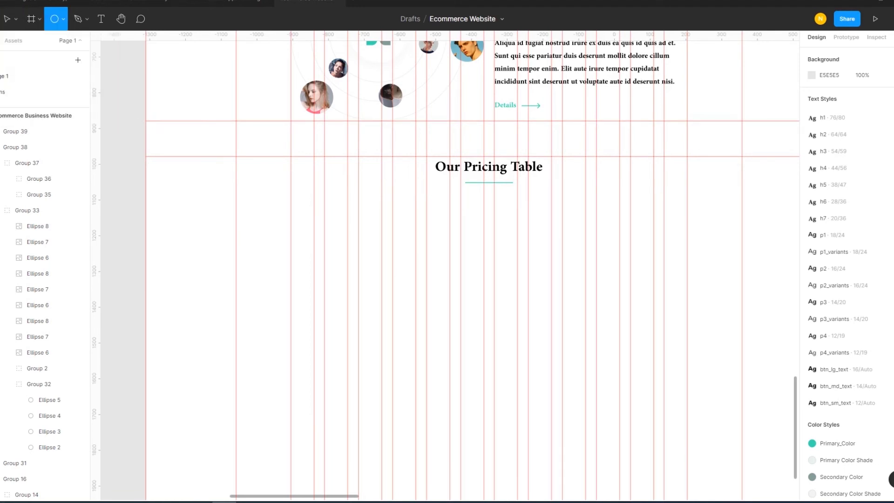
pyautogui.moveTo(310, 191); pyautogui.dragTo(338, 220)
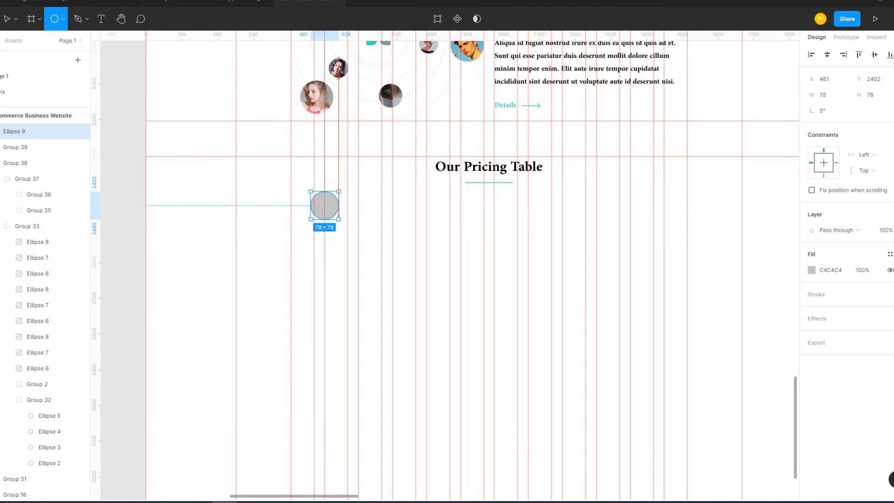
pyautogui.press('alt')
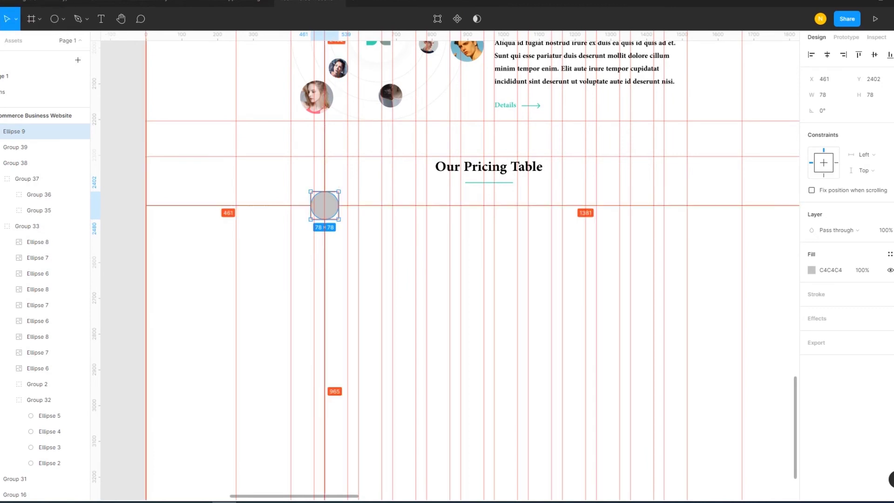
pyautogui.moveTo(339, 219); pyautogui.dragTo(343, 224)
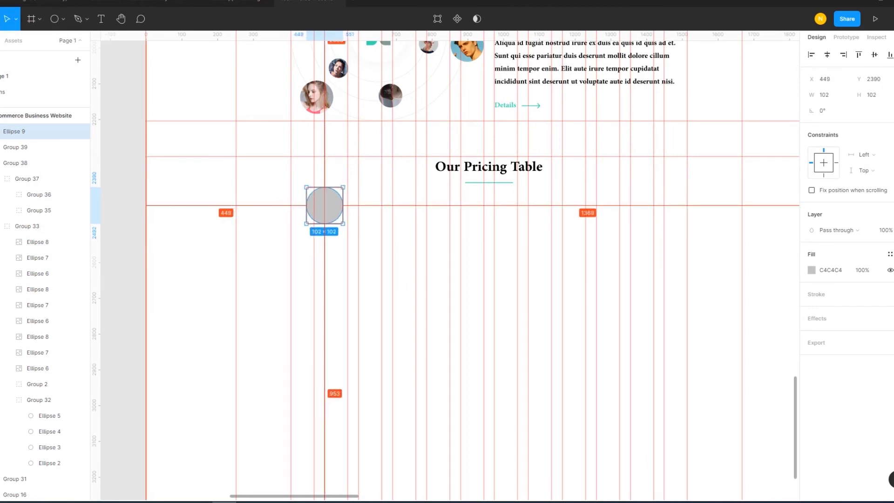
pyautogui.press('Escape')
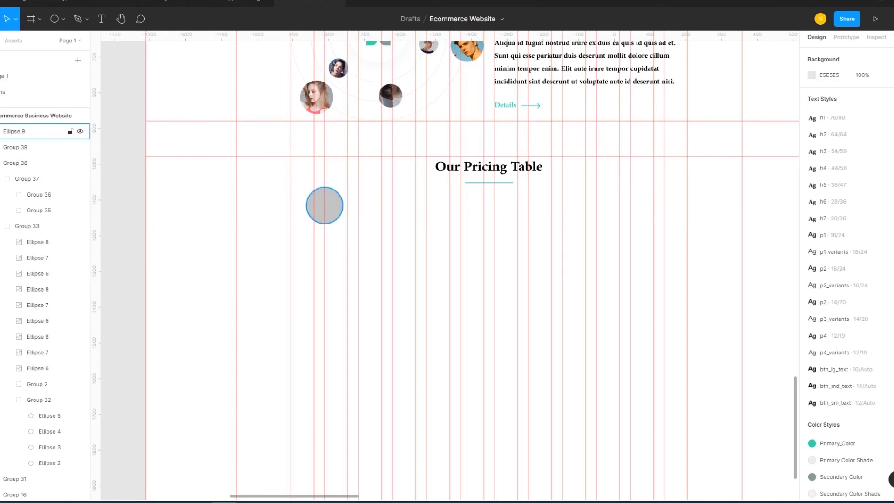
# Move the circle into place under the heading and start a text box beneath it.
pyautogui.click(28, 131)
pyautogui.moveTo(324, 206); pyautogui.dragTo(342, 235)
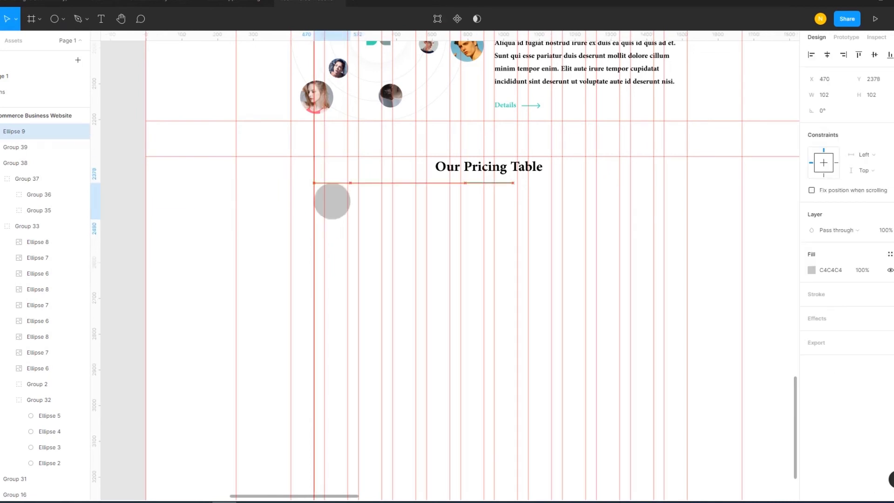
pyautogui.press('Escape')
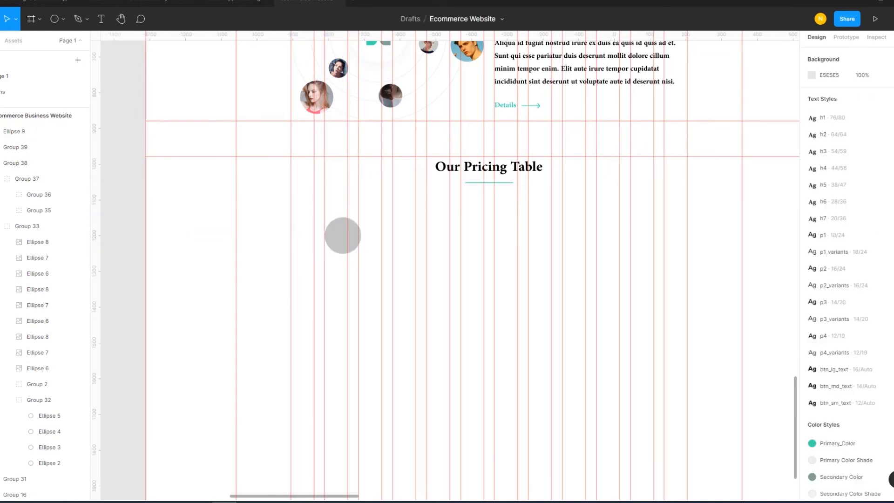
pyautogui.scroll(-1, 445, 265)
pyautogui.press('t')
pyautogui.press('t')
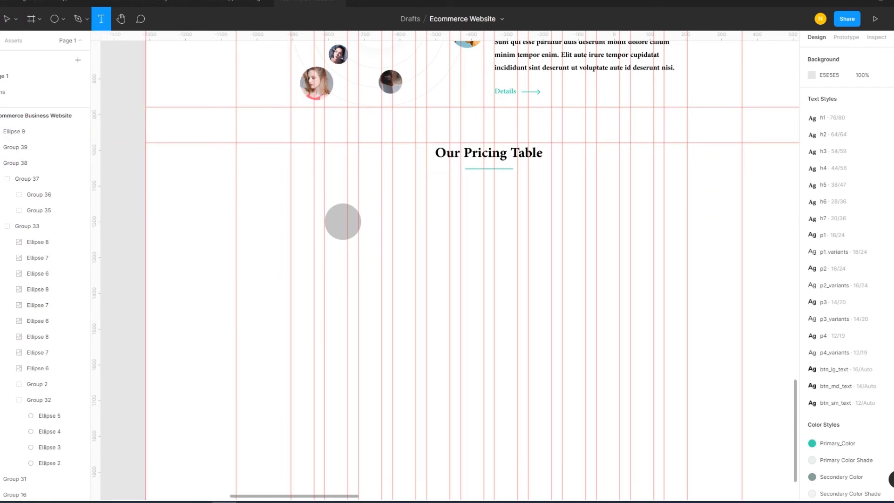
pyautogui.click(329, 274)
# Add the 'Startup' label with Gray-1 colour and h5 text style.
pyautogui.write('Start')
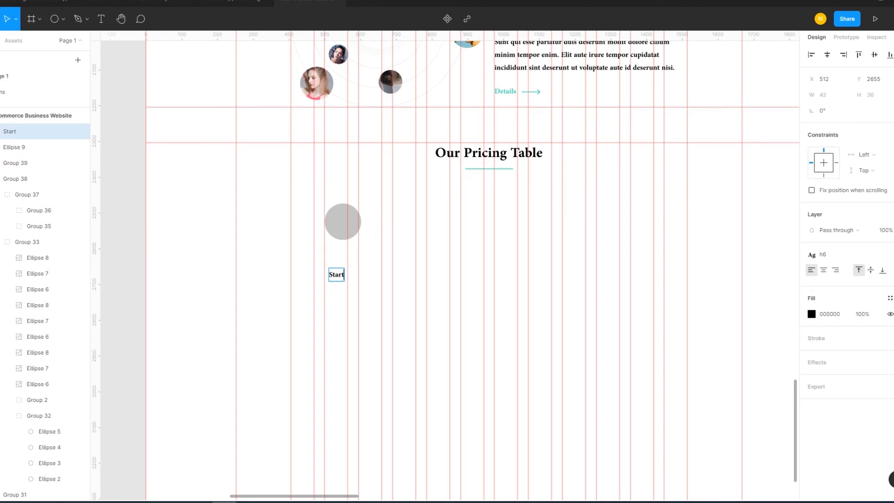
pyautogui.write('up')
pyautogui.press('Escape')
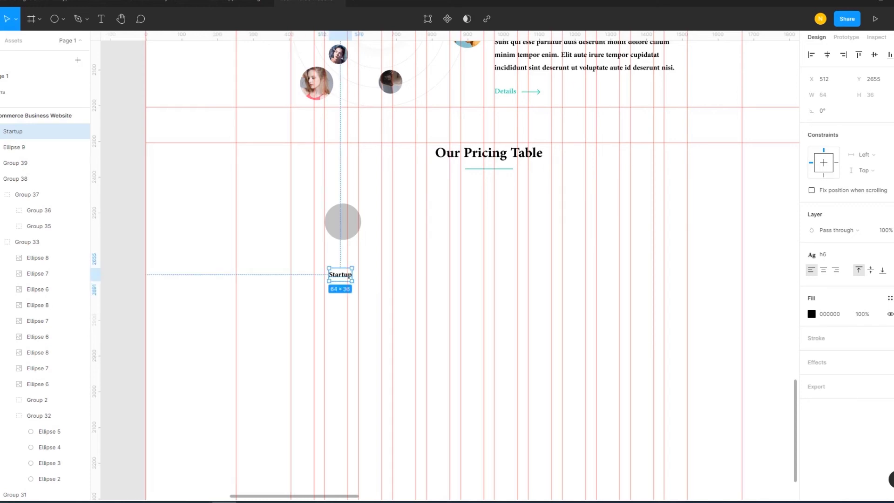
pyautogui.click(890, 298)
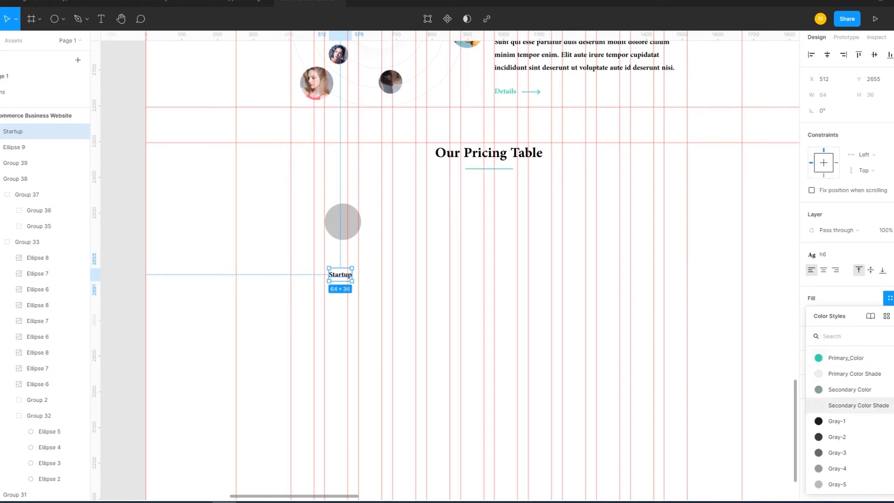
pyautogui.click(837, 421)
pyautogui.click(822, 254)
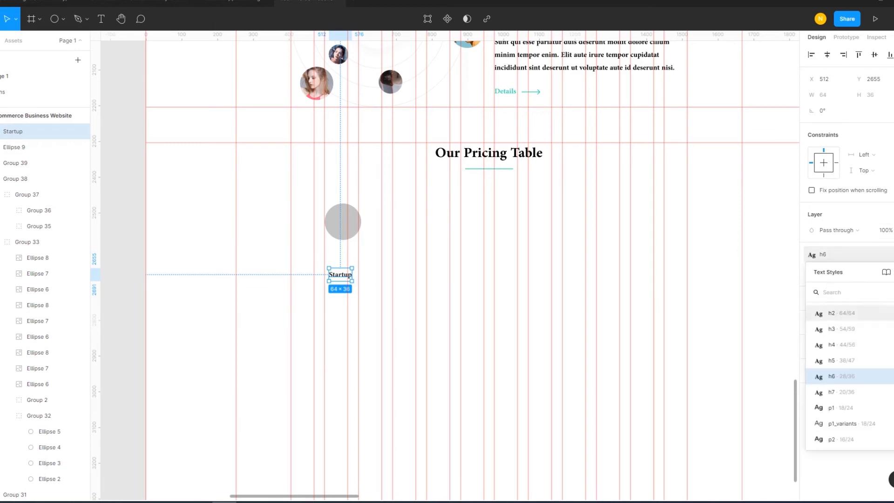
pyautogui.click(826, 361)
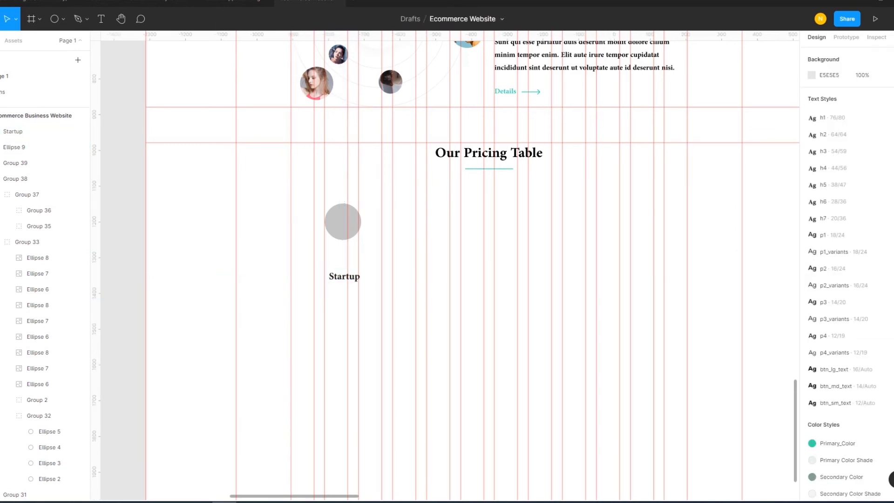
# Centre Startup under the circle with a gap of 20.
pyautogui.moveTo(344, 276); pyautogui.dragTo(343, 260)
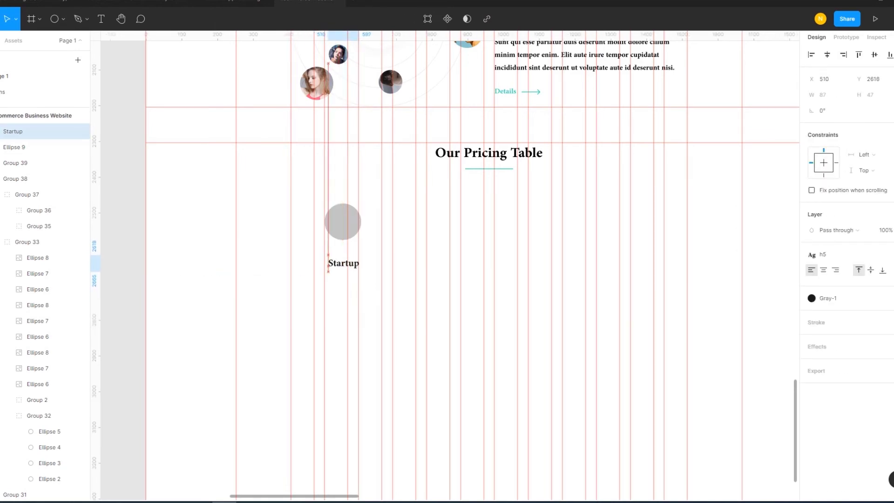
pyautogui.keyDown('shift'); pyautogui.click(14, 147); pyautogui.keyUp('shift')
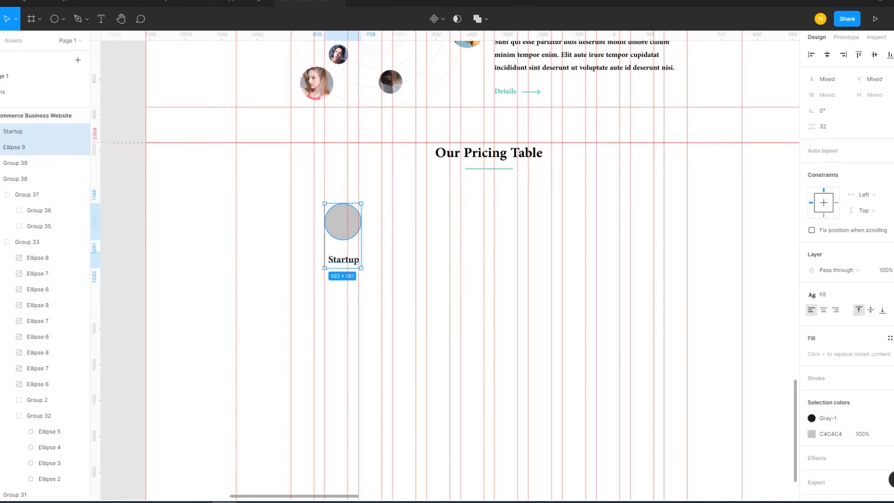
pyautogui.click(825, 126)
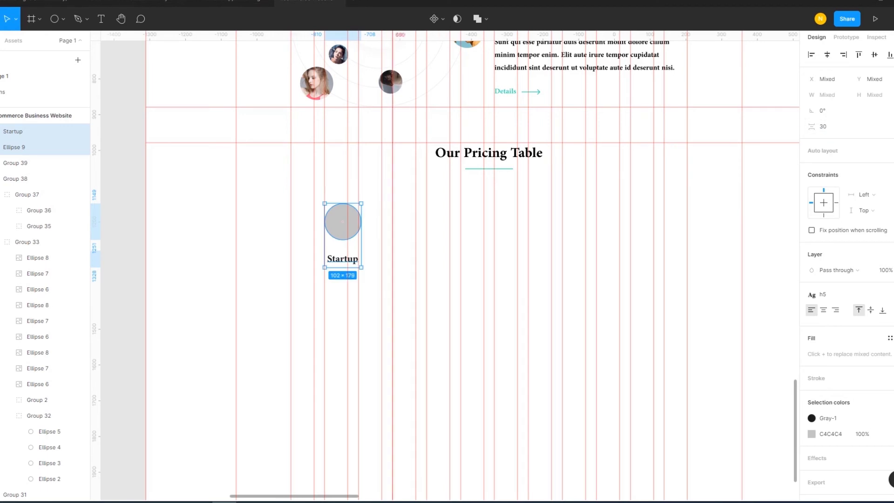
pyautogui.press('Escape')
pyautogui.click(342, 259)
pyautogui.press('Escape')
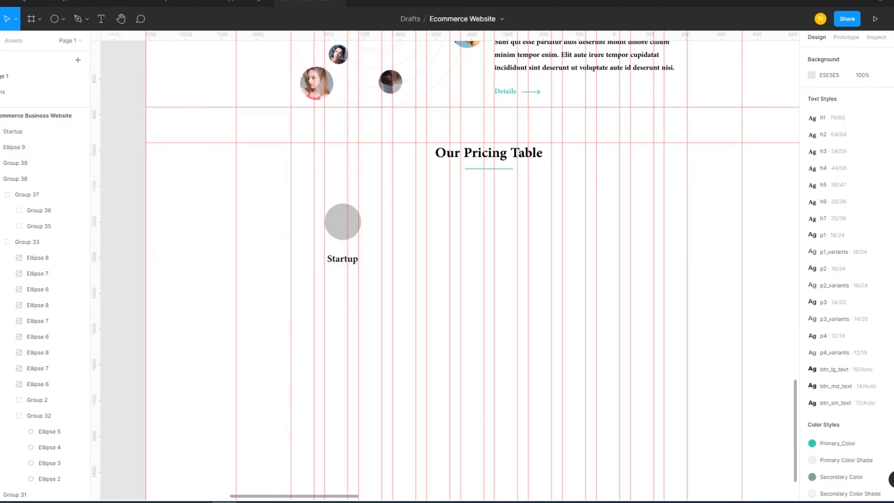
pyautogui.click(343, 259)
pyautogui.keyDown('shift'); pyautogui.click(343, 222); pyautogui.keyUp('shift')
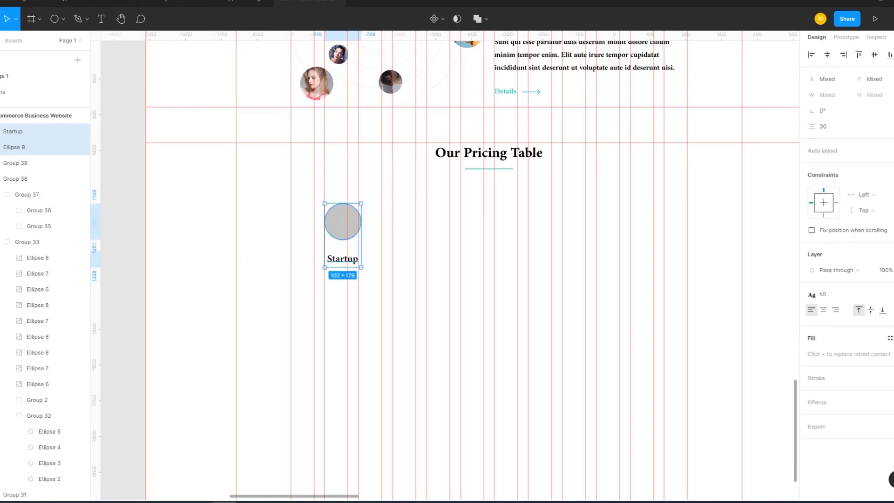
pyautogui.click(825, 127)
pyautogui.write('2')
pyautogui.press('Return')
pyautogui.press('Escape')
# Try the h4 style on Startup, then revert it to h5.
pyautogui.click(37, 131)
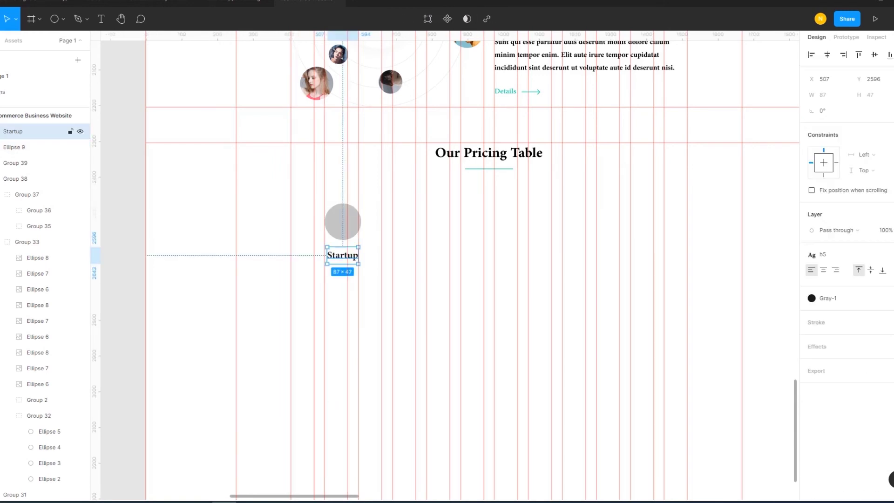
pyautogui.click(822, 255)
pyautogui.click(833, 360)
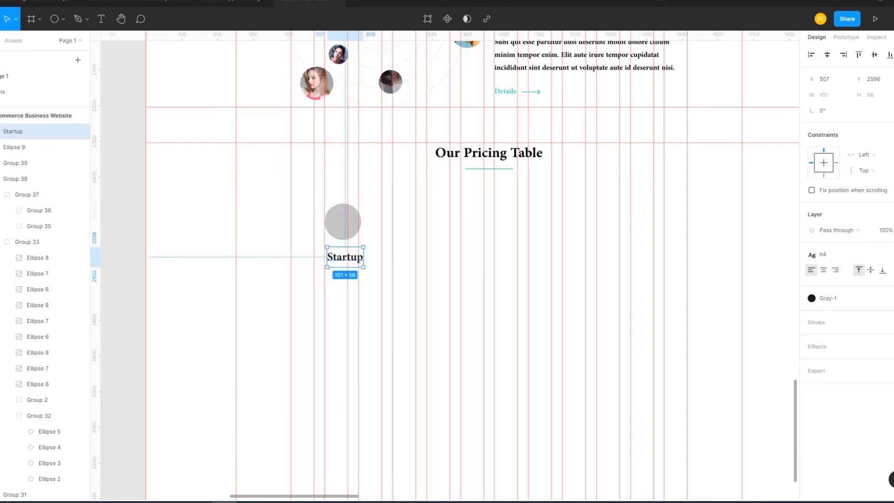
pyautogui.keyDown('shift'); pyautogui.click(14, 147); pyautogui.keyUp('shift')
pyautogui.press('Escape')
pyautogui.hotkey('ctrl', 'z')
pyautogui.hotkey('ctrl', 'z')
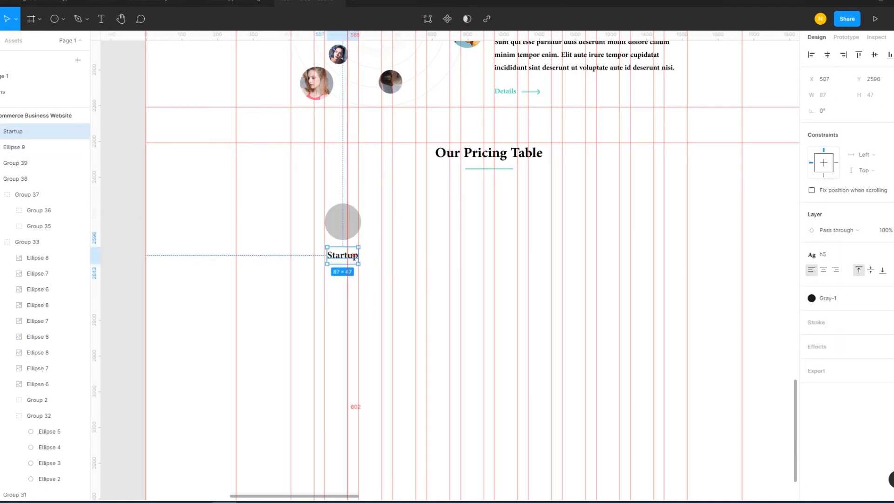
pyautogui.keyDown('shift'); pyautogui.click(342, 221); pyautogui.keyUp('shift')
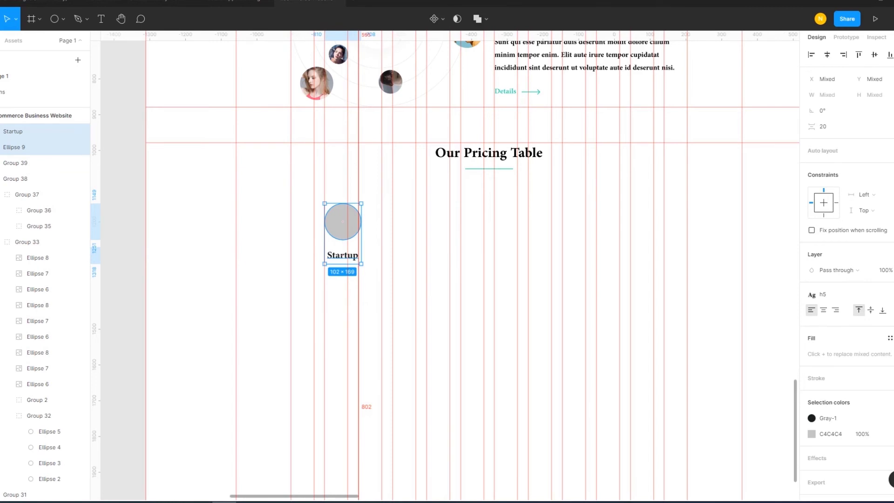
pyautogui.press('Escape')
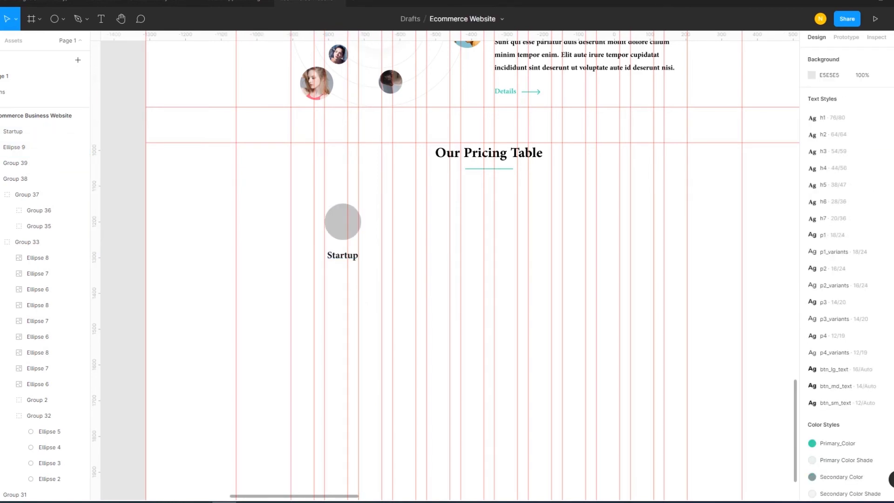
# Add a '$457' price text below Startup.
pyautogui.press('t')
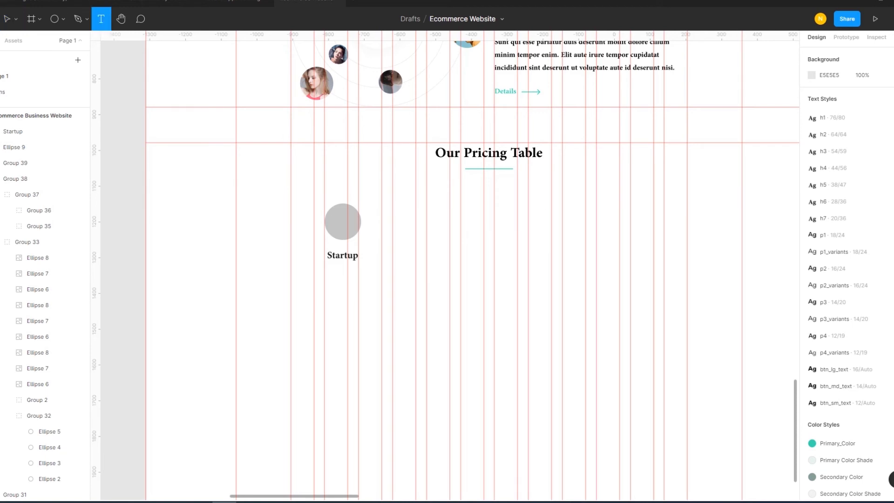
pyautogui.click(319, 273)
pyautogui.write('$')
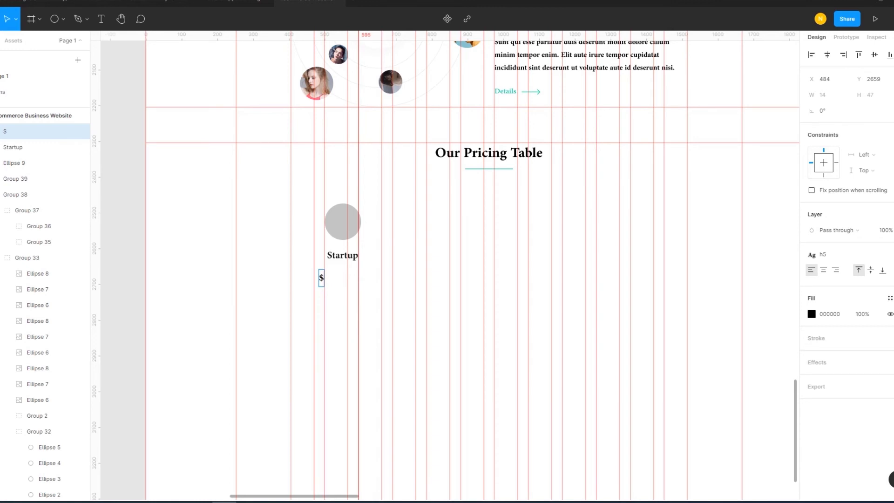
pyautogui.write('457')
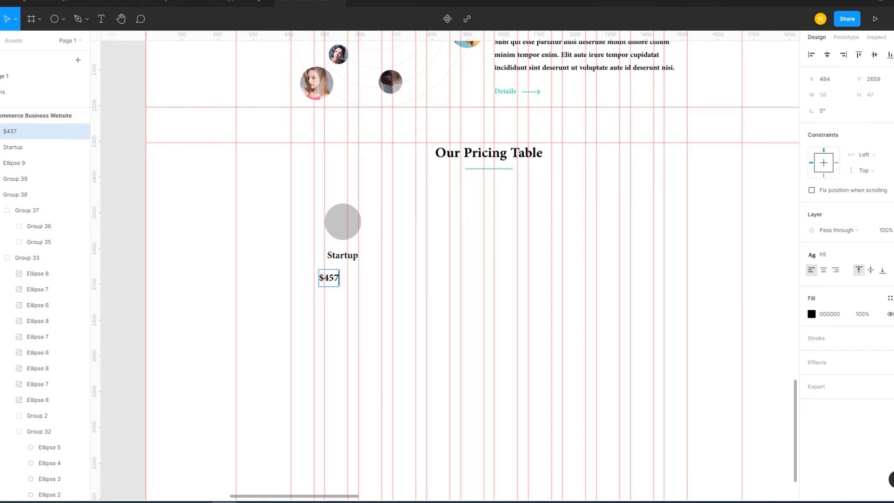
pyautogui.press('Escape')
pyautogui.press('Escape')
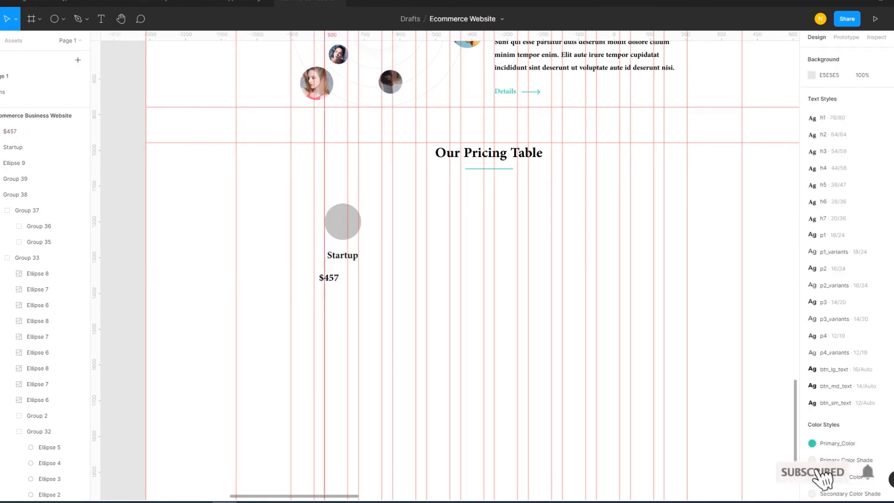
pyautogui.moveTo(328, 277); pyautogui.dragTo(342, 272)
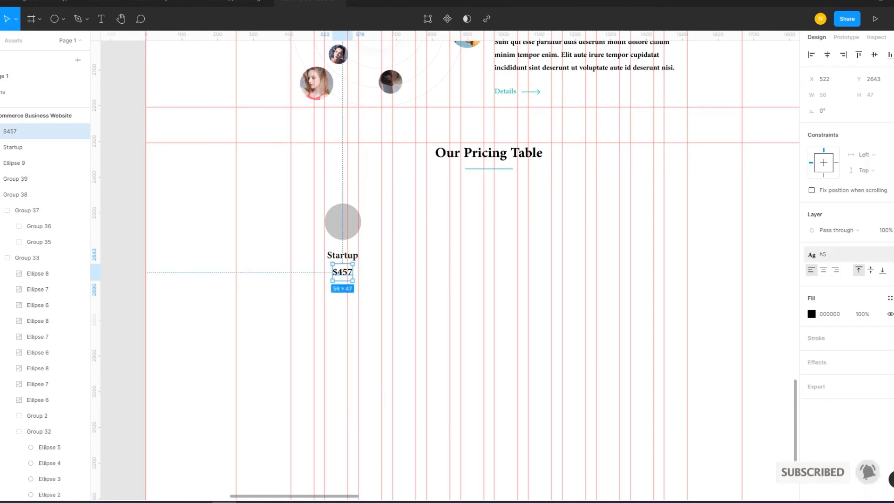
# Give the $457 price the h2 style and centre it under Startup.
pyautogui.click(822, 254)
pyautogui.click(833, 329)
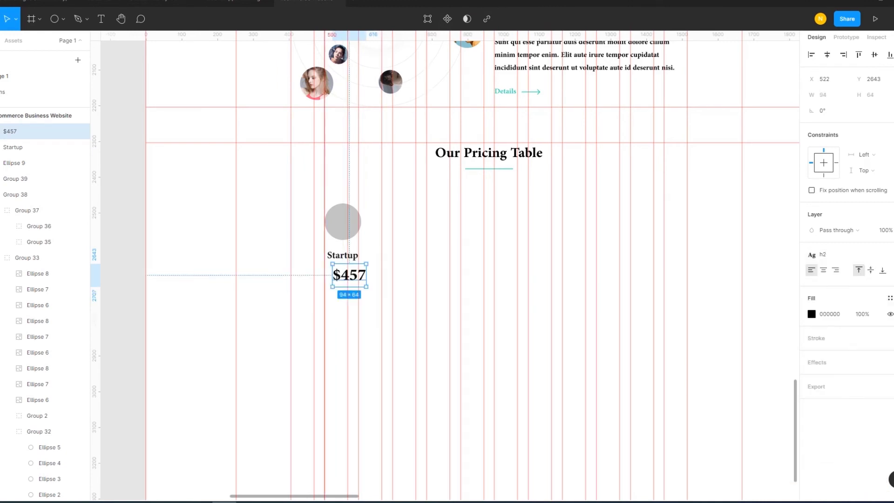
pyautogui.press('Escape')
pyautogui.moveTo(349, 275); pyautogui.dragTo(341, 274)
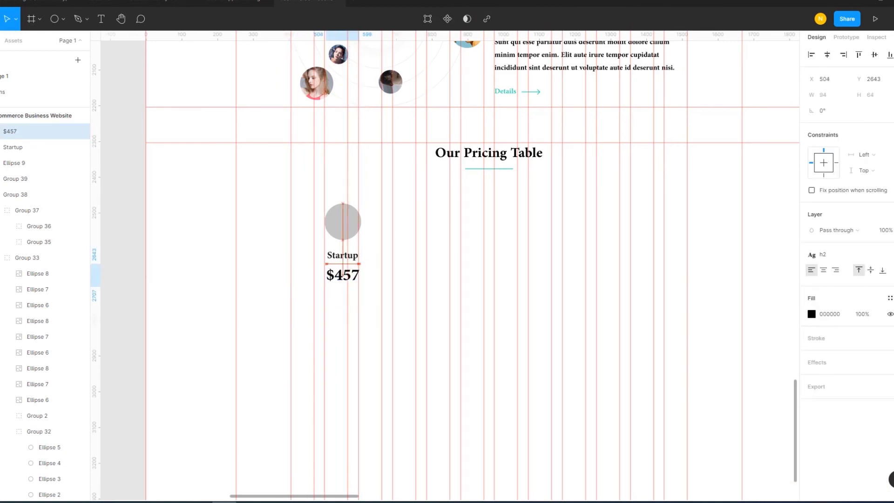
pyautogui.click(822, 255)
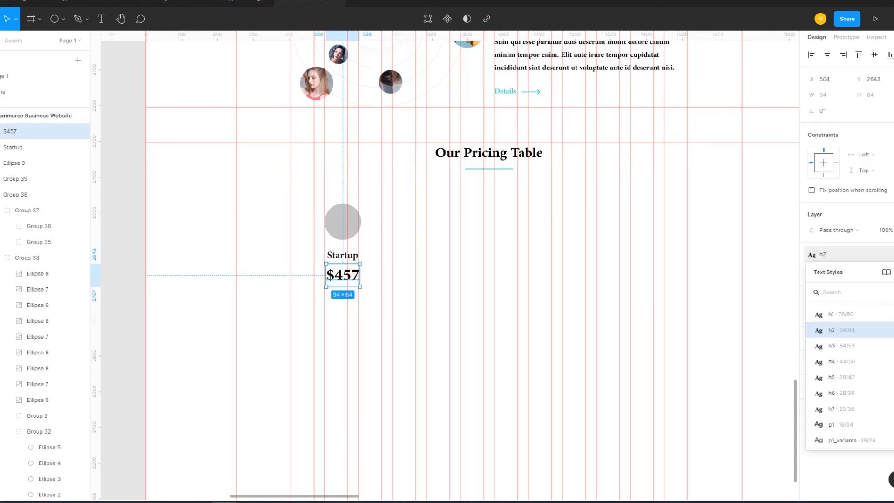
pyautogui.press('Escape')
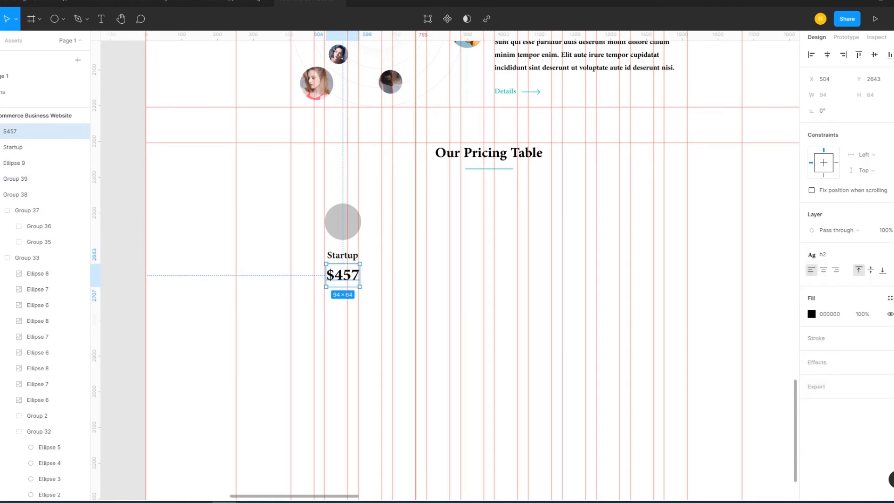
pyautogui.press('Escape')
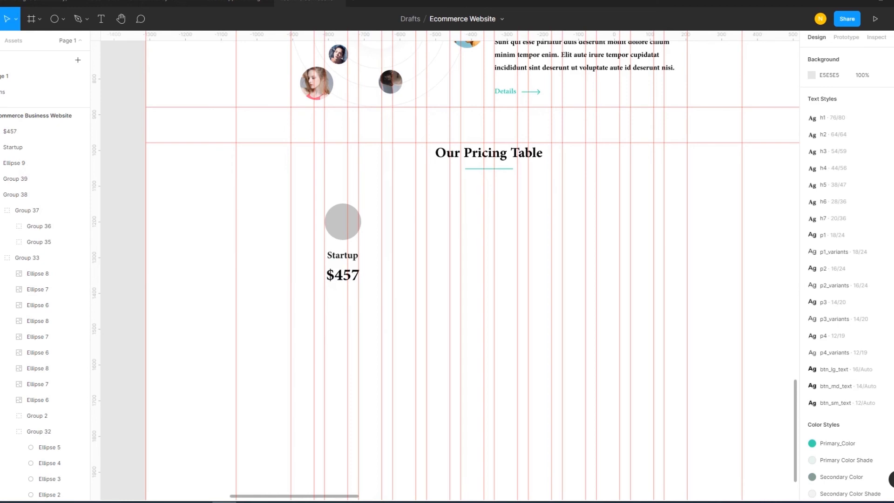
# Check the price-to-Startup gap, then copy Startup below the price as 'Plus $110 / Year'.
pyautogui.click(18, 132)
pyautogui.keyDown('shift'); pyautogui.click(19, 147); pyautogui.keyUp('shift')
pyautogui.click(831, 126)
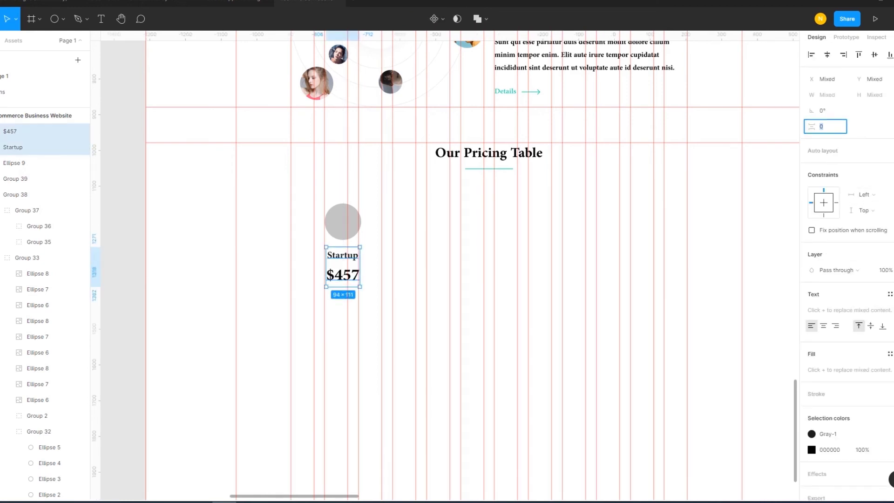
pyautogui.press('Escape')
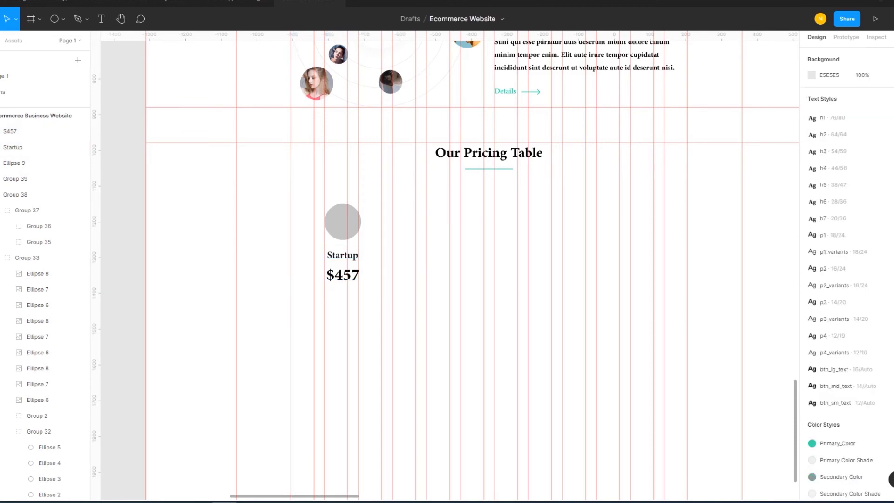
pyautogui.moveTo(343, 255); pyautogui.dragTo(340, 295)
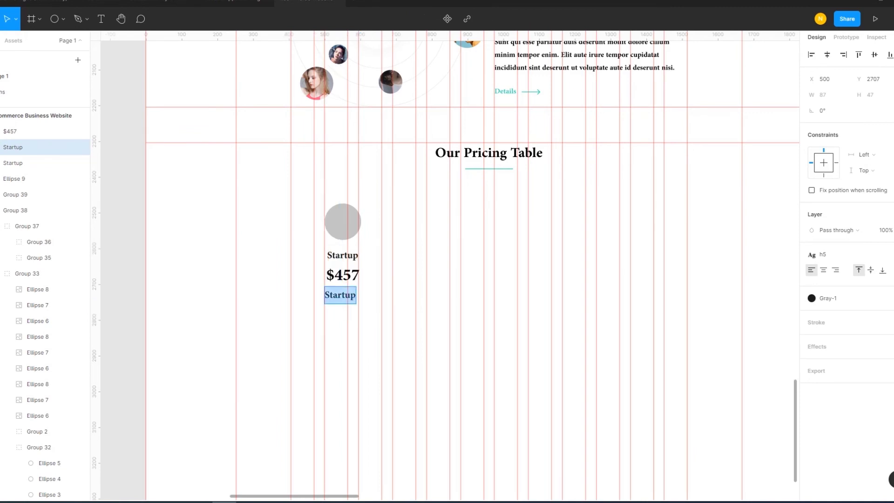
pyautogui.write('Plus $110 / Year')
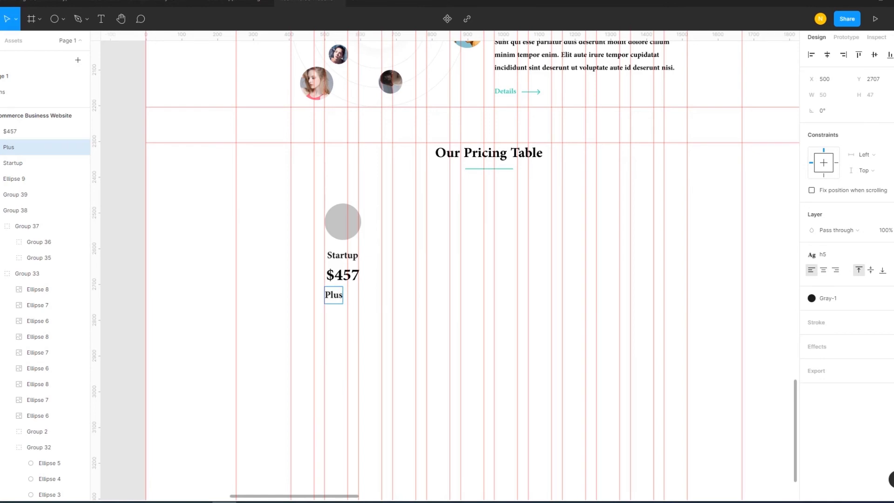
# Extend the Startup card's plan line to read 'Plus $110 / Year'.
pyautogui.write('$')
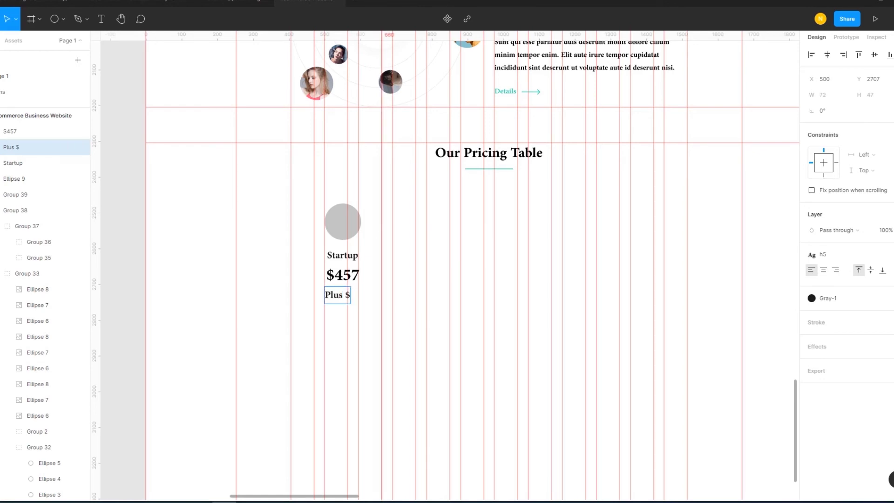
pyautogui.write('110')
pyautogui.write(' /')
pyautogui.write(' Year')
pyautogui.press('Escape')
pyautogui.press('Escape')
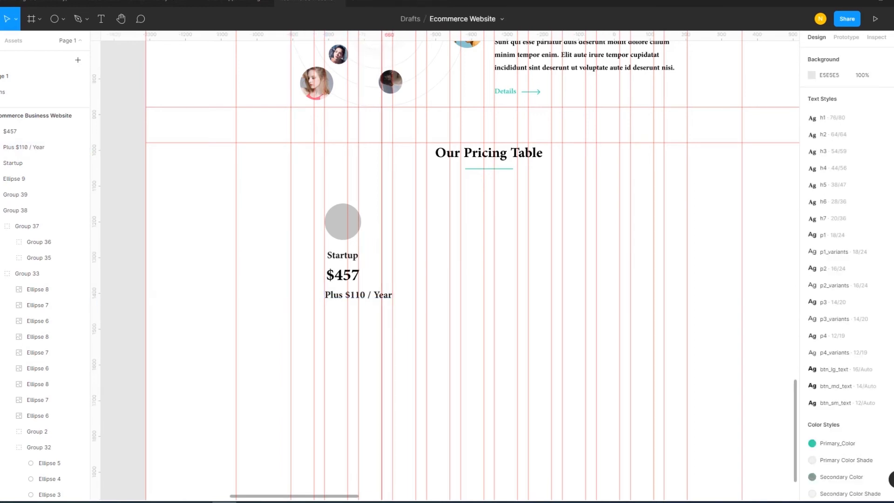
pyautogui.click(28, 147)
pyautogui.press('Escape')
# Apply the h1 text style to the $457 price and centre the plan line beneath it.
pyautogui.click(9, 131)
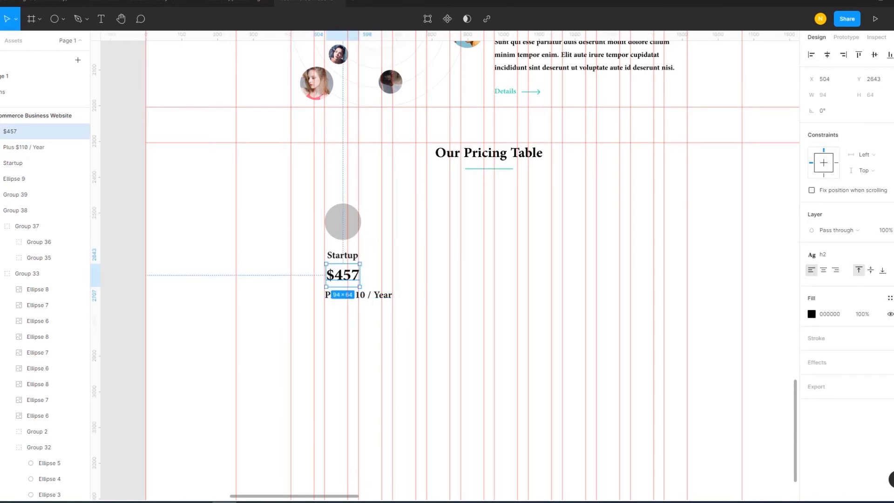
pyautogui.click(813, 255)
pyautogui.click(821, 291)
pyautogui.press('Escape')
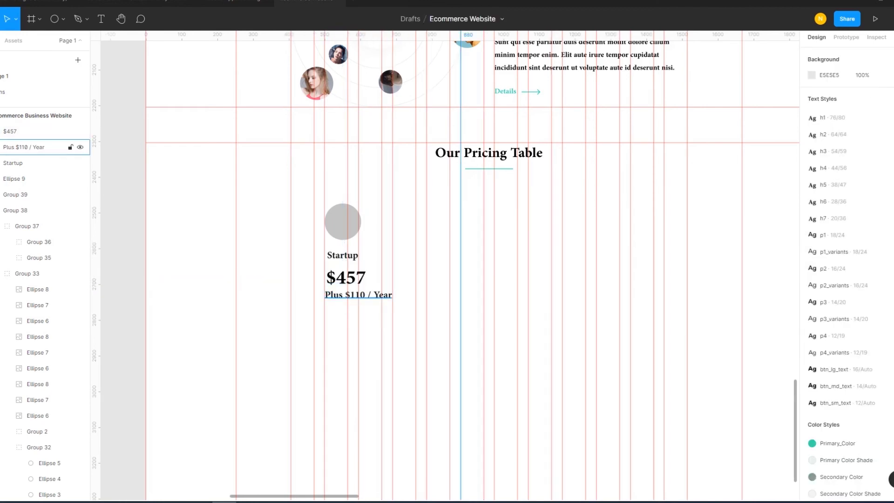
pyautogui.click(46, 146)
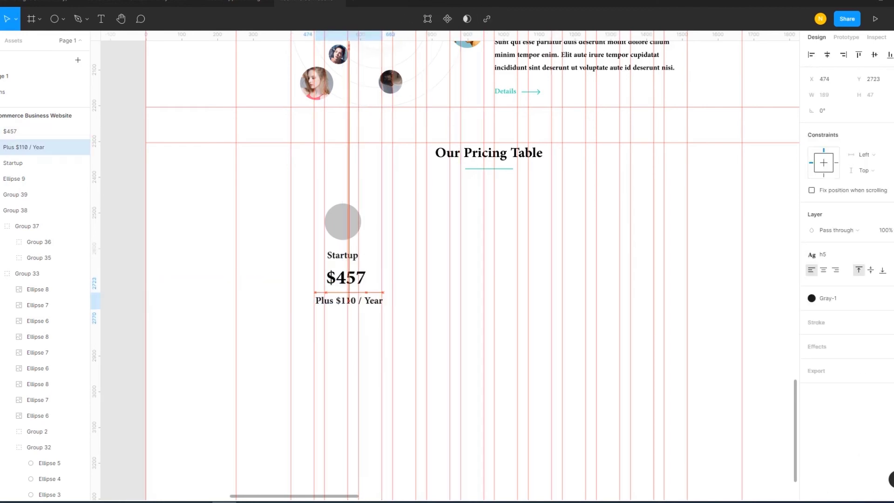
pyautogui.press('Escape')
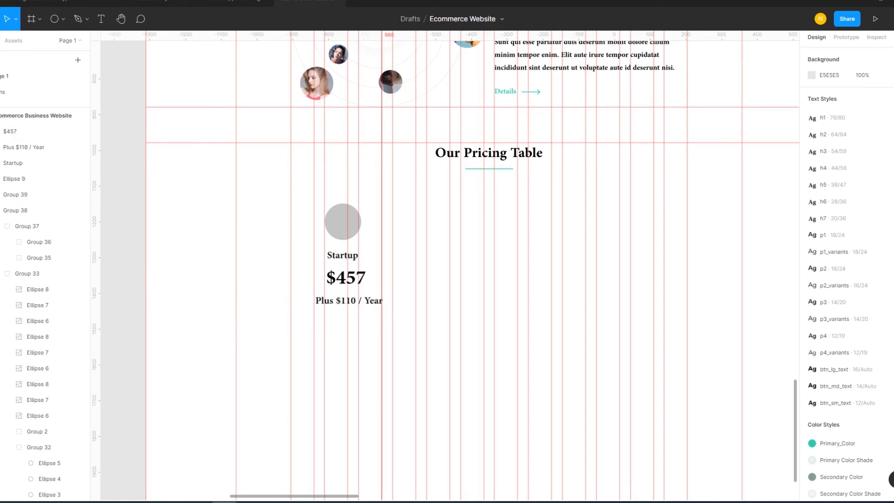
pyautogui.hotkey('alt', '2')
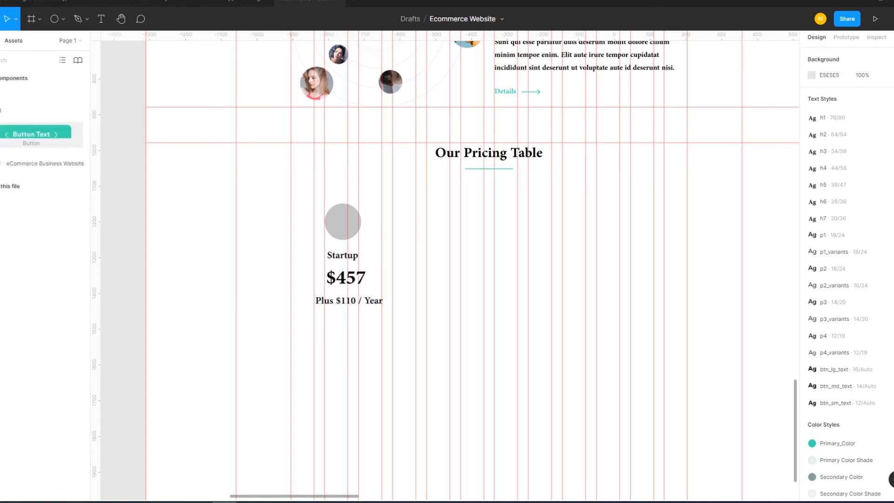
# Place the Button component below the plan line and hide both vuesax arrow icons.
pyautogui.moveTo(35, 134); pyautogui.dragTo(342, 337)
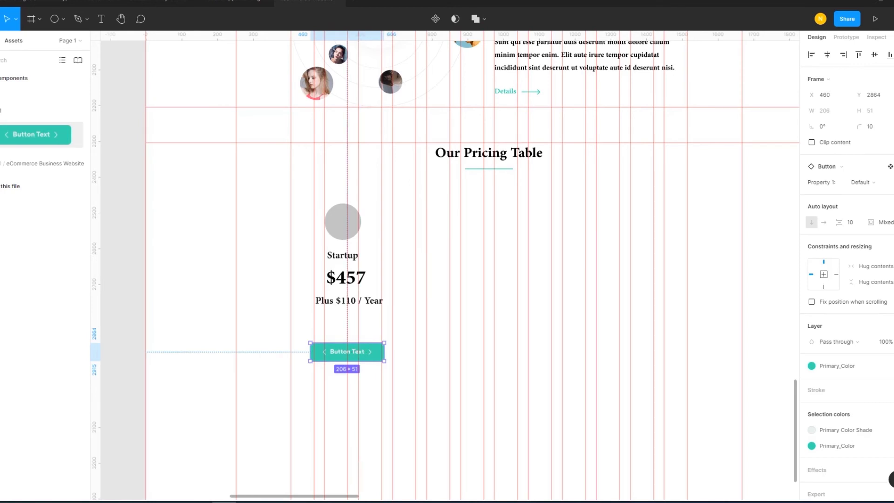
pyautogui.doubleClick(364, 337)
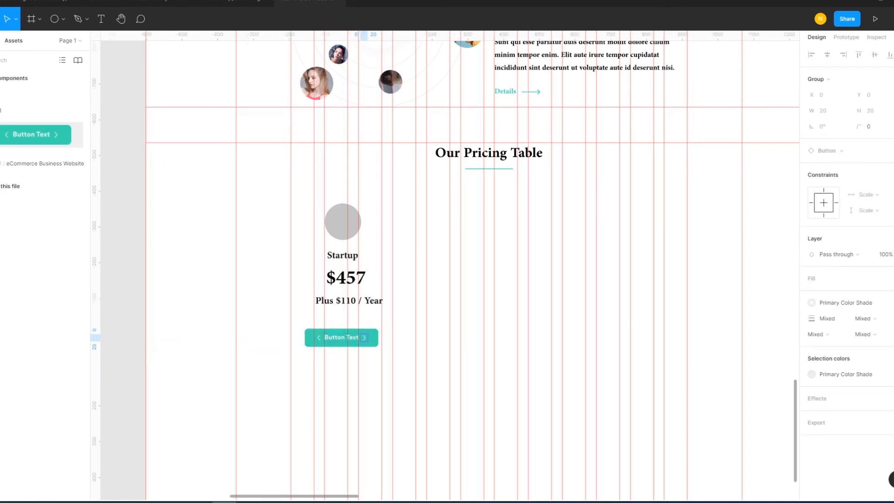
pyautogui.hotkey('alt', '1')
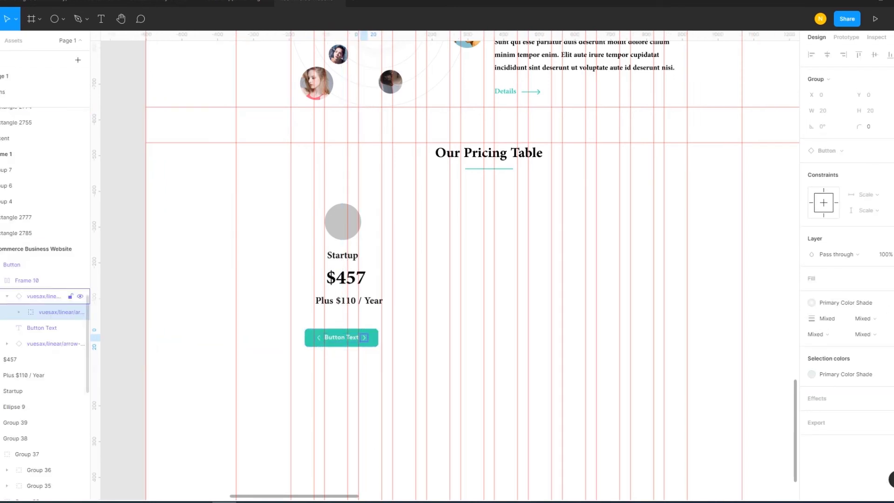
pyautogui.click(80, 296)
pyautogui.click(44, 344)
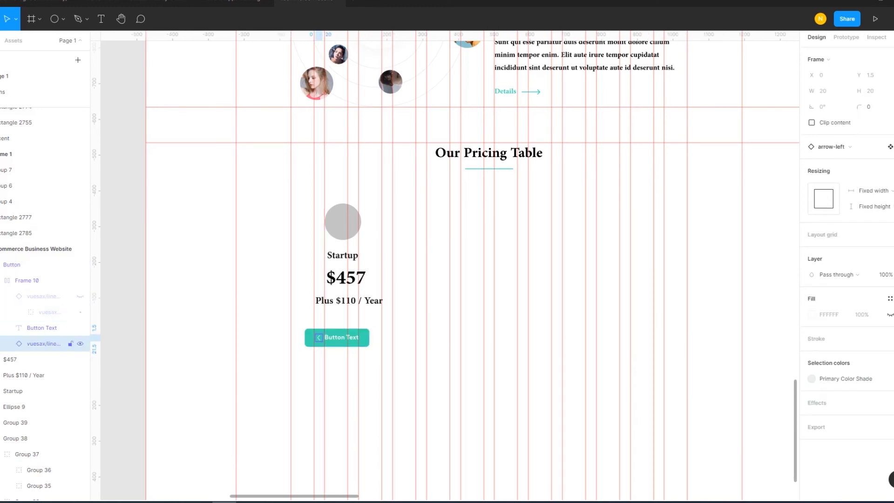
pyautogui.click(80, 343)
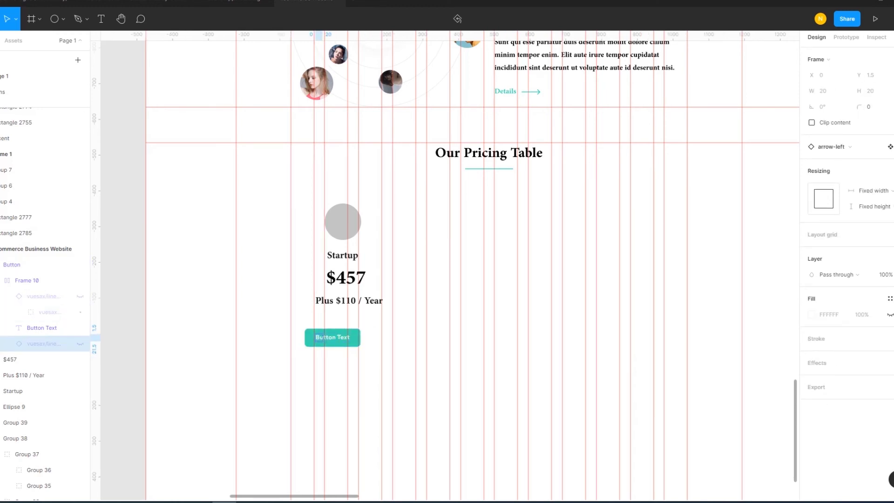
pyautogui.click(26, 280)
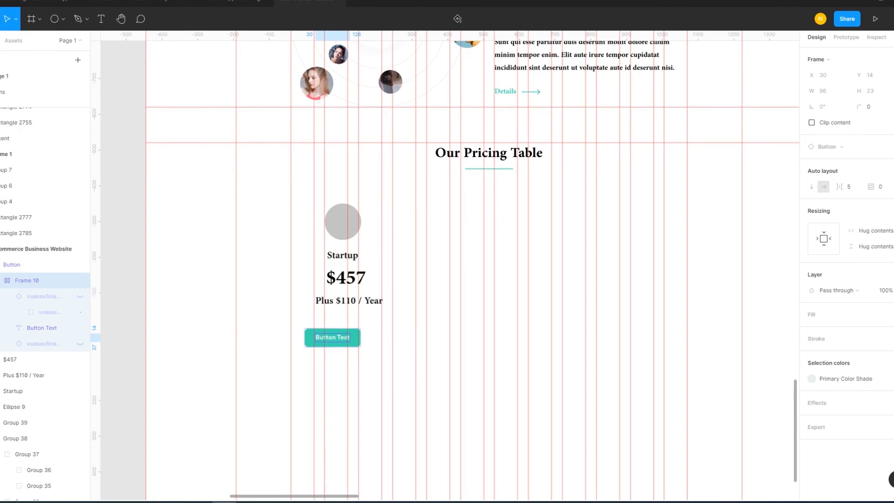
# Change the button's label to 'Get Started'.
pyautogui.click(42, 327)
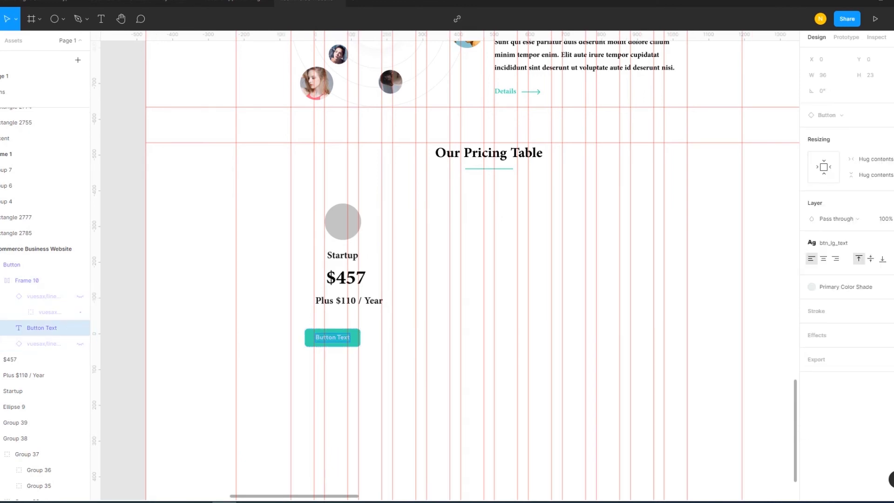
pyautogui.write('Get Started')
pyautogui.press('Escape')
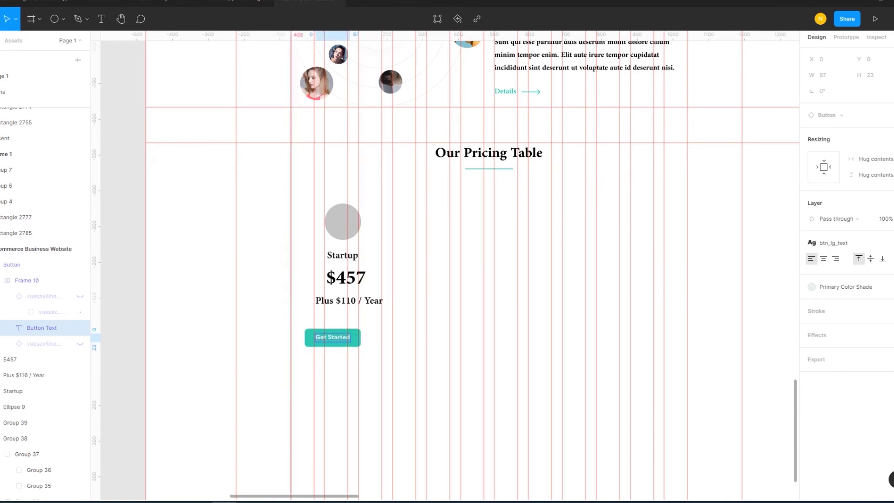
pyautogui.press('Escape')
pyautogui.click(12, 264)
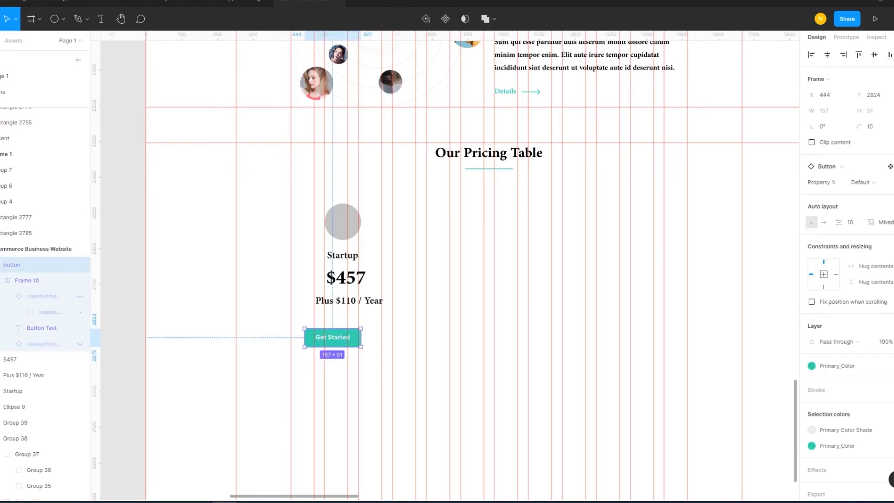
# Increase the Get Started button's left and right auto-layout padding so it stretches across the card.
pyautogui.click(870, 222)
pyautogui.press('Tab')
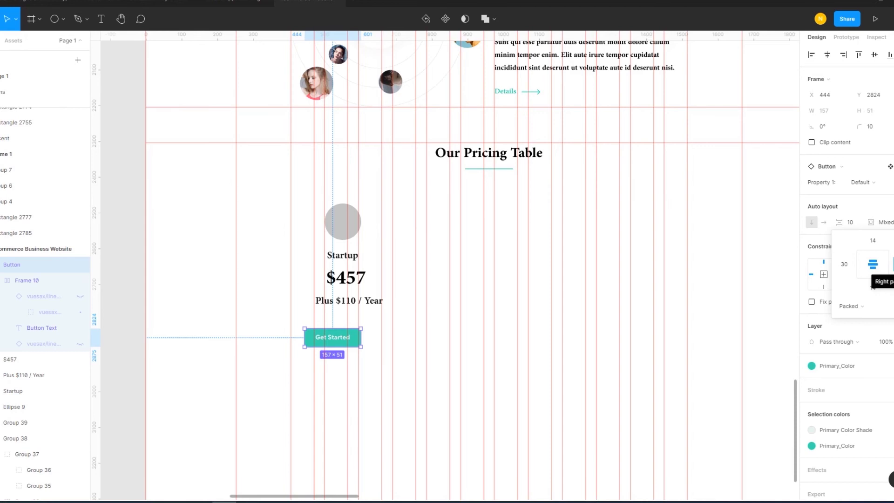
pyautogui.press('Tab')
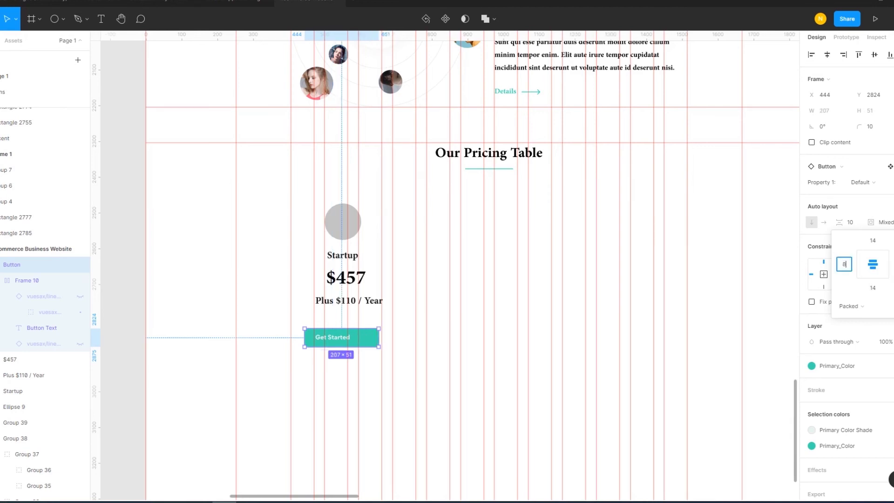
pyautogui.write('0')
pyautogui.press('Return')
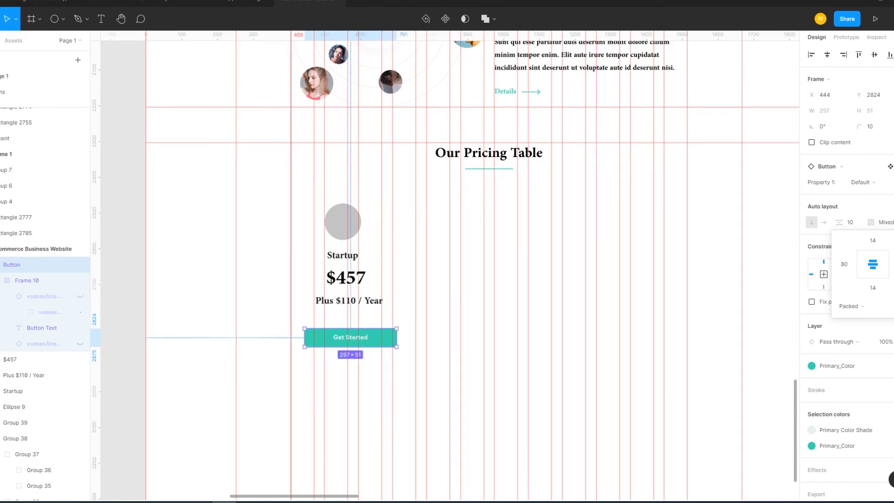
pyautogui.press('Escape')
pyautogui.click(350, 337)
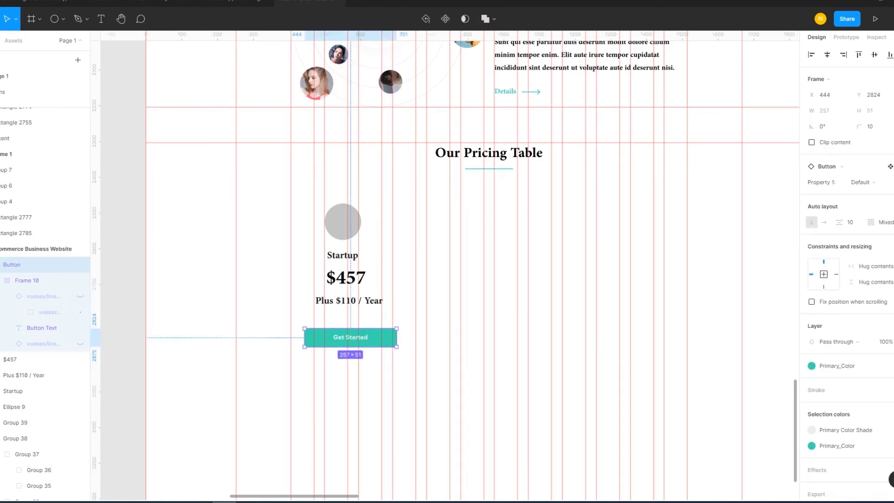
pyautogui.click(891, 222)
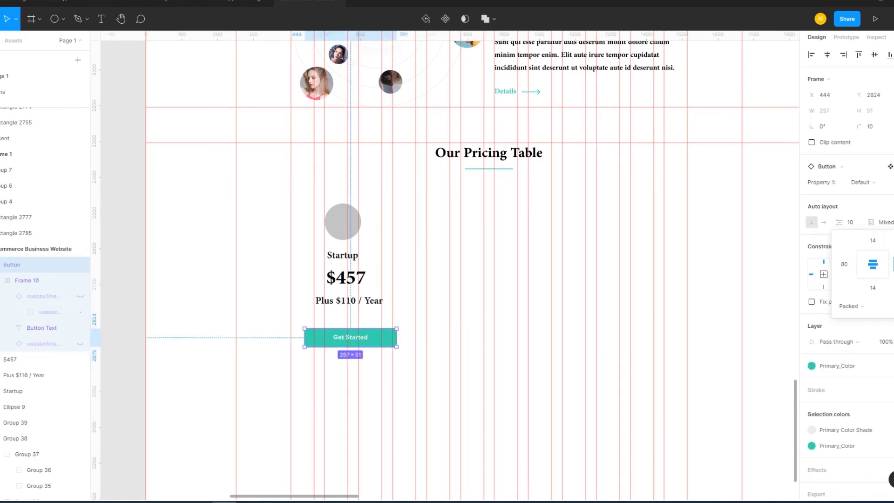
pyautogui.click(844, 264)
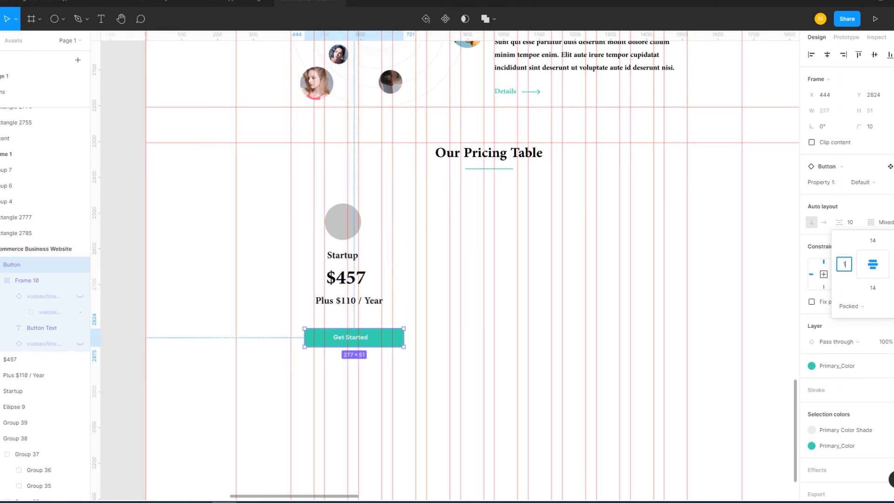
pyautogui.press('Escape')
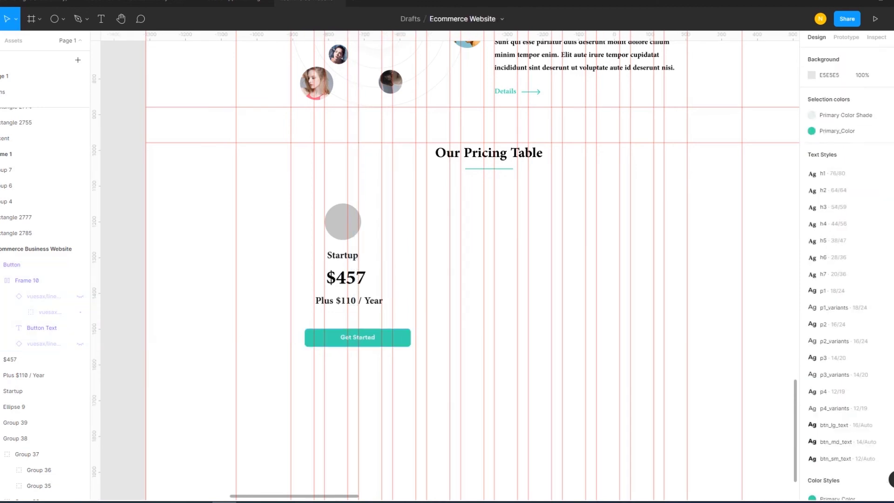
pyautogui.moveTo(409, 353); pyautogui.dragTo(303, 200)
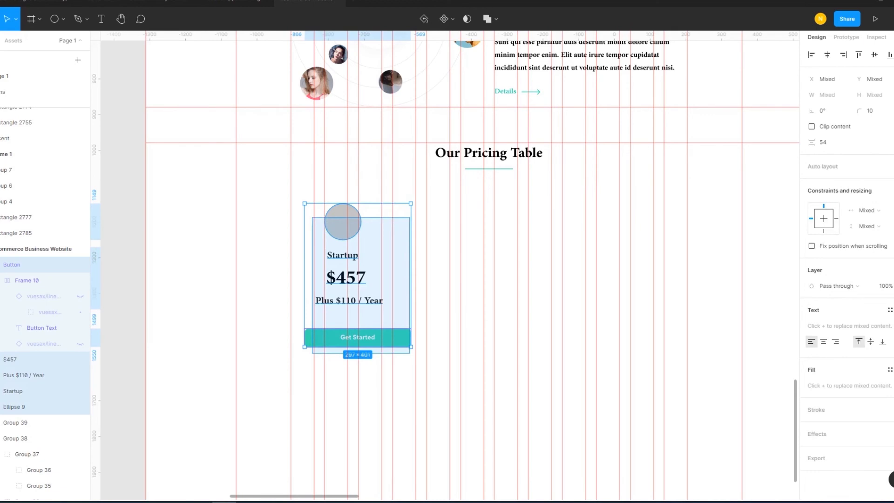
pyautogui.click(827, 55)
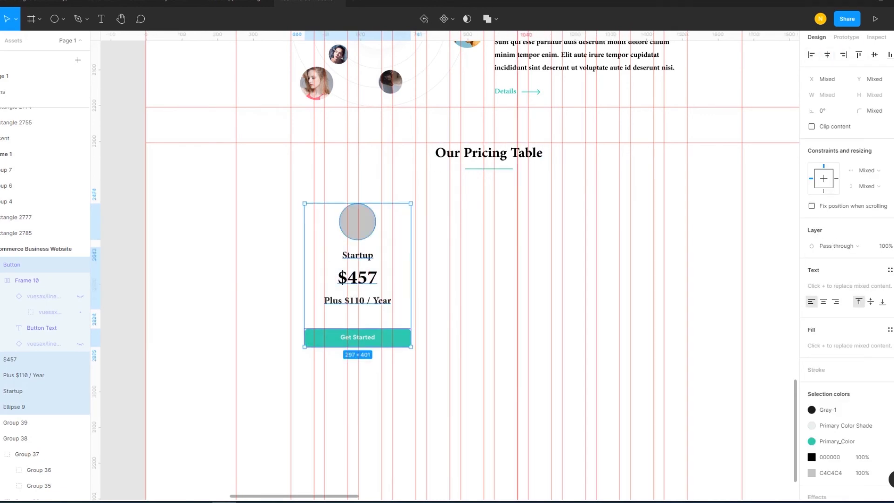
pyautogui.press('Escape')
pyautogui.moveTo(357, 337); pyautogui.dragTo(358, 325)
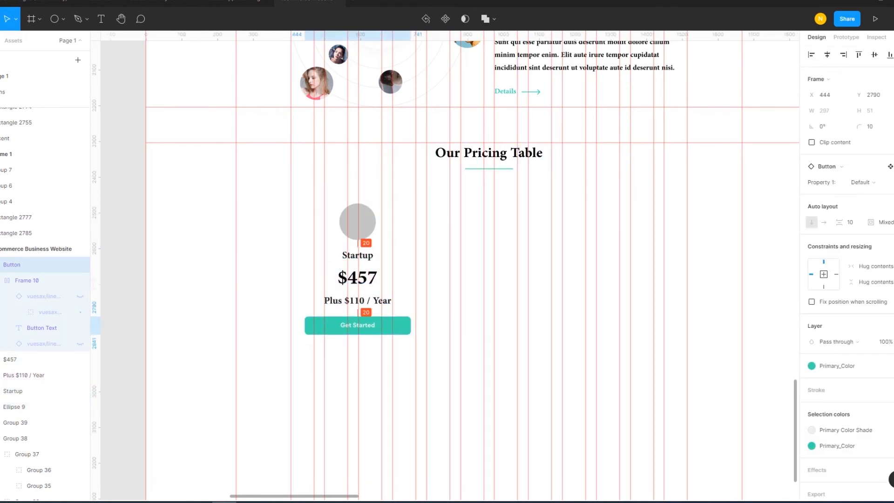
pyautogui.press('Escape')
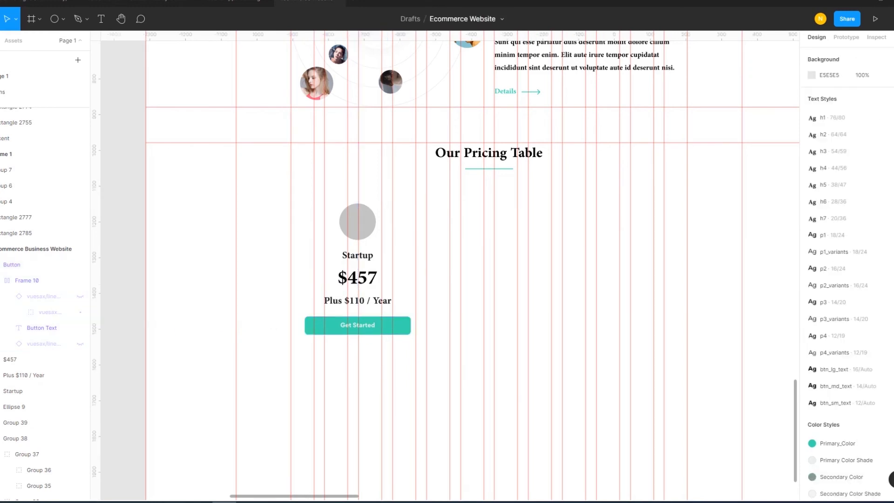
pyautogui.click(24, 374)
pyautogui.keyDown('shift'); pyautogui.click(11, 359); pyautogui.keyUp('shift')
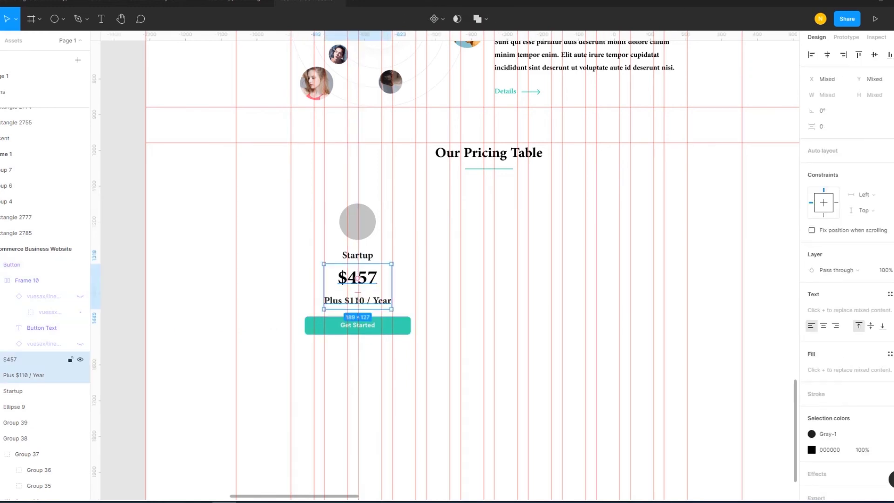
pyautogui.keyDown('shift'); pyautogui.click(14, 391); pyautogui.keyUp('shift')
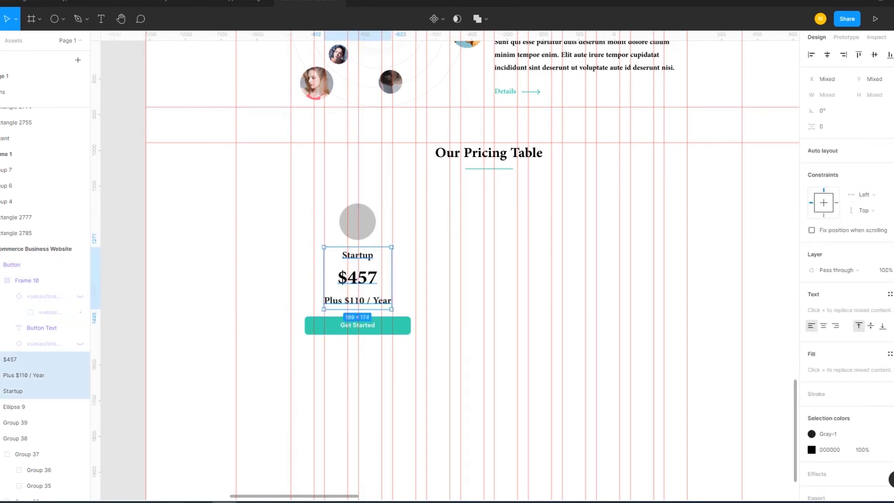
pyautogui.click(357, 278)
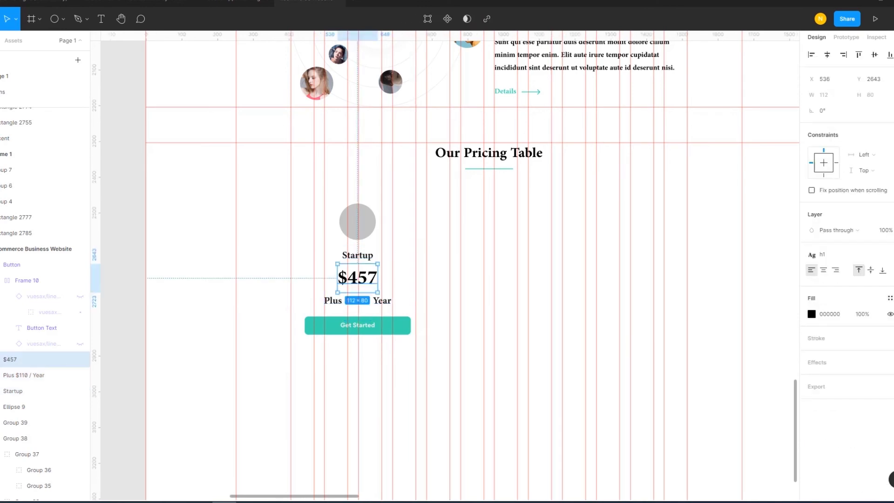
pyautogui.click(19, 390)
pyautogui.click(357, 300)
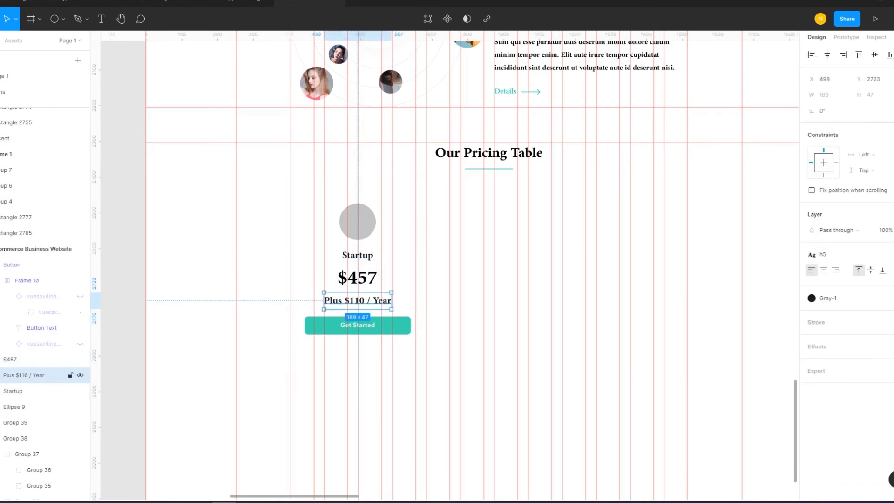
pyautogui.keyDown('shift'); pyautogui.click(357, 278); pyautogui.keyUp('shift')
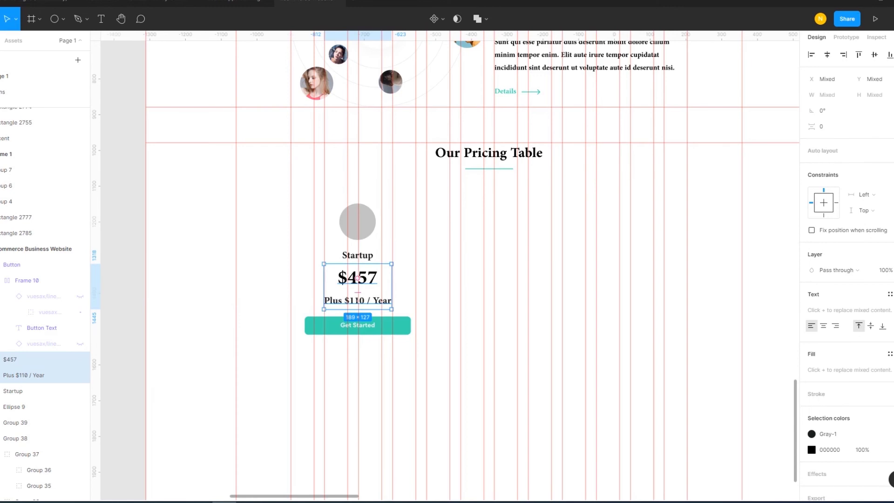
pyautogui.click(415, 396)
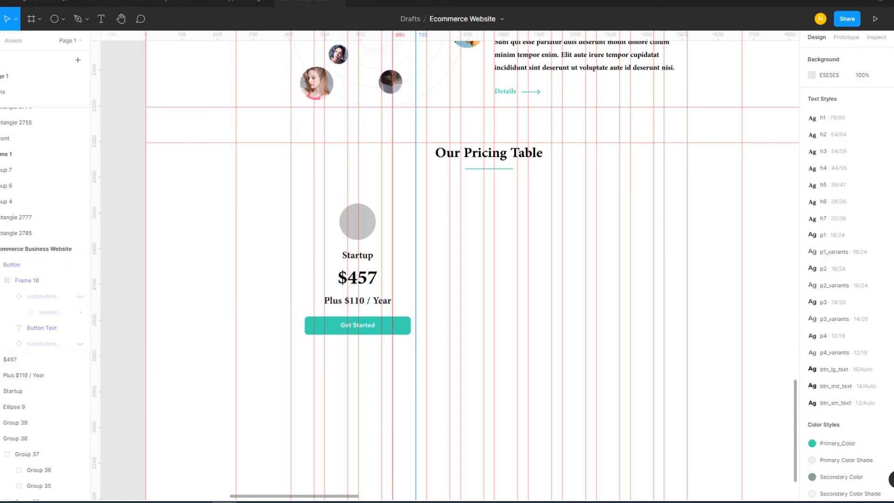
pyautogui.click(357, 300)
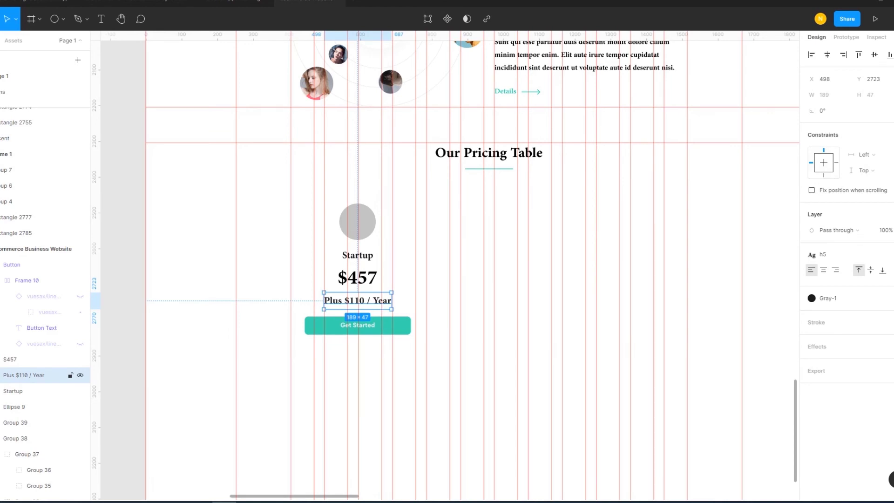
pyautogui.click(822, 255)
# Set the fee line to h6, then distribute and centre the three text lines.
pyautogui.click(828, 407)
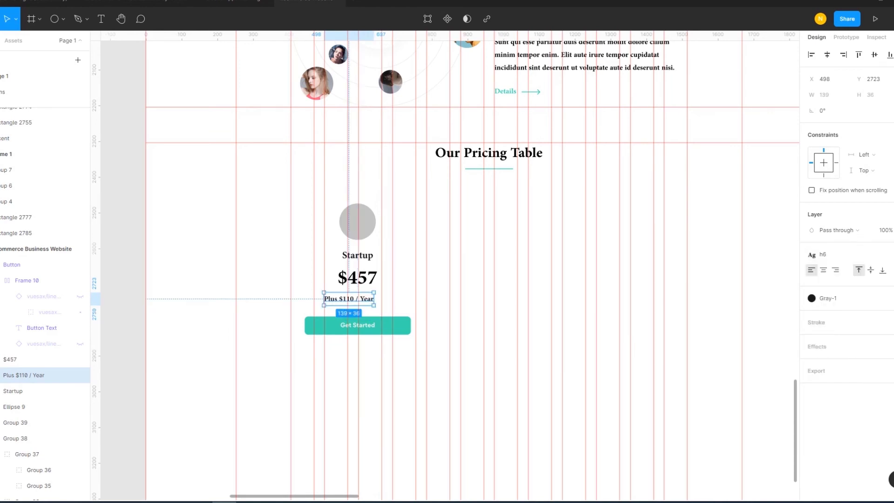
pyautogui.moveTo(349, 299)
pyautogui.mouseDown()
pyautogui.moveTo(360, 290)
pyautogui.moveTo(329, 244)
pyautogui.mouseUp()
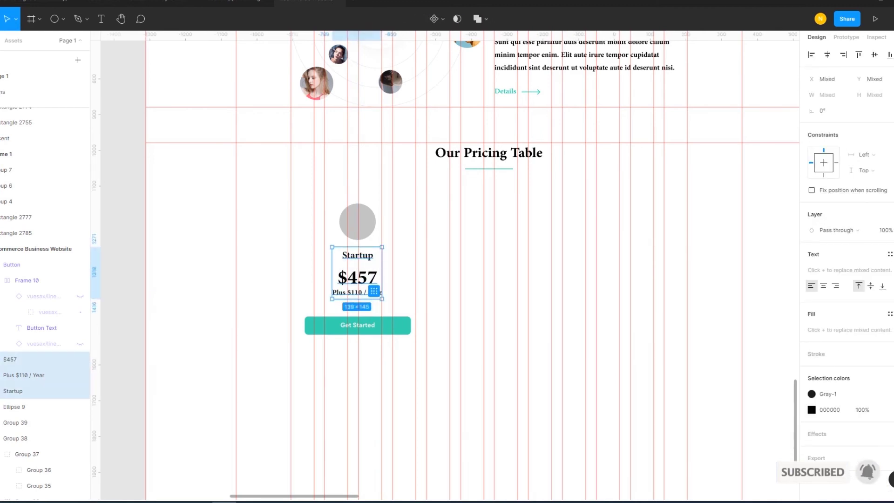
pyautogui.click(889, 54)
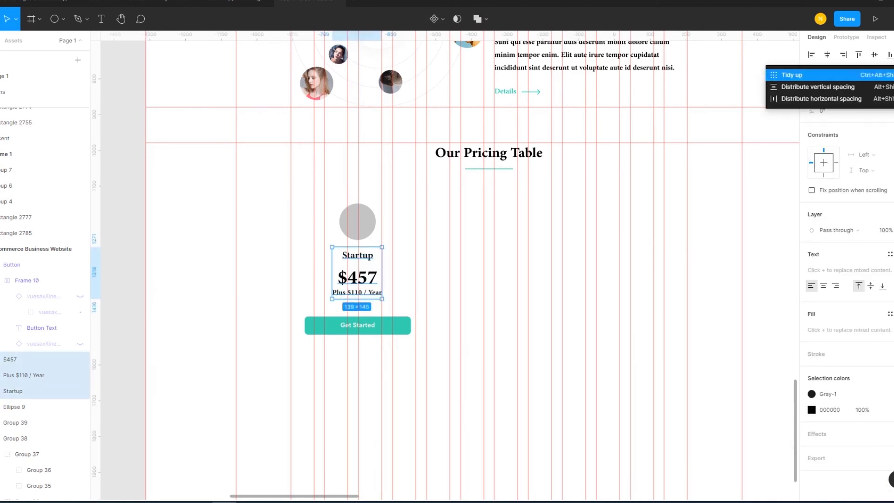
pyautogui.click(810, 98)
pyautogui.hotkey('ctrl', 'z')
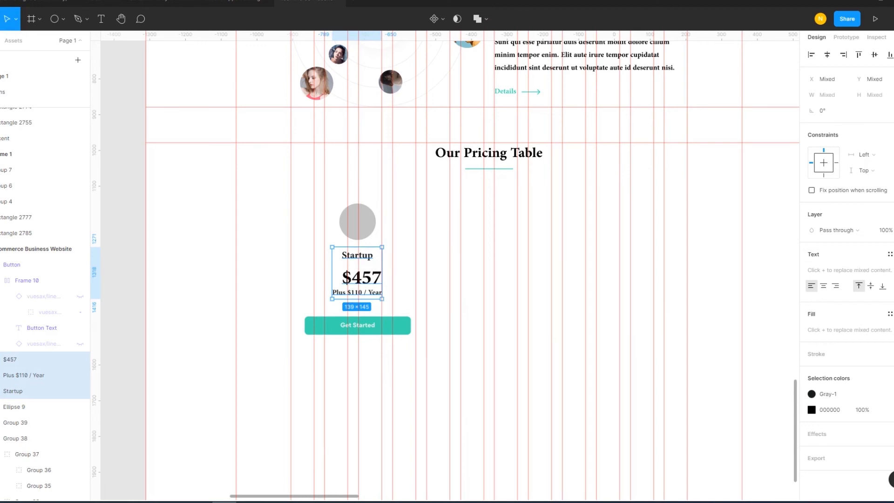
pyautogui.click(889, 59)
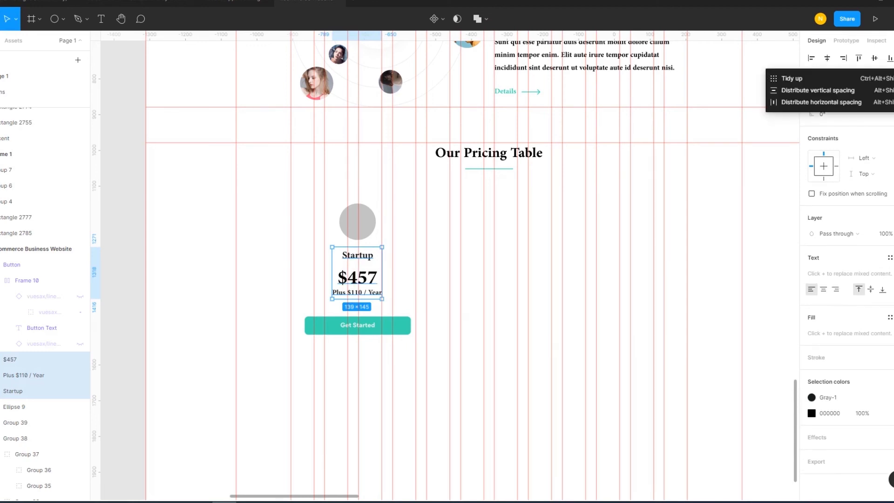
pyautogui.click(810, 97)
pyautogui.click(890, 59)
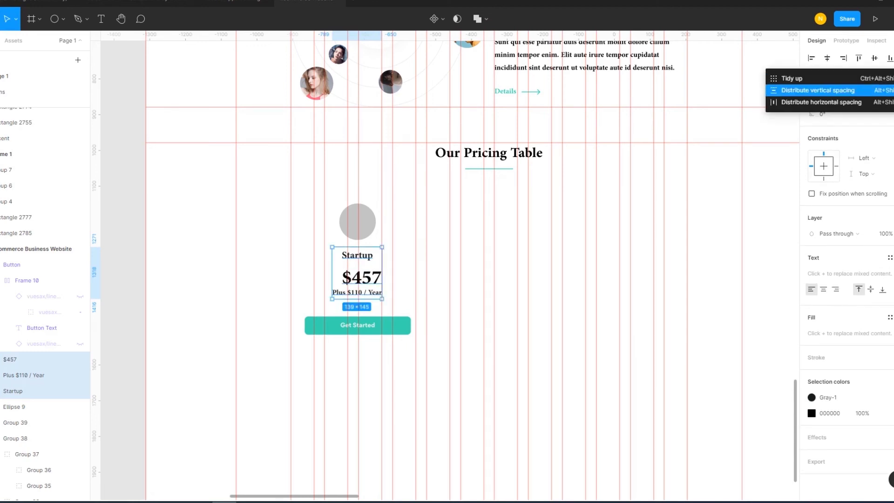
pyautogui.click(820, 86)
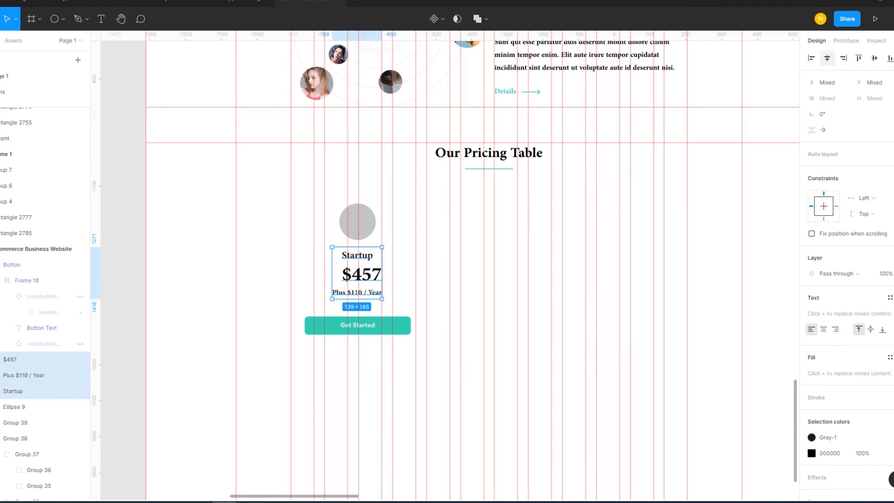
pyautogui.click(827, 58)
pyautogui.press('Escape')
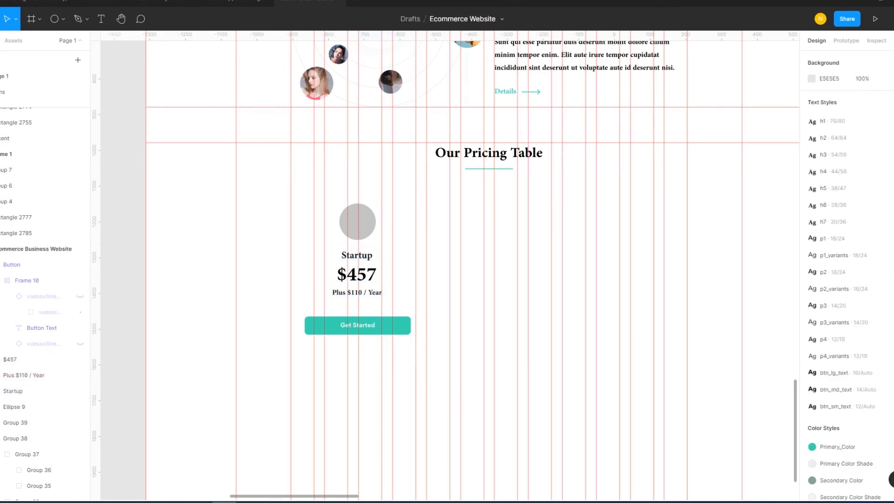
# Try h6 on the Startup title and h5 on the fee line, then undo both.
pyautogui.click(28, 391)
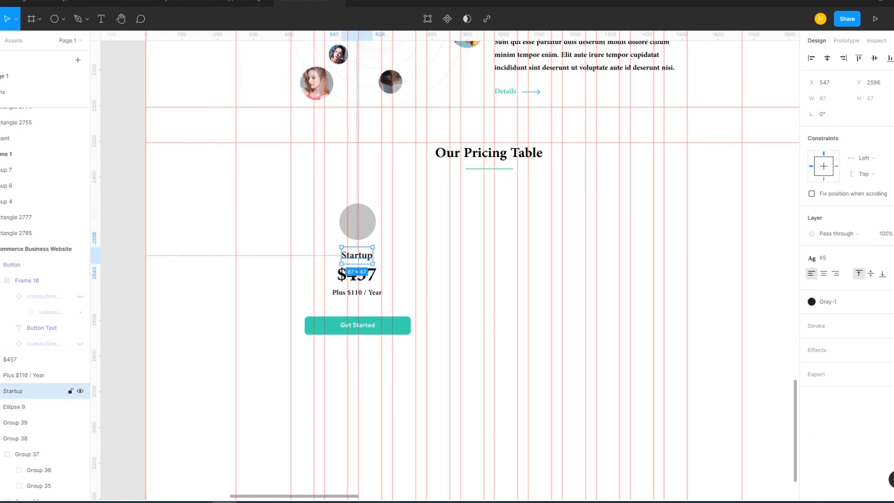
pyautogui.click(823, 258)
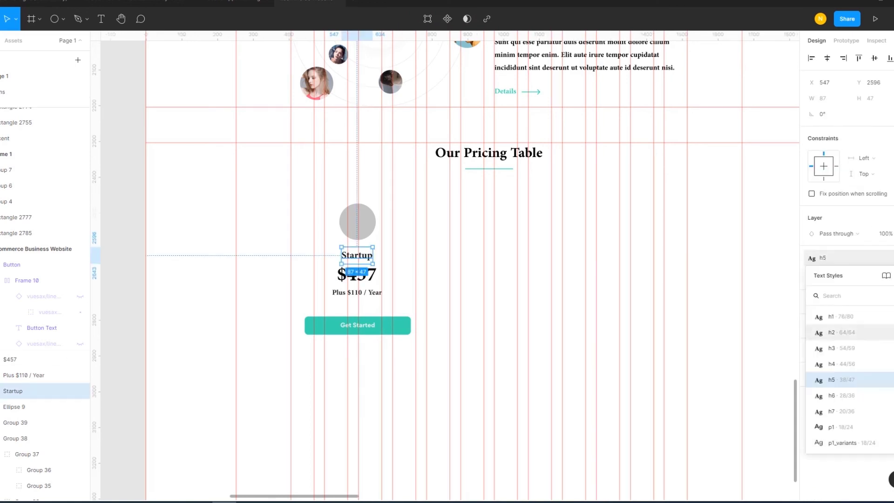
pyautogui.click(834, 395)
pyautogui.press('Escape')
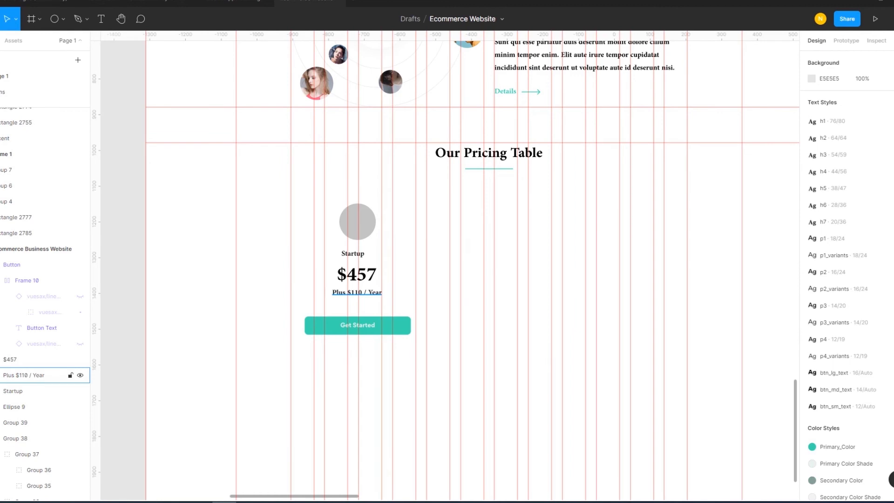
pyautogui.click(28, 374)
pyautogui.click(823, 258)
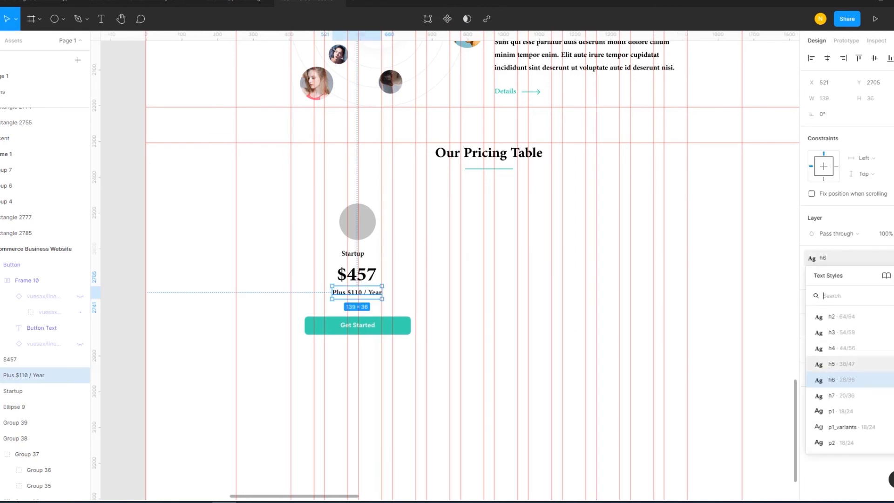
pyautogui.click(834, 364)
pyautogui.press('Escape')
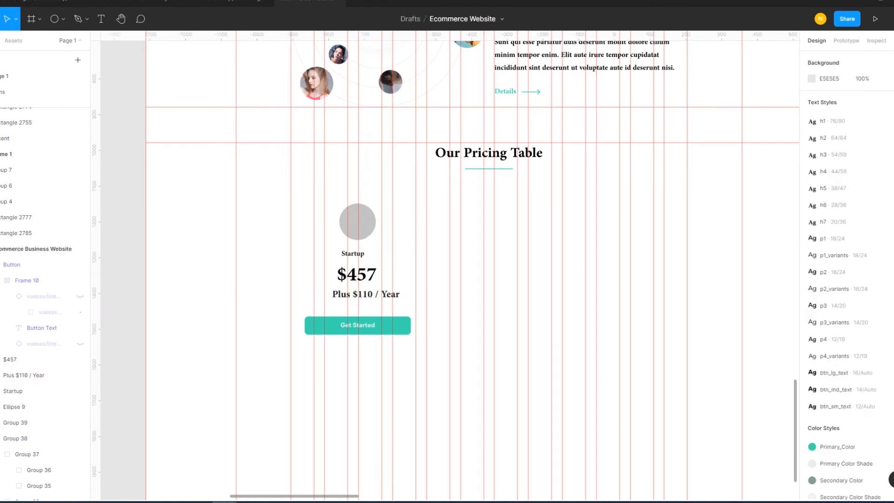
pyautogui.click(28, 374)
pyautogui.hotkey('ctrl', 'z')
pyautogui.hotkey('ctrl', 'z')
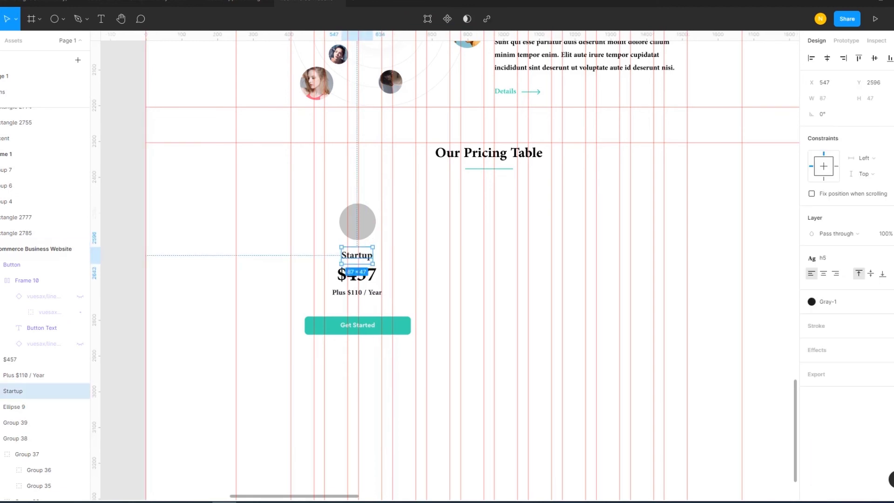
pyautogui.hotkey('ctrl', 'z')
# Space the circle and texts evenly, then group title, price and fee with 0 spacing.
pyautogui.moveTo(386, 302); pyautogui.dragTo(147, 209)
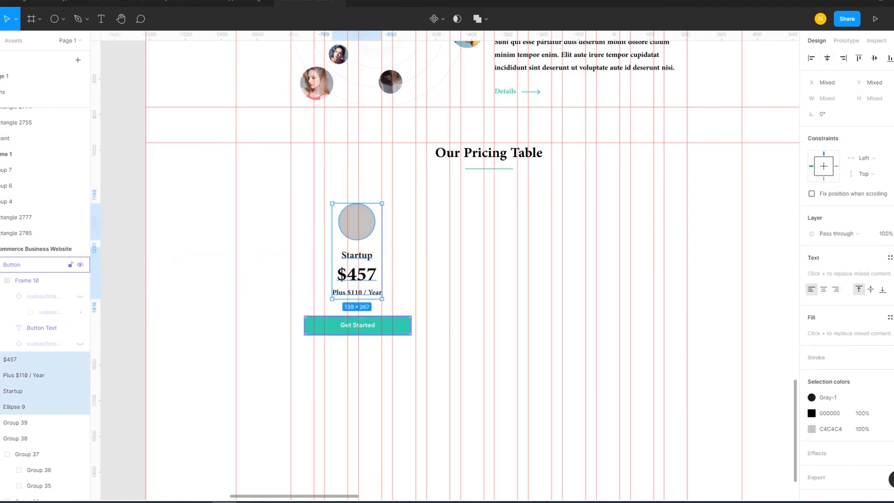
pyautogui.click(890, 58)
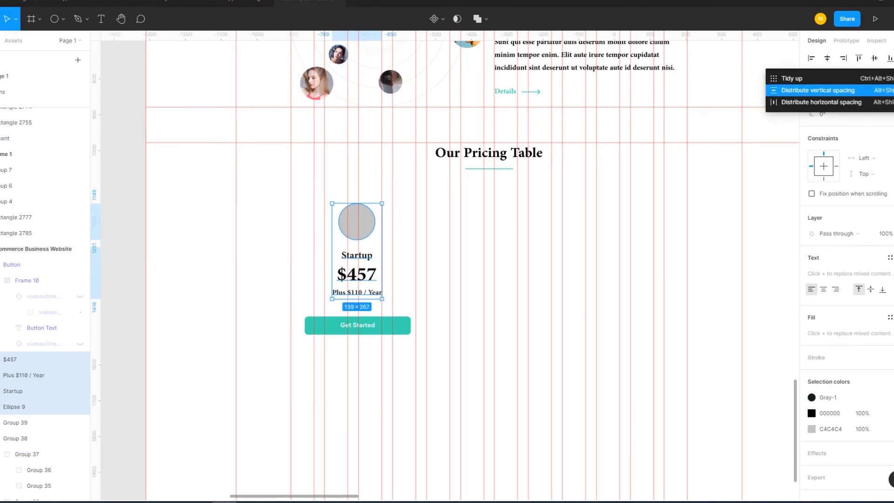
pyautogui.click(838, 89)
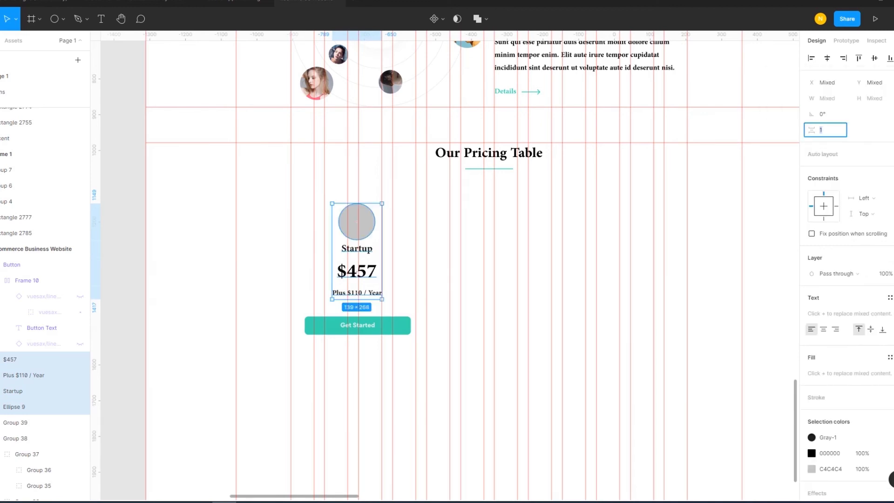
pyautogui.moveTo(357, 270); pyautogui.dragTo(357, 274)
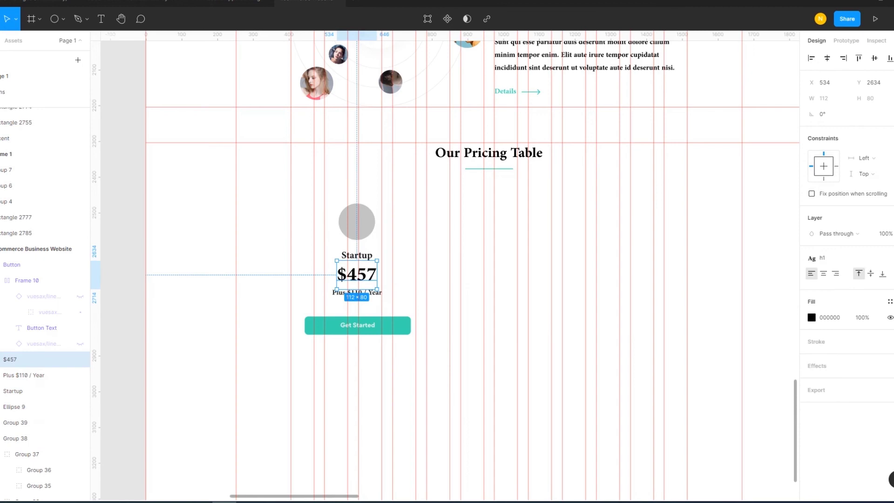
pyautogui.keyDown('shift'); pyautogui.click(28, 390); pyautogui.keyUp('shift')
pyautogui.click(829, 130)
pyautogui.write('0')
pyautogui.press('Return')
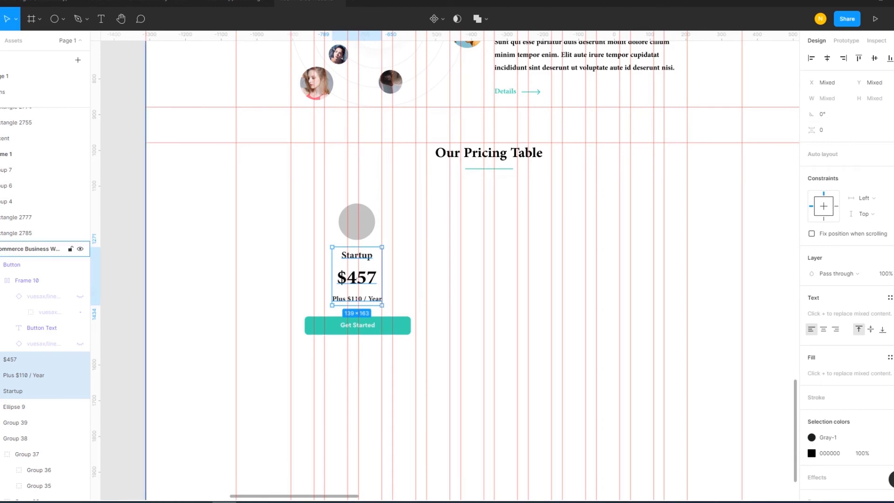
pyautogui.hotkey('ctrl', 'g')
pyautogui.press('Escape')
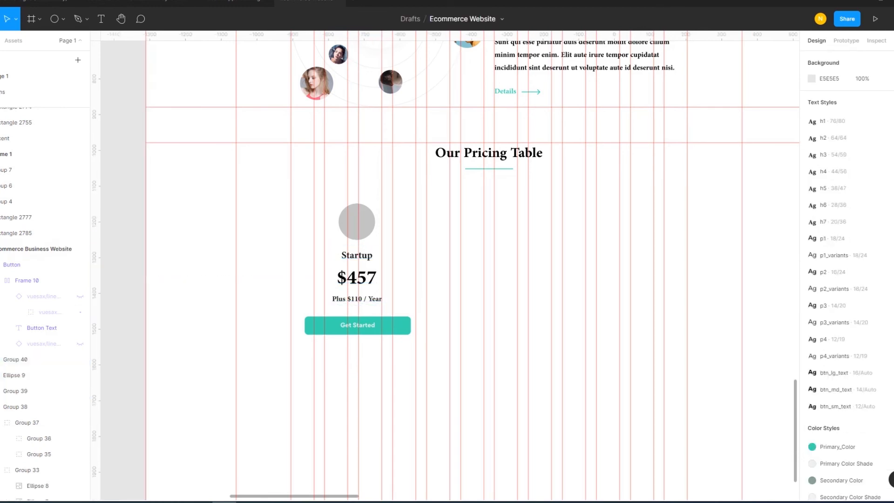
# Set a 20 px gap between the text group and the Get Started button.
pyautogui.click(358, 325)
pyautogui.keyDown('shift'); pyautogui.click(357, 277); pyautogui.keyUp('shift')
pyautogui.click(827, 162)
pyautogui.press('Return')
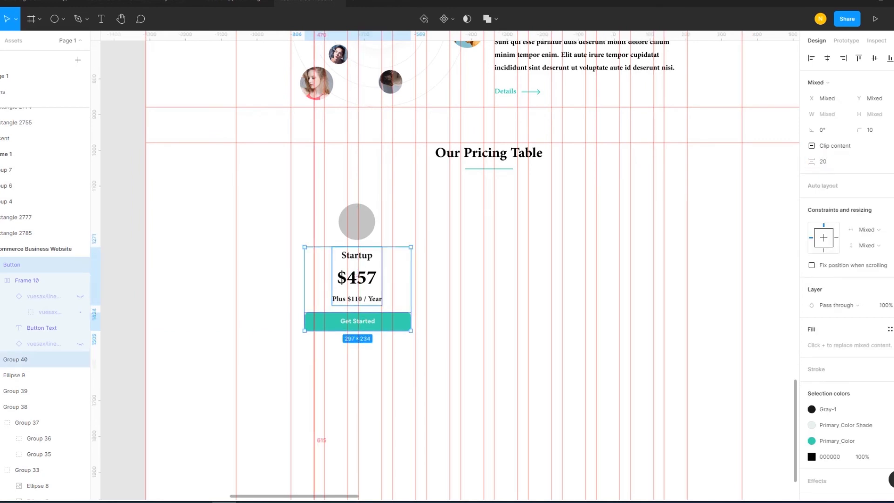
pyautogui.press('Escape')
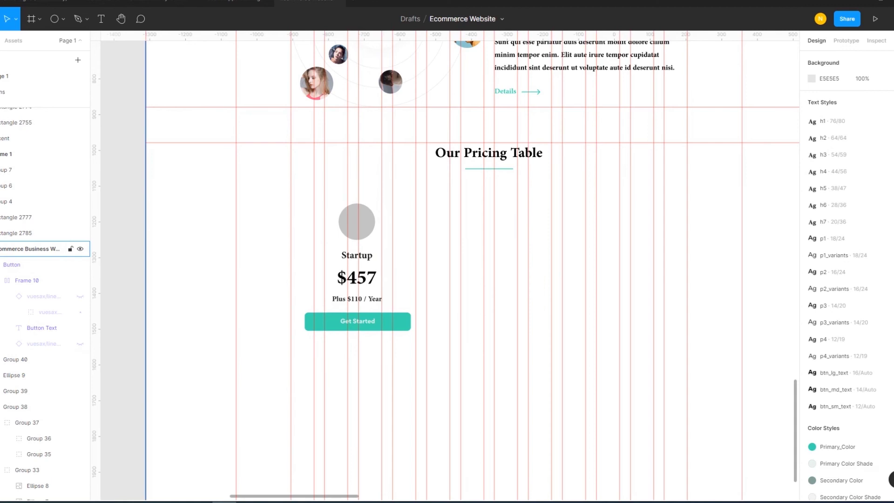
pyautogui.press('t')
pyautogui.scroll(-2, 449, 266)
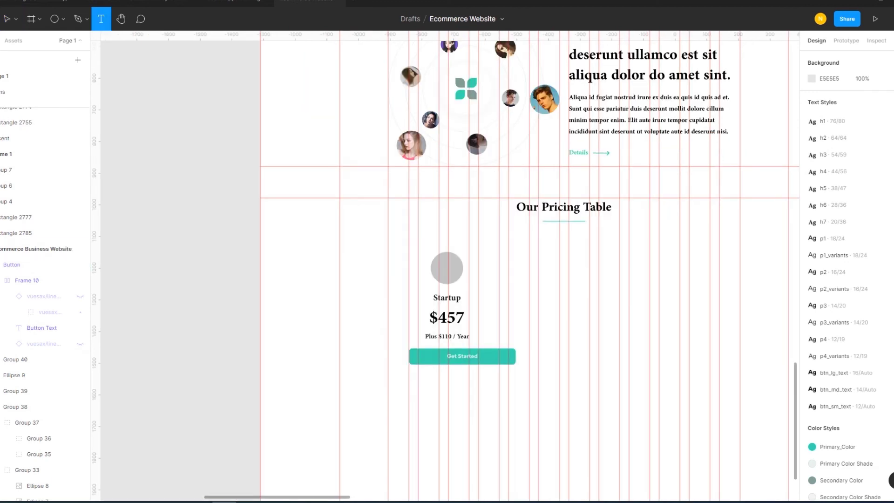
# Draw a text box under Get Started, fill it with Content Reel's short Lorem Ipsum, and style it p3.
pyautogui.moveTo(409, 369); pyautogui.dragTo(515, 428)
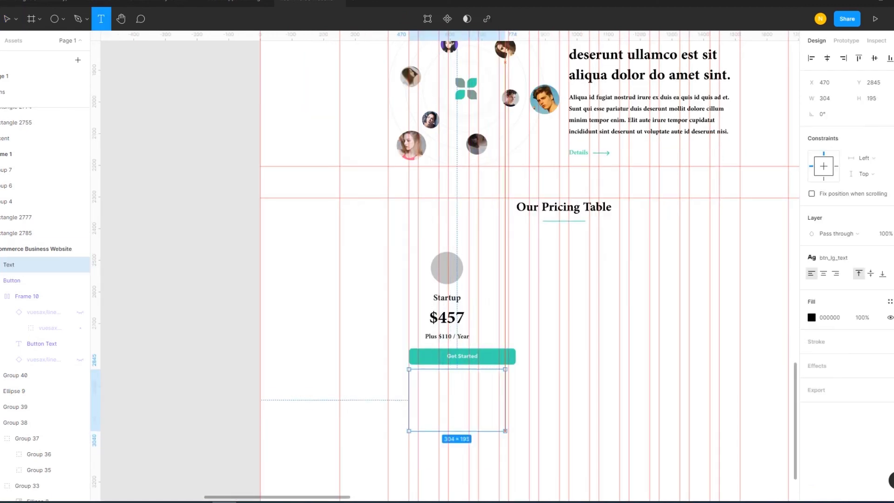
pyautogui.moveTo(515, 427); pyautogui.dragTo(516, 405)
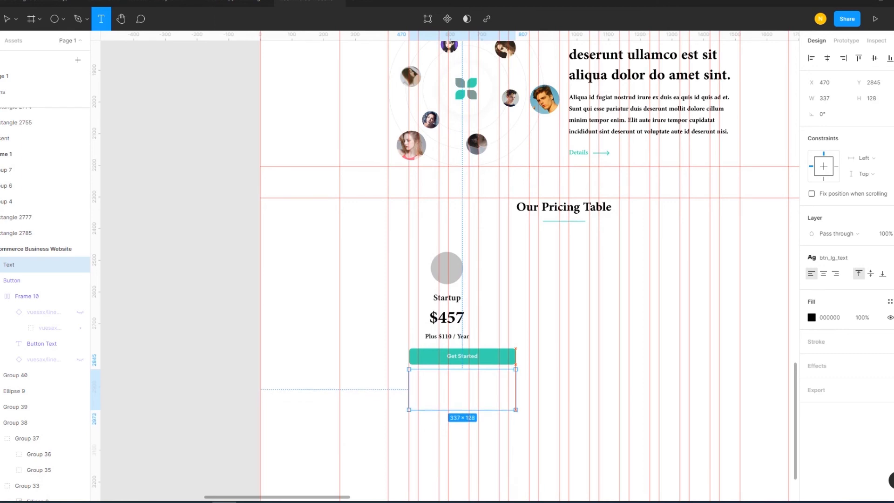
pyautogui.press('Escape')
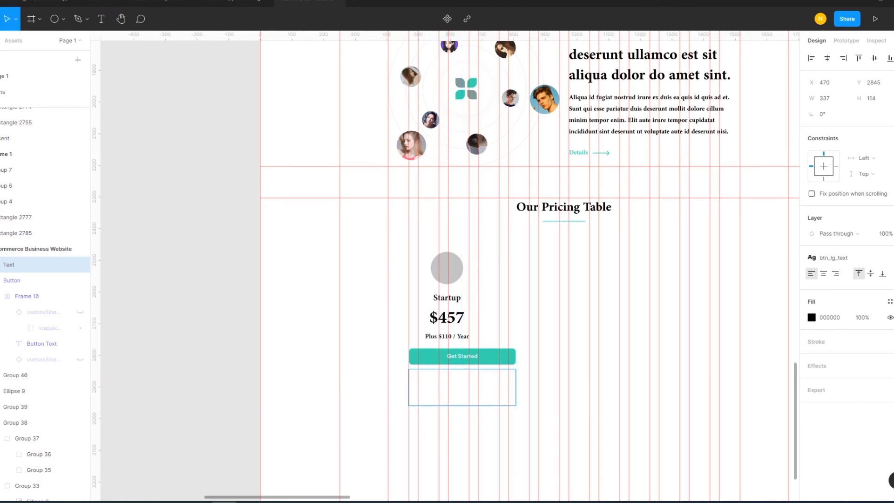
pyautogui.rightClick(416, 358)
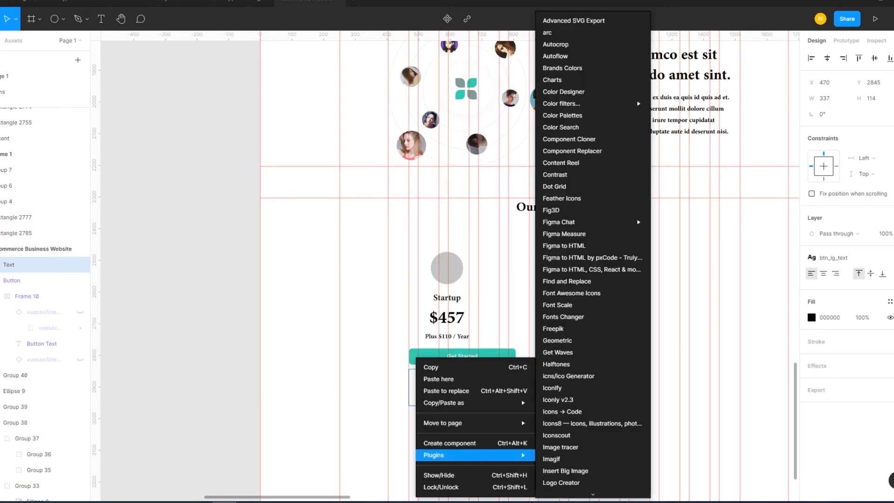
pyautogui.click(562, 162)
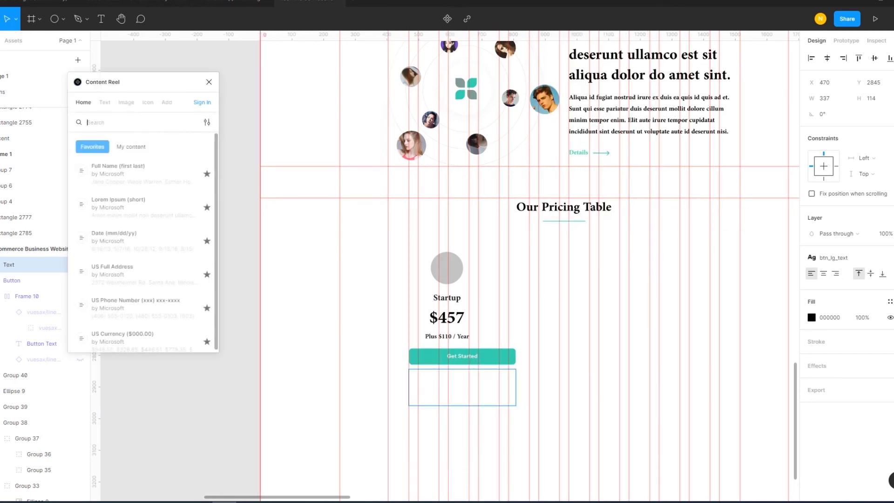
pyautogui.click(135, 205)
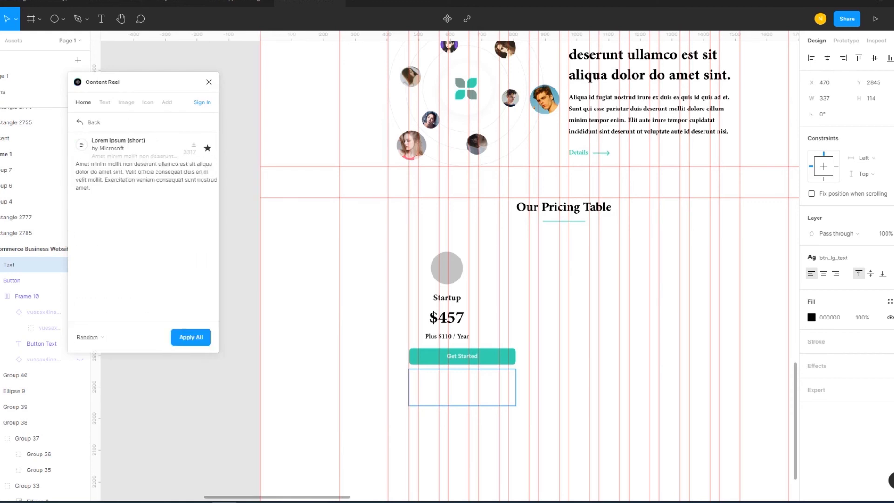
pyautogui.click(147, 174)
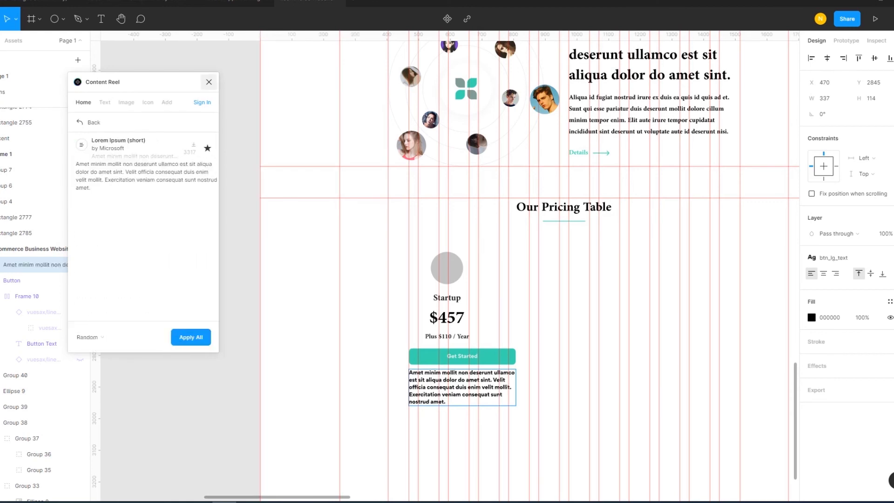
pyautogui.click(208, 82)
pyautogui.press('Escape')
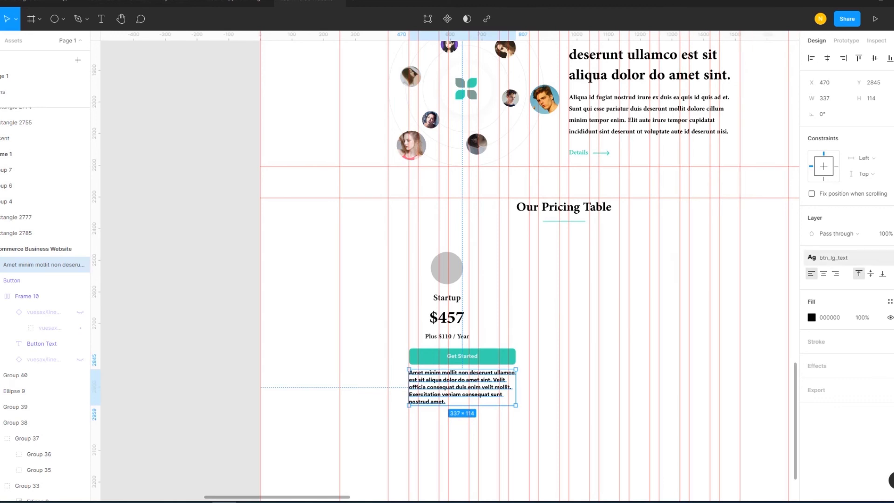
pyautogui.click(833, 258)
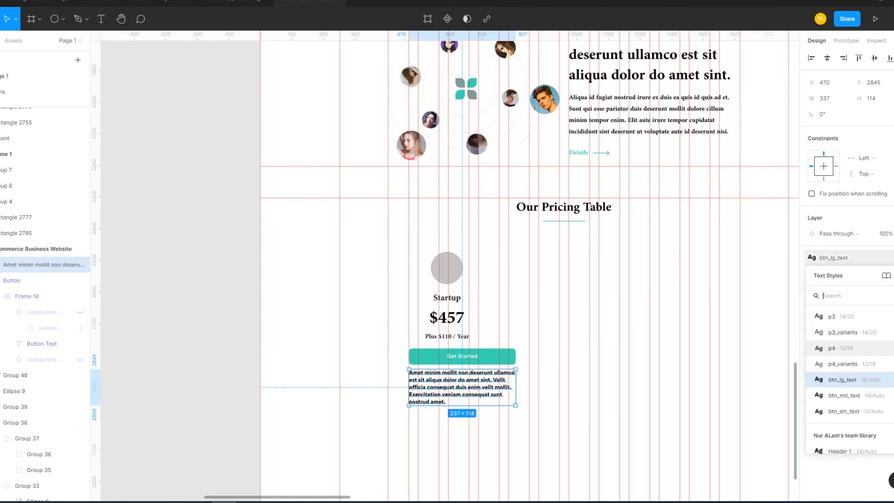
pyautogui.click(838, 316)
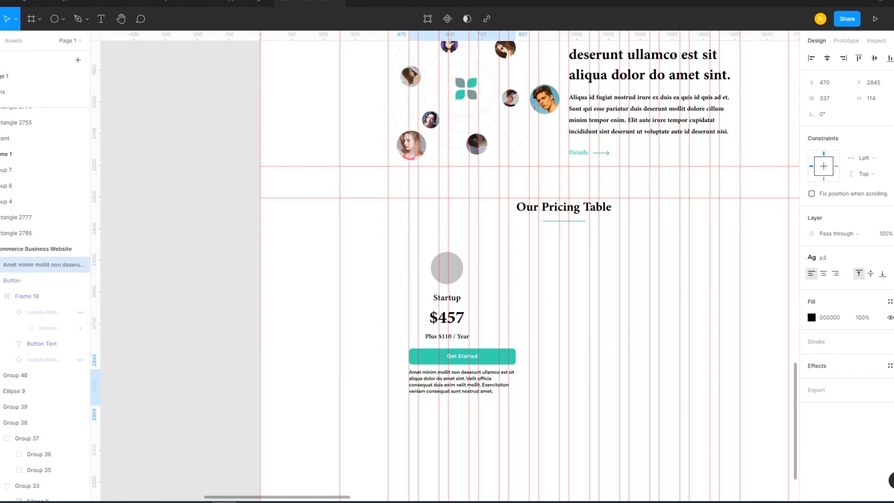
# Edit the p3 text style to increase its line height.
pyautogui.scroll(-1, 511, 366)
pyautogui.keyDown('ctrl'); pyautogui.scroll(3, 511, 366); pyautogui.keyUp('ctrl')
pyautogui.keyDown('ctrl'); pyautogui.scroll(2, 509, 375); pyautogui.keyUp('ctrl')
pyautogui.click(819, 257)
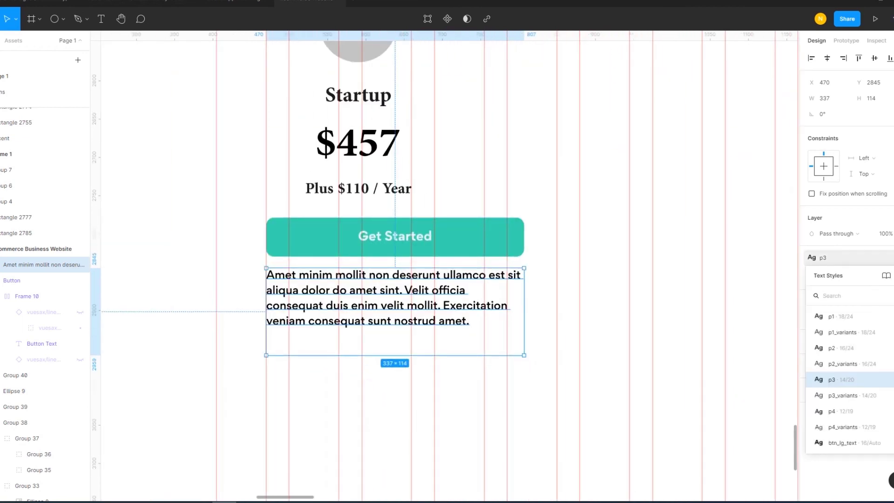
pyautogui.click(820, 257)
pyautogui.click(820, 258)
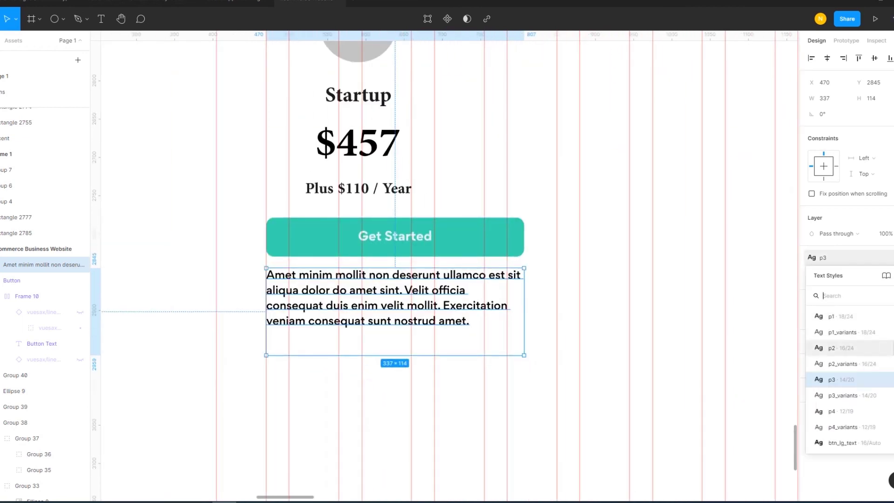
pyautogui.click(885, 380)
pyautogui.moveTo(699, 457); pyautogui.dragTo(710, 459)
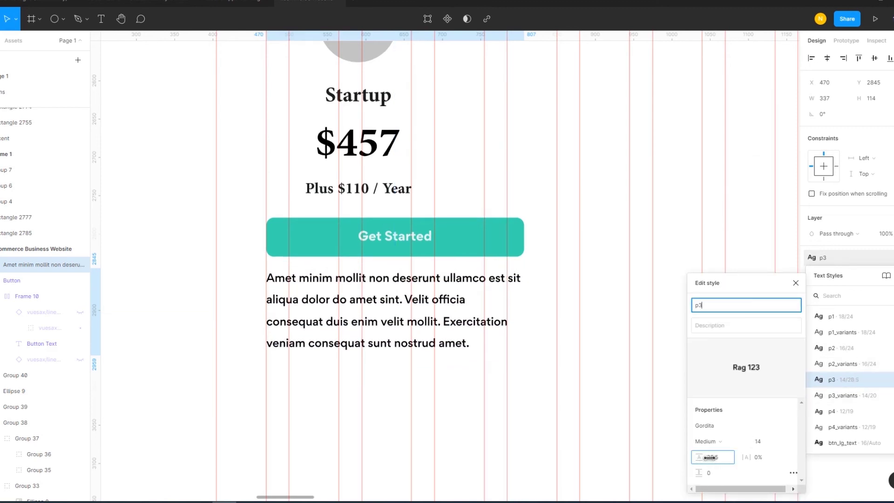
pyautogui.press('Escape')
pyautogui.press('Escape')
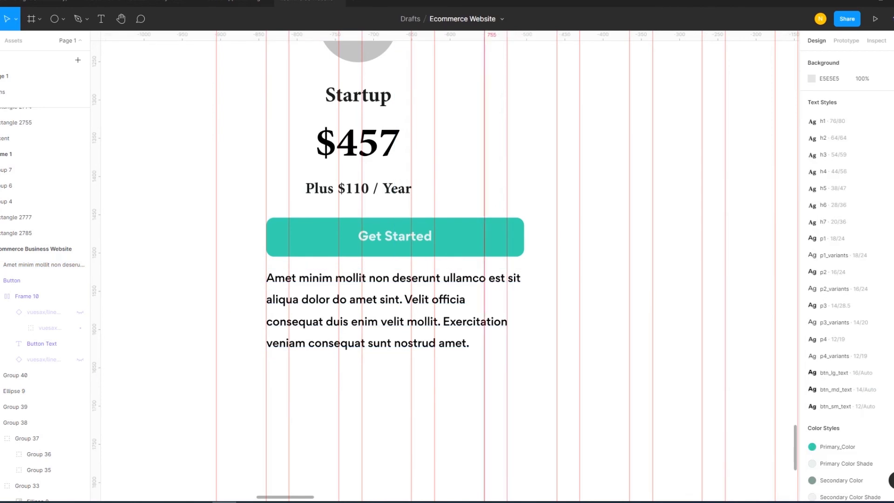
# Centre-align the description and delete its last sentence so it ends at 'velit mollit.'.
pyautogui.click(32, 264)
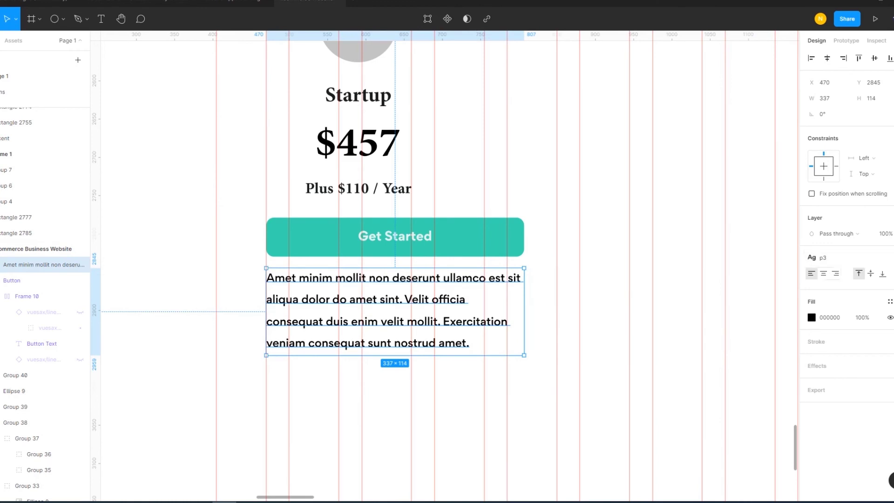
pyautogui.click(823, 273)
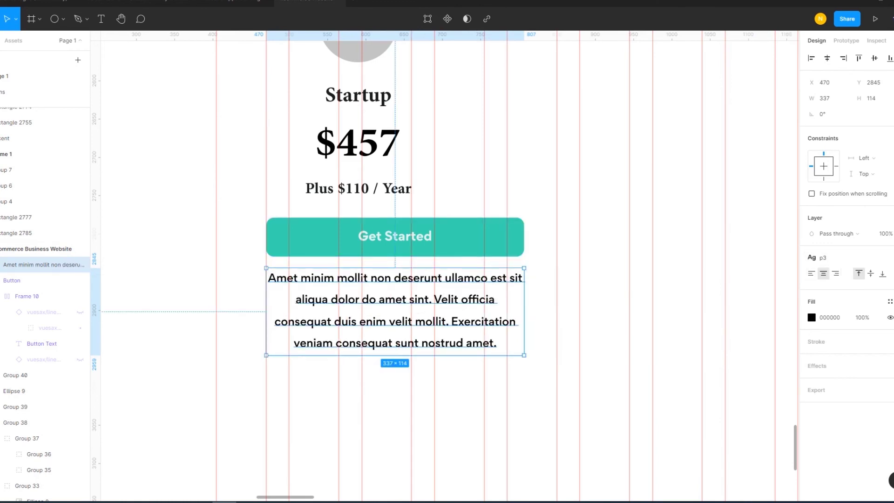
pyautogui.press('Escape')
pyautogui.doubleClick(395, 299)
pyautogui.moveTo(450, 322); pyautogui.dragTo(497, 343)
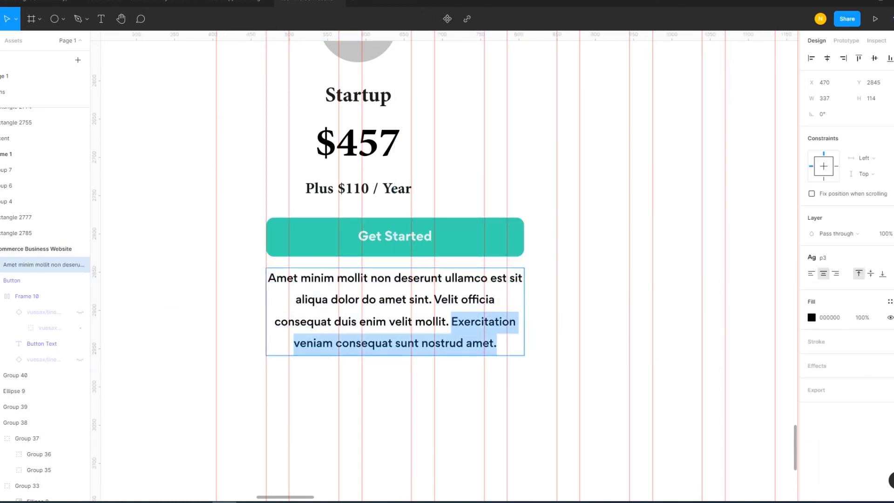
pyautogui.press('BackSpace')
pyautogui.press('Escape')
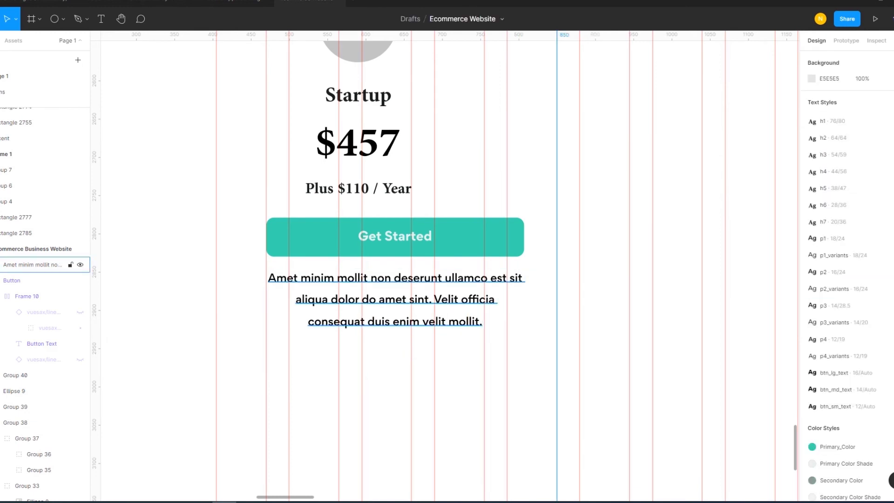
# Review the paragraph's detailed type settings and reselect its text box.
pyautogui.click(45, 265)
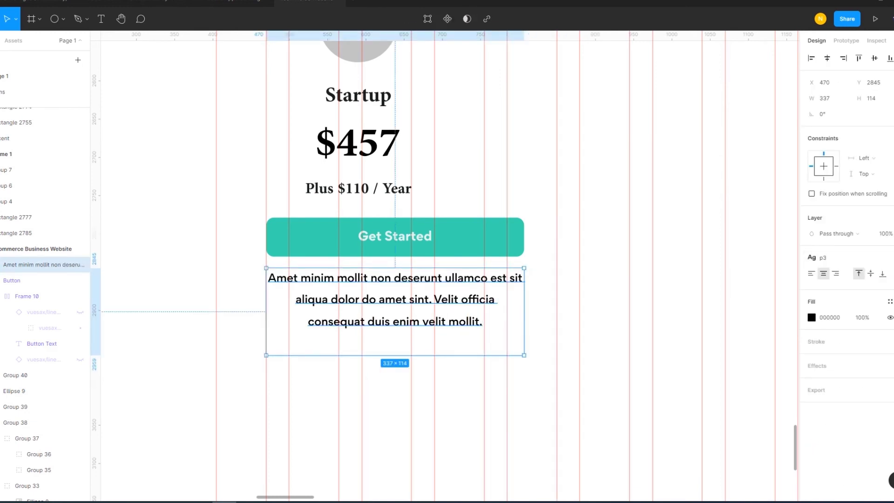
pyautogui.click(890, 274)
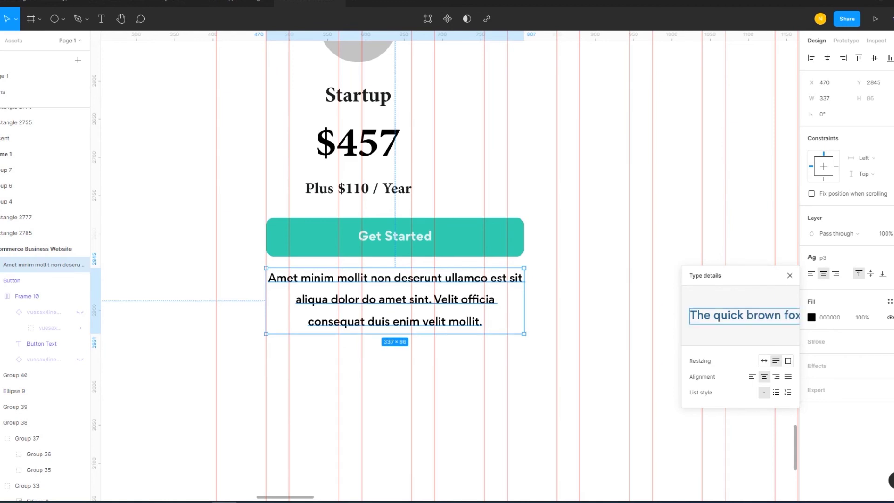
pyautogui.press('Escape')
pyautogui.click(33, 264)
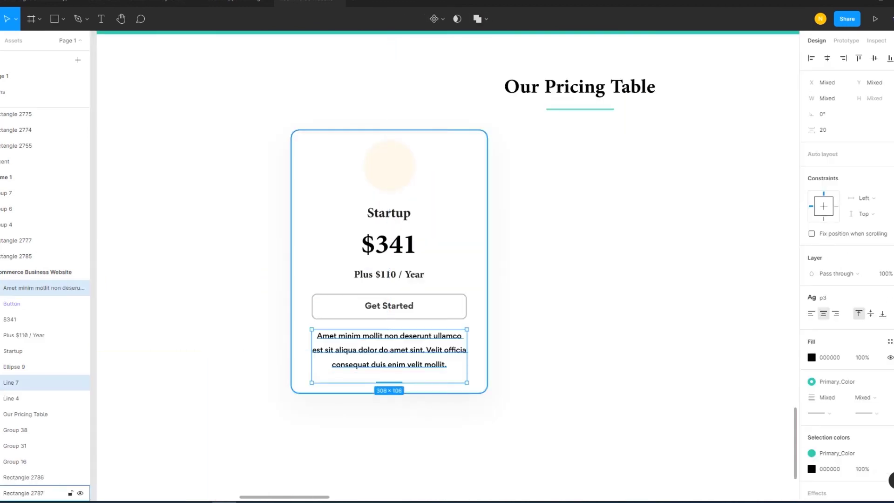
pyautogui.keyDown('shift'); pyautogui.click(389, 306); pyautogui.keyUp('shift')
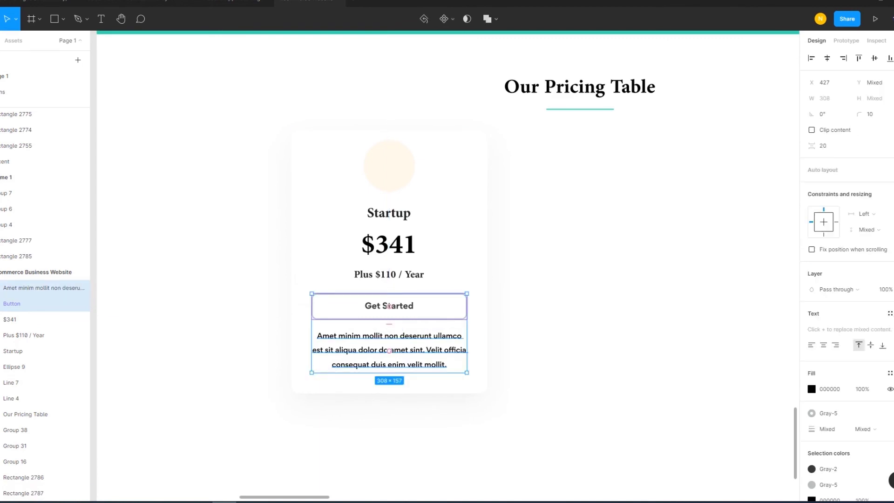
pyautogui.click(390, 274)
pyautogui.keyDown('shift'); pyautogui.click(390, 306); pyautogui.keyUp('shift')
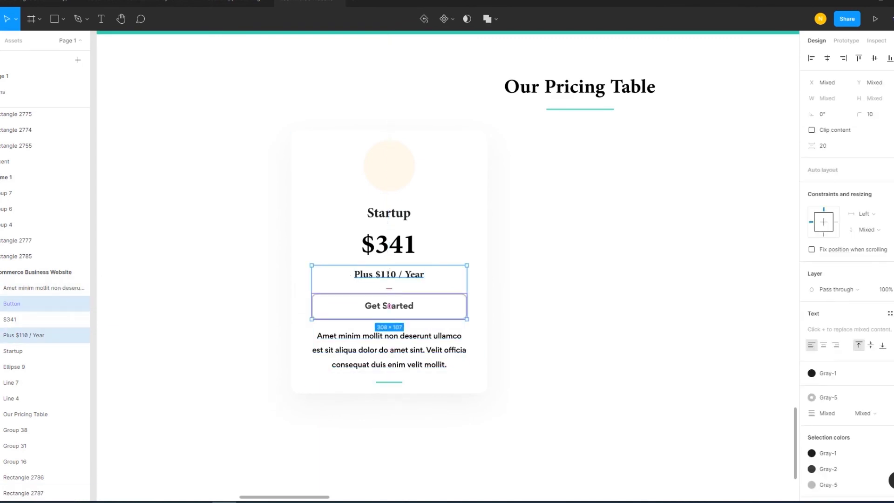
pyautogui.click(389, 245)
pyautogui.keyDown('shift'); pyautogui.click(389, 274); pyautogui.keyUp('shift')
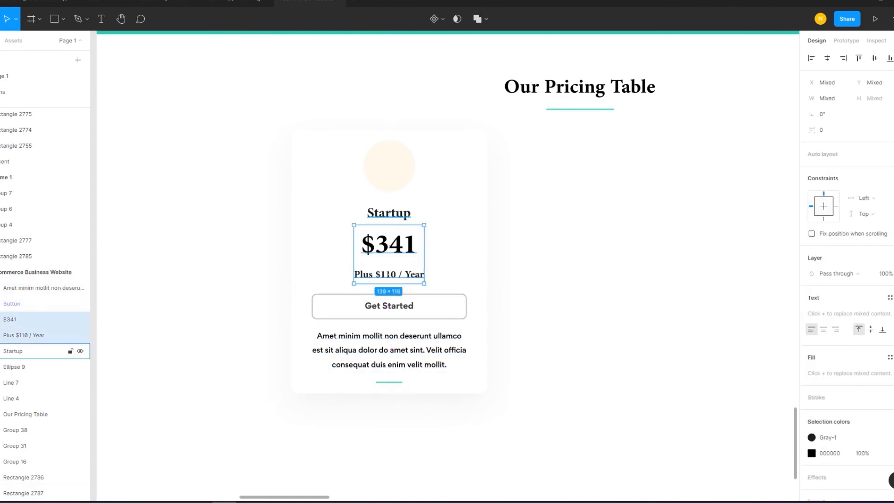
pyautogui.click(389, 213)
pyautogui.keyDown('shift'); pyautogui.click(389, 244); pyautogui.keyUp('shift')
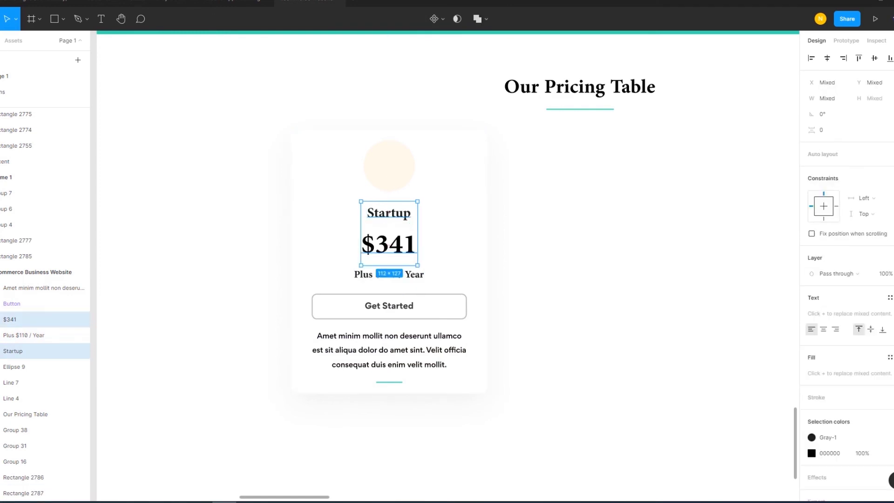
pyautogui.click(389, 166)
pyautogui.keyDown('shift'); pyautogui.click(389, 213); pyautogui.keyUp('shift')
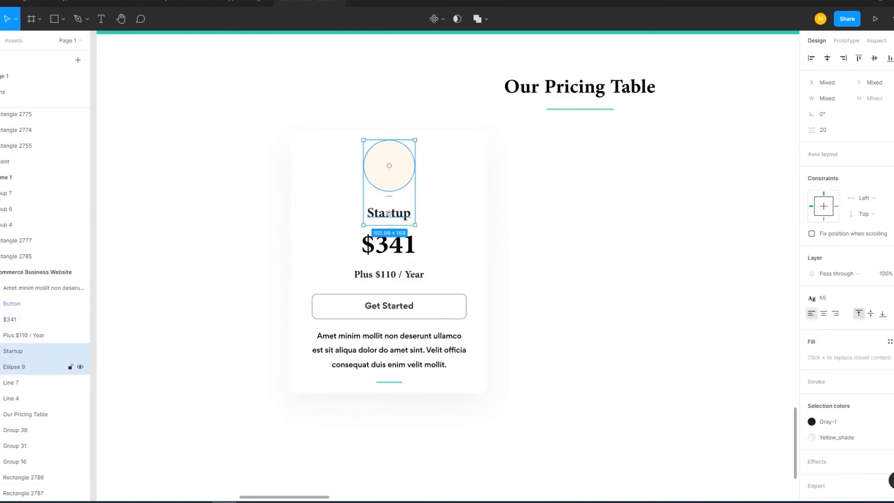
pyautogui.press('Escape')
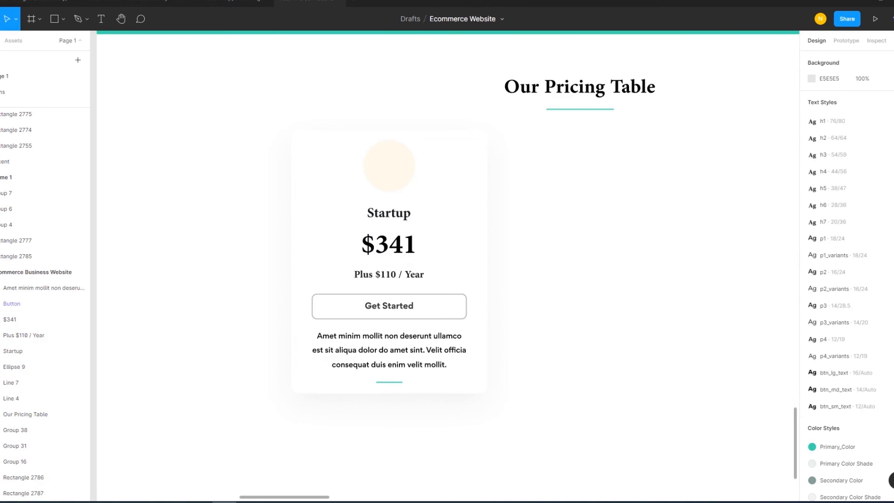
pyautogui.keyDown('ctrl'); pyautogui.scroll(-3, 560, 369); pyautogui.keyUp('ctrl')
pyautogui.keyDown('ctrl'); pyautogui.scroll(-1, 561, 369); pyautogui.keyUp('ctrl')
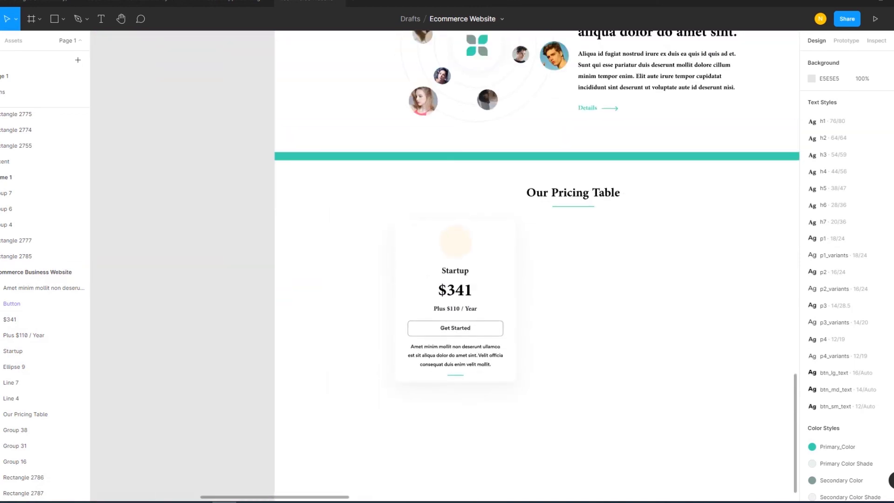
pyautogui.scroll(-1, 522, 256)
pyautogui.hscroll(1, 522, 256)
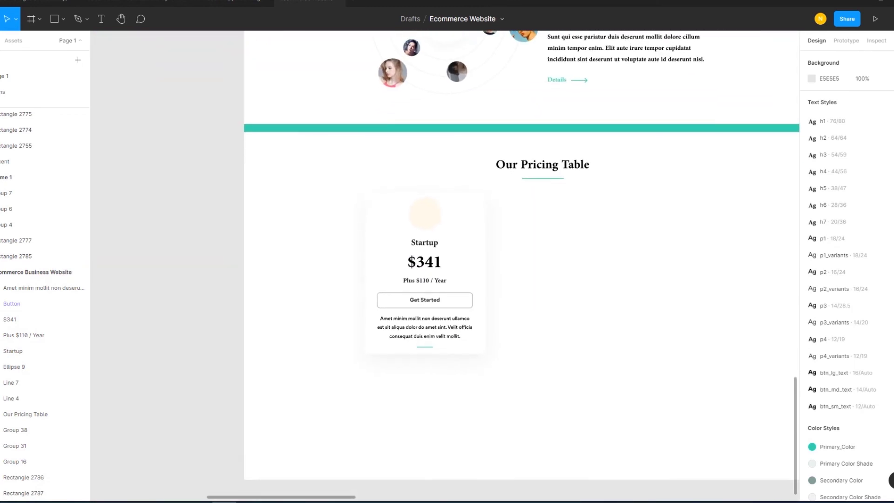
pyautogui.click(23, 493)
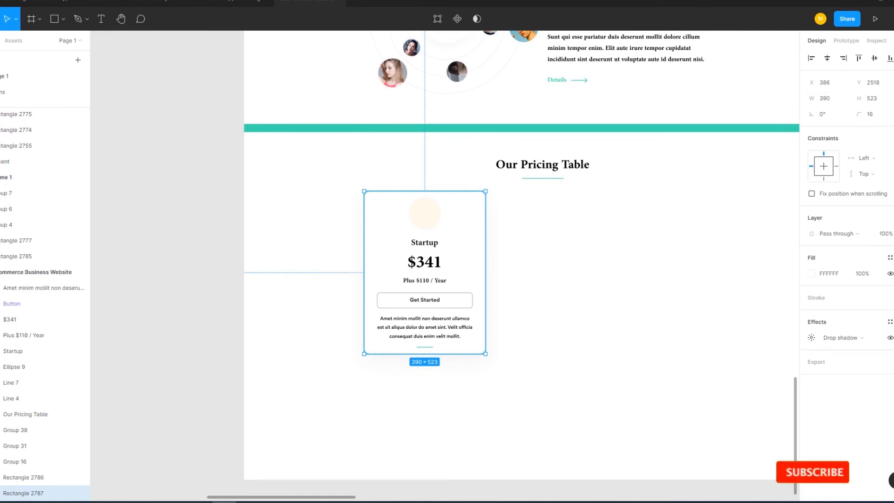
pyautogui.press('Escape')
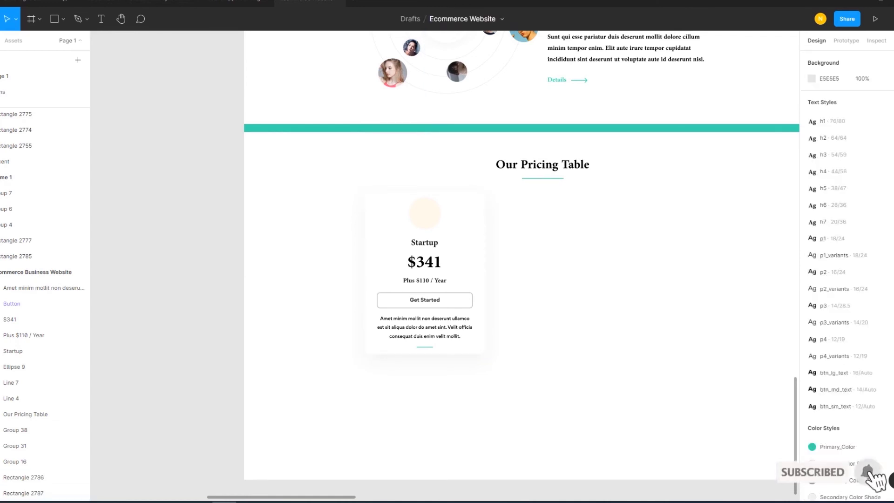
pyautogui.click(425, 279)
pyautogui.click(872, 114)
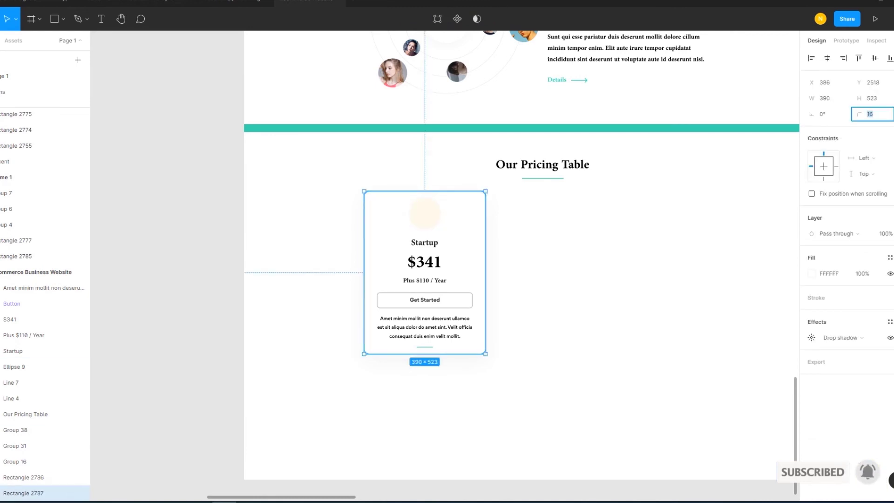
pyautogui.press('Escape')
pyautogui.press('Escape')
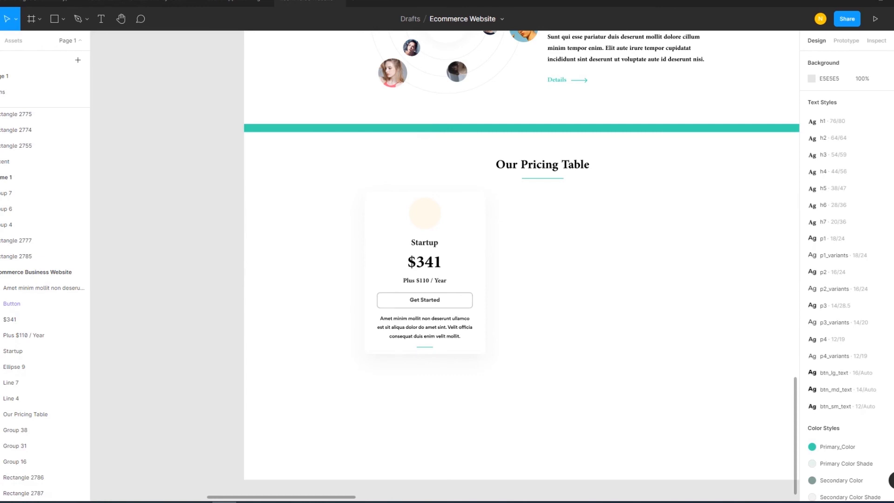
pyautogui.scroll(-1, 445, 265)
pyautogui.hscroll(2, 445, 265)
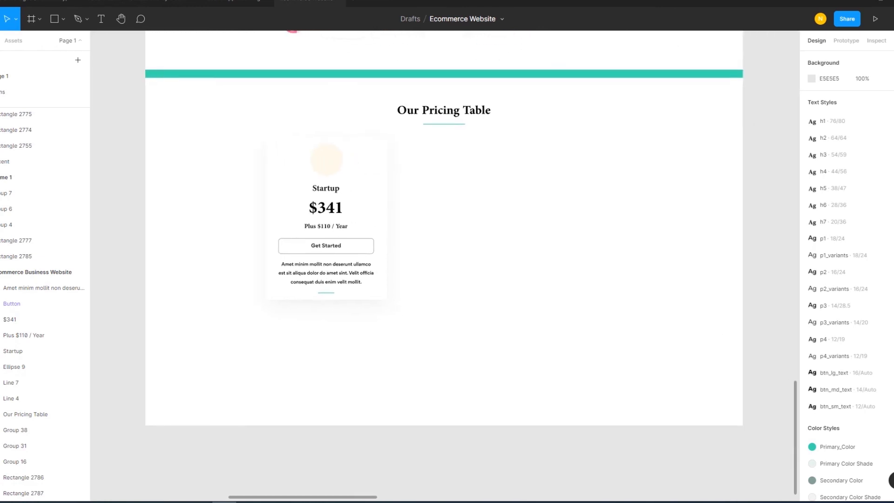
pyautogui.click(55, 477)
# Stretch the teal bar down into the card area and send it behind the card.
pyautogui.moveTo(443, 78); pyautogui.dragTo(444, 181)
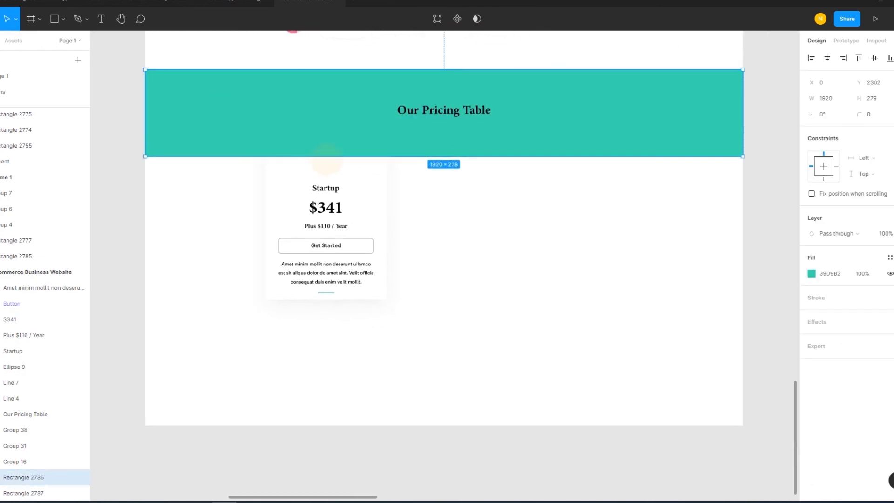
pyautogui.hotkey('ctrl', '[')
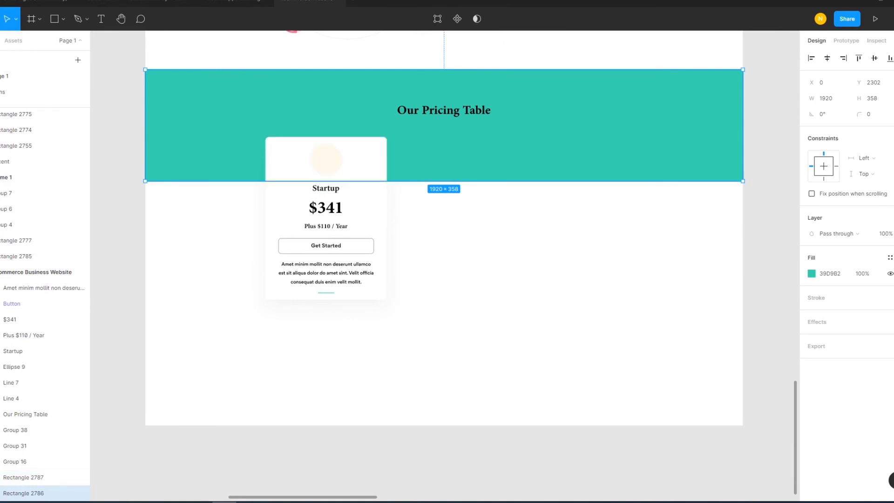
pyautogui.press('Escape')
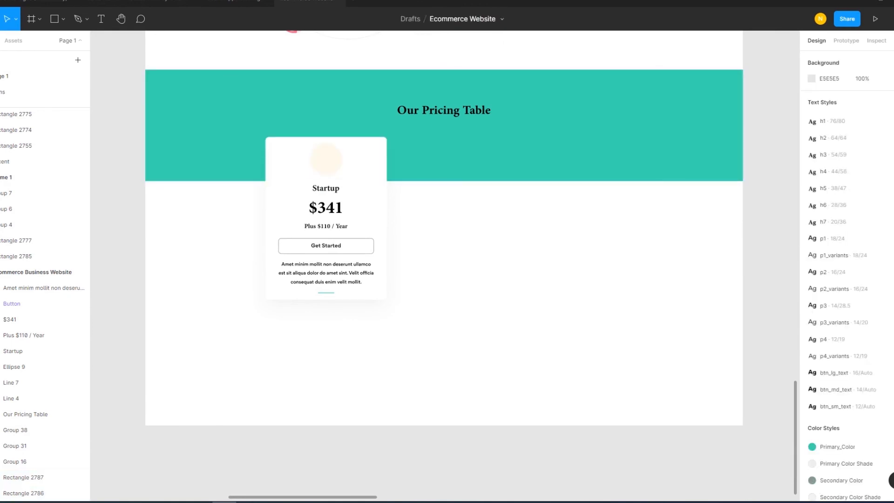
# Select all the Startup card's layers and nudge them up a few pixels.
pyautogui.hotkey('shift', 'r')
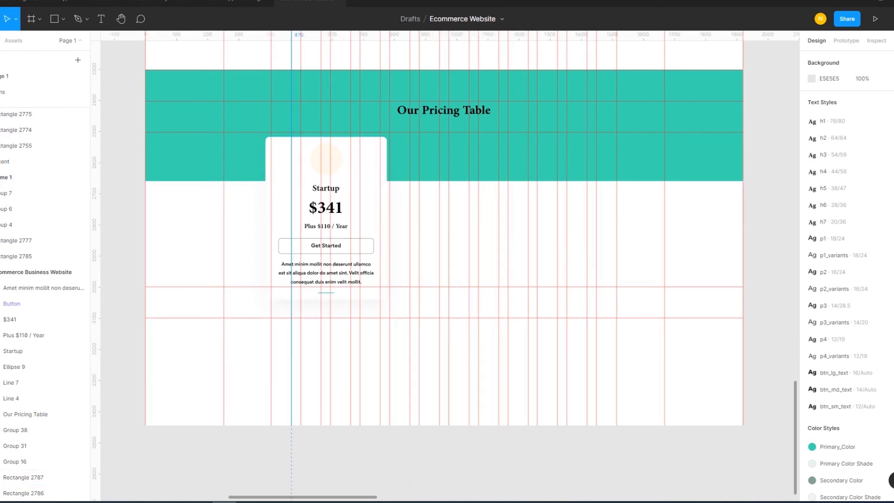
pyautogui.click(28, 477)
pyautogui.moveTo(341, 340); pyautogui.dragTo(298, 151)
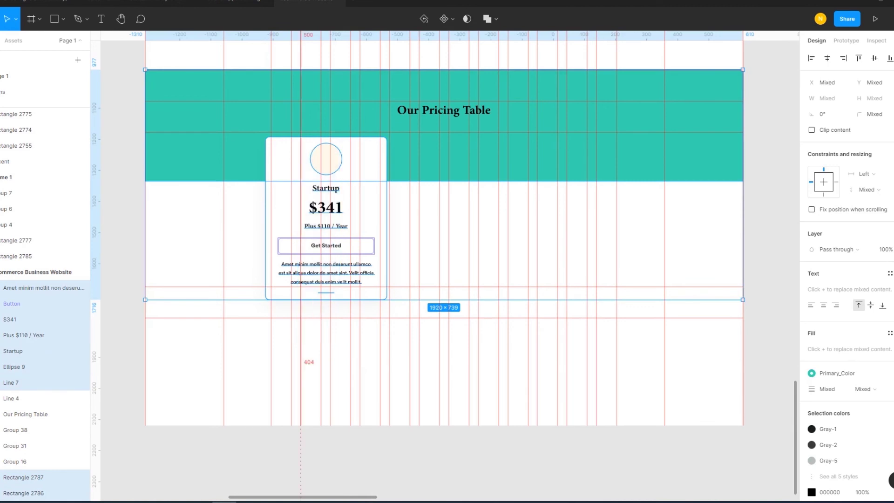
pyautogui.hotkey('shift', 'a')
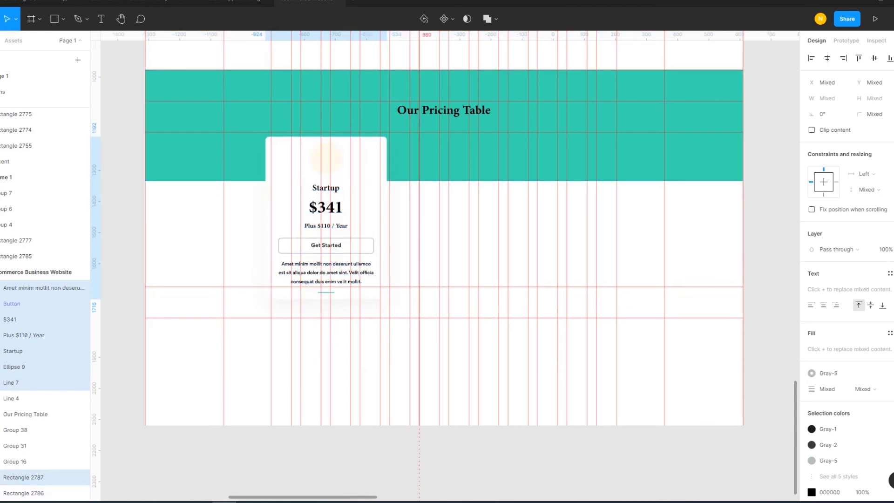
pyautogui.press('Down')
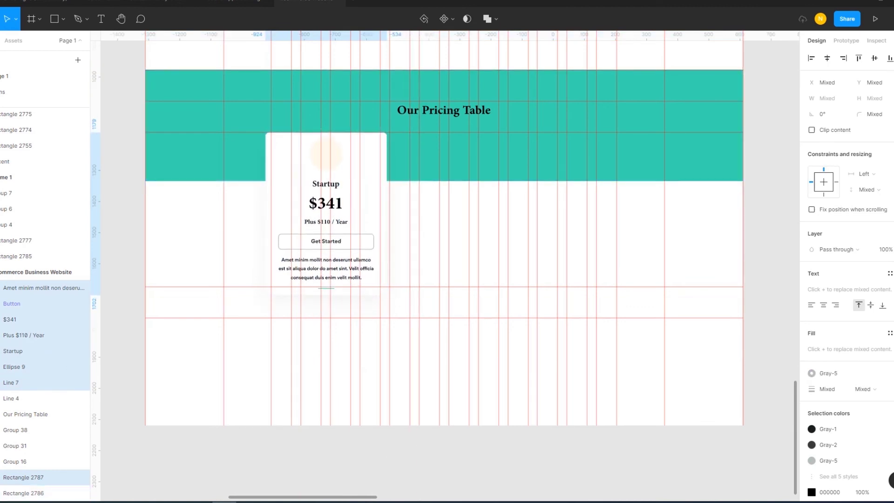
pyautogui.press('Up')
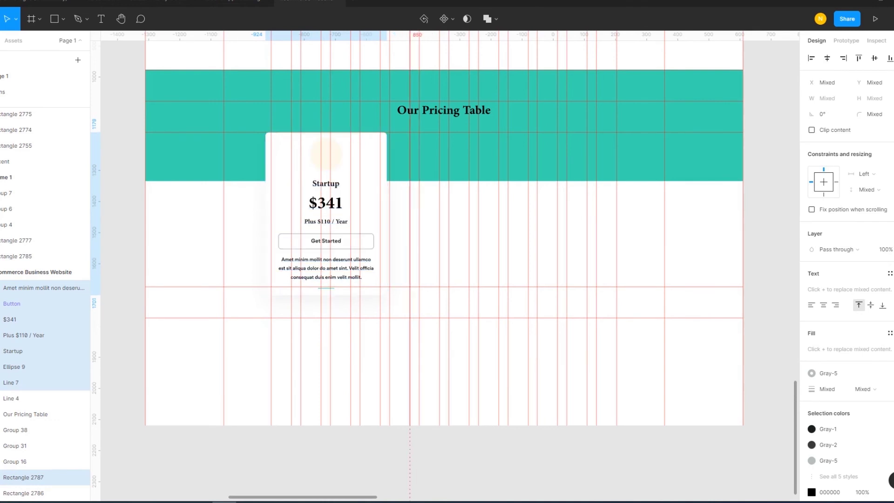
pyautogui.press('Escape')
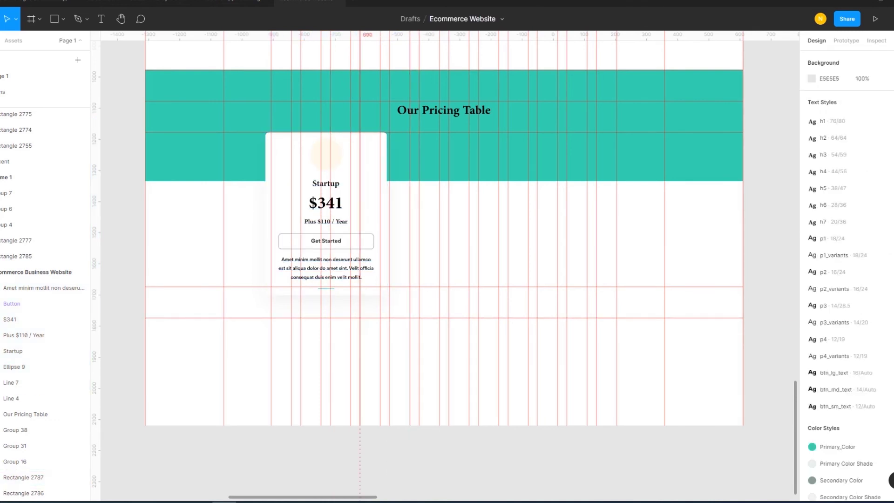
# Set the Startup card's drop shadow opacity to 8%.
pyautogui.click(23, 477)
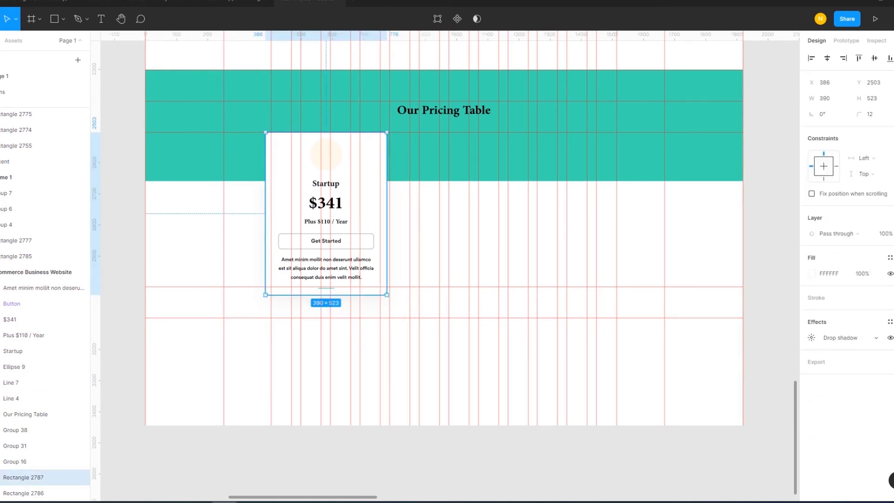
pyautogui.click(811, 338)
pyautogui.click(740, 394)
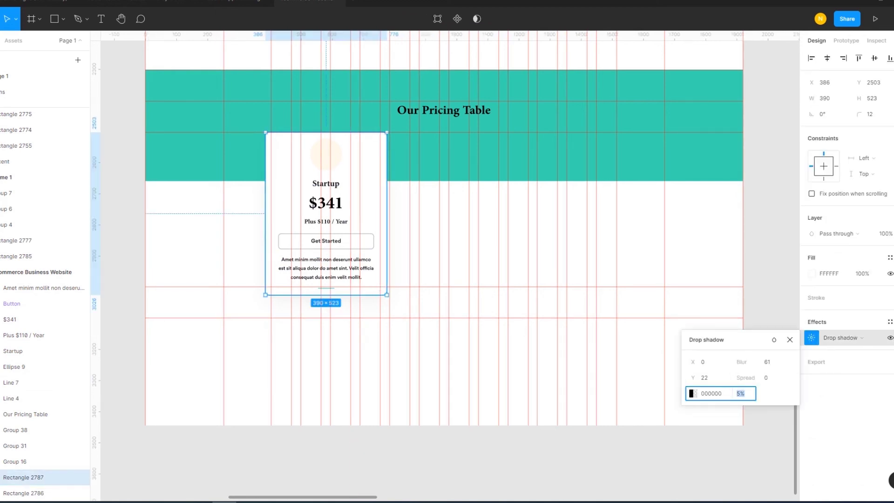
pyautogui.press('Escape')
pyautogui.press('Escape')
# Shift the drop shadow's Y offset upward to a near-zero negative value.
pyautogui.click(326, 251)
pyautogui.click(811, 338)
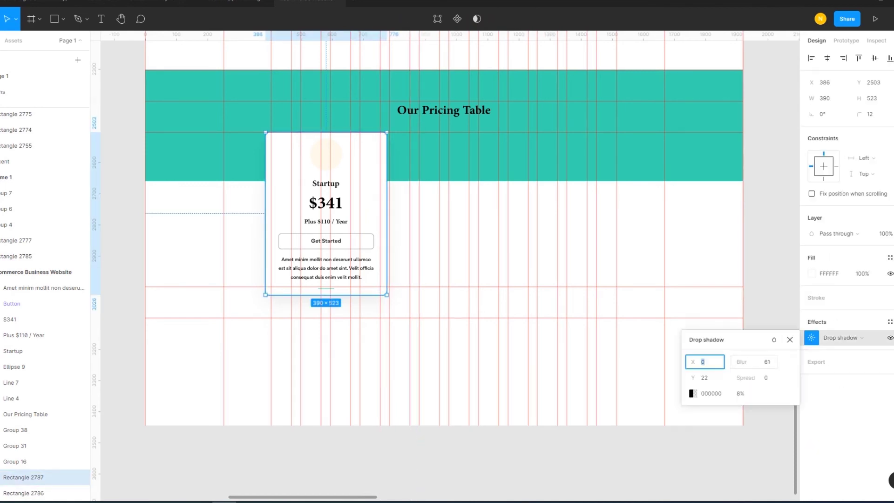
pyautogui.moveTo(694, 378)
pyautogui.mouseDown()
pyautogui.moveTo(618, 381)
pyautogui.moveTo(668, 376)
pyautogui.mouseUp()
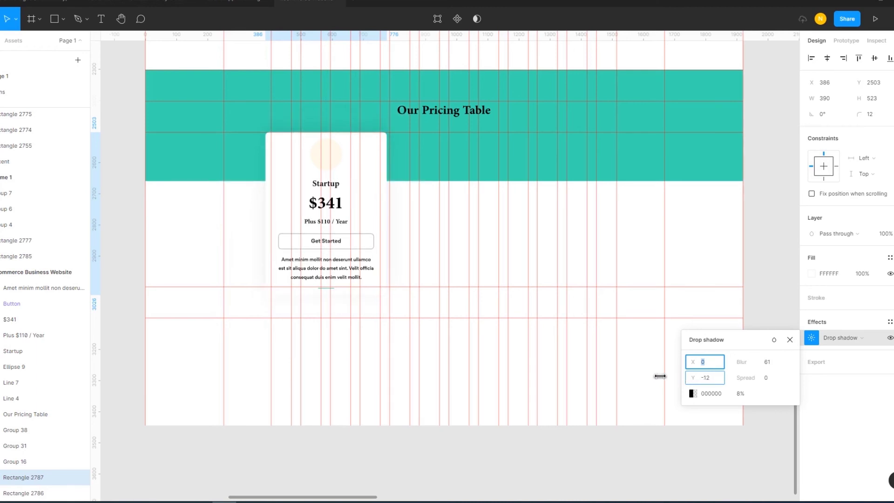
pyautogui.moveTo(668, 376); pyautogui.dragTo(671, 376)
pyautogui.press('Escape')
pyautogui.press('Escape')
pyautogui.moveTo(557, 326); pyautogui.dragTo(271, 326)
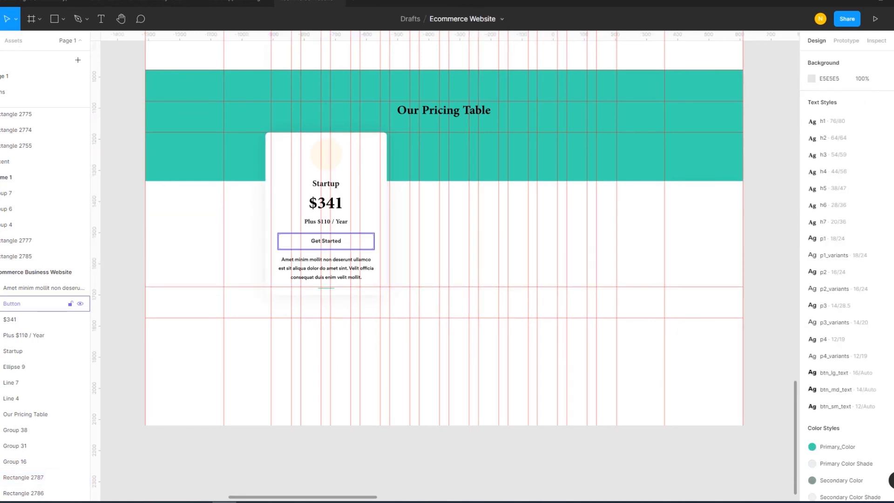
# Place a guide at the card's centre and extend the Get Started button's right edge.
pyautogui.click(326, 241)
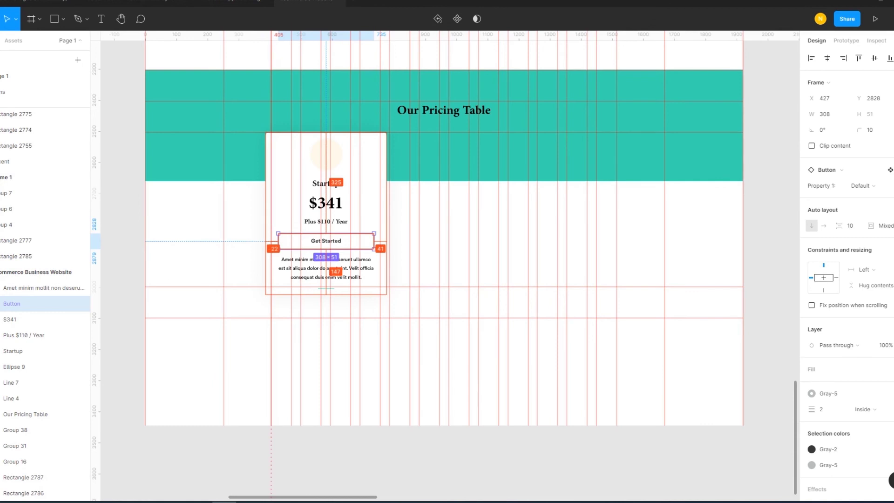
pyautogui.scroll(3, 264, 239)
pyautogui.scroll(3, 263, 239)
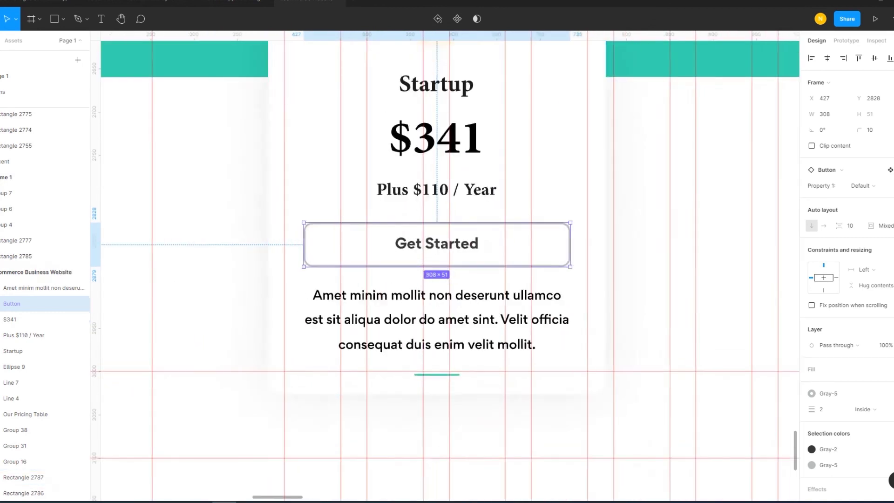
pyautogui.scroll(2, 266, 243)
pyautogui.moveTo(694, 245); pyautogui.dragTo(704, 245)
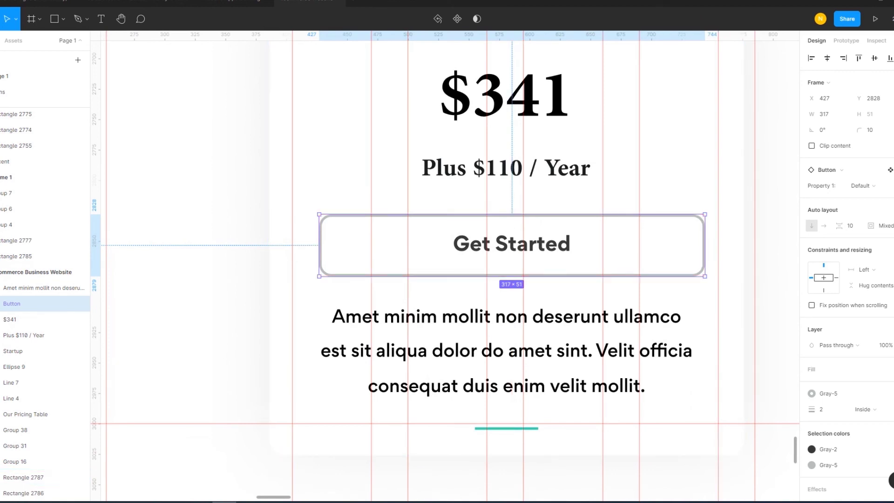
pyautogui.moveTo(705, 245); pyautogui.dragTo(718, 245)
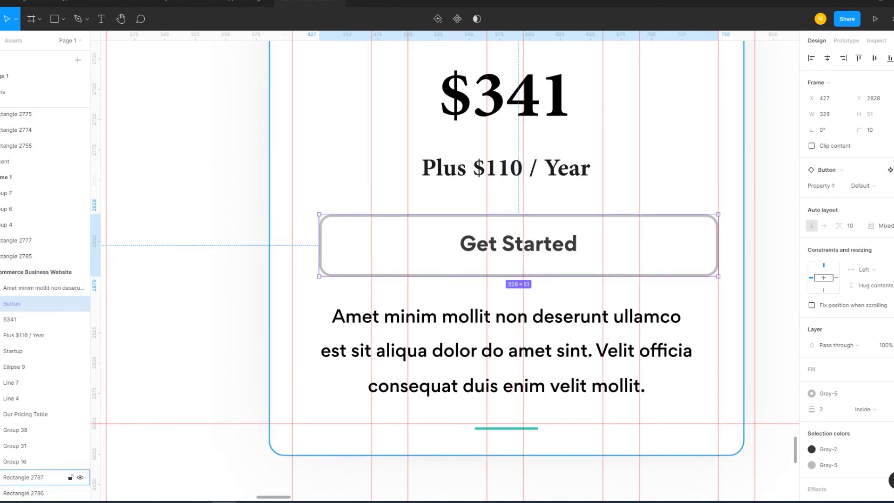
# Extend the button's left edge until its width reads 350 px.
pyautogui.scroll(5, 728, 247)
pyautogui.scroll(4, 727, 247)
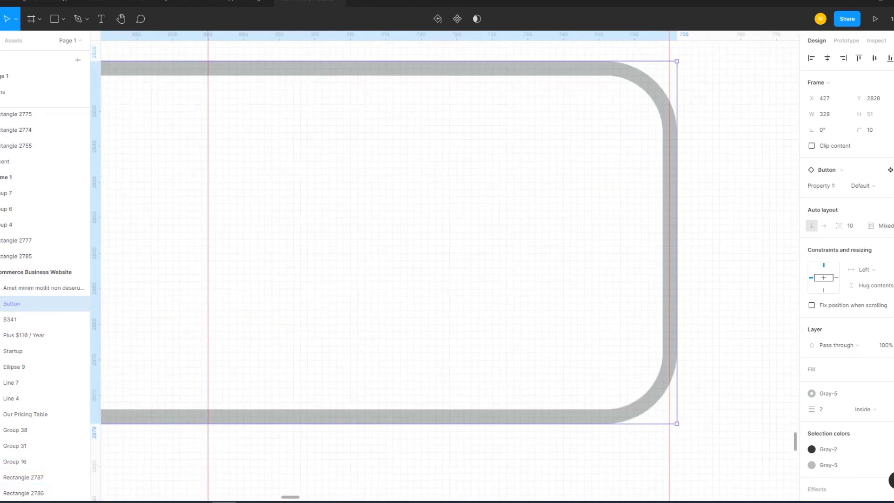
pyautogui.scroll(-5, 680, 251)
pyautogui.moveTo(213, 250); pyautogui.dragTo(186, 250)
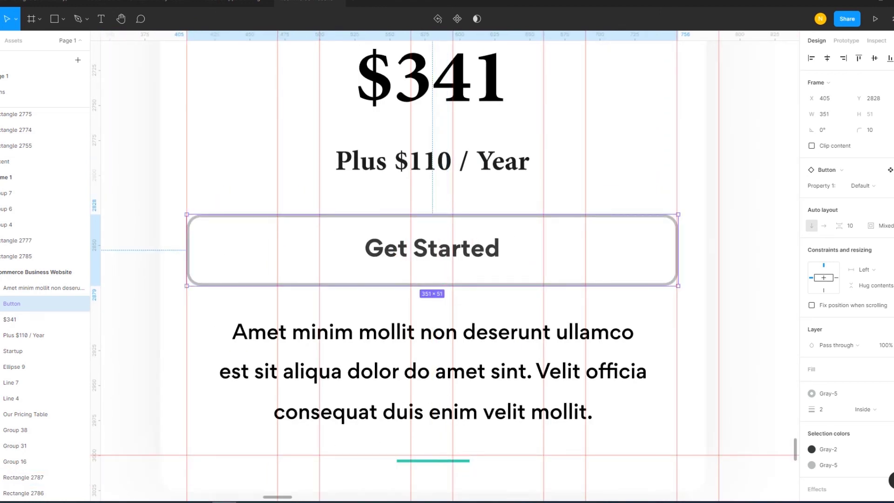
pyautogui.scroll(3, 186, 250)
pyautogui.moveTo(184, 235); pyautogui.dragTo(188, 234)
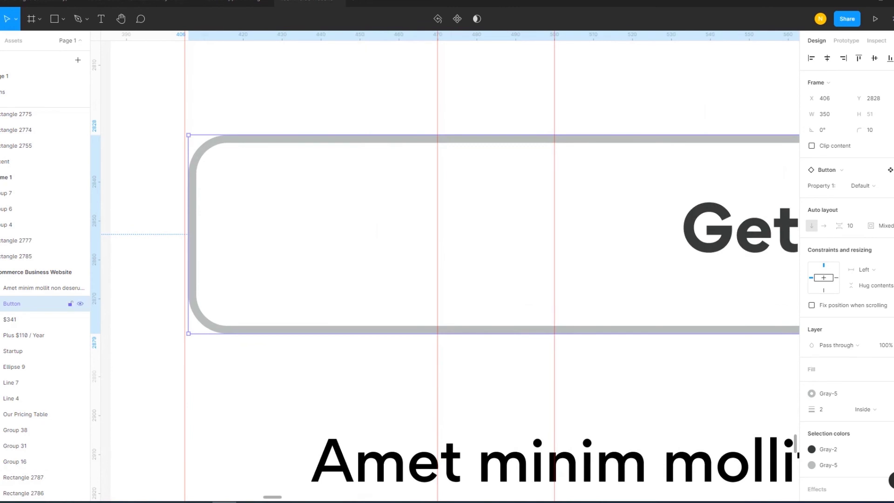
pyautogui.scroll(-5, 307, 300)
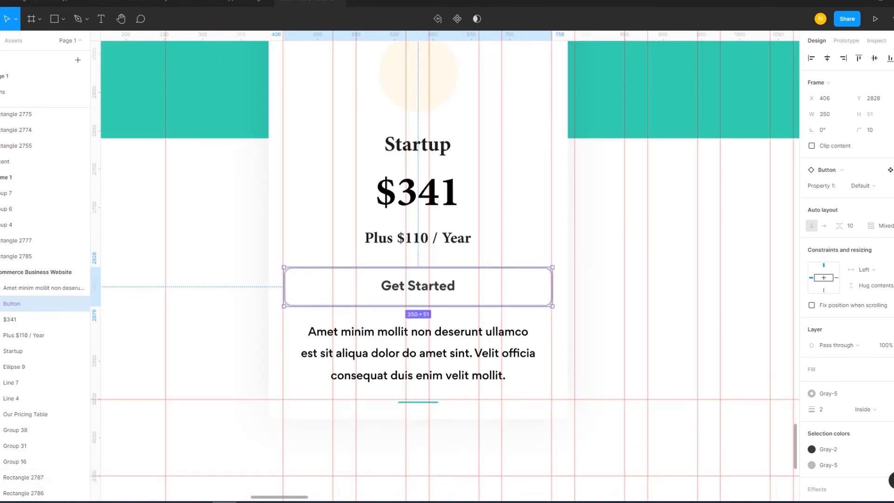
pyautogui.press('Escape')
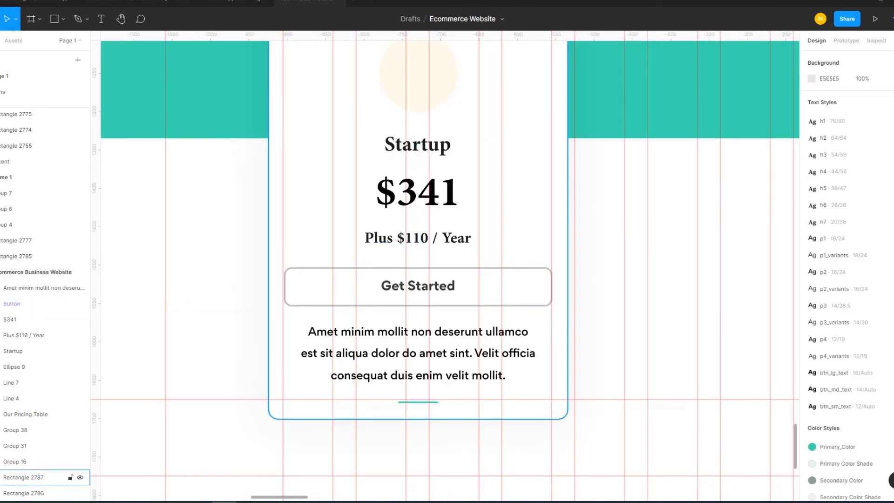
# Inspect the Startup card's background, Get Started button, description text and short teal line.
pyautogui.click(417, 309)
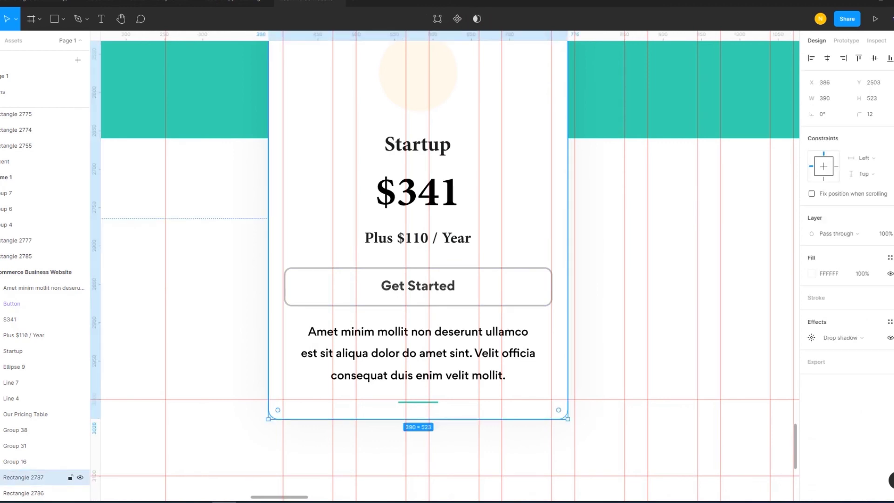
pyautogui.click(418, 298)
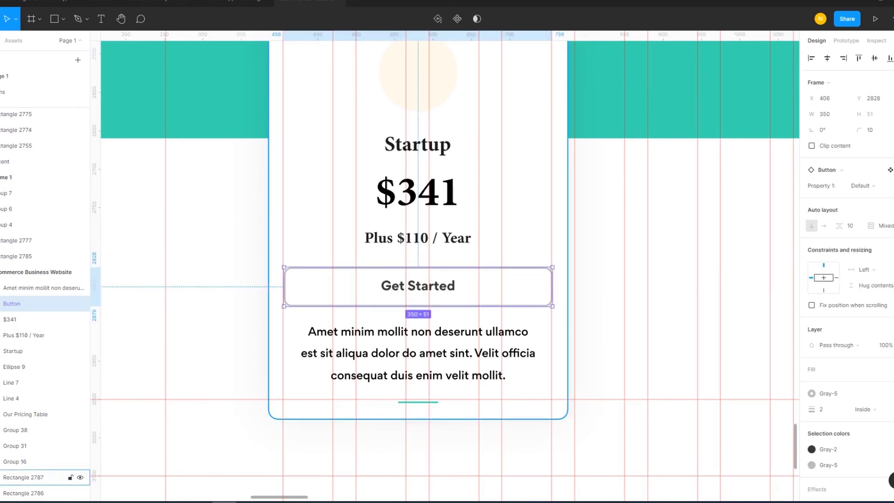
pyautogui.press('Escape')
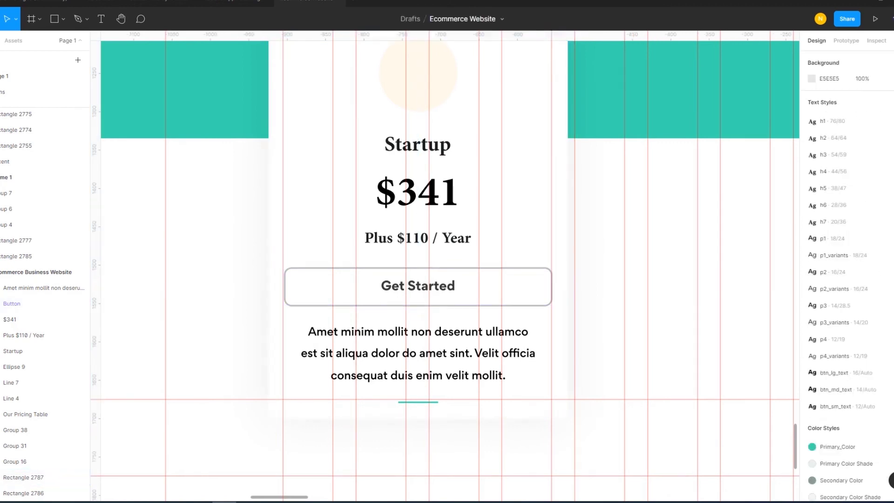
pyautogui.click(417, 287)
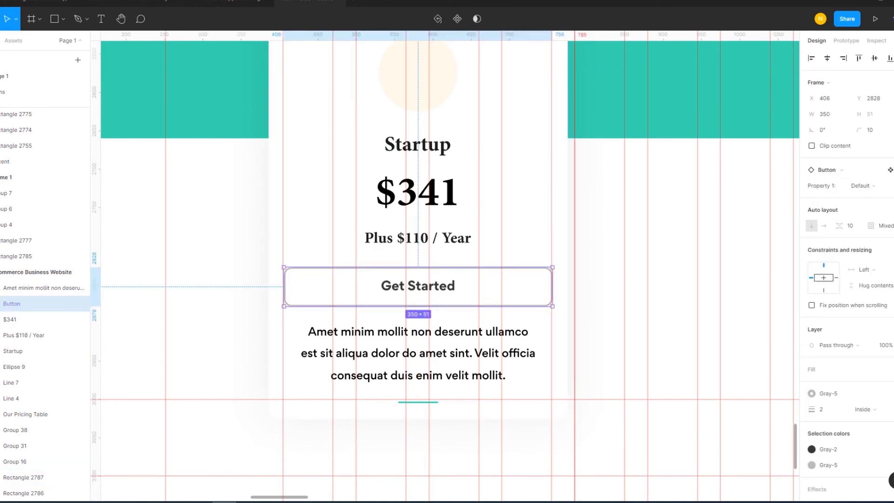
pyautogui.click(42, 288)
pyautogui.press('Escape')
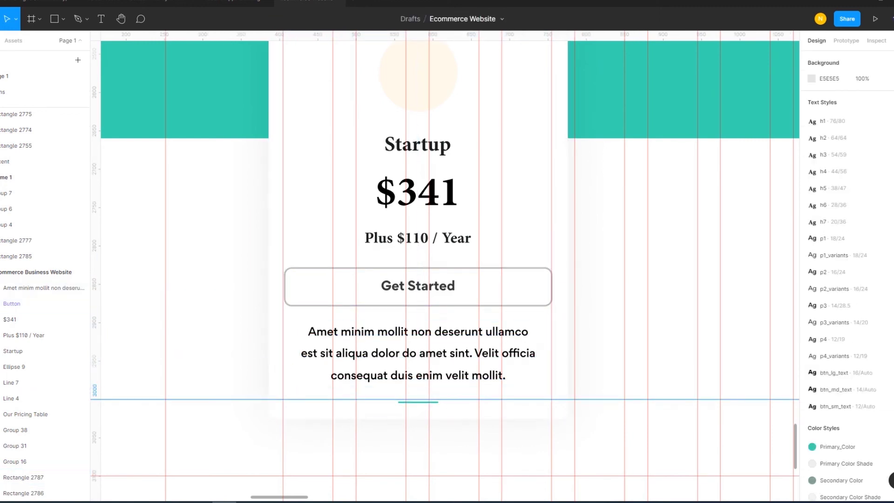
pyautogui.click(12, 382)
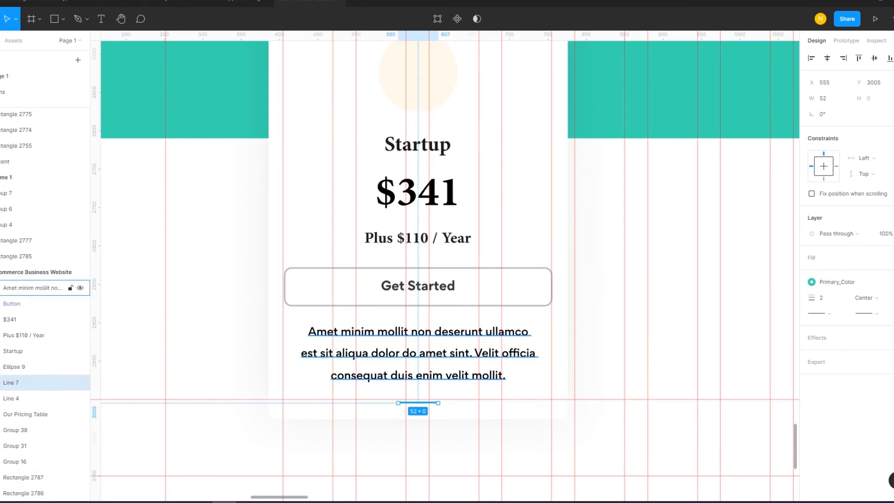
pyautogui.keyDown('shift'); pyautogui.click(42, 287); pyautogui.keyUp('shift')
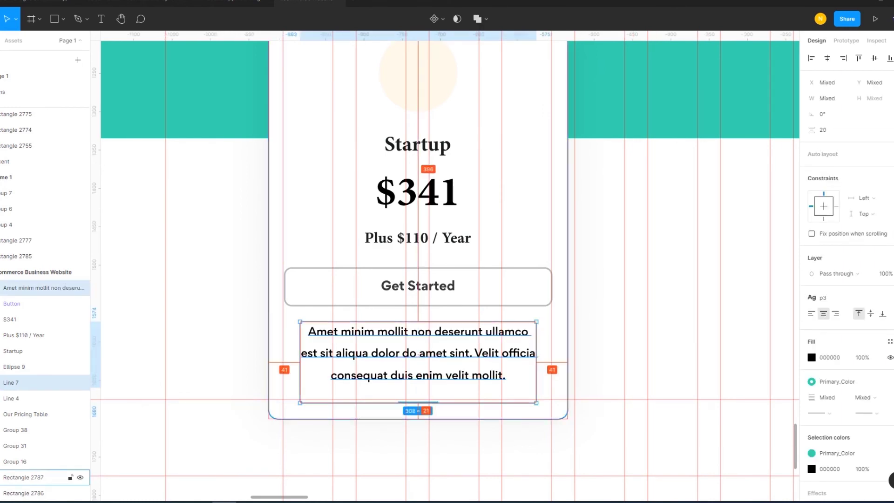
pyautogui.press('Escape')
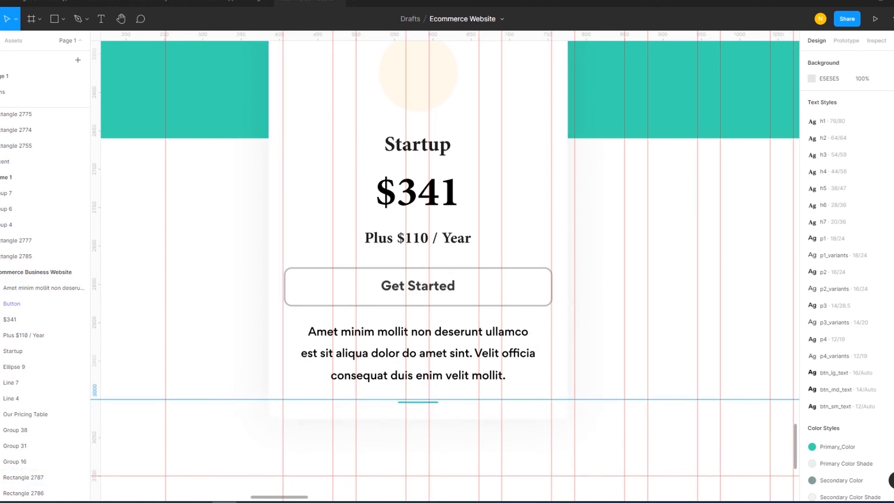
pyautogui.click(28, 382)
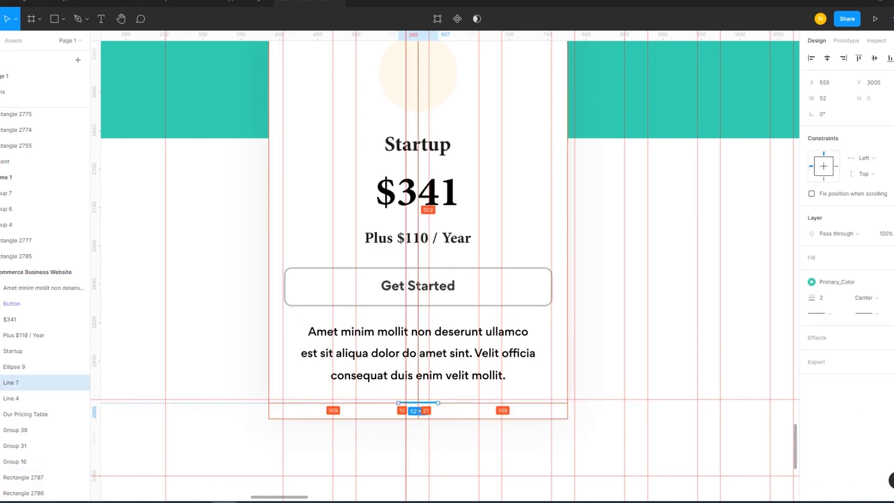
# Shorten the Startup card background by one pixel.
pyautogui.keyDown('ctrl'); pyautogui.scroll(2, 427, 493); pyautogui.keyUp('ctrl')
pyautogui.keyDown('ctrl'); pyautogui.scroll(2, 427, 493); pyautogui.keyUp('ctrl')
pyautogui.keyDown('ctrl'); pyautogui.scroll(2, 427, 494); pyautogui.keyUp('ctrl')
pyautogui.keyDown('ctrl'); pyautogui.scroll(1, 427, 493); pyautogui.keyUp('ctrl')
pyautogui.keyDown('ctrl'); pyautogui.scroll(3, 401, 219); pyautogui.keyUp('ctrl')
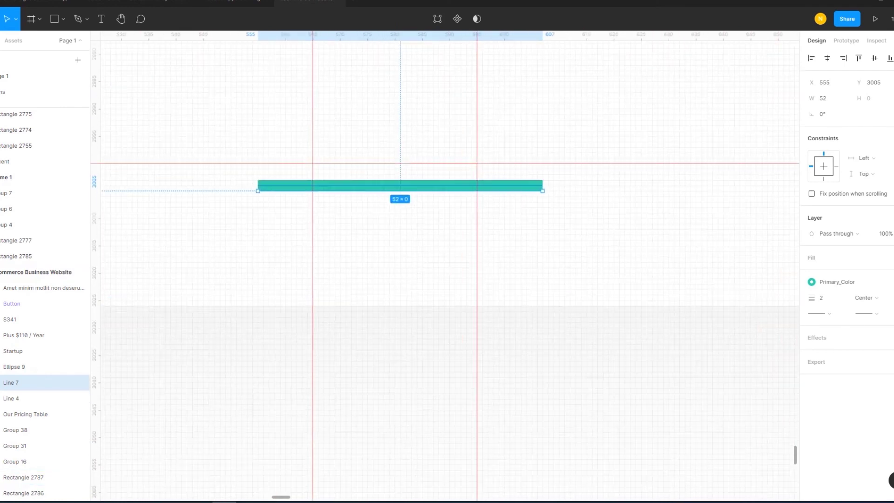
pyautogui.click(23, 478)
pyautogui.hotkey('ctrl', 'Up')
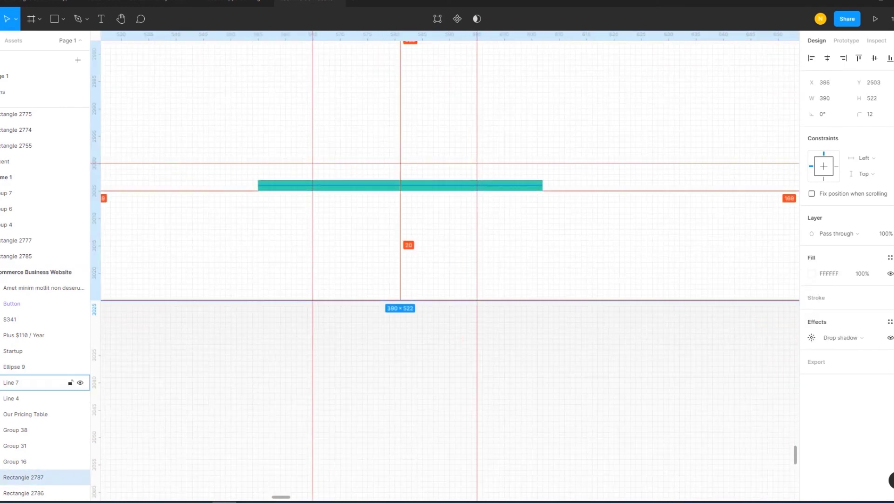
pyautogui.keyDown('ctrl'); pyautogui.scroll(-3, 446, 266); pyautogui.keyUp('ctrl')
pyautogui.keyDown('ctrl'); pyautogui.scroll(-3, 446, 265); pyautogui.keyUp('ctrl')
pyautogui.keyDown('ctrl'); pyautogui.scroll(-3, 446, 265); pyautogui.keyUp('ctrl')
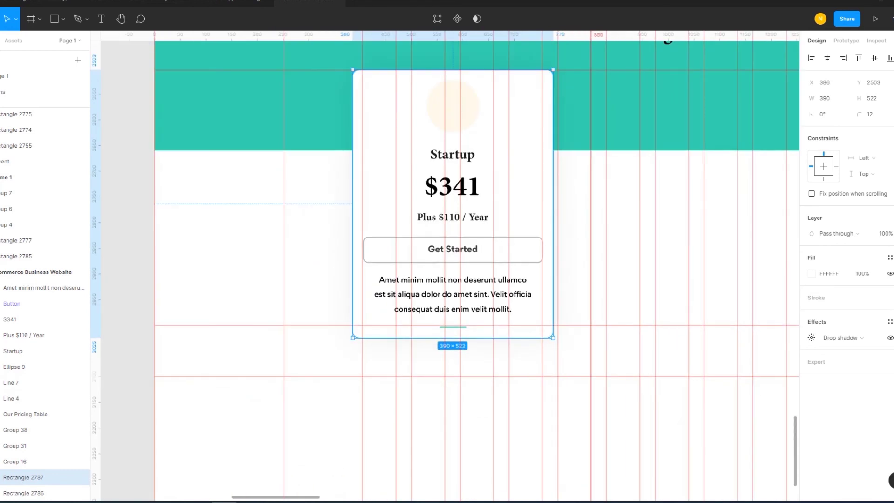
pyautogui.press('Escape')
# Give the Startup card background a corner radius of 16.
pyautogui.click(23, 478)
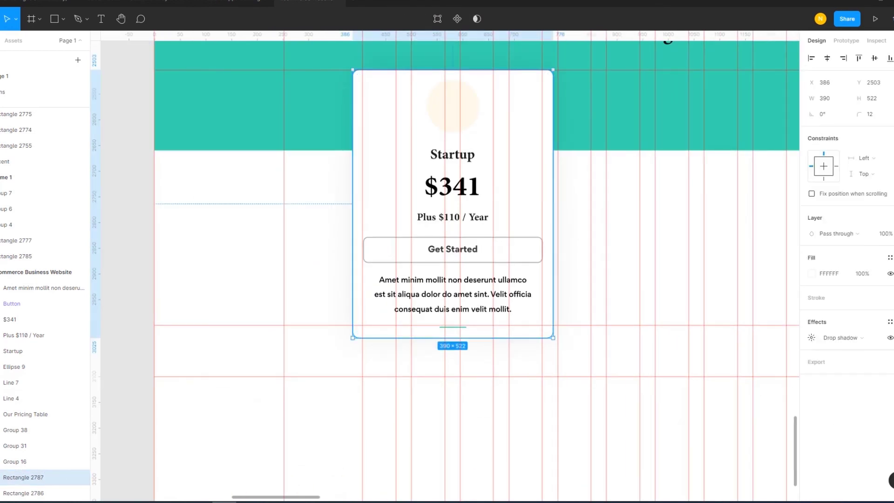
pyautogui.click(869, 115)
pyautogui.press('Return')
pyautogui.press('Escape')
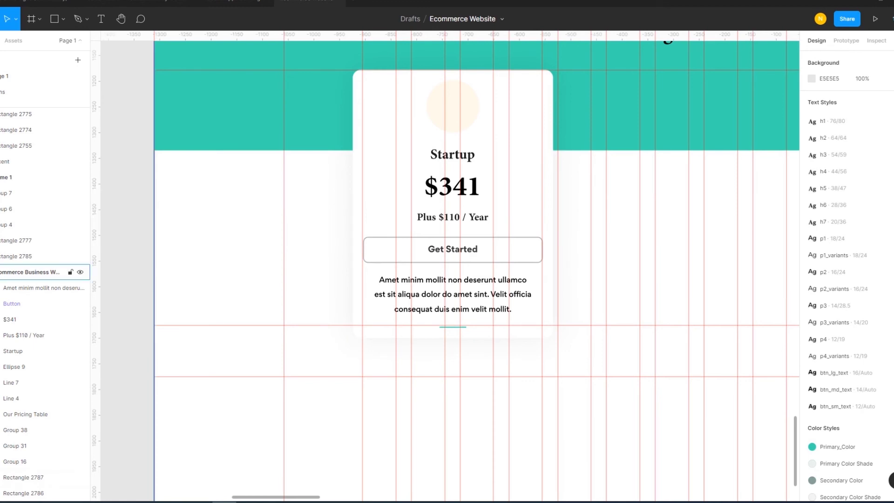
# Hide the rulers, marquee-select every layer of the card, and group them.
pyautogui.hotkey('shift', 'r')
pyautogui.scroll(-3, 445, 233)
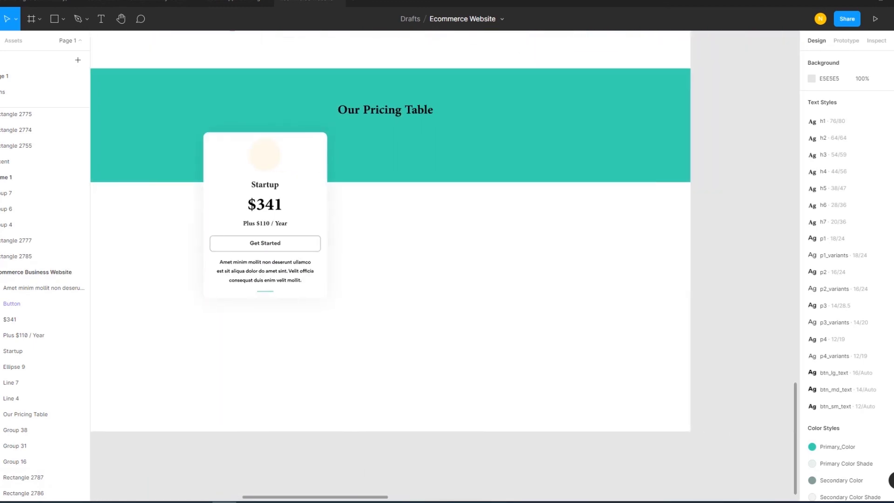
pyautogui.moveTo(257, 140); pyautogui.dragTo(282, 326)
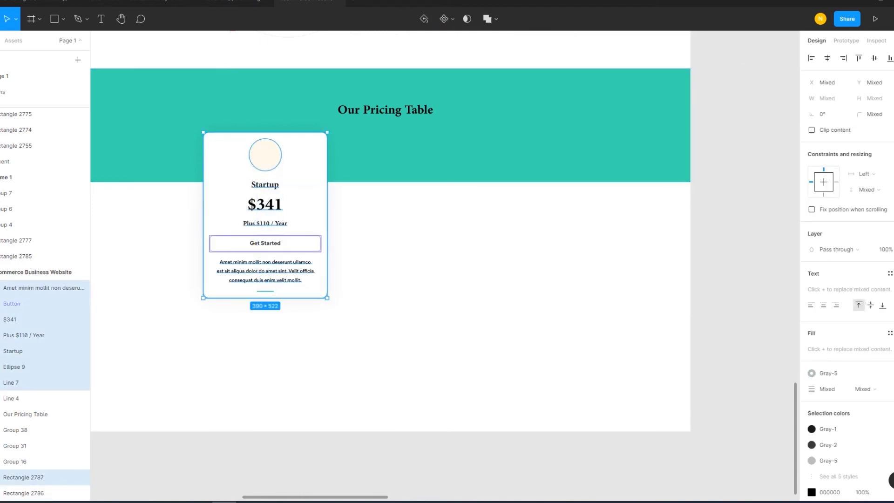
pyautogui.hotkey('ctrl', 'g')
# Reduce the Get Started button's outline weight from 2 px to 1 px.
pyautogui.press('Escape')
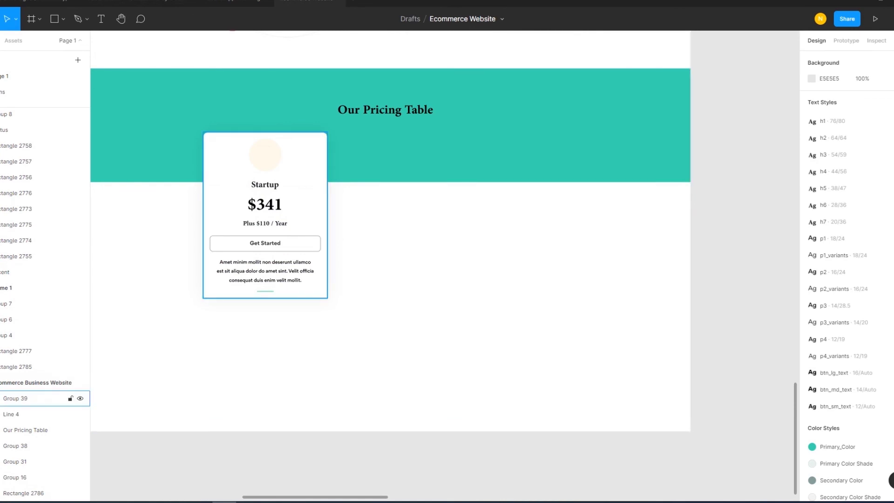
pyautogui.doubleClick(265, 243)
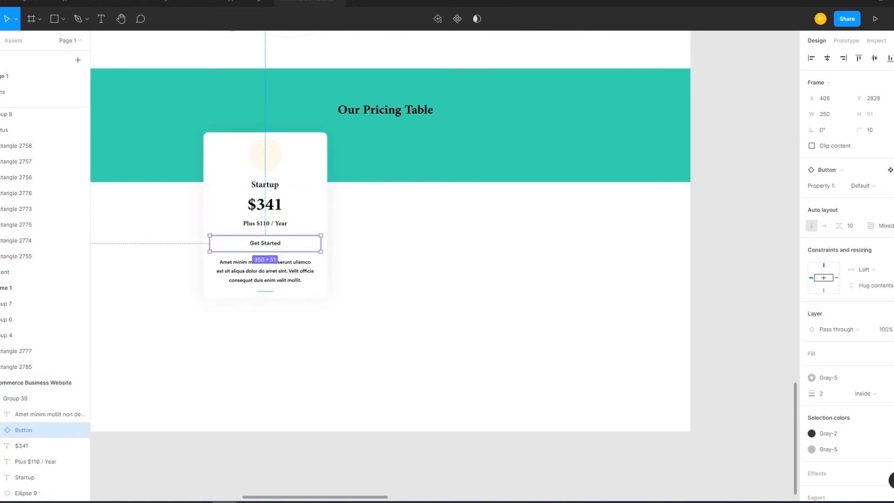
pyautogui.click(824, 393)
pyautogui.press('Return')
pyautogui.press('Escape')
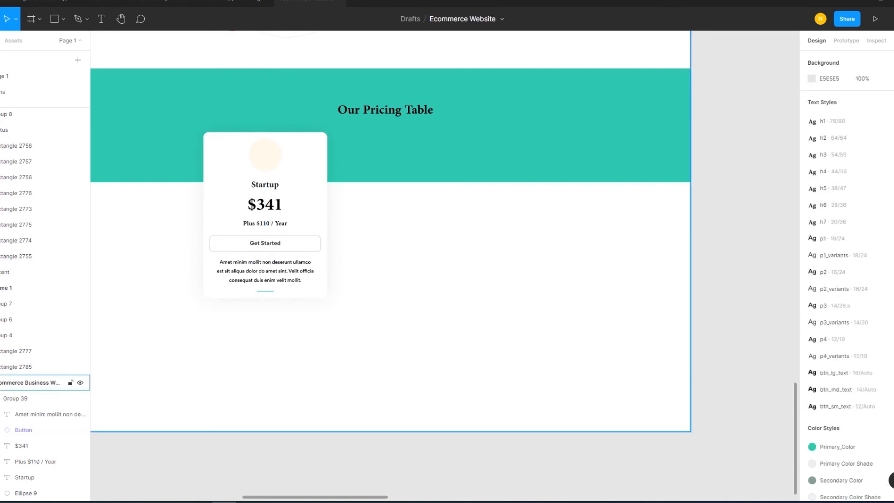
# Select the card group and turn the rulers and layout grid back on.
pyautogui.click(15, 398)
pyautogui.hotkey('shift', 'r')
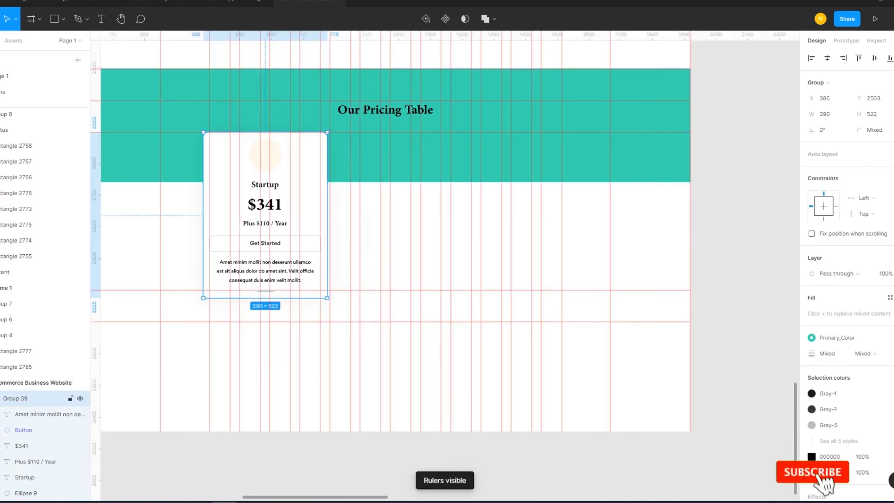
pyautogui.press('Escape')
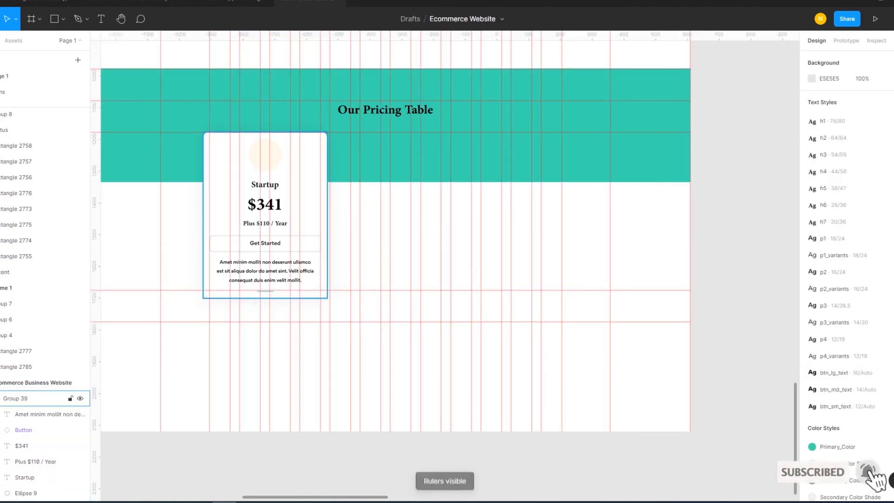
# Duplicate the card to the right with a gap, then repeat for a third card.
pyautogui.moveTo(264, 214); pyautogui.dragTo(400, 214)
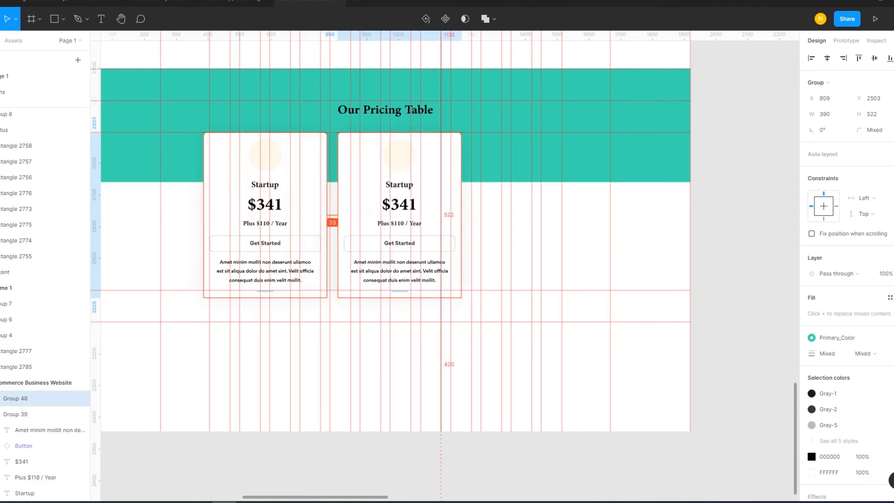
pyautogui.hotkey('ctrl', 'z')
pyautogui.scroll(5, 339, 236)
pyautogui.moveTo(195, 256); pyautogui.dragTo(649, 256)
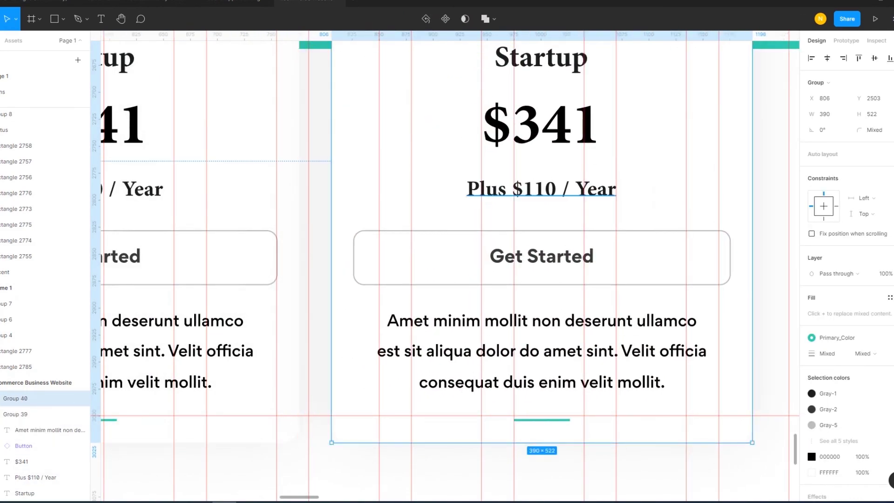
pyautogui.hotkey('ctrl', 'd')
pyautogui.scroll(-5, 275, 132)
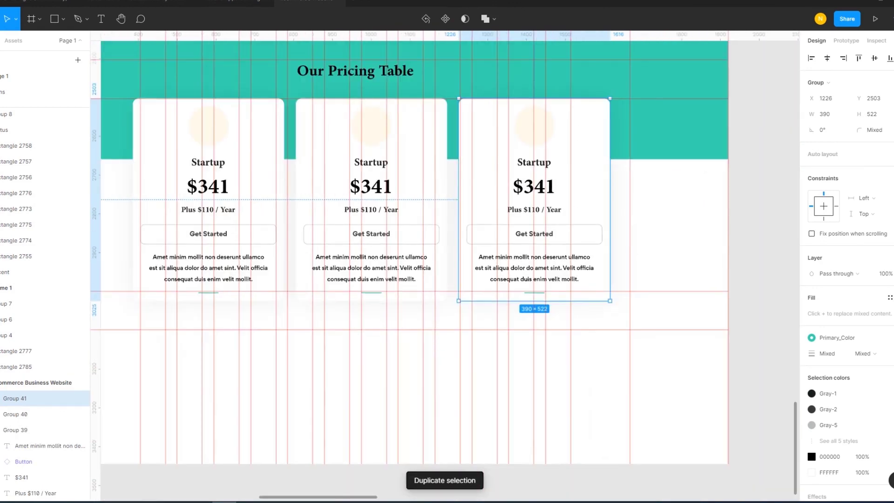
pyautogui.press('Escape')
# Shift the vertical layout guide slightly to the left.
pyautogui.hscroll(-2, 445, 247)
pyautogui.hscroll(-2, 445, 247)
pyautogui.hscroll(3, 445, 247)
pyautogui.hscroll(1, 445, 256)
pyautogui.scroll(1, 444, 256)
pyautogui.moveTo(494, 251); pyautogui.dragTo(468, 251)
pyautogui.scroll(-3, 469, 279)
pyautogui.scroll(-2, 469, 280)
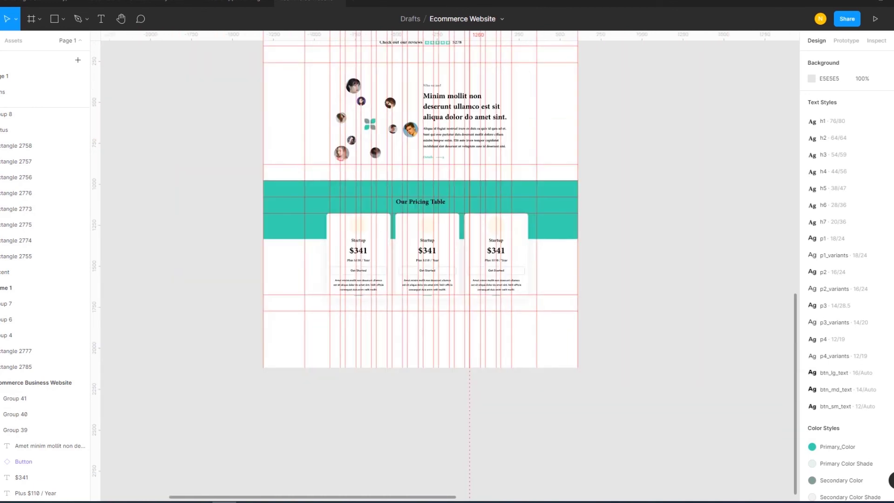
pyautogui.scroll(4, 468, 279)
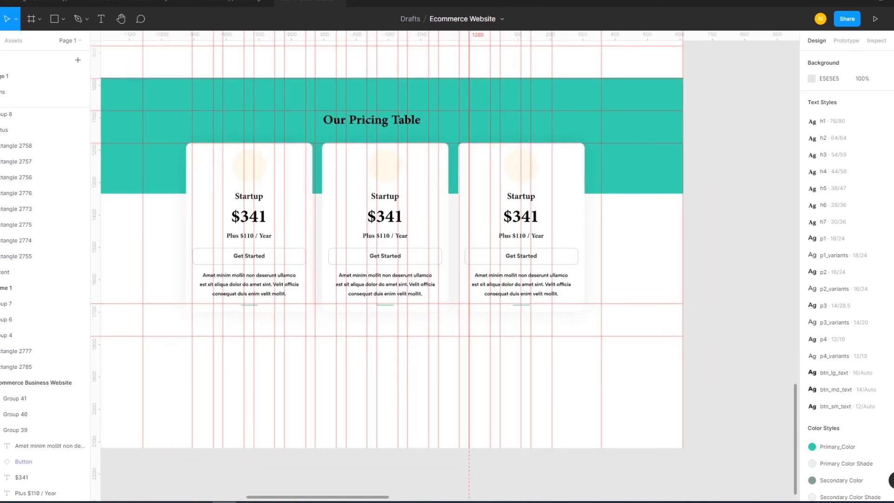
# Inspect the first card and the third card's description paragraph.
pyautogui.click(16, 430)
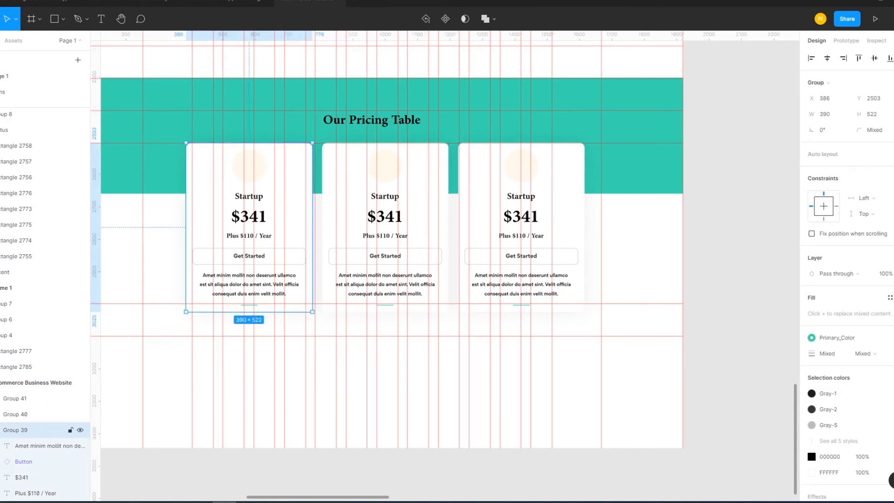
pyautogui.press('Escape')
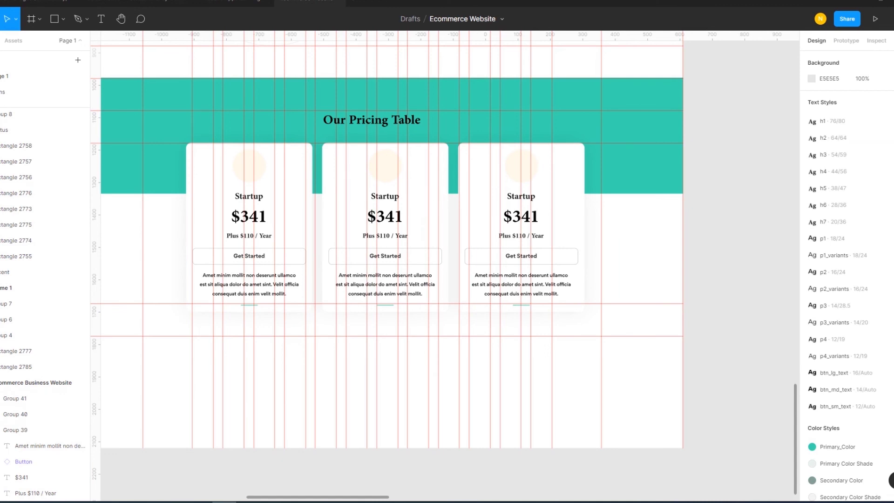
pyautogui.doubleClick(521, 284)
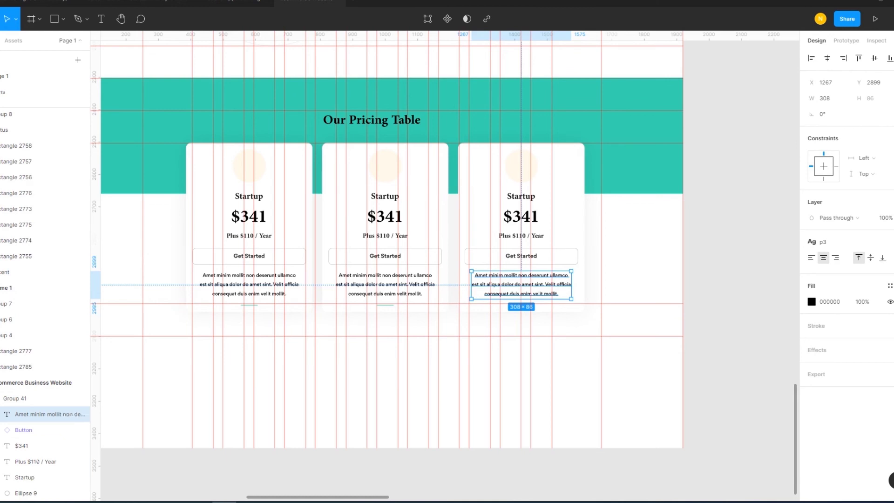
pyautogui.press('Escape')
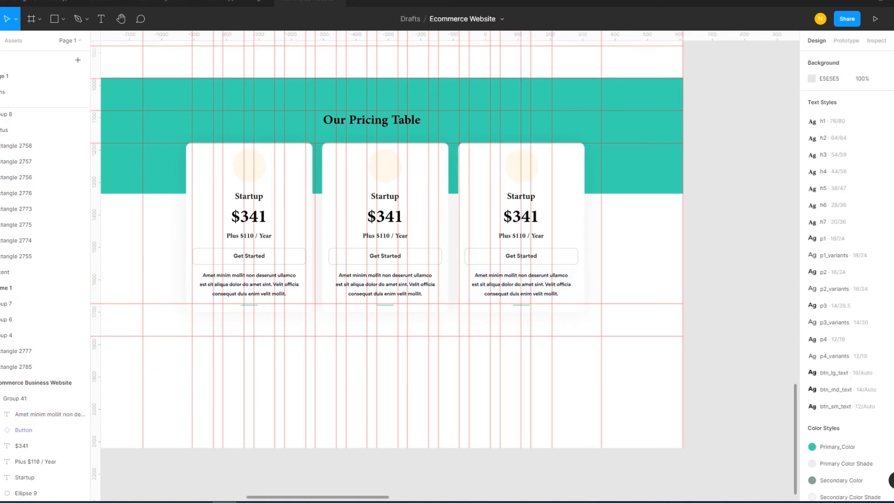
pyautogui.moveTo(96, 466); pyautogui.dragTo(459, 465)
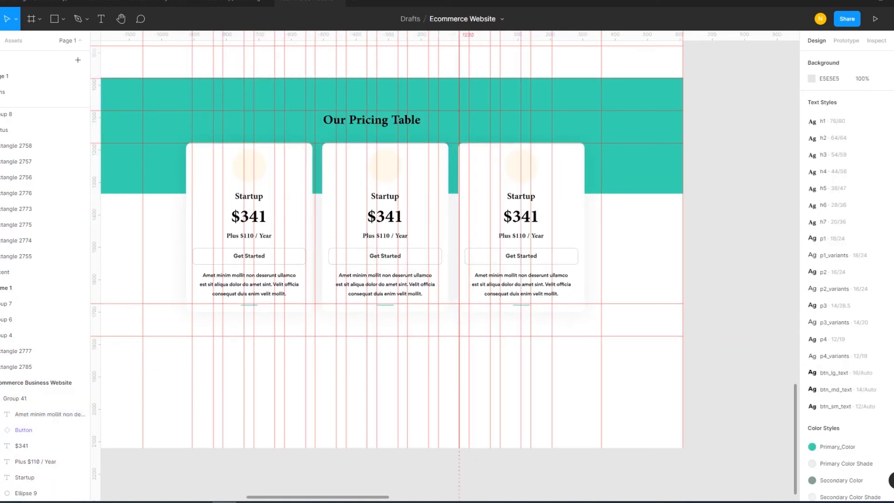
# Group the three pricing cards and align the group to the horizontal centre.
pyautogui.click(549, 186)
pyautogui.keyDown('shift'); pyautogui.click(410, 186); pyautogui.keyUp('shift')
pyautogui.keyDown('shift'); pyautogui.click(275, 186); pyautogui.keyUp('shift')
pyautogui.moveTo(96, 379); pyautogui.dragTo(254, 380)
pyautogui.hotkey('ctrl', 'g')
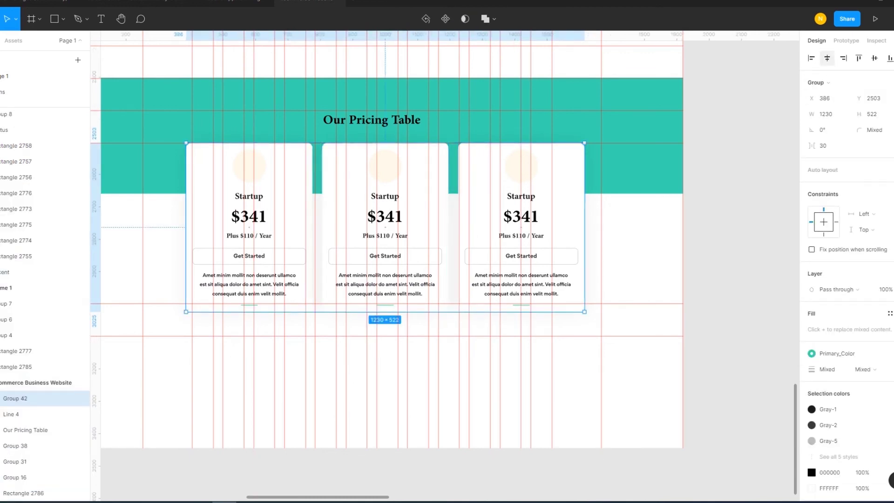
pyautogui.click(827, 58)
pyautogui.press('Escape')
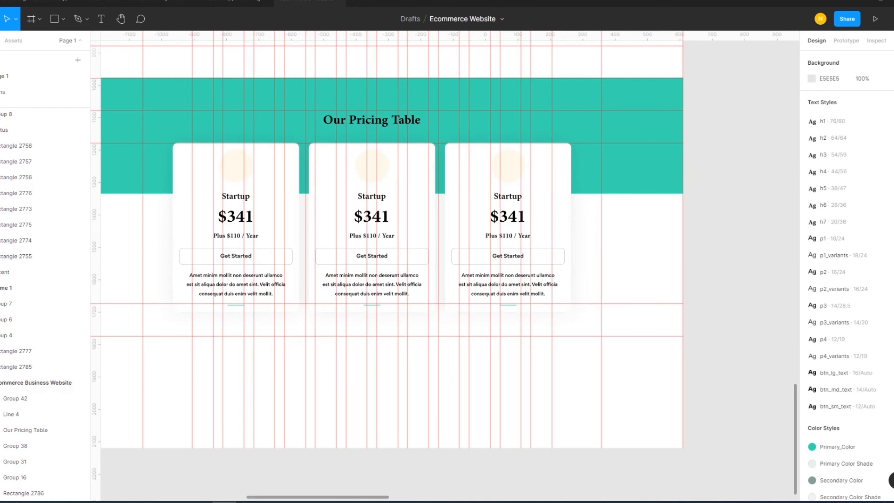
pyautogui.scroll(-2, 710, 248)
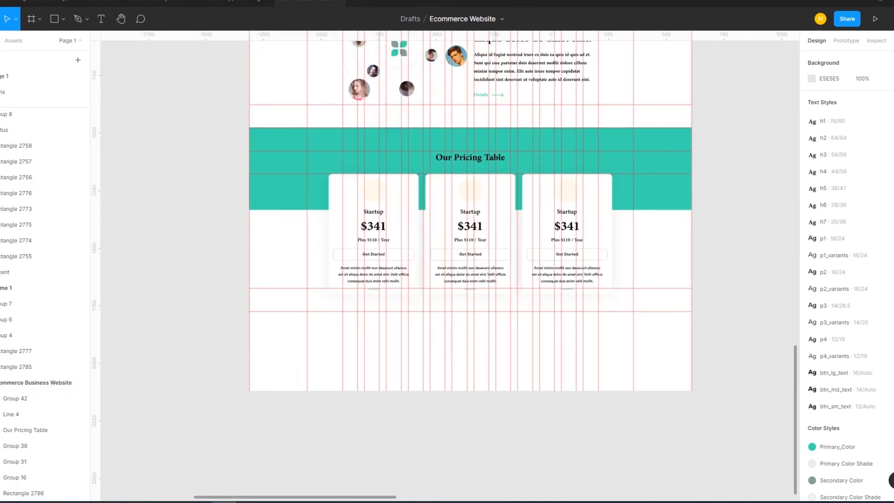
pyautogui.click(15, 399)
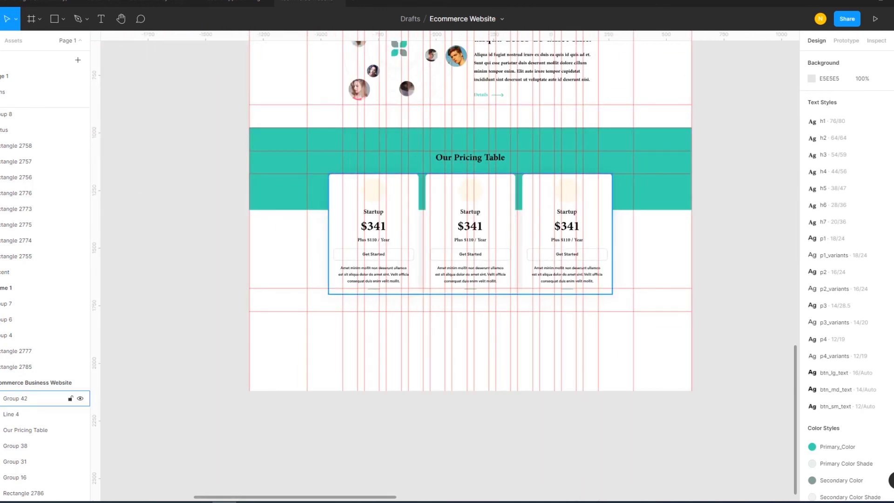
# Ungroup the three cards and narrow them by about 30 px on each side.
pyautogui.rightClick(598, 187)
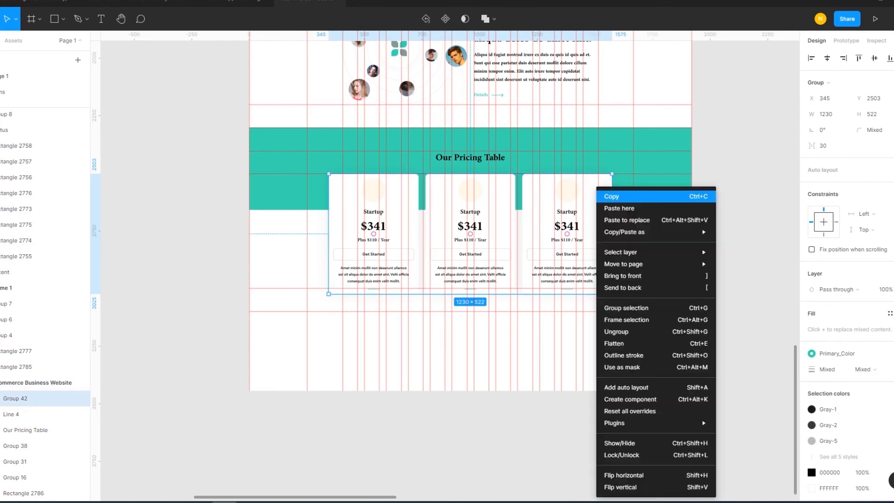
pyautogui.click(619, 331)
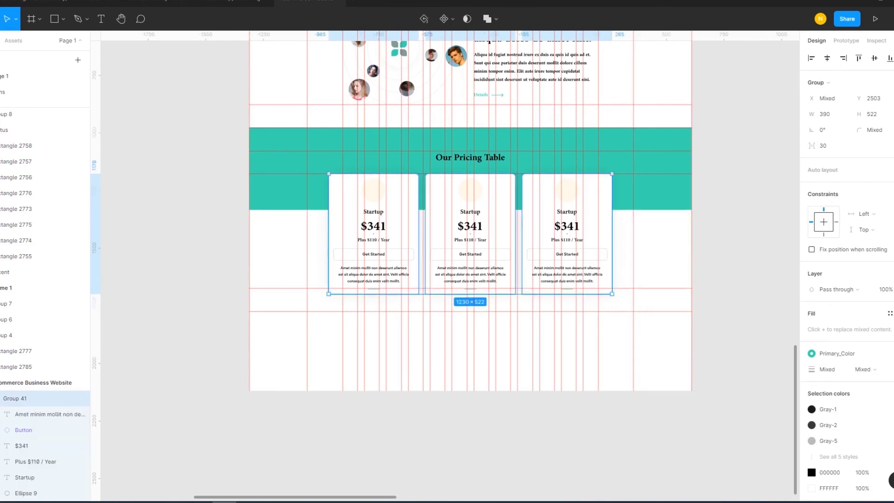
pyautogui.press('Escape')
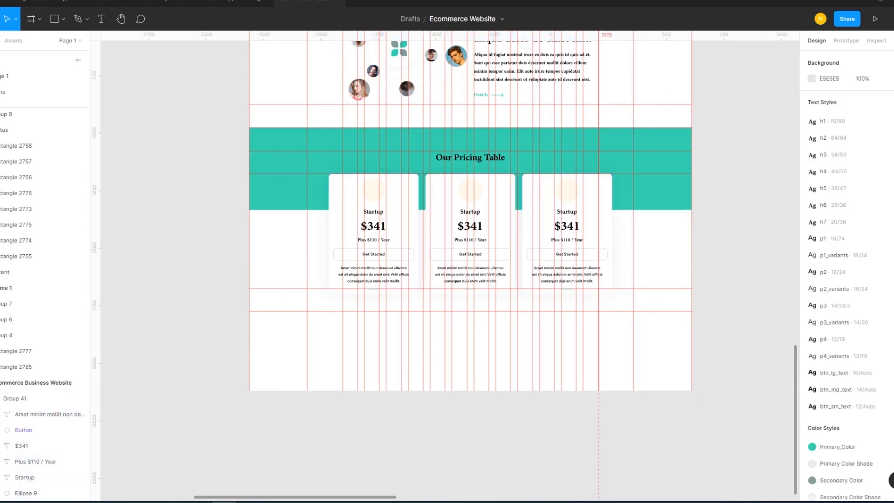
pyautogui.click(567, 232)
pyautogui.keyDown('shift'); pyautogui.click(470, 233); pyautogui.keyUp('shift')
pyautogui.keyDown('shift'); pyautogui.click(373, 233); pyautogui.keyUp('shift')
pyautogui.keyDown('shift'); pyautogui.click(37, 328); pyautogui.keyUp('shift')
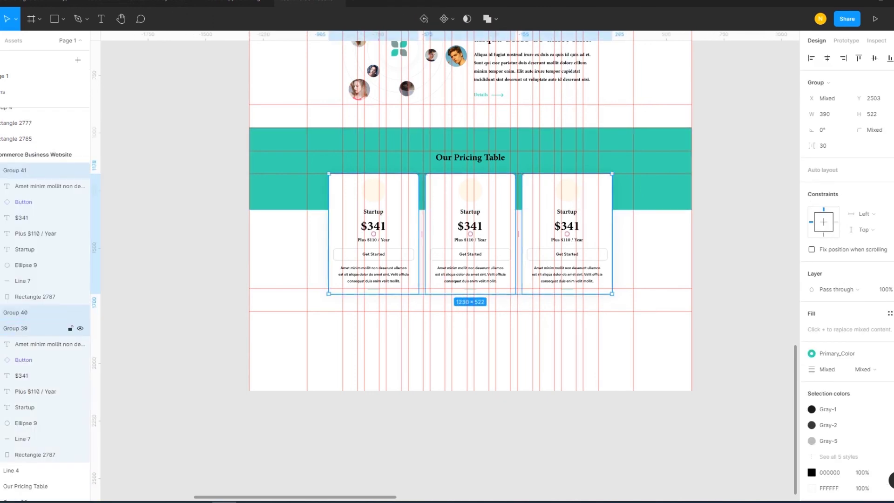
pyautogui.moveTo(329, 232); pyautogui.dragTo(342, 233)
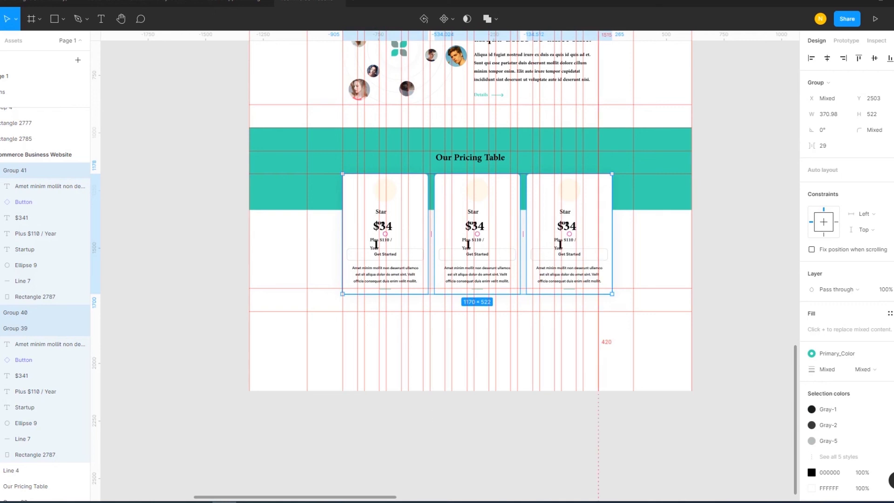
pyautogui.moveTo(612, 233); pyautogui.dragTo(599, 233)
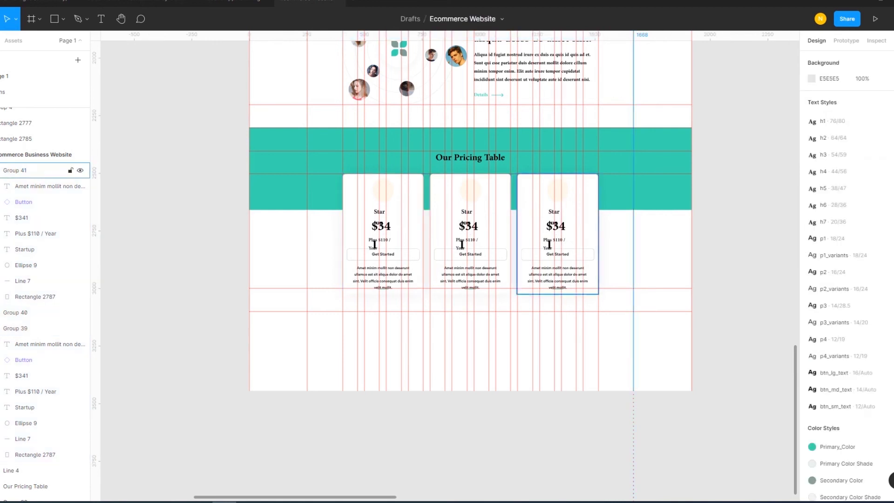
# Hide the rulers and delete the third pricing card.
pyautogui.click(559, 196)
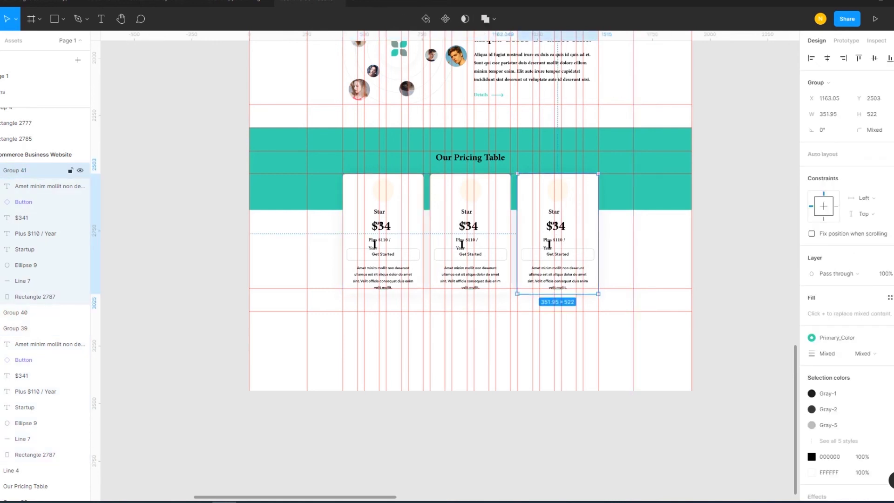
pyautogui.hotkey('shift', 'r')
pyautogui.press('Delete')
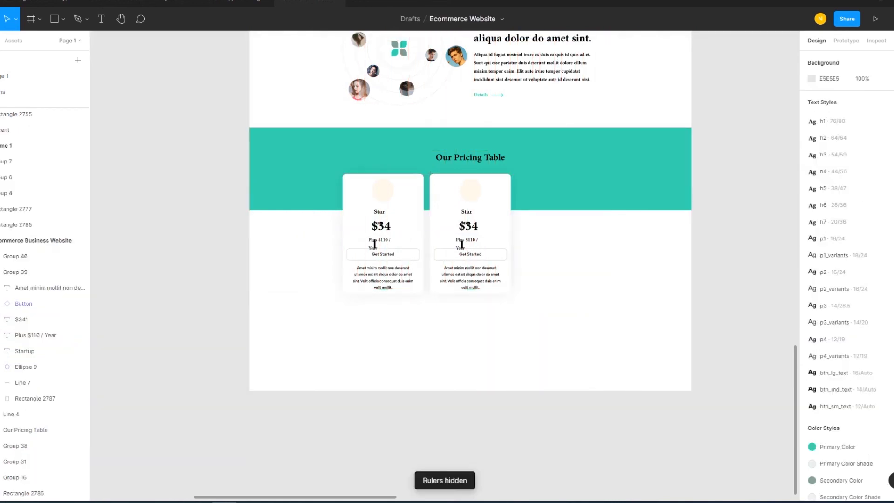
# Delete the second pricing card and zoom in on the remaining one.
pyautogui.click(470, 196)
pyautogui.press('Delete')
pyautogui.hotkey('ctrl', '+')
pyautogui.hotkey('ctrl', '+')
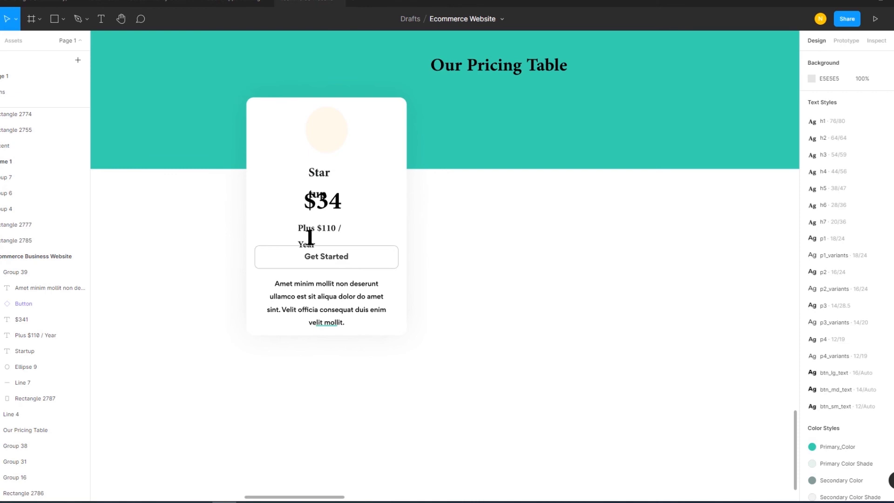
pyautogui.click(309, 237)
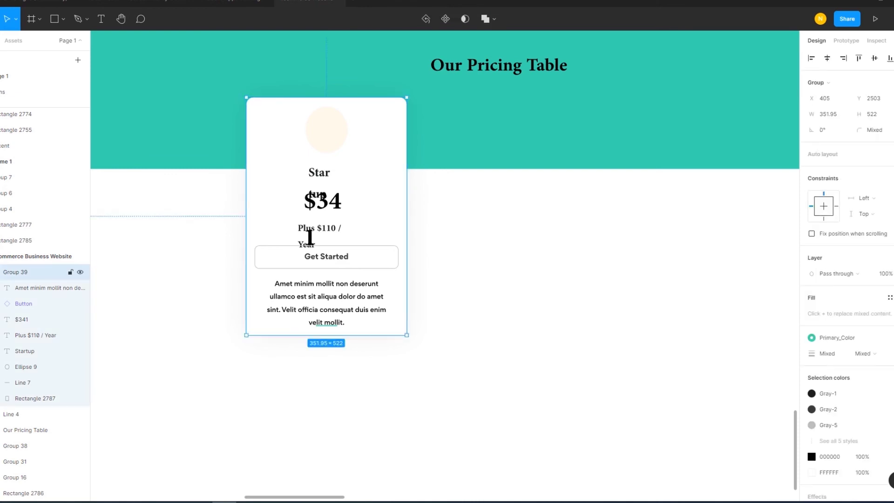
# Resize the Startup heading box and widen Plus $110 / Year to one line.
pyautogui.click(25, 351)
pyautogui.doubleClick(340, 173)
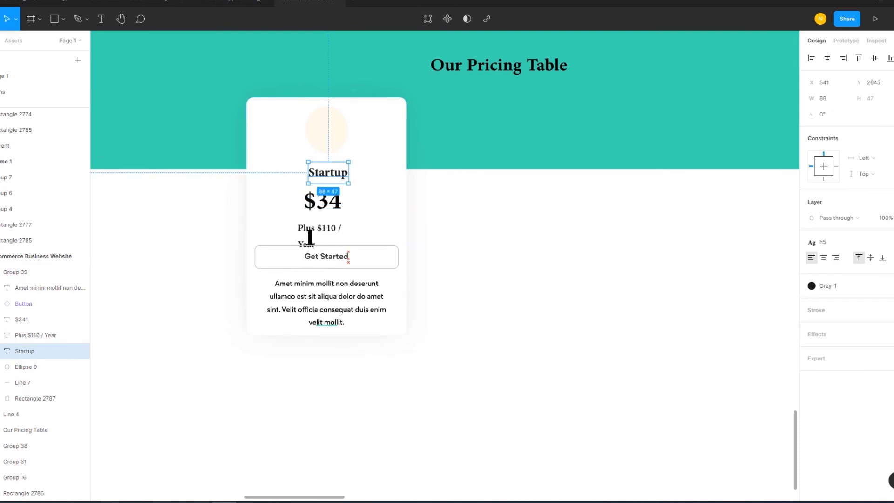
pyautogui.moveTo(348, 172)
pyautogui.mouseDown()
pyautogui.moveTo(358, 219)
pyautogui.moveTo(351, 257)
pyautogui.moveTo(355, 219)
pyautogui.mouseUp()
pyautogui.click(21, 319)
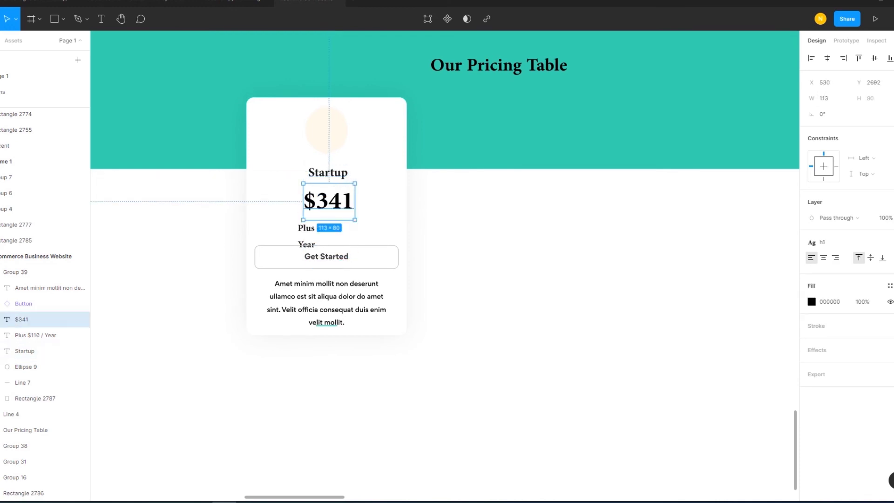
pyautogui.click(306, 227)
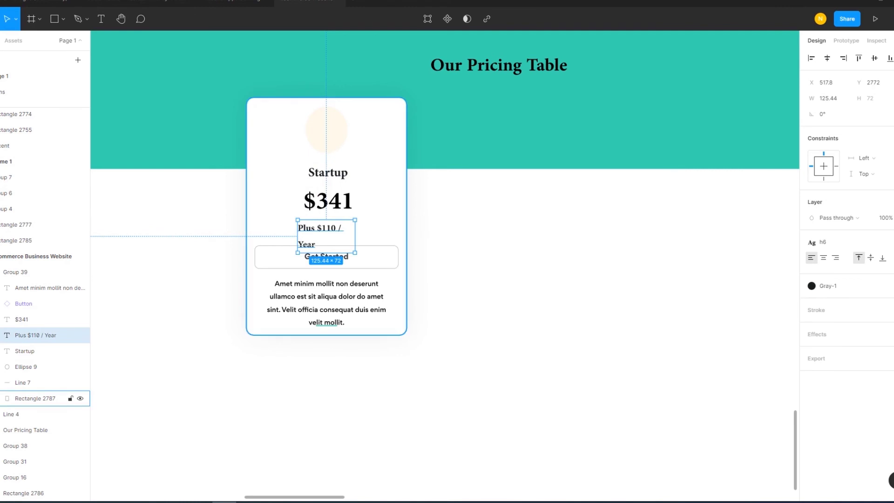
pyautogui.moveTo(349, 253)
pyautogui.mouseDown()
pyautogui.moveTo(360, 252)
pyautogui.moveTo(363, 236)
pyautogui.mouseUp()
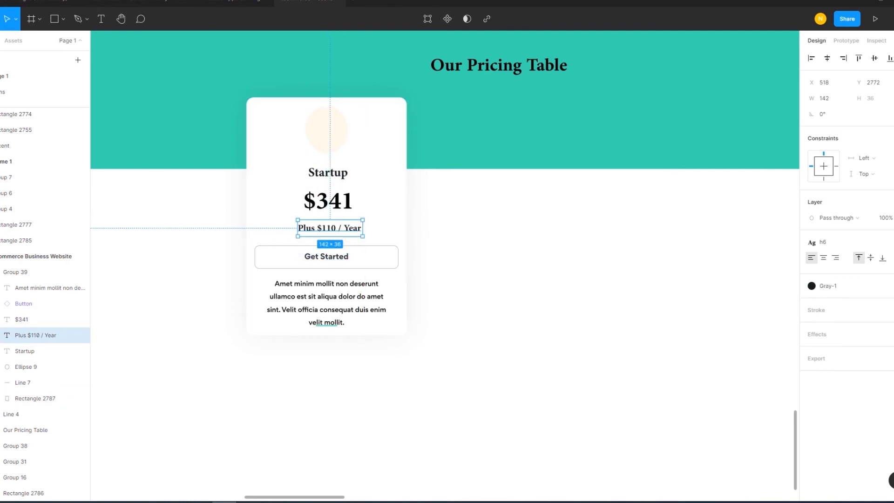
# Slightly narrow the billing text box and widen the $341 price to one line.
pyautogui.scroll(10, 327, 246)
pyautogui.moveTo(553, 135); pyautogui.dragTo(544, 135)
pyautogui.click(22, 319)
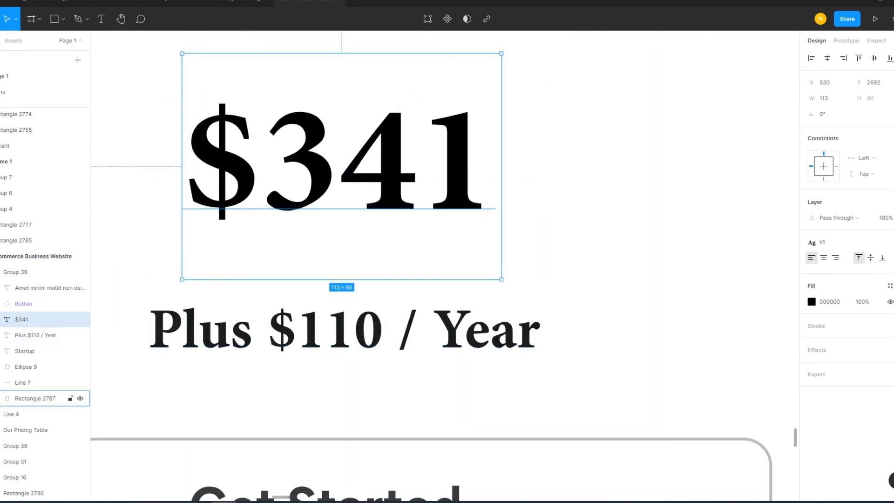
pyautogui.moveTo(493, 280); pyautogui.dragTo(499, 280)
pyautogui.click(25, 351)
pyautogui.hotkey('shift', '0')
pyautogui.press('Escape')
# Delete the last sentence of the card's description paragraph.
pyautogui.scroll(-3, 465, 280)
pyautogui.click(19, 272)
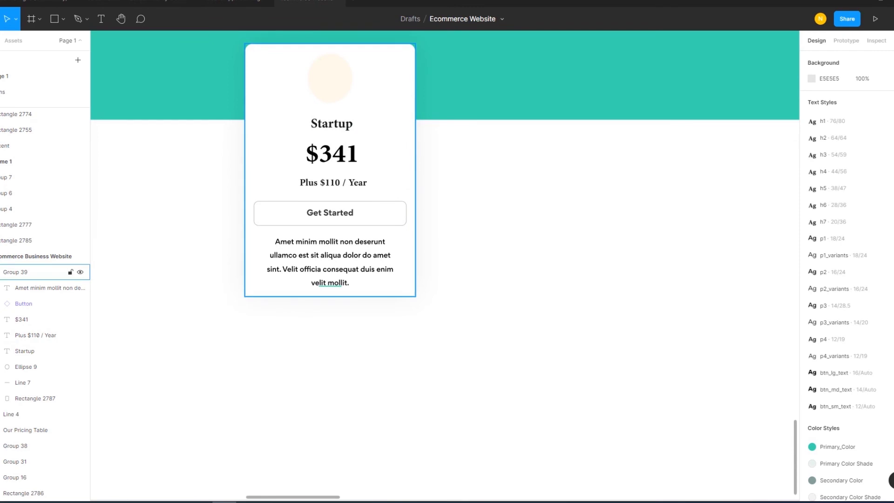
pyautogui.click(46, 287)
pyautogui.press('Return')
pyautogui.click(322, 269)
pyautogui.moveTo(283, 269); pyautogui.dragTo(349, 282)
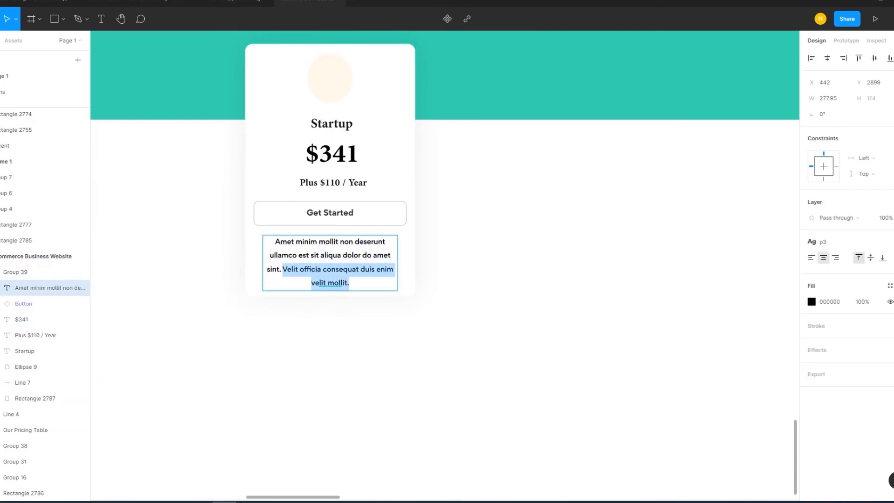
pyautogui.press('BackSpace')
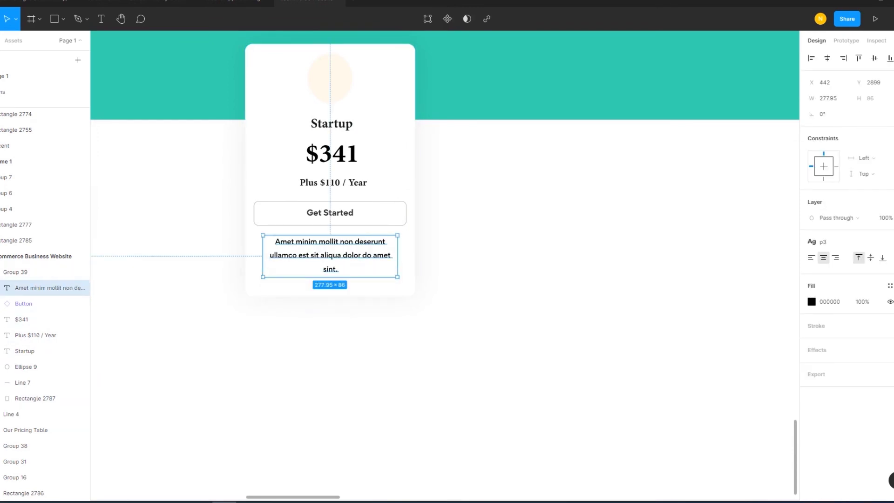
pyautogui.click(186, 372)
# Undo the deletion, restoring the description's full text.
pyautogui.click(15, 272)
pyautogui.click(37, 287)
pyautogui.press('Escape')
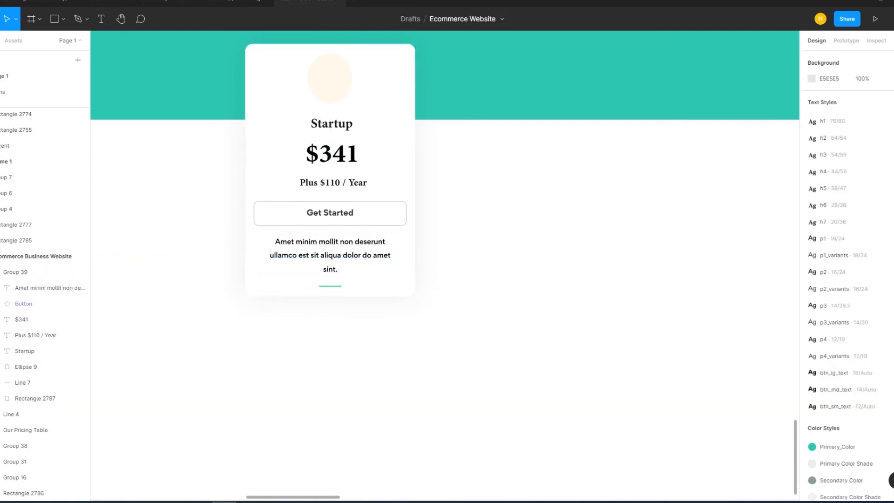
pyautogui.click(15, 272)
pyautogui.press('Escape')
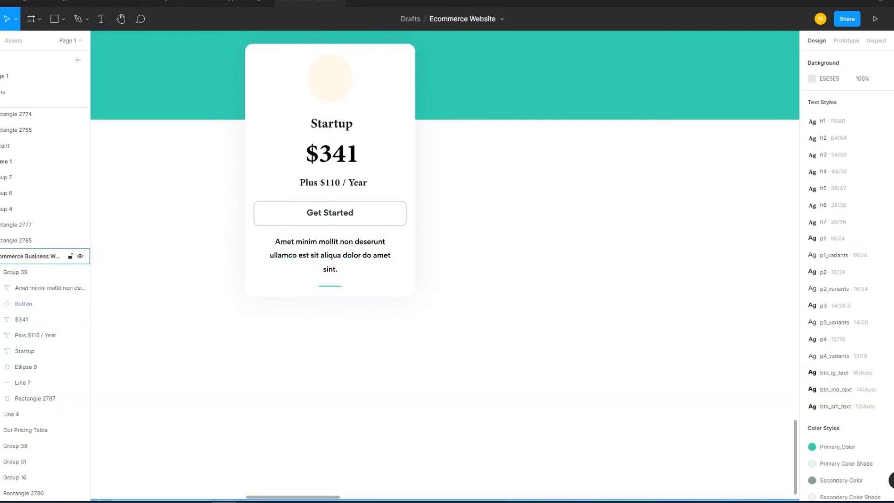
pyautogui.click(38, 288)
pyautogui.hotkey('ctrl', 'z')
# Delete the words after 'sint' so the description ends 'sint velit mollit.'.
pyautogui.click(317, 270)
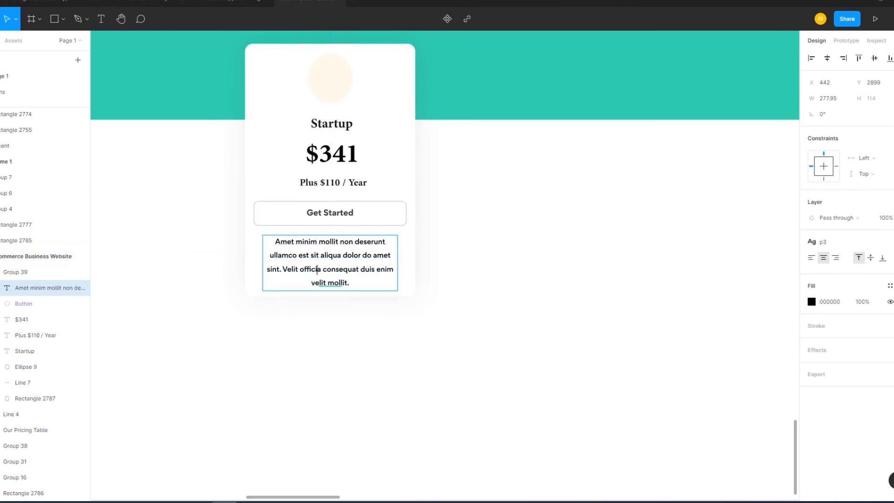
pyautogui.moveTo(280, 269); pyautogui.dragTo(394, 269)
pyautogui.press('BackSpace')
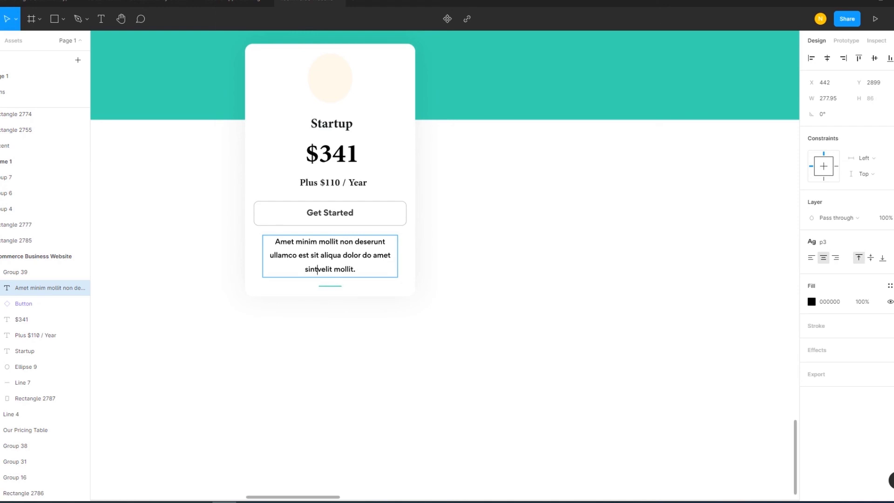
pyautogui.press('Escape')
pyautogui.press('Escape')
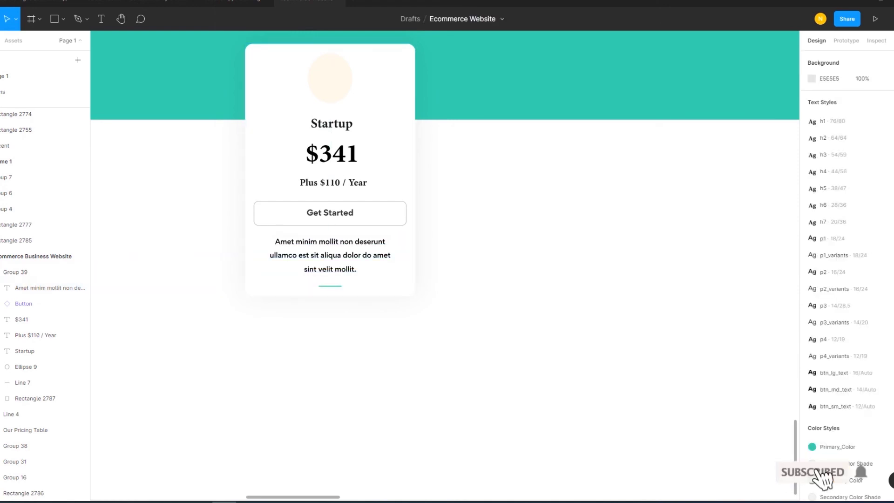
pyautogui.scroll(3, 447, 261)
# Resize the pale circle on the card to 102 × 102.
pyautogui.scroll(-2, 501, 301)
pyautogui.click(390, 260)
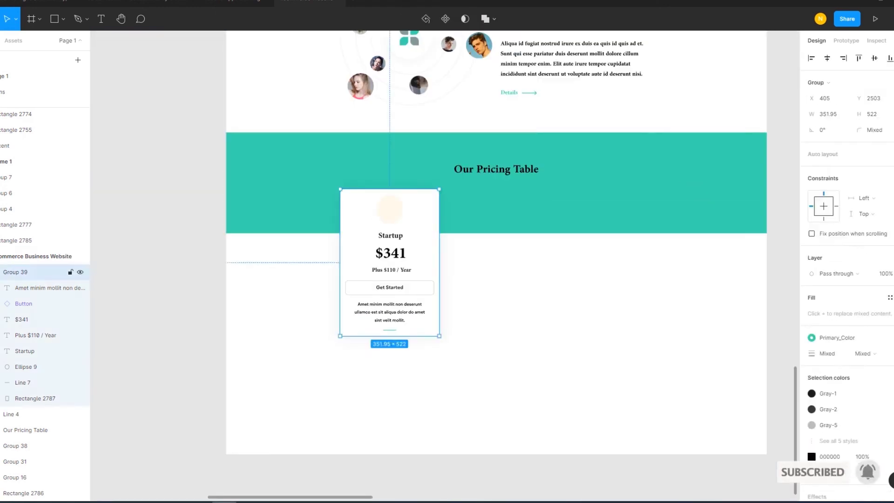
pyautogui.click(25, 367)
pyautogui.click(827, 98)
pyautogui.write('10')
pyautogui.write('23')
pyautogui.press('BackSpace')
pyautogui.press('Return')
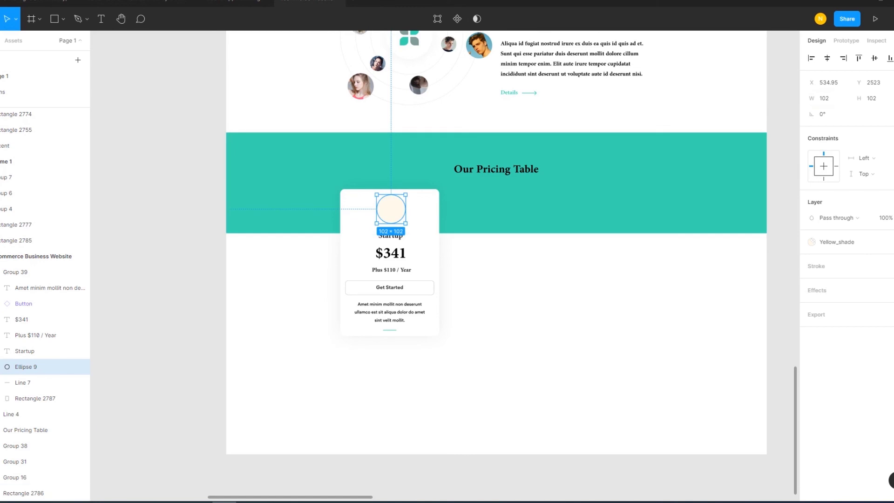
# Centre the card, align it to a layout grid column, and drag a copy rightward.
pyautogui.click(427, 350)
pyautogui.click(419, 326)
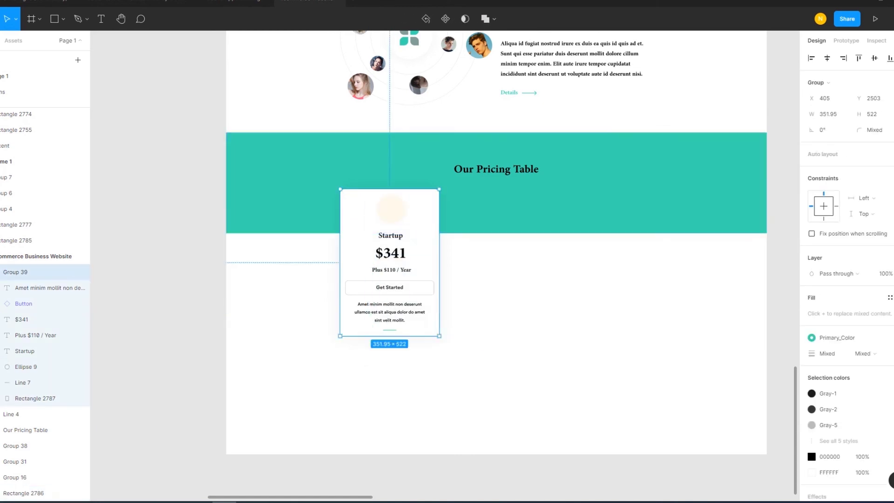
pyautogui.click(826, 58)
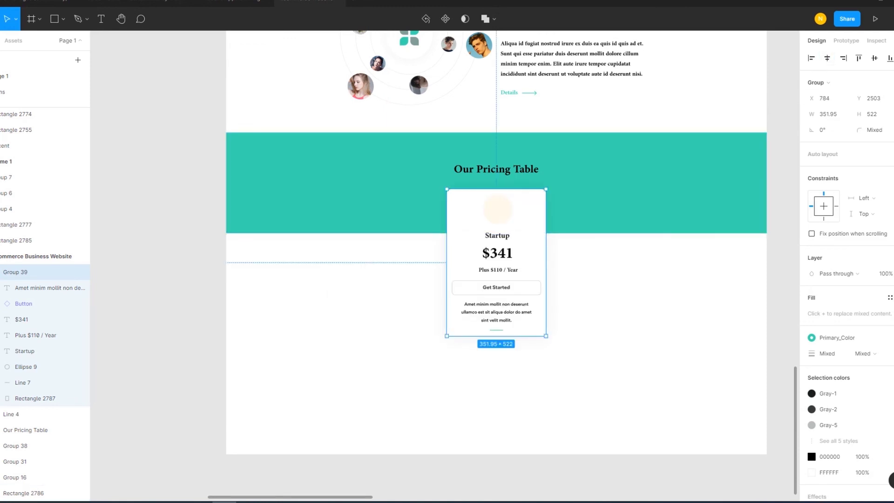
pyautogui.moveTo(496, 261)
pyautogui.mouseDown()
pyautogui.moveTo(365, 261)
pyautogui.moveTo(386, 260)
pyautogui.mouseUp()
pyautogui.hotkey('shift', 'r')
pyautogui.press('Escape')
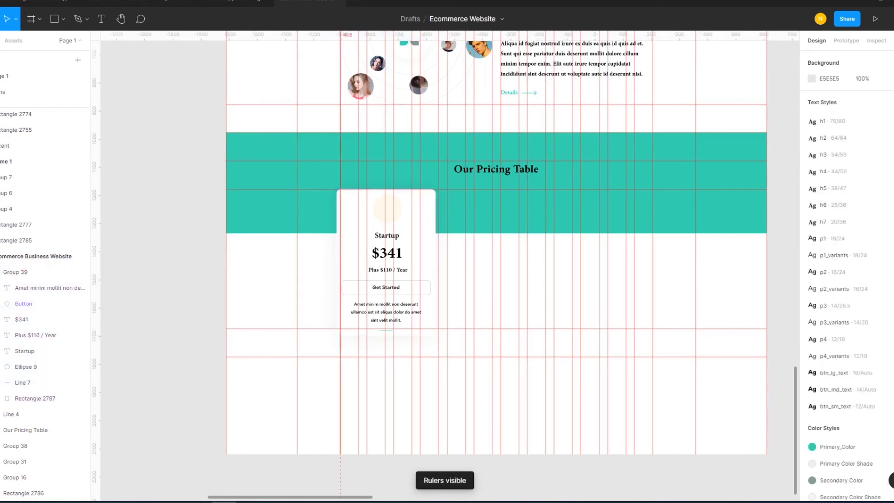
pyautogui.moveTo(386, 261); pyautogui.dragTo(391, 261)
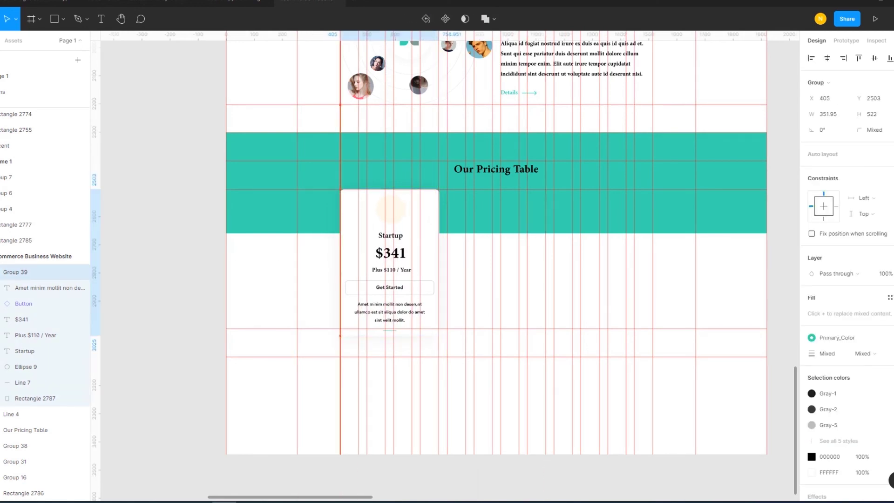
pyautogui.press('Escape')
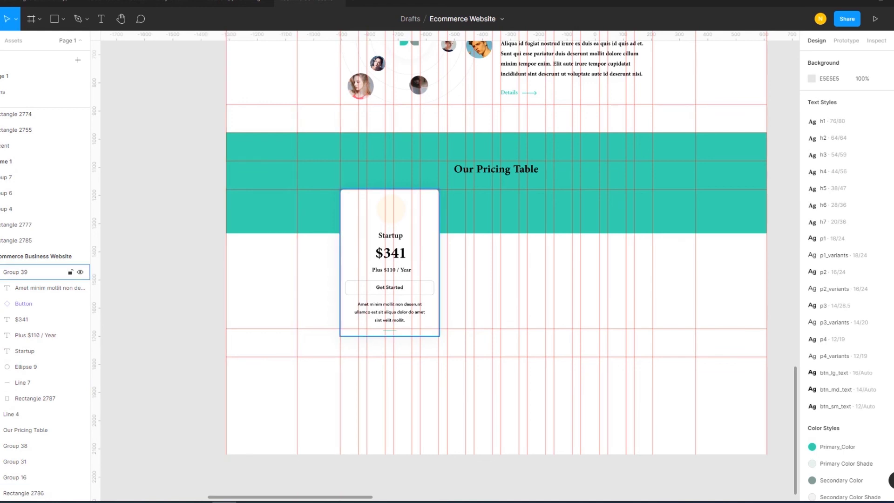
pyautogui.click(28, 272)
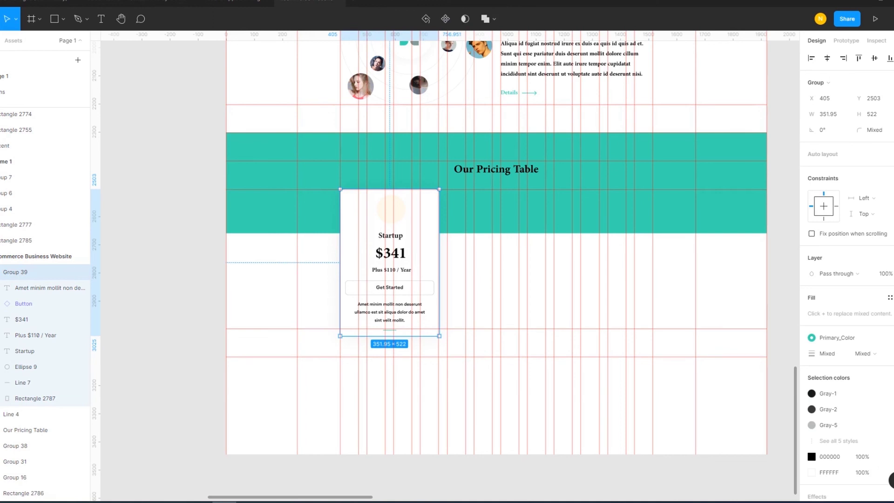
pyautogui.moveTo(390, 251); pyautogui.dragTo(497, 252)
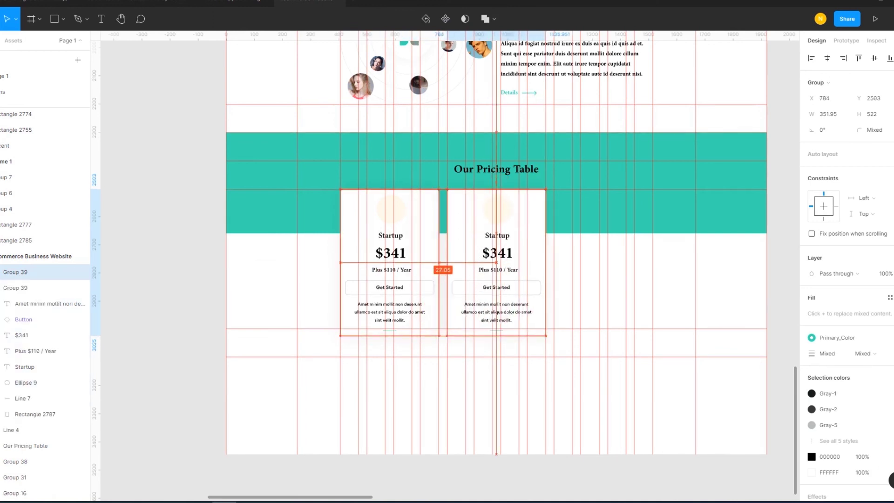
# Position the copy, duplicate a third card, and set the spacing between cards to 30.
pyautogui.moveTo(496, 252); pyautogui.dragTo(496, 252)
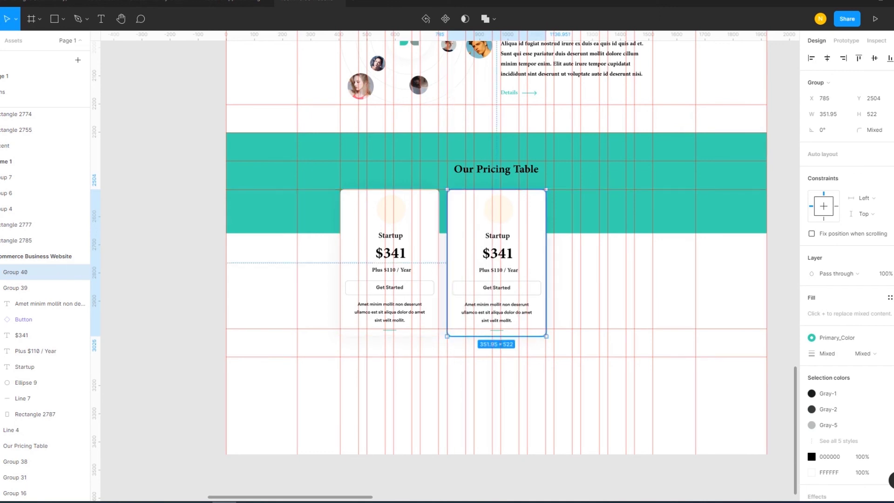
pyautogui.hotkey('ctrl', 'd')
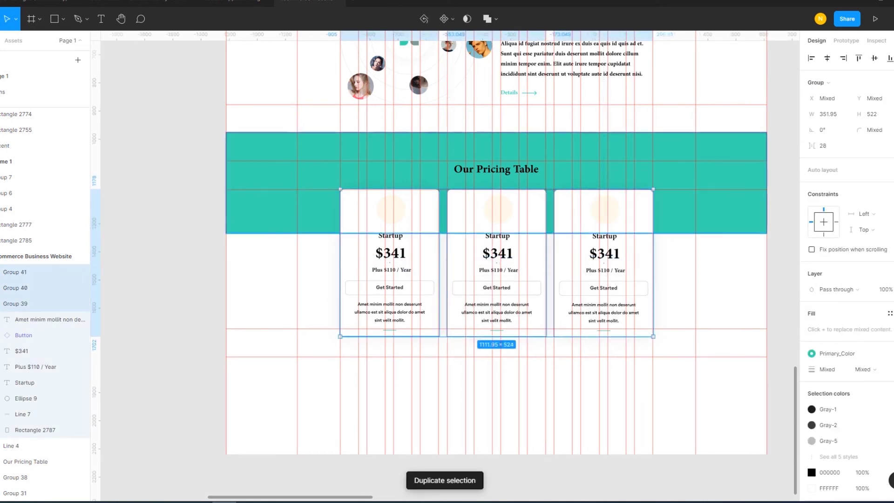
pyautogui.click(825, 146)
pyautogui.write('30')
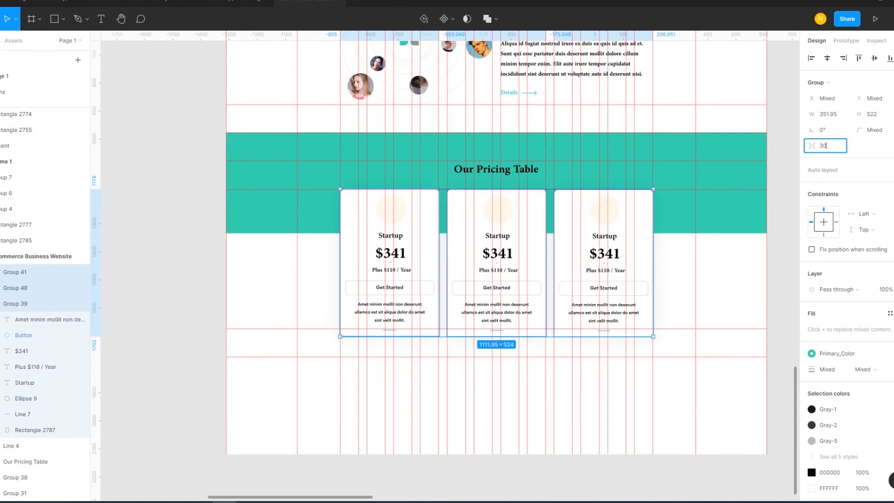
pyautogui.press('Return')
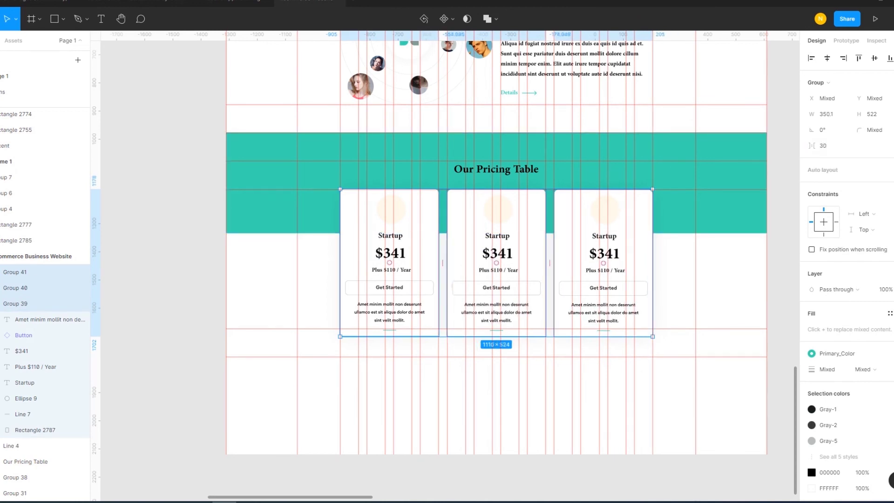
pyautogui.press('Escape')
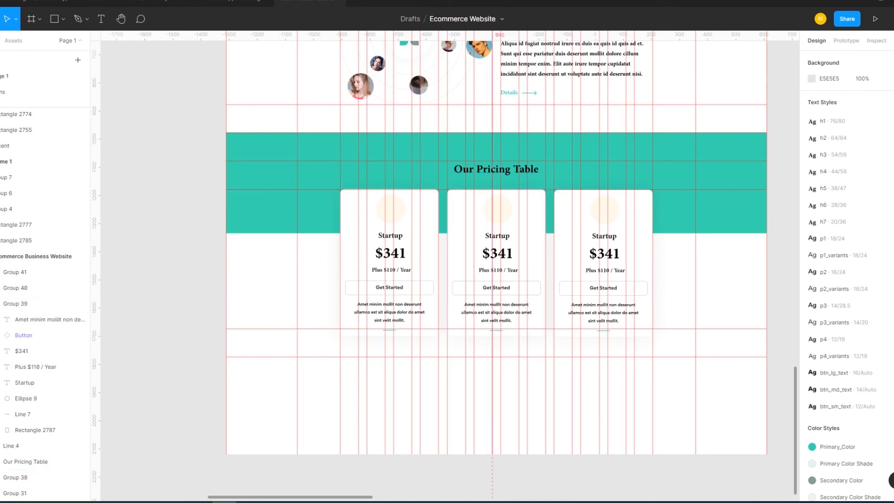
pyautogui.click(25, 462)
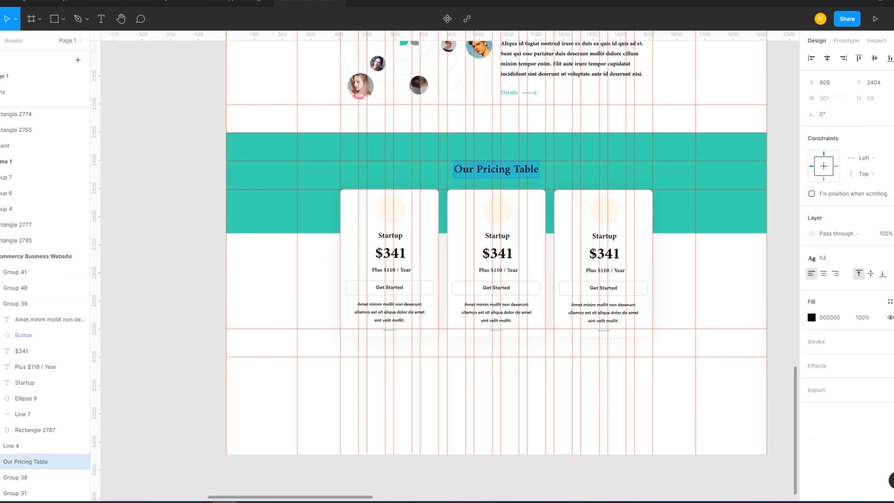
# Deselect the Our Pricing Table heading and toggle the rulers and grid off.
pyautogui.click(513, 169)
pyautogui.press('Escape')
pyautogui.press('Escape')
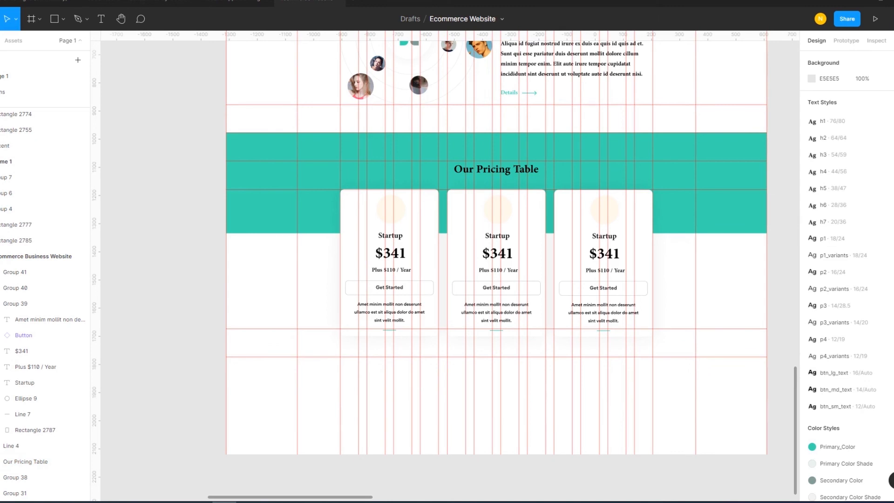
pyautogui.hotkey('shift', 'r')
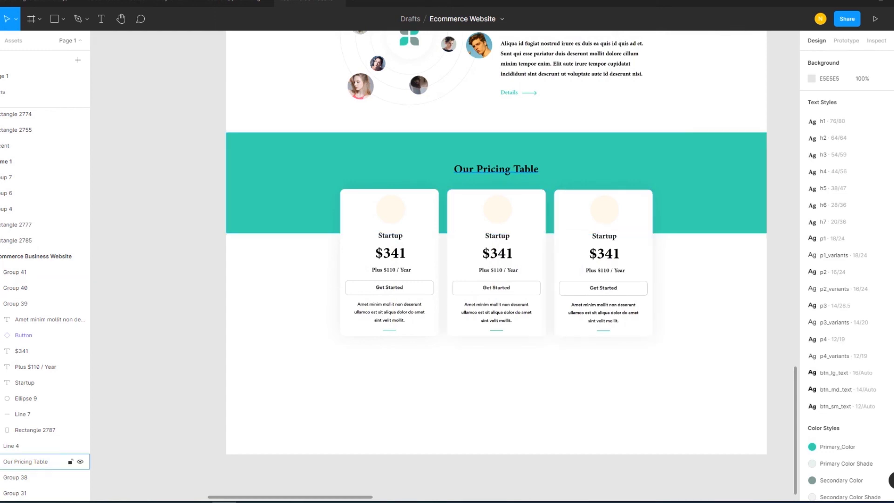
# Set the Our Pricing Table heading's fill to white, FFFFFF.
pyautogui.click(26, 462)
pyautogui.click(811, 317)
pyautogui.click(675, 261)
pyautogui.click(26, 462)
pyautogui.click(811, 317)
pyautogui.write('FFFFFF')
pyautogui.press('Return')
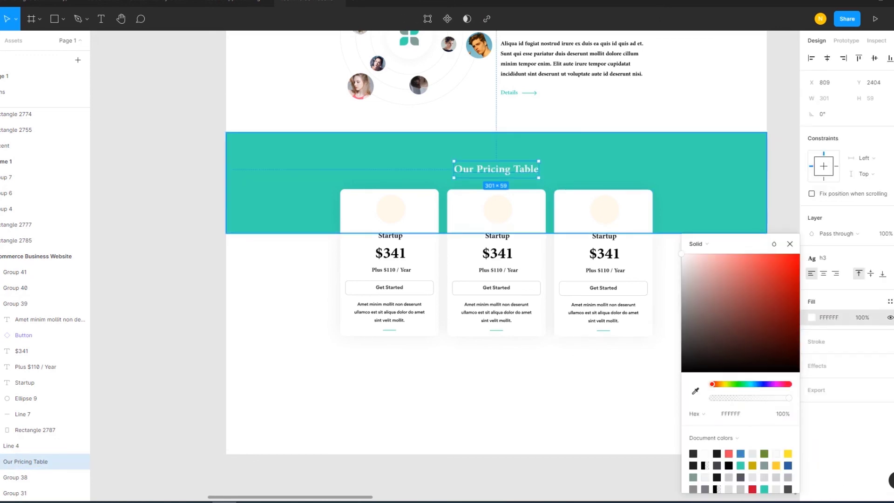
pyautogui.press('Escape')
# Apply the h2 text style to the heading, then show the rulers and layout grid.
pyautogui.click(822, 257)
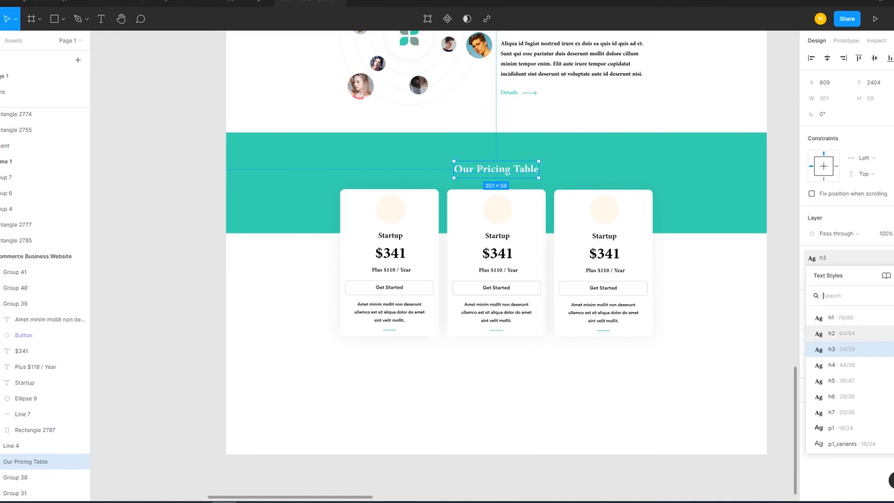
pyautogui.click(838, 333)
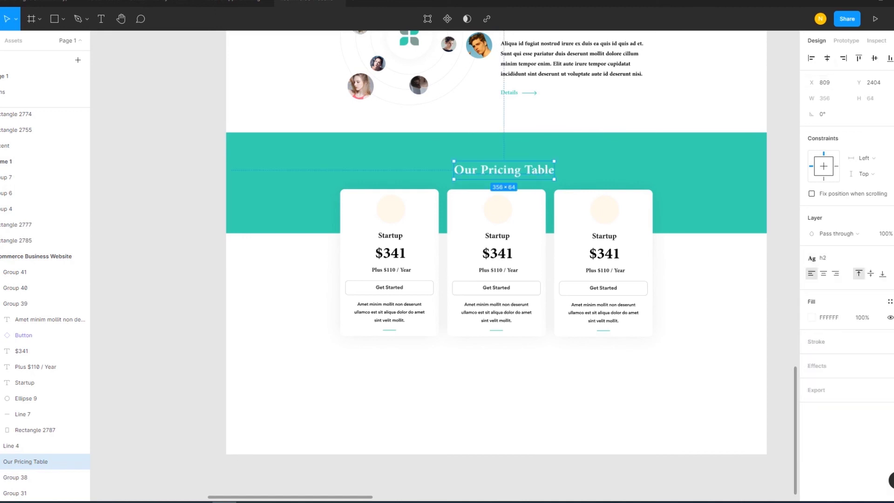
pyautogui.press('Escape')
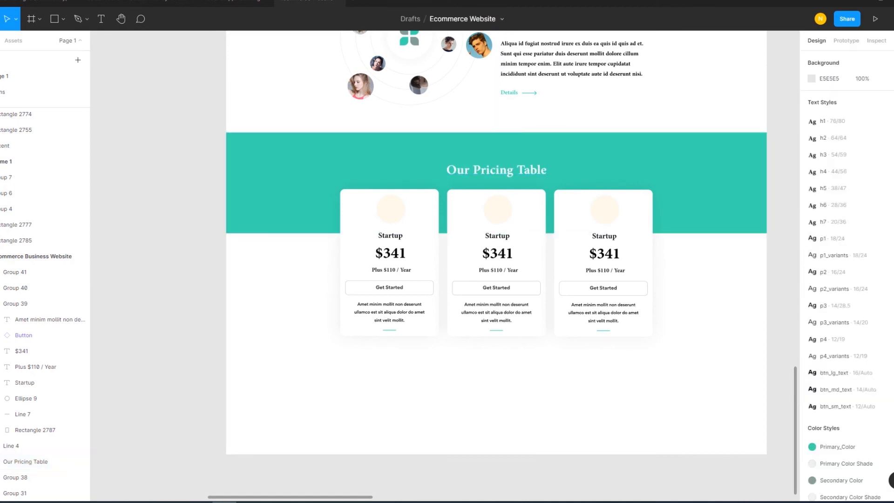
pyautogui.click(26, 461)
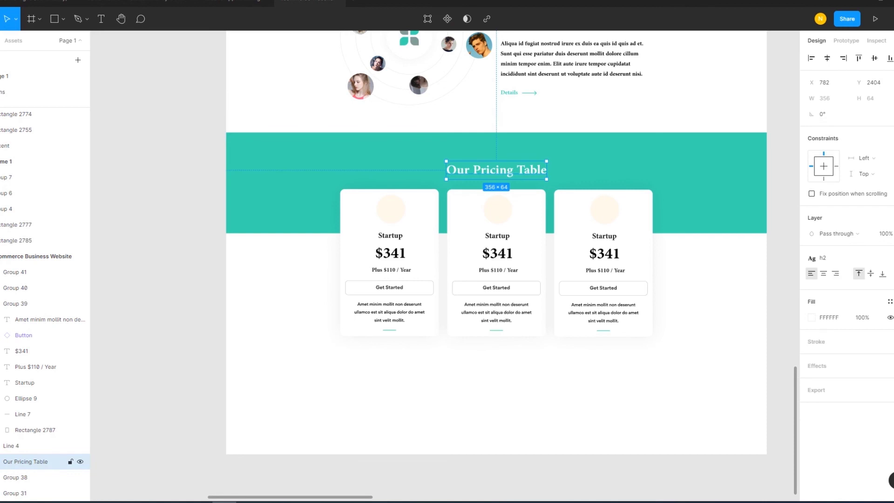
pyautogui.hotkey('shift', 'r')
pyautogui.press('Escape')
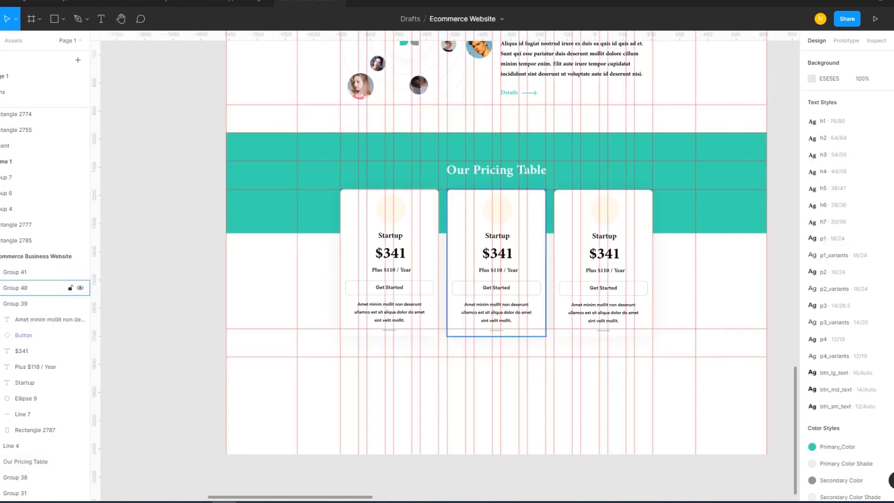
# Place a horizontal guide at the bottom of the pricing cards.
pyautogui.click(26, 461)
pyautogui.press('Escape')
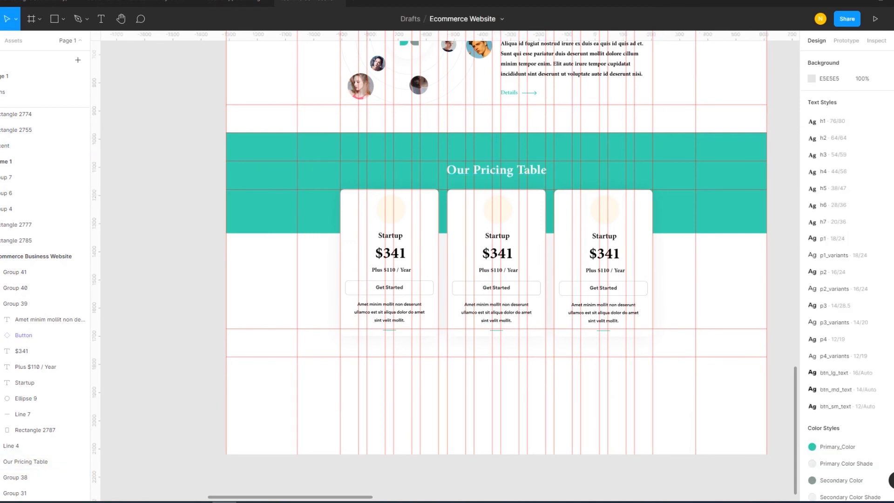
pyautogui.scroll(-2, 496, 252)
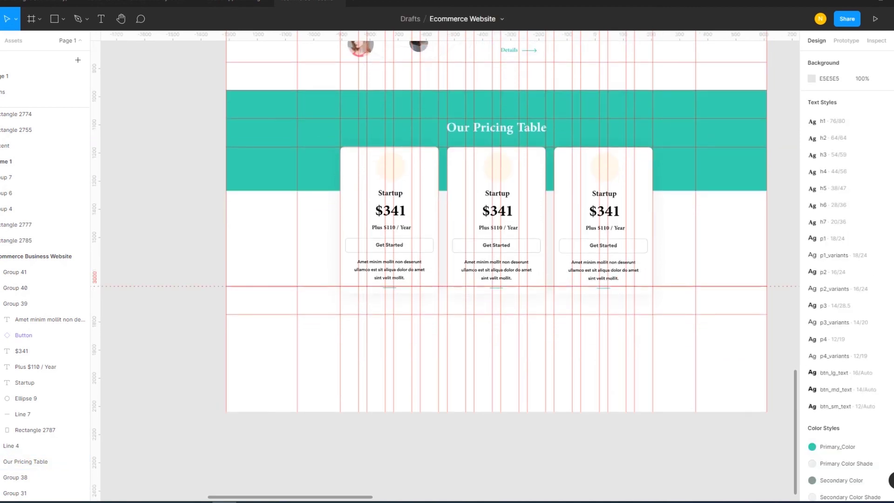
pyautogui.moveTo(496, 286); pyautogui.dragTo(496, 293)
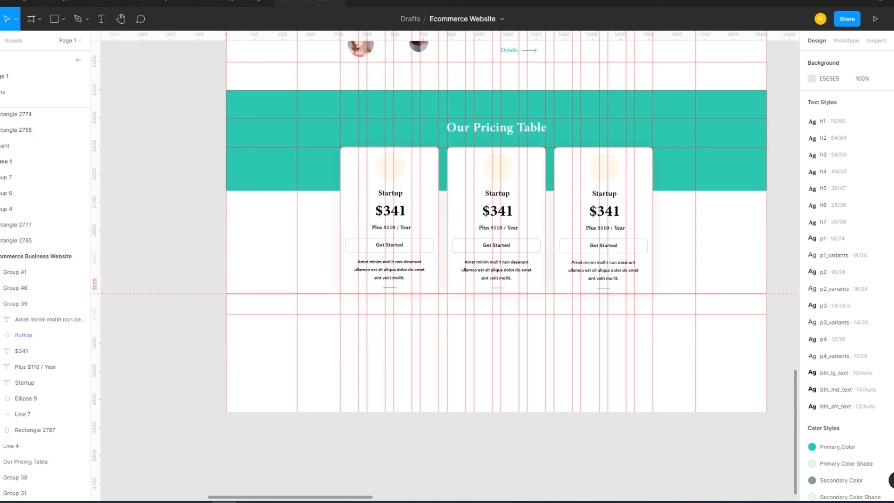
# Draw a small rectangle in the left margin and set its height to 100.
pyautogui.click(64, 19)
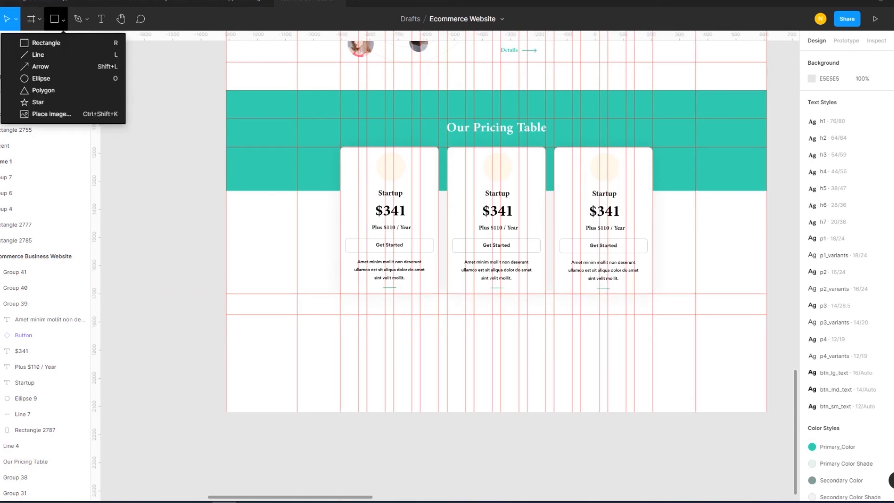
pyautogui.click(46, 43)
pyautogui.moveTo(247, 293); pyautogui.dragTo(257, 315)
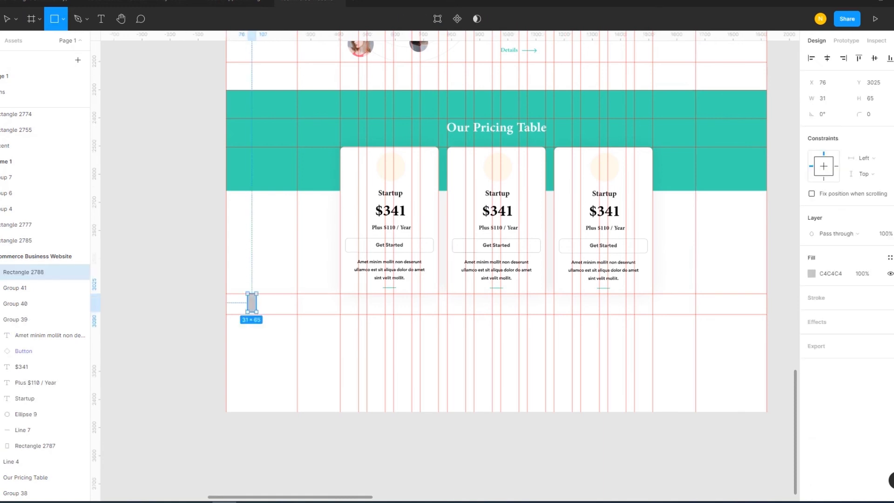
pyautogui.click(871, 98)
pyautogui.write('100')
pyautogui.press('Return')
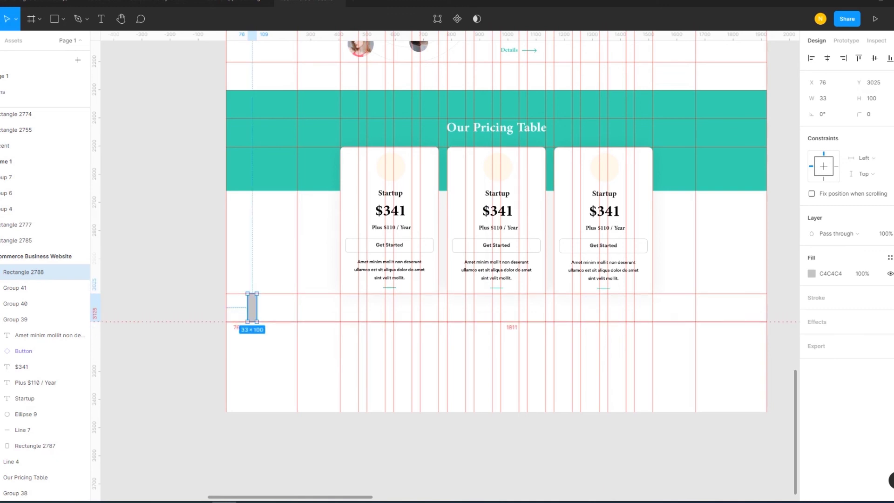
pyautogui.press('Escape')
# Move the grey rectangle off the page onto the canvas and widen it slightly.
pyautogui.moveTo(251, 307); pyautogui.dragTo(173, 302)
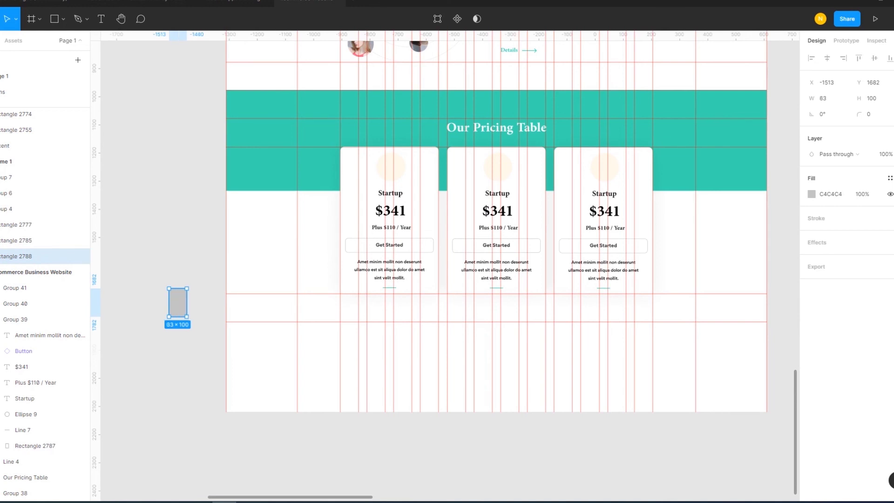
pyautogui.moveTo(179, 303); pyautogui.dragTo(191, 302)
pyautogui.press('Escape')
pyautogui.moveTo(357, 35); pyautogui.dragTo(696, 279)
pyautogui.scroll(-5, 662, 302)
pyautogui.click(422, 303)
pyautogui.moveTo(423, 303); pyautogui.dragTo(404, 305)
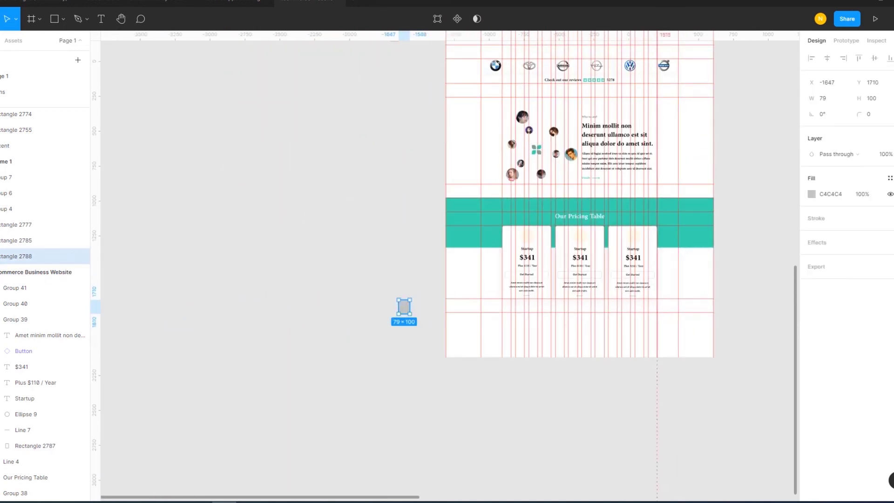
pyautogui.press('Escape')
# Hide the rulers and layout grid columns again.
pyautogui.scroll(3, 447, 251)
pyautogui.scroll(3, 447, 252)
pyautogui.scroll(-5, 447, 252)
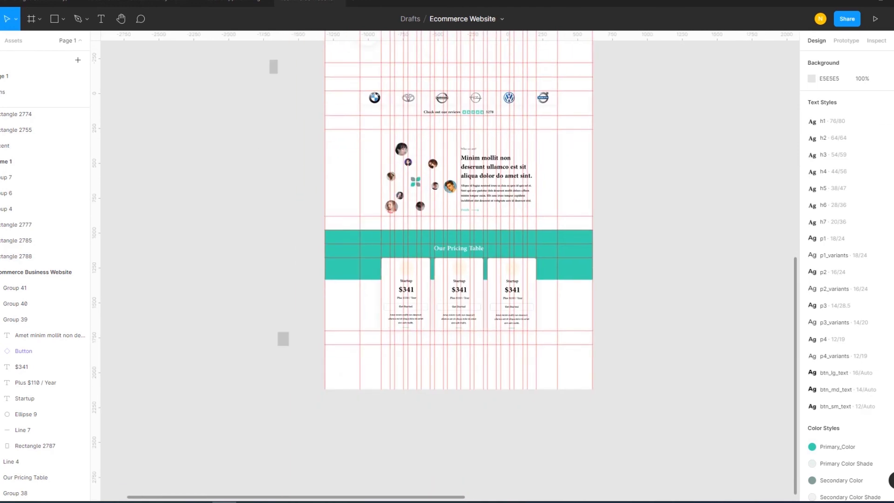
pyautogui.scroll(3, 481, 301)
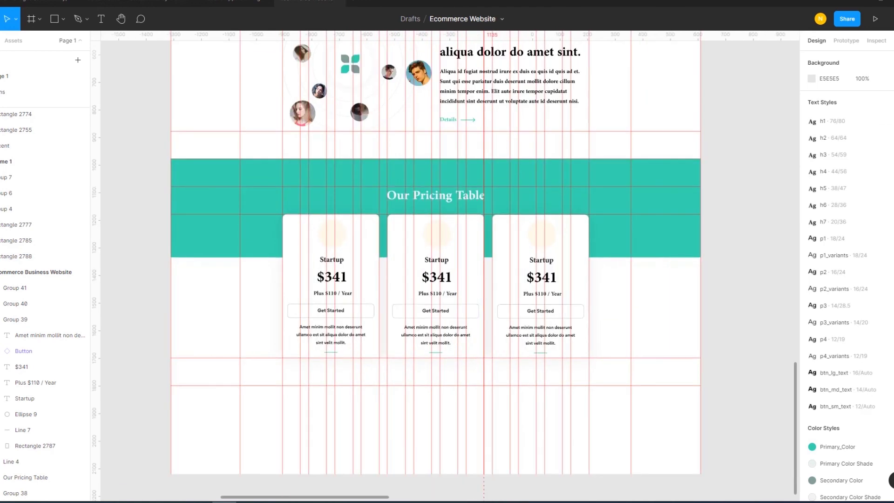
pyautogui.click(436, 284)
pyautogui.press('Escape')
pyautogui.hotkey('ctrl', 'g')
pyautogui.hotkey('shift', 'r')
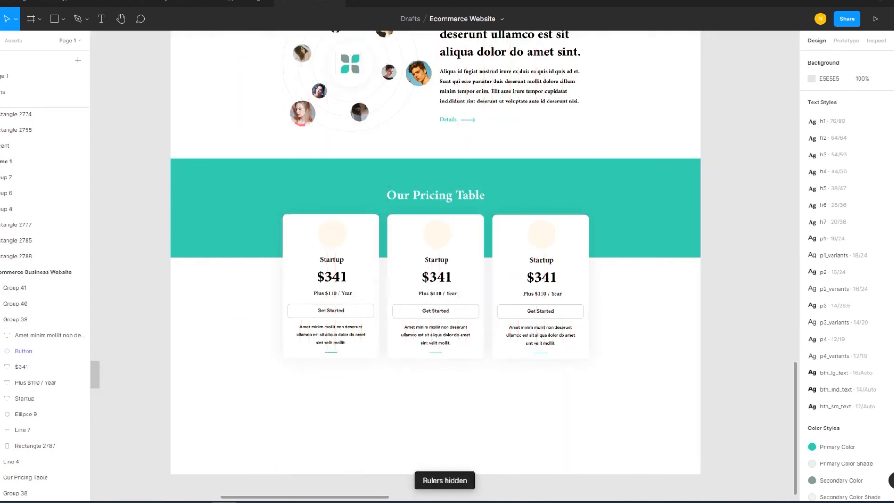
# Select the middle card's Get Started button and bring up colour styles for its fill.
pyautogui.doubleClick(435, 311)
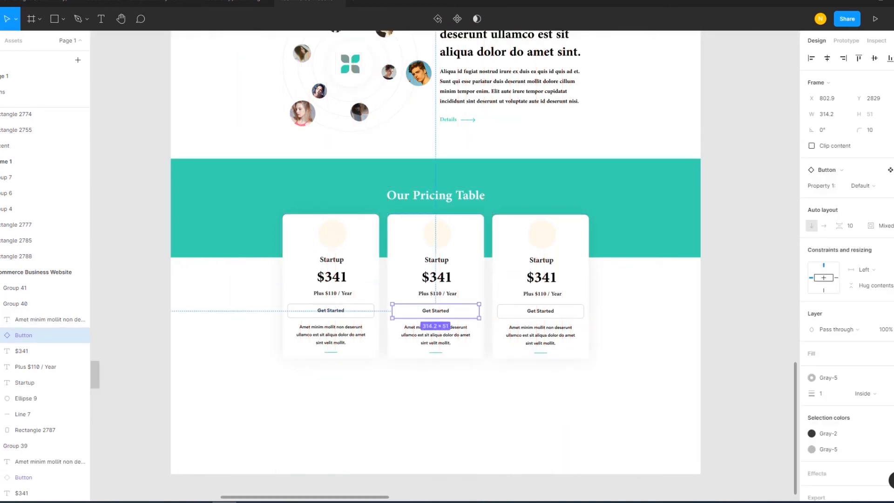
pyautogui.click(812, 280)
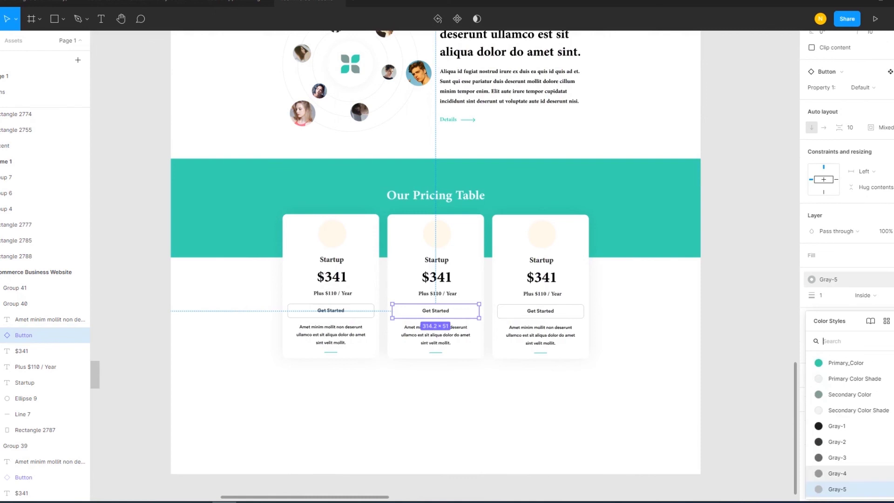
pyautogui.press('Escape')
pyautogui.press('Escape')
pyautogui.doubleClick(436, 311)
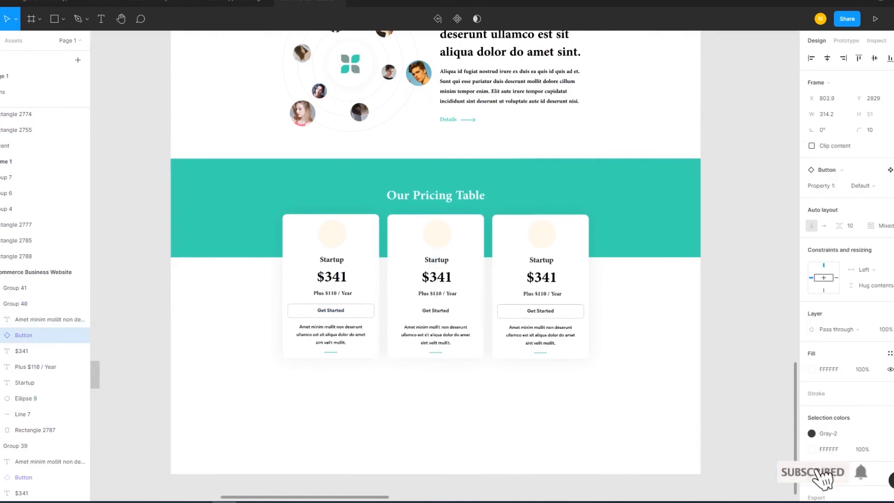
pyautogui.click(890, 353)
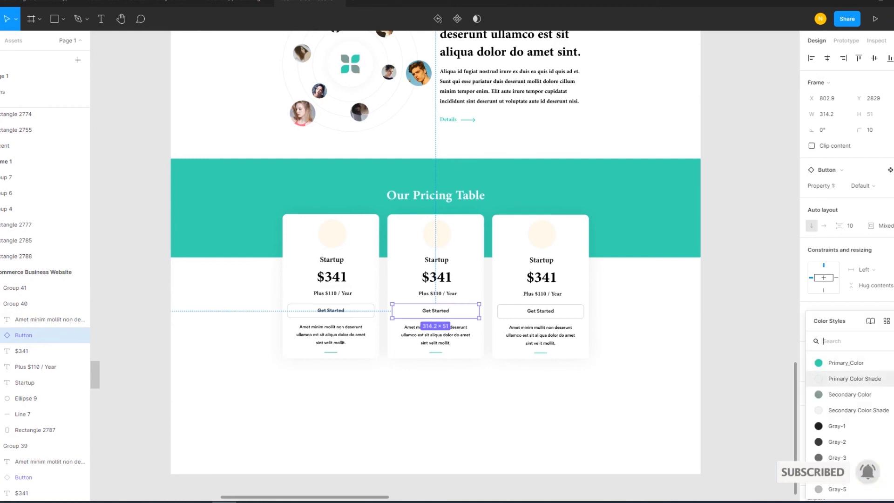
# Fill the middle button with Primary_Color teal and detach its label colour to FFFFFF white.
pyautogui.click(834, 363)
pyautogui.press('Return')
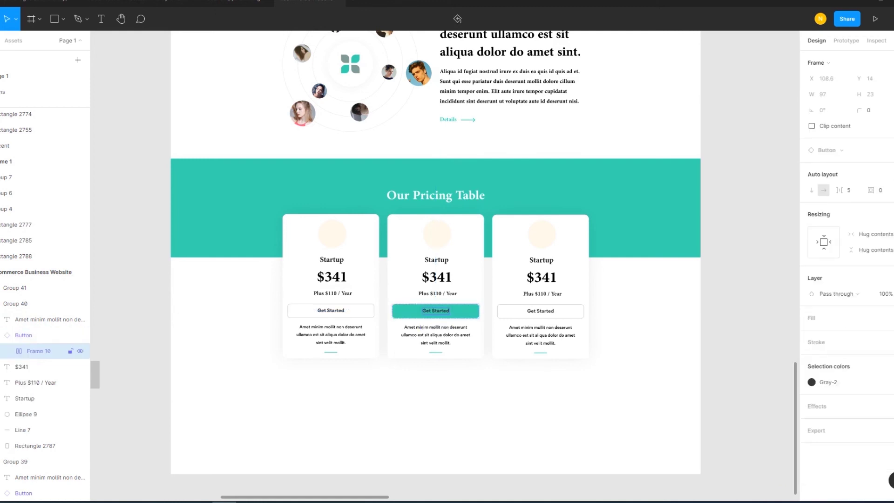
pyautogui.click(890, 382)
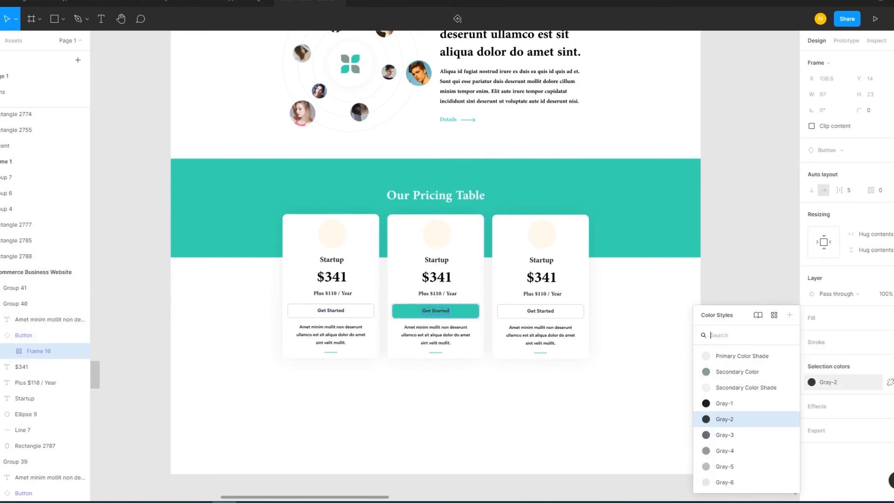
pyautogui.click(889, 381)
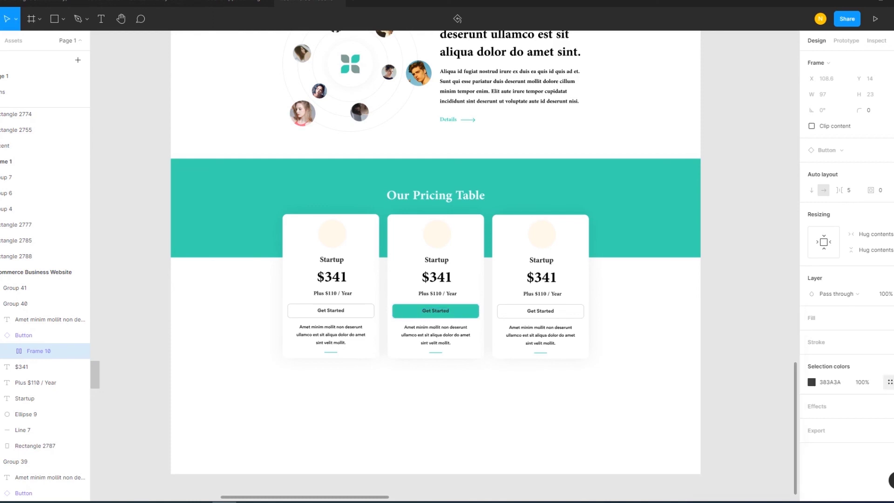
pyautogui.click(812, 382)
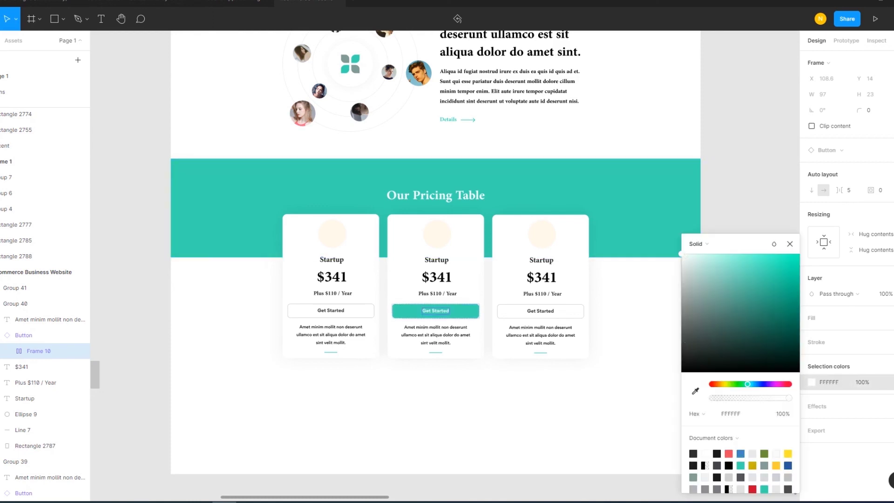
pyautogui.press('Escape')
pyautogui.press('Escape')
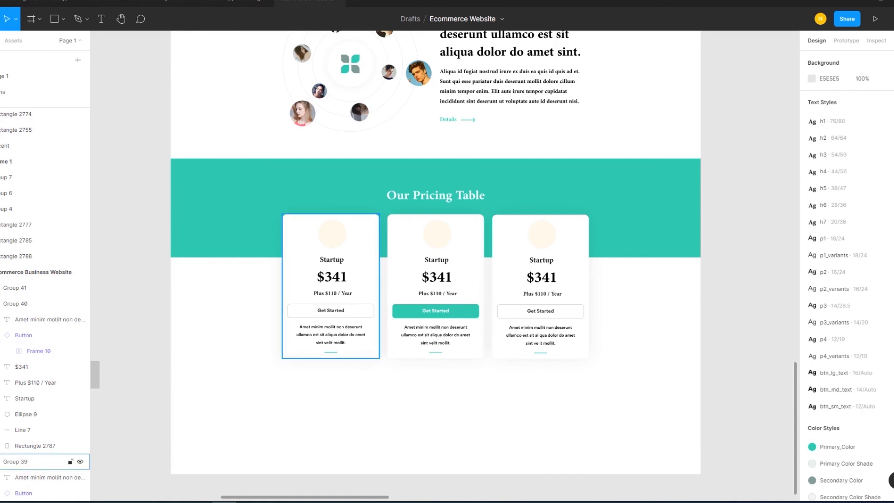
# Ungroup all three pricing cards.
pyautogui.click(331, 286)
pyautogui.rightClick(323, 279)
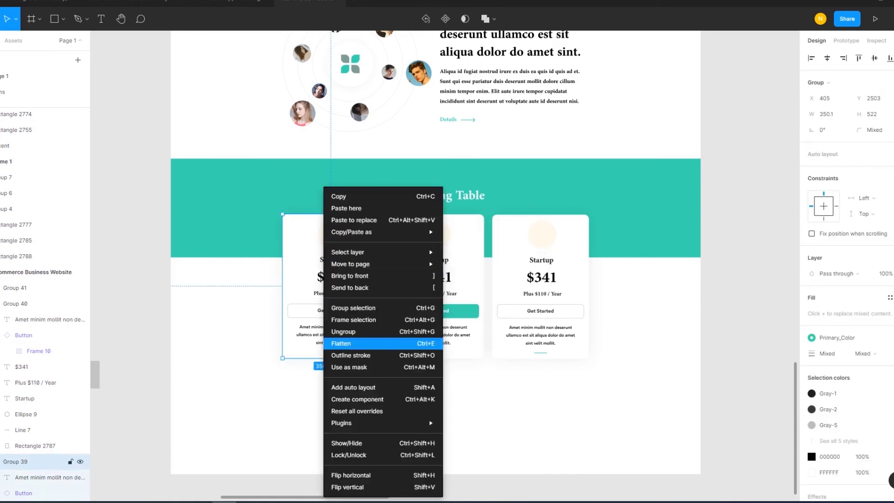
pyautogui.click(349, 329)
pyautogui.click(387, 279)
pyautogui.rightClick(387, 279)
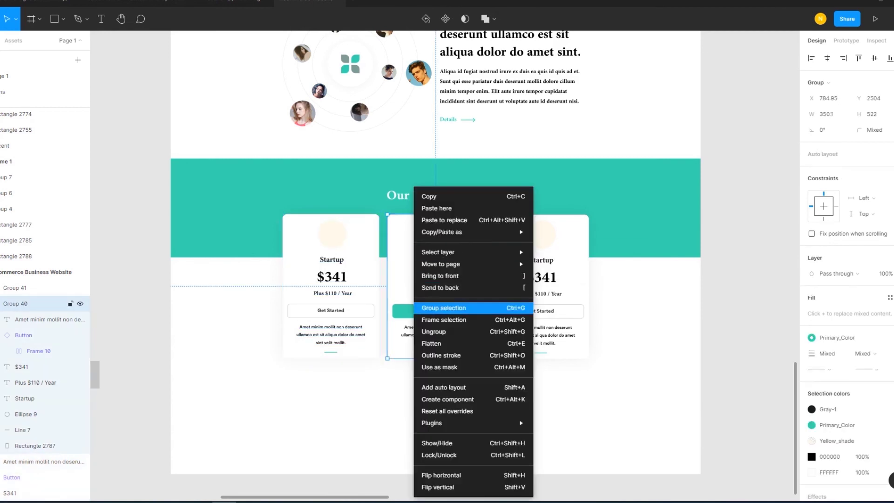
pyautogui.click(410, 331)
pyautogui.rightClick(520, 279)
pyautogui.click(545, 331)
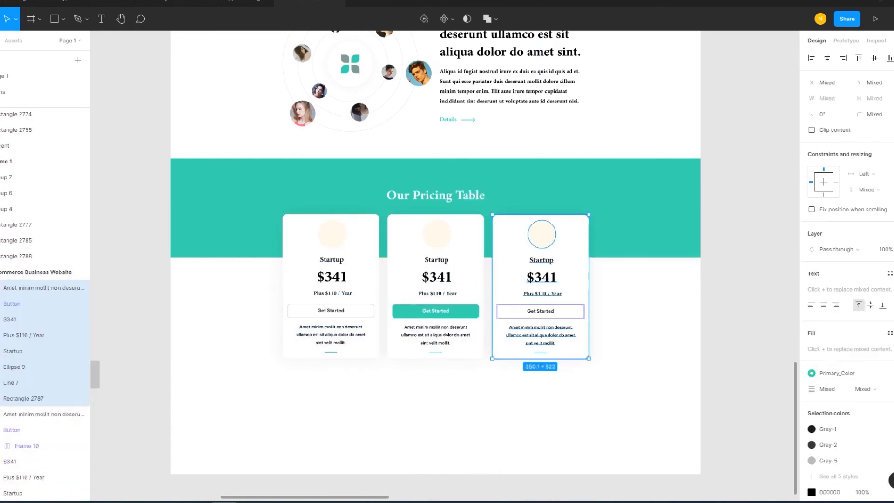
# Tint the middle card's circle Green_shade and the third card's circle Red_shade.
pyautogui.click(542, 233)
pyautogui.click(437, 234)
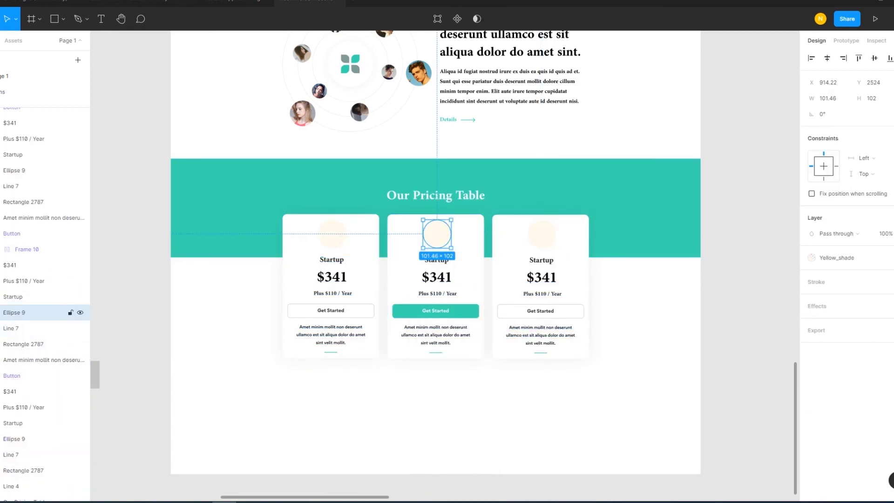
pyautogui.click(837, 257)
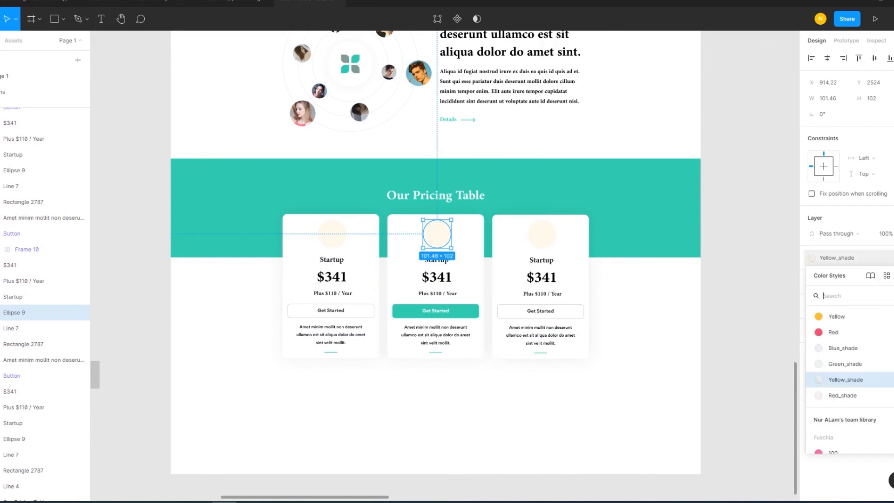
pyautogui.click(846, 364)
pyautogui.click(541, 234)
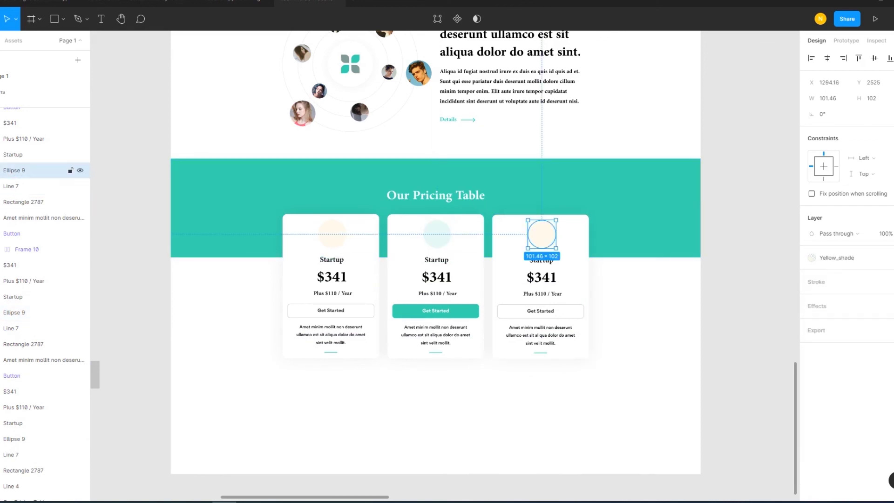
pyautogui.click(837, 257)
pyautogui.click(843, 395)
pyautogui.click(745, 419)
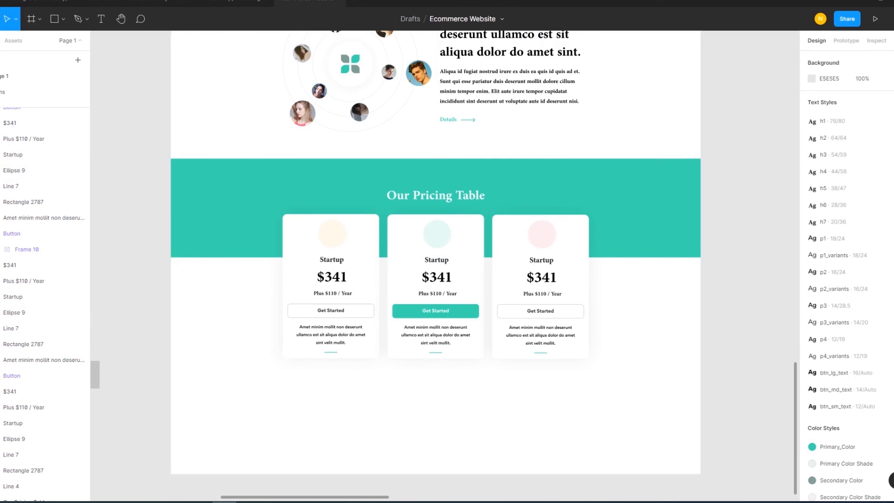
# Launch the Freepik plugin on the website frame, then close it.
pyautogui.scroll(-1, 347, 279)
pyautogui.scroll(3, 347, 341)
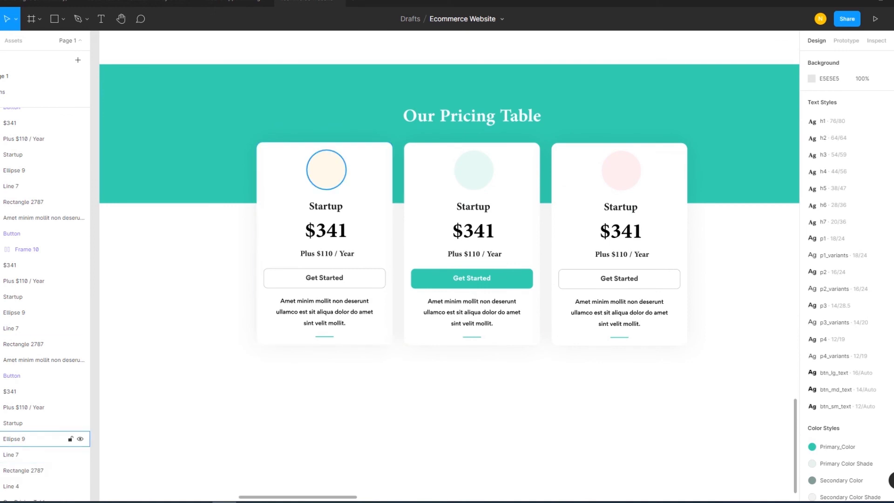
pyautogui.click(42, 439)
pyautogui.press('Escape')
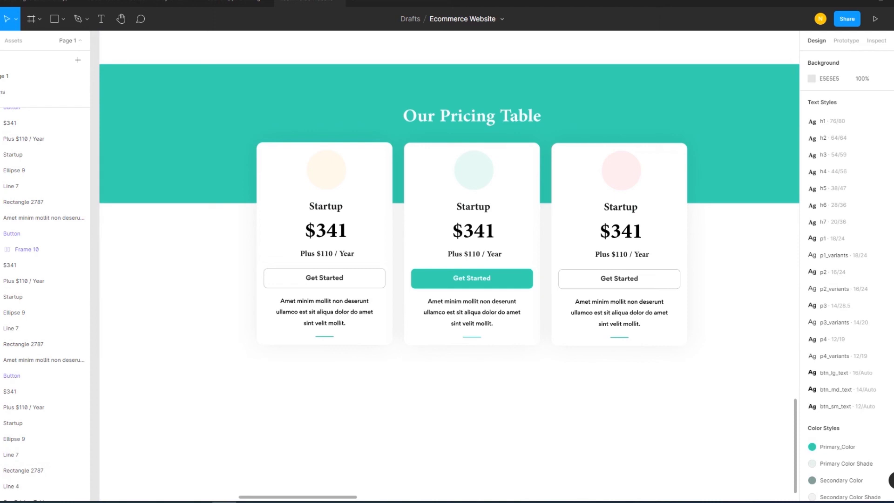
pyautogui.rightClick(415, 187)
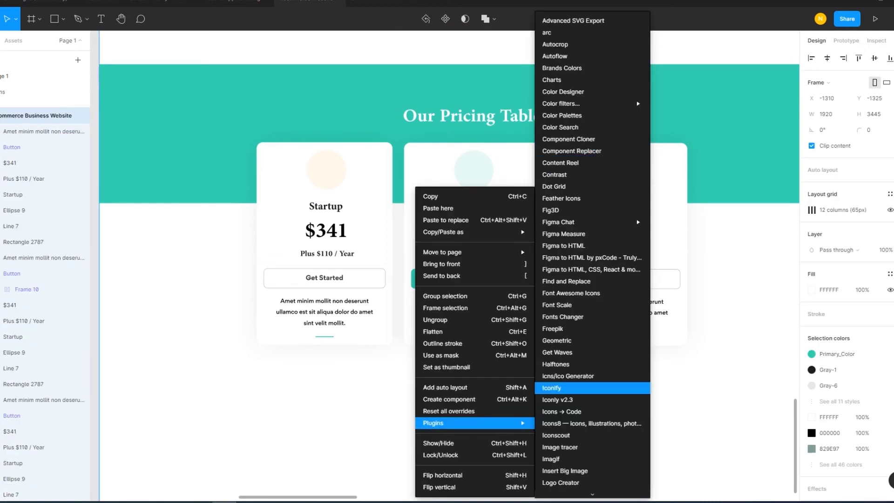
pyautogui.click(554, 329)
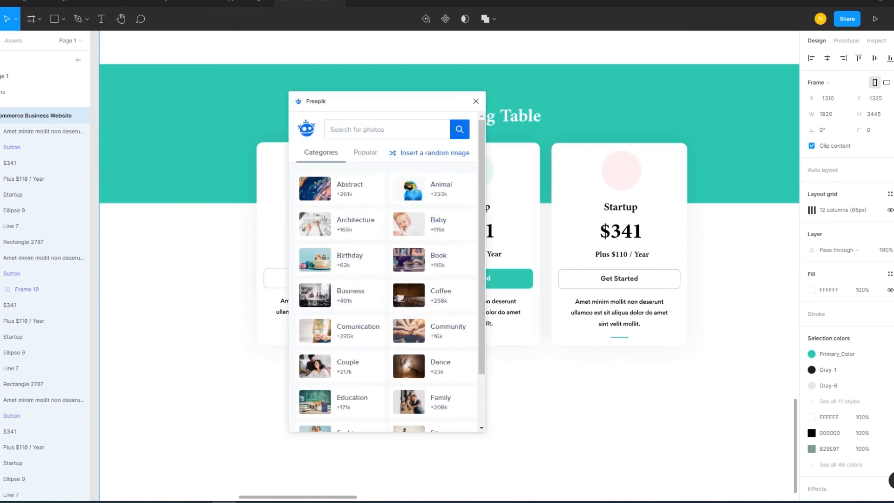
pyautogui.click(475, 101)
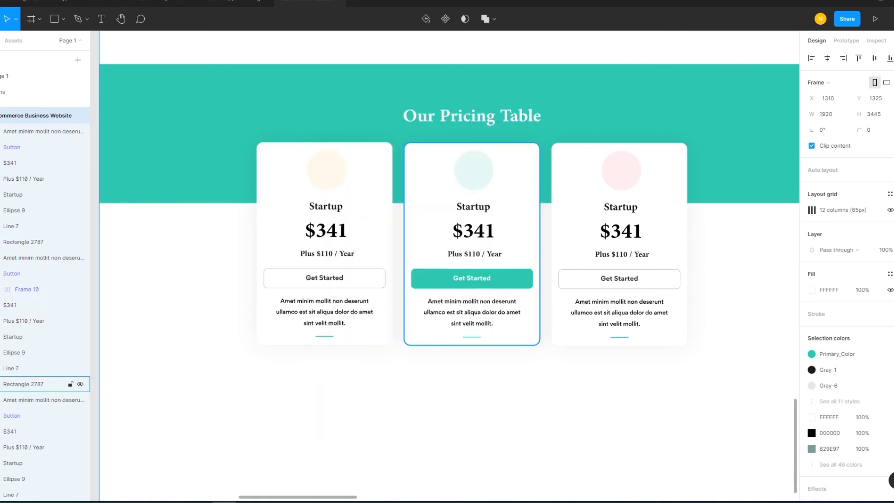
# Bring up the website frame's installed plugins list again.
pyautogui.rightClick(359, 387)
pyautogui.moveTo(392, 423)
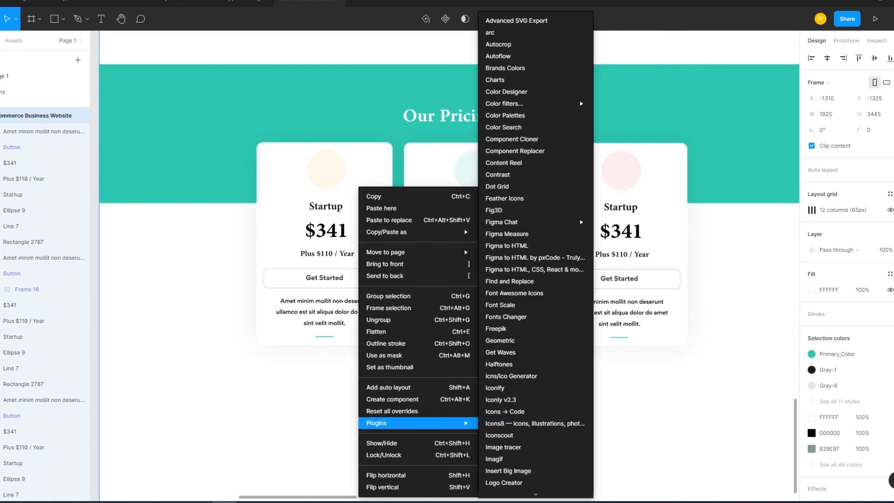
pyautogui.press('Escape')
pyautogui.press('Escape')
pyautogui.scroll(-3, 471, 290)
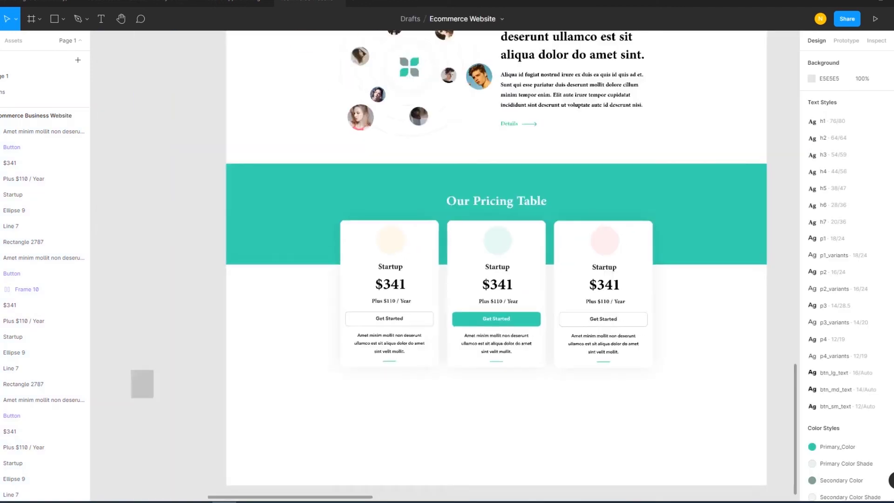
pyautogui.scroll(-2, 472, 289)
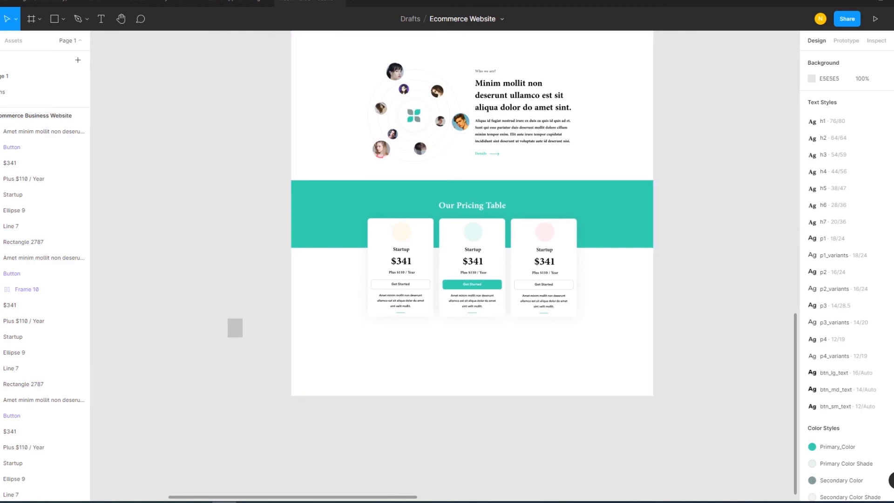
pyautogui.scroll(2, 438, 333)
pyautogui.scroll(1, 438, 332)
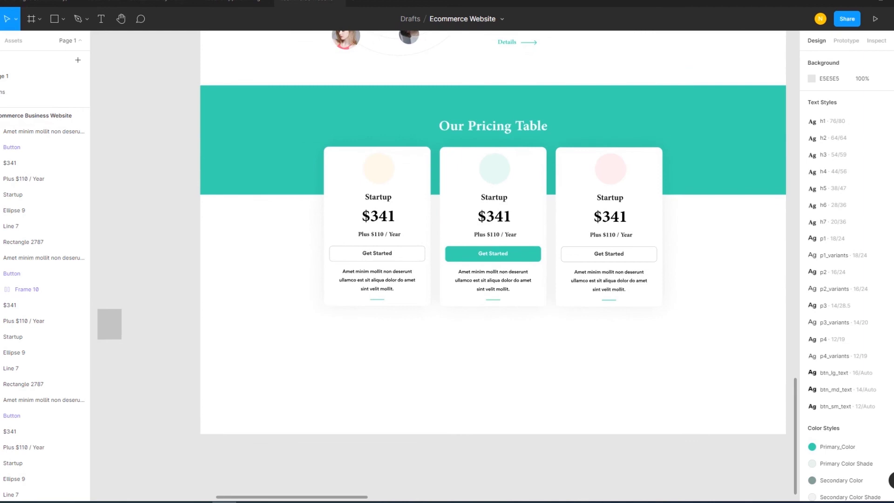
pyautogui.rightClick(430, 190)
pyautogui.moveTo(489, 423)
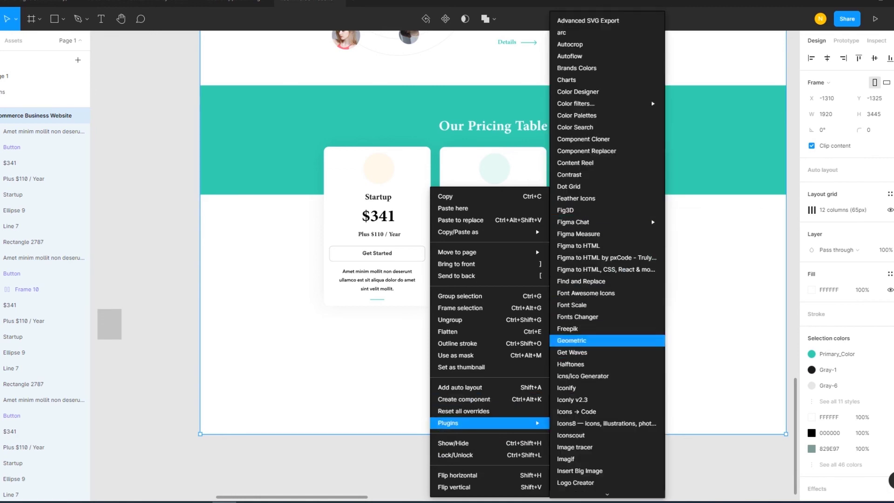
# Search Iconify for 'rocket' and place the colourful fxemoji rocket below the cards at 104×104.
pyautogui.press('Escape')
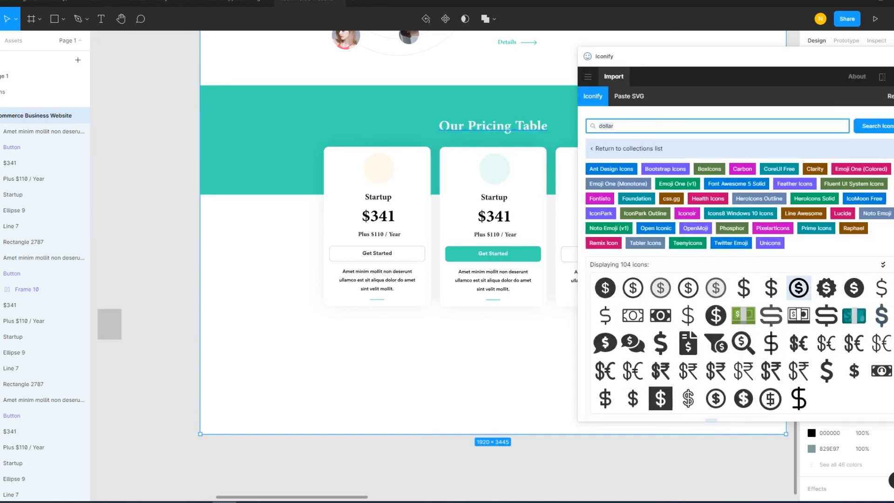
pyautogui.write('rocke')
pyautogui.write('t')
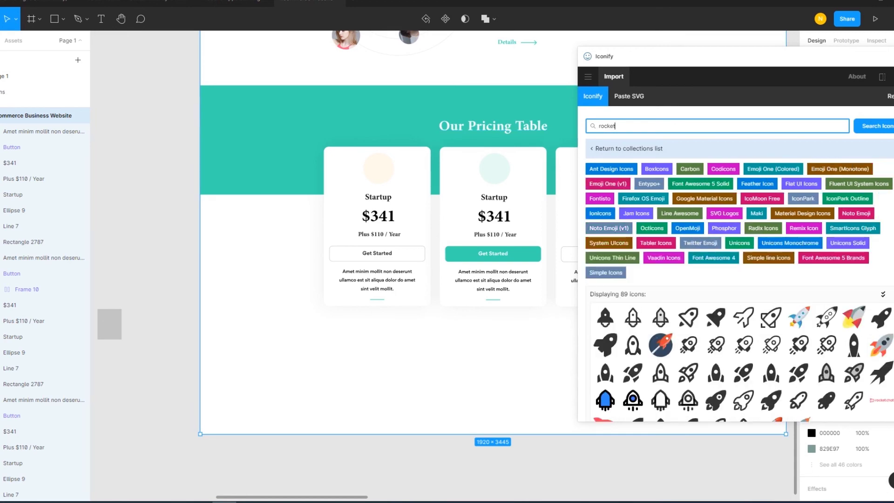
pyautogui.scroll(-3, 857, 354)
pyautogui.scroll(-1, 875, 317)
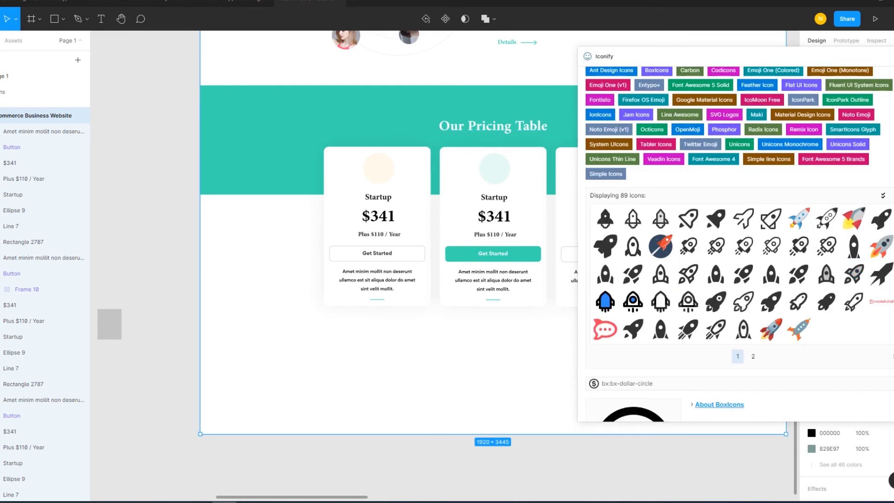
pyautogui.moveTo(882, 246); pyautogui.dragTo(394, 358)
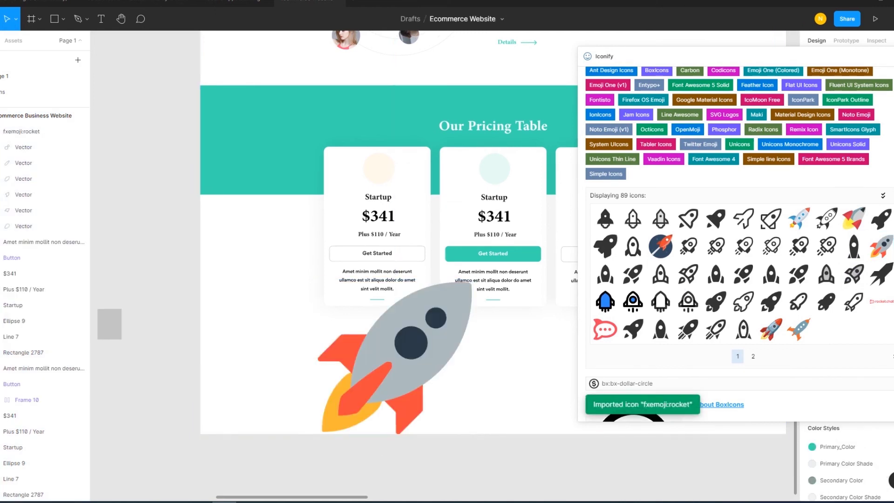
pyautogui.moveTo(473, 436); pyautogui.dragTo(411, 373)
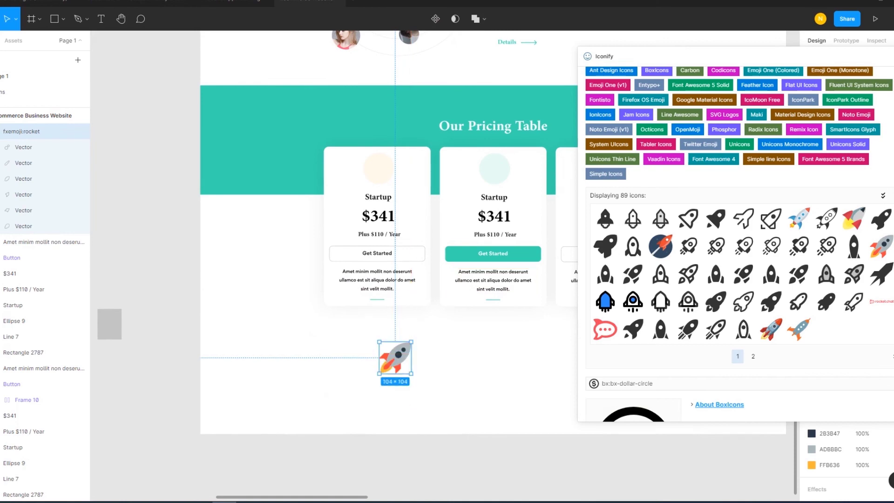
pyautogui.moveTo(652, 56); pyautogui.dragTo(90, 47)
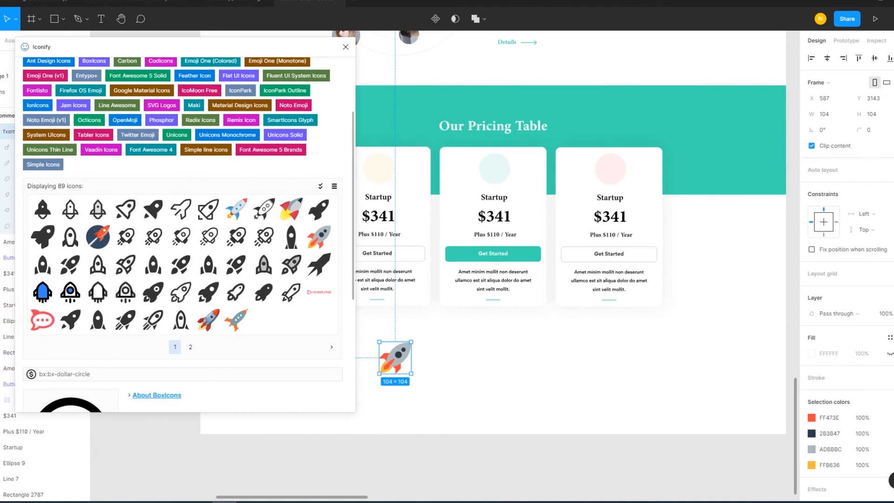
# Swap the colourful rocket for Iconify's solid black ion:rocket-sharp icon.
pyautogui.press('Delete')
pyautogui.moveTo(208, 292); pyautogui.dragTo(478, 372)
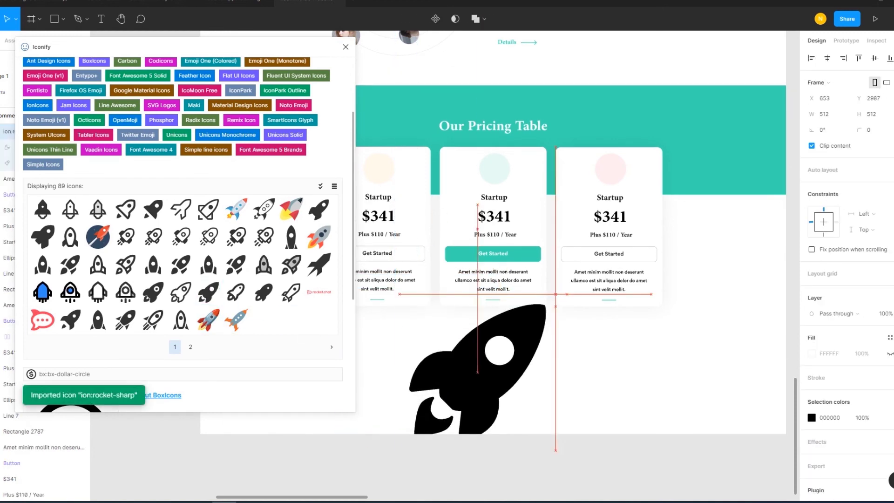
pyautogui.moveTo(535, 429); pyautogui.dragTo(488, 383)
# Resize the black rocket to 48×48 and move it into the first card's circle.
pyautogui.click(822, 114)
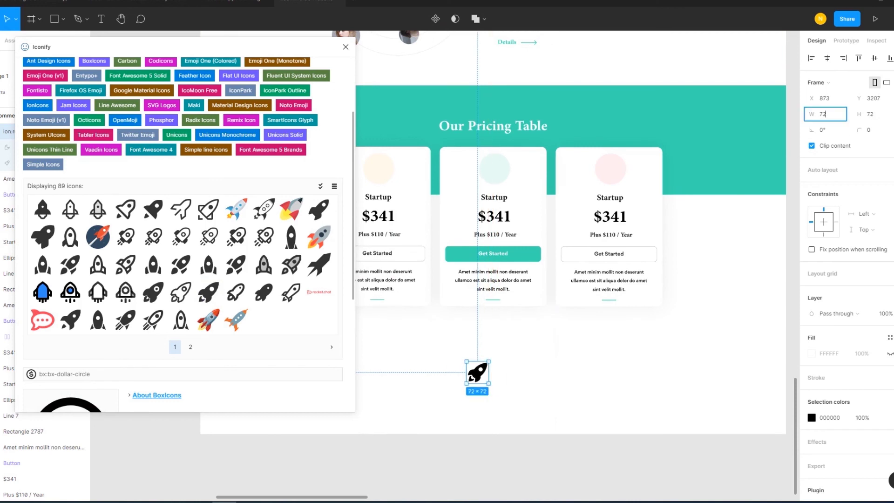
pyautogui.write('48')
pyautogui.press('Return')
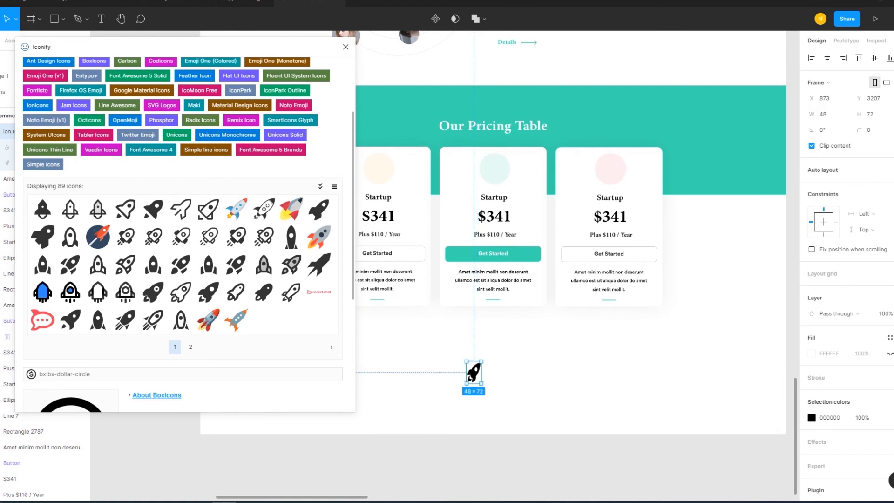
pyautogui.press('Tab')
pyautogui.write('48')
pyautogui.press('Escape')
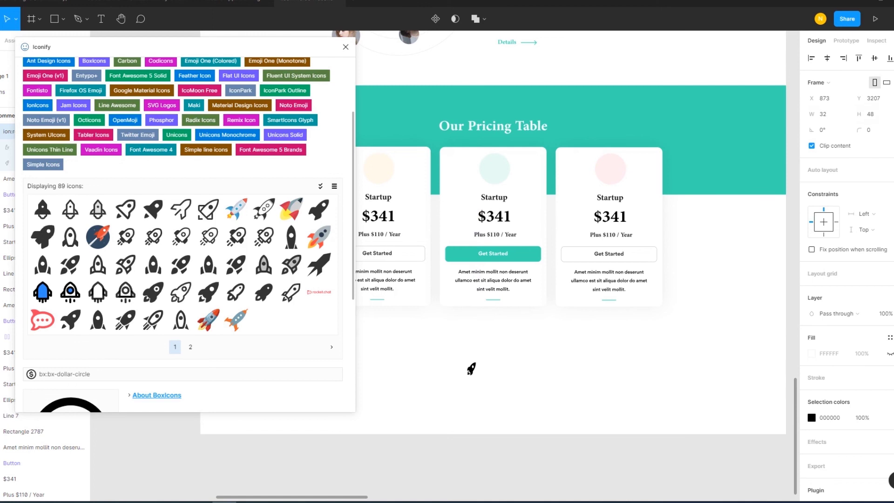
pyautogui.click(869, 114)
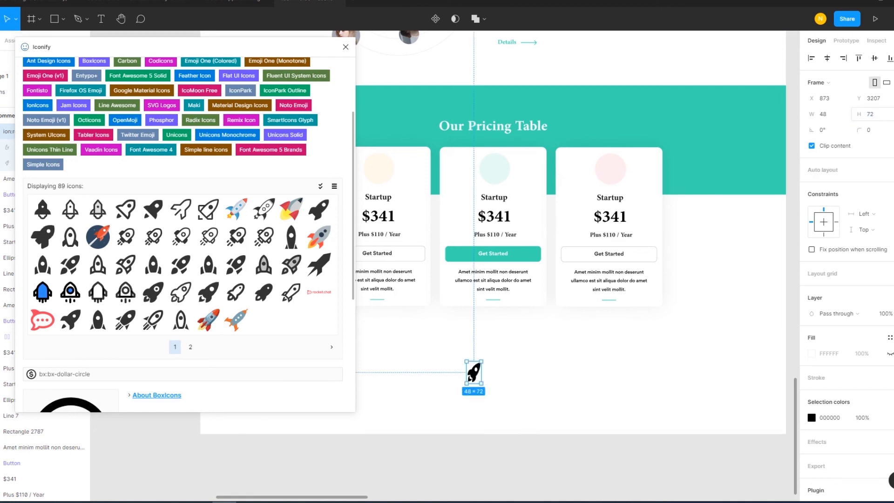
pyautogui.write('48')
pyautogui.press('Return')
pyautogui.press('Escape')
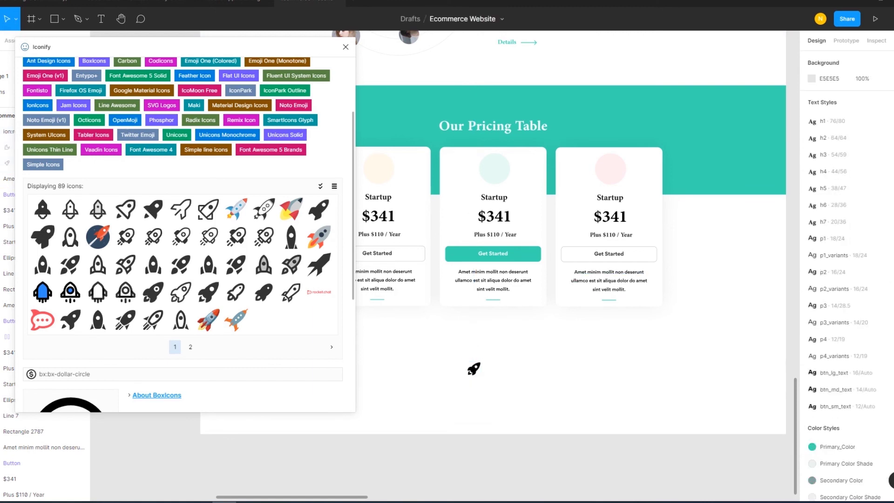
pyautogui.moveTo(545, 392); pyautogui.dragTo(450, 191)
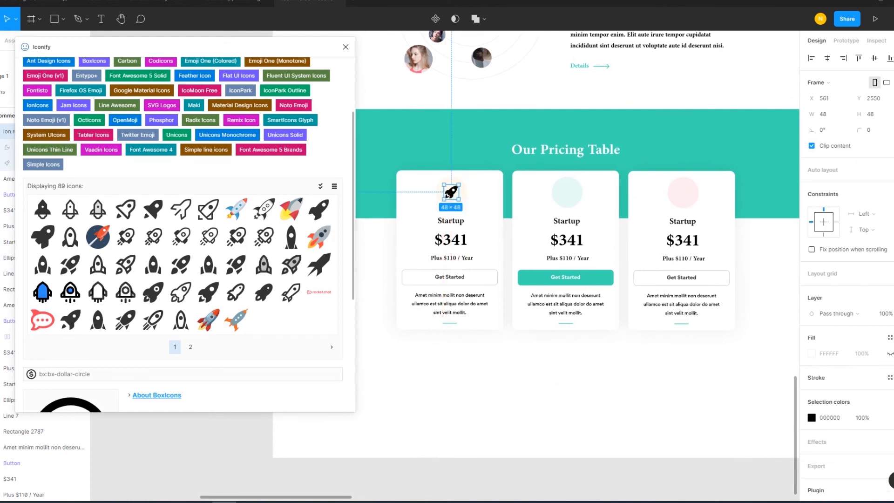
# Apply the Yellow colour style to the rocket icon in the first card.
pyautogui.scroll(-2, 889, 391)
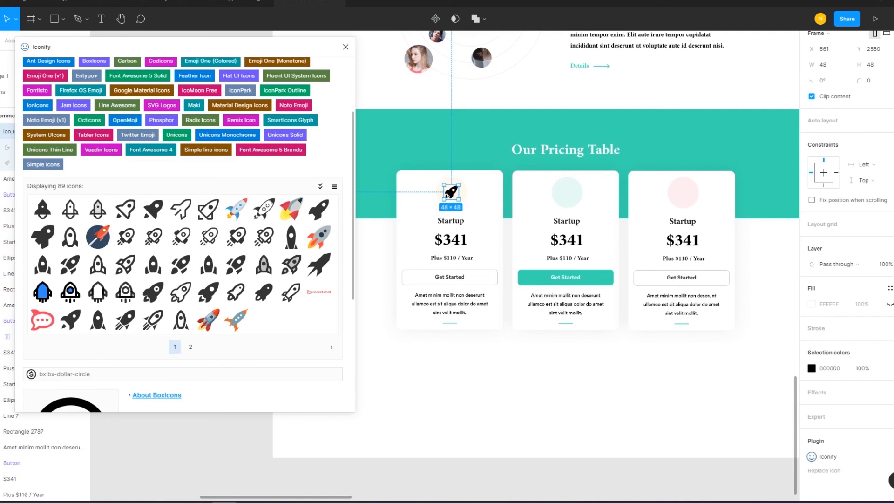
pyautogui.click(888, 368)
pyautogui.scroll(-3, 745, 403)
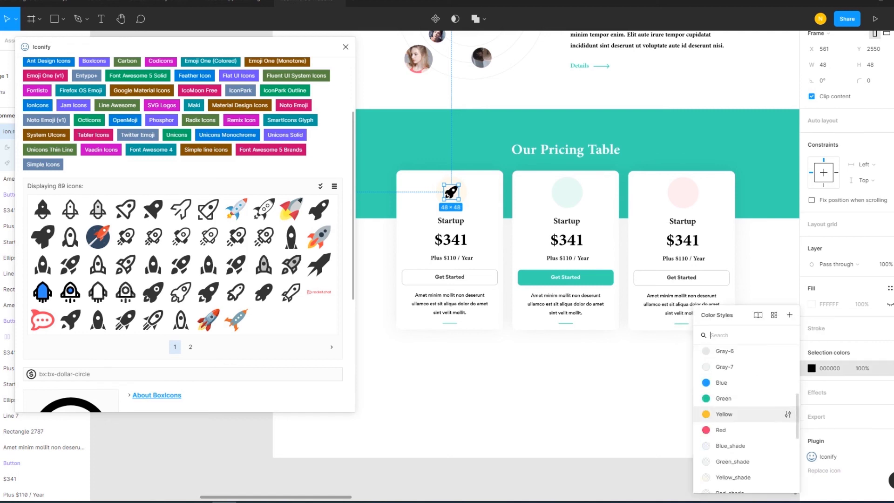
pyautogui.click(724, 414)
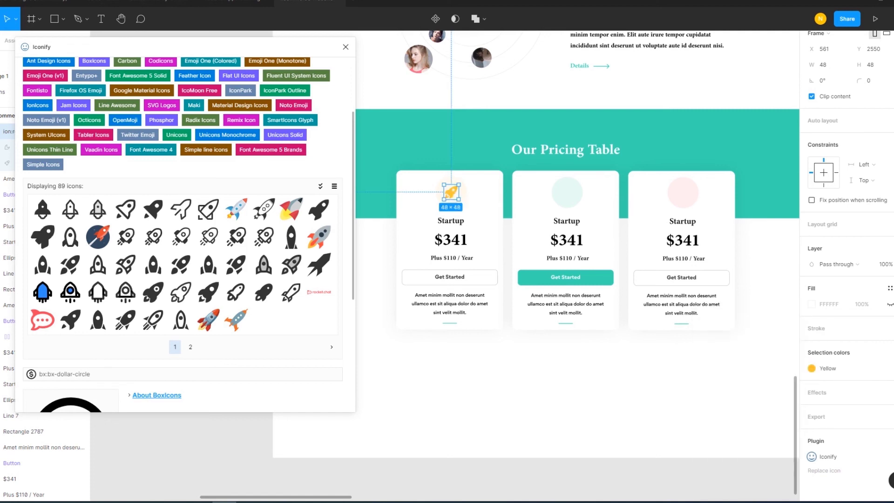
pyautogui.press('Escape')
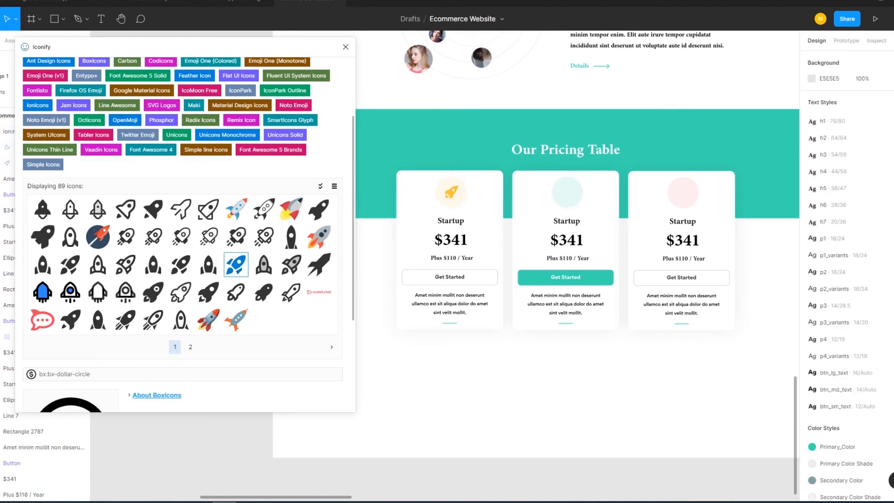
pyautogui.scroll(-1, 153, 264)
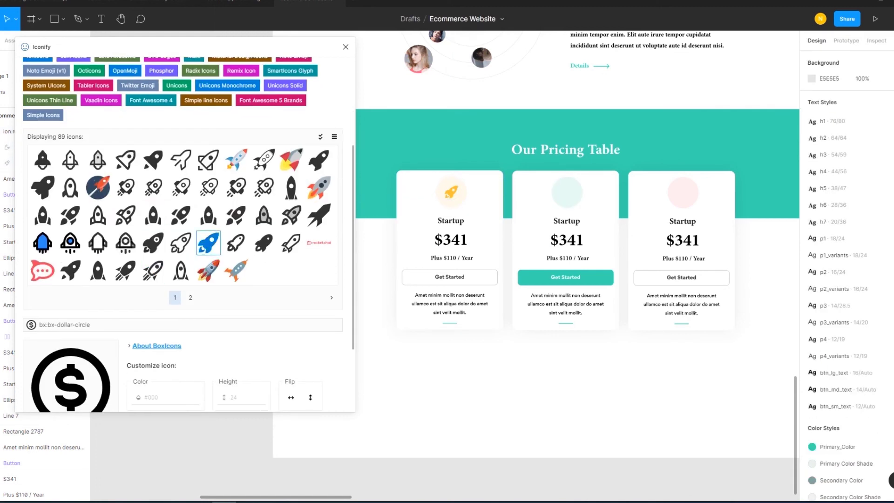
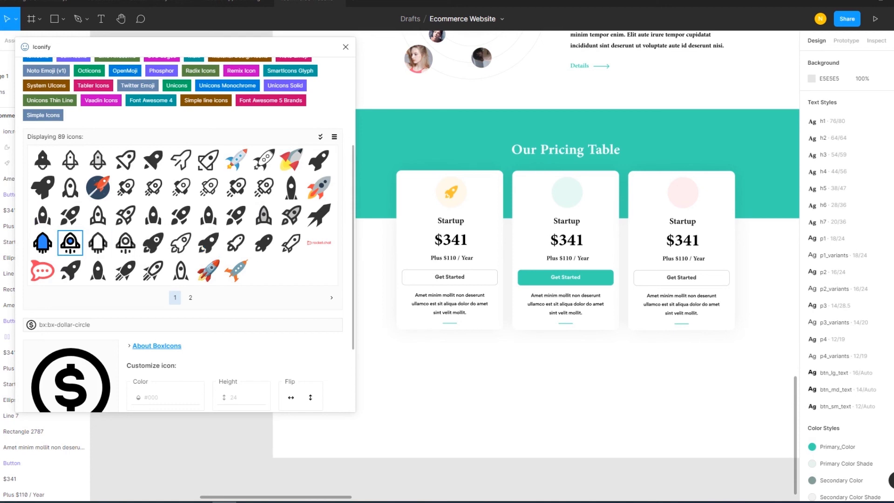
# Add an Iconify rocket icon coloured Green and Primary_Color, centred in the middle card's circle.
pyautogui.moveTo(70, 242); pyautogui.dragTo(465, 375)
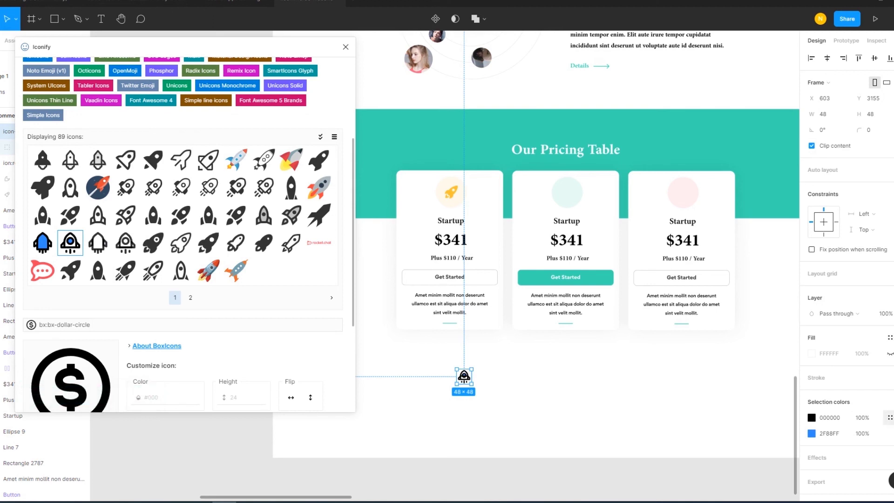
pyautogui.click(890, 417)
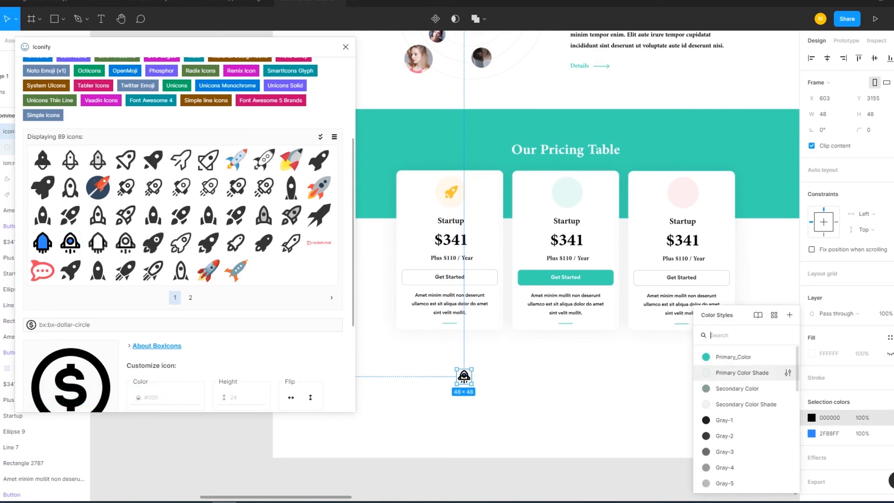
pyautogui.scroll(-3, 745, 372)
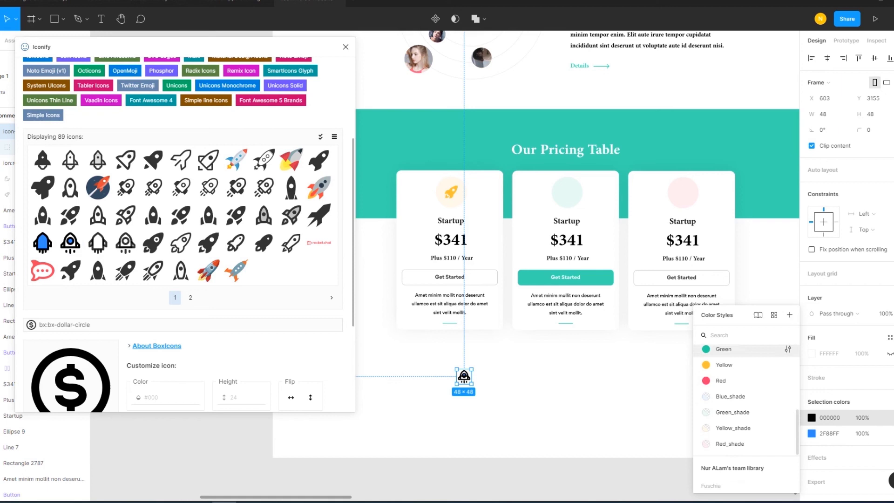
pyautogui.click(736, 351)
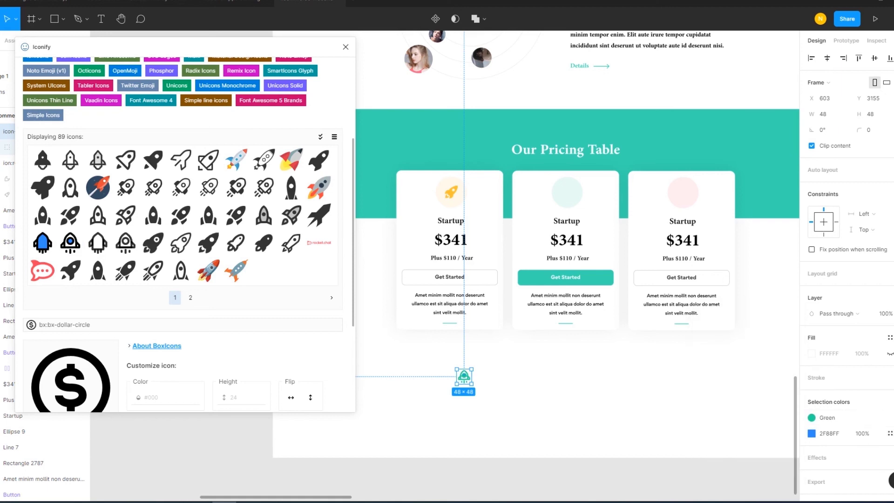
pyautogui.click(889, 433)
pyautogui.click(733, 356)
pyautogui.press('Escape')
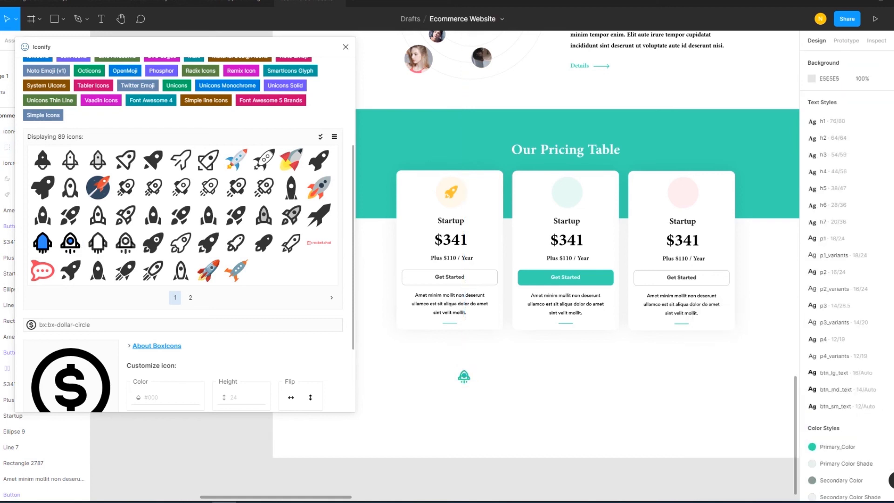
pyautogui.moveTo(463, 376); pyautogui.dragTo(567, 191)
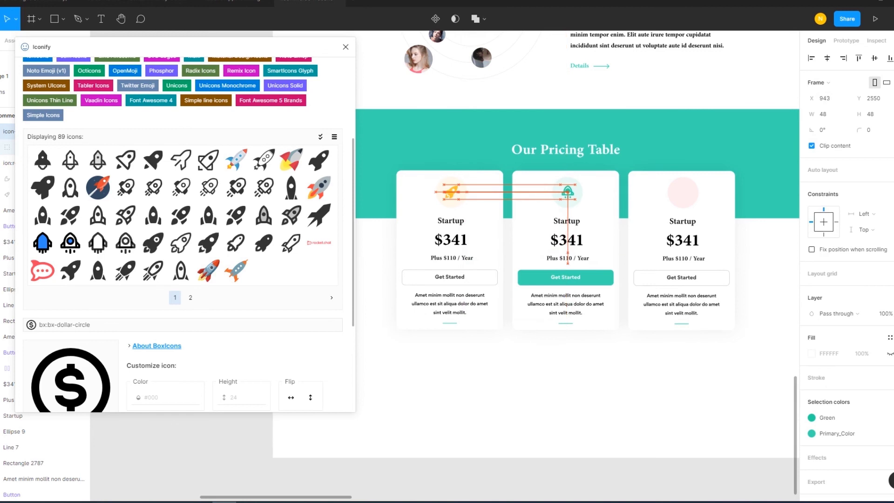
pyautogui.moveTo(567, 192); pyautogui.dragTo(567, 192)
pyautogui.press('Escape')
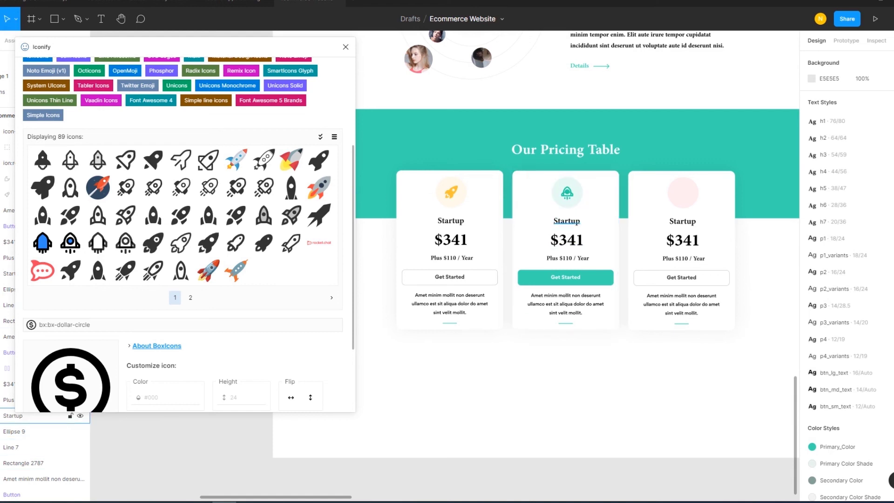
# Rename the middle card's Startup heading to 'Growth' and keep it on one line.
pyautogui.click(13, 416)
pyautogui.write('Grow')
pyautogui.write('th')
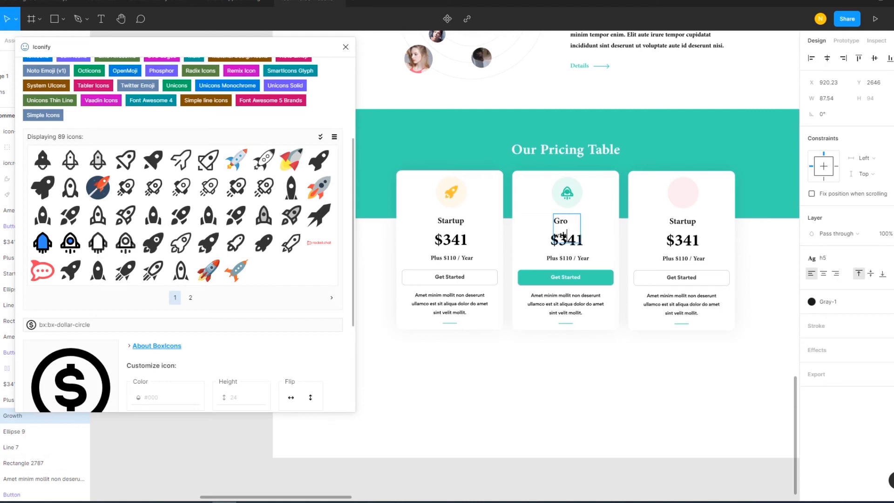
pyautogui.press('Escape')
pyautogui.moveTo(581, 228); pyautogui.dragTo(582, 313)
pyautogui.scroll(5, 582, 228)
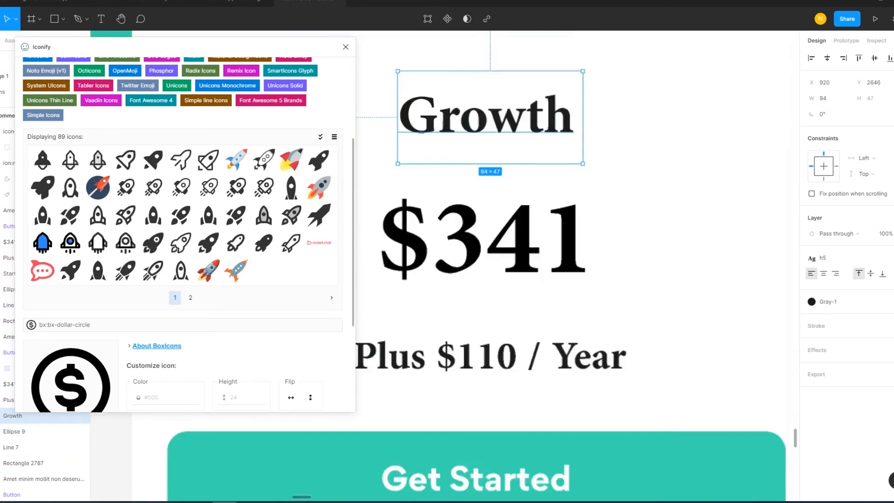
pyautogui.moveTo(582, 228)
pyautogui.mouseDown()
pyautogui.moveTo(577, 163)
pyautogui.moveTo(571, 256)
pyautogui.mouseUp()
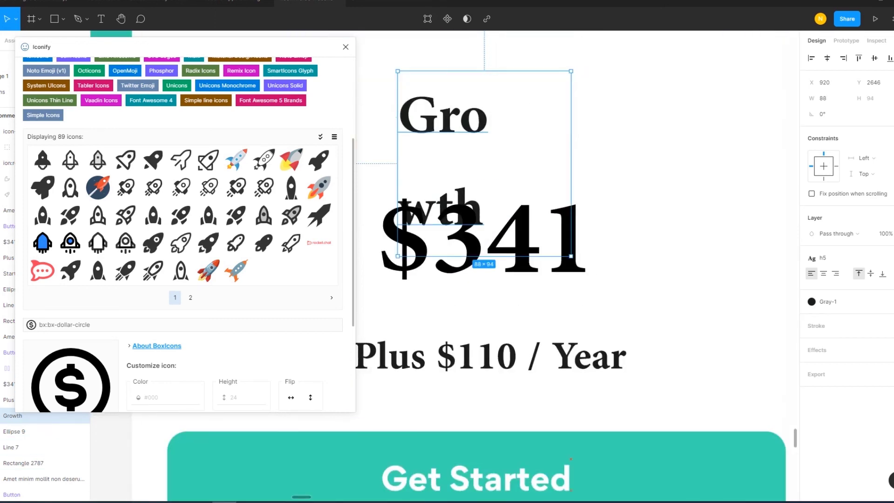
pyautogui.hotkey('ctrl', 'z')
pyautogui.click(24, 463)
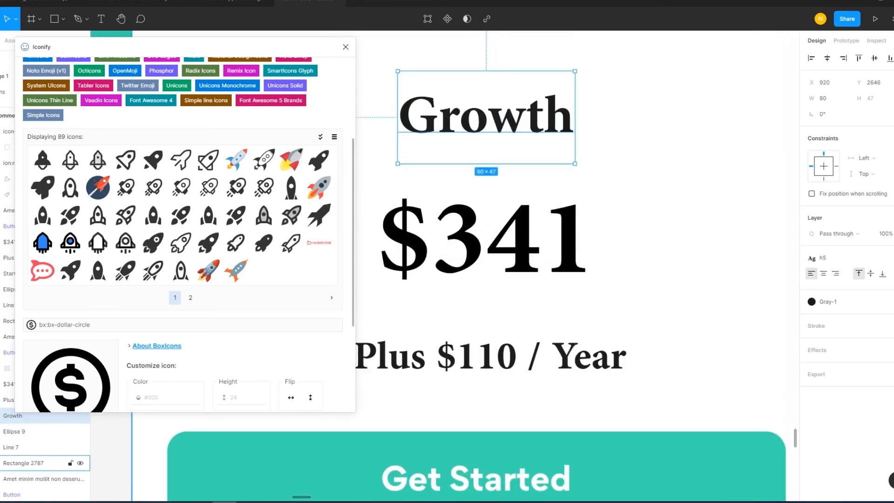
pyautogui.scroll(-5, 652, 214)
pyautogui.scroll(-3, 577, 233)
pyautogui.press('Escape')
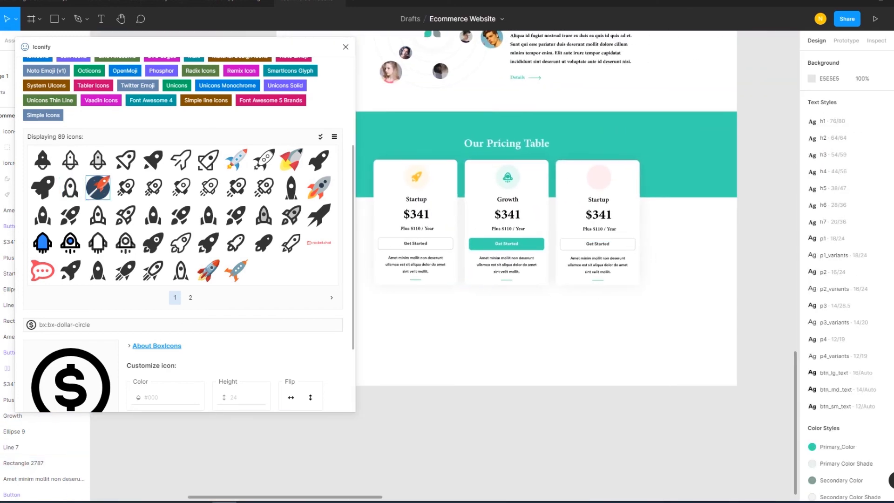
# Add the mdi:palette-advanced icon from Iconify at 48×48 onto the Advanced card.
pyautogui.scroll(3, 182, 187)
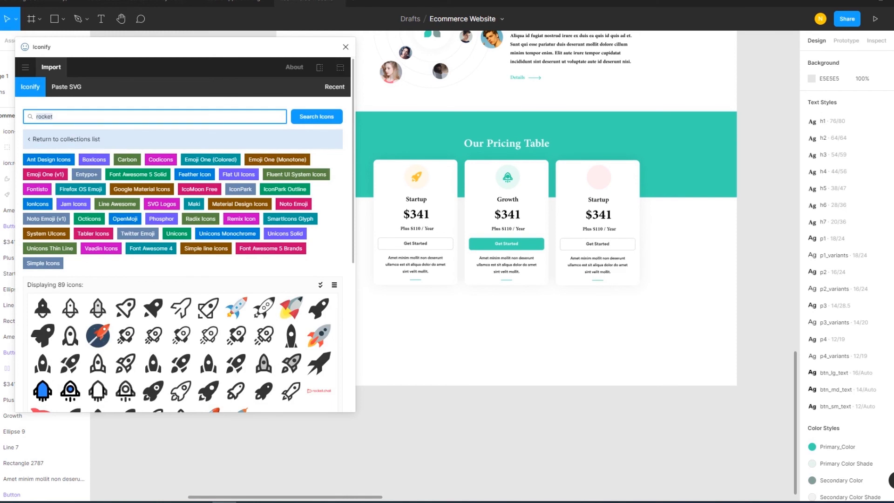
pyautogui.write('building')
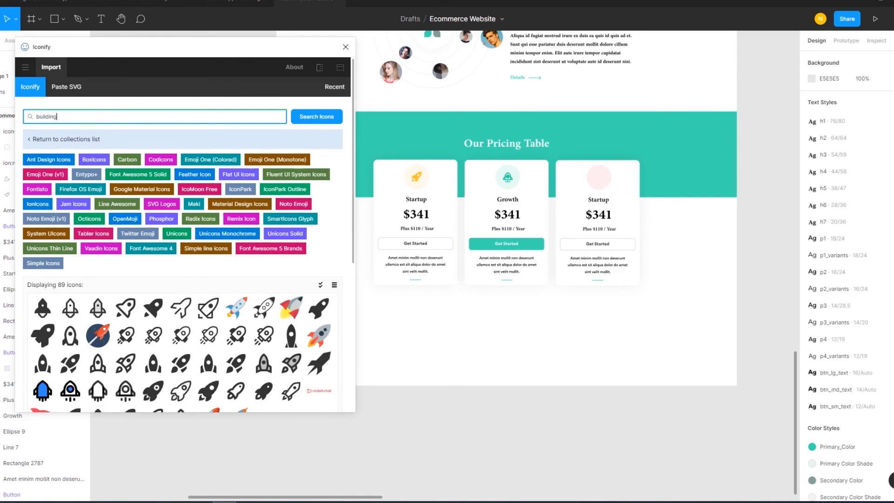
pyautogui.press('Return')
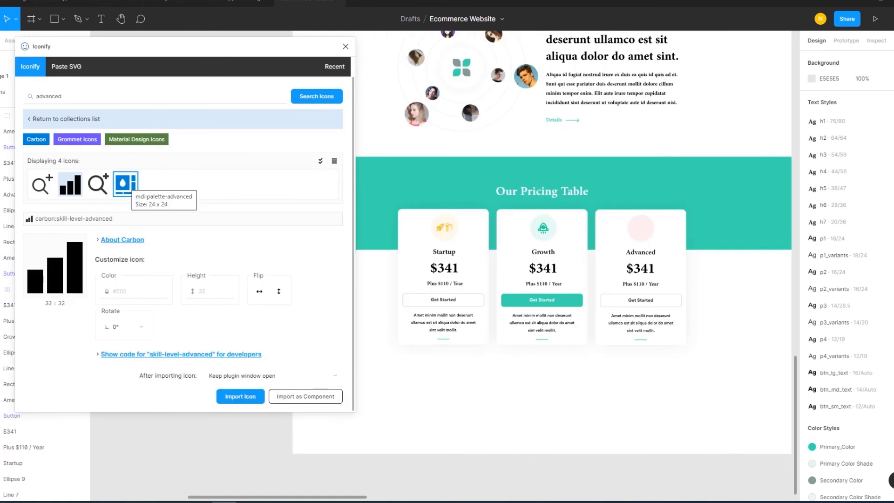
pyautogui.write('advanced')
pyautogui.moveTo(125, 183); pyautogui.dragTo(558, 392)
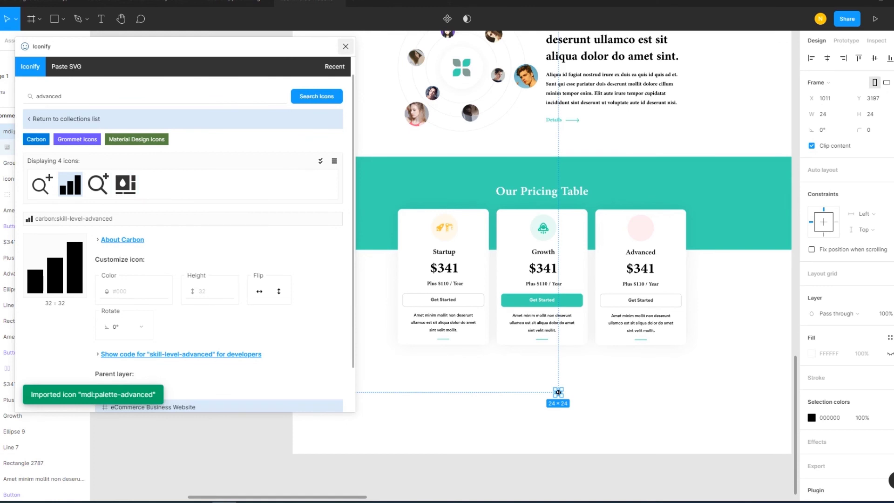
pyautogui.click(825, 114)
pyautogui.write('48')
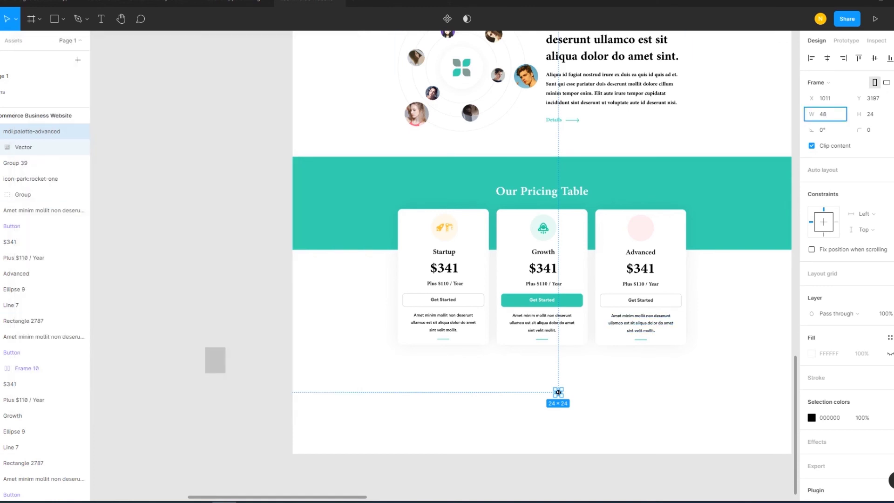
pyautogui.press('Return')
pyautogui.moveTo(562, 396); pyautogui.dragTo(640, 227)
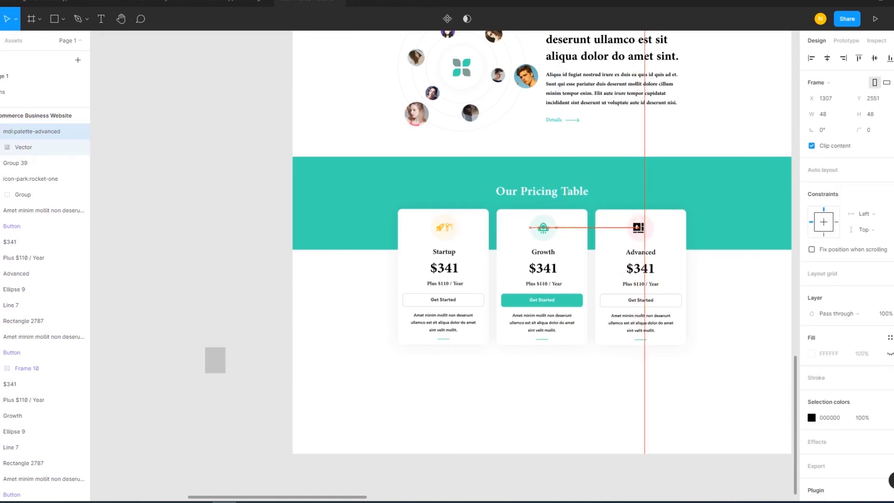
pyautogui.moveTo(641, 227); pyautogui.dragTo(640, 227)
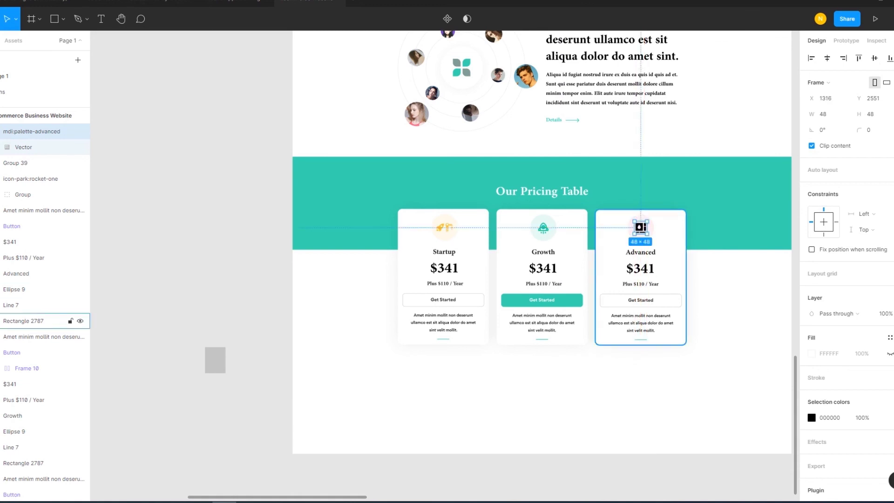
# Centre the palette icon in the Advanced card's pink circle and colour it Red.
pyautogui.scroll(3, 657, 229)
pyautogui.scroll(5, 657, 229)
pyautogui.moveTo(547, 215); pyautogui.dragTo(543, 214)
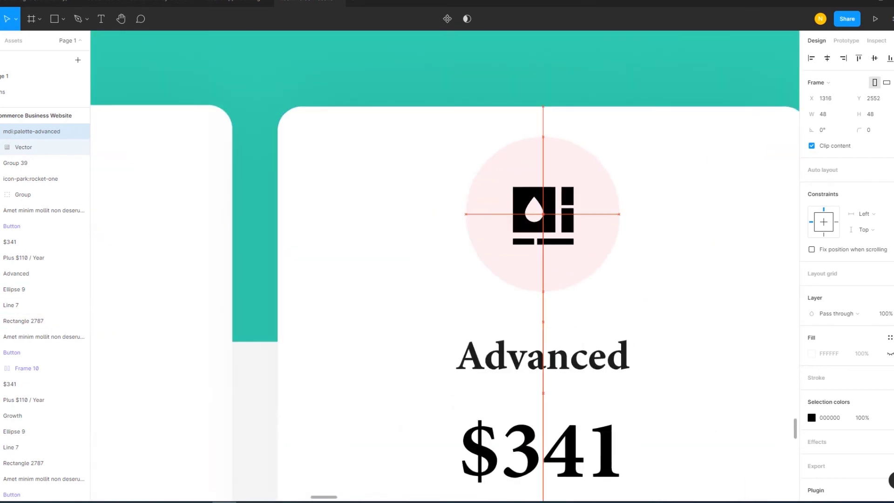
pyautogui.click(890, 418)
pyautogui.scroll(-2, 745, 396)
pyautogui.scroll(-3, 745, 395)
pyautogui.click(727, 381)
pyautogui.scroll(-5, 679, 372)
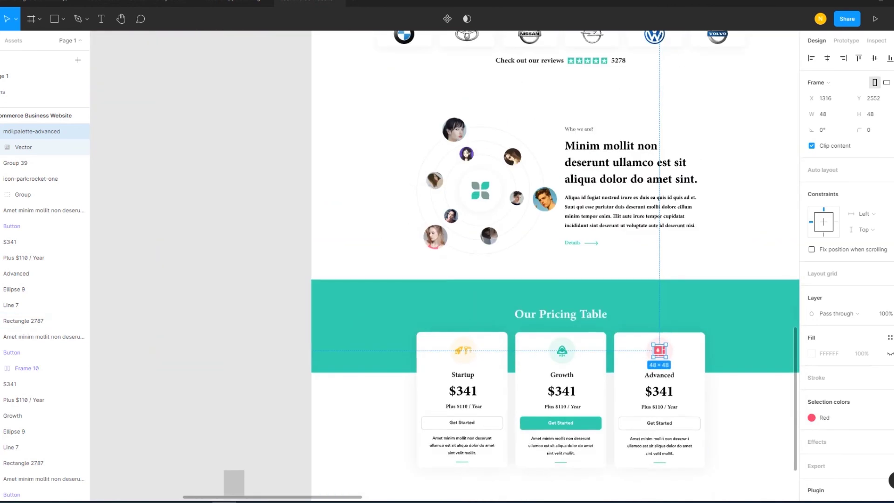
pyautogui.scroll(-3, 675, 303)
pyautogui.press('Escape')
# Change the Advanced card's price to $109.
pyautogui.click(674, 287)
pyautogui.doubleClick(671, 288)
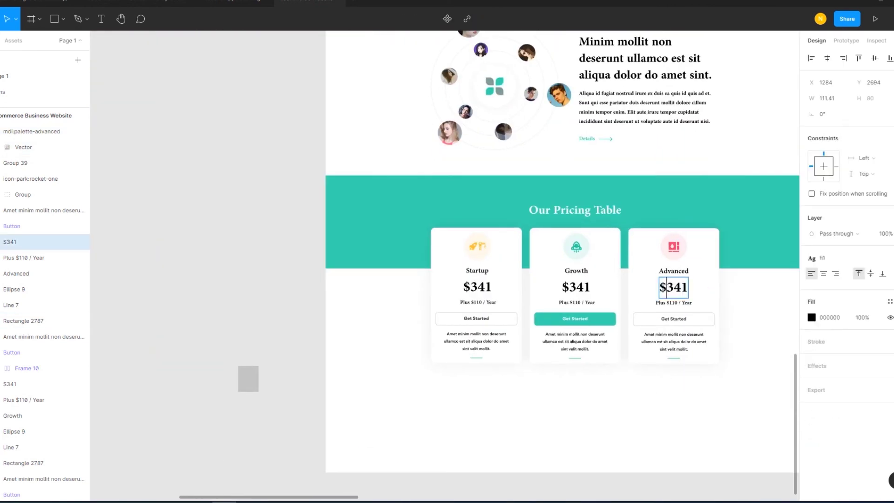
pyautogui.write('1')
pyautogui.press('Delete')
pyautogui.write('0')
pyautogui.press('Delete')
pyautogui.write('9')
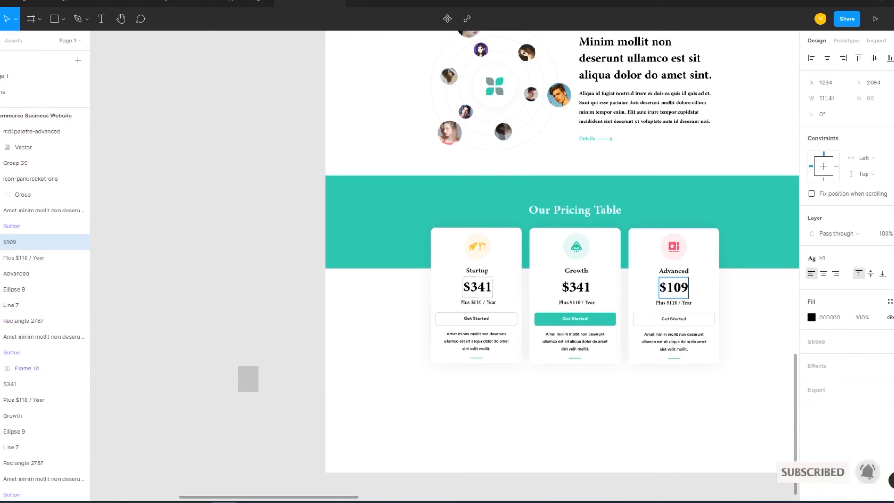
# Change the Startup card's price to $242.
pyautogui.doubleClick(471, 286)
pyautogui.press('Delete')
pyautogui.write('2')
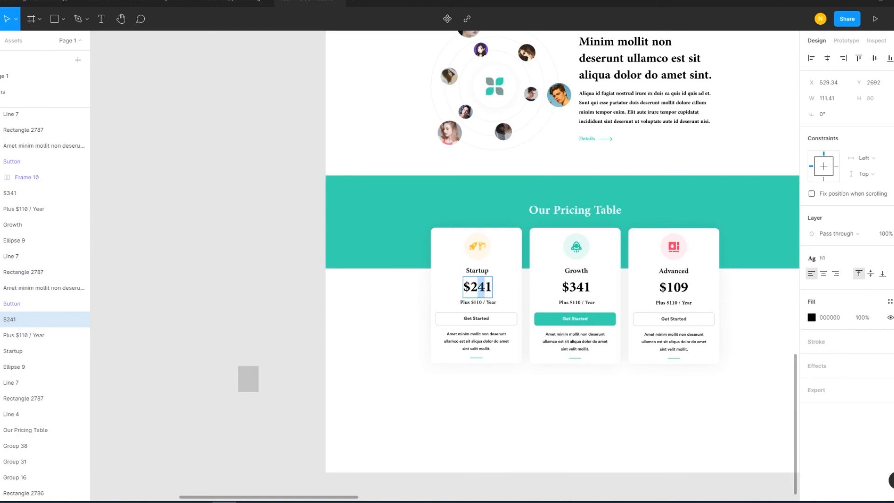
pyautogui.hotkey('shift', 'Right')
pyautogui.write('2')
pyautogui.press('Escape')
pyautogui.press('Escape')
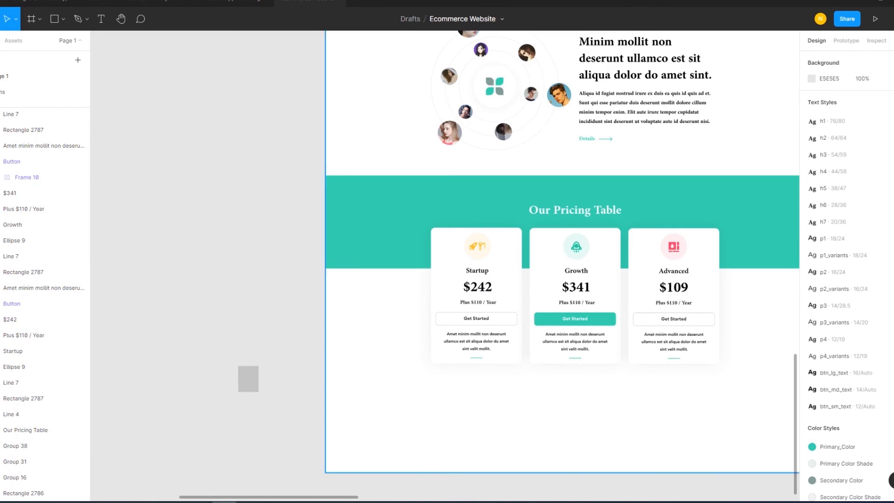
pyautogui.scroll(-3, 559, 265)
pyautogui.scroll(-3, 558, 266)
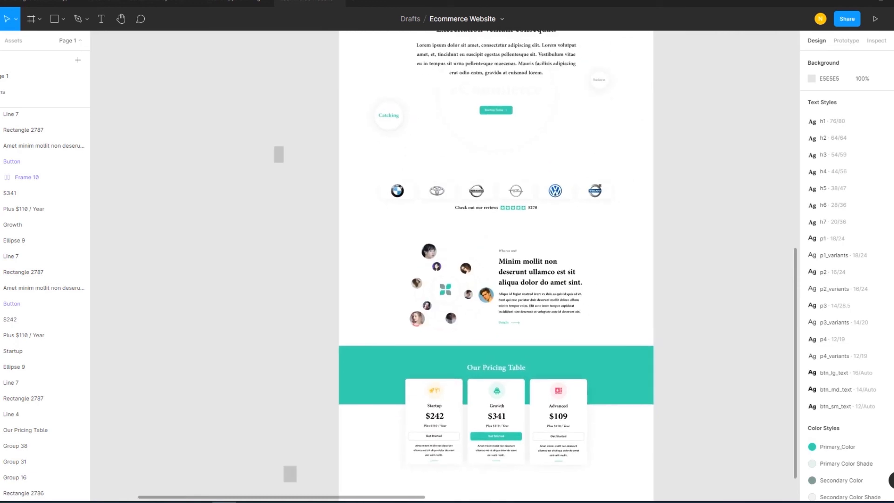
# Colour the Growth card's rocket icon Blue and its circle Blue_shade.
pyautogui.scroll(5, 496, 410)
pyautogui.click(467, 185)
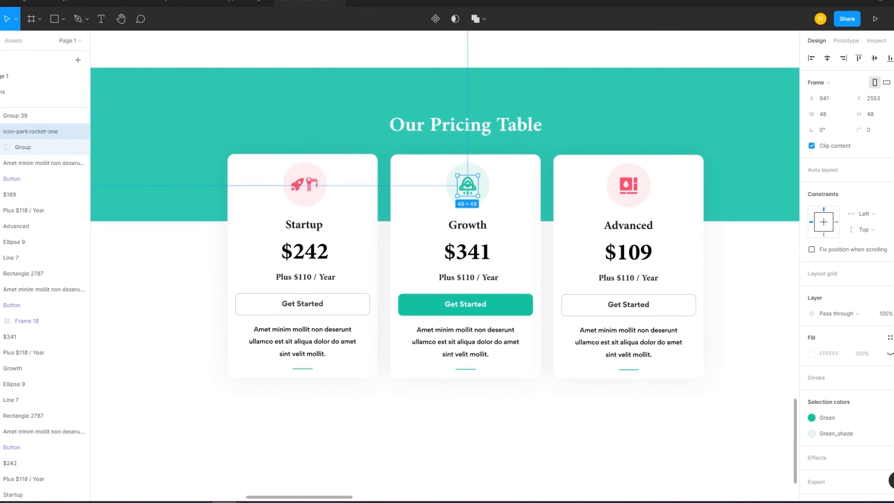
pyautogui.click(812, 417)
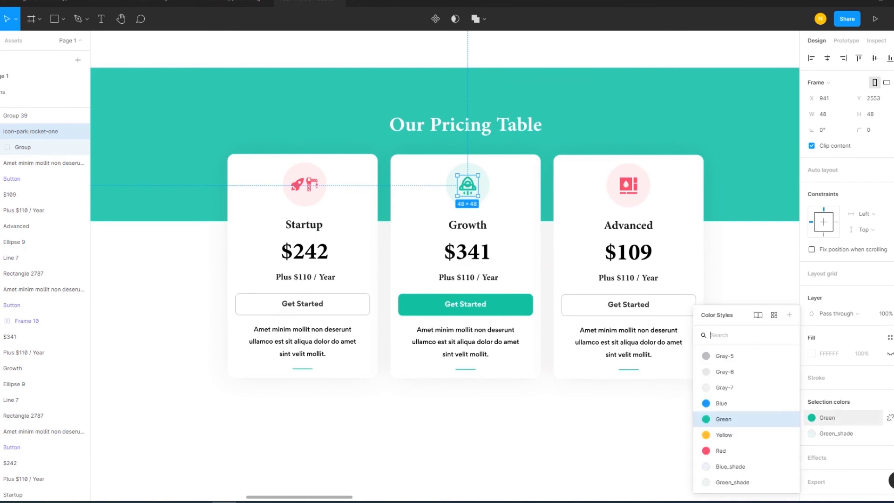
pyautogui.click(727, 401)
pyautogui.click(28, 384)
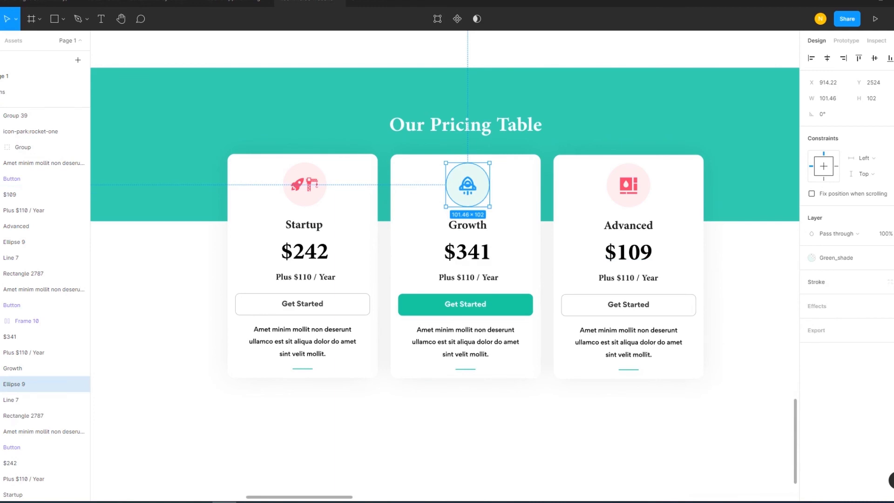
pyautogui.click(812, 258)
pyautogui.click(834, 364)
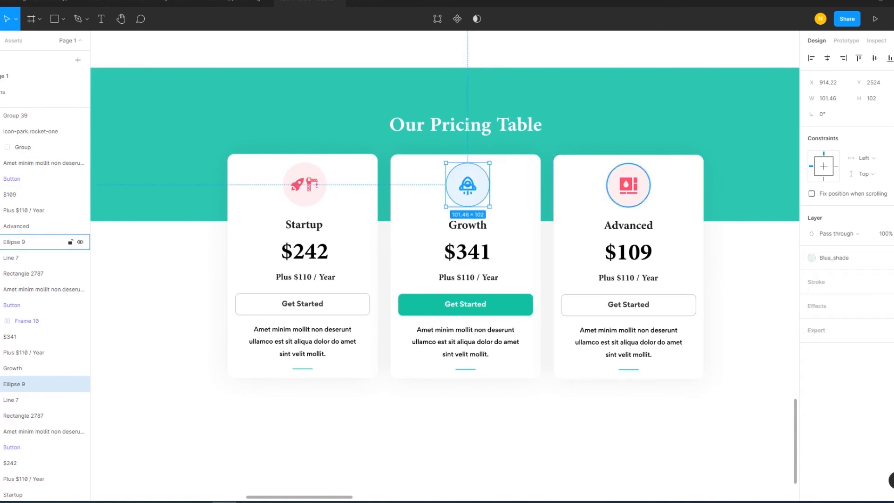
# Colour the Advanced card's palette icon Green and its circle Green_shade.
pyautogui.keyDown('ctrl'); pyautogui.click(628, 185); pyautogui.keyUp('ctrl')
pyautogui.click(811, 417)
pyautogui.click(731, 385)
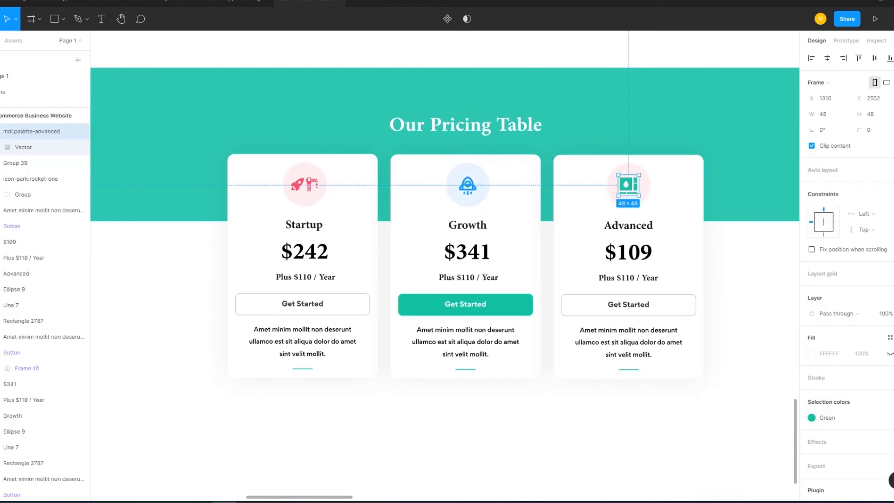
pyautogui.click(14, 289)
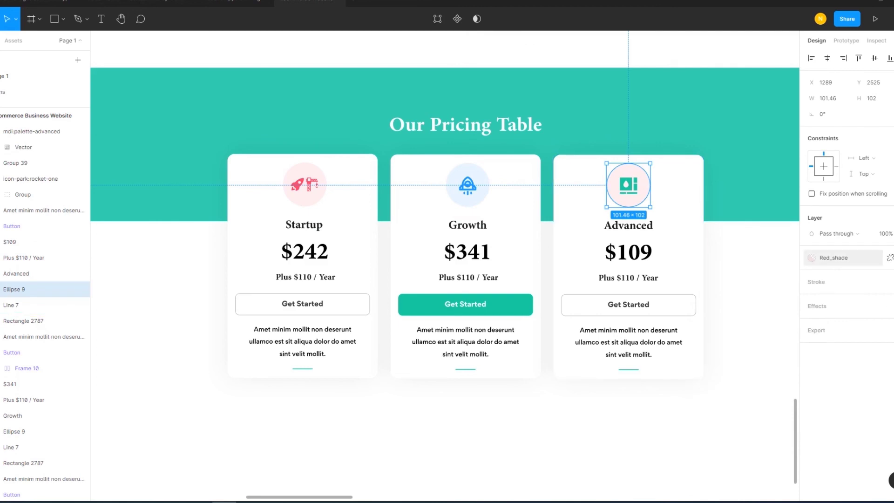
pyautogui.click(811, 258)
pyautogui.click(833, 348)
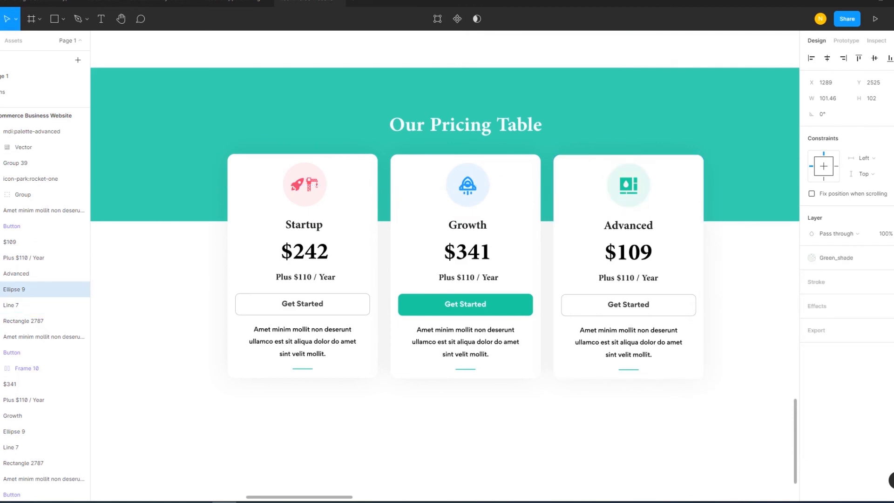
pyautogui.press('Escape')
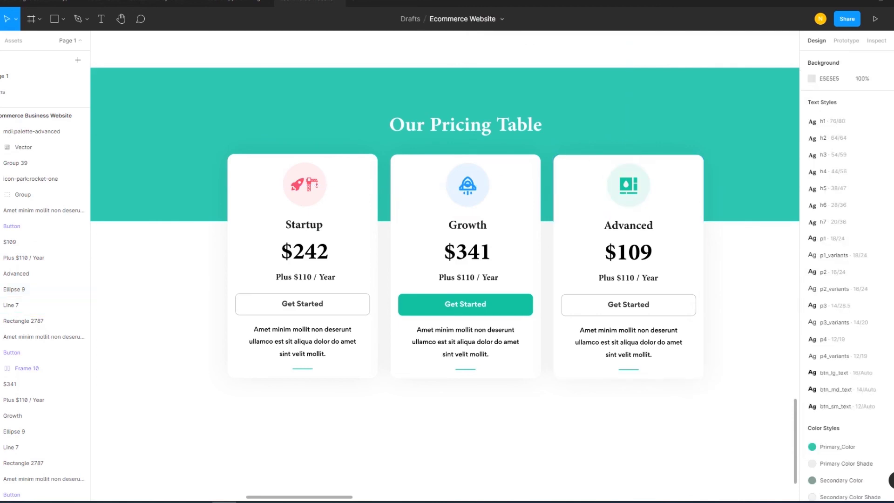
# Fill the Growth card's Get Started button with Blue.
pyautogui.click(28, 352)
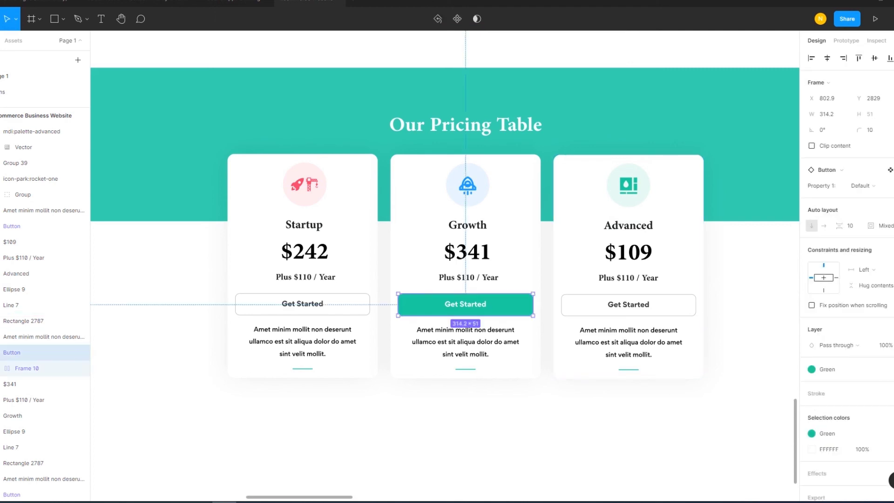
pyautogui.click(811, 370)
pyautogui.click(827, 359)
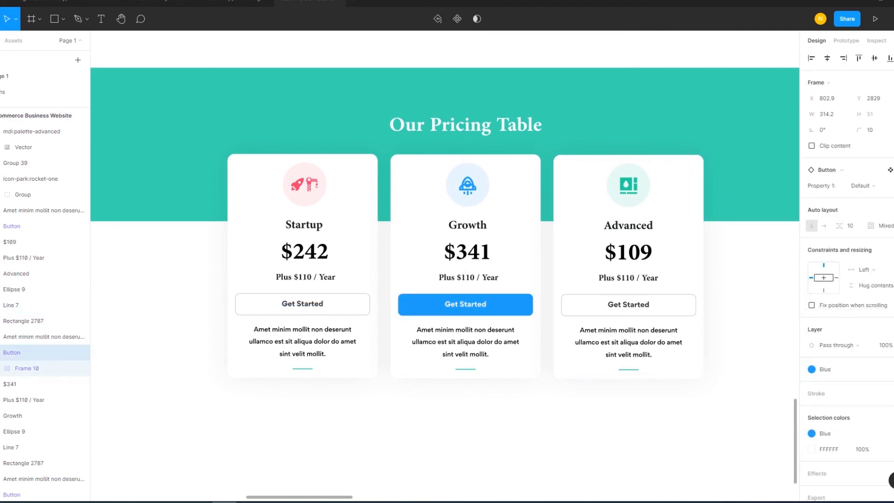
pyautogui.press('Escape')
pyautogui.keyDown('ctrl'); pyautogui.scroll(-1, 445, 260); pyautogui.keyUp('ctrl')
pyautogui.keyDown('ctrl'); pyautogui.scroll(-1, 444, 261); pyautogui.keyUp('ctrl')
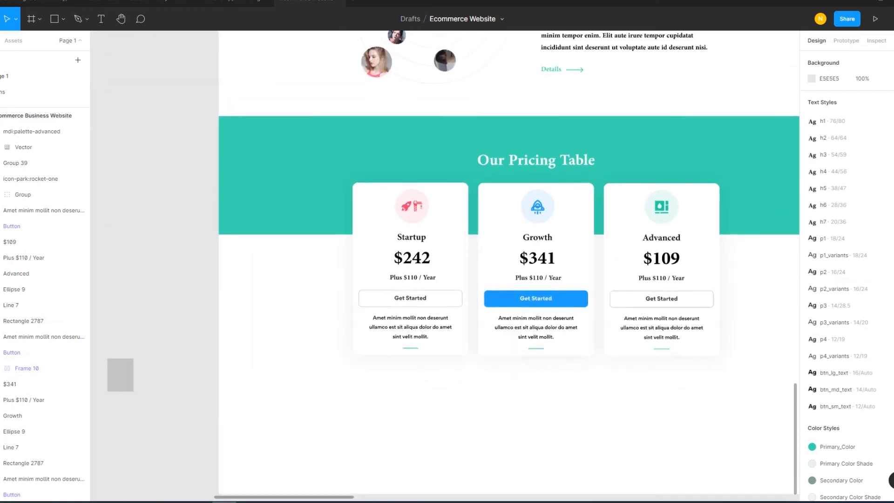
pyautogui.keyDown('ctrl'); pyautogui.scroll(-1, 444, 261); pyautogui.keyUp('ctrl')
pyautogui.hscroll(2, 408, 260)
pyautogui.scroll(-1, 408, 260)
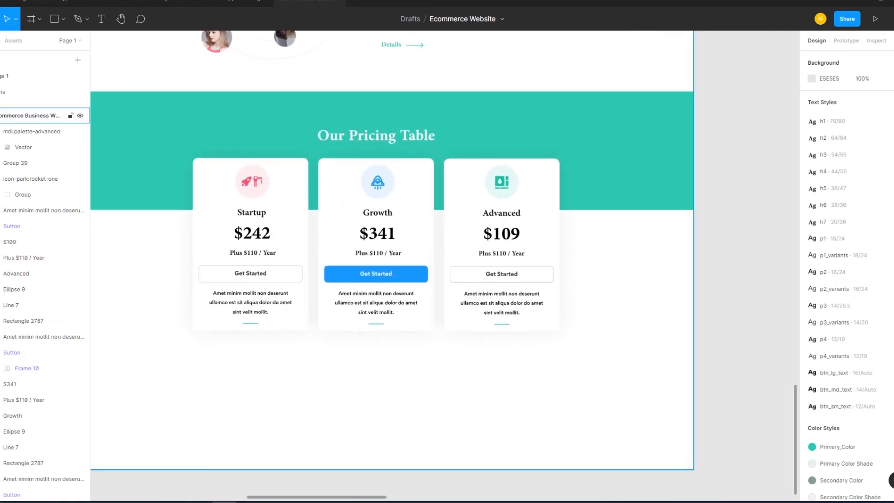
# Colour the Growth card's underline Blue and the Startup card's underline Yellow.
pyautogui.click(19, 447)
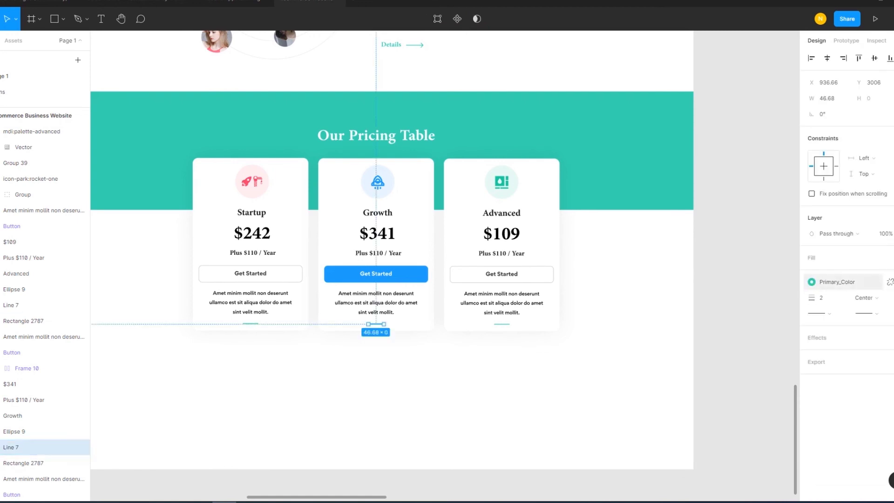
pyautogui.click(836, 282)
pyautogui.scroll(-3, 838, 395)
pyautogui.click(833, 365)
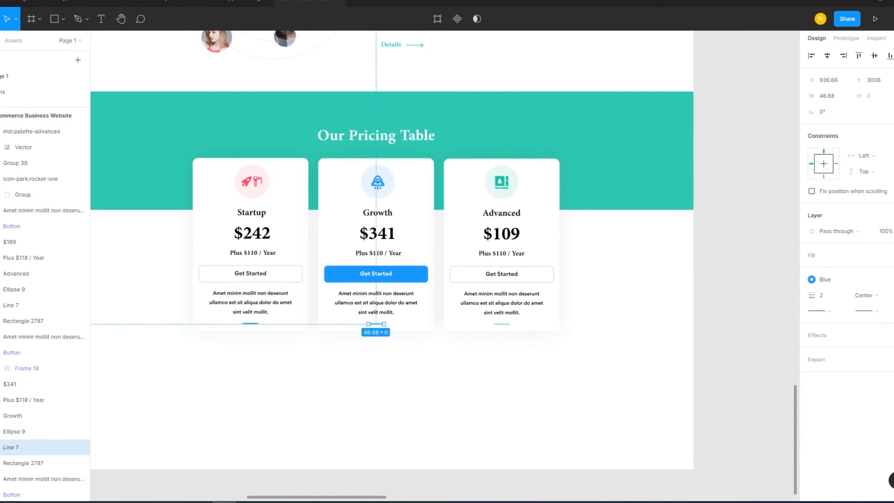
pyautogui.click(250, 323)
pyautogui.click(837, 279)
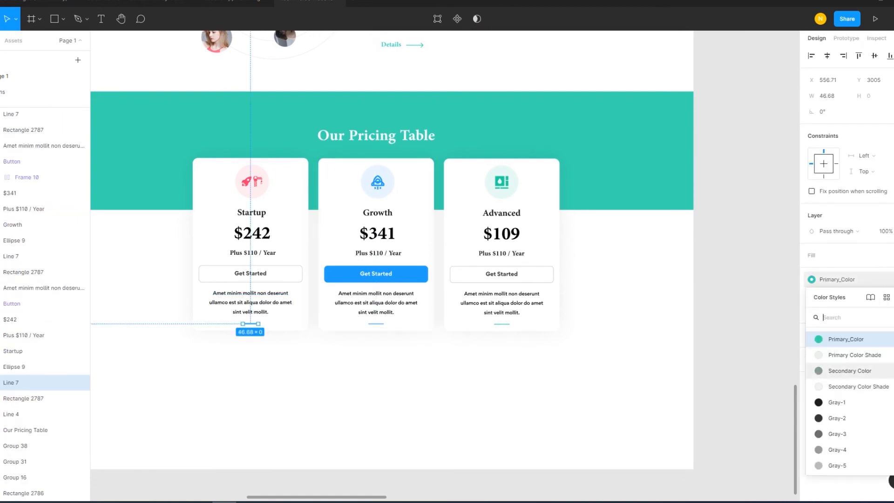
pyautogui.scroll(-3, 847, 396)
pyautogui.click(834, 391)
# Colour the Advanced card's underline teal green.
pyautogui.click(501, 324)
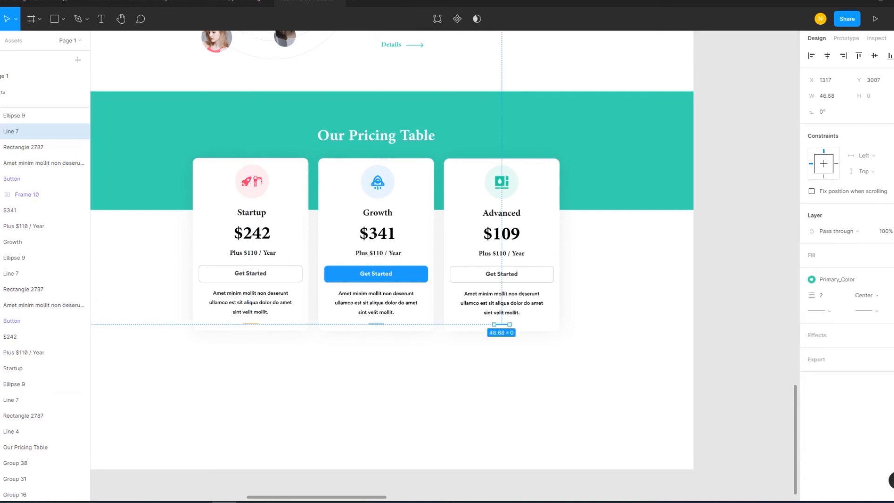
pyautogui.click(837, 280)
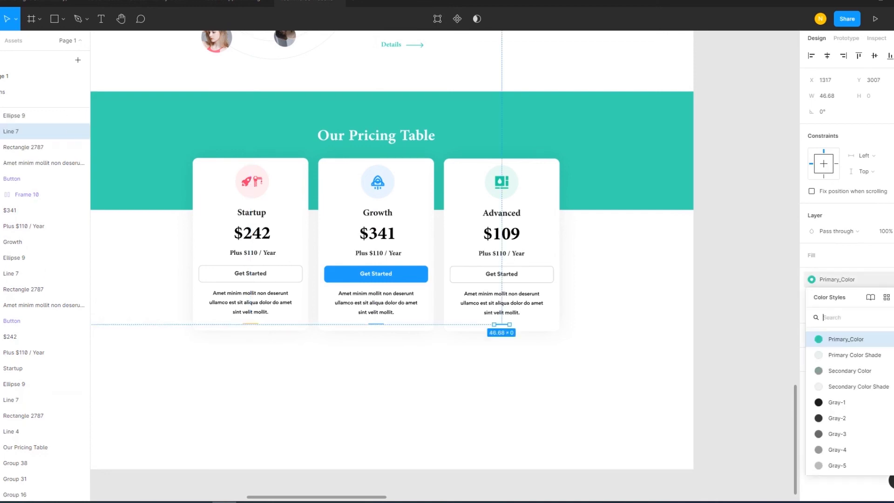
pyautogui.scroll(-3, 848, 396)
pyautogui.click(838, 368)
pyautogui.press('Escape')
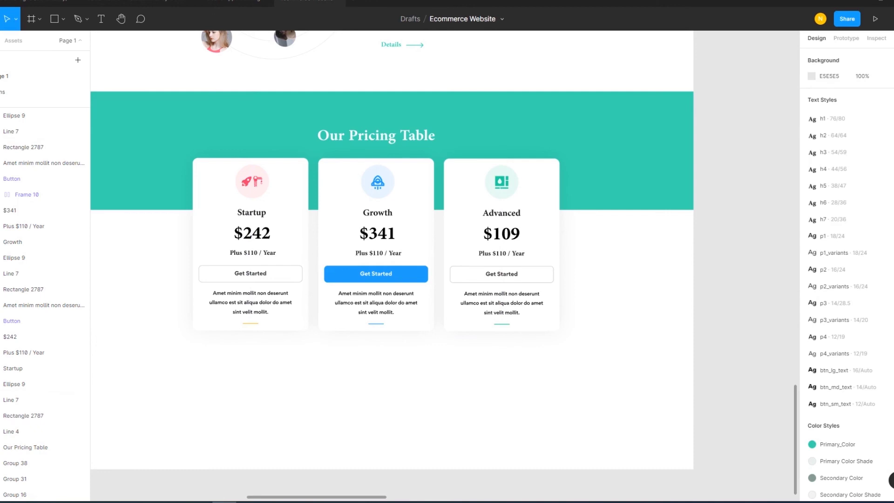
pyautogui.scroll(-3, 590, 347)
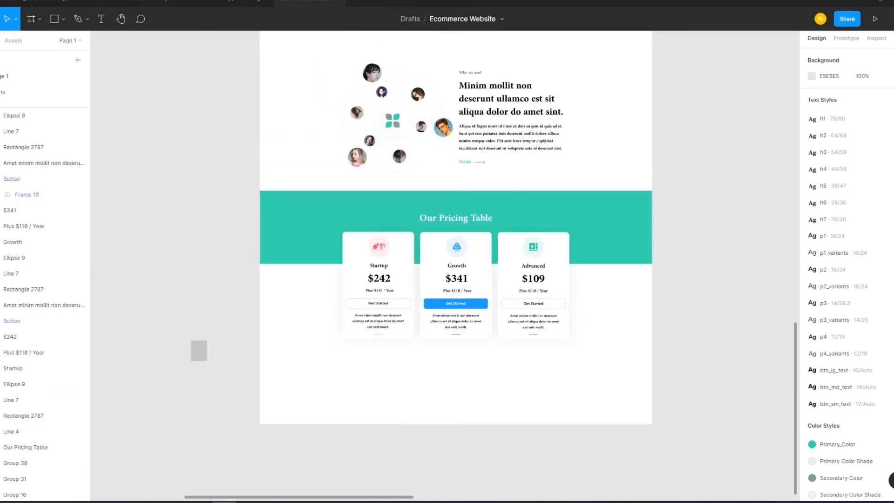
pyautogui.scroll(1, 454, 247)
pyautogui.scroll(1, 454, 247)
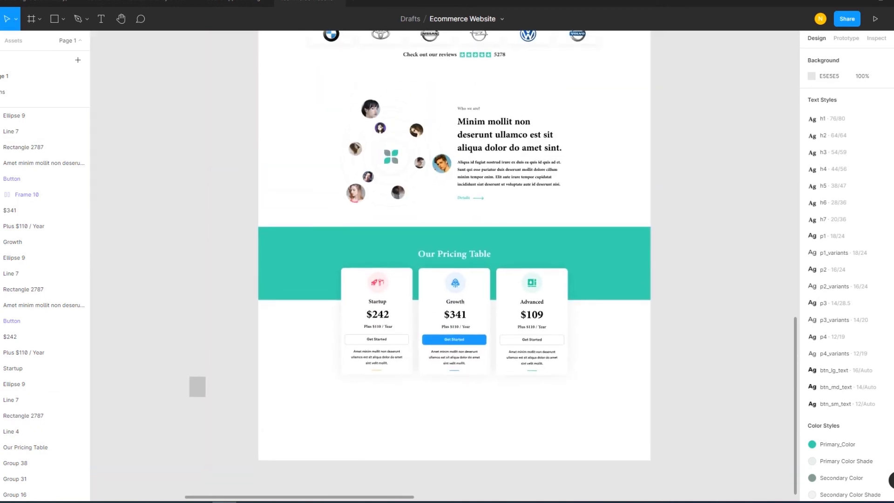